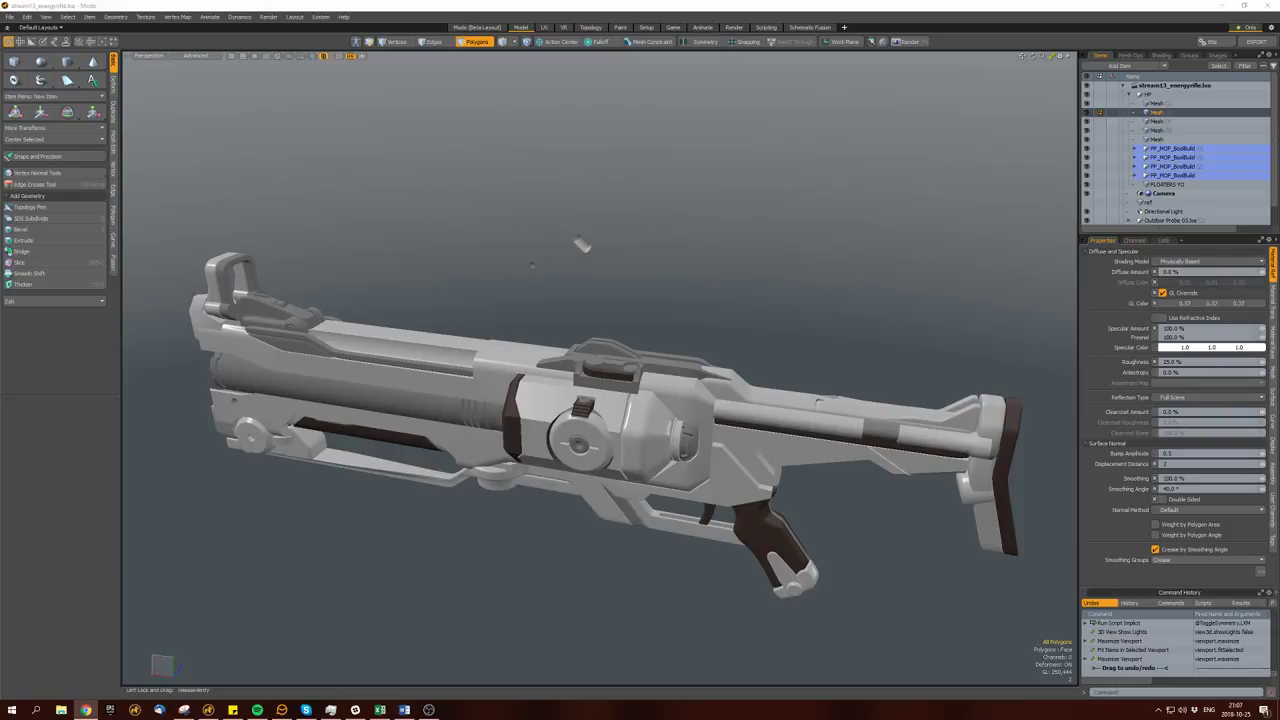
middle_drag(547, 300, 610, 296)
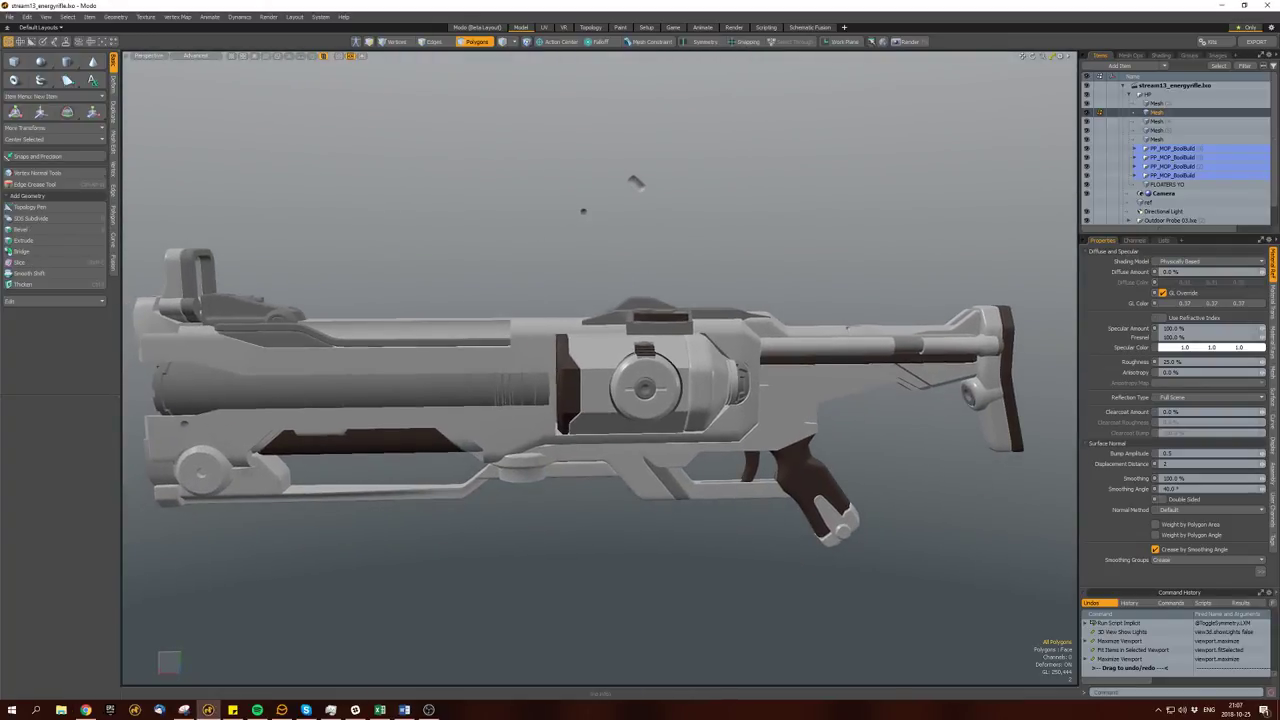
key(ctrl+u)
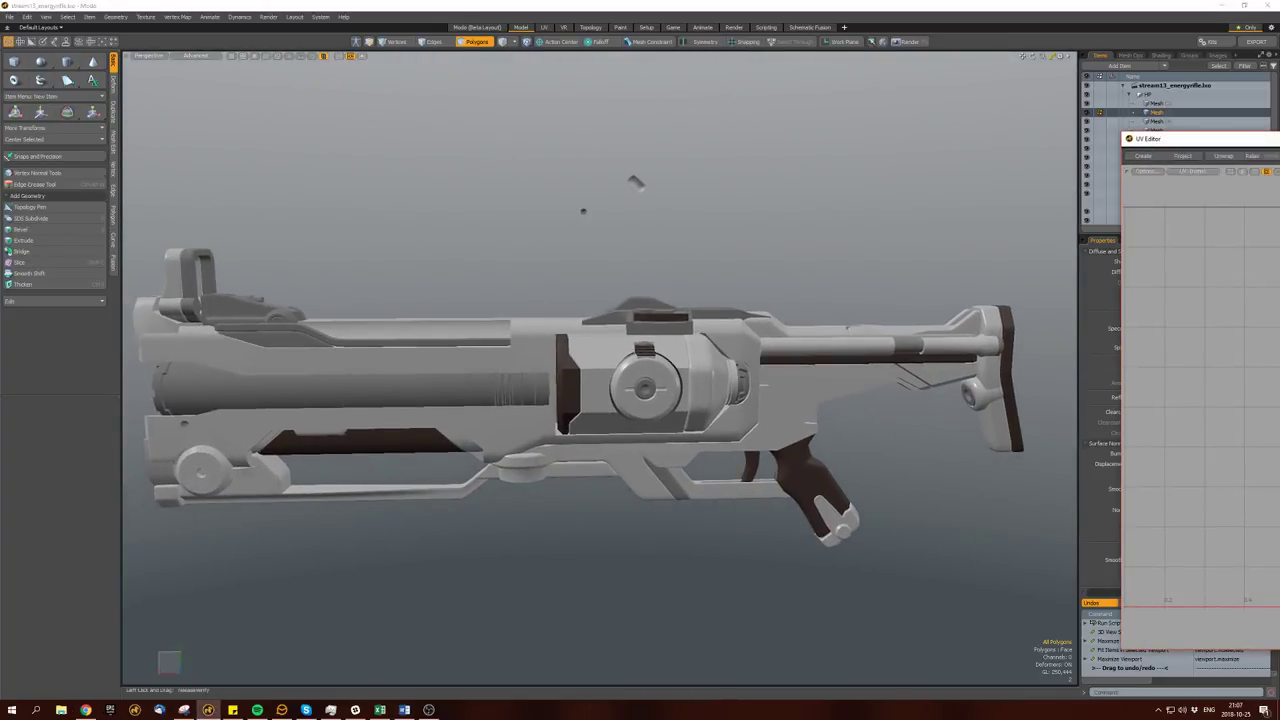
scroll(1037, 157, down, 5)
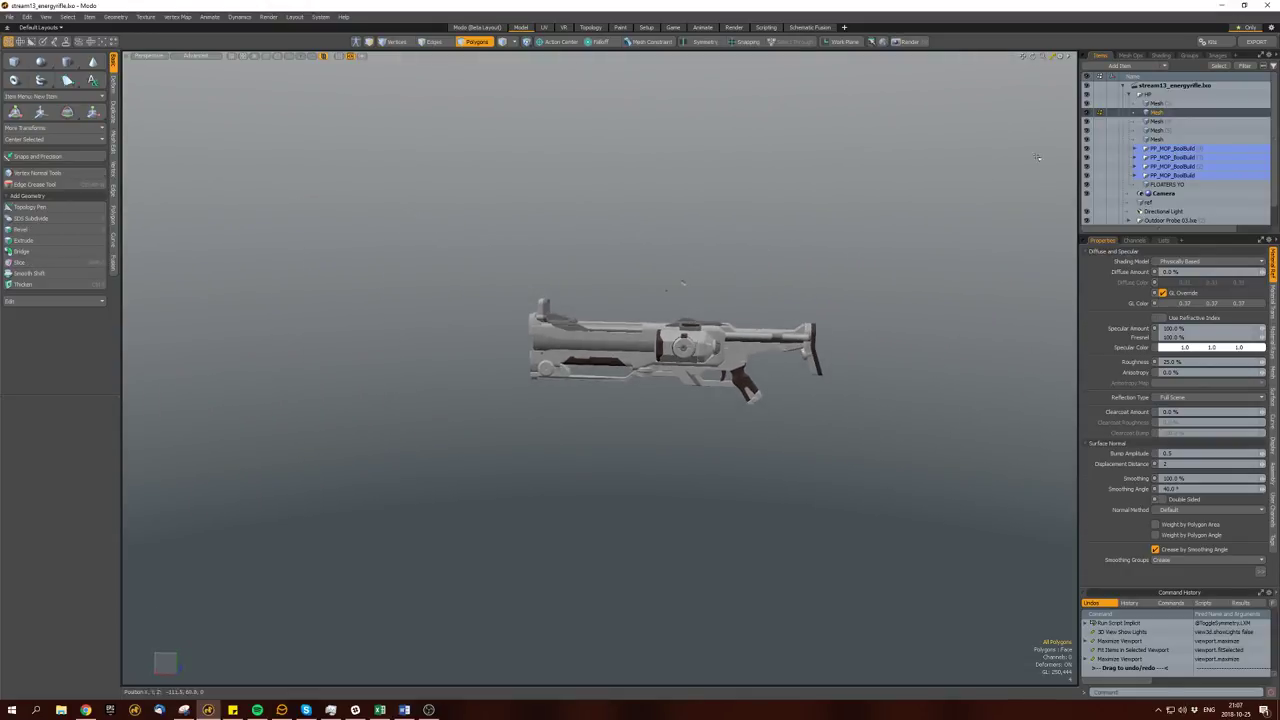
Collapse the HP group in the item list and add a new empty mesh item to the scene.
click(1130, 95)
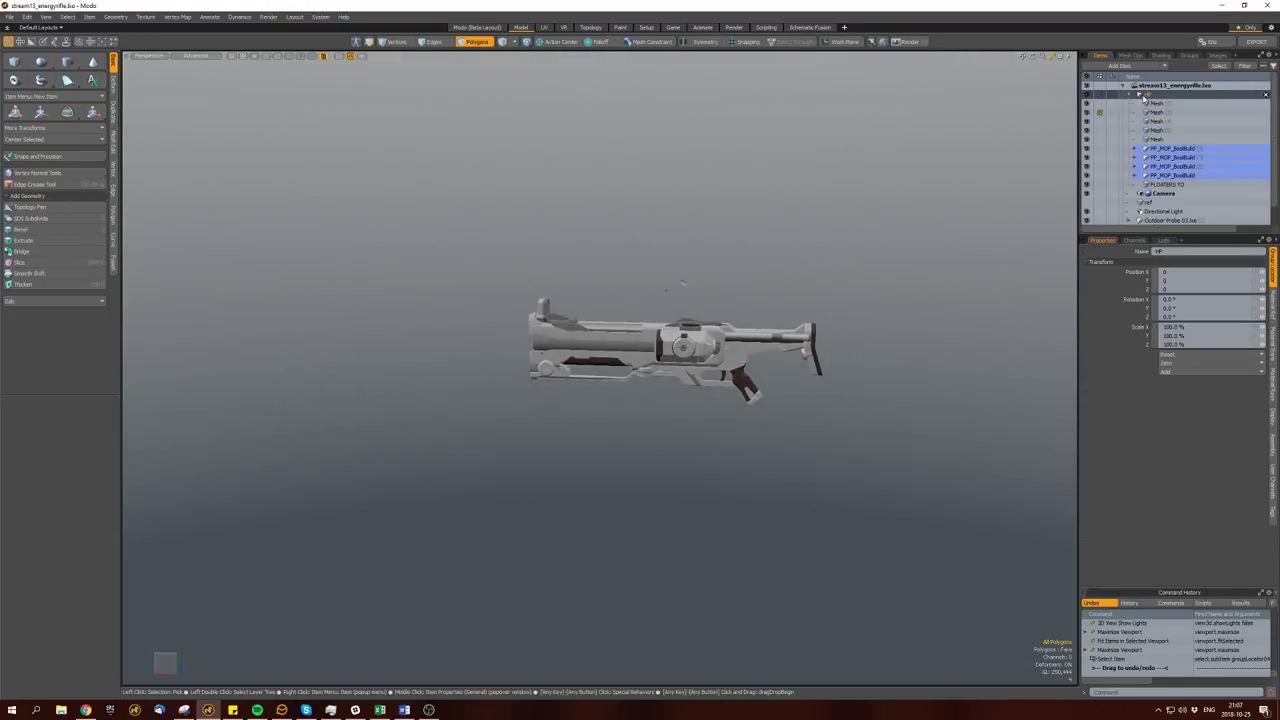
click(1129, 95)
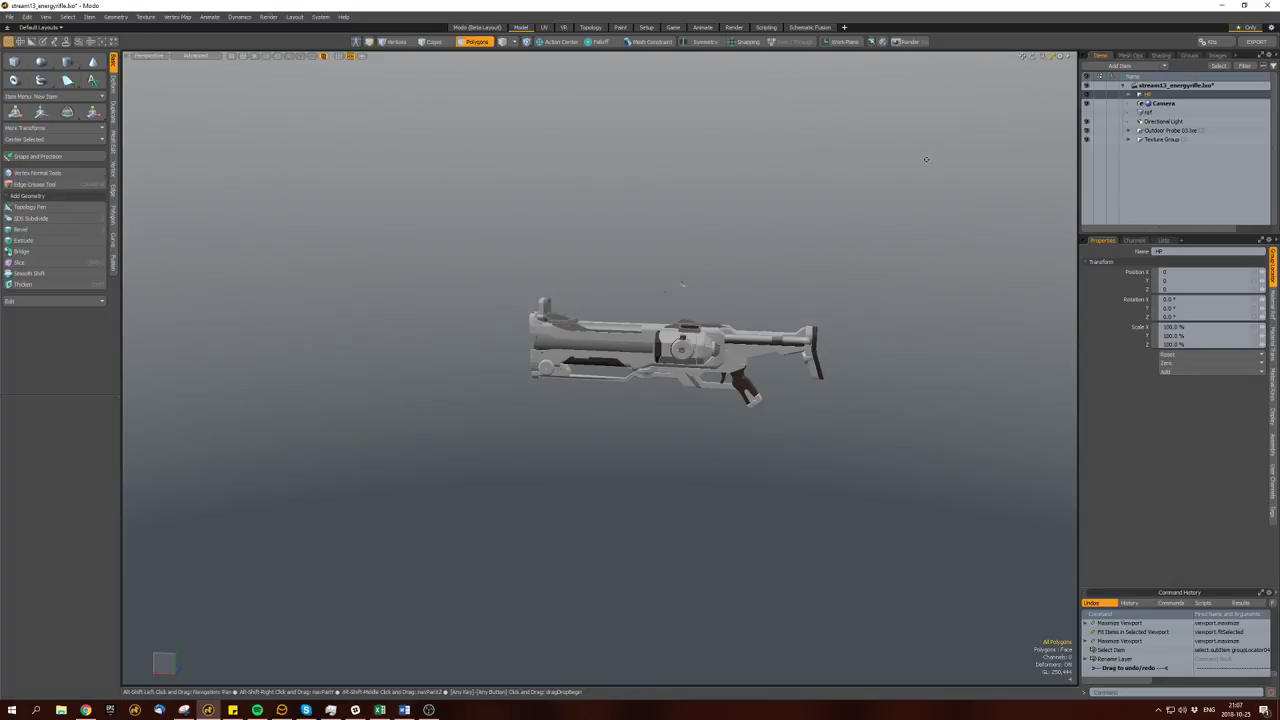
key(n)
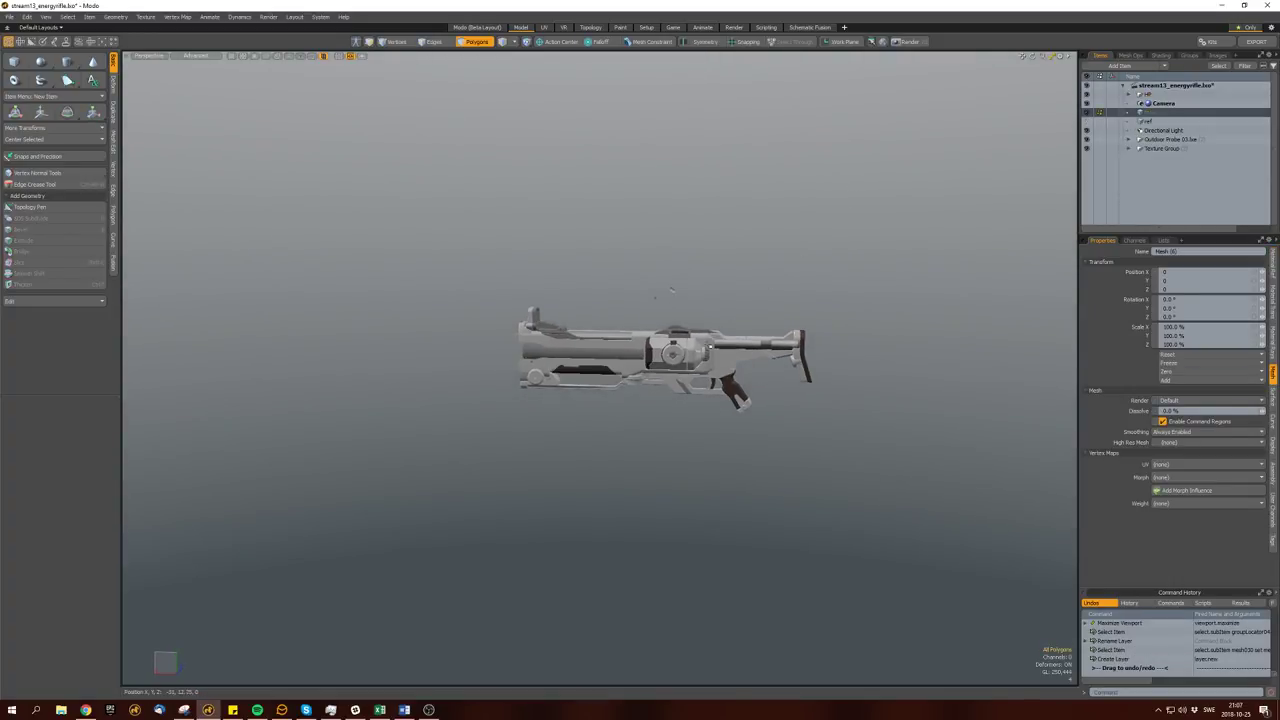
Draw a box about 21.9 by 4.25 by 2.19 extending rearward from the base of the pistol grip.
alt+drag(708, 348, 648, 360)
key(3)
key(ctrl+space)
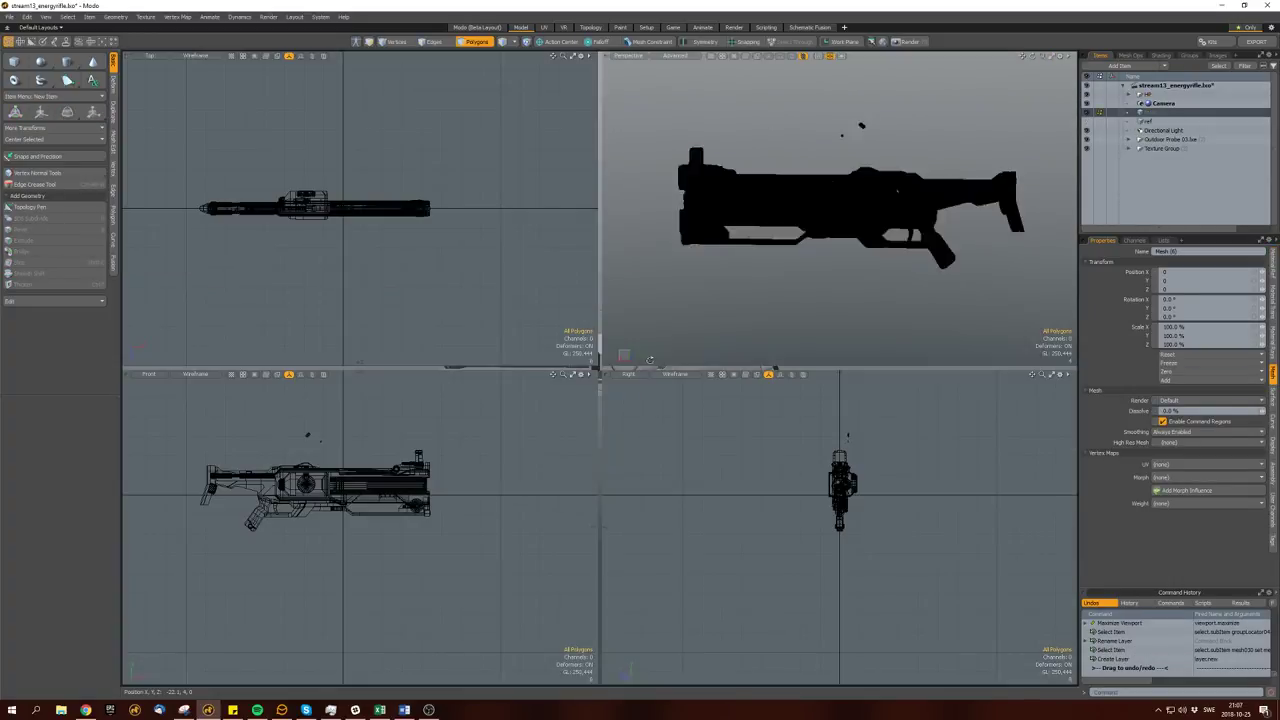
key(shift+c)
scroll(250, 527, up, 4)
drag(301, 521, 412, 538)
scroll(405, 533, up, 3)
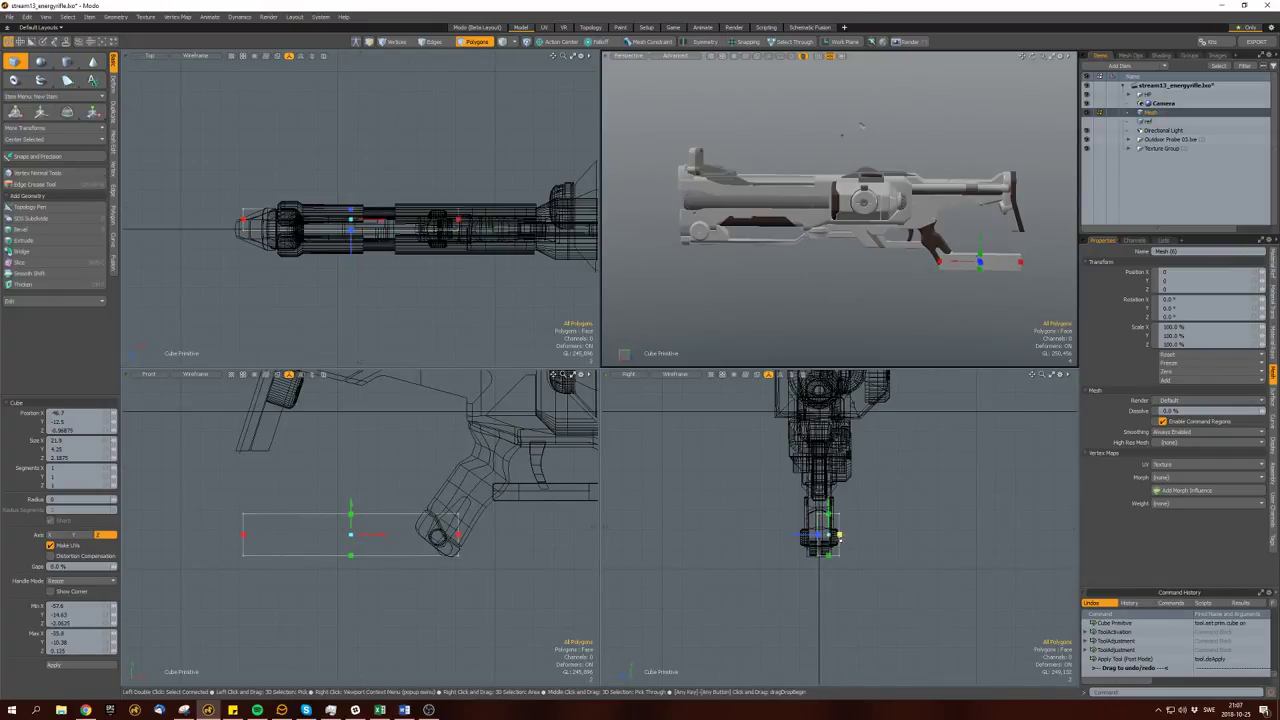
Center the box's vertices on the Z axis so it lines up with the rifle's middle.
key(w)
key(Escape)
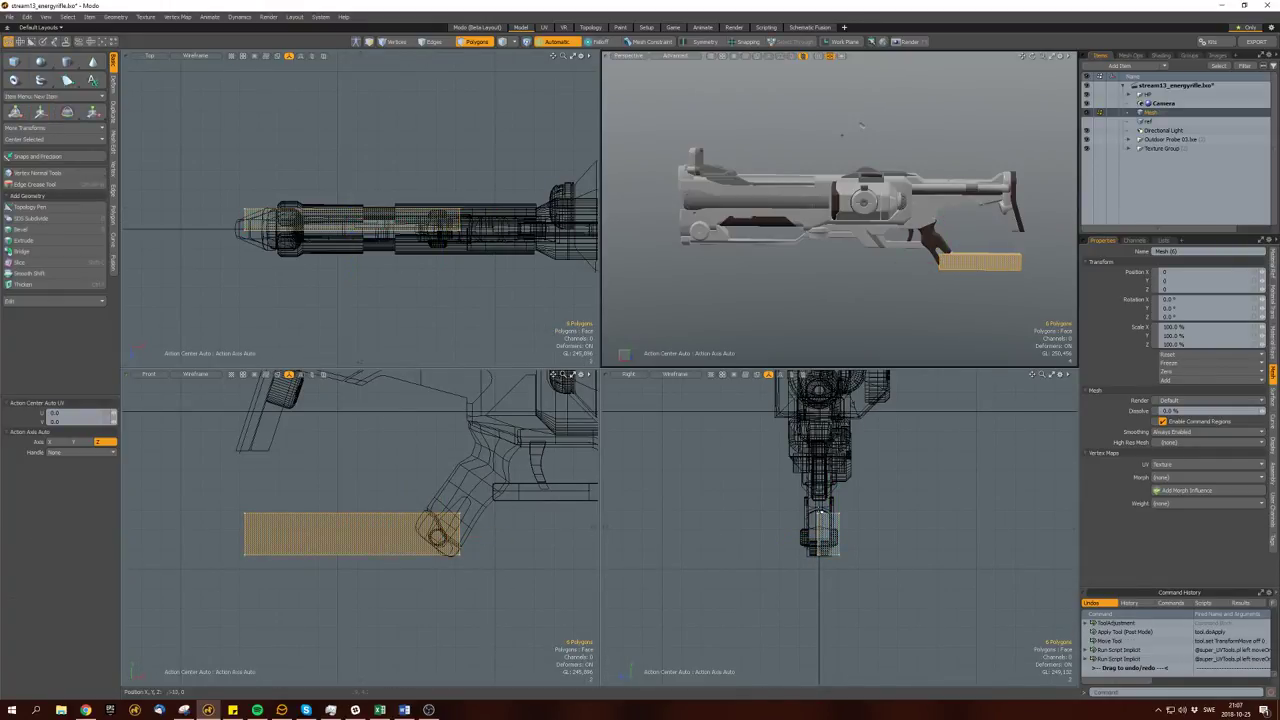
click(790, 492)
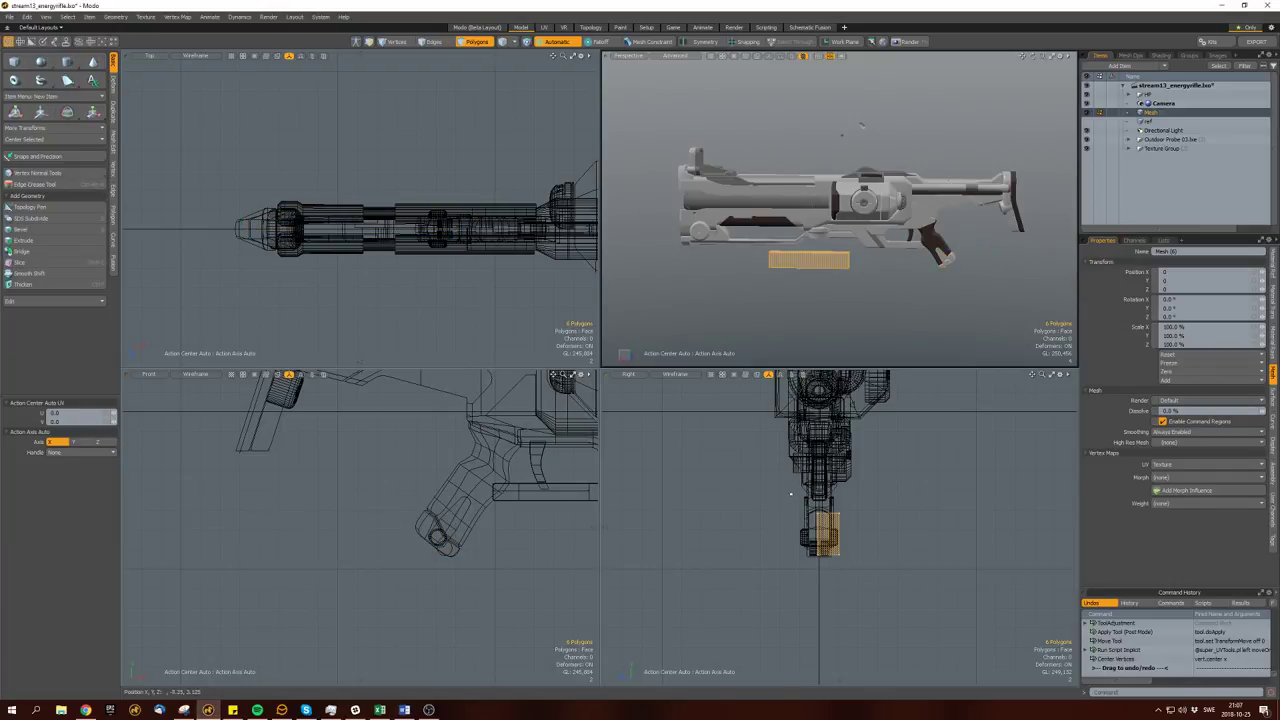
key(ctrl+z)
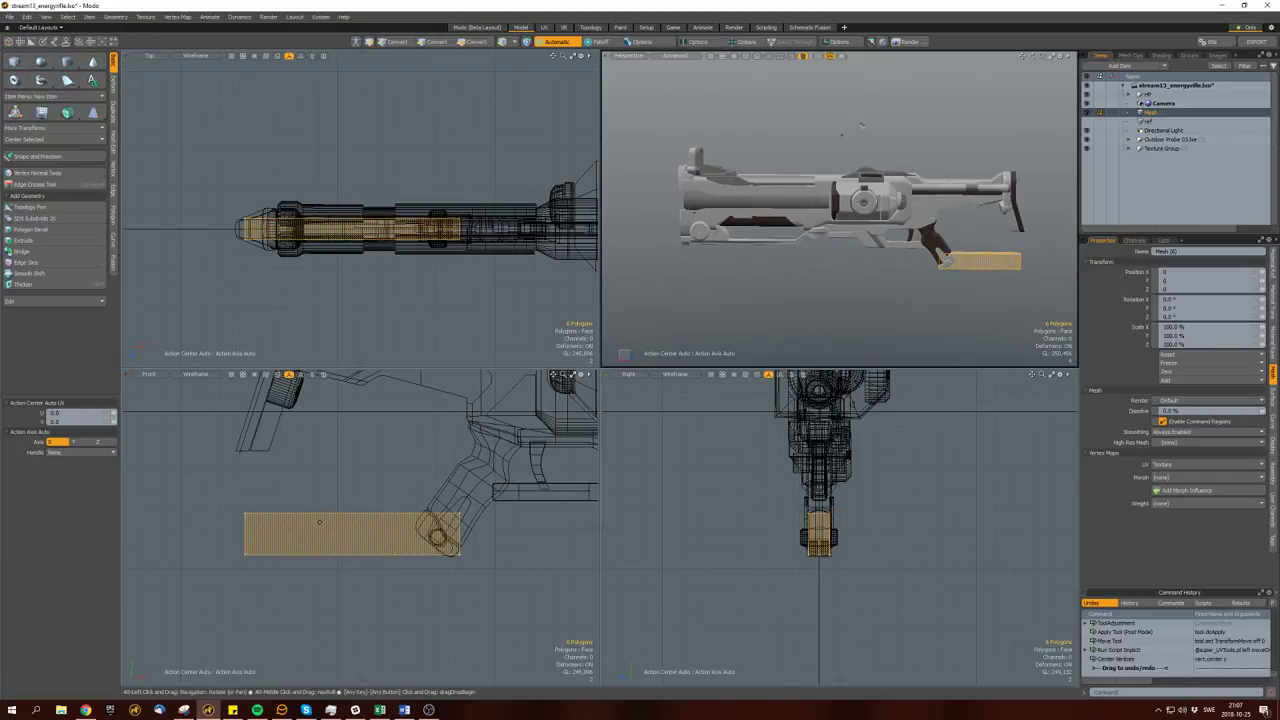
Shorten the box by moving its rear end edges forward toward the pistol grip.
scroll(303, 540, up, 1)
scroll(303, 540, down, 3)
key(2)
click(292, 545)
key(w)
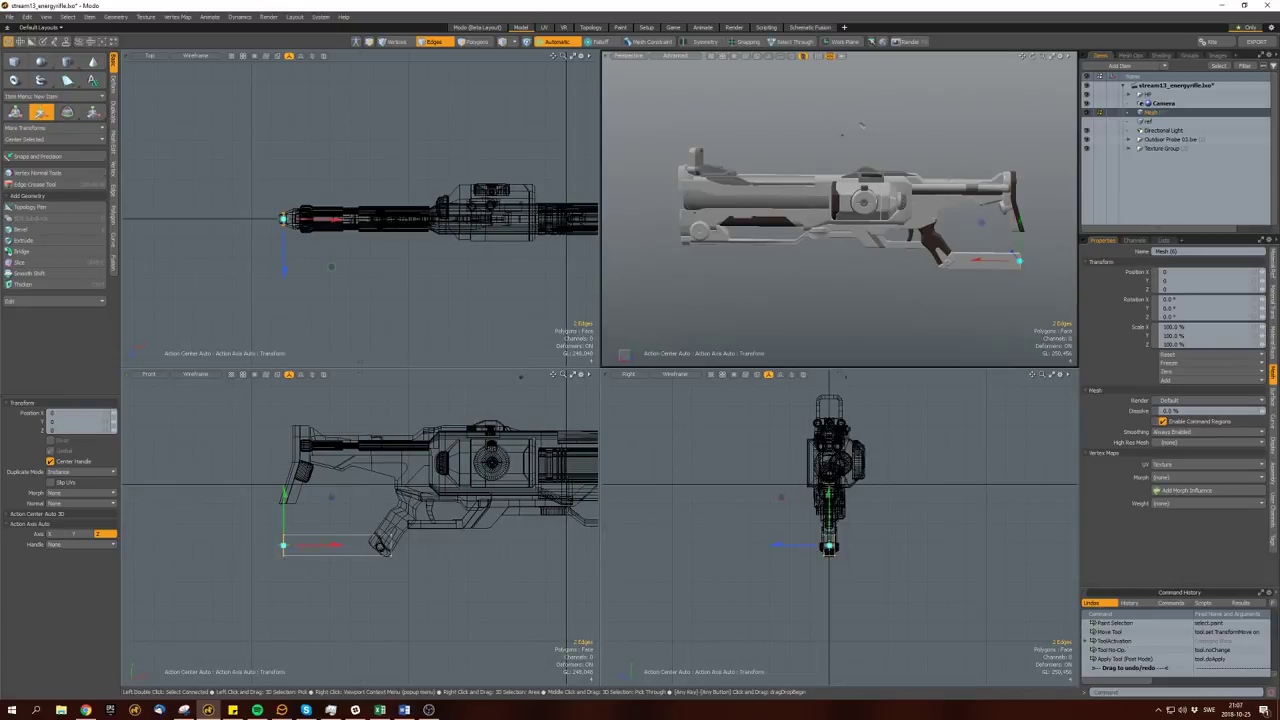
key(space)
key(space)
Try to extend the box's rear face diagonally upward by beveling it outward and rotating the end.
right_drag(349, 588, 306, 524)
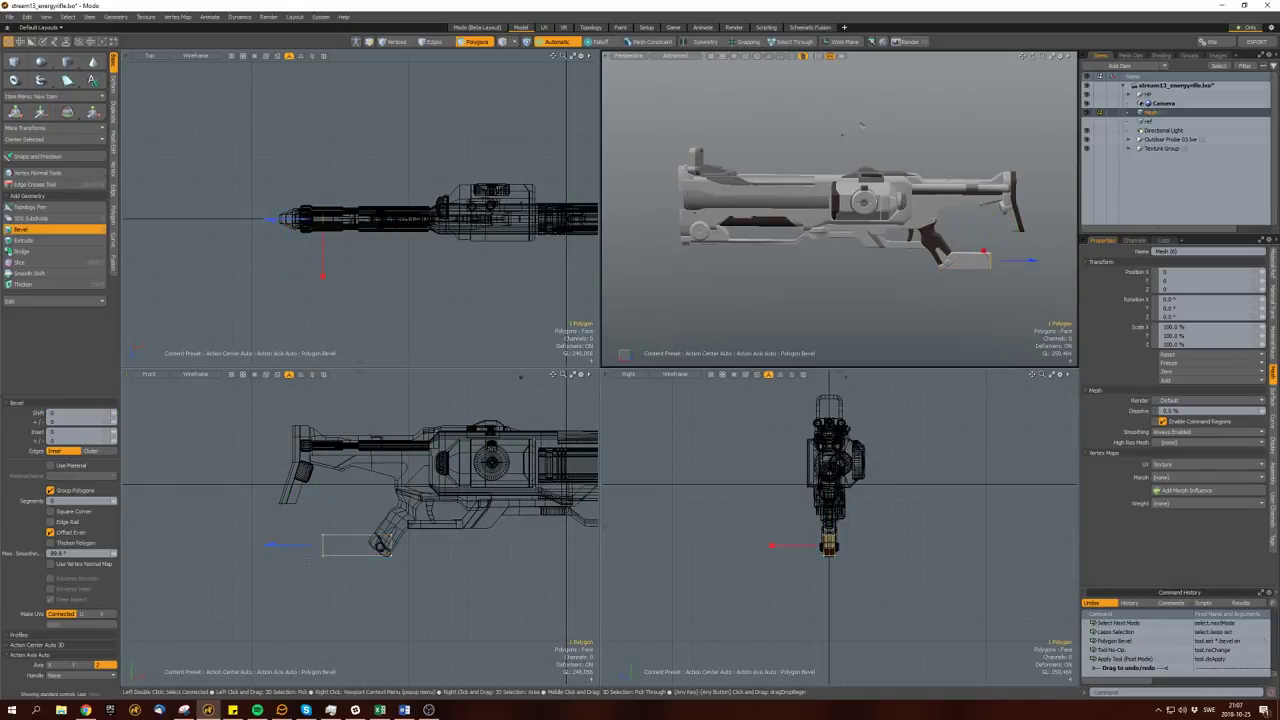
key(e)
key(space)
key(e)
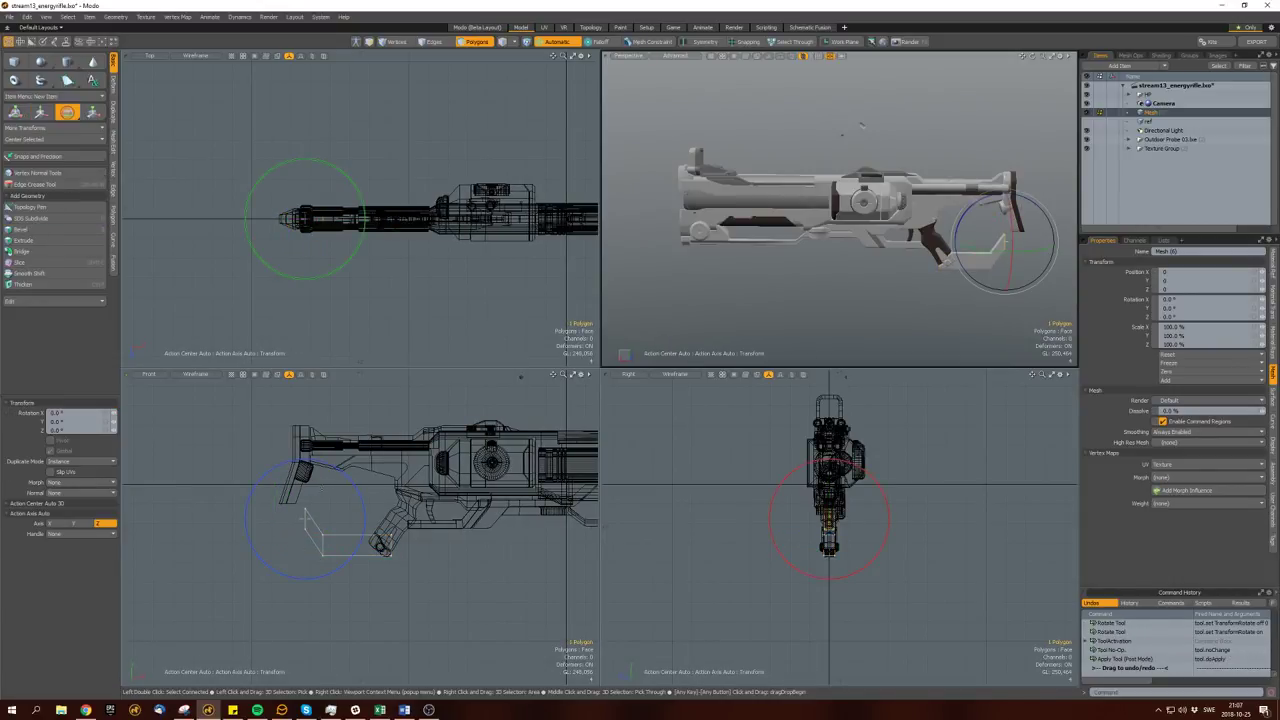
key(space)
key(shift+Up)
key(ctrl+m)
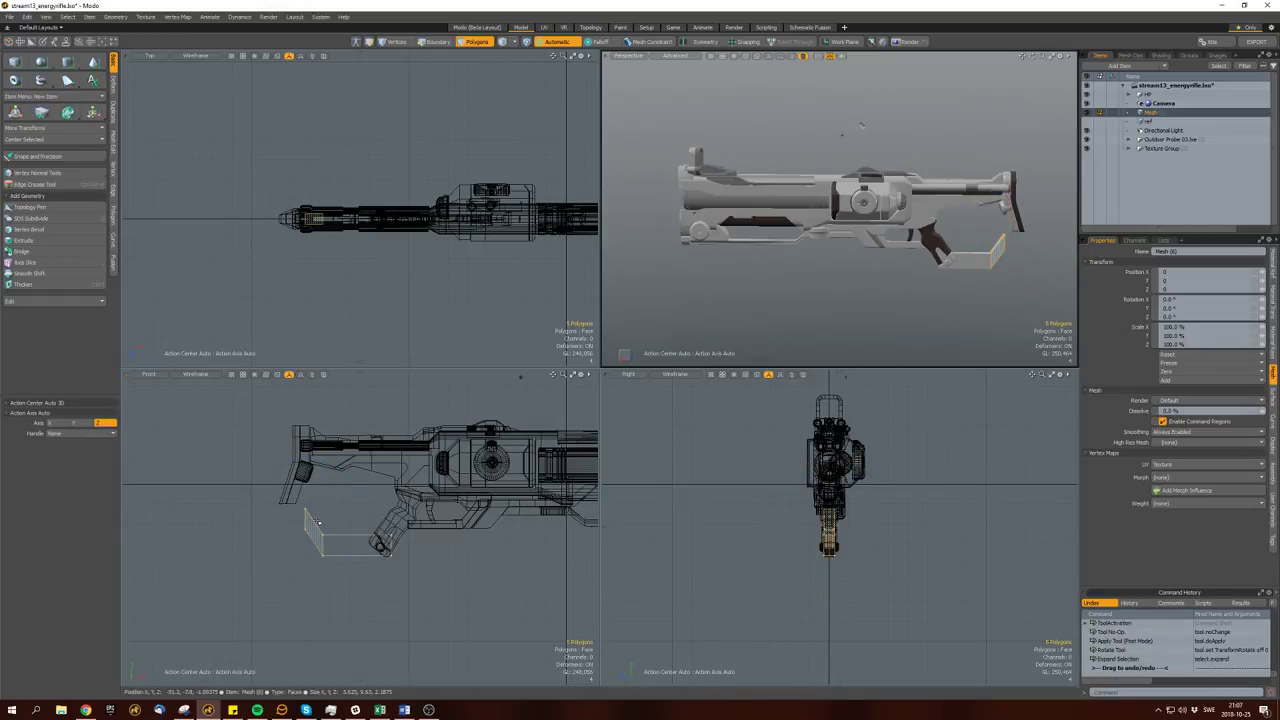
Bevel the box's rear face straight outward and divide the new section with 4 evenly spaced loop slices.
key(b)
drag(320, 544, 287, 545)
key(space)
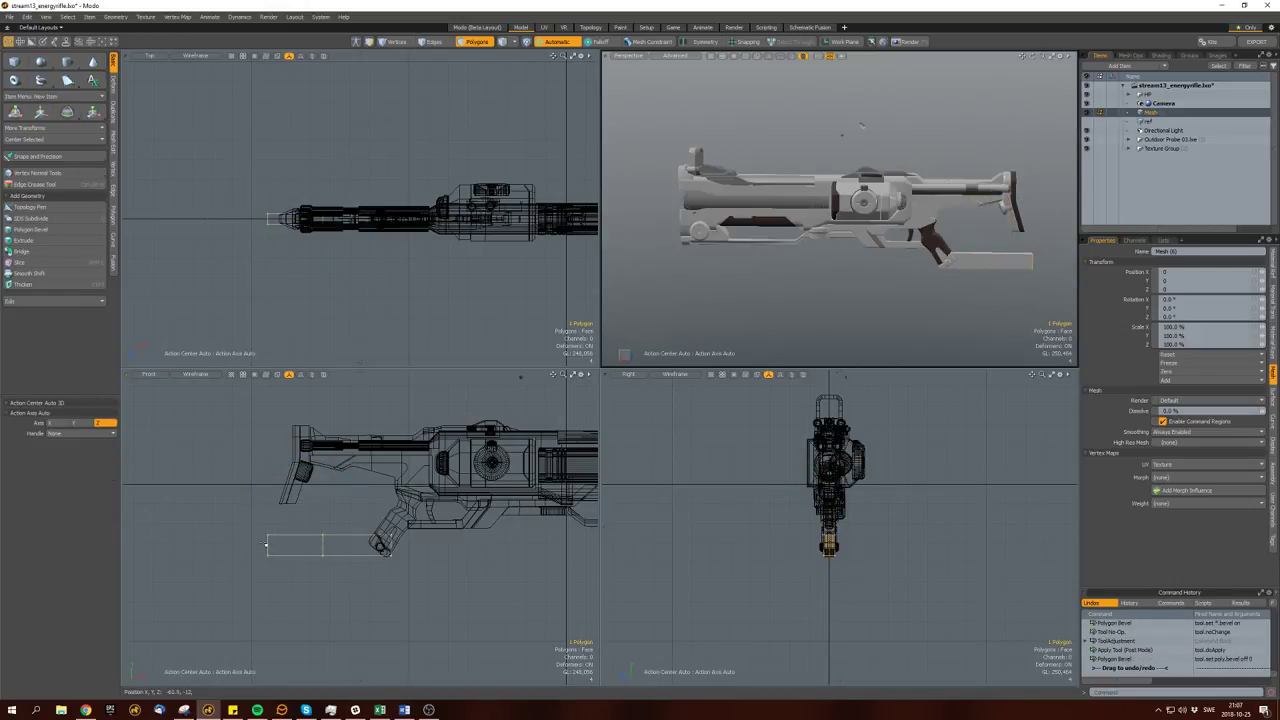
key(alt+c)
click(300, 545)
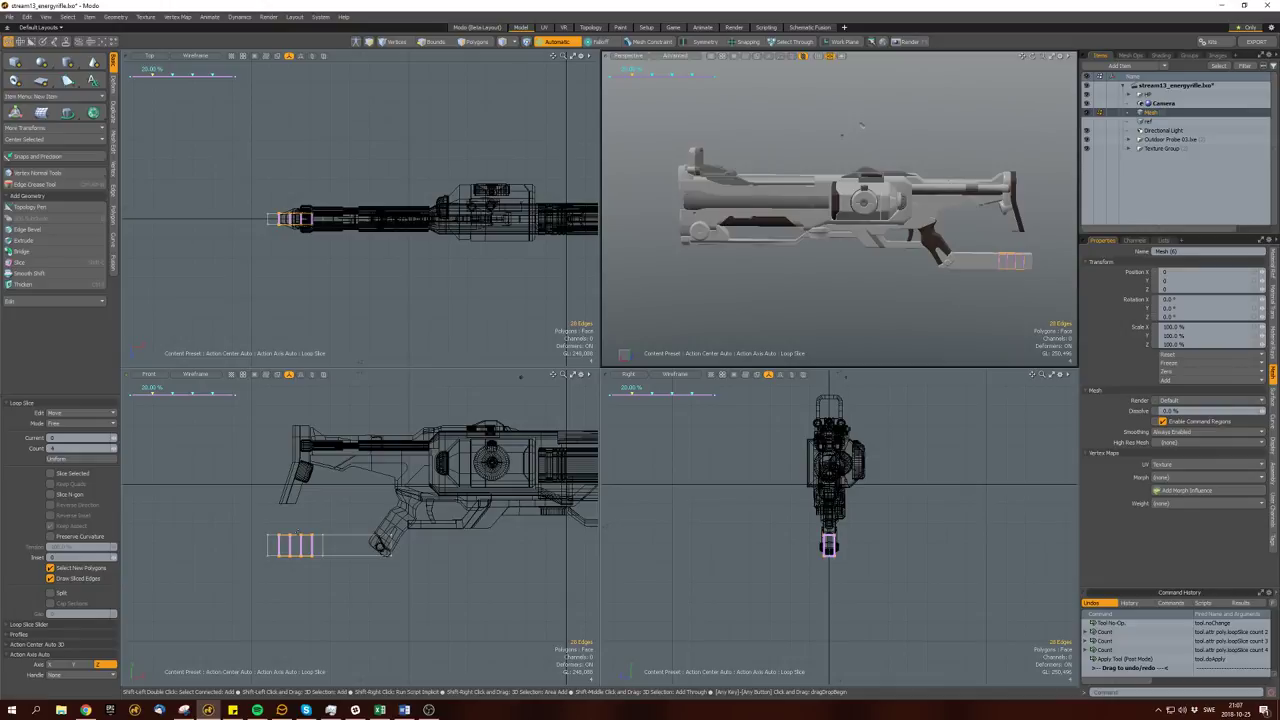
key(space)
Bend the sliced rear section upward by about 52° from the point where it joins the straight part.
key(shift+b)
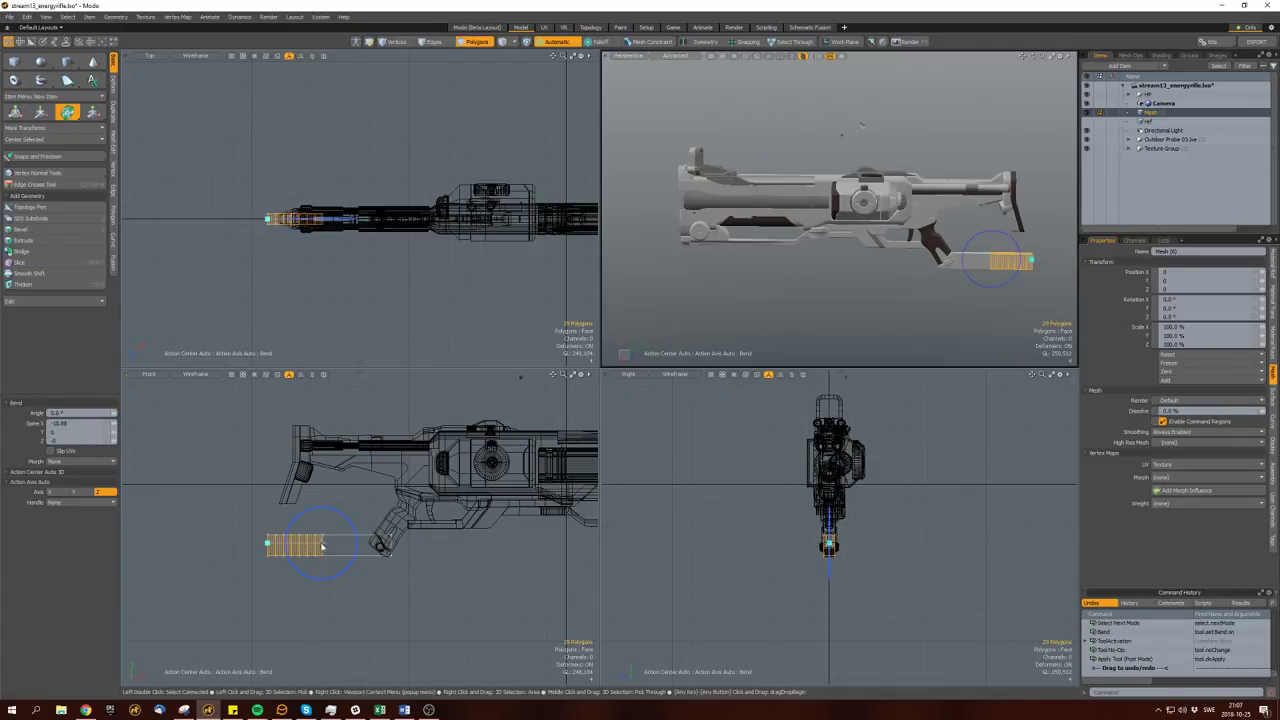
drag(267, 545, 297, 519)
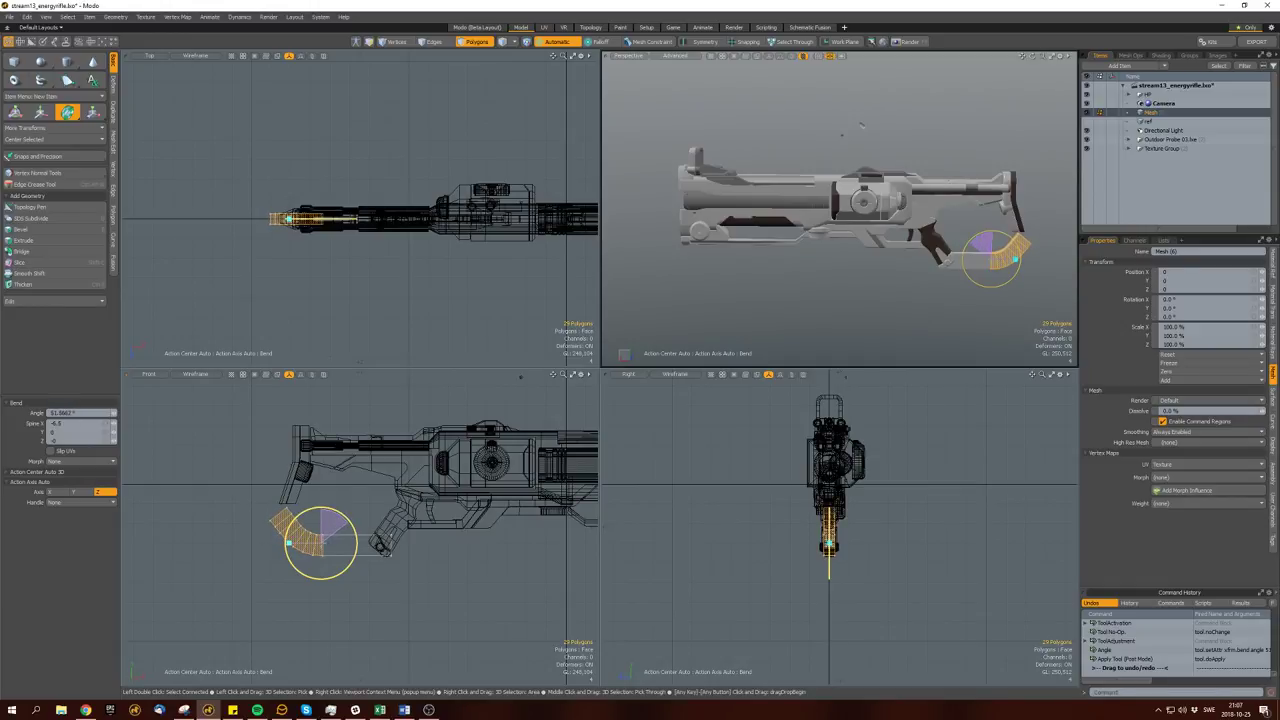
key(space)
key(space)
key(space)
key(space)
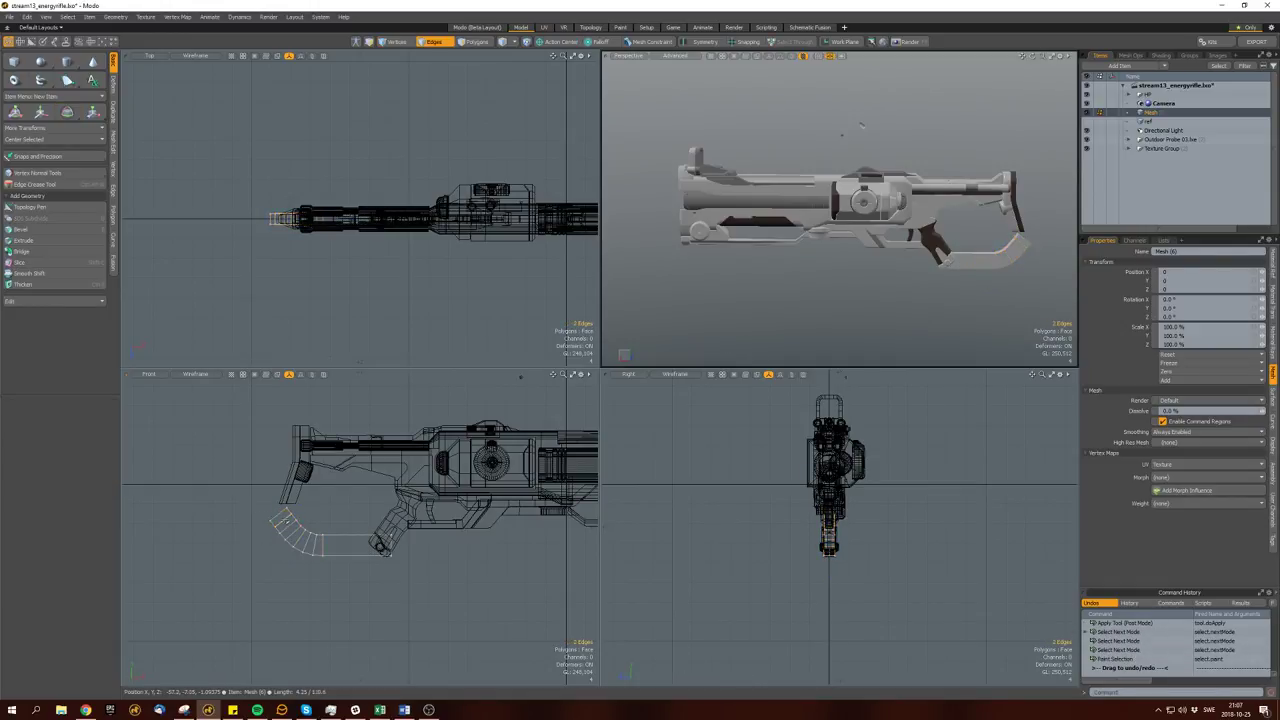
Scale down the whole curved bar and move it back against the base of the pistol grip.
key(space)
key(r)
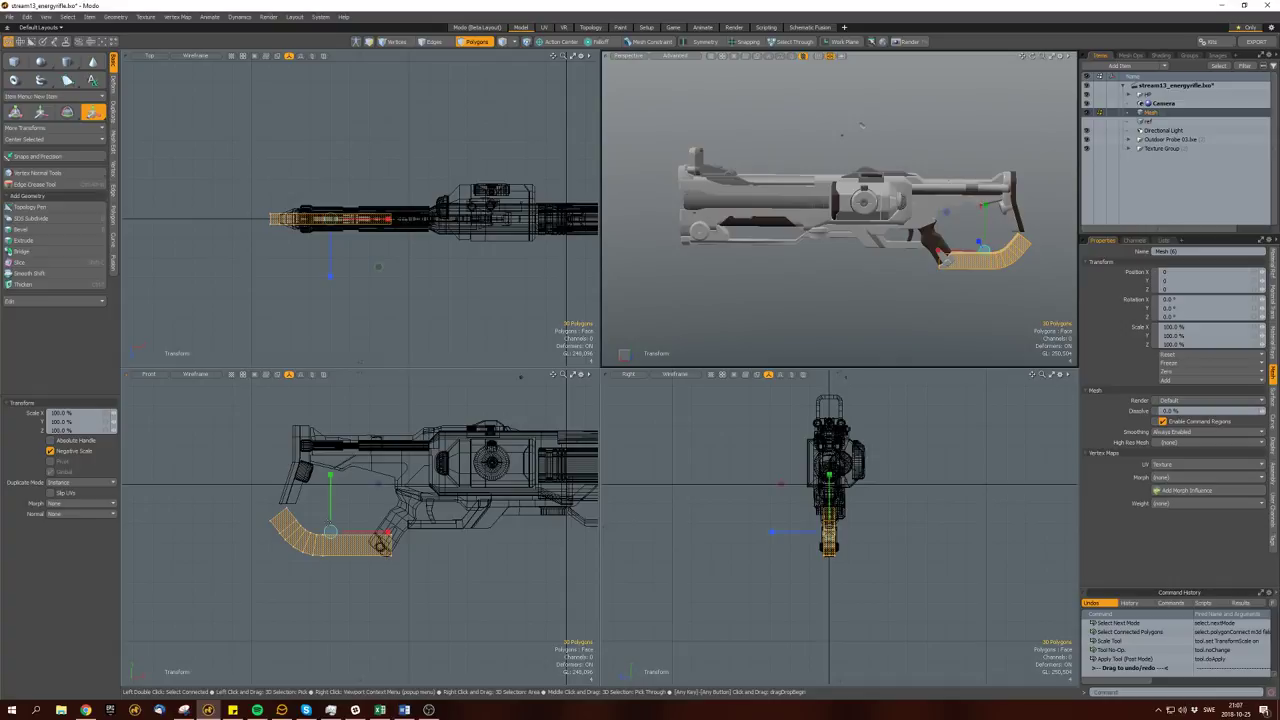
drag(318, 525, 381, 542)
key(space)
key(w)
key(space)
key(space)
key(space)
key(space)
click(288, 524)
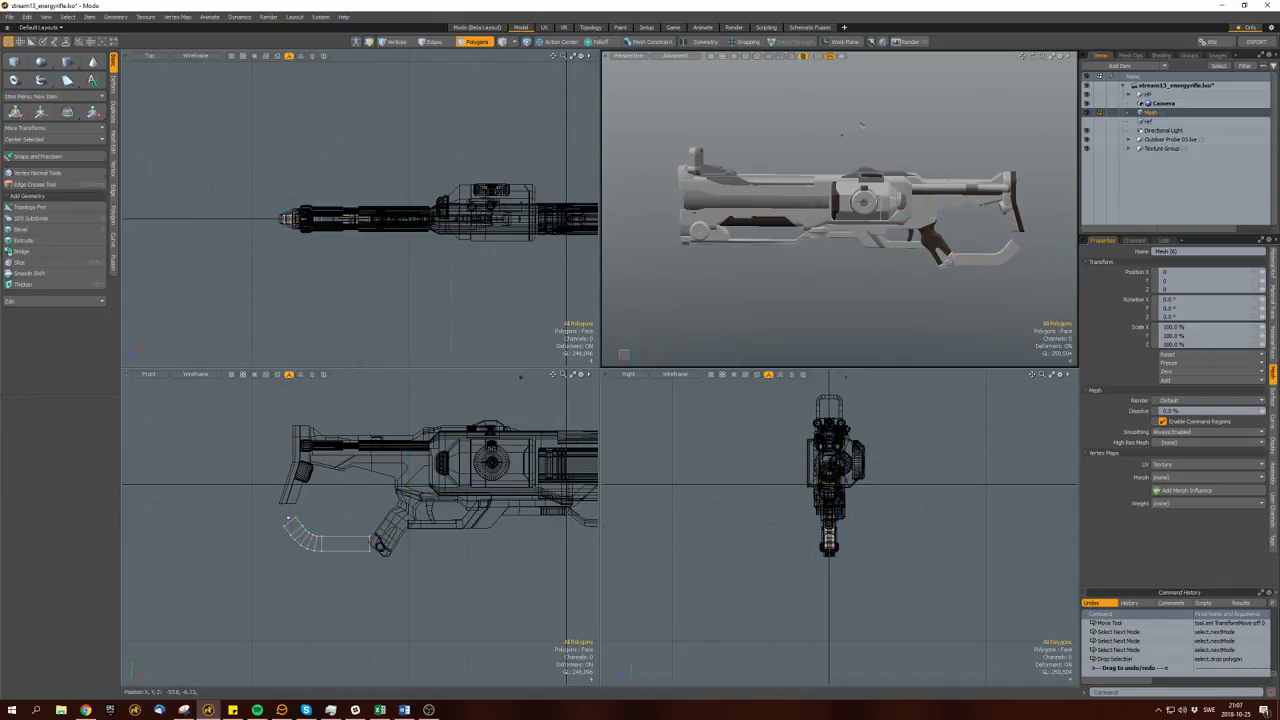
Extrude the end face of the curved bar and raise it vertically to the height of the stock's butt plate.
key(b)
key(space)
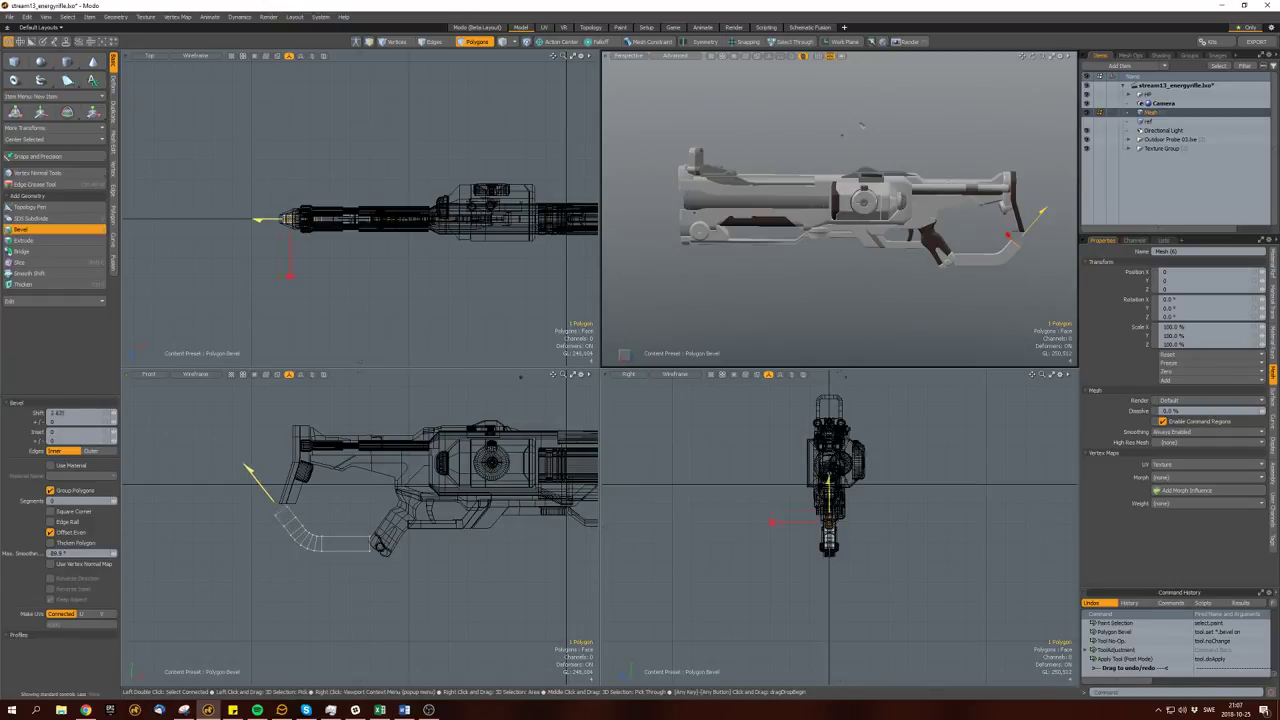
key(w)
drag(275, 466, 274, 386)
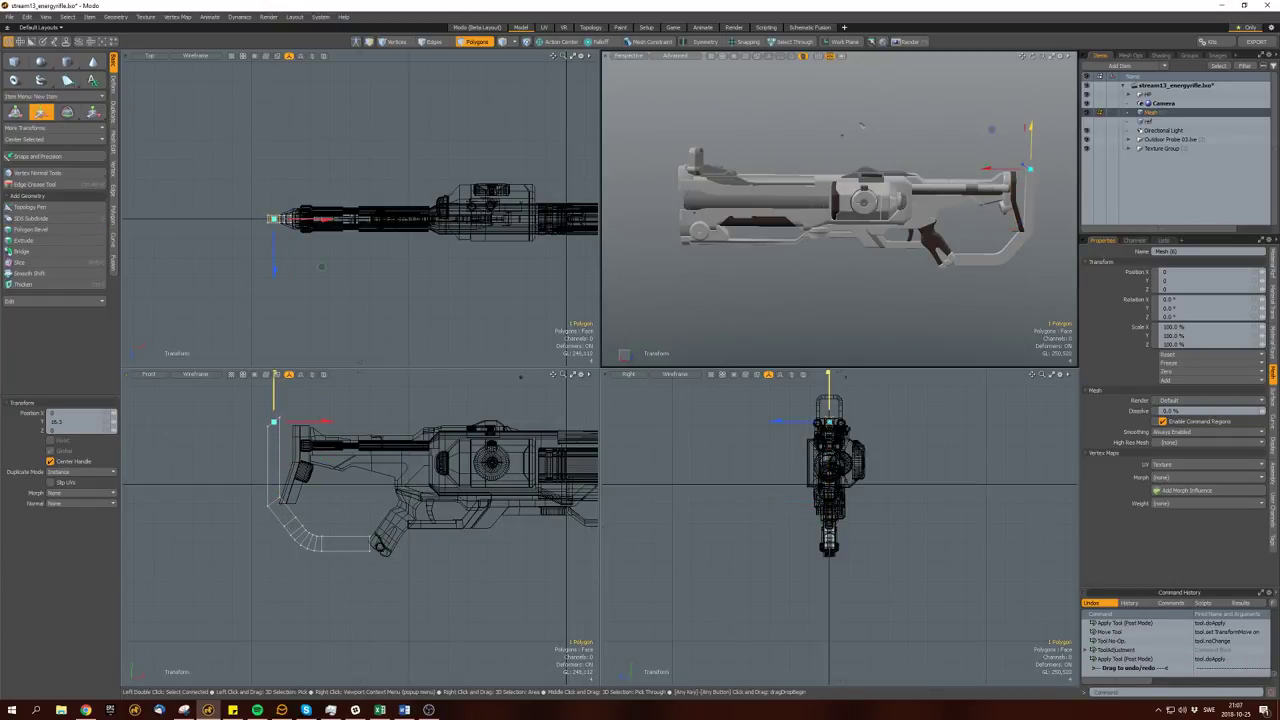
key(space)
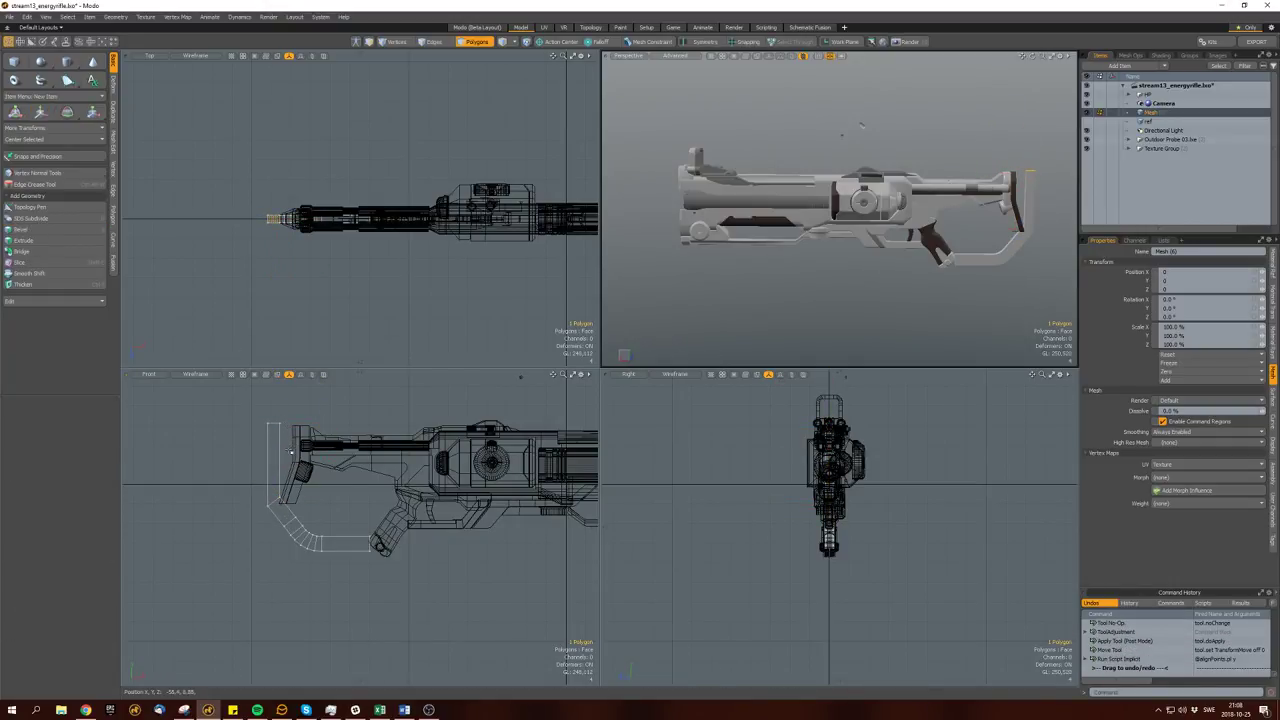
Shift the whole stock frame slightly forward and down to meet the base of the grip.
double_click(284, 453)
key(w)
drag(284, 453, 351, 376)
key(space)
click(230, 440)
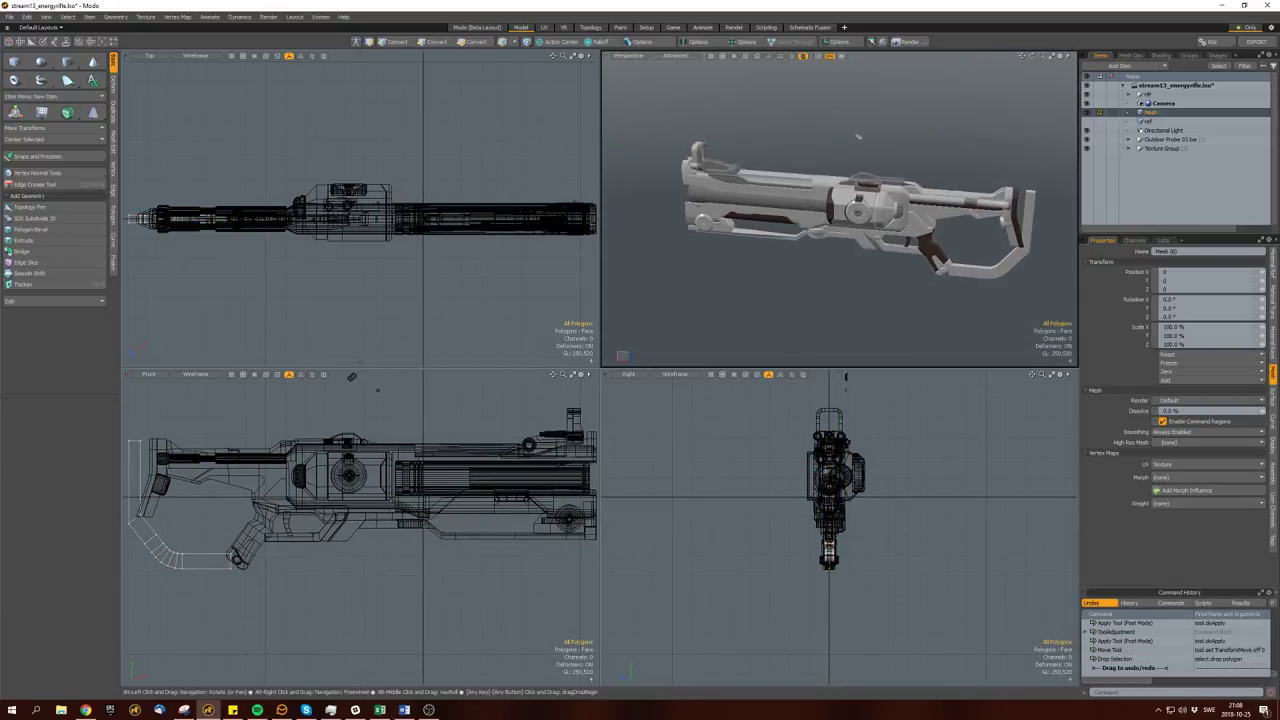
Delete the old butt plate and its attached parts from the rear end of the original stock.
alt+drag(723, 270, 930, 190)
key(space)
key(space)
double_click(970, 225)
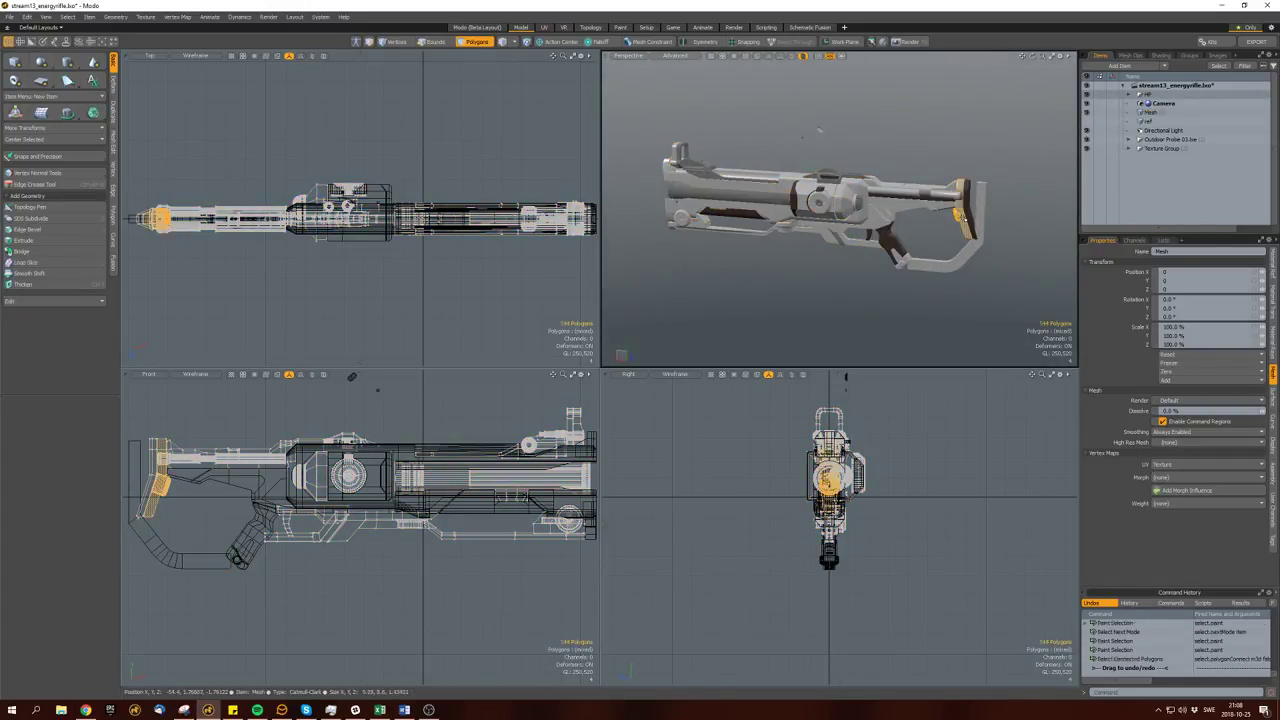
scroll(966, 199, up, 5)
double_click(966, 198)
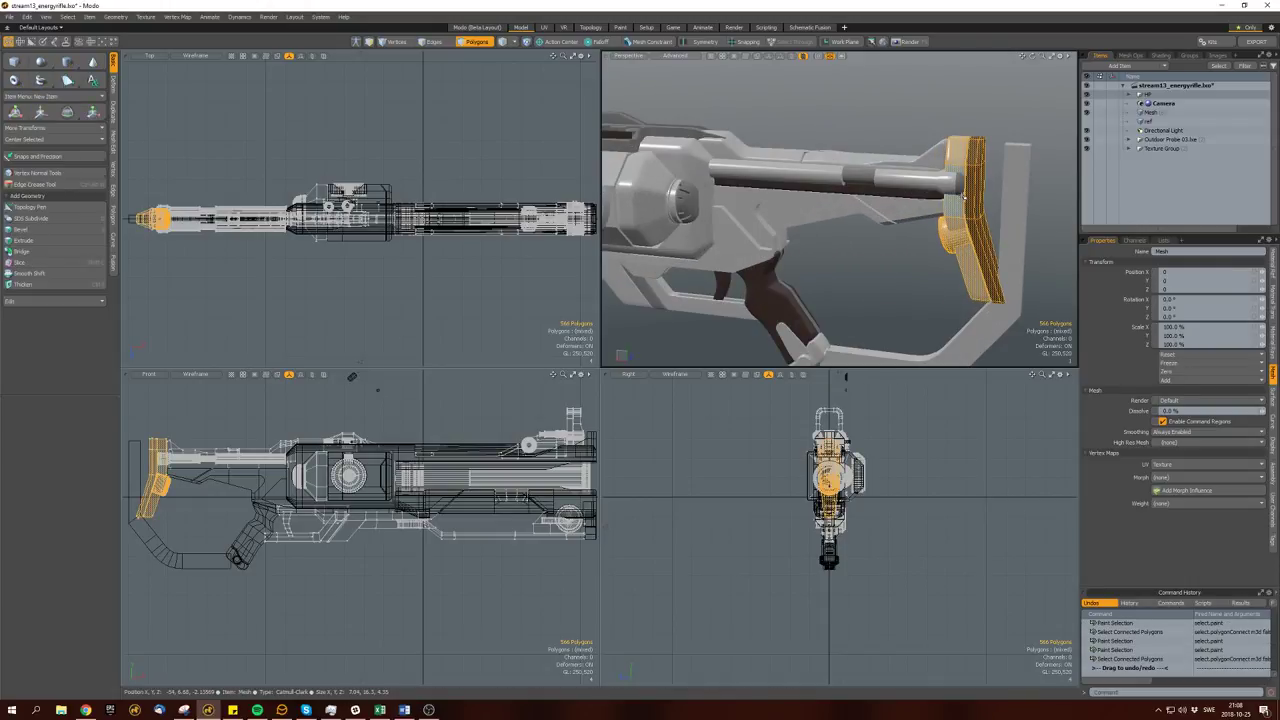
key(Delete)
double_click(948, 190)
alt+drag(948, 190, 648, 218)
Cut the dark insert under the barrel, the pistol grip and the trigger out of their original meshes.
key(space)
scroll(700, 225, down, 5)
click(779, 231)
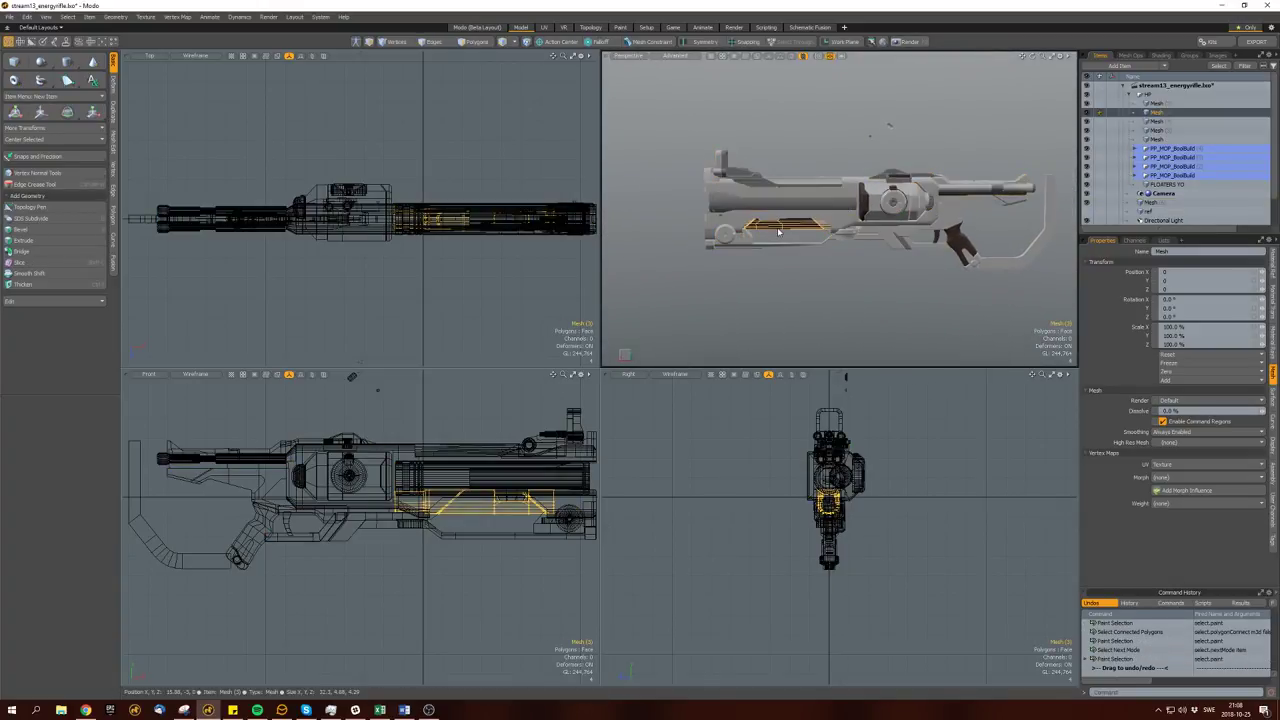
alt+shift+drag(779, 231, 756, 230)
key(space)
key(space)
click(928, 240)
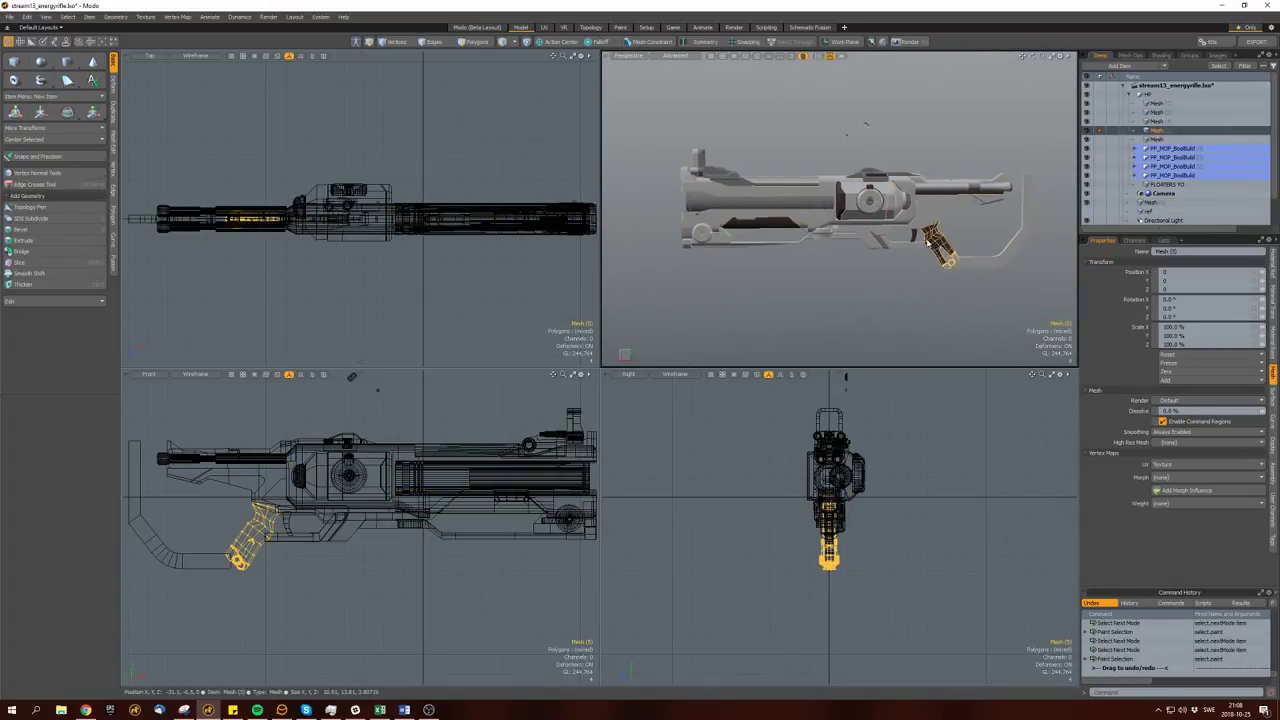
key(space)
double_click(765, 224)
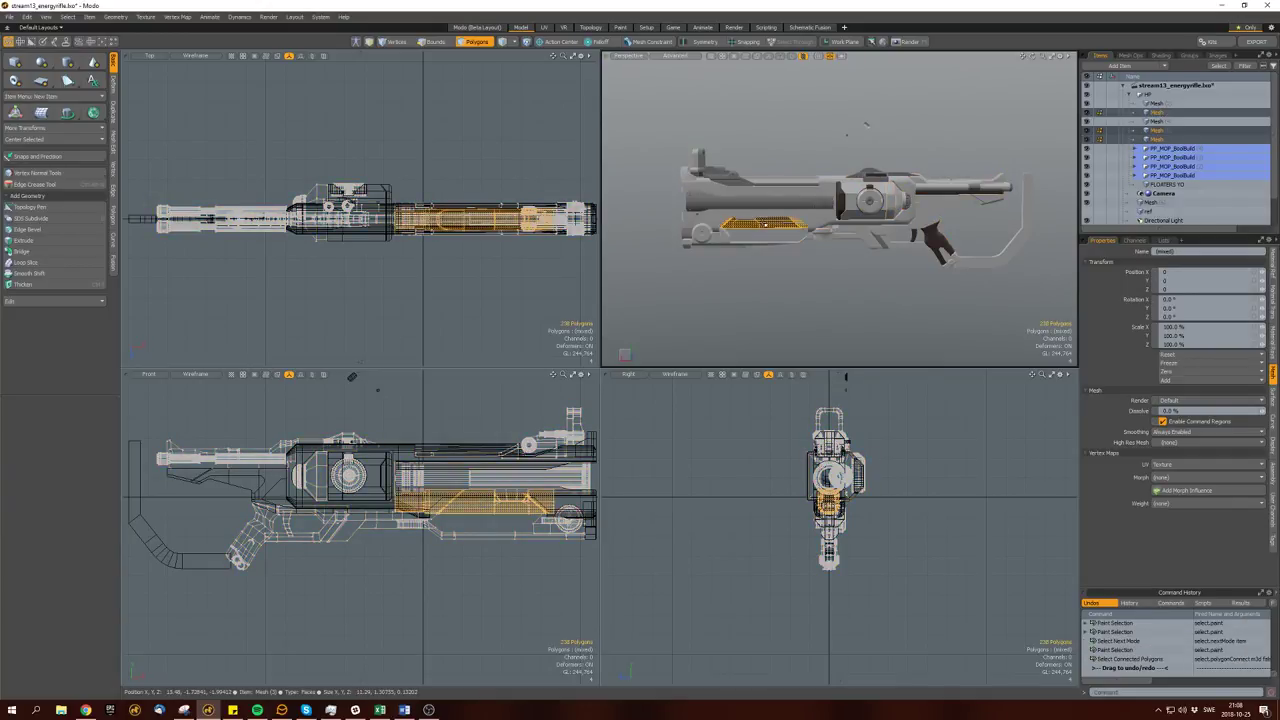
shift+double_click(915, 236)
key(ctrl+x)
Paste the cut parts into the mesh that holds the new stock frame and clear the selection.
alt+drag(955, 240, 979, 268)
key(space)
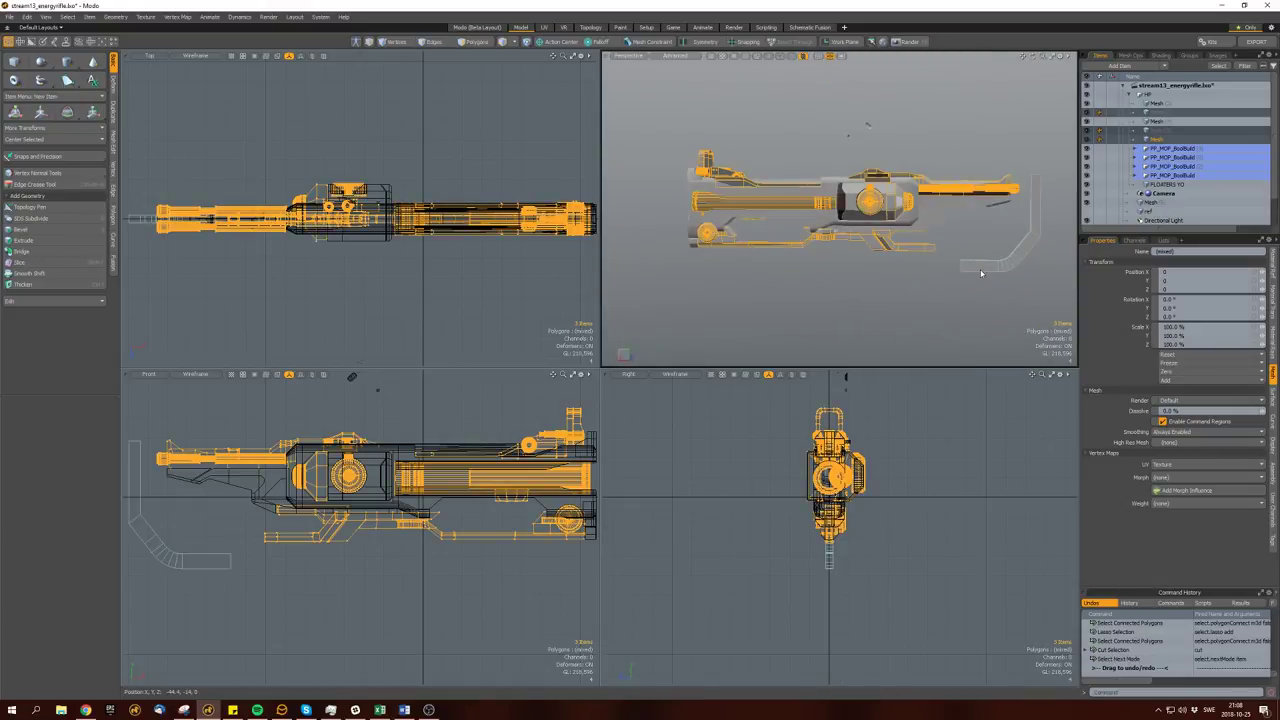
key(ctrl+v)
key(space)
click(916, 248)
key(space)
drag(916, 248, 912, 263)
click(912, 263)
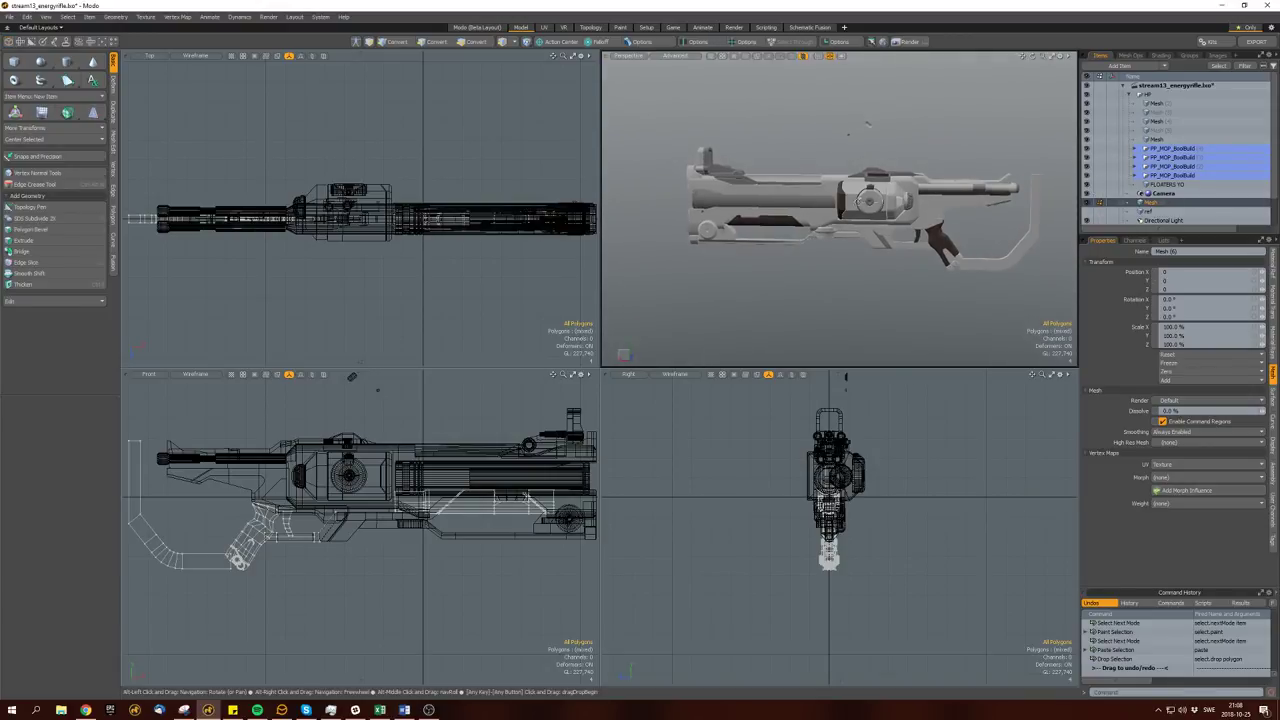
alt+drag(690, 195, 766, 216)
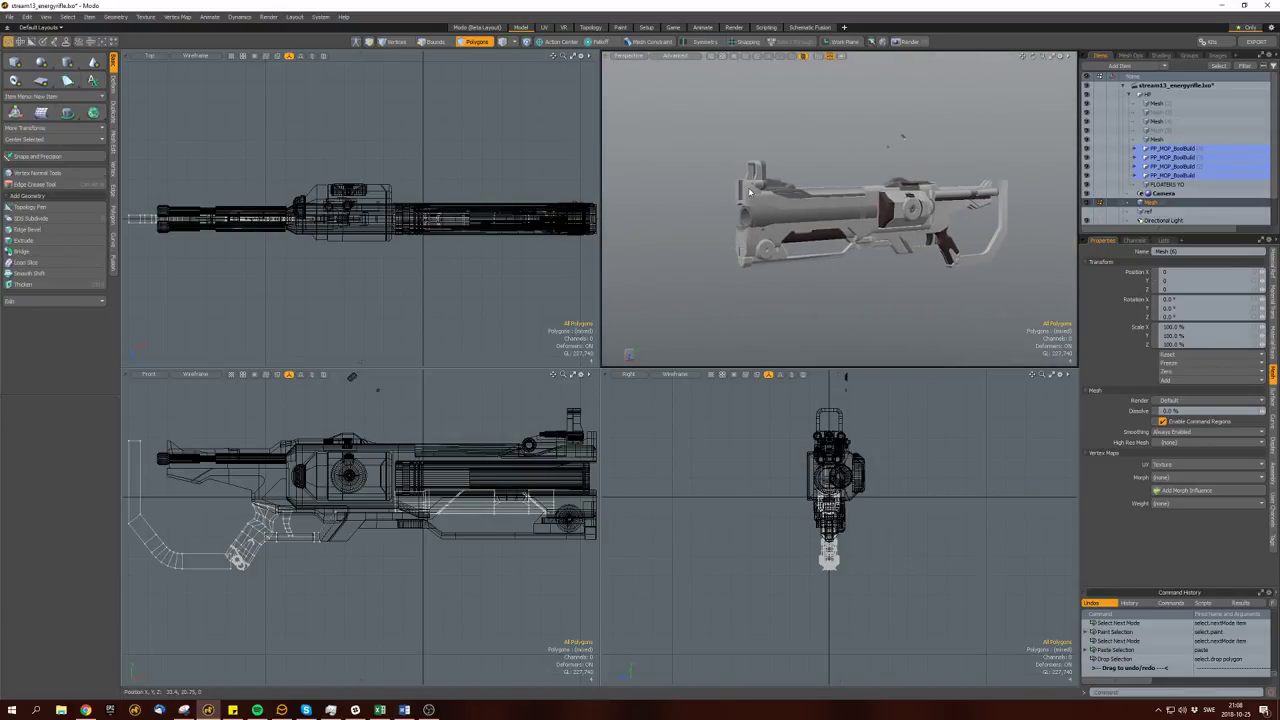
key(space)
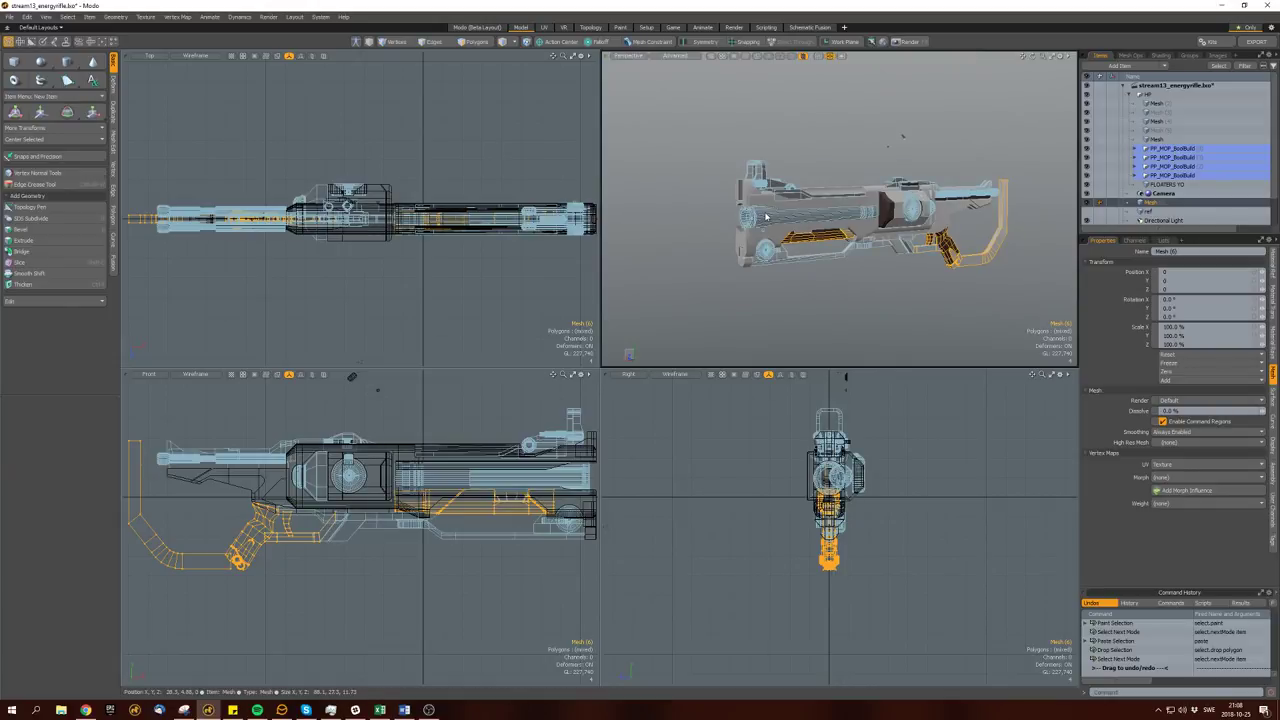
Copy the ribbed barrel cylinder from the original rifle mesh and paste it into the mesh holding the stock frame.
click(762, 218)
key(space)
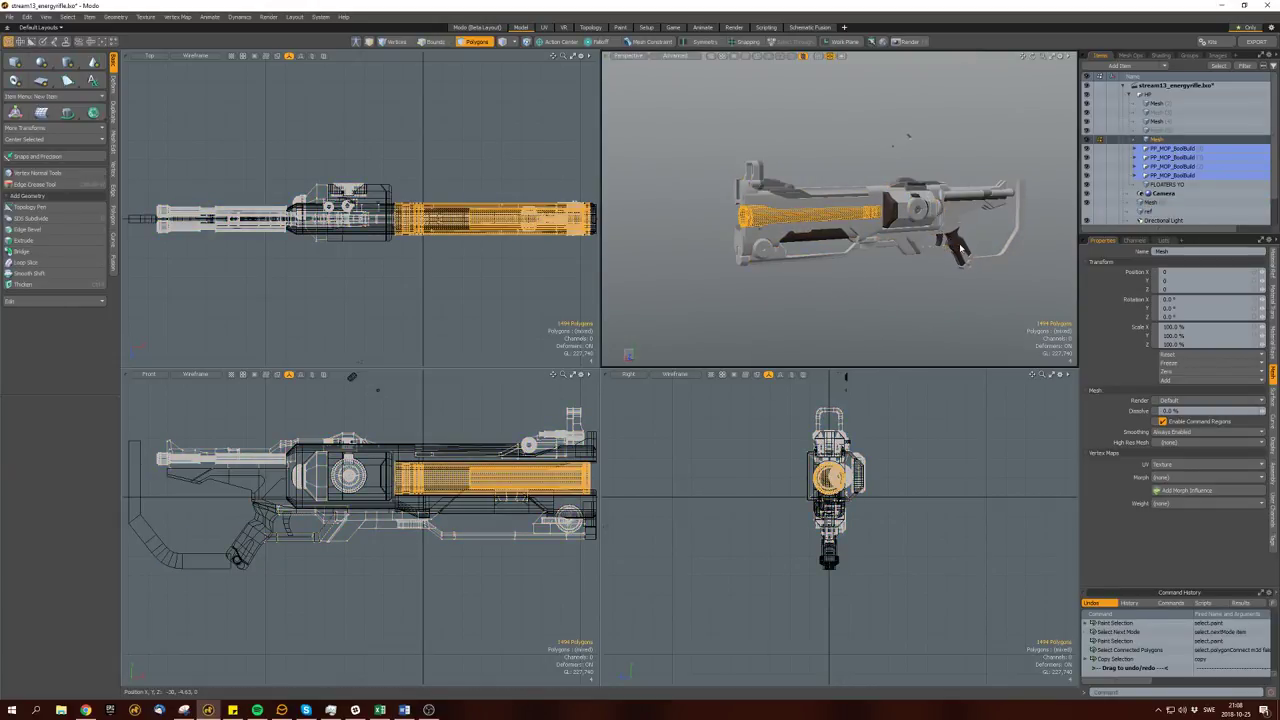
click(790, 214)
key(ctrl+v)
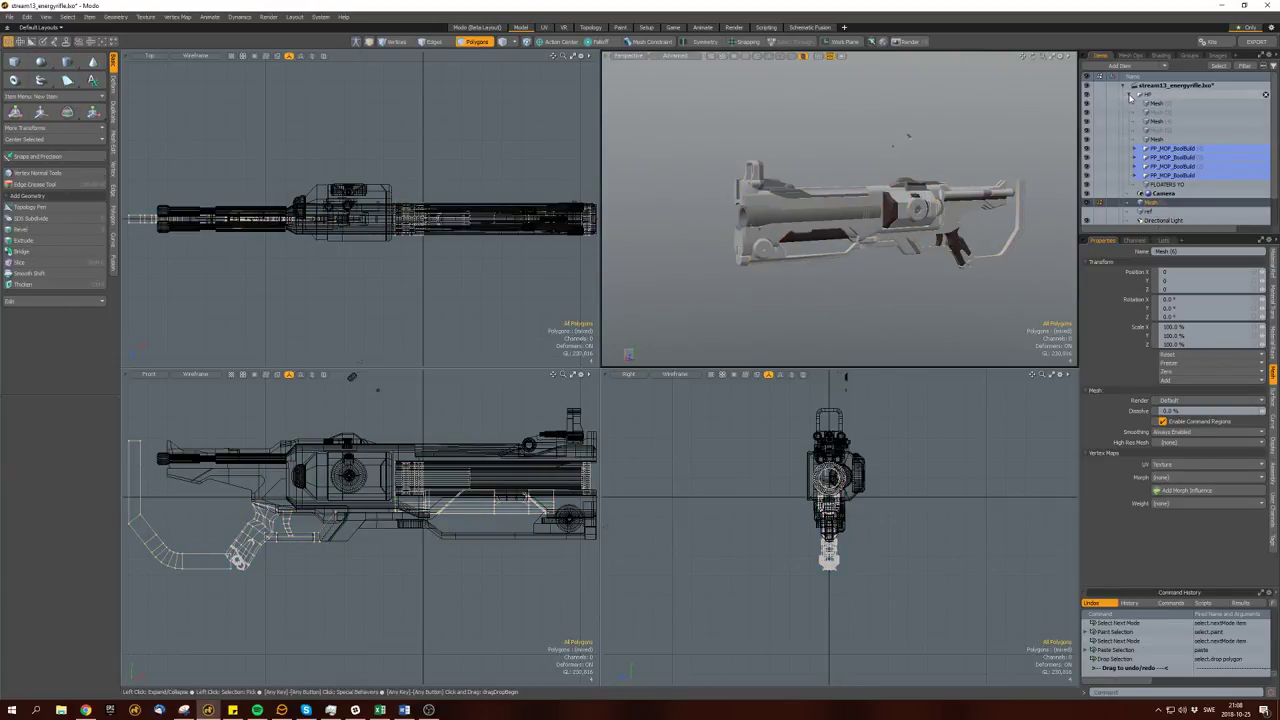
Hide the original high-poly rifle group so only the new mesh with the collected parts is shown.
click(1087, 100)
alt+drag(845, 235, 832, 241)
key(a)
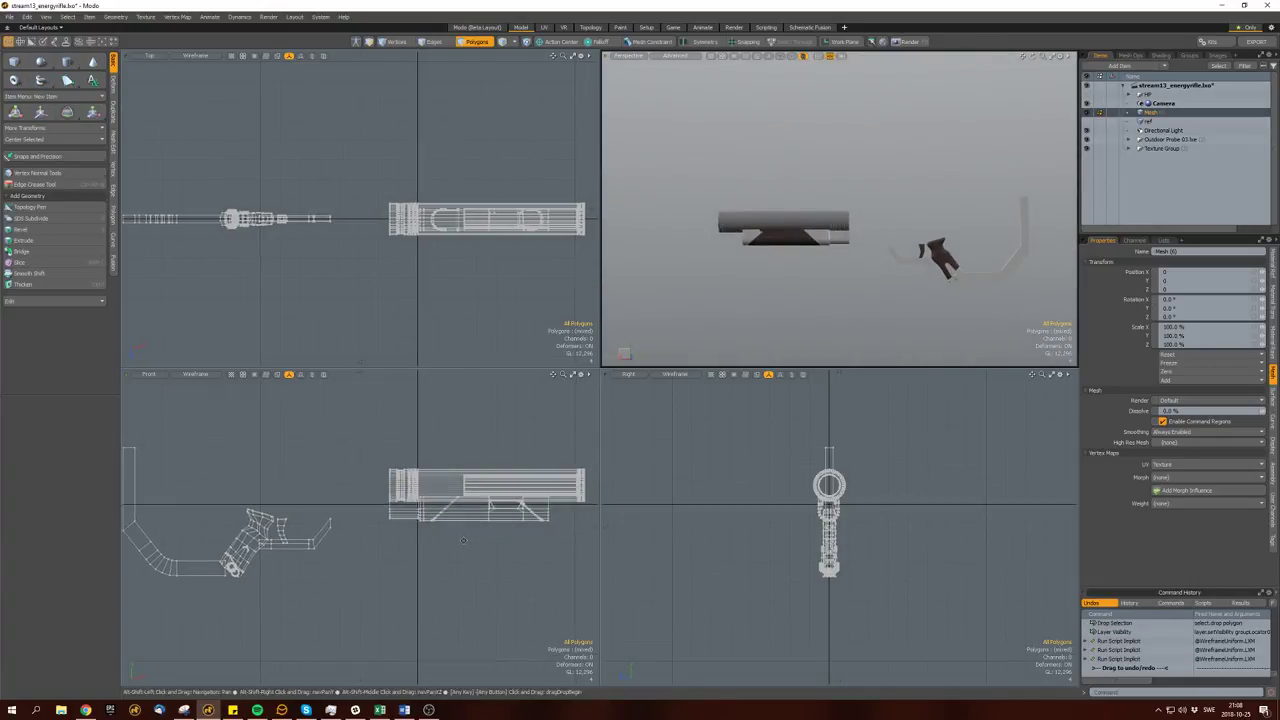
key(c)
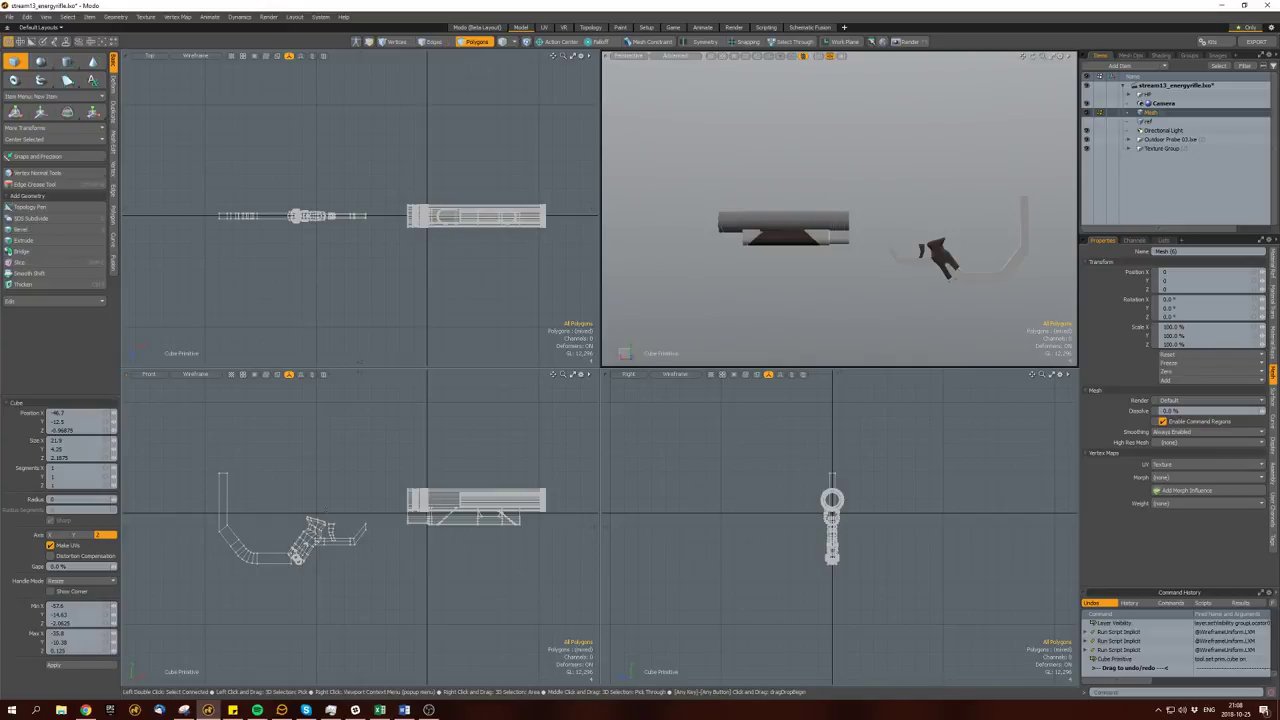
key(space)
key(space)
key(space)
key(space)
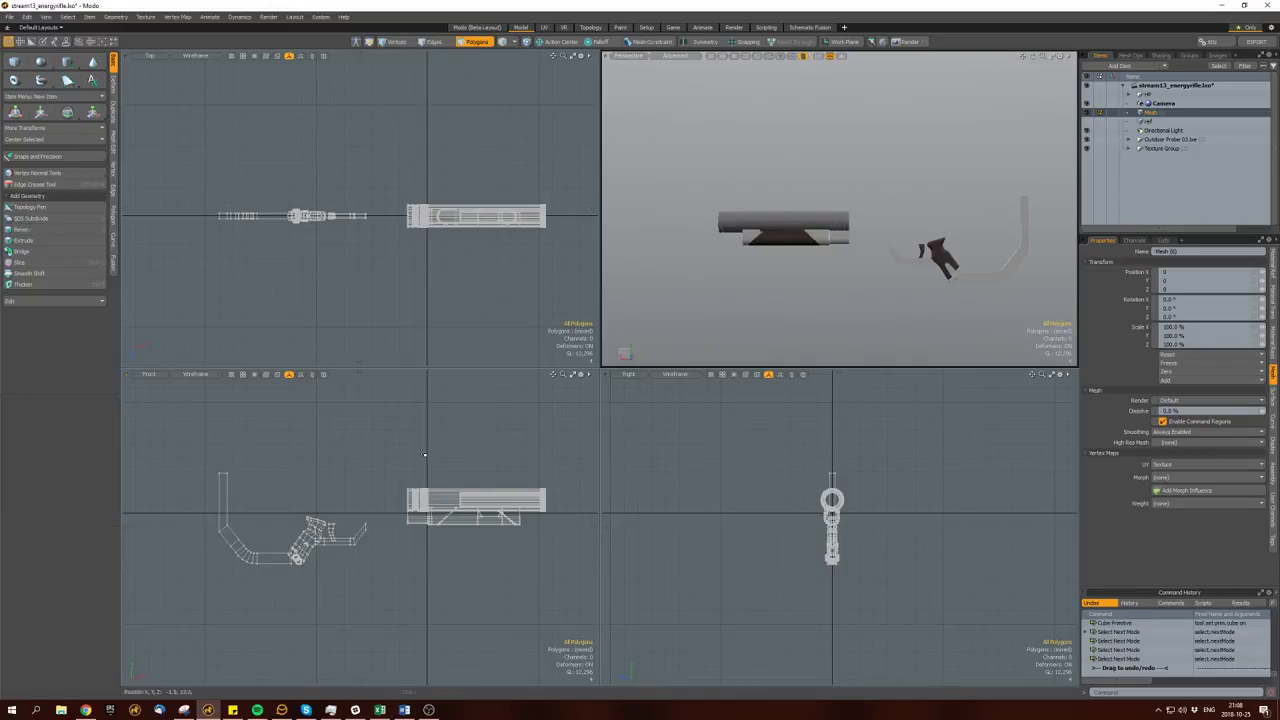
key(a)
key(c)
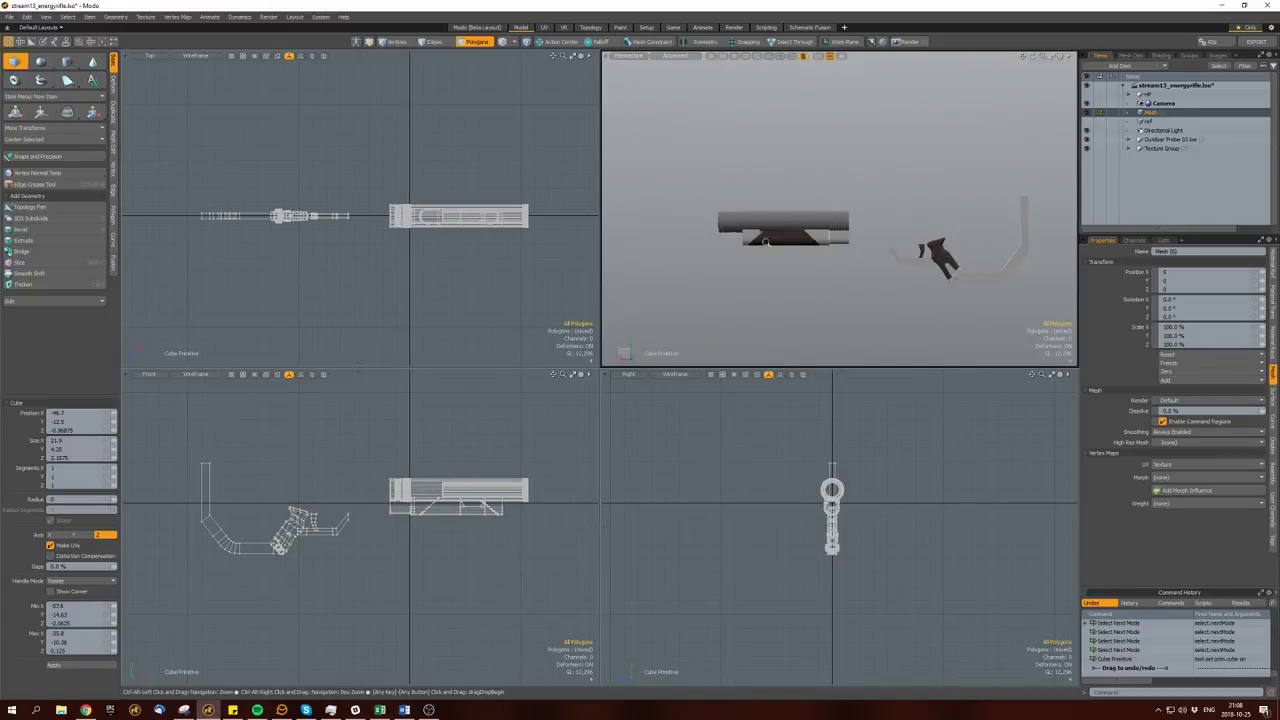
alt+shift+drag(765, 242, 850, 260)
key(space)
Save the rifle scene.
key(ctrl+s)
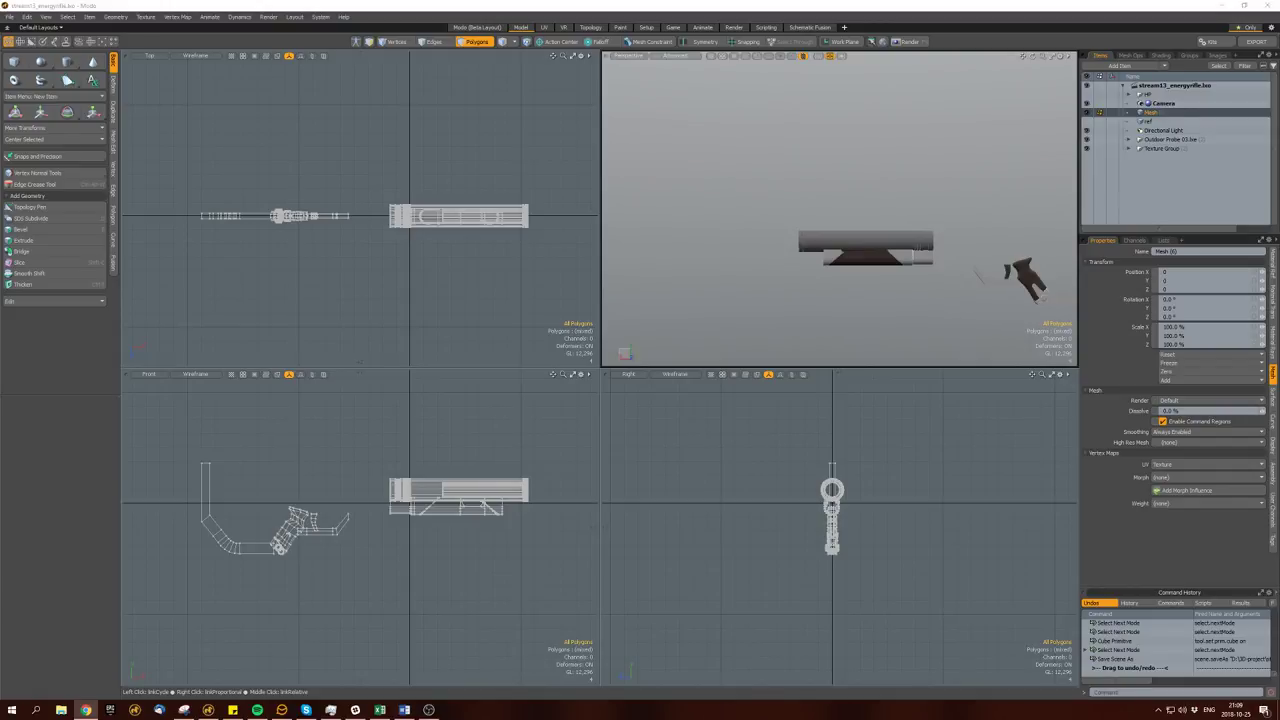
Draw a box between the grip and the barrel as the rifle body and shift it slightly rearward.
alt+drag(668, 237, 877, 207)
click(13, 61)
drag(300, 483, 390, 500)
key(space)
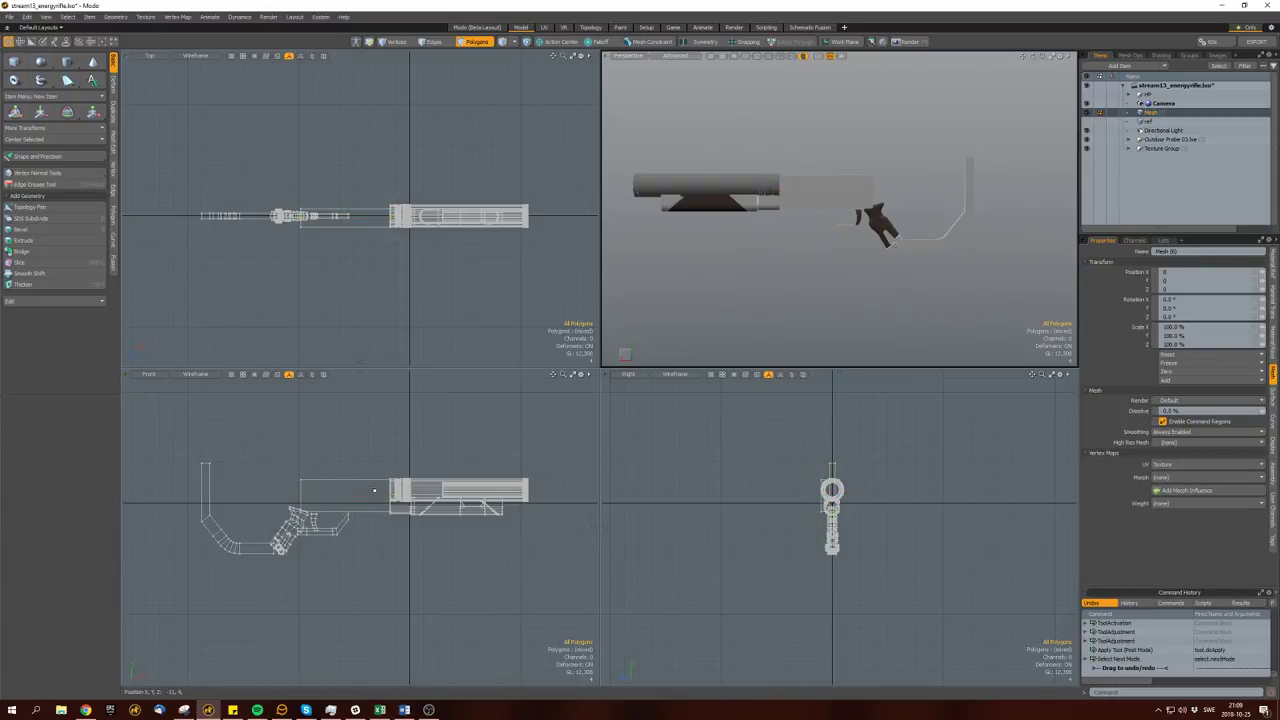
double_click(374, 491)
key(w)
drag(370, 490, 360, 490)
key(space)
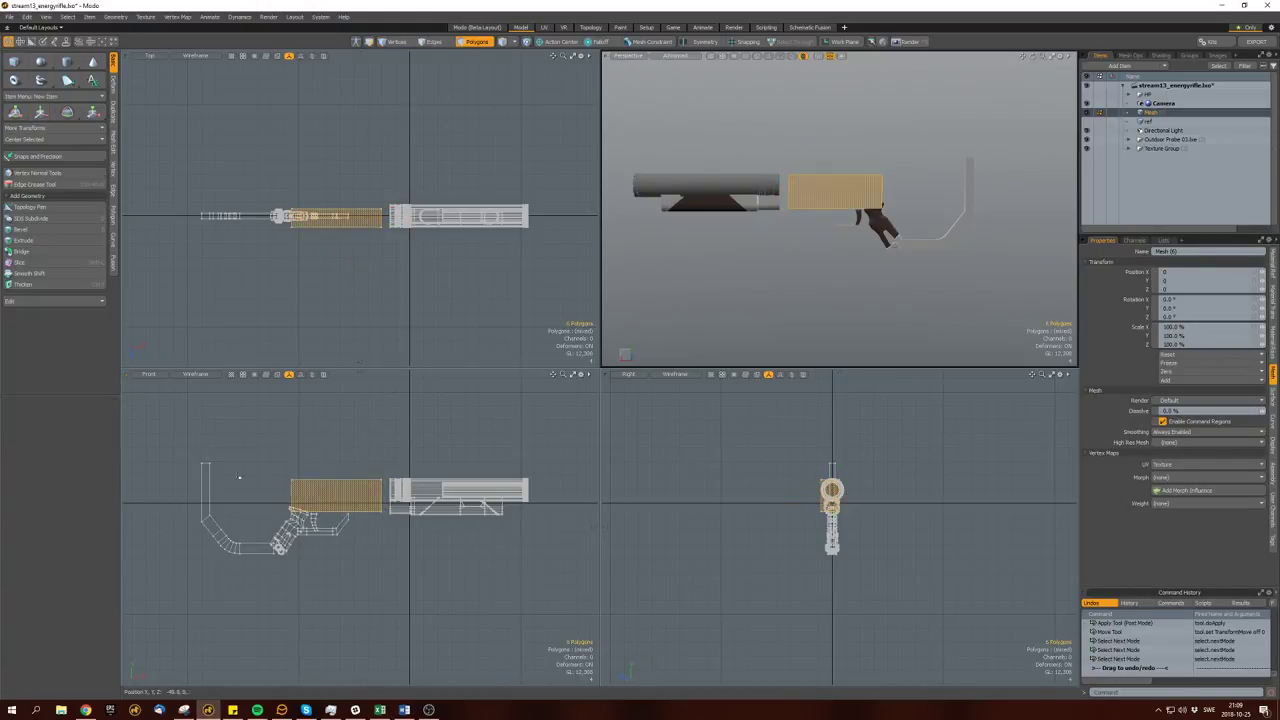
Lower the top end edges of the stock frame's upright slightly.
middle_drag(241, 477, 310, 477)
key(2)
click(273, 453)
key(w)
key(space)
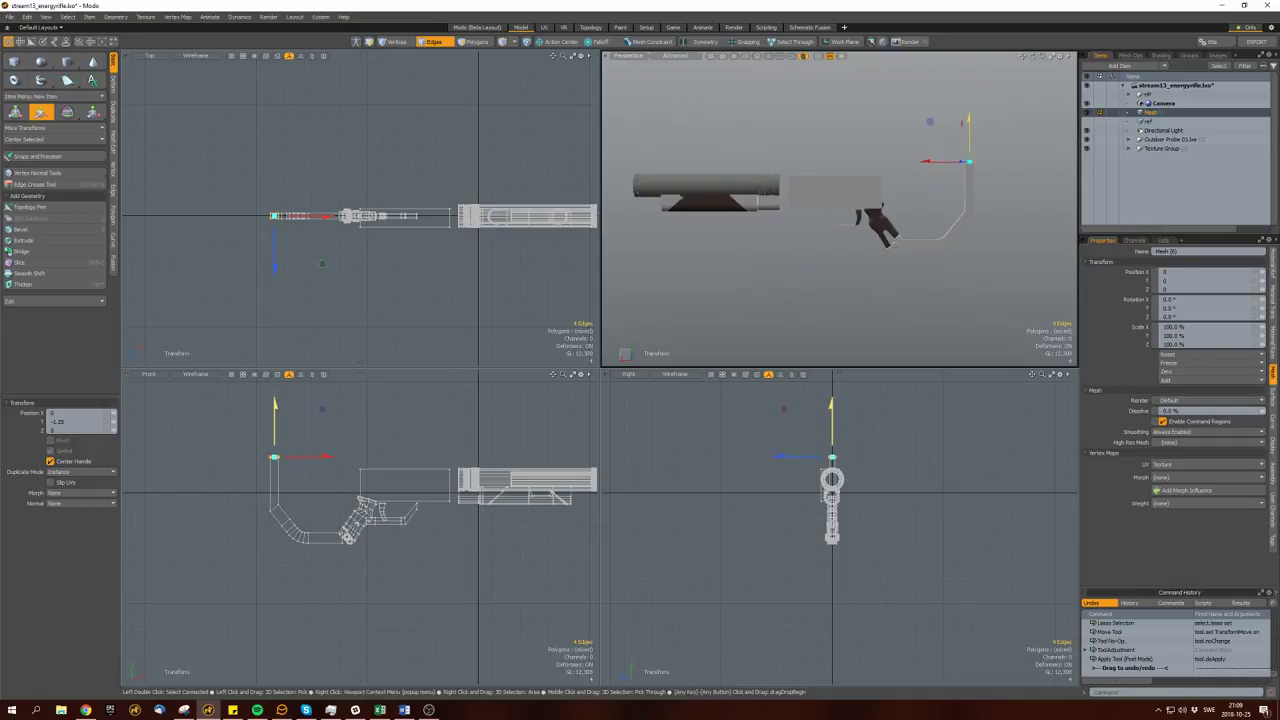
key(space)
Extend the body box forward by moving its front edges past the front end of the barrel.
middle_drag(448, 460, 365, 459)
key(space)
key(space)
click(368, 470)
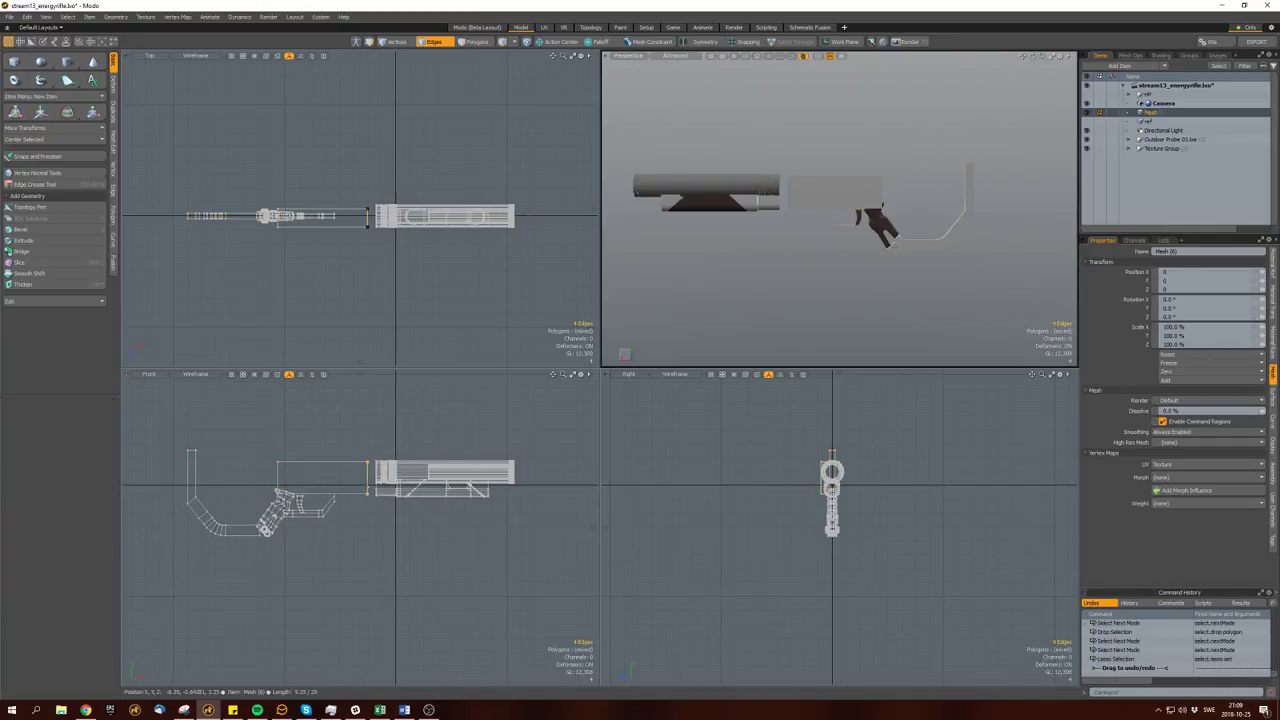
key(w)
drag(402, 477, 555, 477)
key(3)
key(space)
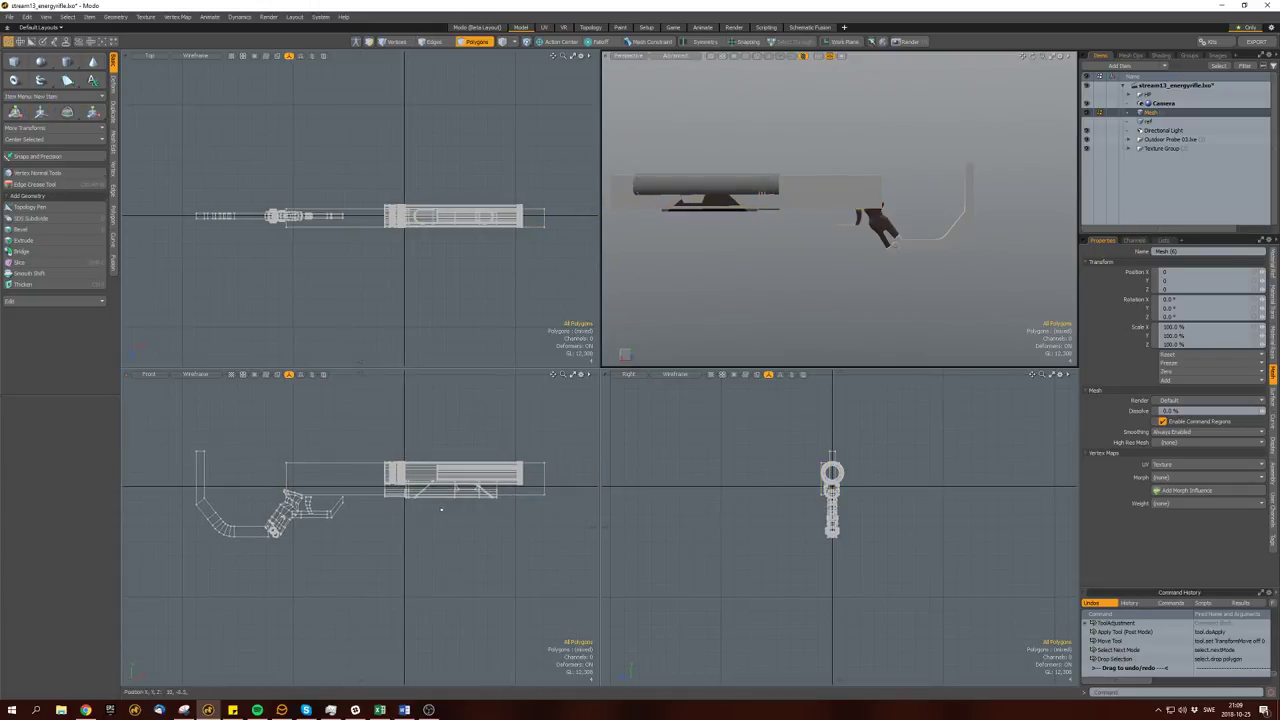
click(13, 61)
drag(360, 490, 440, 541)
drag(397, 268, 400, 260)
key(space)
double_click(760, 228)
mouse_move(760, 228)
alt+mouse_down()
mouse_move(856, 246)
mouse_move(790, 250)
alt+mouse_up()
key(Delete)
Draw a cylinder along the rifle's length beside the grip and increase its number of sides to make it rounder.
click(67, 61)
drag(782, 521, 815, 521)
scroll(764, 267, up, 3)
key(Up)
key(Up)
key(Up)
key(Up)
key(Up)
key(Up)
key(Up)
key(Up)
key(Up)
key(Up)
key(Up)
key(Up)
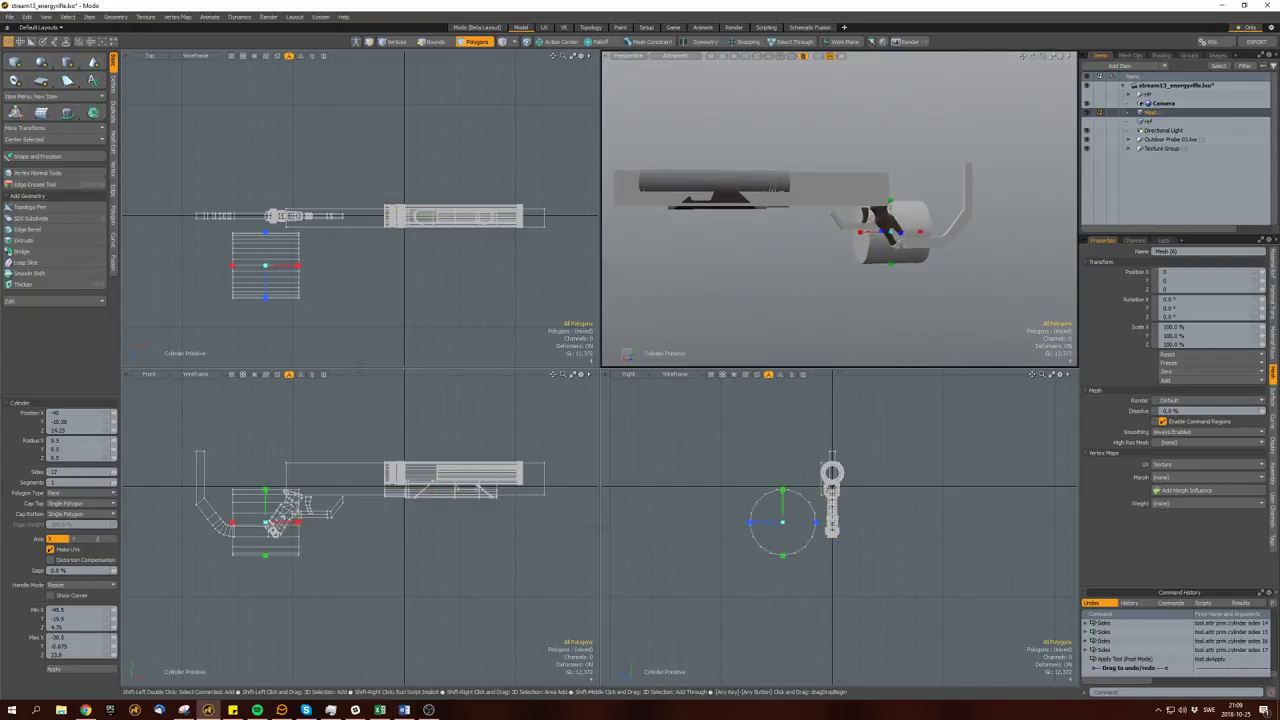
key(space)
Move the new cylinder forward beneath the body and reshape it to be longer and thinner.
double_click(856, 249)
key(y)
drag(856, 249, 723, 244)
mouse_move(441, 513)
mouse_down()
mouse_move(480, 512)
mouse_move(418, 515)
mouse_up()
key(w)
alt+drag(770, 230, 858, 214)
key(y)
key(space)
Duplicate the cylinder, centre the copy on all axes and move it forward along the barrel.
key(ctrl+c)
key(ctrl+v)
key(alt+c)
key(w)
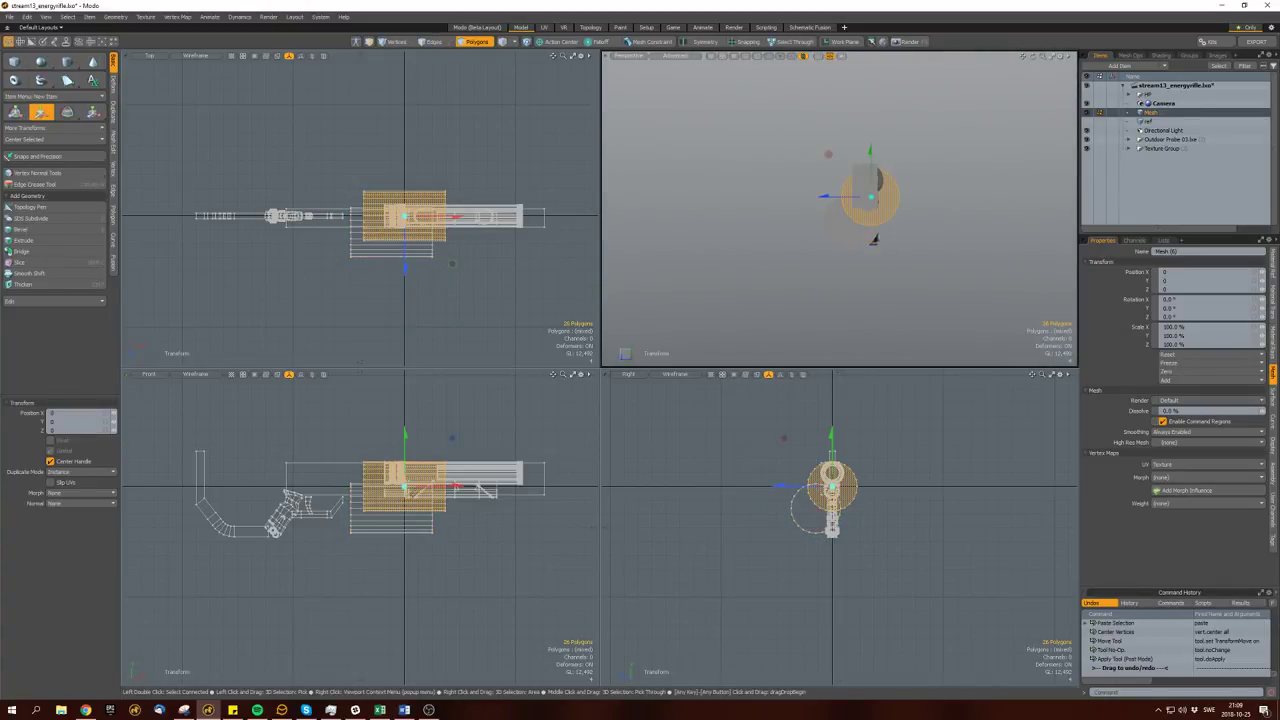
drag(430, 488, 512, 488)
Shrink the copied cylinder's diameter, raise it onto the barrel's axis and stretch it lengthwise around the barrel.
key(r)
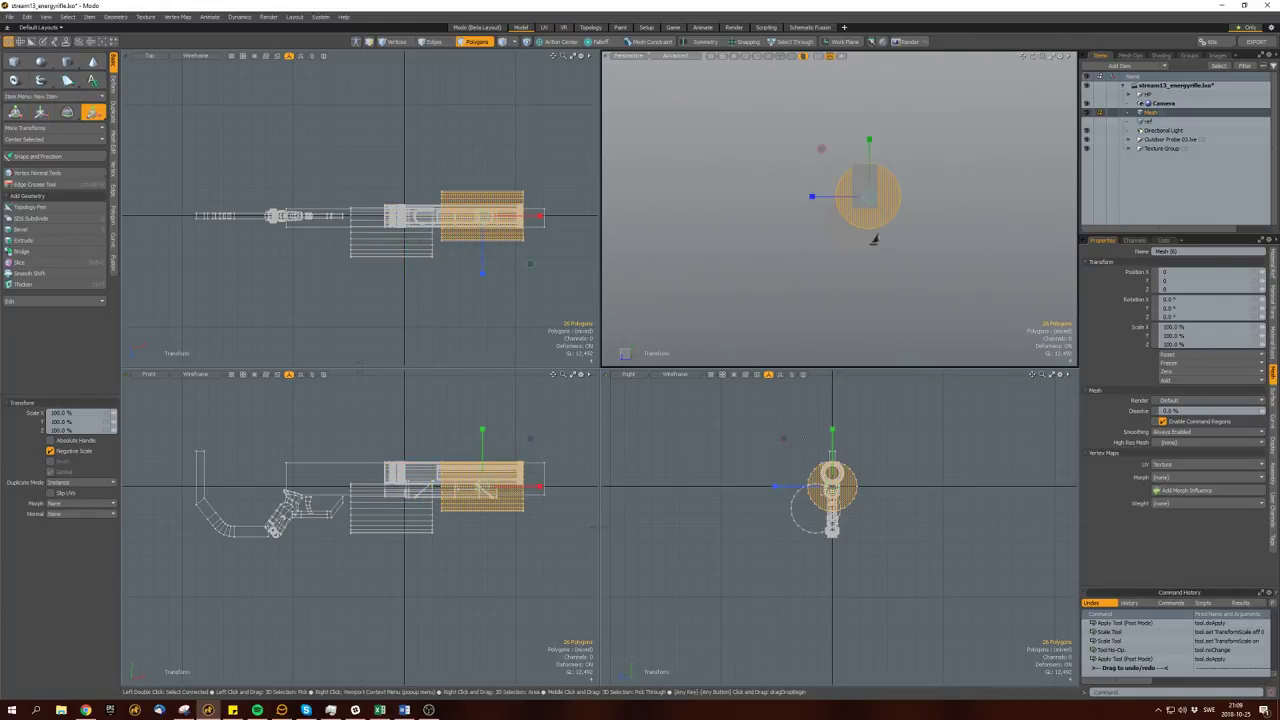
key(w)
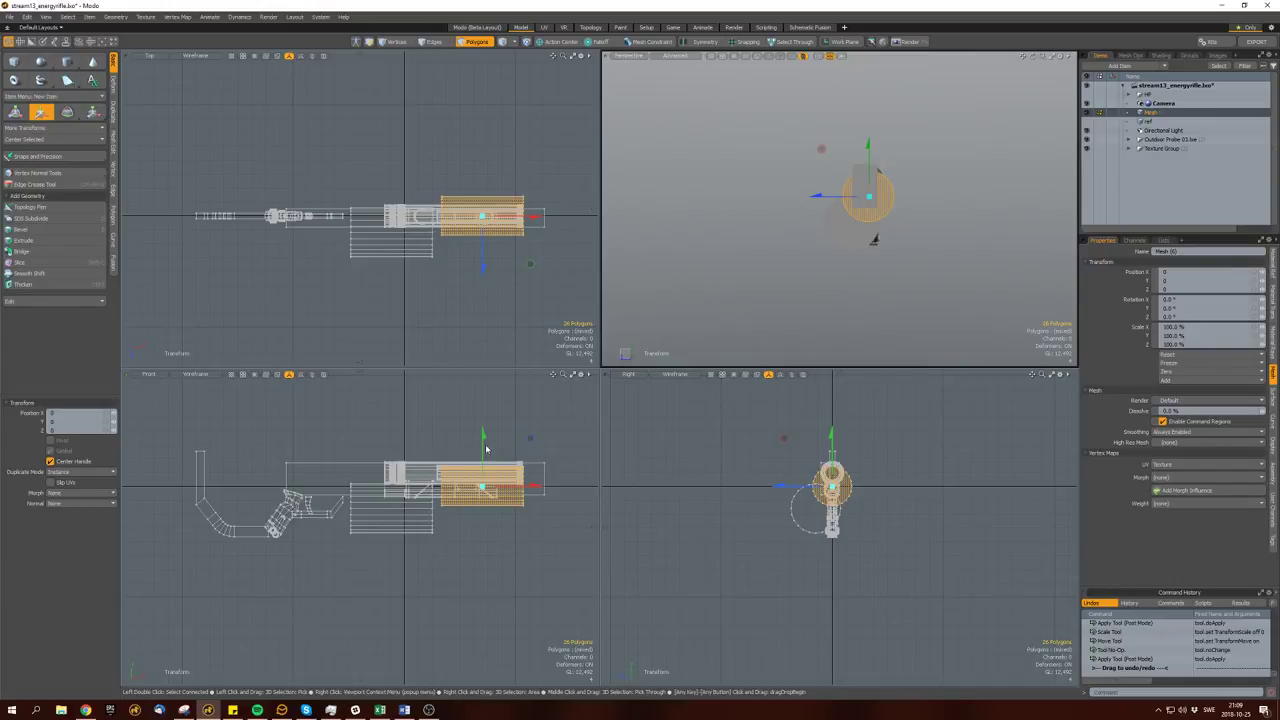
key(r)
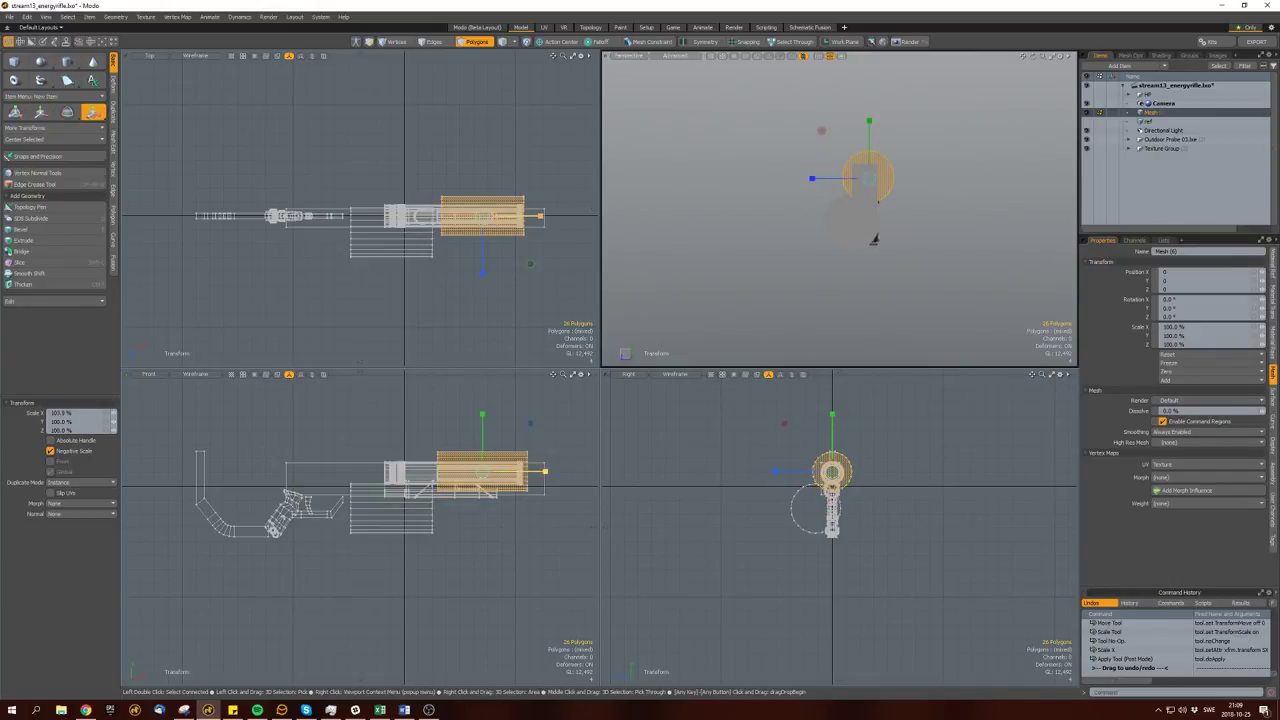
key(space)
key(space)
key(space)
Examine the proportions of the blocked-out body and both cylinders from several angles.
key(shift+a)
double_click(763, 197)
click(790, 240)
alt+drag(790, 240, 808, 238)
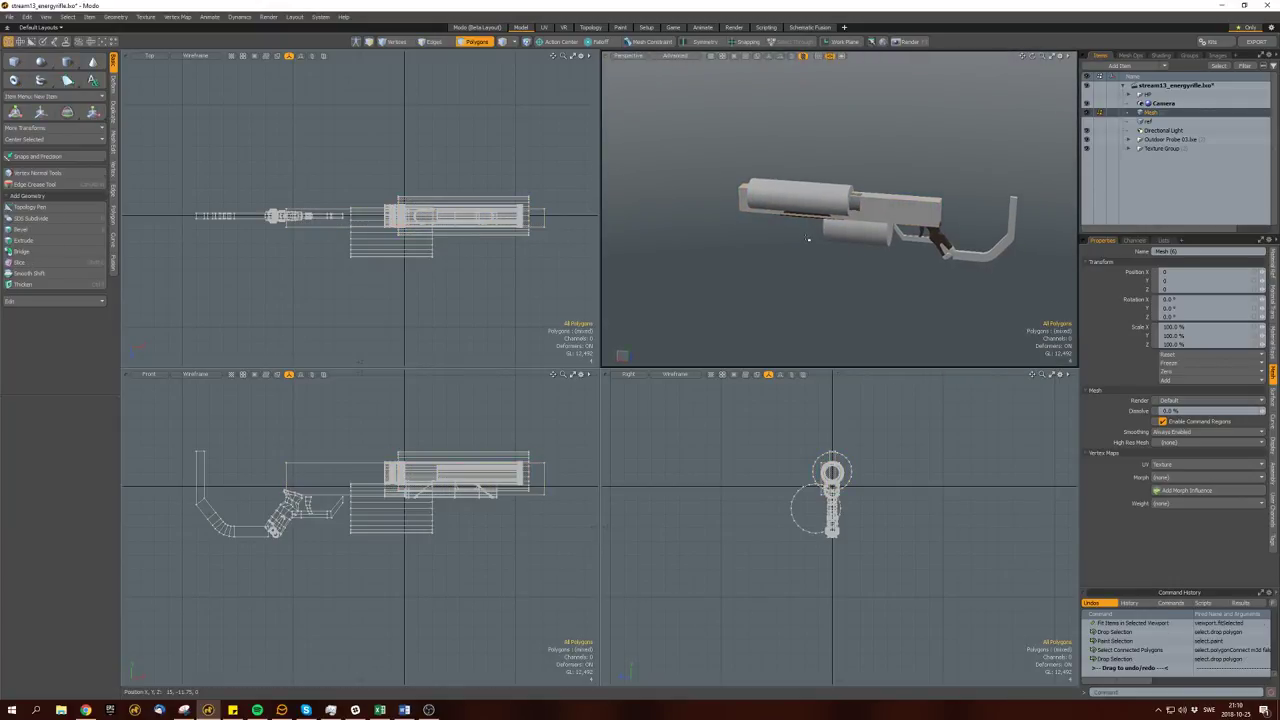
scroll(808, 238, down, 2)
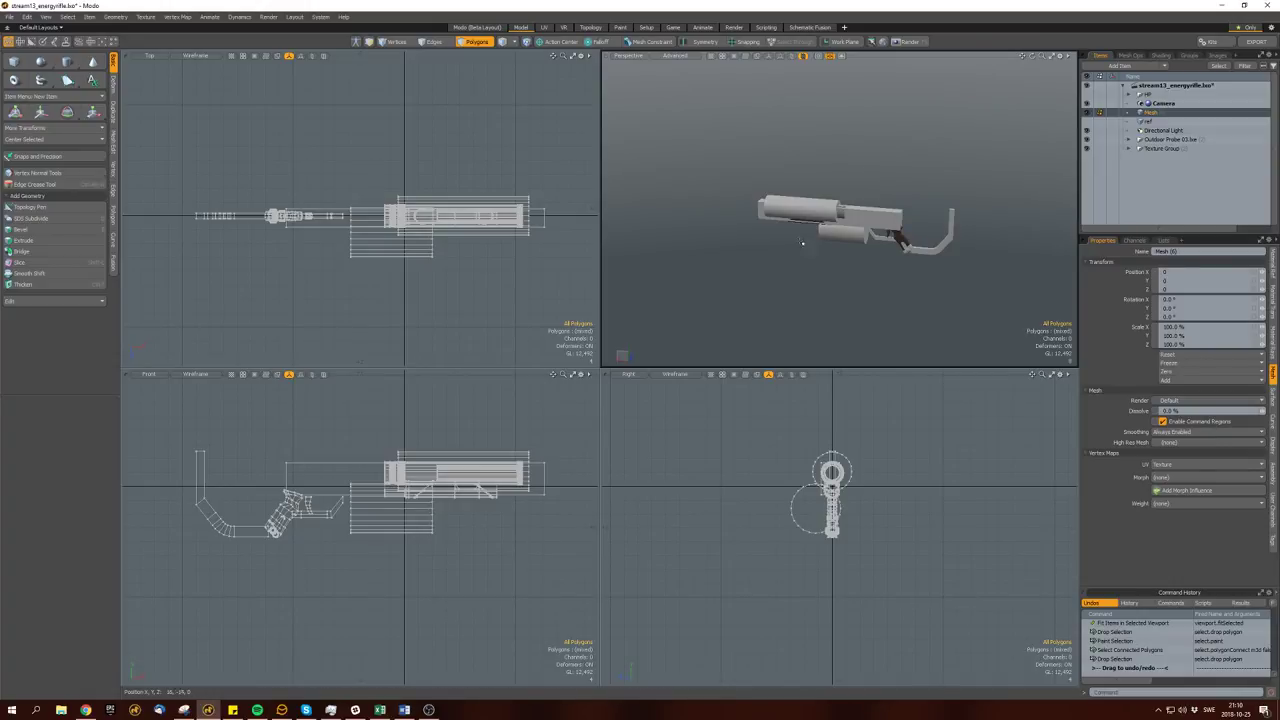
key(3)
double_click(850, 218)
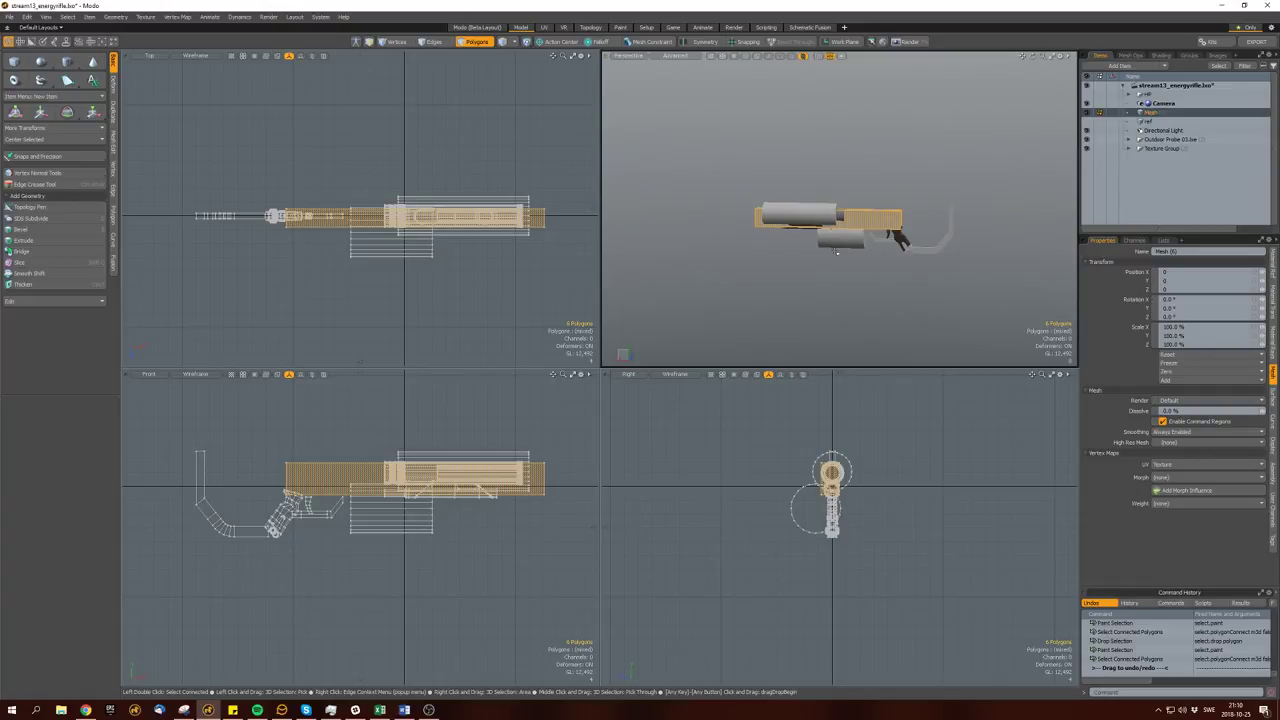
scroll(837, 252, up, 5)
double_click(783, 262)
mouse_move(783, 262)
alt+mouse_down()
mouse_move(760, 250)
mouse_move(882, 280)
alt+mouse_up()
double_click(790, 225)
click(754, 250)
key(ctrl+z)
key(space)
key(space)
key(space)
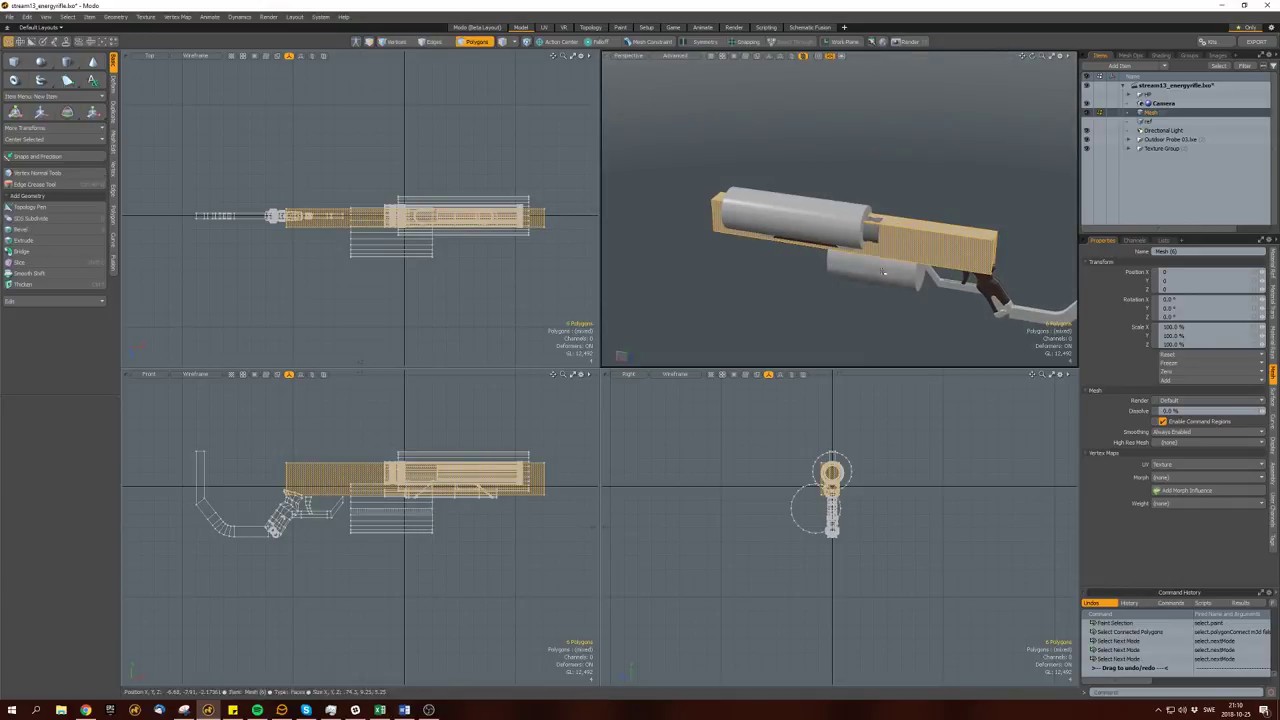
Add a loop slice across the middle of the body box and bevel it into two loops near the ends.
key(2)
click(891, 219)
key(alt+c)
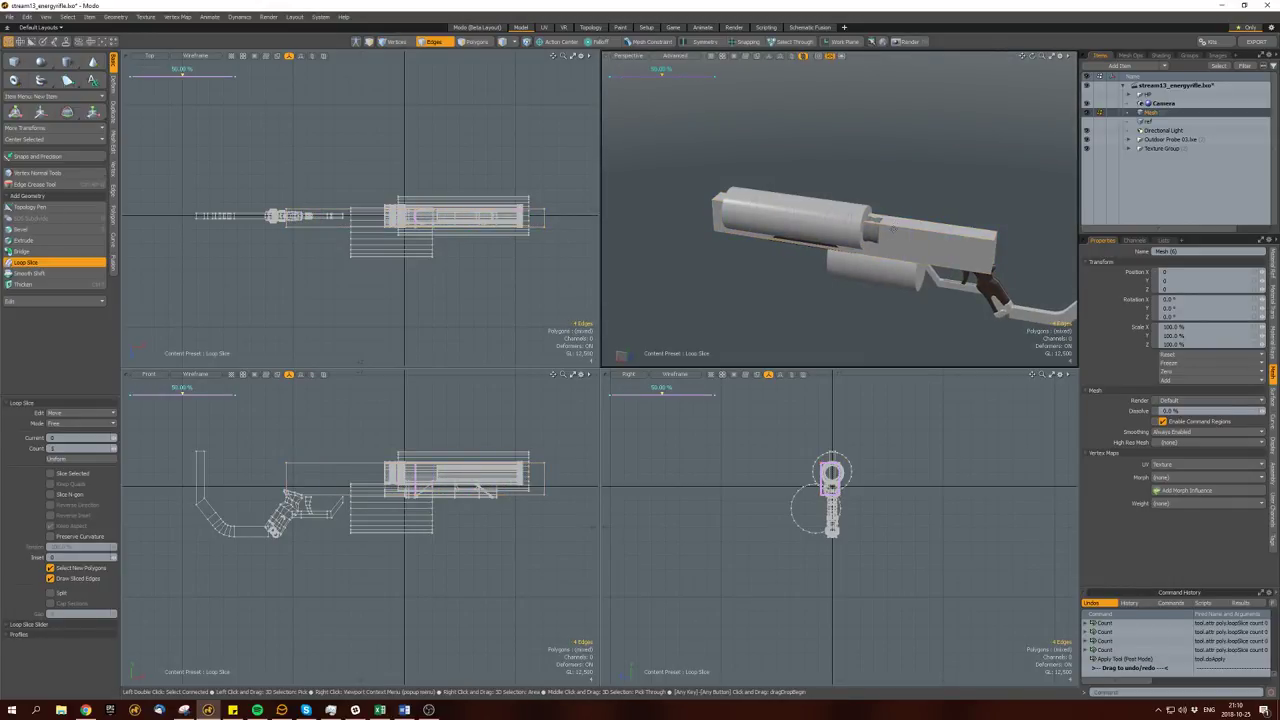
key(space)
key(b)
key(space)
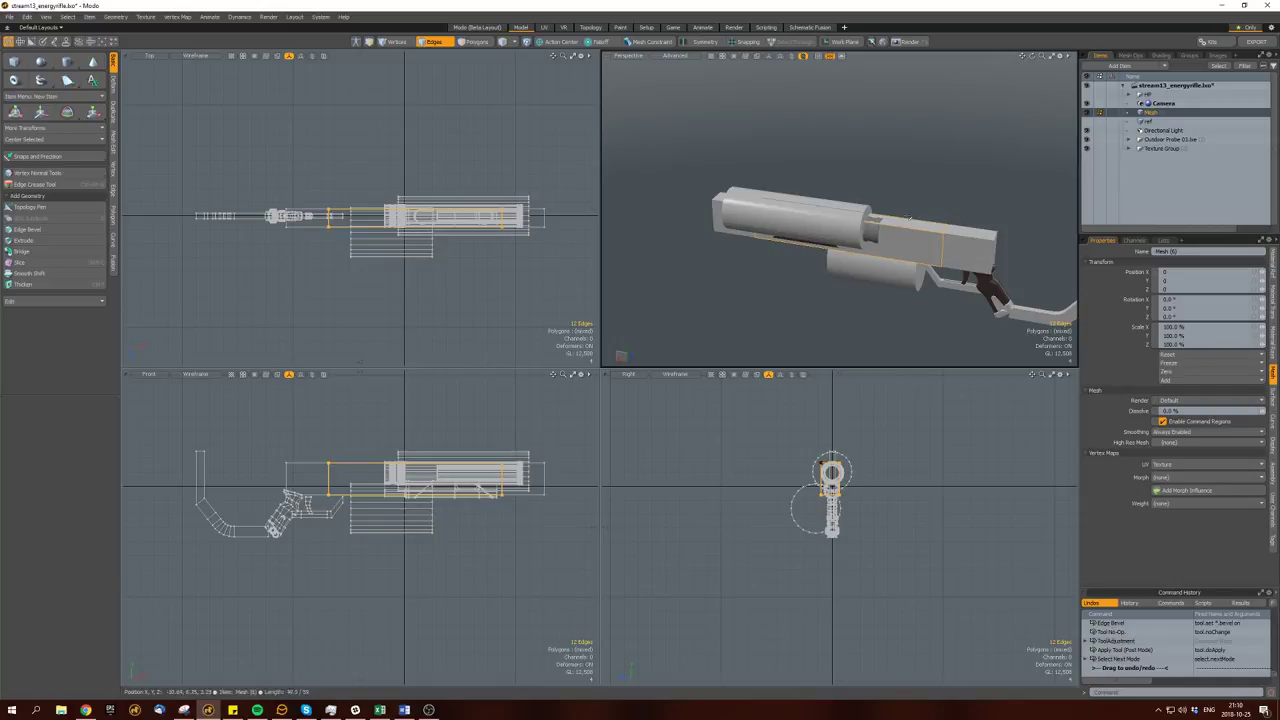
Isolate the body box by hiding all the other polygons in the mesh.
double_click(900, 245)
shift+double_click(926, 250)
key(bracketleft)
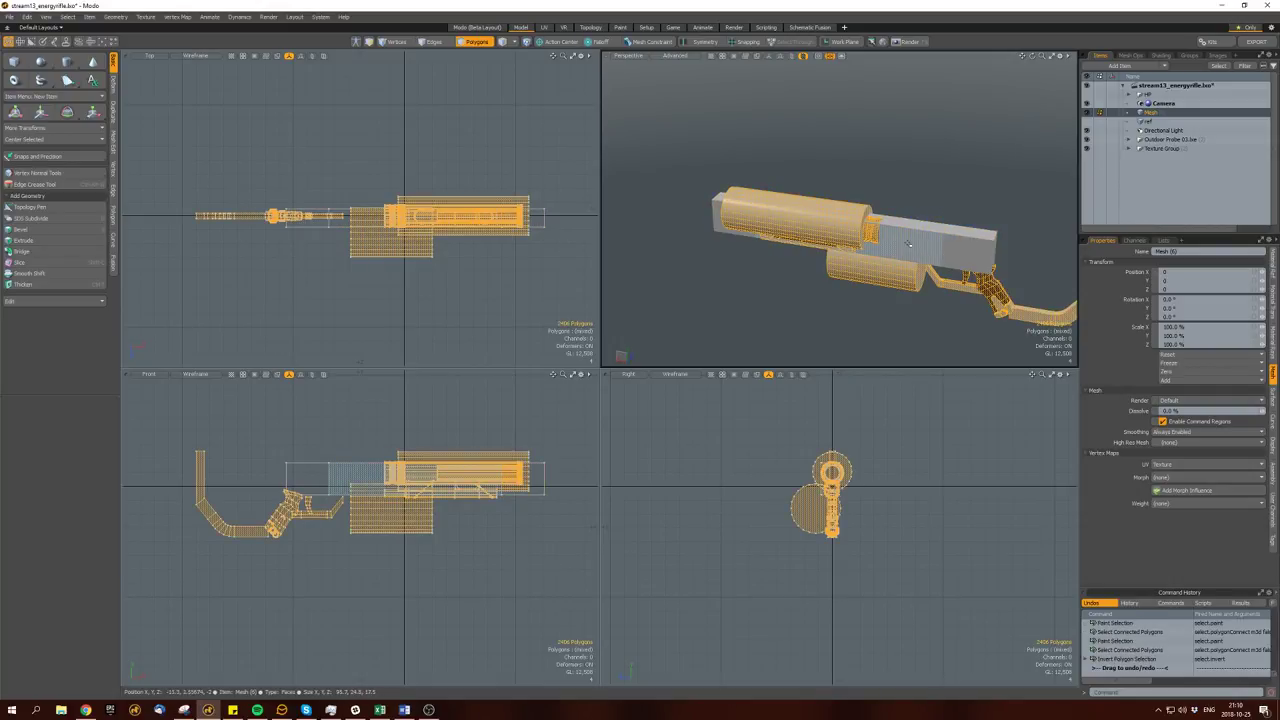
key(h)
Bevel the top faces at both ends of the body box upward into raised blocks.
click(970, 236)
shift+click(758, 196)
key(b)
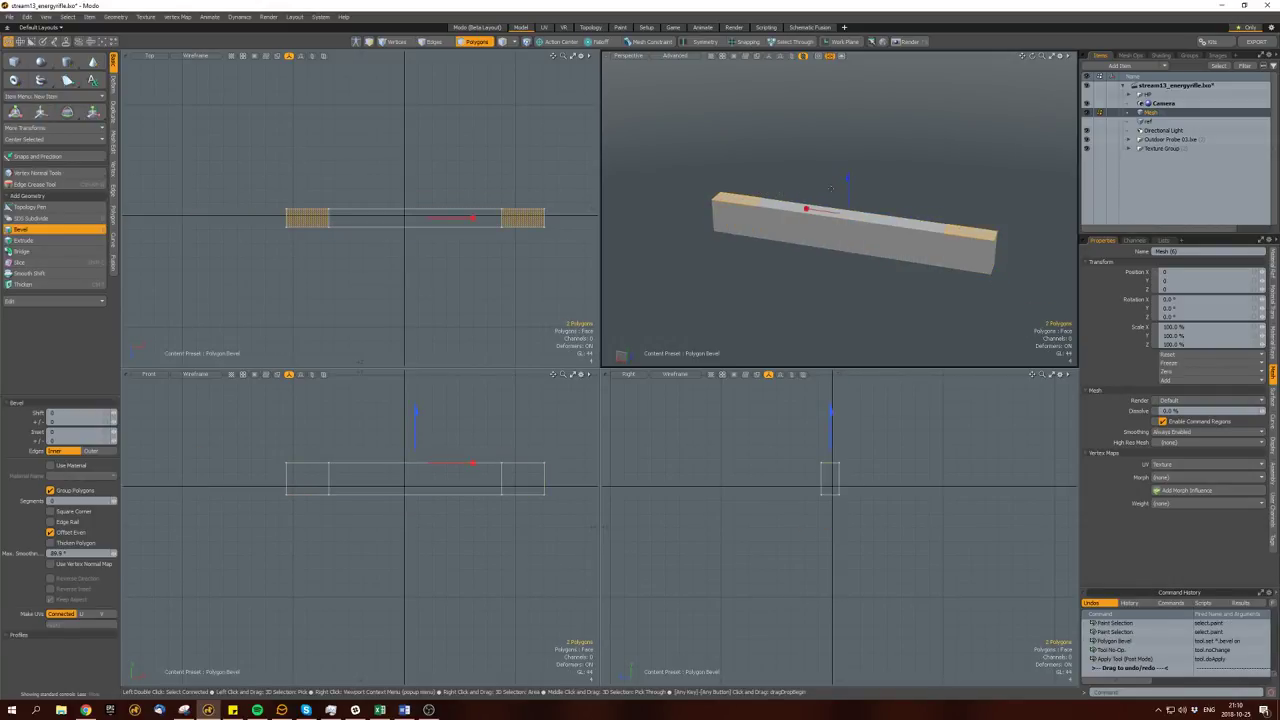
drag(847, 185, 846, 152)
click(755, 198)
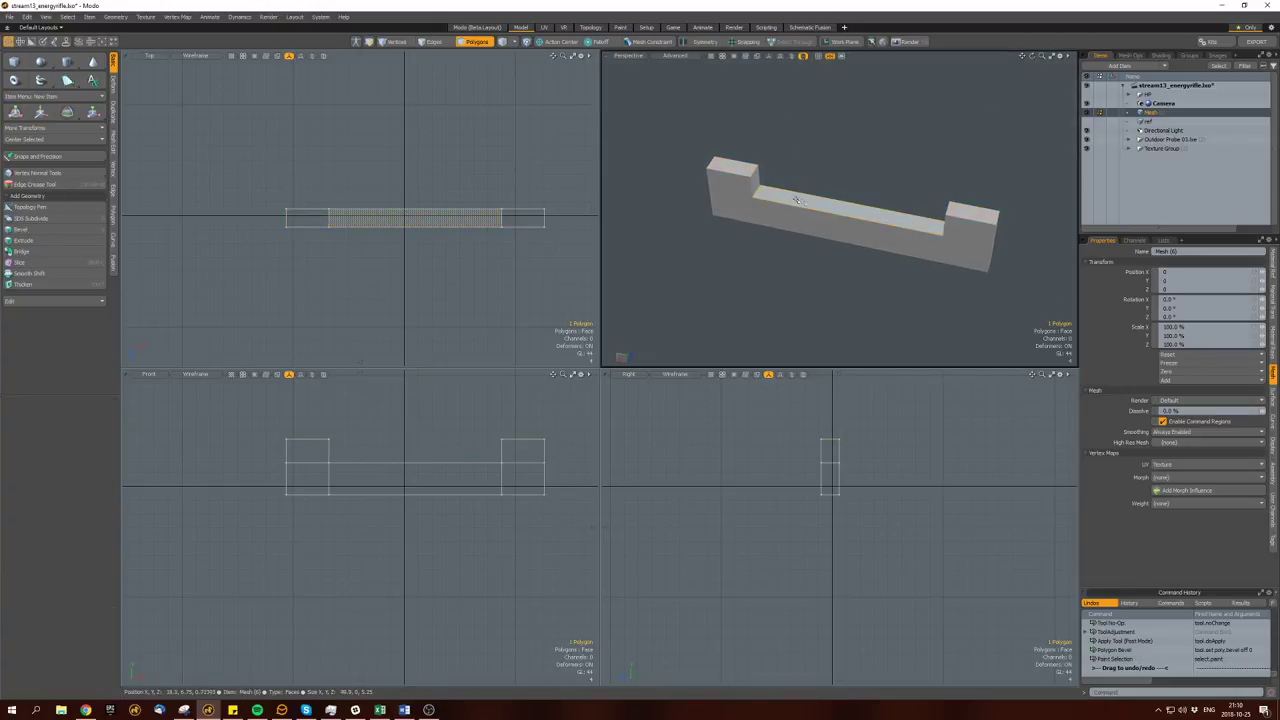
Scale the two inner top edges of the raised blocks apart lengthwise to slope their inner sides.
key(space)
key(space)
alt+drag(755, 198, 936, 188)
click(936, 188)
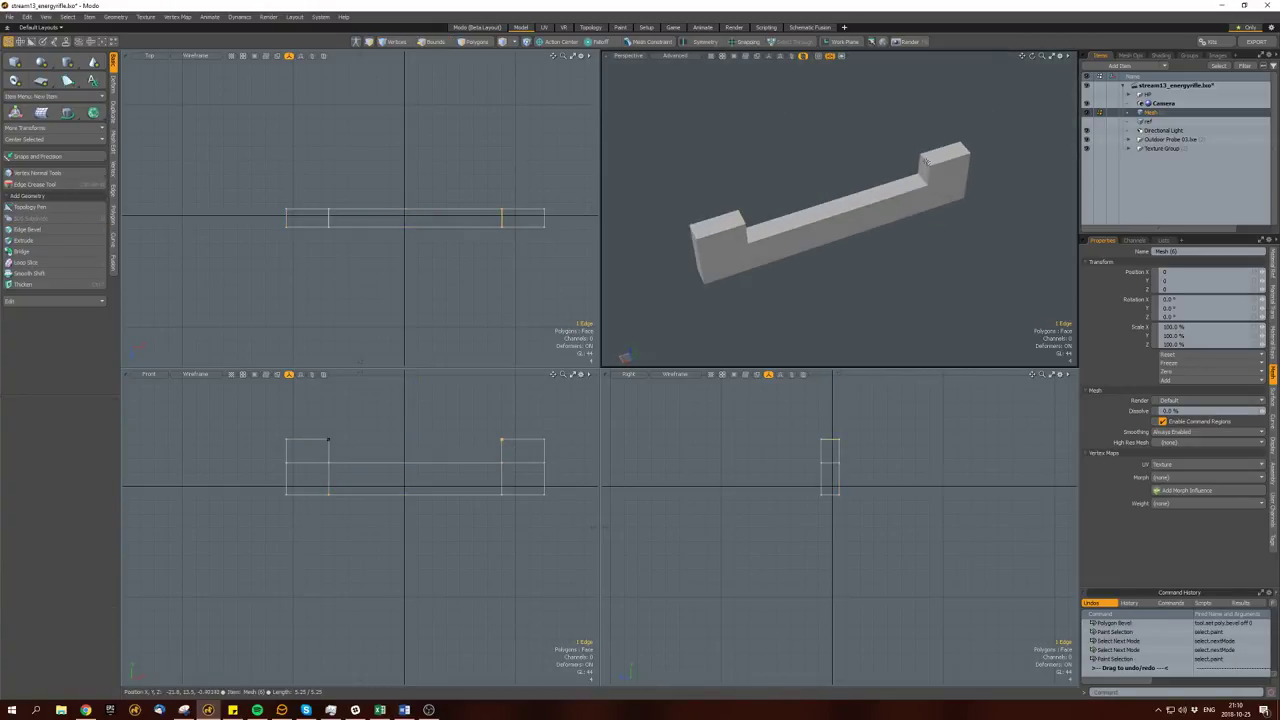
shift+click(742, 231)
key(r)
key(space)
Unhide the other parts and move the large cylinder up and rearward between the body's raised ends.
click(800, 215)
key(bracketright)
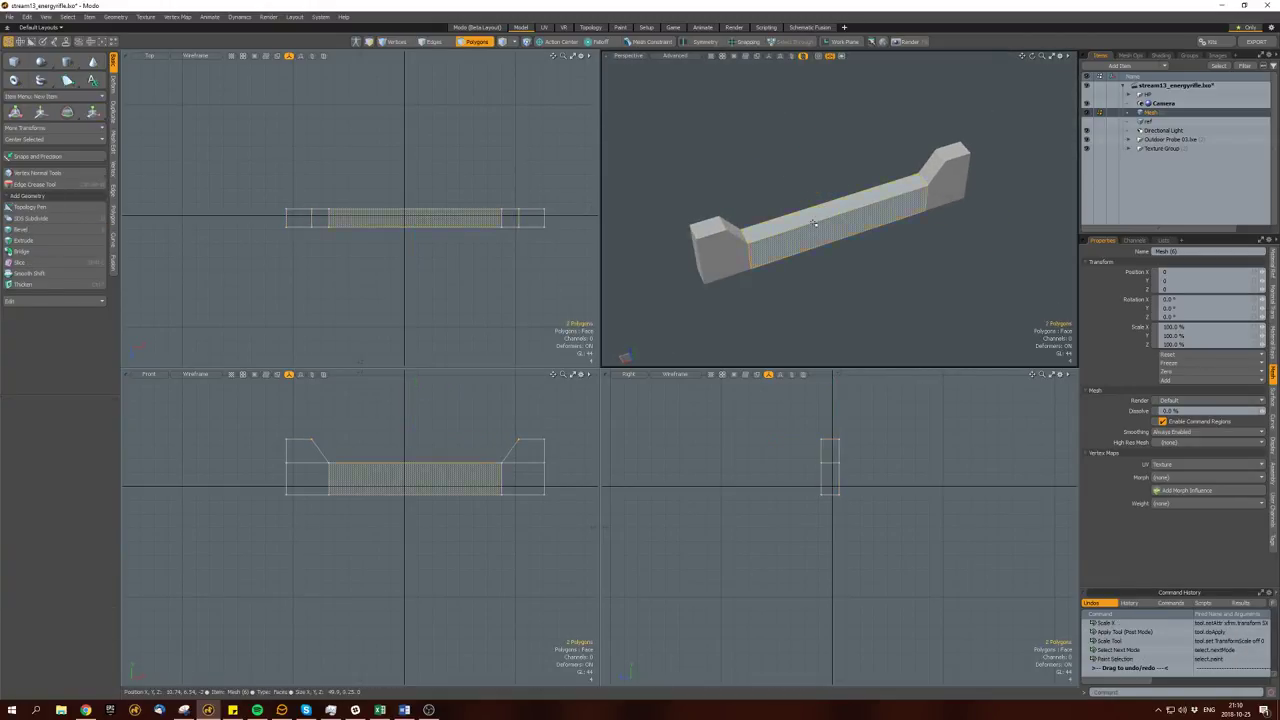
key(u)
click(785, 223)
key(bracketright)
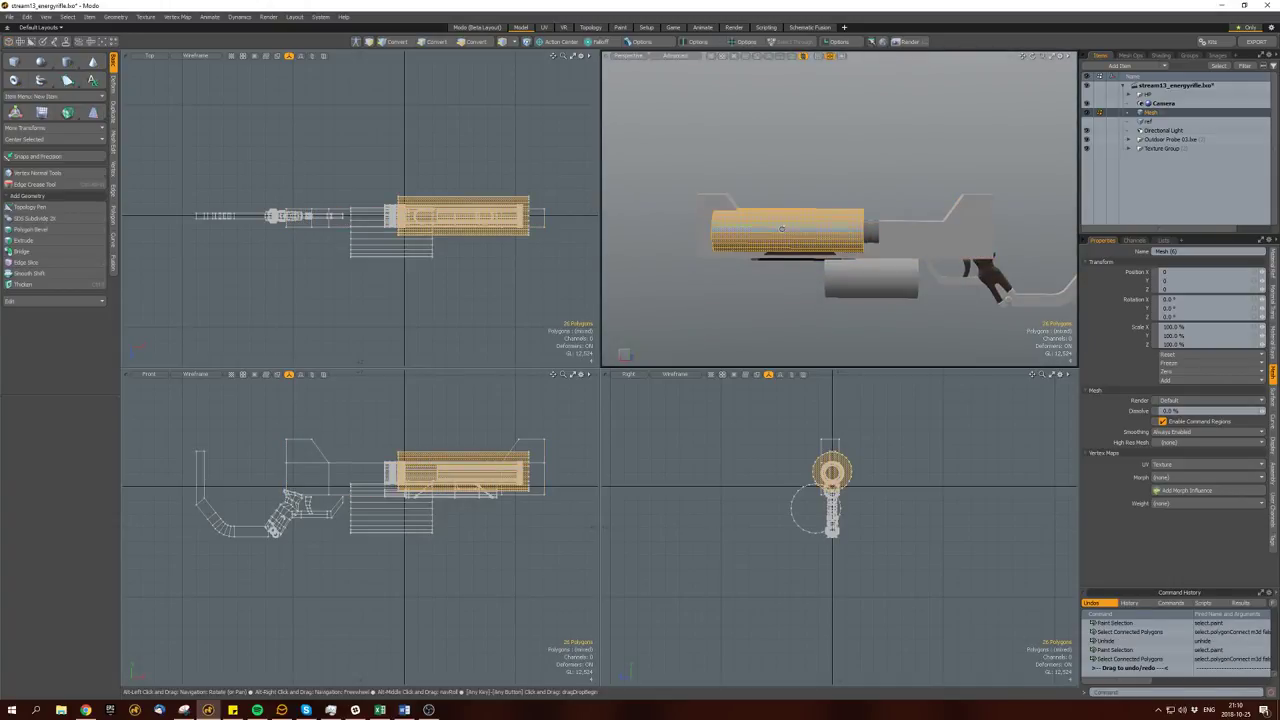
key(w)
drag(785, 223, 752, 238)
key(space)
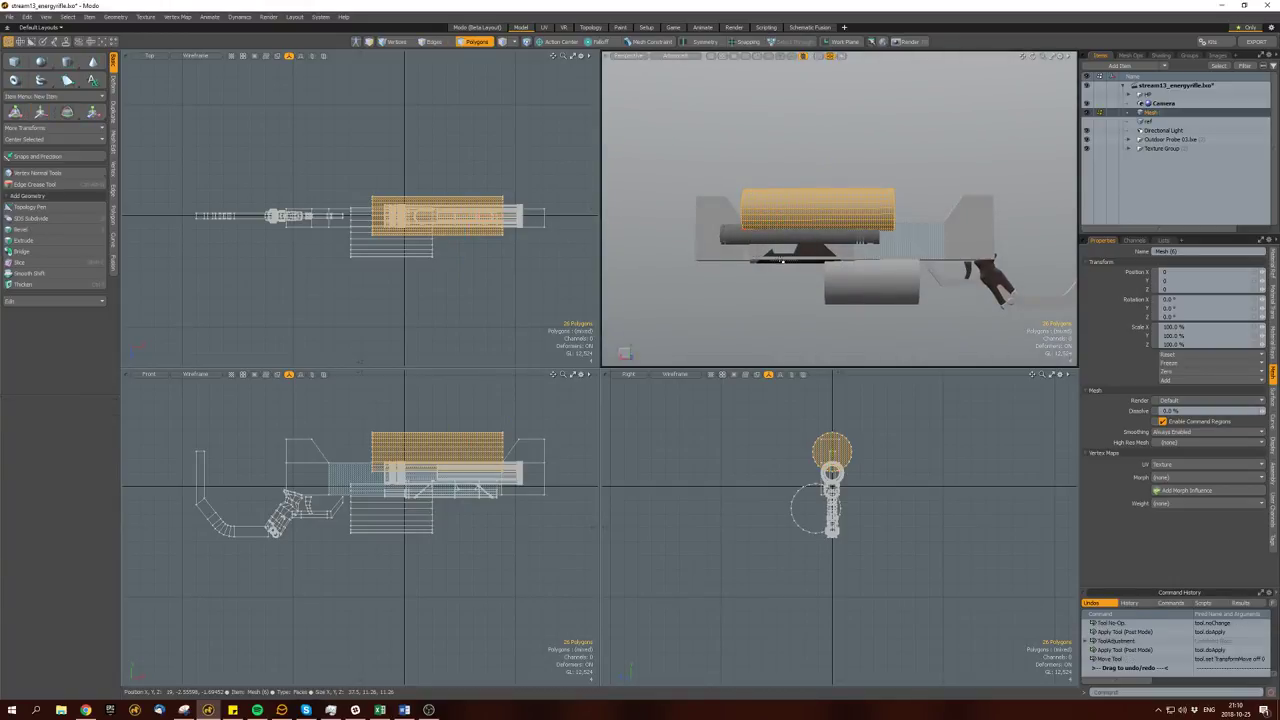
Lower the dark underbarrel insert and its housing slightly so they hang below the body.
click(788, 254)
key(bracketright)
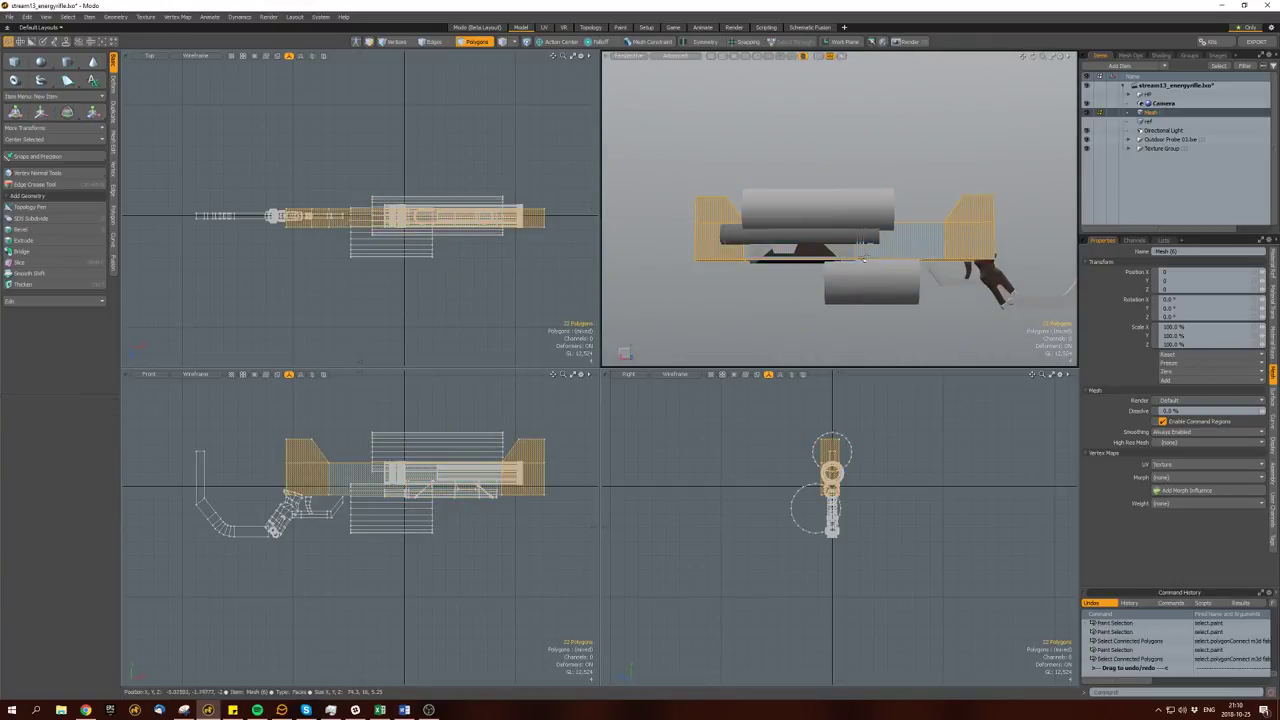
key(w)
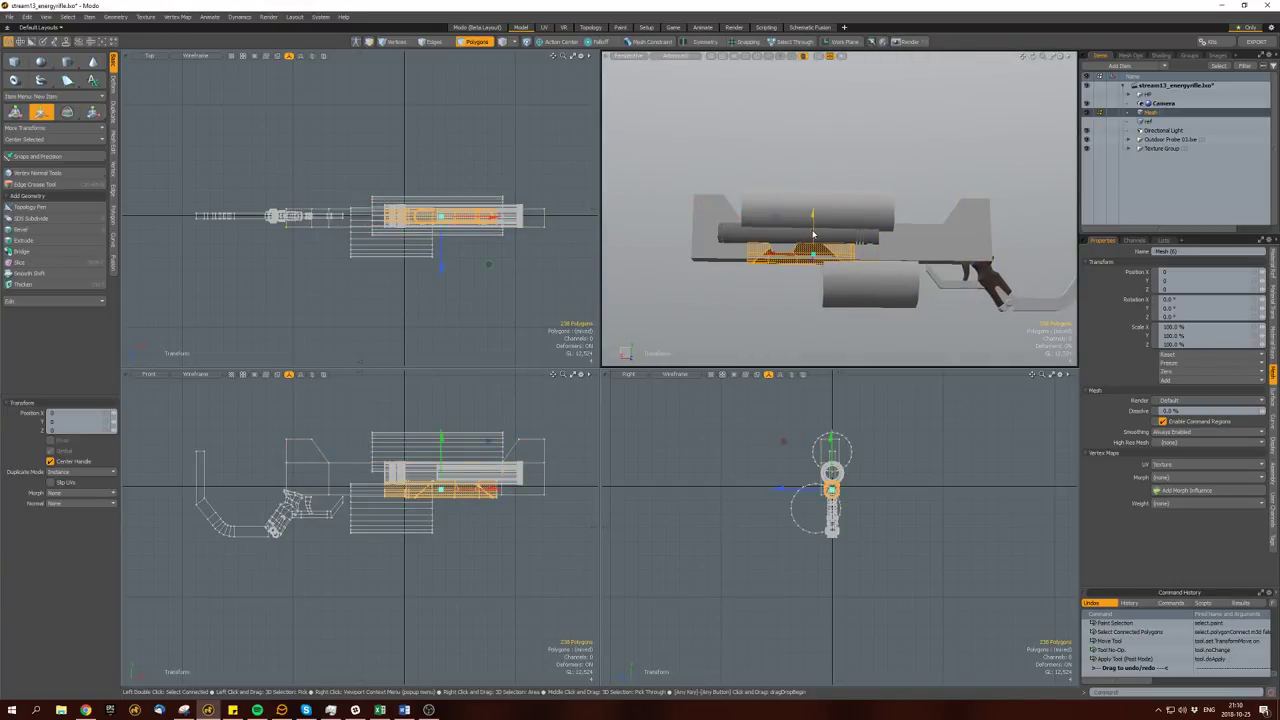
key(space)
click(786, 257)
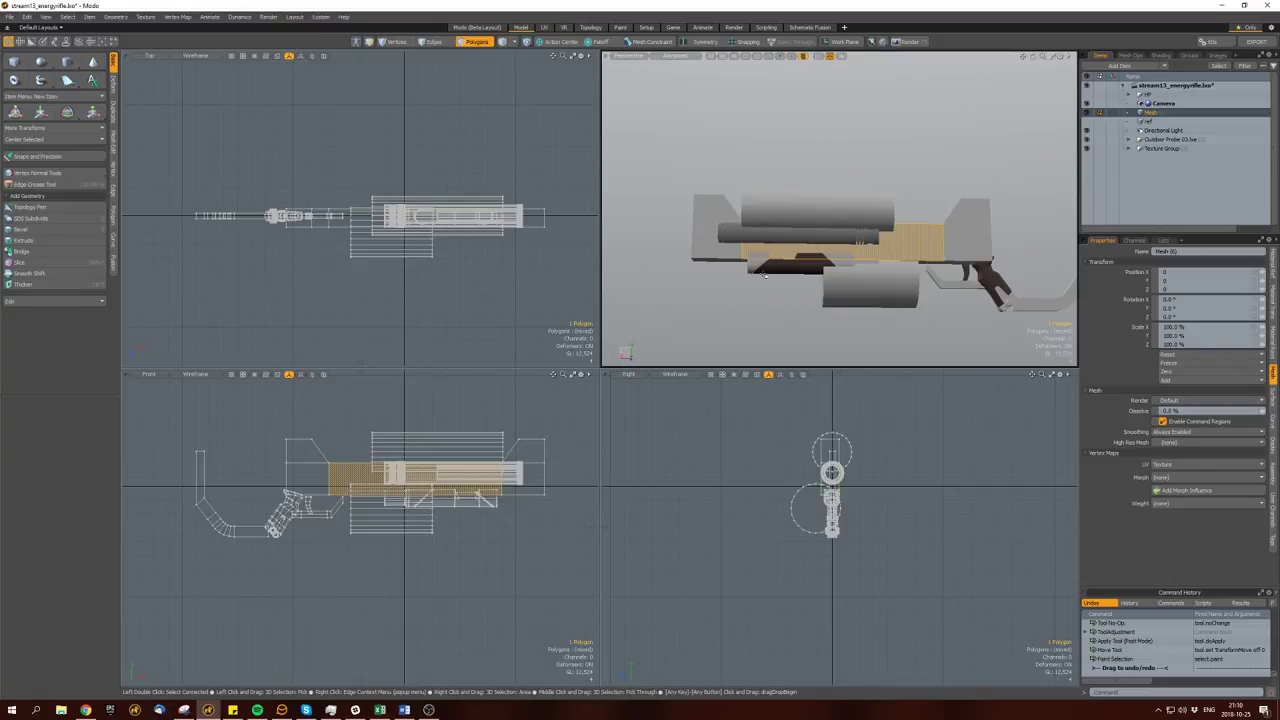
Draw a box at the rear end of the curved stock frame as a butt plate.
alt+drag(700, 250, 850, 278)
double_click(760, 280)
double_click(960, 285)
alt+drag(960, 285, 847, 249)
key(shift+Down)
mouse_move(838, 335)
alt+mouse_down()
mouse_move(820, 300)
mouse_move(830, 287)
mouse_move(780, 262)
mouse_move(860, 270)
mouse_move(853, 293)
mouse_move(805, 273)
mouse_move(835, 270)
alt+mouse_up()
key(w)
click(810, 274)
click(14, 61)
key(space)
Centre the butt plate box across the rifle's width and thin it lengthwise.
double_click(805, 273)
click(840, 283)
key(r)
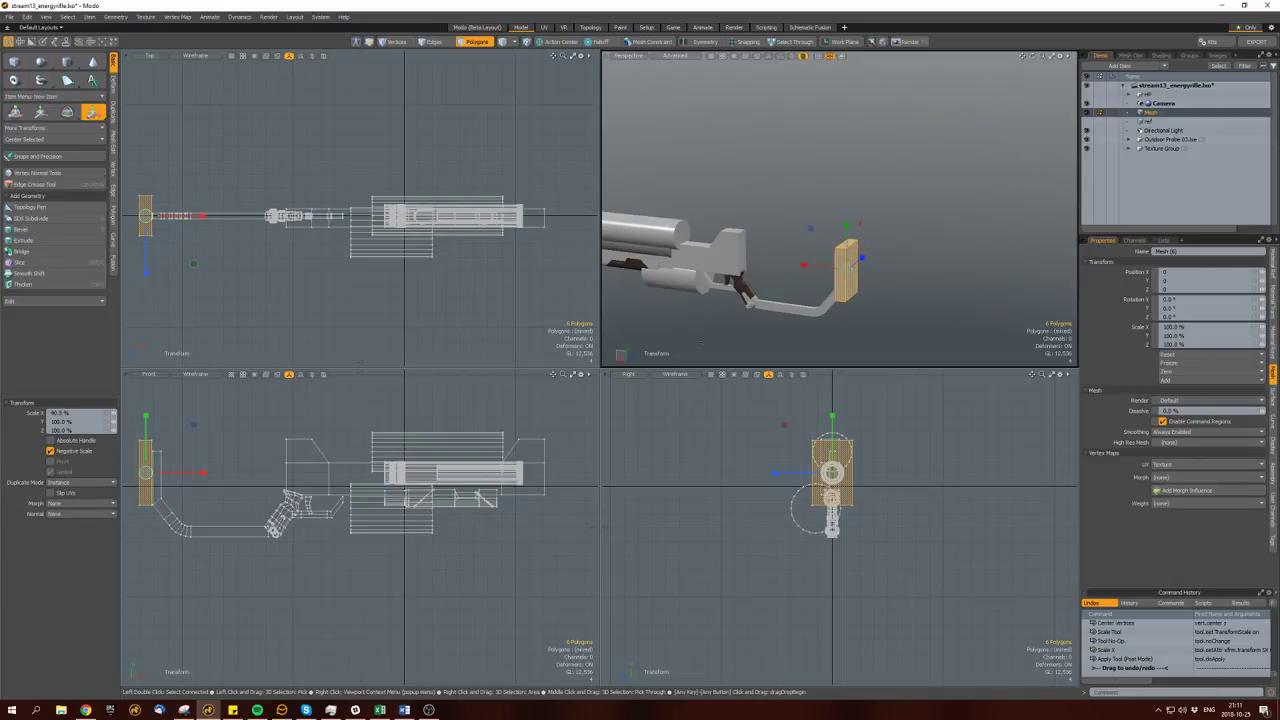
Move the butt plate against the stock's rear upright and reduce the selection to its underside face.
key(shift+a)
key(w)
key(space)
key(a)
key(shift+Down)
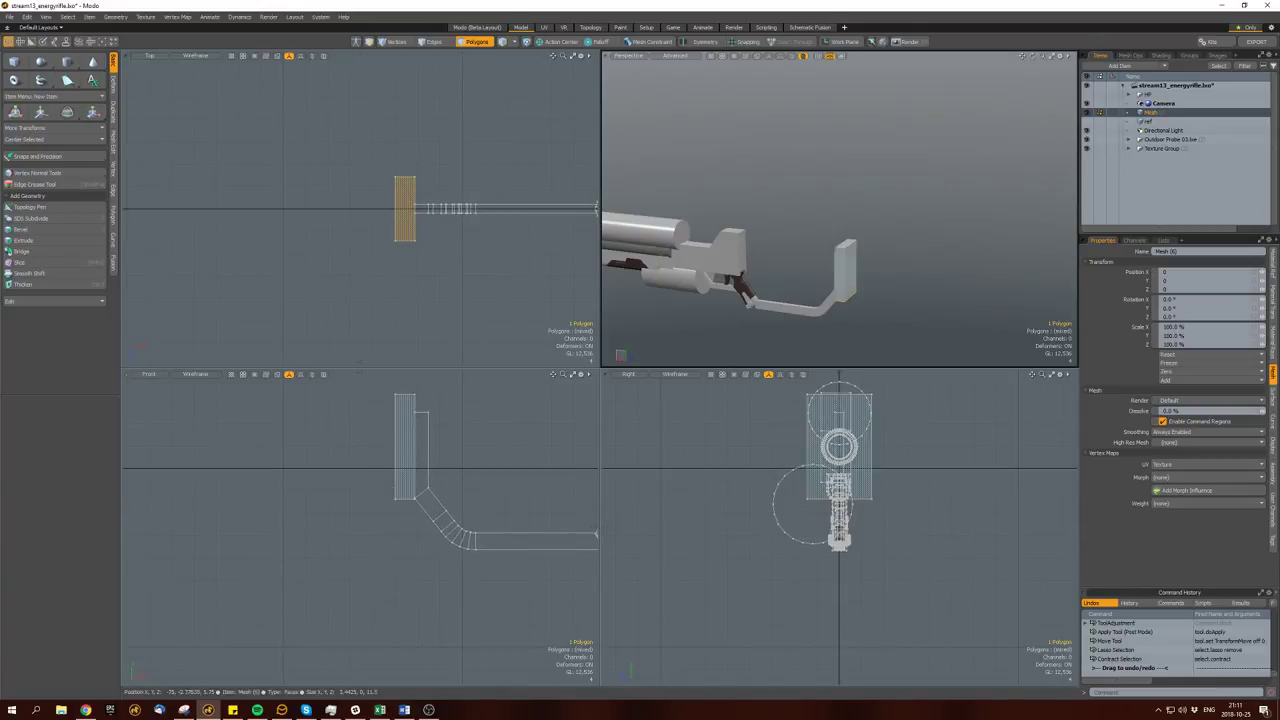
Extrude the butt plate's underside face down and forward along the stock's lower bend and rotate it to match the bend's slant.
key(w)
drag(405, 209, 448, 209)
key(e)
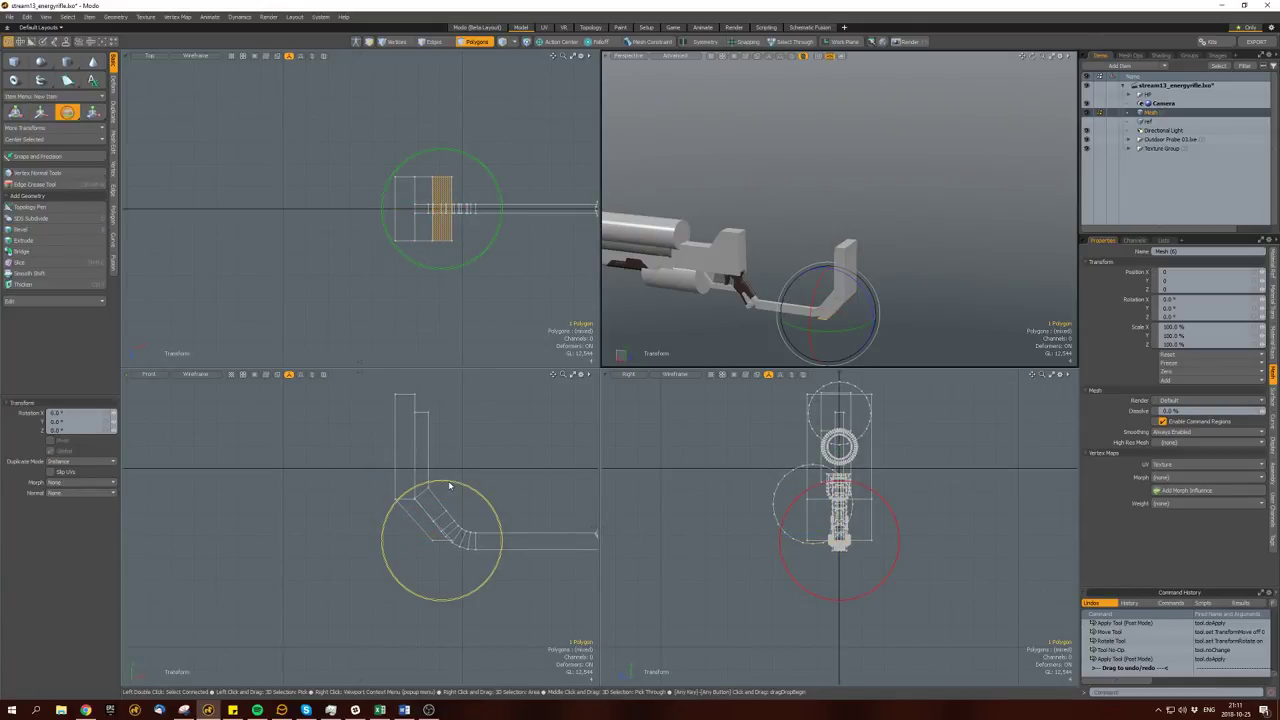
drag(405, 495, 450, 483)
key(space)
key(w)
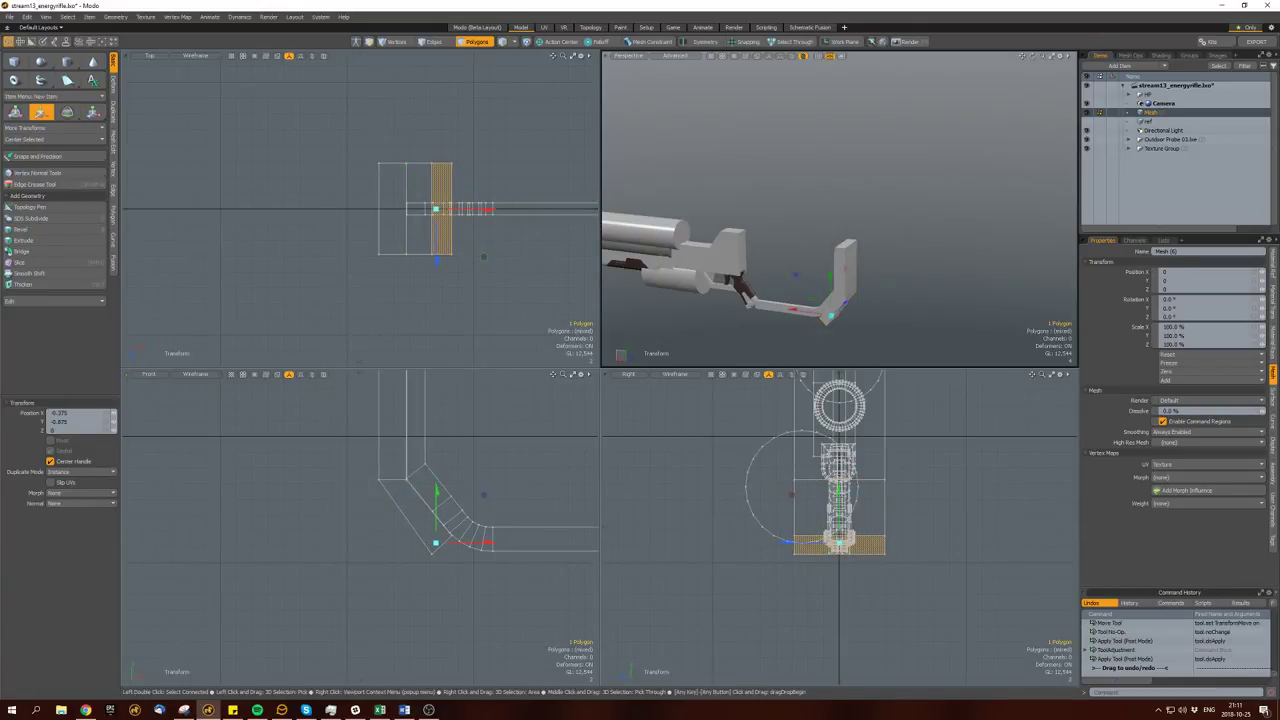
Shift the slanted end face of the butt plate back and up against the stock's bend.
key(space)
key(shift+a)
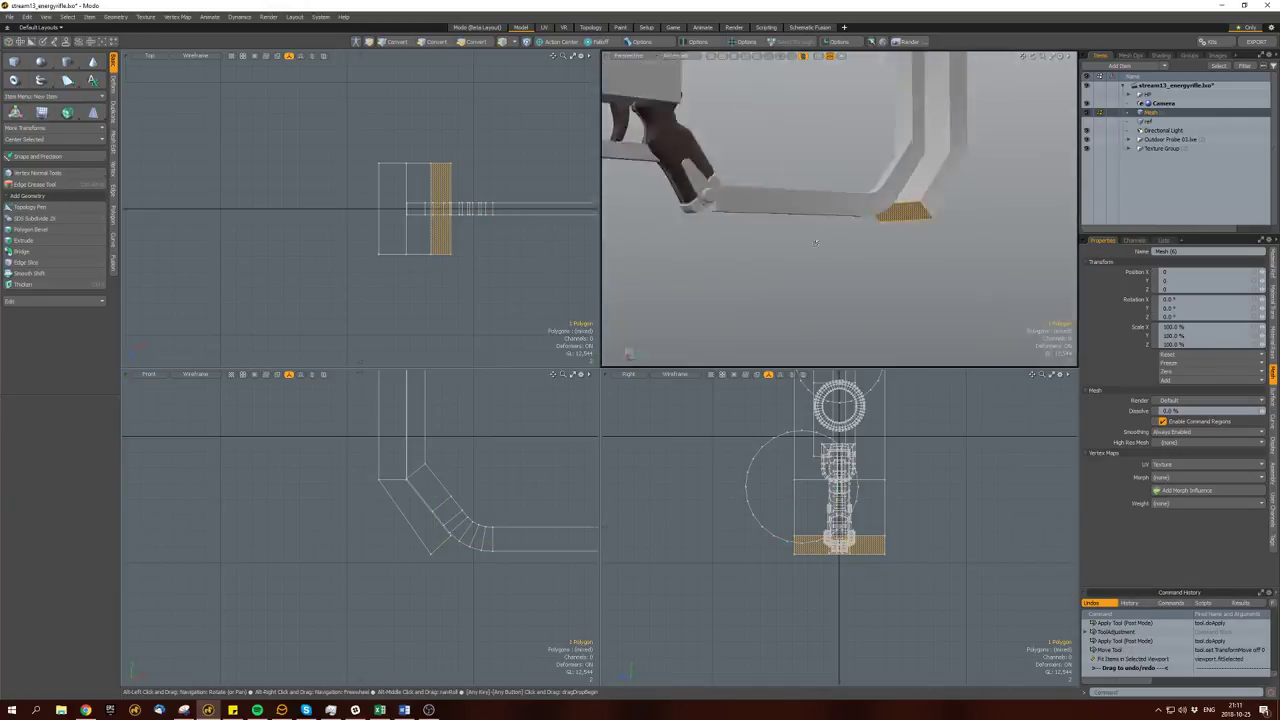
key(w)
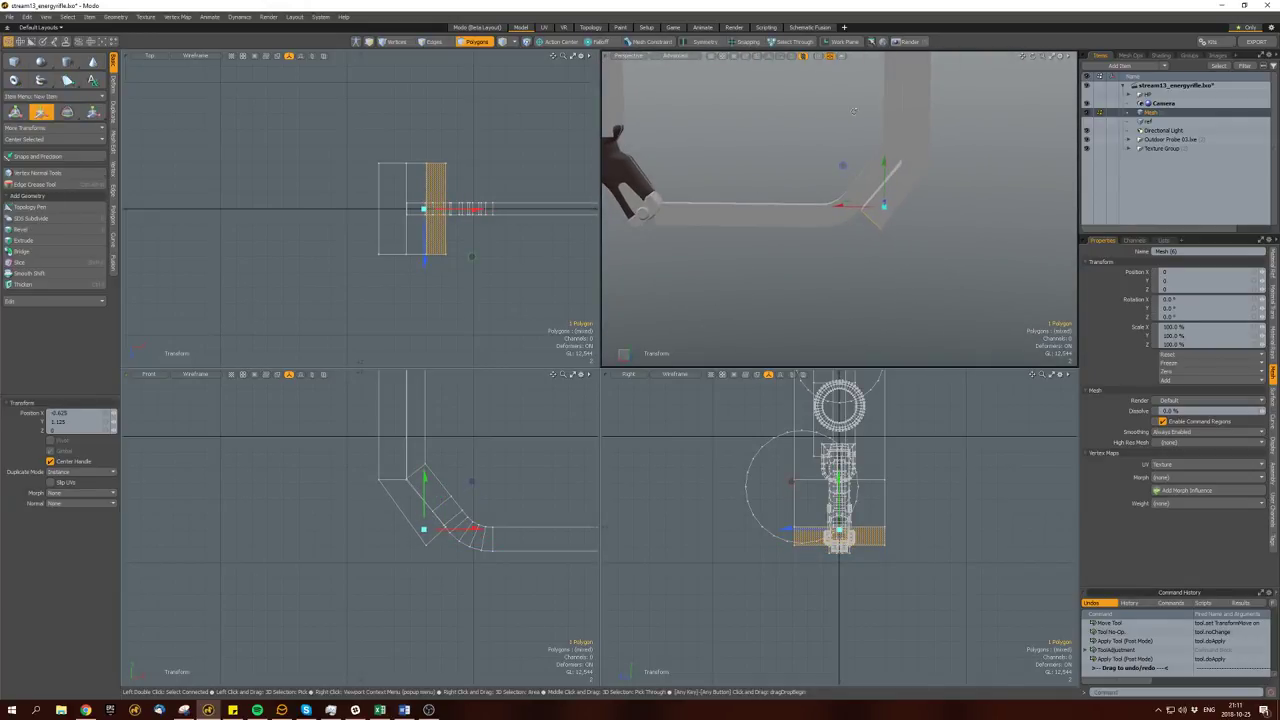
alt+drag(850, 110, 880, 150)
Cut an edge loop across the butt plate's slanted lower section.
key(space)
key(2)
key(alt+c)
alt+drag(907, 201, 776, 200)
key(space)
click(826, 190)
Taper the lower end of the butt plate's slanted section and narrow the whole plate slightly across its width.
key(space)
click(900, 200)
key(r)
key(space)
double_click(897, 190)
double_click(897, 190)
key(r)
key(space)
Select the butt plate's rear faces and move them slightly forward to thin the plate.
click(789, 248)
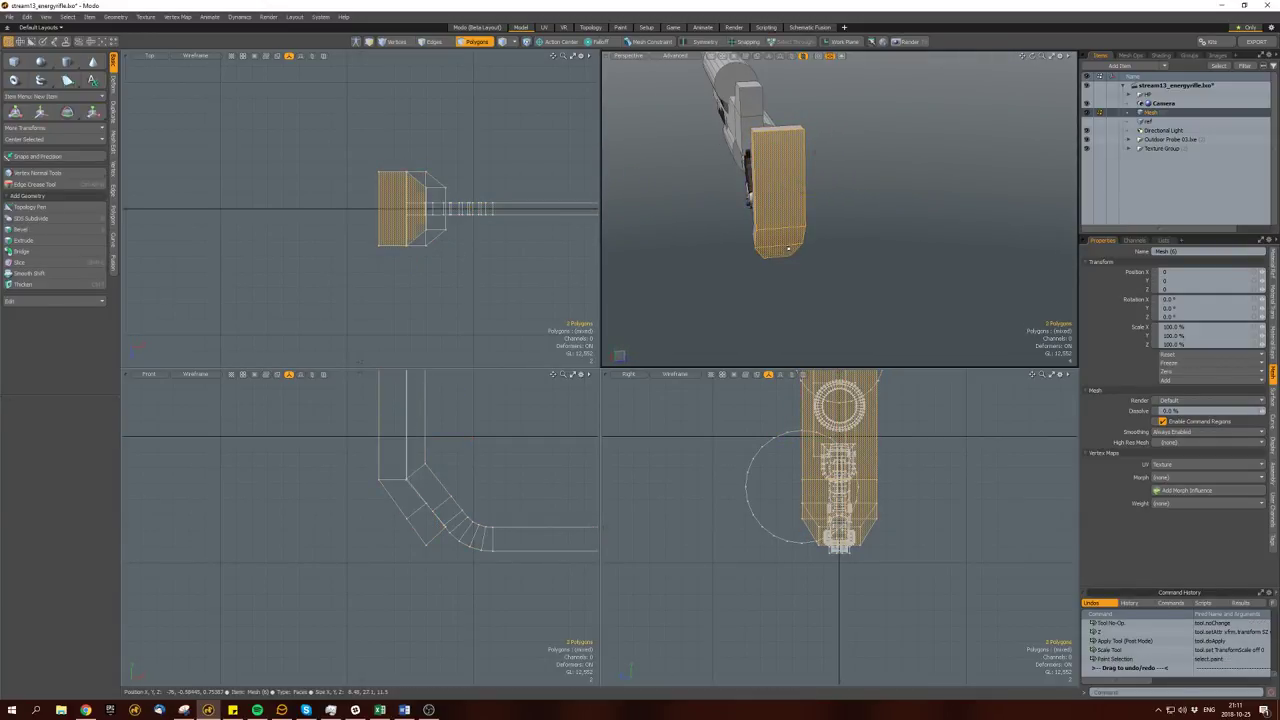
key(a)
key(shift+a)
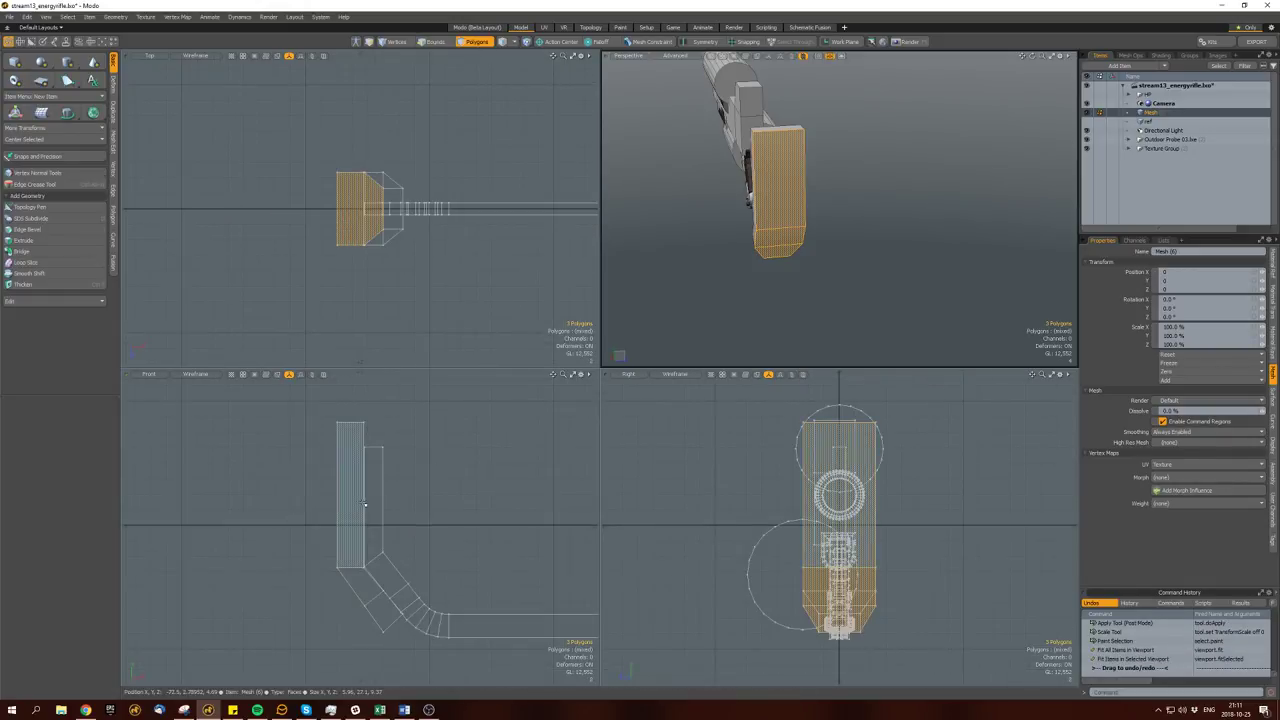
key(w)
drag(405, 526, 412, 526)
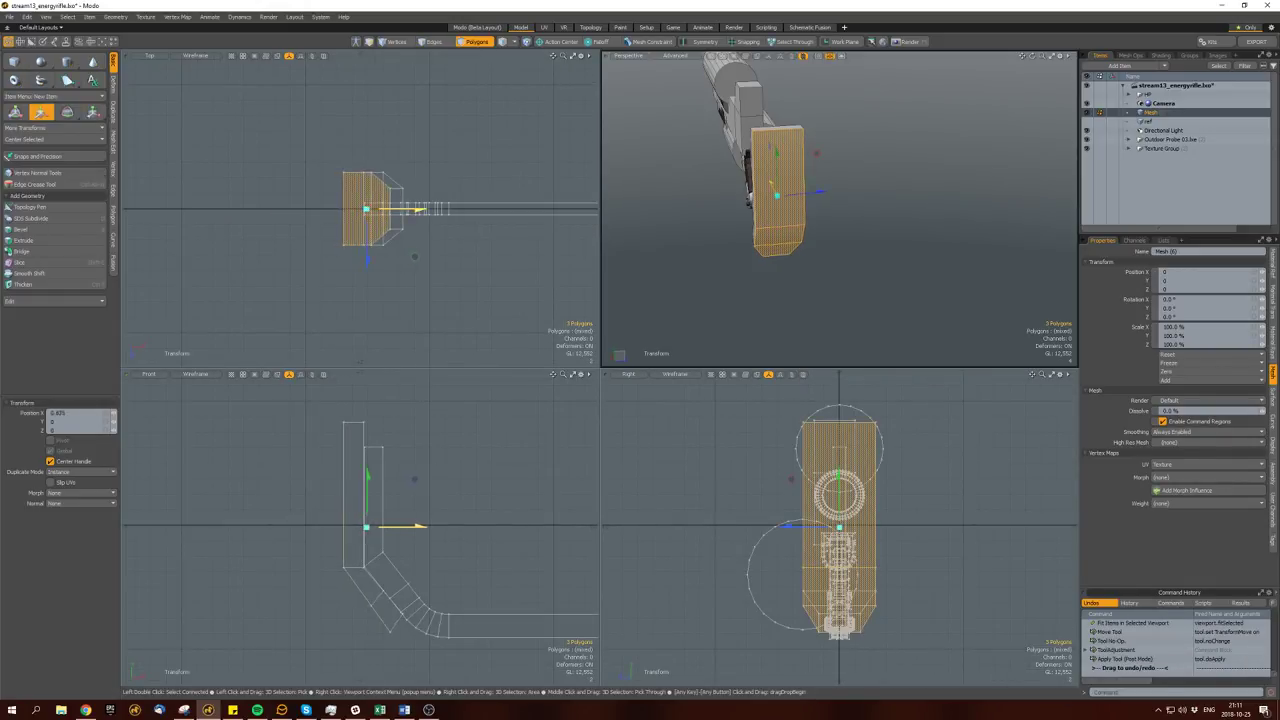
Adjust the rear edges of the butt plate's slanted lower section to refine its tapered corners.
key(space)
key(space)
key(space)
key(space)
key(space)
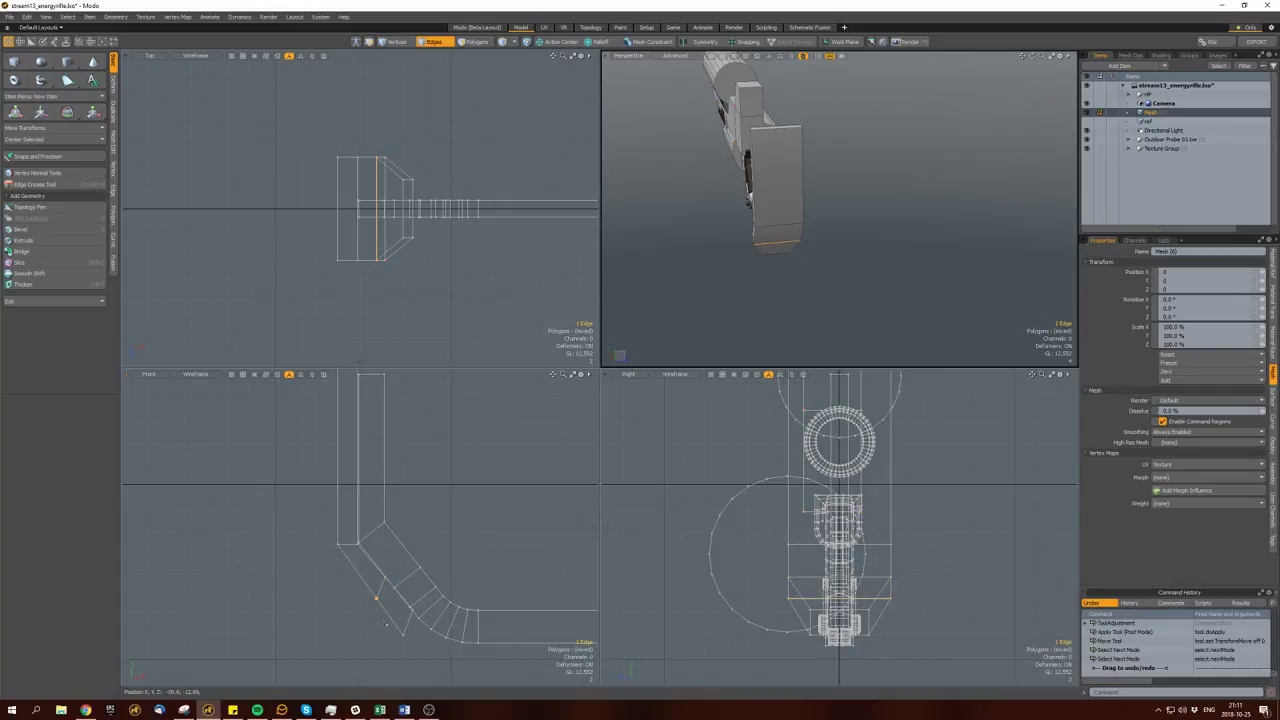
key(w)
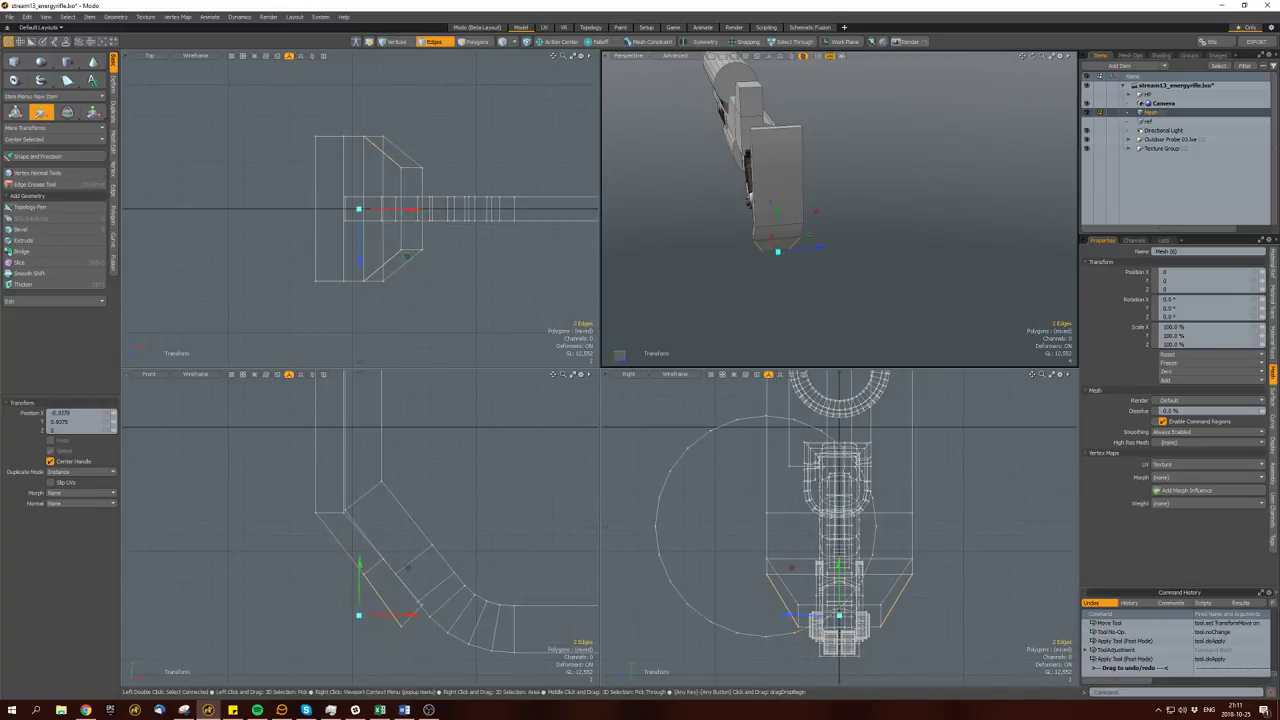
key(space)
key(space)
Select the large cylinder on top of the rifle, scale down its diameter and reposition it.
alt+drag(820, 210, 946, 166)
mouse_move(657, 140)
alt+mouse_down()
mouse_move(800, 175)
mouse_move(865, 171)
mouse_move(858, 186)
mouse_move(840, 180)
alt+mouse_up()
click(829, 192)
click(829, 190)
key(w)
double_click(740, 145)
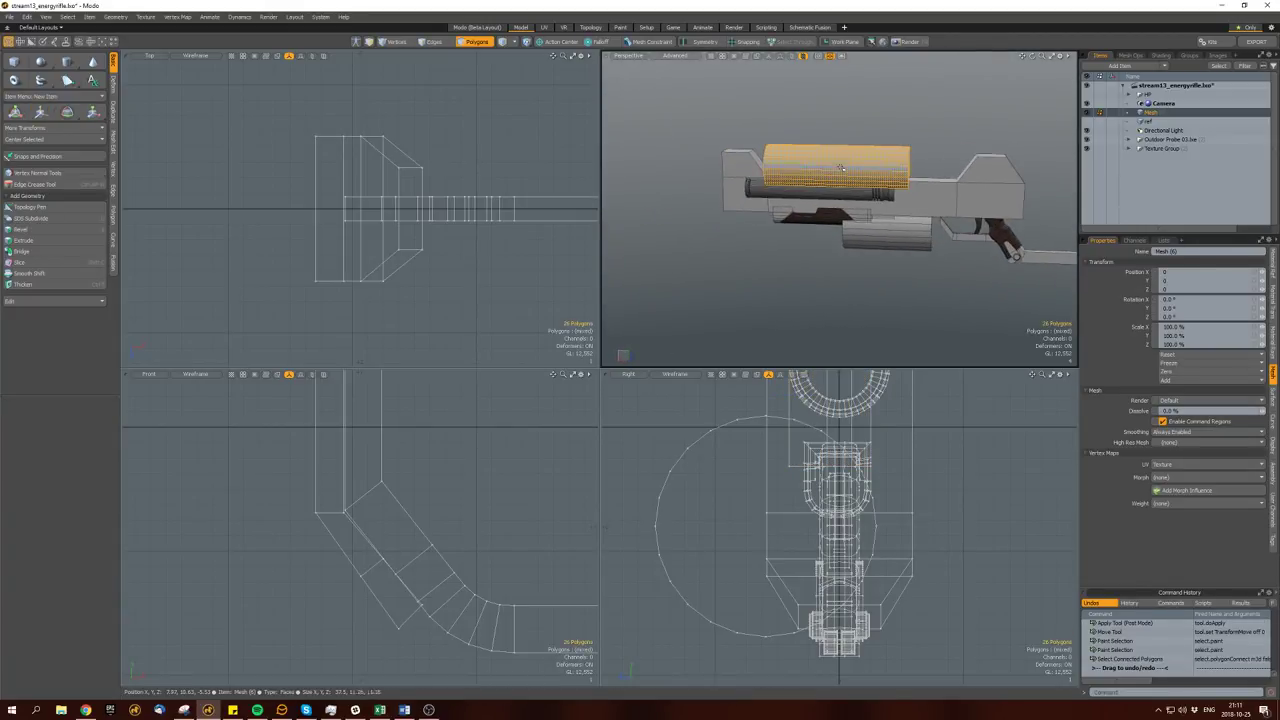
alt+drag(740, 145, 798, 155)
key(r)
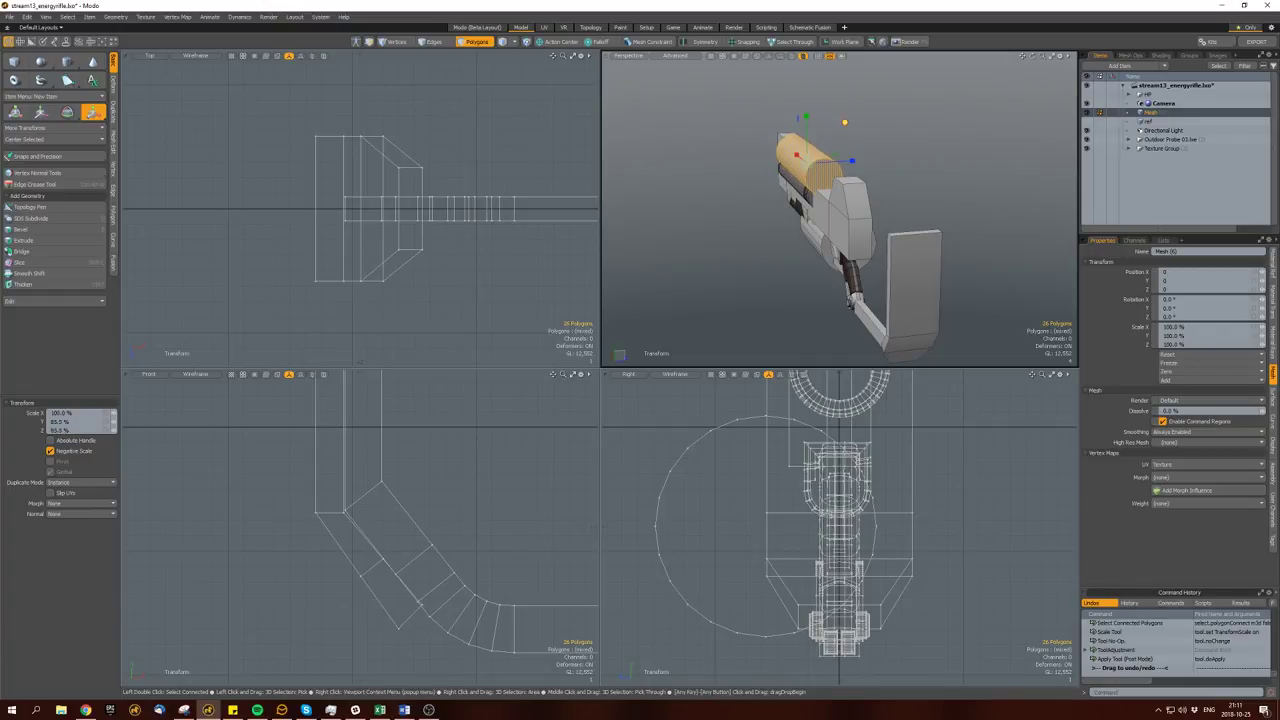
alt+drag(850, 200, 857, 185)
key(space)
Delete the slim barrel running along the body below the top cylinder.
double_click(857, 180)
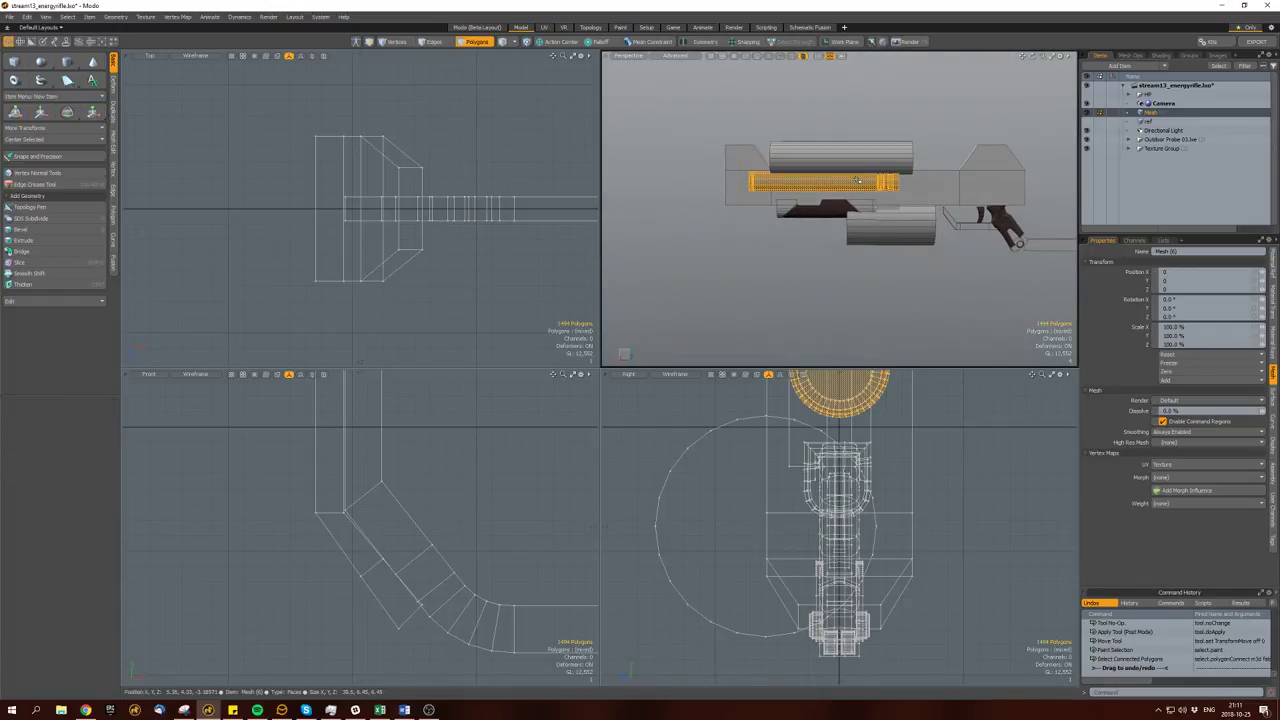
key(Delete)
double_click(857, 180)
Raise the underside faces of the rifle body to make the body slimmer.
alt+drag(857, 180, 922, 119)
click(907, 187)
double_click(907, 187)
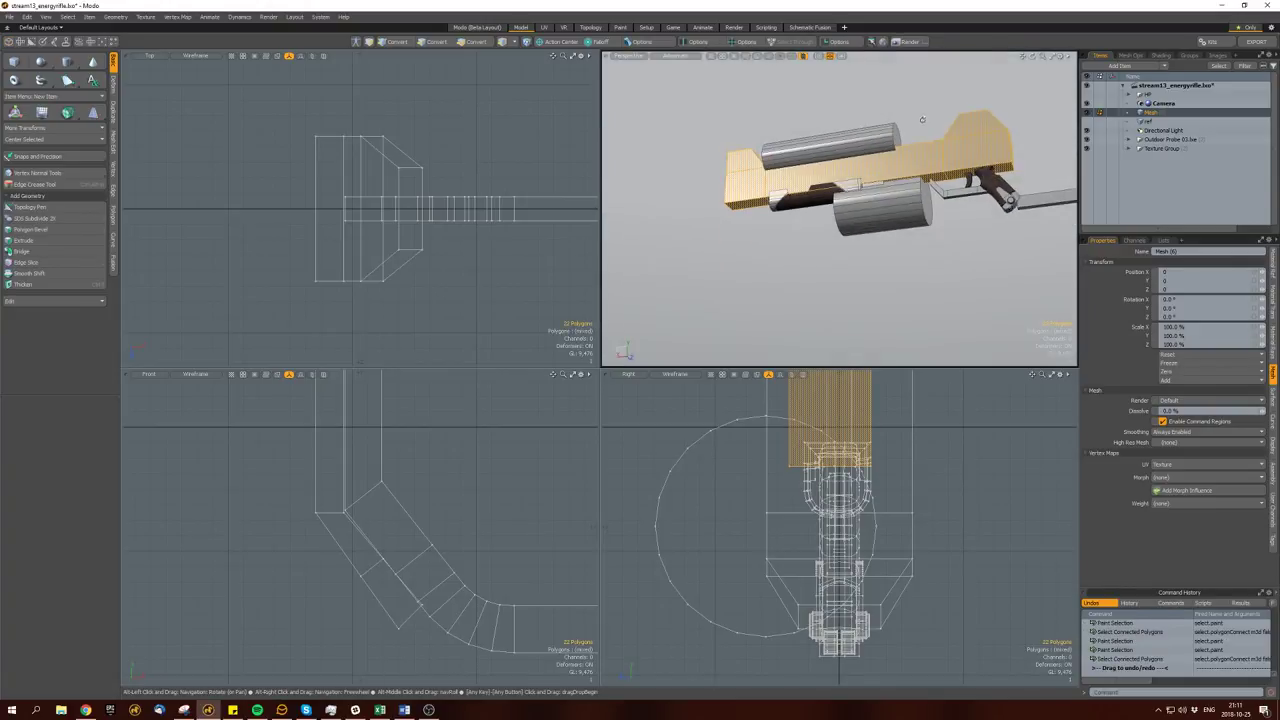
click(965, 177)
key(w)
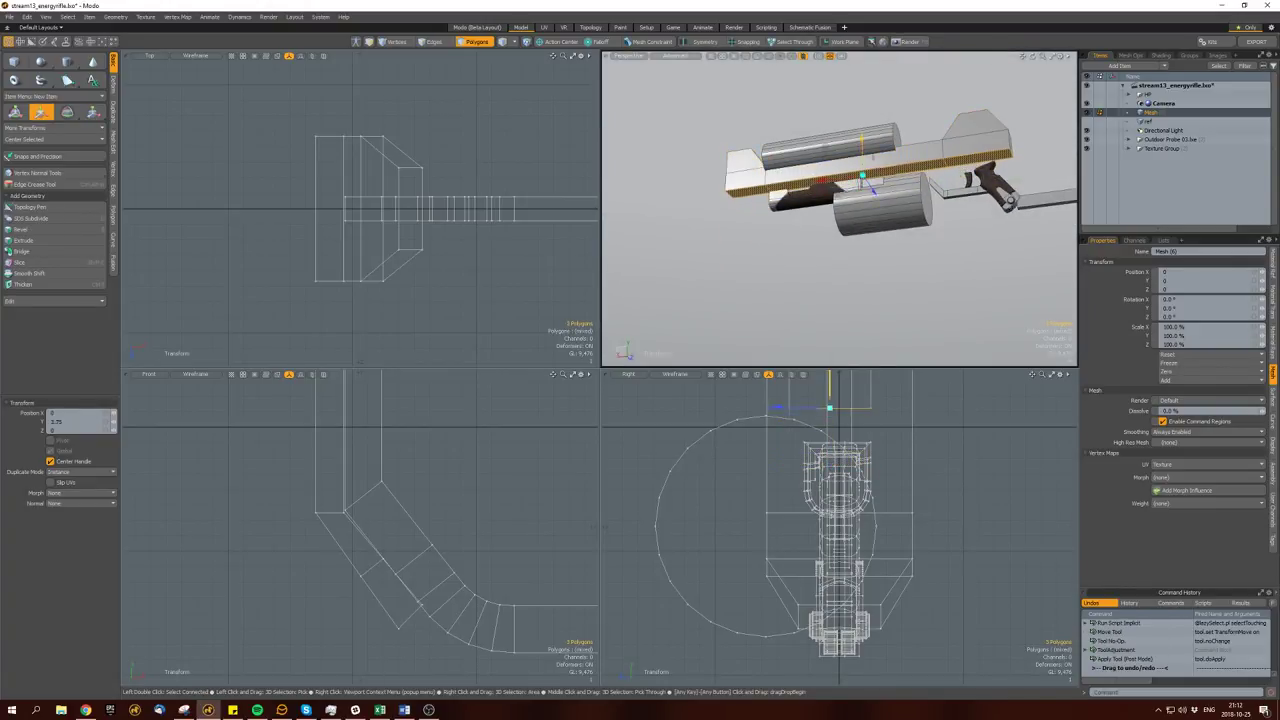
key(space)
Move the top cylinder to fit the slimmer body and clear the selection.
alt+drag(870, 186, 916, 278)
key(w)
double_click(843, 158)
key(space)
click(884, 212)
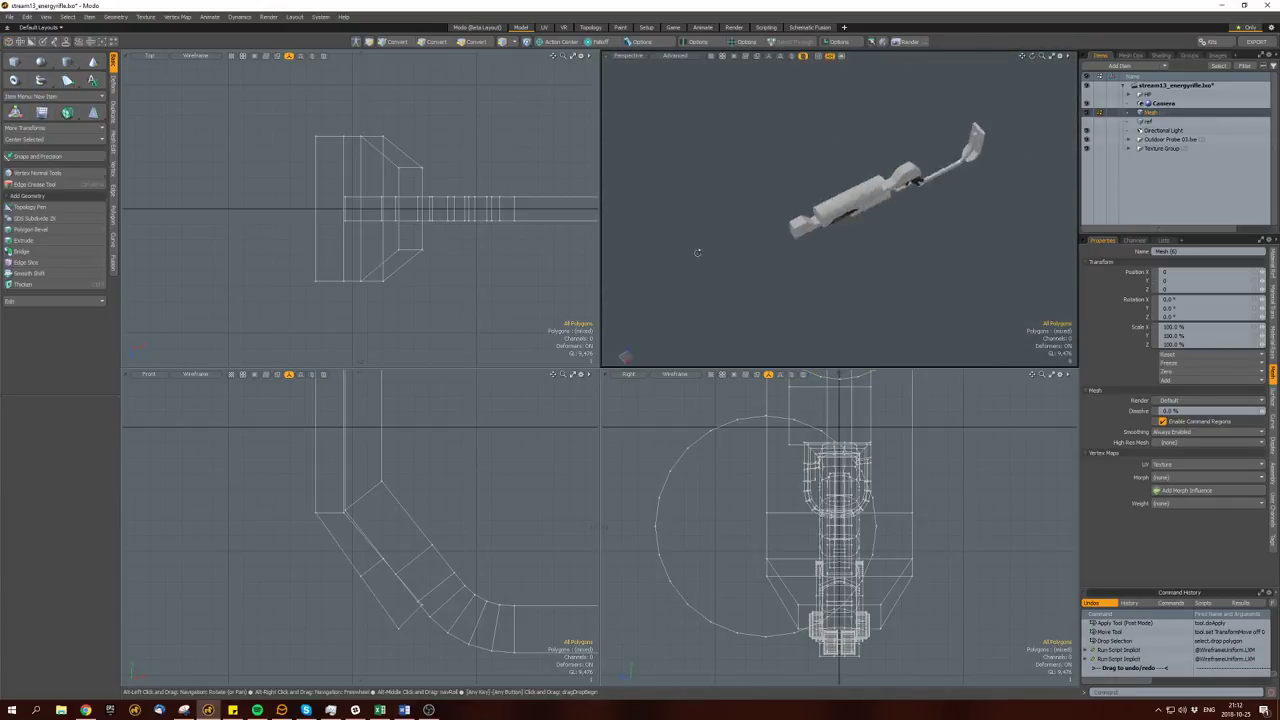
Bevel both ends of the lower cylinder into rounded capsule ends.
key(3)
alt+drag(711, 215, 765, 207)
double_click(814, 209)
key(b)
middle_drag(765, 207, 764, 223)
mouse_move(764, 223)
alt+mouse_down()
mouse_move(840, 190)
mouse_move(960, 200)
mouse_move(808, 233)
mouse_move(710, 236)
alt+mouse_up()
key(space)
key(space)
Shift the rounded lower cylinder closer to the body and save the scene.
double_click(843, 177)
key(w)
key(space)
click(808, 233)
key(ctrl+s)
Extend the underside of the body's front block downward.
double_click(770, 193)
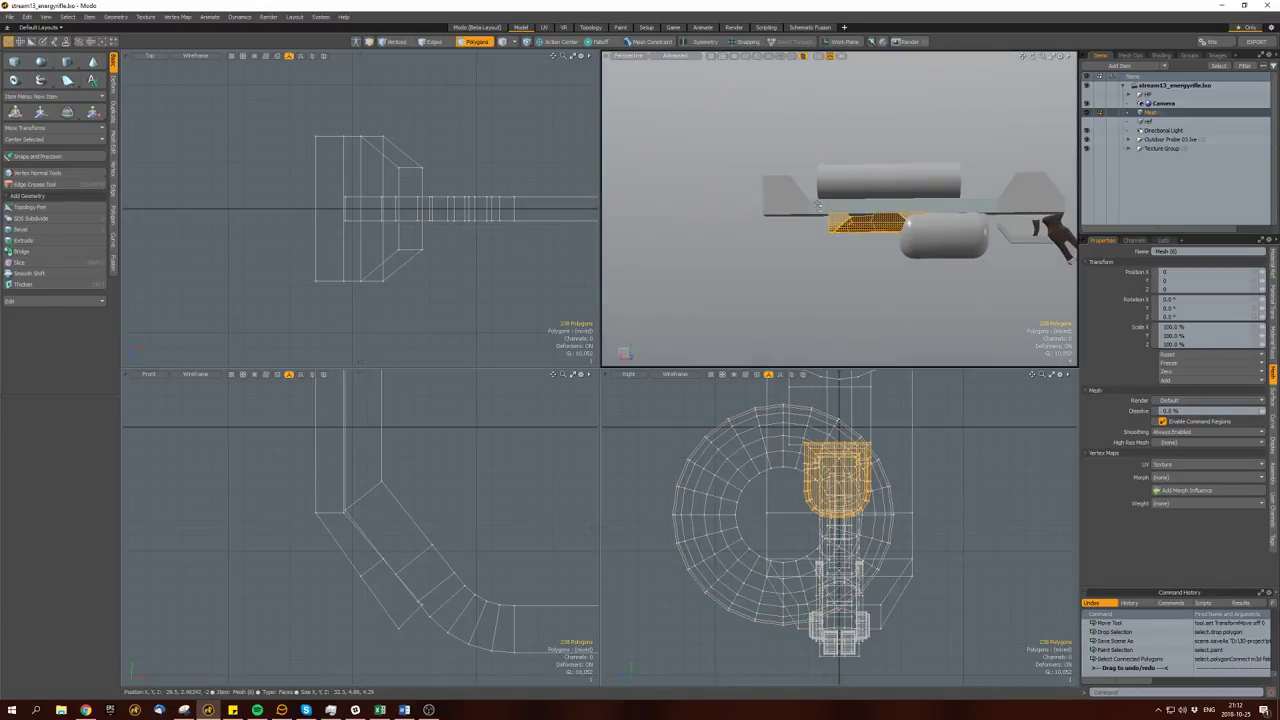
click(800, 205)
mouse_move(800, 205)
alt+mouse_down()
mouse_move(815, 200)
mouse_move(786, 207)
mouse_move(772, 244)
alt+mouse_up()
key(w)
key(space)
Bevel the underside face of the body's rear block downward above the trigger and grip.
click(789, 204)
scroll(813, 237, down, 2)
scroll(813, 237, up, 5)
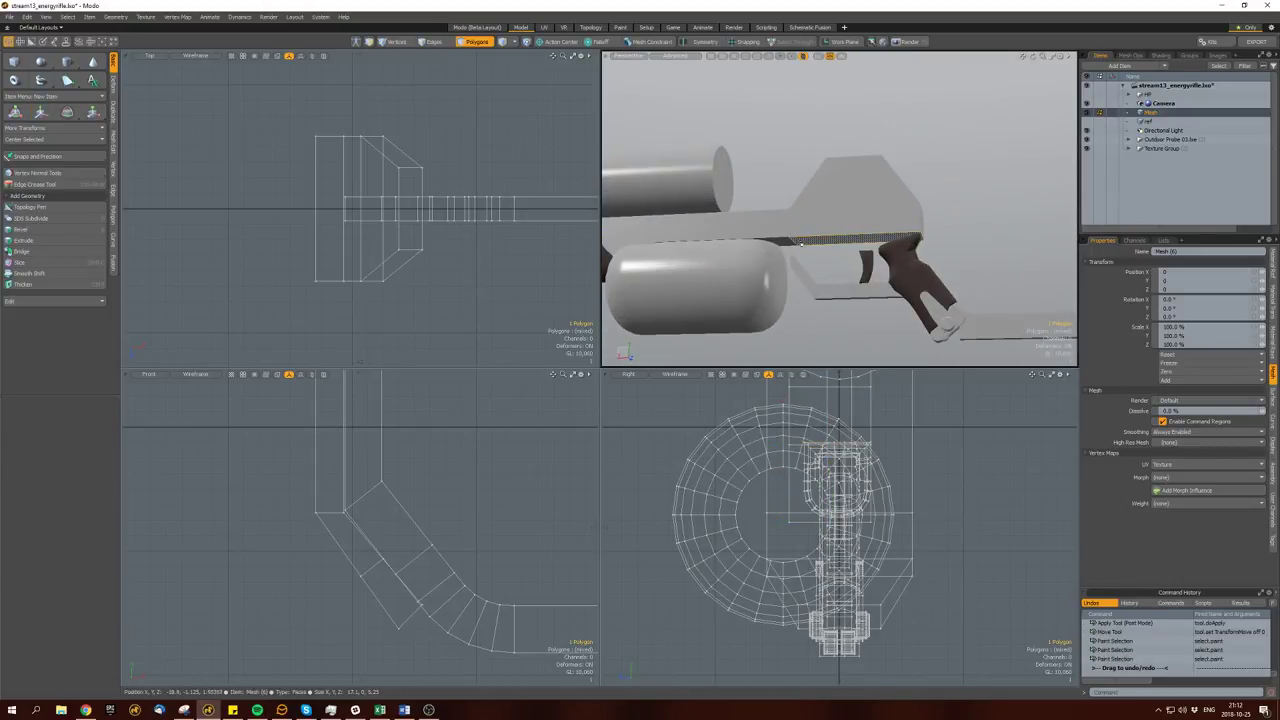
key(b)
key(space)
Place a short cylinder on top of the body's front block and prepare it for scaling.
click(830, 255)
mouse_move(830, 255)
alt+mouse_down()
mouse_move(815, 247)
mouse_move(905, 200)
mouse_move(887, 181)
alt+mouse_up()
shift+click(821, 243)
scroll(821, 243, down, 3)
scroll(905, 200, up, 3)
double_click(887, 181)
key(r)
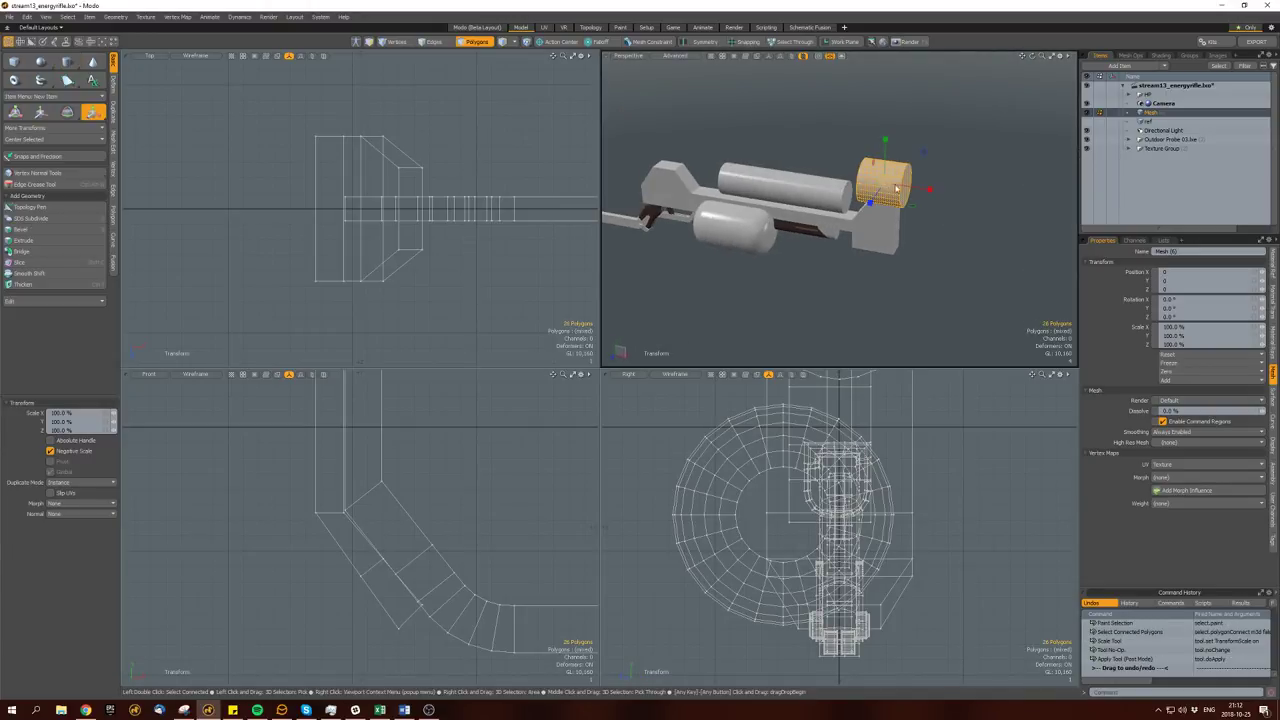
Inset the short cylinder's end faces, bridge them into a thin sight ring and centre the ring across the rifle.
scroll(913, 186, up, 3)
alt+drag(913, 186, 886, 146)
click(884, 177)
key(b)
key(space)
double_click(886, 146)
click(913, 168)
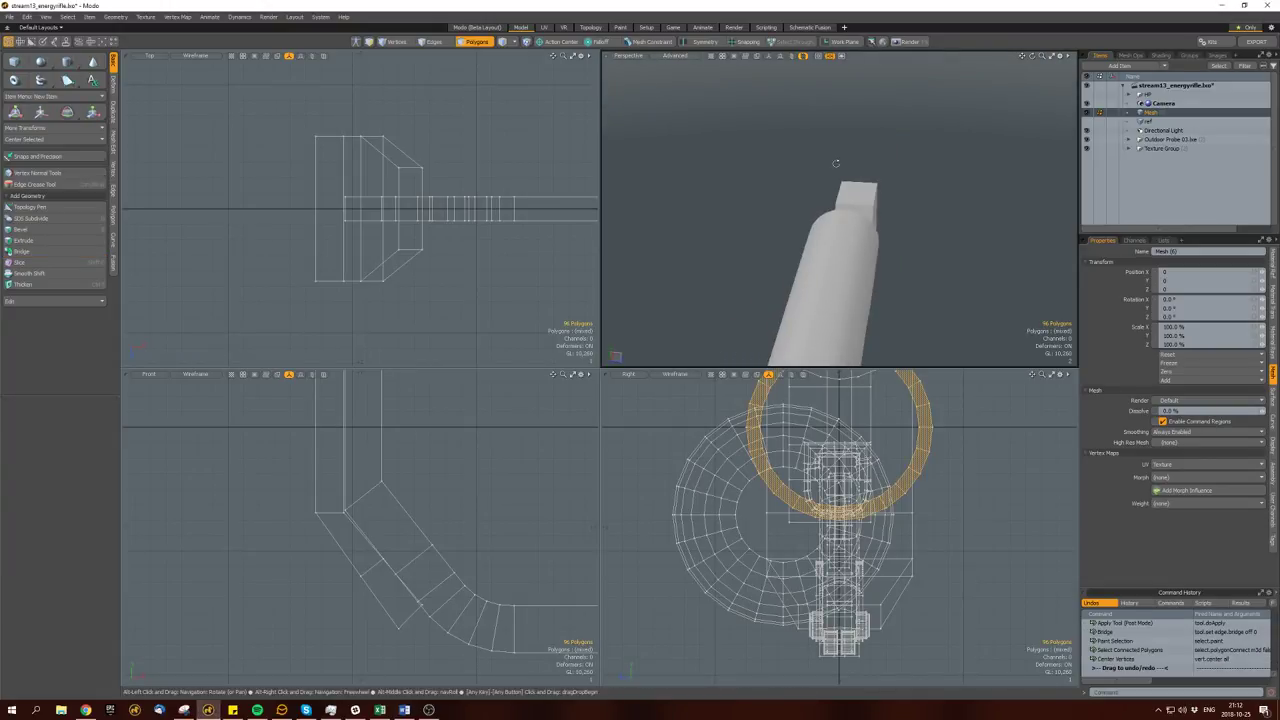
Inset both end faces of the top cylinder and extrude them into rods reaching the front and rear blocks.
click(884, 166)
mouse_move(884, 166)
alt+mouse_down()
mouse_move(1032, 202)
mouse_move(842, 186)
mouse_move(925, 205)
alt+mouse_up()
click(842, 186)
click(925, 205)
click(818, 207)
alt+drag(818, 207, 866, 218)
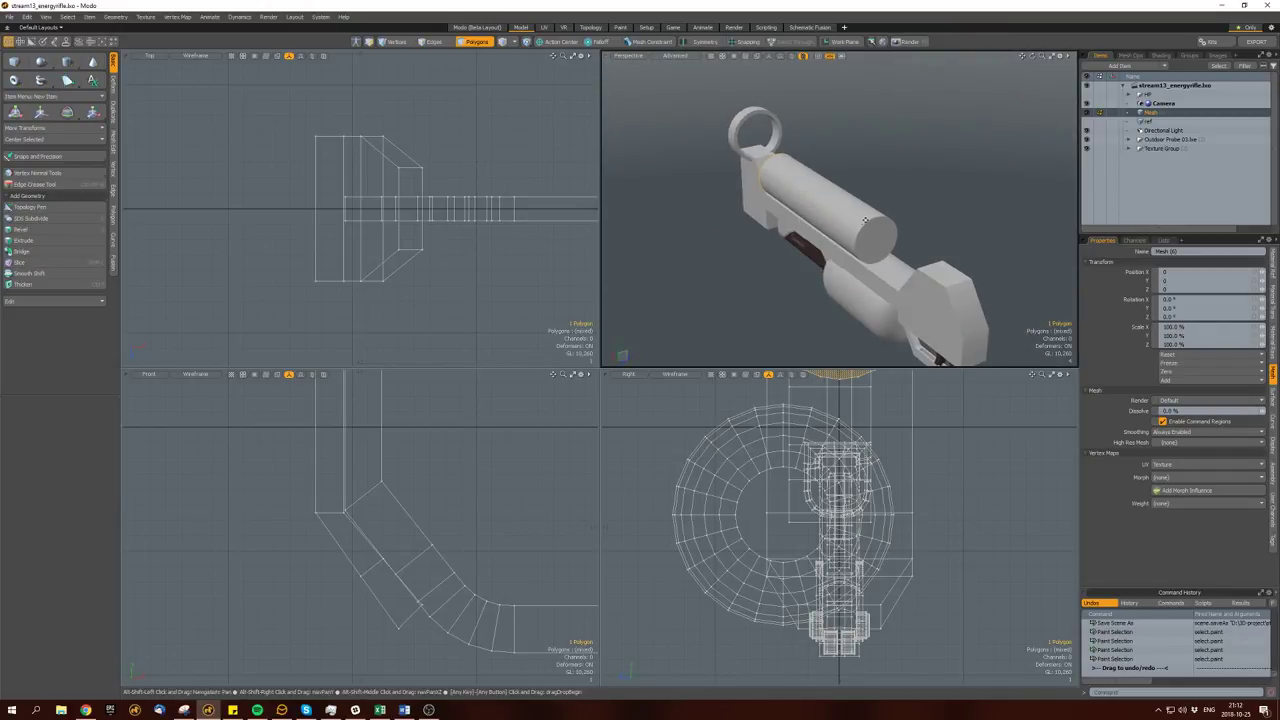
key(b)
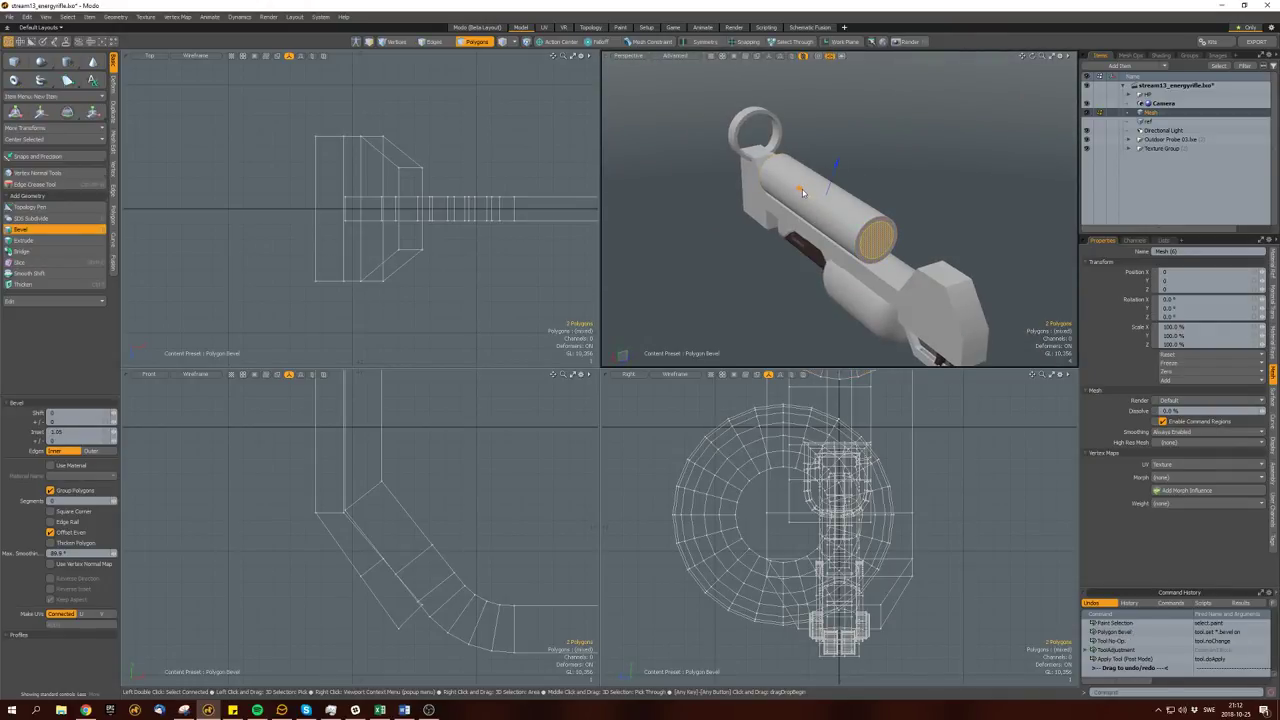
alt+drag(802, 188, 1045, 340)
click(833, 230)
key(space)
Expand the selection over both rods and assign them a darker material.
key(shift+Up)
key(shift+Up)
key(shift+Up)
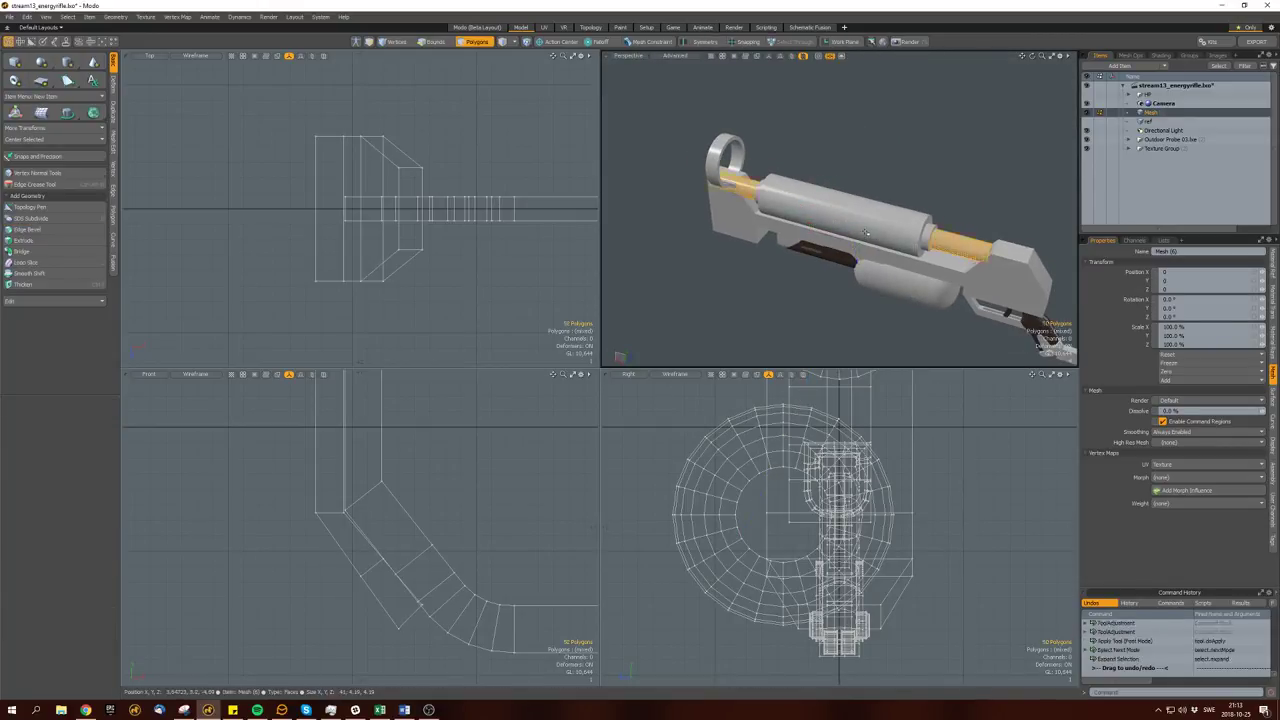
alt+drag(849, 229, 857, 228)
key(m)
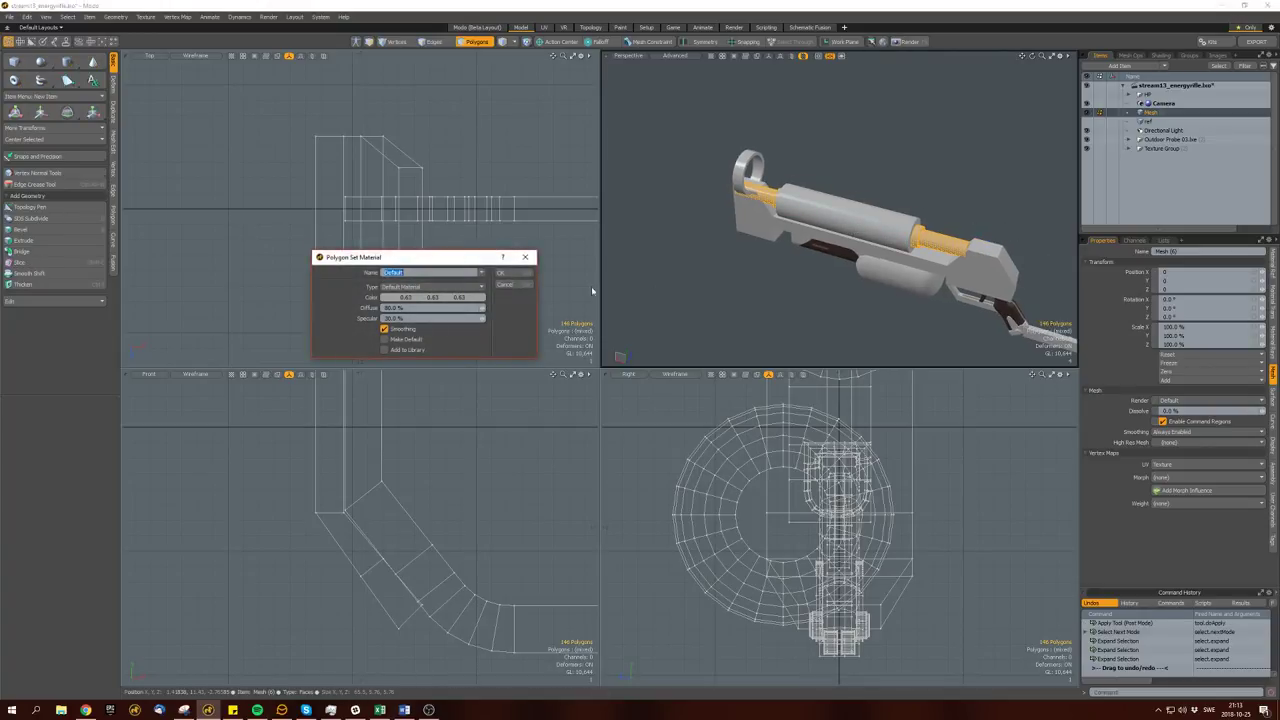
click(505, 281)
Select the sight ring and adjust its position on top of the body's front block.
click(770, 225)
alt+drag(770, 225, 839, 228)
scroll(795, 205, up, 5)
double_click(800, 195)
key(w)
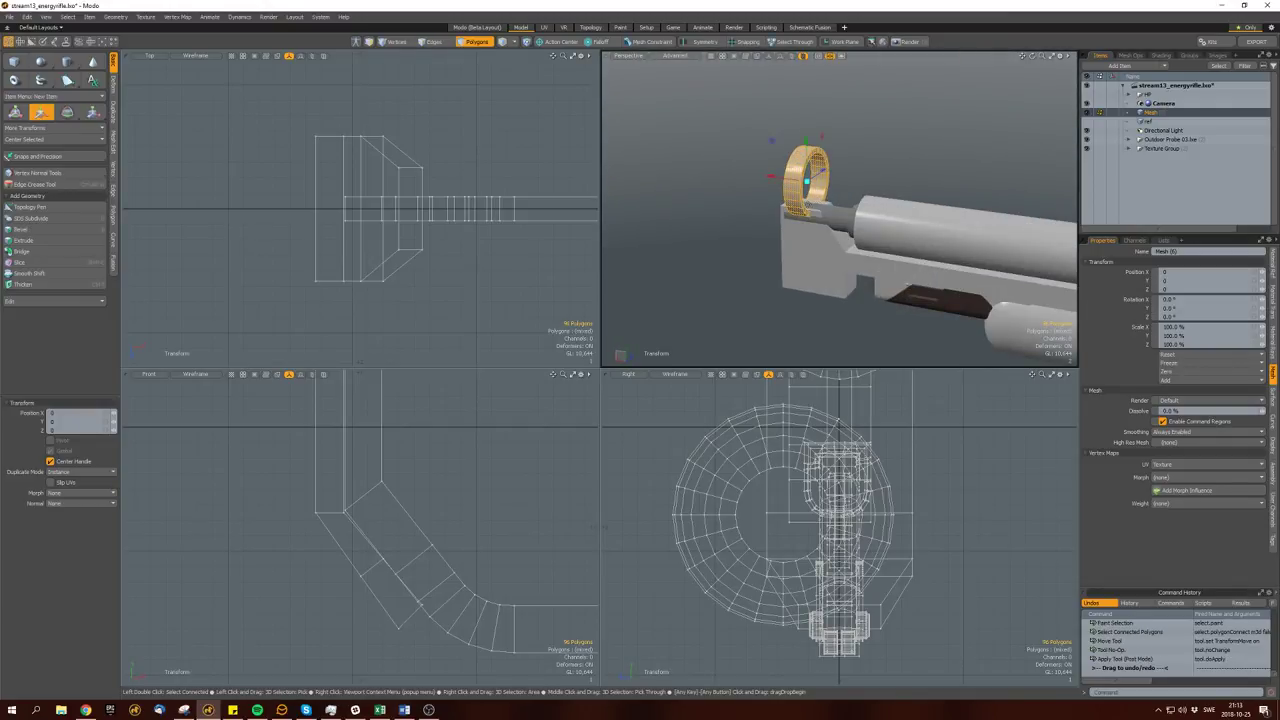
alt+drag(790, 185, 757, 231)
Add a short muzzle cylinder below the sight ring at the front end, scaling and positioning it in line with the rods.
double_click(800, 233)
key(r)
key(w)
key(r)
alt+drag(754, 222, 790, 250)
scroll(790, 250, down, 3)
scroll(795, 260, up, 2)
Select the whole rifle body and centre it across the rifle's width.
key(3)
click(795, 265)
key(bracketright)
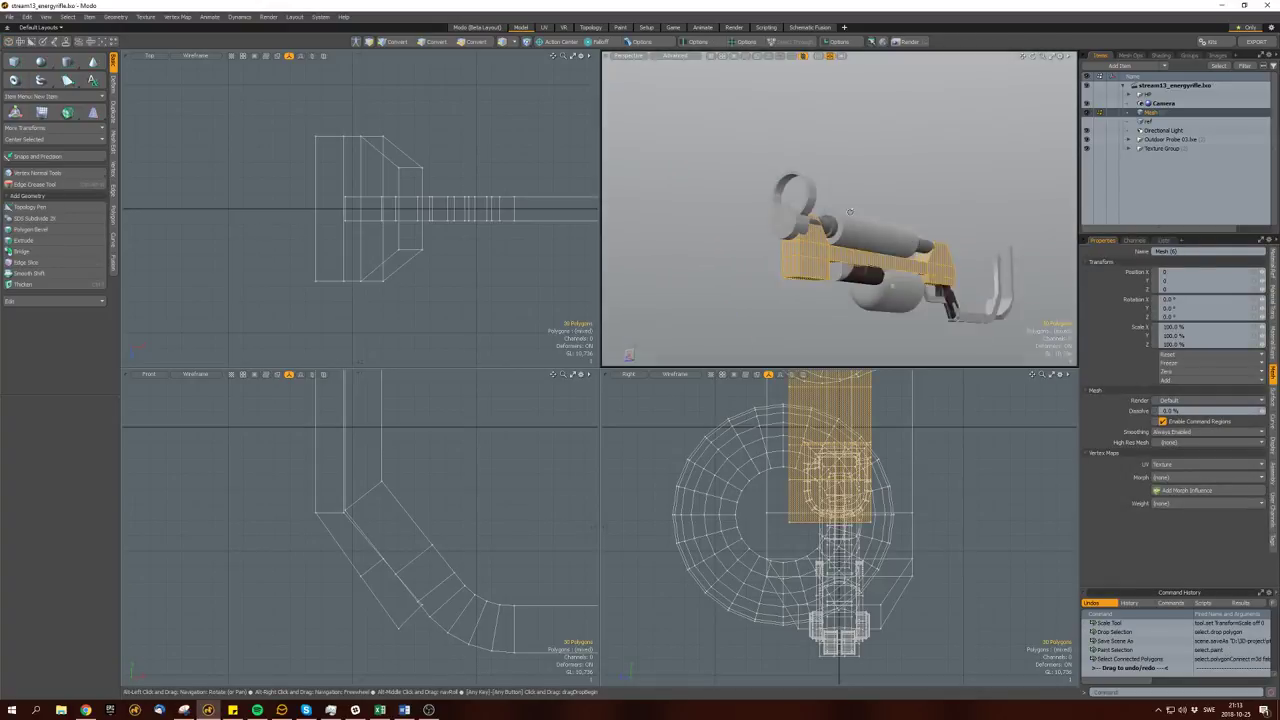
key(shift+a)
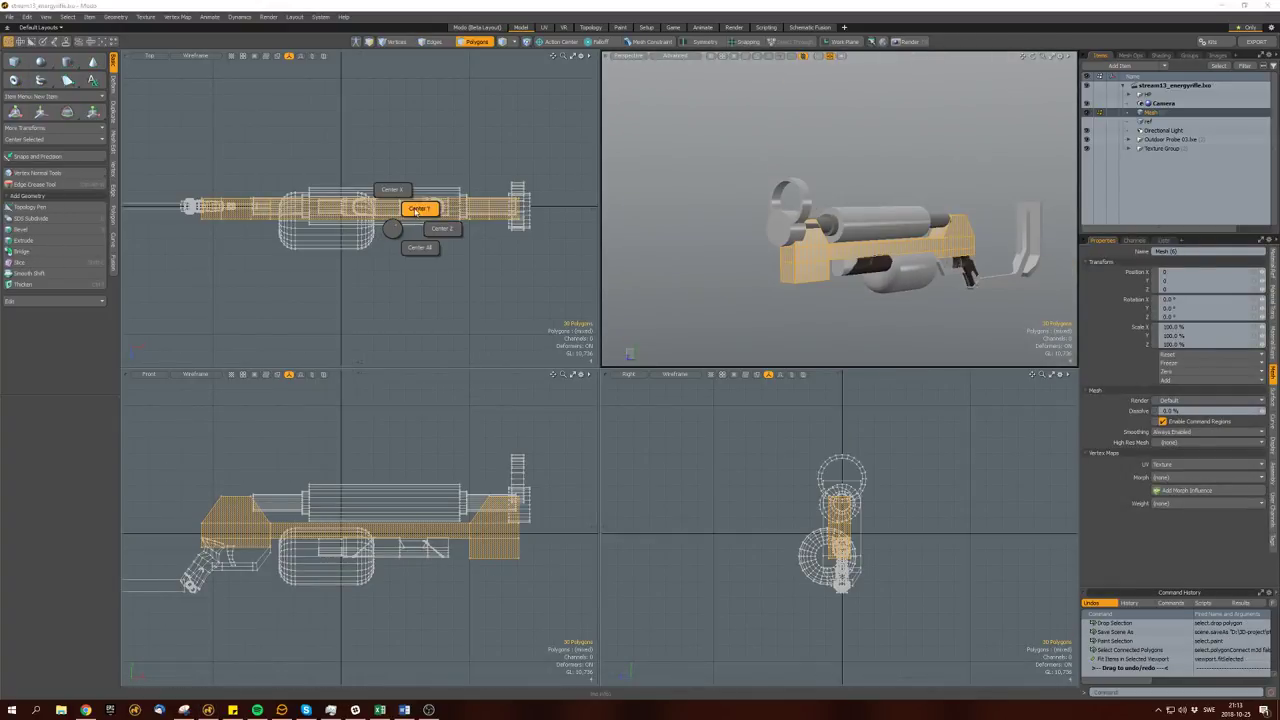
click(412, 228)
Scale the body's width, including the top face of the rear block.
alt+drag(780, 240, 889, 188)
key(r)
click(880, 255)
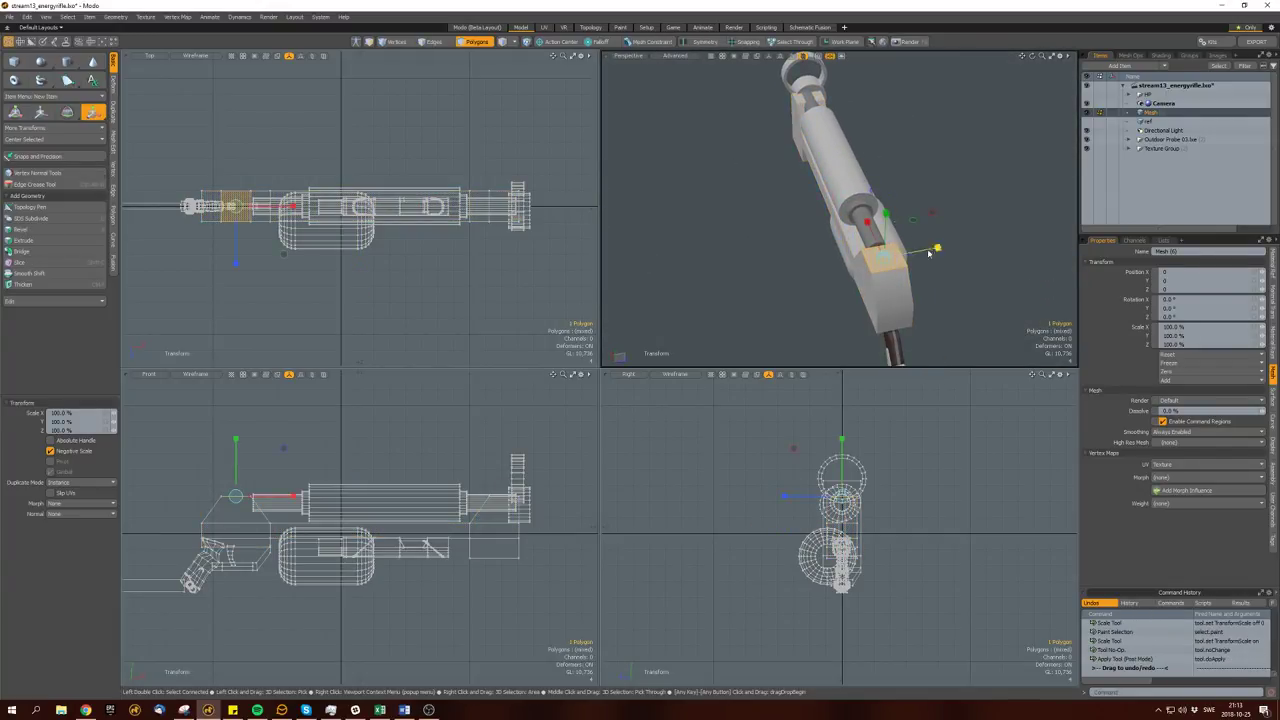
key(q)
Add a small box at the rear end of the rounded lower cylinder and move it into place.
alt+drag(880, 255, 890, 210)
scroll(947, 208, up, 3)
key(shift+c)
scroll(890, 215, up, 3)
key(q)
key(w)
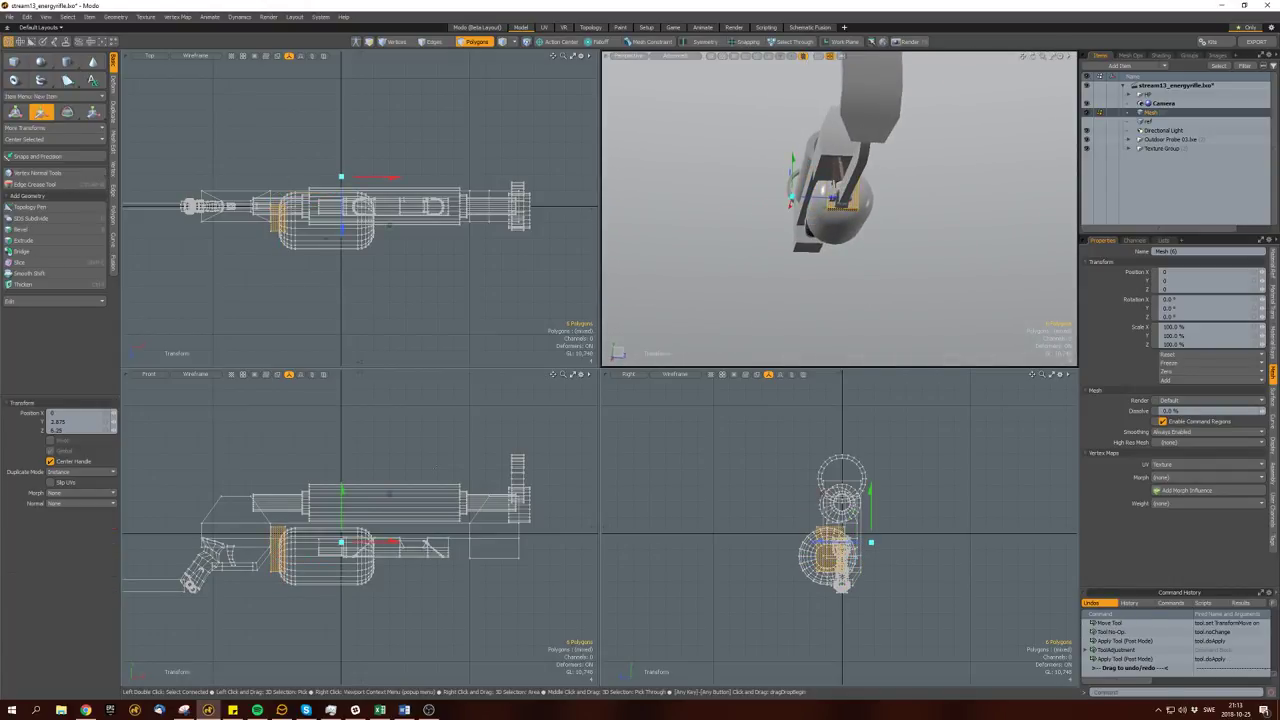
Narrow the small box across the rifle's width and move it up between the lower cylinder and the body.
key(shift+a)
key(e)
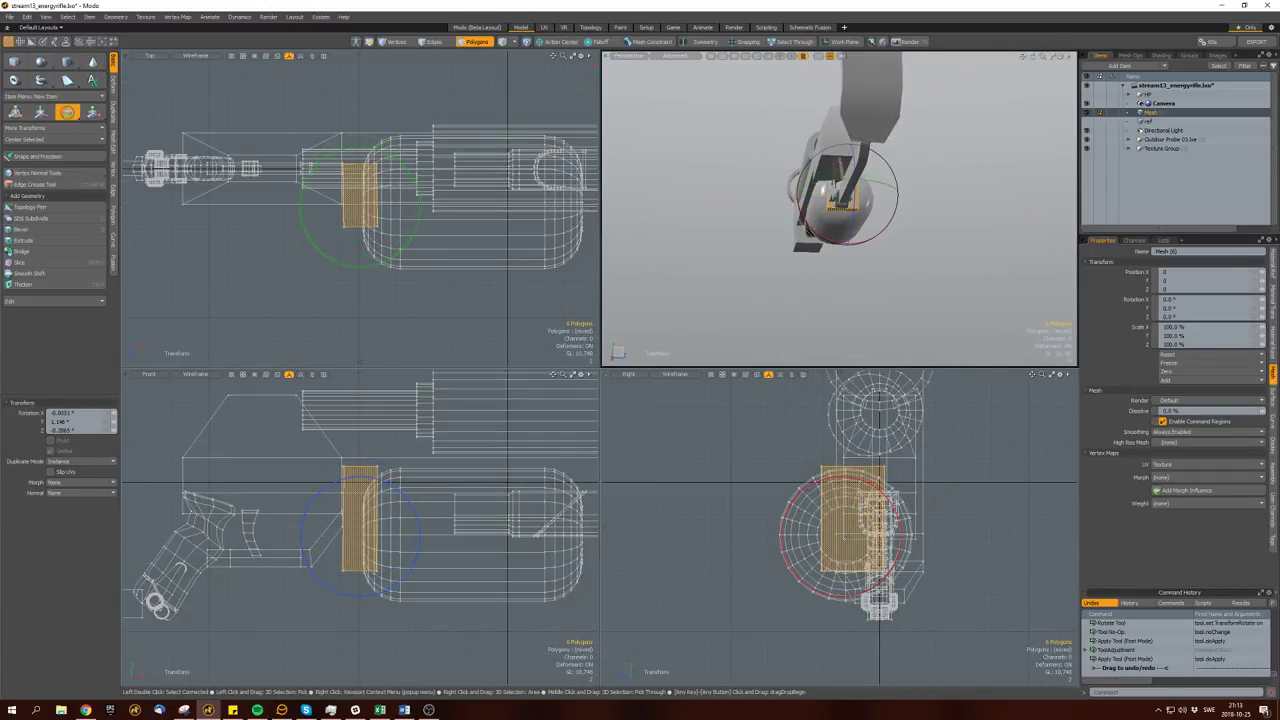
key(r)
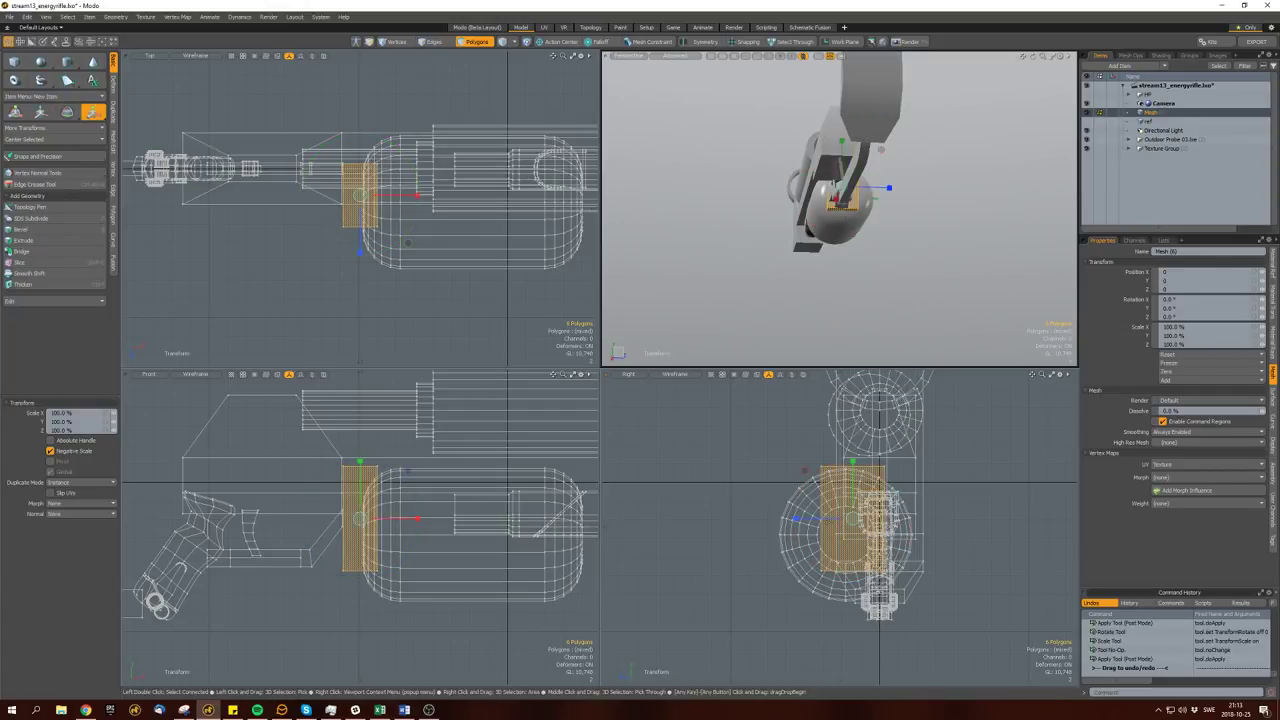
key(w)
drag(828, 525, 800, 518)
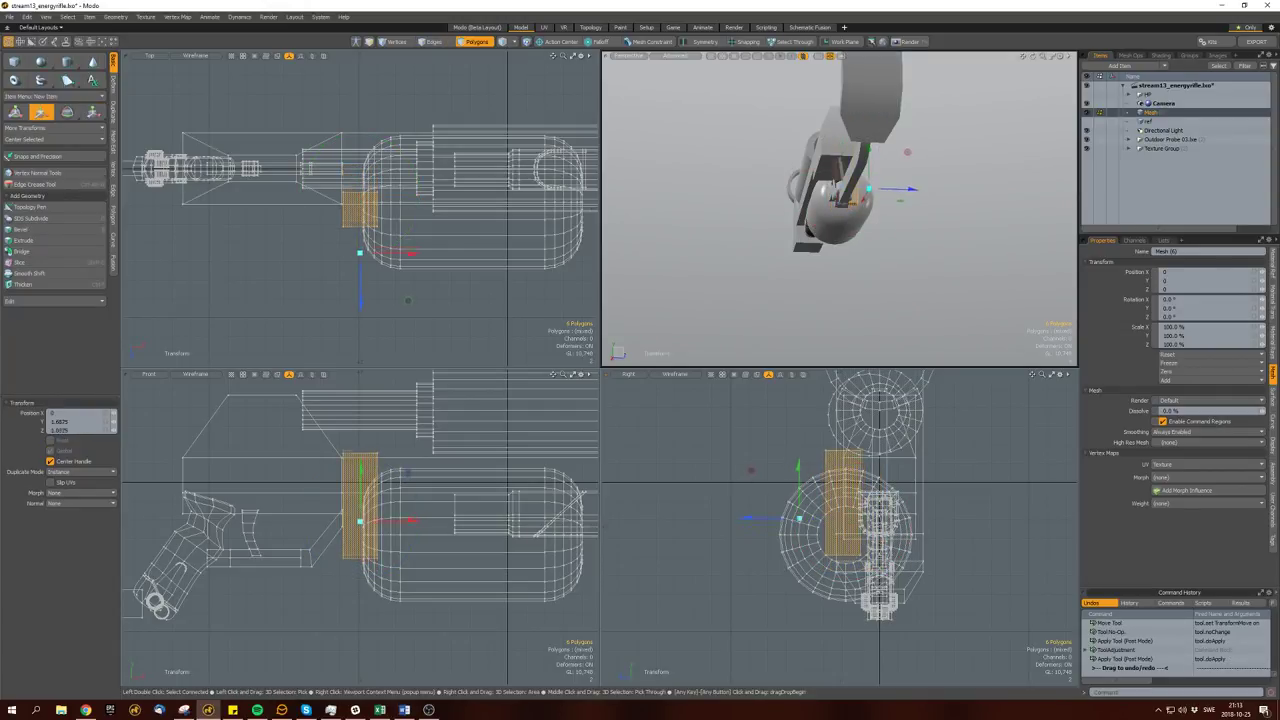
Tilt the small box sideways and position it as a bracket between the body and the lower cylinder.
key(e)
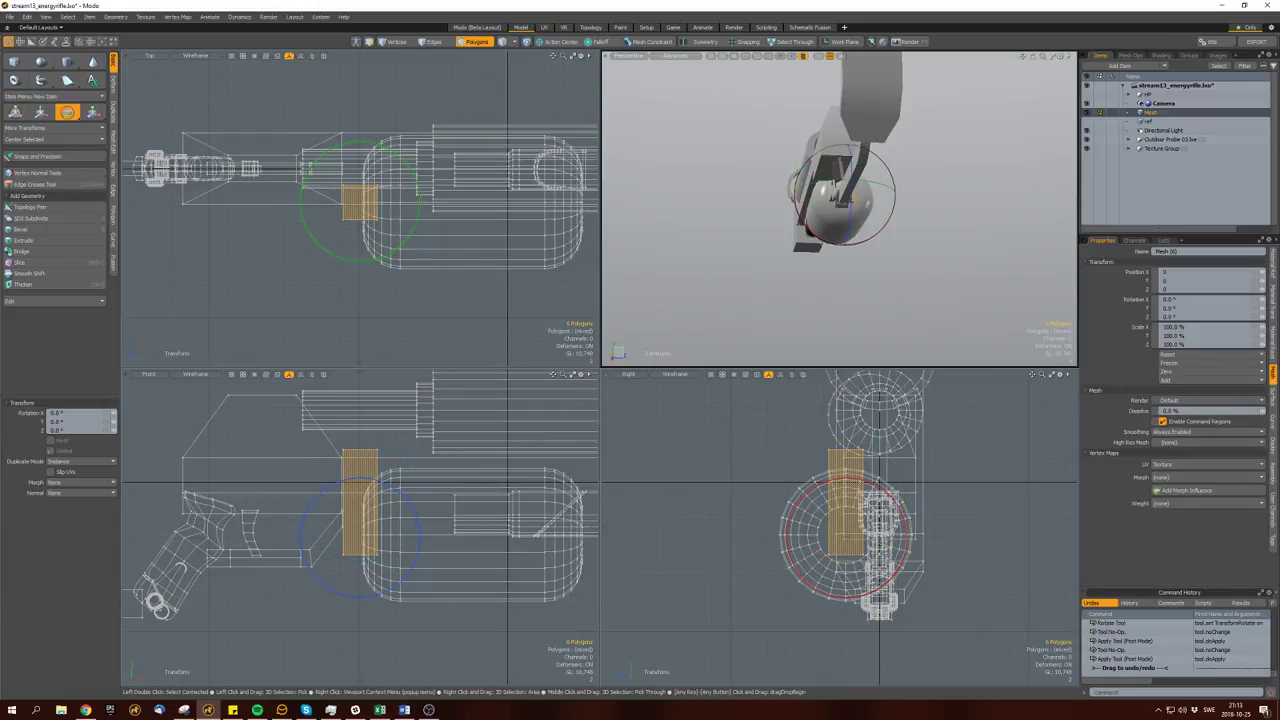
drag(864, 484, 885, 496)
key(space)
key(w)
key(space)
alt+drag(850, 200, 775, 202)
Cut an edge loop across the tilted bracket box behind the lower cylinder.
key(space)
key(space)
key(alt+c)
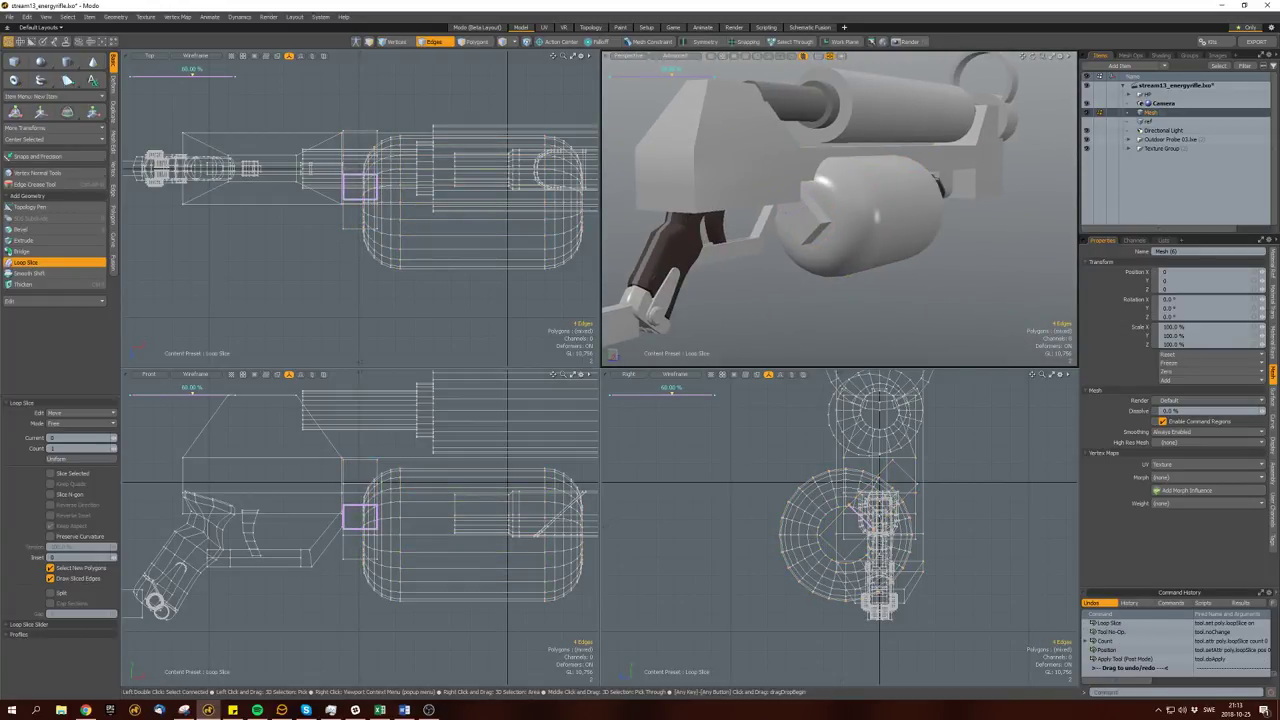
Extrude two faces of the sliced bracket box behind the lower cylinder to form two angled arms.
key(space)
key(space)
double_click(810, 228)
key(shift+Down)
alt+drag(820, 232, 821, 160)
click(825, 205)
shift+click(830, 176)
key(b)
key(space)
key(r)
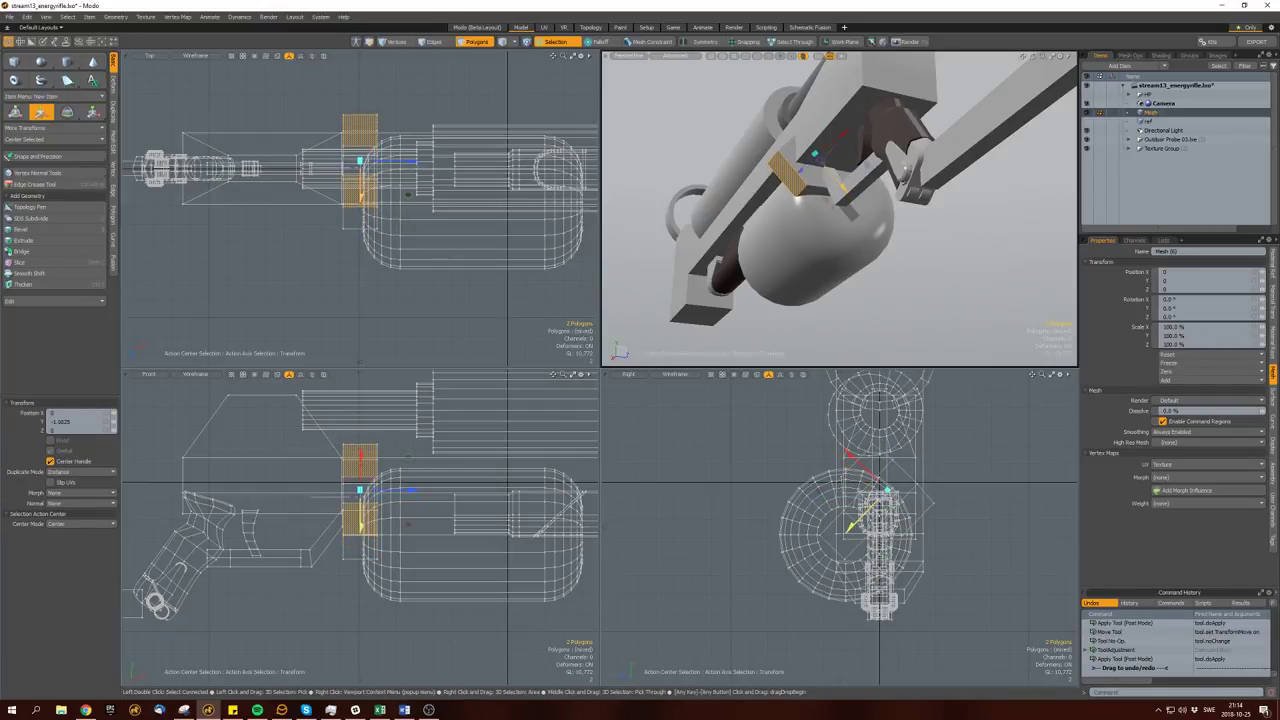
Select the whole bracket and the rounded lower cylinder and move them sideways away from the body.
key(space)
double_click(850, 212)
shift+double_click(845, 230)
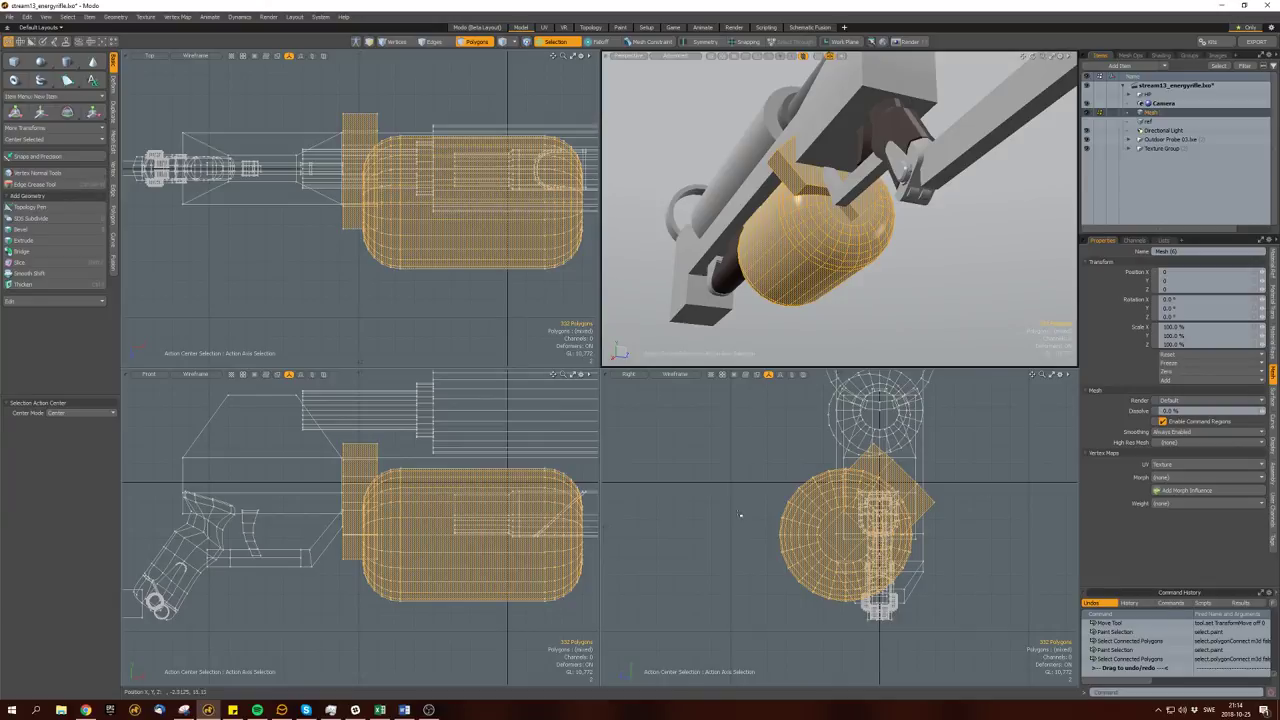
key(w)
drag(777, 515, 740, 530)
key(space)
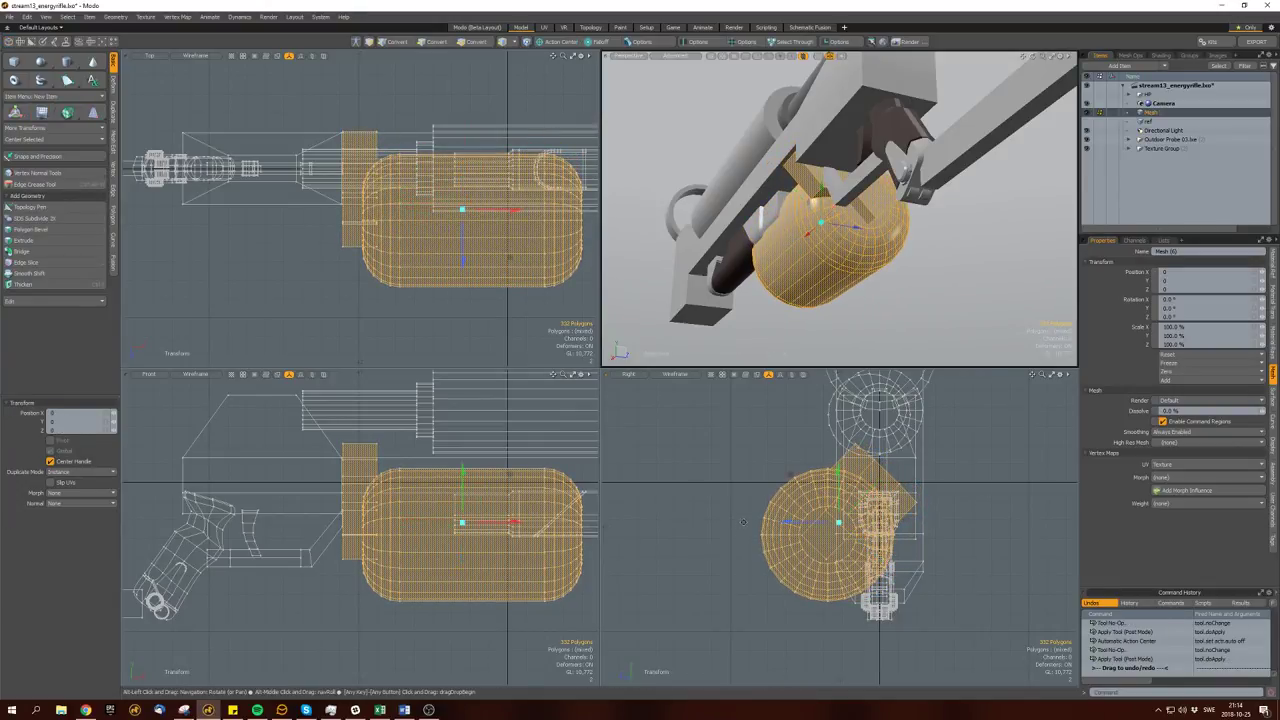
Move the lower cylinder and its bracket slightly further out and down, and save the scene.
key(space)
alt+drag(730, 240, 798, 210)
key(space)
key(space)
key(w)
key(space)
key(space)
key(ctrl+s)
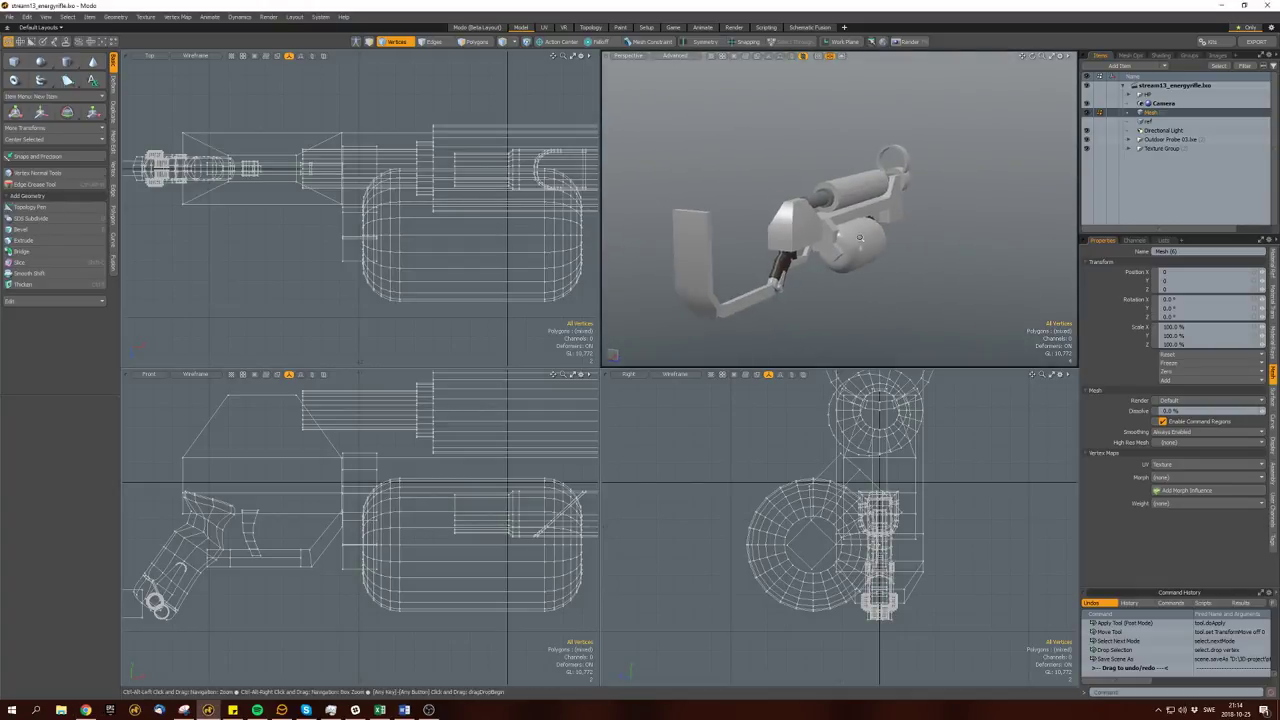
Cut an edge loop near the upper end of the butt plate at 20% and reshape its top face.
key(space)
key(space)
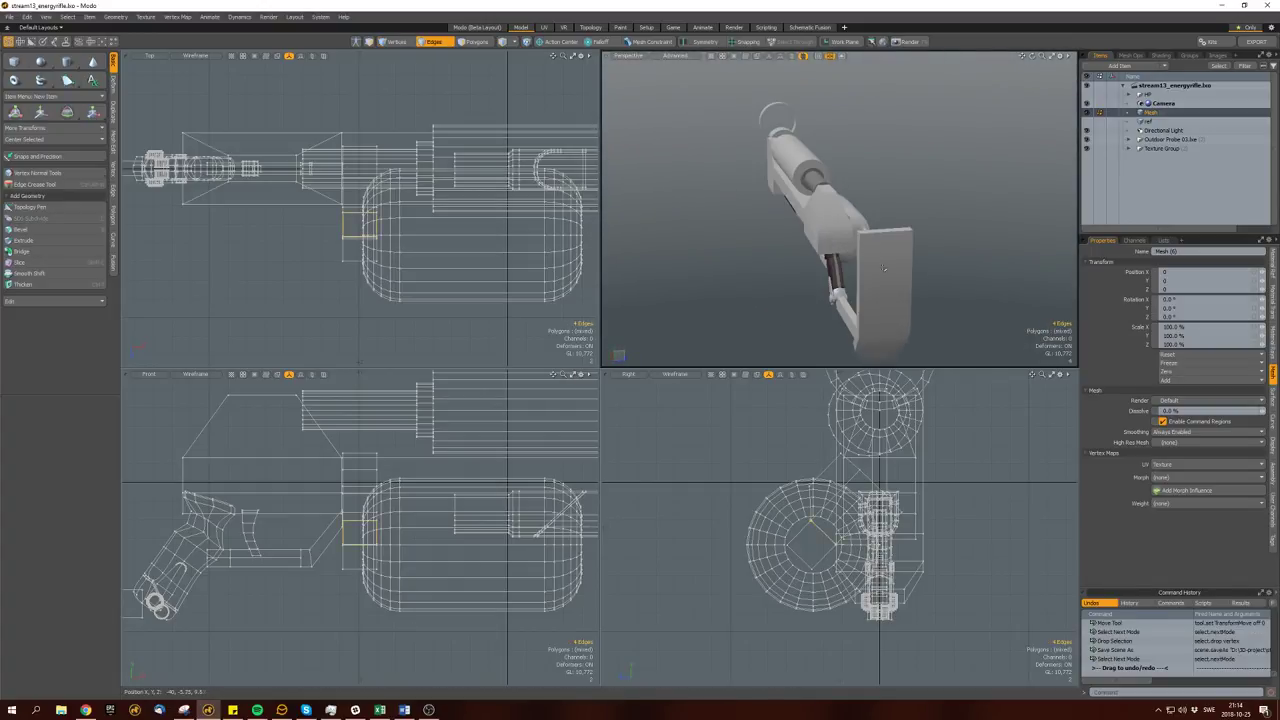
click(855, 300)
key(bracketright)
key(space)
key(space)
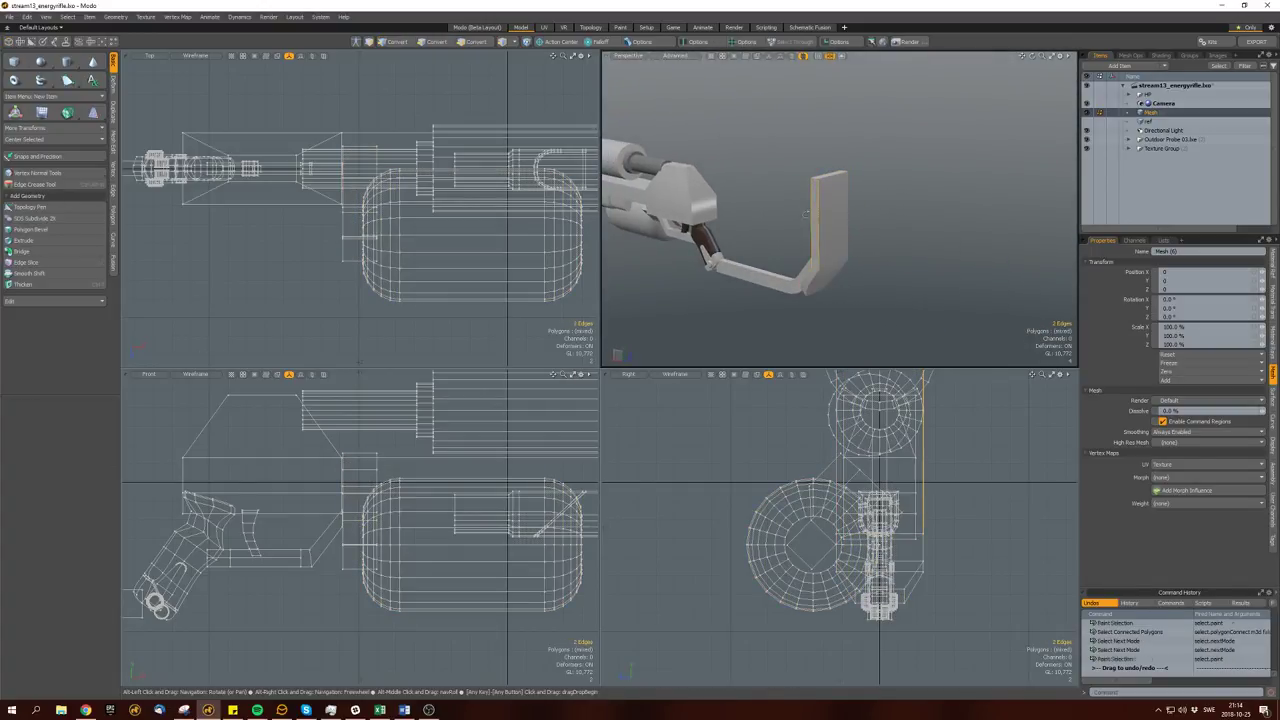
key(alt+c)
alt+drag(760, 232, 840, 232)
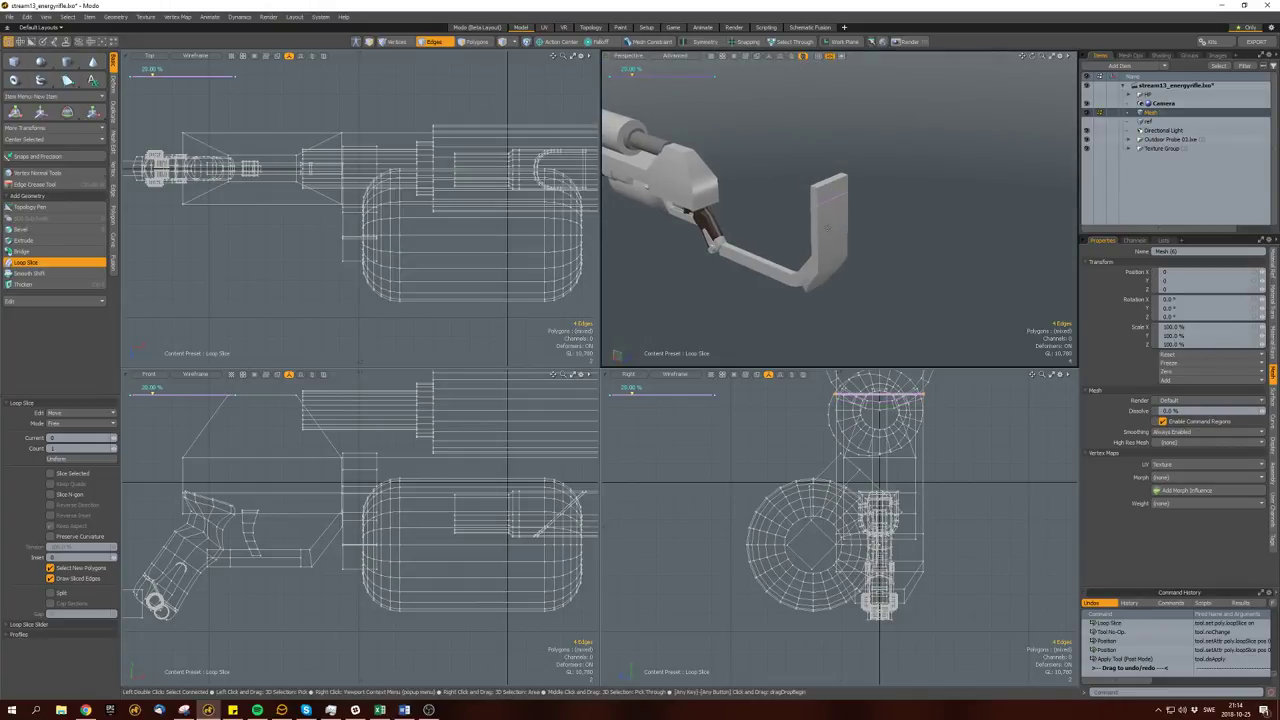
key(space)
click(829, 179)
key(r)
alt+drag(829, 179, 725, 258)
Extrude the underside face of the front block downward and scale it into a tapered end.
key(q)
click(752, 208)
click(900, 215)
key(bracketright)
click(765, 214)
key(b)
key(r)
key(w)
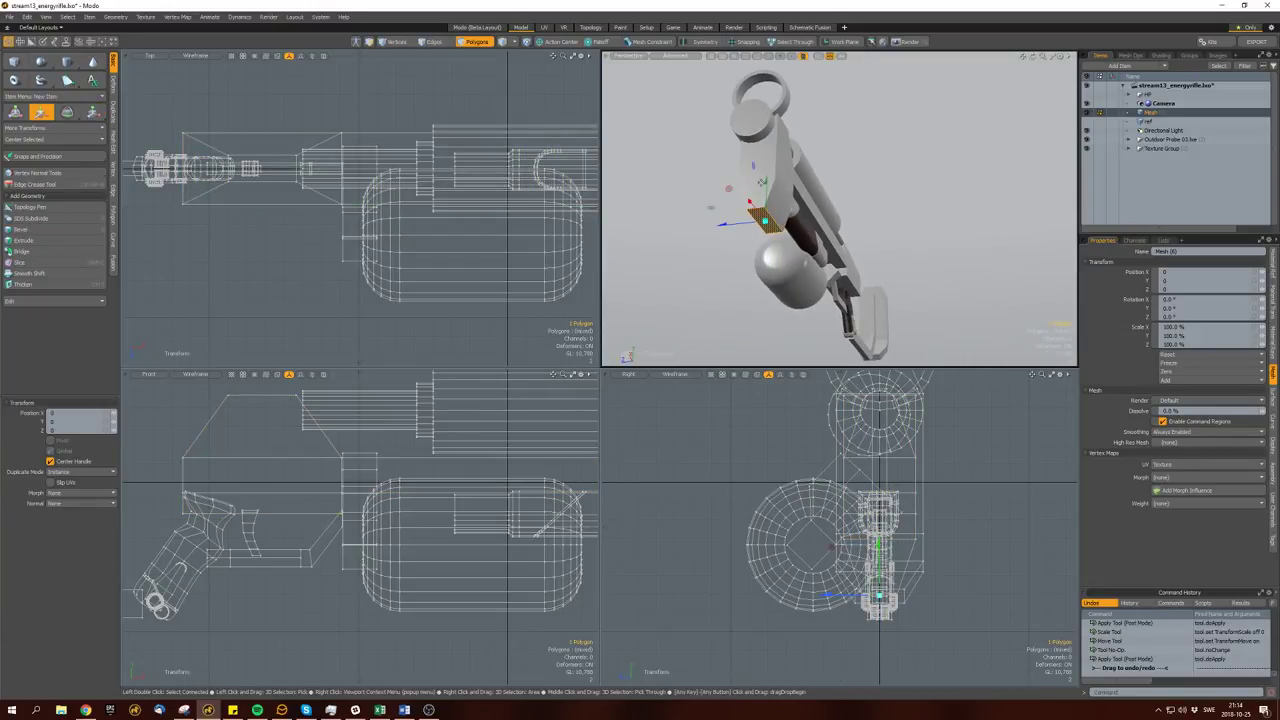
key(r)
key(r)
mouse_move(829, 246)
alt+mouse_down()
mouse_move(785, 143)
mouse_move(800, 190)
mouse_move(780, 195)
mouse_move(905, 185)
mouse_move(915, 200)
alt+mouse_up()
Add a small box beside the front block below the sight ring and mirror it to the other side.
key(ctrl+shift+c)
click(836, 157)
click(895, 205)
key(shift+c)
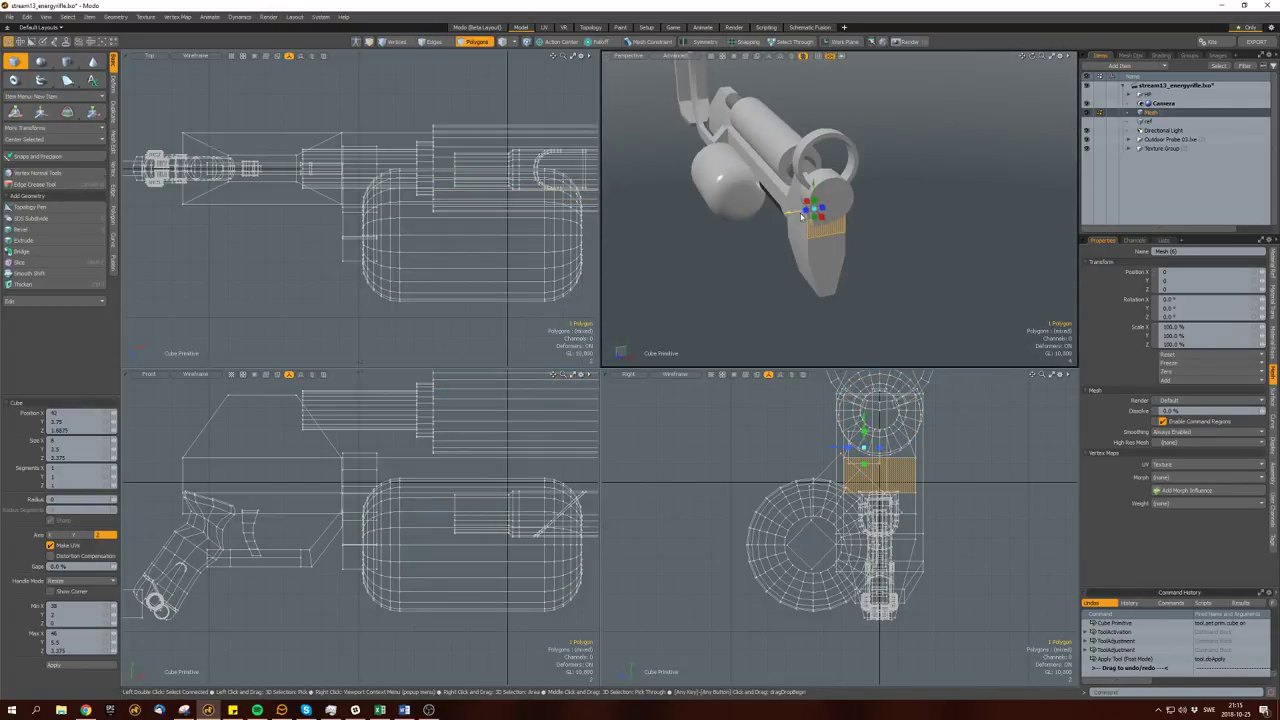
key(space)
double_click(790, 214)
key(alt+m)
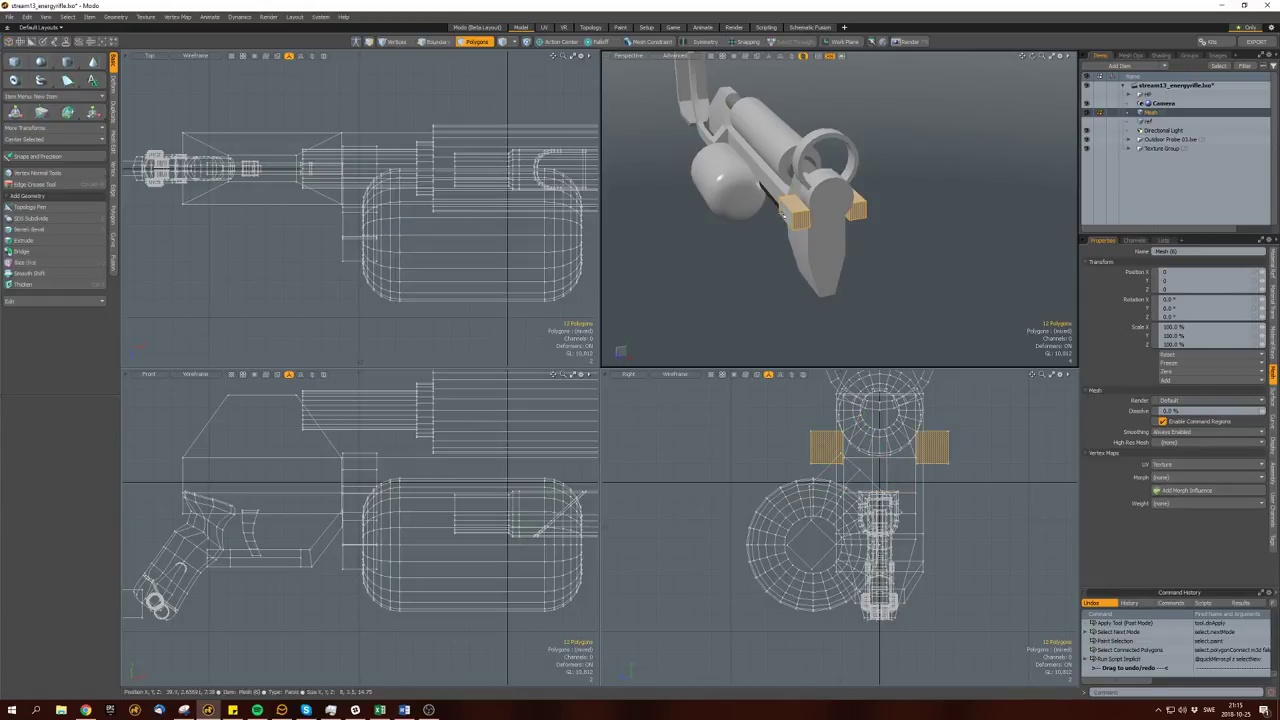
Move the mirrored side boxes into place against the front block.
alt+drag(780, 210, 852, 204)
key(w)
key(space)
click(920, 198)
key(w)
key(space)
click(814, 150)
Start a tube with 8 sides and 3 segments at the lower cylinder's front end, curving downward.
scroll(287, 585, down, 2)
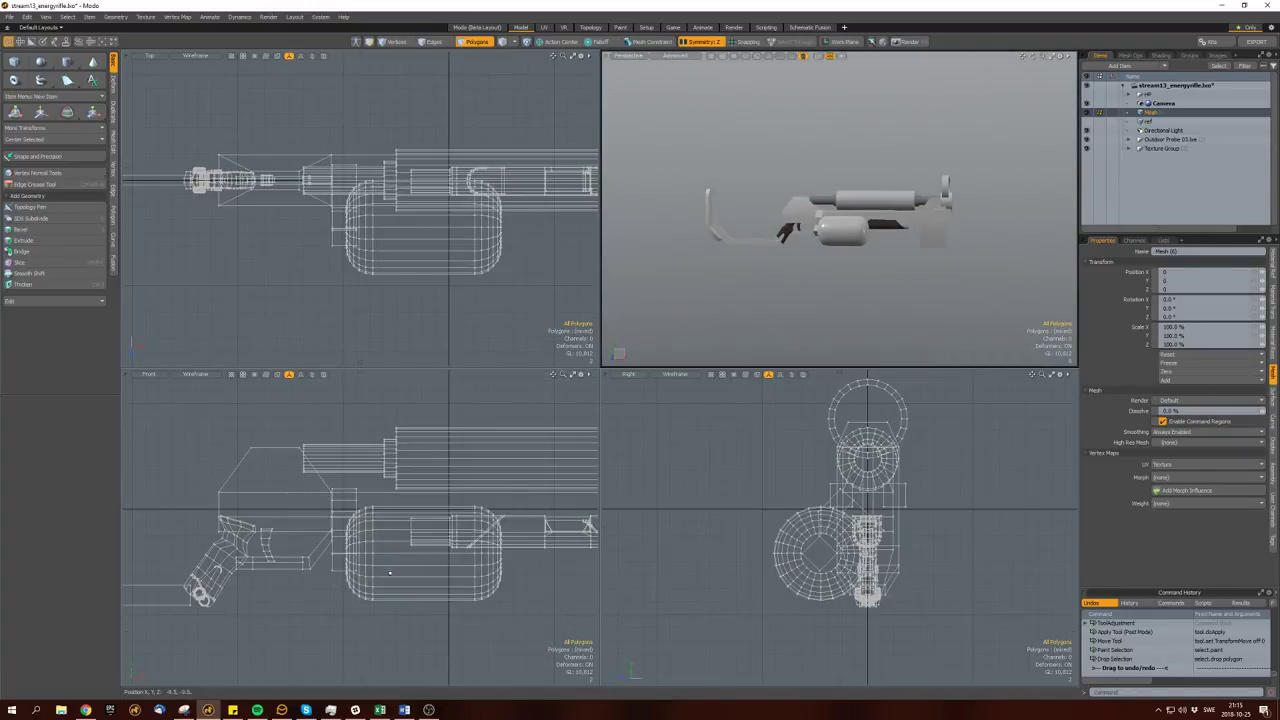
alt+shift+drag(287, 585, 177, 531)
click(40, 80)
click(409, 208)
key(Up)
key(Up)
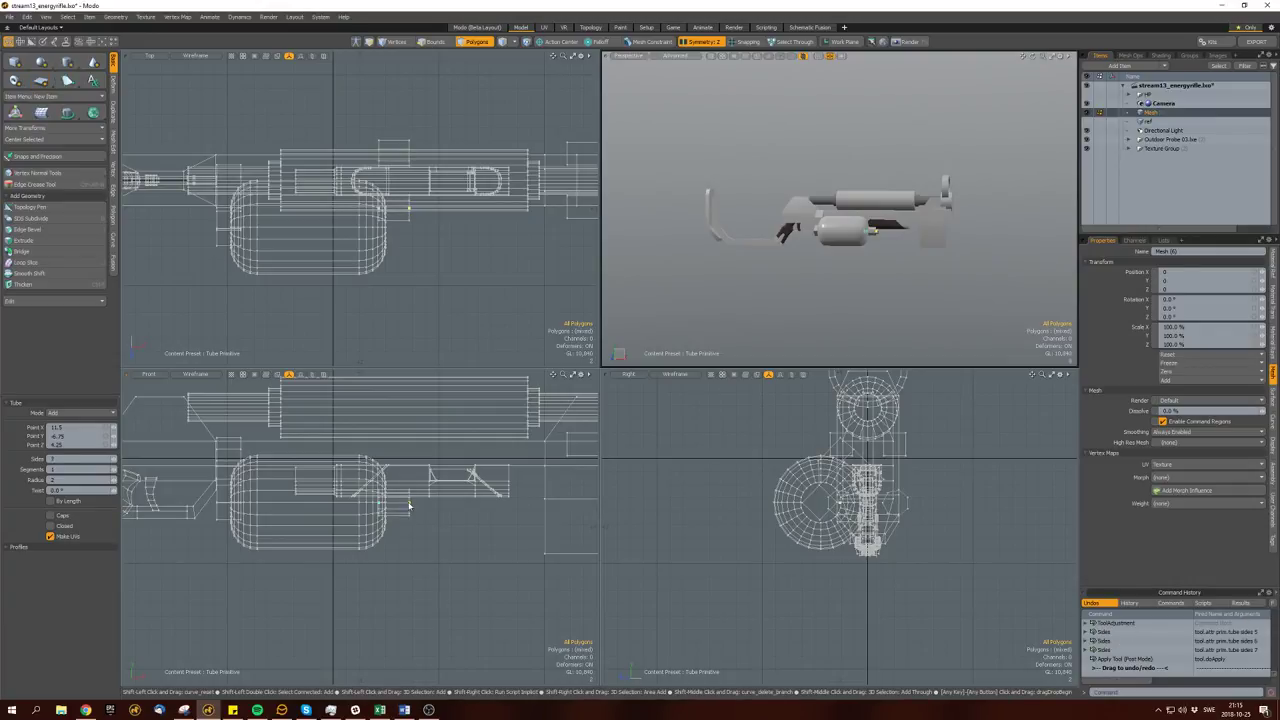
click(424, 519)
key(Right)
key(Right)
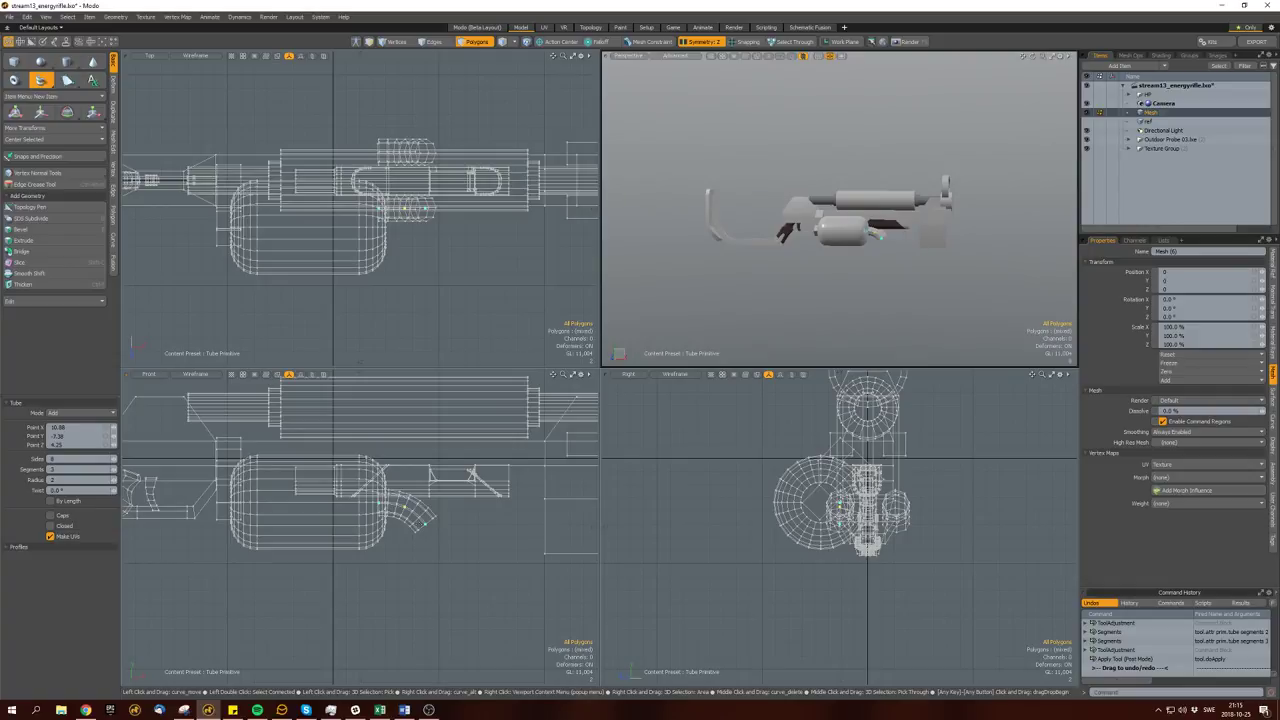
key(ctrl+z)
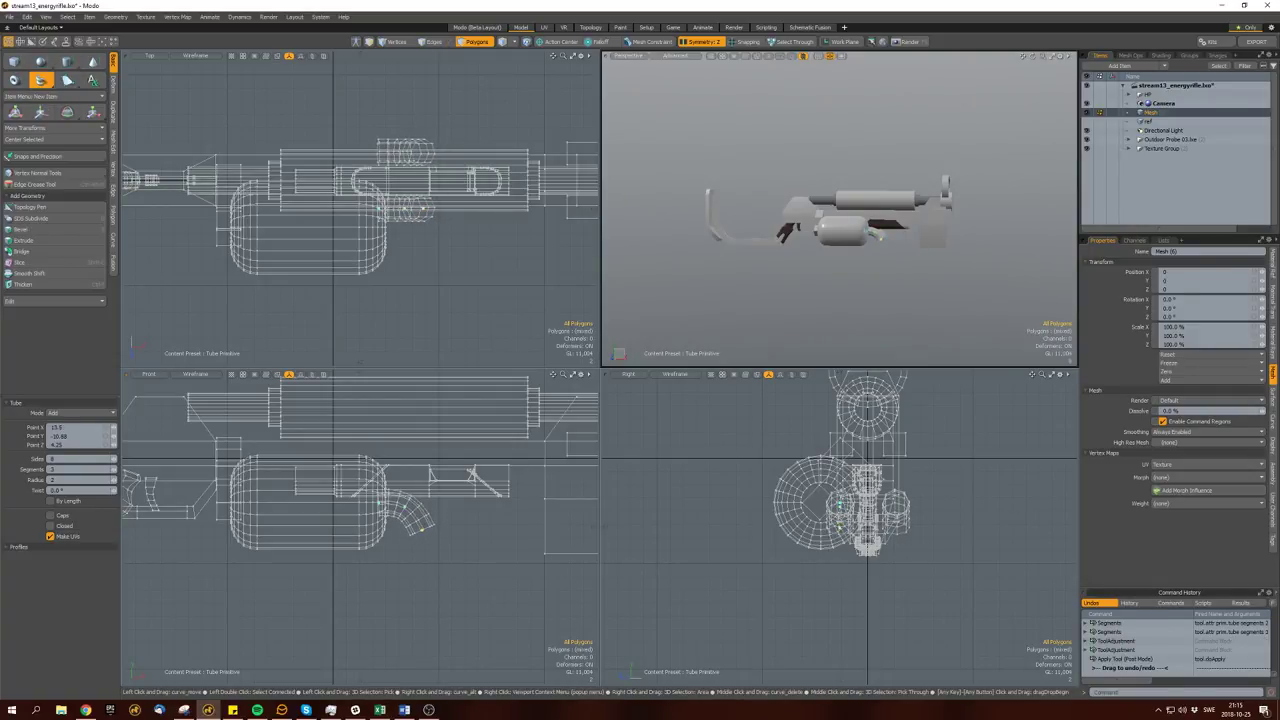
Extend the tube in a U-shaped bend up to the front block, reduce its radius and smooth its curve points.
alt+shift+drag(481, 518, 451, 506)
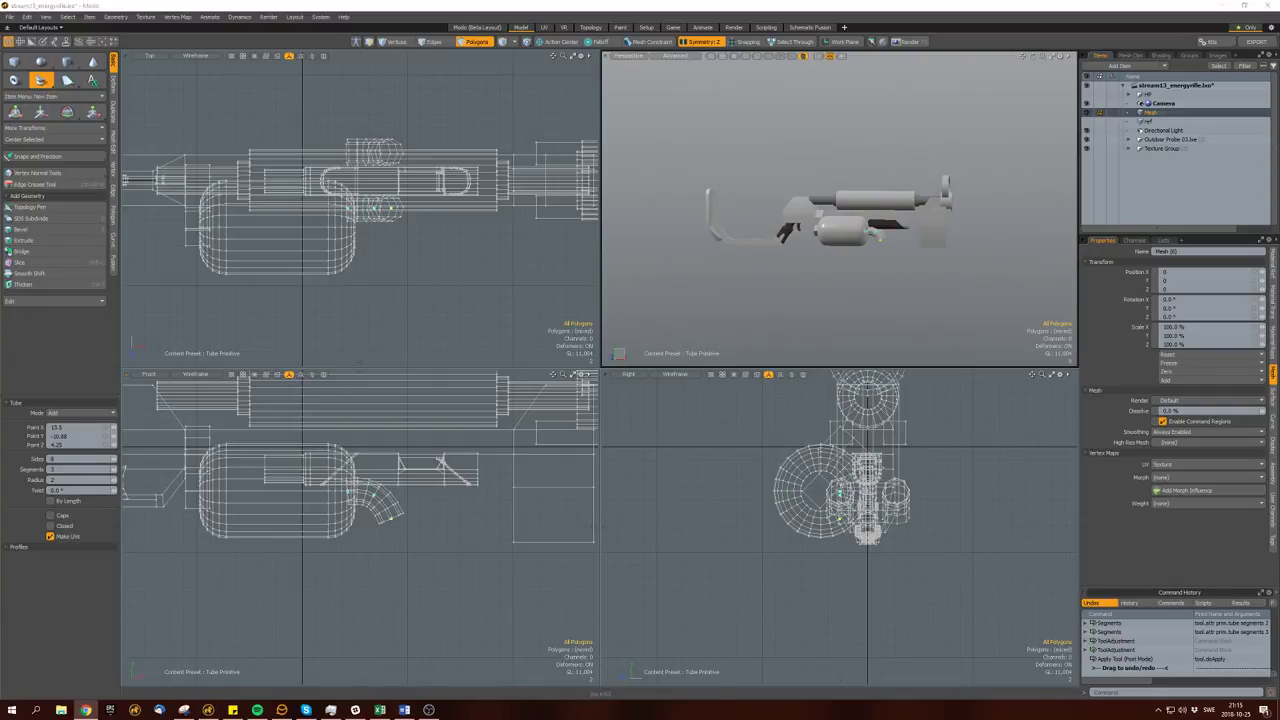
alt+shift+drag(451, 506, 491, 487)
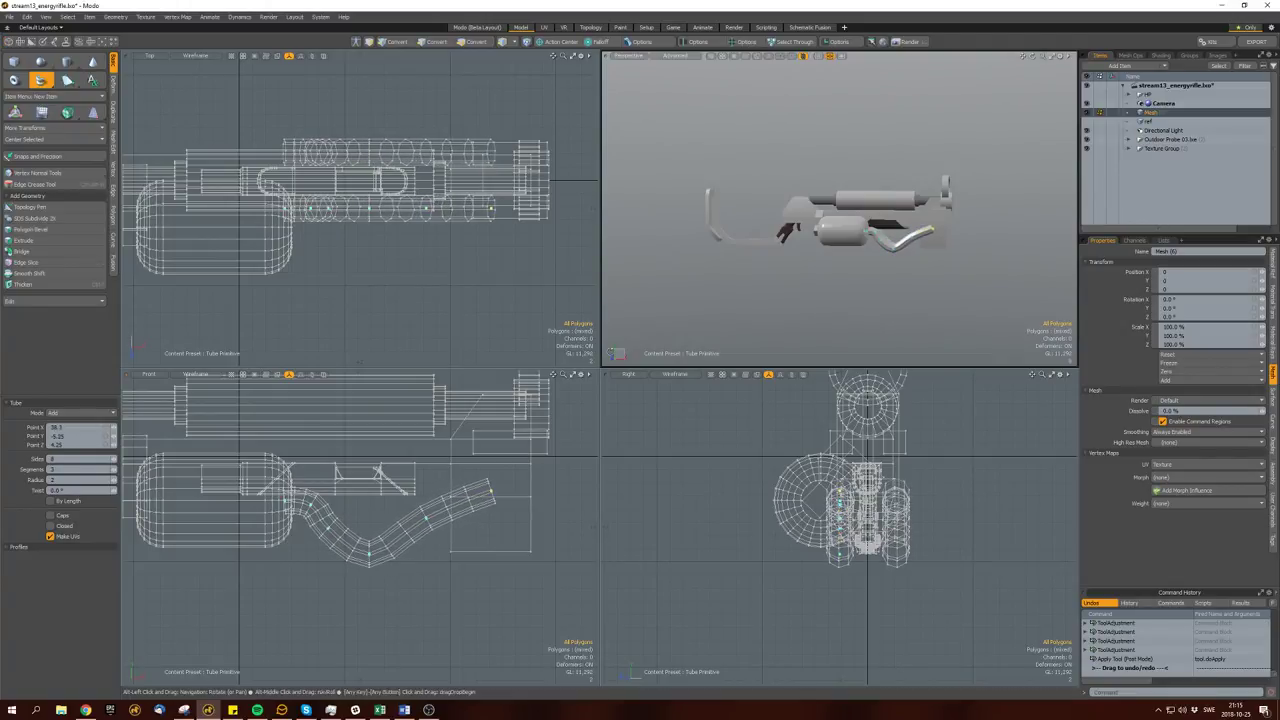
drag(425, 519, 423, 509)
drag(80, 479, 66, 479)
drag(311, 510, 381, 557)
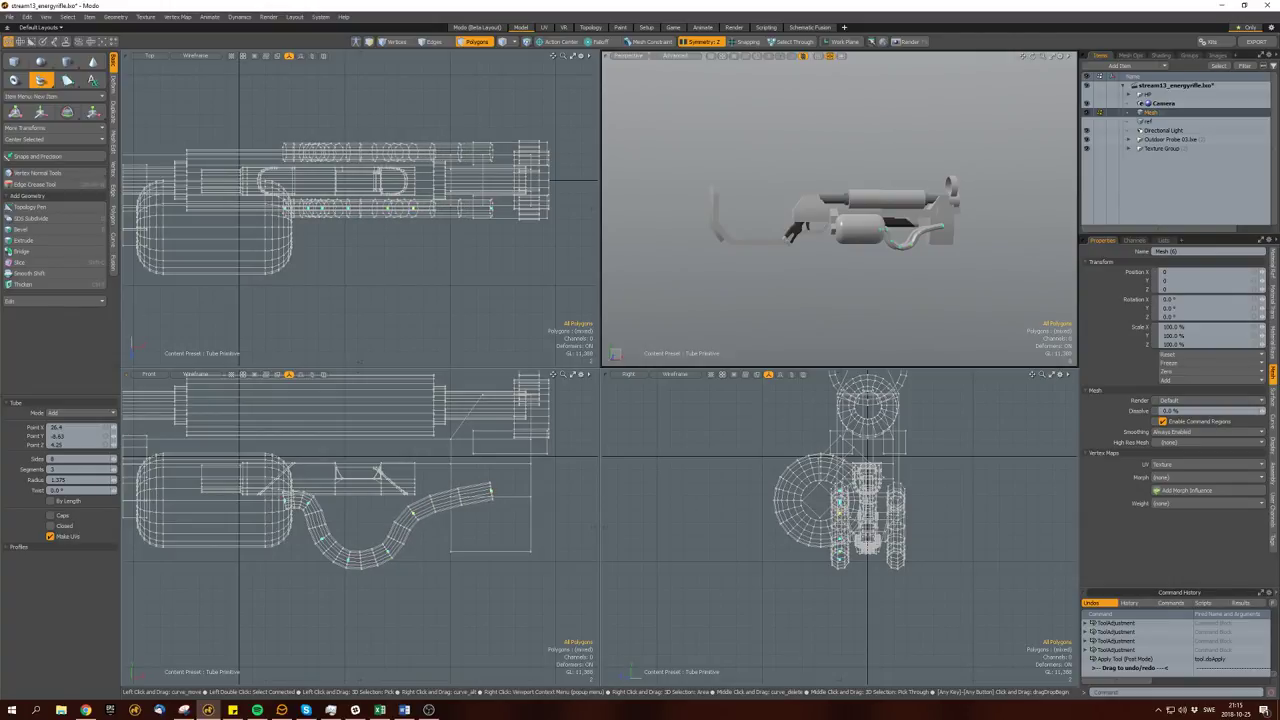
Finish the tube, turn off symmetry, delete one of the two mirrored tubes and select the remaining one.
key(space)
key(shift+x)
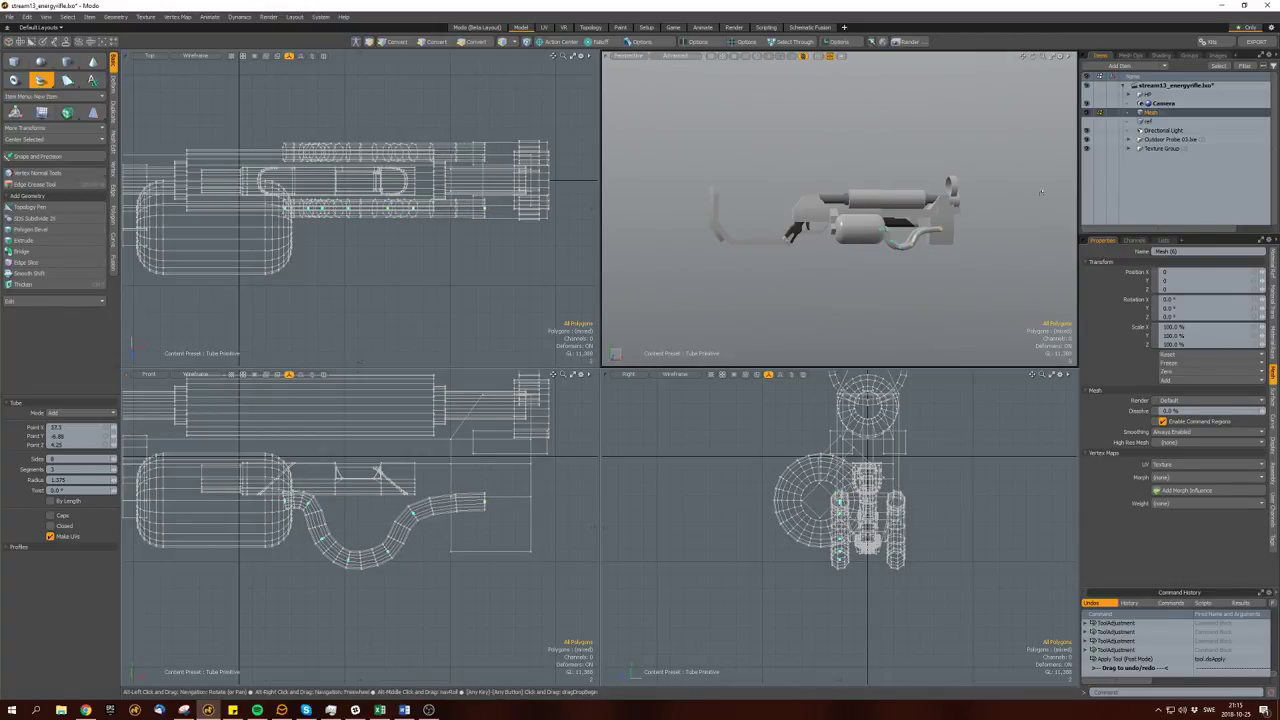
alt+drag(880, 245, 913, 248)
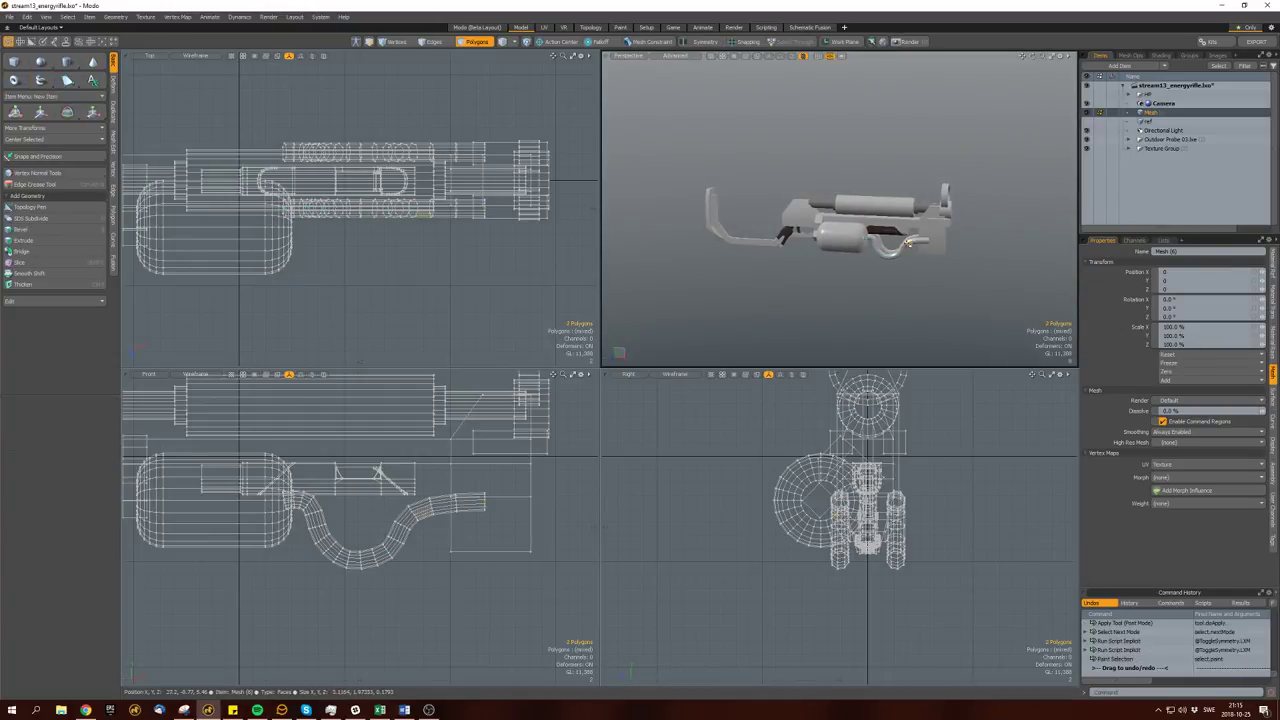
double_click(909, 242)
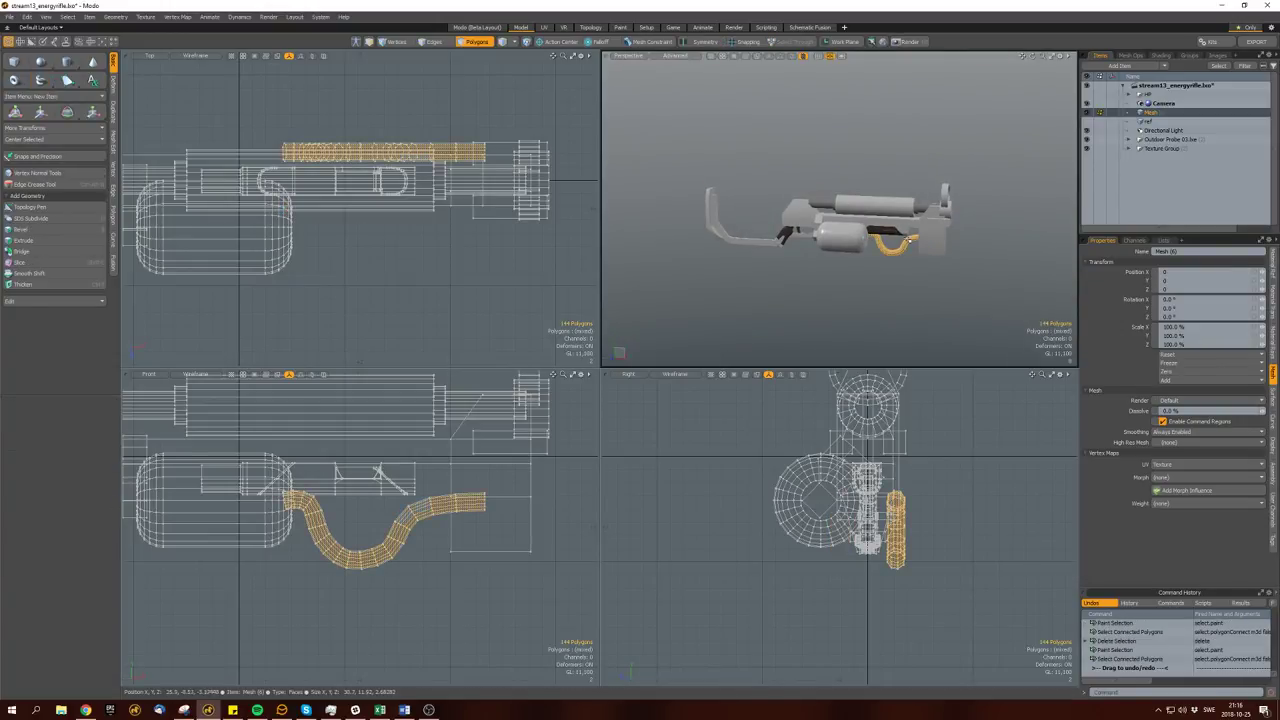
Move the remaining tube across the rifle to the front end of the offset lower cylinder.
scroll(775, 215, up, 4)
key(w)
drag(790, 208, 794, 253)
key(space)
key(shift+a)
key(e)
alt+drag(784, 208, 868, 252)
key(w)
key(3)
Rotate the tube so it runs from the lower cylinder into the front block, and save the scene.
key(e)
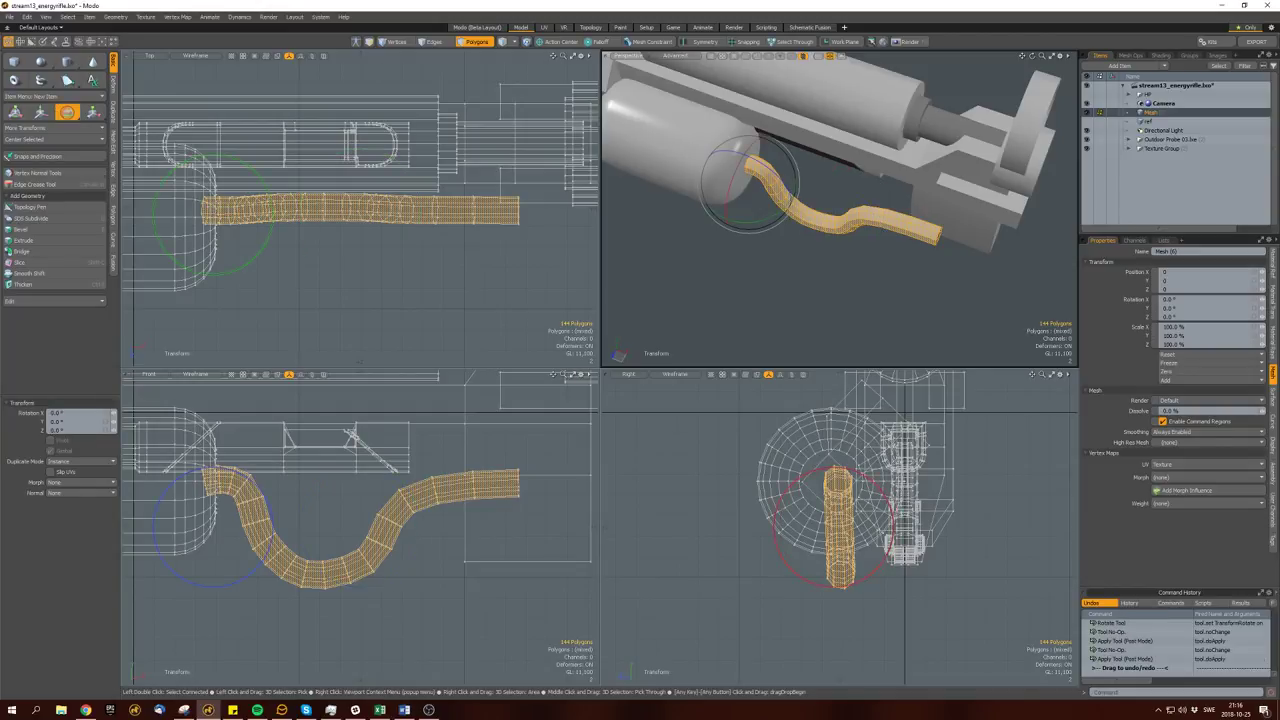
drag(267, 186, 269, 176)
alt+drag(820, 200, 903, 235)
key(space)
click(850, 300)
key(ctrl+s)
key(3)
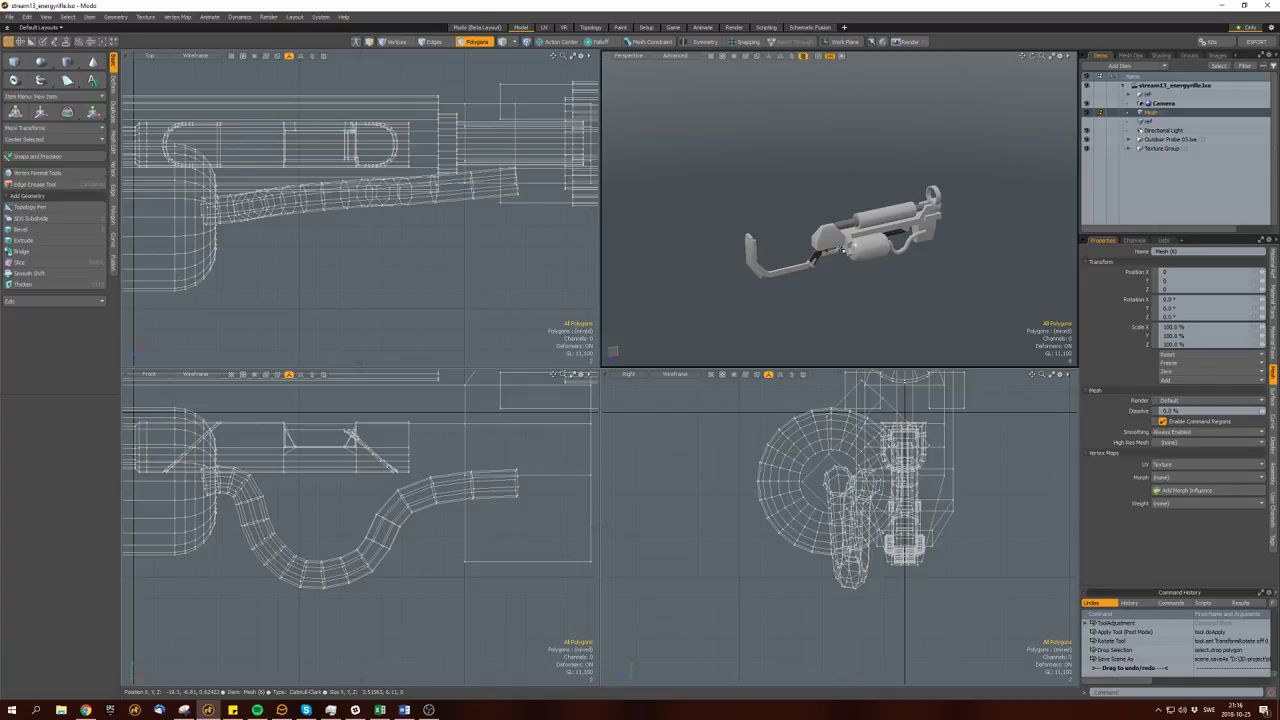
Bevel the end edges of the top cylinder with a rounded edge bevel.
double_click(838, 238)
alt+drag(838, 238, 773, 215)
key(3)
scroll(812, 234, up, 5)
key(2)
double_click(880, 222)
key(b)
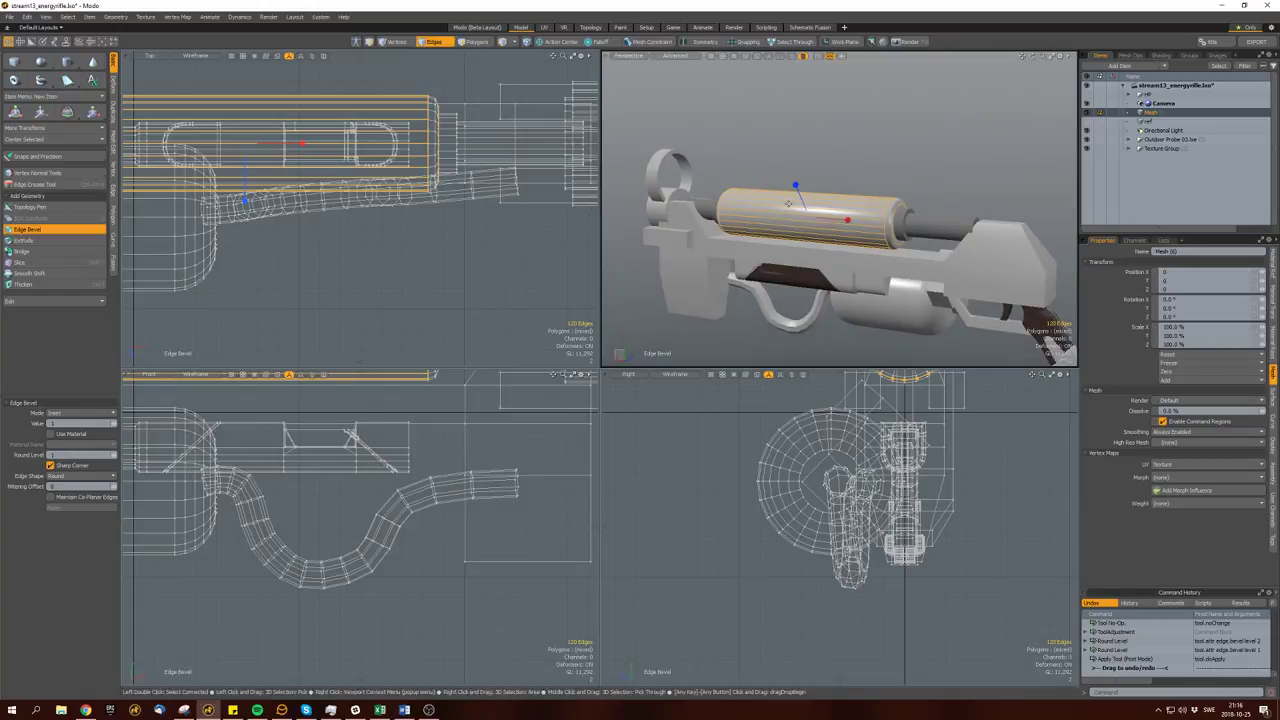
key(space)
alt+drag(780, 210, 740, 285)
alt+drag(669, 231, 856, 227)
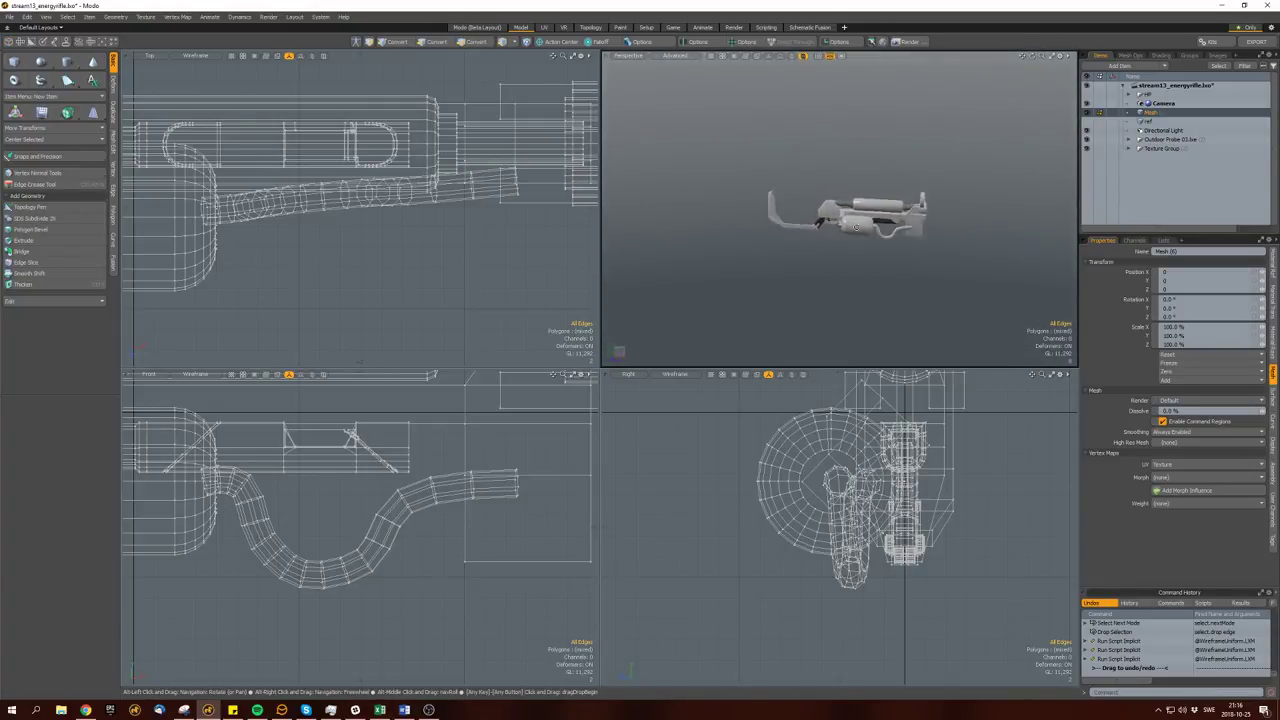
Add a small box at the front end of the lower cylinder, then scale and position it as a second bracket.
scroll(856, 227, up, 5)
key(space)
double_click(850, 200)
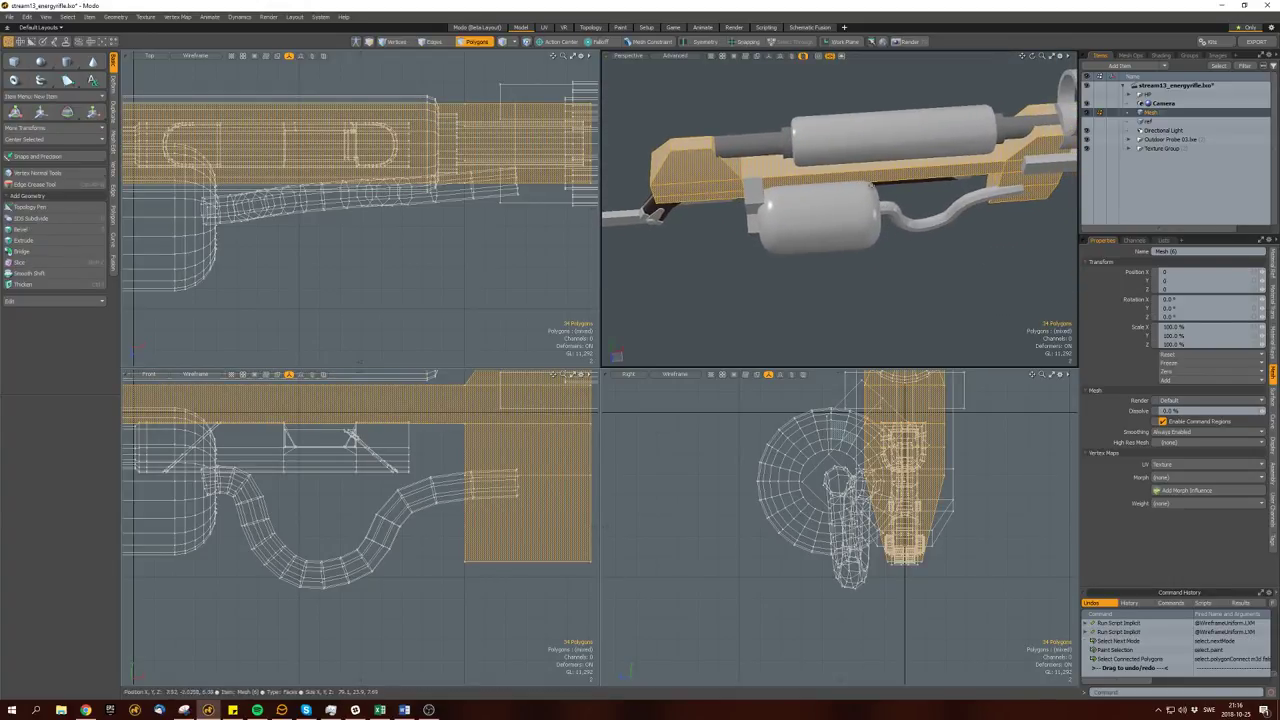
alt+drag(850, 200, 800, 228)
double_click(887, 226)
key(r)
key(space)
key(w)
key(e)
key(space)
key(space)
Cut an edge loop across the front bracket box at 50% and adjust the bracket's position.
key(space)
key(space)
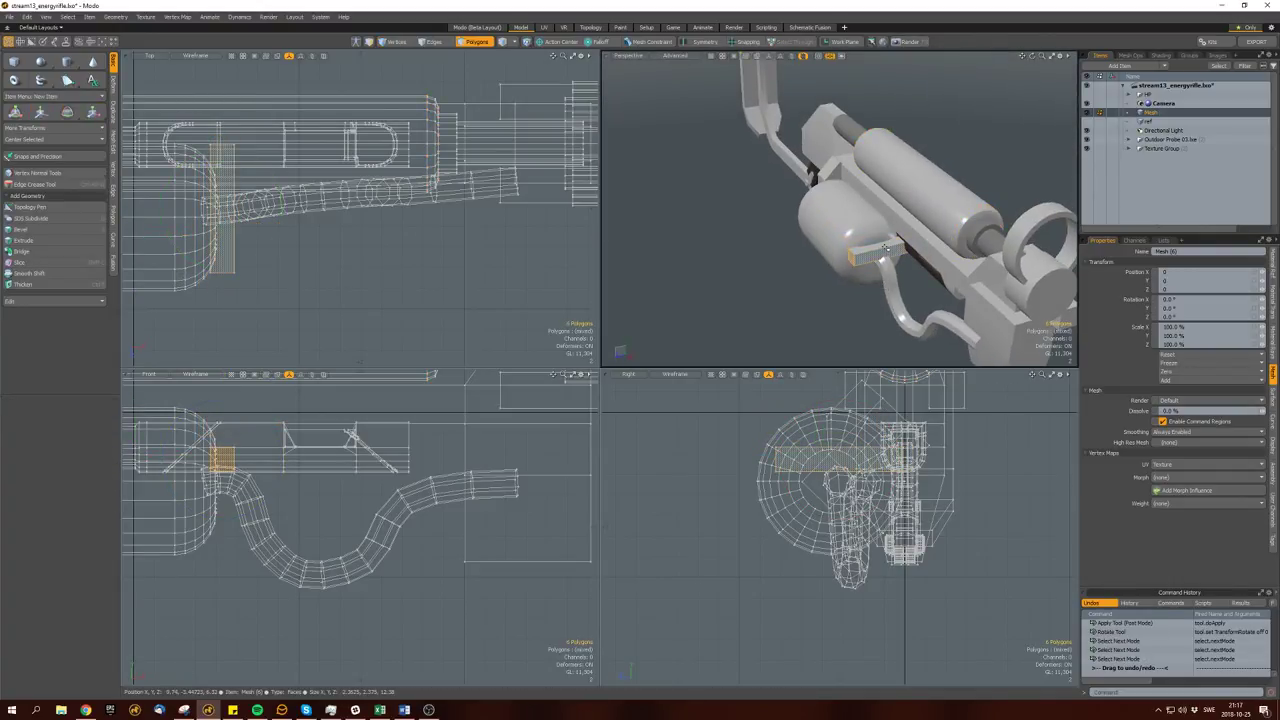
key(alt+c)
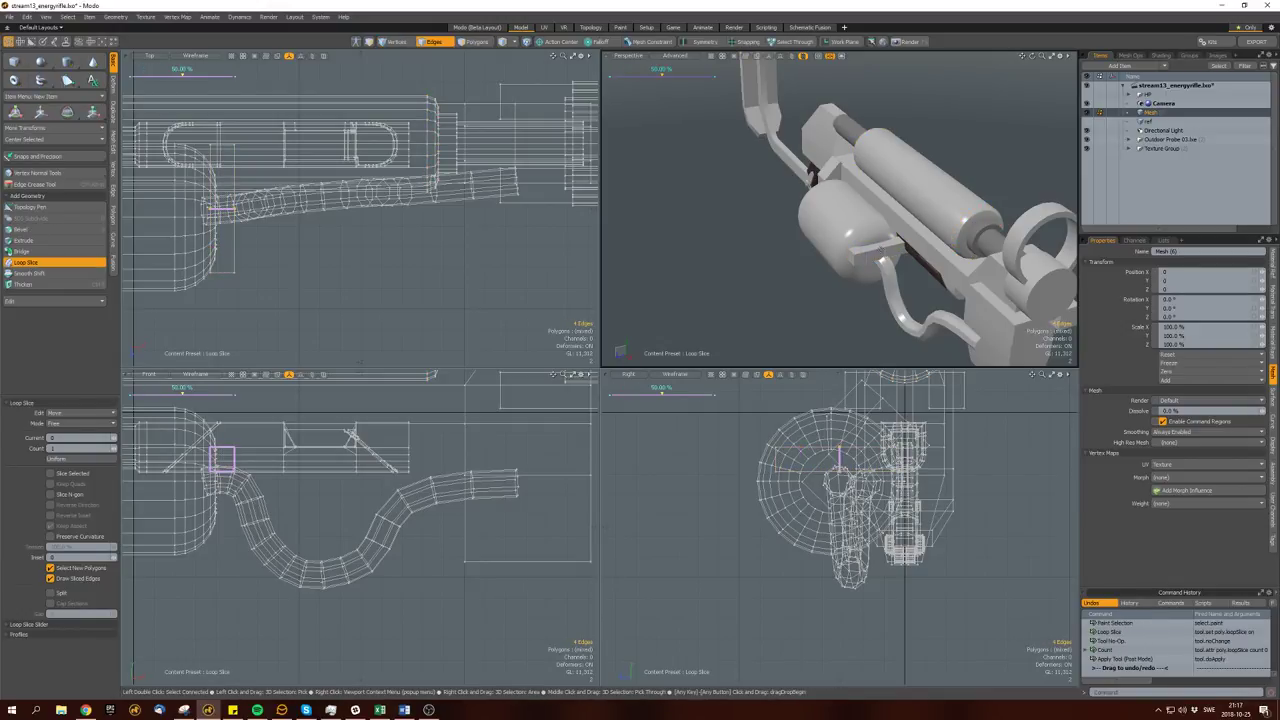
key(space)
key(space)
double_click(893, 242)
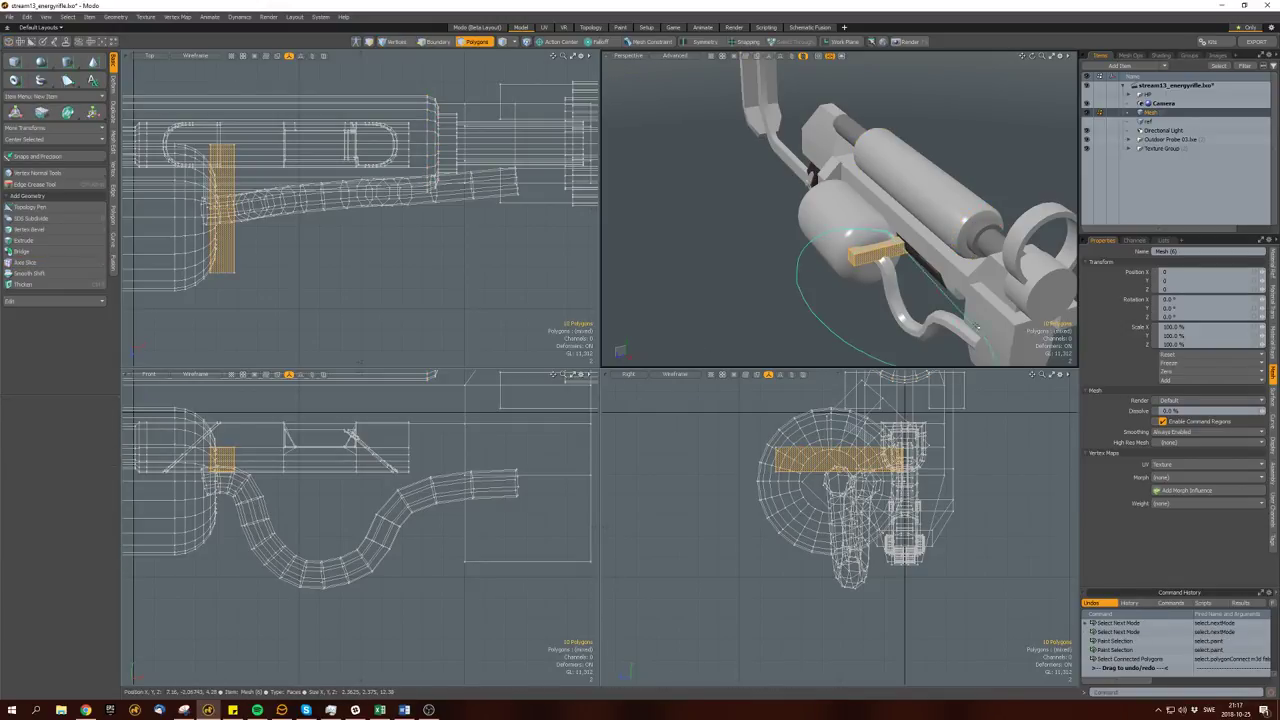
ctrl+right_drag(985, 337, 980, 335)
click(895, 232)
key(w)
key(space)
click(897, 230)
alt+drag(897, 230, 898, 226)
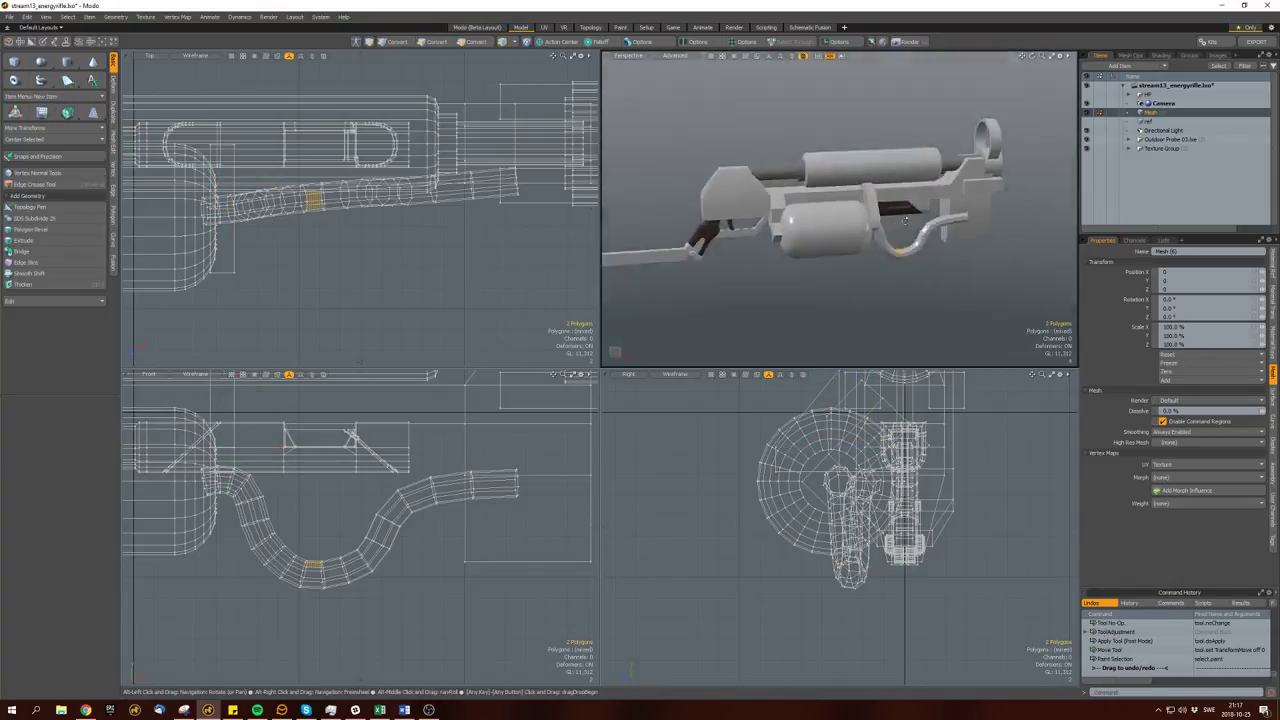
Cut an edge loop around the lower cylinder near its rear end and bevel it into a narrow band.
double_click(830, 230)
key(space)
key(space)
scroll(830, 230, up, 5)
mouse_move(780, 214)
mouse_down()
mouse_move(779, 262)
mouse_move(800, 250)
mouse_up()
drag(762, 262, 790, 262)
key(ctrl+w)
key(alt+c)
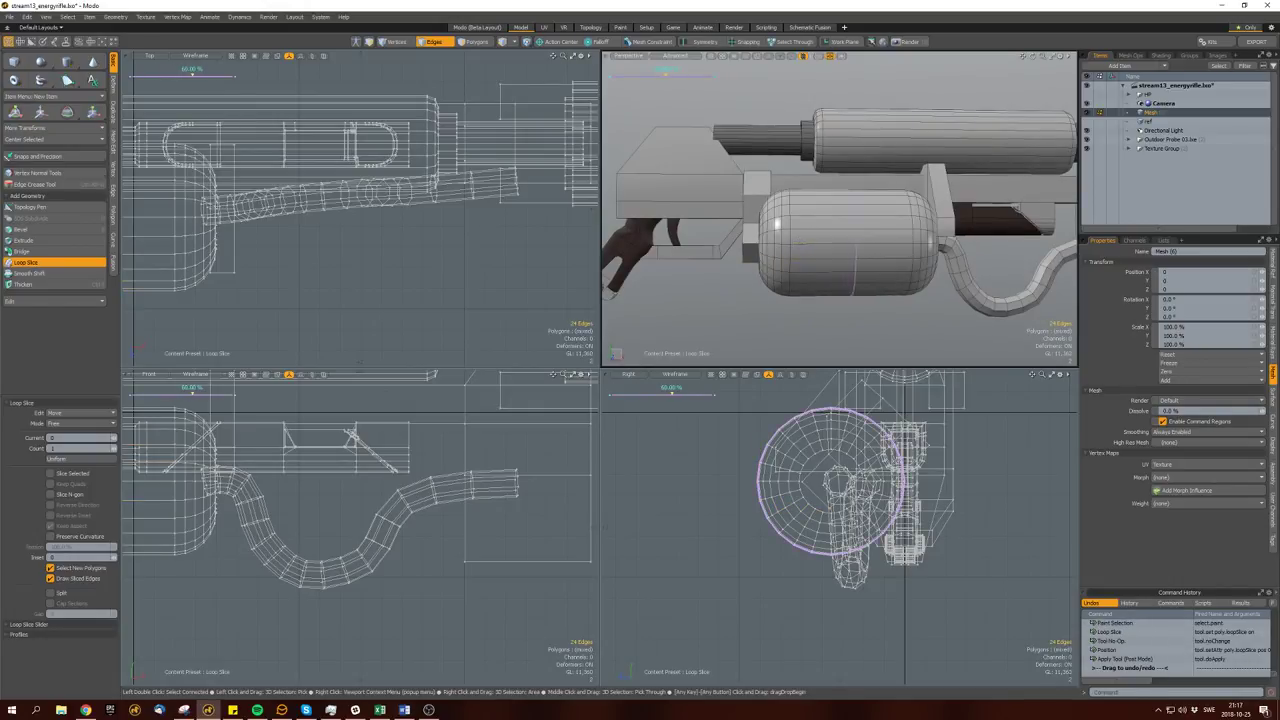
key(space)
key(space)
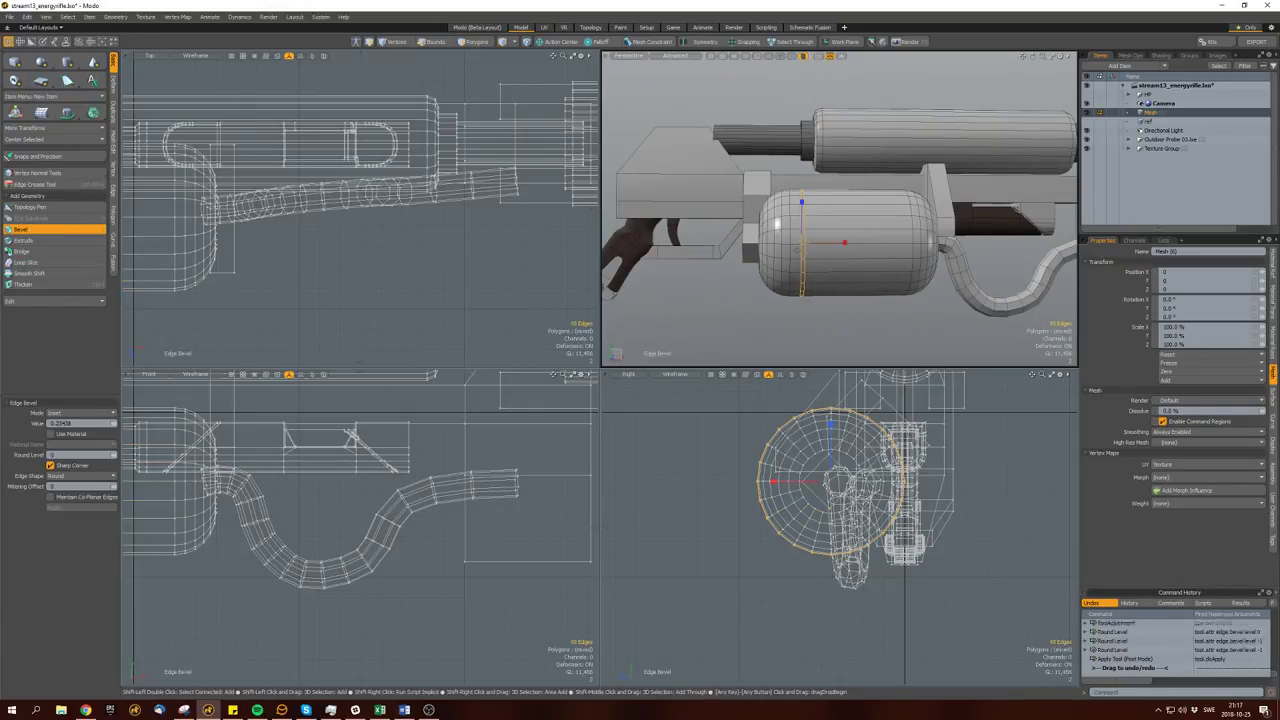
Select the narrow polygon band around the lower cylinder and bevel it inward to form a groove.
scroll(806, 255, up, 5)
drag(806, 220, 811, 266)
scroll(806, 255, down, 5)
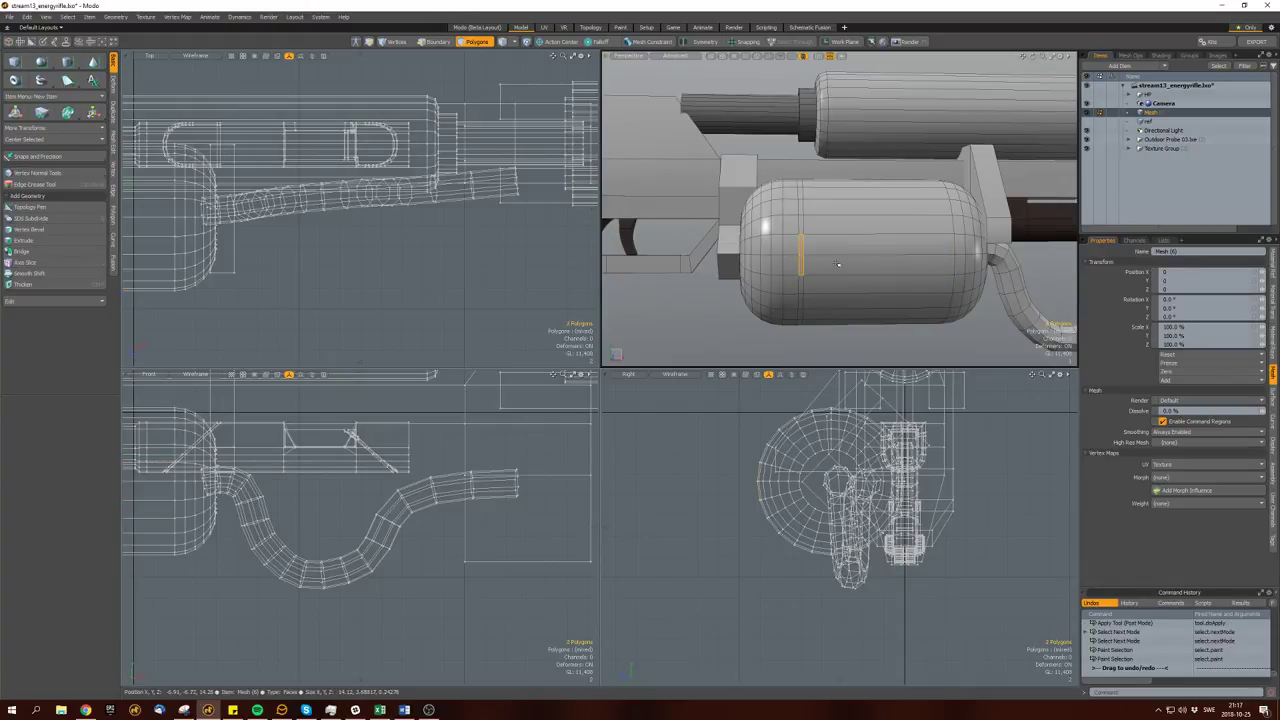
scroll(797, 251, up, 5)
key(b)
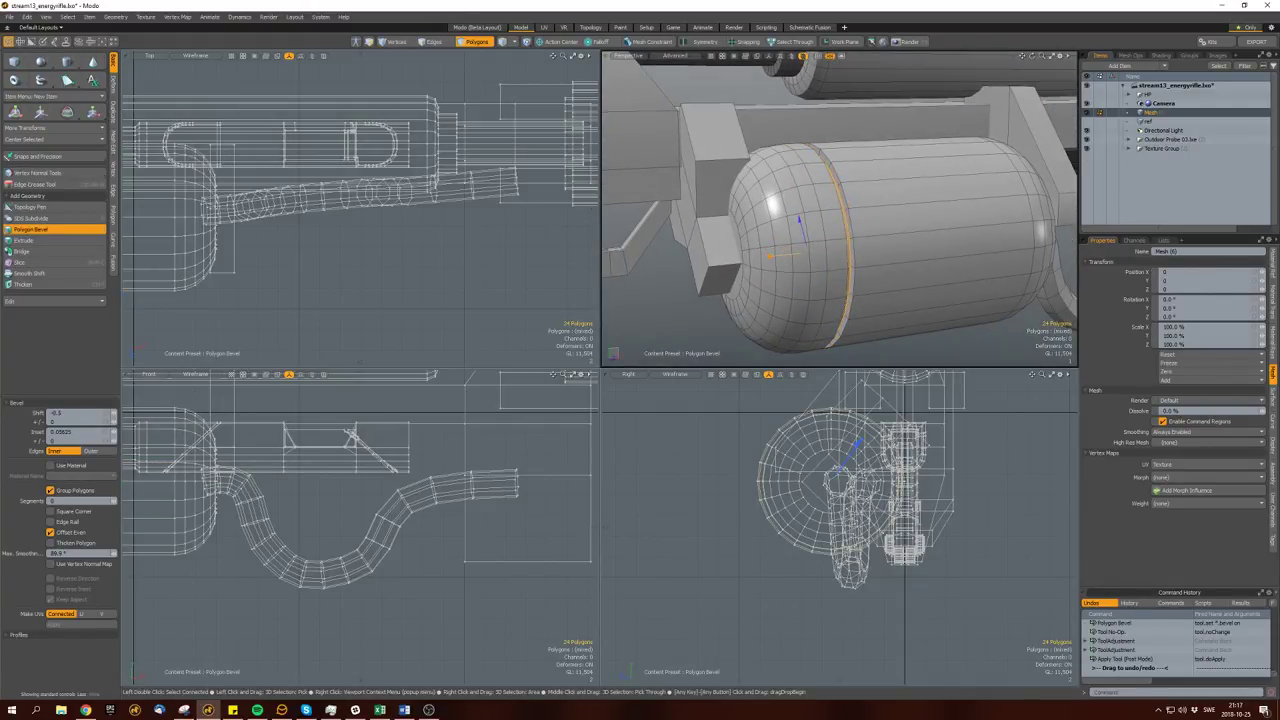
key(space)
click(793, 257)
scroll(795, 290, down, 5)
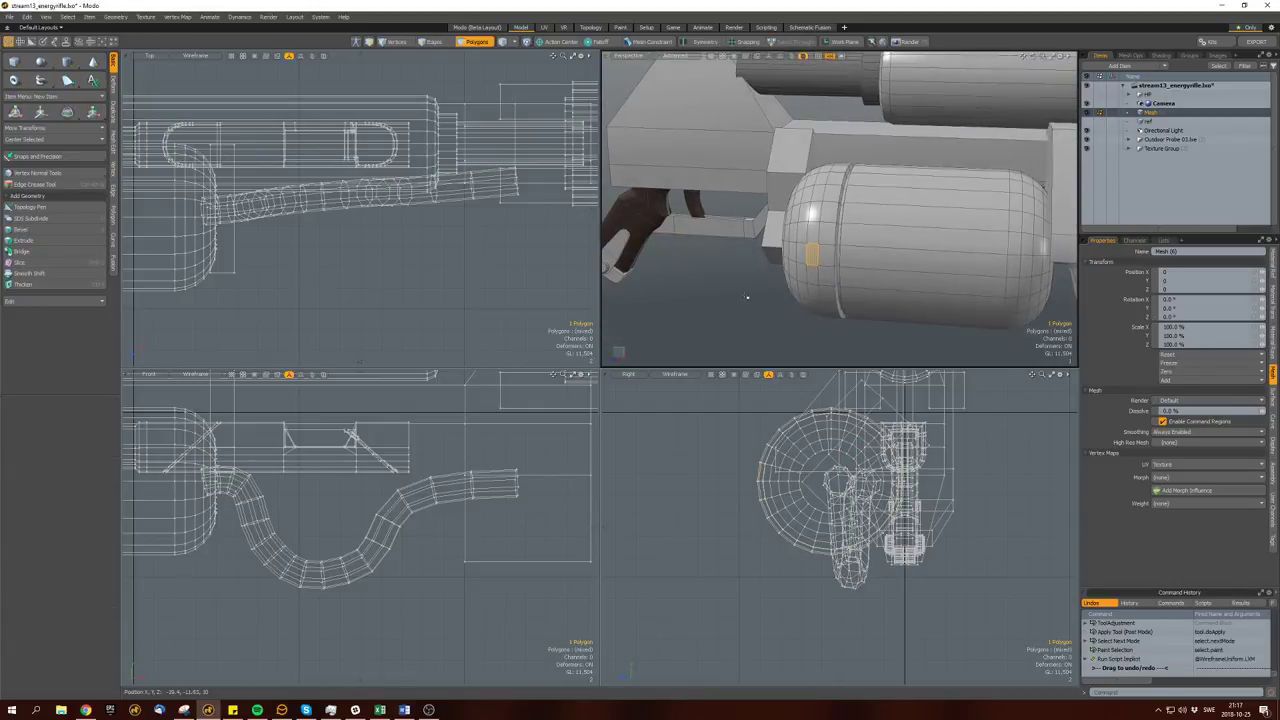
Drop the selection, save the scene and show the whole rifle in a maximized perspective view.
click(797, 330)
alt+drag(797, 330, 740, 208)
key(ctrl+s)
key(3)
key(ctrl+space)
key(shift+a)
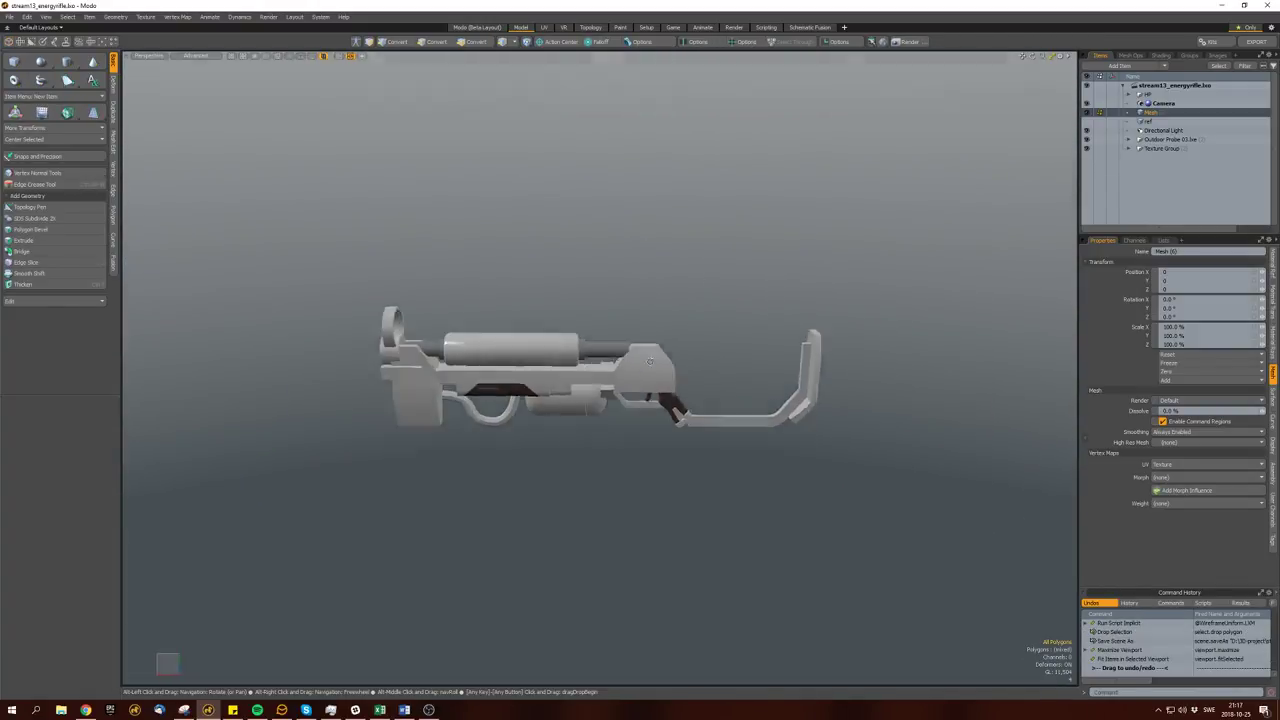
Block in a small box under the body, between the foregrip and the lower cylinder's bracket, and scale it up.
alt+drag(660, 359, 576, 358)
double_click(626, 394)
mouse_move(626, 394)
alt+mouse_down()
mouse_move(622, 410)
mouse_move(610, 398)
alt+mouse_up()
scroll(610, 398, up, 3)
double_click(607, 396)
scroll(607, 396, down, 3)
click(13, 61)
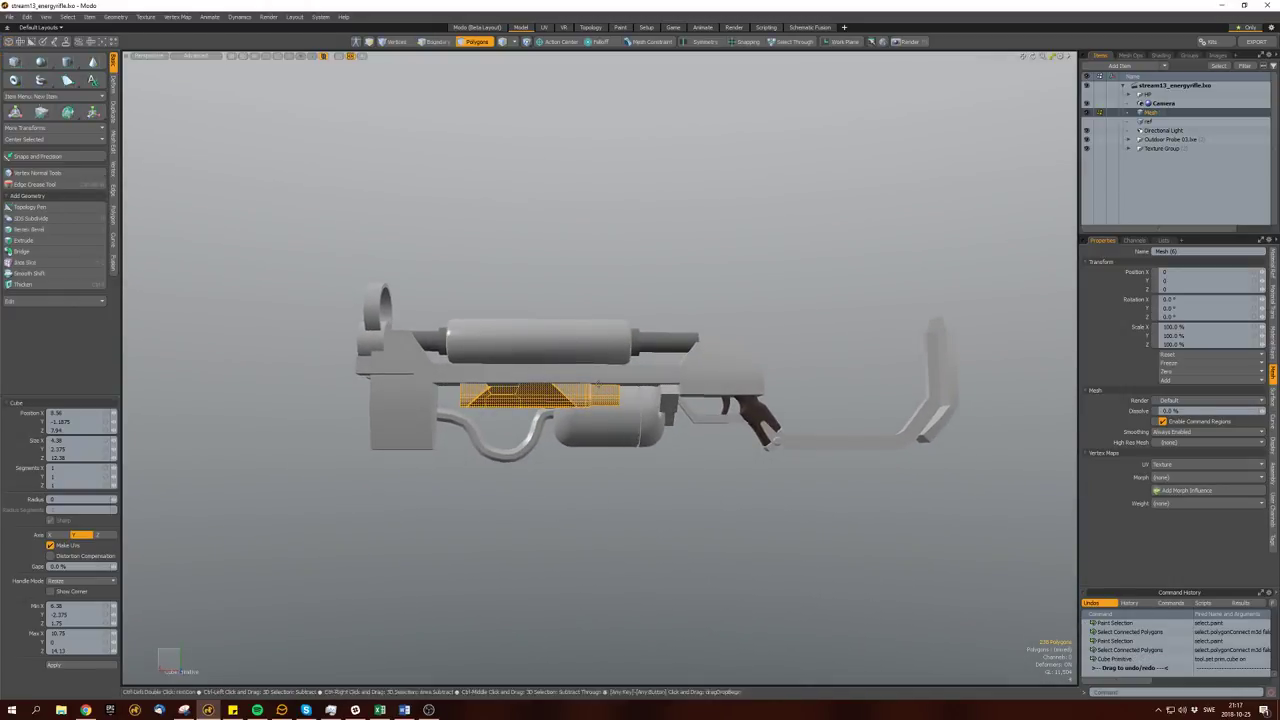
drag(360, 340, 597, 421)
key(ctrl+z)
key(r)
click(625, 400)
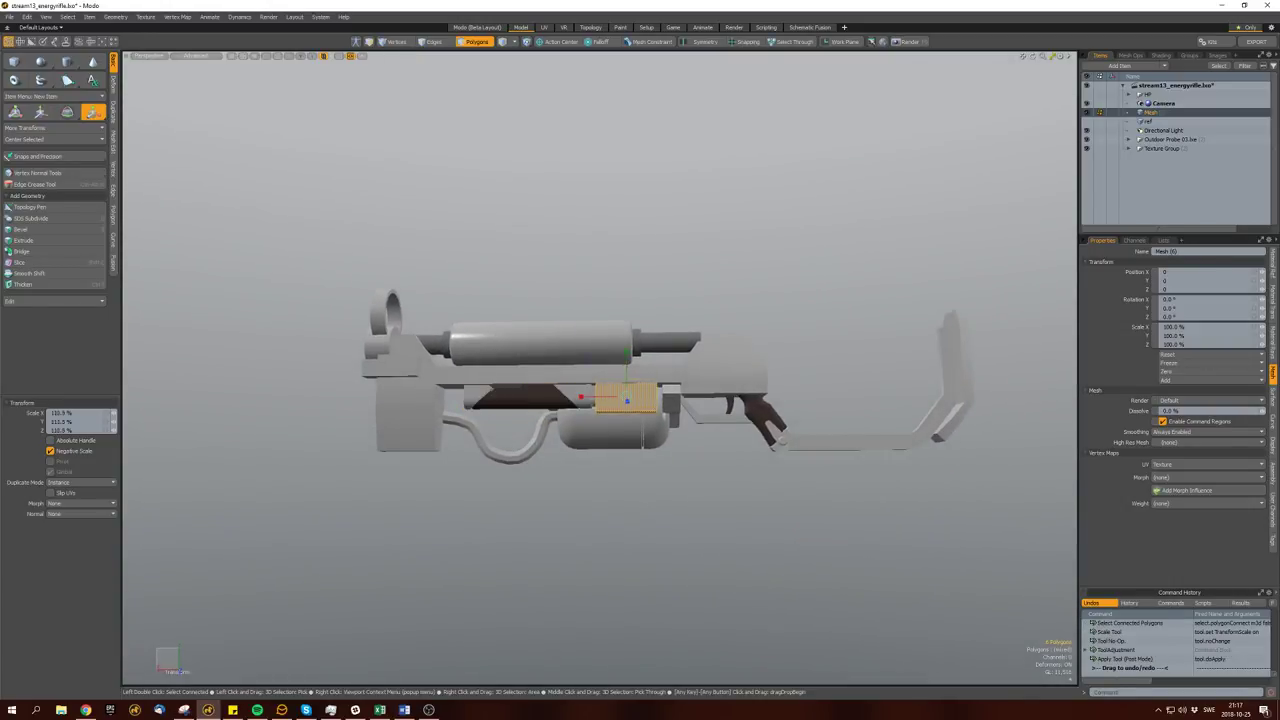
Select the whole curved connecting tube under the foregrip and remove it.
key(w)
key(space)
double_click(525, 430)
scroll(600, 410, down, 8)
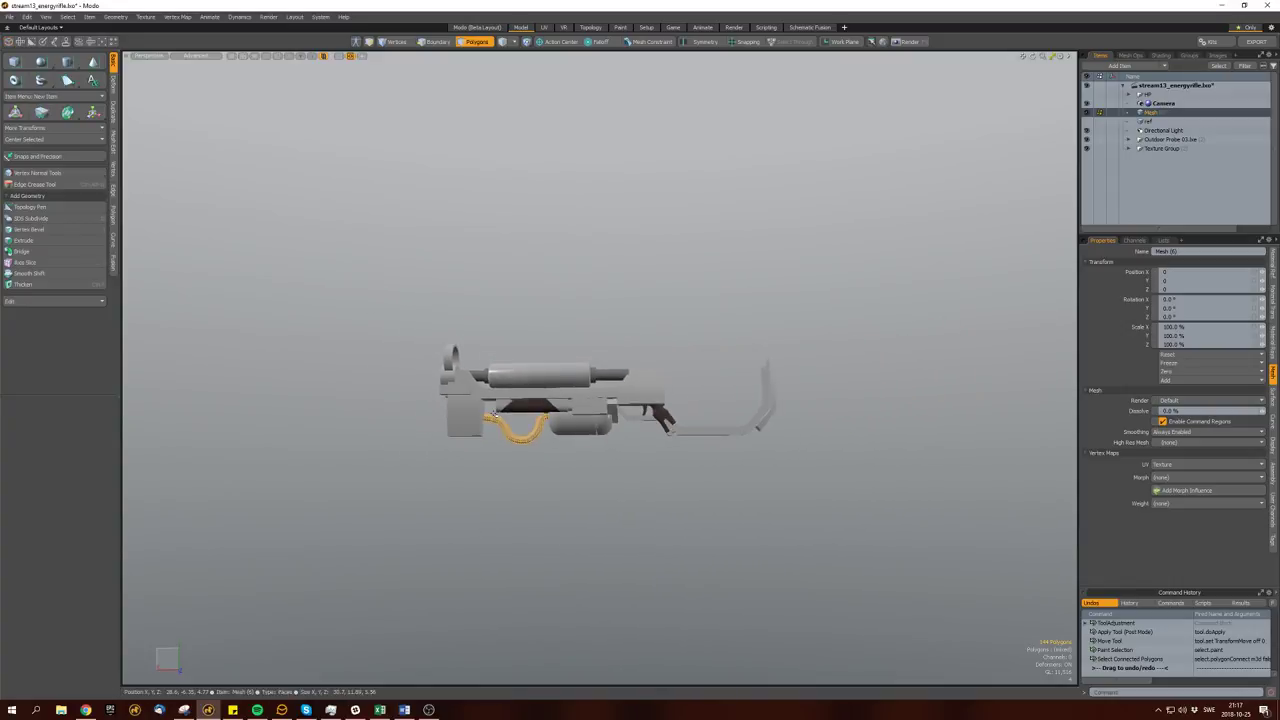
key(ctrl+x)
mouse_move(435, 430)
alt+mouse_down()
mouse_move(403, 400)
mouse_move(677, 455)
mouse_move(700, 418)
mouse_move(480, 435)
alt+mouse_up()
key(ctrl+z)
Move the front block's lower rear points to angle its back edge, drop the selection and save the scene.
key(a)
key(h)
click(700, 426)
key(space)
key(space)
right_drag(440, 430, 500, 445)
key(w)
alt+drag(480, 435, 515, 412)
key(space)
key(space)
key(ctrl+s)
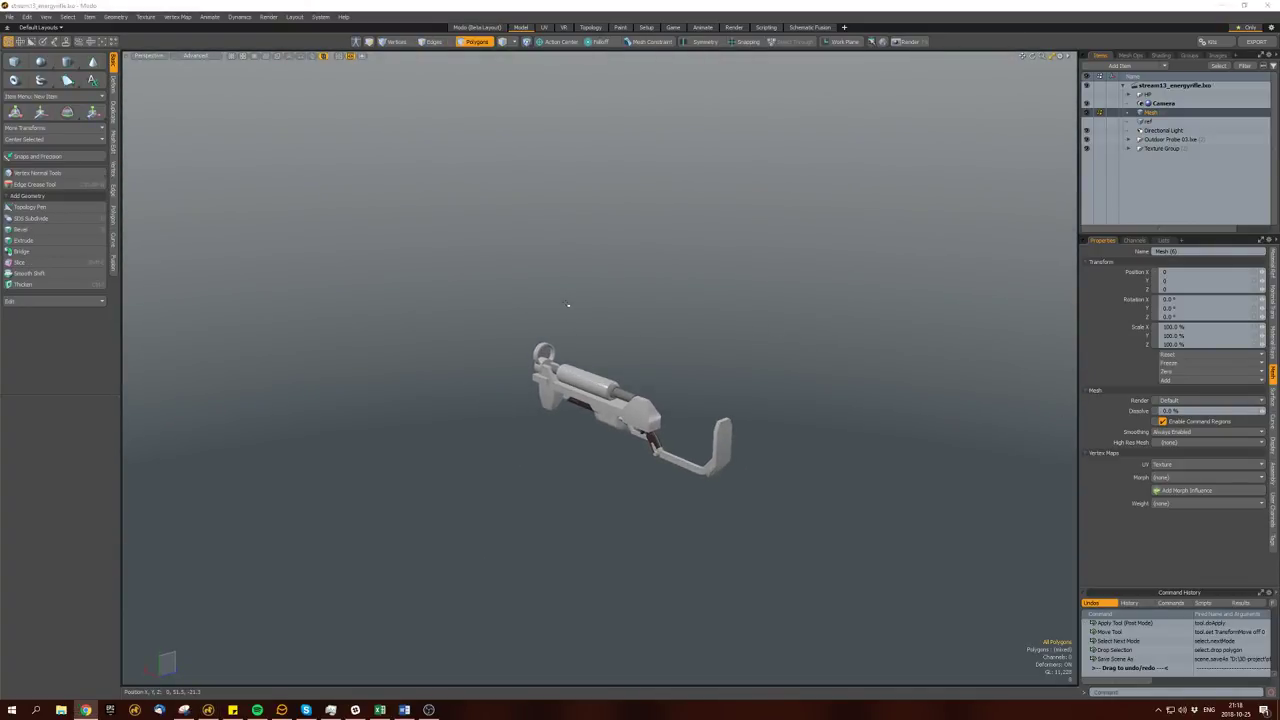
Select the main body and cut additional edge loops into it with Loop Slice.
alt+drag(491, 344, 540, 400)
scroll(540, 400, up, 3)
double_click(590, 388)
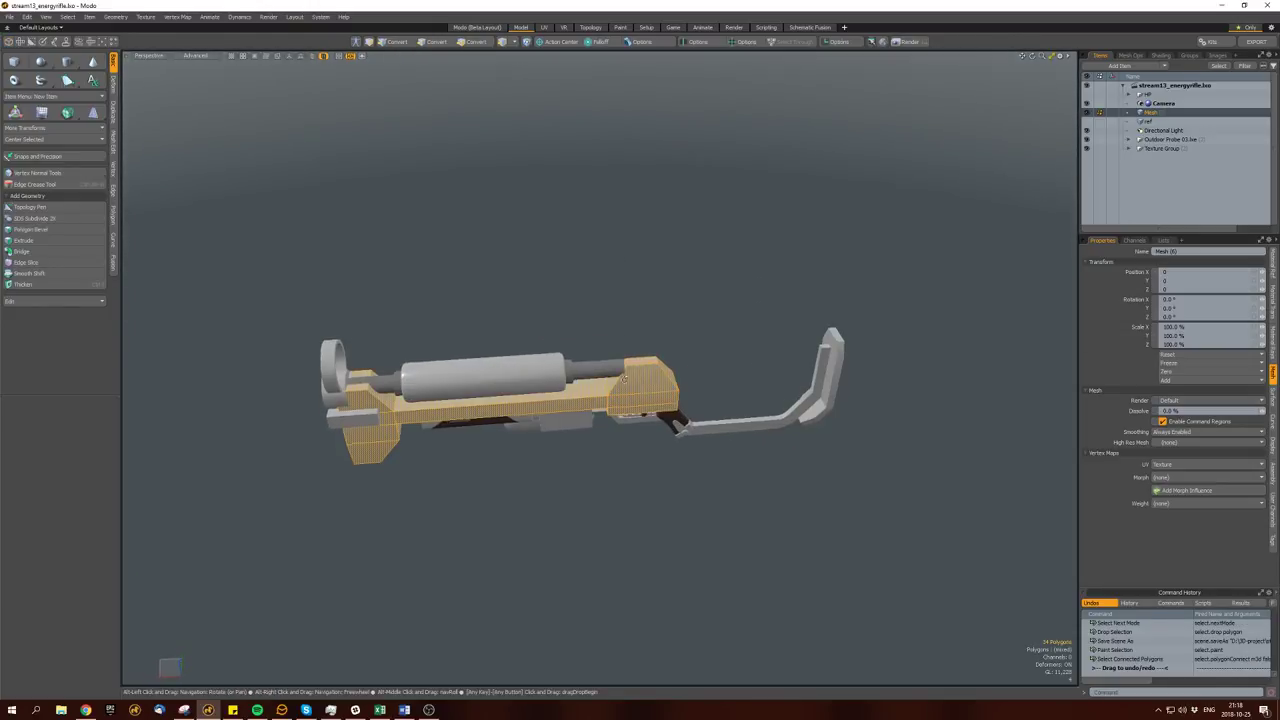
click(593, 370)
key(space)
key(alt+c)
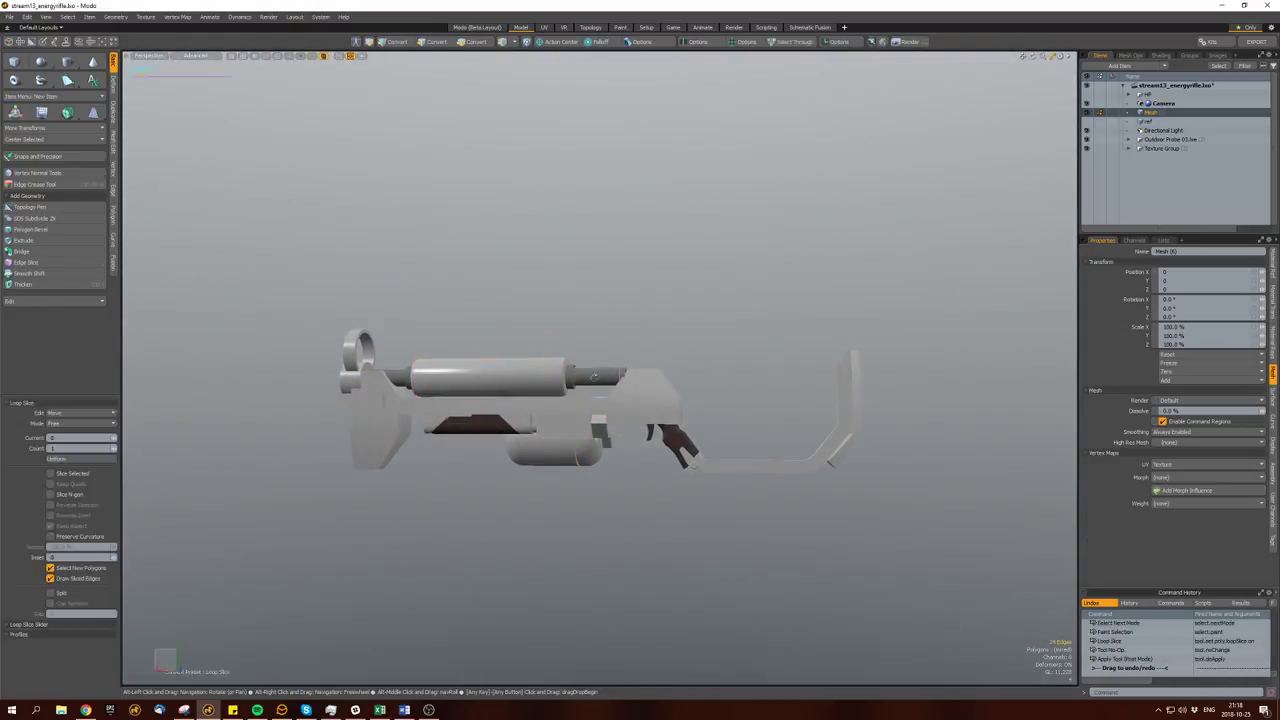
key(space)
alt+drag(594, 392, 627, 365)
click(627, 365)
Duplicate the front sight ring, move the copy to the rear of the body and scale it to 61.5% in Y and Z.
key(space)
double_click(347, 350)
key(ctrl+c)
key(ctrl+v)
key(w)
drag(347, 350, 372, 350)
alt+drag(557, 366, 549, 311)
key(r)
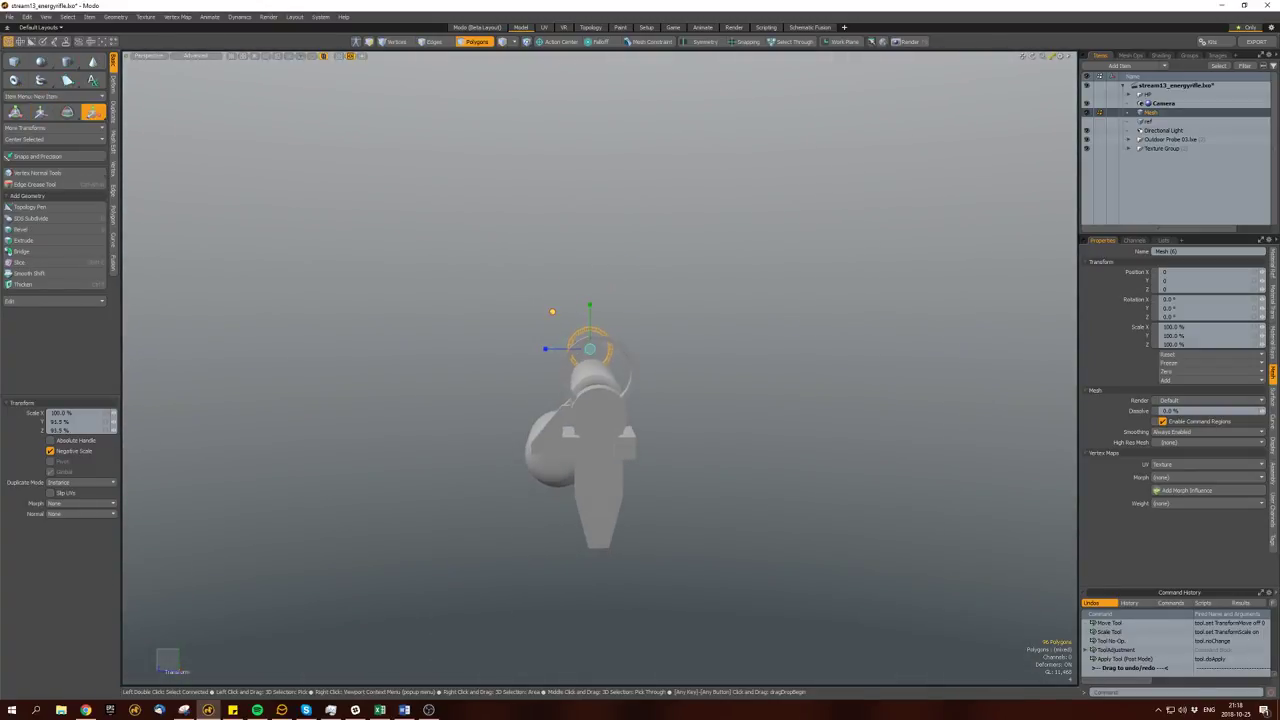
key(space)
Centre the small base box on Z, then scale and move it into place beneath the rear sight ring.
scroll(599, 346, down, 3)
alt+drag(599, 346, 535, 392)
scroll(585, 380, up, 5)
key(space)
key(space)
double_click(594, 390)
key(w)
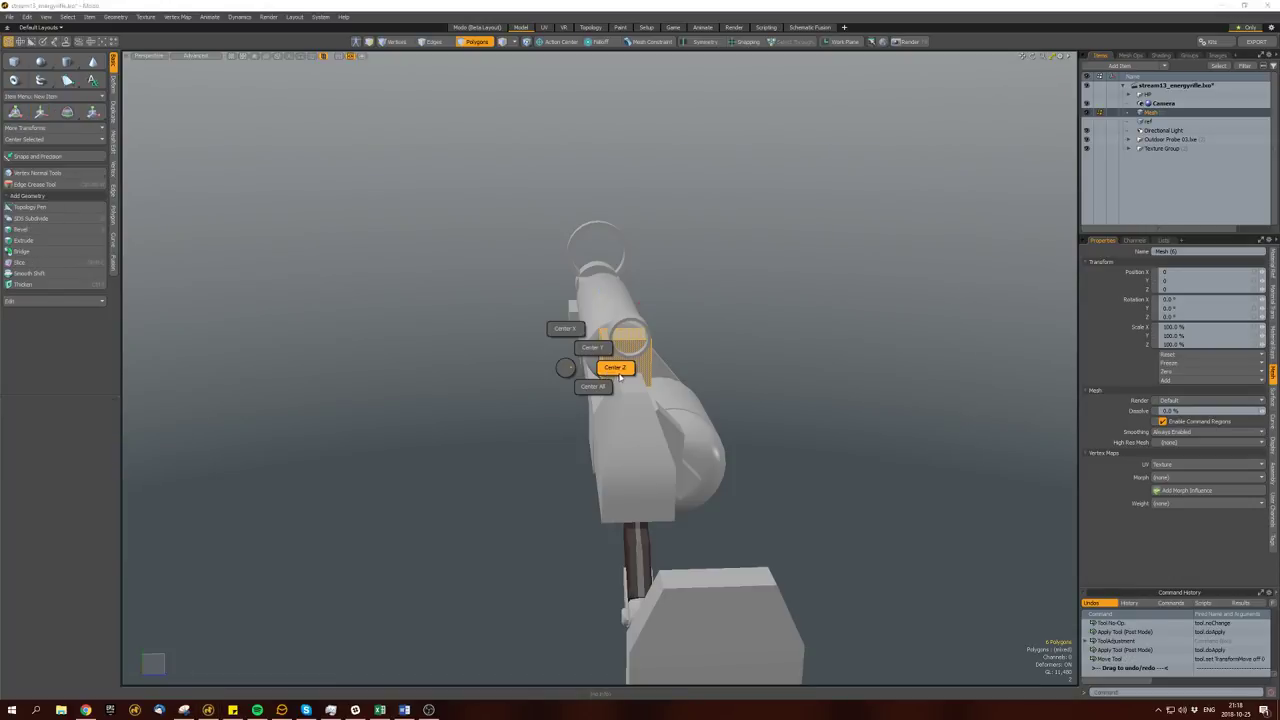
key(r)
mouse_move(603, 358)
alt+mouse_down()
mouse_move(631, 357)
mouse_move(579, 364)
mouse_move(626, 369)
alt+mouse_up()
key(w)
key(space)
Loop slice the rear sight's base box and reshape it into a stepped base extending rearward.
key(space)
key(space)
key(space)
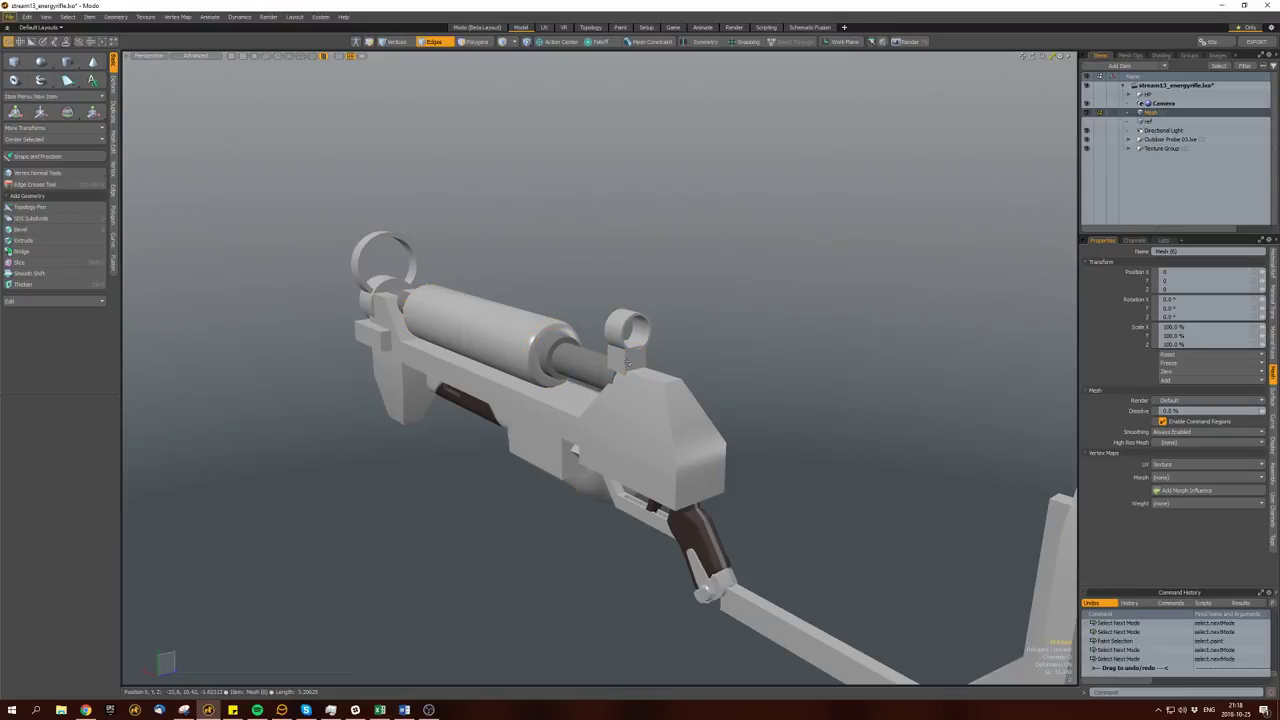
key(alt+c)
key(space)
mouse_move(626, 366)
alt+mouse_down()
mouse_move(615, 356)
mouse_move(640, 360)
alt+mouse_up()
key(w)
key(space)
Cut another edge loop across the rear sight base and lower its top rear edge by 0.0625 in Y.
key(2)
key(alt+c)
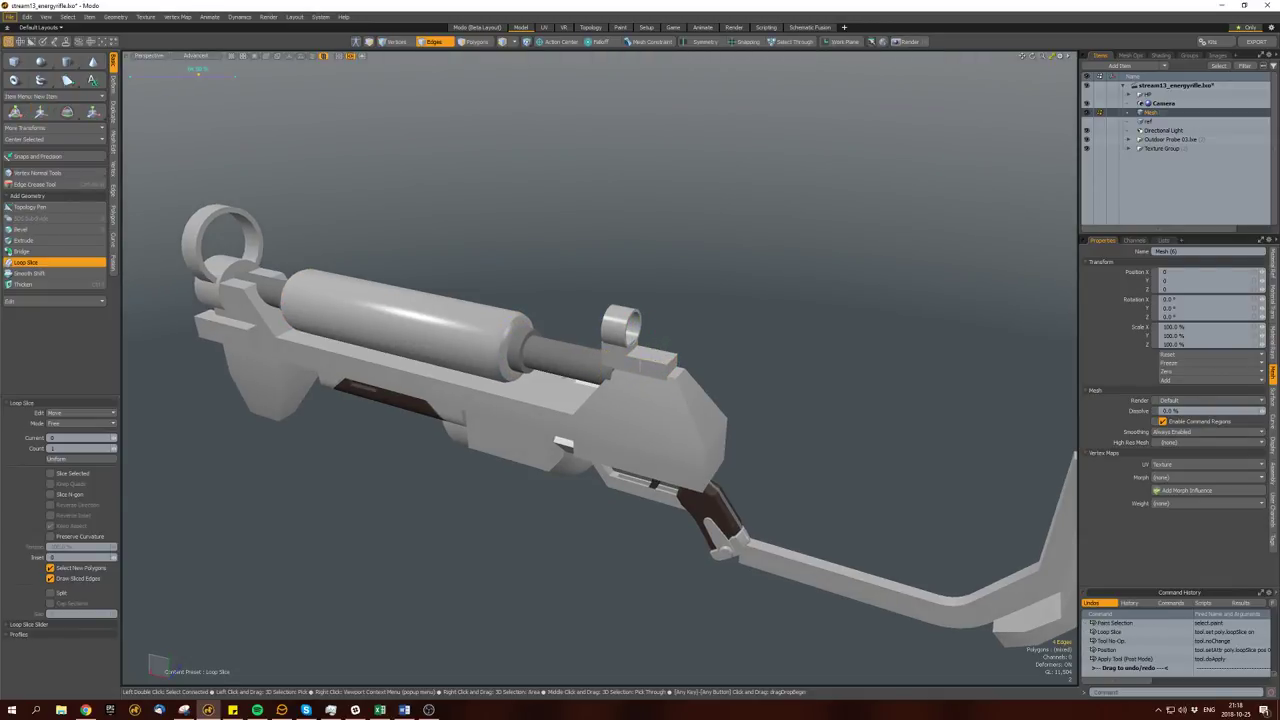
key(space)
key(w)
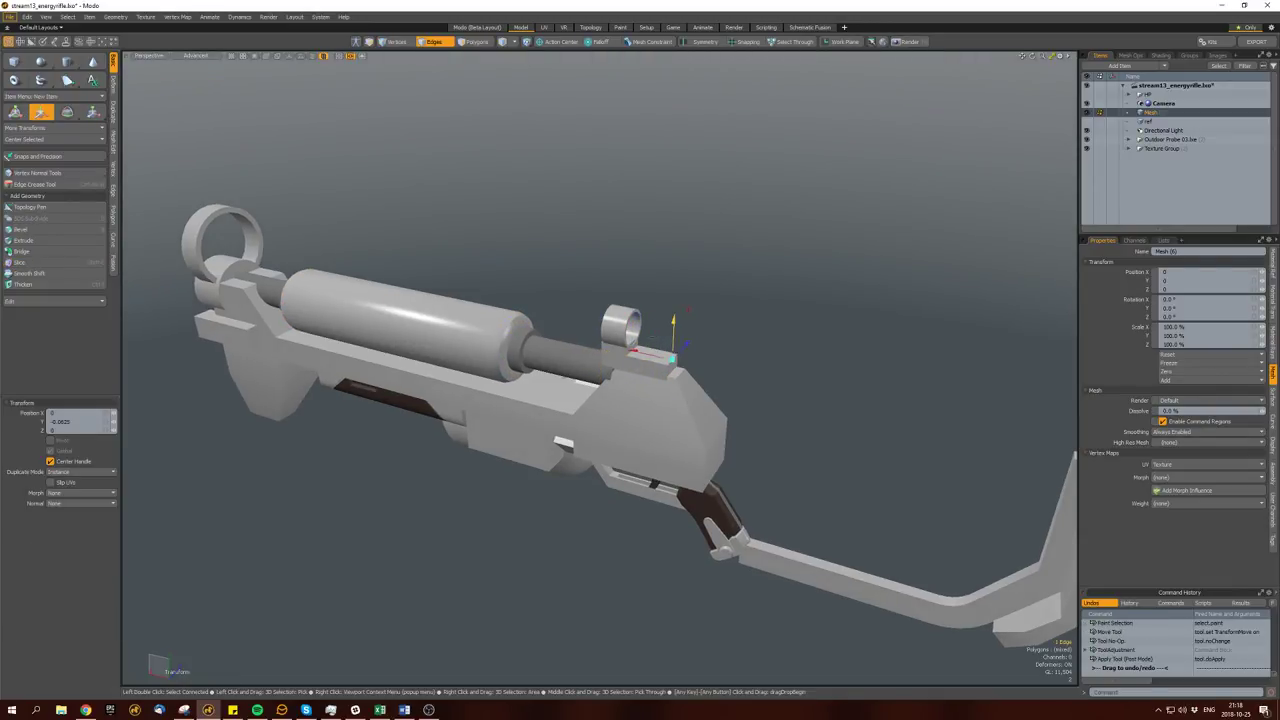
key(space)
Form angled side plates around the tube just ahead of the rear sight by scaling, rotating and moving them.
alt+drag(673, 345, 614, 390)
scroll(648, 390, up, 5)
key(space)
key(space)
key(shift+v)
key(r)
scroll(630, 373, down, 3)
alt+drag(630, 373, 645, 347)
key(space)
key(e)
key(w)
Bevel and scale the side plates' outer polygons with Z symmetry, drop the selection and save the scene.
key(3)
key(b)
key(r)
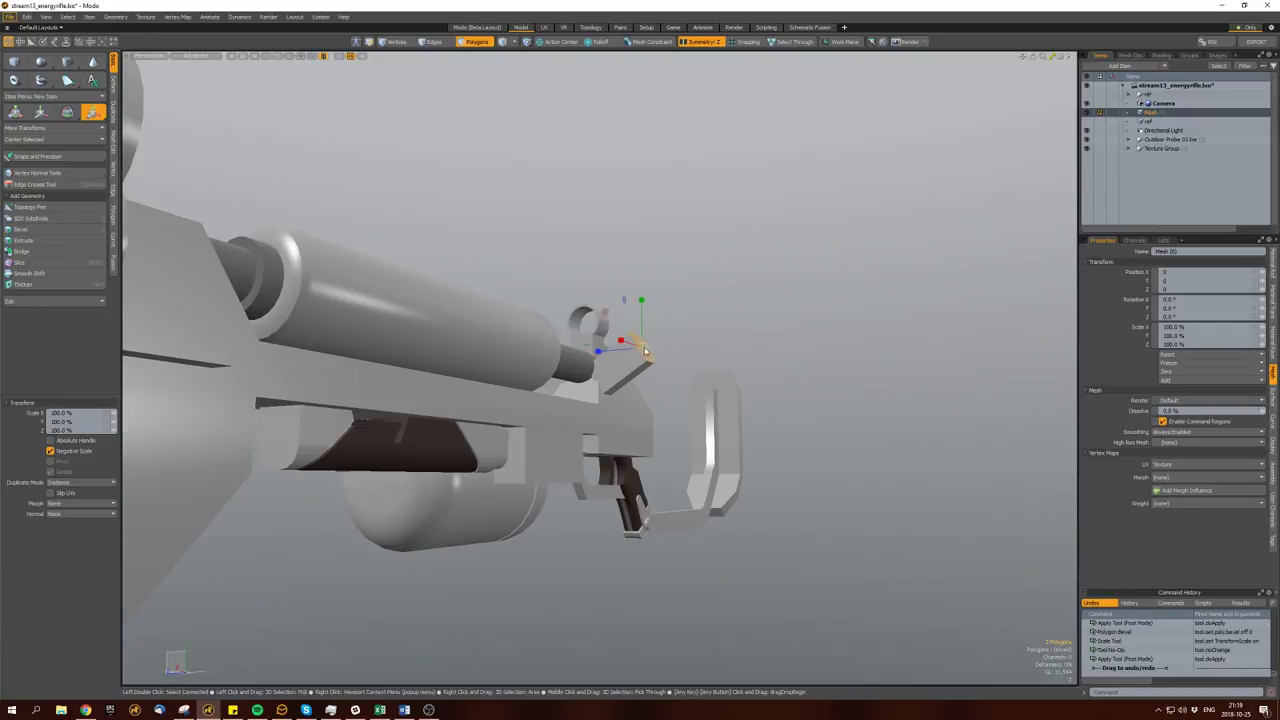
key(ctrl+shift+a)
key(space)
alt+drag(645, 350, 623, 449)
click(468, 495)
key(ctrl+s)
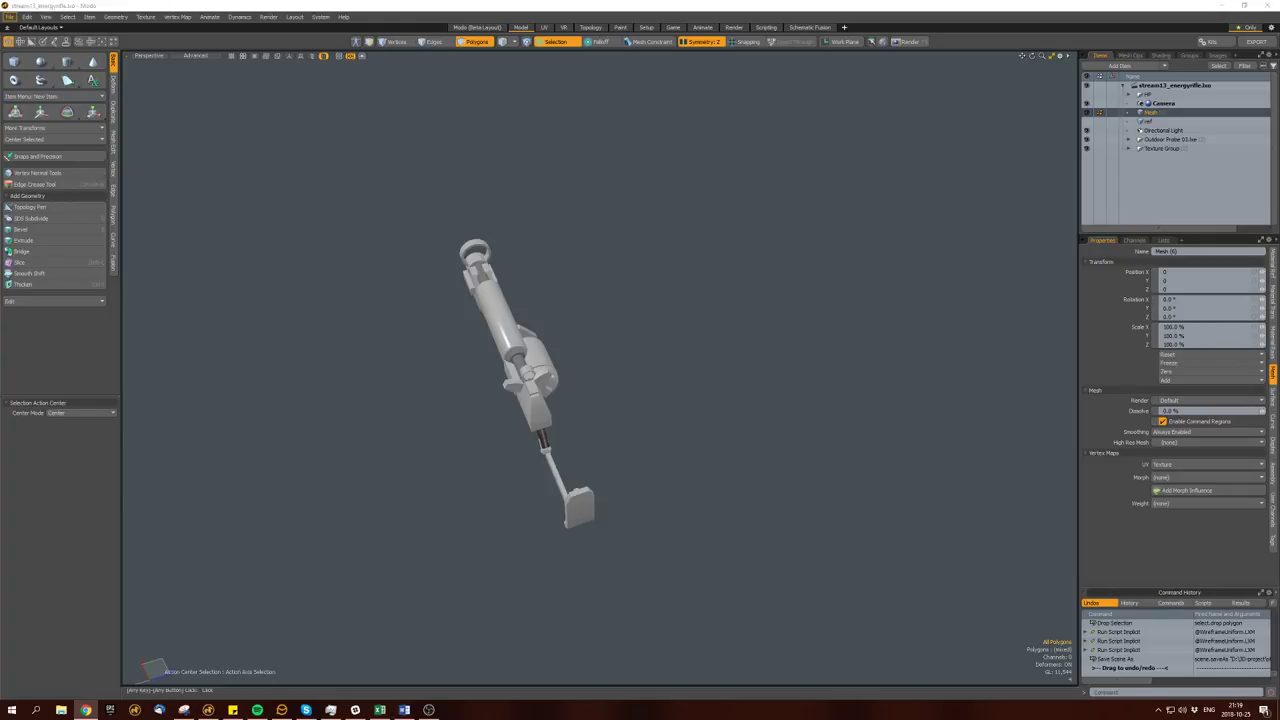
Select both angled side plates, move them 0.75 along X and drop the selection.
mouse_move(681, 303)
alt+mouse_down()
mouse_move(749, 283)
mouse_move(689, 294)
mouse_move(686, 337)
mouse_move(600, 366)
mouse_move(623, 314)
mouse_move(778, 305)
mouse_move(616, 388)
mouse_move(657, 383)
alt+mouse_up()
double_click(665, 368)
mouse_move(578, 302)
alt+mouse_down()
mouse_move(535, 320)
mouse_move(575, 321)
alt+mouse_up()
key(y)
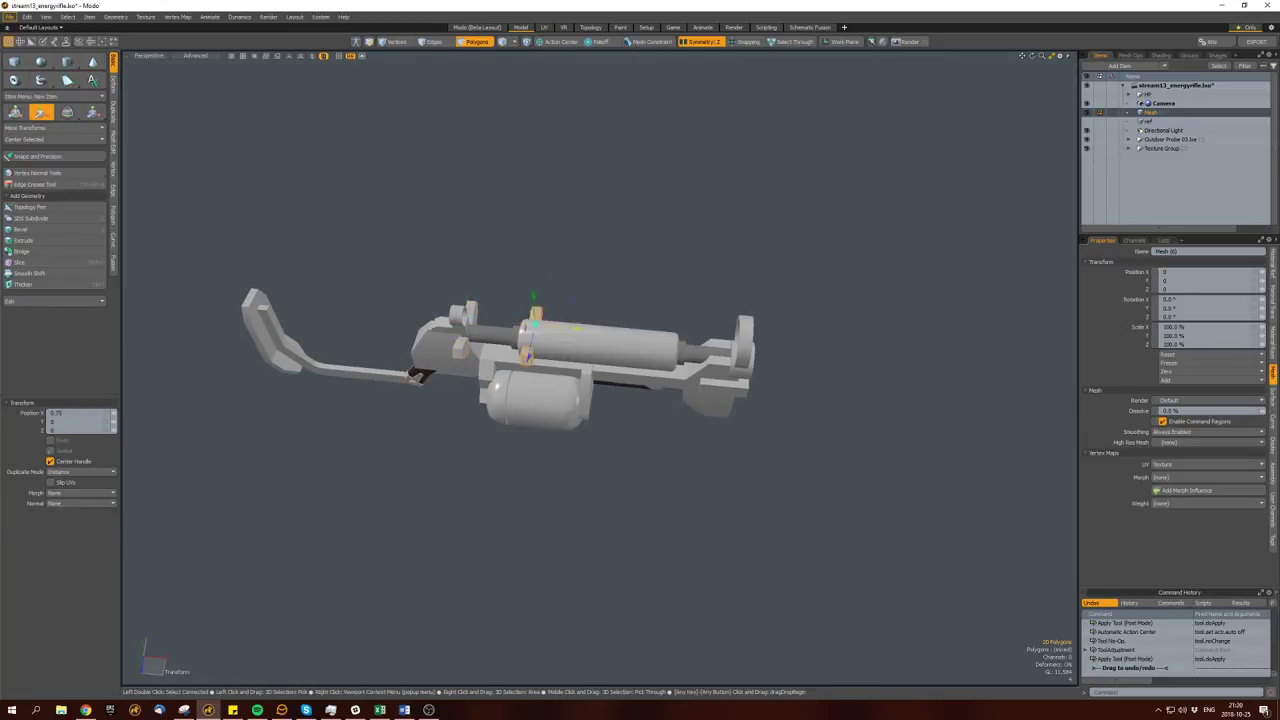
key(space)
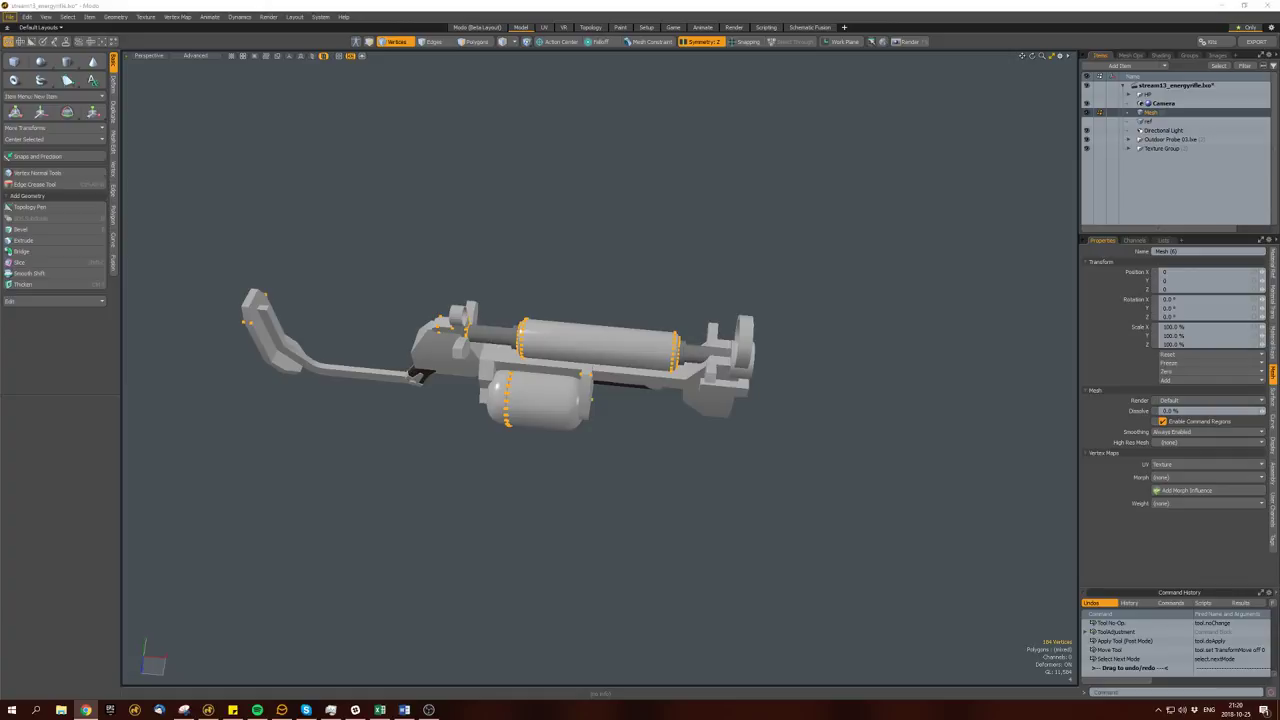
click(418, 408)
mouse_move(418, 408)
alt+mouse_down()
mouse_move(717, 347)
mouse_move(569, 397)
mouse_move(543, 377)
mouse_move(520, 440)
mouse_move(620, 430)
mouse_move(722, 322)
mouse_move(654, 347)
mouse_move(640, 385)
alt+mouse_up()
key(space)
key(space)
Narrow the shoulder pad at the end of the stock symmetrically across its width and drop the selection.
scroll(506, 472, up, 5)
click(727, 316)
key(bracketright)
key(shift+a)
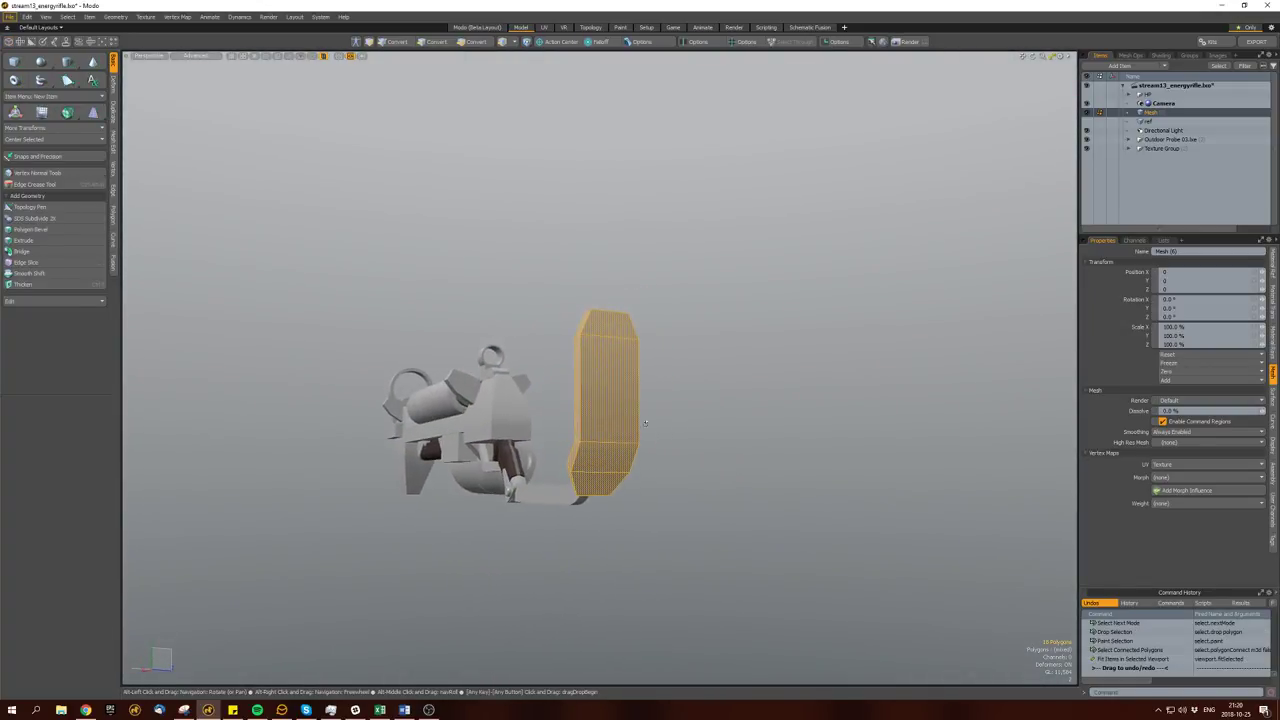
alt+drag(596, 328, 654, 391)
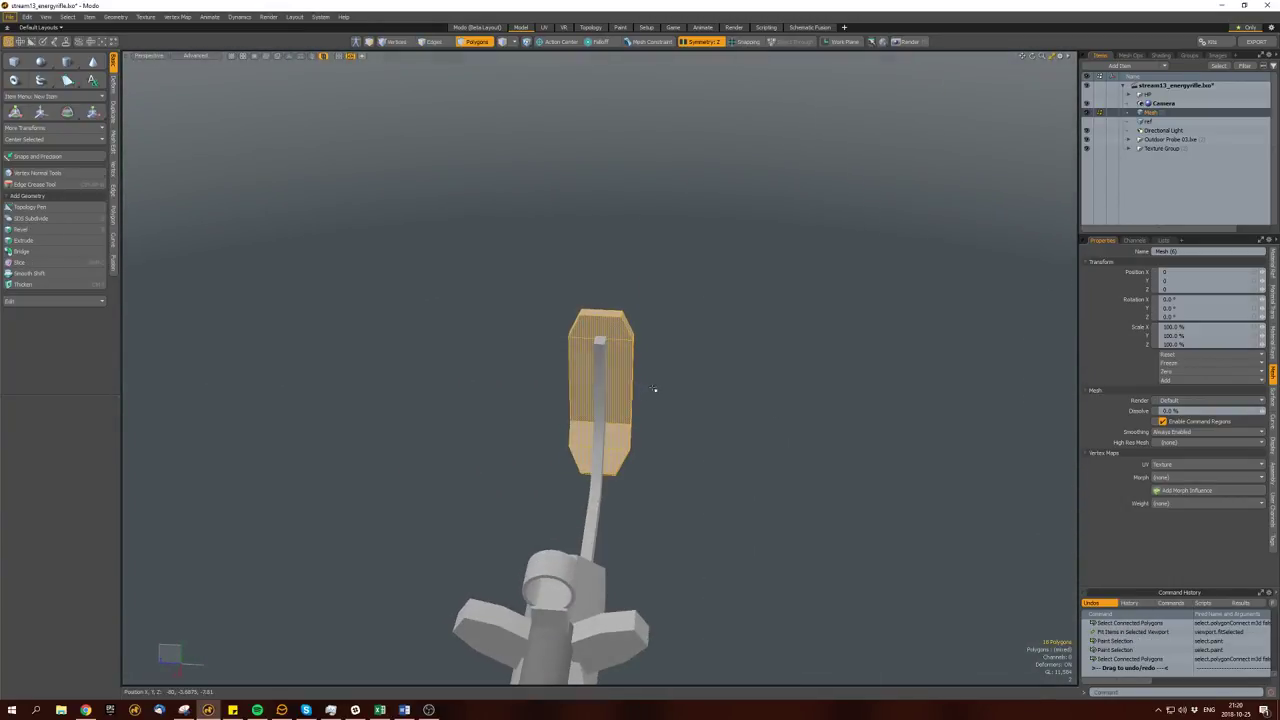
key(r)
key(w)
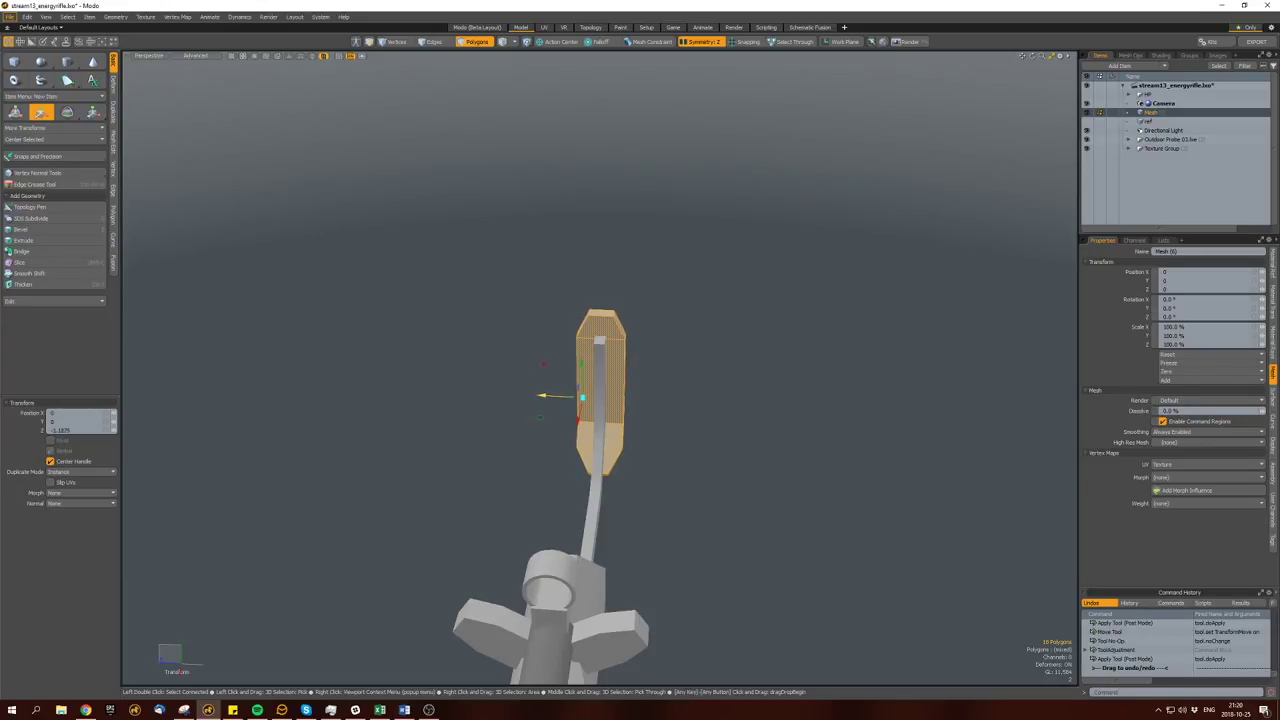
key(space)
click(551, 394)
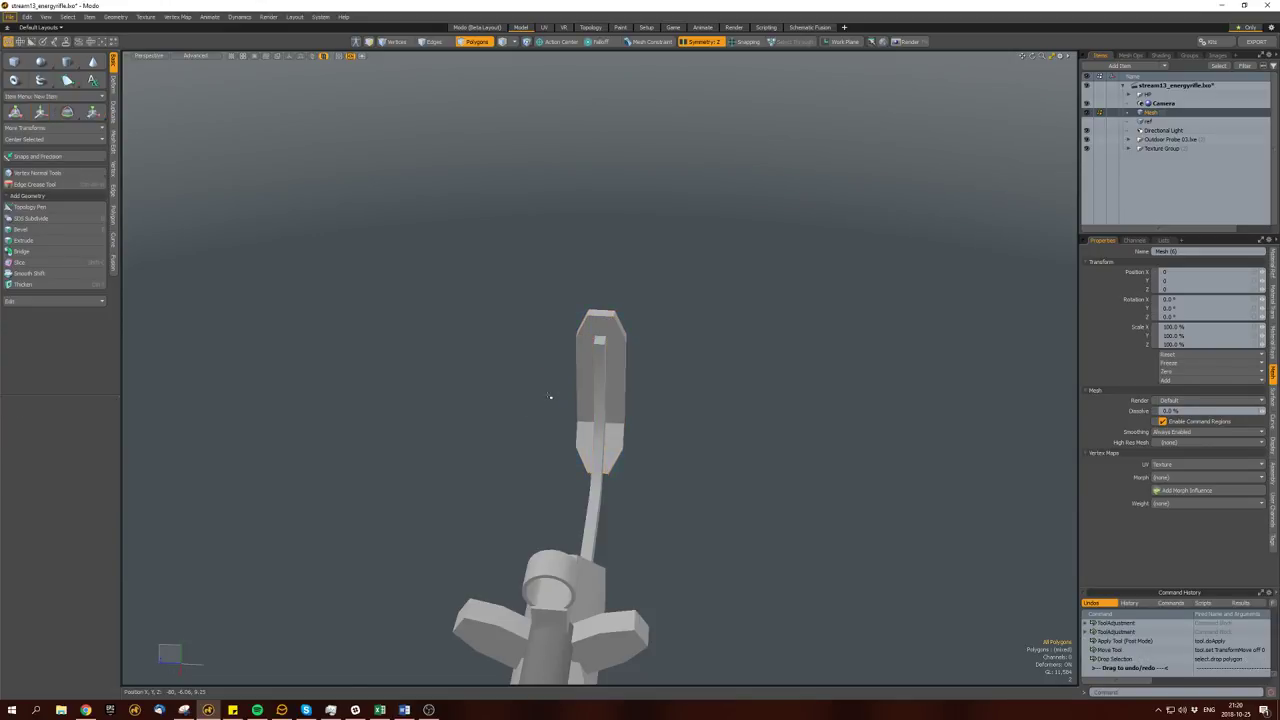
Loop slice the curved stock bar lengthwise along its sides.
alt+drag(551, 394, 600, 400)
click(594, 371)
scroll(711, 376, up, 3)
double_click(711, 376)
alt+drag(711, 376, 671, 357)
key(space)
click(669, 457)
key(alt+c)
alt+drag(669, 457, 648, 433)
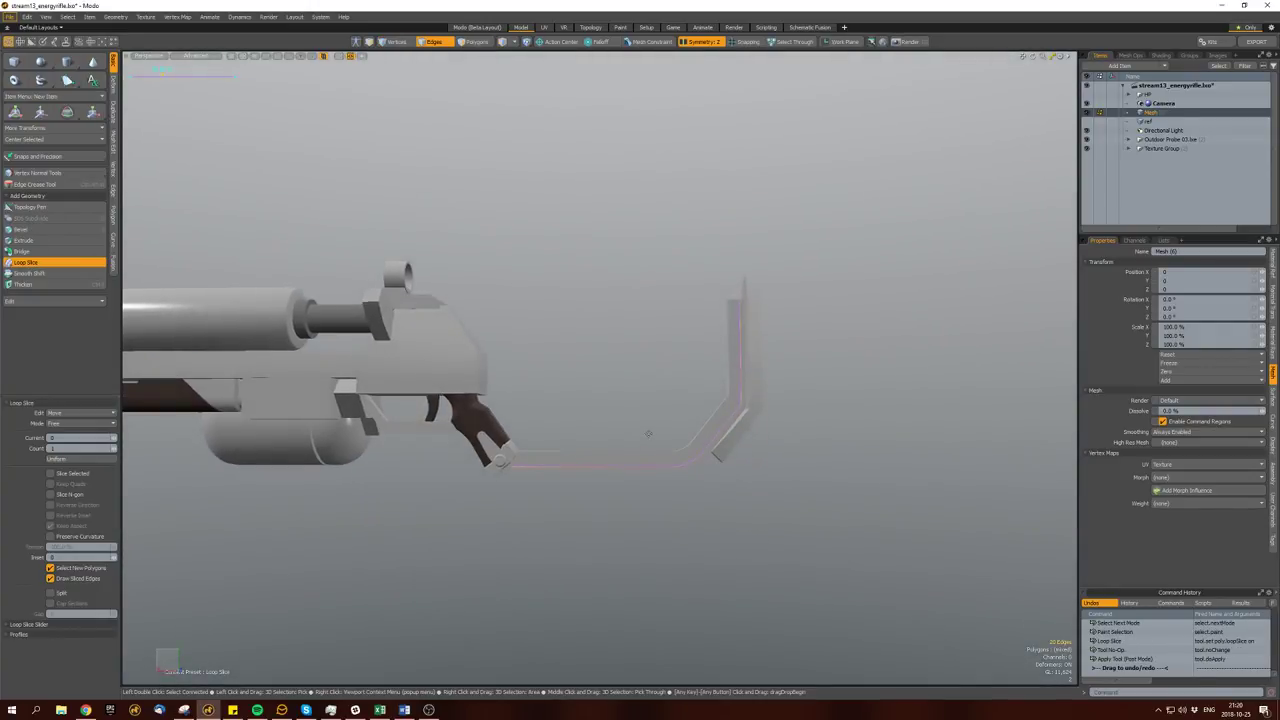
key(space)
key(space)
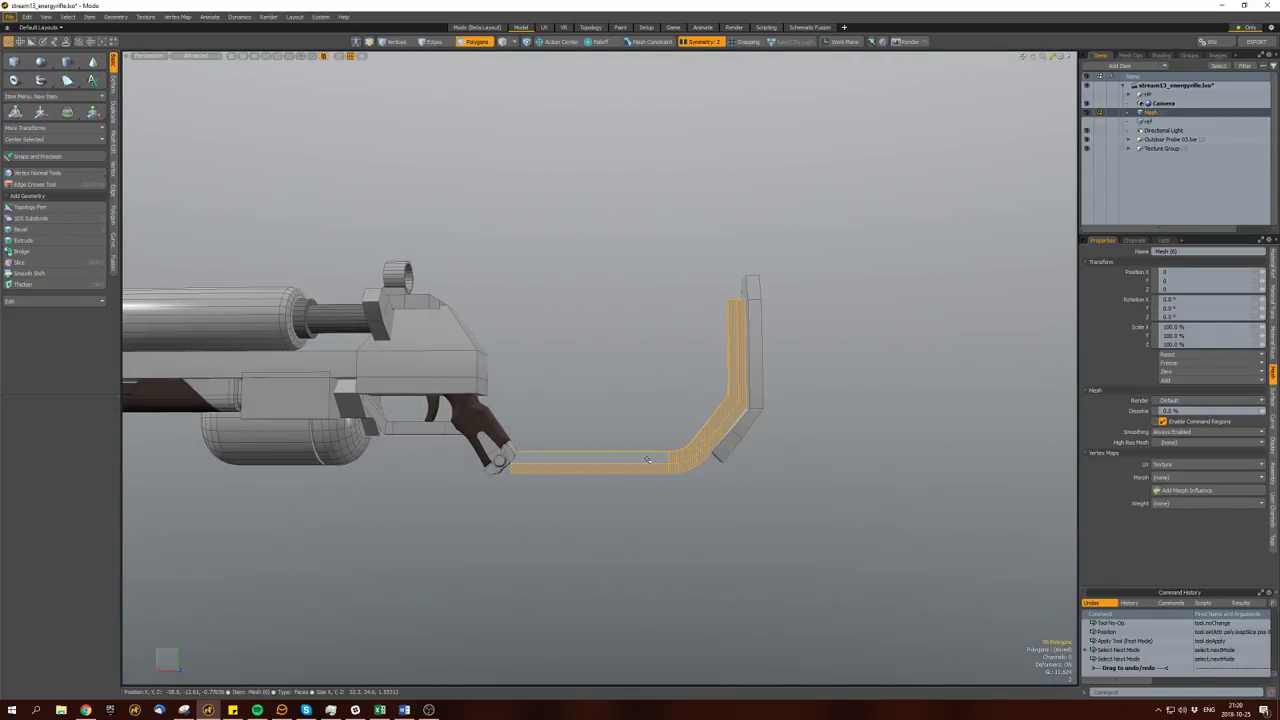
Delete the upper half of the stock bar's horizontal section, up to the start of the bend.
ctrl+right_drag(780, 557, 770, 600)
alt+drag(700, 500, 680, 470)
scroll(680, 470, up, 5)
click(726, 465)
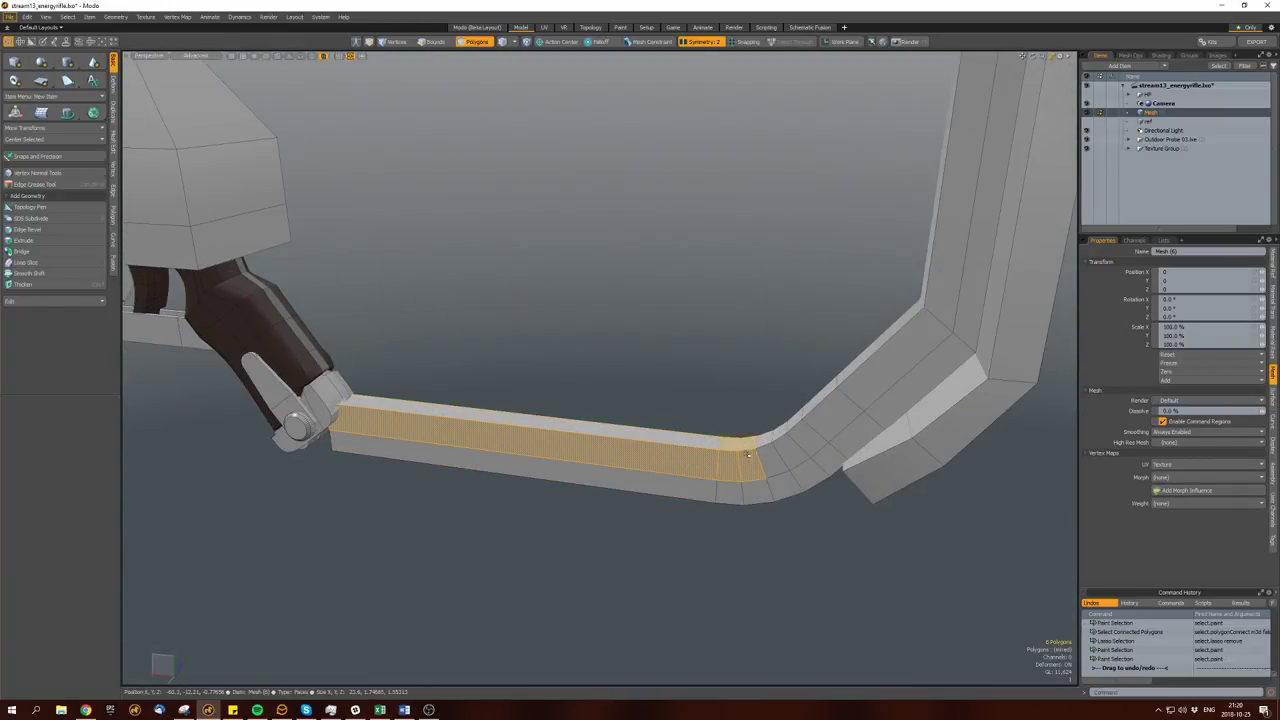
key(5)
scroll(718, 466, down, 3)
click(560, 425)
scroll(582, 438, up, 3)
double_click(582, 438)
alt+drag(582, 438, 418, 396)
scroll(418, 396, up, 5)
click(539, 387)
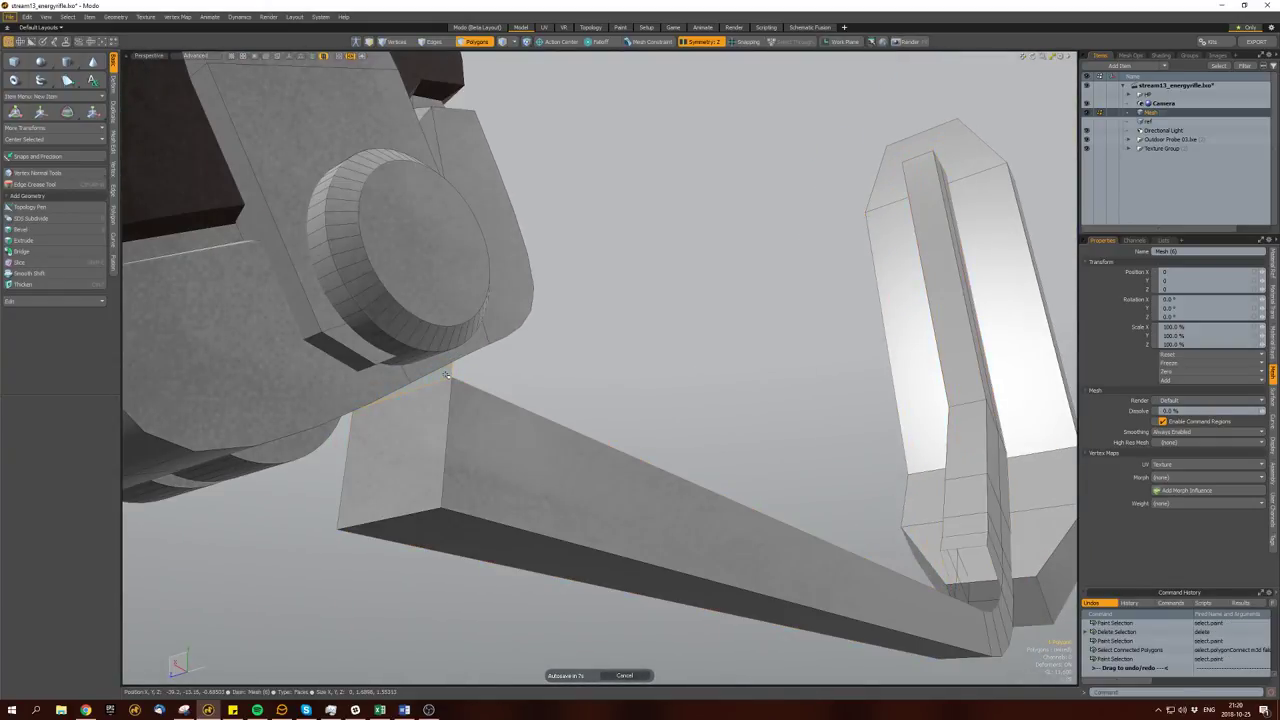
scroll(539, 387, down, 5)
alt+drag(500, 400, 586, 463)
Turn off symmetry, select the open edges along the top of the thinned stock bar and bridge them closed.
key(x)
key(space)
key(space)
click(557, 374)
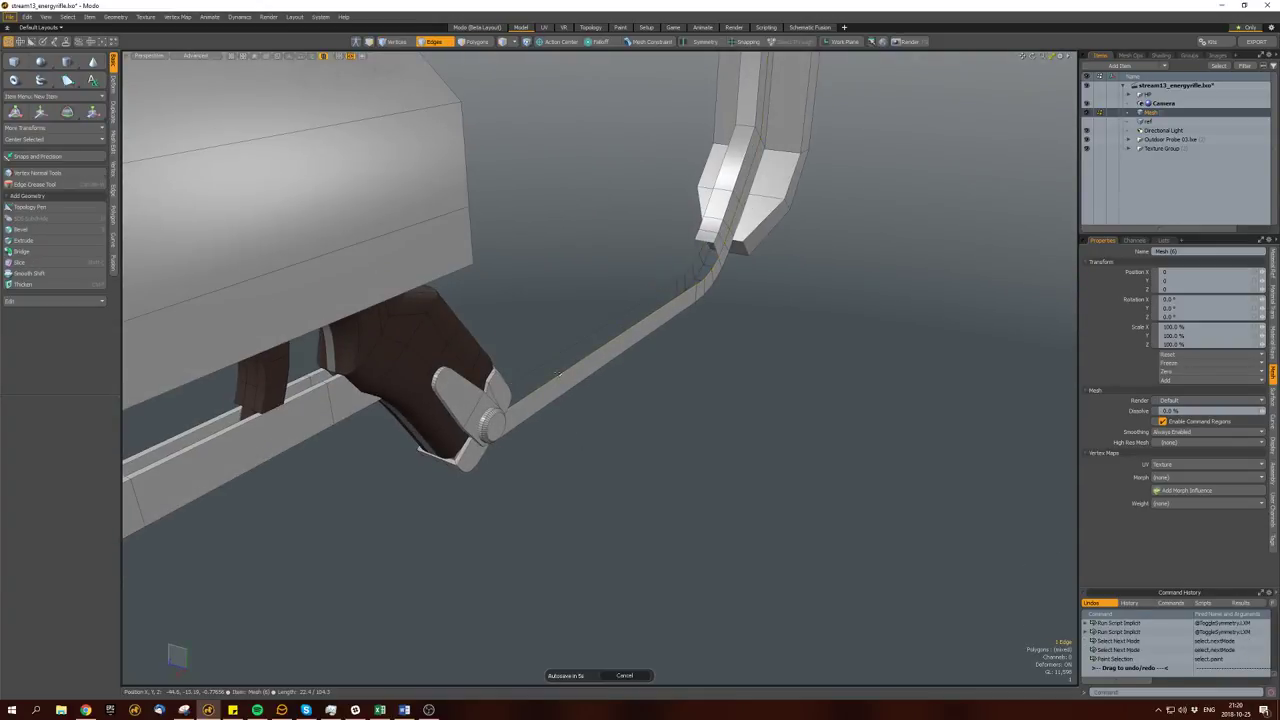
scroll(626, 316, up, 3)
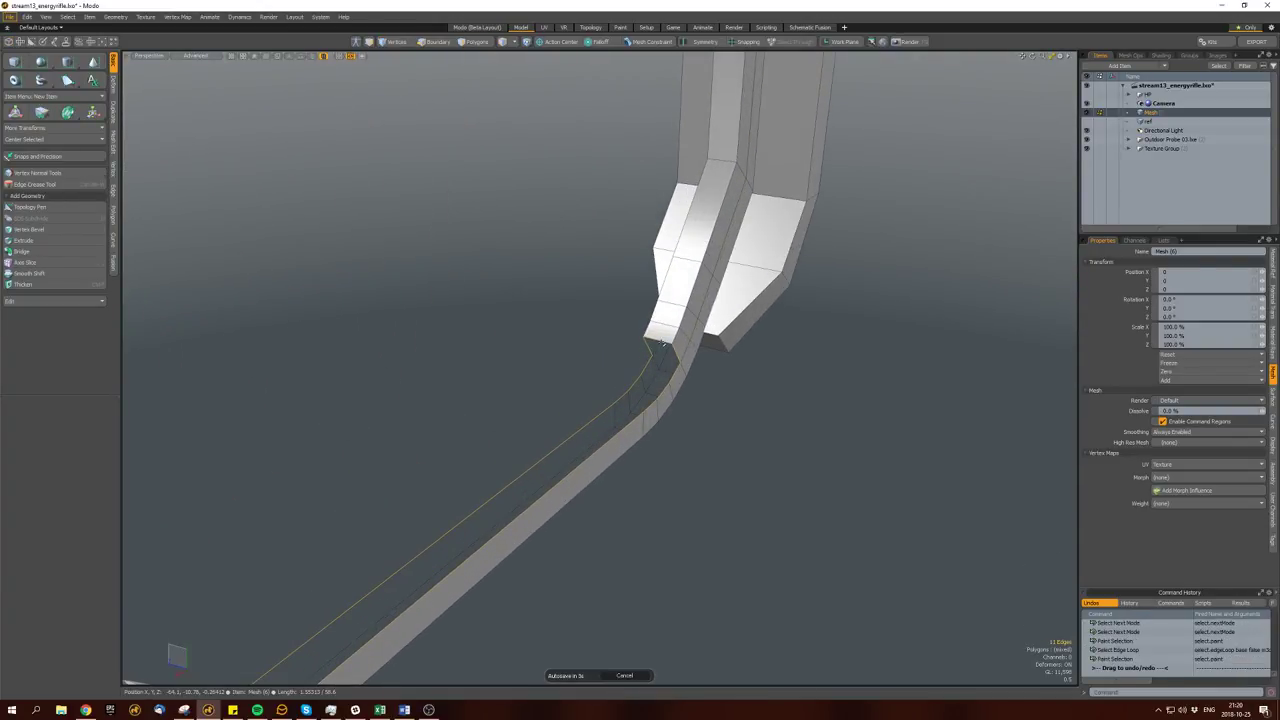
scroll(661, 344, down, 4)
alt+drag(661, 344, 624, 464)
key(b)
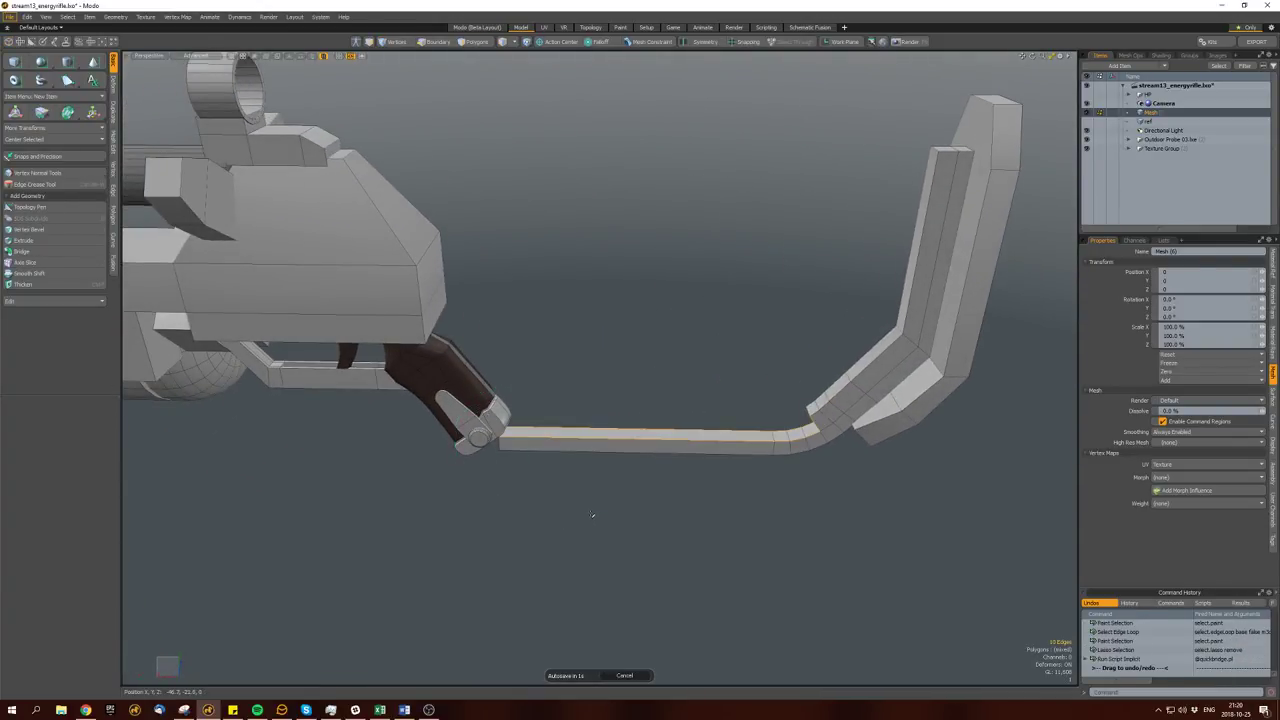
Move the thinned bar's front end to line up with the grip joint and drop the selection.
alt+drag(695, 428, 613, 466)
key(space)
key(space)
scroll(614, 514, up, 3)
key(w)
key(3)
key(w)
key(space)
scroll(587, 490, down, 5)
scroll(613, 466, down, 5)
scroll(613, 466, up, 6)
key(1)
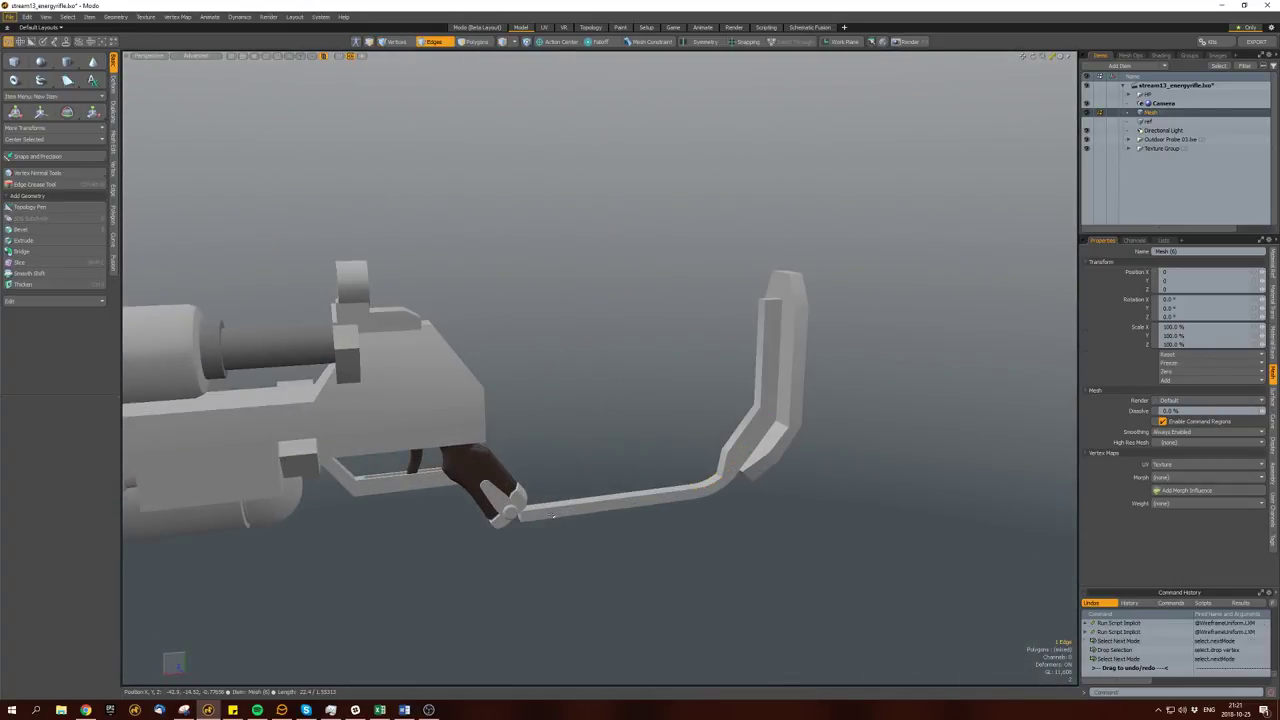
Move the edge at the front end of the stock bar beside the grip joint.
key(space)
key(space)
key(space)
key(space)
scroll(530, 515, up, 5)
key(w)
scroll(518, 515, down, 3)
alt+drag(518, 515, 482, 468)
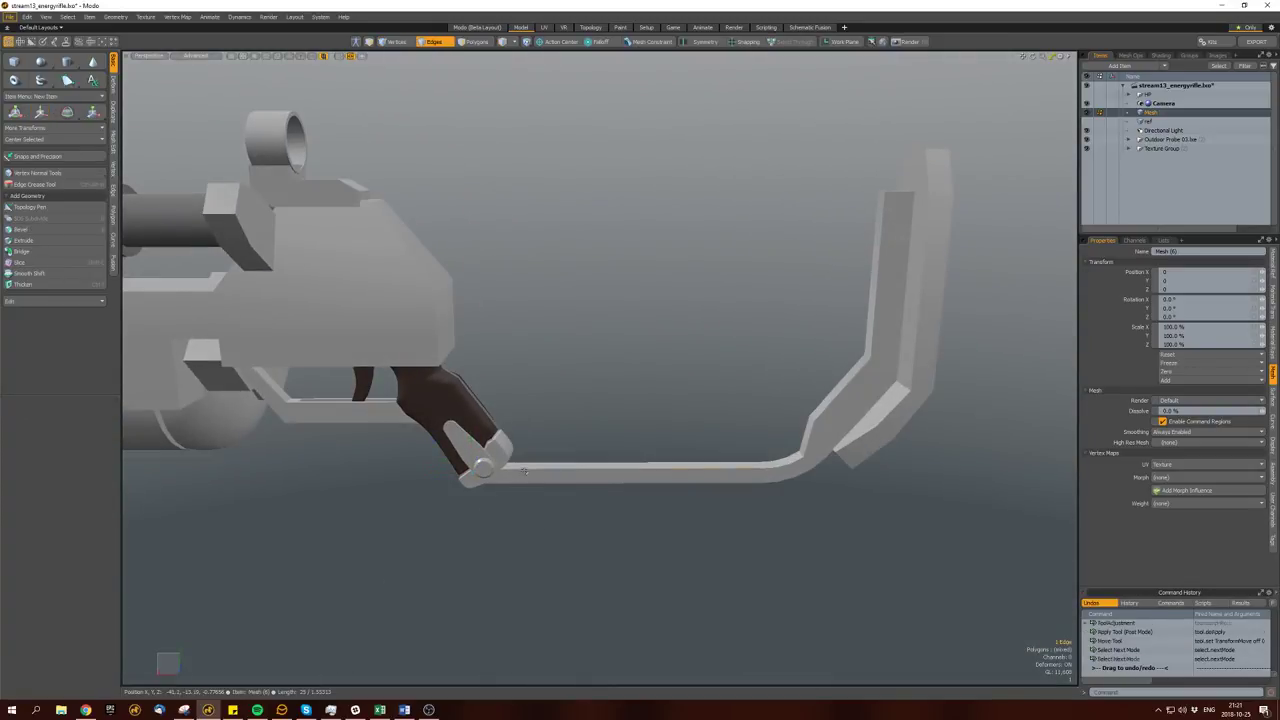
Loop slice the stock bar crosswise close to its front end.
key(2)
key(alt+c)
key(space)
key(space)
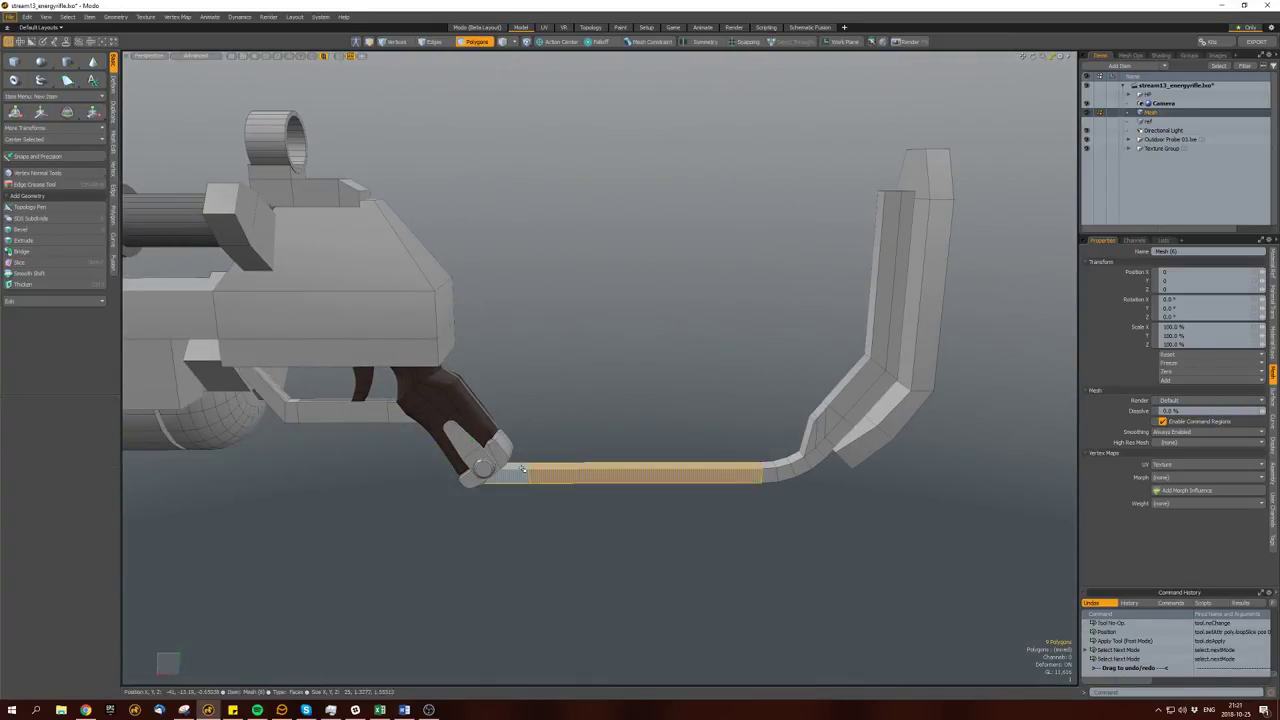
Bevel the stock bar's top front face upward behind the grip and narrow it along X.
click(515, 472)
scroll(519, 468, up, 3)
key(w)
scroll(520, 459, down, 4)
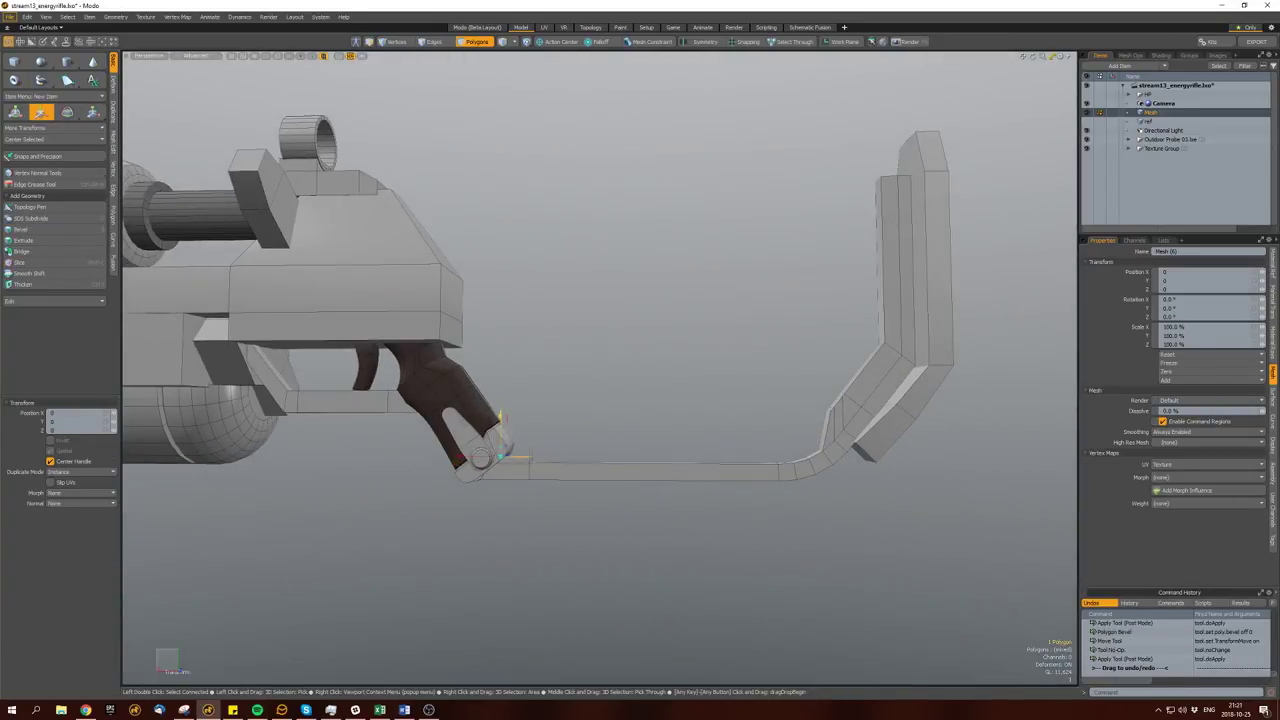
key(r)
scroll(458, 453, up, 3)
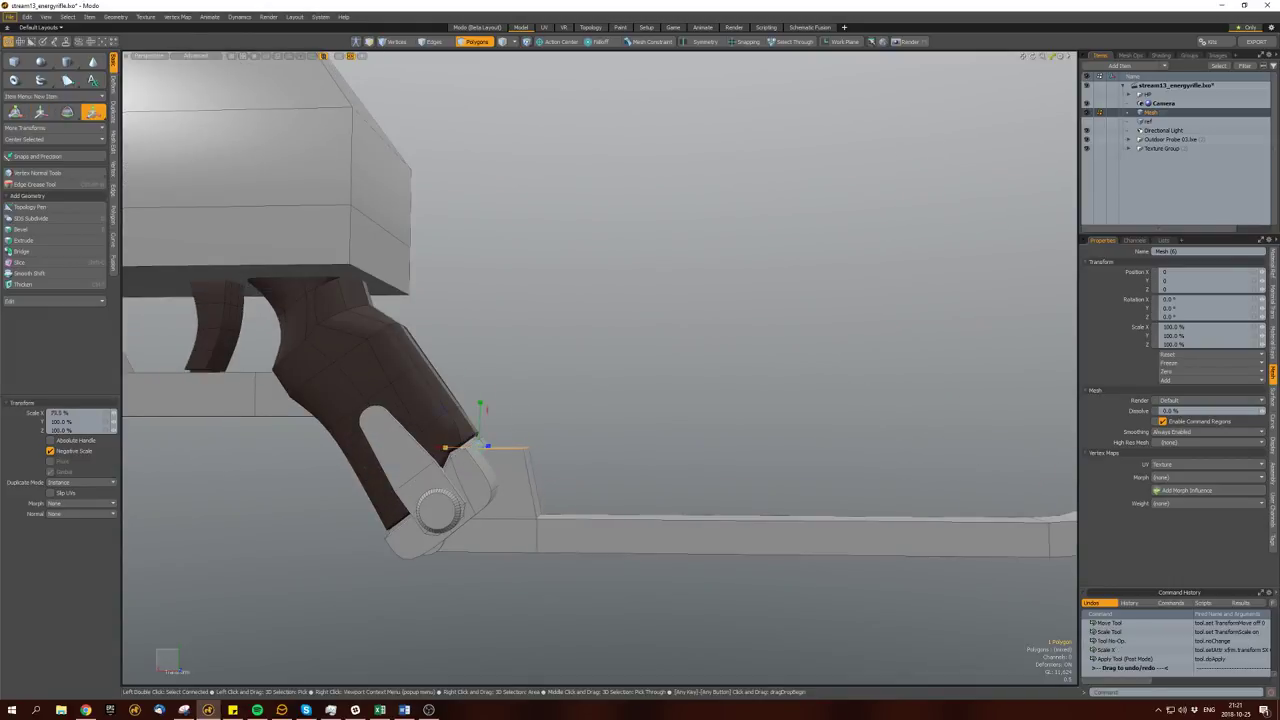
Move the raised face against the back of the grip and drop the selection.
scroll(457, 453, down, 3)
key(w)
scroll(470, 448, up, 3)
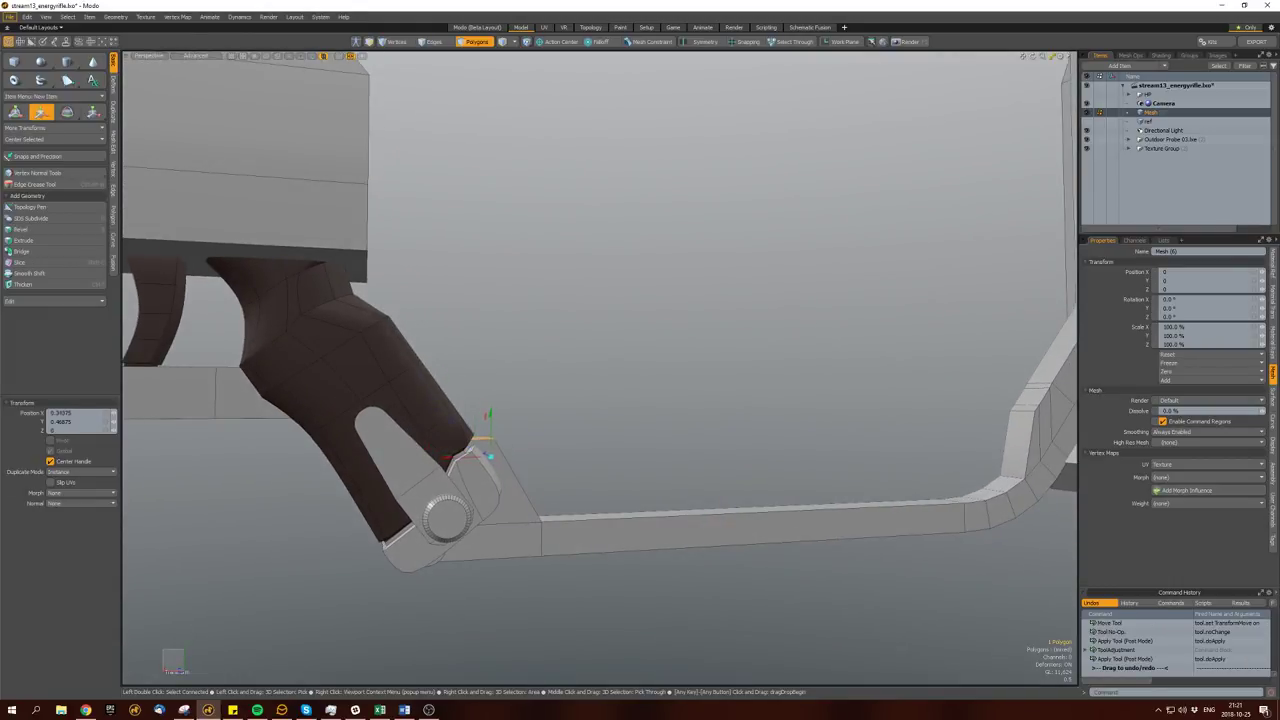
scroll(489, 456, down, 3)
alt+drag(489, 456, 501, 403)
click(519, 541)
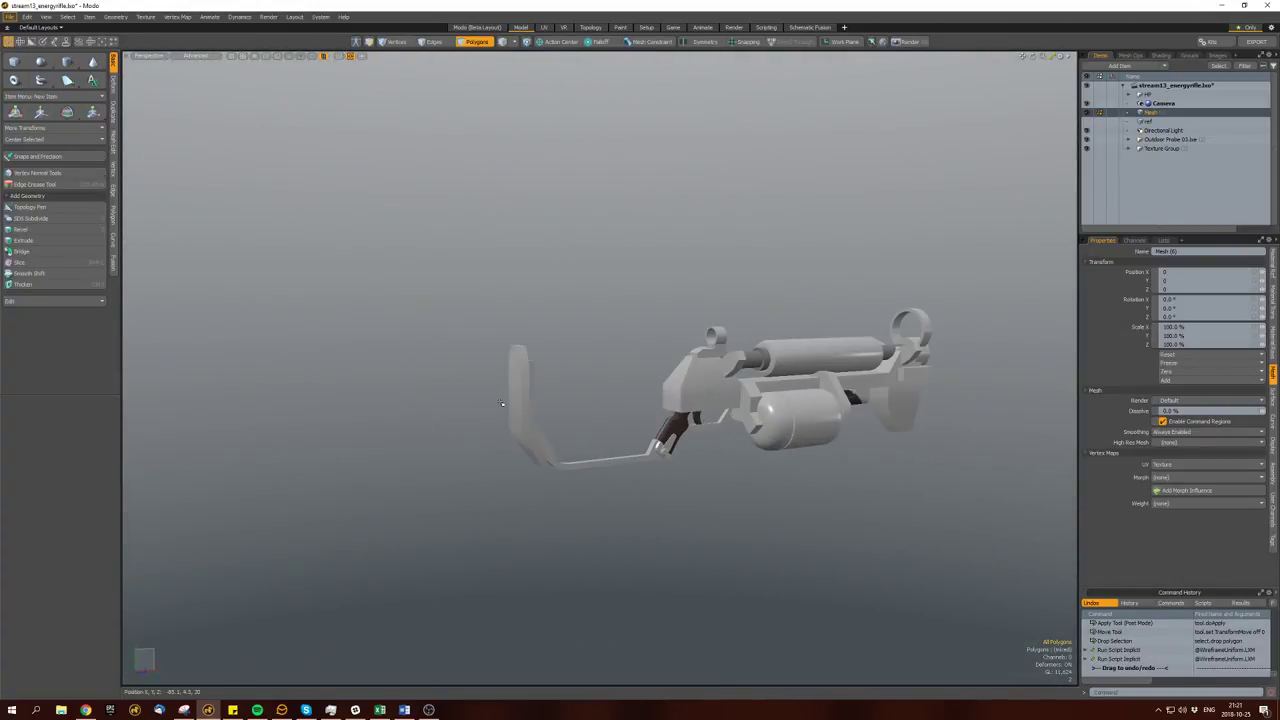
Select the edges at the top of the shoulder rest and lower them slightly.
right_drag(645, 303, 640, 302)
key(w)
alt+drag(640, 302, 495, 327)
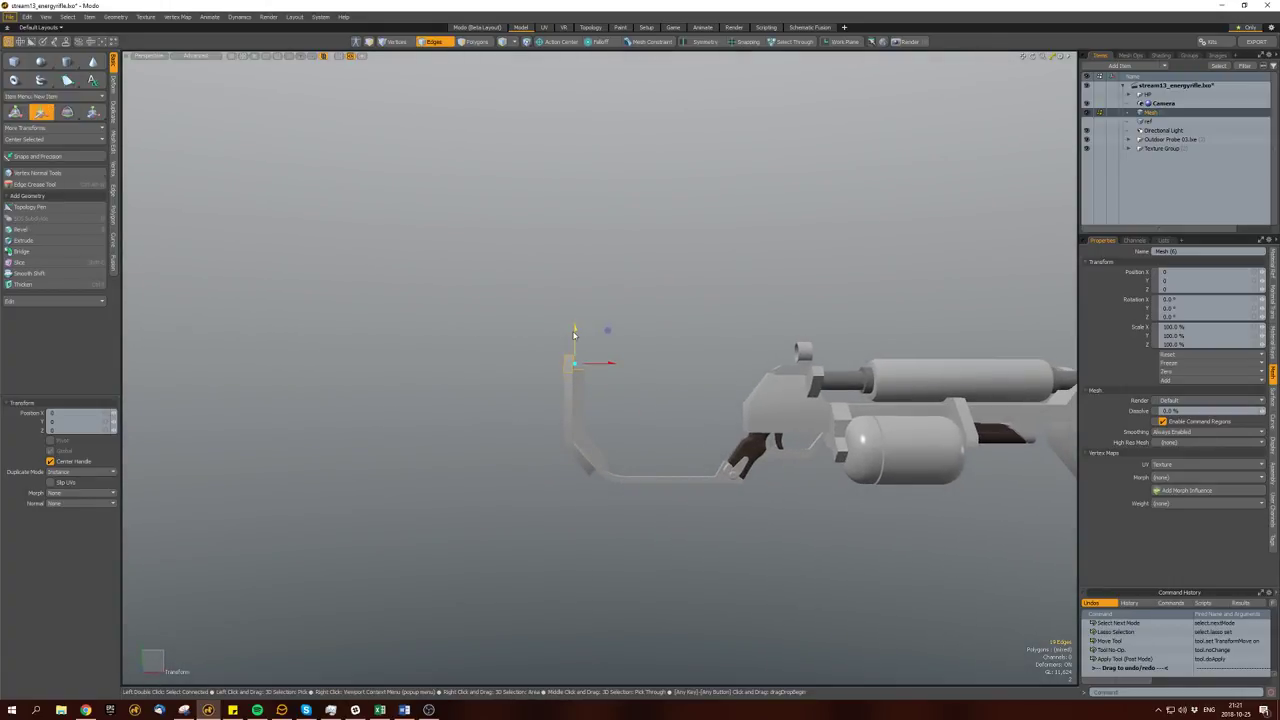
key(space)
alt+drag(574, 334, 646, 477)
Try a thin horizontal box bar joining the top of the shoulder rest to the rear of the body.
click(13, 61)
key(space)
double_click(710, 368)
key(w)
key(space)
key(a)
mouse_move(675, 418)
alt+mouse_down()
mouse_move(757, 406)
mouse_move(690, 412)
alt+mouse_up()
key(w)
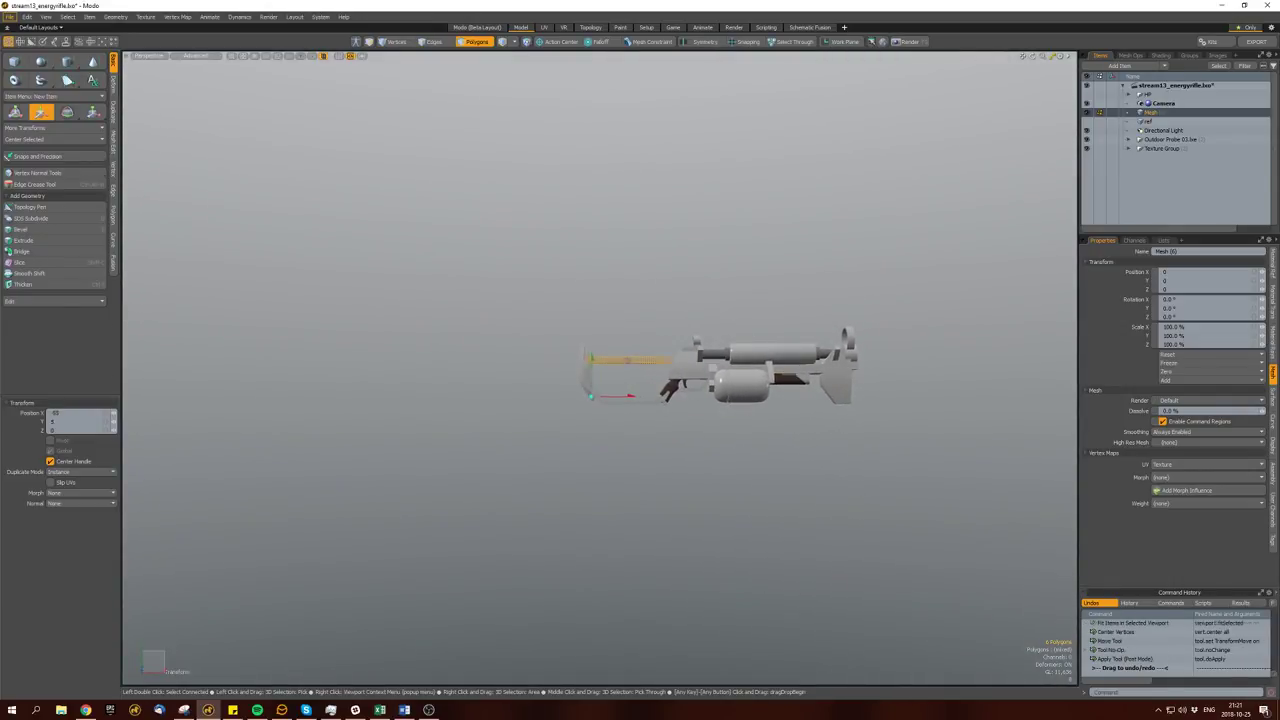
Select the whole horizontal box bar behind the body and cut it.
key(space)
alt+drag(560, 372, 500, 370)
key(space)
key(space)
key(ctrl+x)
key(ctrl+z)
mouse_move(500, 370)
alt+mouse_down()
mouse_move(453, 378)
mouse_move(491, 347)
alt+mouse_up()
click(491, 347)
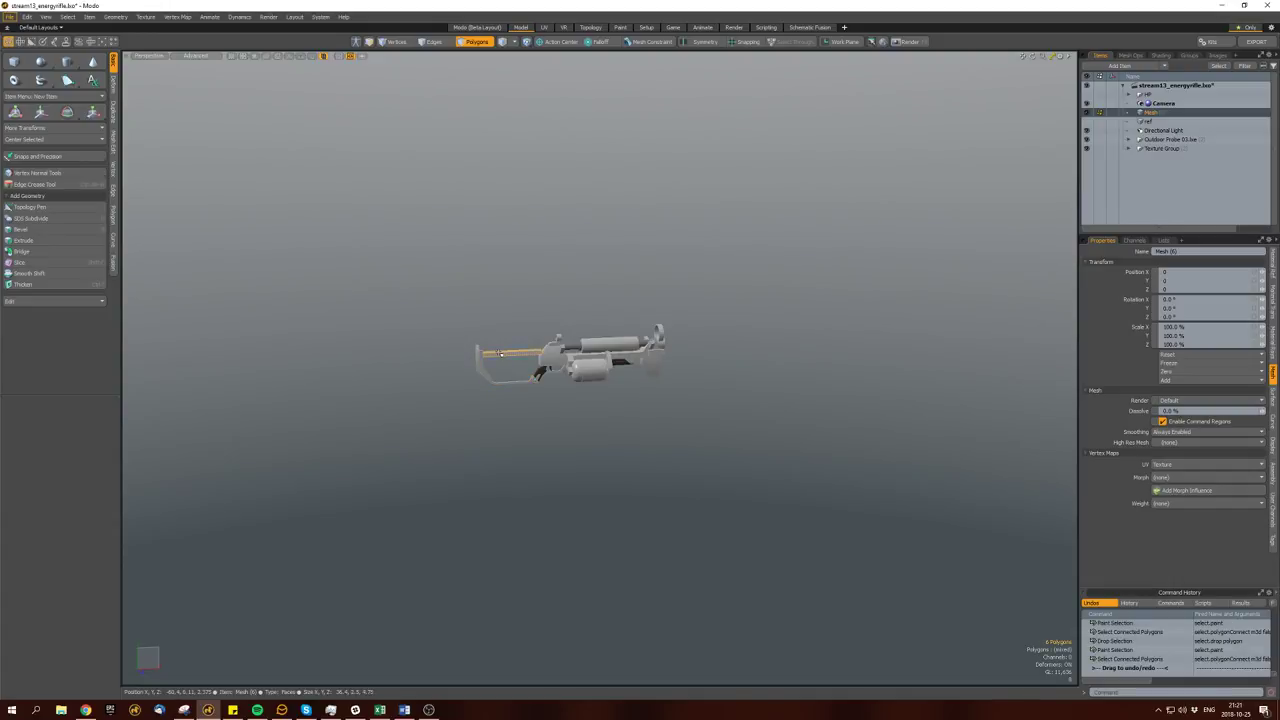
key(ctrl+x)
Try rotating the stock bar's straight section upward about its rear bend, leaving the shoulder rest in place.
scroll(495, 380, up, 5)
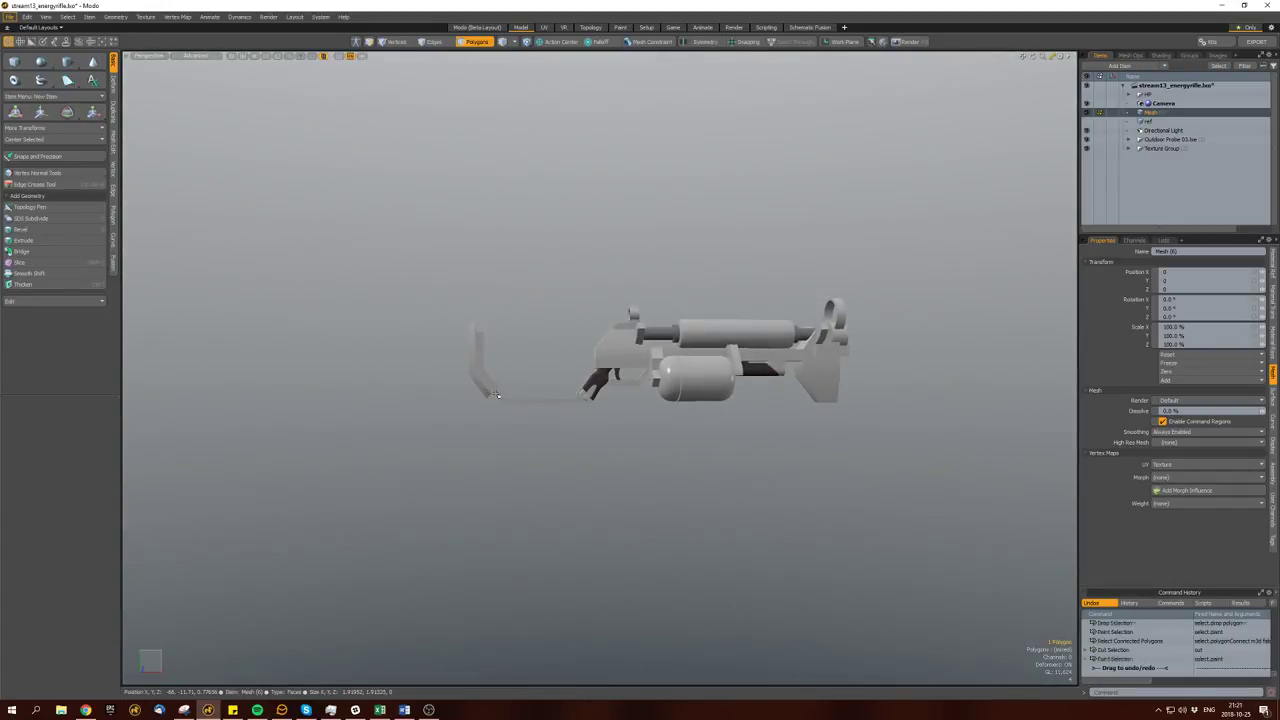
scroll(517, 396, up, 2)
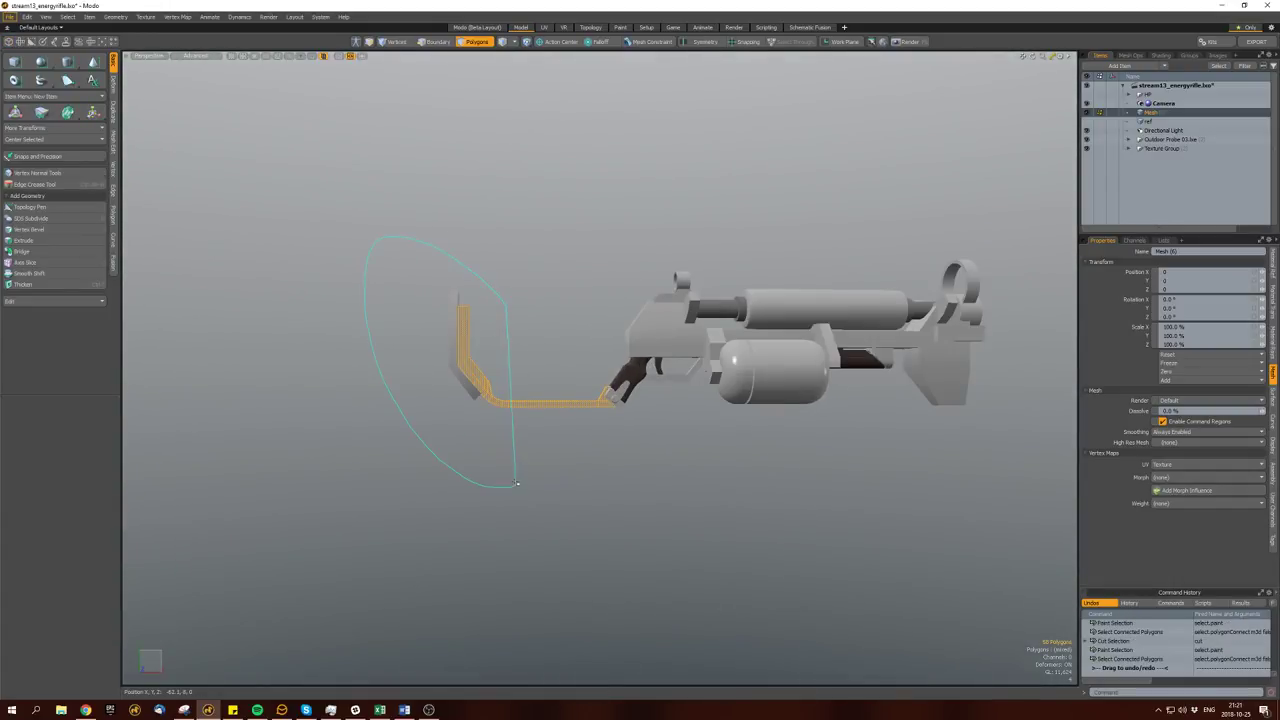
ctrl+right_drag(515, 484, 515, 484)
key(e)
key(shift+Up)
key(shift+Up)
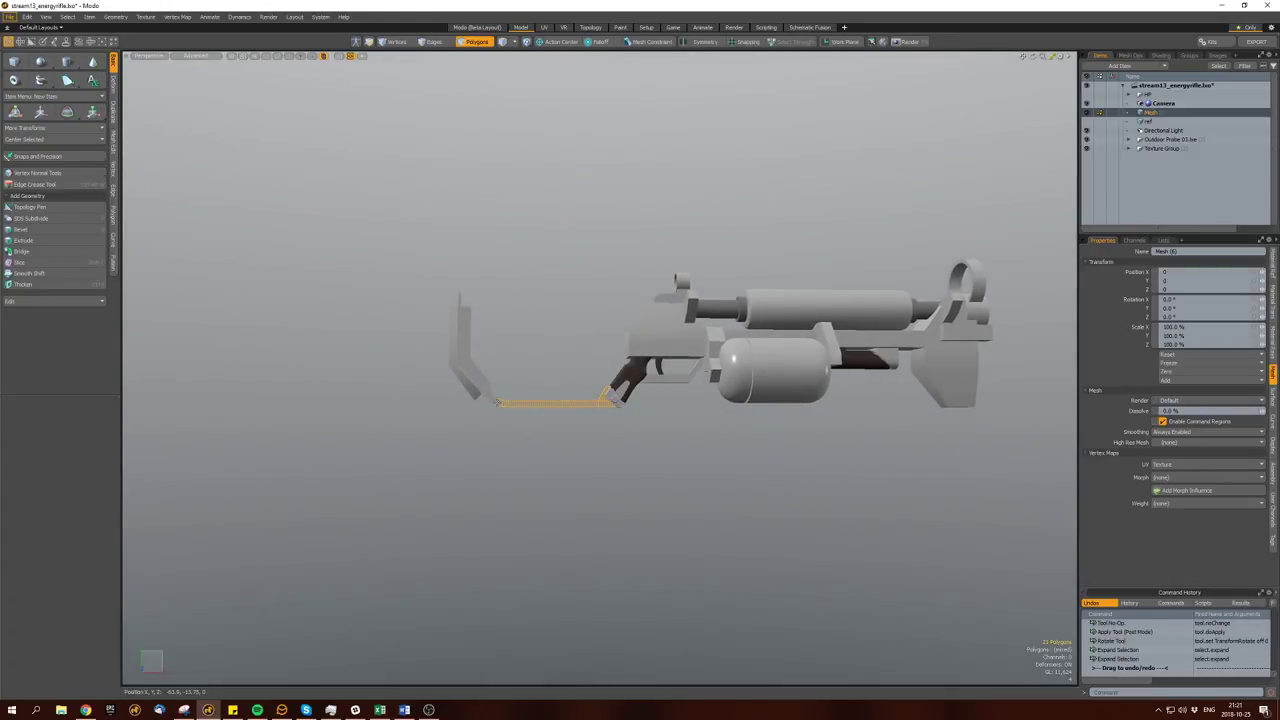
key(e)
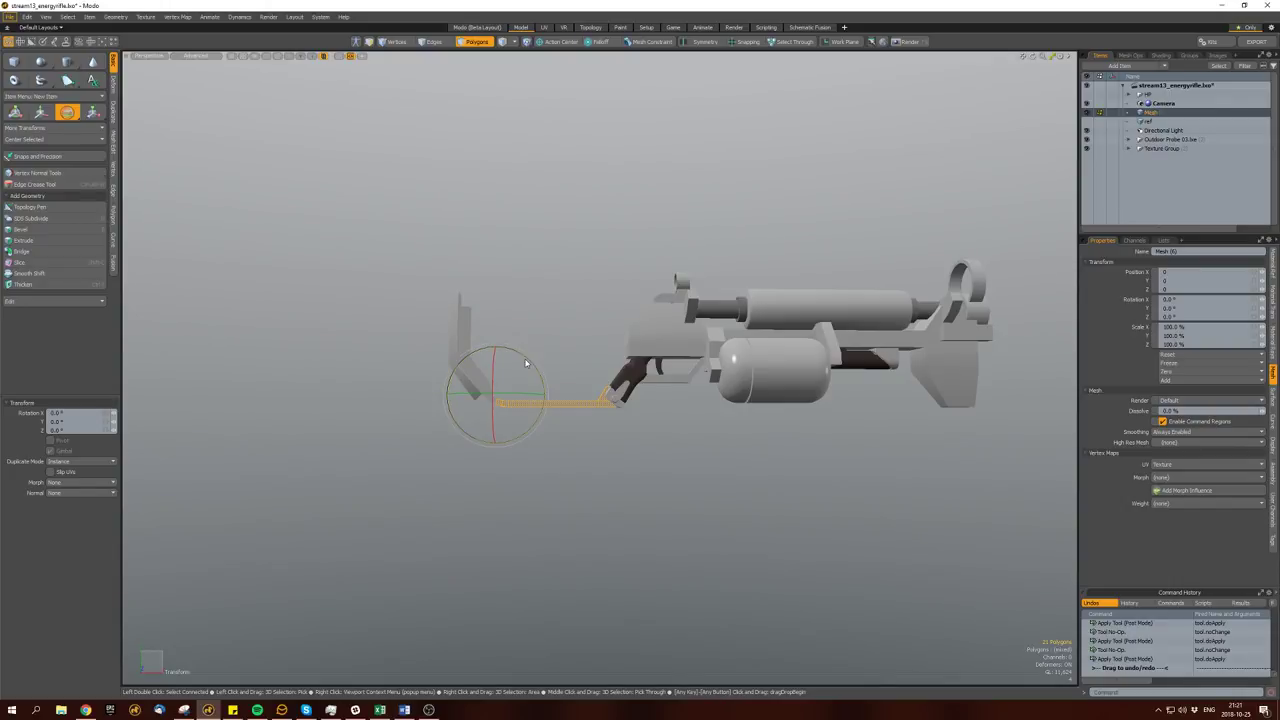
key(space)
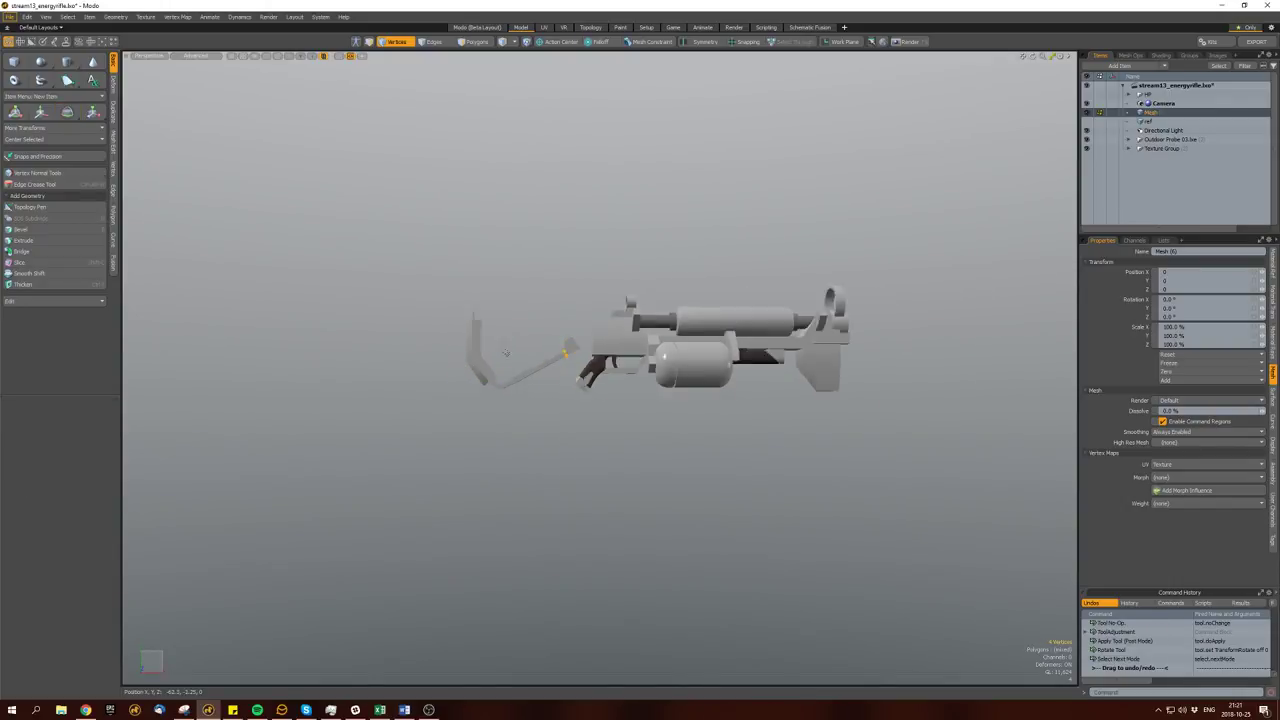
Try moving the rotated bar's front end onto the rear of the rifle body.
scroll(600, 360, down, 3)
alt+drag(640, 390, 711, 366)
key(1)
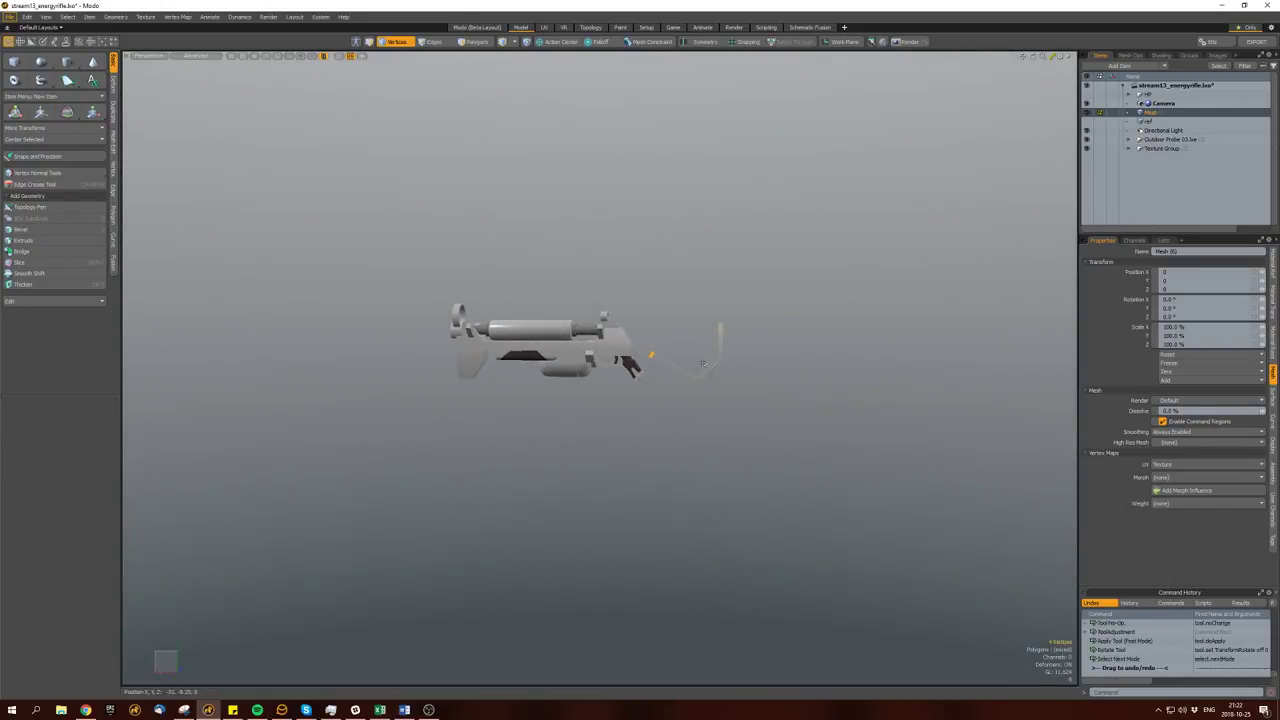
scroll(659, 341, up, 3)
key(w)
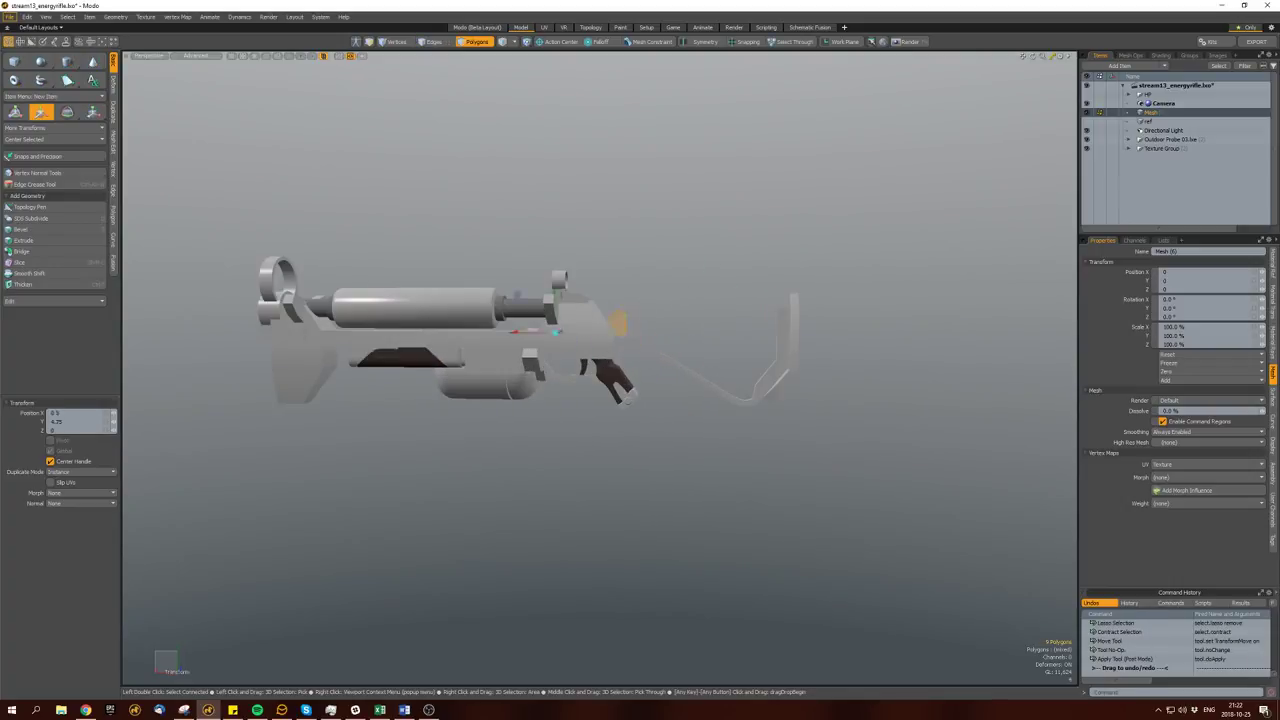
key(space)
scroll(689, 357, down, 3)
alt+drag(689, 357, 607, 410)
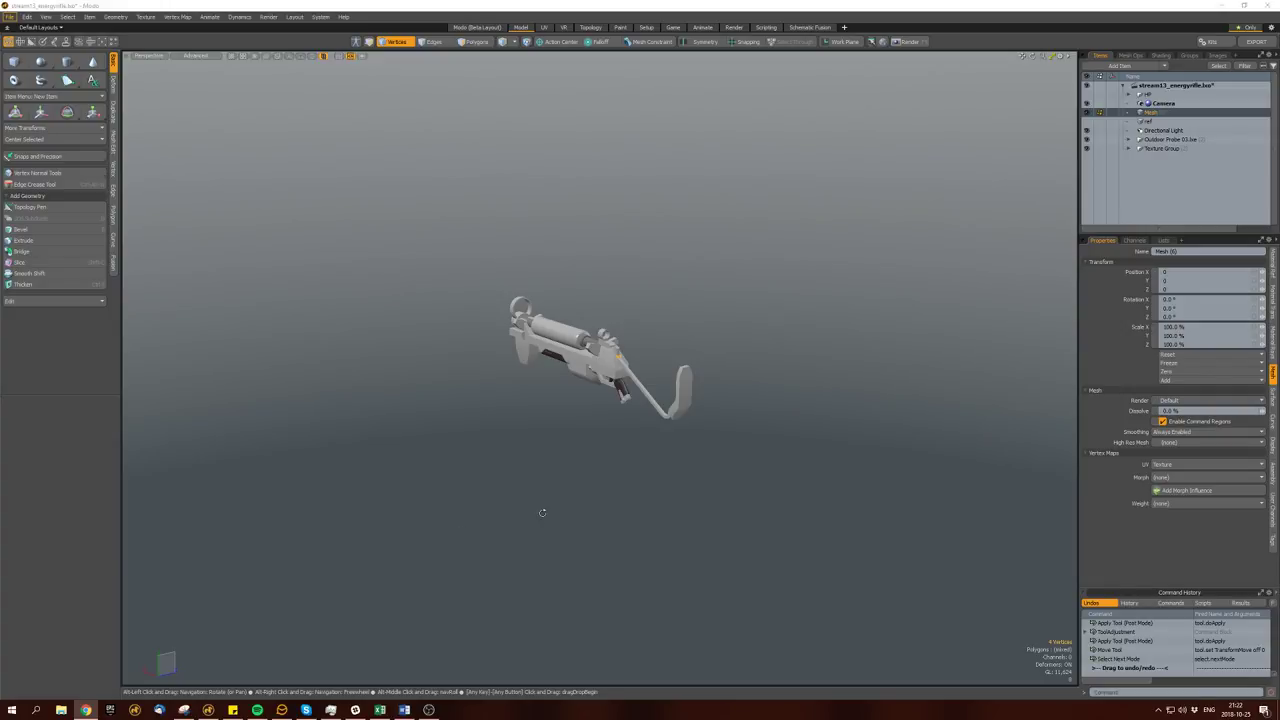
Undo the rotation and repositioning of the stock bar.
alt+drag(542, 513, 640, 468)
key(3)
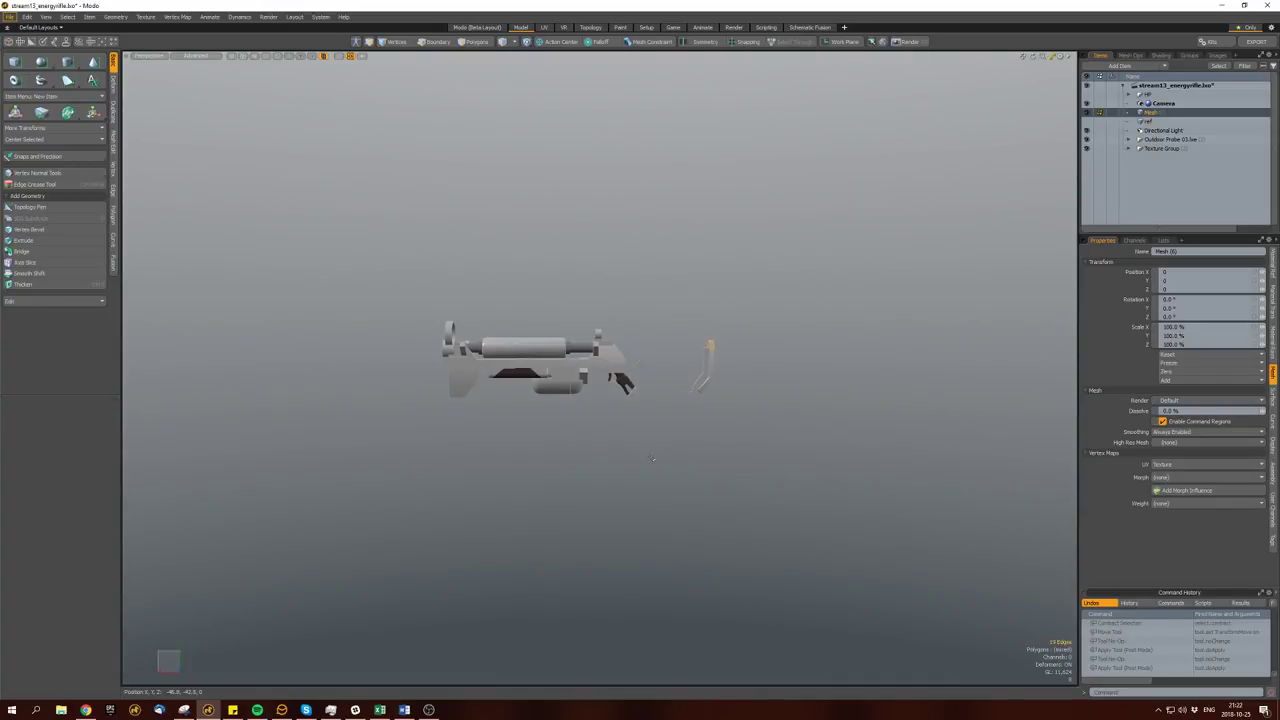
key(3)
alt+drag(651, 394, 660, 377)
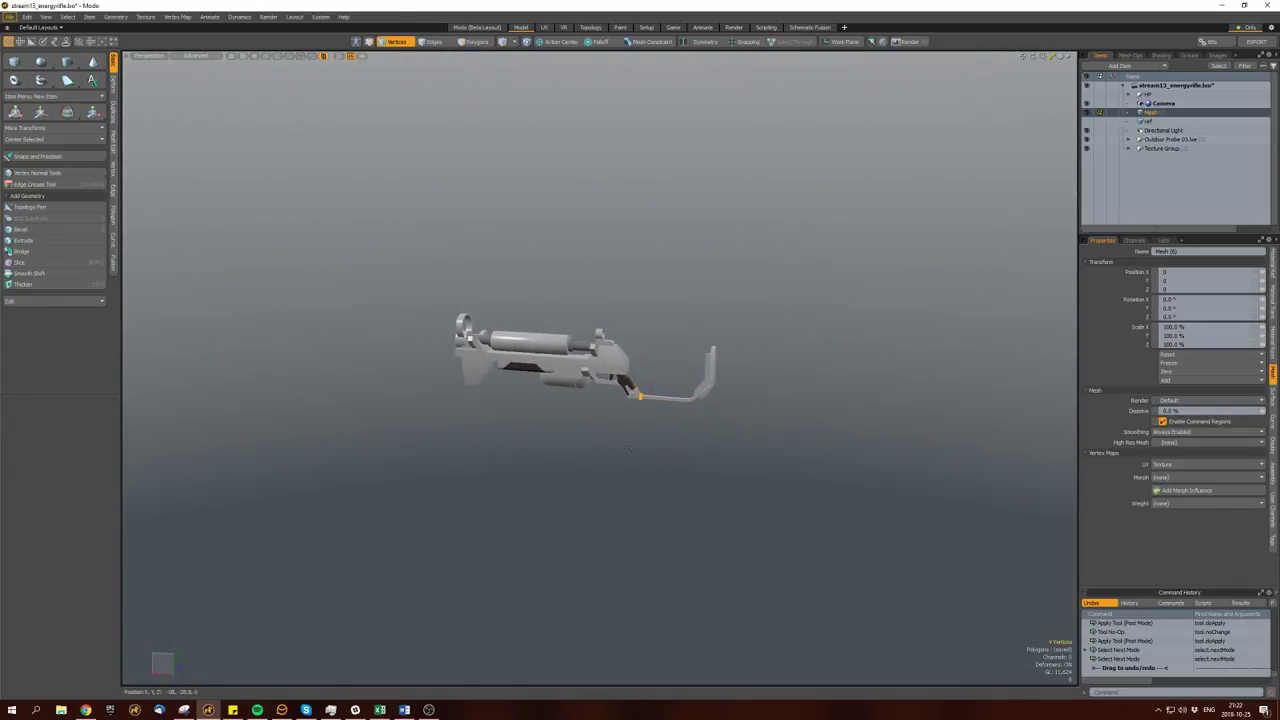
alt+drag(641, 445, 620, 478)
ctrl+alt+drag(462, 325, 286, 242)
key(2)
scroll(489, 529, down, 2)
key(w)
key(Escape)
Select the connected rifle body and scale it wider along Z.
alt+drag(450, 410, 600, 520)
scroll(606, 416, up, 5)
double_click(830, 612)
key(space)
double_click(720, 500)
alt+drag(720, 500, 598, 465)
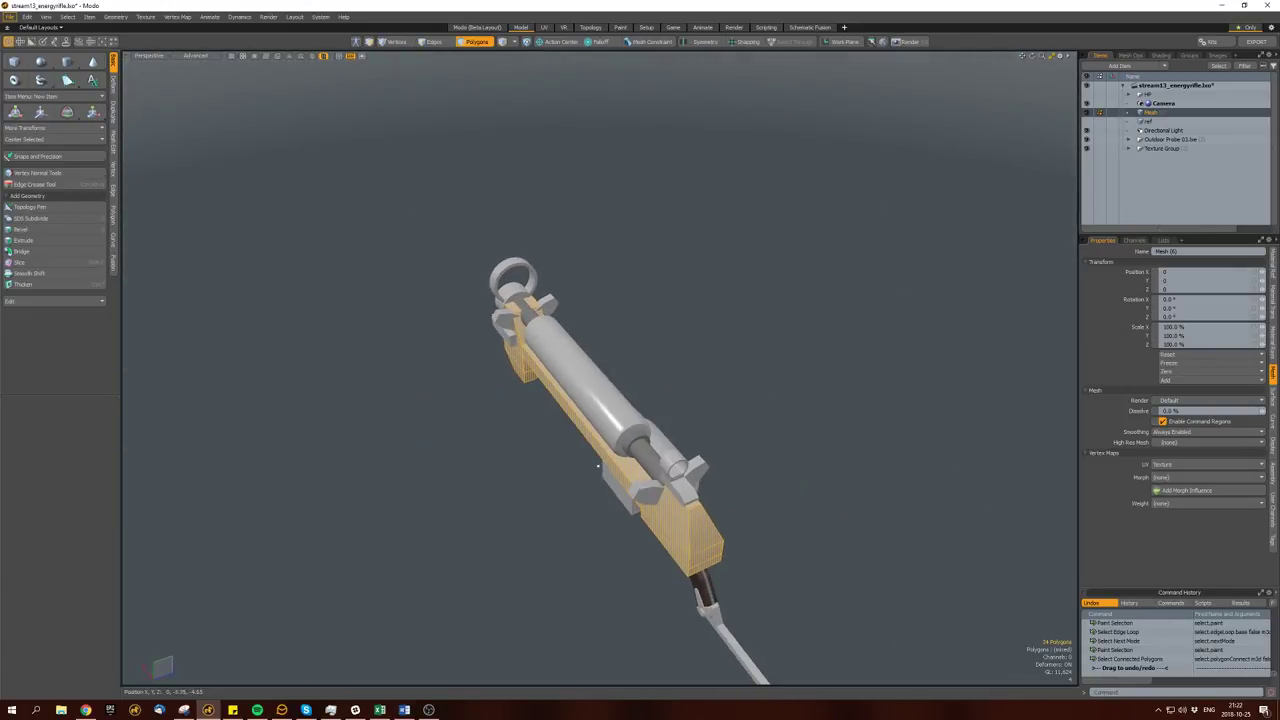
key(r)
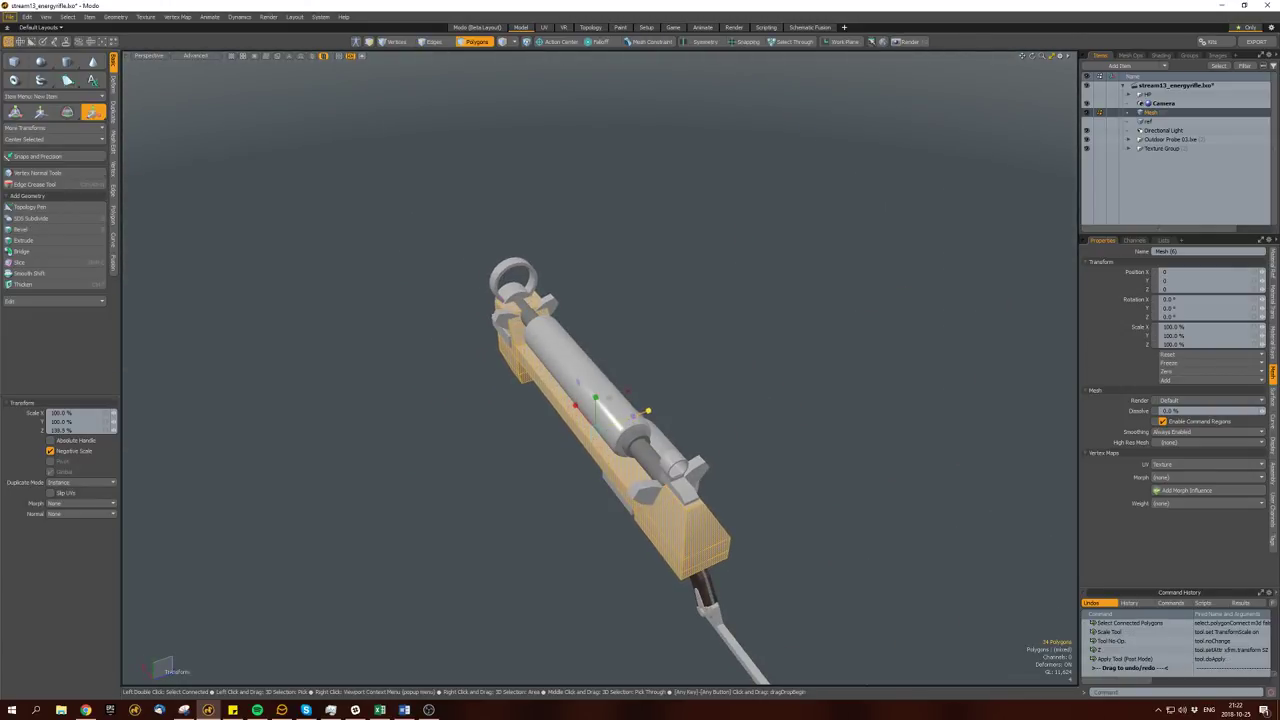
alt+drag(598, 465, 600, 430)
key(space)
double_click(688, 406)
key(r)
alt+drag(688, 406, 775, 484)
key(space)
Loop slice the rifle body crosswise in its middle section, near the side block.
double_click(700, 420)
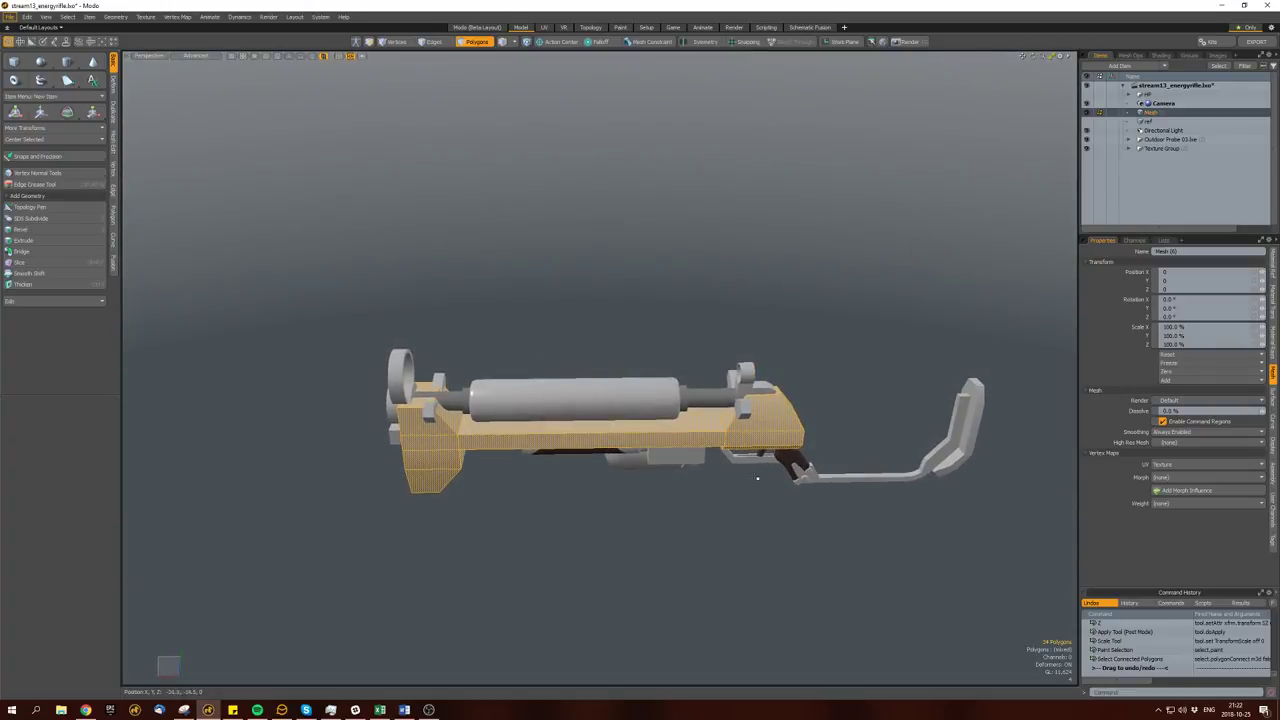
key(2)
key(alt+c)
key(space)
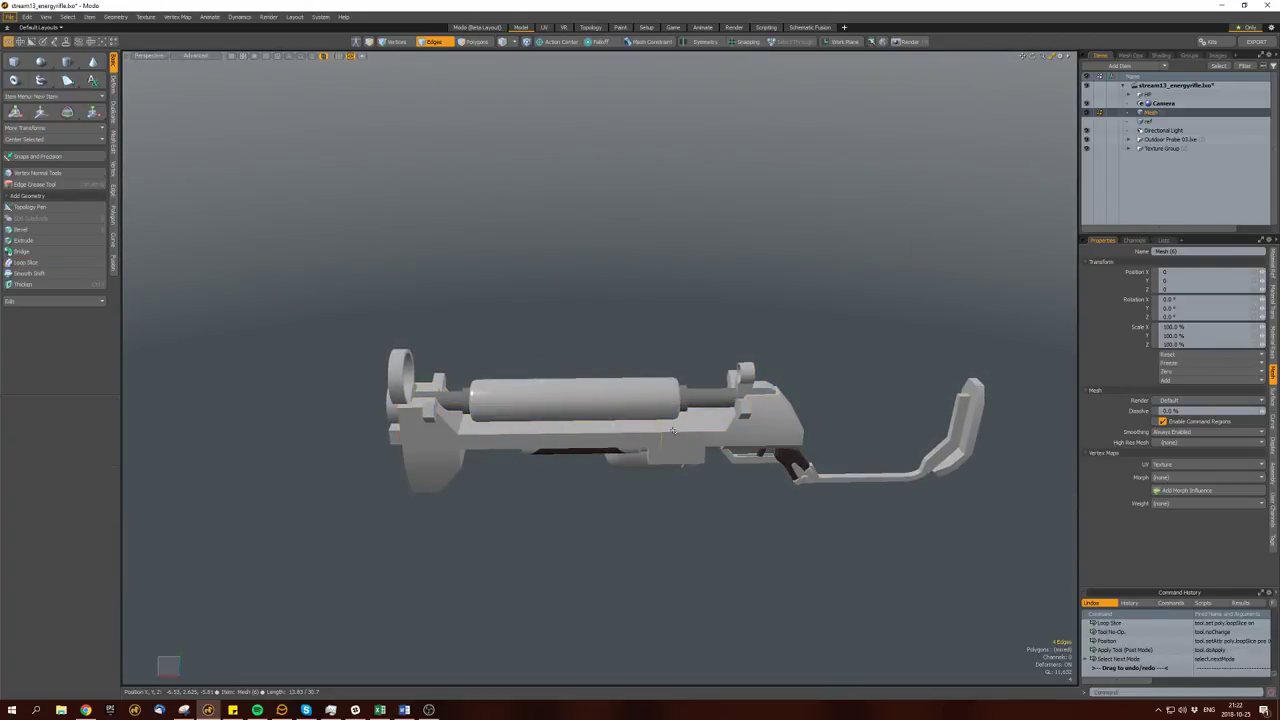
key(space)
Isolate the body's middle section toward the front block and scale it narrower.
double_click(675, 428)
ctrl+right_drag(337, 571, 340, 572)
mouse_move(676, 462)
alt+mouse_down()
mouse_move(585, 500)
mouse_move(577, 511)
mouse_move(603, 560)
mouse_move(540, 554)
mouse_move(599, 452)
mouse_move(529, 458)
mouse_move(573, 432)
mouse_move(560, 450)
mouse_move(590, 400)
alt+mouse_up()
key(shift+Down)
key(r)
click(600, 435)
key(bracketright)
key(space)
key(space)
Bevel the selected body geometry and save the scene.
key(b)
key(space)
key(space)
alt+drag(514, 480, 620, 340)
key(ctrl+s)
scroll(620, 340, up, 5)
click(631, 358)
alt+drag(617, 372, 570, 548)
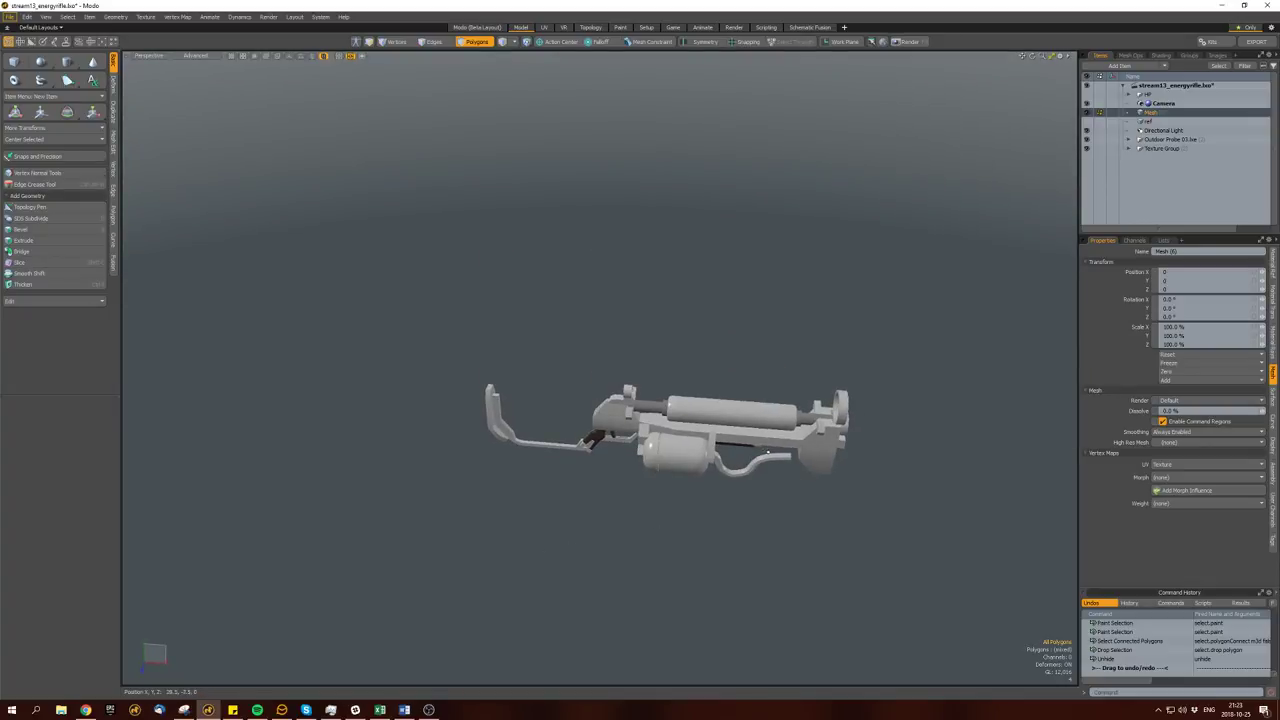
Move and rotate the curved pipe so it runs alongside the body from the lower cylinder's bracket.
key(shift+a)
scroll(720, 463, down, 3)
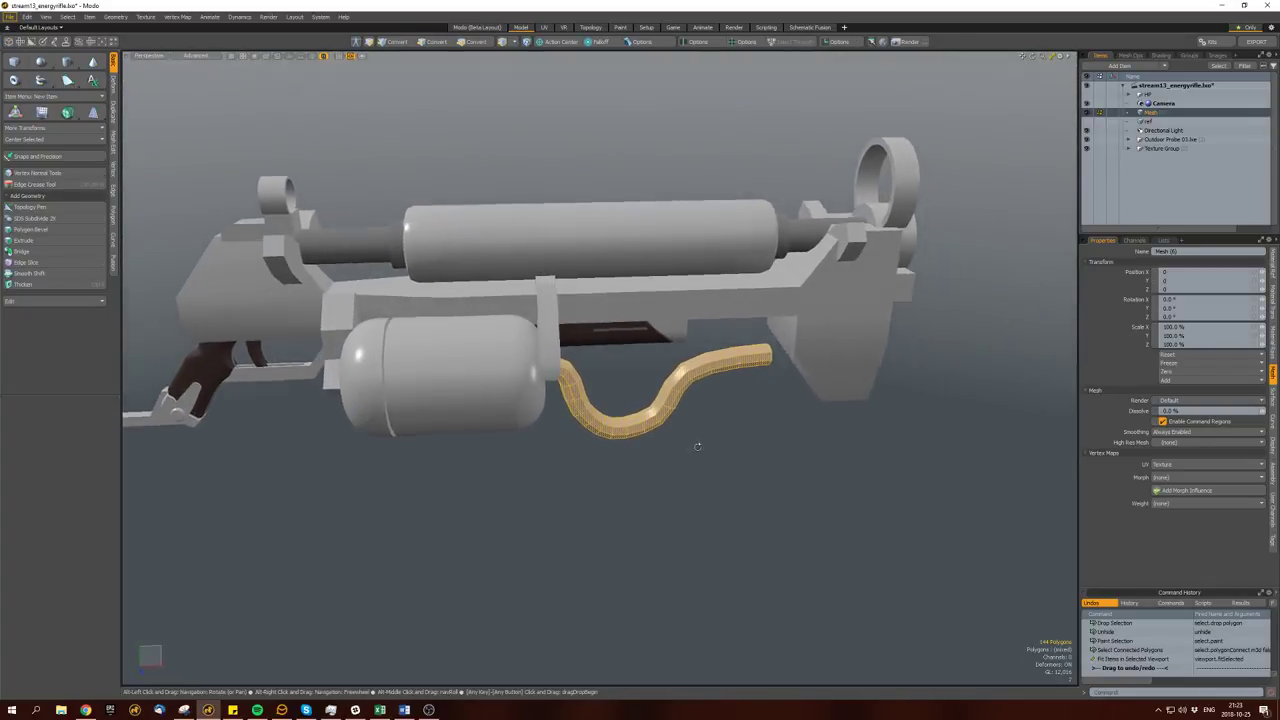
alt+drag(681, 441, 655, 405)
key(w)
key(3)
key(3)
key(e)
alt+drag(636, 410, 611, 447)
key(space)
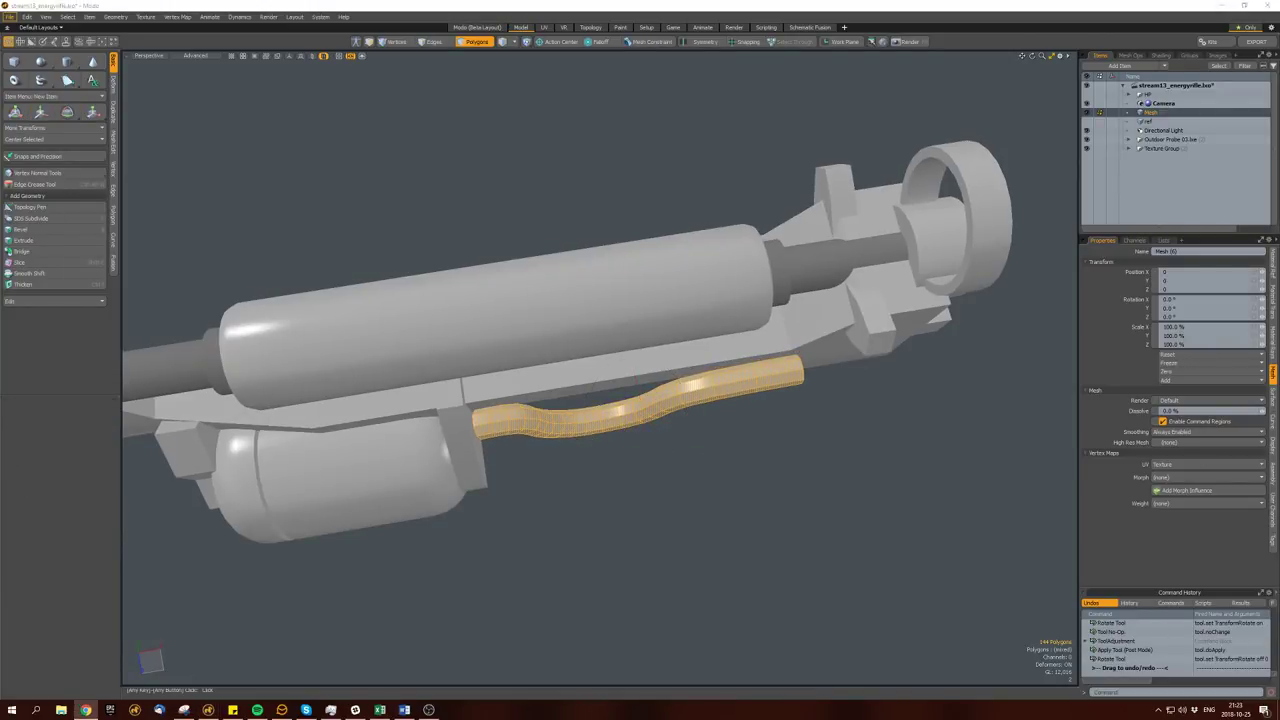
Scale the curved pipe up slightly and reposition it between the bracket and the front block.
alt+drag(548, 383, 606, 370)
key(r)
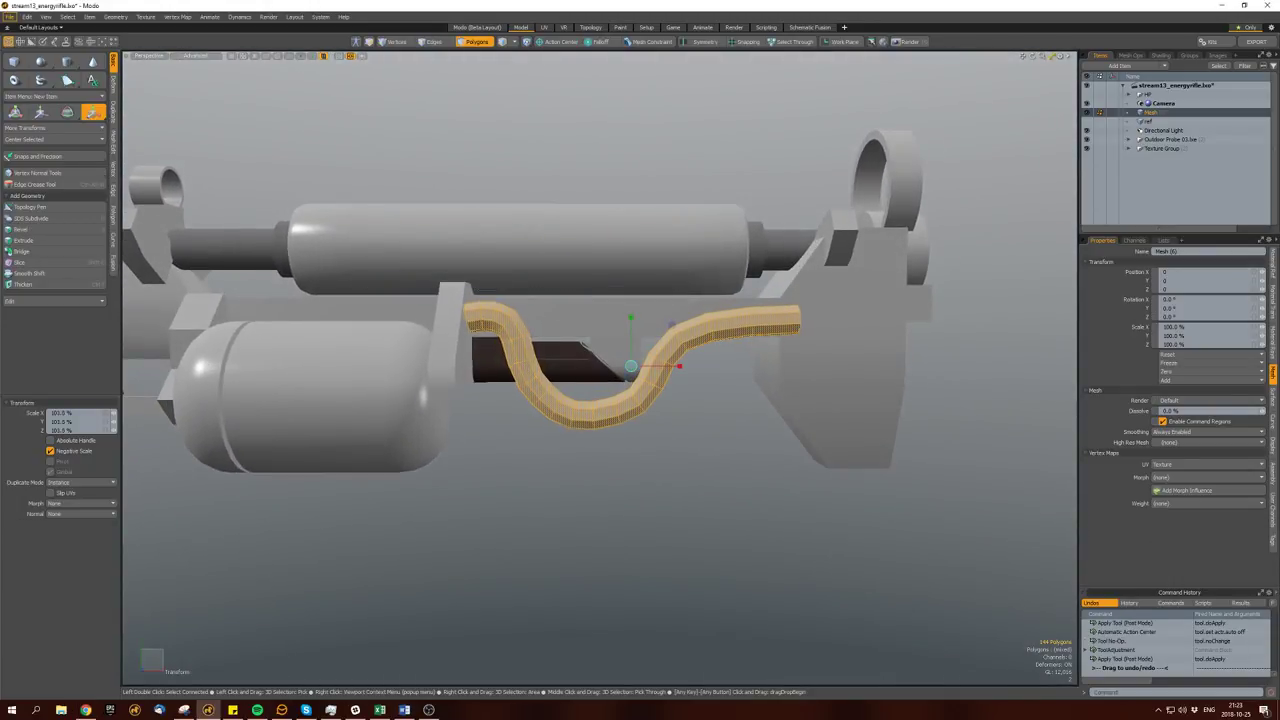
key(w)
key(space)
Select the whole curved pipe and shift it about 0.875 in X and 0.06 in Z.
alt+drag(650, 580, 647, 470)
click(647, 470)
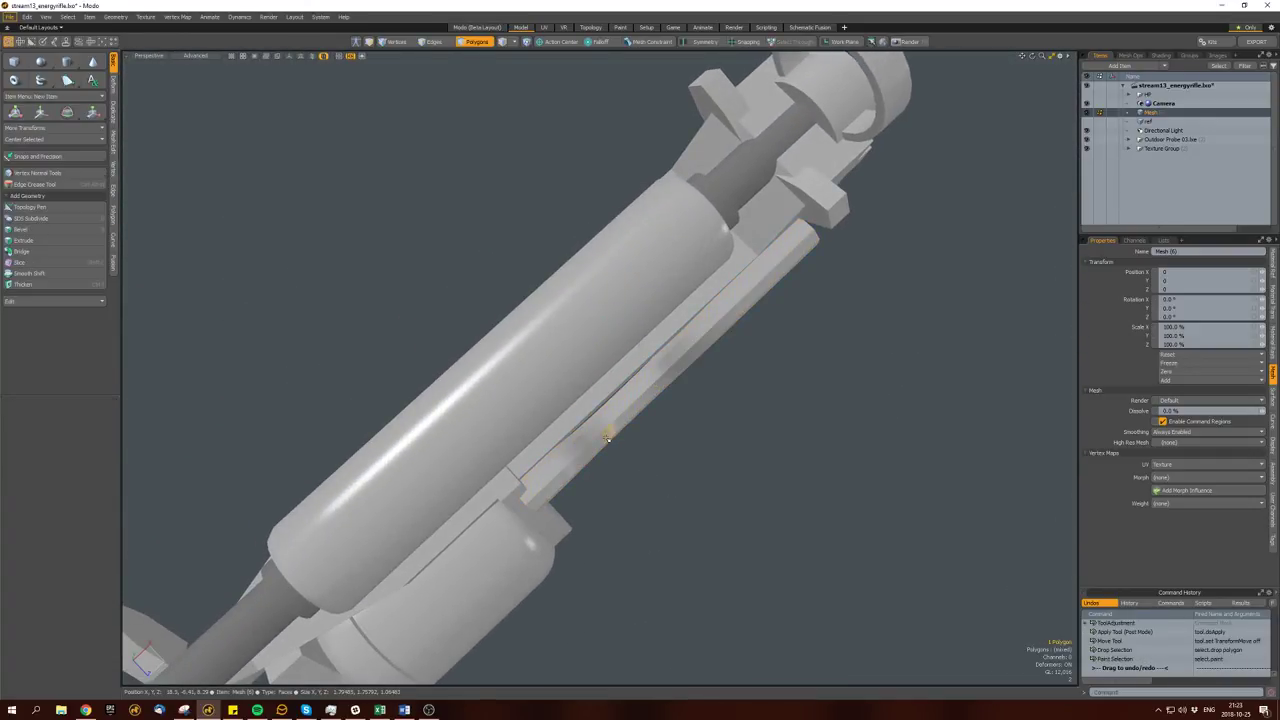
double_click(607, 437)
key(w)
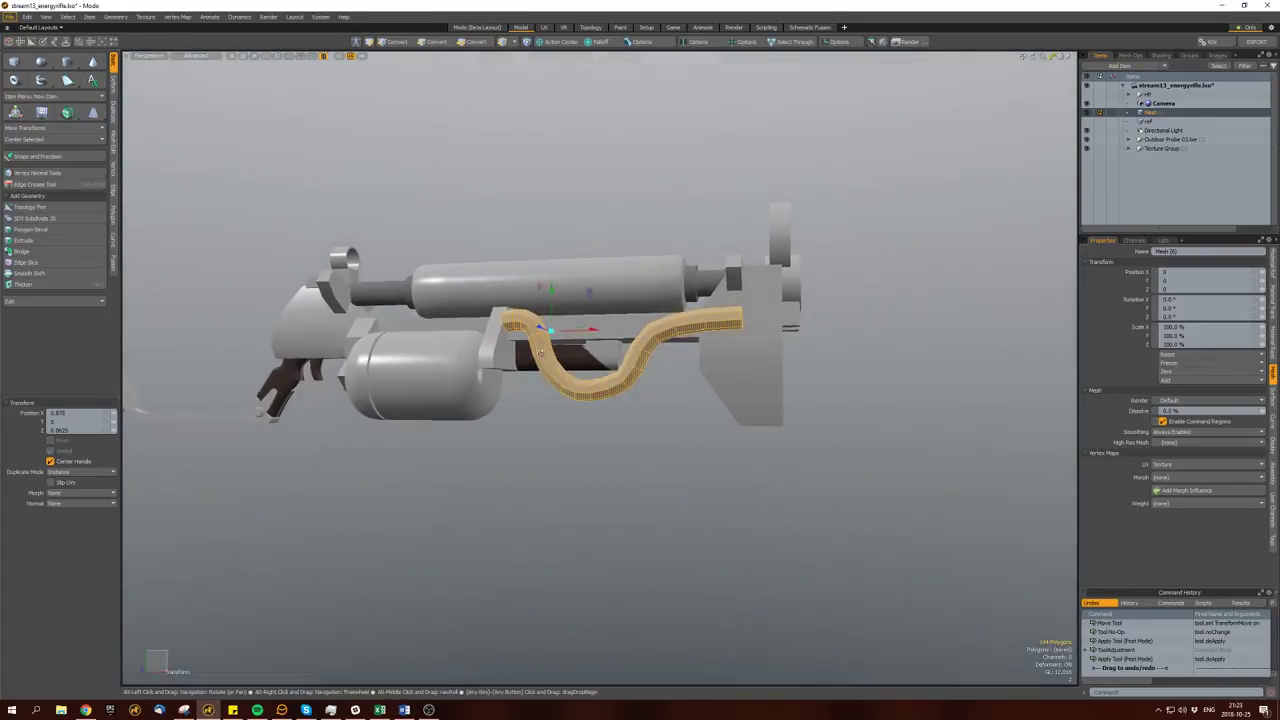
key(space)
alt+drag(560, 380, 727, 351)
Add a cube 7.75 in size and move it beside the front block at the pipe's front end.
click(14, 62)
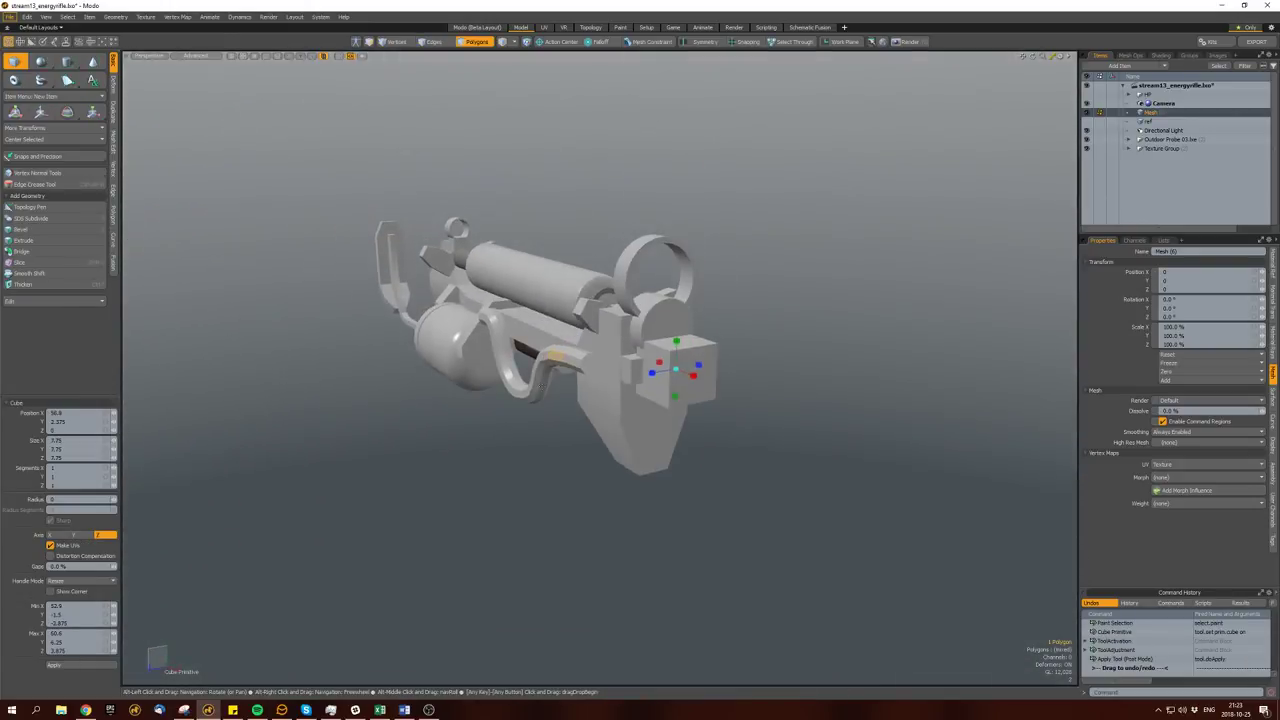
key(w)
alt+drag(600, 450, 811, 362)
Drop the selection and save the scene.
key(3)
scroll(698, 356, up, 5)
key(space)
scroll(679, 332, down, 5)
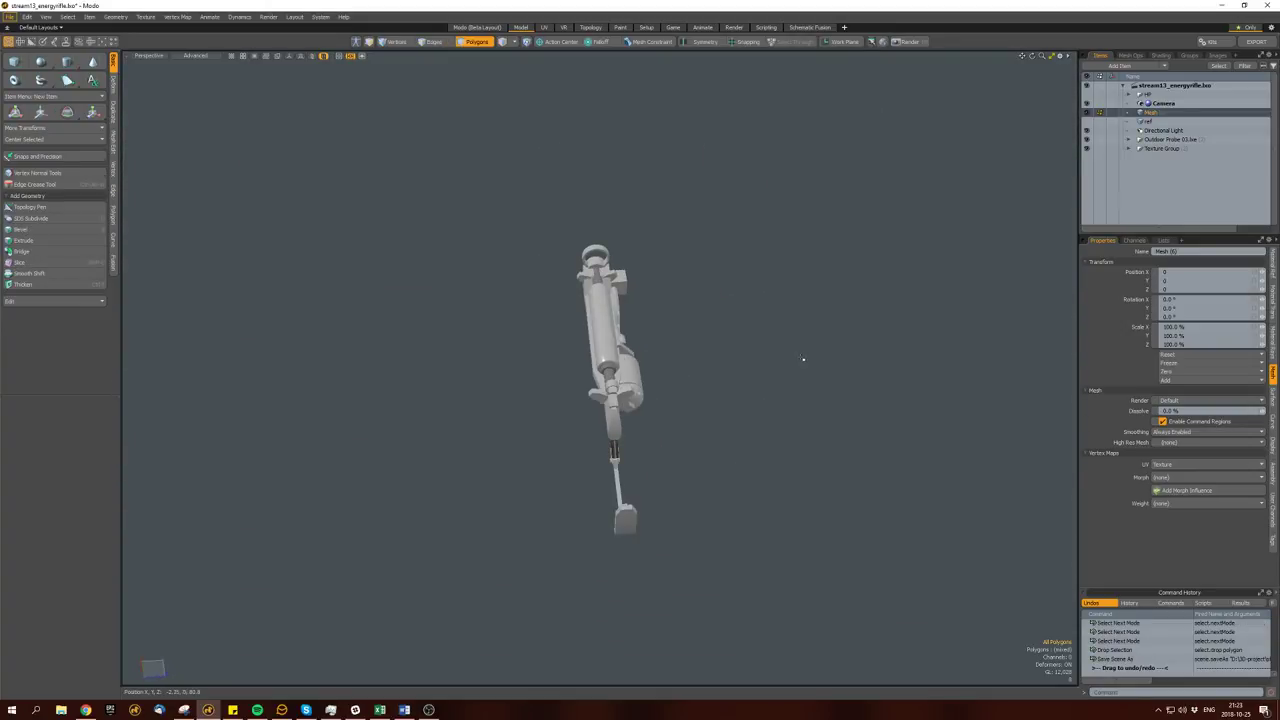
Open the render preview, fit the rifle in the camera, examine it from several sides and close the preview.
key(F8)
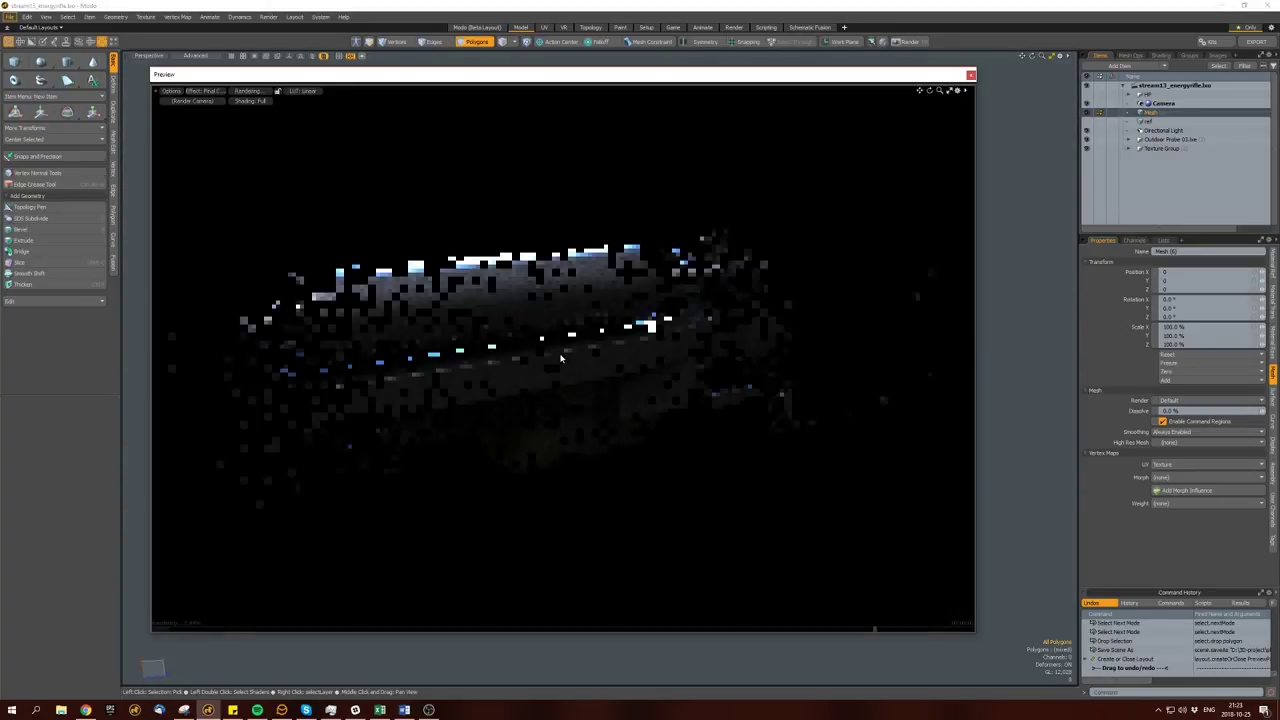
key(a)
alt+drag(495, 378, 709, 352)
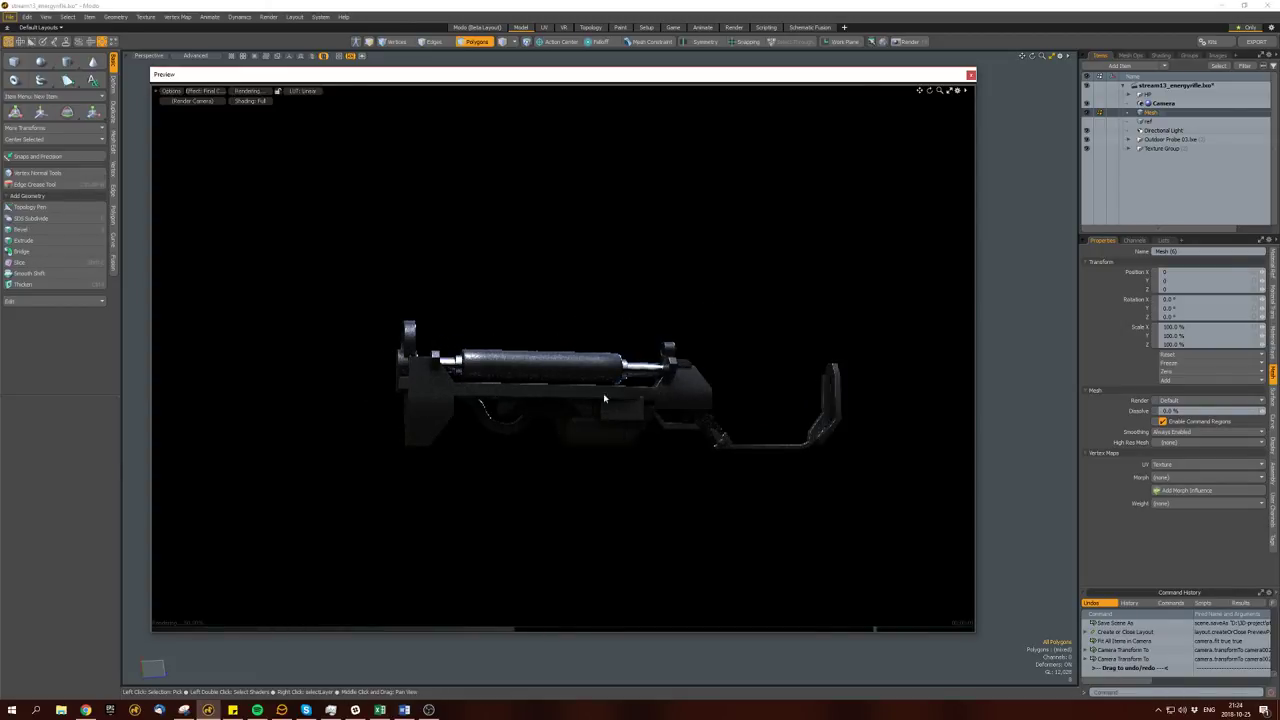
alt+drag(403, 401, 537, 315)
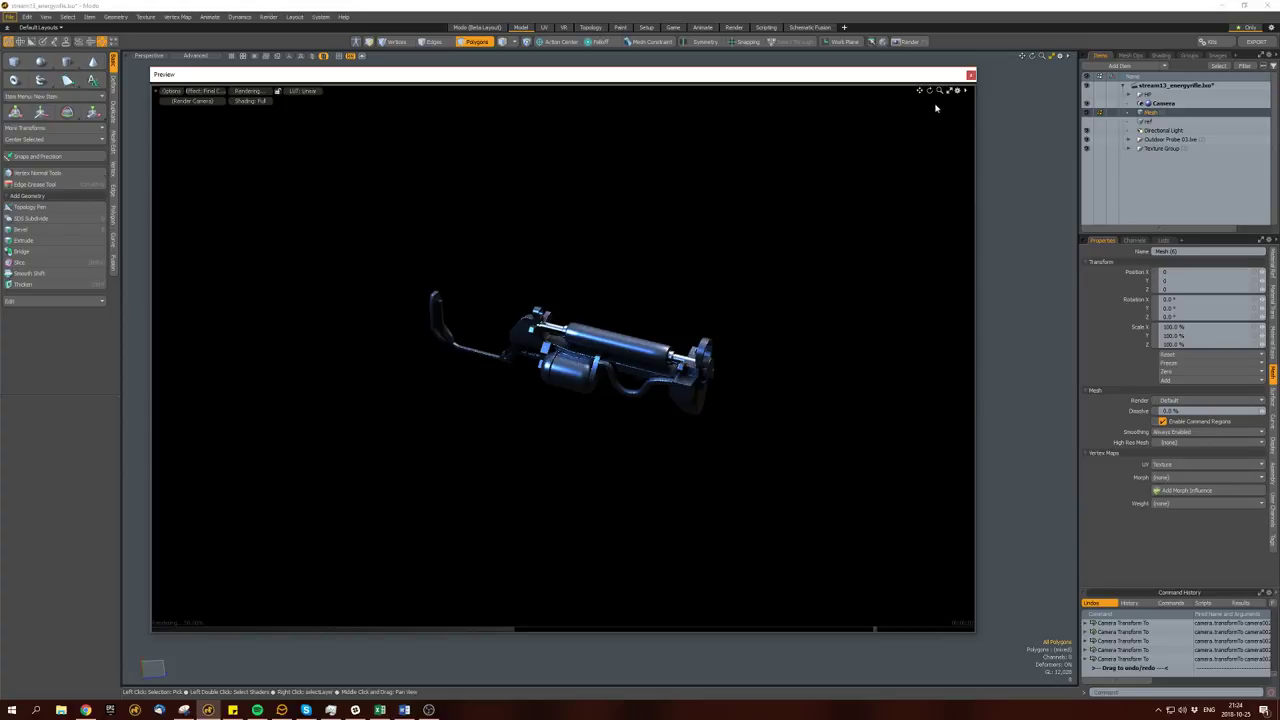
click(970, 75)
alt+drag(529, 349, 740, 430)
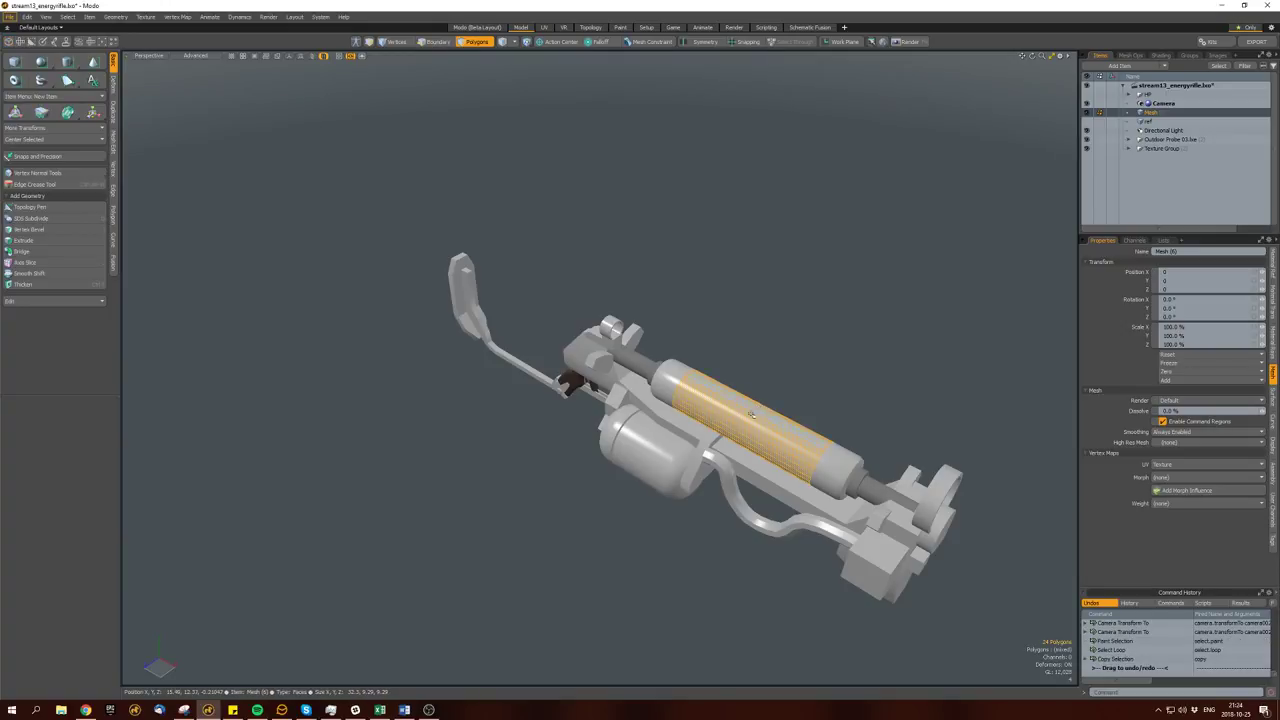
Duplicate the middle band of the main cylinder and push the copy outward into a slightly wider sleeve.
key(ctrl+shift+a)
key(space)
key(space)
key(space)
key(space)
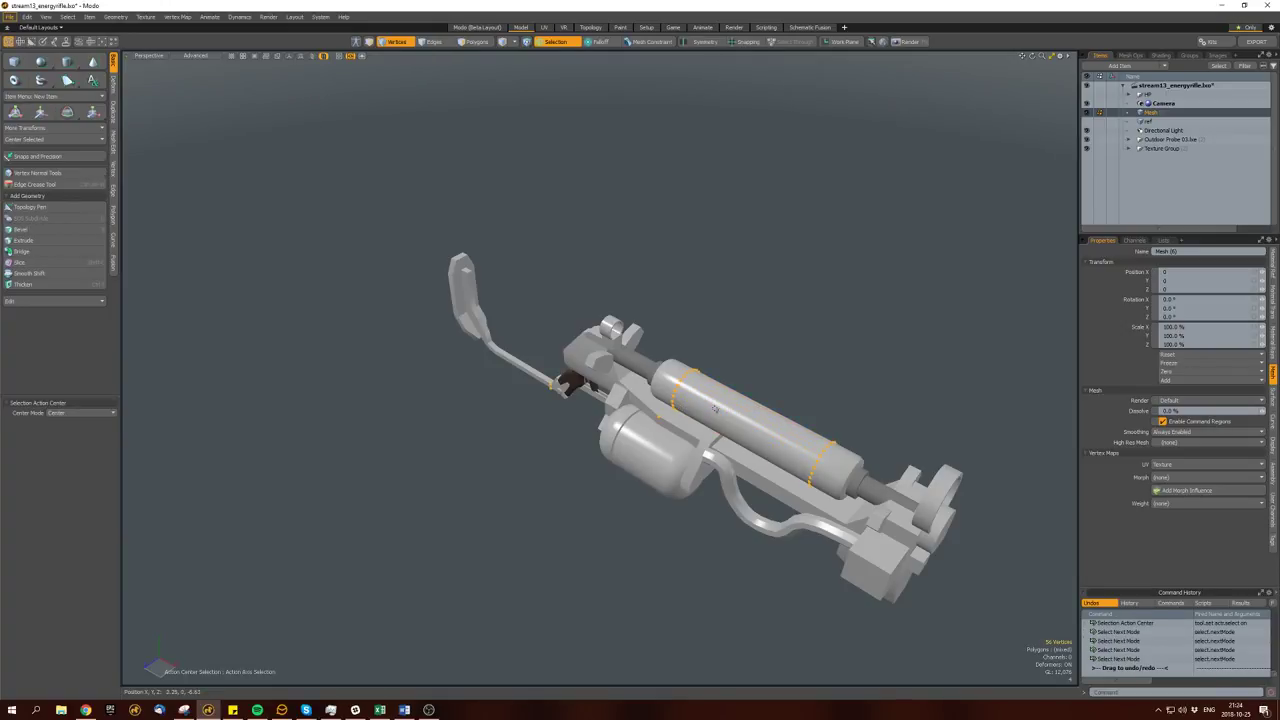
key(z)
drag(715, 408, 778, 358)
key(w)
key(space)
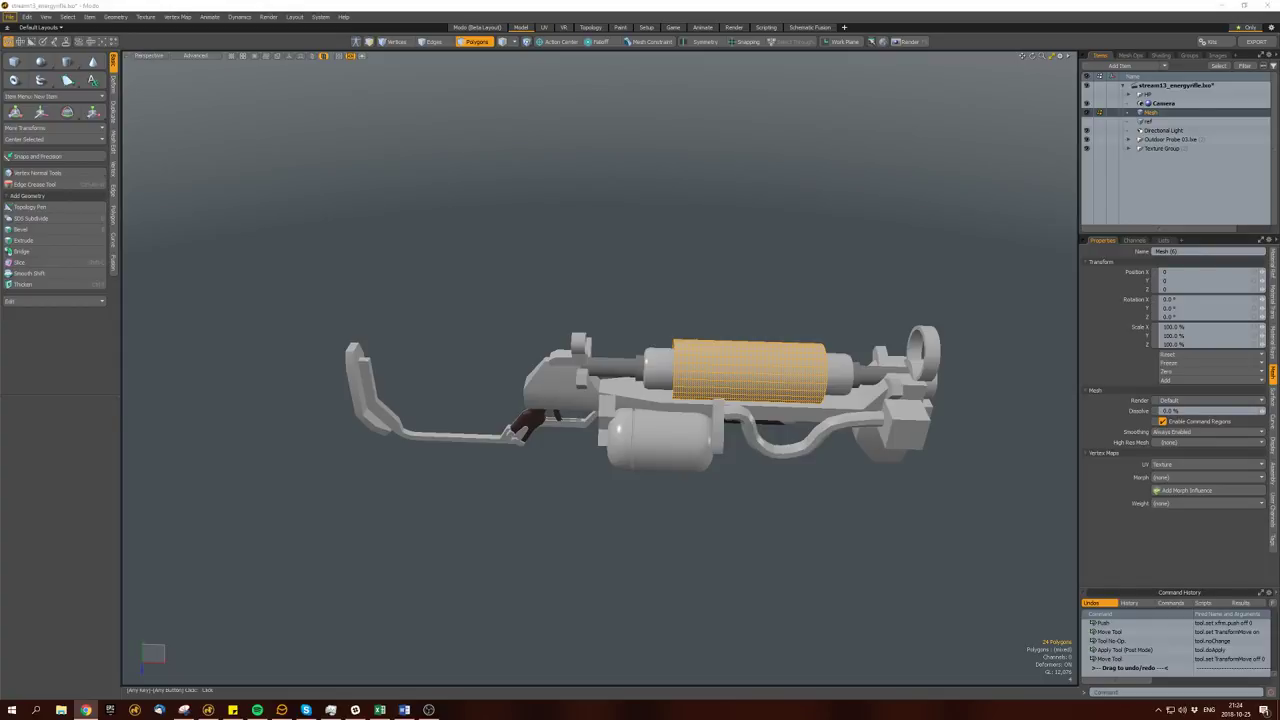
Shorten the sleeve along the barrel and move it to the rear end of the main cylinder.
alt+drag(963, 383, 950, 380)
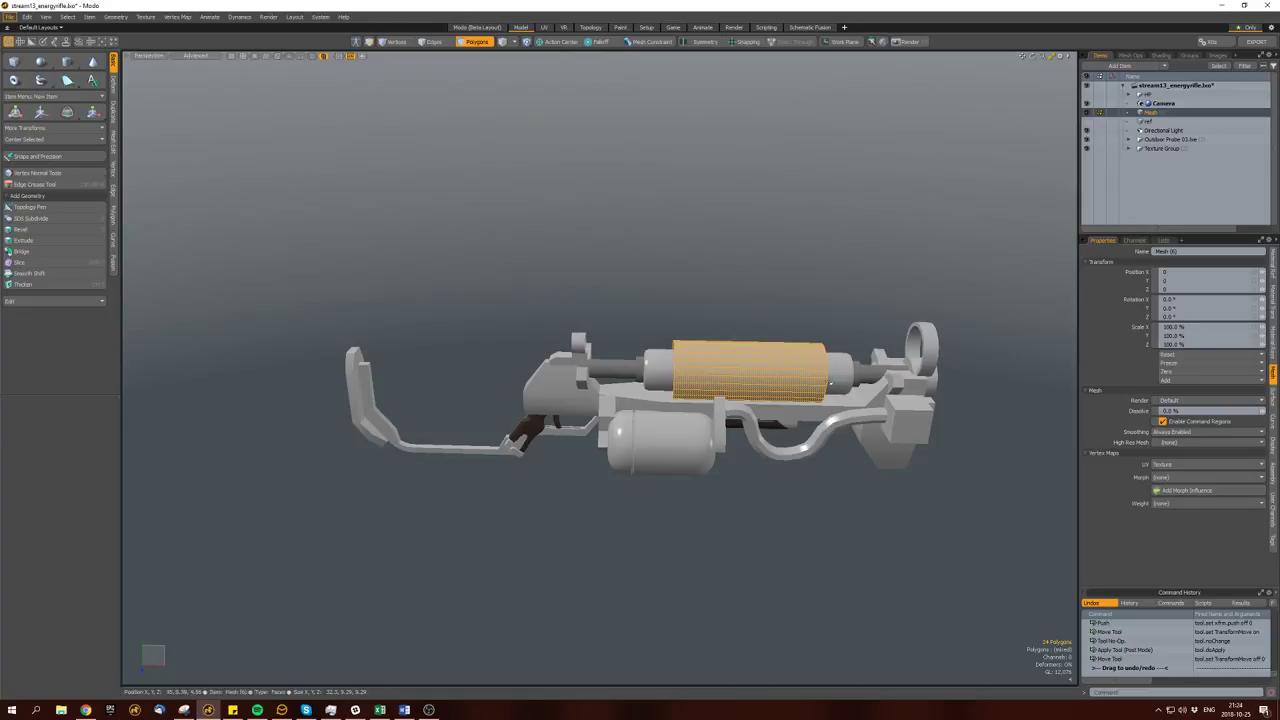
scroll(950, 380, up, 3)
key(r)
key(w)
drag(760, 376, 566, 370)
key(space)
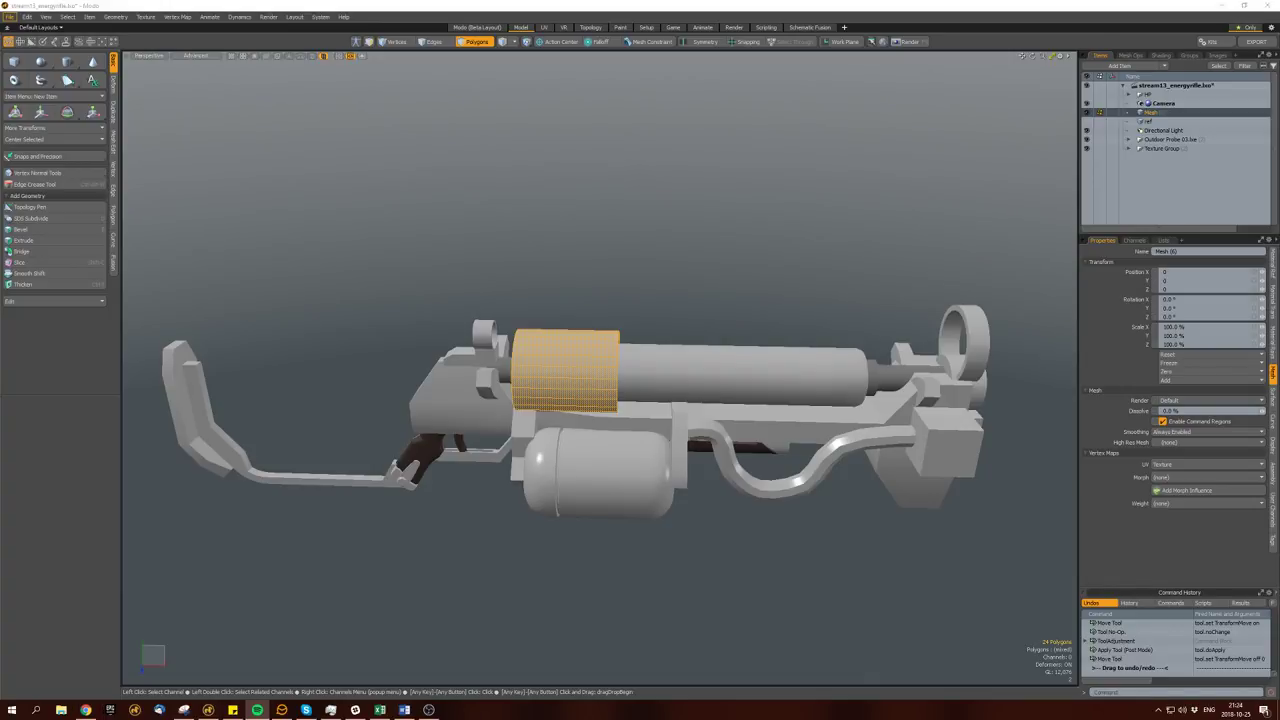
With Z symmetry enabled, delete the lower faces of the sleeve to make an open half shell.
ctrl+alt+drag(614, 344, 588, 369)
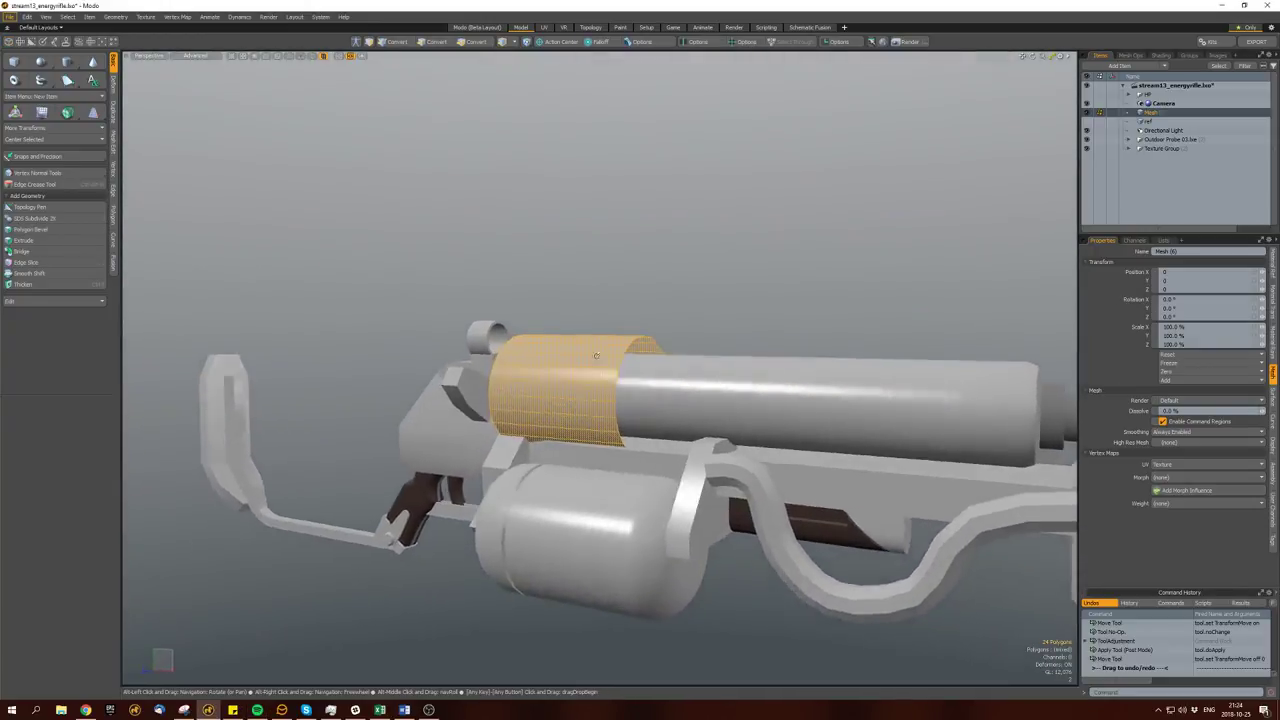
key(a)
click(565, 380)
key(shift+s)
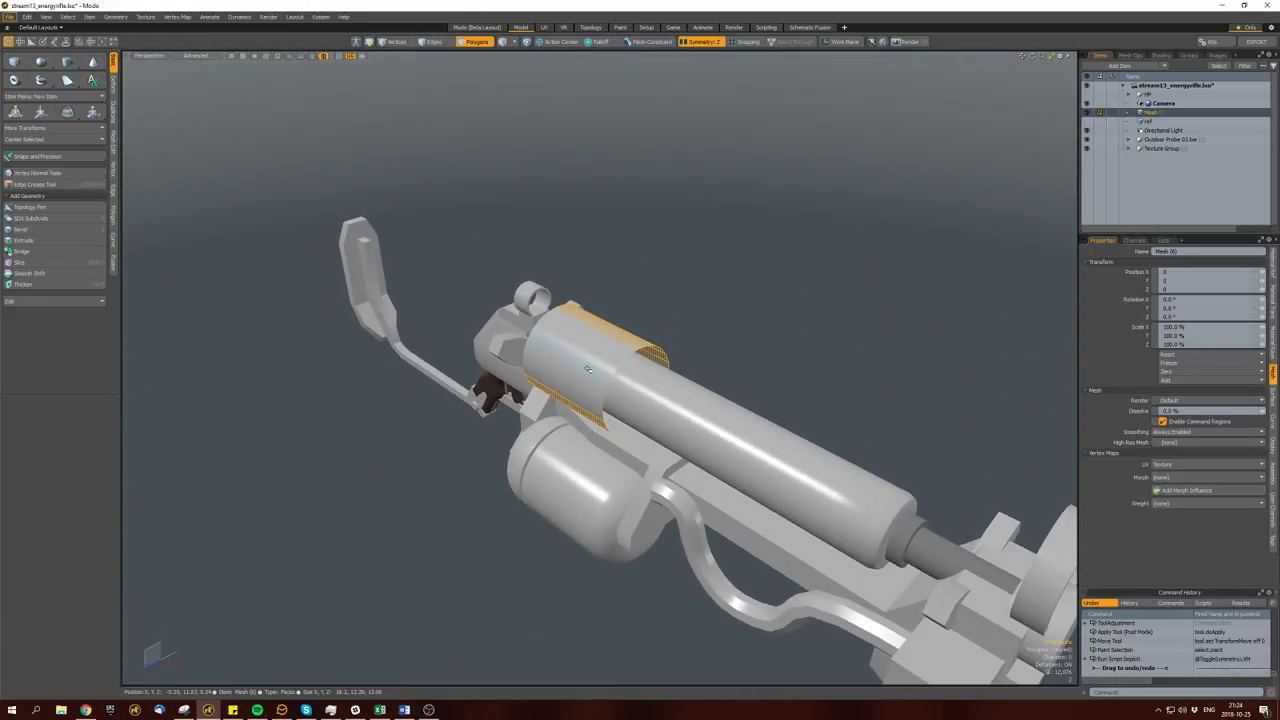
click(578, 397)
key(Delete)
Select the remaining half shell and thicken it into a solid cover.
mouse_move(578, 397)
alt+mouse_down()
mouse_move(617, 345)
mouse_move(445, 350)
alt+mouse_up()
click(617, 345)
double_click(617, 345)
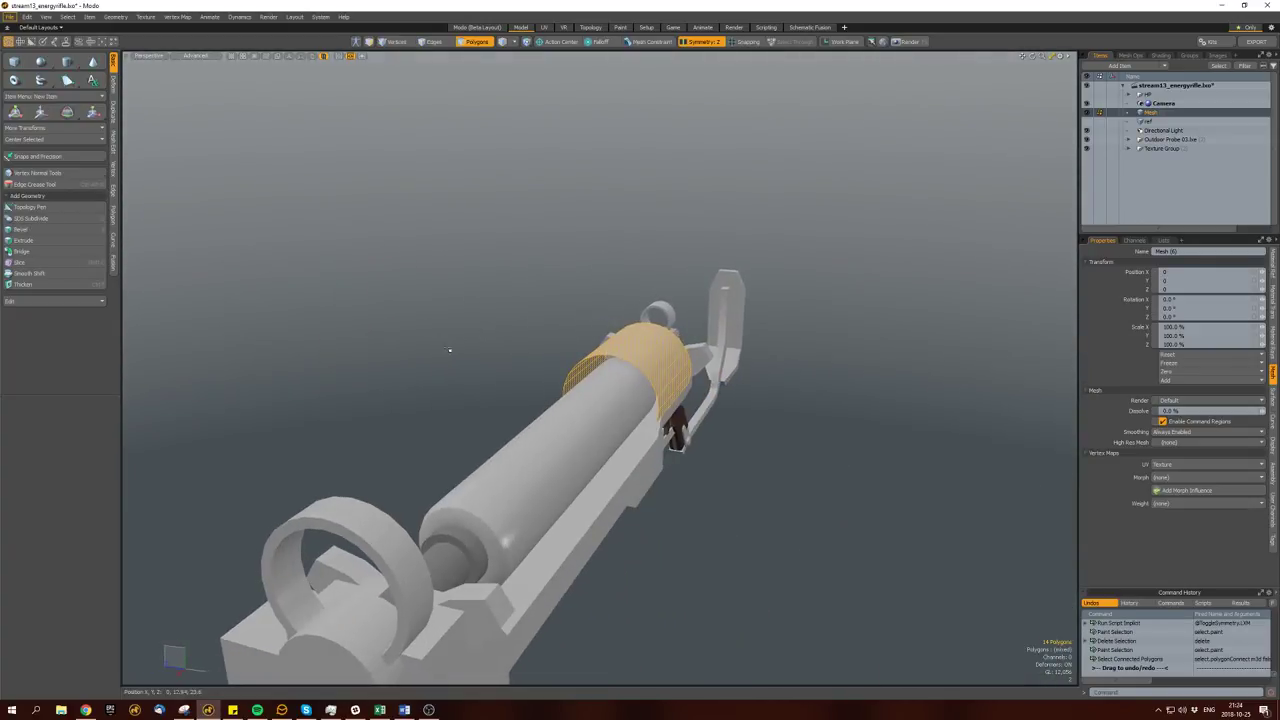
mouse_move(583, 359)
alt+mouse_down()
mouse_move(618, 358)
mouse_move(600, 338)
mouse_move(640, 347)
mouse_move(600, 346)
mouse_move(614, 345)
mouse_move(580, 370)
mouse_move(586, 387)
mouse_move(211, 403)
mouse_move(386, 403)
mouse_move(619, 378)
mouse_move(791, 443)
mouse_move(843, 423)
mouse_move(700, 390)
mouse_move(738, 392)
alt+mouse_up()
key(shift+d)
key(space)
double_click(605, 345)
key(w)
key(space)
key(space)
key(space)
key(bracketright)
key(ctrl+x)
alt+drag(831, 383, 736, 408)
key(ctrl+z)
Cut the curved stock out of the rifle, paste it into a new mesh layer named oldhandle and hide that layer.
click(774, 375)
right_drag(812, 427, 814, 425)
key(bracketright)
key(ctrl+x)
key(n)
key(ctrl+v)
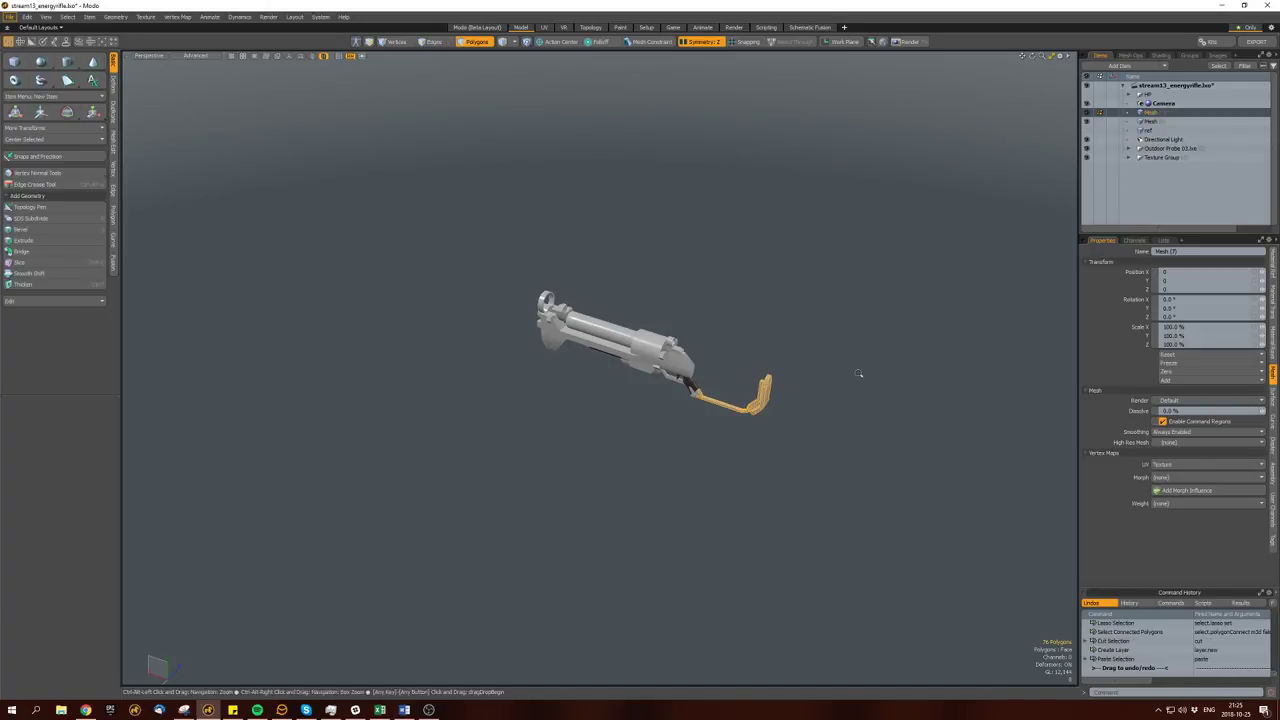
text(dle)
key(Return)
click(1087, 112)
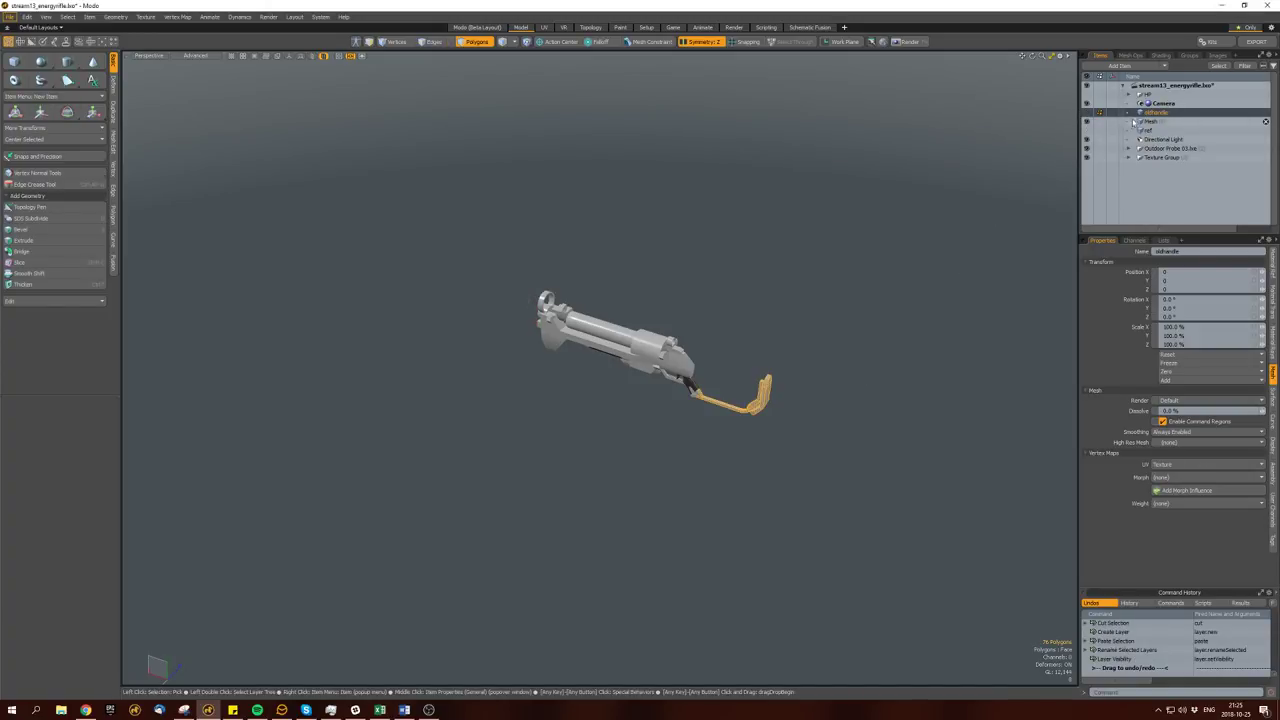
Create a new mesh layer with a long bar about 28.5 by 2.375 by 1.75 behind the rifle body as a stock.
click(1150, 121)
key(n)
alt+drag(775, 336, 686, 360)
key(shift+c)
key(space)
click(686, 360)
key(])
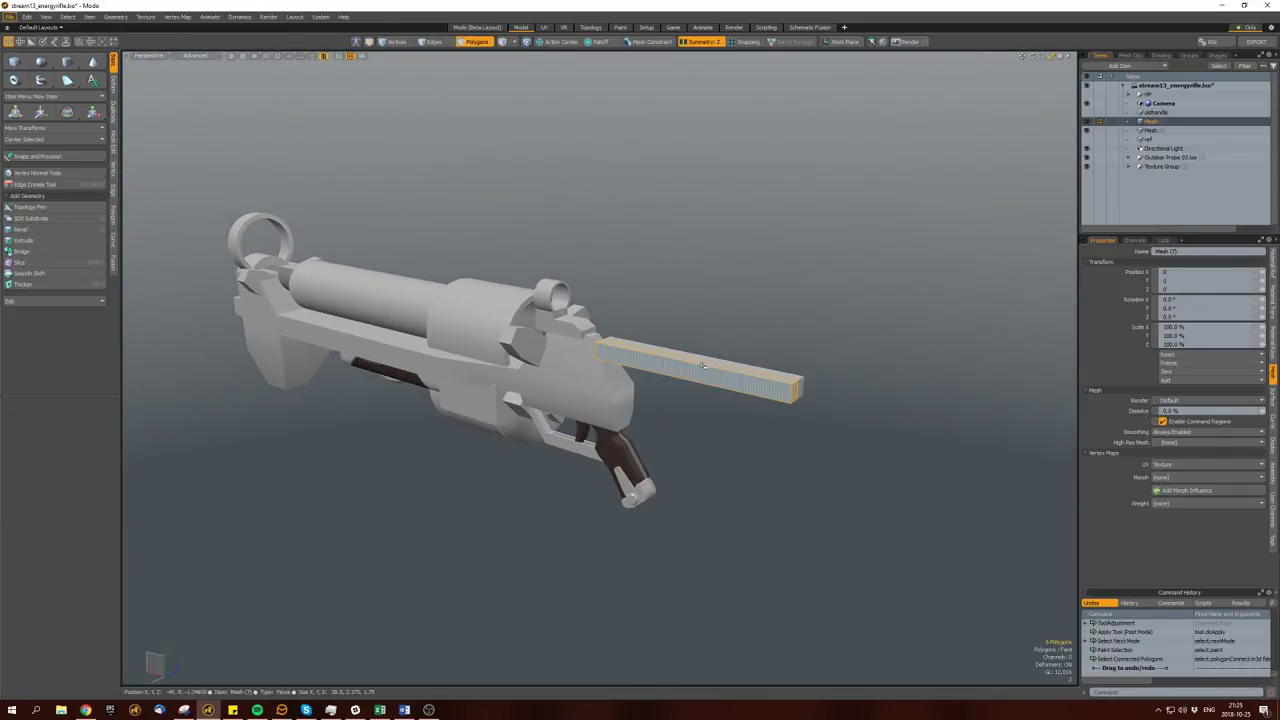
Line the new stock bar up with the middle of the rifle body and save the scene.
key(shift+x)
click(711, 357)
key(Escape)
double_click(711, 360)
alt+drag(711, 362, 525, 472)
key(shift+c)
click(722, 400)
key(ctrl+s)
Adjust the stock bar's placement and slice an edge loop across it near the rifle body.
key(3)
key(w)
key(space)
key(space)
key(space)
mouse_move(666, 356)
alt+mouse_down()
mouse_move(640, 368)
mouse_move(830, 400)
alt+mouse_up()
click(660, 378)
key(alt+c)
key(space)
Move the underside face at the bar's front end by -2.75 in Y to form a sloped joint with the body.
alt+drag(722, 378, 676, 362)
key(space)
click(675, 362)
key(w)
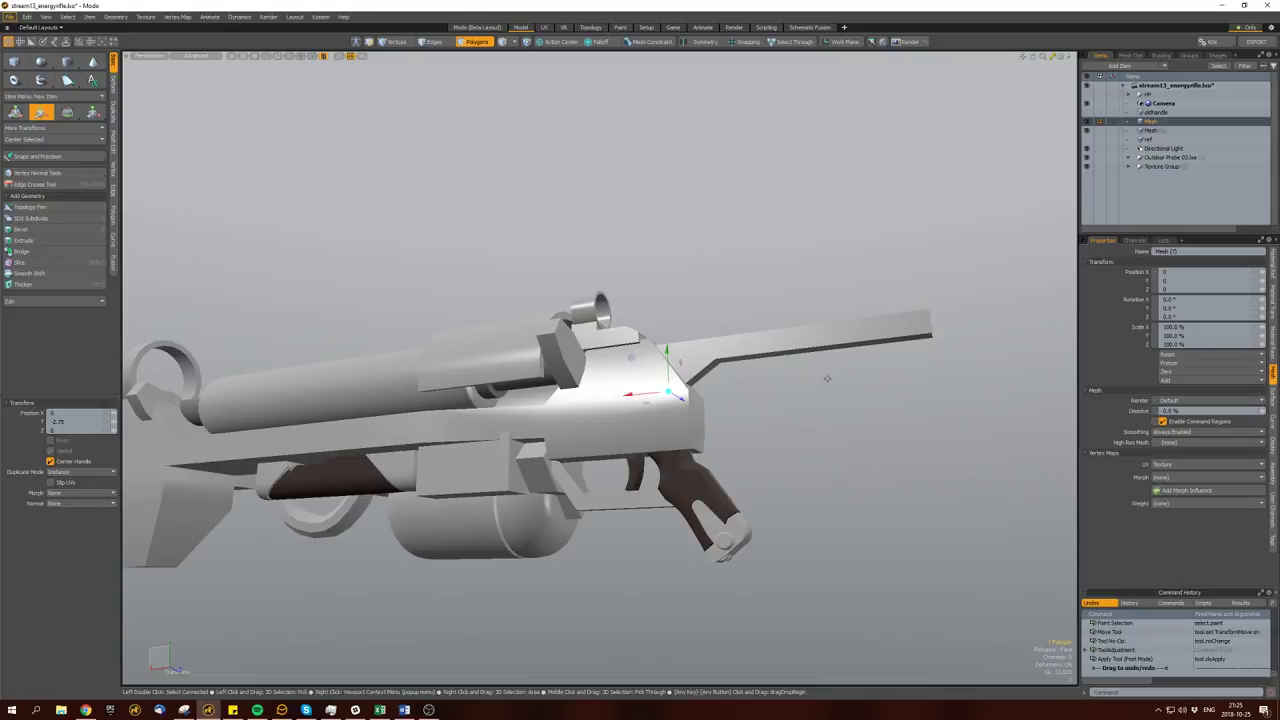
key(space)
click(821, 380)
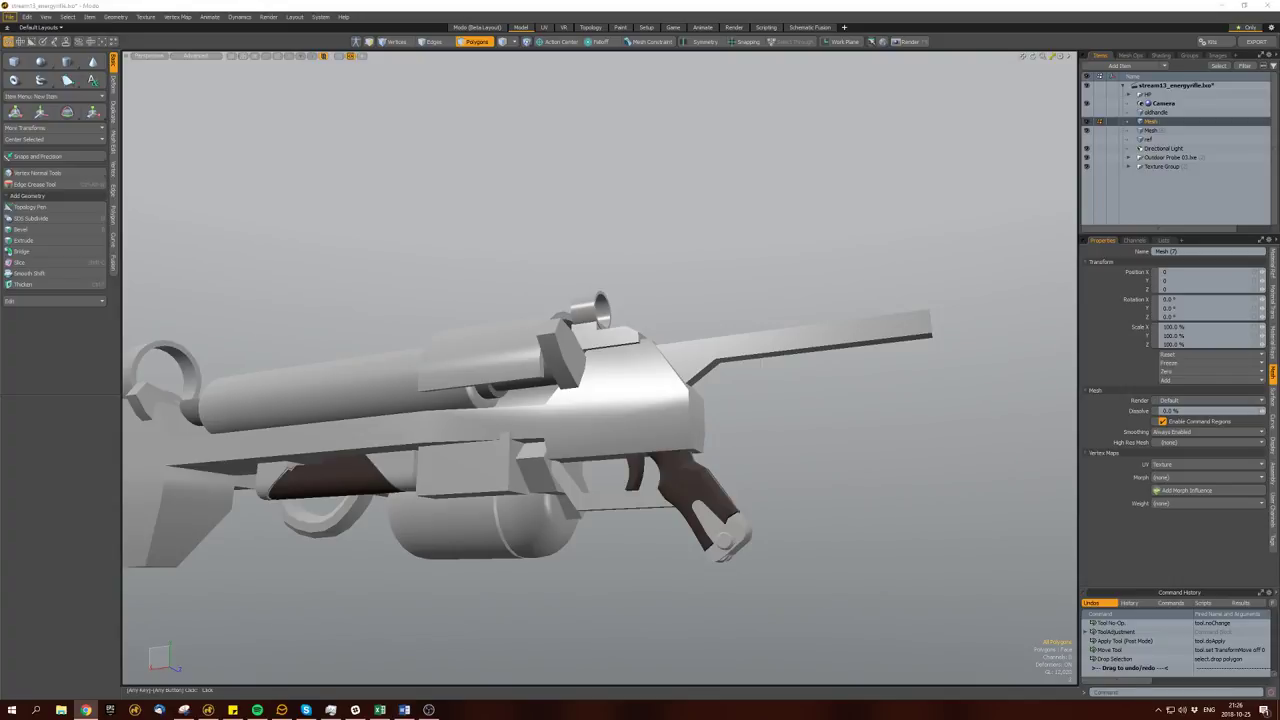
Make the main rifle mesh active, select the half-shell cover and scale it down in Y and Z around the cylinder.
alt+drag(658, 202, 540, 410)
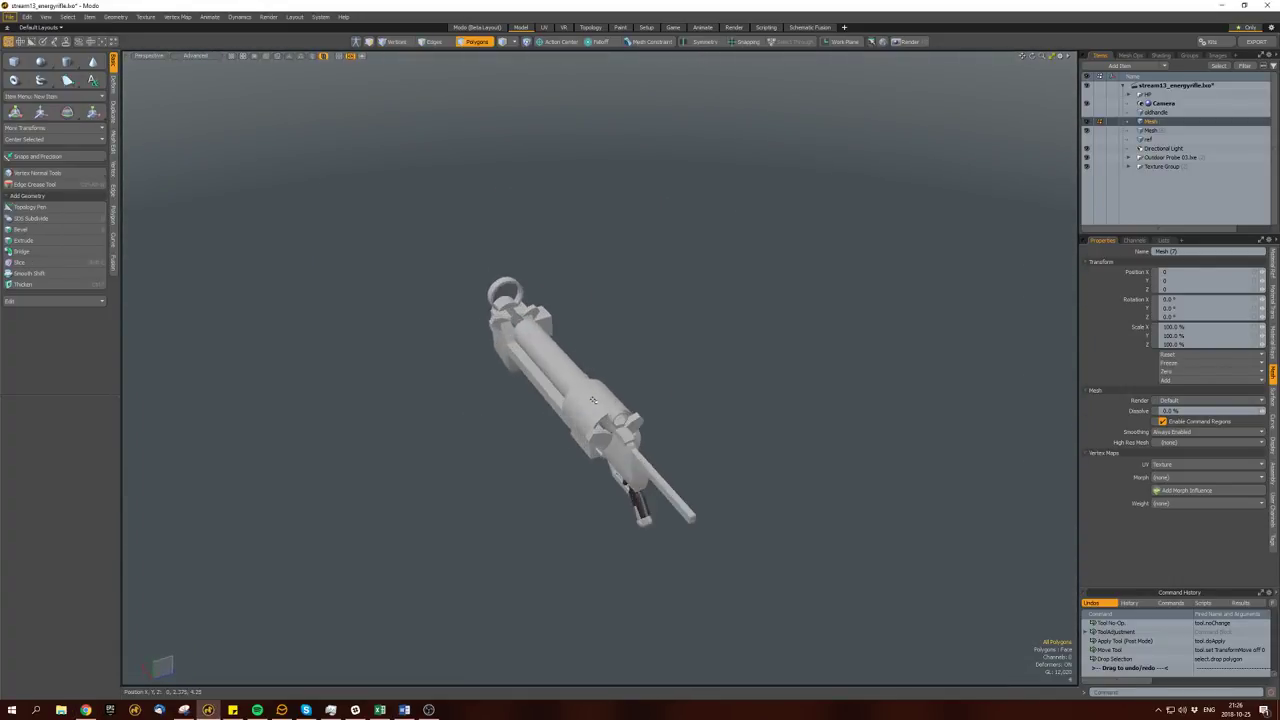
scroll(586, 406, up, 3)
click(588, 408)
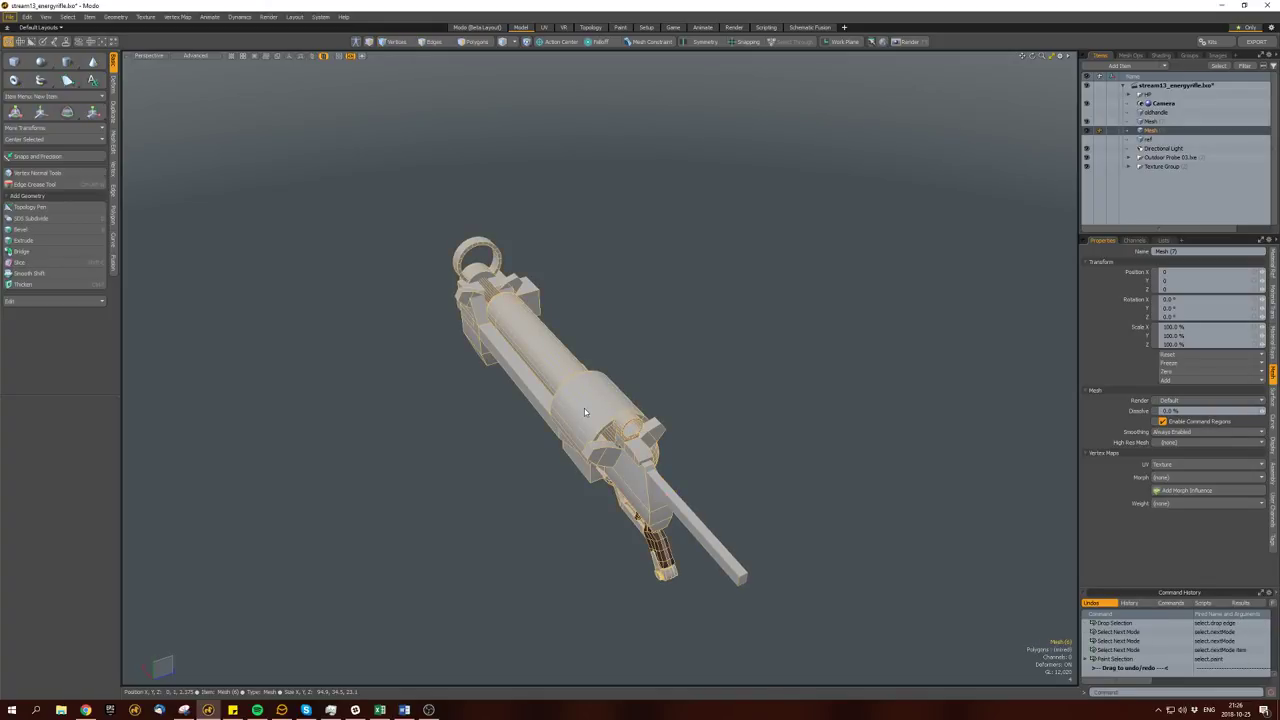
key(space)
key(bracketright)
alt+drag(595, 411, 760, 400)
key(r)
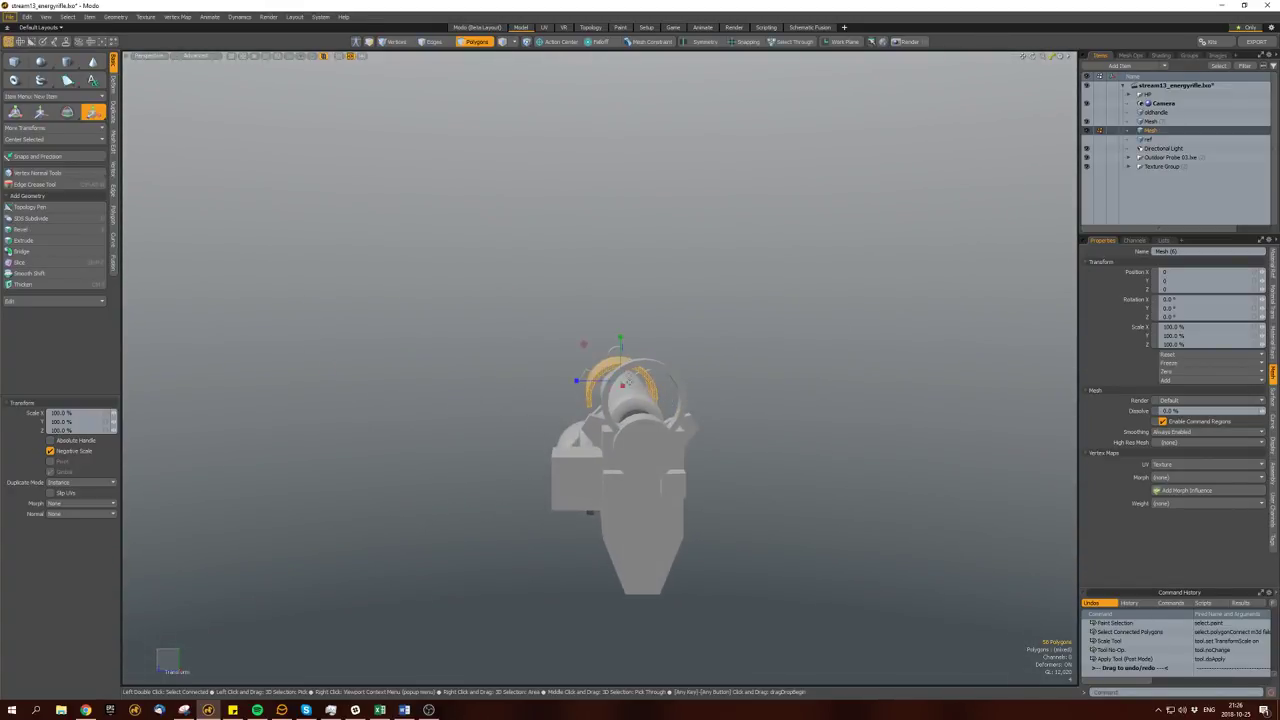
scroll(620, 380, up, 5)
drag(579, 343, 601, 371)
scroll(526, 331, down, 3)
Frame the half-shell cover in the four-view layout and raise it slightly in Y.
key(space)
key(space)
key(space)
key(space)
key(ctrl+space)
key(shift+a)
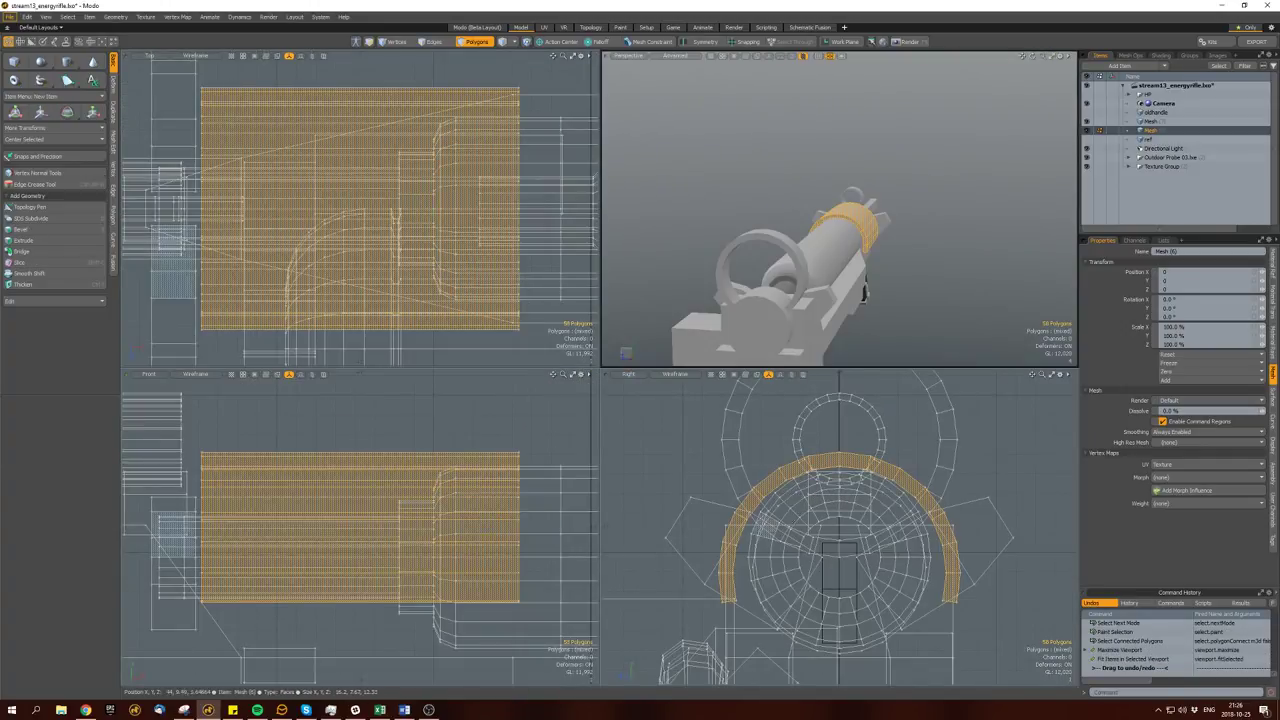
key(e)
key(w)
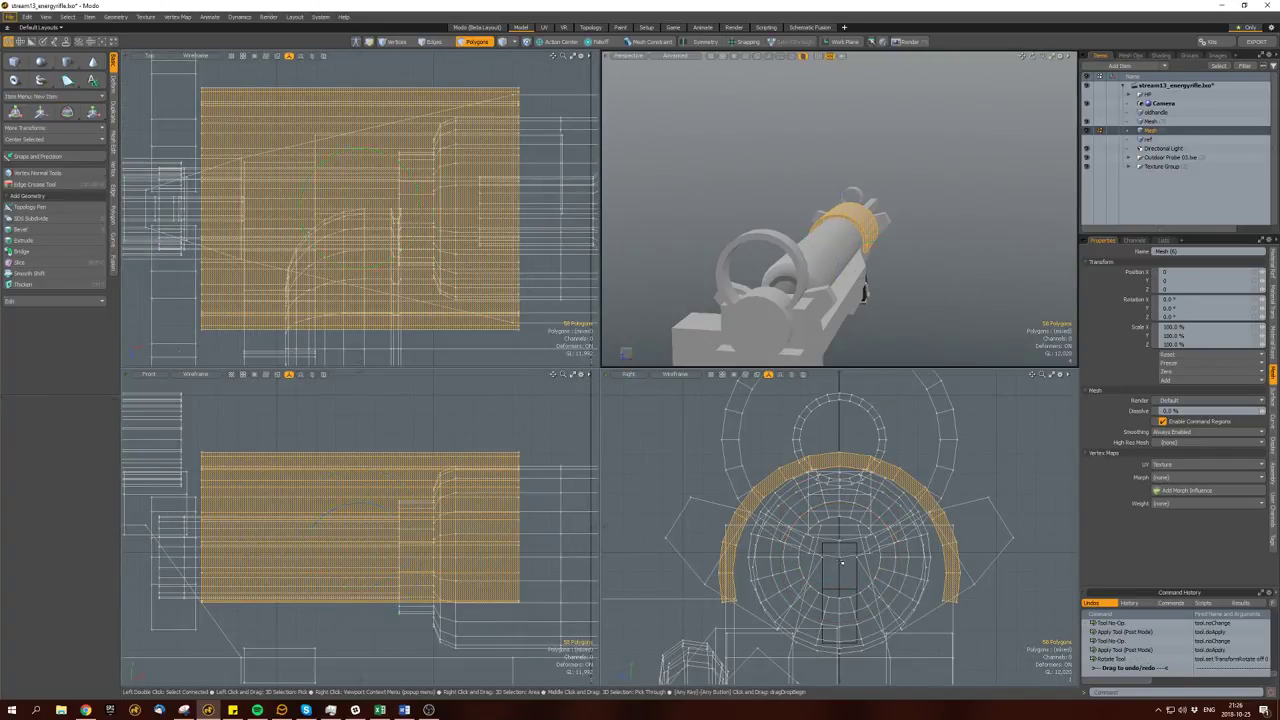
drag(838, 505, 838, 490)
Rotate the half-shell cover about -81.6° around X so it wraps the cylinder's side, and drop the selection.
key(q)
key(e)
click(862, 290)
drag(857, 508, 975, 603)
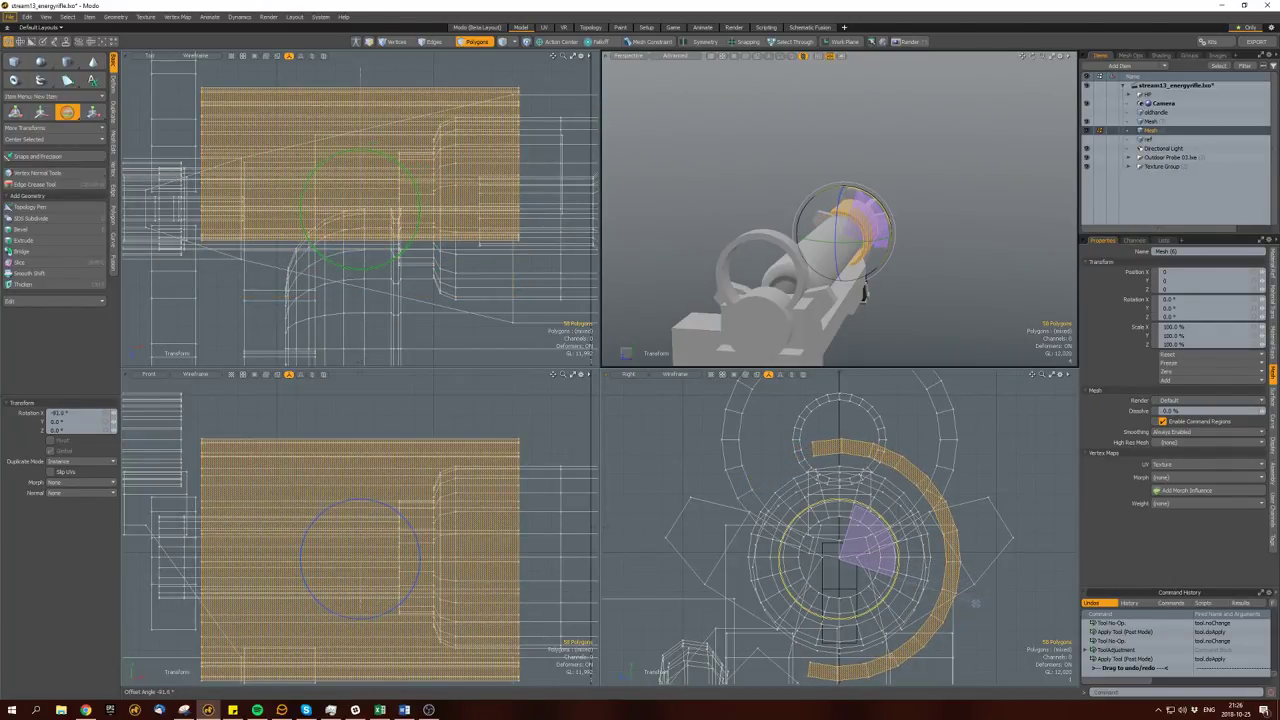
key(space)
alt+drag(840, 230, 848, 204)
click(789, 206)
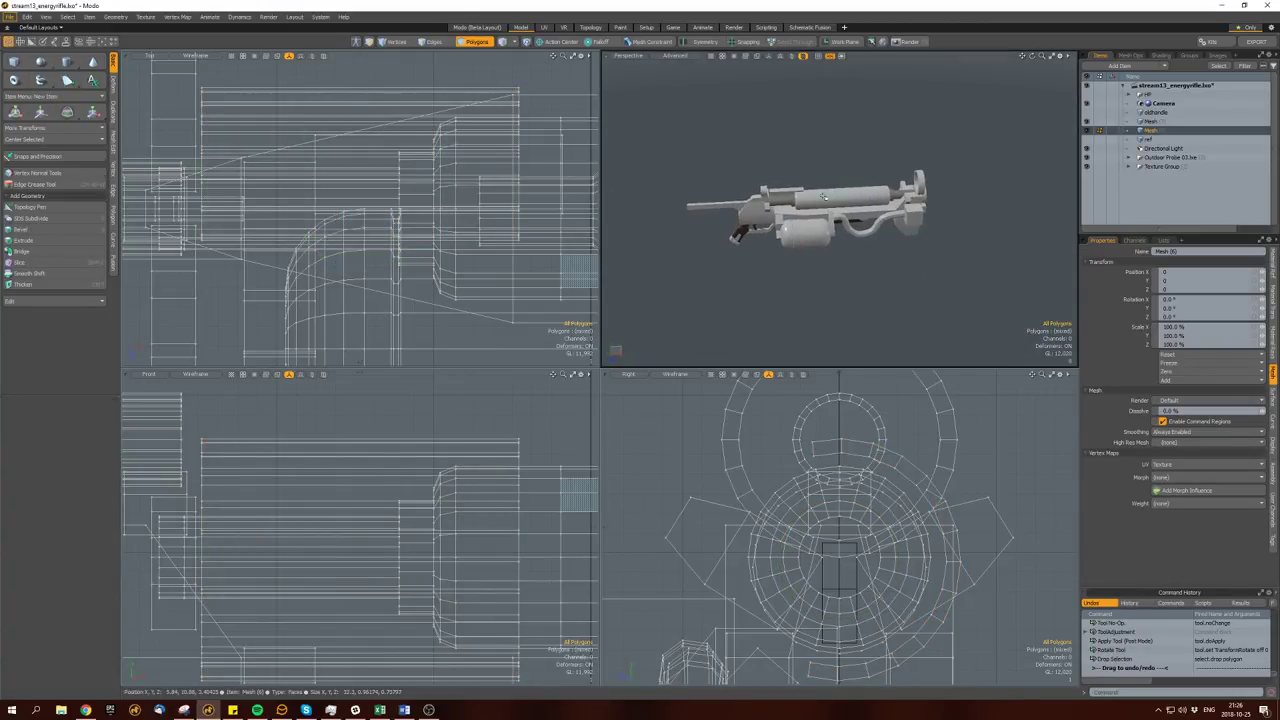
Select the whole curved side pipe and convert it to subdivision surfaces in a single perspective view.
key(ctrl+space)
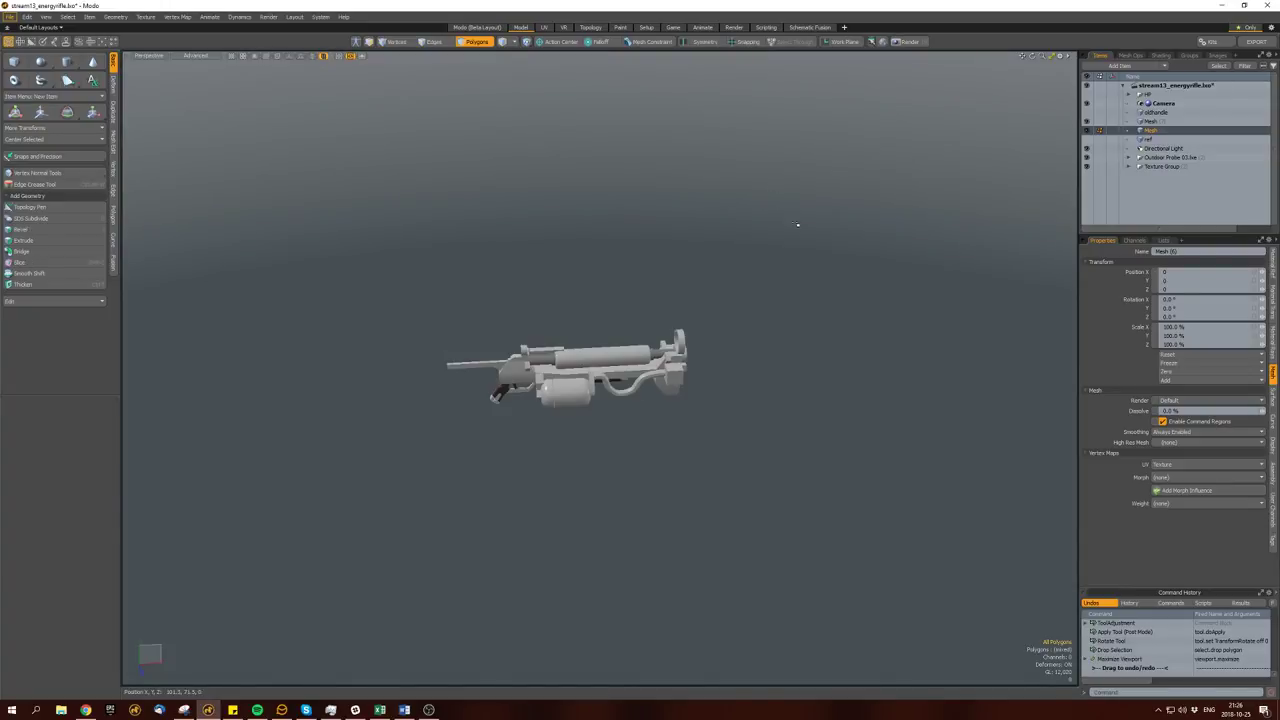
key(shift+a)
alt+drag(737, 254, 660, 311)
mouse_move(746, 314)
alt+mouse_down()
mouse_move(729, 377)
mouse_move(523, 329)
mouse_move(563, 334)
mouse_move(569, 313)
mouse_move(650, 380)
mouse_move(647, 398)
mouse_move(600, 360)
mouse_move(584, 461)
mouse_move(491, 457)
mouse_move(637, 400)
alt+mouse_up()
key(3)
double_click(691, 406)
key(w)
double_click(590, 365)
click(606, 373)
Assign the Grip material to the curved side pipe and save the scene.
click(620, 393)
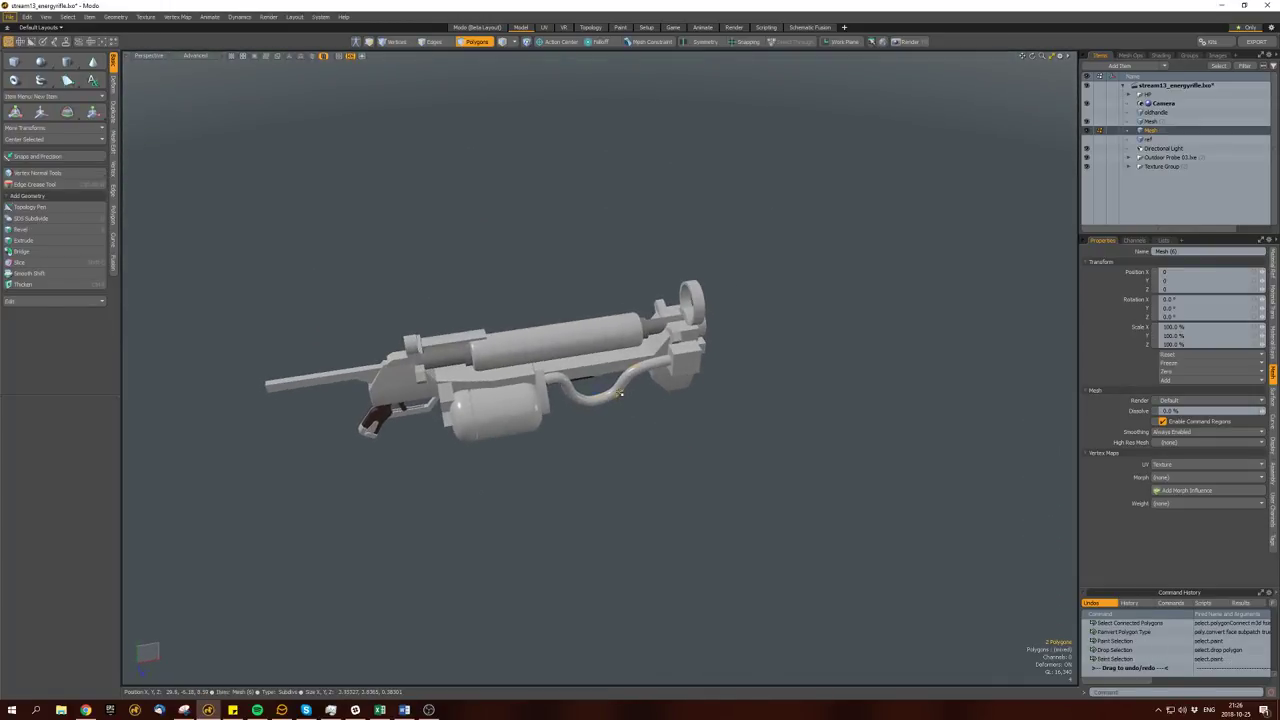
key(m)
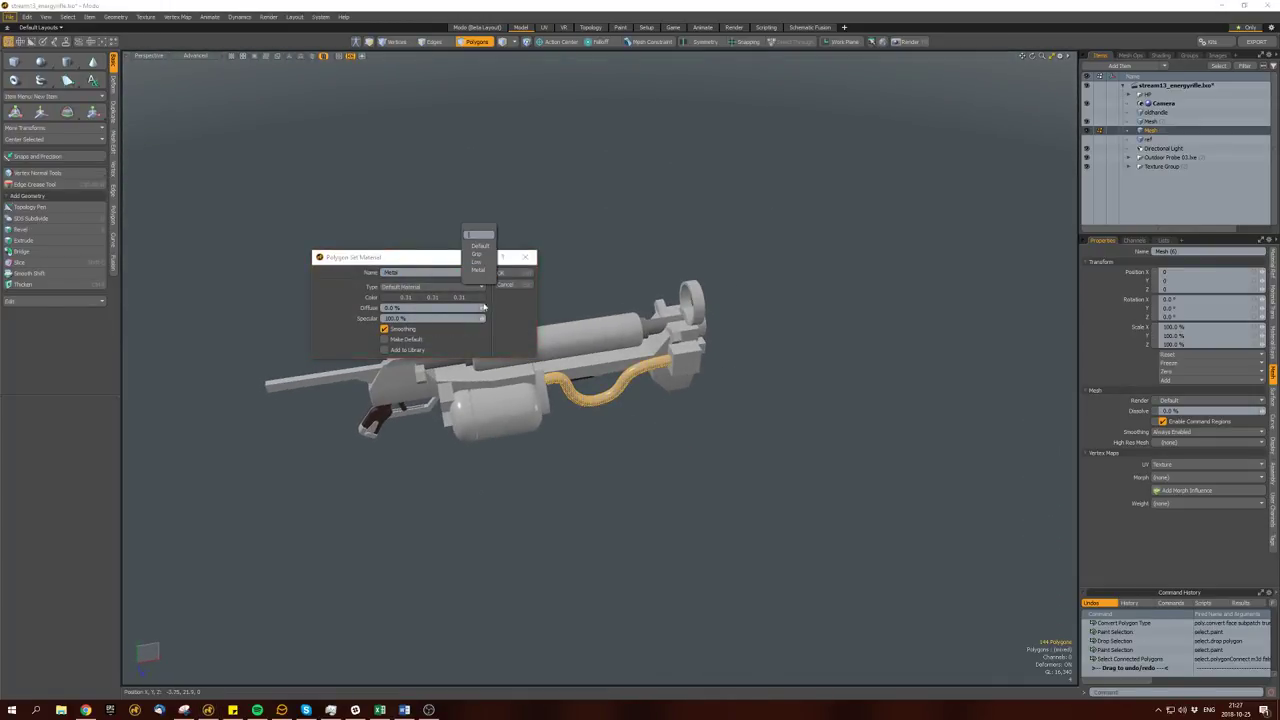
click(481, 258)
click(508, 272)
mouse_move(517, 263)
alt+mouse_down()
mouse_move(506, 308)
mouse_move(660, 318)
alt+mouse_up()
key(ctrl+s)
Assign the Metal material to the front ring sight and the round front cylinder.
double_click(680, 318)
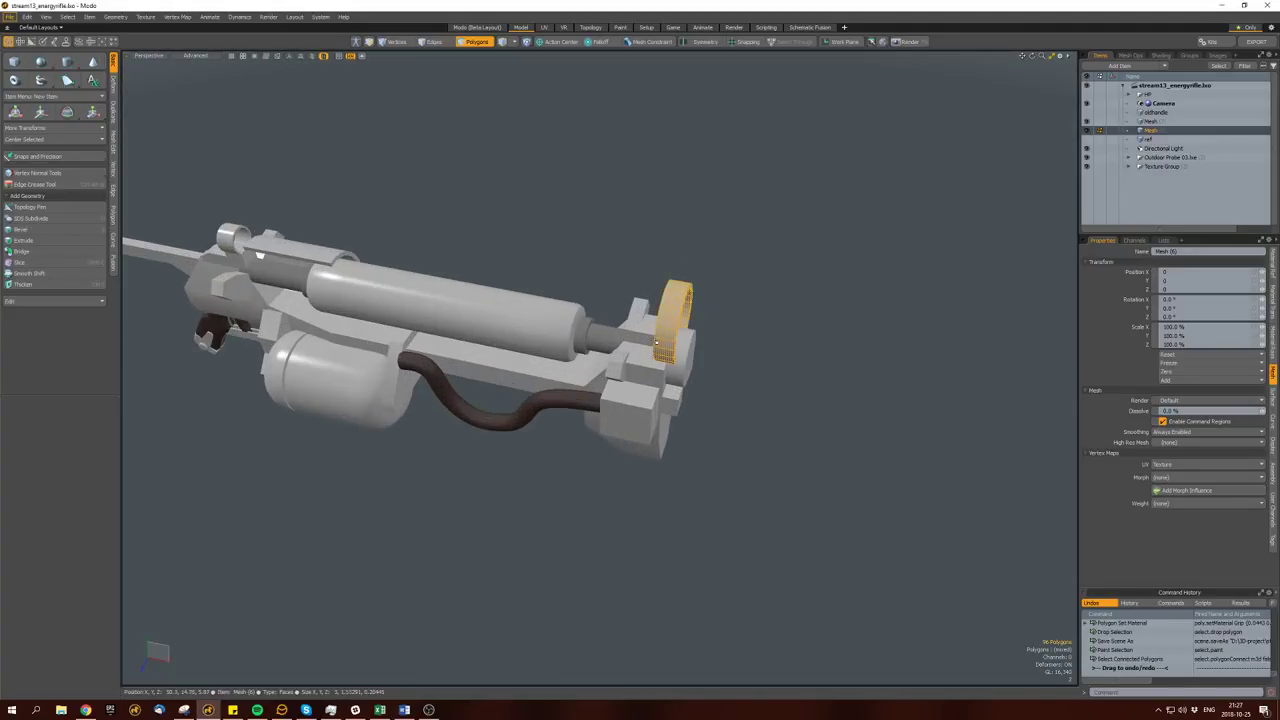
scroll(650, 357, down, 3)
key(m)
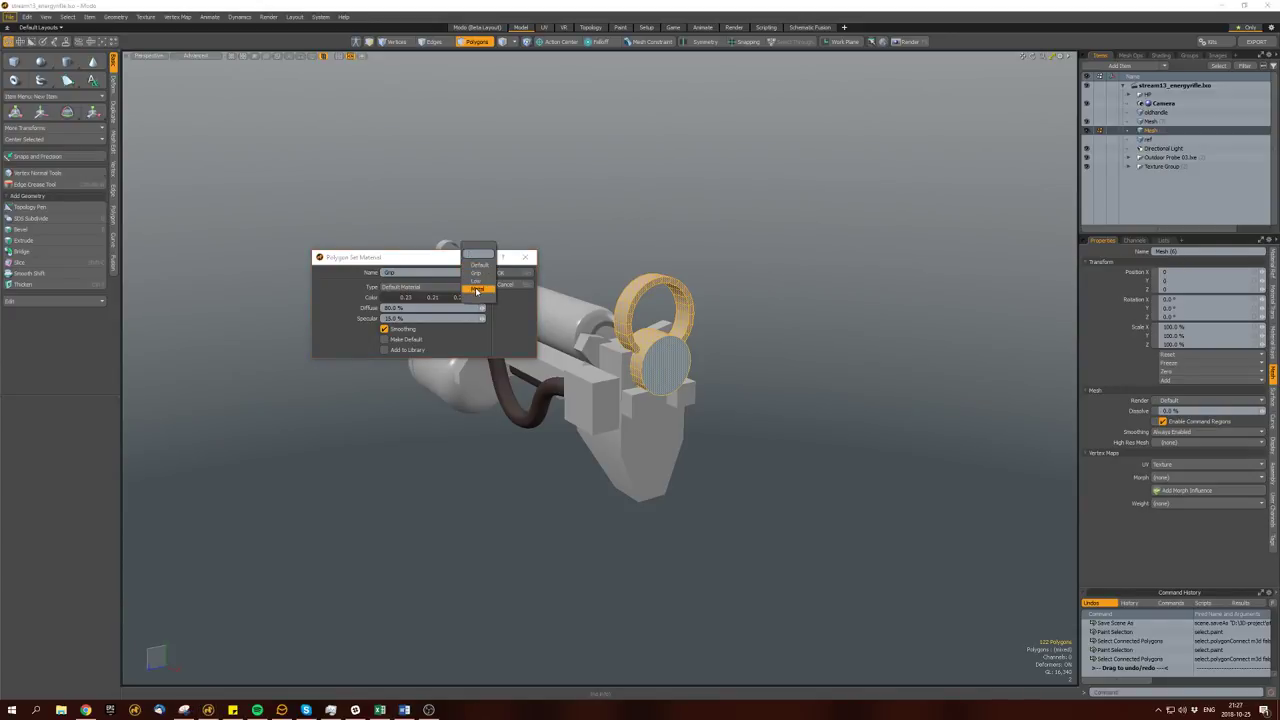
click(476, 290)
click(503, 273)
Examine the rifle's body and front block from several sides.
alt+drag(503, 273, 619, 323)
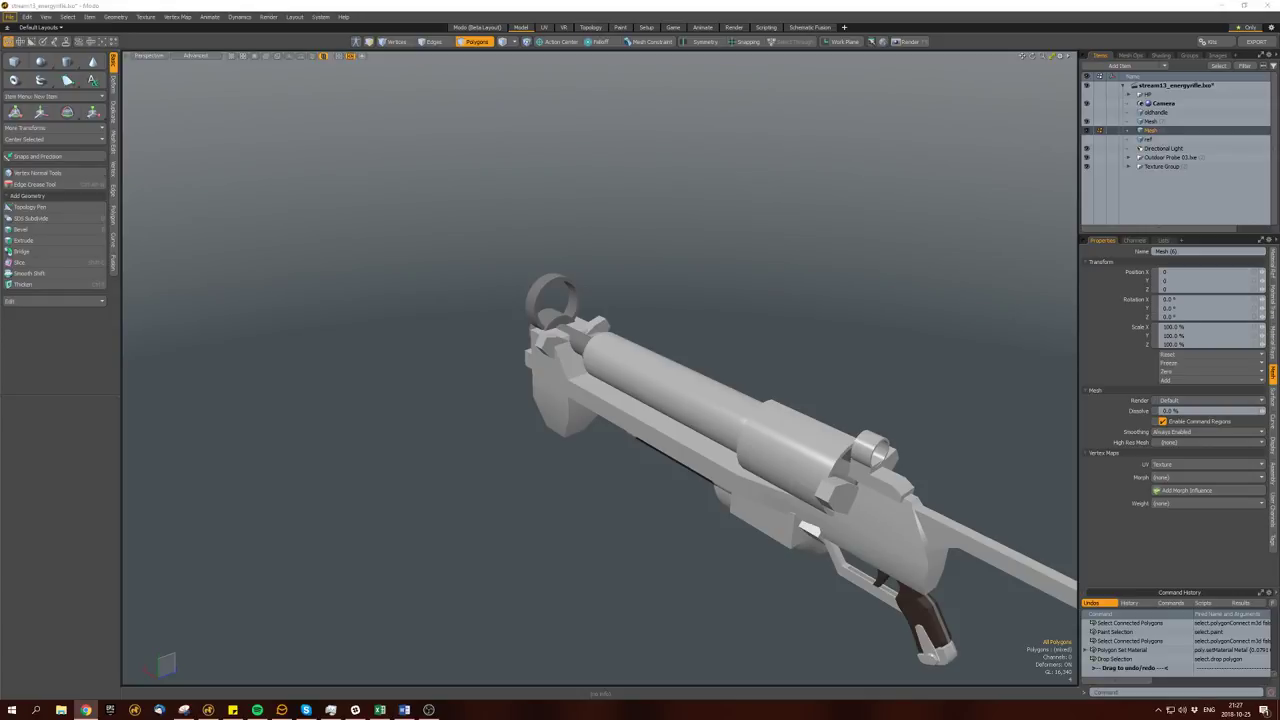
alt+drag(557, 499, 566, 497)
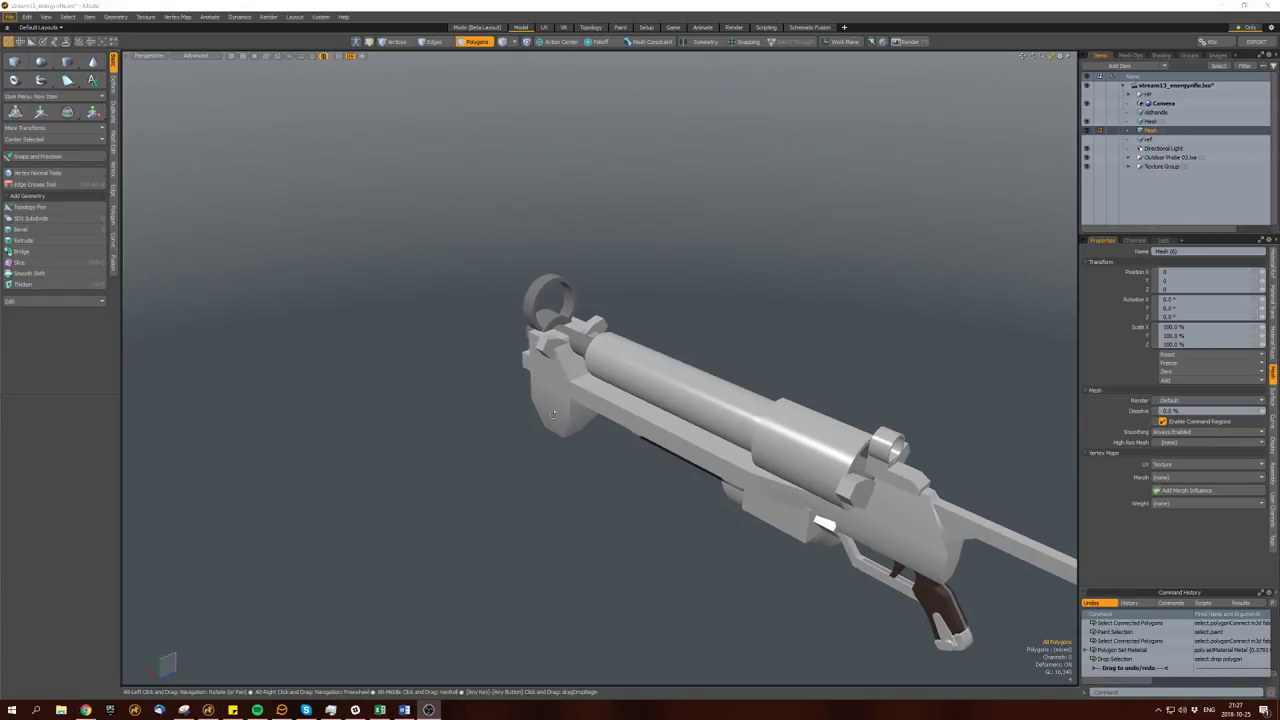
mouse_move(541, 418)
alt+mouse_down()
mouse_move(567, 381)
mouse_move(643, 503)
mouse_move(434, 456)
mouse_move(600, 380)
alt+mouse_up()
scroll(540, 418, up, 3)
double_click(563, 388)
scroll(565, 385, up, 3)
click(680, 340)
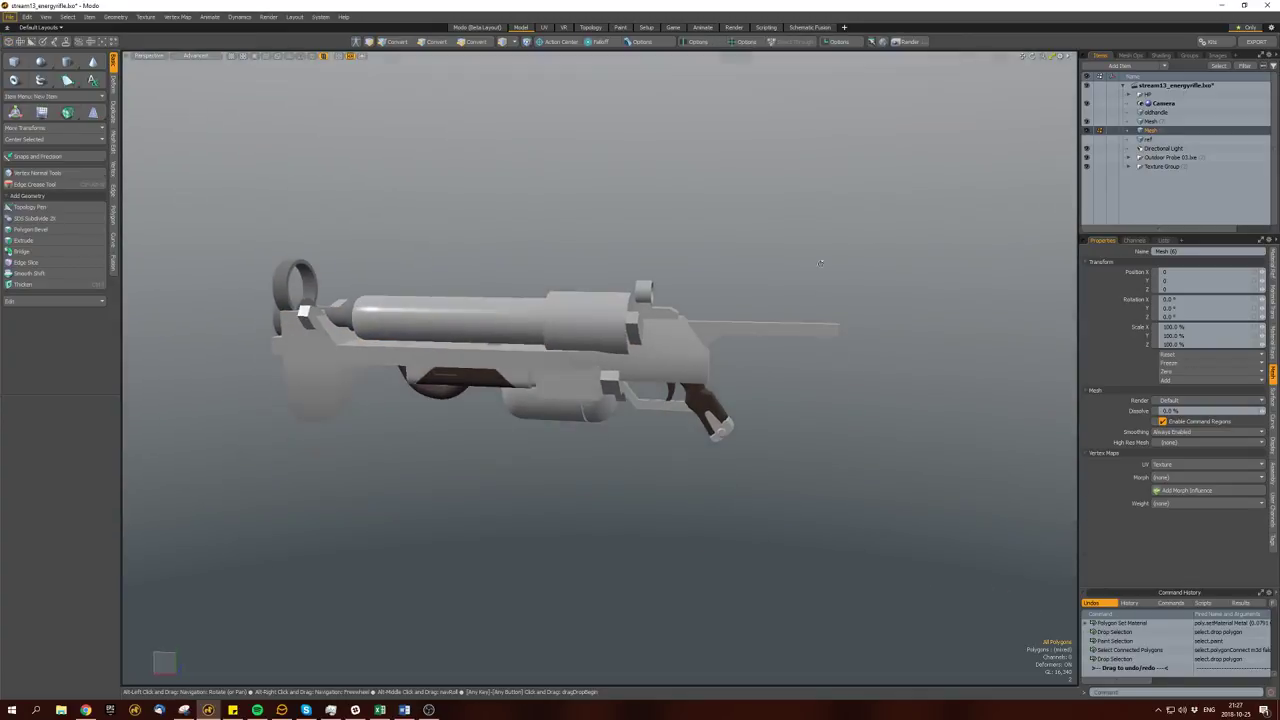
Add an upright box at the rear end of the stock bar and center it on the Z axis.
alt+drag(680, 340, 766, 301)
key(c)
drag(752, 365, 551, 289)
key(space)
click(588, 436)
click(645, 421)
click(694, 434)
key(3)
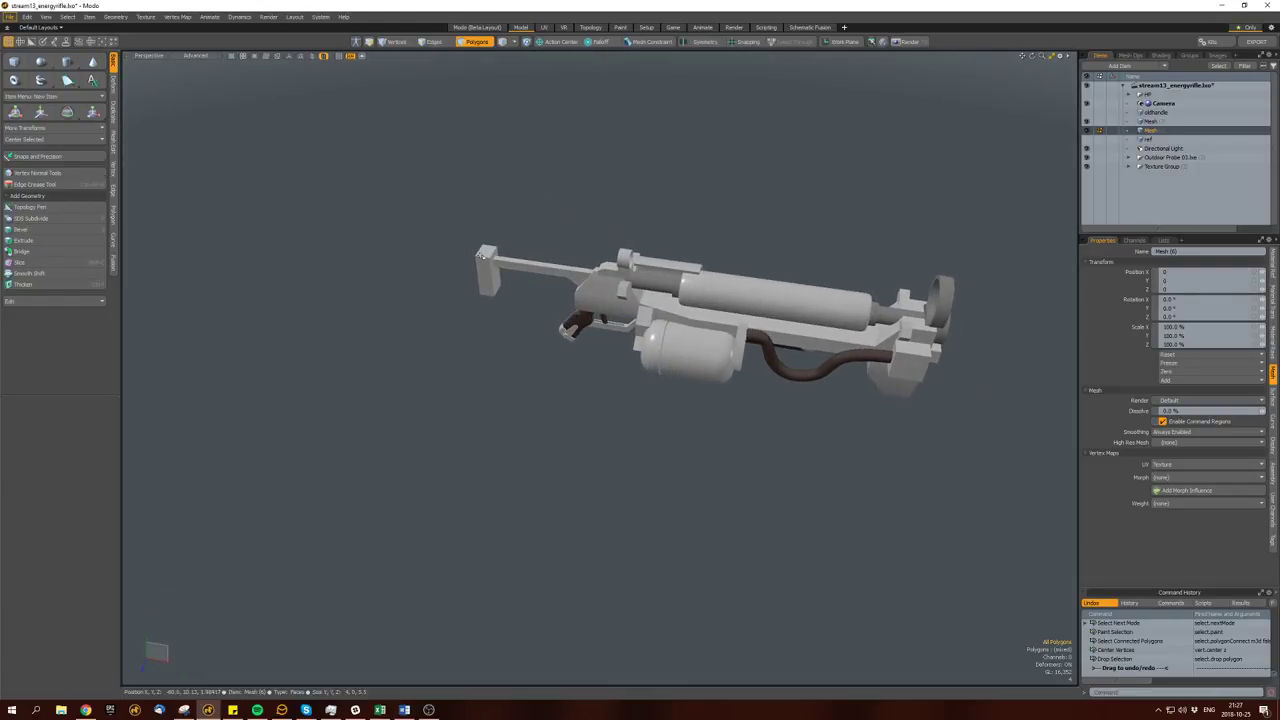
Scale the box at the stock's end in Z and frame it in the four-view layout.
key(shift+a)
scroll(575, 347, down, 3)
key(space)
key(space)
key(space)
scroll(575, 347, down, 2)
key(r)
alt+drag(575, 347, 614, 334)
key(space)
key(ctrl+space)
key(shift+a)
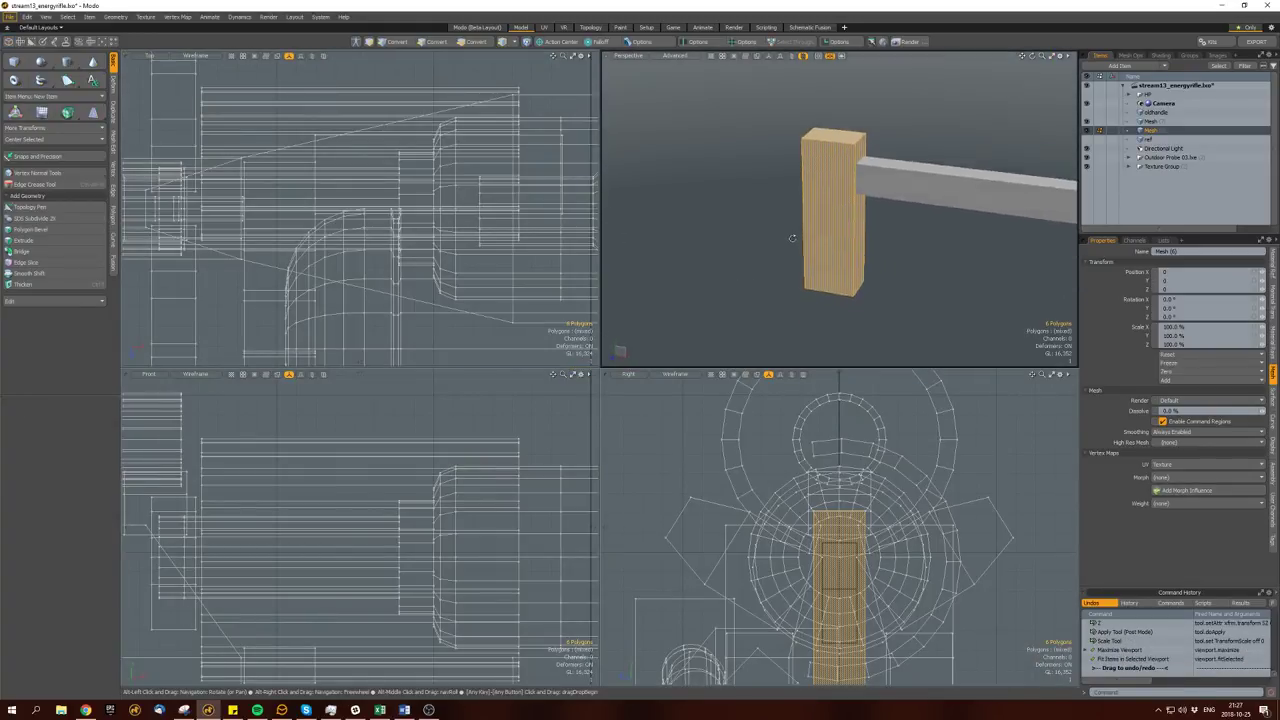
Slice an edge loop around the upper part of the butt box at 78.5%.
key(space)
key(space)
alt+drag(767, 267, 850, 300)
key(alt+c)
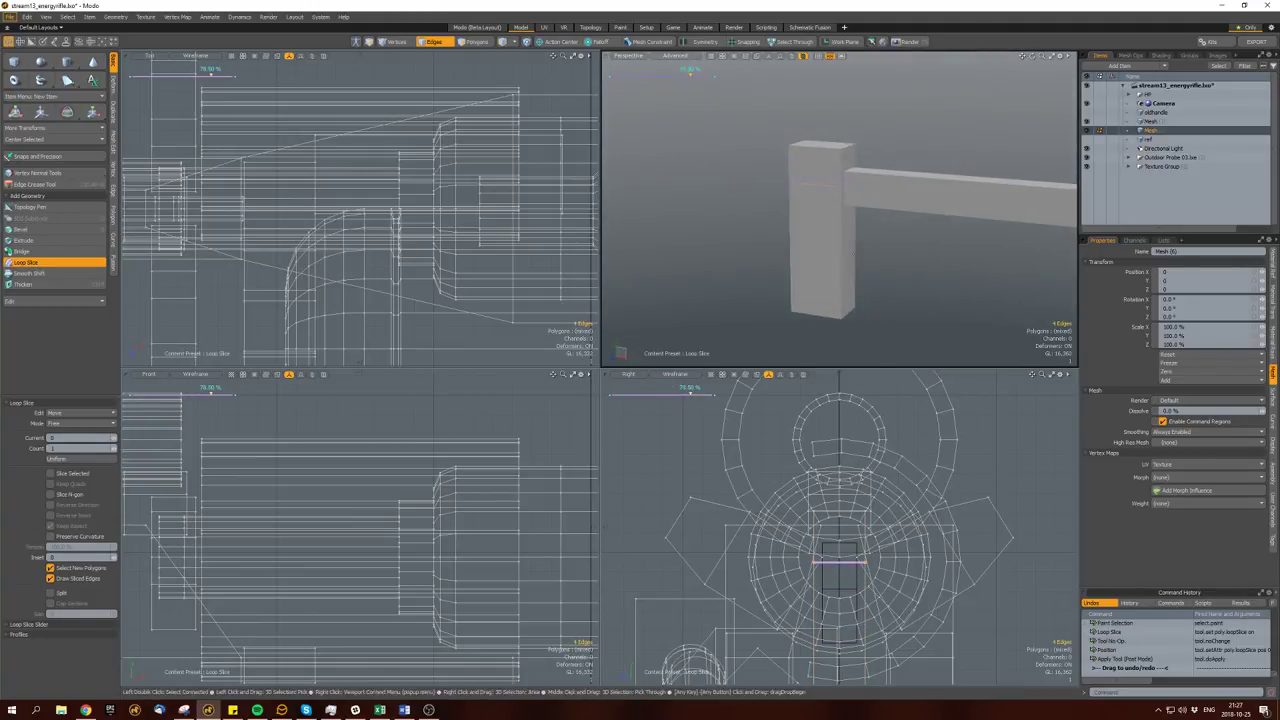
key(space)
Move the butt box's lower front edge back in X so the lower section tapers downward.
click(851, 309)
key(w)
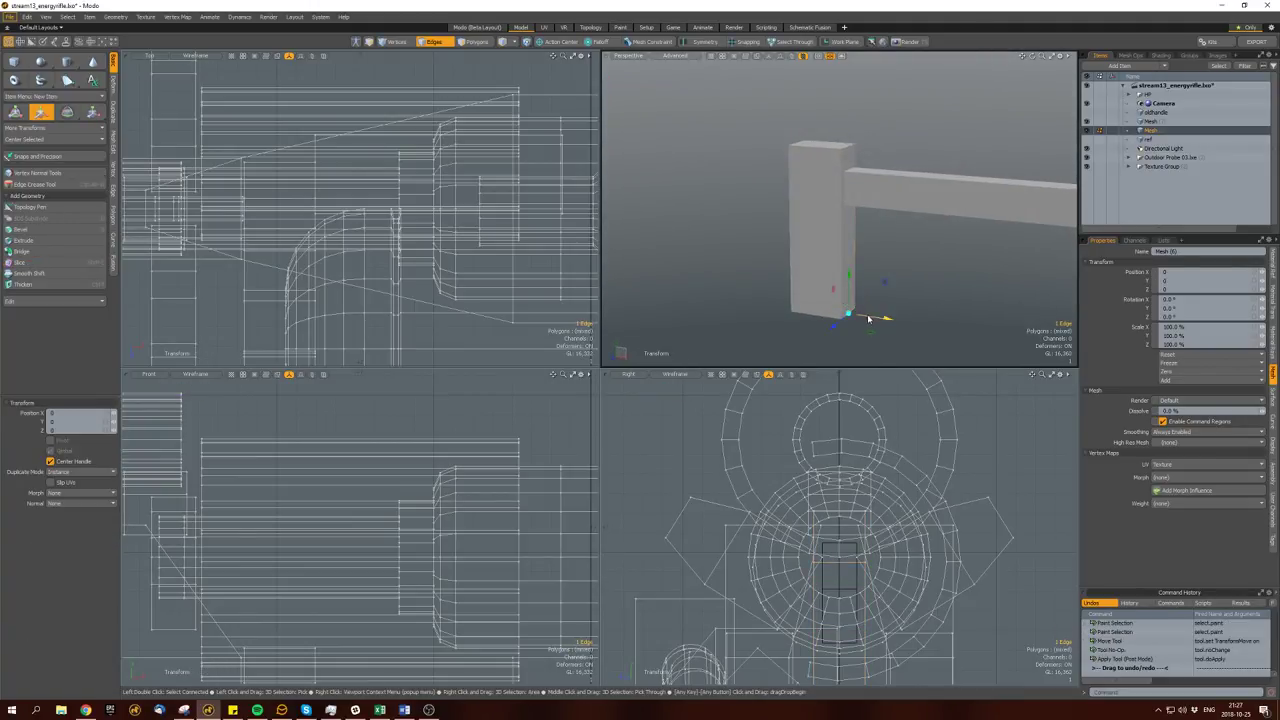
alt+drag(830, 305, 785, 266)
Slice the lower and upper sections of the butt box with five evenly spaced edge loops each.
key(alt+c)
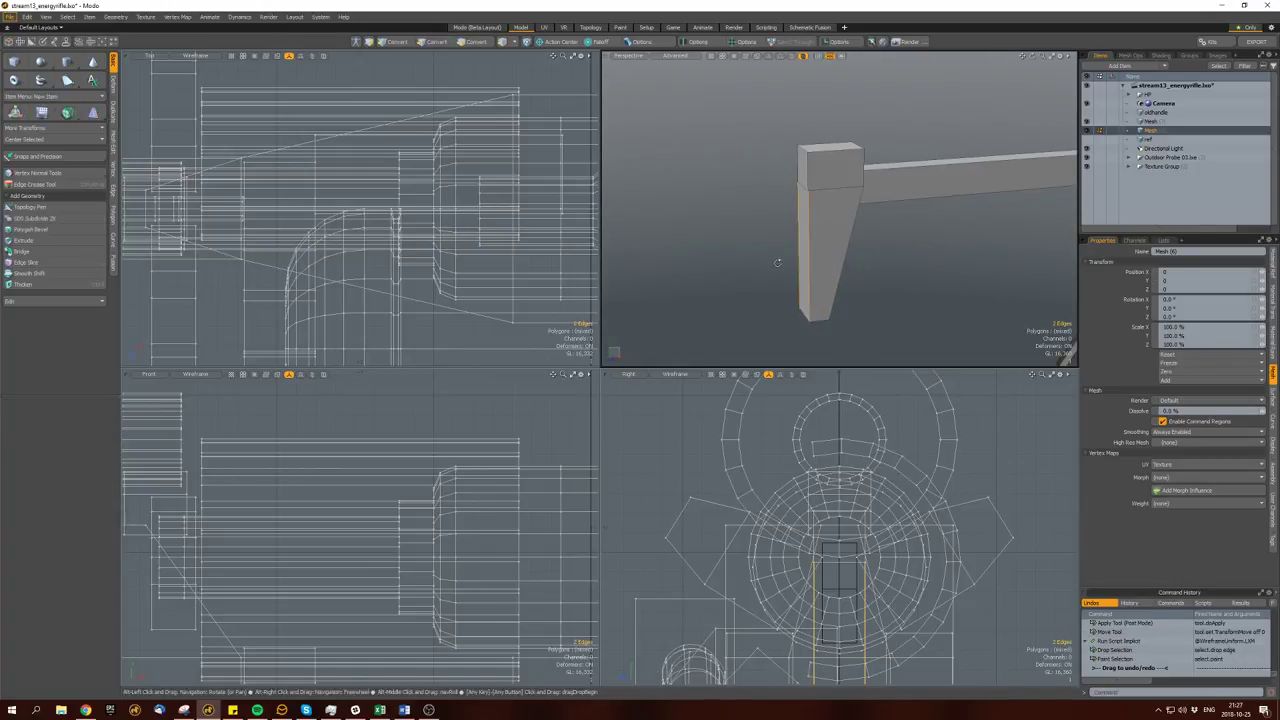
click(805, 172)
key(alt+c)
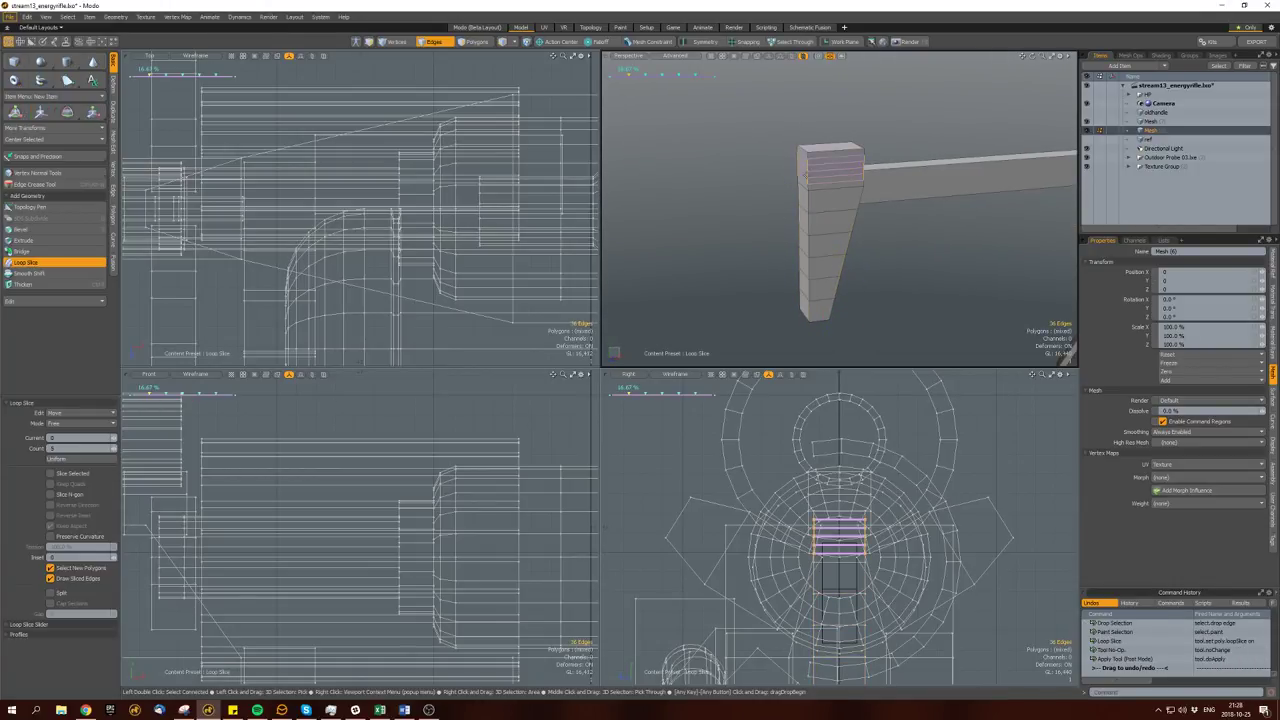
Select the whole butt box, stretch it taller in Y and reposition it at the stock's end.
key(space)
key(3)
key(bracketright)
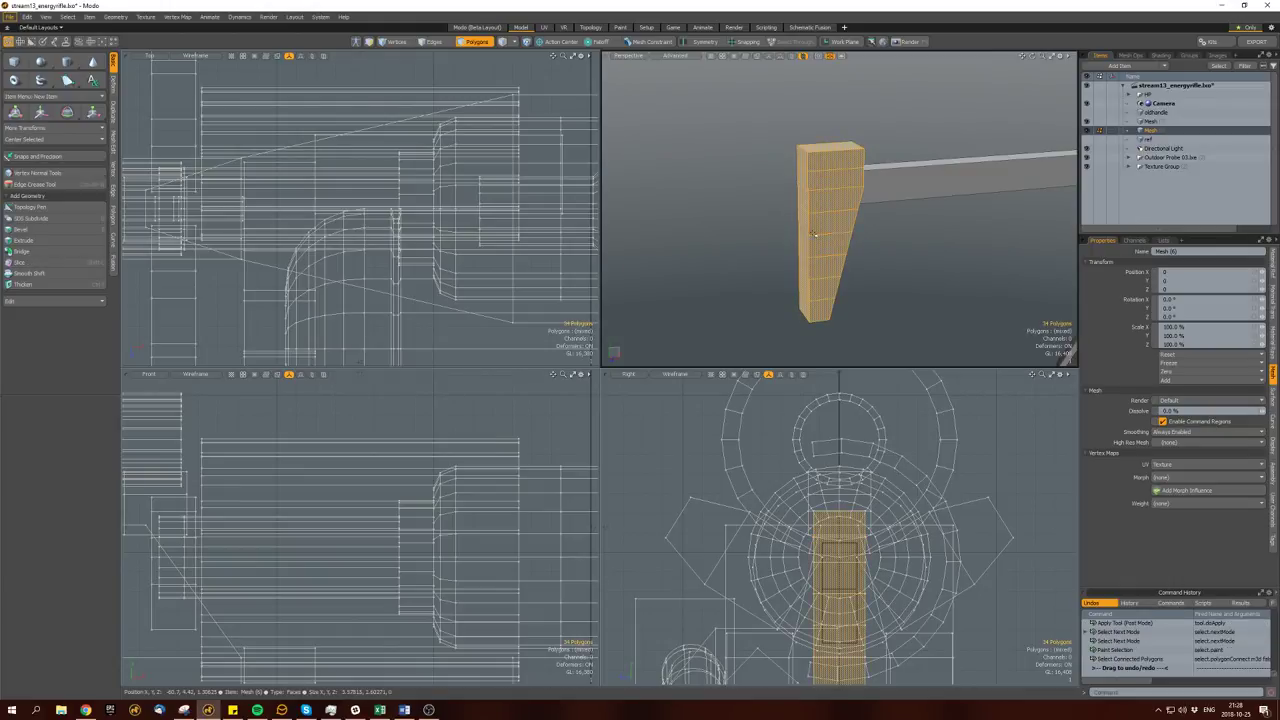
key(shift+a)
key(r)
drag(360, 472, 361, 515)
key(w)
Try to bend the butt box about the Z axis so its lower end sweeps strongly backward.
key(shift+b)
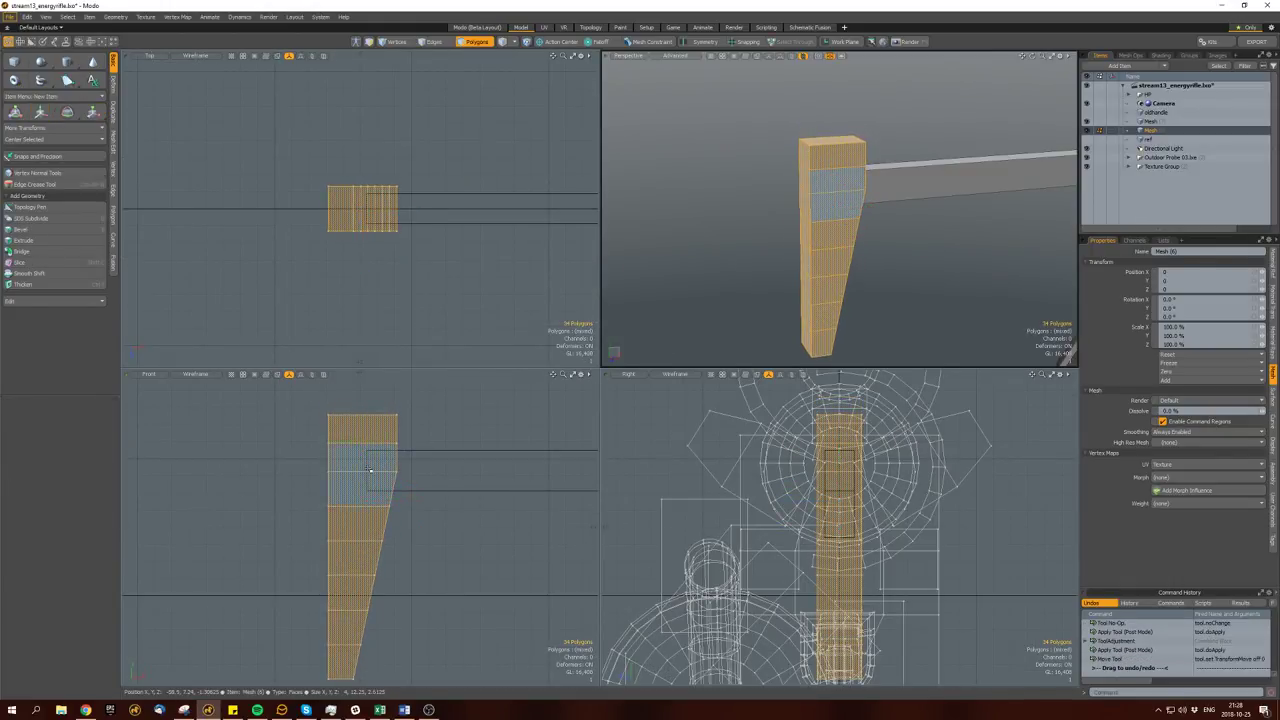
scroll(360, 520, down, 2)
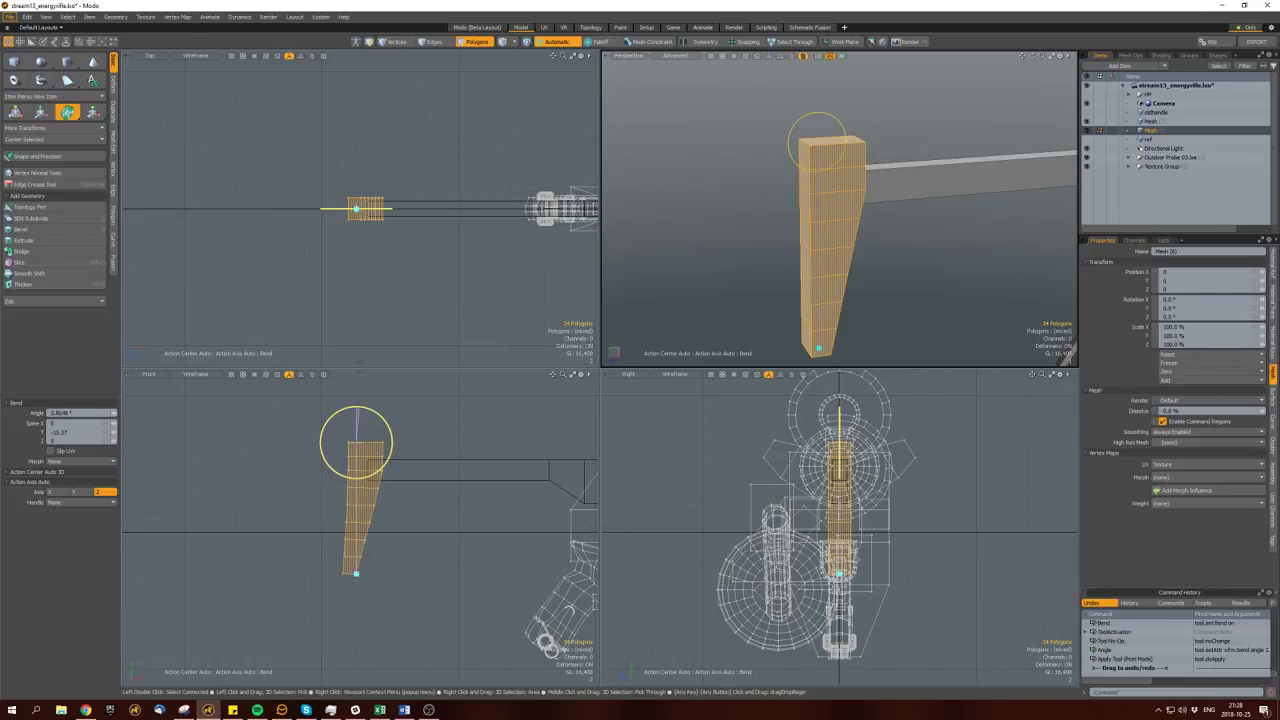
drag(356, 440, 330, 442)
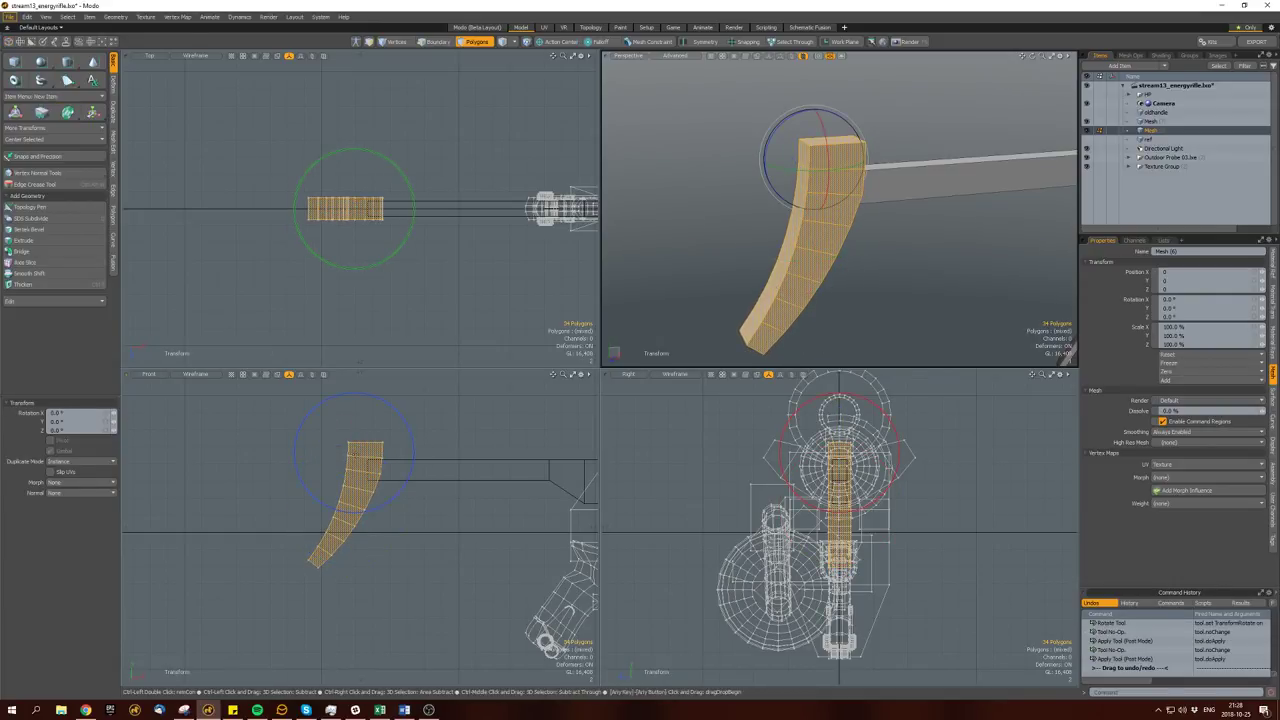
key(ctrl+z)
Raise the butt box slightly and bend it about the Z axis into a gentler backward curve.
key(w)
key(shift+b)
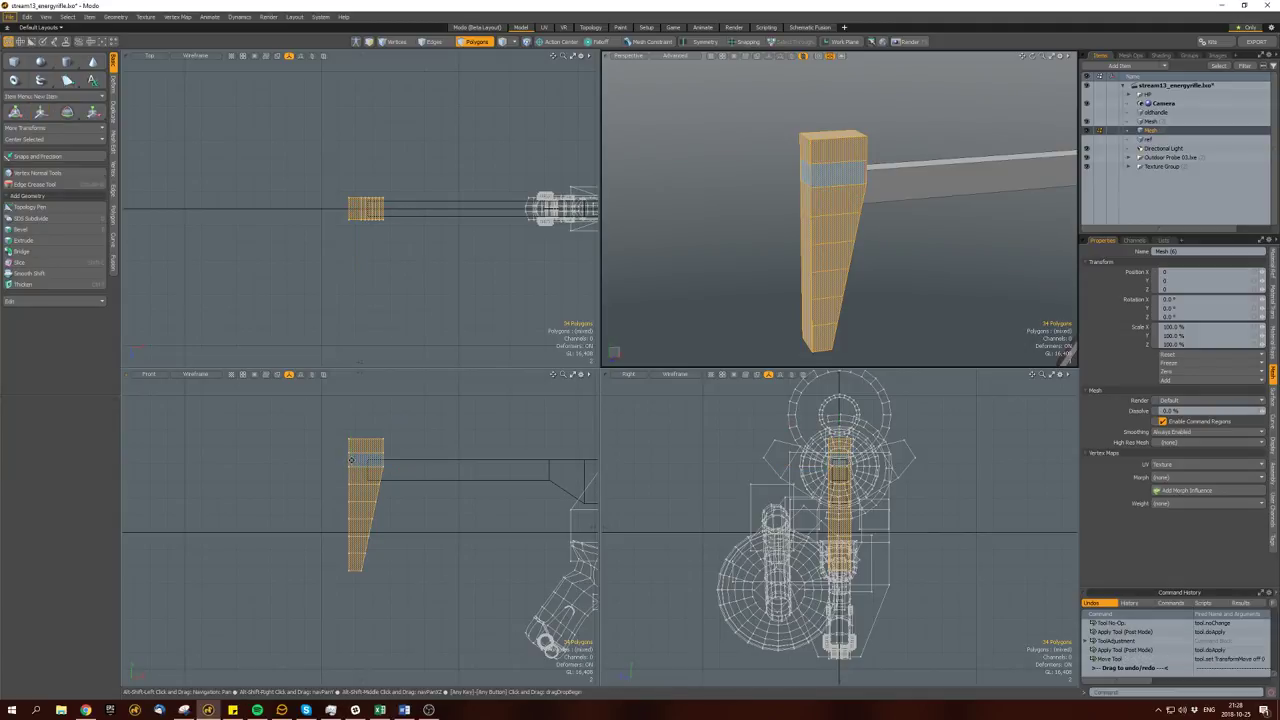
drag(368, 414, 398, 418)
Rotate the curved butt slightly and move it into line with the end of the stock bar.
key(e)
click(360, 440)
key(w)
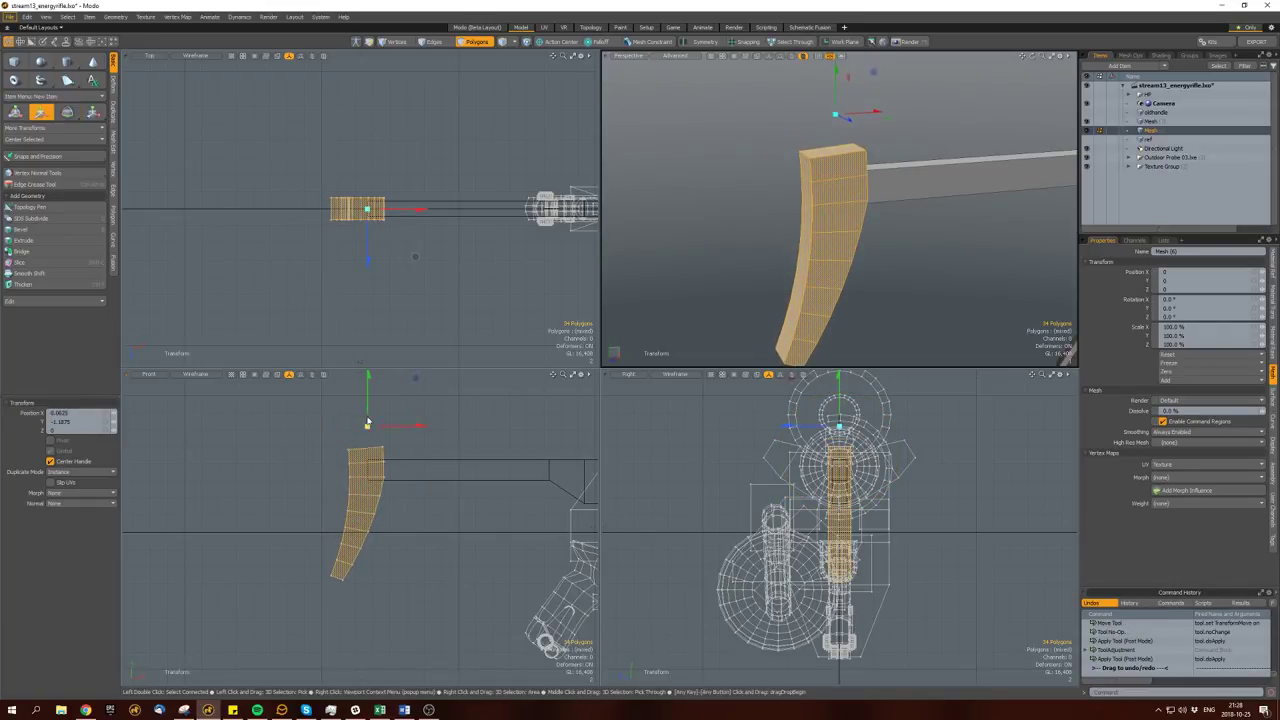
key(space)
key(space)
key(space)
Enable a linear falloff along the curved butt's height and try scaling the butt with it.
alt+drag(847, 170, 816, 339)
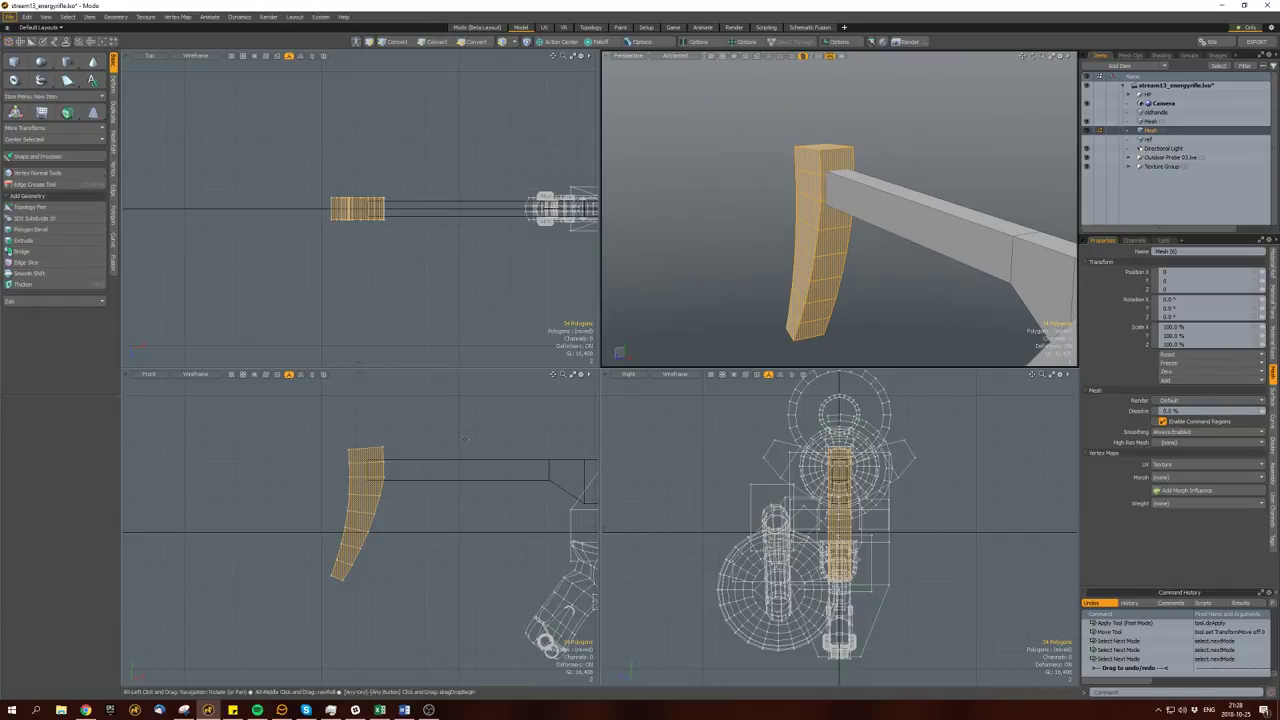
key(r)
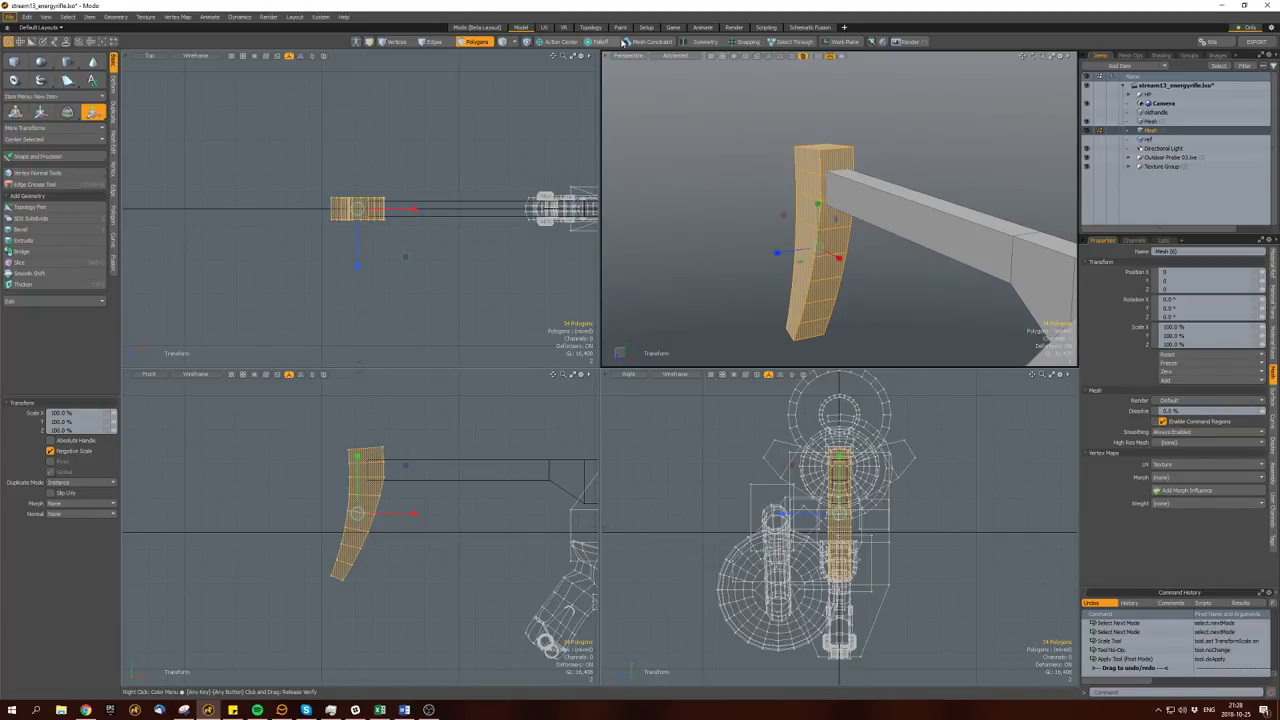
click(617, 43)
click(612, 62)
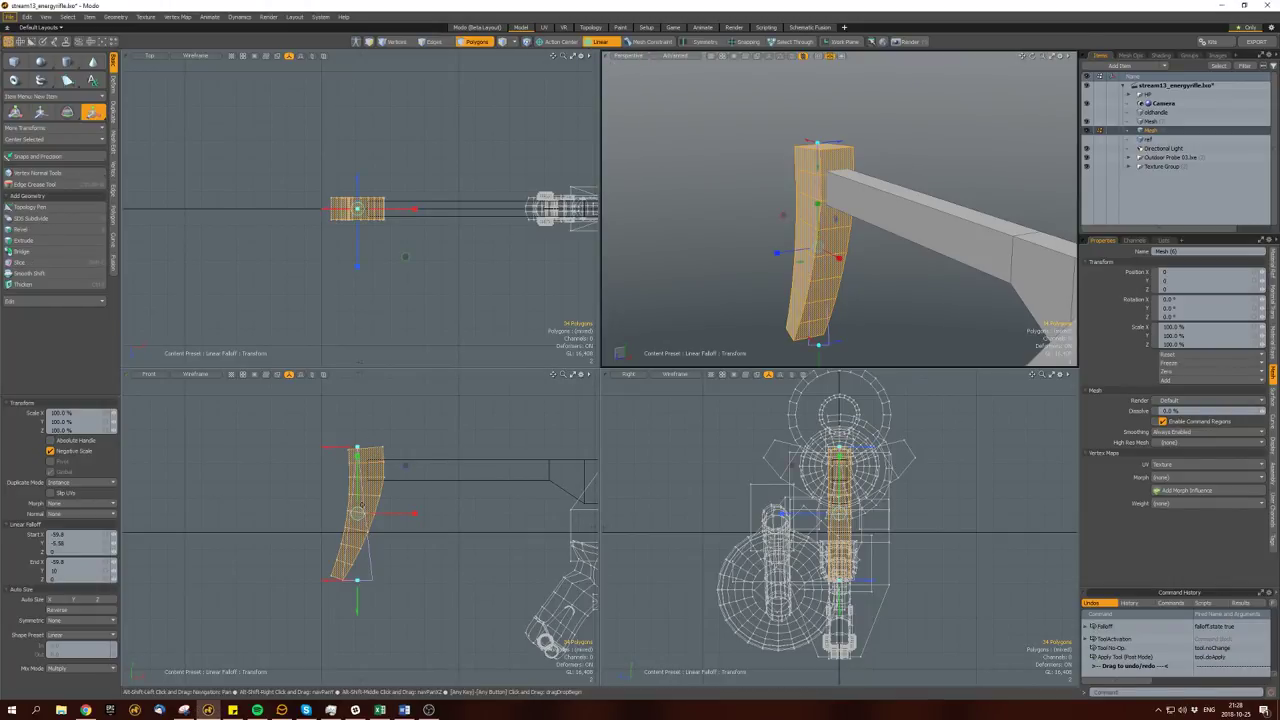
mouse_move(390, 242)
mouse_down()
mouse_move(388, 270)
mouse_move(386, 257)
mouse_up()
key(ctrl+z)
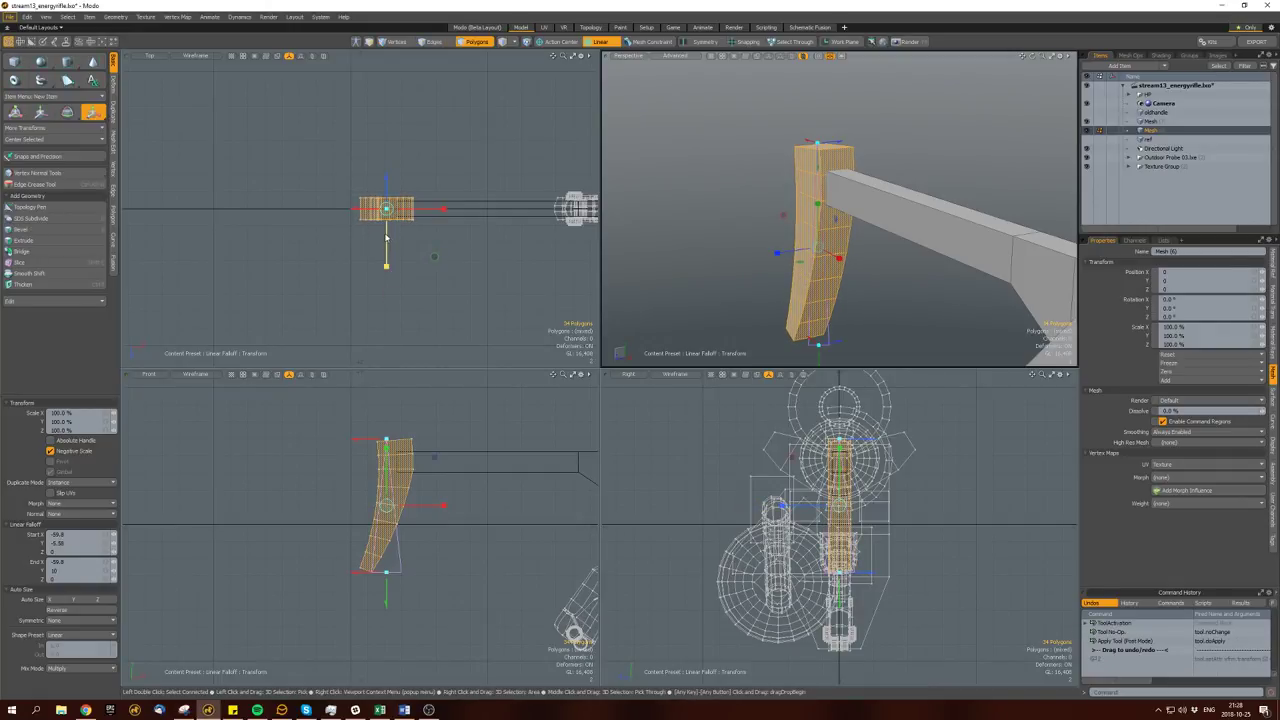
Turn on Z symmetry and move the butt's sides outward in Z with the linear falloff, making the upper end wider.
key(shift+x)
key(w)
mouse_move(386, 257)
mouse_down()
mouse_move(387, 292)
mouse_move(387, 268)
mouse_up()
key(ctrl+z)
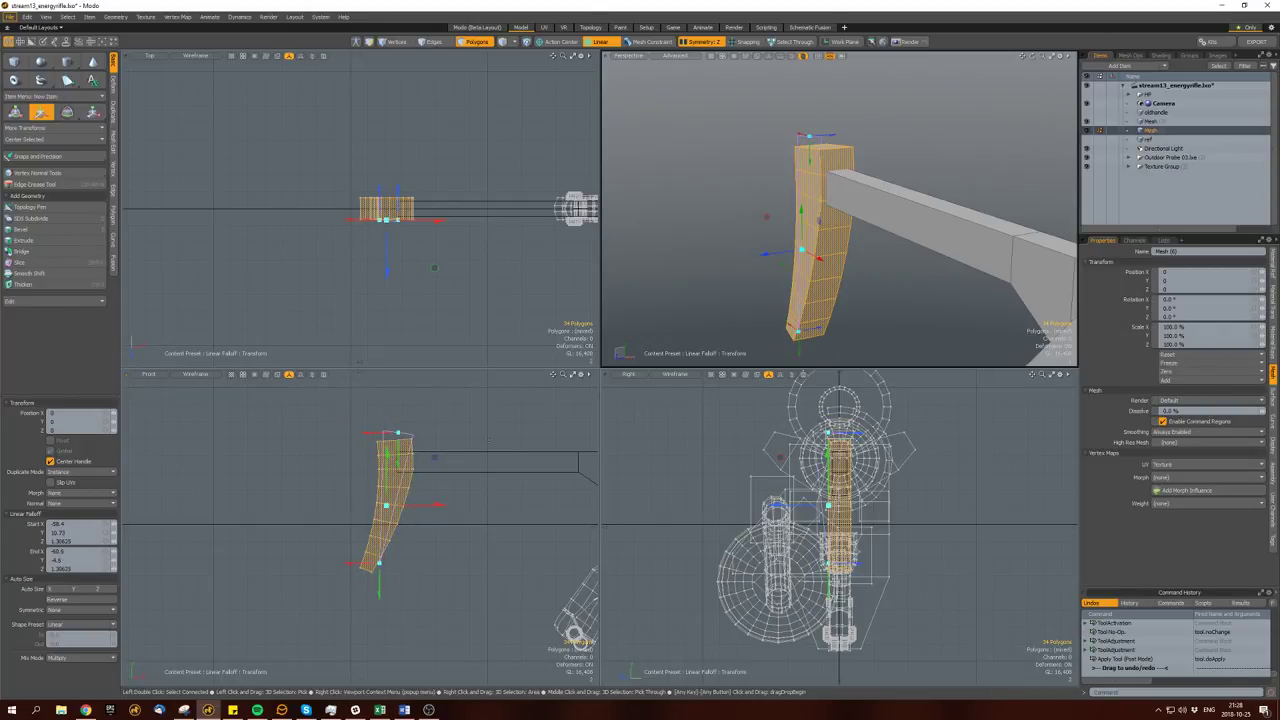
drag(386, 270, 386, 290)
key(space)
Turn off the falloff and move the butt's two uppermost side edges slightly inward to narrow its top.
key(3)
key(2)
click(786, 162)
key(w)
key(space)
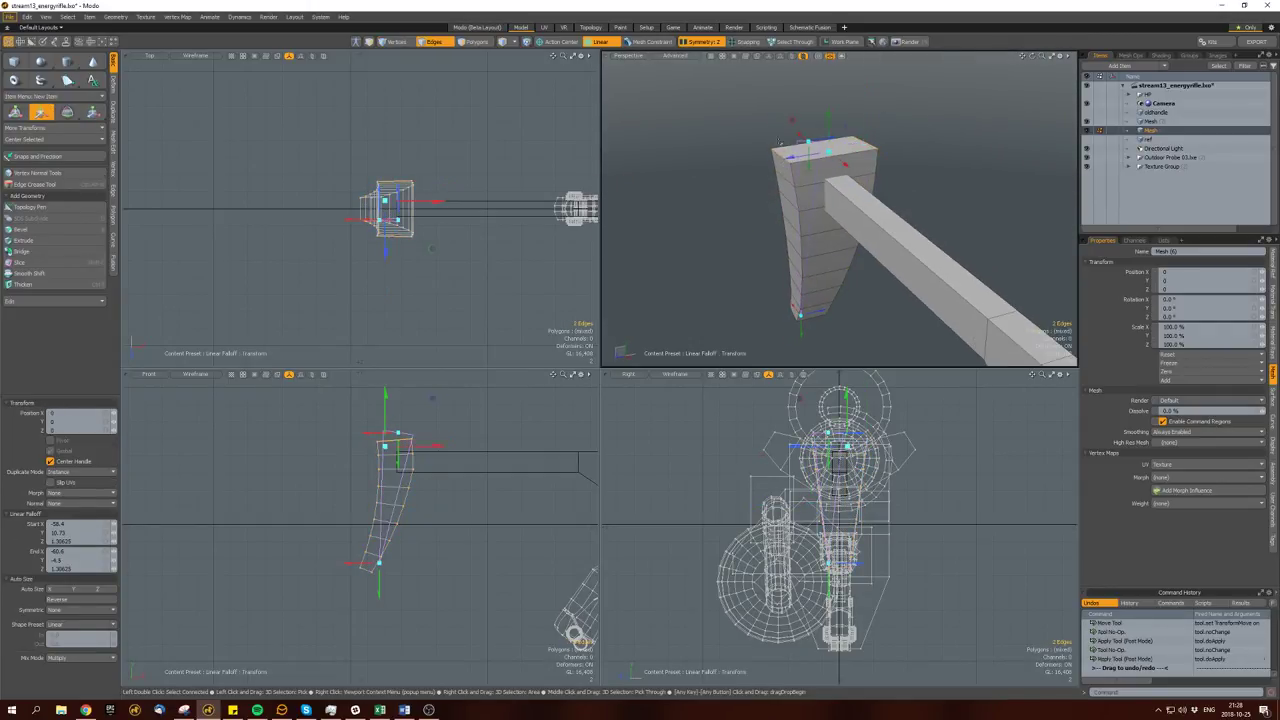
click(600, 42)
click(605, 52)
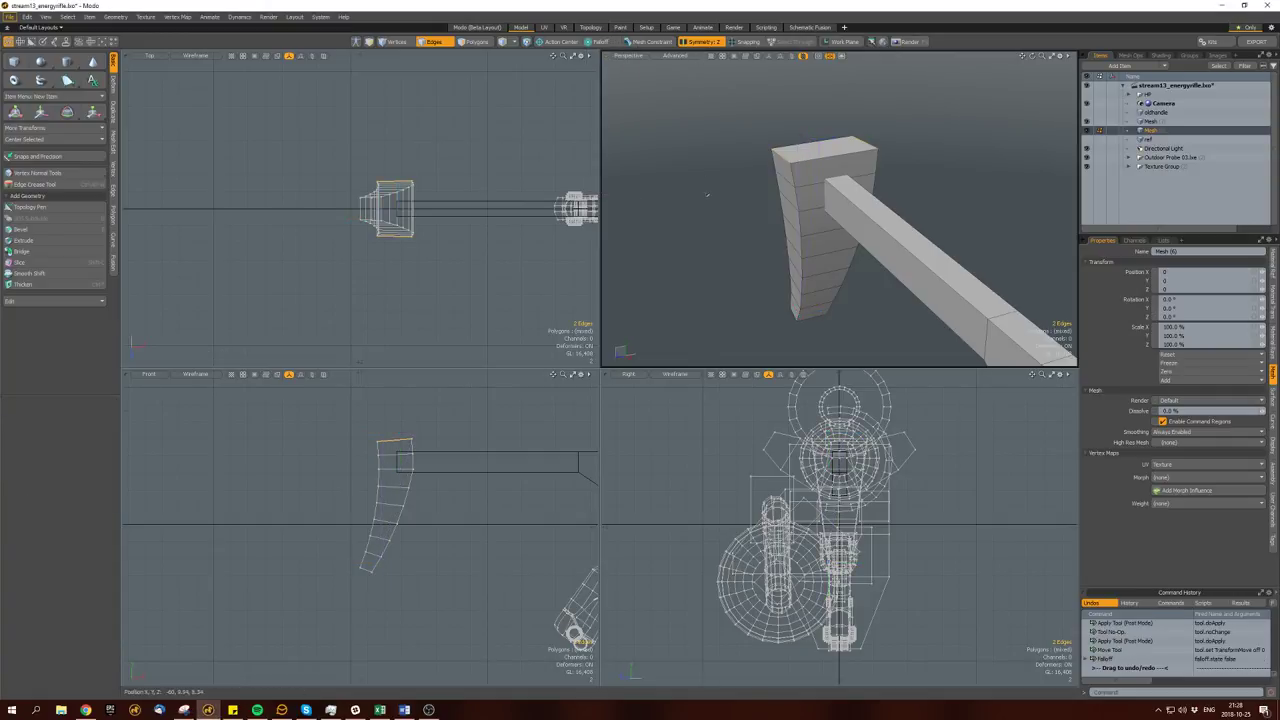
alt+drag(880, 220, 828, 150)
key(w)
key(space)
Try to move the butt's rear edge loops forward in X to make it thinner.
alt+drag(840, 200, 700, 185)
key(bracketright)
key(space)
key(space)
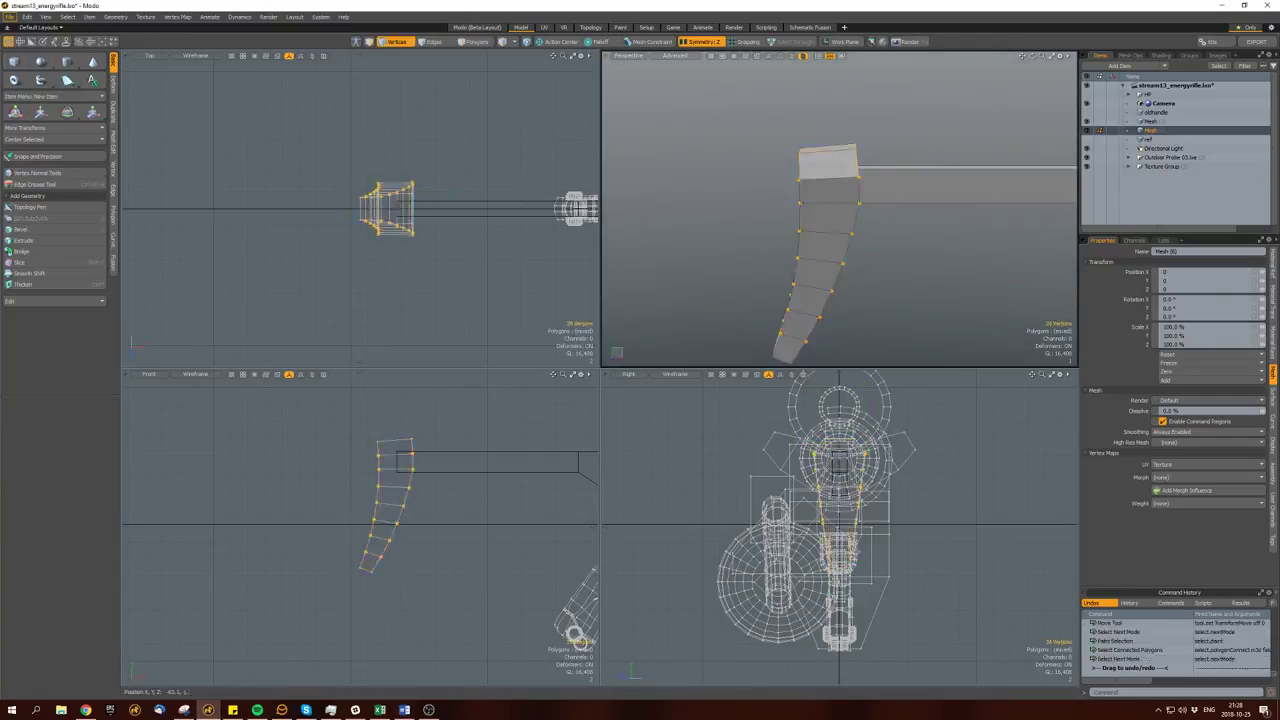
right_drag(353, 596, 361, 579)
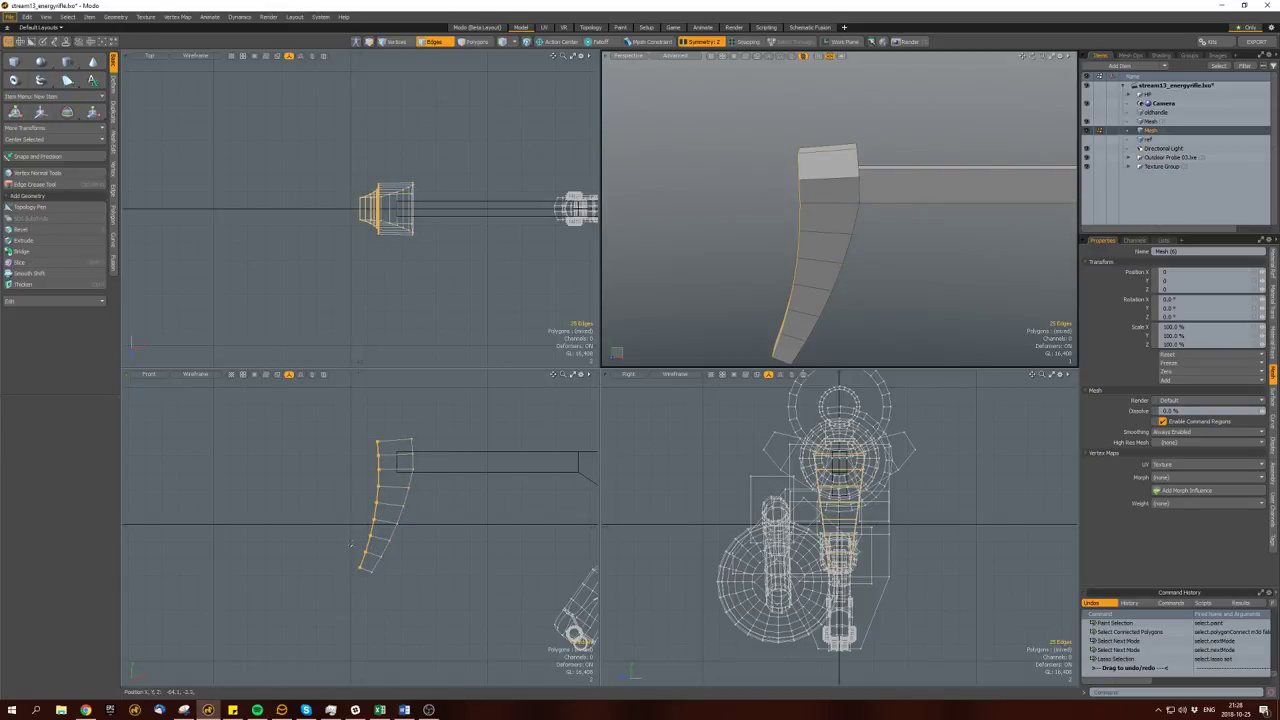
key(w)
drag(828, 261, 839, 261)
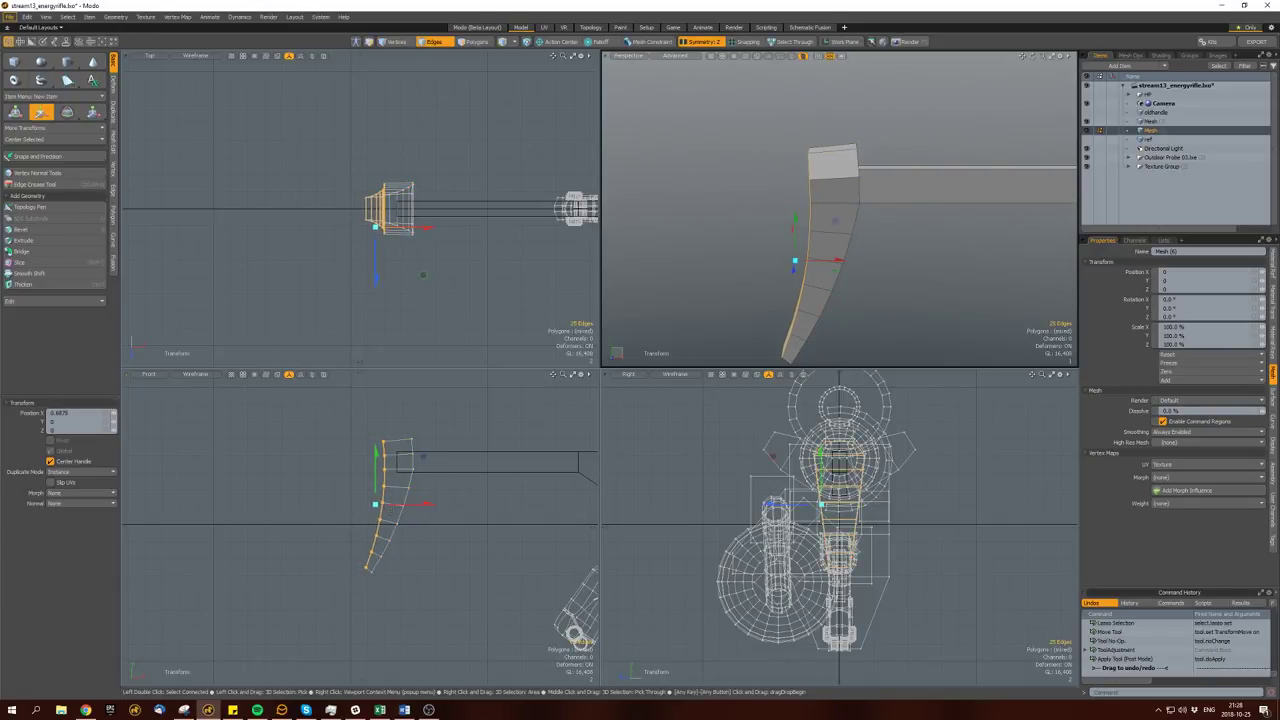
Slice an edge loop lengthwise down the middle of the butt's side faces.
key(space)
key(alt+c)
click(387, 494)
key(space)
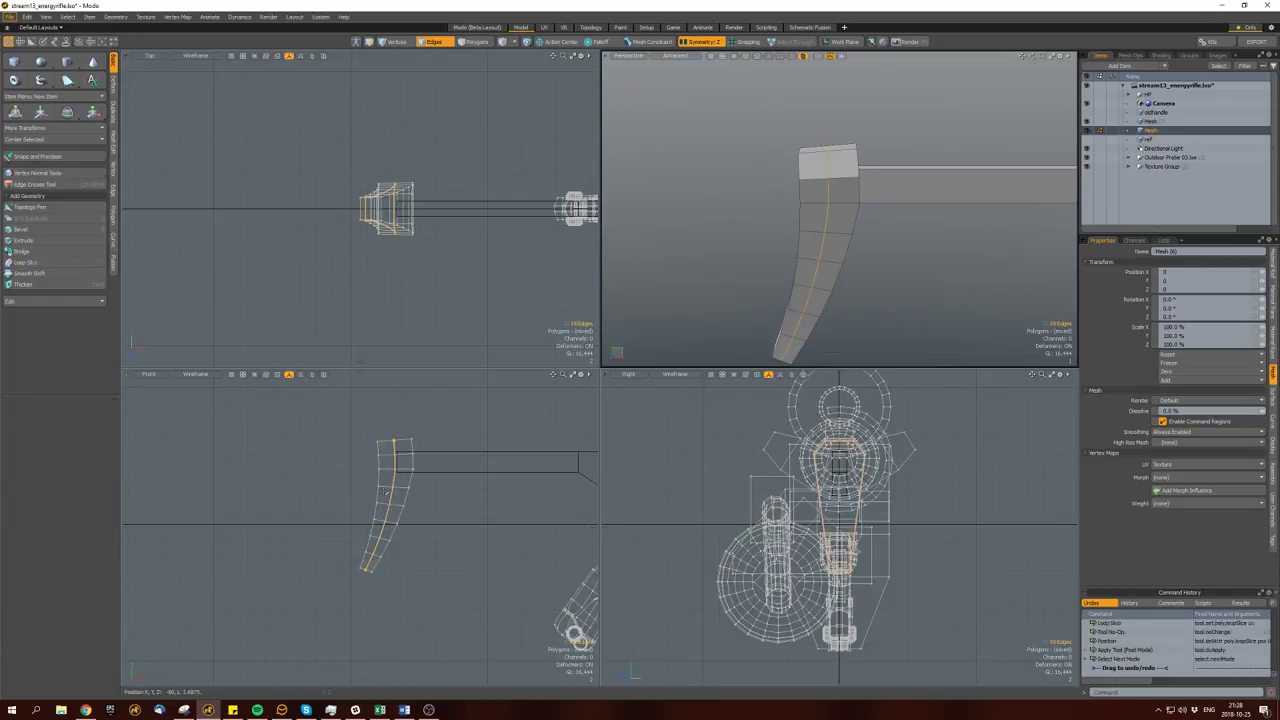
Select the butt's rear faces, expand the selection to the rear half and apply the grip's dark brown material.
key(space)
alt+drag(900, 250, 860, 220)
drag(805, 320, 820, 180)
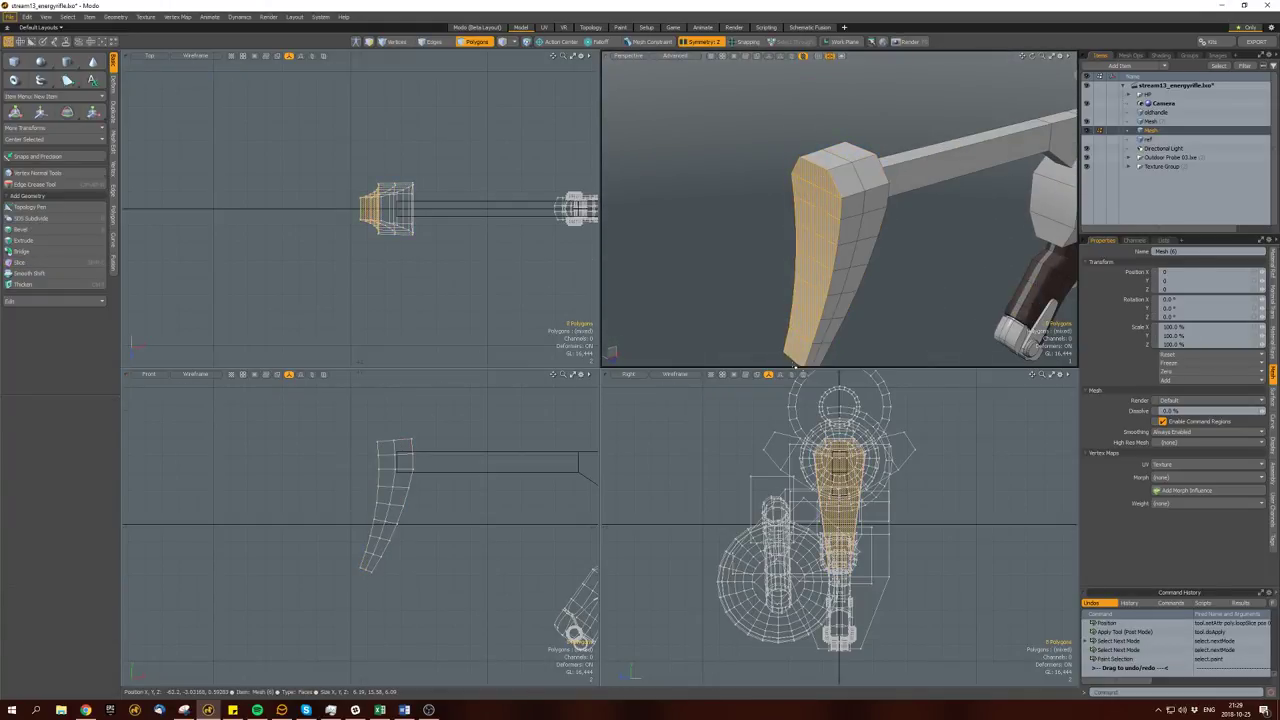
key(shift+Up)
key(m)
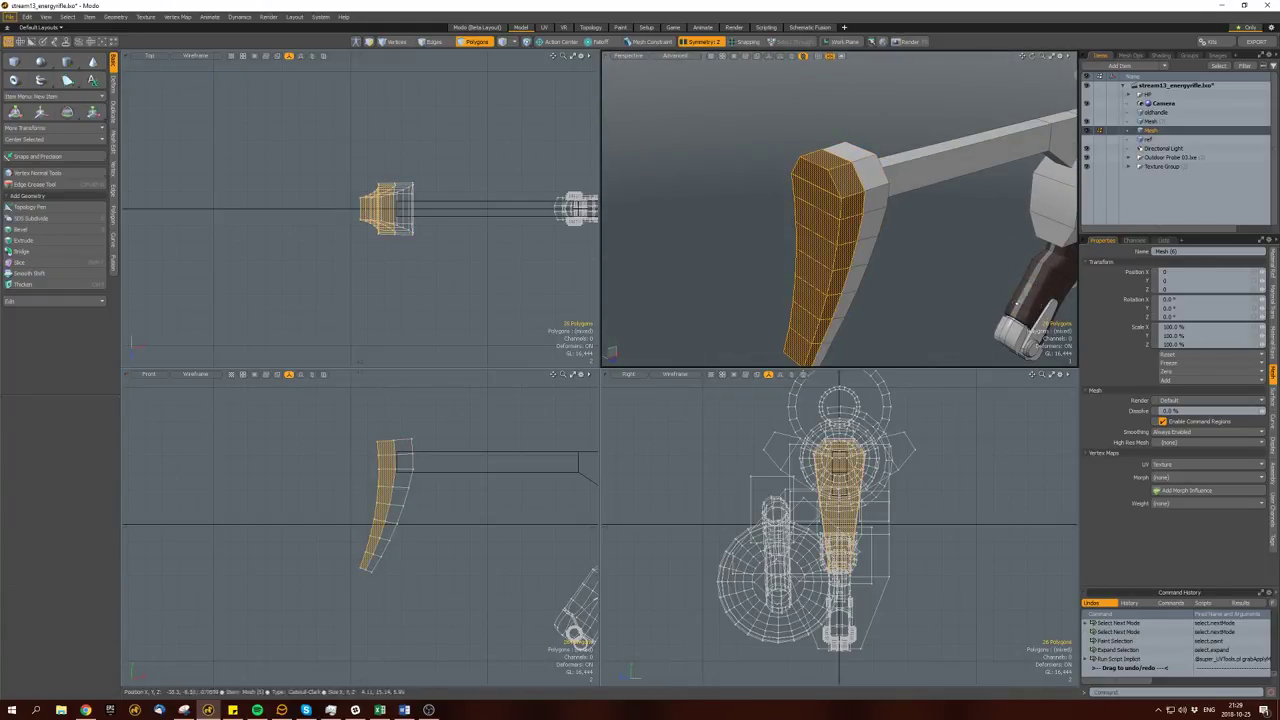
click(900, 306)
alt+drag(900, 306, 789, 325)
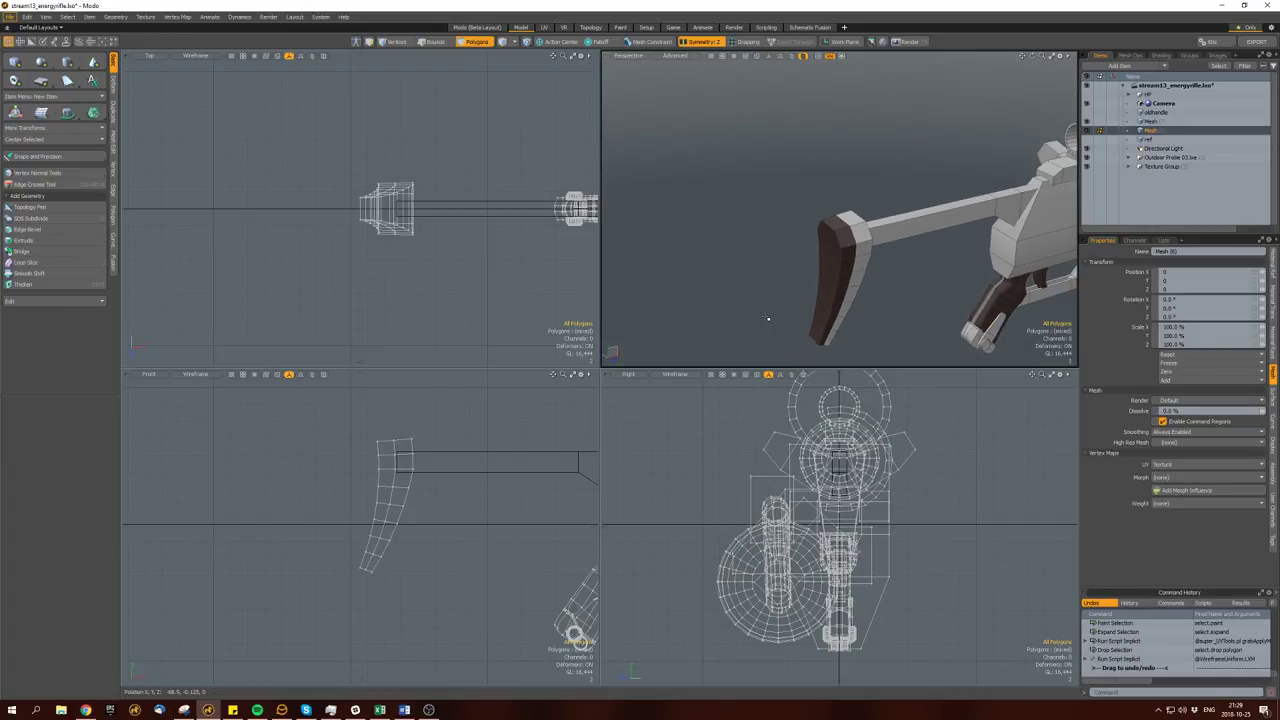
Switch to the mesh item containing the straight stock bar and return to polygon editing.
key(3)
alt+drag(715, 294, 779, 251)
key(space)
scroll(771, 274, up, 2)
key(space)
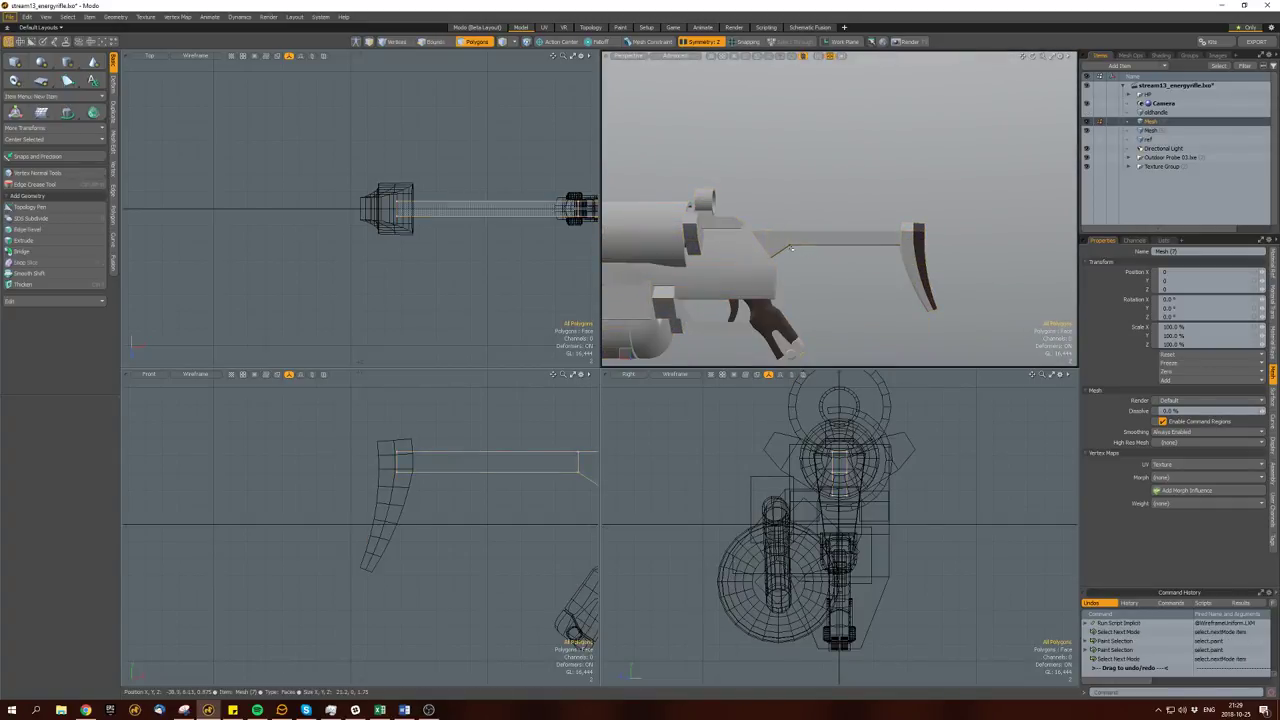
Try to move the angled underside polygon at the front of the stock bar along X.
key(w)
drag(753, 247, 705, 243)
key(space)
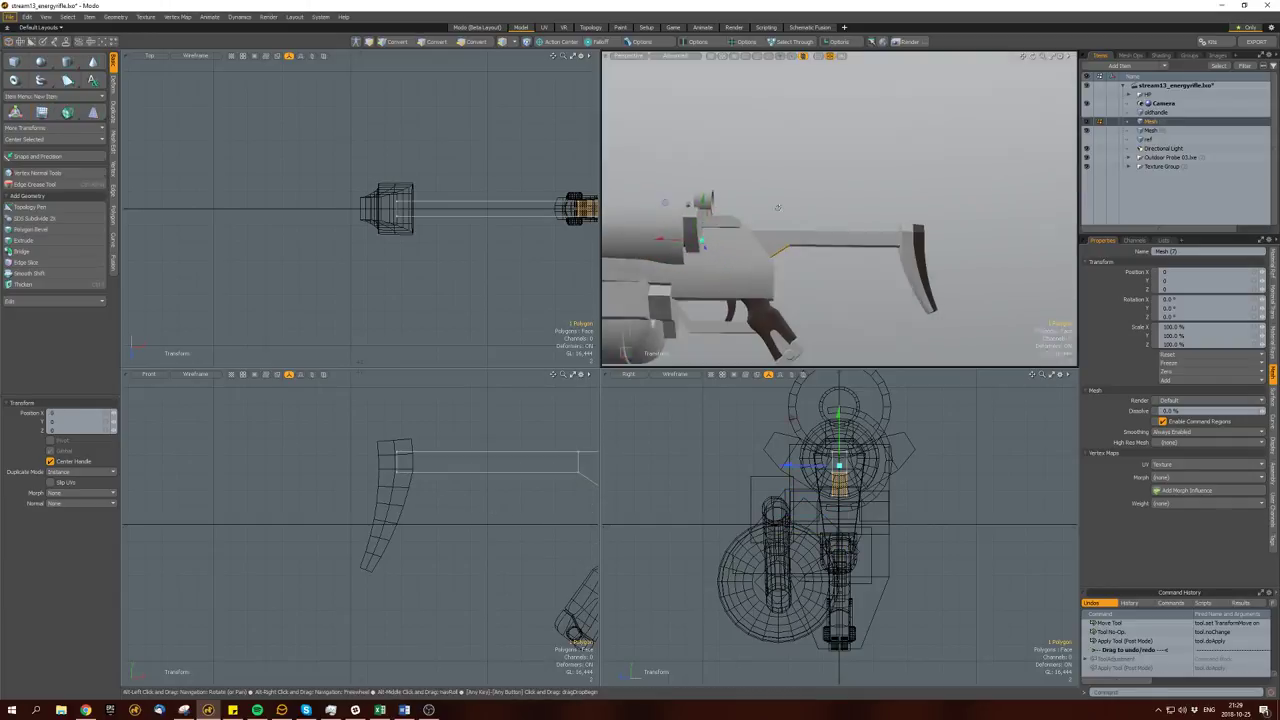
Duplicate the stock bar, place the copy at the butt's lower end and rotate it down toward the grip.
click(392, 459)
scroll(392, 459, down, 3)
double_click(416, 452)
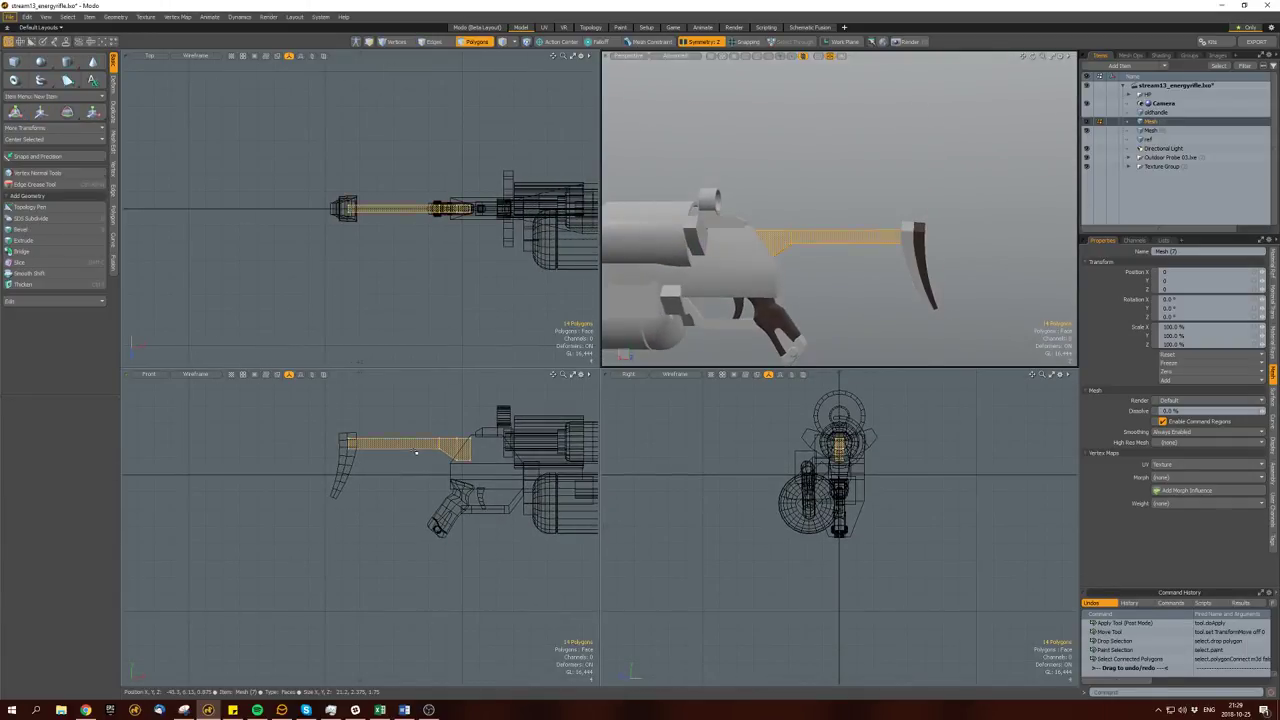
key(e)
drag(413, 447, 455, 495)
drag(367, 453, 383, 471)
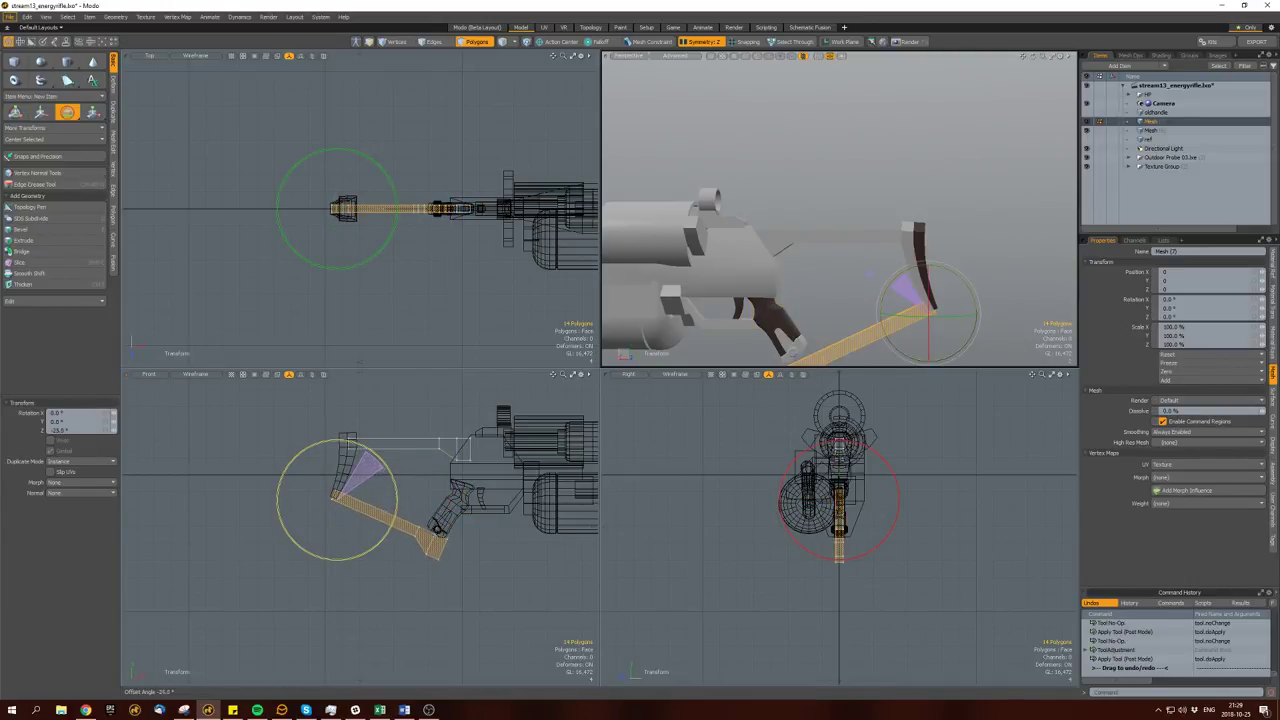
key(space)
Move the duplicated lower bar about 2.1 up and slightly in X so it meets the base of the grip.
key(space)
alt+drag(860, 300, 781, 322)
key(space)
scroll(790, 320, up, 5)
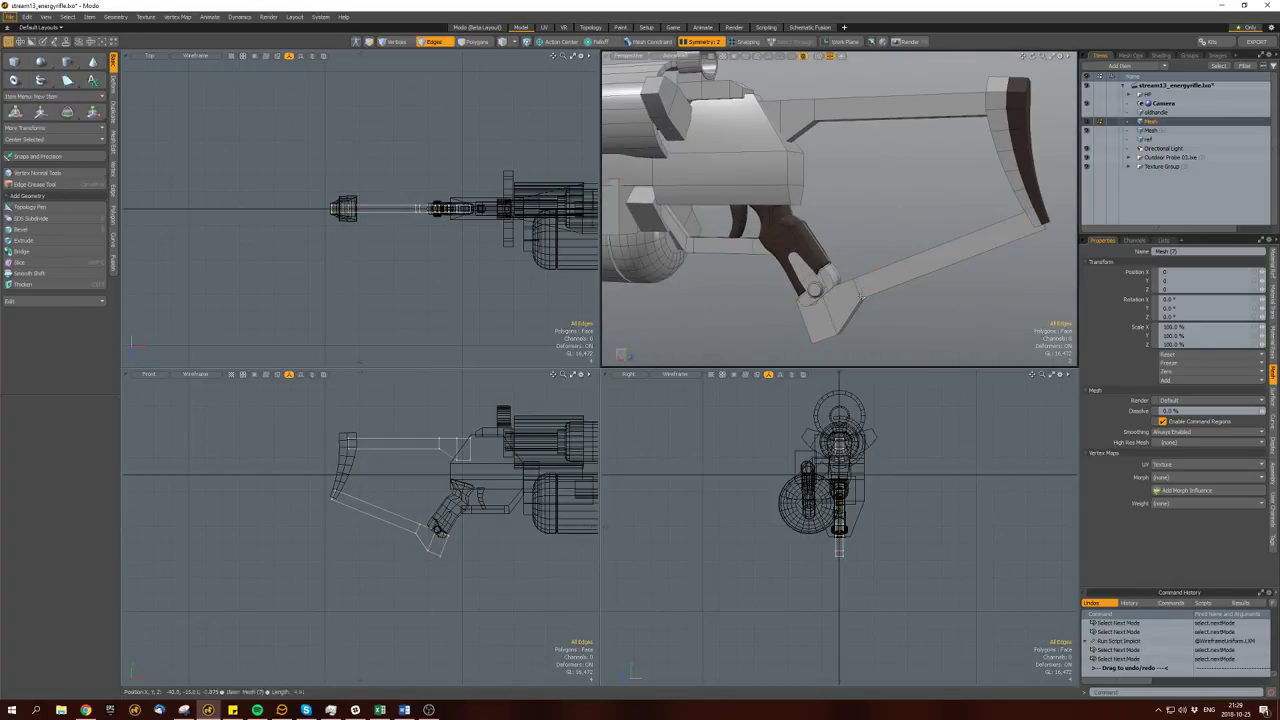
key(w)
alt+drag(806, 321, 826, 283)
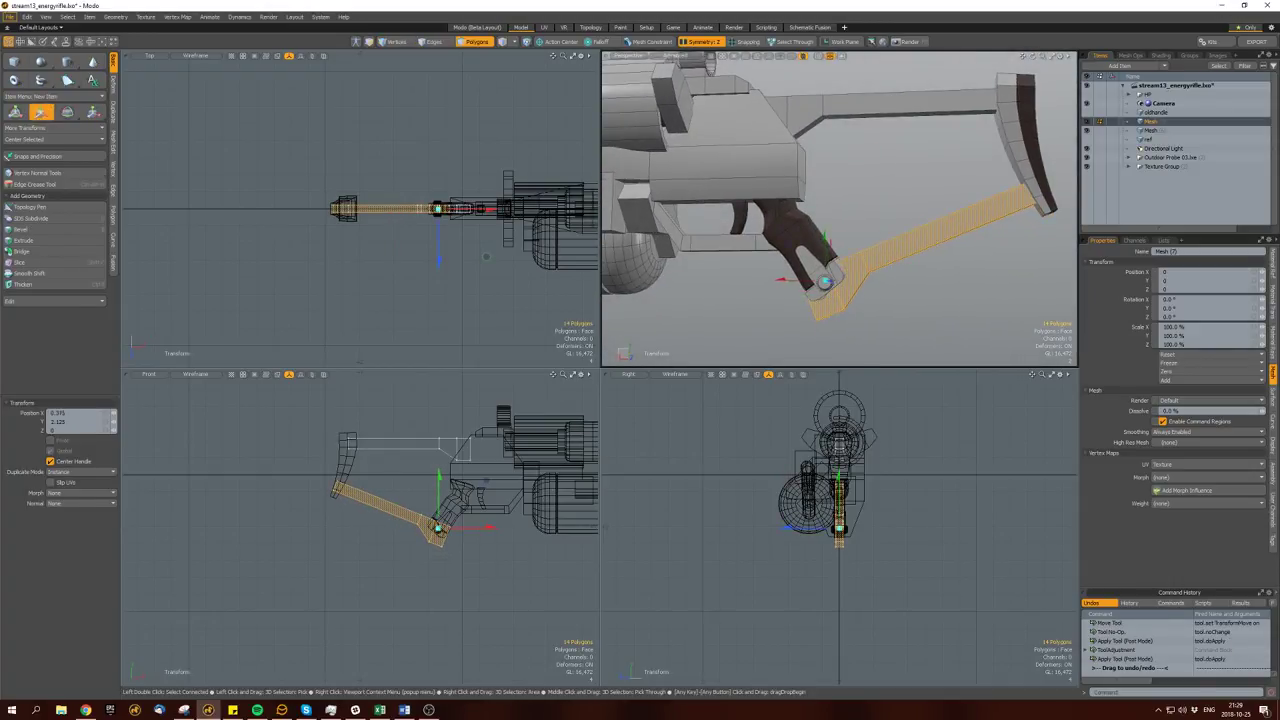
Rotate the lower bar to a shallower angle and reposition it between the grip base and the butt's lower end.
key(e)
click(823, 295)
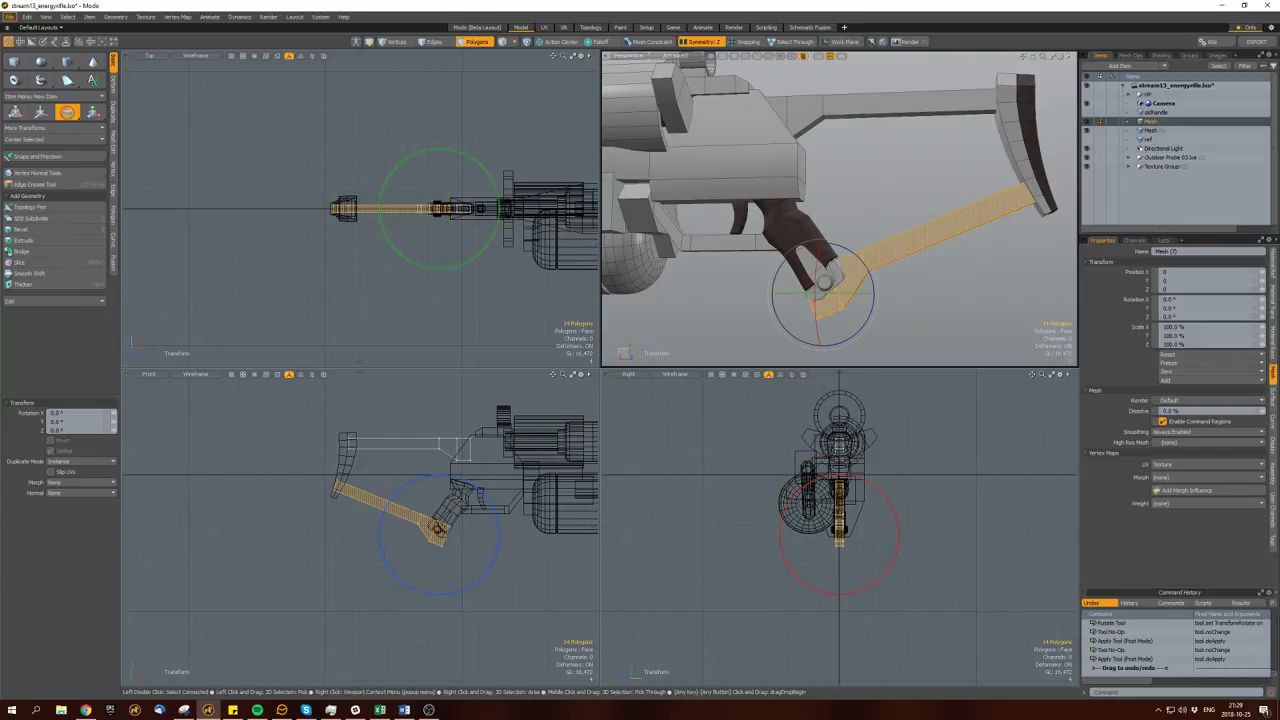
key(space)
key(shift+a)
key(w)
key(space)
Select the pair of angular side fins at the rear of the barrel and adjust their scale.
click(690, 277)
key(a)
alt+drag(690, 277, 884, 203)
click(827, 240)
key(space)
key(space)
double_click(833, 235)
key(y)
key(space)
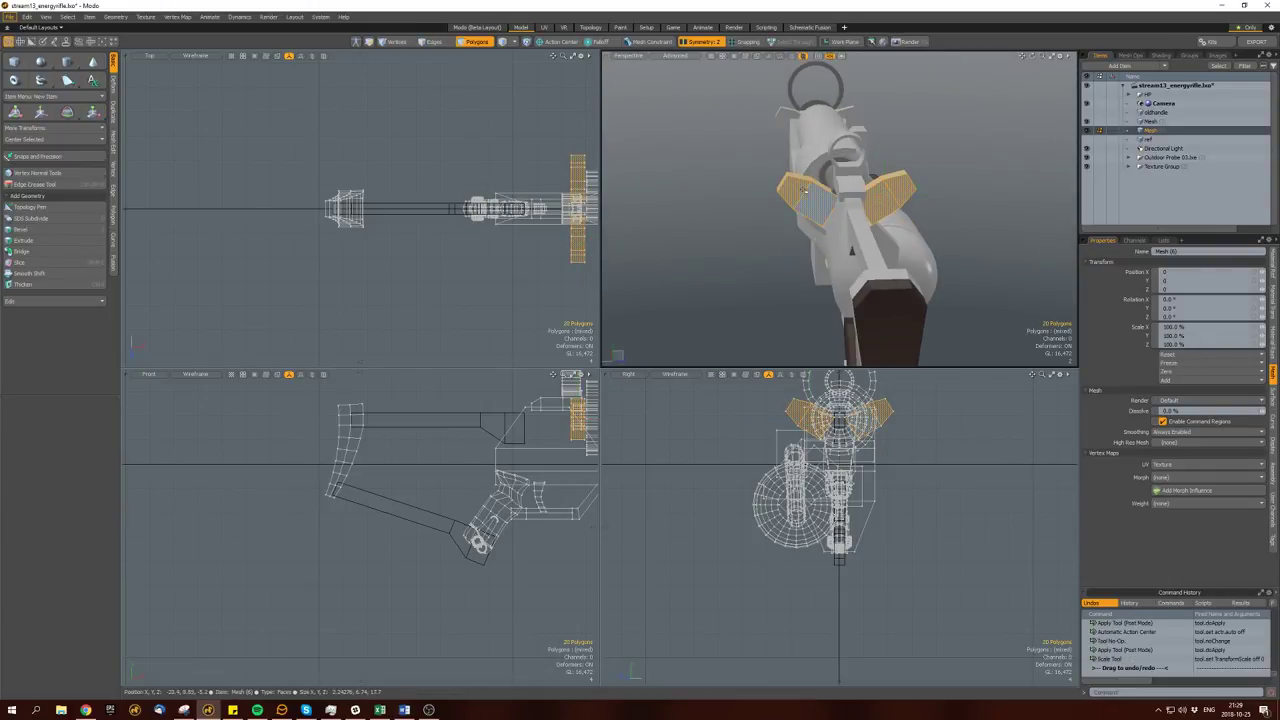
Turn off symmetry and try deleting the front and rear side fins on one side of the rifle.
mouse_move(780, 165)
alt+mouse_down()
mouse_move(805, 200)
mouse_move(771, 157)
alt+mouse_up()
click(771, 157)
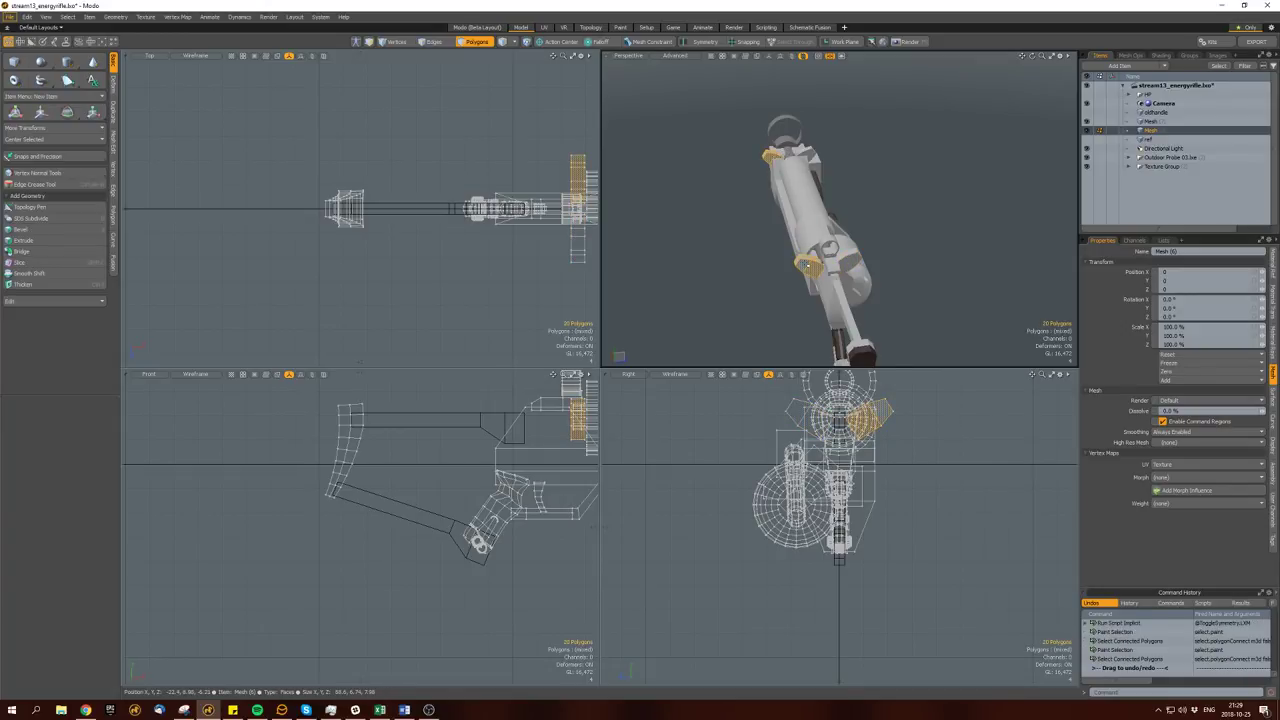
key(Delete)
mouse_move(848, 262)
alt+mouse_down()
mouse_move(820, 245)
mouse_move(1043, 257)
mouse_move(830, 245)
alt+mouse_up()
double_click(820, 245)
key(ctrl+z)
key(ctrl+z)
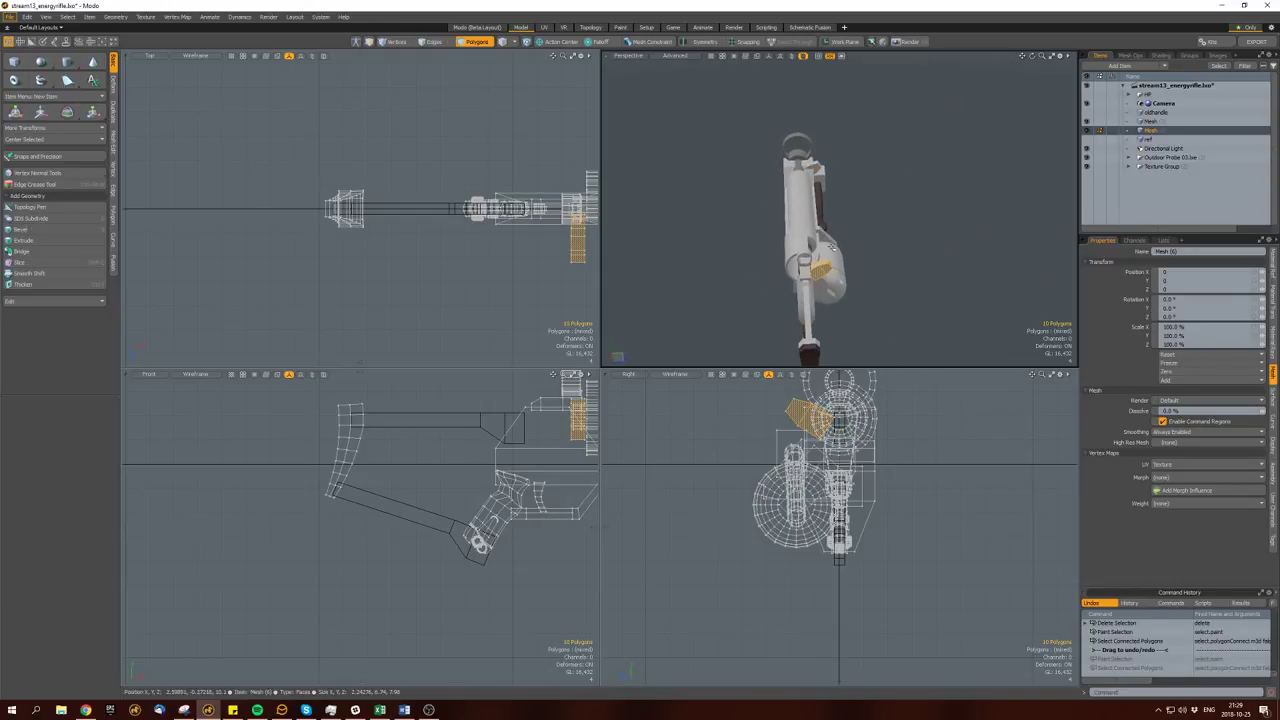
key(ctrl+z)
Cut the front and rear fins from the side of the rifle that carries the large lower cylinder.
mouse_move(820, 197)
mouse_down()
mouse_move(794, 305)
mouse_move(989, 256)
mouse_move(1044, 279)
mouse_move(930, 296)
mouse_move(838, 268)
mouse_move(881, 267)
mouse_move(805, 310)
mouse_move(736, 242)
mouse_up()
key(])
key(ctrl+x)
key(])
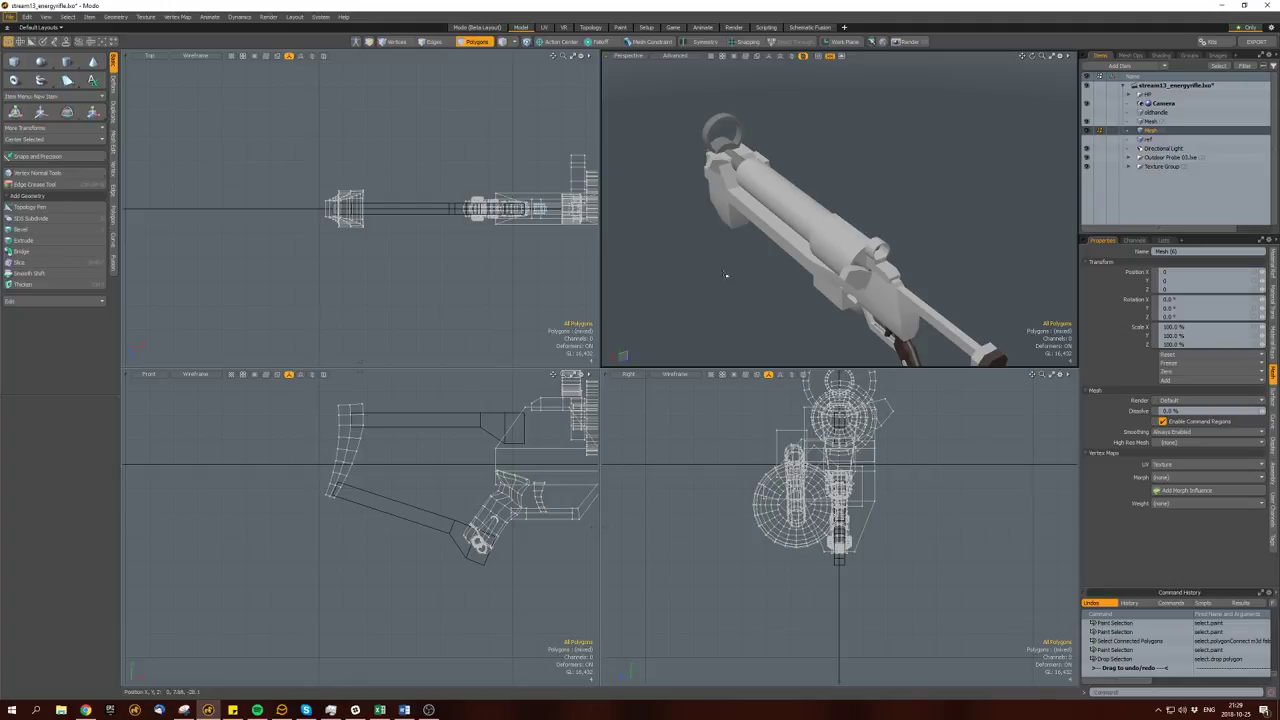
Create a 24-sided cylinder along the X axis with a radius of 1.625 beside the stock.
key(c)
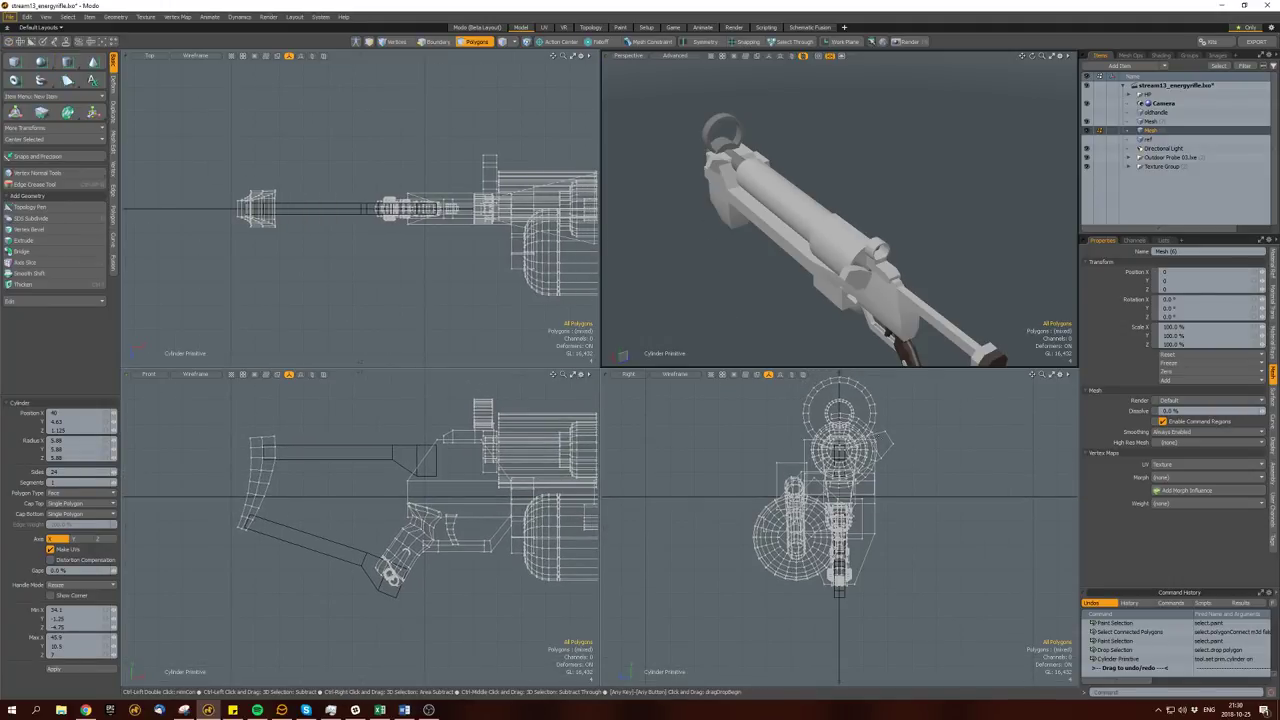
click(907, 323)
alt+drag(907, 323, 974, 305)
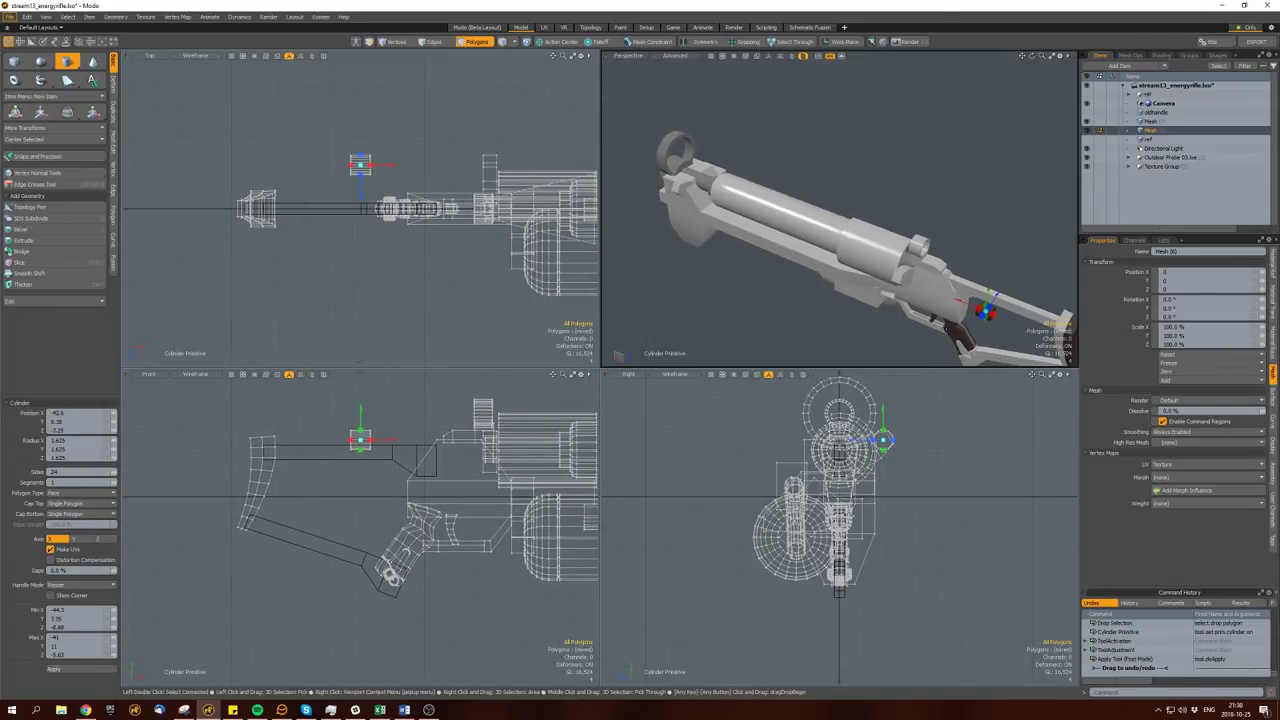
key(space)
Stretch the new cylinder lengthwise and move it forward to sit closely alongside the main barrel.
double_click(981, 310)
scroll(981, 310, down, 3)
mouse_move(968, 311)
mouse_down()
mouse_move(945, 288)
mouse_move(975, 316)
mouse_up()
key(w)
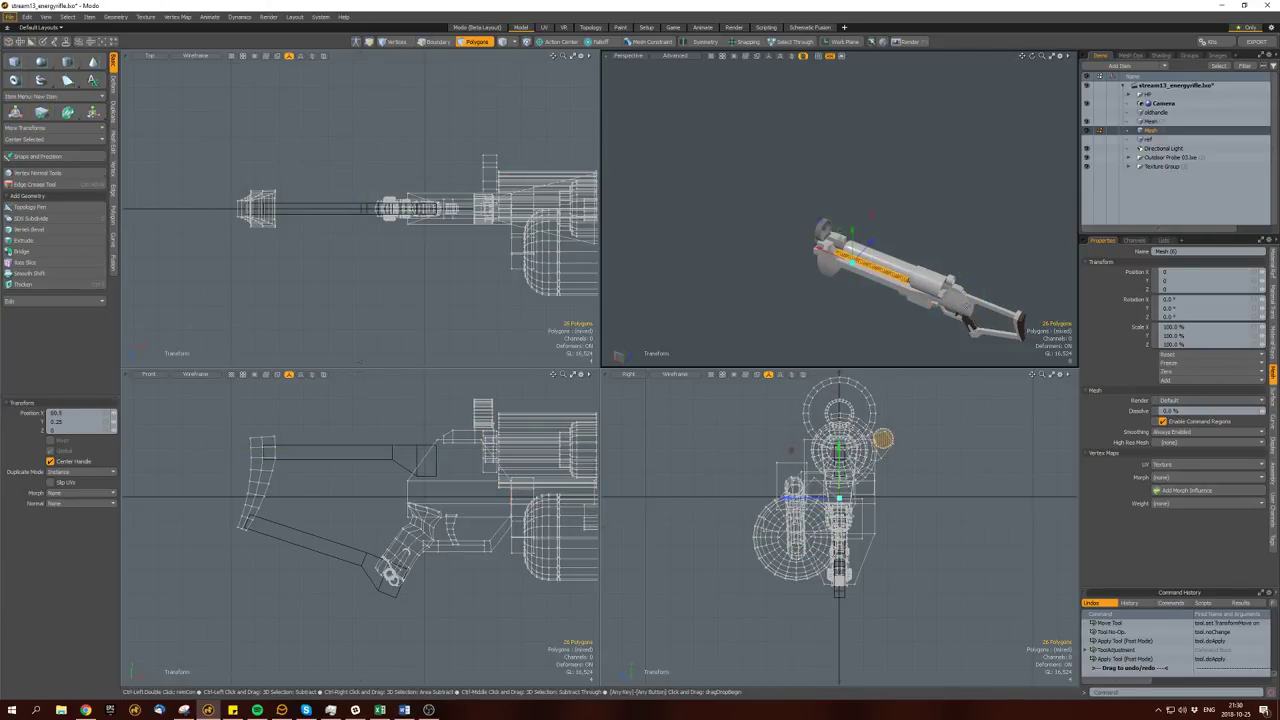
alt+drag(900, 250, 930, 240)
key(space)
mouse_move(798, 236)
alt+mouse_down()
mouse_move(845, 132)
mouse_move(808, 218)
alt+mouse_up()
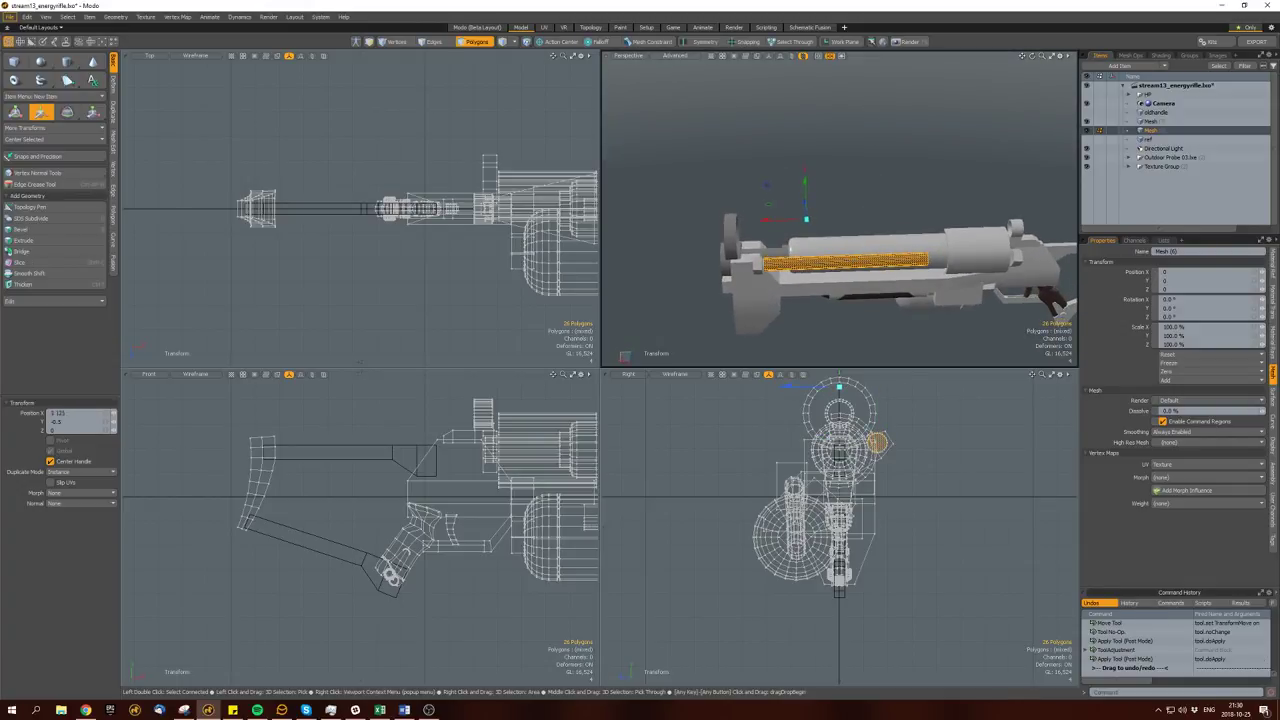
Apply the front ring sight's dark material to the side tube and maximise the perspective view.
key(ctrl+u)
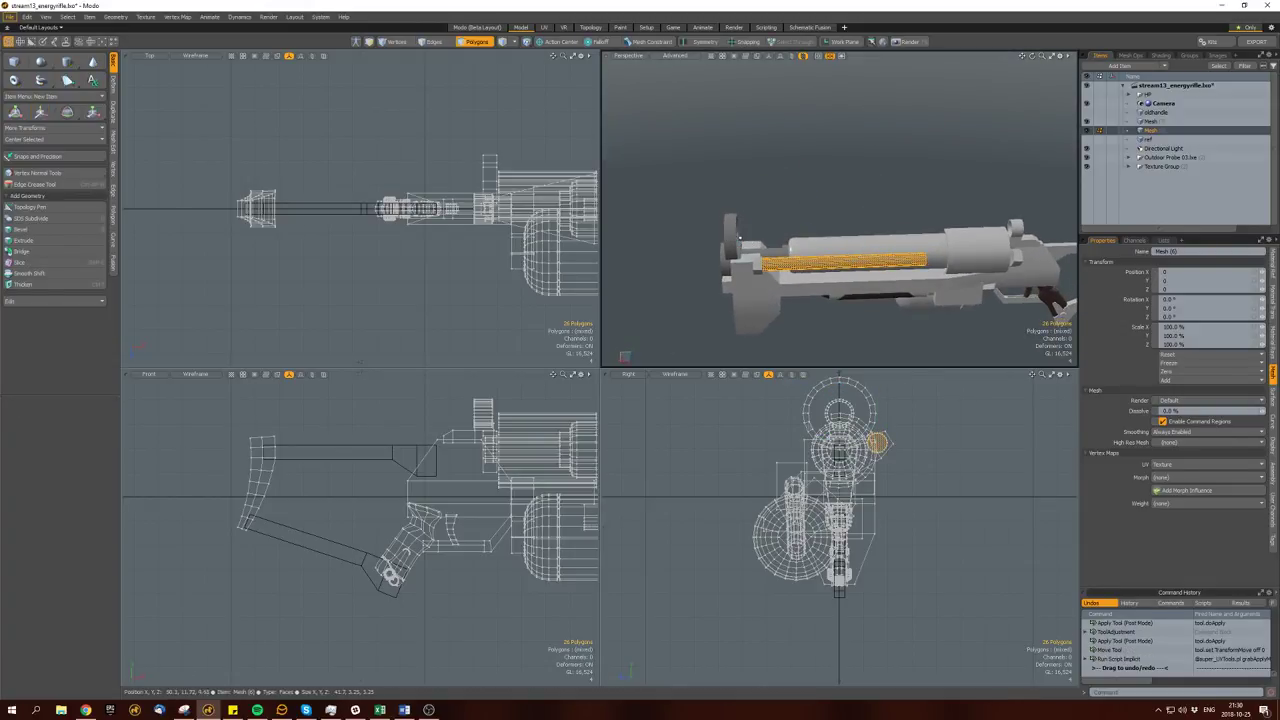
key(ctrl+space)
alt+drag(774, 271, 700, 330)
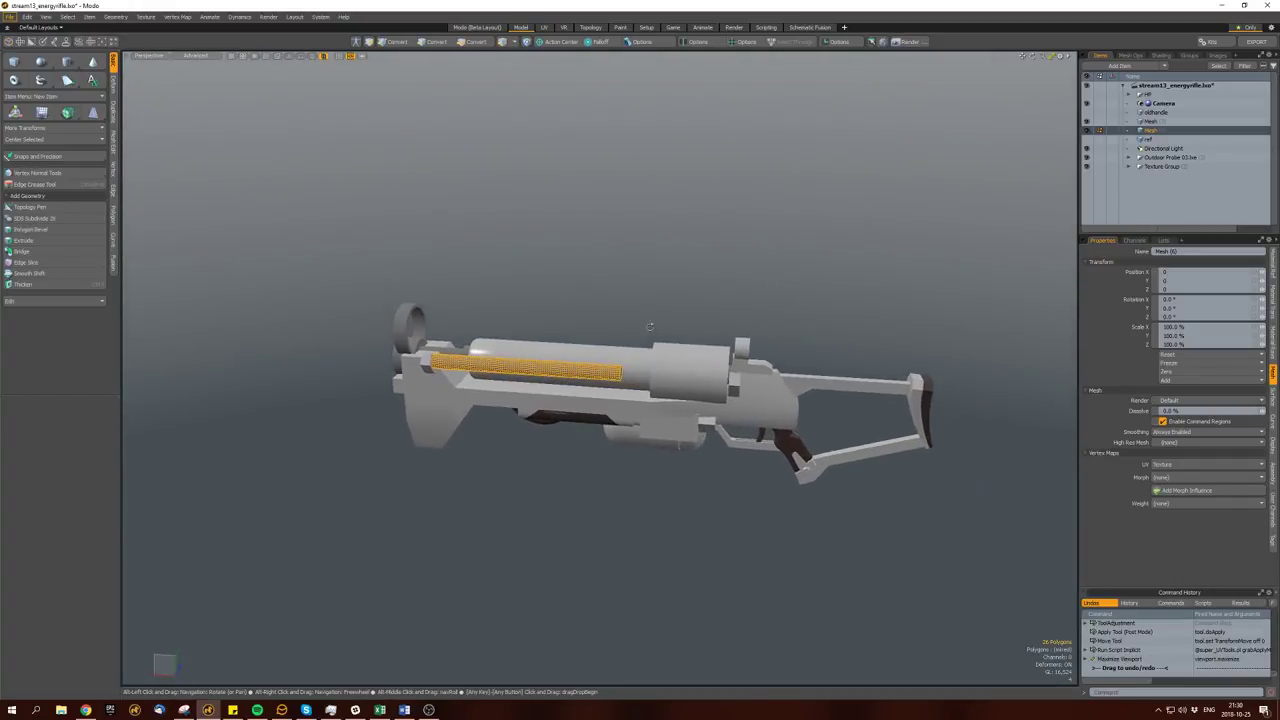
Extend the side tube toward the stock by moving its rear end face, seat it against the rifle body, and save the scene.
scroll(637, 383, up, 5)
click(637, 383)
key(w)
scroll(638, 385, down, 4)
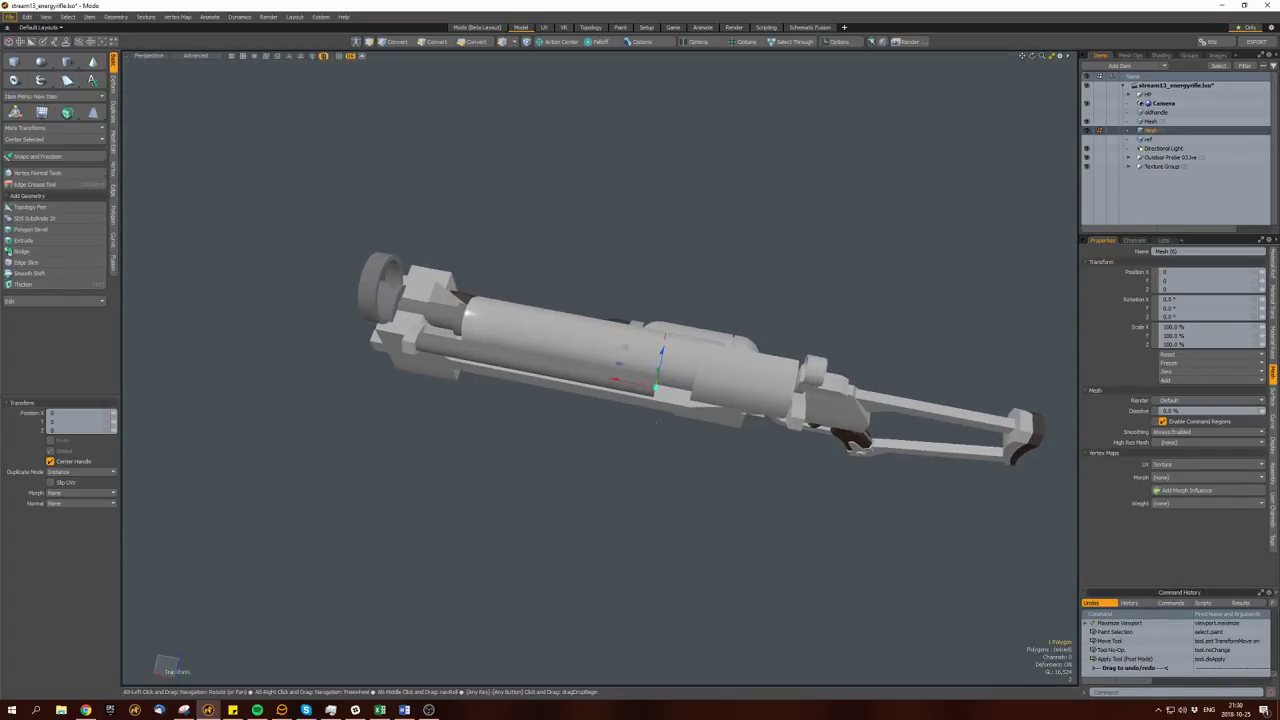
drag(640, 389, 637, 344)
key(r)
scroll(630, 348, up, 3)
key(w)
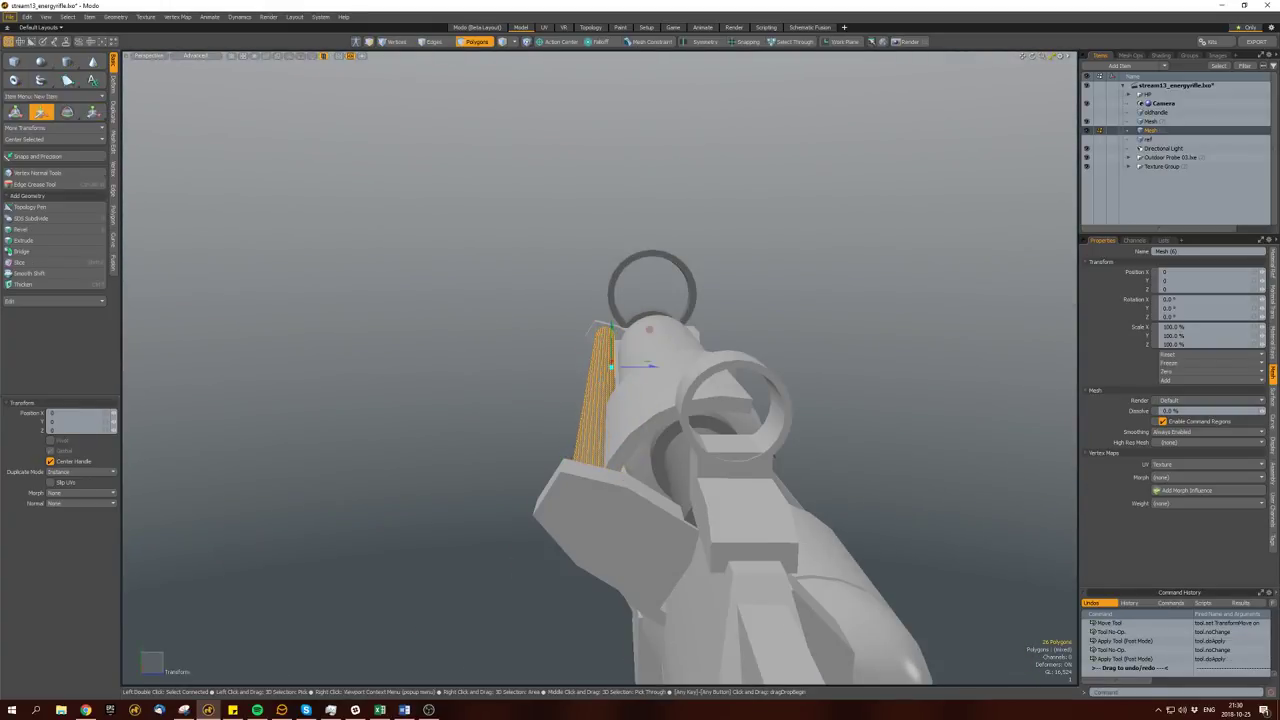
mouse_move(595, 372)
alt+mouse_down()
mouse_move(523, 446)
mouse_move(455, 407)
mouse_move(423, 431)
mouse_move(491, 474)
mouse_move(635, 380)
mouse_move(744, 278)
alt+mouse_up()
key(ctrl+s)
Shorten the large barrel cylinder by moving its rear part forward, leaving its front end in place.
click(661, 360)
key(bracketright)
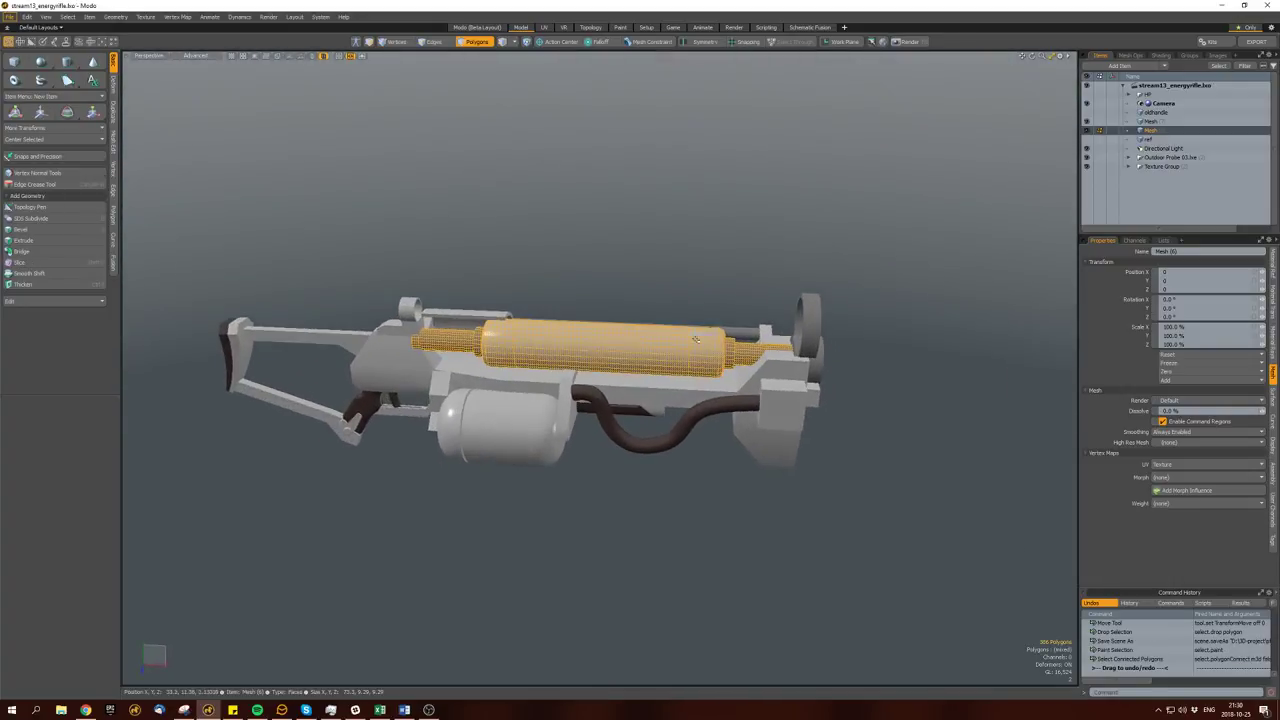
shift+click(712, 315)
key(bracketright)
ctrl+right_drag(744, 278, 695, 415)
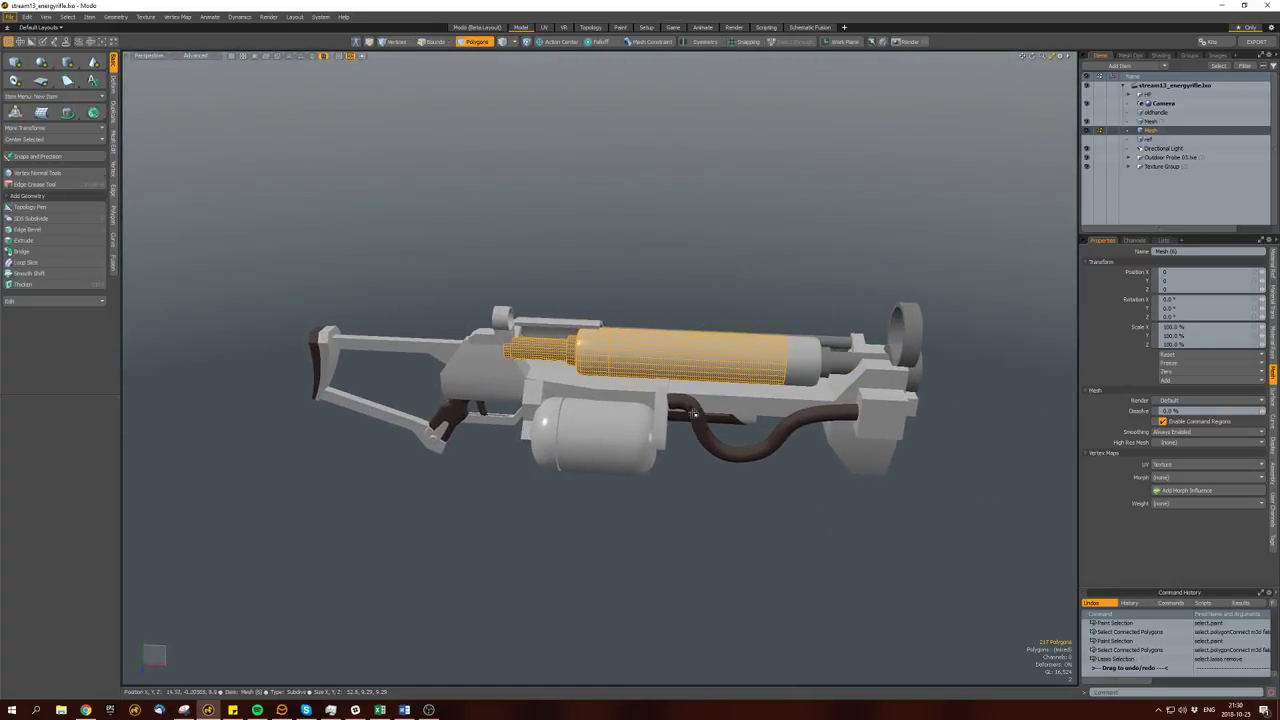
key(bracketleft)
key(w)
mouse_move(585, 360)
mouse_down()
mouse_move(760, 362)
mouse_move(570, 323)
mouse_move(694, 328)
mouse_up()
key(space)
Bevel the rear end face of the thin barrel rod outward and back into a wider cylinder.
click(570, 323)
key(shift+Up)
key(w)
key(space)
key(shift+Down)
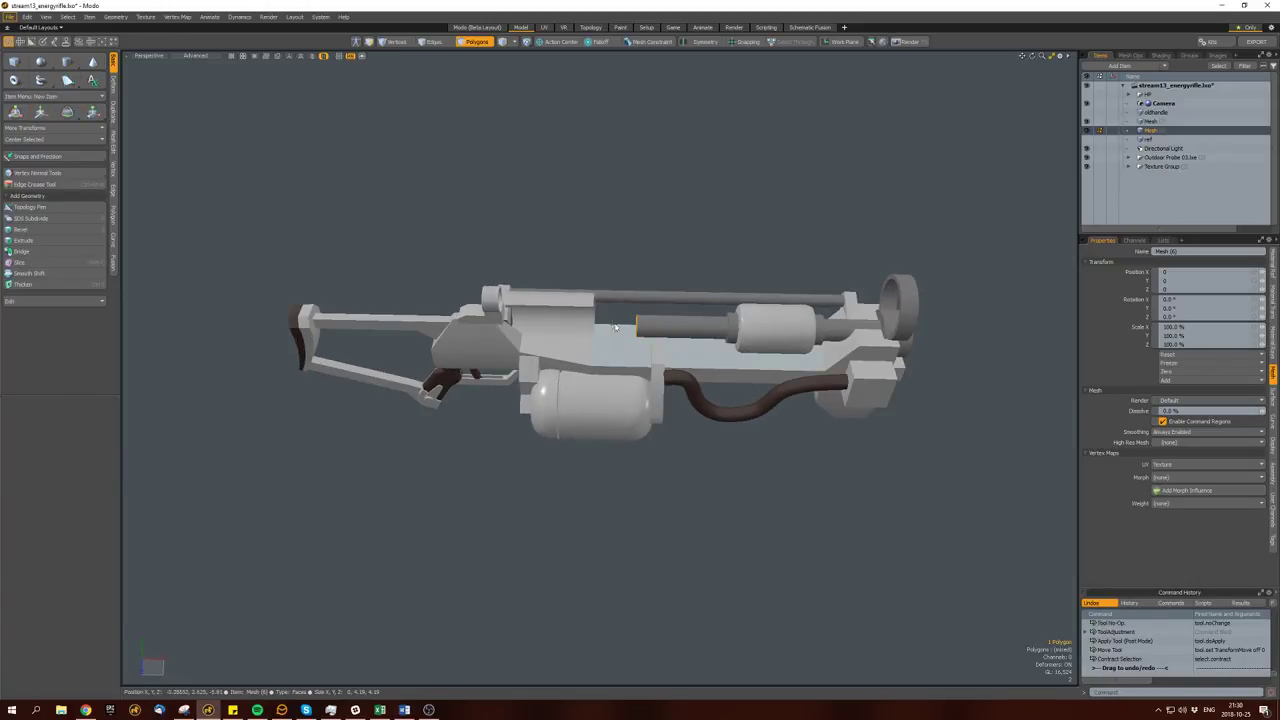
key(b)
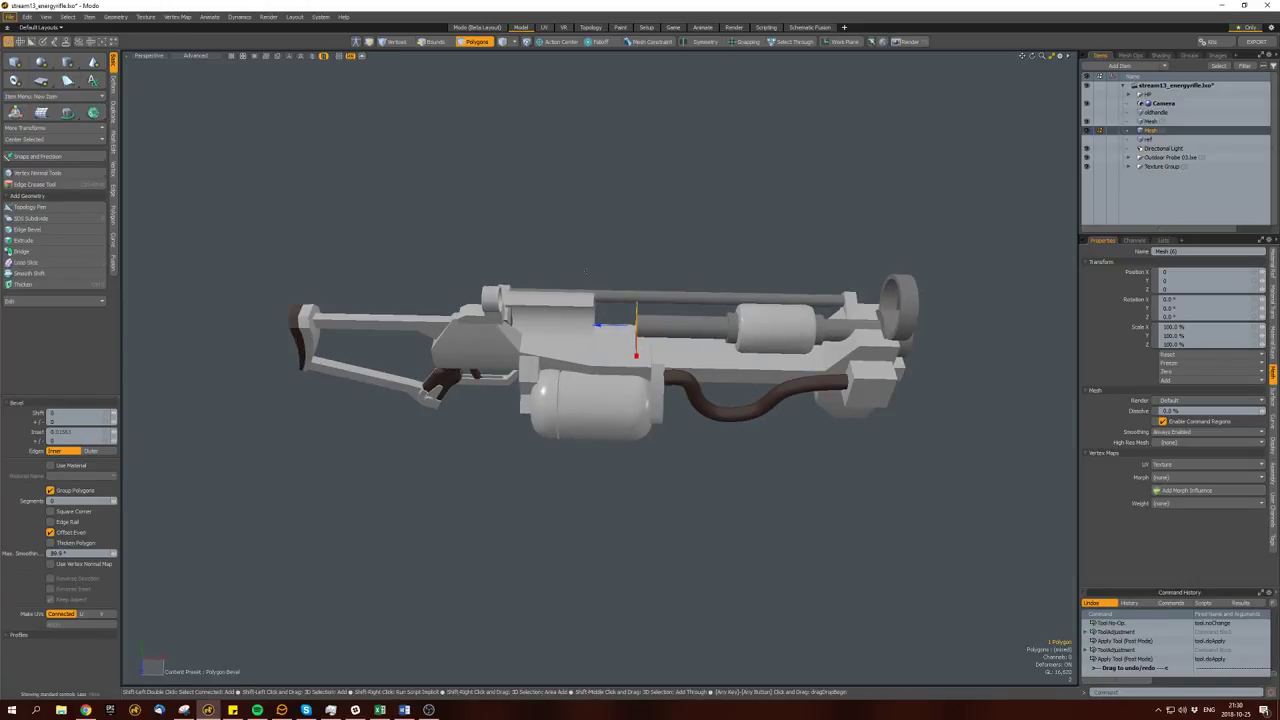
mouse_move(606, 352)
mouse_down()
mouse_move(522, 352)
mouse_move(480, 330)
mouse_move(560, 330)
mouse_move(670, 268)
mouse_up()
key(space)
Apply the barrel's dark material to the whole rear sight.
key(3)
click(624, 425)
key(bracketright)
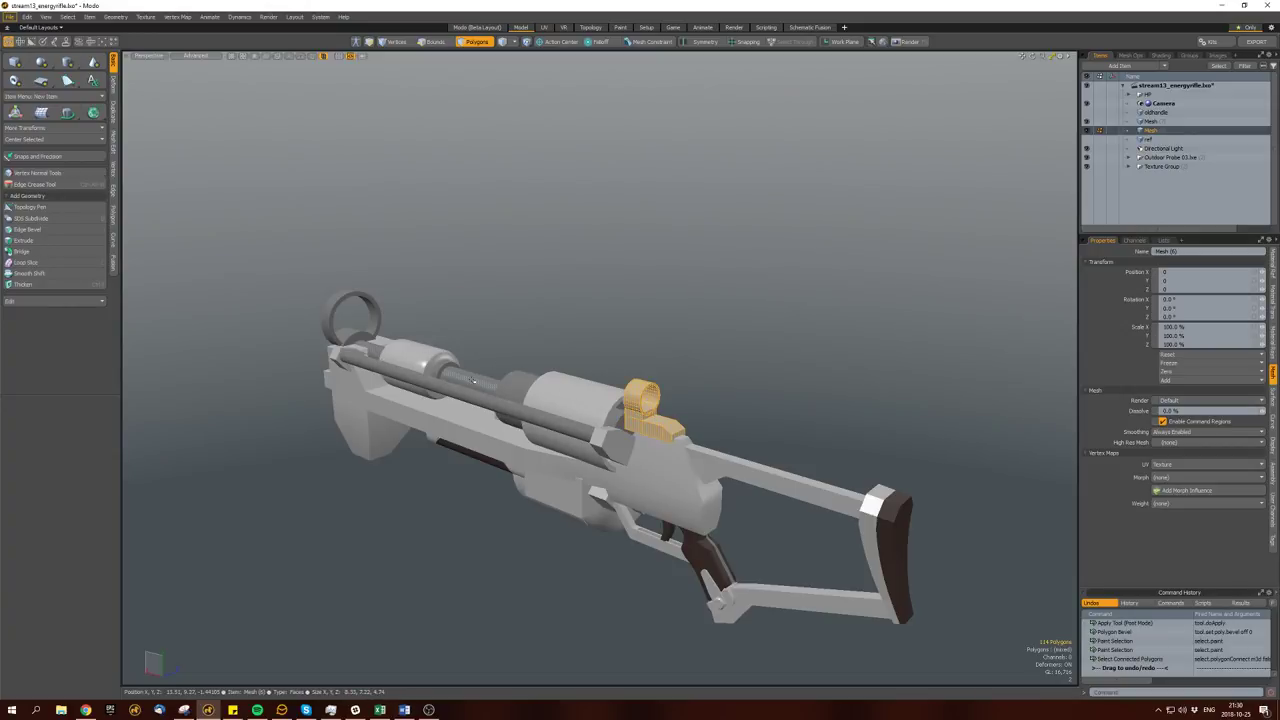
click(474, 383)
scroll(474, 380, down, 3)
mouse_move(474, 380)
alt+mouse_down()
mouse_move(514, 414)
mouse_move(620, 315)
alt+mouse_up()
click(475, 372)
Extend the block at the side tube's rear end back along the receiver, shape its end face, and save the scene.
click(596, 330)
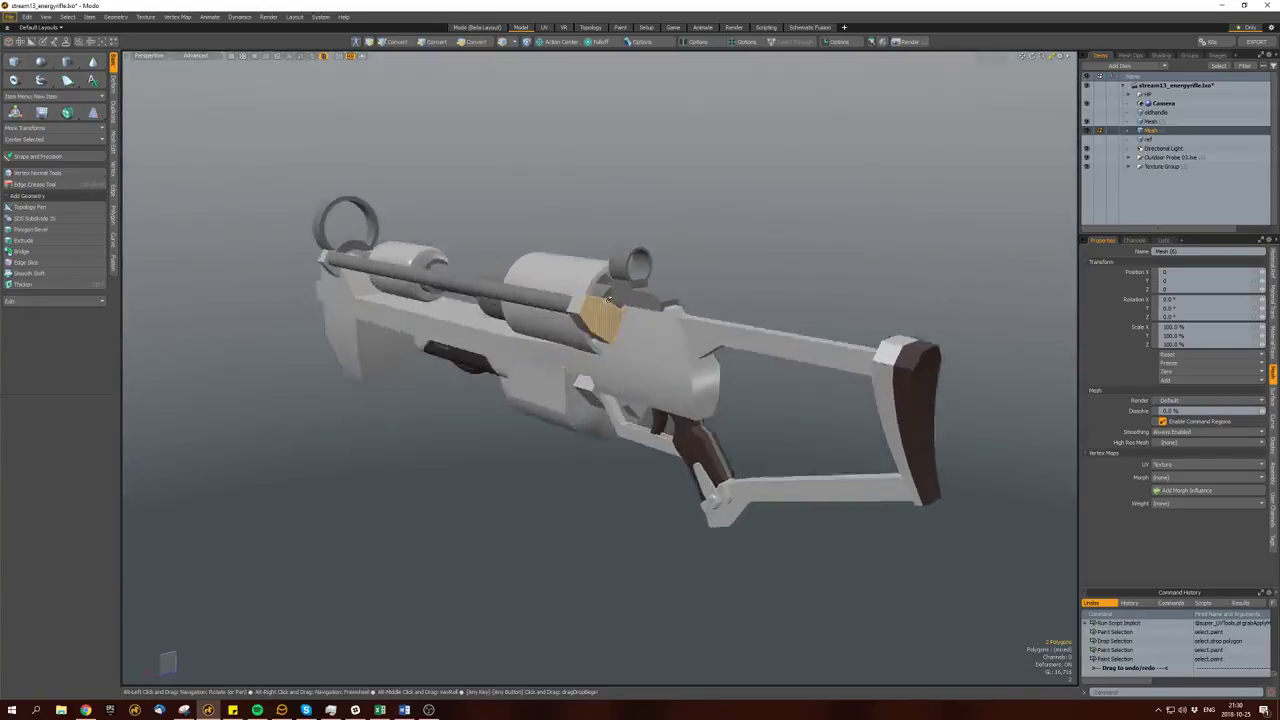
scroll(644, 300, up, 3)
key(b)
alt+drag(700, 300, 597, 300)
key(w)
double_click(597, 303)
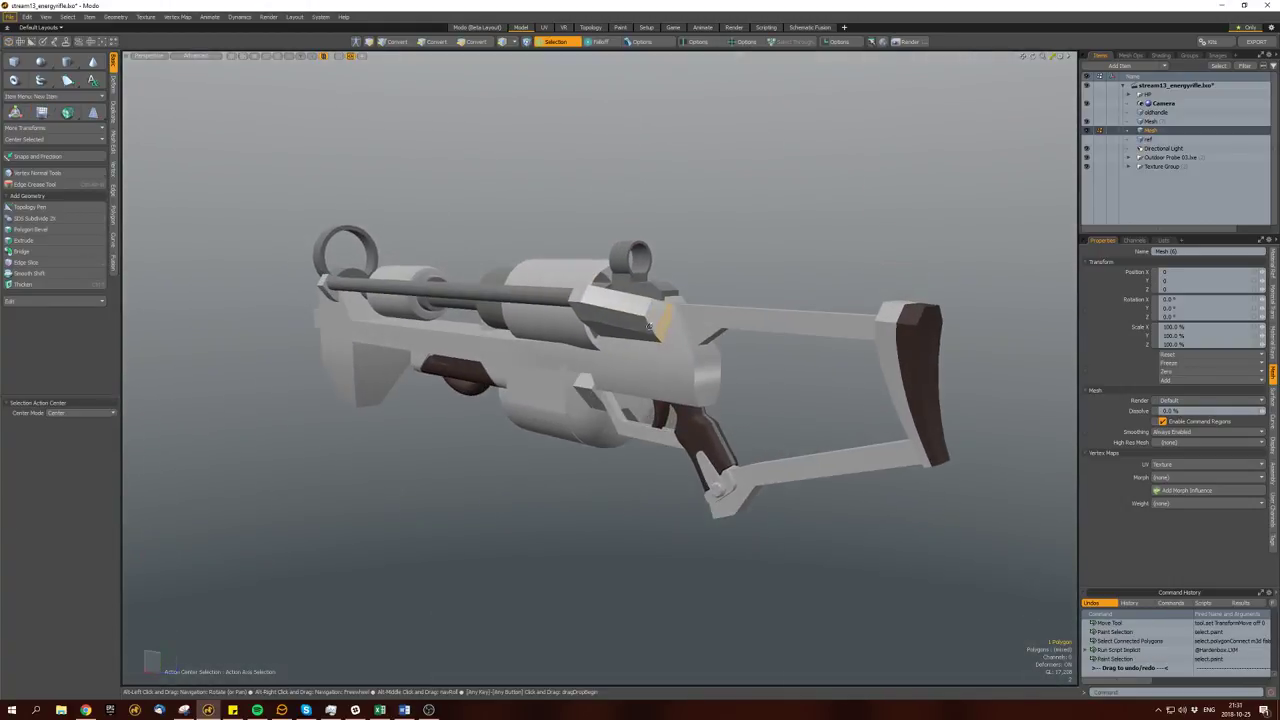
key(3)
mouse_move(640, 400)
alt+mouse_down()
mouse_move(600, 423)
mouse_move(494, 429)
mouse_move(537, 374)
mouse_move(681, 371)
alt+mouse_up()
key(3)
key(ctrl+s)
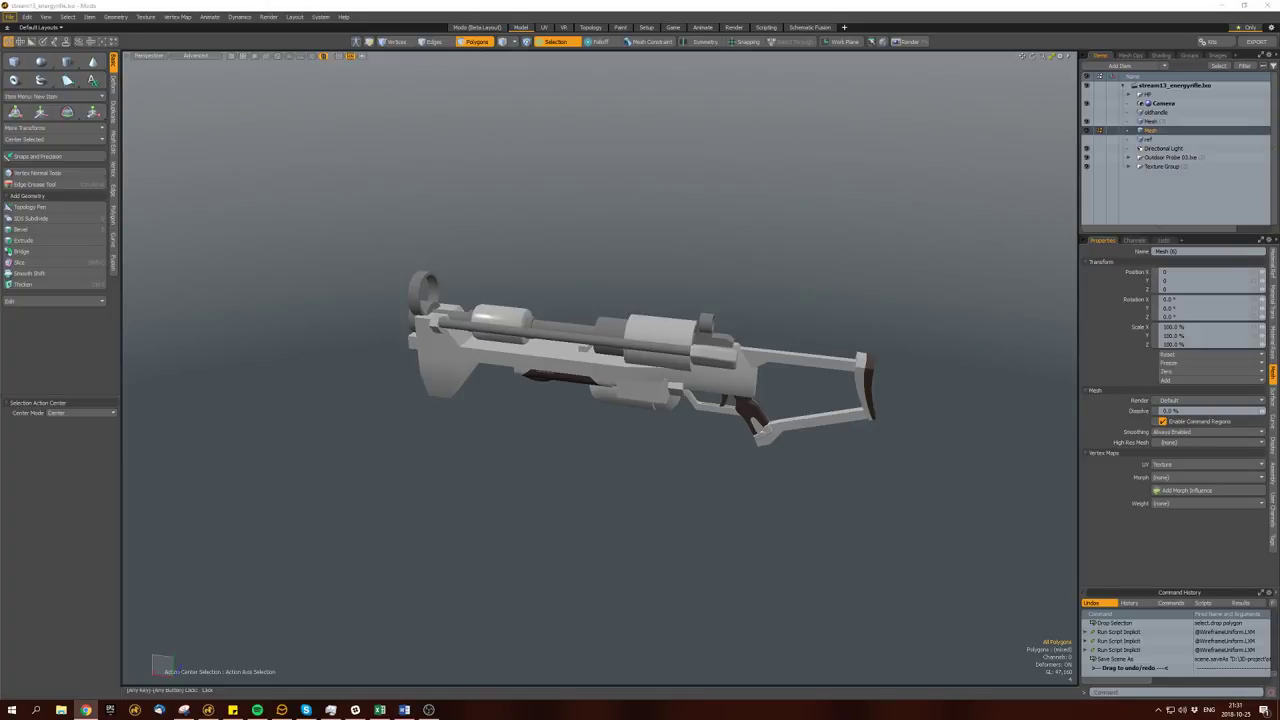
mouse_move(554, 248)
alt+mouse_down()
mouse_move(618, 370)
mouse_move(508, 305)
mouse_move(651, 349)
mouse_move(627, 355)
alt+mouse_up()
double_click(618, 370)
click(508, 305)
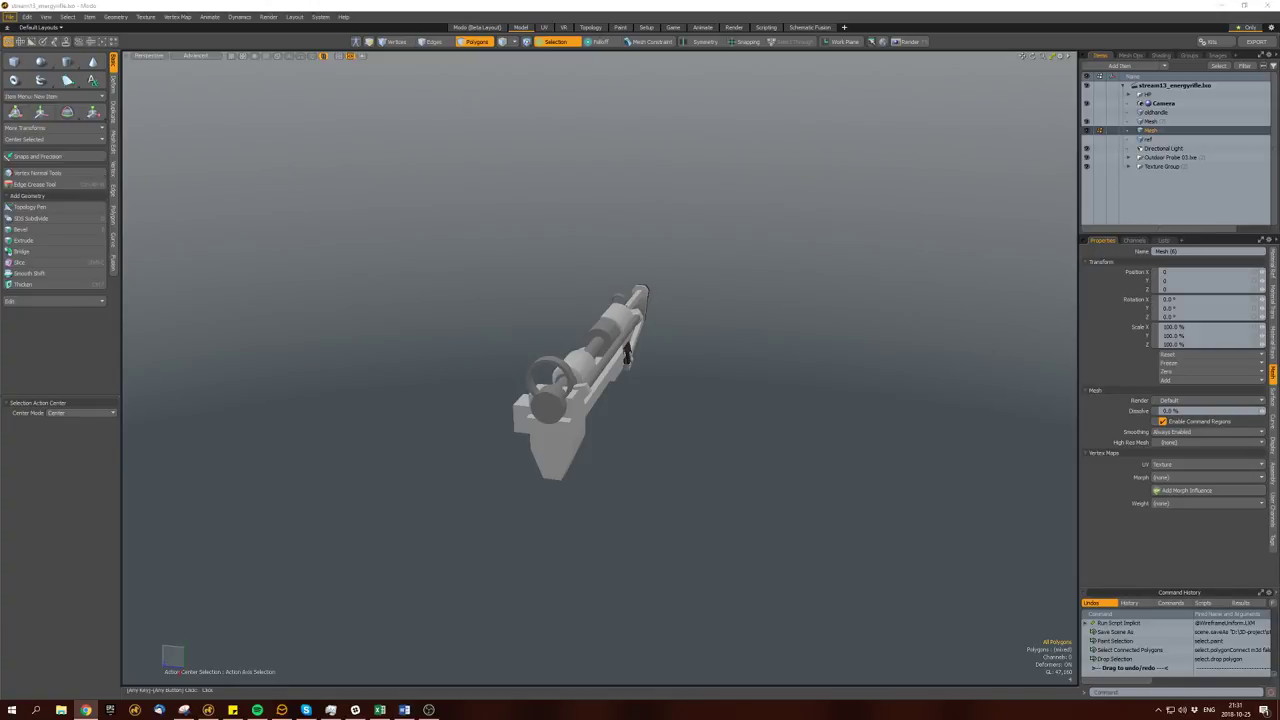
Bevel the muzzle's end face with an inset of about 1.4, sink it inward as a bore, and save the scene.
middle_drag(323, 376, 535, 405)
click(532, 405)
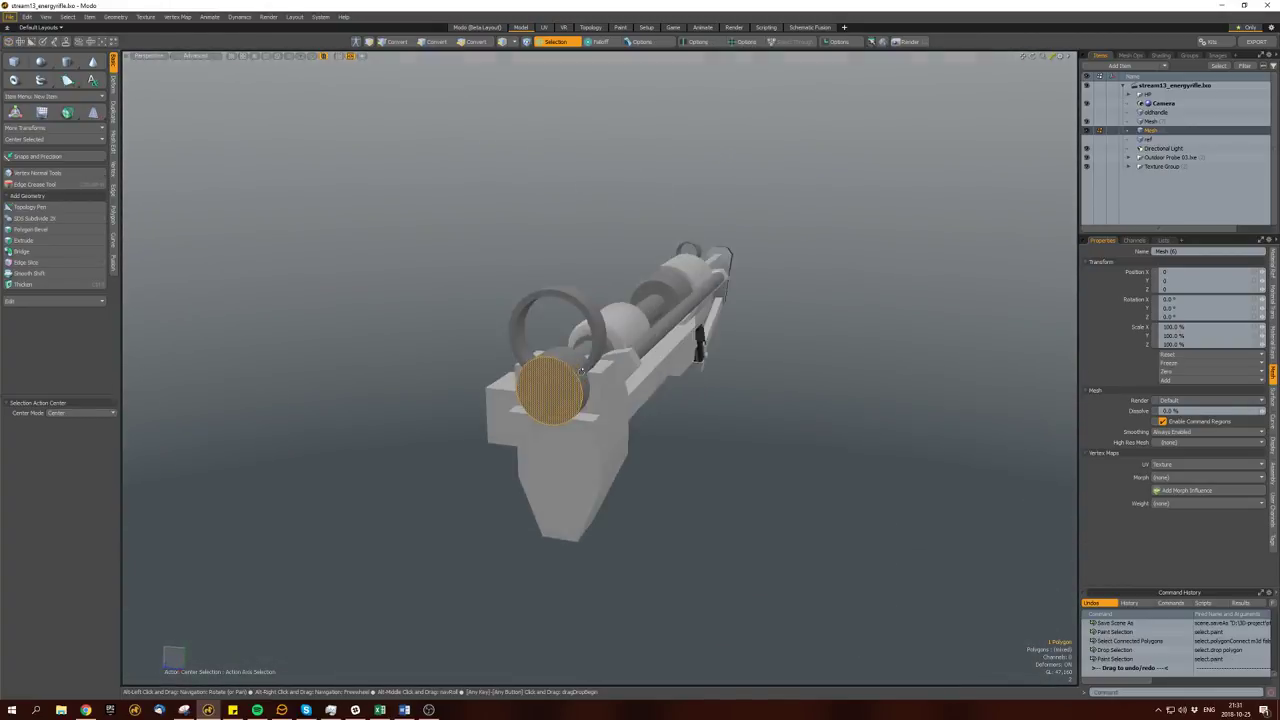
key(b)
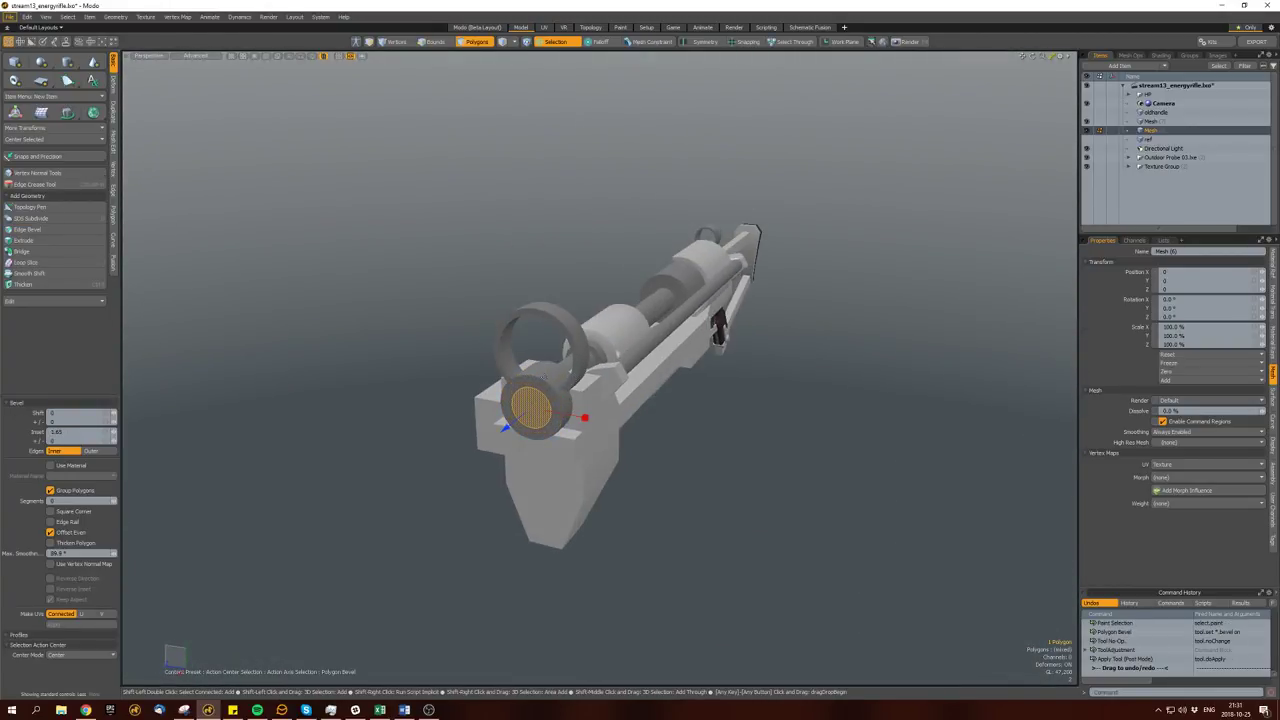
drag(530, 405, 658, 388)
key(space)
key(ctrl+s)
Open a render preview of the rifle and set its display LUT to sRGB.
key(F9)
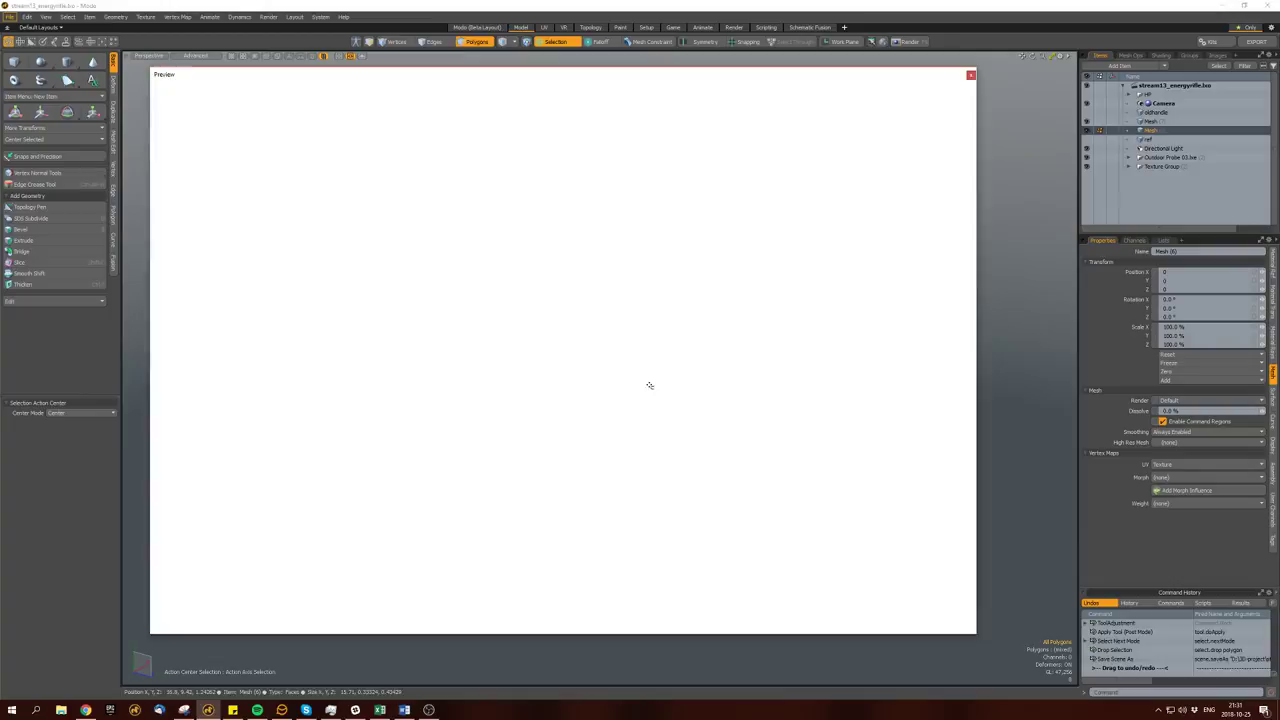
alt+drag(668, 377, 448, 251)
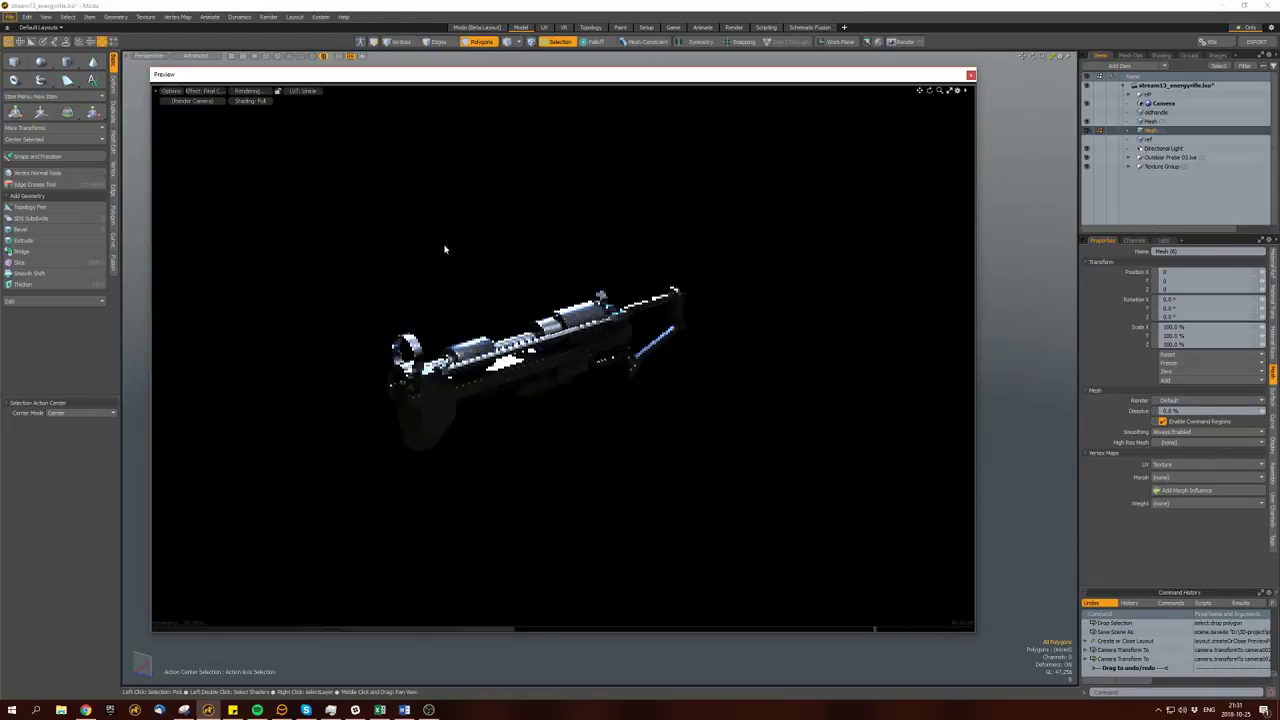
click(298, 92)
click(299, 118)
Inspect the rendered rifle's silhouette and proportions from both sides and the front, then close the preview.
alt+drag(560, 360, 631, 397)
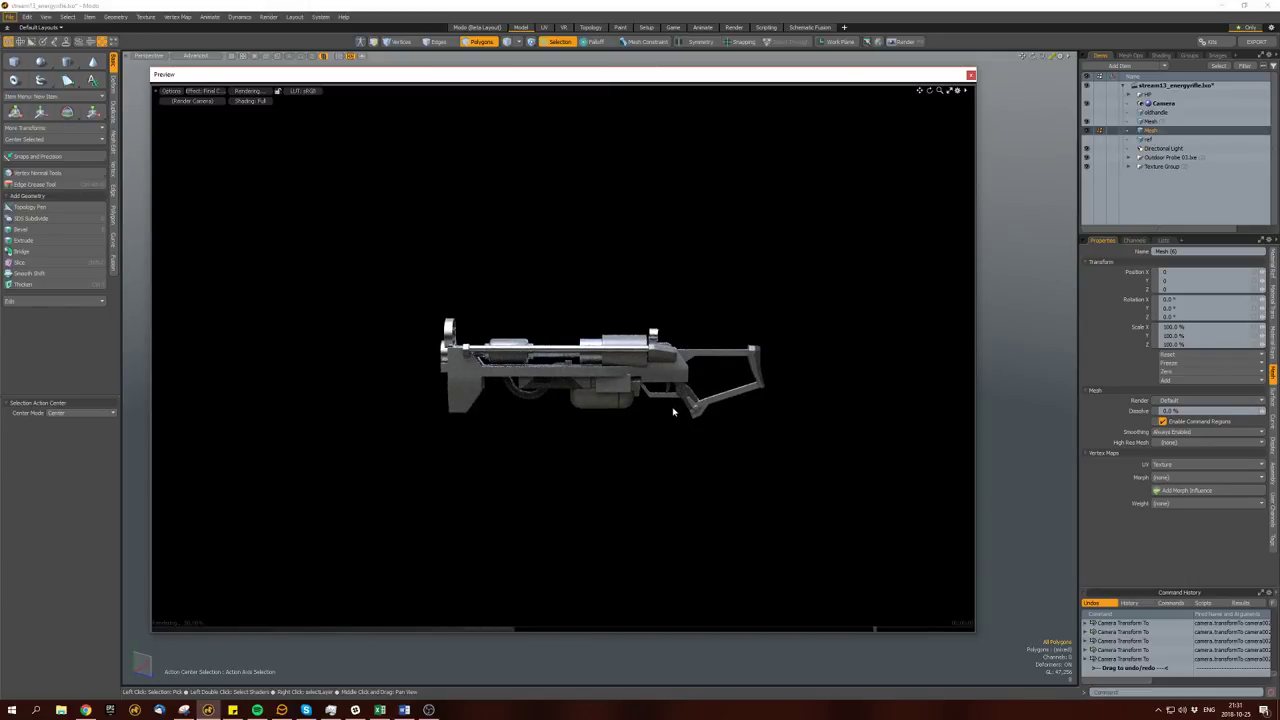
alt+drag(491, 403, 449, 455)
alt+drag(477, 409, 634, 397)
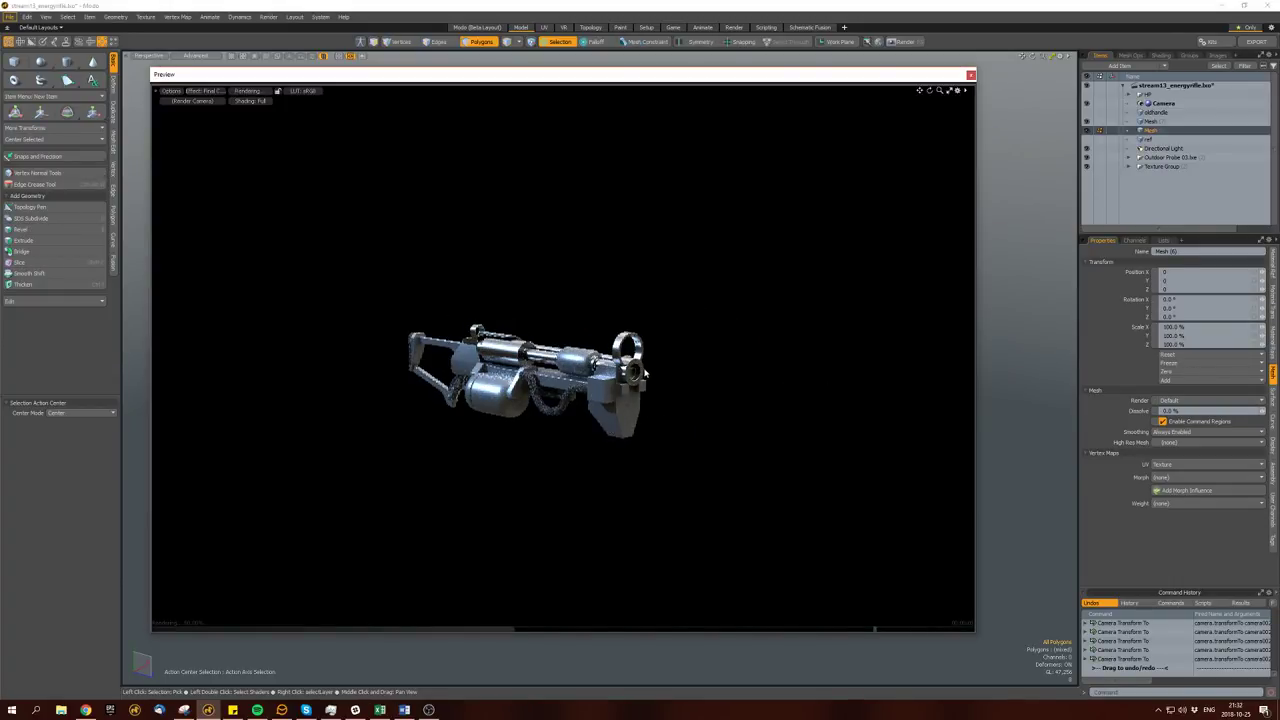
mouse_move(556, 378)
alt+mouse_down()
mouse_move(458, 378)
mouse_move(520, 437)
mouse_move(425, 440)
mouse_move(397, 457)
mouse_move(394, 429)
mouse_move(467, 461)
mouse_move(654, 466)
mouse_move(534, 375)
alt+mouse_up()
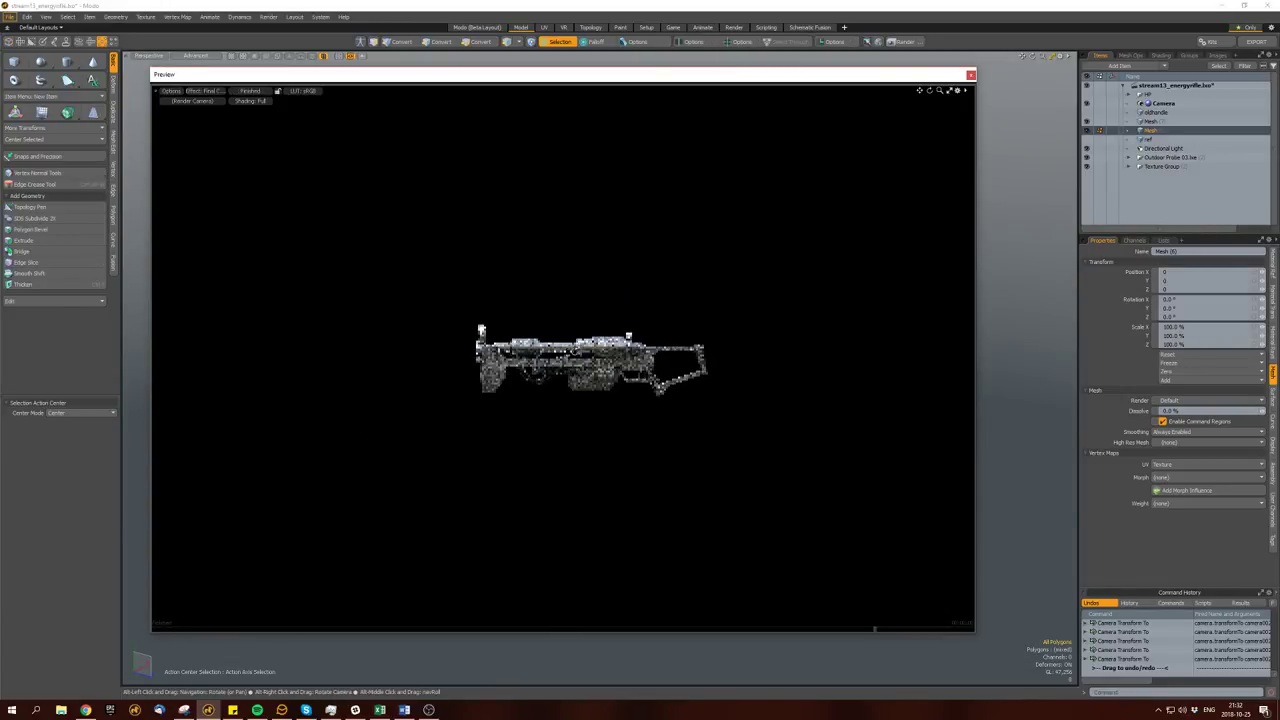
alt+drag(457, 369, 648, 378)
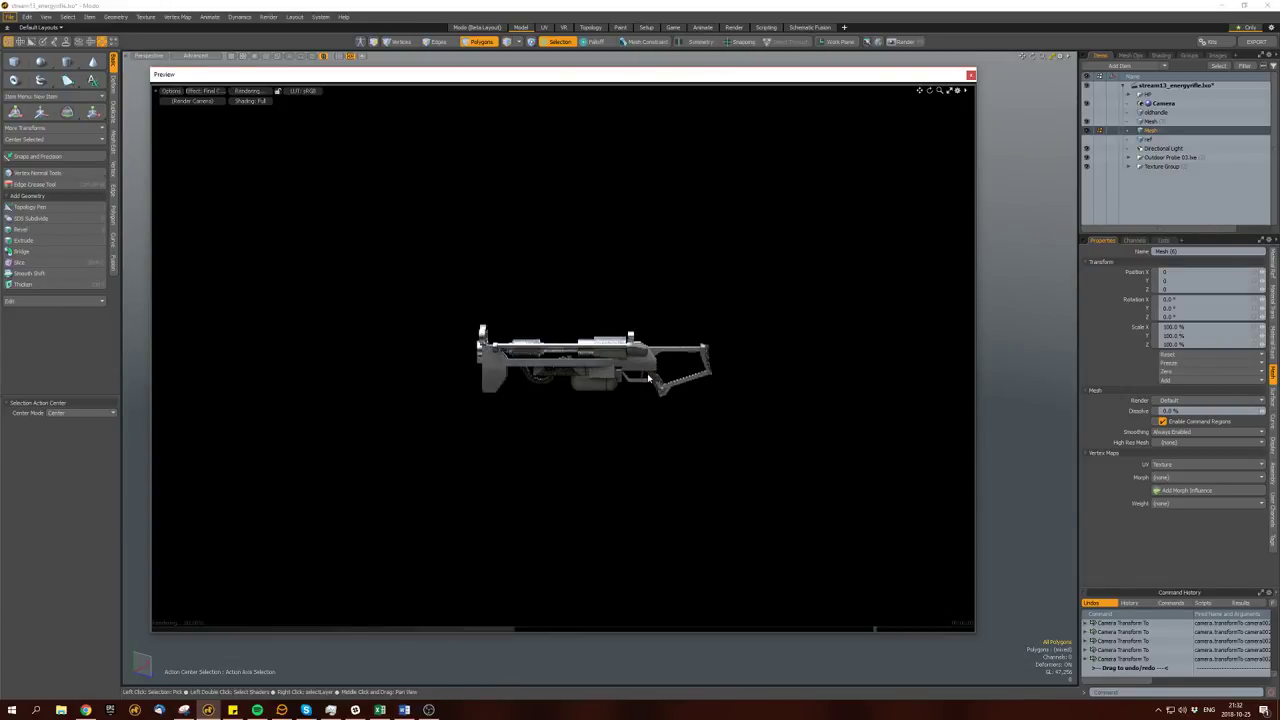
alt+drag(567, 373, 590, 432)
alt+drag(620, 380, 590, 388)
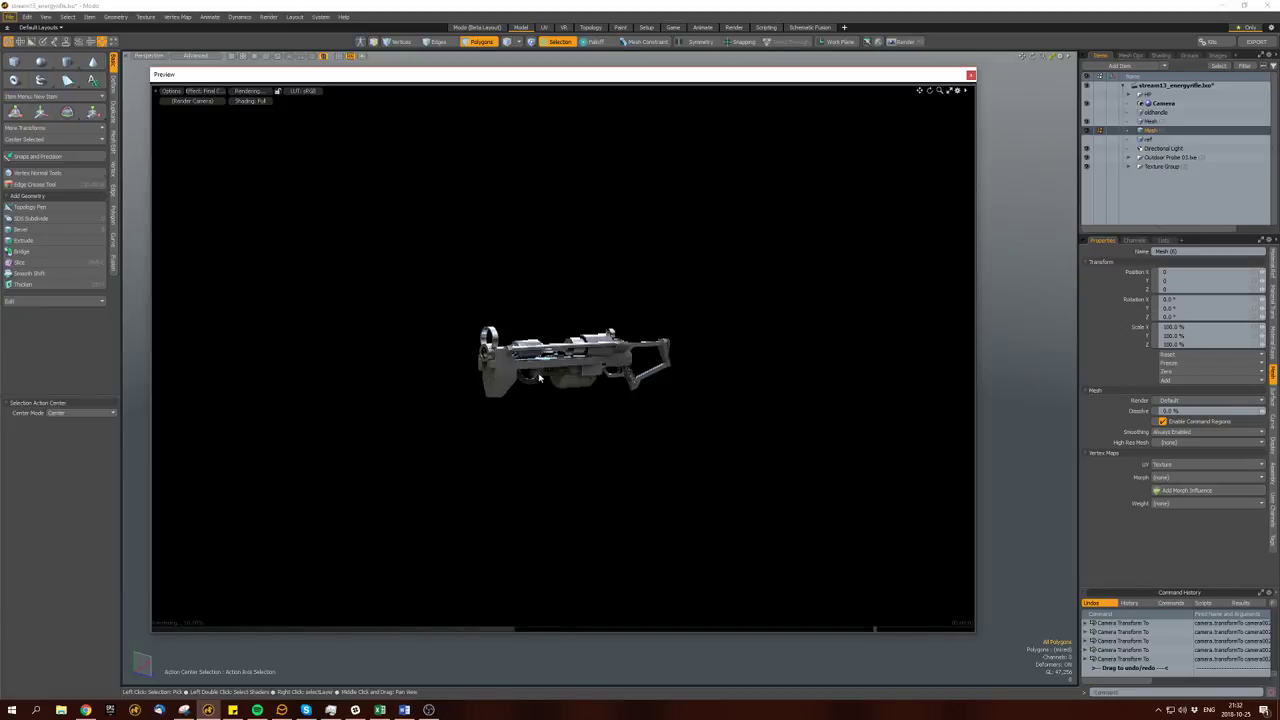
alt+drag(545, 380, 240, 424)
mouse_move(545, 388)
alt+mouse_down()
mouse_move(560, 382)
mouse_move(549, 380)
alt+mouse_up()
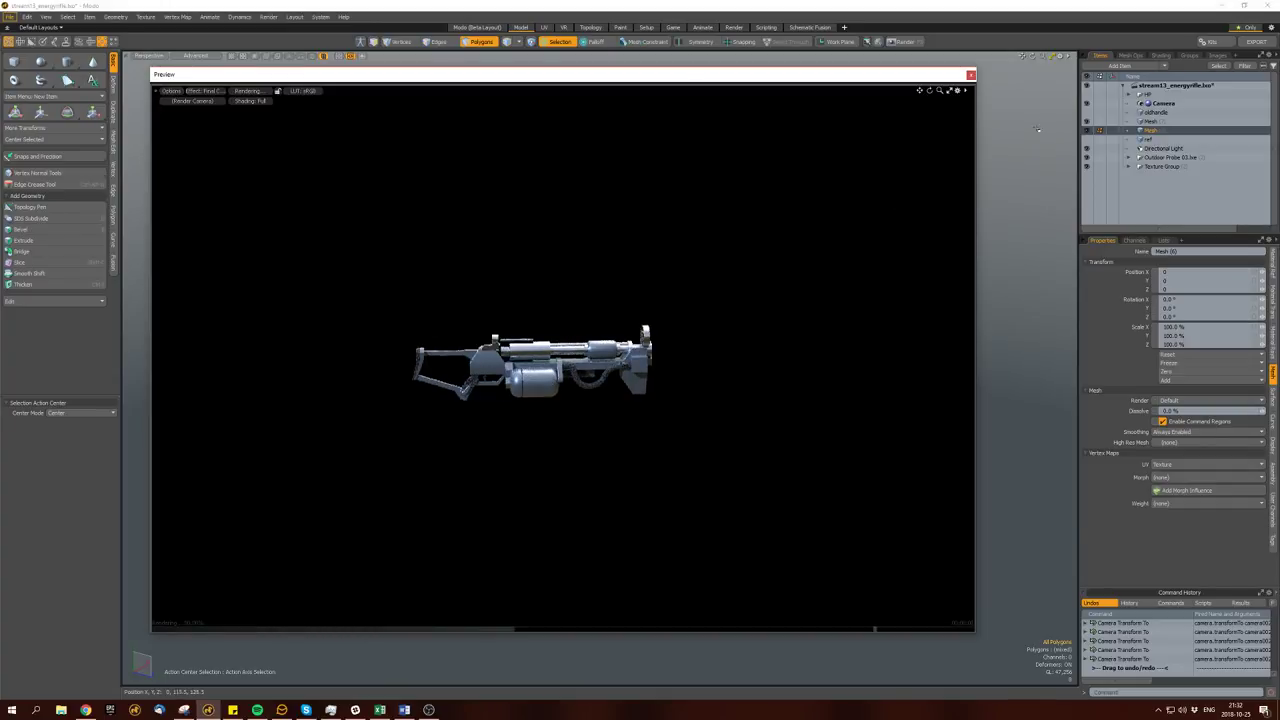
click(969, 74)
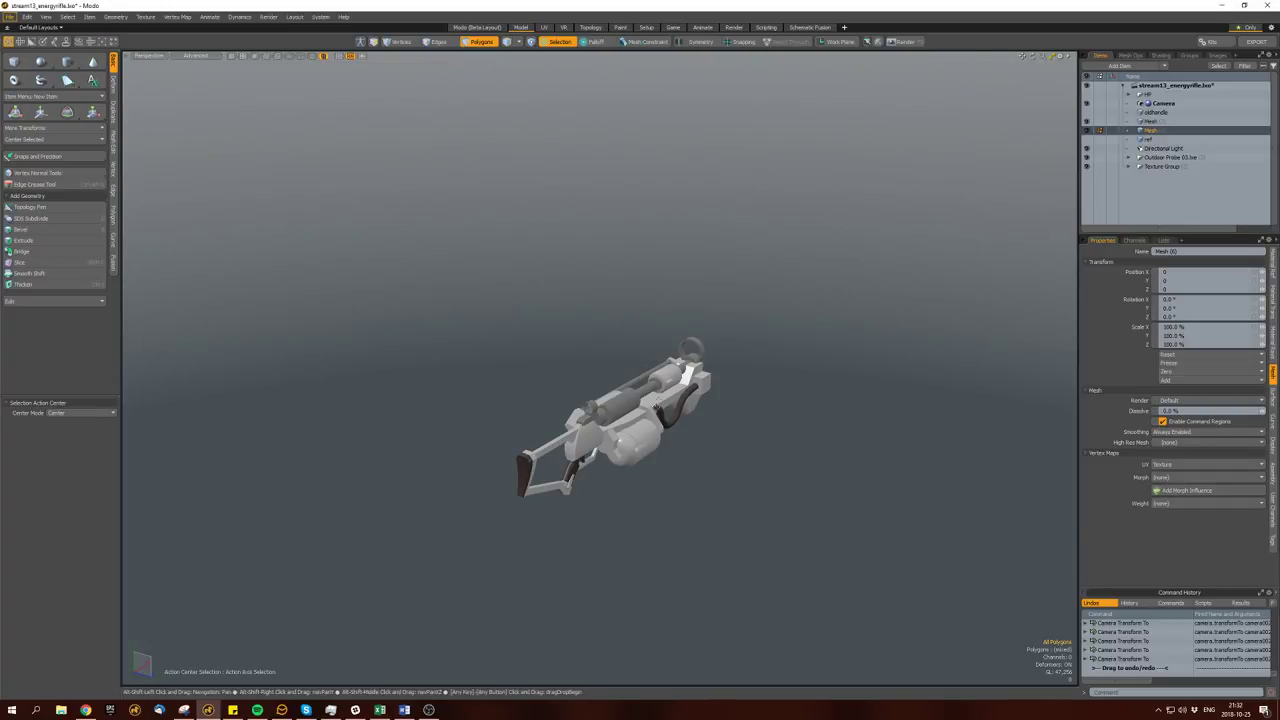
alt+drag(760, 330, 922, 392)
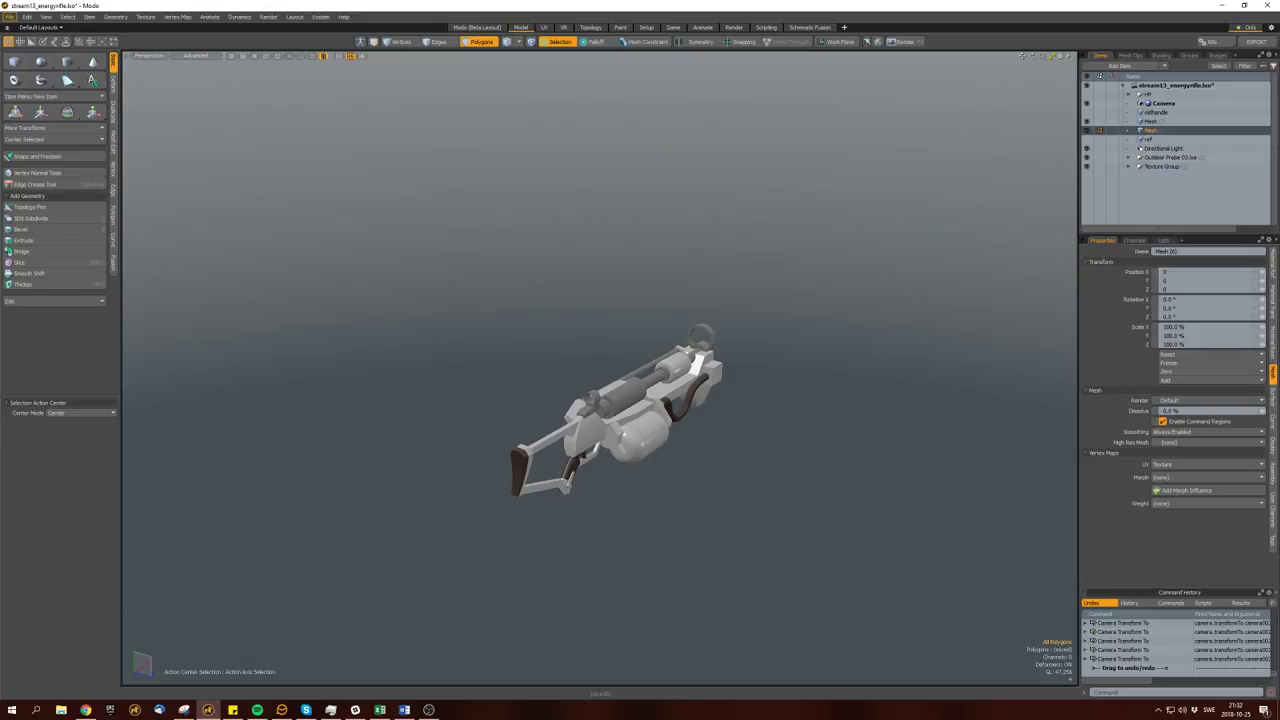
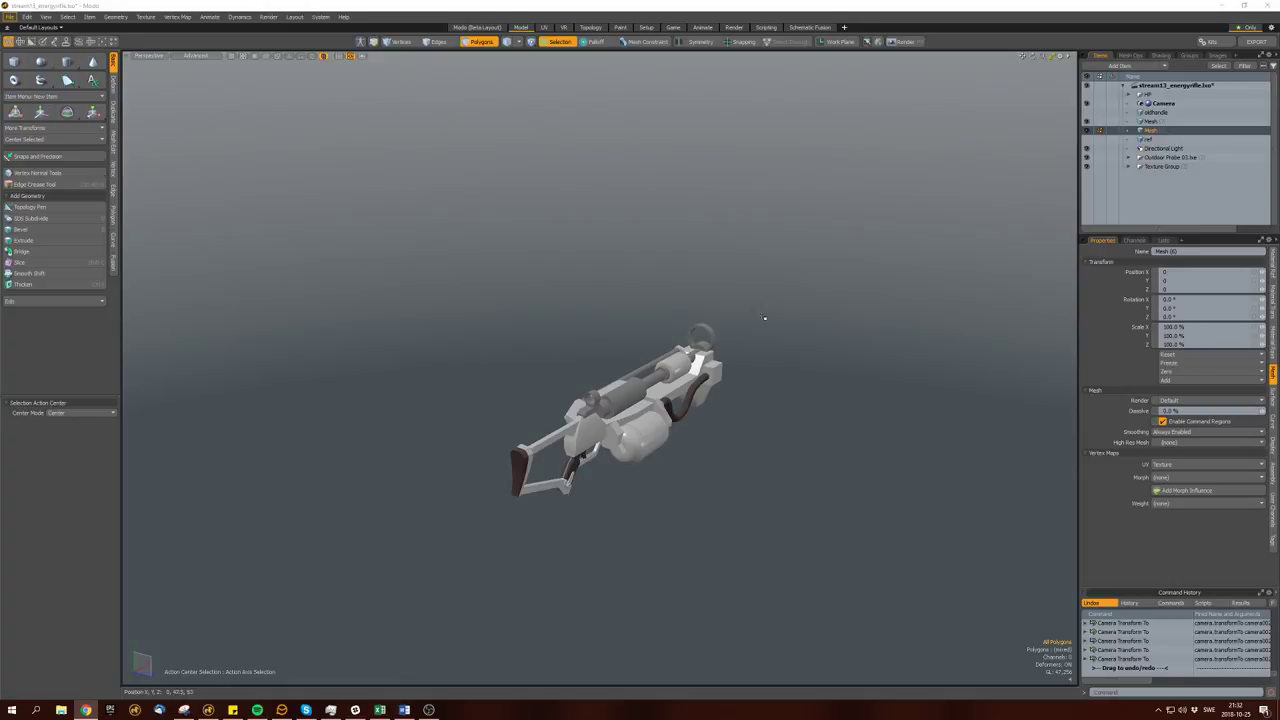
Lengthen the front barrel cylinder by moving its rear end and rear collar back toward the stock.
mouse_move(632, 376)
alt+mouse_down()
mouse_move(632, 388)
mouse_move(666, 385)
mouse_move(737, 314)
alt+mouse_up()
scroll(632, 390, up, 6)
double_click(632, 395)
mouse_move(737, 314)
ctrl+right_down()
mouse_move(886, 329)
mouse_move(729, 567)
mouse_move(705, 400)
ctrl+right_up()
key(shift+Down)
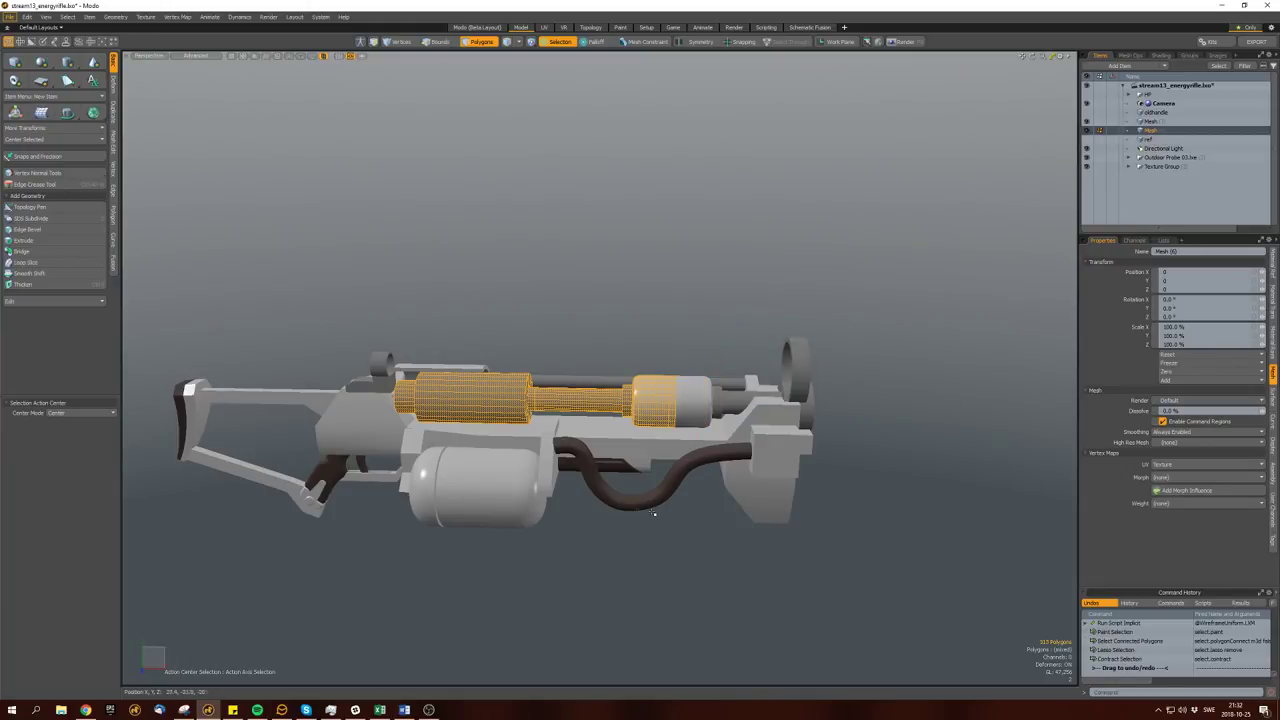
alt+drag(705, 400, 620, 460)
key(shift+Down)
key(w)
key(shift+Down)
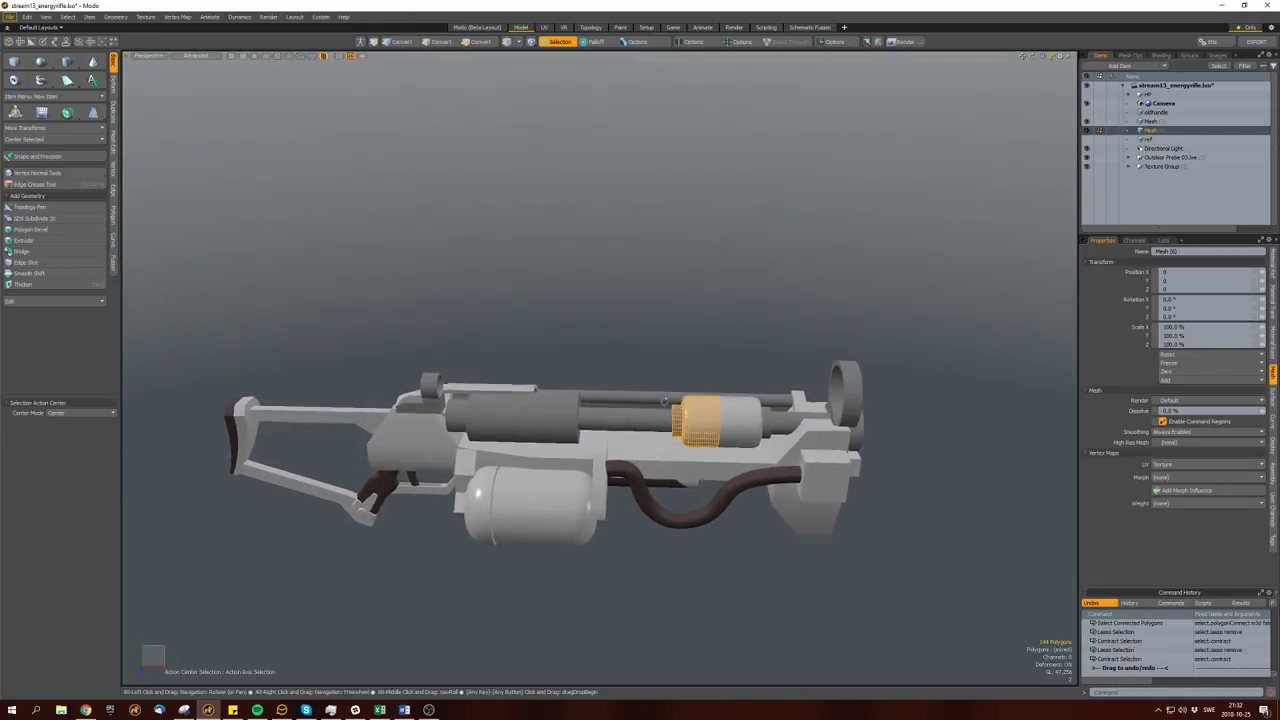
key(w)
mouse_move(707, 427)
mouse_down()
mouse_move(620, 427)
mouse_move(718, 455)
mouse_move(644, 404)
mouse_up()
Isolate the front end and front collar of the front barrel cylinder and move them along the barrel.
key(q)
key(bracketright)
mouse_move(655, 343)
ctrl+right_down()
mouse_move(314, 305)
mouse_move(650, 560)
ctrl+right_up()
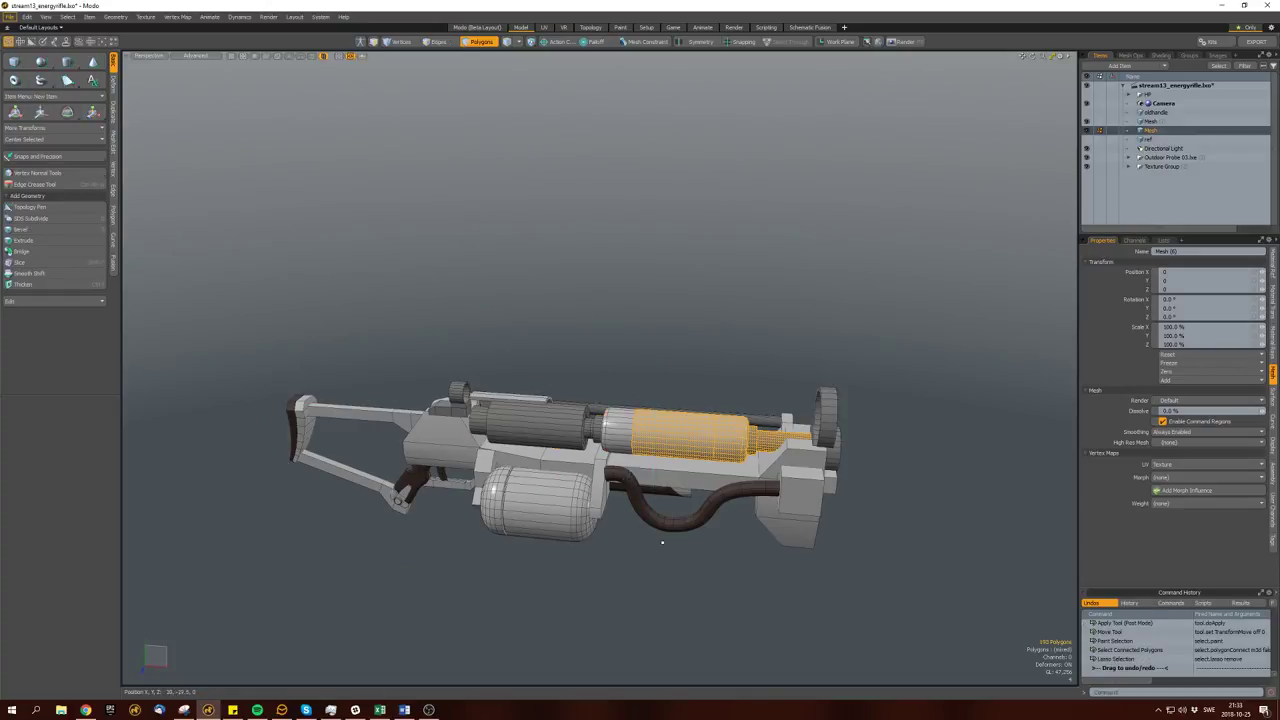
key(shift+Down)
scroll(700, 450, up, 3)
mouse_move(750, 612)
ctrl+right_down()
mouse_move(900, 690)
mouse_move(755, 640)
ctrl+right_up()
key(shift+Down)
key(w)
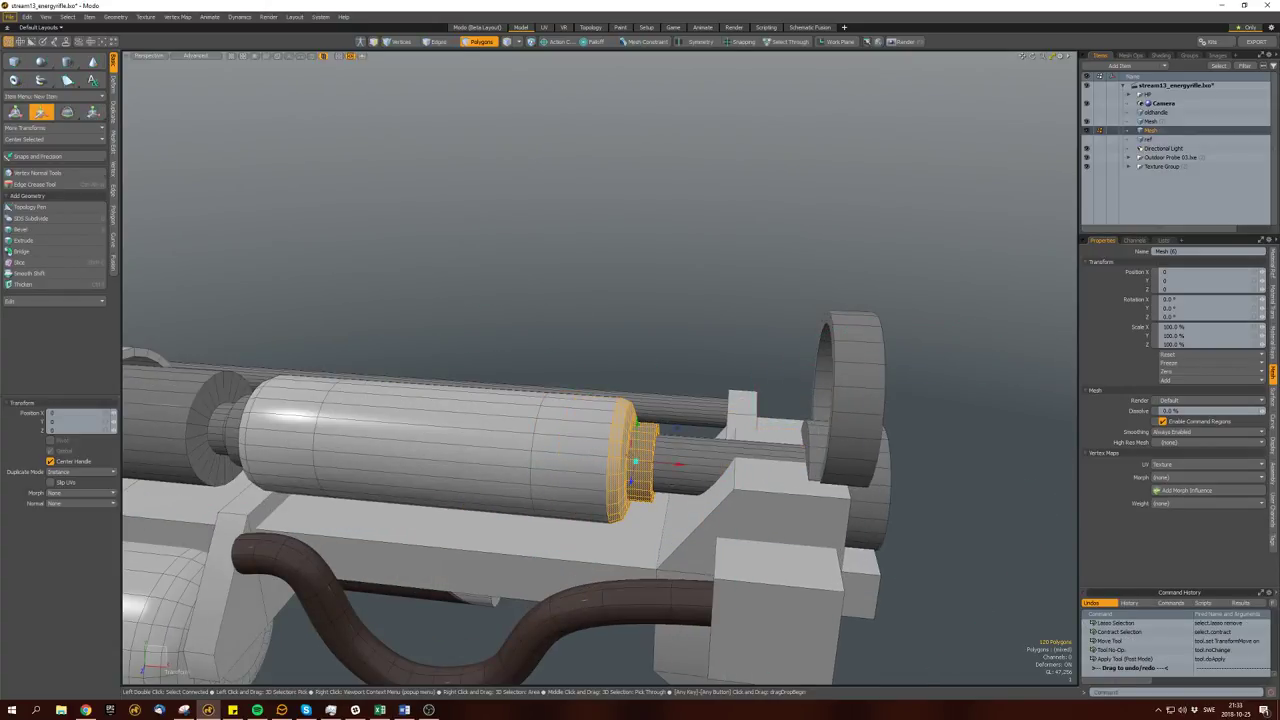
key(space)
Rescale the front barrel section, clear the selection, and save the scene.
double_click(450, 450)
double_click(700, 540)
alt+drag(700, 540, 760, 560)
click(755, 440)
key(shift+v)
alt+drag(755, 440, 674, 480)
key(space)
scroll(760, 450, down, 5)
click(674, 480)
key(ctrl+s)
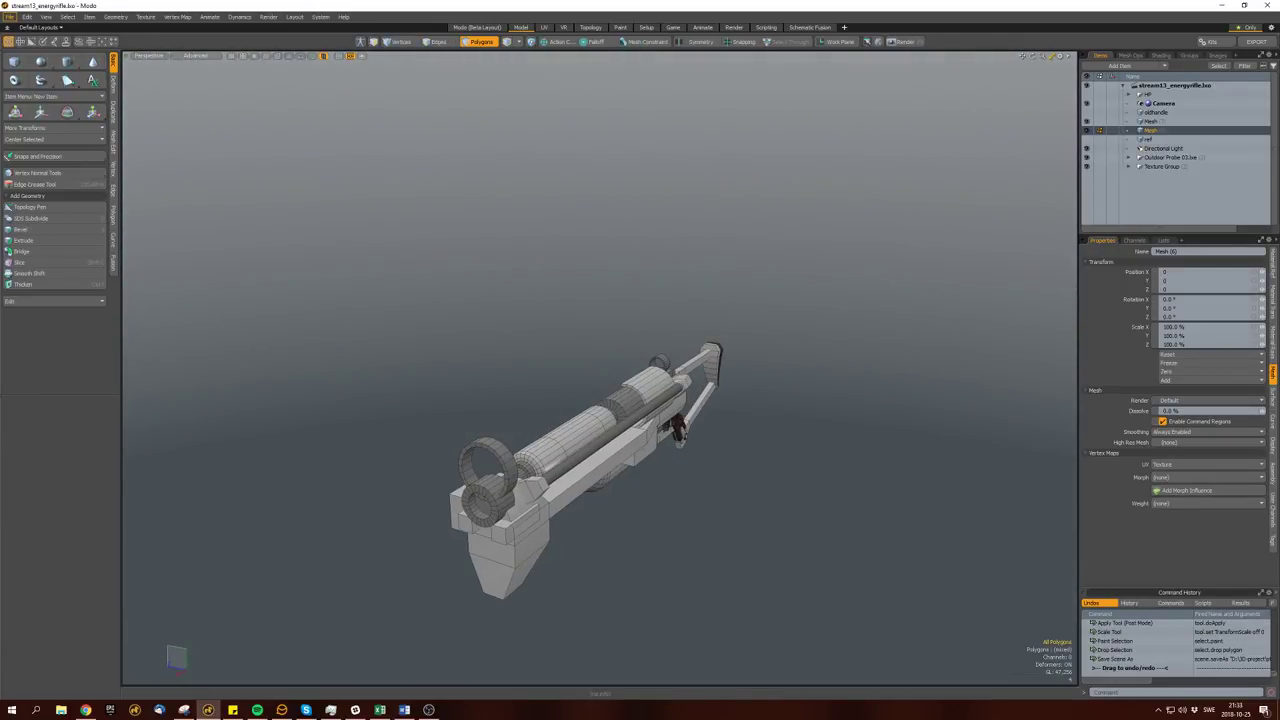
click(85, 710)
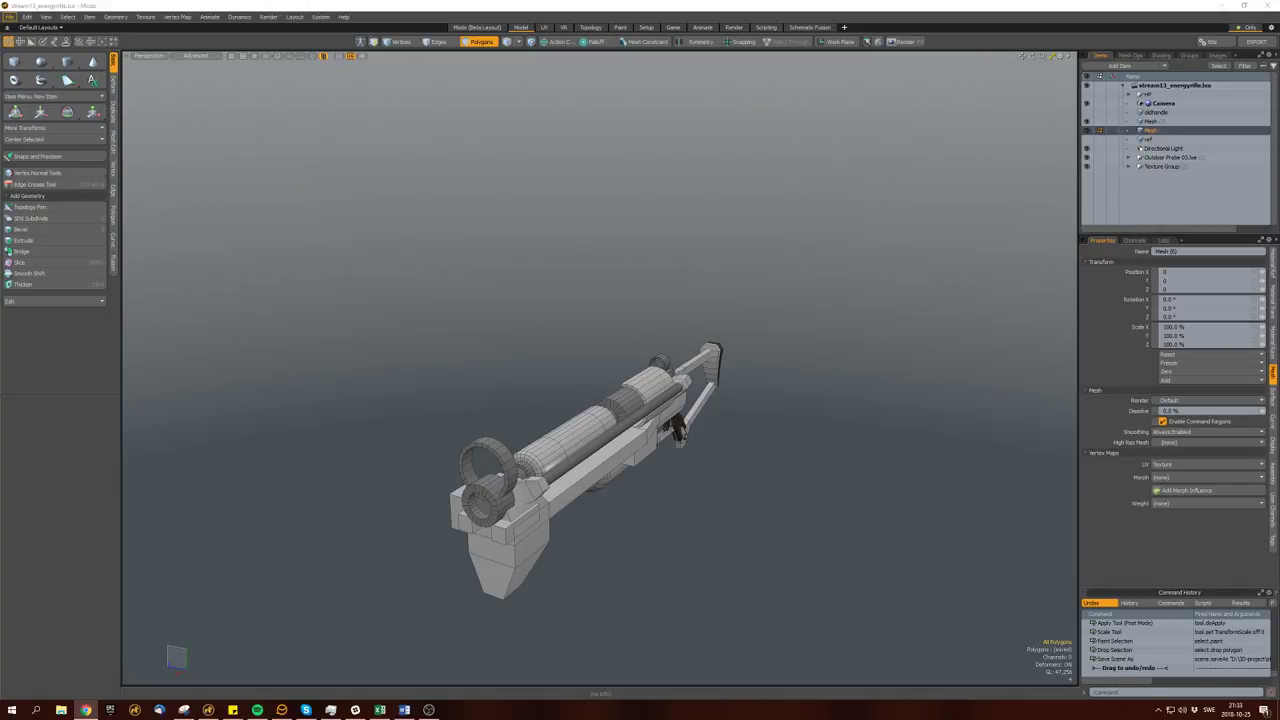
alt+drag(605, 318, 551, 371)
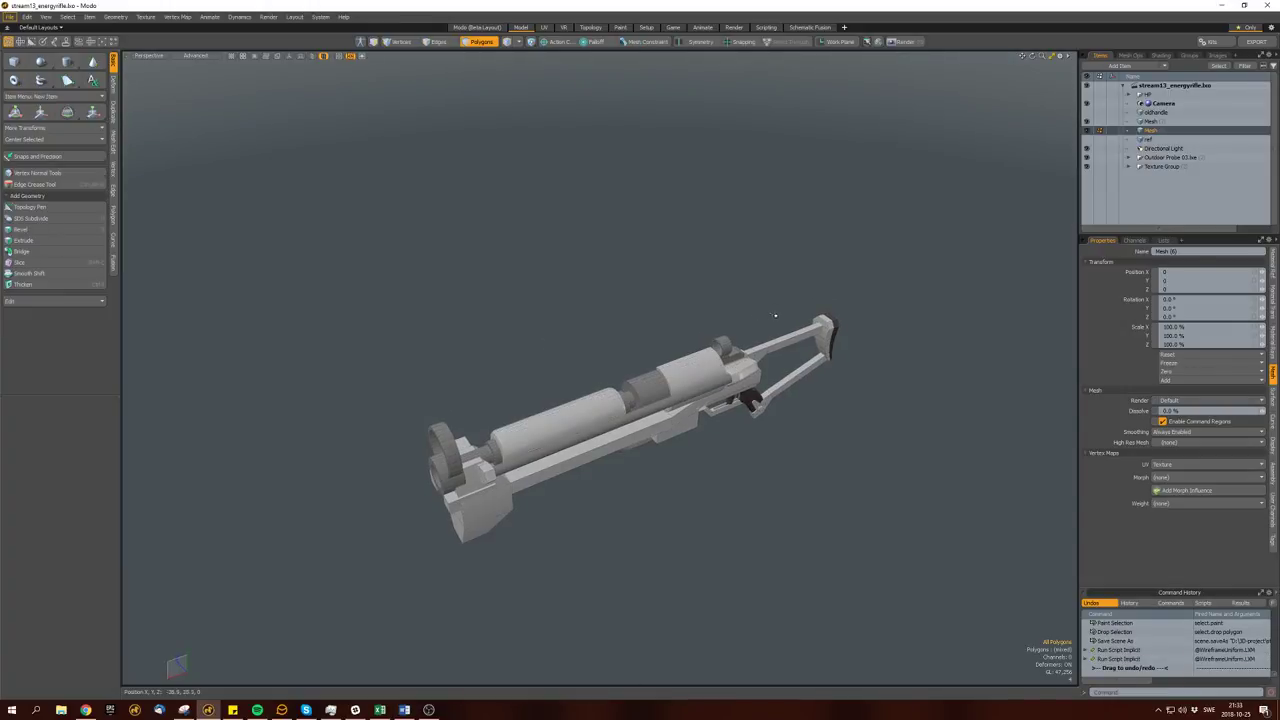
Switch to the stock's mesh and add a single loop slice across the upper stock bar at about 54%.
key(space)
scroll(815, 350, up, 5)
click(815, 350)
key(space)
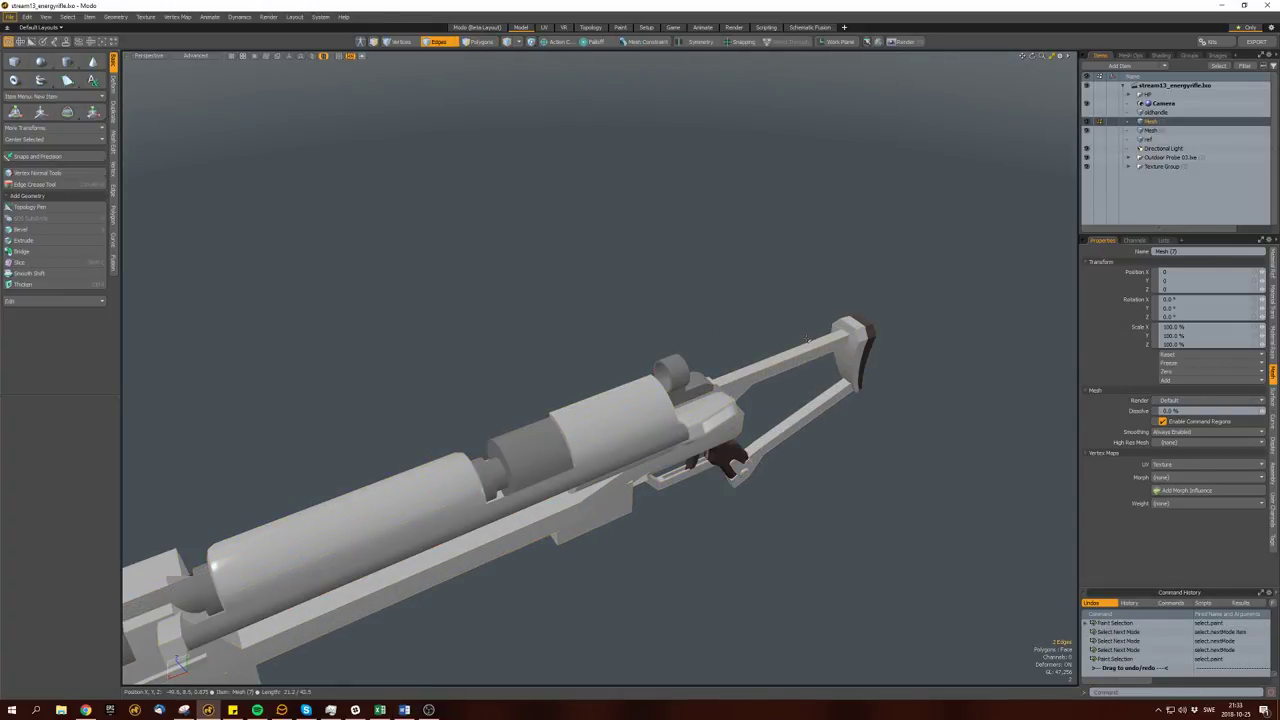
key(alt+c)
key(alt+l)
mouse_move(600, 400)
alt+mouse_down()
mouse_move(388, 433)
mouse_move(614, 443)
mouse_move(623, 390)
alt+mouse_up()
key(2)
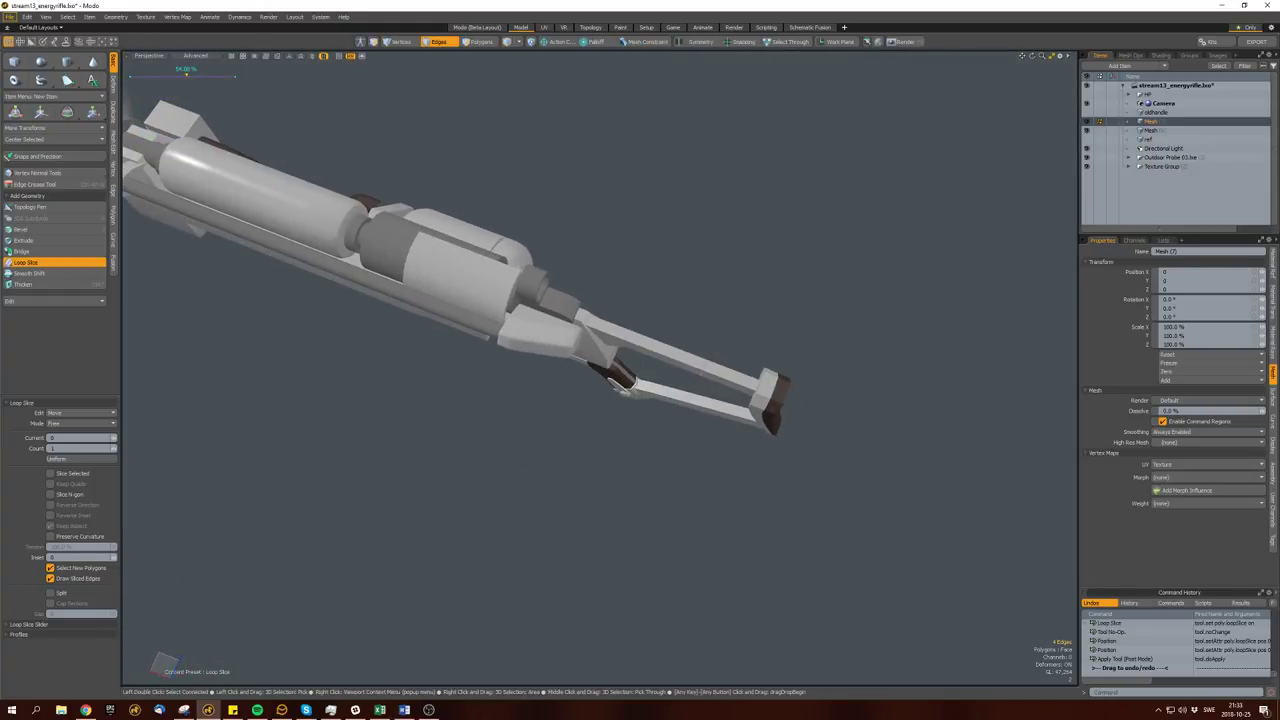
Select the sliced section at the rear end of the upper stock bar and scale it along Z to about 135%.
key(space)
key(space)
ctrl+right_drag(676, 478, 668, 470)
key(shift+Down)
key(r)
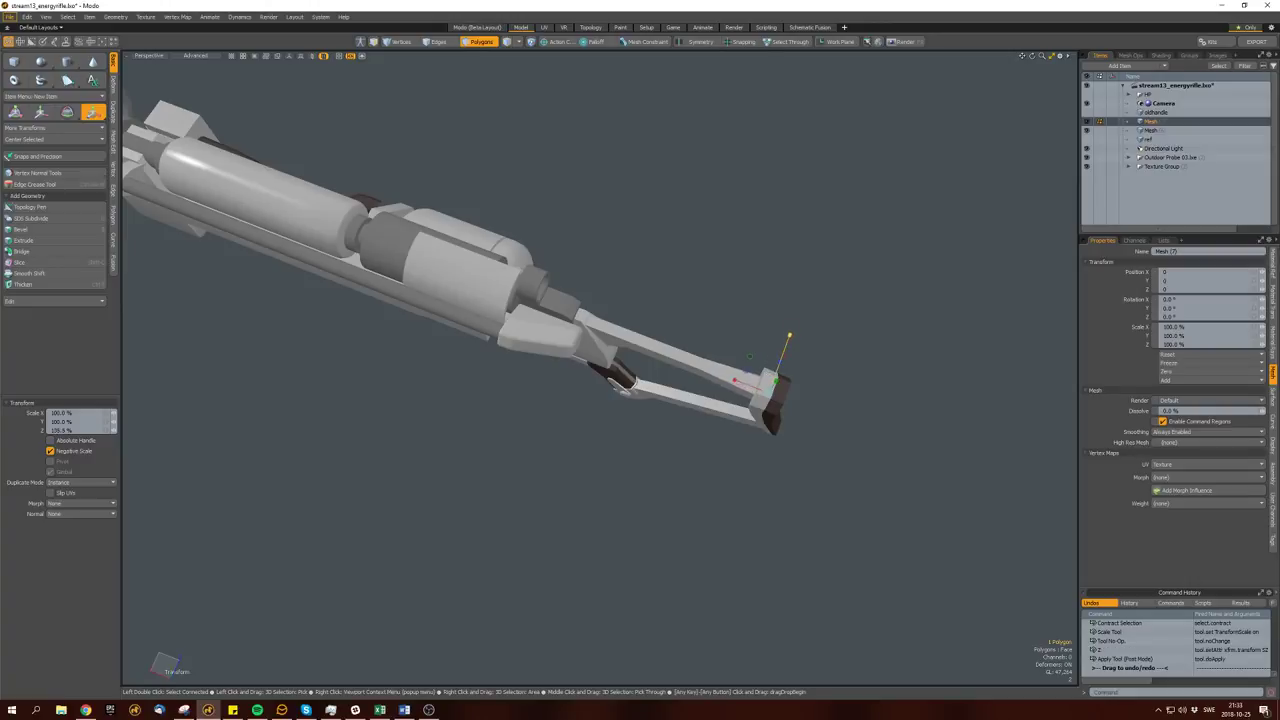
key(space)
Clear the selection, save the scene, and switch to the rifle body's mesh in polygon mode.
scroll(623, 469, down, 5)
click(623, 469)
alt+drag(623, 469, 859, 465)
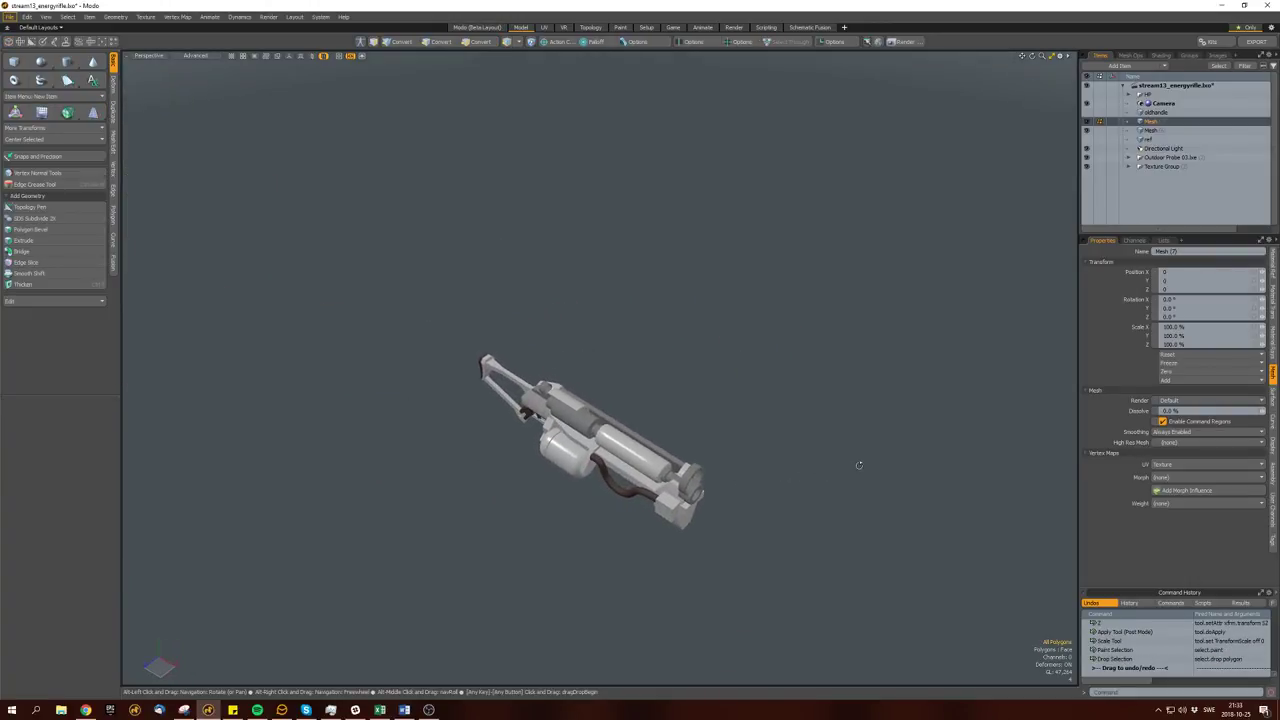
key(ctrl+s)
scroll(579, 397, up, 5)
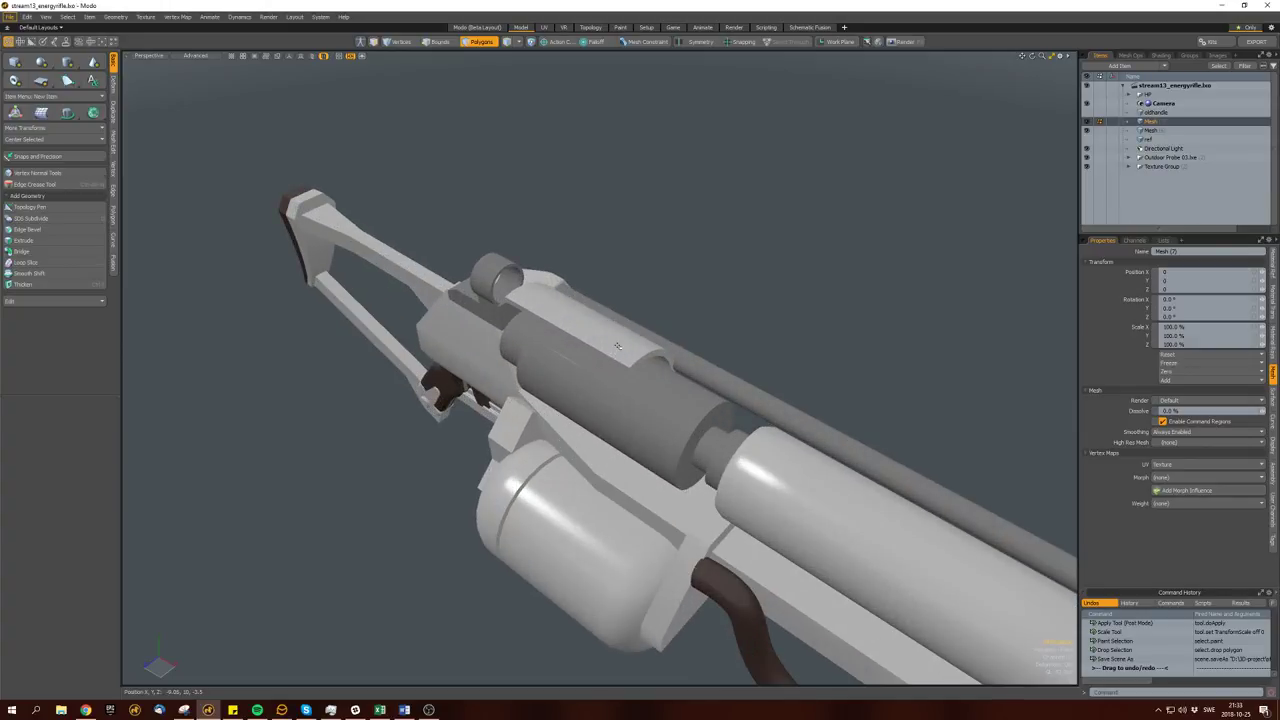
scroll(621, 347, down, 5)
alt+drag(621, 347, 299, 490)
key(3)
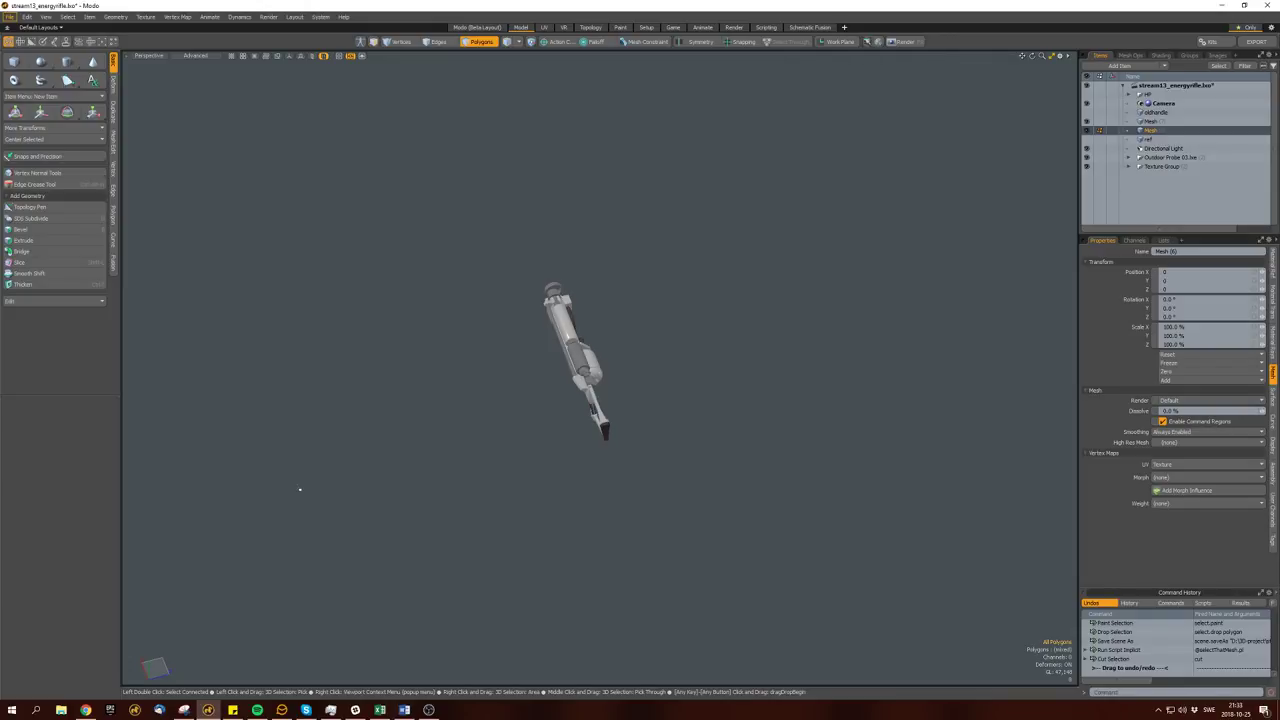
alt+drag(567, 406, 555, 383)
scroll(629, 389, up, 3)
double_click(480, 350)
alt+drag(620, 520, 563, 451)
key([)
key(h)
mouse_move(560, 400)
alt+mouse_down()
mouse_move(477, 451)
mouse_move(545, 405)
alt+mouse_up()
double_click(510, 398)
key(u)
Isolate the rifle's long main frame by selecting its connected polygons and hiding everything else.
double_click(560, 390)
key([)
key(h)
alt+drag(510, 454, 518, 516)
key(3)
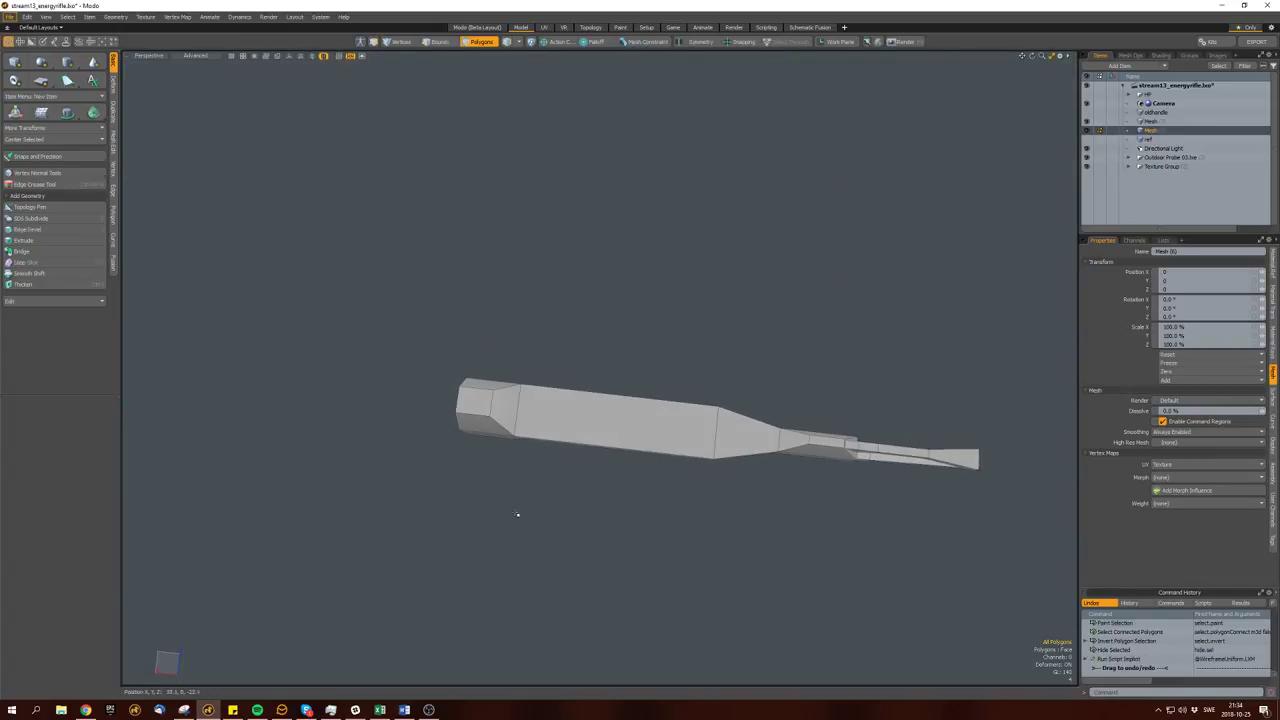
Lasso-select the frame's front end, show all hidden parts, and taper the front block by scaling its bottom along Z.
right_drag(394, 394, 392, 405)
key(u)
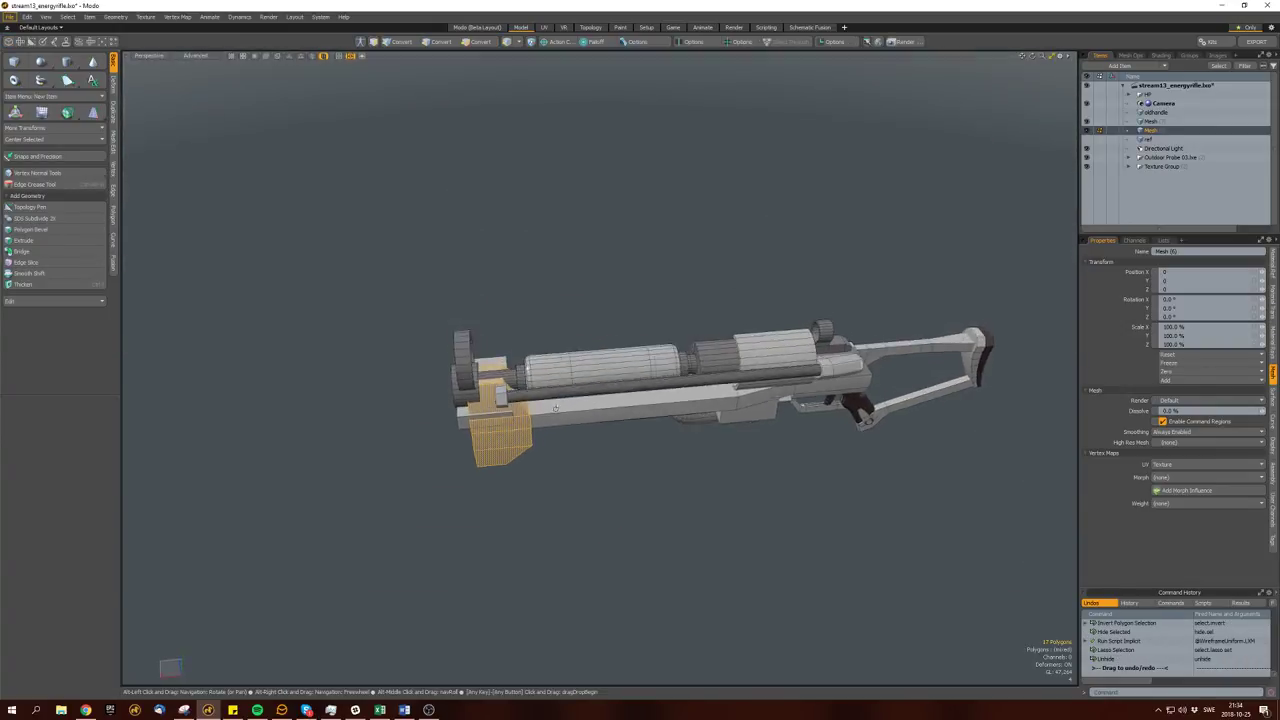
key(space)
alt+drag(555, 408, 484, 241)
key(shift+Up)
key(r)
key(q)
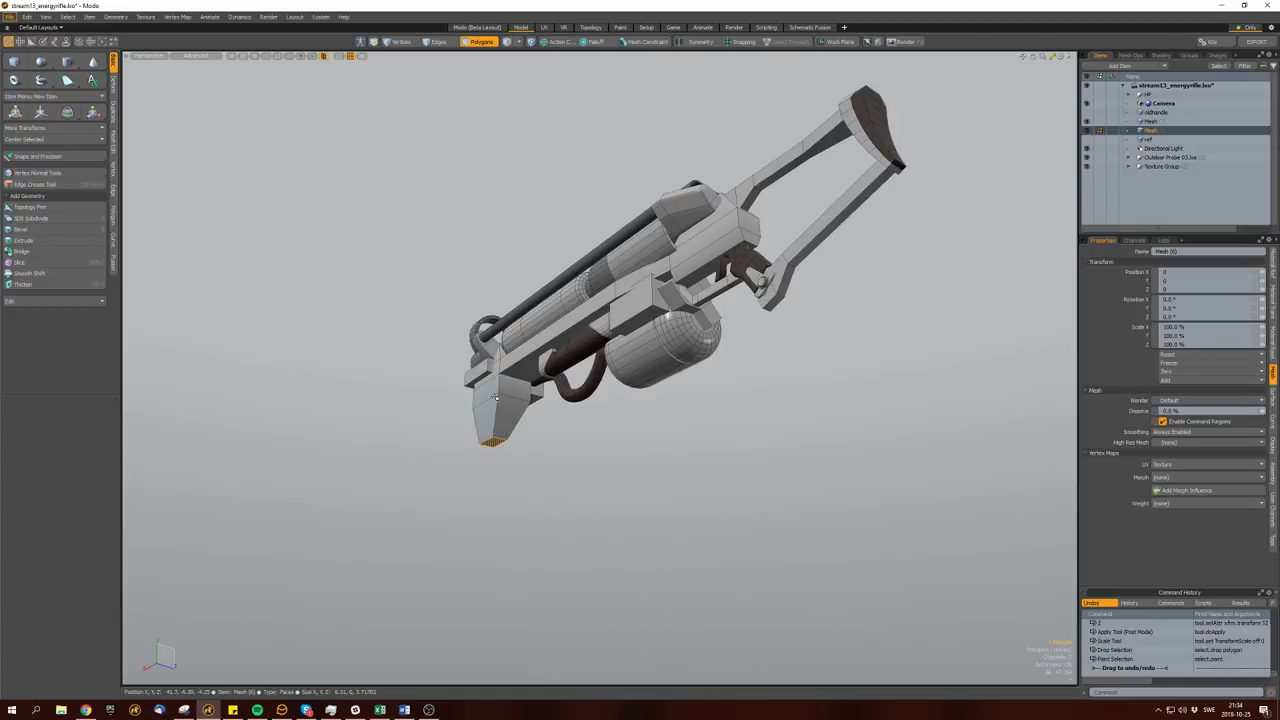
Narrow the edge loop around the middle of the front block by scaling it along Z.
double_click(499, 410)
key(r)
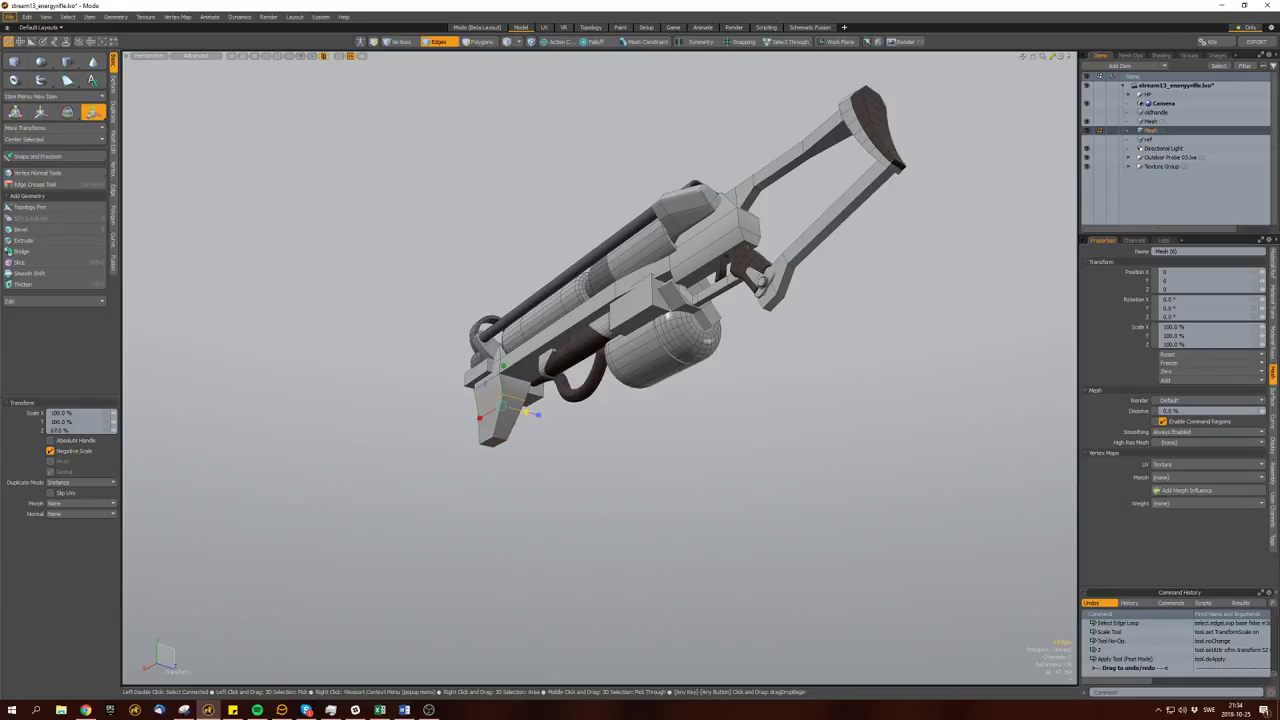
key(q)
Select the upper rear face of the front block and adjust its position with the Move tool.
alt+drag(520, 400, 470, 380)
key(space)
scroll(456, 358, up, 5)
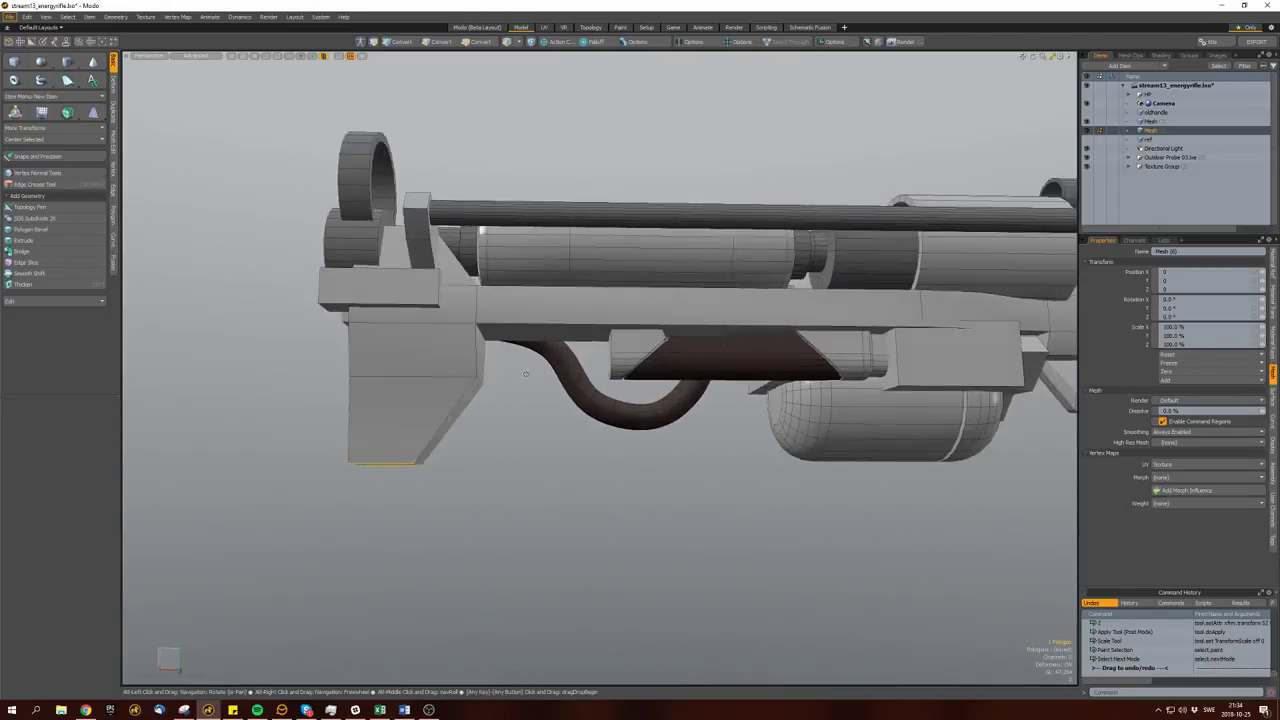
double_click(456, 358)
key(space)
key(space)
key(space)
click(457, 368)
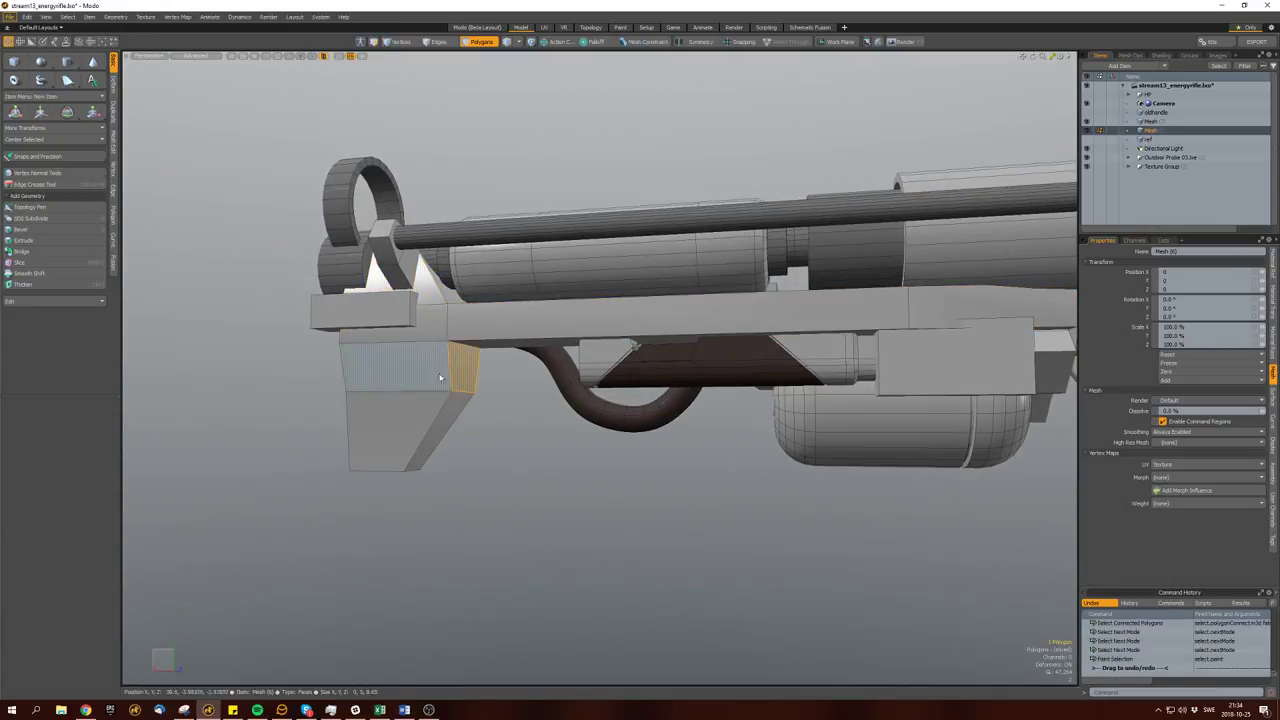
key(w)
alt+drag(457, 368, 479, 366)
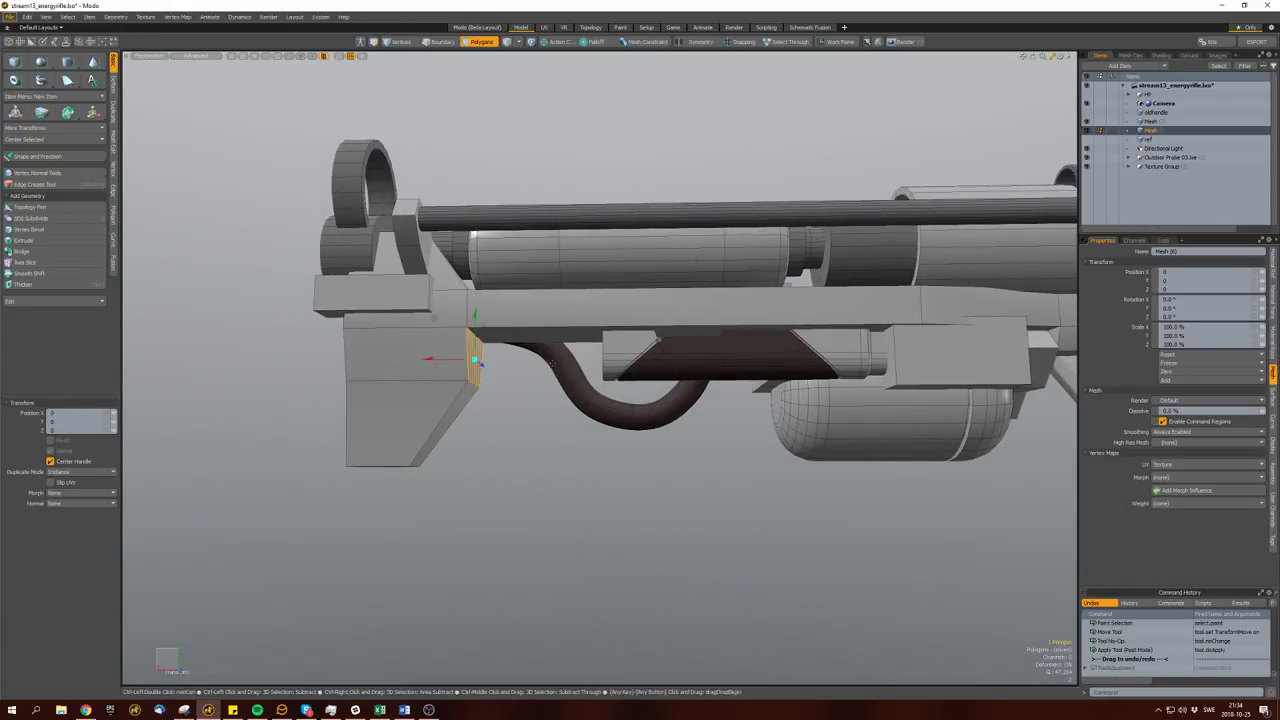
key(q)
Add a loop slice across the main frame between the front block and the dark handguard.
click(515, 332)
key(2)
key(alt+c)
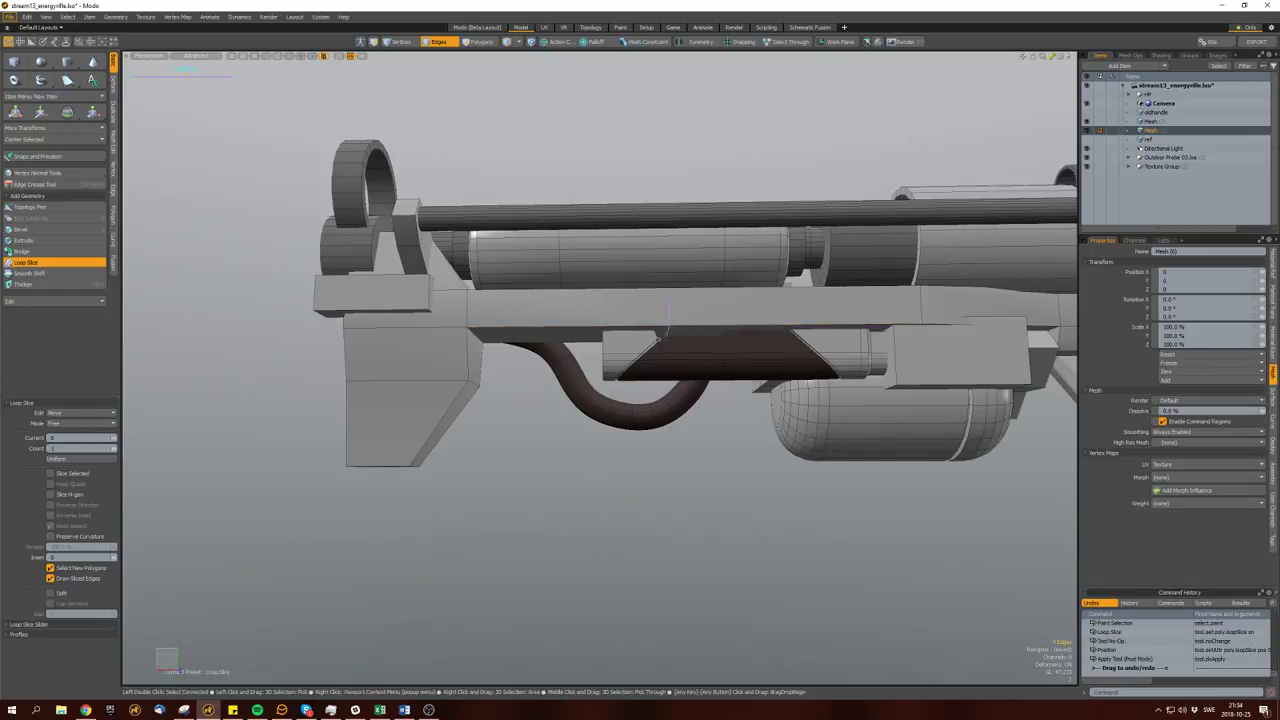
key(space)
key(space)
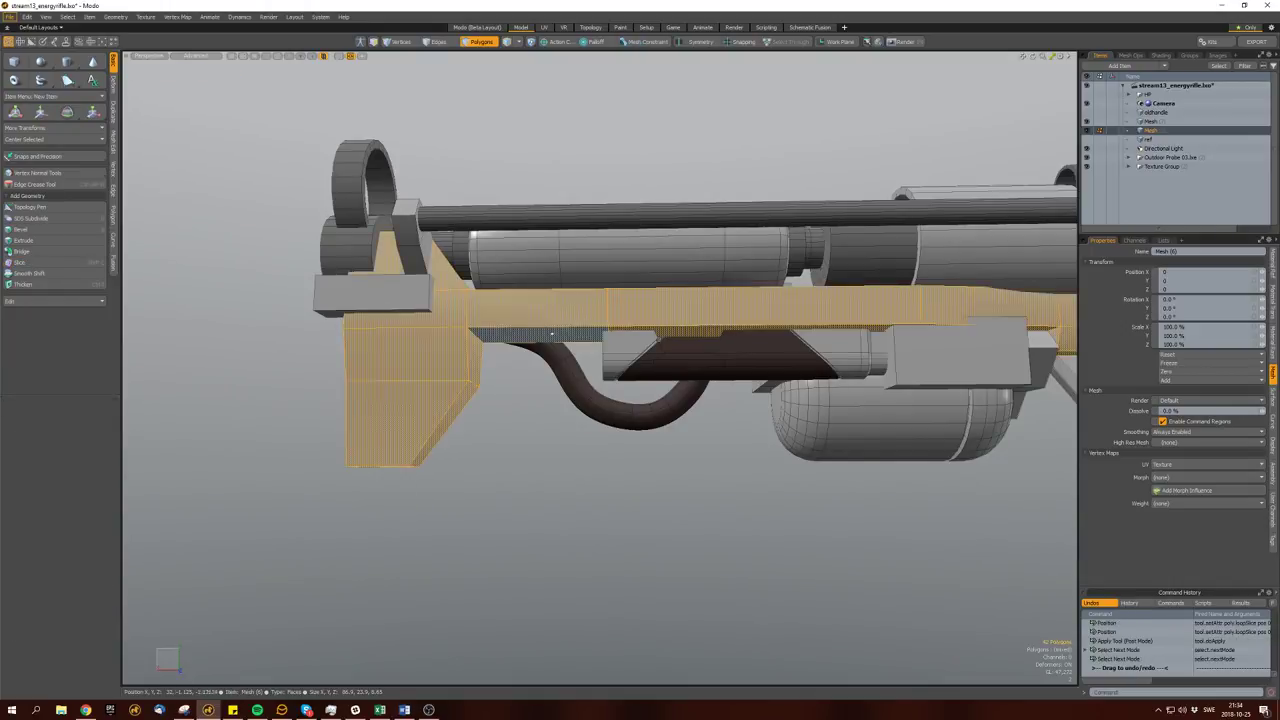
Paste a copy of the frame face behind the front block and form it into a block hanging below the frame.
click(543, 307)
key(ctrl+v)
key(w)
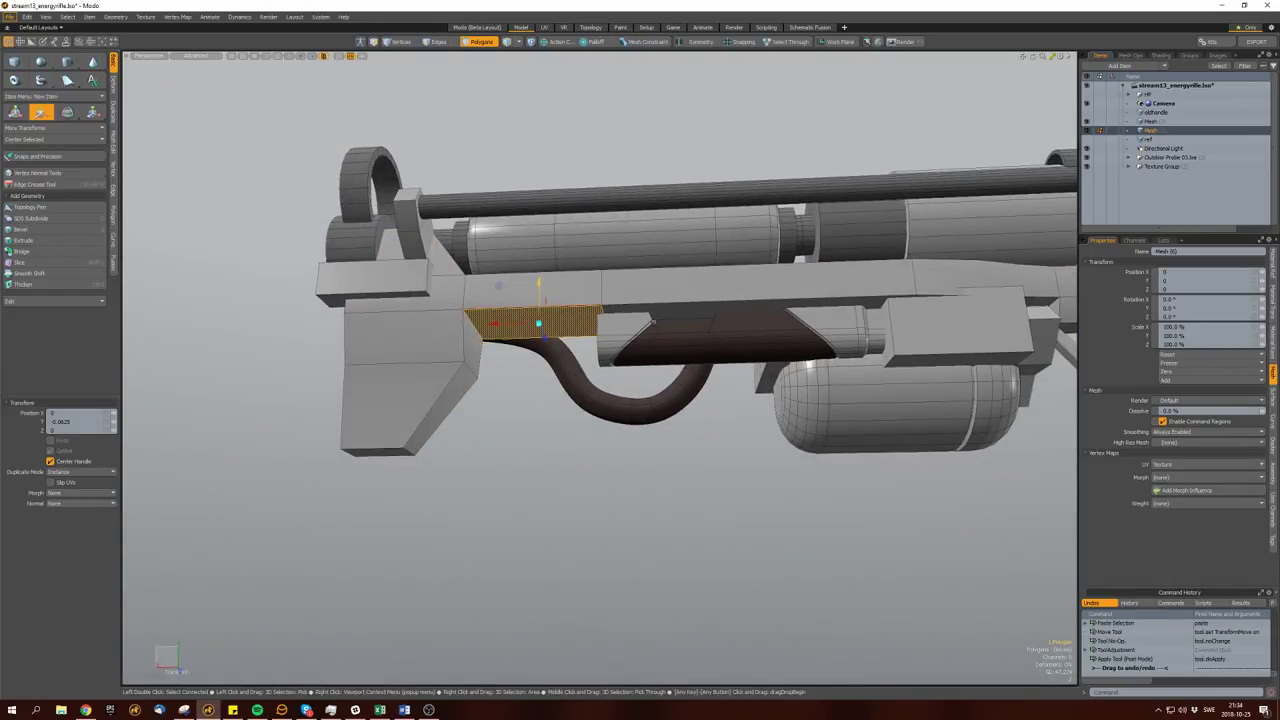
click(525, 342)
drag(540, 313, 600, 330)
key(r)
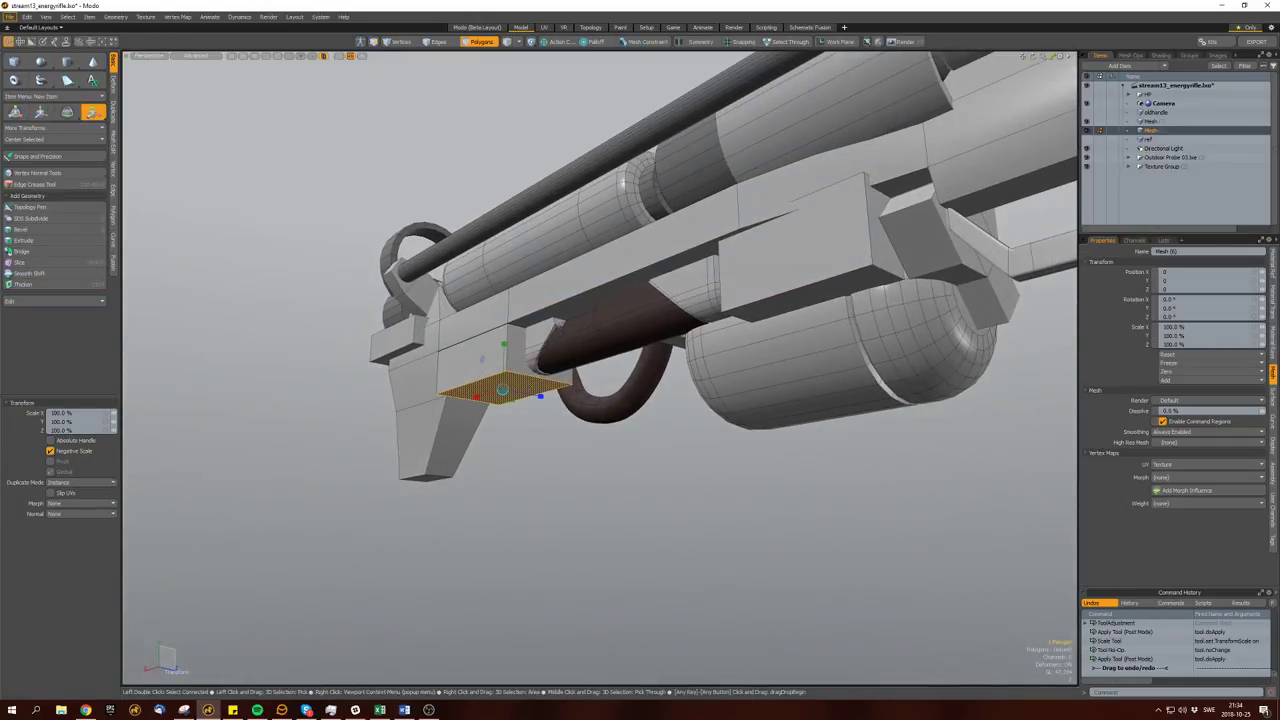
key(q)
Move the end faces of the side block beside the canister forward along the barrel.
click(534, 466)
alt+drag(534, 466, 596, 512)
scroll(596, 480, up, 3)
click(625, 405)
key(w)
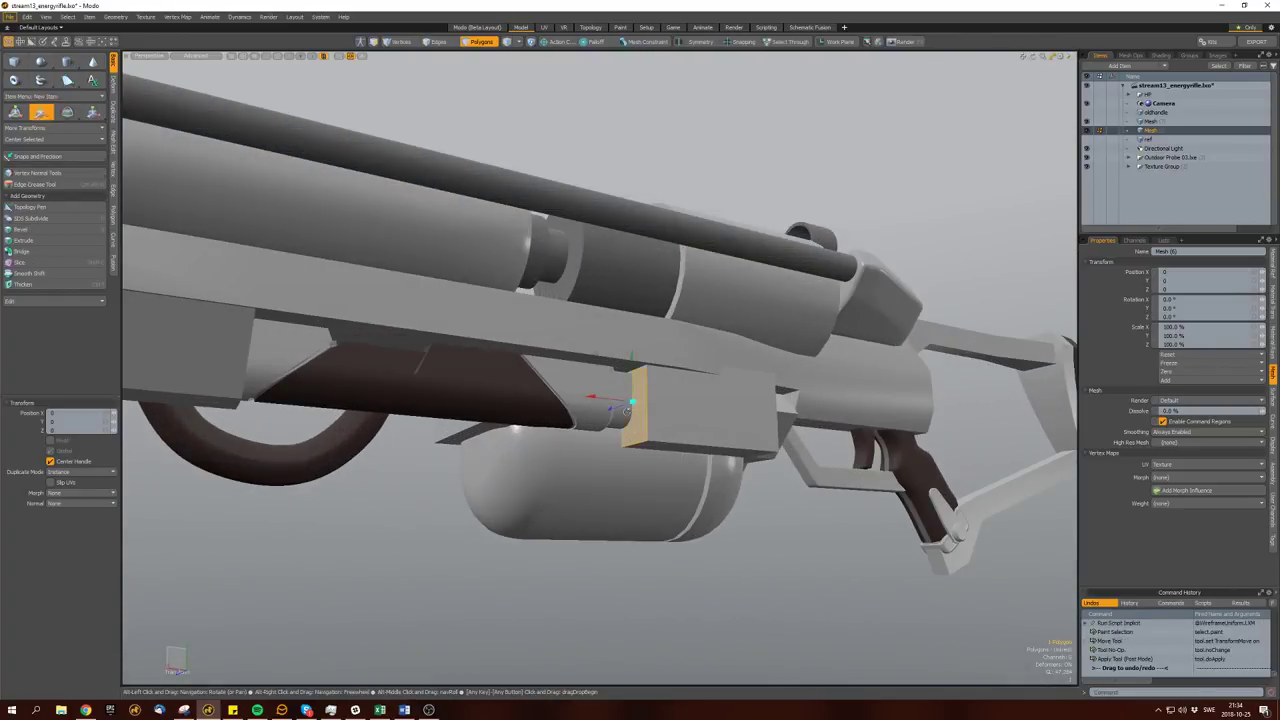
scroll(565, 403, up, 2)
scroll(600, 400, down, 5)
alt+drag(600, 400, 626, 397)
scroll(626, 397, up, 2)
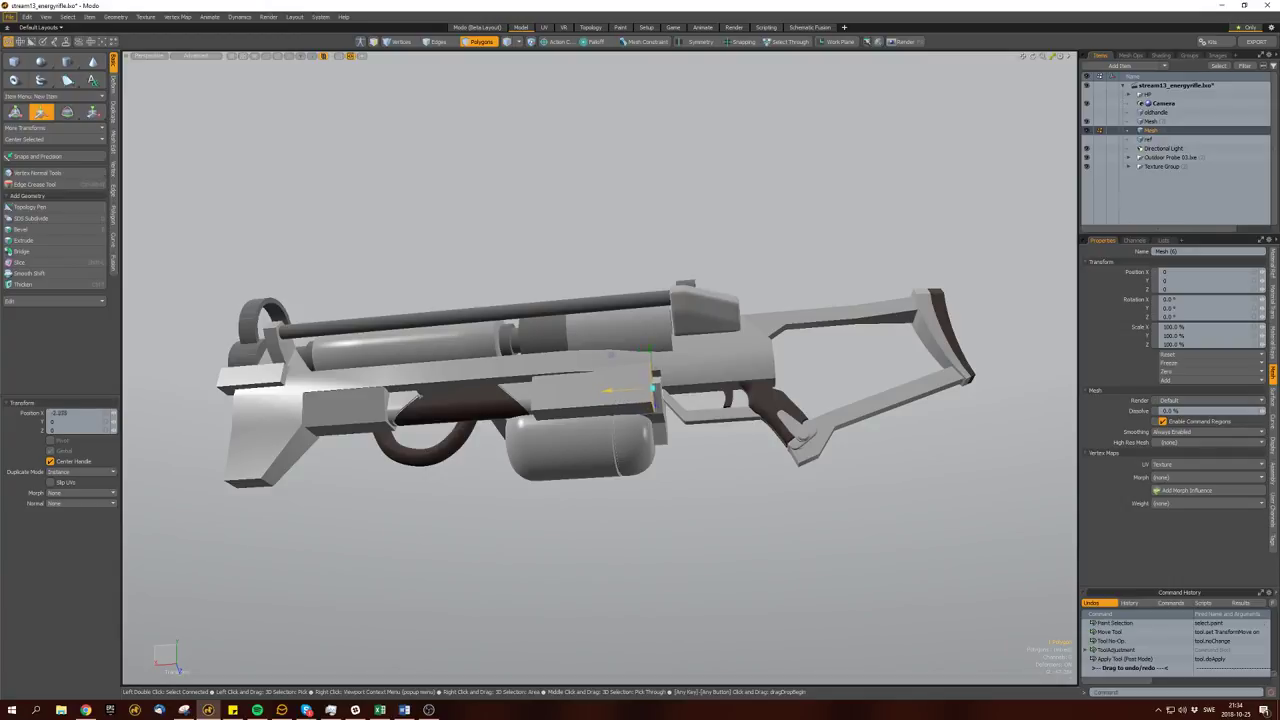
Select the outer side face of the block beside the canister and adjust it with the Move tool.
scroll(641, 388, down, 3)
alt+drag(641, 388, 580, 360)
key(q)
double_click(580, 360)
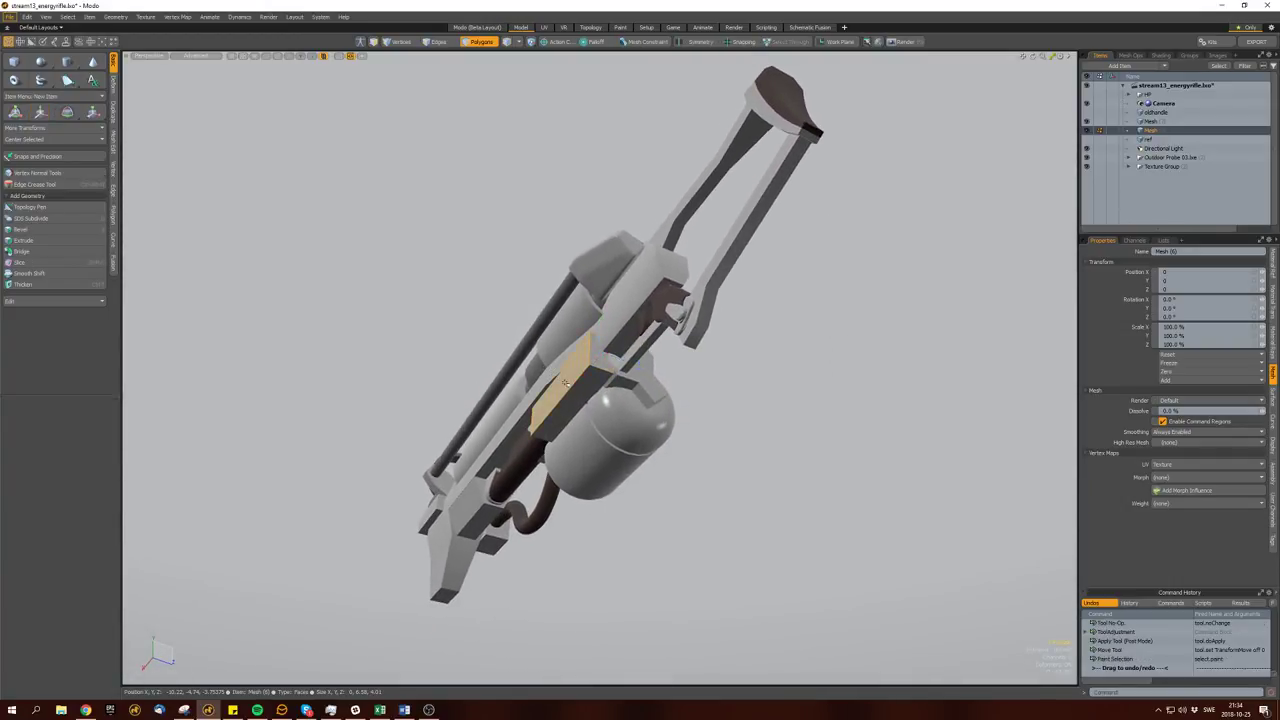
scroll(549, 405, up, 2)
key(e)
mouse_move(549, 405)
alt+mouse_down()
mouse_move(552, 416)
mouse_move(640, 410)
mouse_move(609, 402)
alt+mouse_up()
scroll(552, 416, down, 3)
scroll(590, 405, up, 4)
key(w)
click(609, 402)
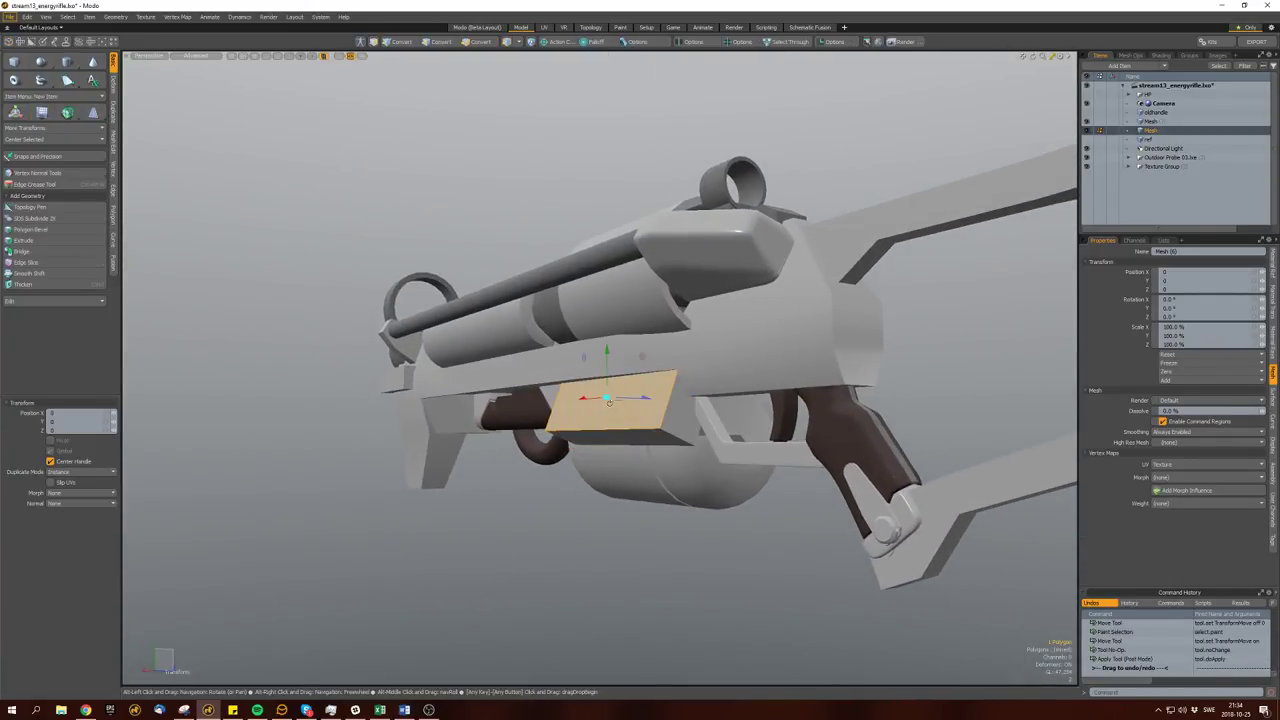
Finish adjusting the side block's faces, clear the selection, and save the scene.
key(q)
alt+drag(626, 344, 646, 380)
key(w)
key(q)
double_click(640, 330)
scroll(646, 380, down, 5)
click(534, 445)
alt+drag(534, 445, 641, 392)
key(ctrl+s)
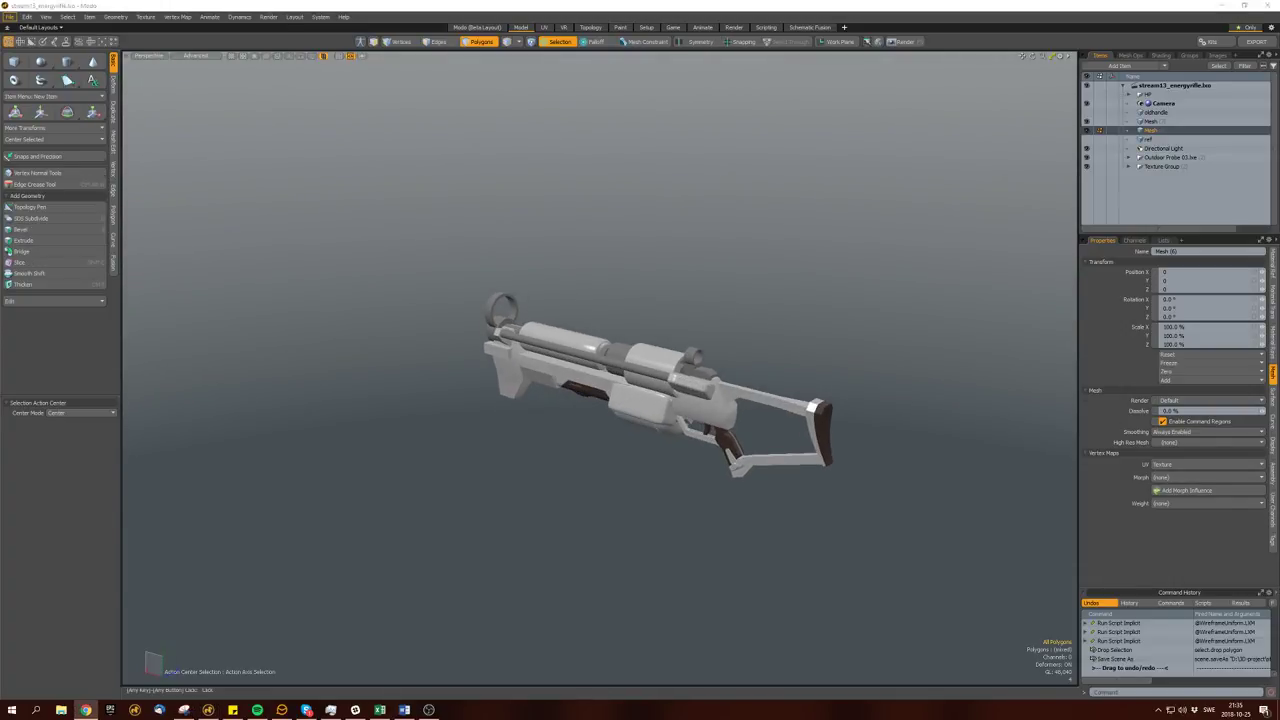
Select the connected polygons of the curved top cover, followed by those of the bracket behind the canister.
alt+drag(673, 380, 600, 388)
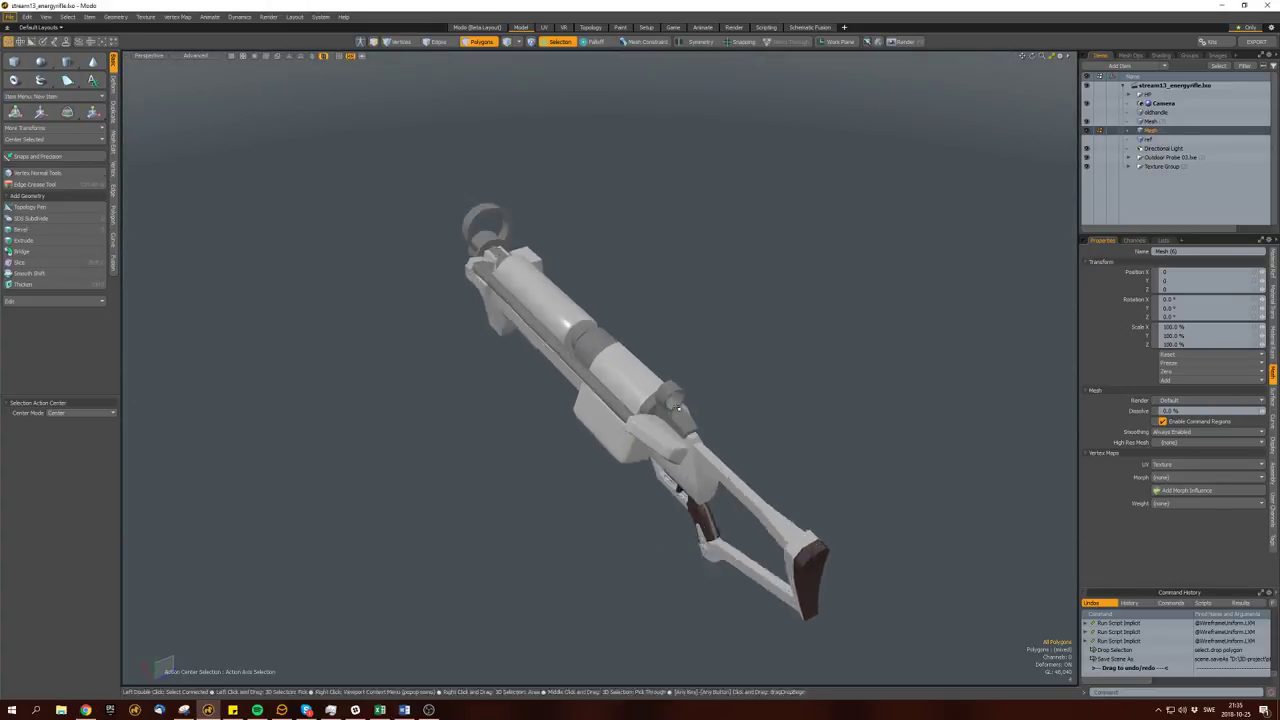
scroll(560, 392, up, 5)
double_click(546, 393)
scroll(546, 393, down, 10)
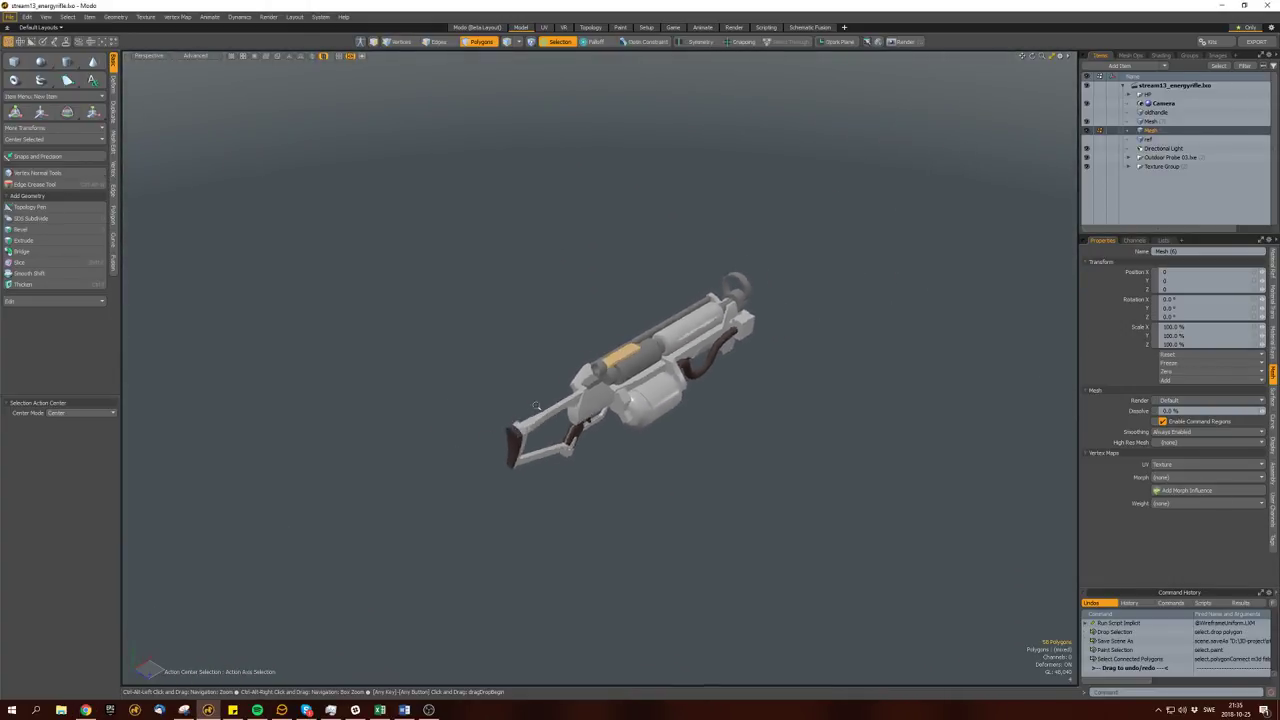
mouse_move(355, 426)
alt+mouse_down()
mouse_move(605, 411)
mouse_move(680, 440)
alt+mouse_up()
scroll(450, 420, up, 8)
double_click(605, 411)
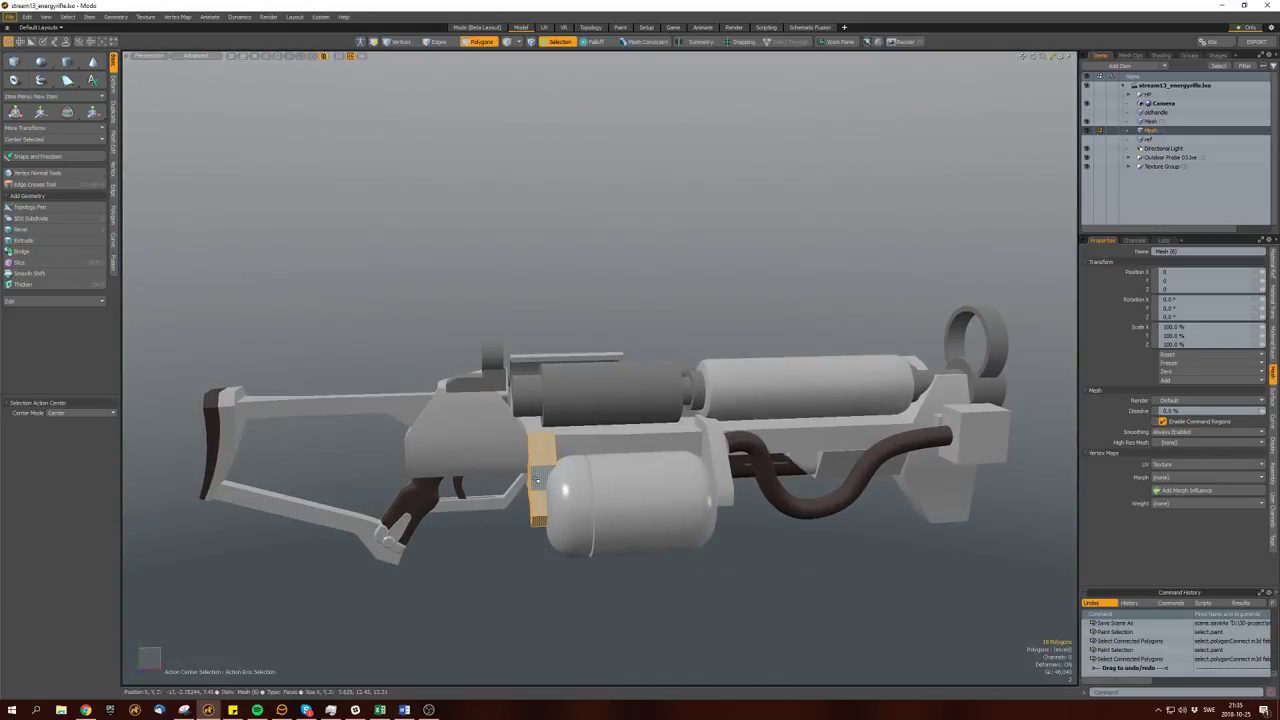
Resize and move the angular mounting plate at the rear end of the canister.
key(r)
scroll(577, 479, up, 5)
key(w)
mouse_move(577, 479)
mouse_down()
mouse_move(566, 478)
mouse_move(584, 478)
mouse_up()
alt+drag(584, 478, 690, 510)
key(space)
Move the outer end face of the canister's rear mounting plate to reshape it.
click(686, 511)
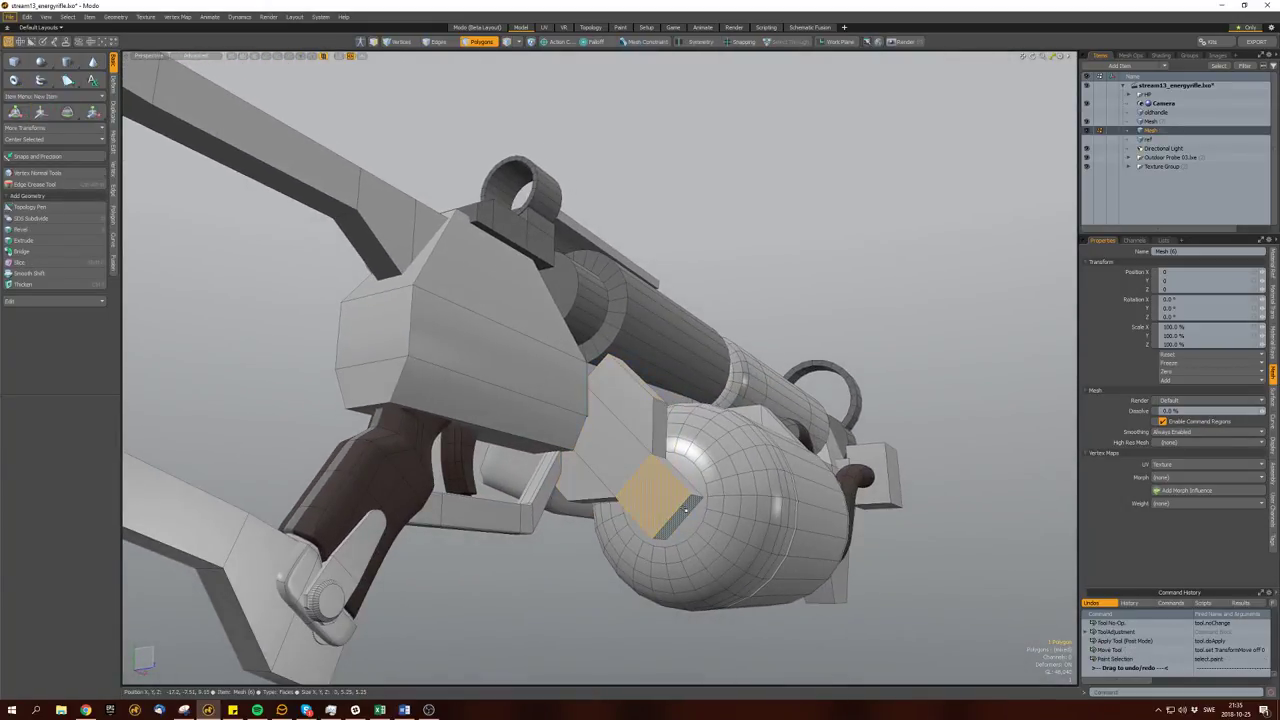
alt+drag(637, 459, 600, 470)
key(w)
key(space)
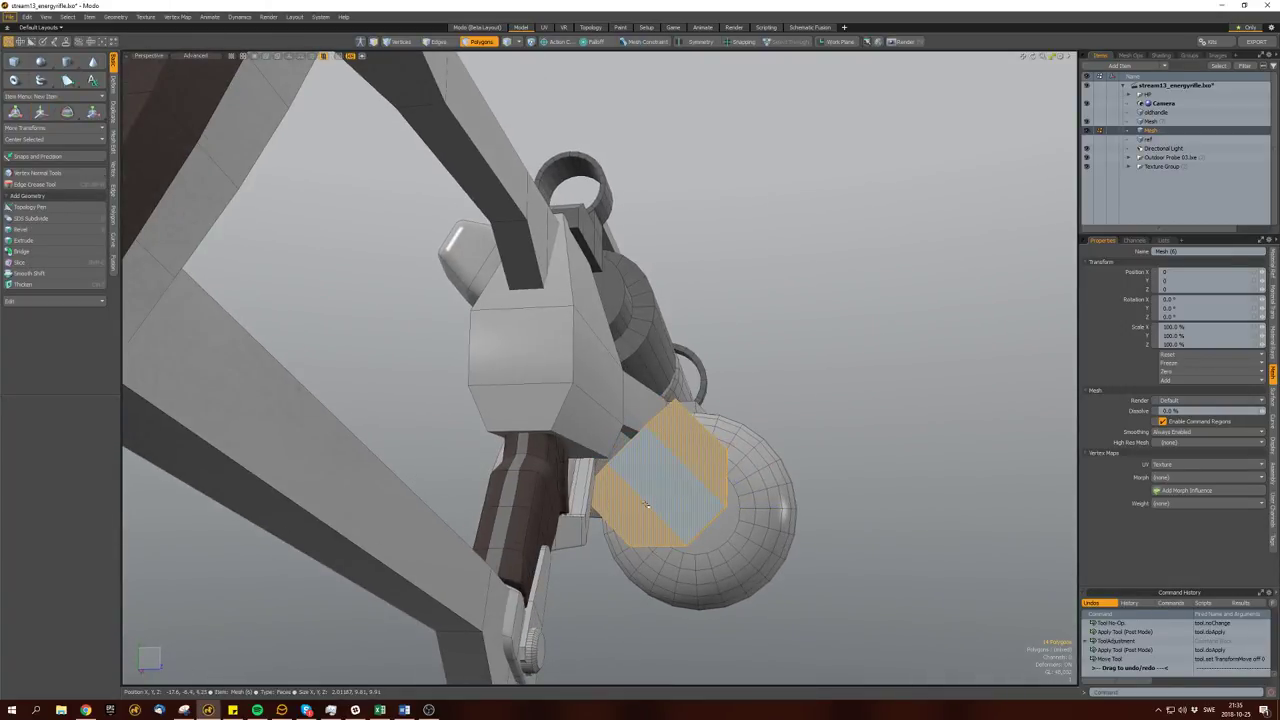
Reduce the mounting plate's selection to its narrow upper faces and move them along Z toward the receiver.
right_drag(855, 402, 858, 410)
key(shift+Down)
alt+drag(858, 410, 626, 488)
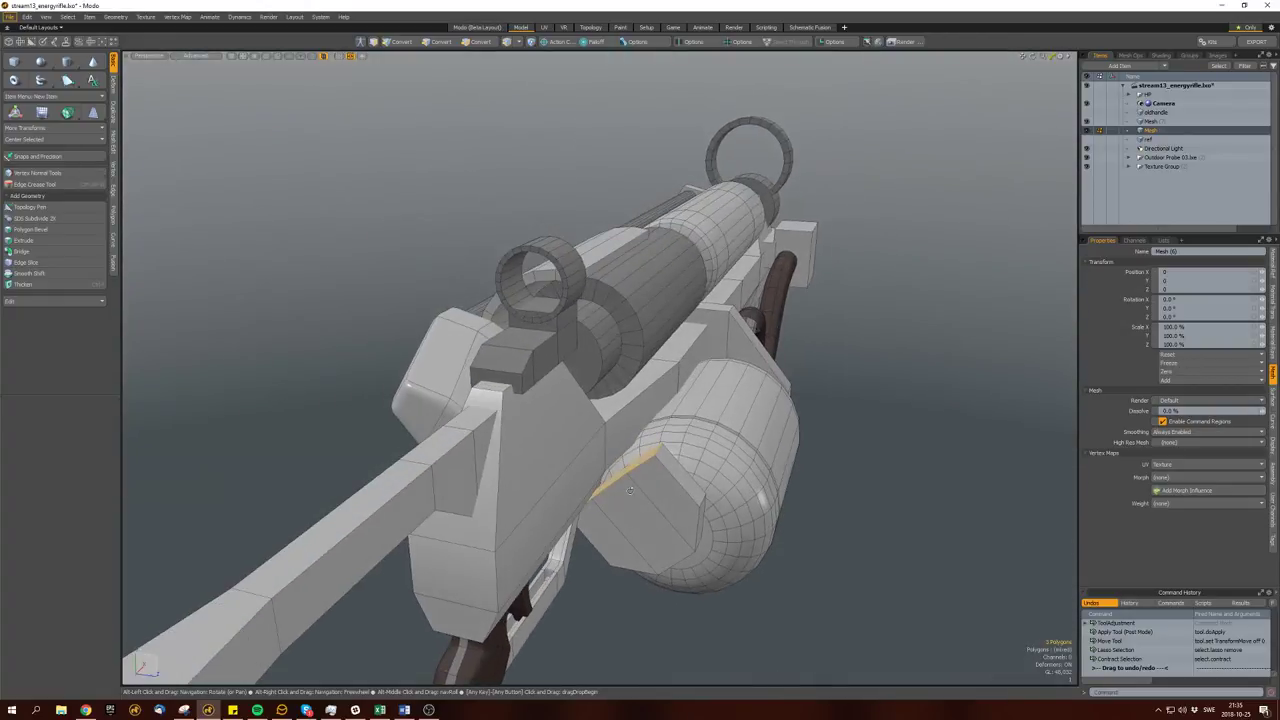
key(w)
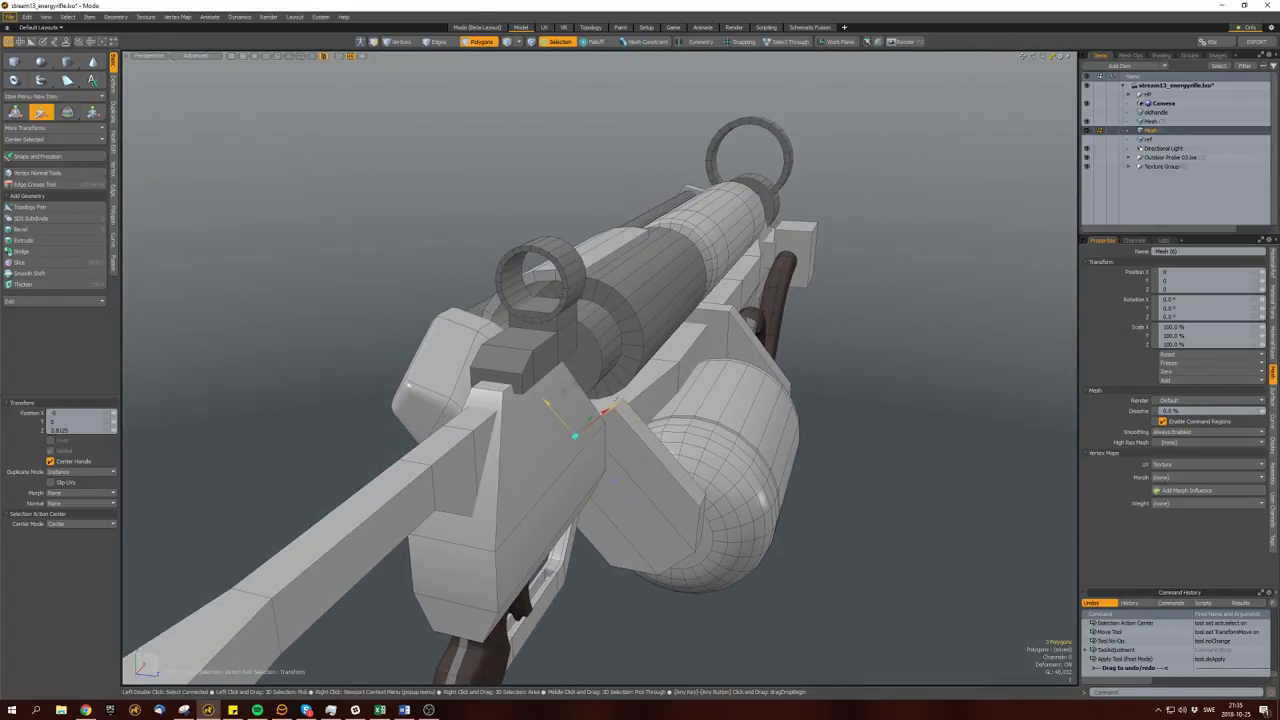
key(space)
alt+drag(600, 460, 500, 471)
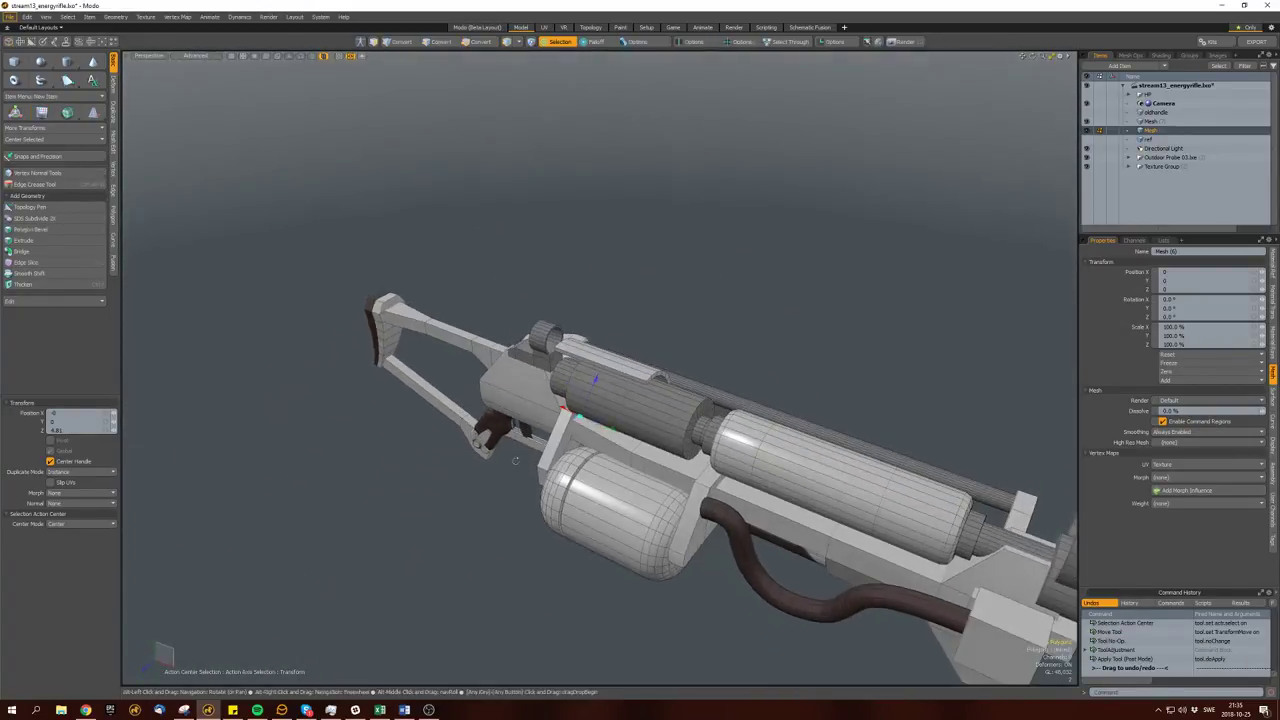
Create a box about 24.9 × 4.9 × 3.9 above the canister, between the receiver and the front bracket.
click(500, 471)
scroll(500, 473, down, 3)
scroll(590, 428, up, 5)
key(shift+c)
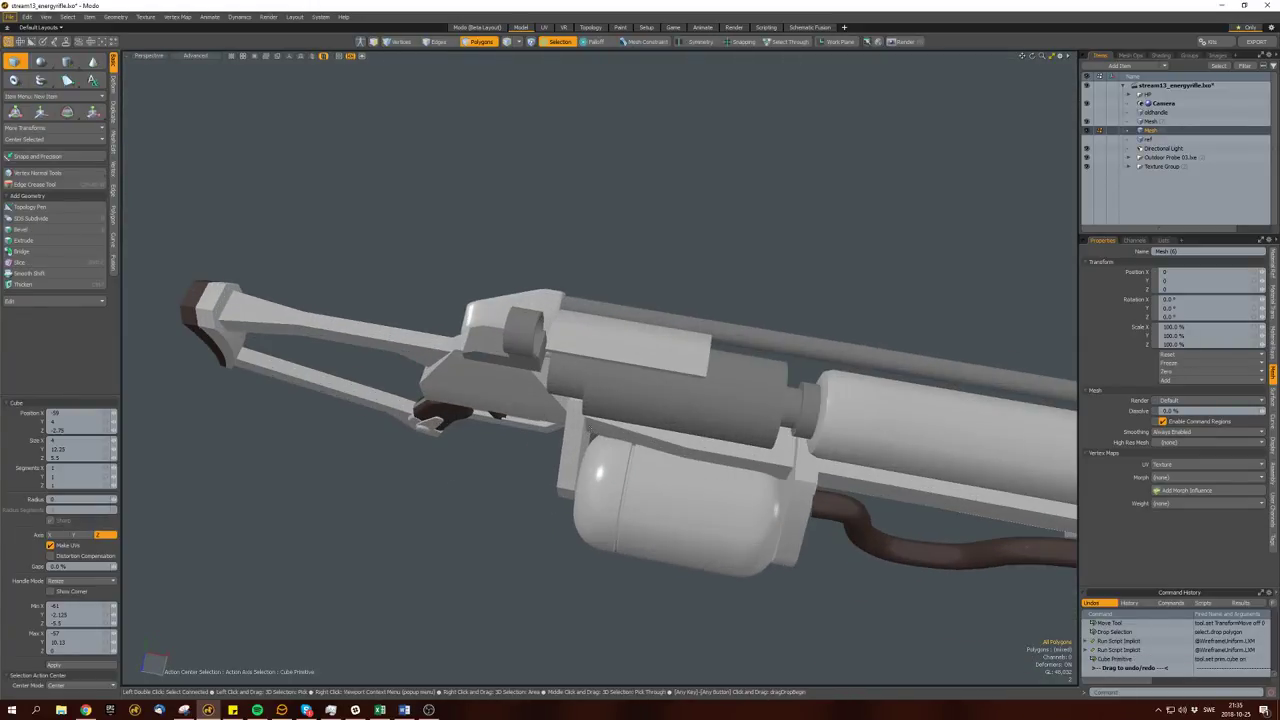
alt+drag(590, 428, 586, 500)
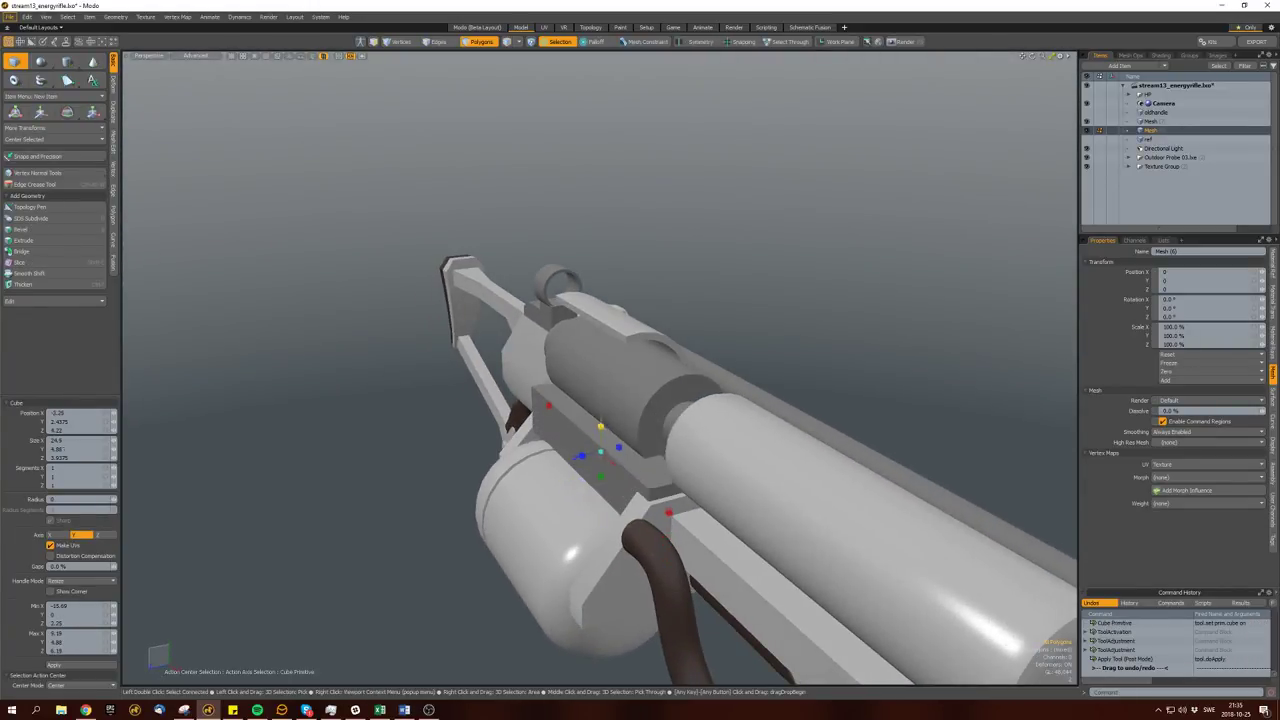
key(space)
Move and scale the whole new box so that it fits between the two canister brackets.
double_click(600, 450)
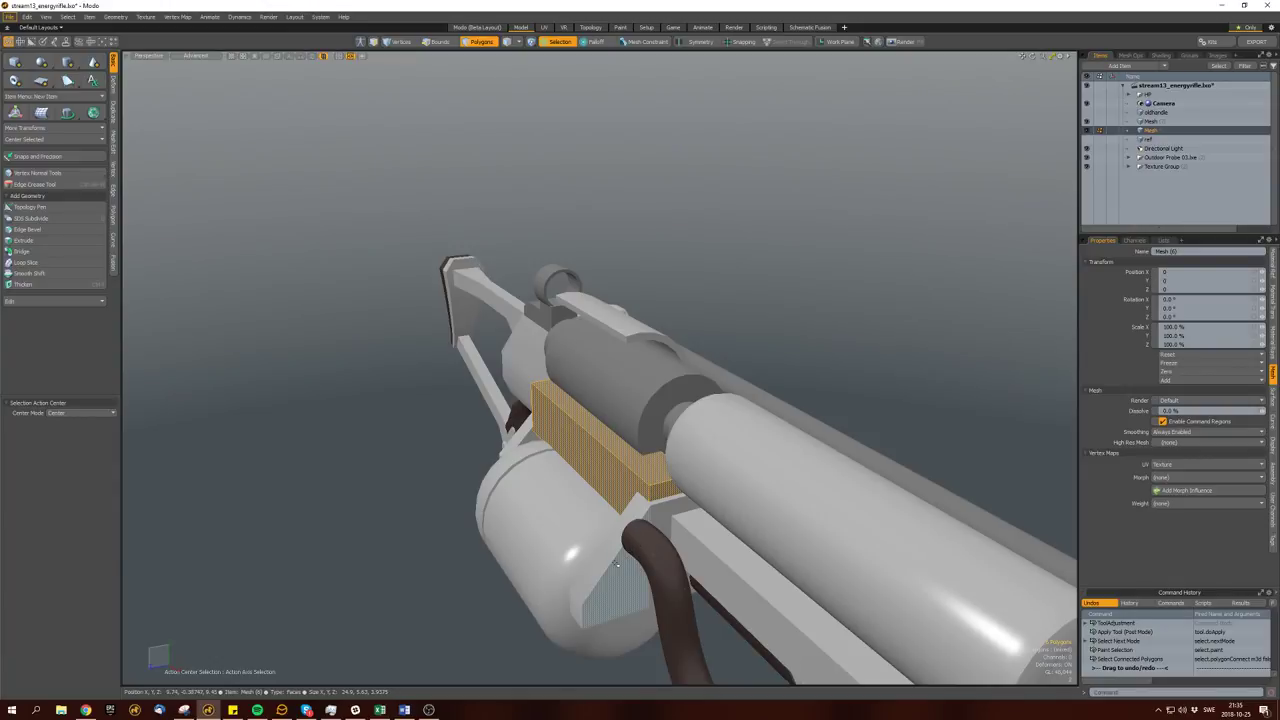
alt+drag(617, 565, 500, 558)
key(y)
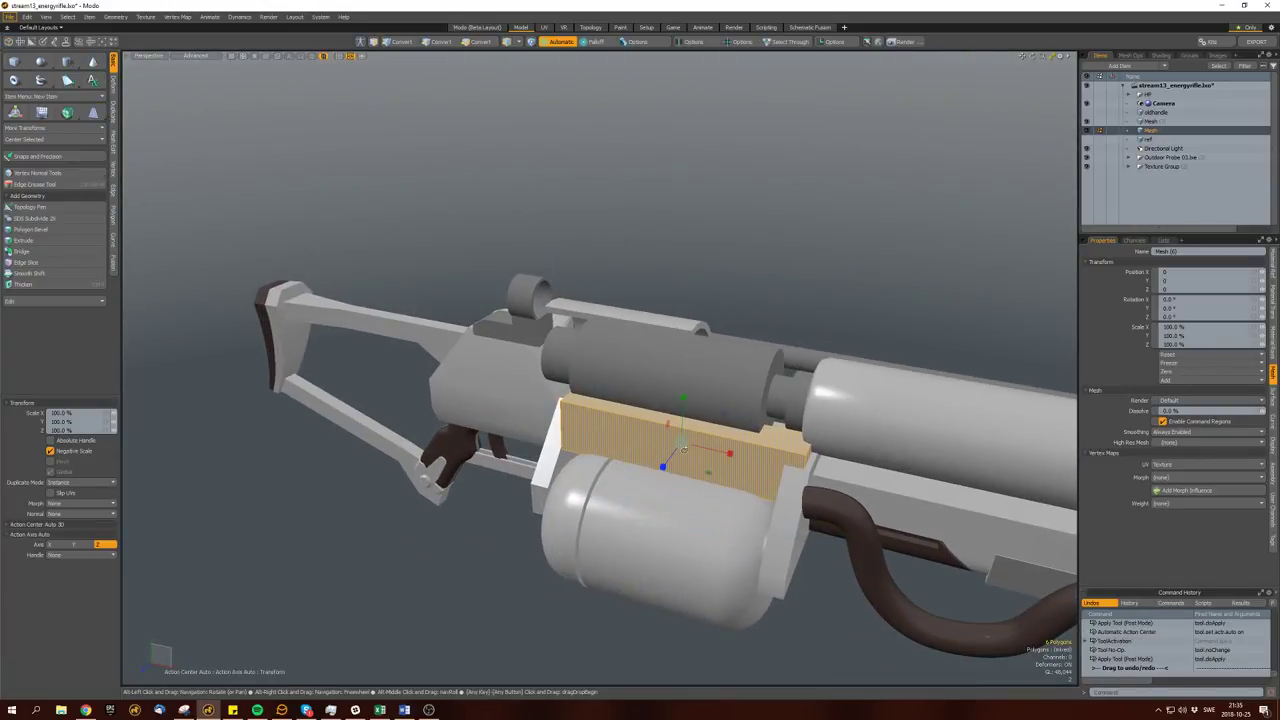
key(w)
alt+drag(640, 430, 550, 440)
key(r)
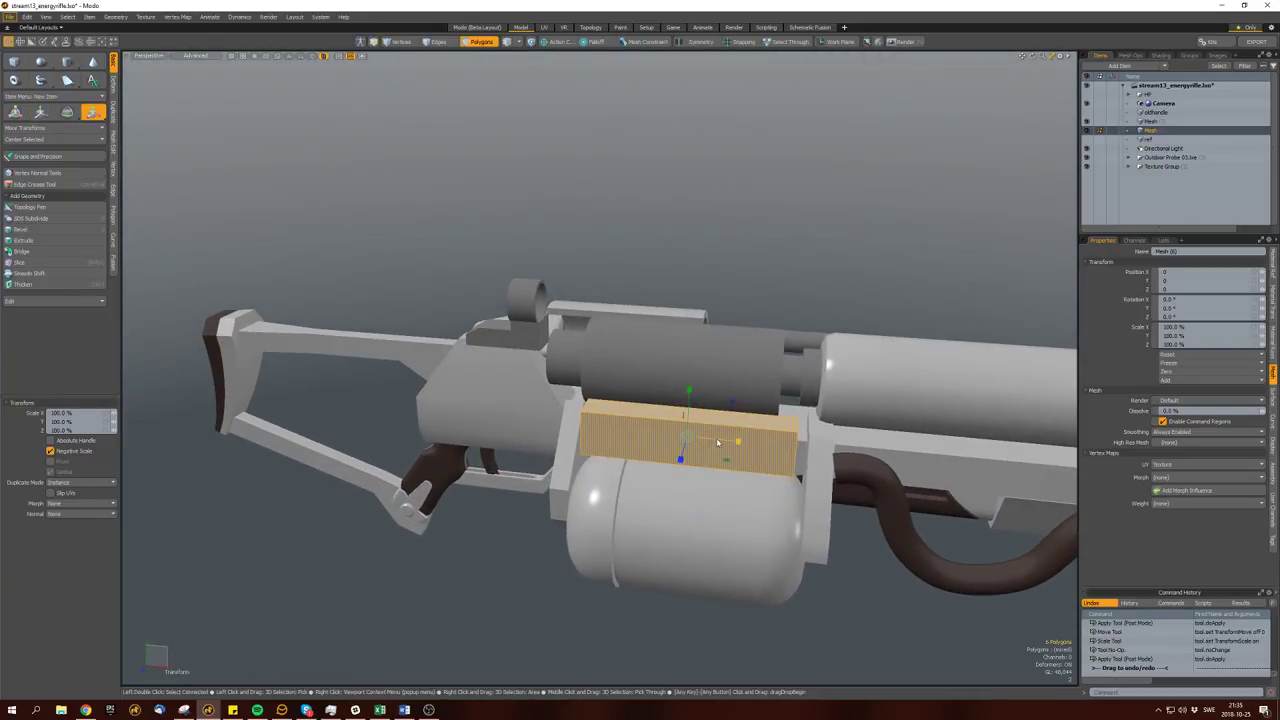
alt+drag(717, 442, 700, 470)
Loop-slice the sides of the box above the canister and move its top face to angle the upper part.
click(729, 514)
alt+drag(729, 514, 616, 459)
key(space)
key(space)
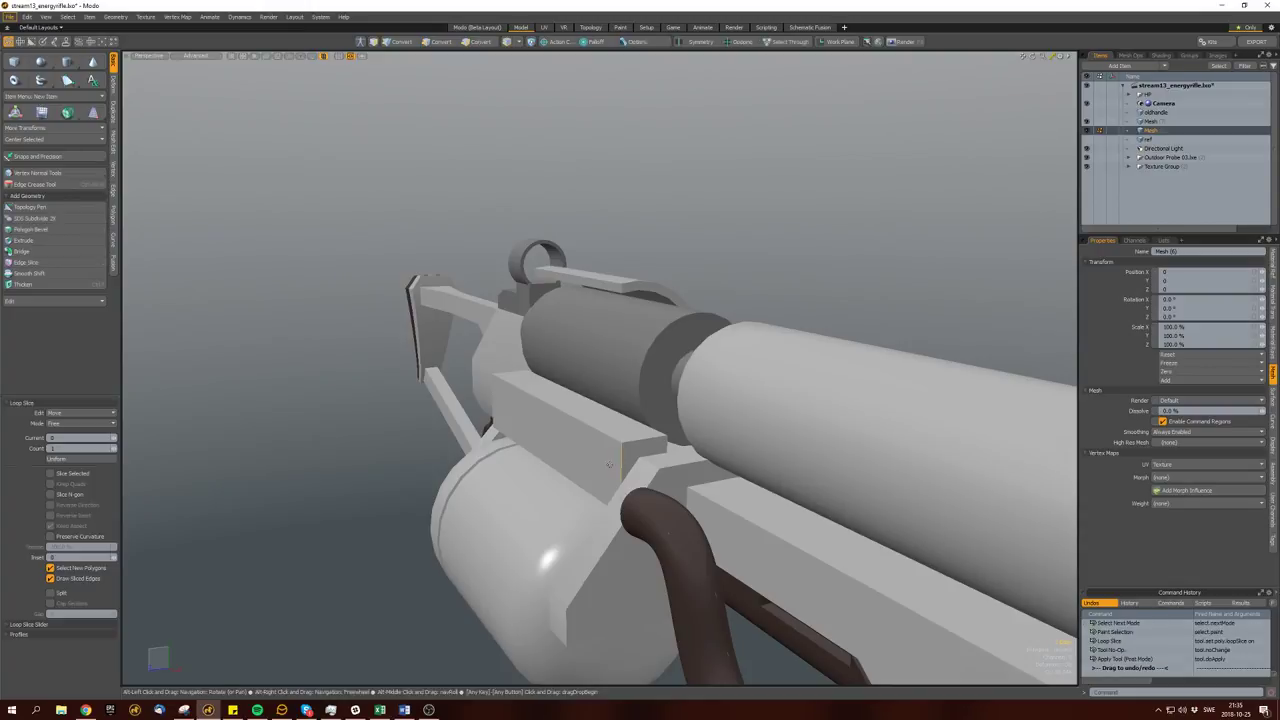
key(3)
click(594, 394)
key(w)
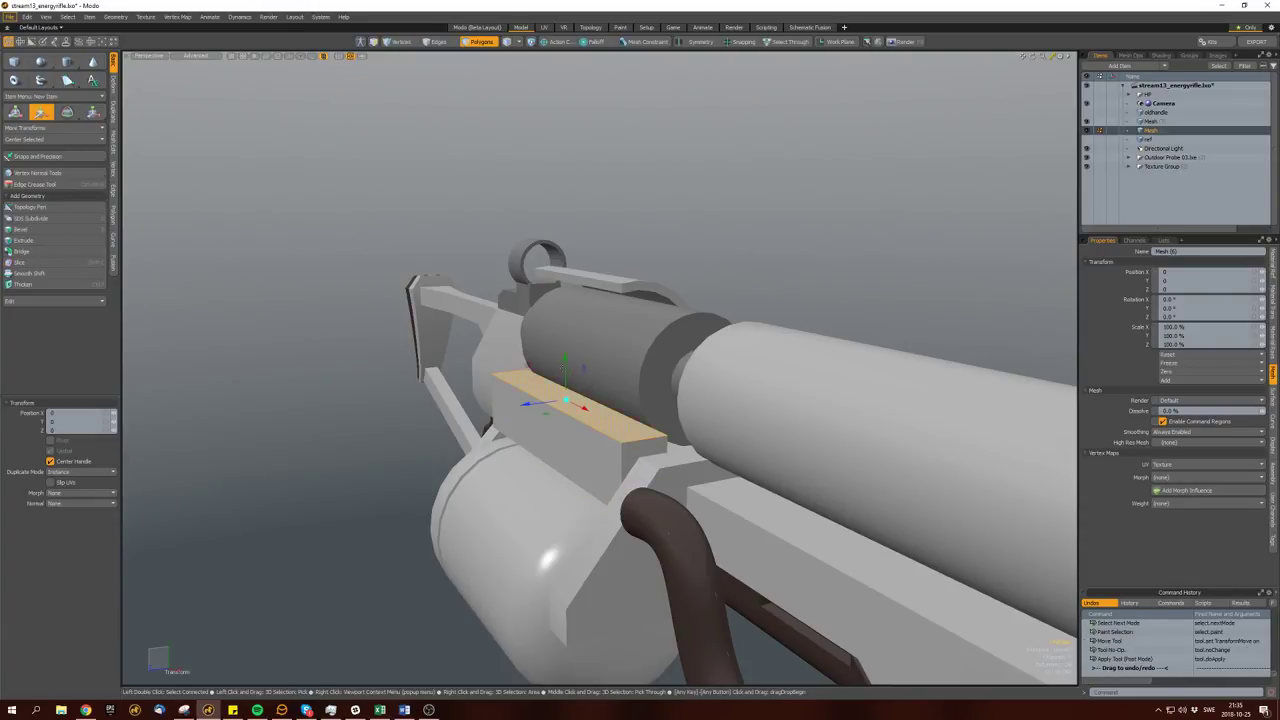
key(space)
Select the junction between the rear barrel and the front cylinder and move it about 2.75 forward along X.
alt+drag(585, 420, 652, 442)
click(690, 425)
key(w)
key(w)
key(space)
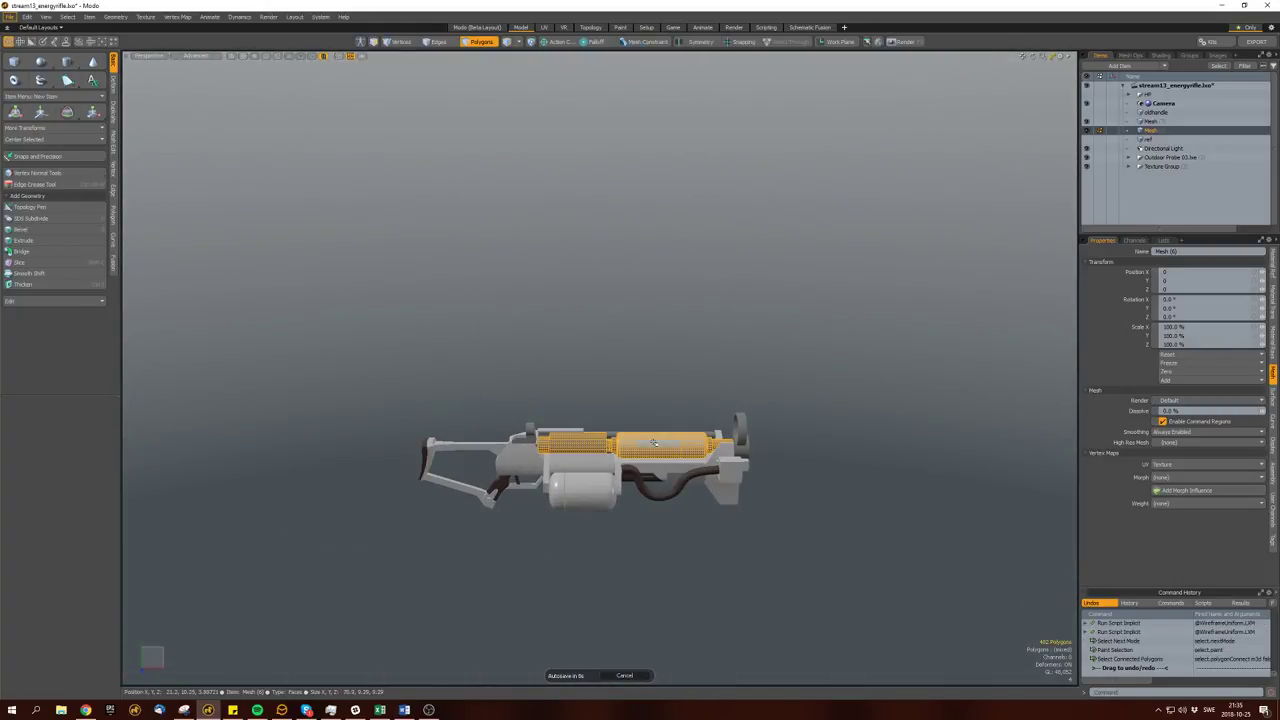
scroll(652, 442, up, 3)
key(Up)
ctrl+right_drag(551, 416, 500, 440)
key(shift+Down)
key(w)
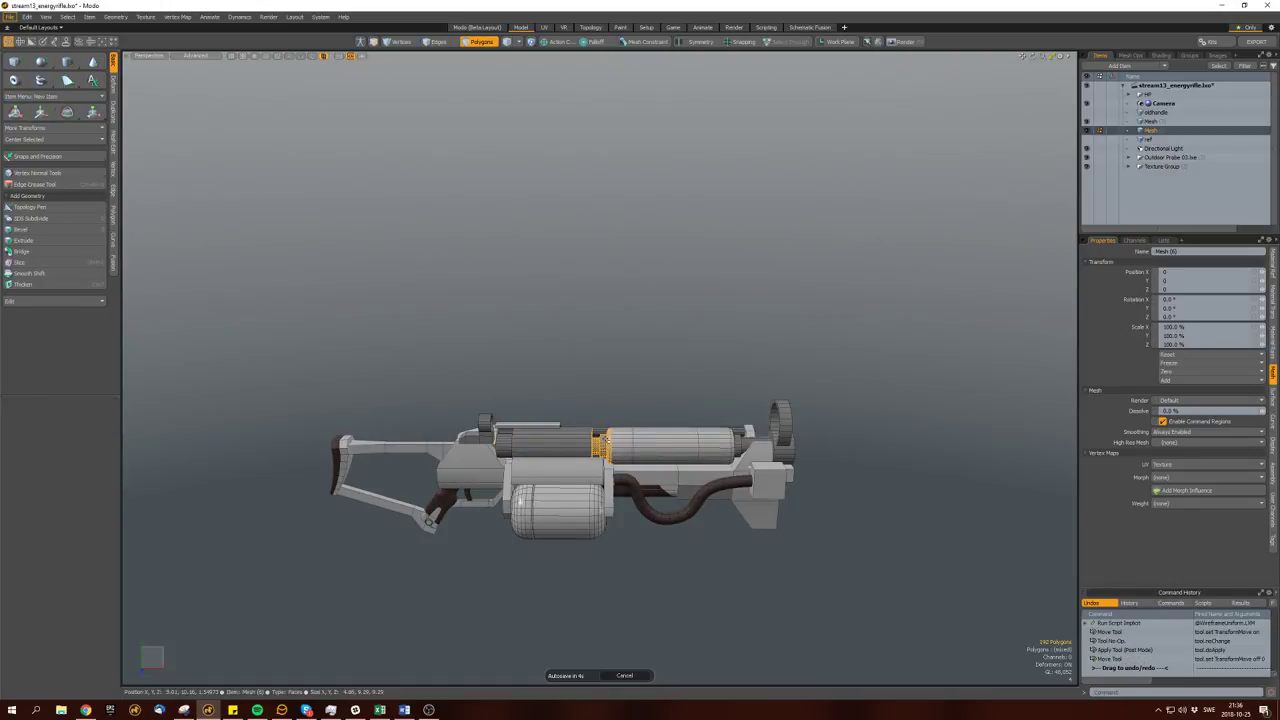
key(w)
key(space)
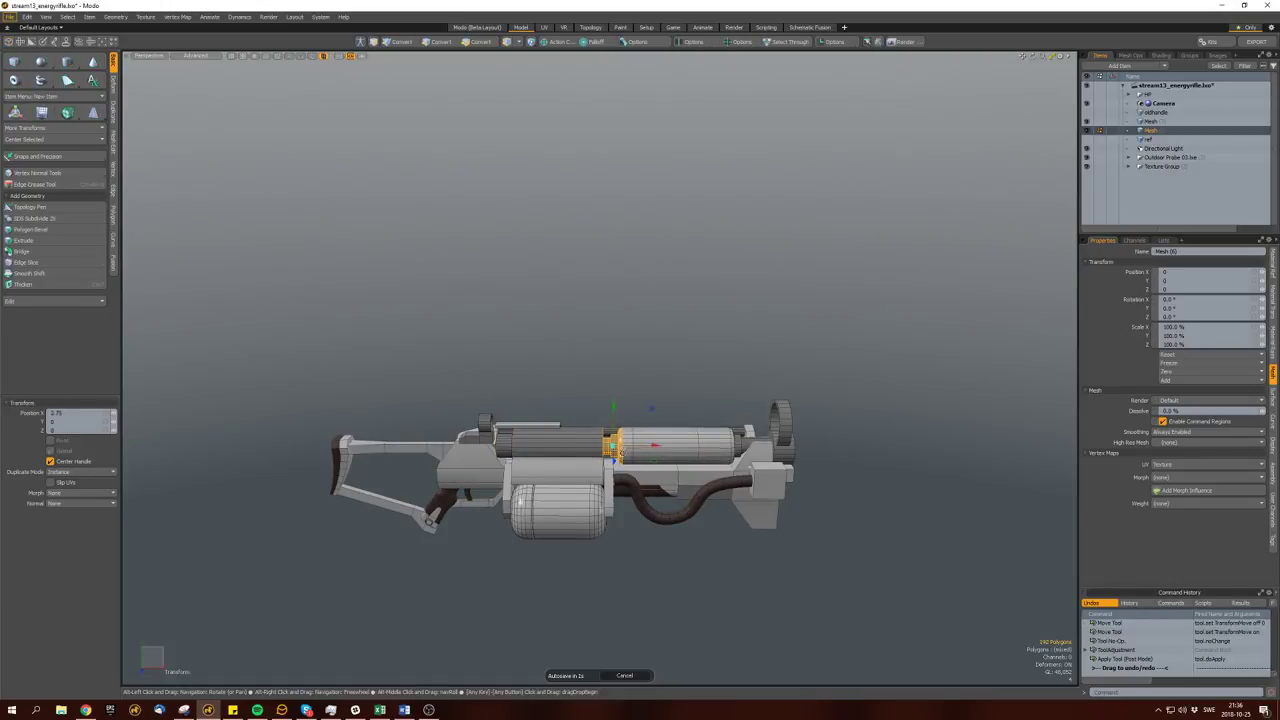
Move the front cylinder's rear end and neck farther forward, together with the end of the rear barrel.
scroll(620, 440, up, 2)
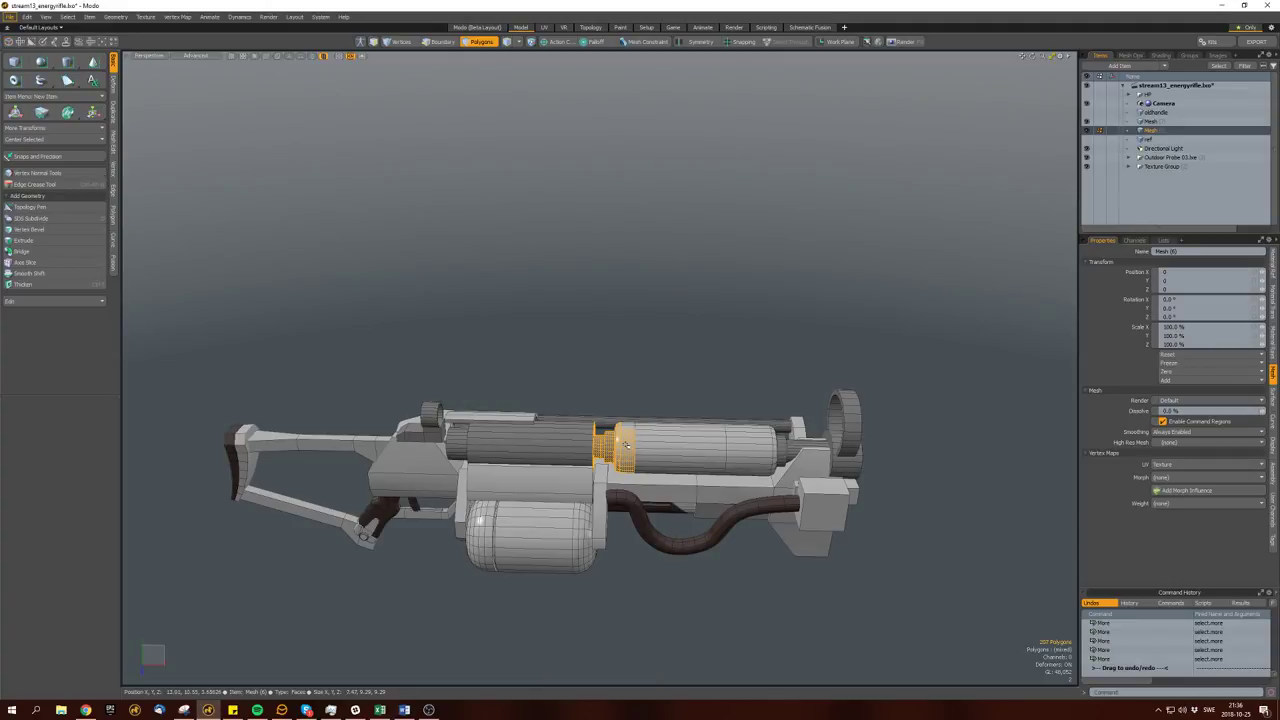
key(w)
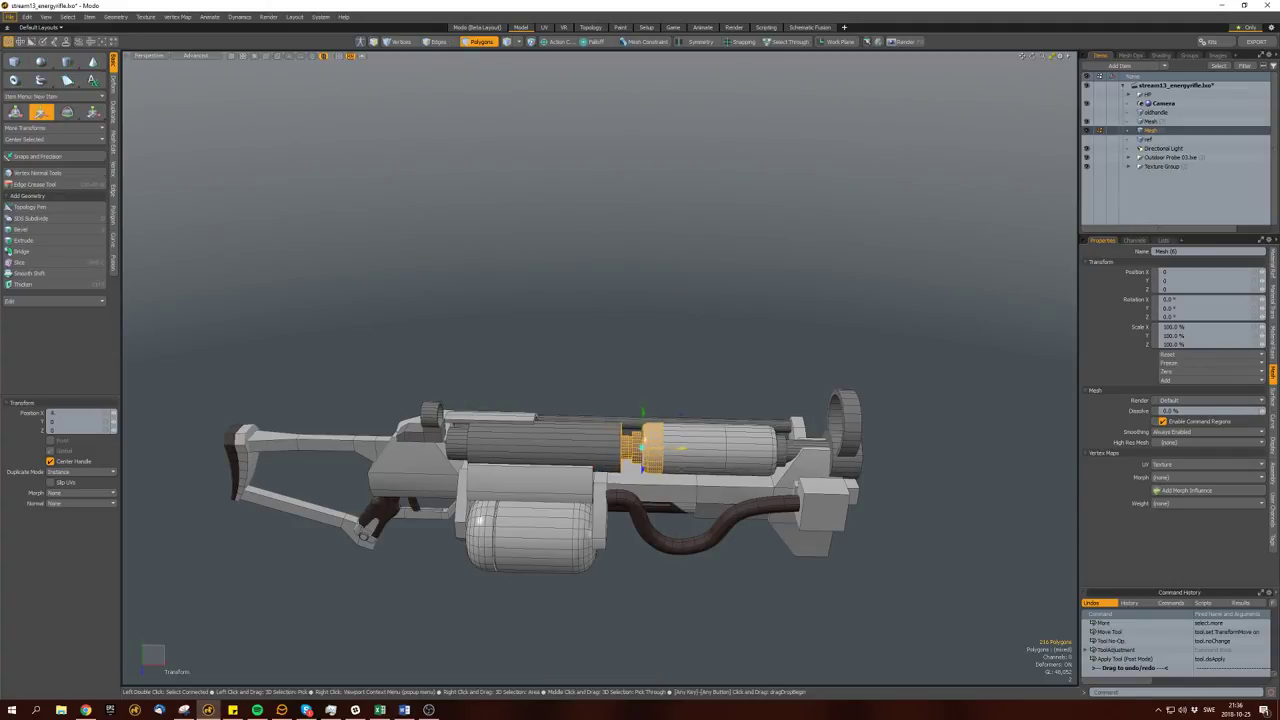
key(space)
Examine the rifle's overall shape from several angles, around to the muzzle end.
alt+drag(620, 440, 497, 491)
scroll(560, 470, down, 5)
mouse_move(593, 491)
alt+mouse_down()
mouse_move(640, 470)
mouse_move(597, 497)
mouse_move(640, 480)
mouse_move(791, 520)
mouse_move(674, 509)
alt+mouse_up()
scroll(640, 480, up, 5)
double_click(674, 515)
scroll(646, 571, down, 3)
alt+drag(646, 571, 847, 429)
scroll(688, 369, up, 3)
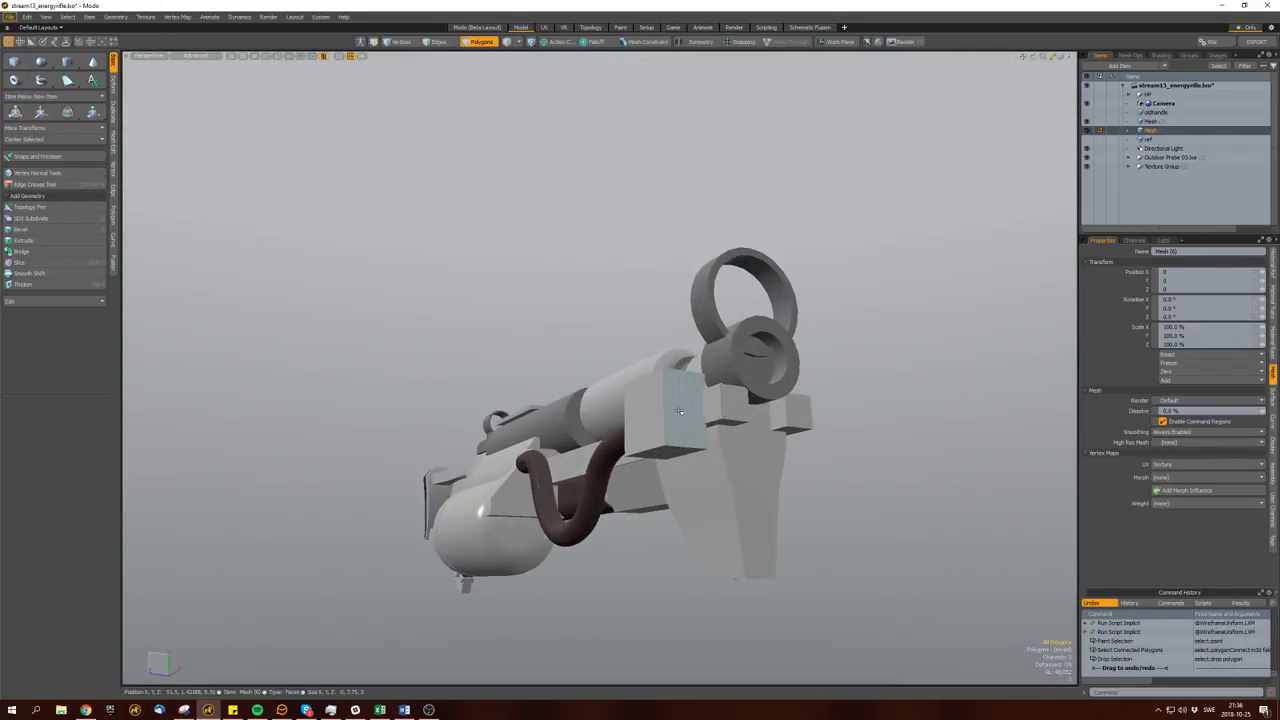
Move a face of the block at the muzzle end where the hose attaches to resize it.
double_click(688, 369)
click(659, 389)
mouse_move(659, 389)
alt+mouse_down()
mouse_move(641, 408)
mouse_move(530, 398)
mouse_move(600, 400)
alt+mouse_up()
key(w)
key(space)
key(space)
Reposition further faces of the hose-end block to adjust its depth and height.
alt+drag(666, 424, 618, 458)
key(w)
key(space)
key(space)
key(shift+w)
key(w)
key(space)
key(space)
Bevel a face of the hose-end block, move the result along Z, and adjust the block's top face.
key(b)
key(w)
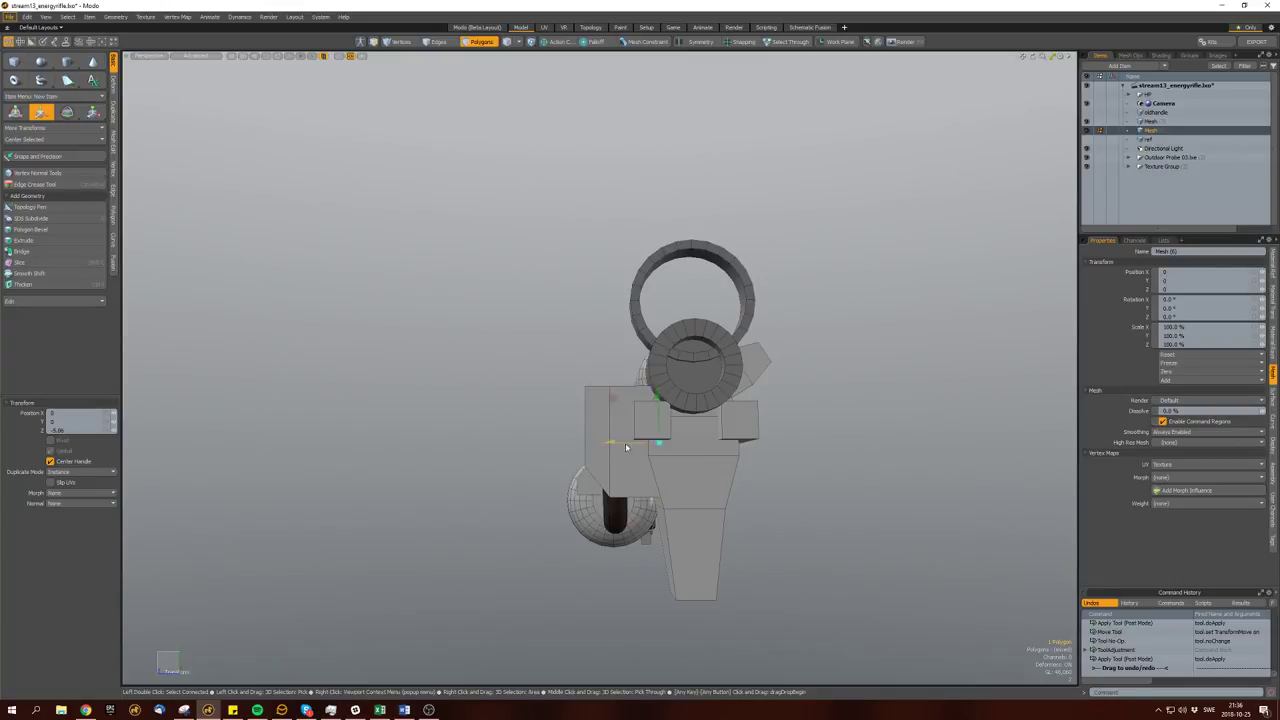
alt+drag(631, 447, 690, 422)
click(690, 422)
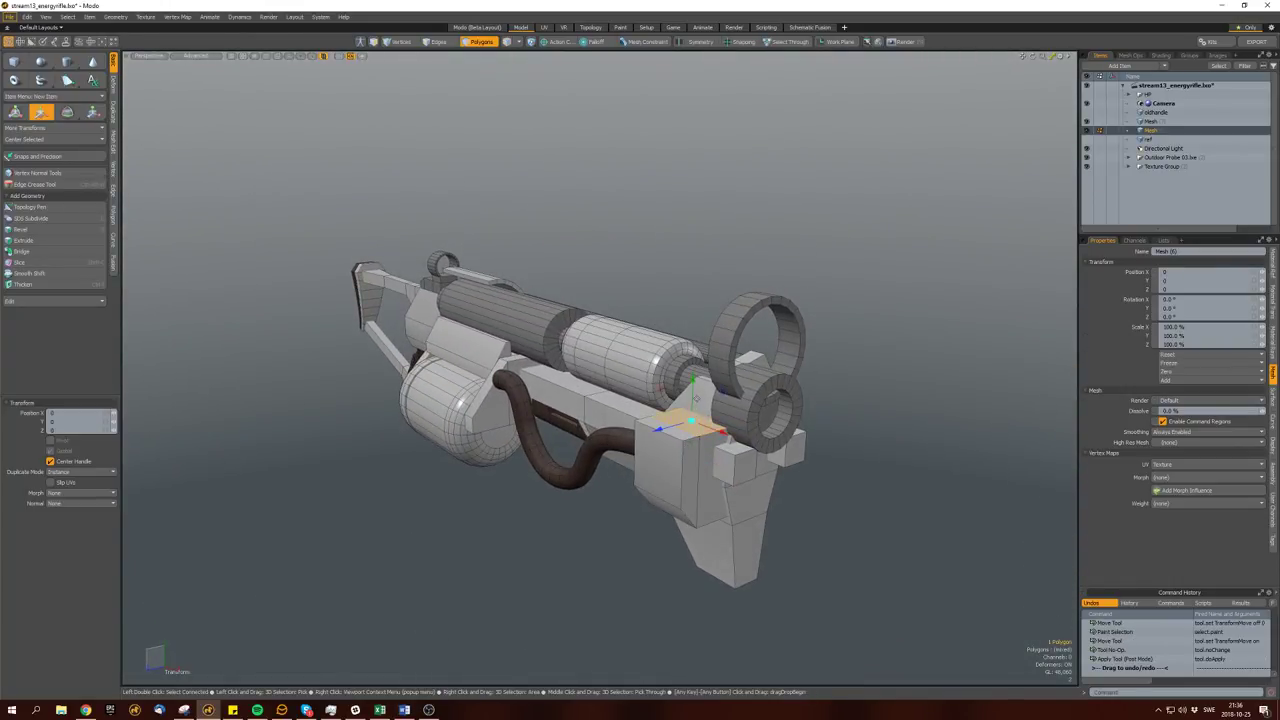
key(space)
alt+drag(673, 413, 706, 433)
key(w)
key(space)
Round the hose-end block's edges with the HardenBox script, save the scene, and clear the selection.
double_click(706, 433)
click(763, 486)
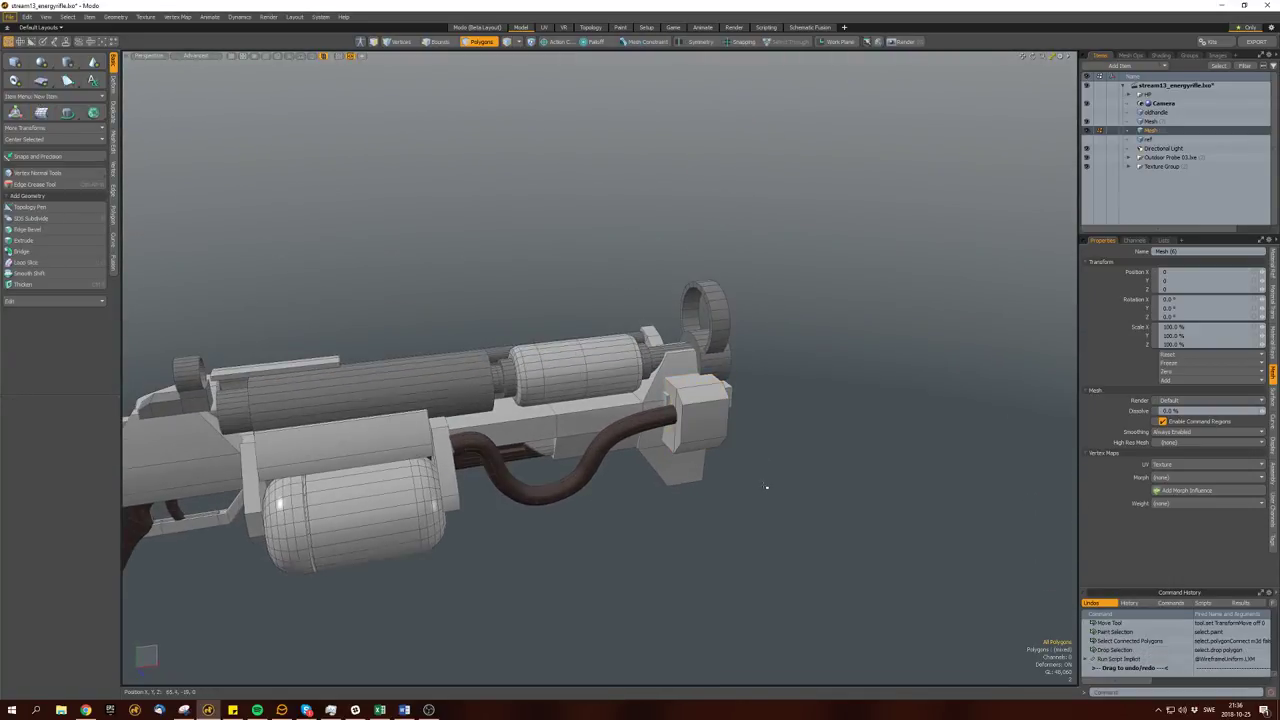
alt+drag(763, 486, 800, 457)
double_click(660, 492)
double_click(676, 405)
click(661, 483)
click(767, 452)
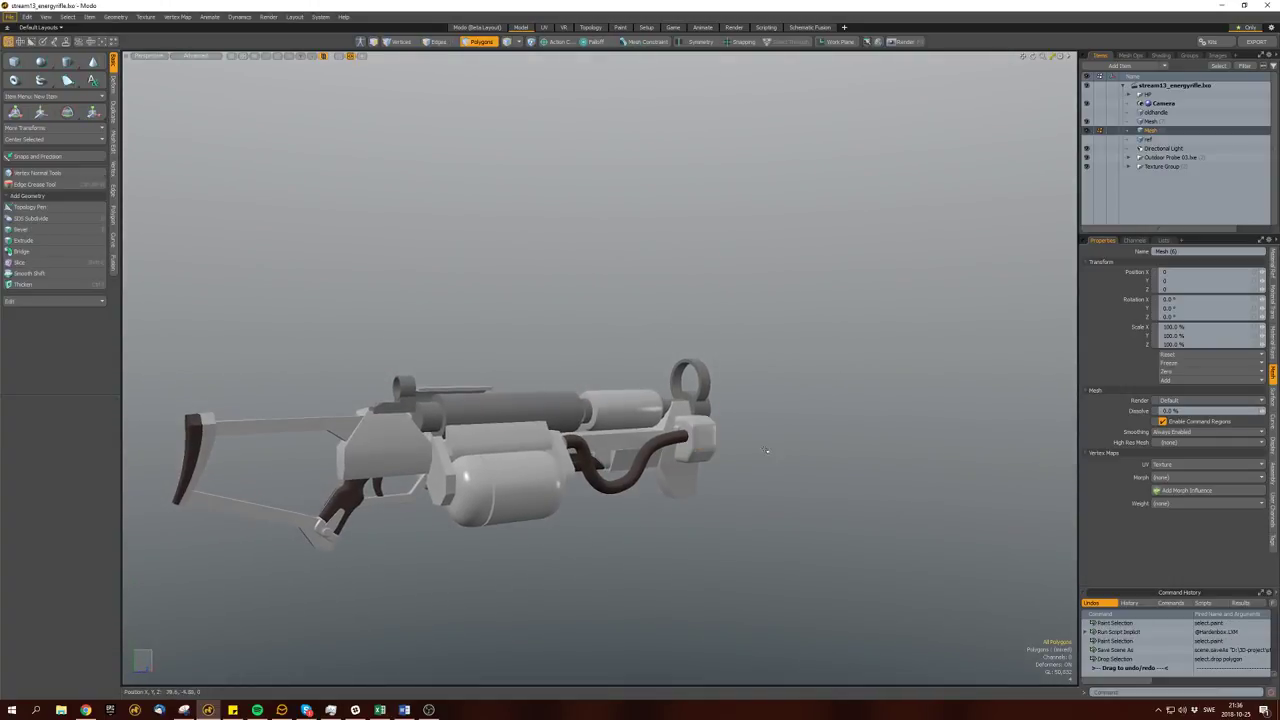
Examine the rifle in a preview render from both sides and oblique angles, and close the preview.
key(ctrl+F9)
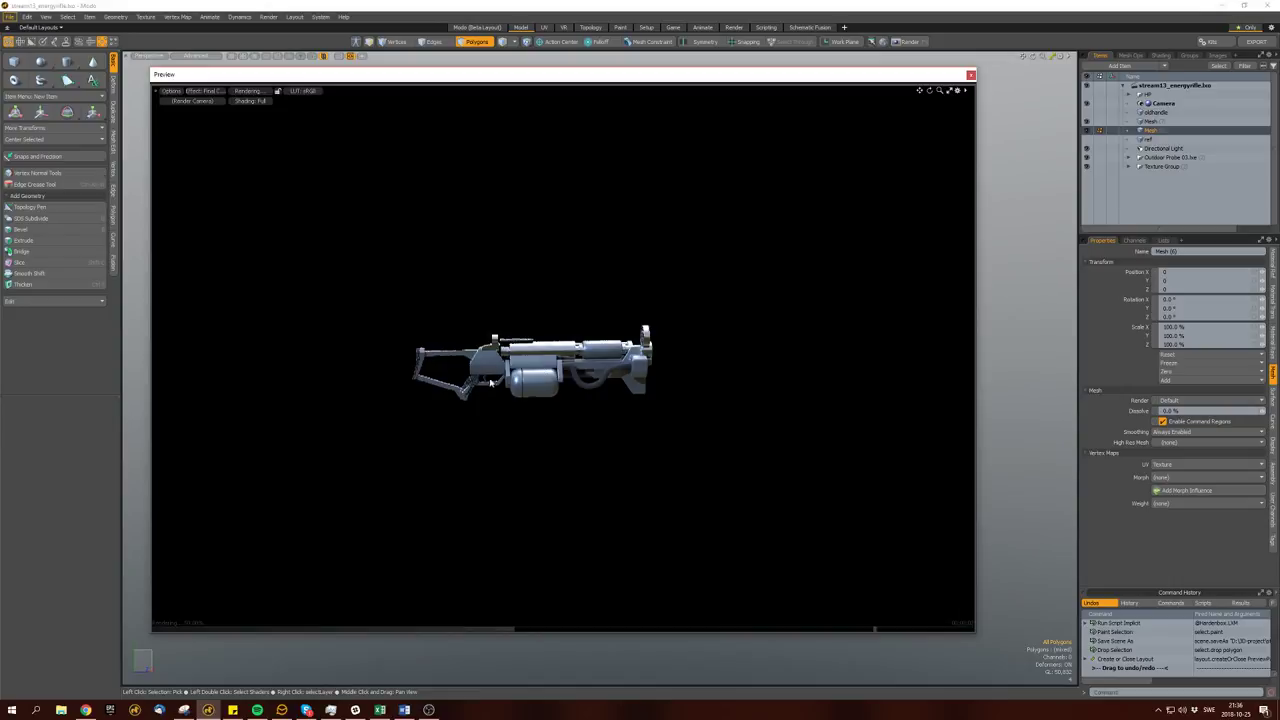
alt+drag(457, 388, 601, 354)
alt+drag(497, 385, 521, 369)
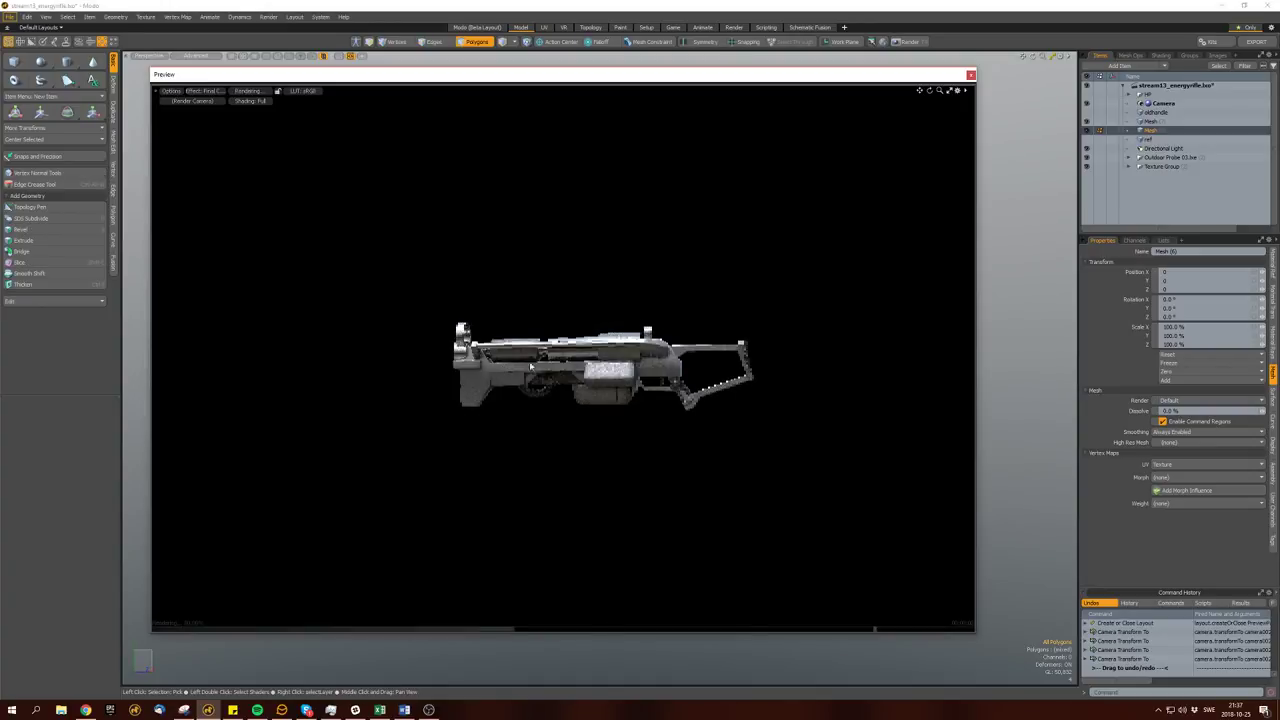
alt+drag(455, 370, 640, 390)
scroll(640, 390, down, 2)
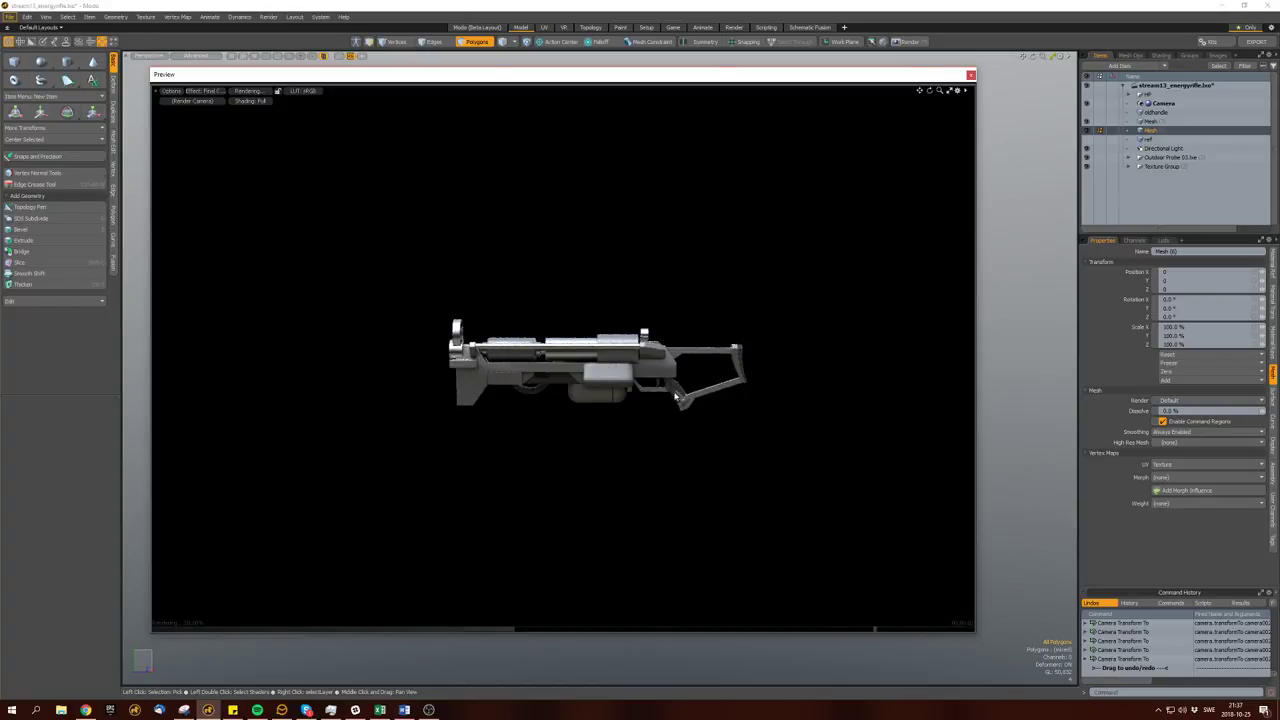
alt+drag(514, 334, 627, 400)
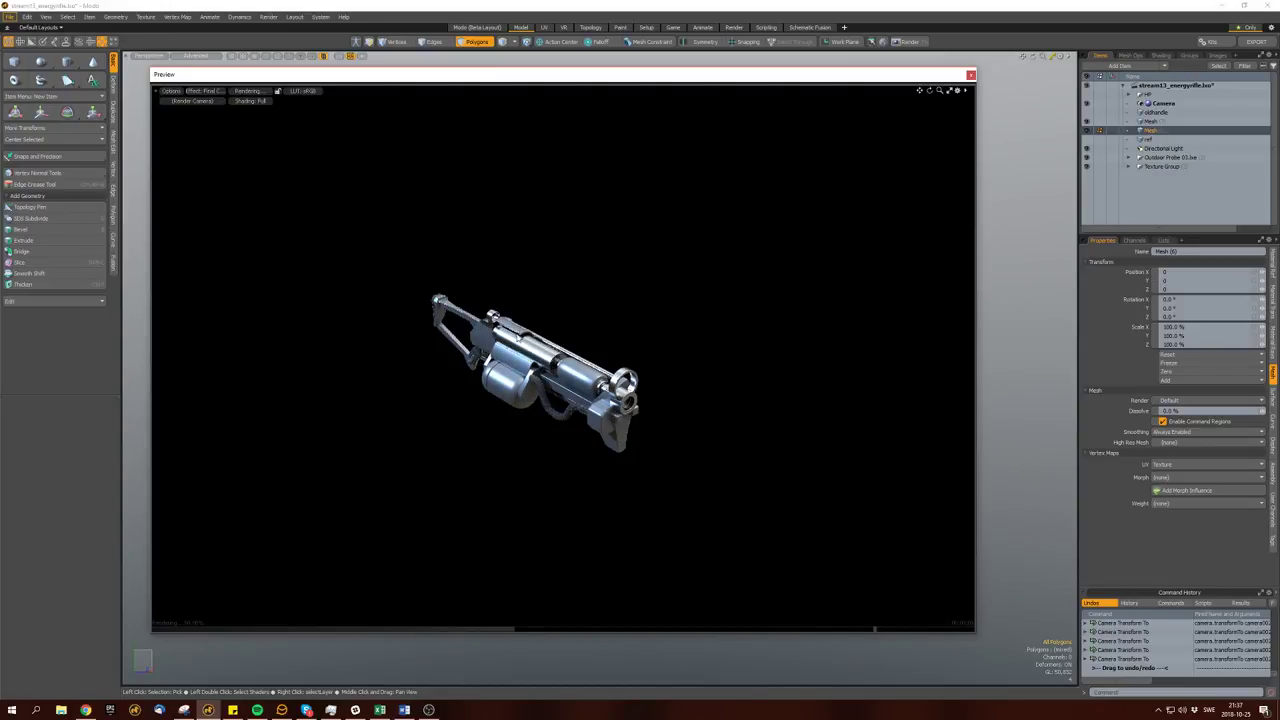
alt+drag(644, 399, 560, 395)
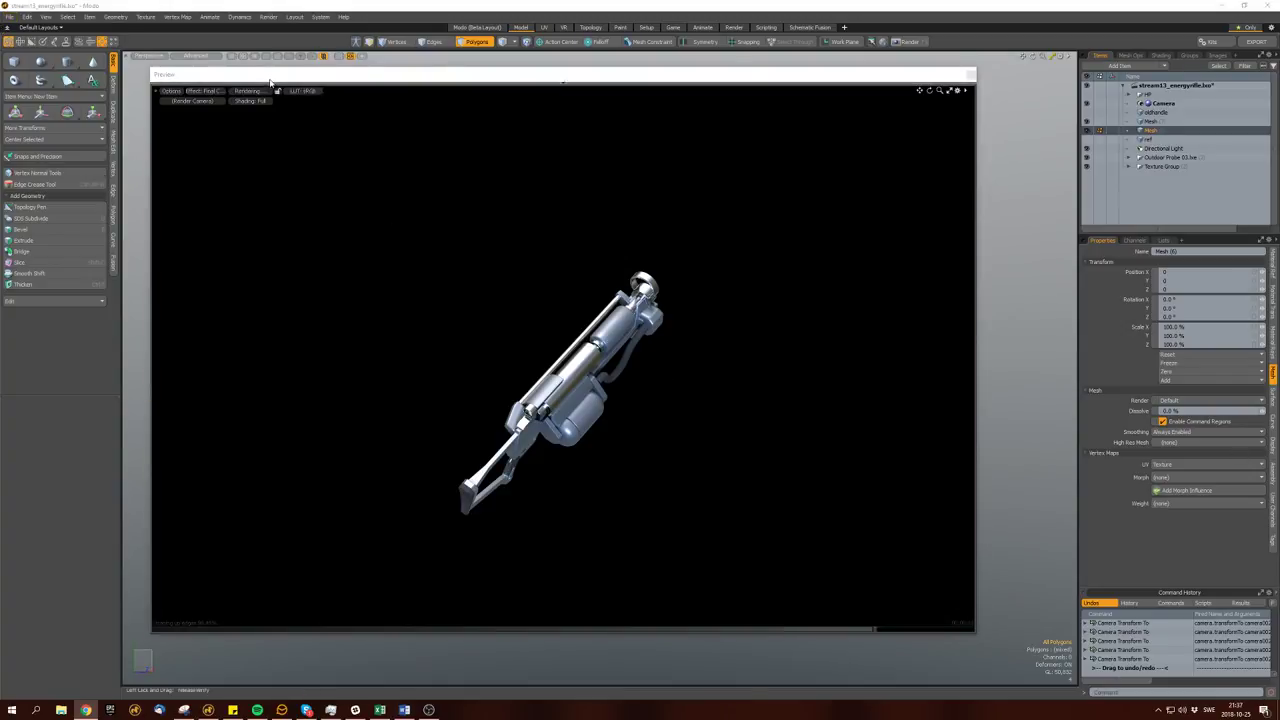
key(ctrl+z)
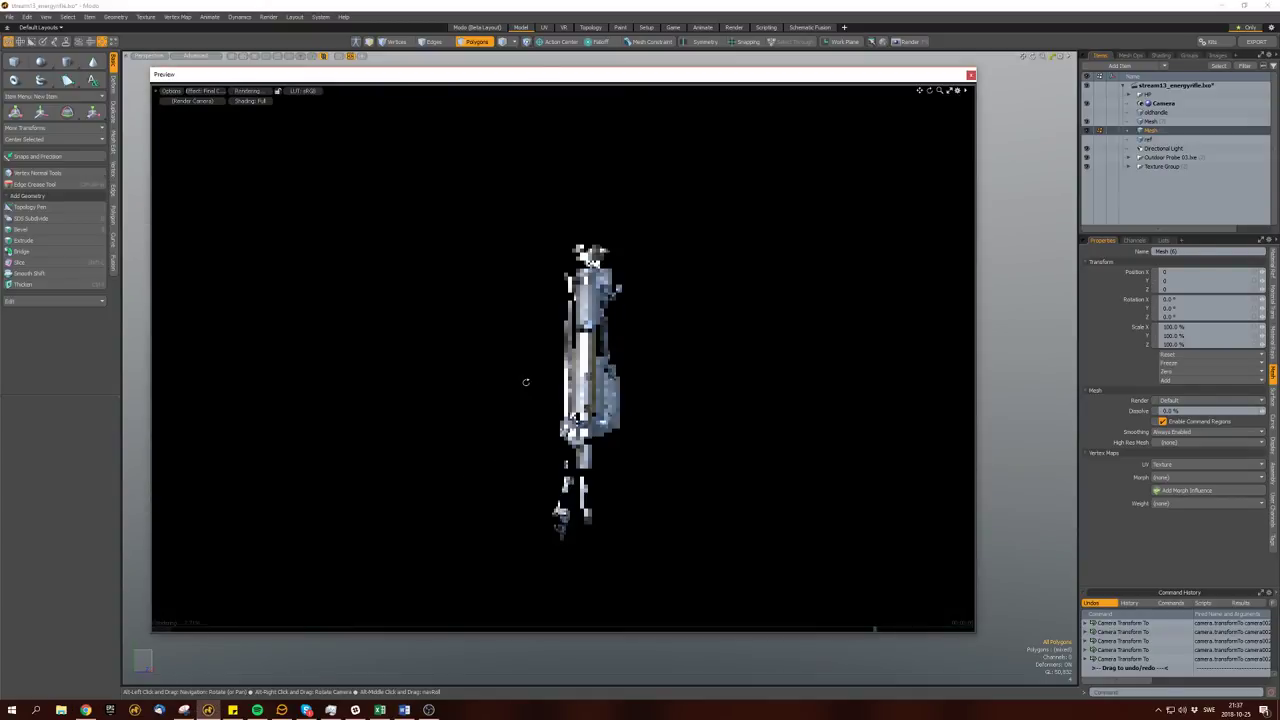
click(970, 75)
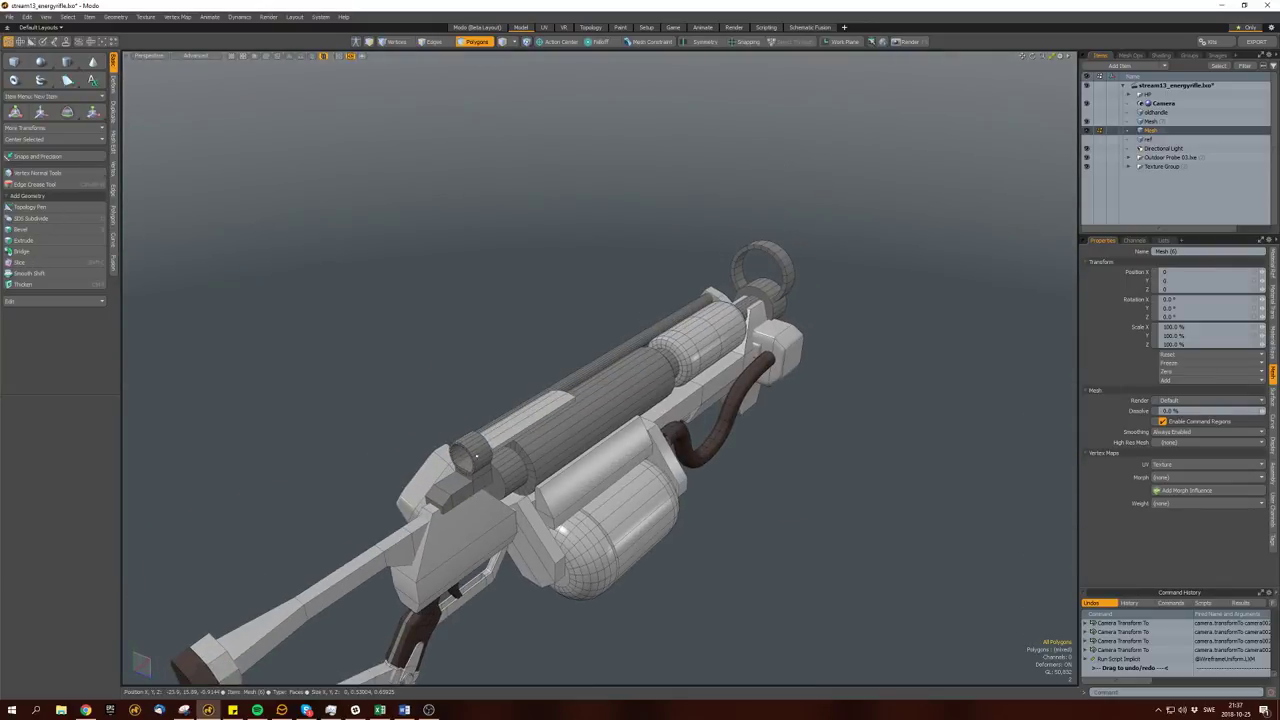
Round the receiver body's edges and move its lower edge near the grip along X.
double_click(476, 456)
double_click(505, 440)
mouse_move(505, 440)
alt+mouse_down()
mouse_move(518, 322)
mouse_move(500, 388)
mouse_move(750, 302)
mouse_move(497, 310)
alt+mouse_up()
double_click(512, 345)
key(space)
key(space)
key(w)
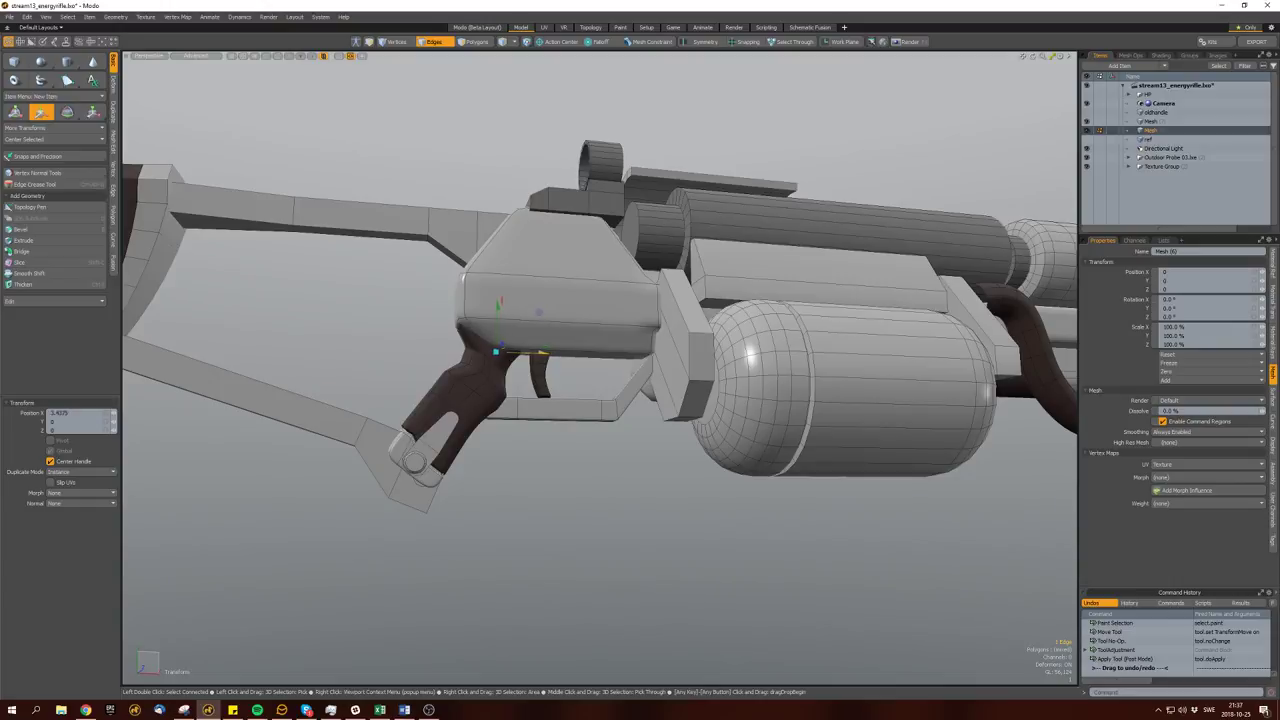
key(space)
Delete the flat cover plate on top of the rear barrel and save the scene.
click(540, 330)
double_click(540, 330)
alt+drag(540, 330, 529, 449)
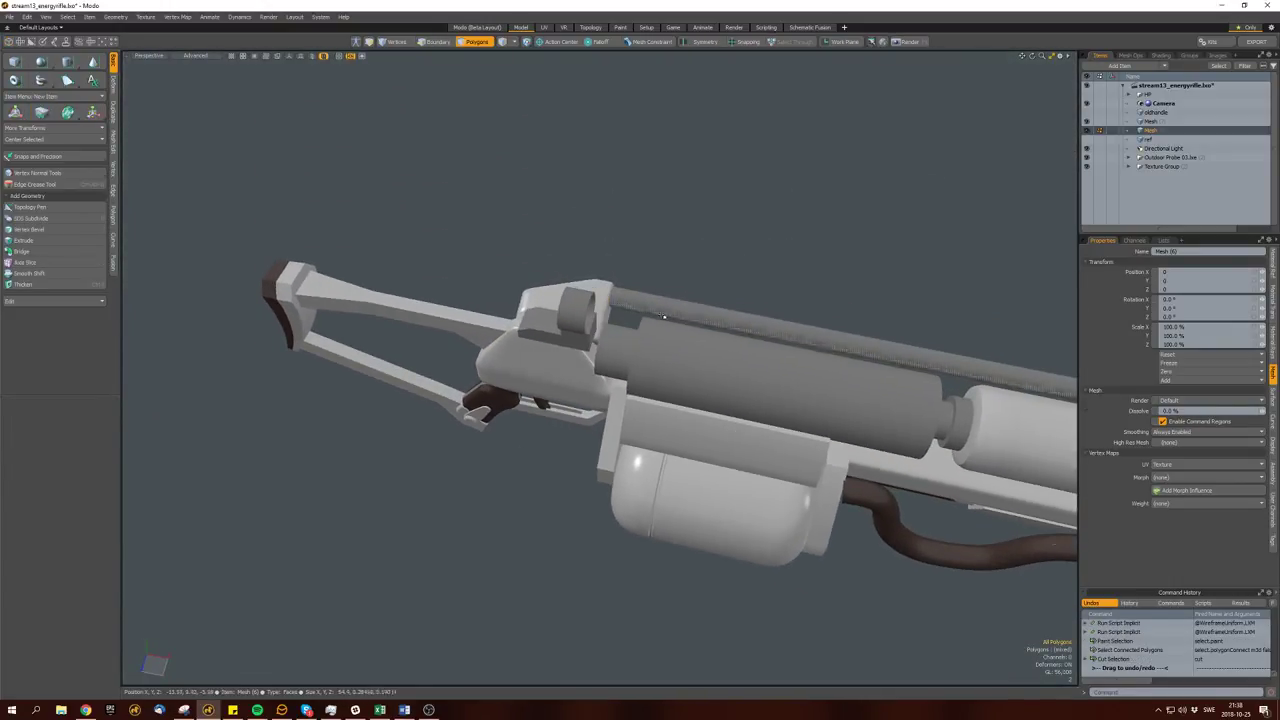
scroll(529, 449, down, 5)
mouse_move(578, 372)
alt+mouse_down()
mouse_move(343, 357)
mouse_move(544, 319)
mouse_move(480, 345)
mouse_move(566, 338)
mouse_move(487, 340)
mouse_move(560, 320)
mouse_move(581, 291)
mouse_move(620, 300)
mouse_move(572, 328)
alt+mouse_up()
key(ctrl+s)
Reposition a part of the front body and delete the small rounded block on its side near the muzzle.
scroll(532, 341, up, 5)
double_click(560, 370)
click(566, 338)
key(w)
key(space)
scroll(581, 291, down, 5)
key(3)
double_click(572, 328)
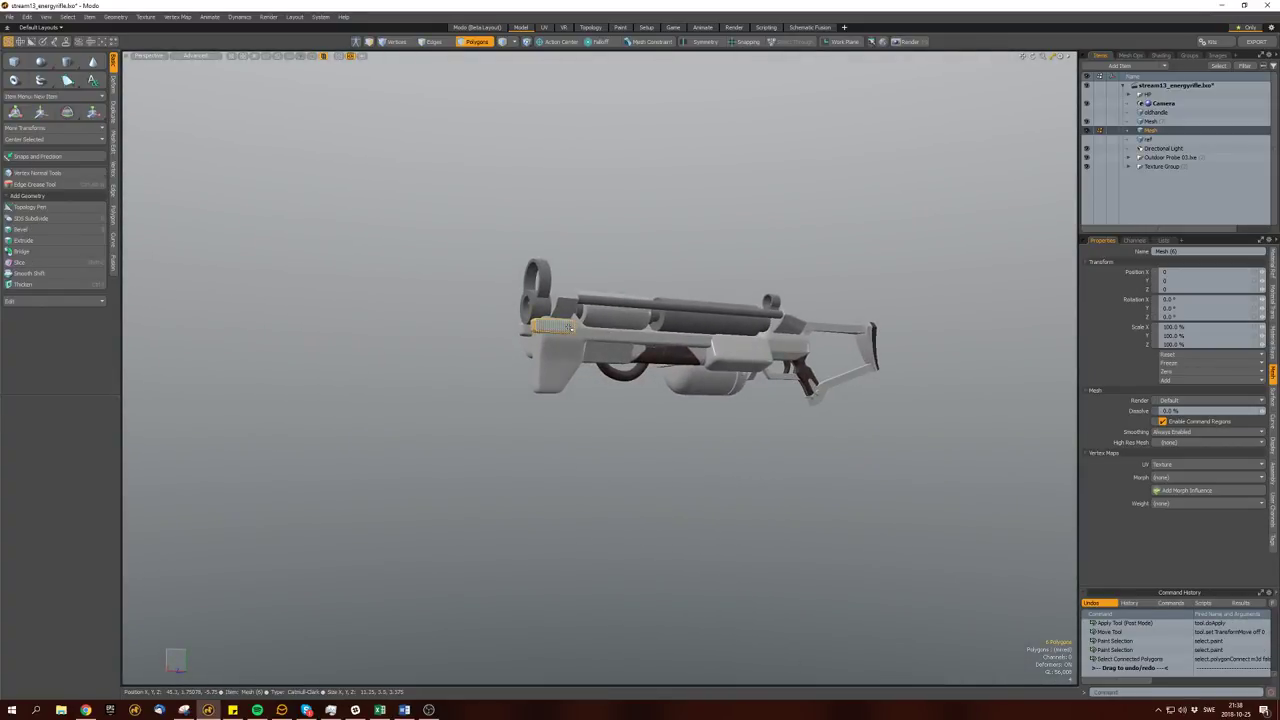
scroll(572, 328, up, 5)
double_click(586, 286)
alt+drag(586, 286, 640, 300)
Loop-slice the top of the front support beside the muzzle and lower its side polygon along Y.
key(space)
key(space)
click(577, 296)
key(alt+c)
key(3)
click(588, 311)
key(w)
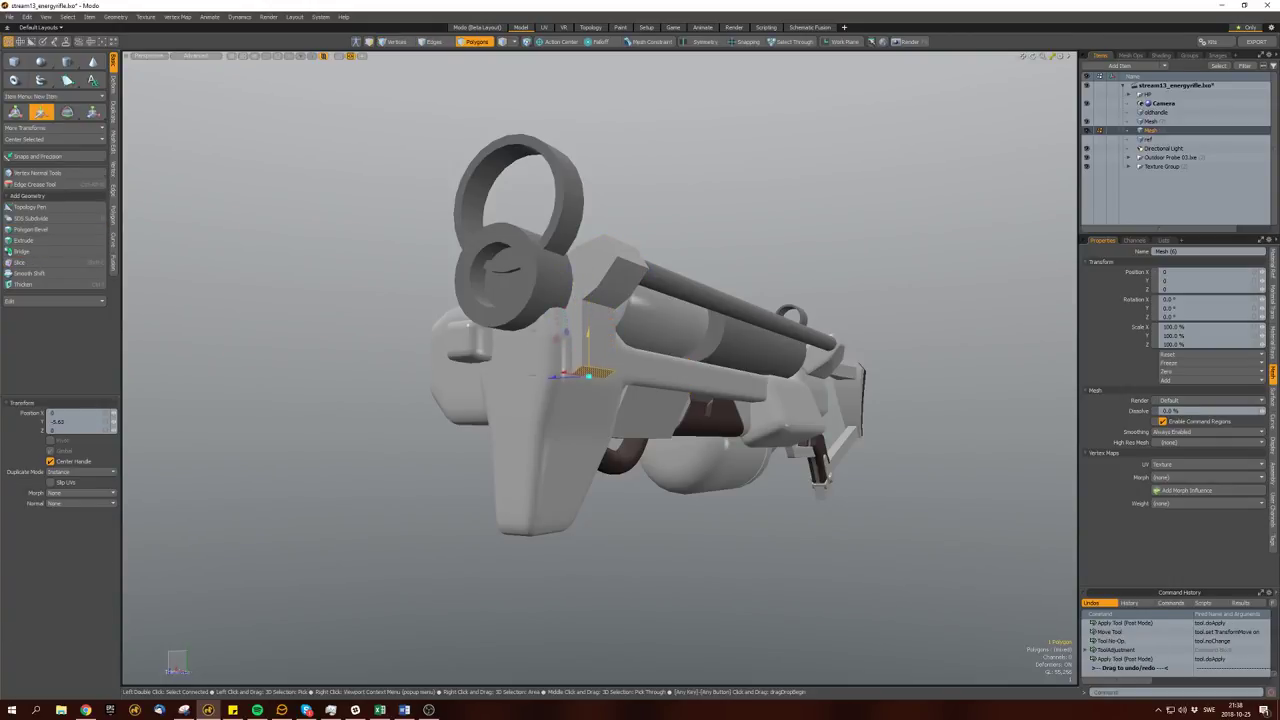
Apply the HardenBox script to the selected part of the rifle to round its edges.
scroll(588, 375, down, 5)
mouse_move(500, 400)
alt+mouse_down()
mouse_move(460, 408)
mouse_move(570, 318)
mouse_move(620, 362)
mouse_move(667, 352)
mouse_move(516, 387)
mouse_move(712, 372)
mouse_move(690, 385)
mouse_move(722, 406)
mouse_move(655, 451)
mouse_move(560, 363)
alt+mouse_up()
scroll(455, 408, up, 4)
click(455, 408)
double_click(571, 370)
scroll(667, 352, up, 3)
scroll(667, 352, down, 3)
scroll(605, 365, up, 3)
click(605, 365)
double_click(605, 365)
Select the canister's rear cap up to the groove loop and apply the dark grey material to it.
scroll(590, 370, down, 3)
key(3)
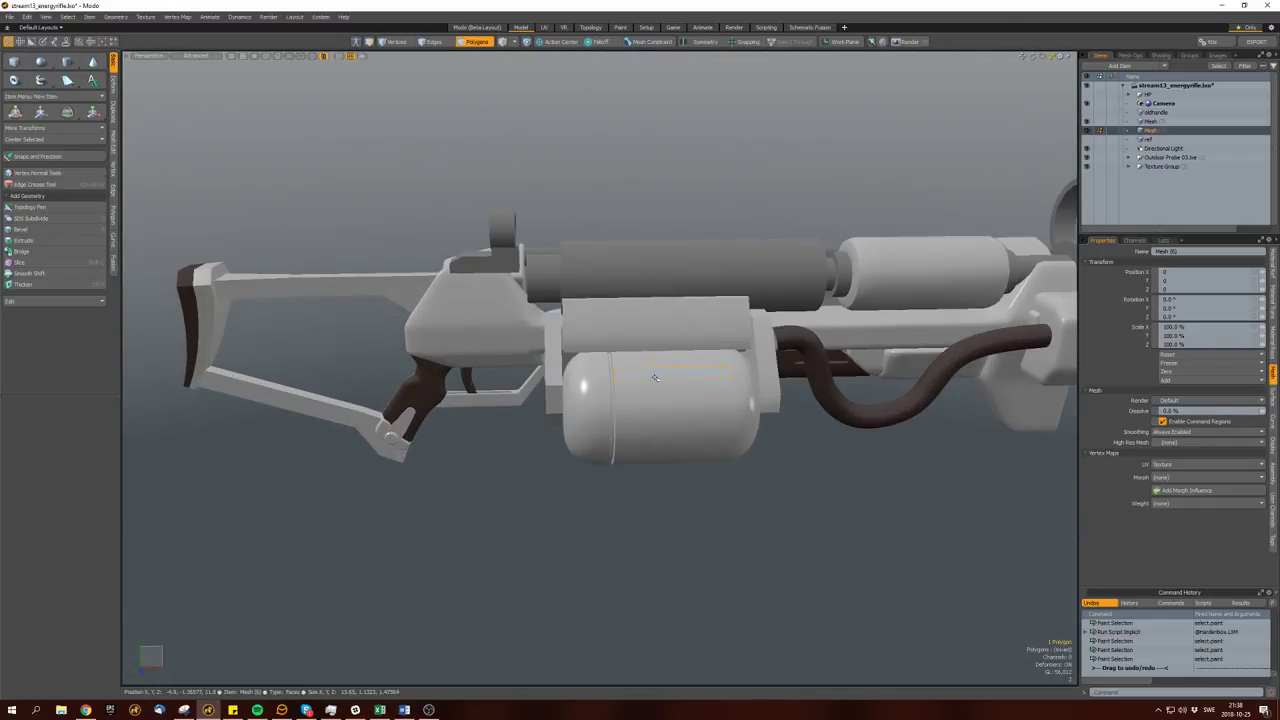
double_click(655, 377)
scroll(655, 377, up, 10)
click(595, 415)
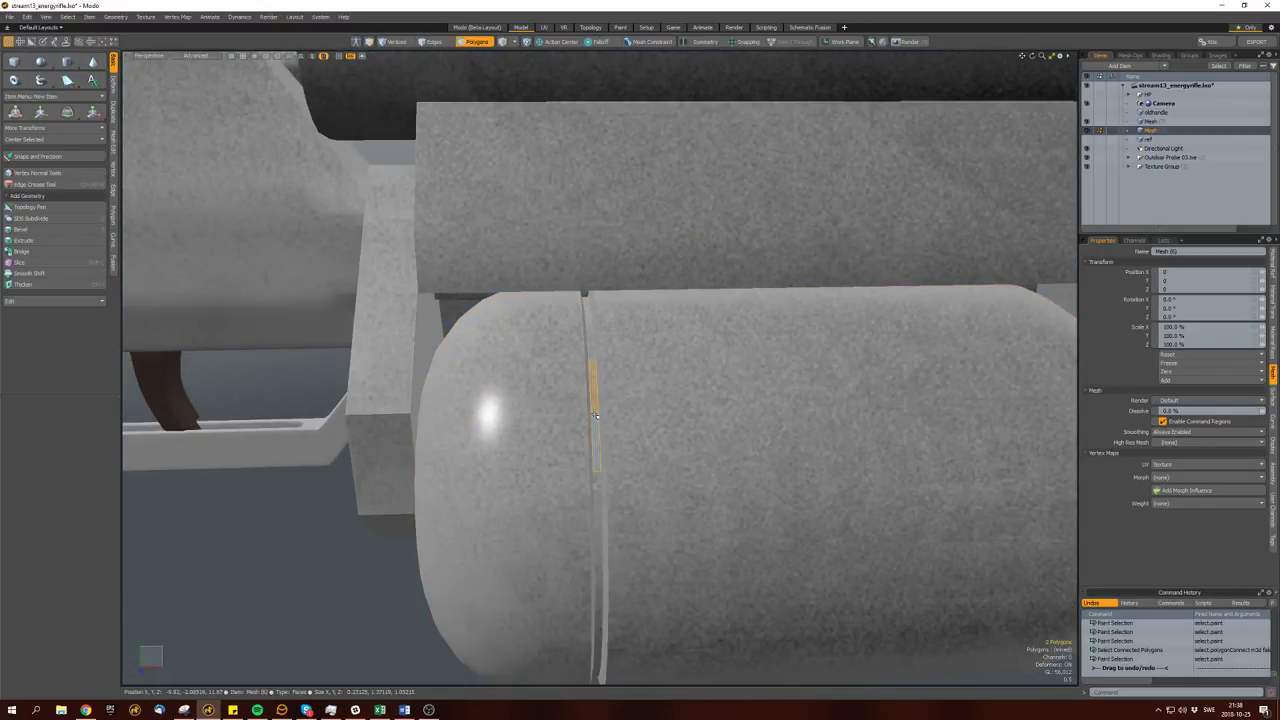
scroll(595, 415, down, 10)
key(l)
scroll(593, 413, down, 5)
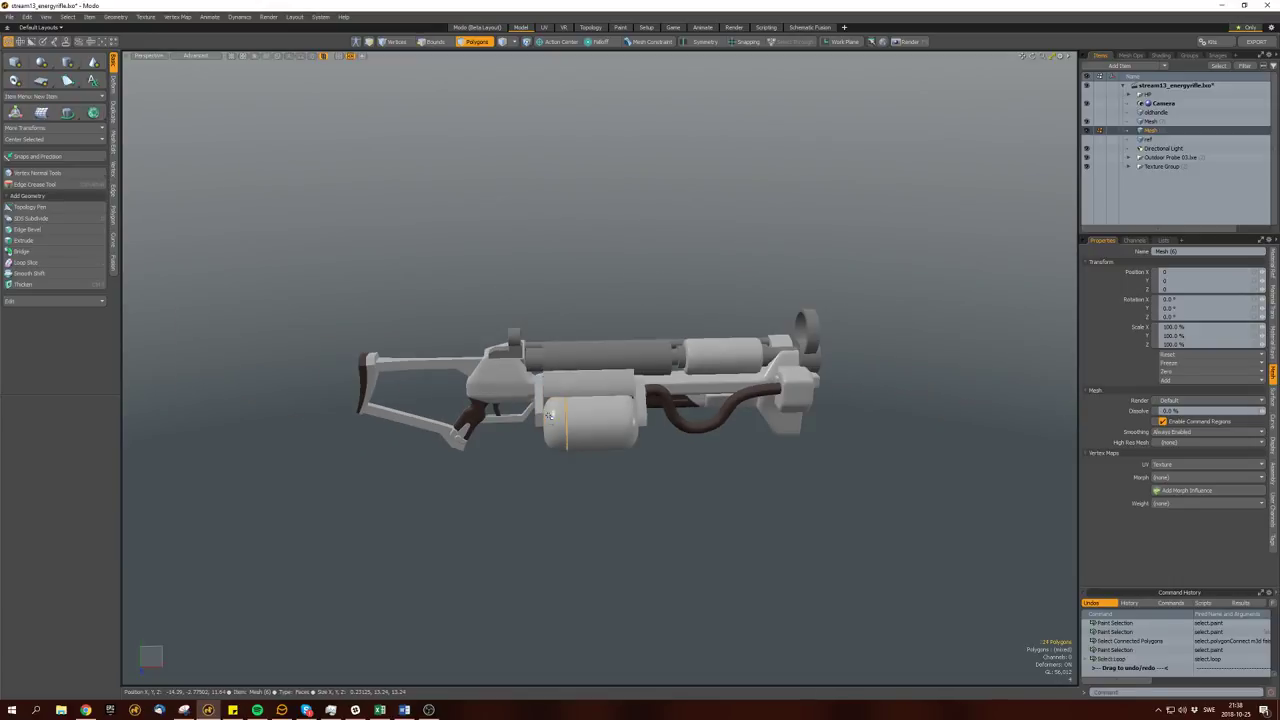
key(f)
click(553, 362)
alt+drag(553, 362, 357, 414)
Loop-slice the front end of the dark rear barrel and move its outer front edge loop.
scroll(357, 414, up, 6)
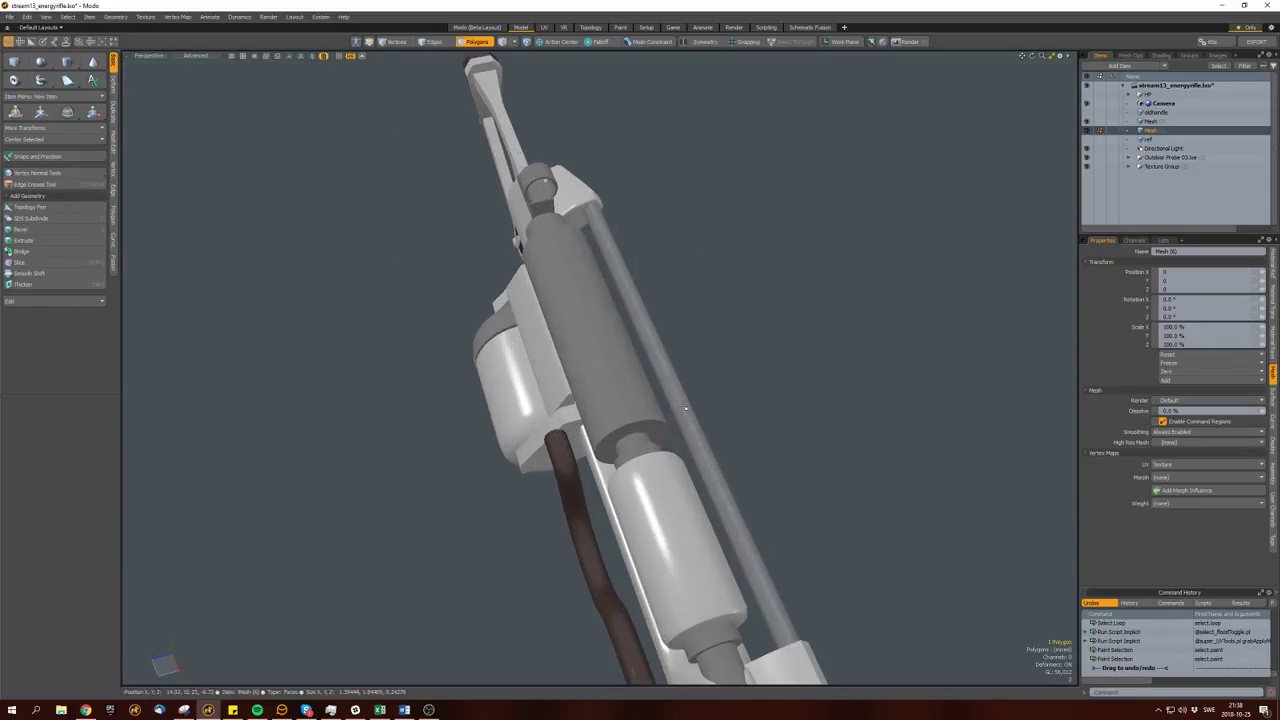
key(space)
key(space)
click(655, 418)
key(alt+c)
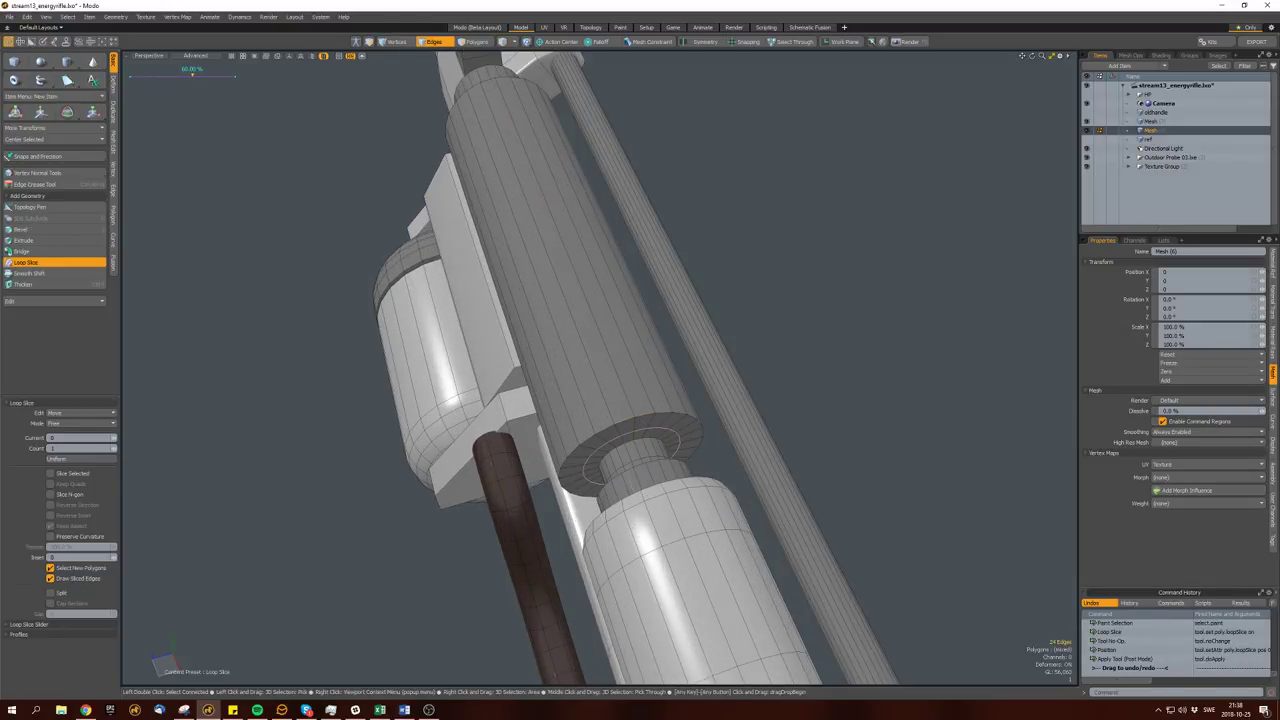
key(w)
alt+drag(640, 440, 665, 430)
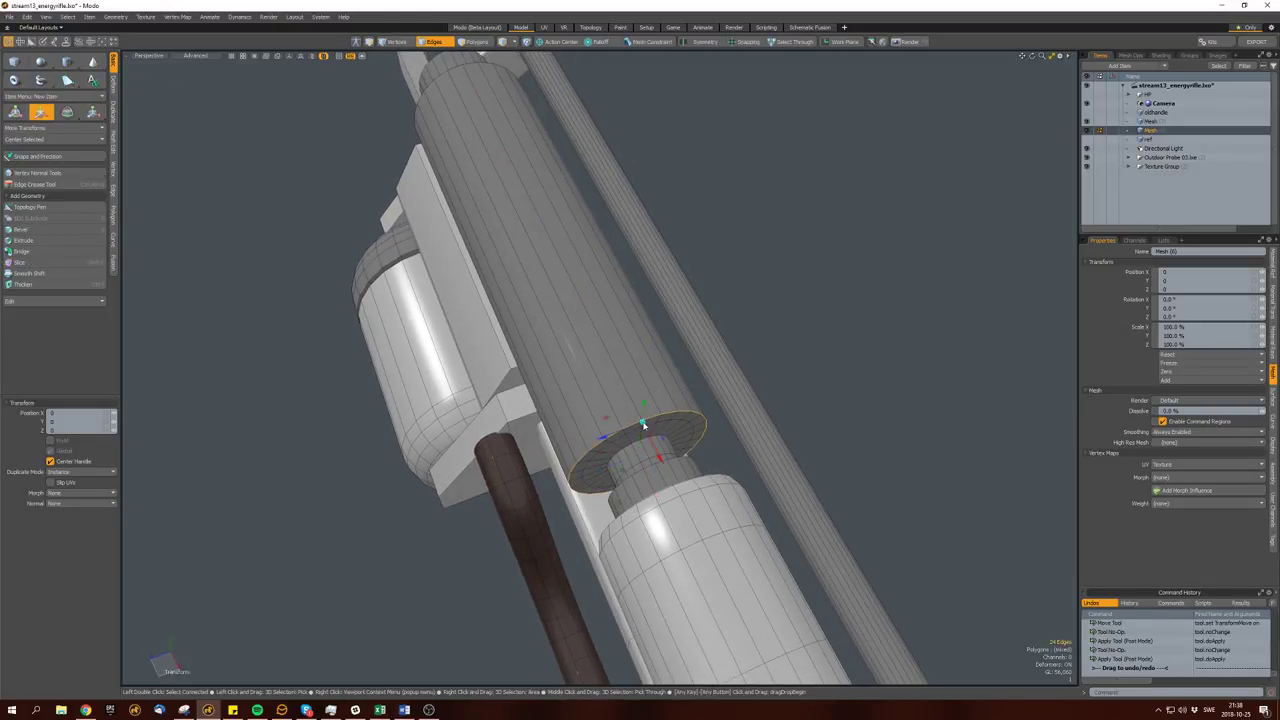
key(a)
mouse_move(600, 470)
alt+mouse_down()
mouse_move(724, 402)
mouse_move(394, 366)
mouse_move(365, 383)
mouse_move(610, 350)
mouse_move(801, 407)
mouse_move(537, 429)
mouse_move(509, 443)
mouse_move(726, 435)
mouse_move(700, 430)
alt+mouse_up()
Scale the selected barrel parts and clear the selection.
key(space)
double_click(724, 402)
double_click(600, 362)
key(r)
key(space)
click(801, 407)
scroll(801, 407, down, 5)
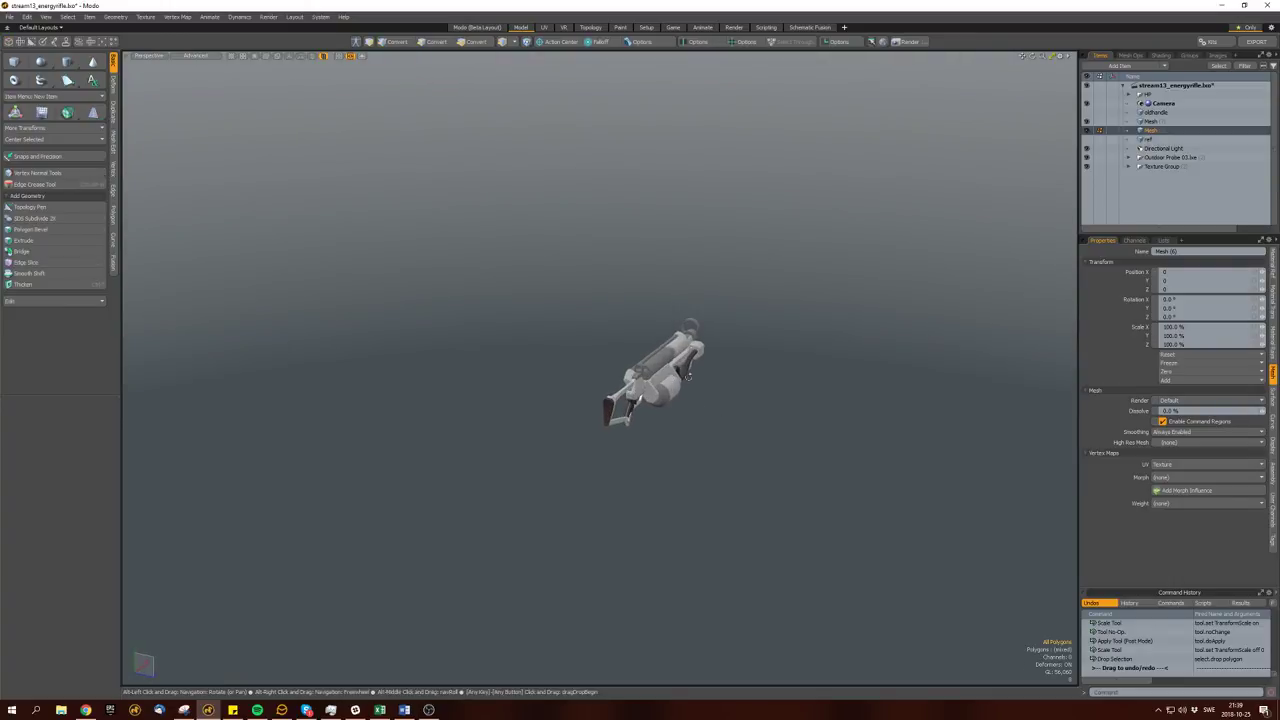
Save the scene and open the render preview.
key(ctrl+s)
key(F9)
click(572, 371)
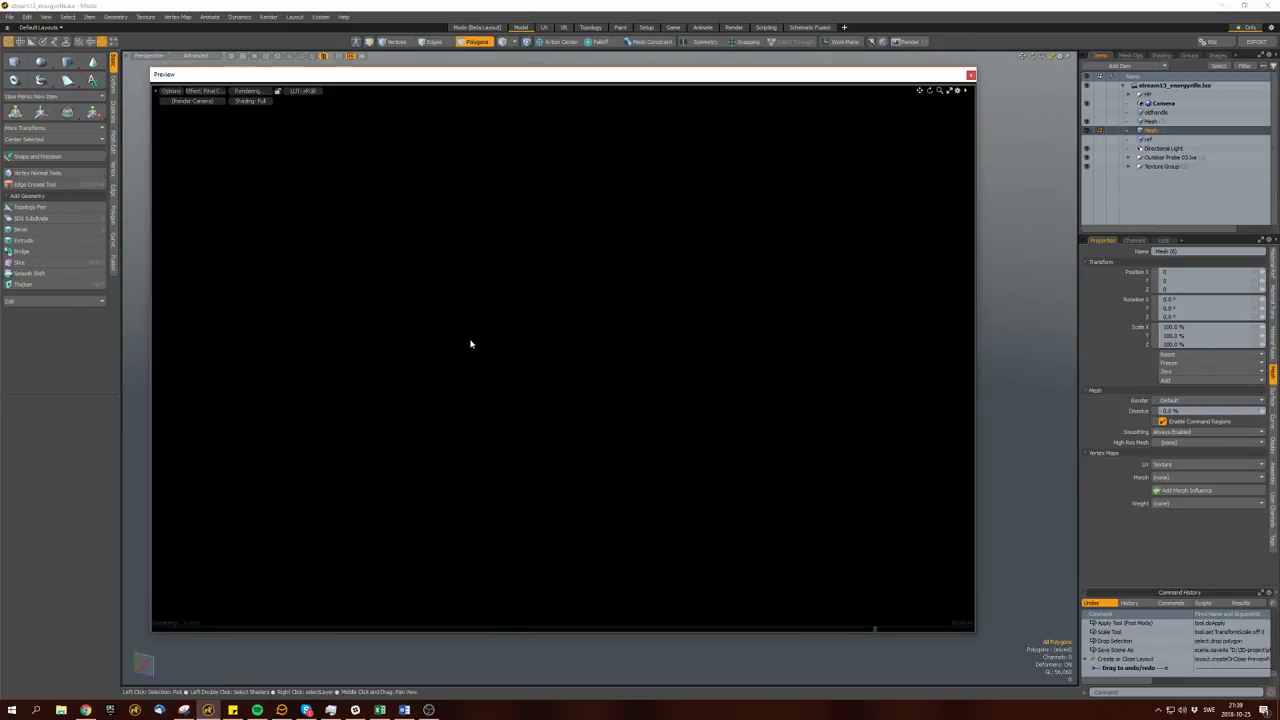
Examine the rifle from the top, both sides and the front in the render preview, and close it.
scroll(449, 400, down, 2)
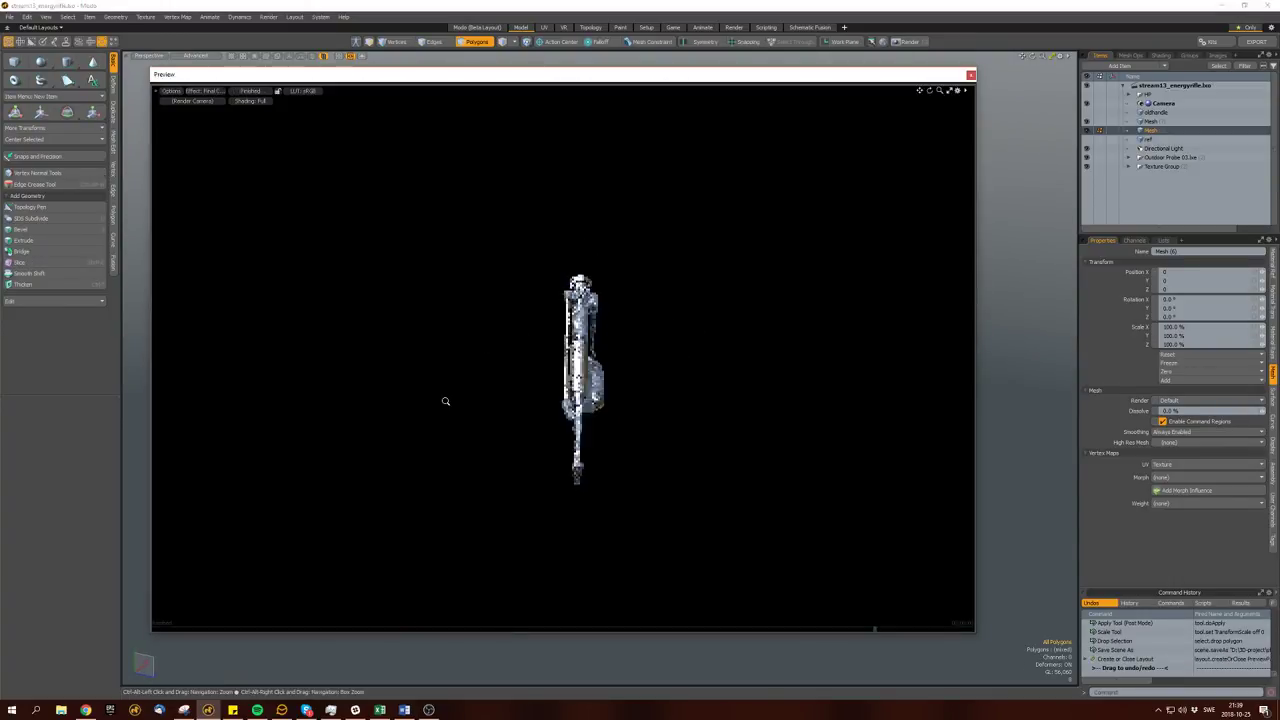
alt+drag(600, 360, 619, 363)
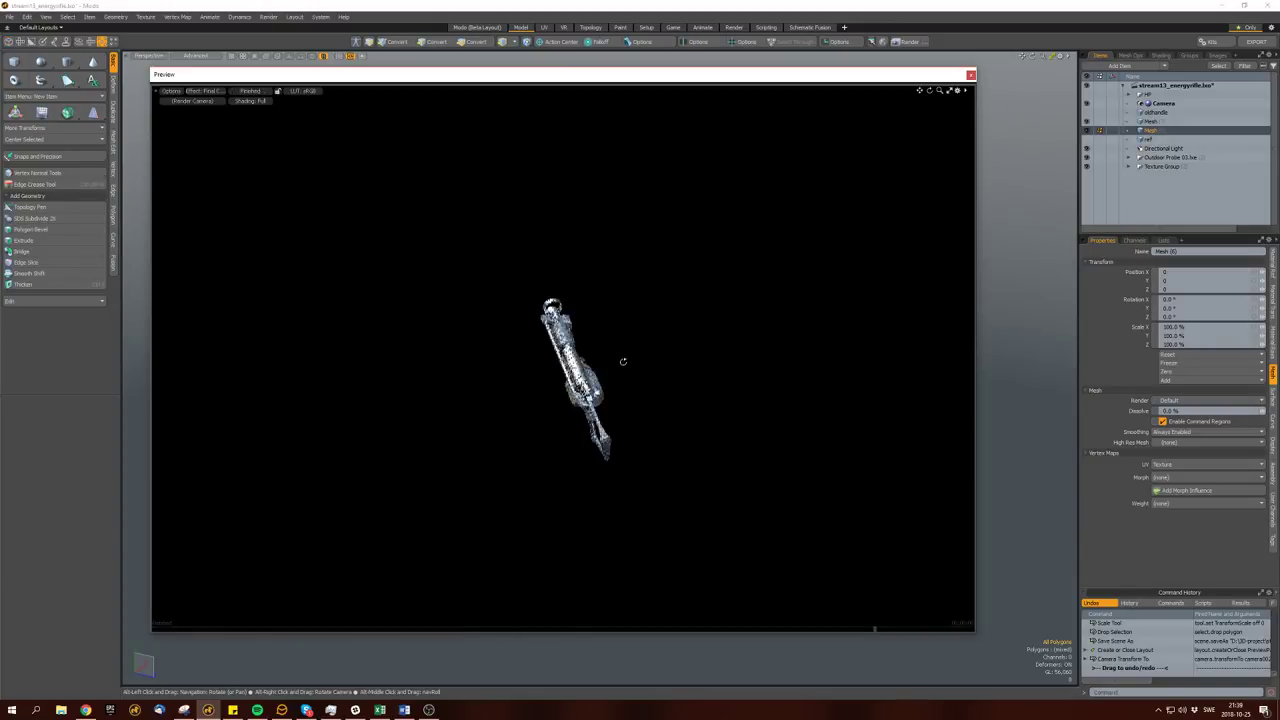
alt+drag(703, 345, 598, 375)
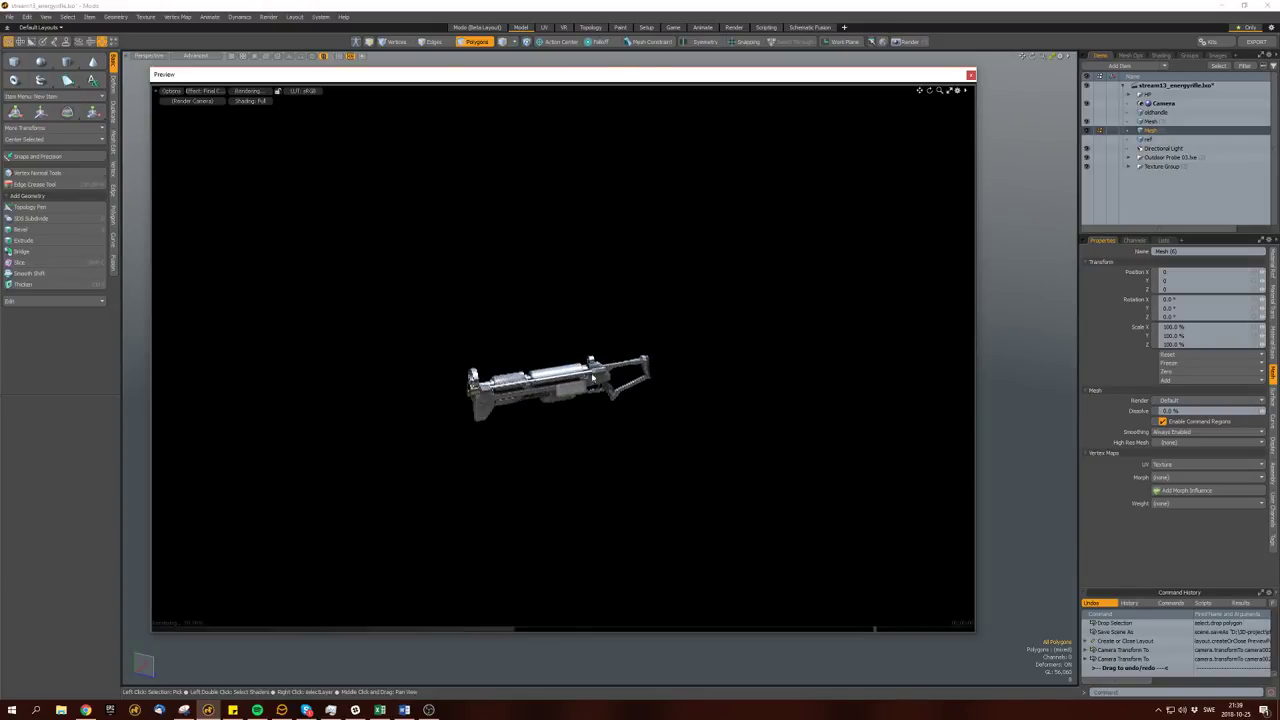
mouse_move(490, 393)
alt+mouse_down()
mouse_move(446, 409)
mouse_move(403, 340)
mouse_move(333, 347)
mouse_move(294, 394)
mouse_move(191, 397)
mouse_move(508, 397)
alt+mouse_up()
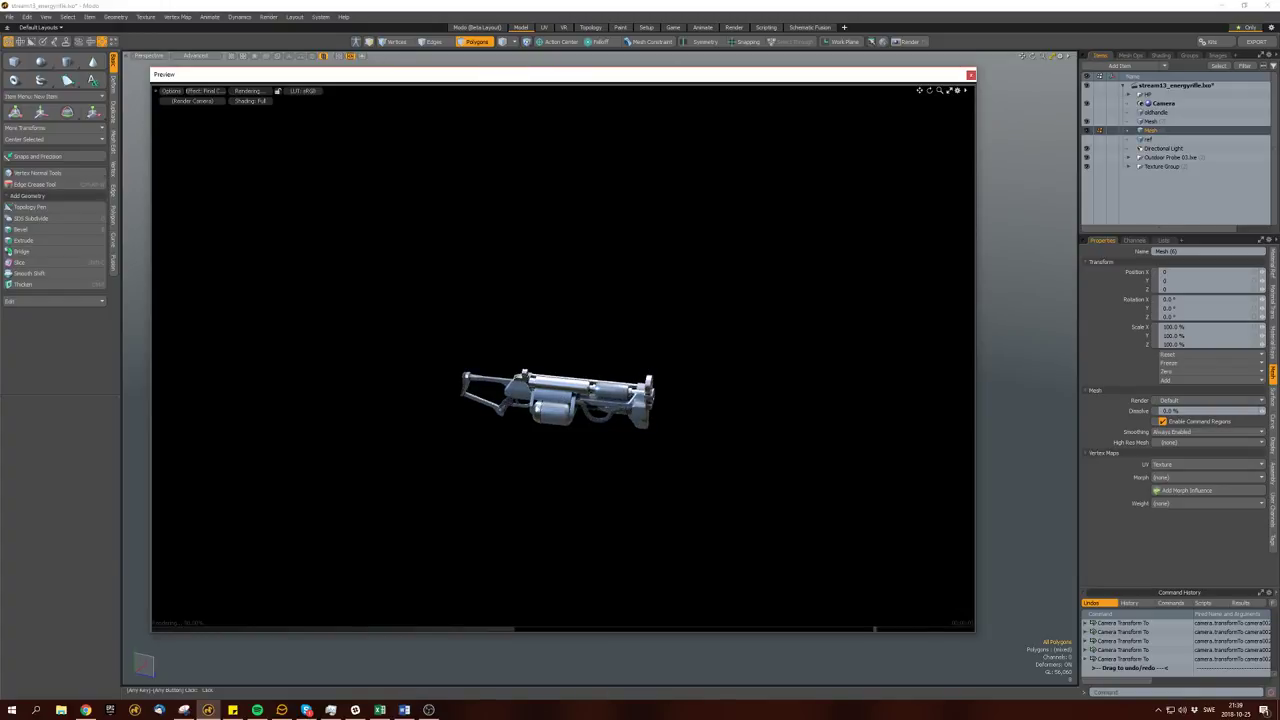
key(alt+Tab)
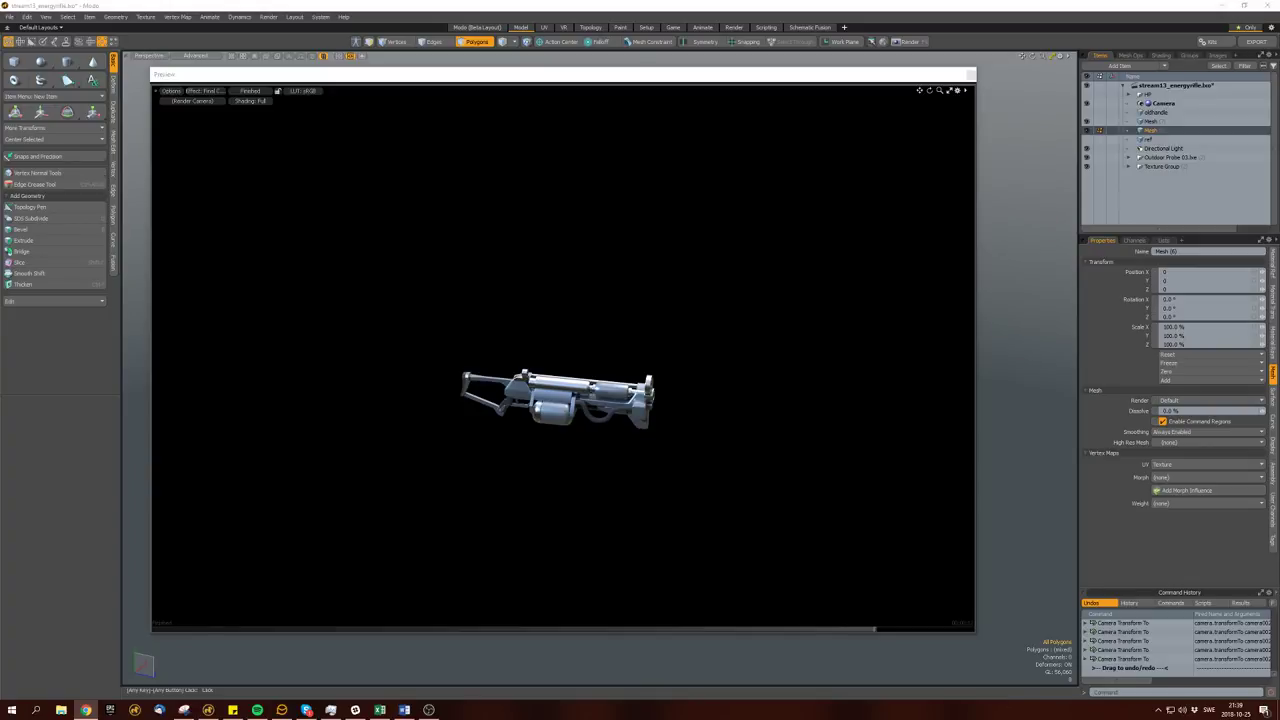
alt+drag(522, 417, 617, 316)
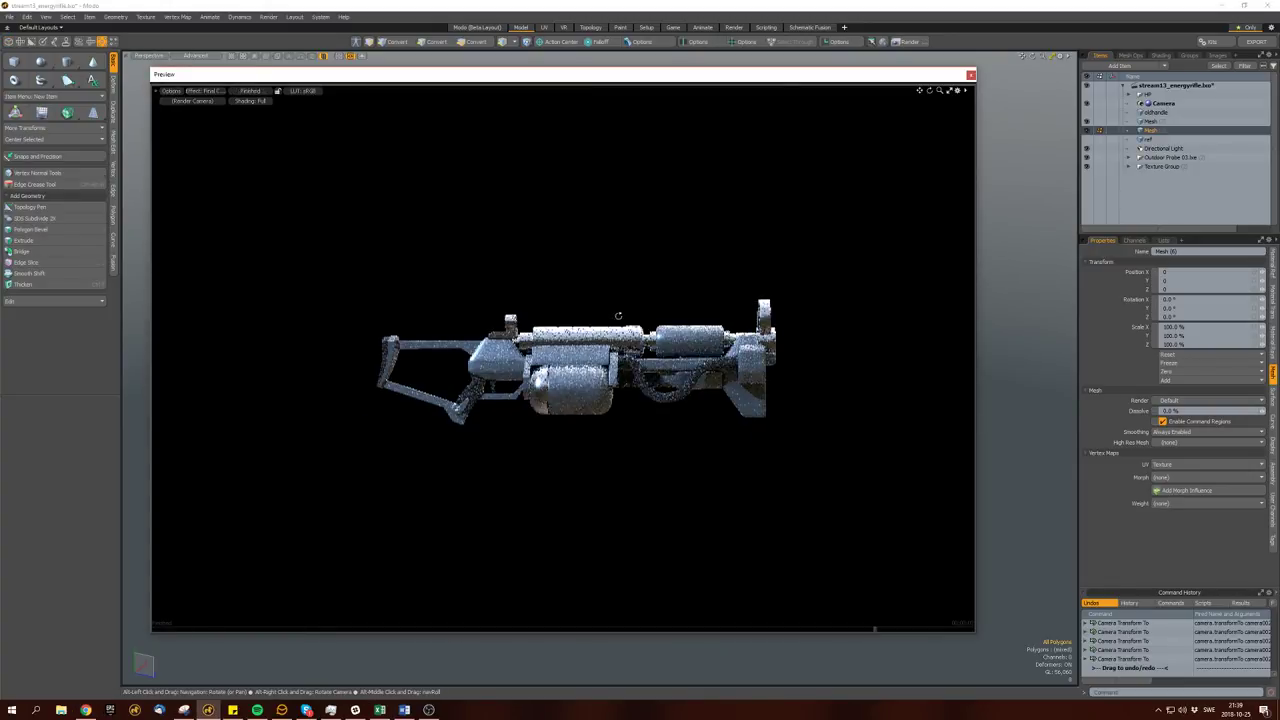
key(alt+Tab)
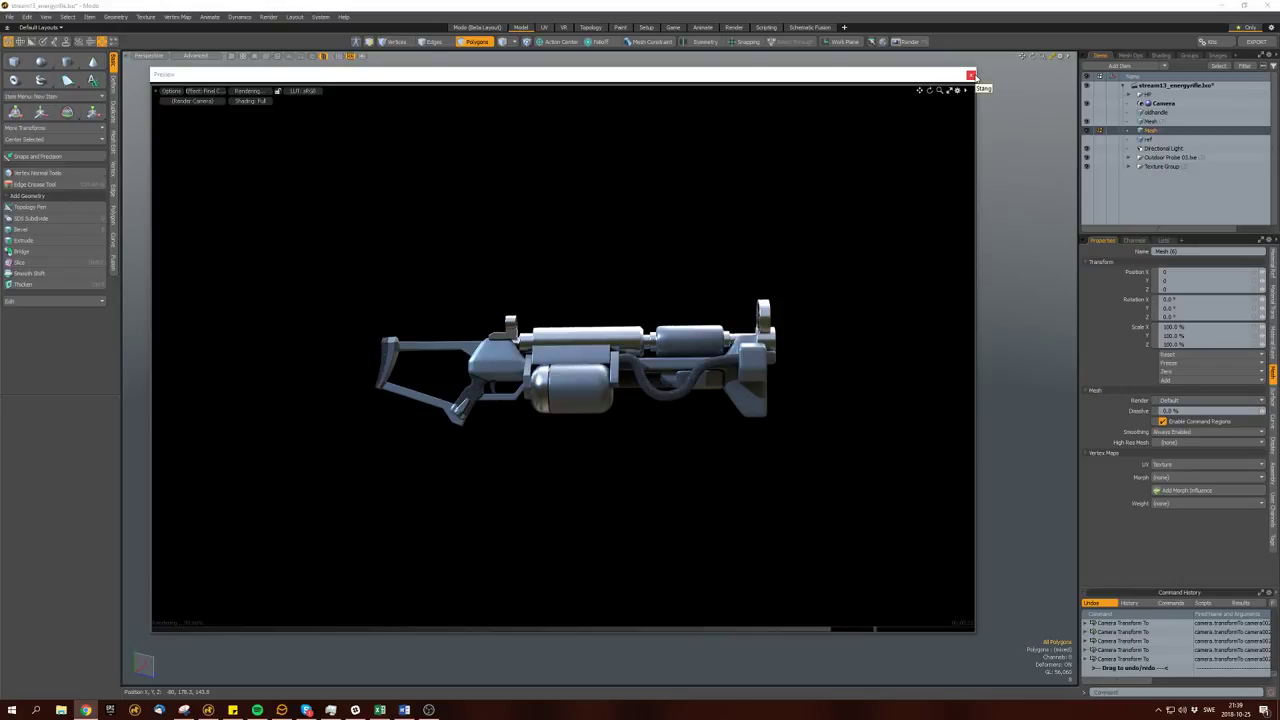
alt+drag(600, 390, 458, 409)
alt+drag(395, 410, 1057, 43)
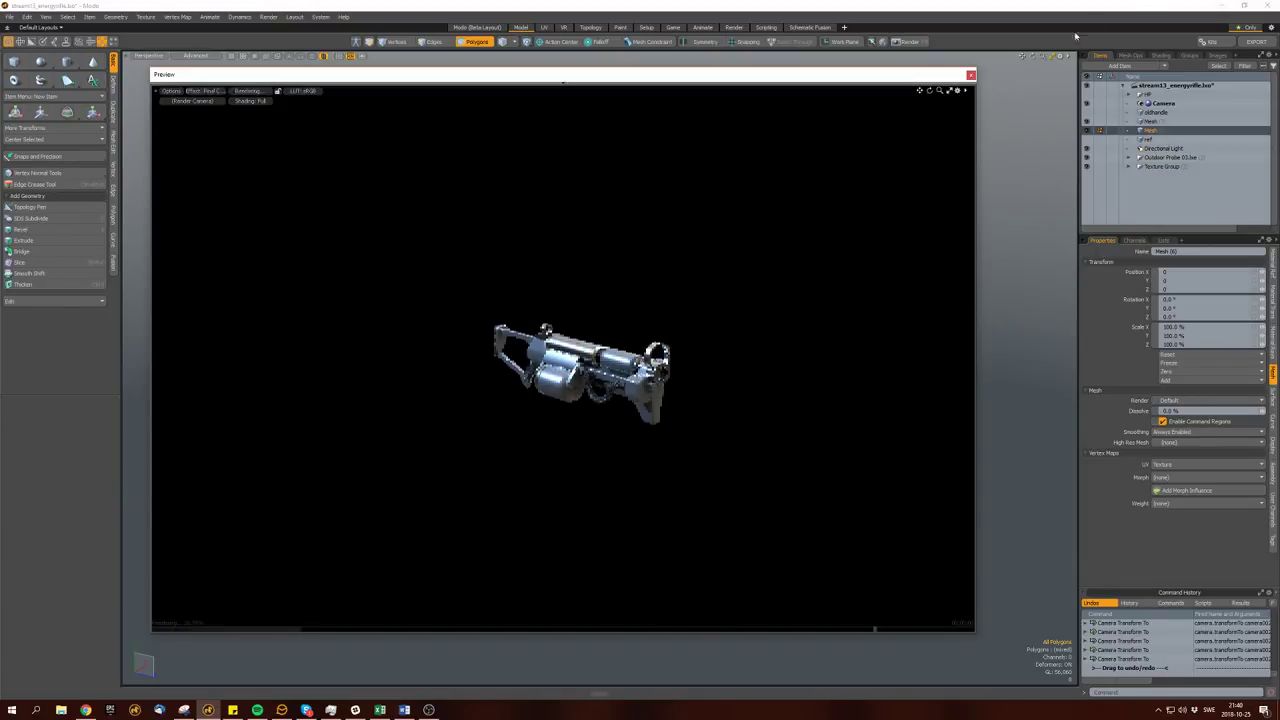
click(971, 75)
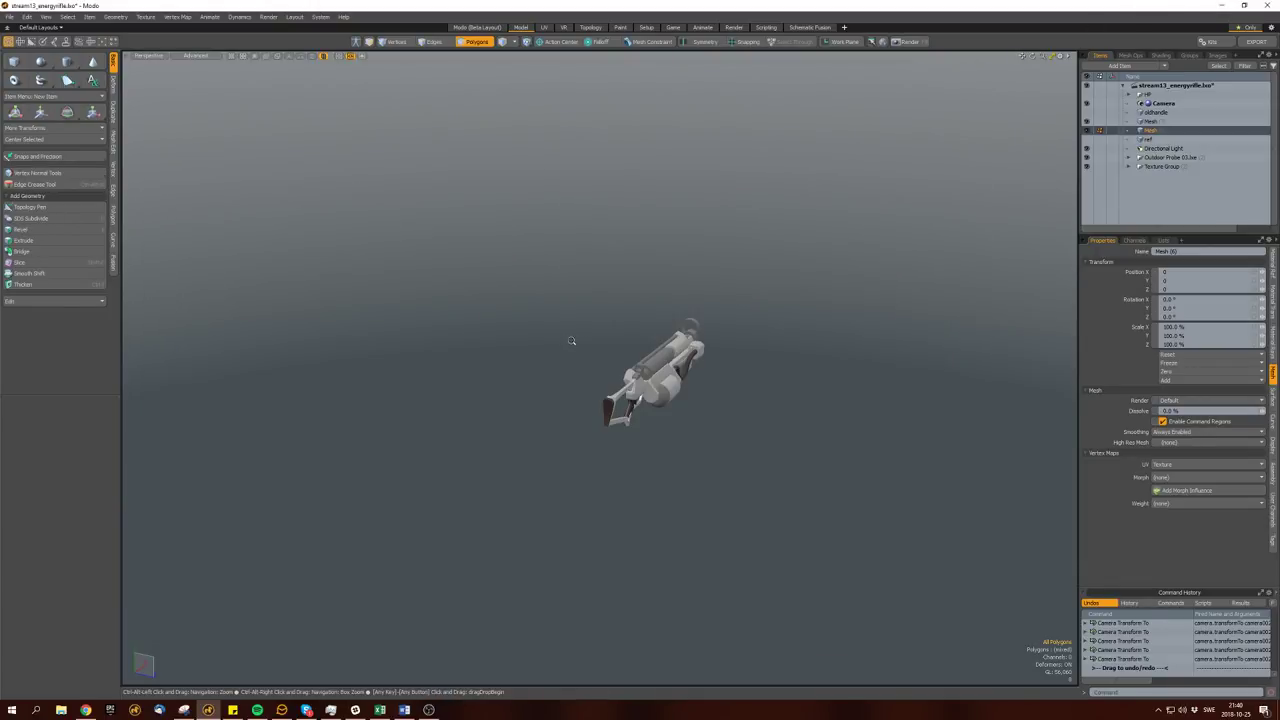
Select the connected round barrel parts on top of the rifle and hide them.
alt+drag(632, 348, 493, 429)
click(493, 429)
alt+drag(574, 481, 610, 530)
key(h)
Create a long cube along the top of the rifle in place of the barrel and move it into position.
key(shift+c)
alt+drag(660, 565, 422, 472)
key(3)
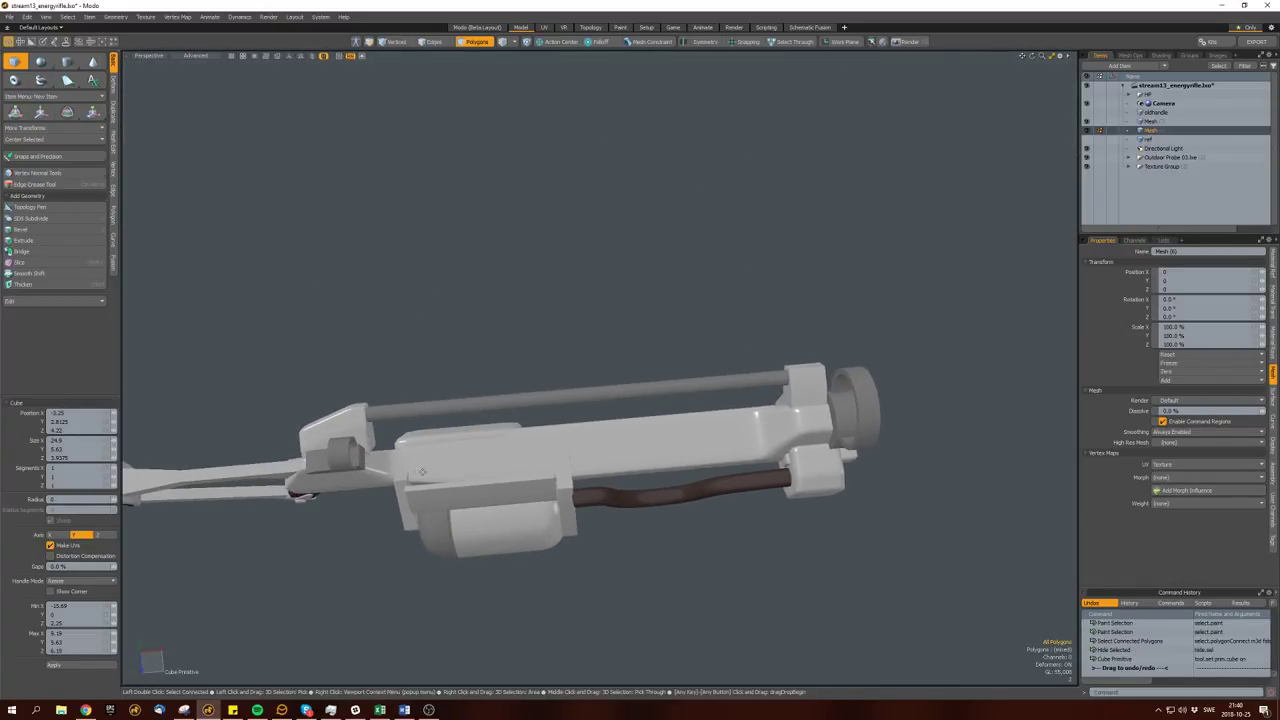
alt+drag(745, 407, 637, 437)
key(space)
click(560, 365)
key(bracketright)
key(w)
key(space)
Shorten the box by moving its rear polygon forward, and move its top polygon by -0.25 along Y.
scroll(655, 356, down, 5)
scroll(637, 437, up, 5)
click(563, 393)
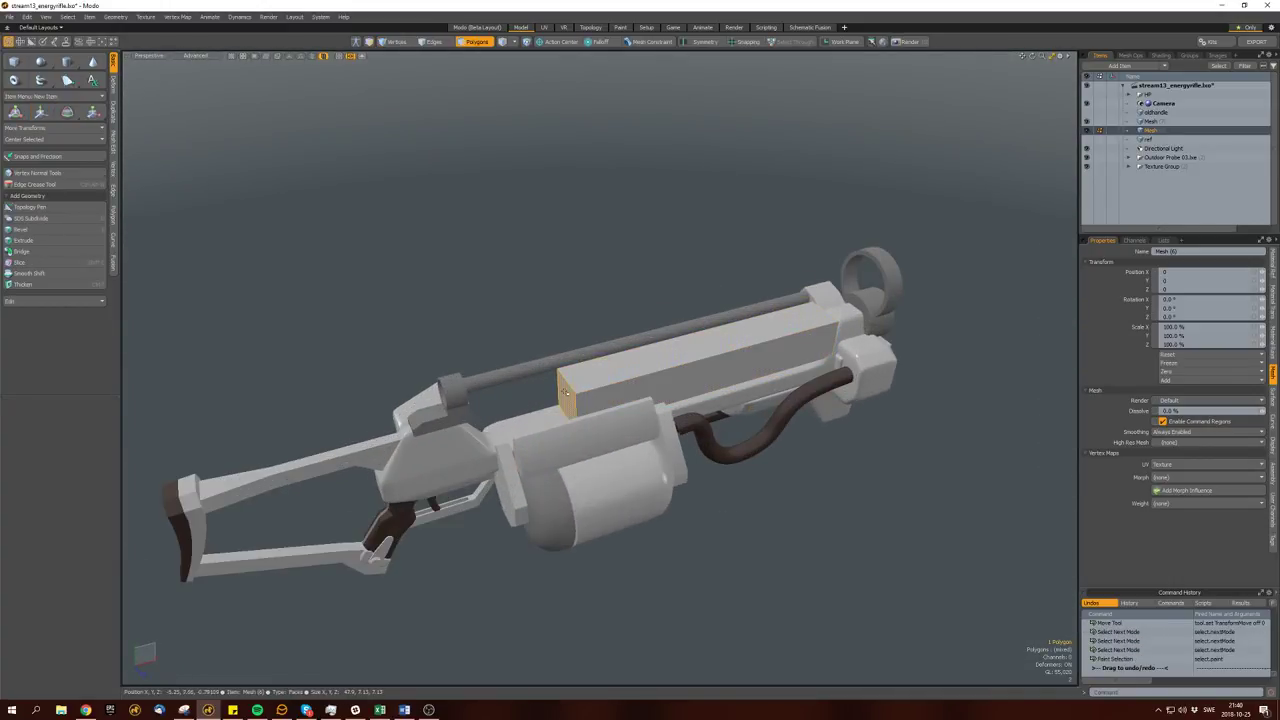
key(w)
key(ctrl+z)
mouse_move(640, 400)
alt+mouse_down()
mouse_move(640, 460)
mouse_move(645, 415)
alt+mouse_up()
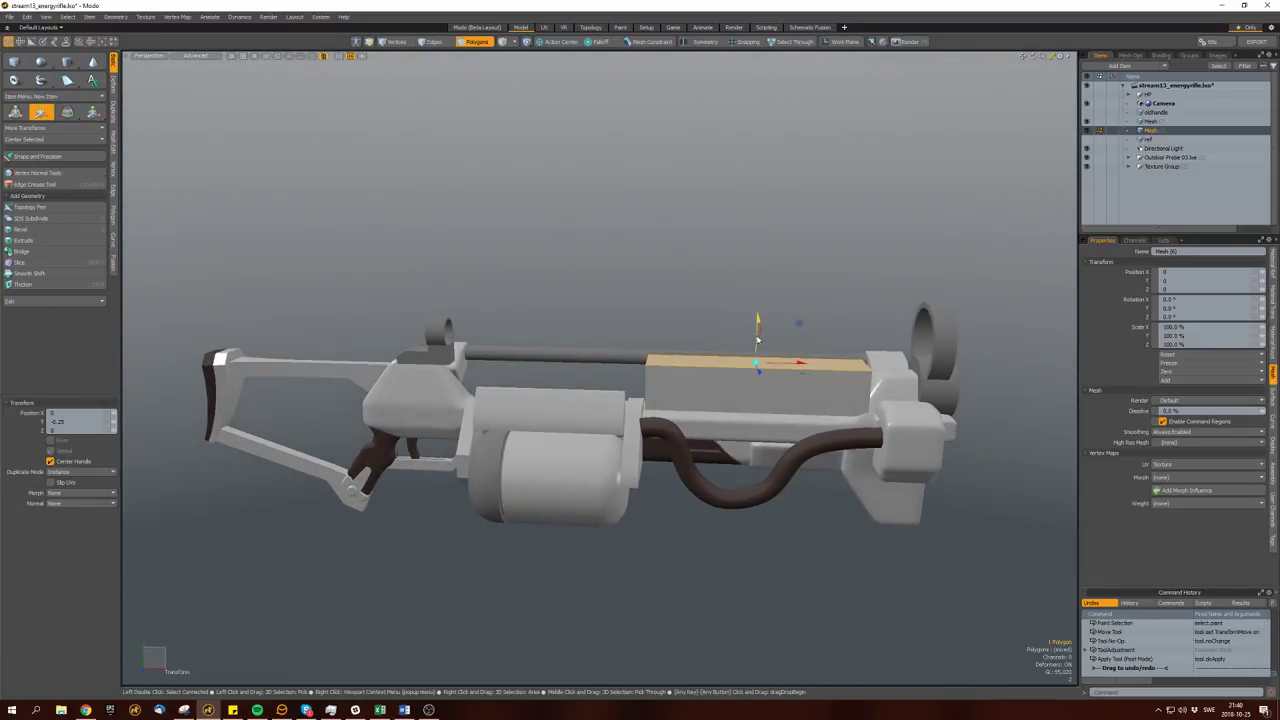
Select the whole box and raise it above the rifle body.
key(space)
key(bracketright)
alt+drag(757, 341, 838, 364)
alt+drag(706, 355, 665, 300)
key(w)
key(space)
Select the box's long edges and edge-bevel them to form an octagonal prism.
key(space)
key(shift+Up)
key(shift+Up)
key(b)
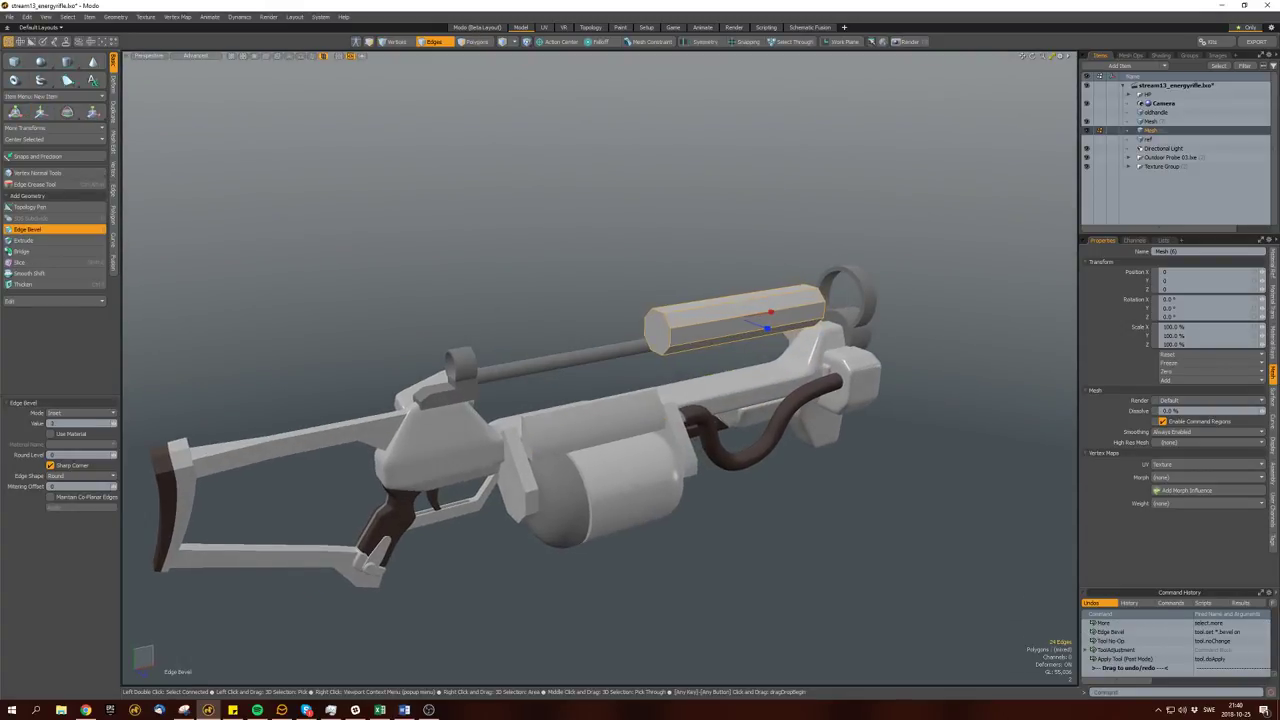
Select the whole octagonal prism and move it back down onto the rifle body.
key(3)
alt+drag(700, 350, 690, 352)
double_click(725, 320)
key(w)
mouse_move(732, 285)
mouse_down()
mouse_move(730, 328)
mouse_move(631, 381)
mouse_move(622, 347)
mouse_move(726, 351)
mouse_move(700, 335)
mouse_up()
key(space)
scroll(730, 328, down, 2)
Scale the octagonal prism to fit the top of the rifle.
key(3)
click(652, 303)
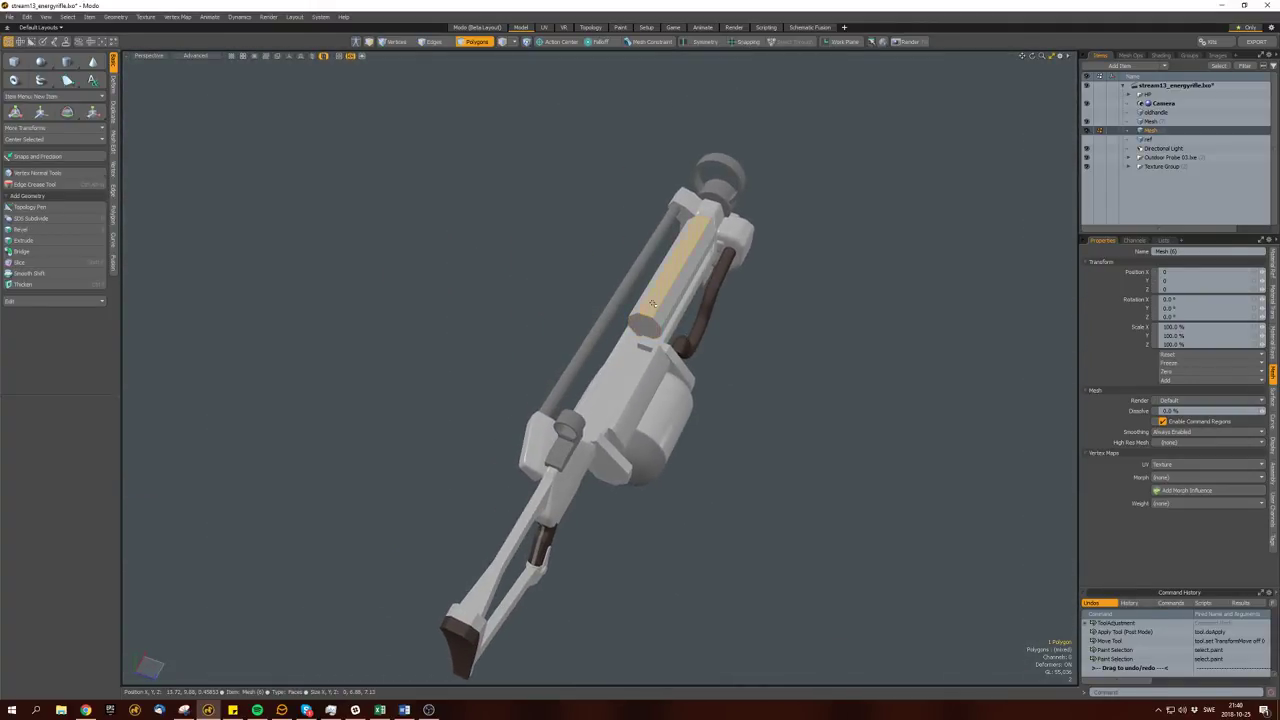
key(r)
key(space)
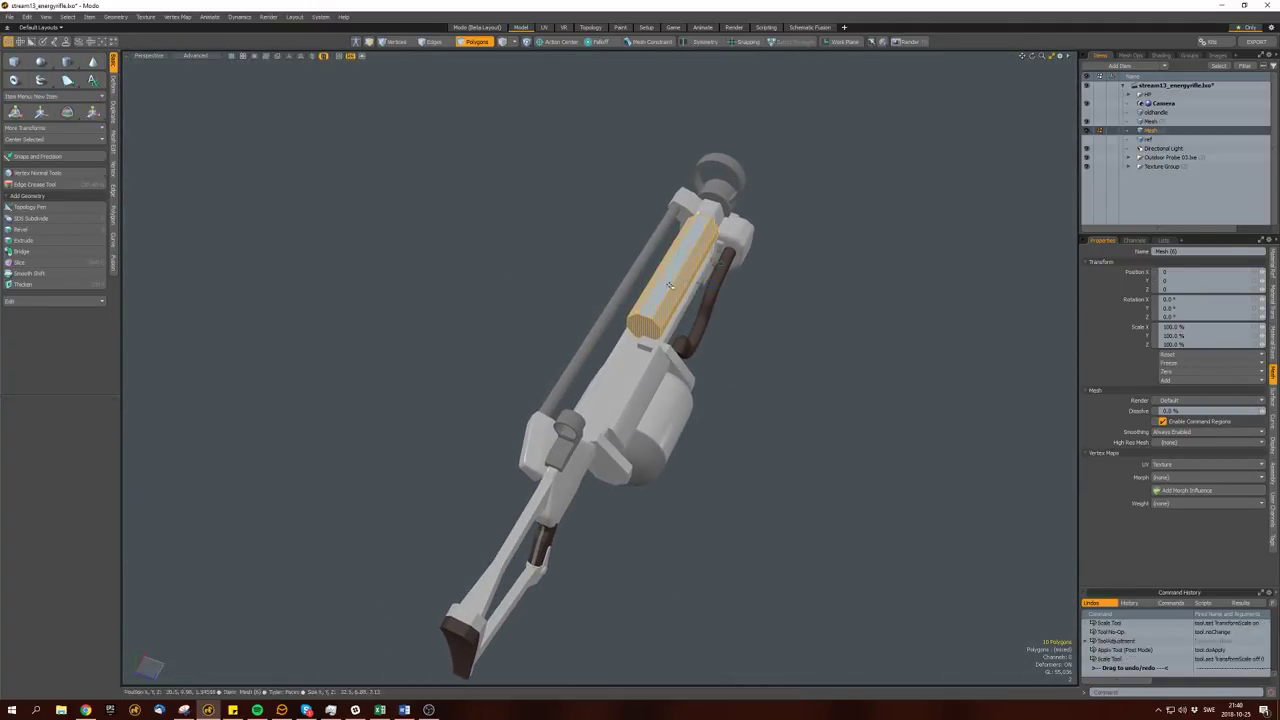
Move the prism's rear end polygon back to lengthen it as far as the rear sight.
key(w)
mouse_move(668, 285)
alt+mouse_down()
mouse_move(580, 330)
mouse_move(703, 348)
mouse_move(560, 320)
mouse_move(642, 289)
mouse_move(480, 380)
mouse_move(550, 334)
mouse_move(423, 394)
mouse_move(400, 420)
mouse_move(209, 417)
mouse_move(165, 403)
mouse_move(232, 380)
alt+mouse_up()
click(660, 345)
key(space)
key(3)
Unhide the old round barrel parts and cut and paste them into the oldhandle mesh item.
scroll(550, 334, down, 5)
key(ctrl+z)
scroll(591, 338, up, 5)
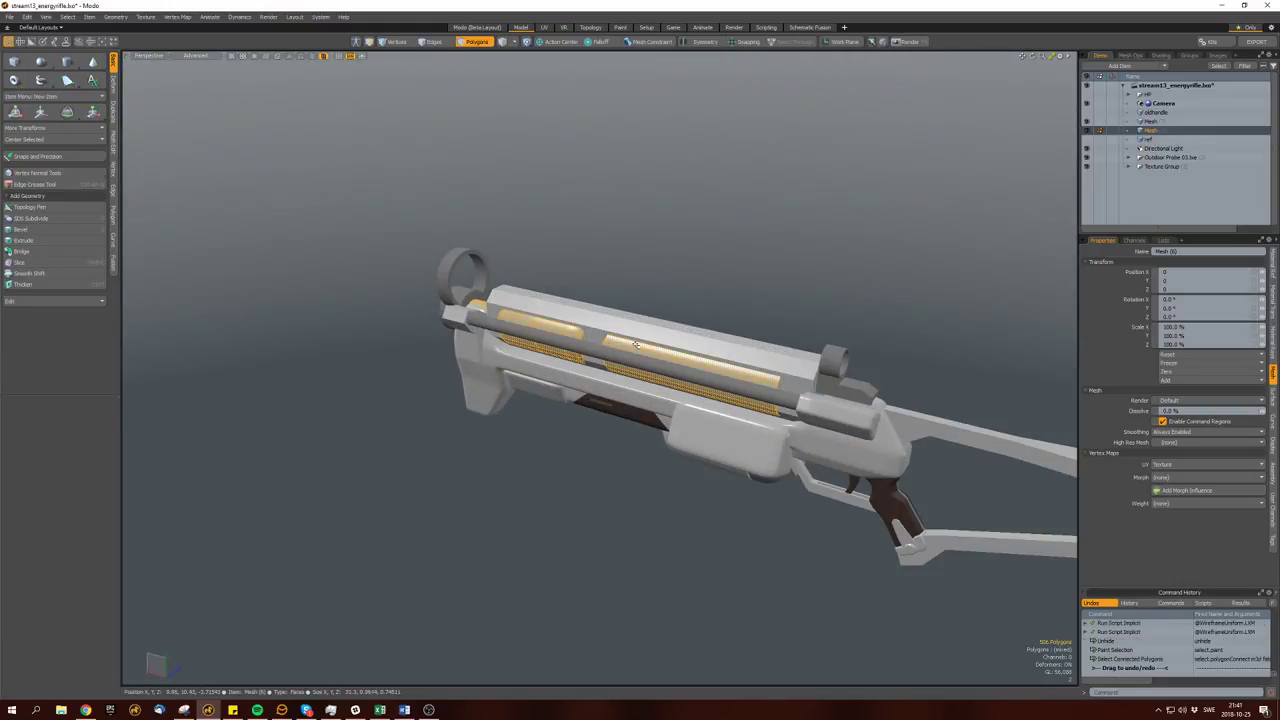
key(ctrl+x)
click(1154, 112)
key(ctrl+v)
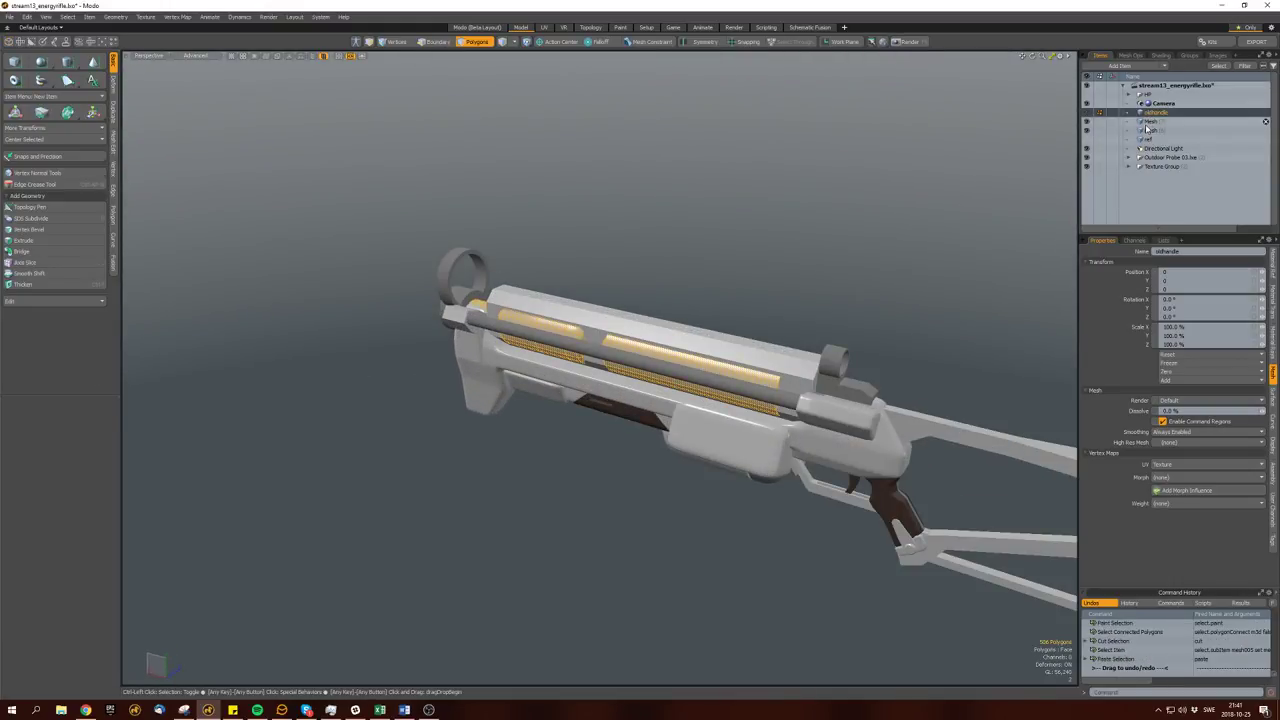
Return to the rifle's mesh item, select the octagonal barrel and adjust its position.
click(1150, 122)
alt+drag(640, 360, 567, 359)
key(1)
key(3)
double_click(560, 340)
key(w)
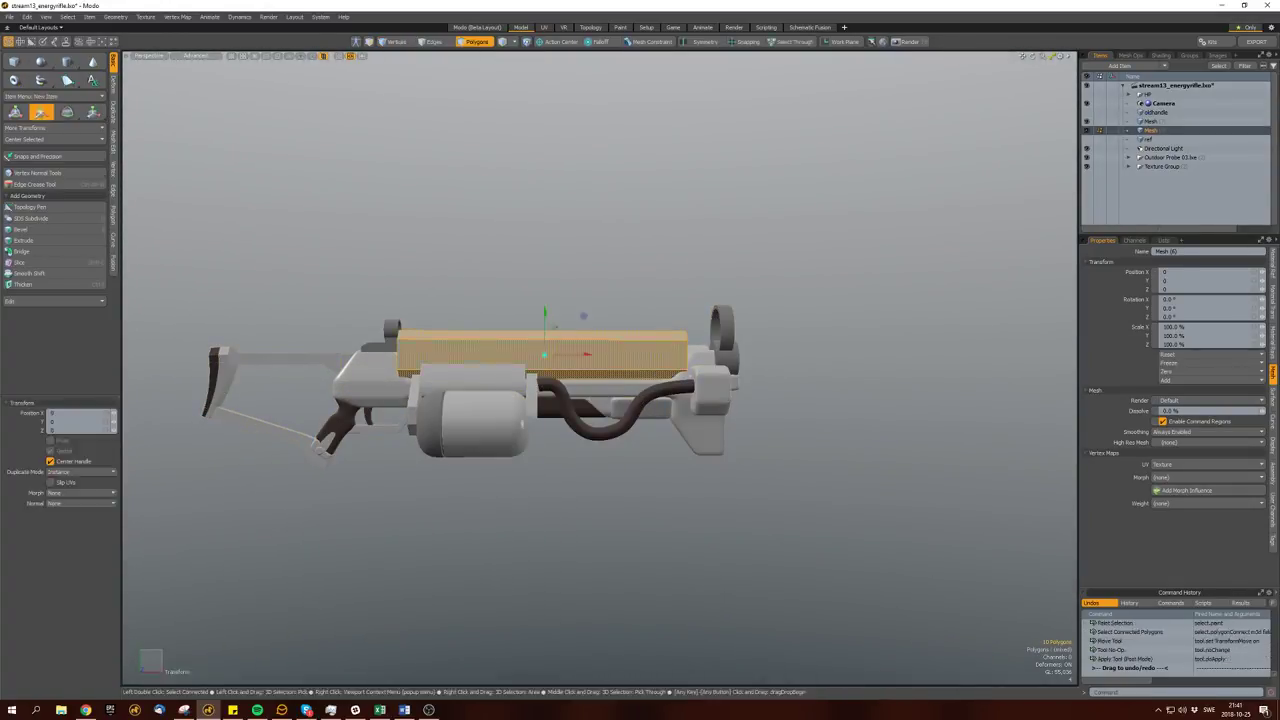
drag(540, 322, 450, 380)
key(space)
key(space)
key(space)
key(space)
Convert the block at the hose's front end from subdivision surface to plain faces.
scroll(883, 447, up, 5)
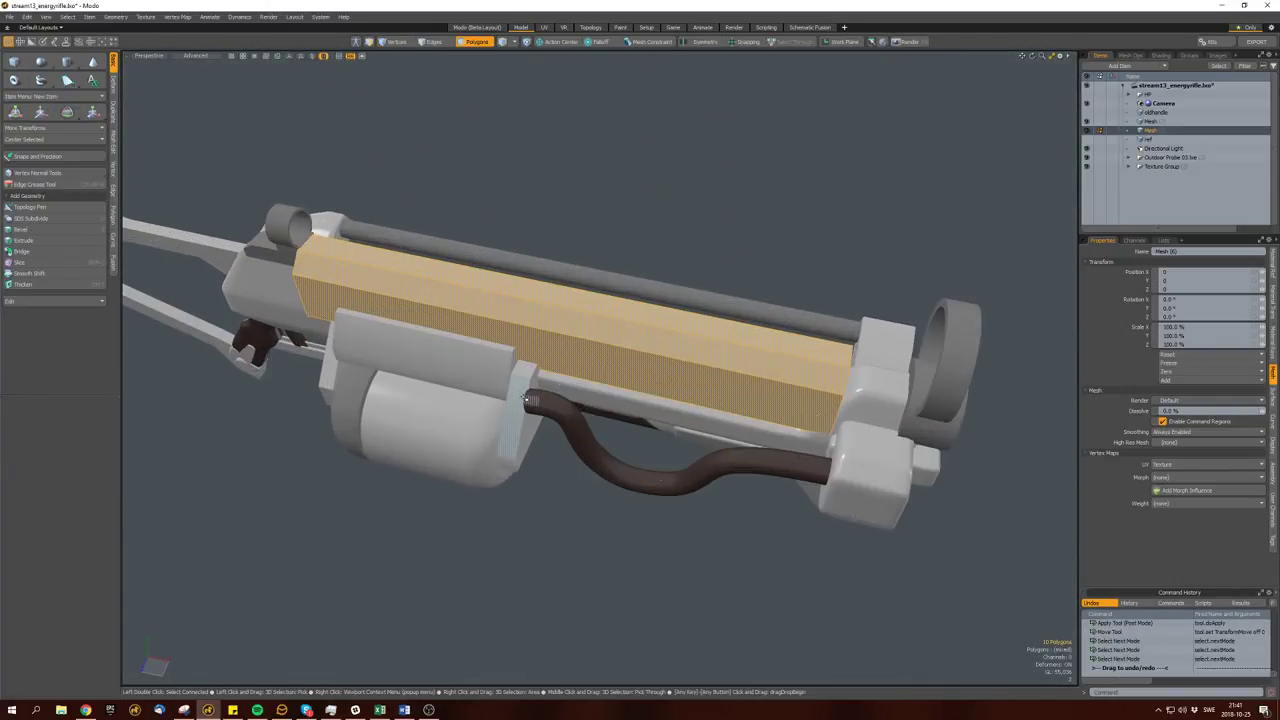
double_click(883, 447)
mouse_move(883, 447)
alt+mouse_down()
mouse_move(686, 360)
mouse_move(679, 371)
alt+mouse_up()
key(Tab)
Loop-slice the hose block horizontally, align the new edge loop and move it by -0.625 along Y.
click(686, 360)
key(b)
key(ctrl+z)
key(space)
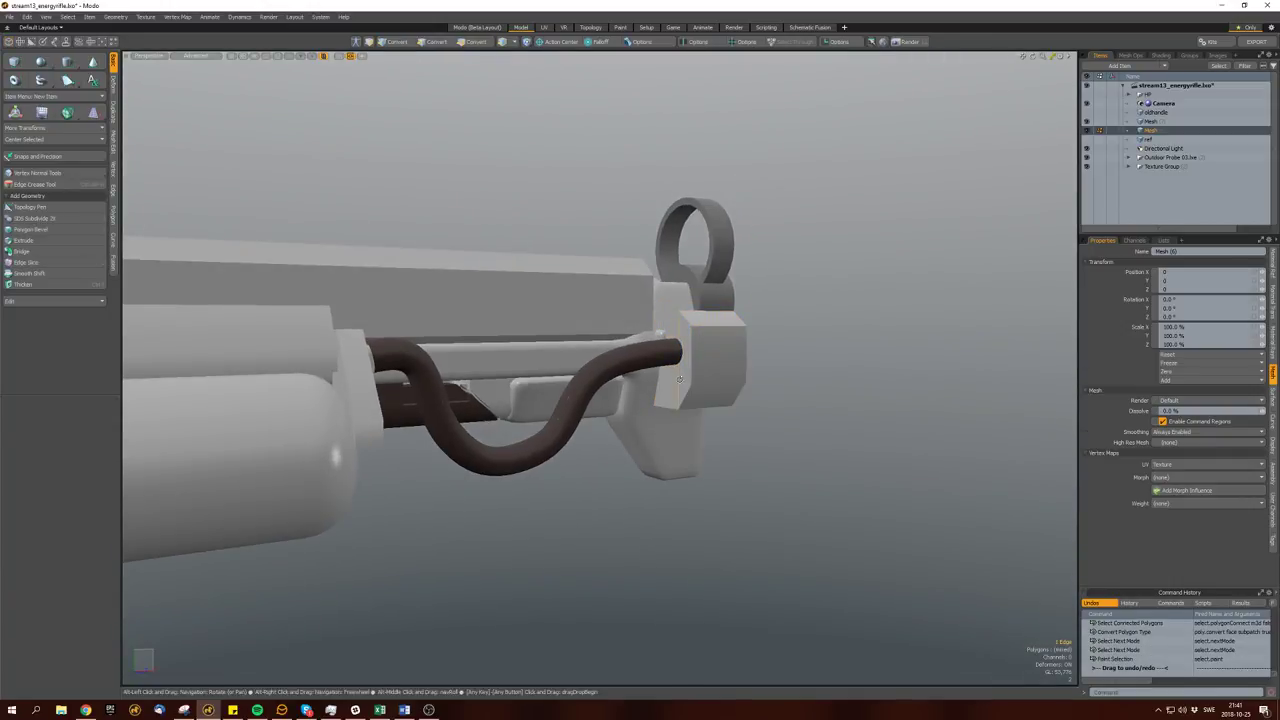
key(alt+c)
key(space)
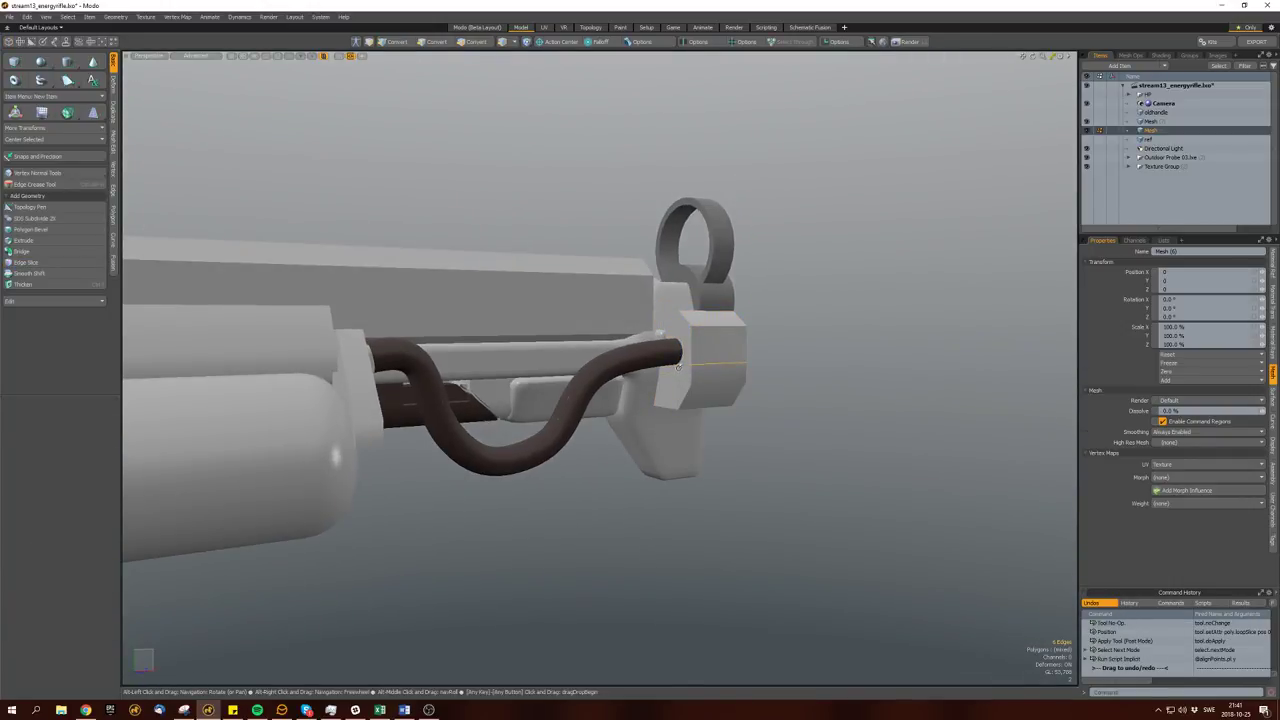
key(w)
key(space)
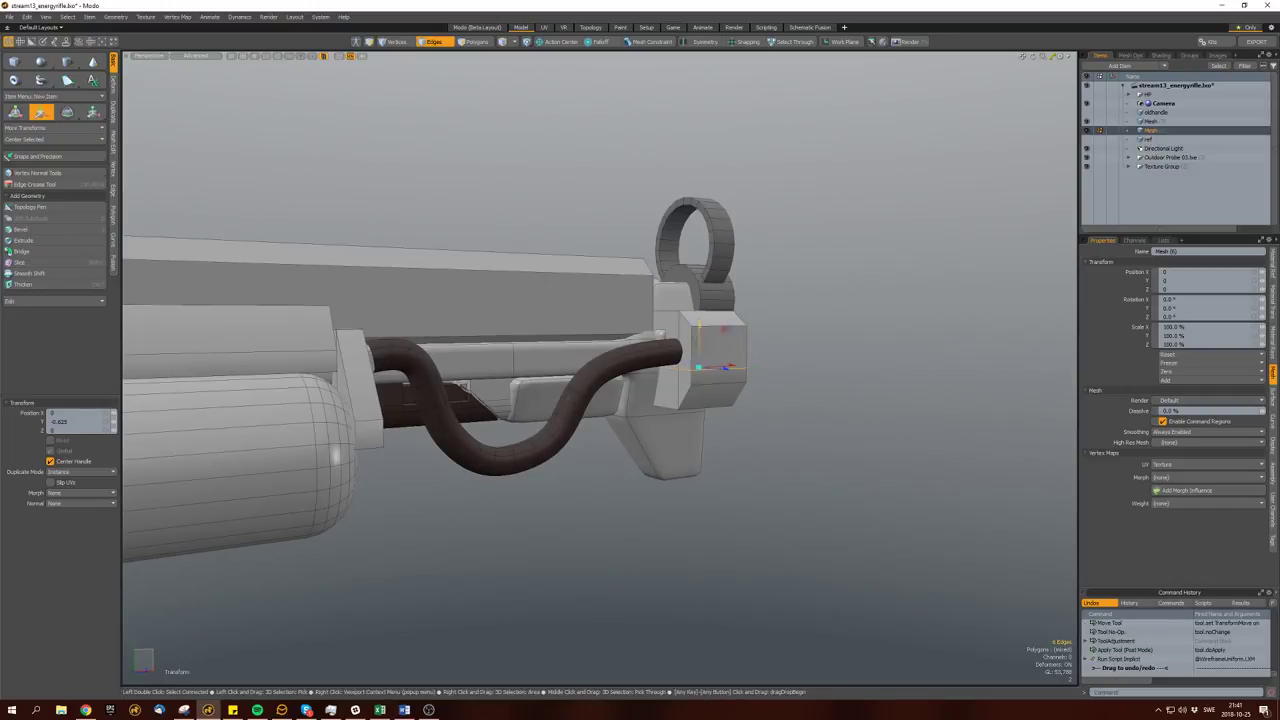
Extend the upper rear part of the hose block with a polygon bevel and move its edges into place.
click(700, 357)
alt+drag(700, 400, 465, 362)
key(b)
key(space)
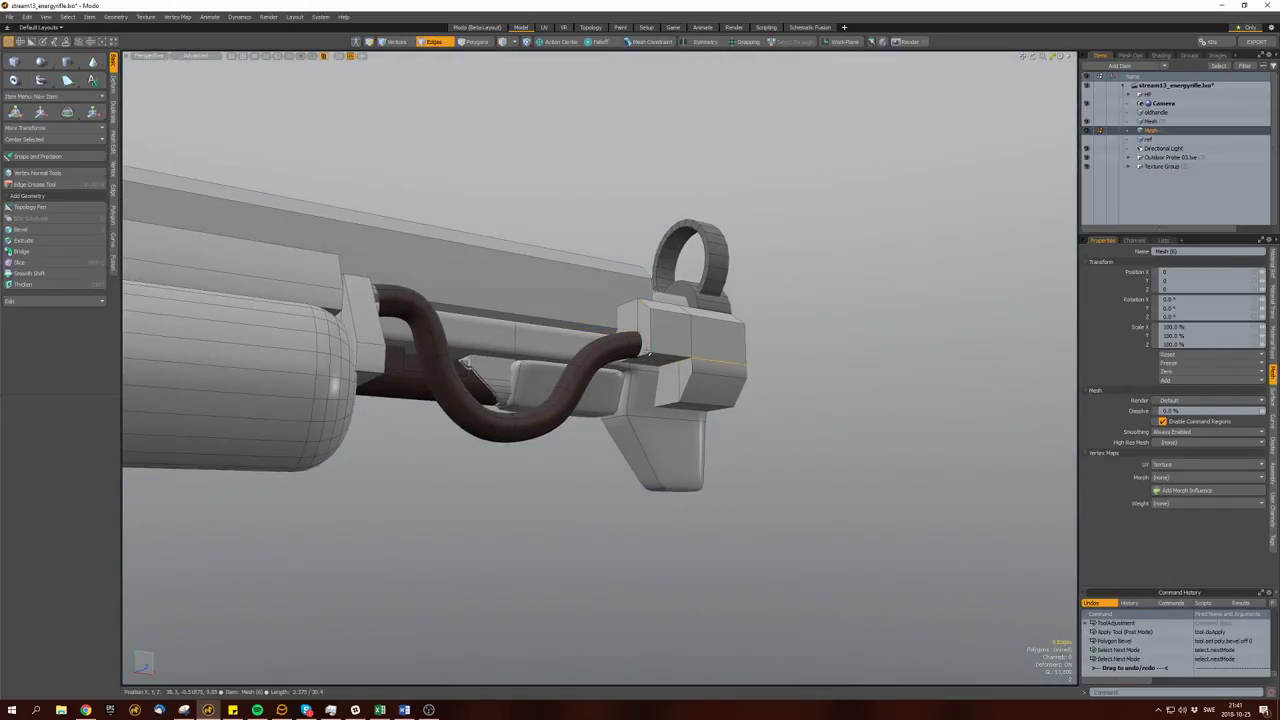
key(w)
key(space)
key(space)
Add a loop slice to the hose block and move its four front polygons backward.
alt+drag(466, 363, 690, 380)
double_click(696, 377)
key(space)
key(space)
key(alt+c)
key(space)
key(w)
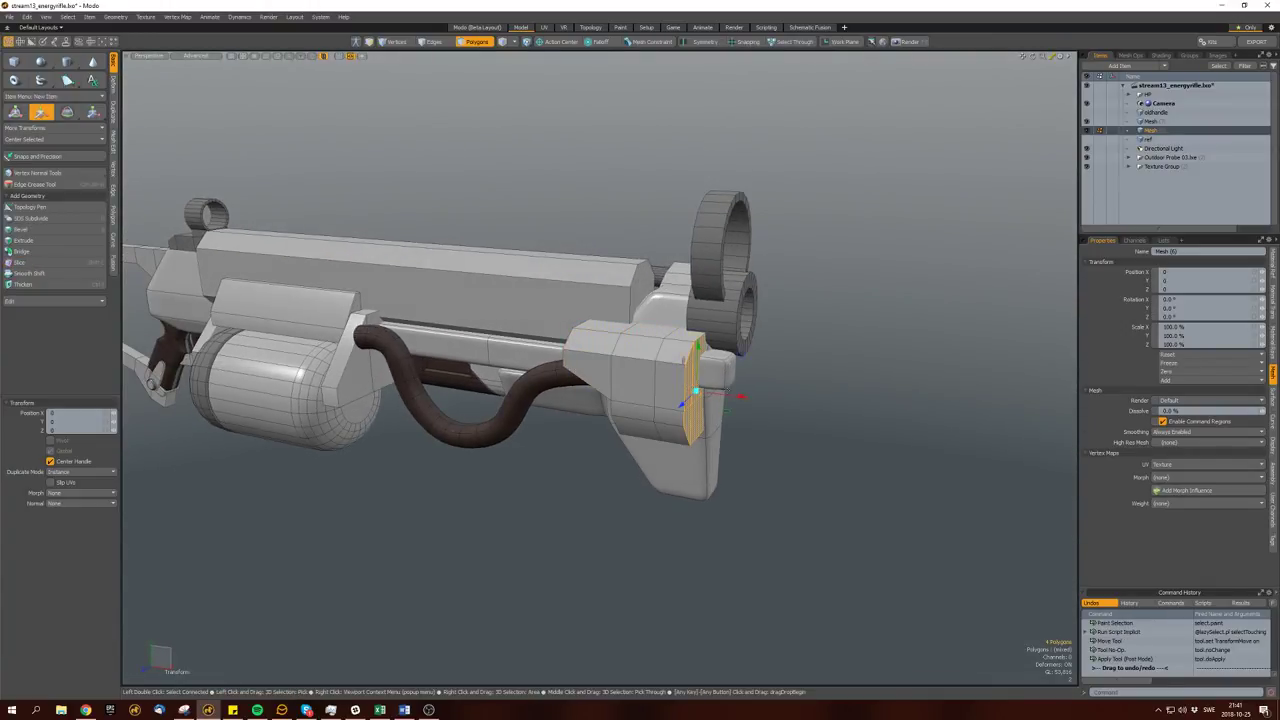
Copy and paste the hose block's front polygons and thicken the copy into a separate front plate.
key(ctrl+c)
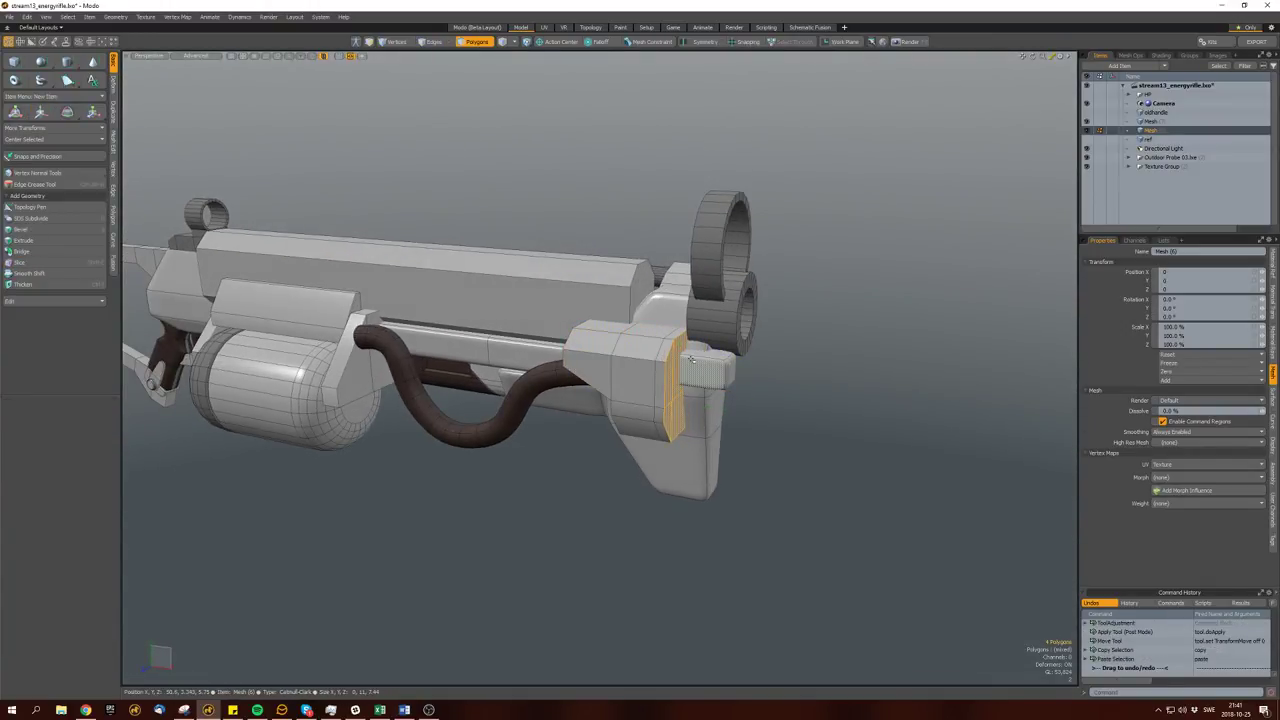
key(shift+d)
key(space)
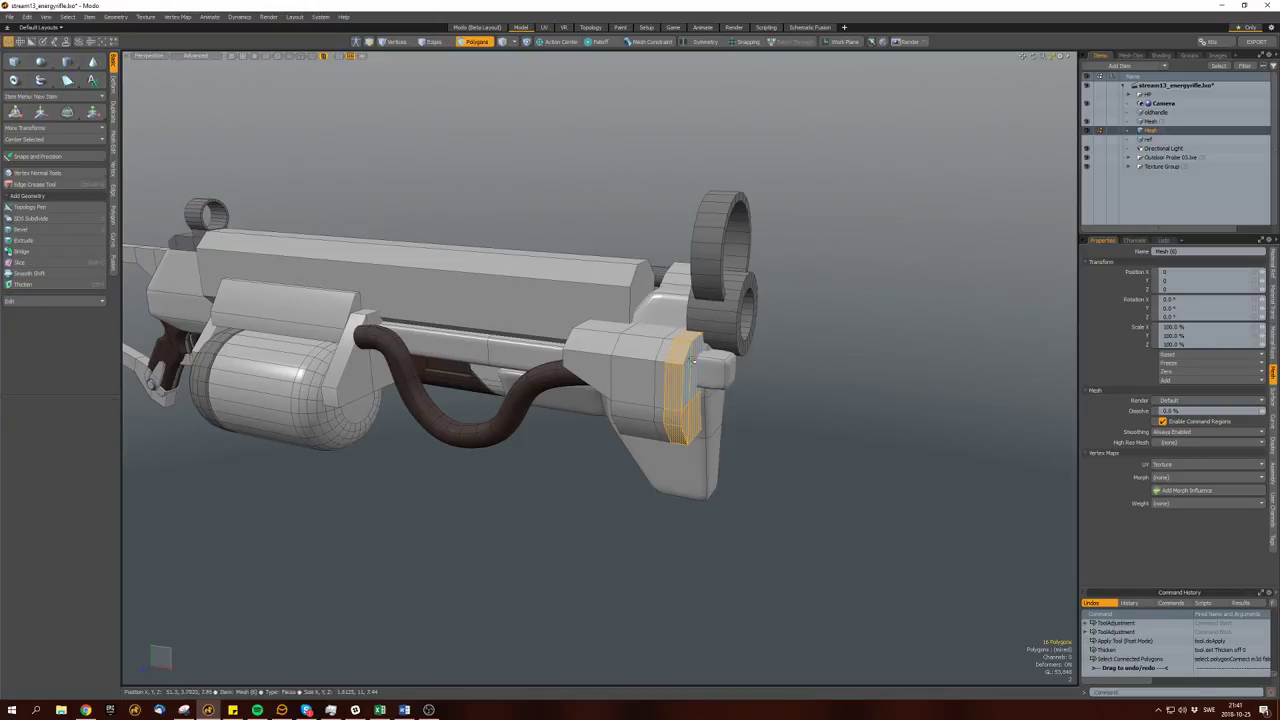
Move the small rounded block on the hose block's front along Y and Z.
key(w)
alt+drag(714, 325, 565, 390)
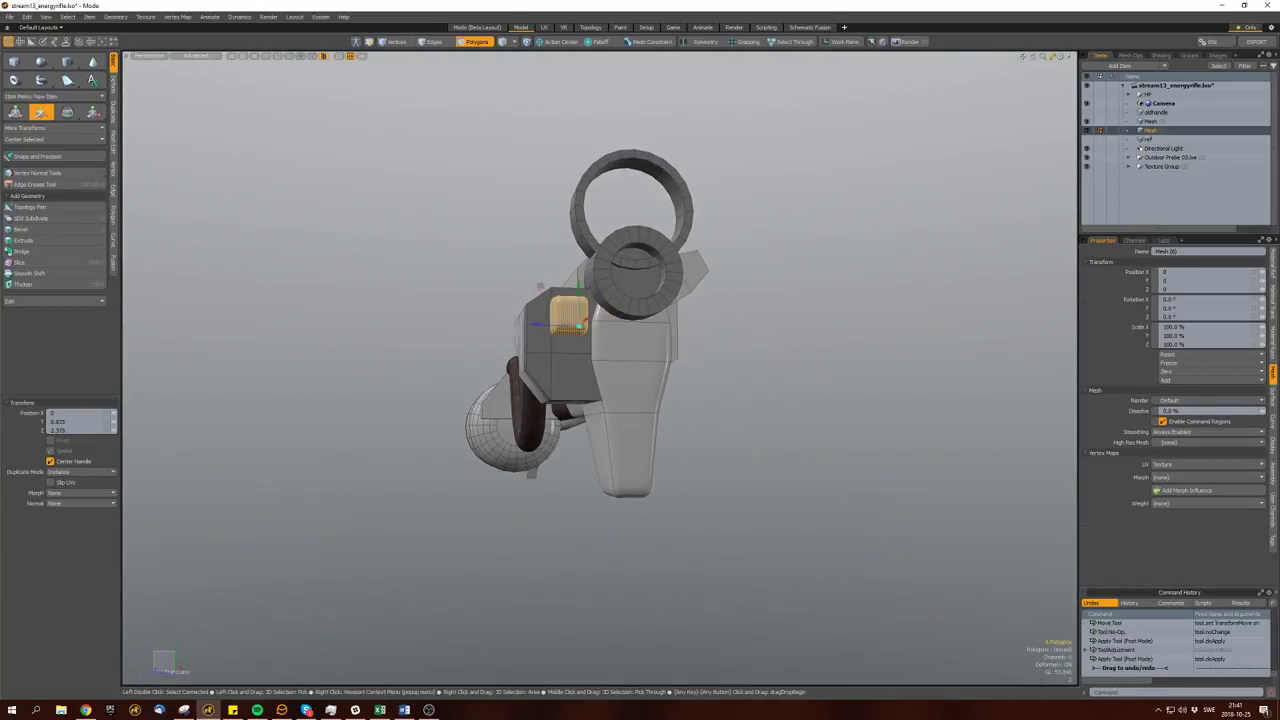
Move the small rounded block off the hose block to the front of the central grip, just below the barrel.
key(space)
mouse_move(599, 335)
alt+mouse_down()
mouse_move(589, 318)
mouse_move(612, 345)
mouse_move(605, 330)
alt+mouse_up()
key(w)
key(space)
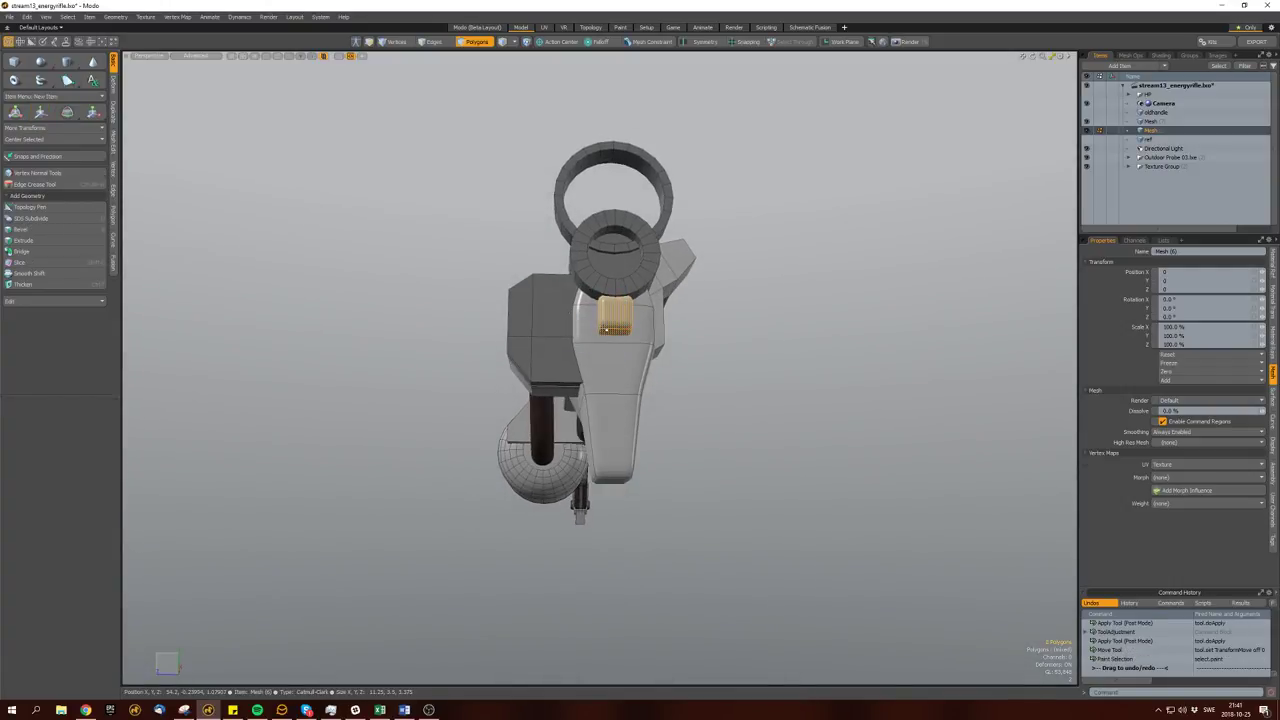
key(w)
key(space)
alt+drag(610, 395, 608, 357)
key(ctrl+w)
key(3)
Try mirroring the tank, its brackets, the hose and the front hose block across X.
alt+drag(513, 393, 620, 483)
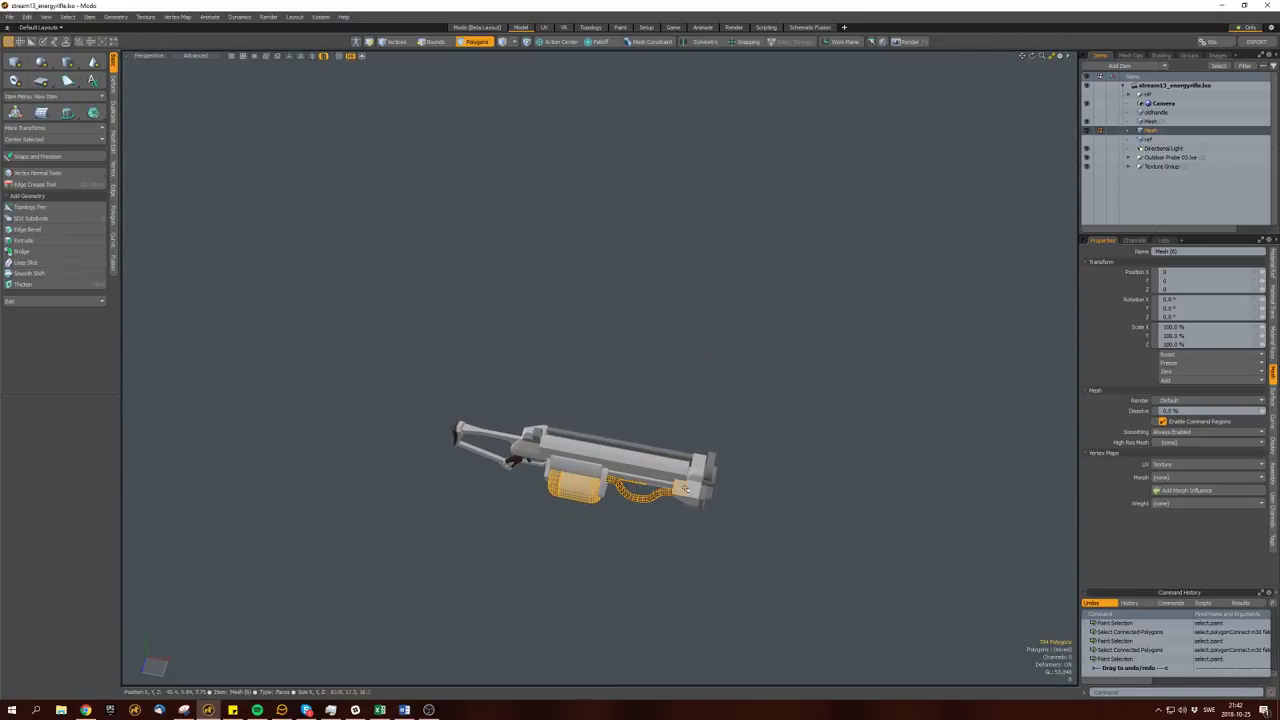
alt+drag(600, 482, 552, 462)
key(space)
key(ctrl+z)
key(3)
click(552, 461)
key(bracketright)
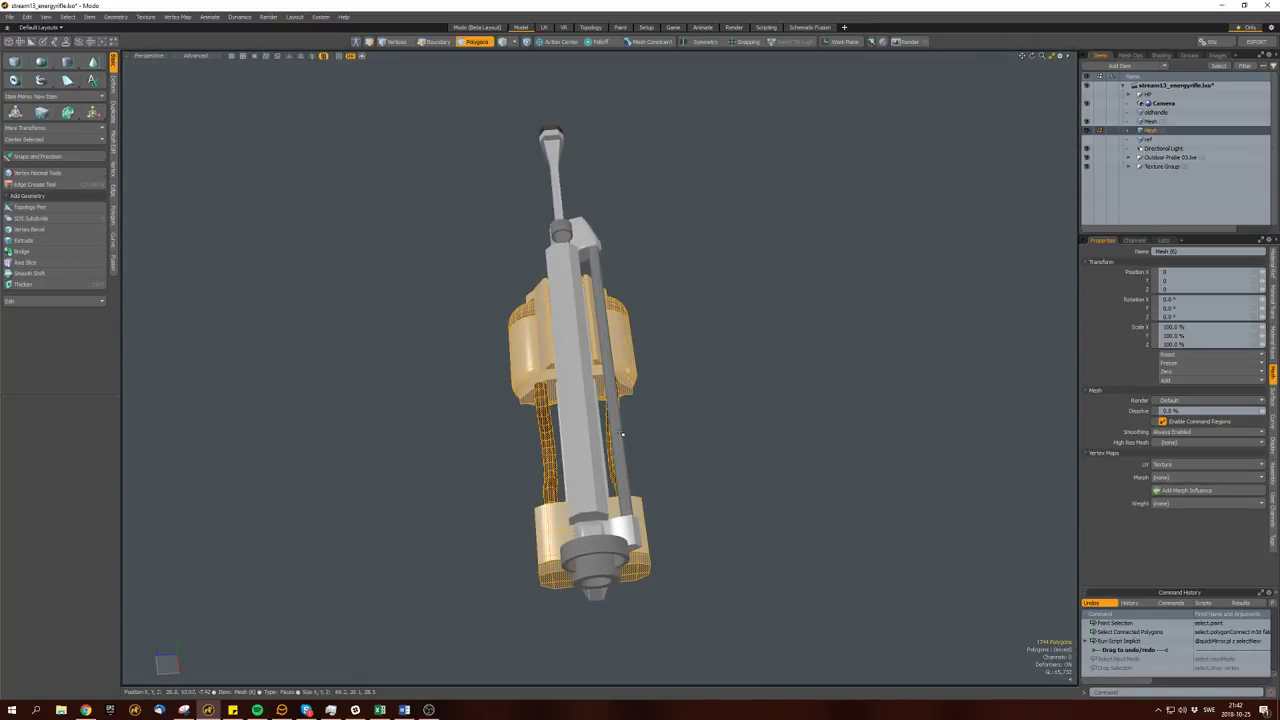
Try mirroring the side rail and its end mounts together with the tank, hose and hose block across X.
shift+click(618, 428)
key(bracketright)
alt+drag(620, 432, 510, 407)
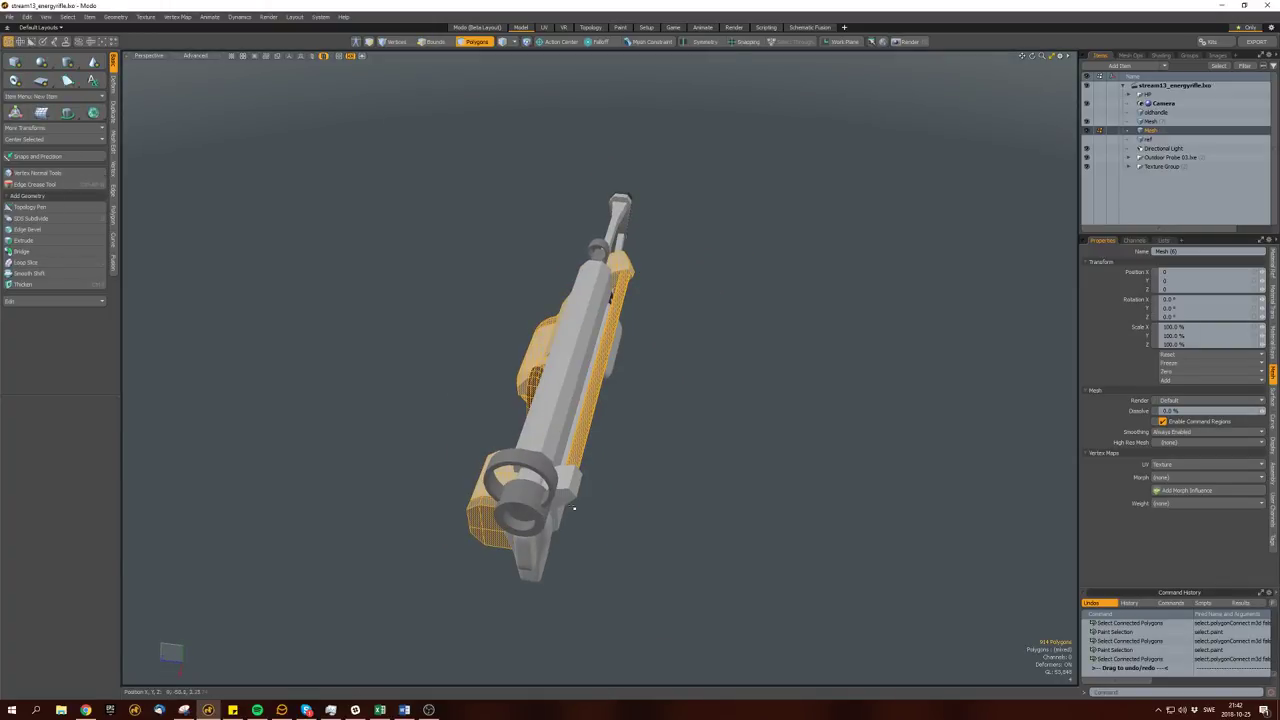
key(shift+m)
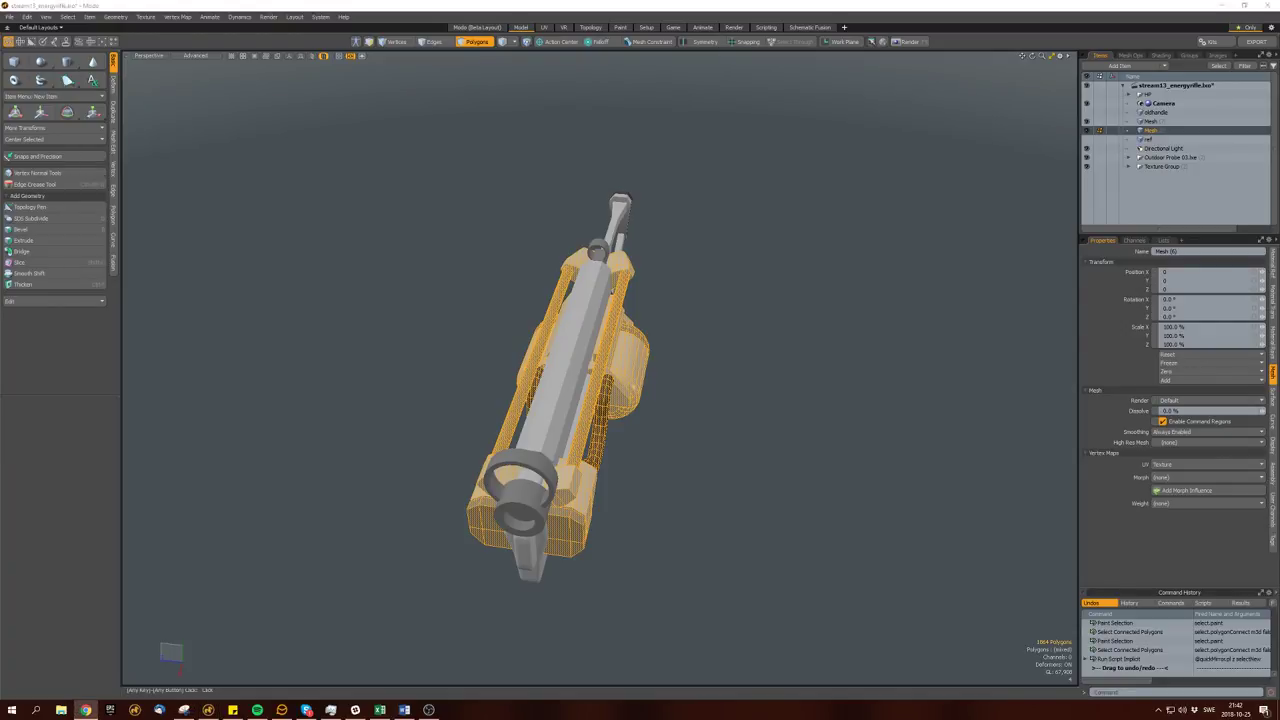
click(816, 352)
Mirror only the side rail with its front mount and rear block across X, and save the scene.
alt+drag(816, 352, 656, 346)
key(3)
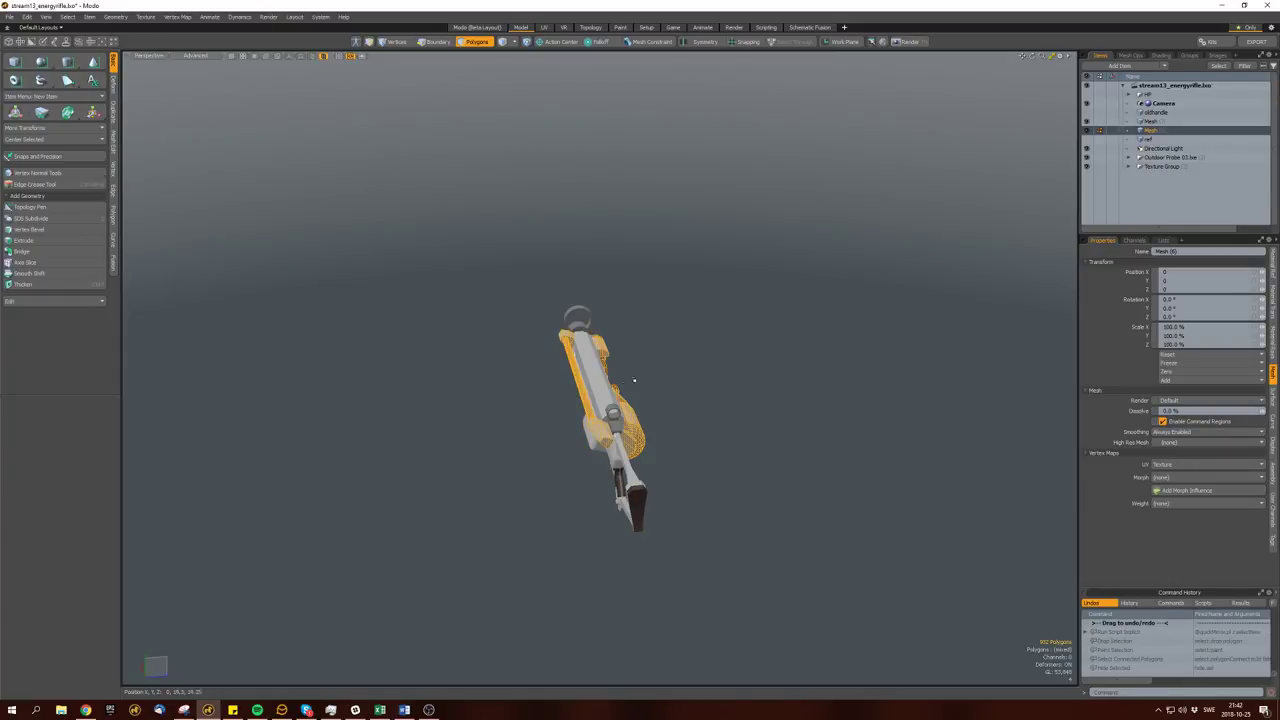
scroll(641, 376, up, 5)
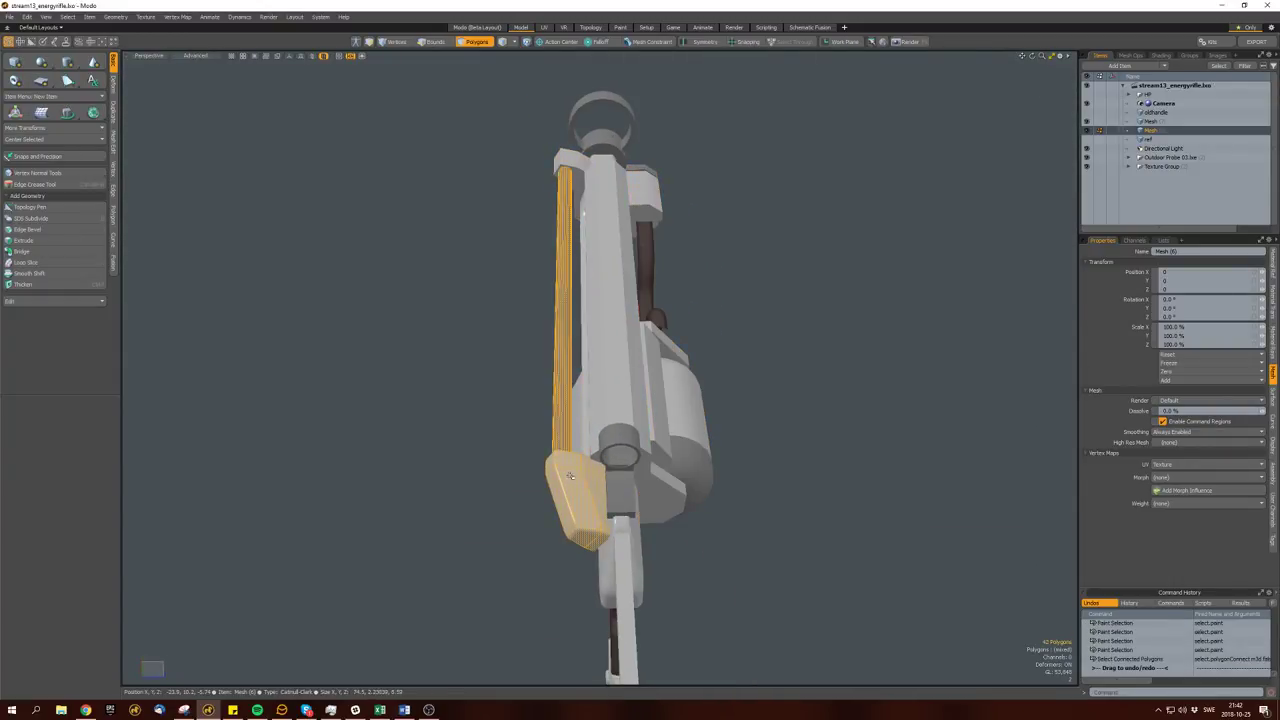
alt+drag(579, 176, 597, 341)
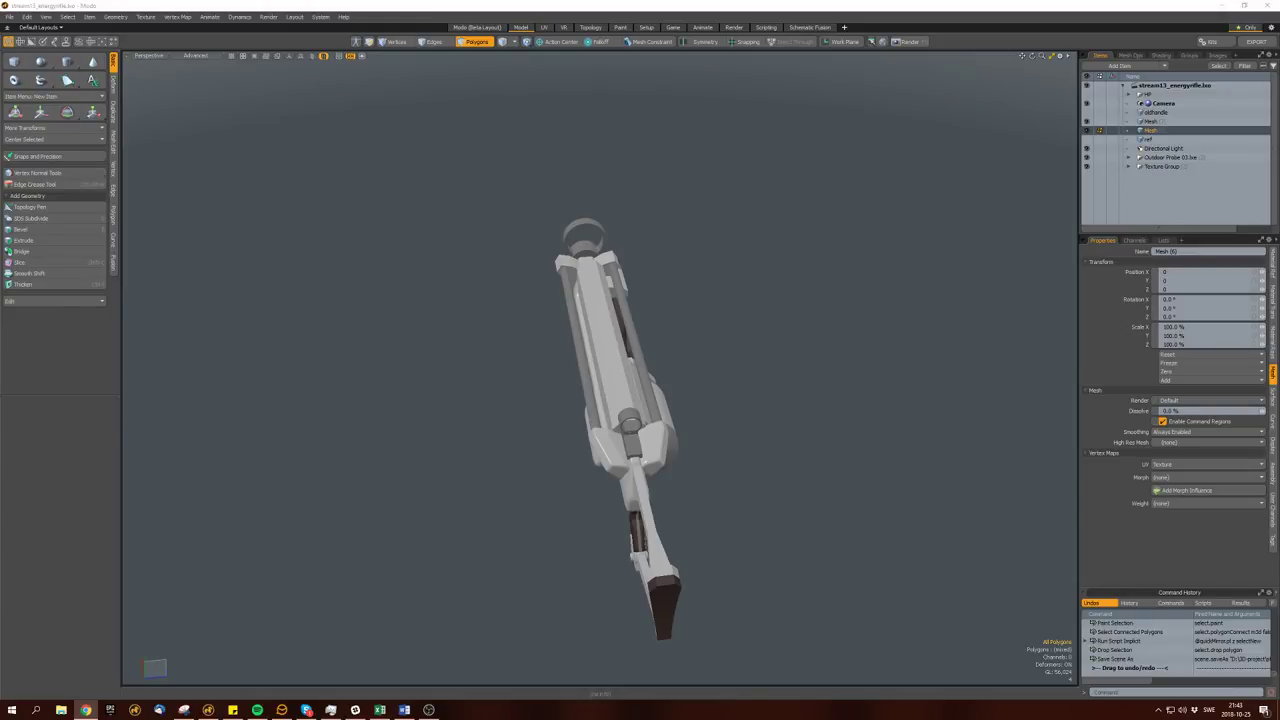
Adjust the depth of the rounded side box by moving its outer polygon, with the action center set to Selection.
alt+drag(832, 484, 632, 405)
key(w)
scroll(610, 400, up, 3)
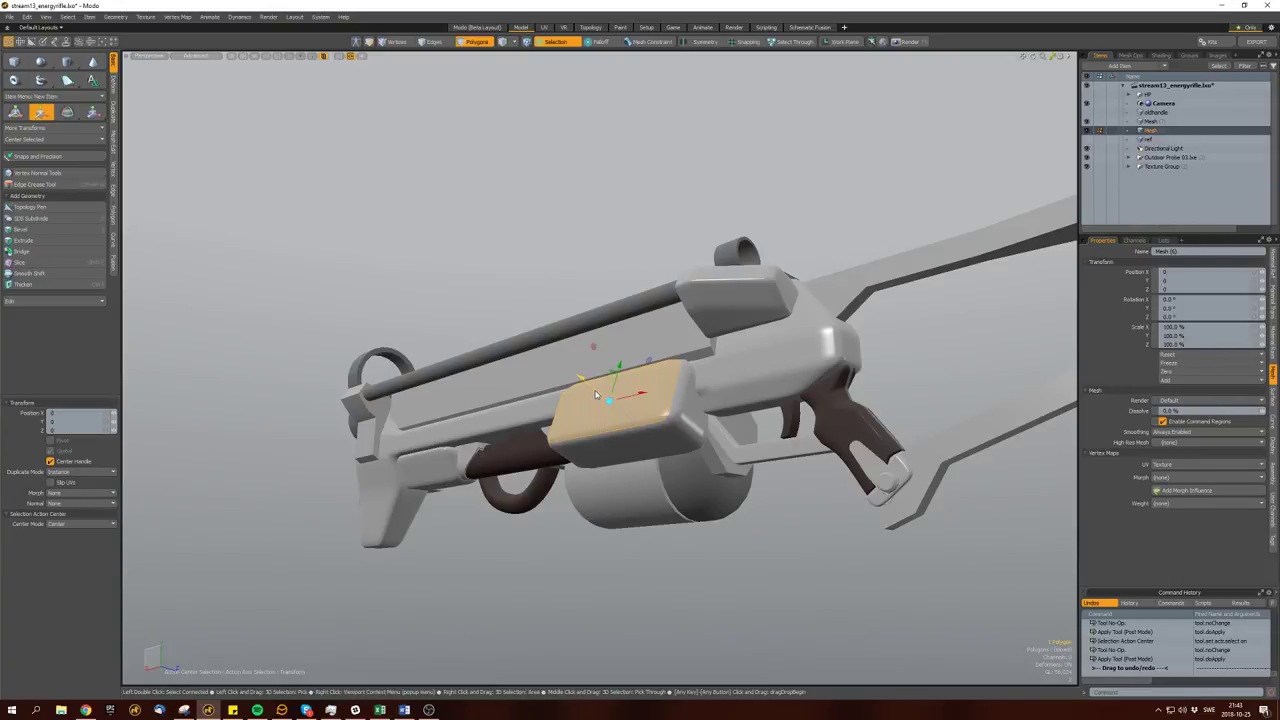
alt+drag(587, 385, 961, 524)
Inspect the whole rifle from several angles in the render preview, and close the preview.
key(F9)
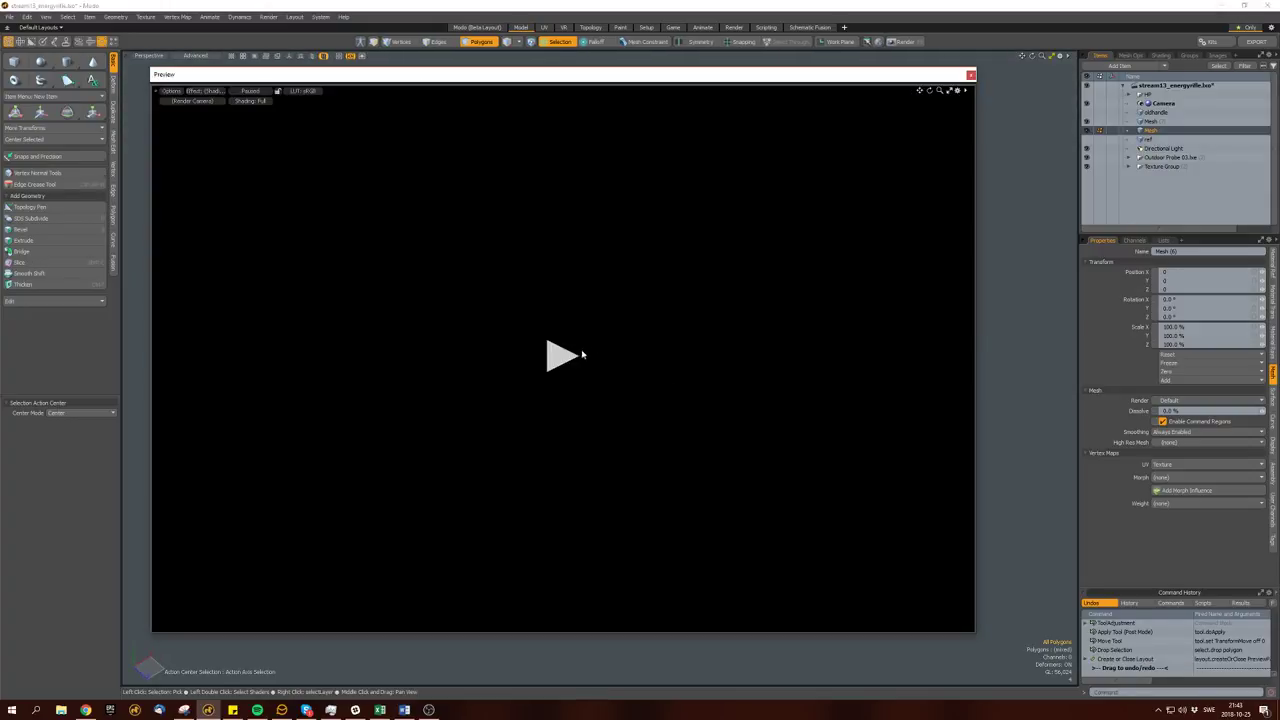
alt+drag(649, 402, 464, 478)
alt+drag(452, 492, 300, 486)
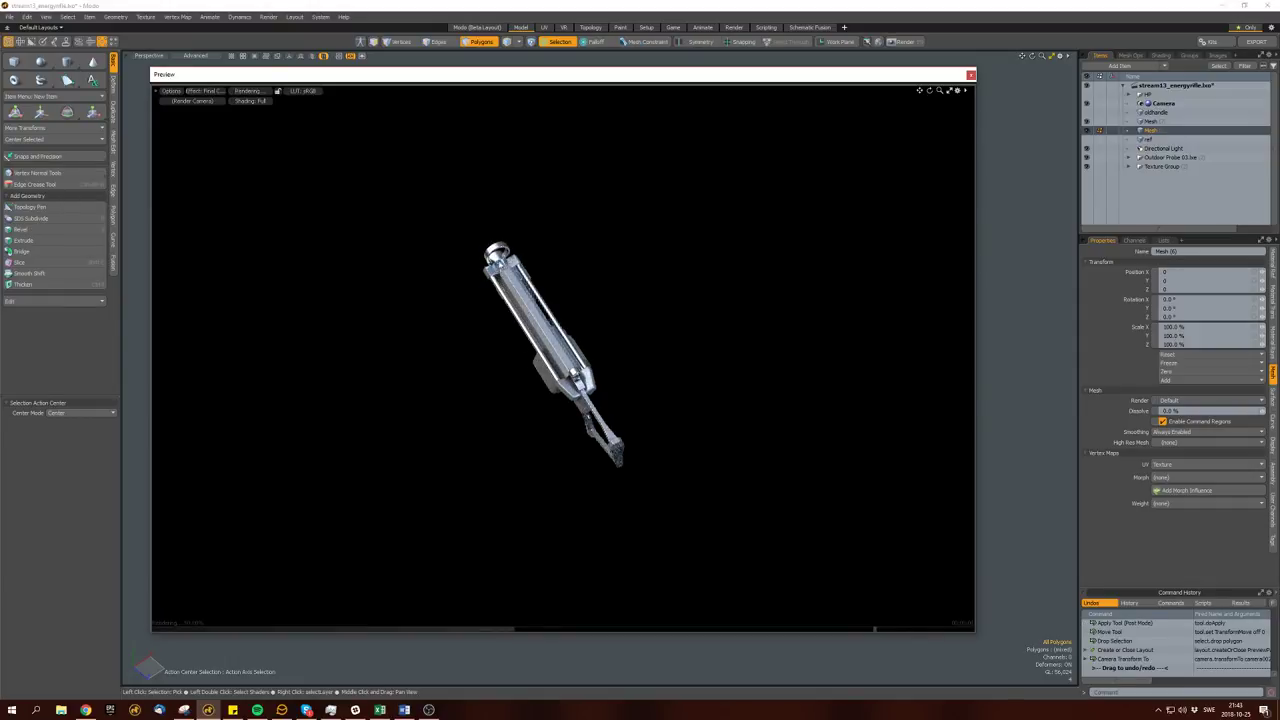
alt+drag(531, 443, 546, 385)
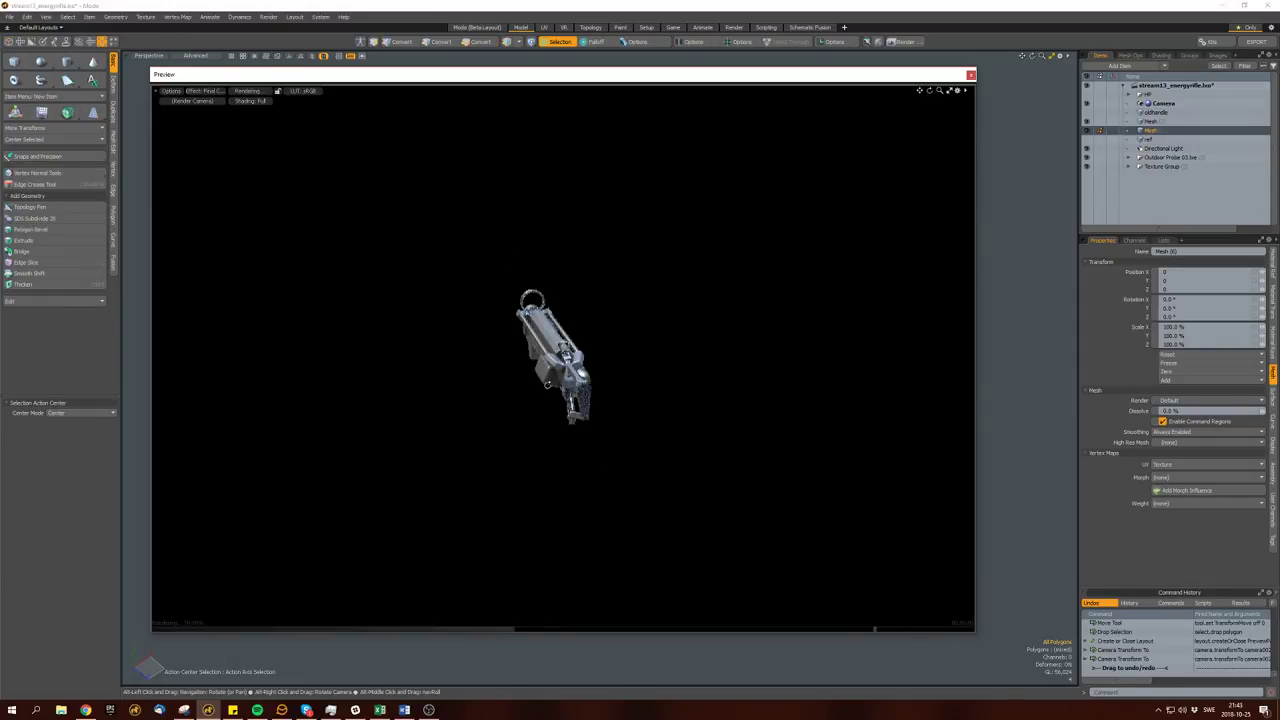
alt+drag(632, 389, 519, 375)
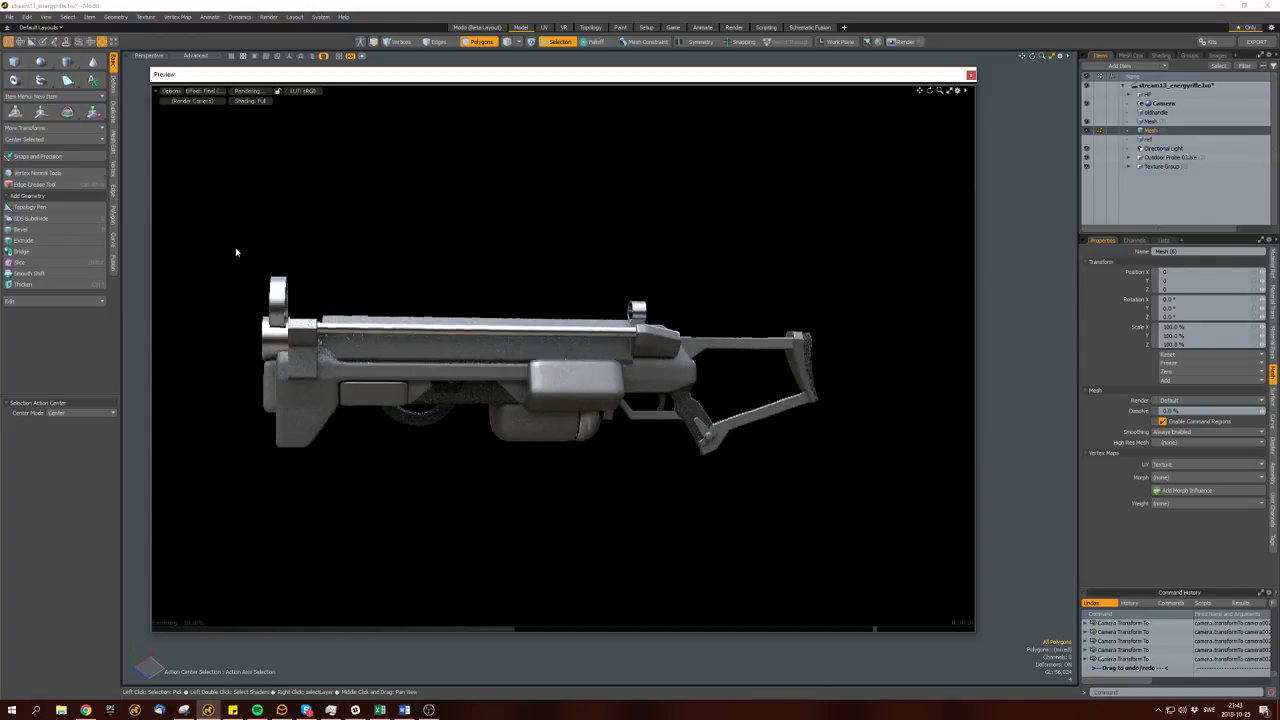
alt+drag(345, 323, 363, 377)
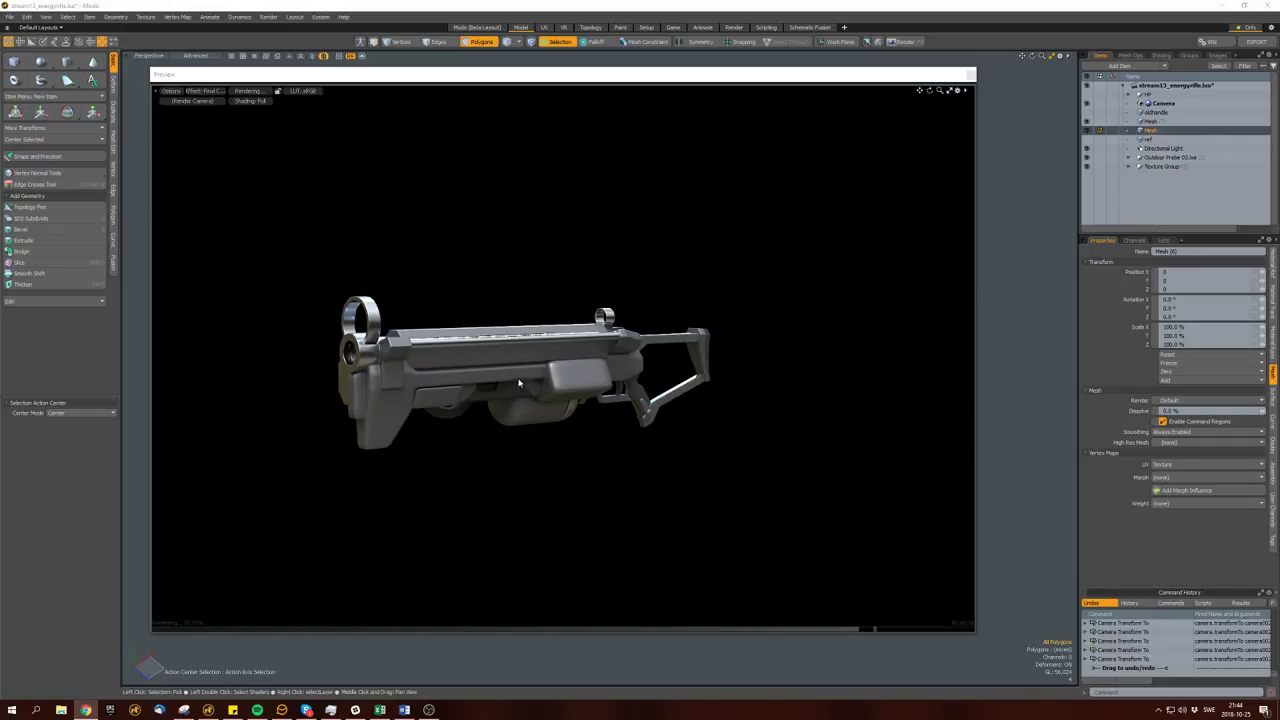
alt+drag(451, 436, 800, 414)
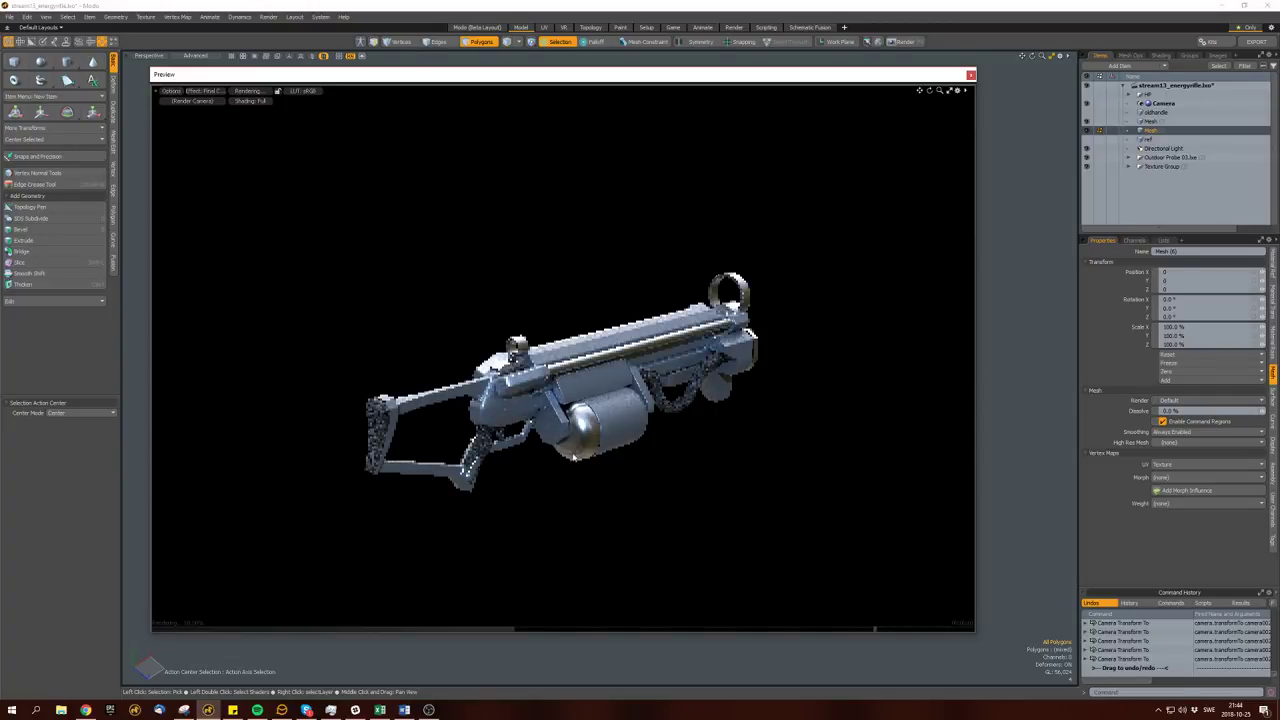
click(970, 74)
Slice the tank's side with edge loops and bevel the enclosed polygons inward into a long rectangular recess.
alt+drag(700, 420, 580, 433)
click(535, 405)
double_click(580, 433)
key(2)
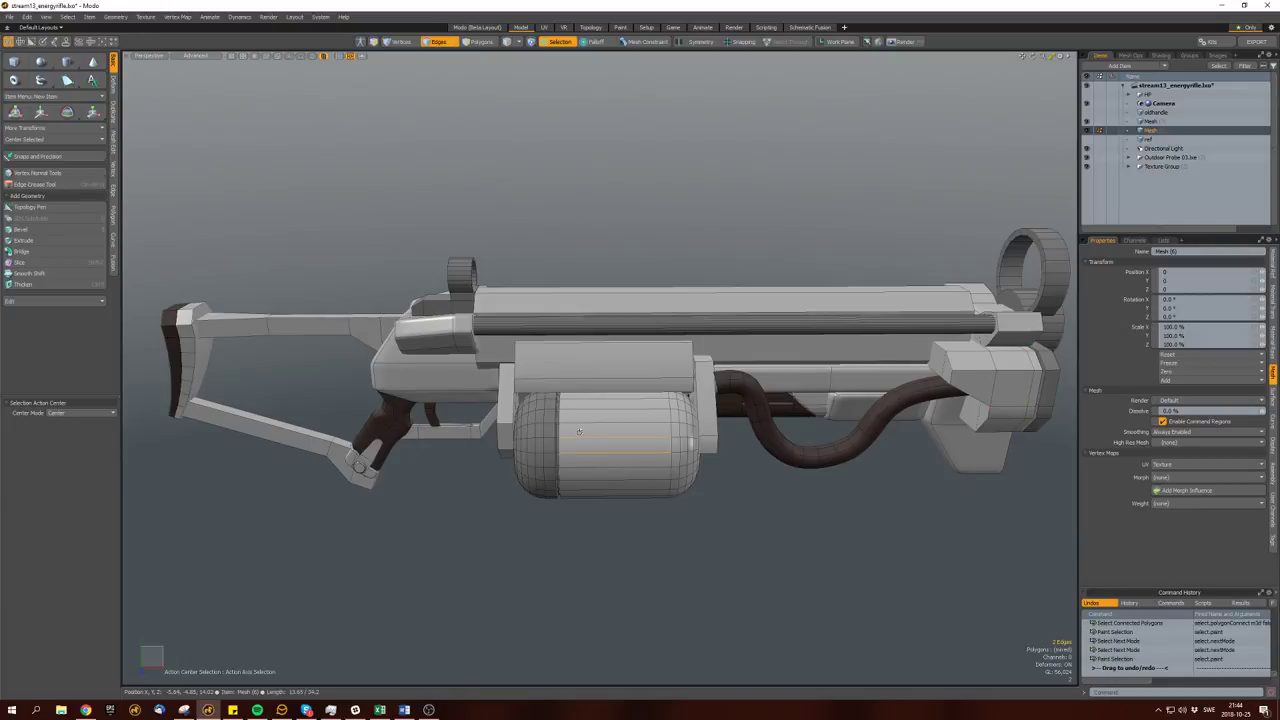
key(alt+c)
key(b)
mouse_move(576, 438)
alt+mouse_down()
mouse_move(640, 430)
mouse_move(560, 420)
mouse_move(470, 440)
mouse_move(514, 488)
mouse_move(600, 486)
mouse_move(560, 470)
mouse_move(545, 480)
alt+mouse_up()
key(3)
key(b)
scroll(560, 420, up, 3)
Create a slim cylinder and scale and move it into the tank's recess.
click(67, 62)
key(space)
key(r)
key(w)
drag(510, 515, 510, 475)
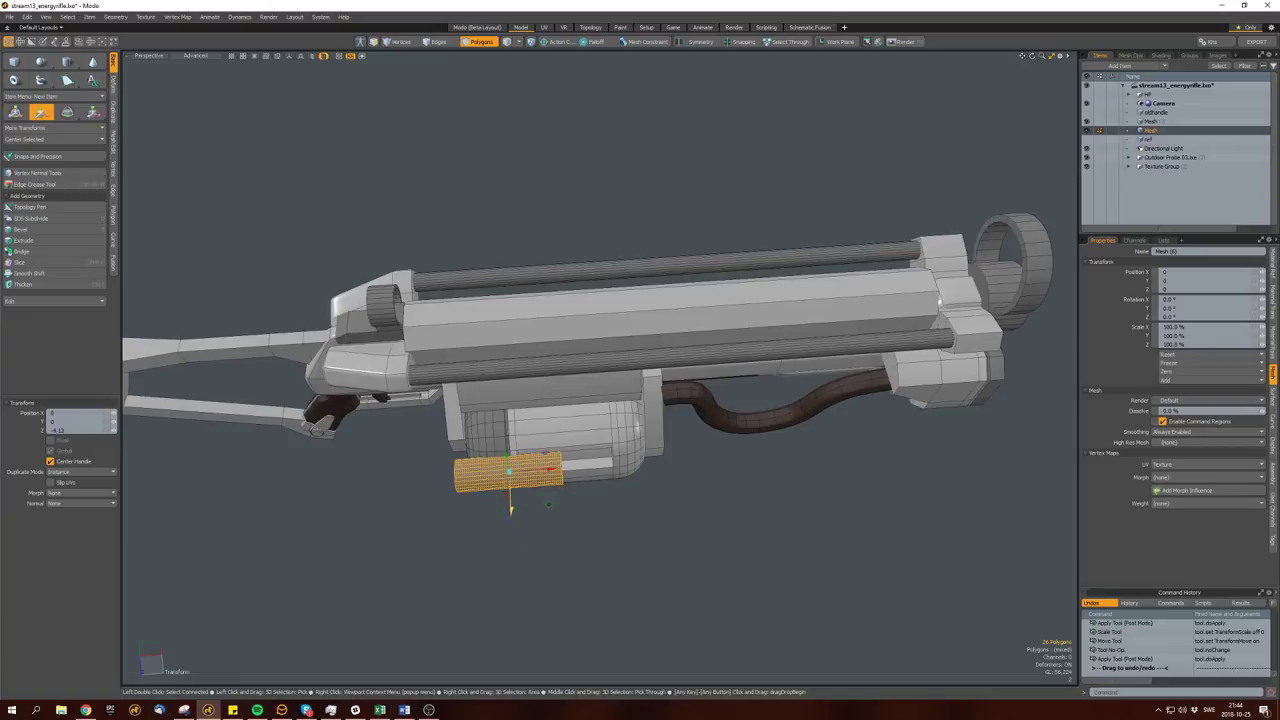
key(r)
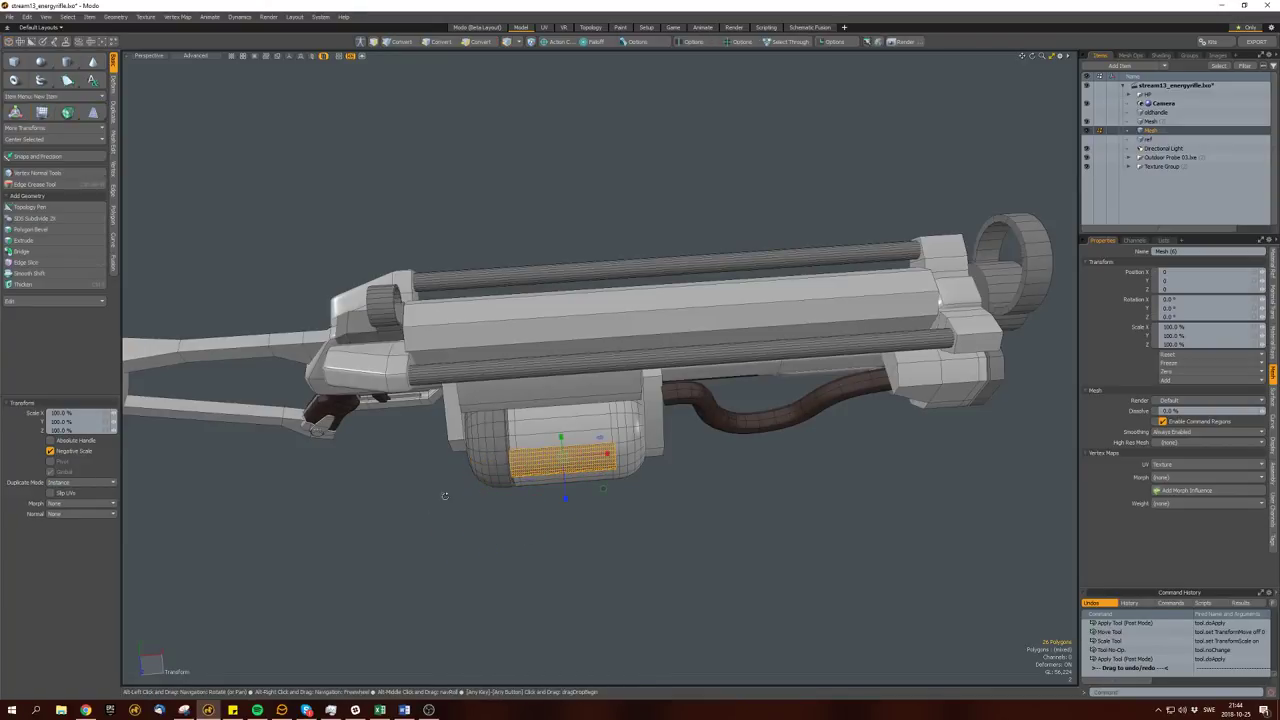
scroll(560, 440, up, 5)
alt+drag(560, 440, 514, 286)
scroll(628, 373, down, 3)
Add edge loops above the tank's recess and bevel two narrow slots inward near its ends.
key(space)
key(2)
key(alt+c)
key(space)
click(728, 297)
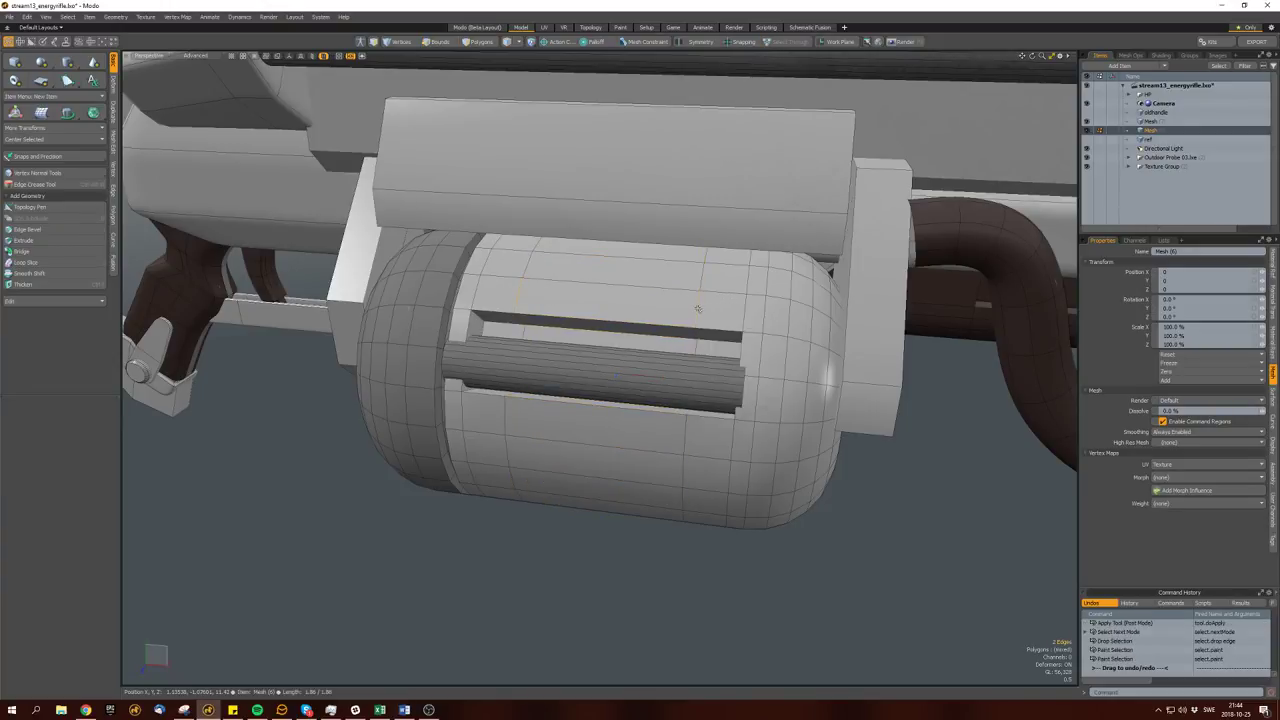
key(3)
click(695, 332)
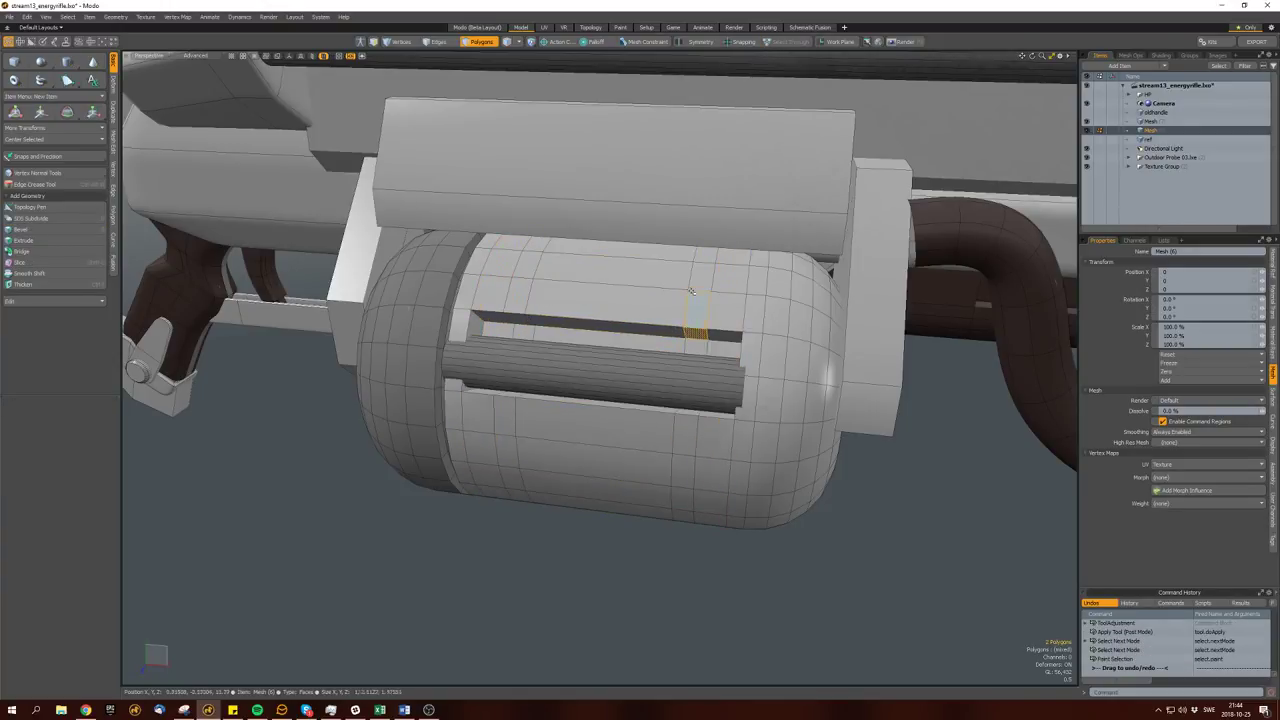
shift+click(517, 302)
mouse_move(686, 278)
alt+mouse_down()
mouse_move(575, 320)
mouse_move(688, 287)
alt+mouse_up()
key(b)
key(space)
Move the inner polygons of the two narrow slots along Y and Z to shape their depth.
click(558, 338)
key(w)
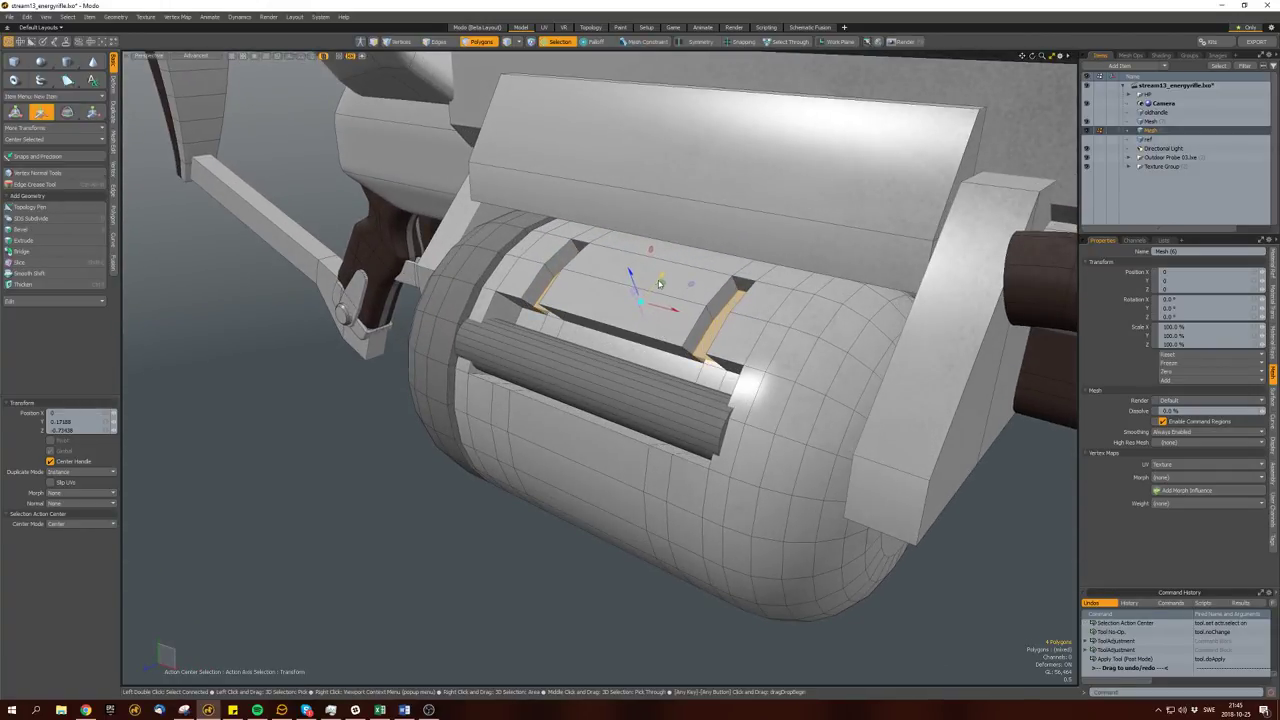
key(r)
key(w)
mouse_move(688, 287)
alt+mouse_down()
mouse_move(700, 282)
mouse_move(675, 284)
mouse_move(704, 283)
alt+mouse_up()
Build a thin box in the slot nearest the hose, rotating, scaling and moving it into a clip around the cylinder.
click(690, 286)
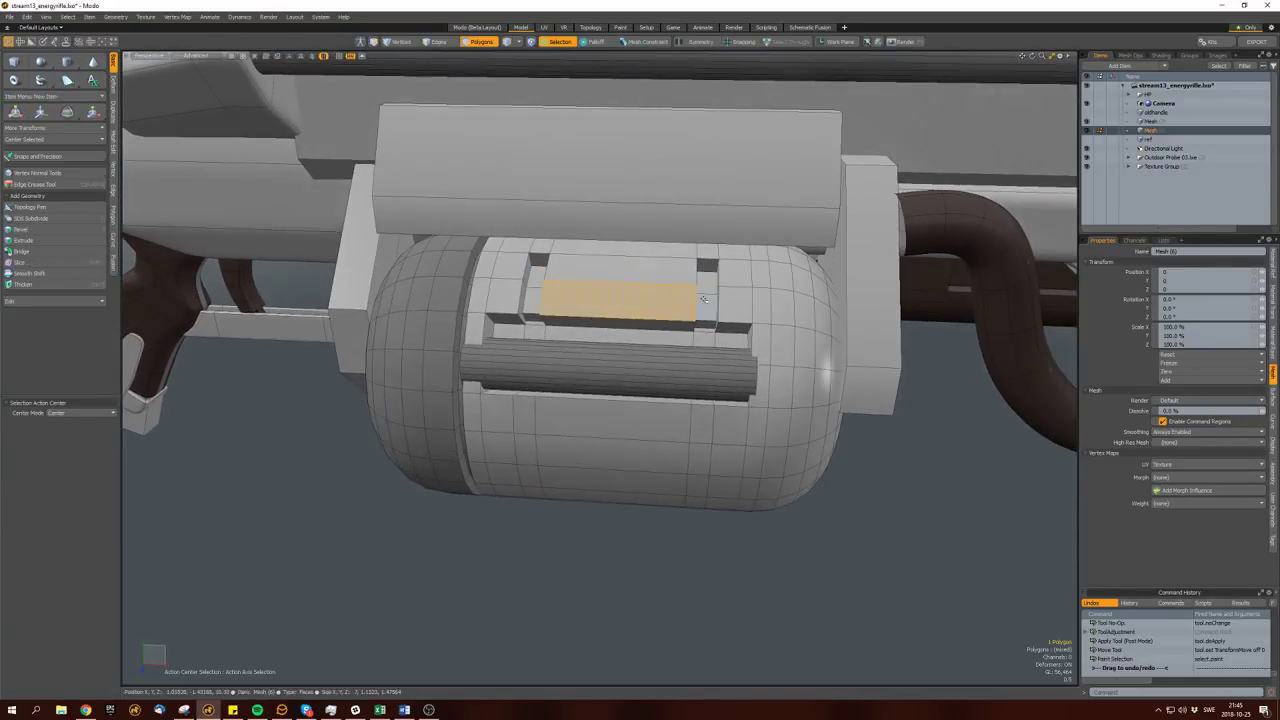
key(shift+c)
mouse_move(708, 362)
alt+mouse_down()
mouse_move(706, 309)
mouse_move(660, 280)
mouse_move(688, 302)
mouse_move(960, 315)
alt+mouse_up()
key(space)
key(e)
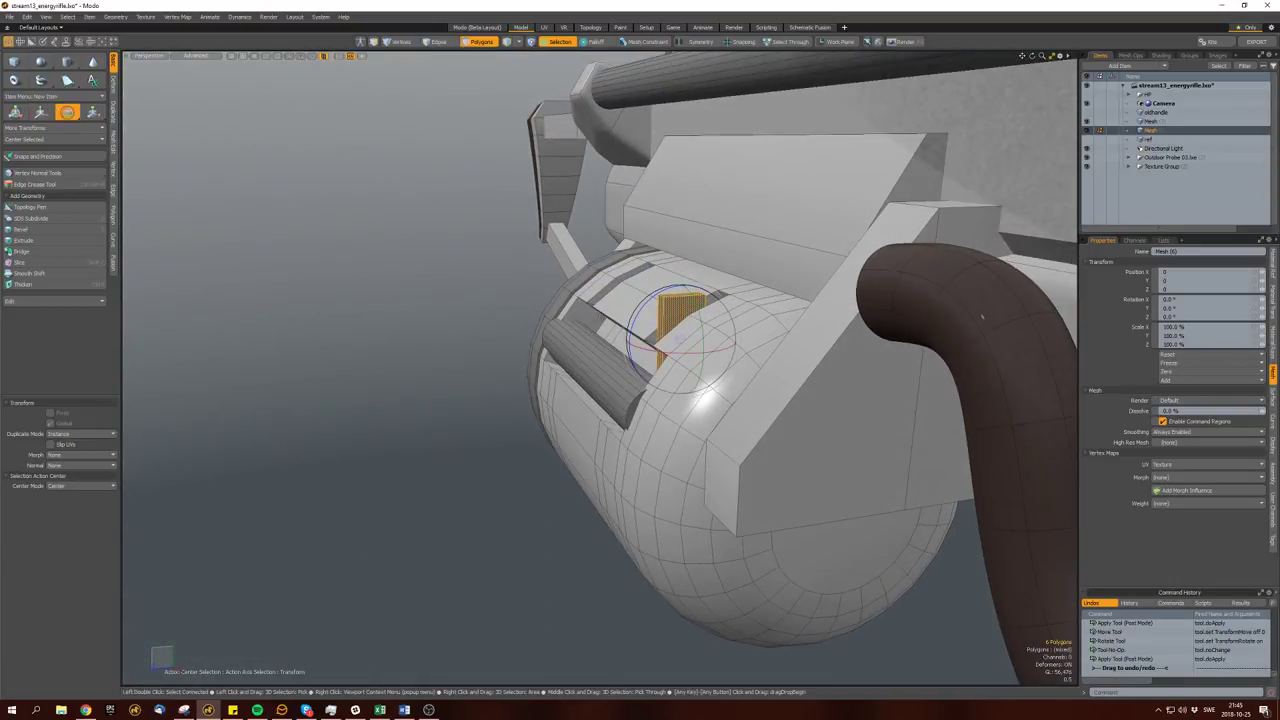
mouse_move(636, 305)
mouse_down()
mouse_move(760, 320)
mouse_move(695, 332)
mouse_move(715, 330)
mouse_move(690, 350)
mouse_move(693, 385)
mouse_move(665, 372)
mouse_move(660, 345)
mouse_up()
key(r)
key(3)
key(w)
key(q)
Reposition the recessed cylinder and bevel its edges to separate a middle band between the two slots.
double_click(693, 385)
key(r)
key(w)
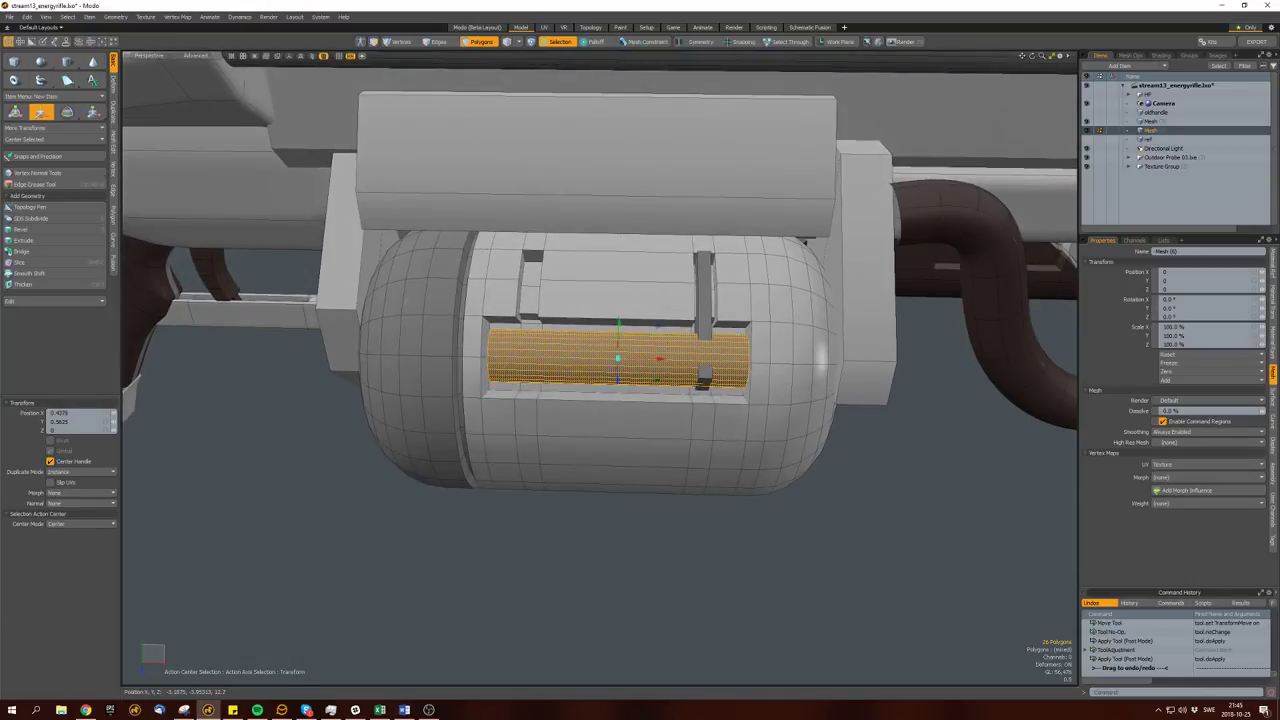
key(space)
key(space)
key(b)
key(space)
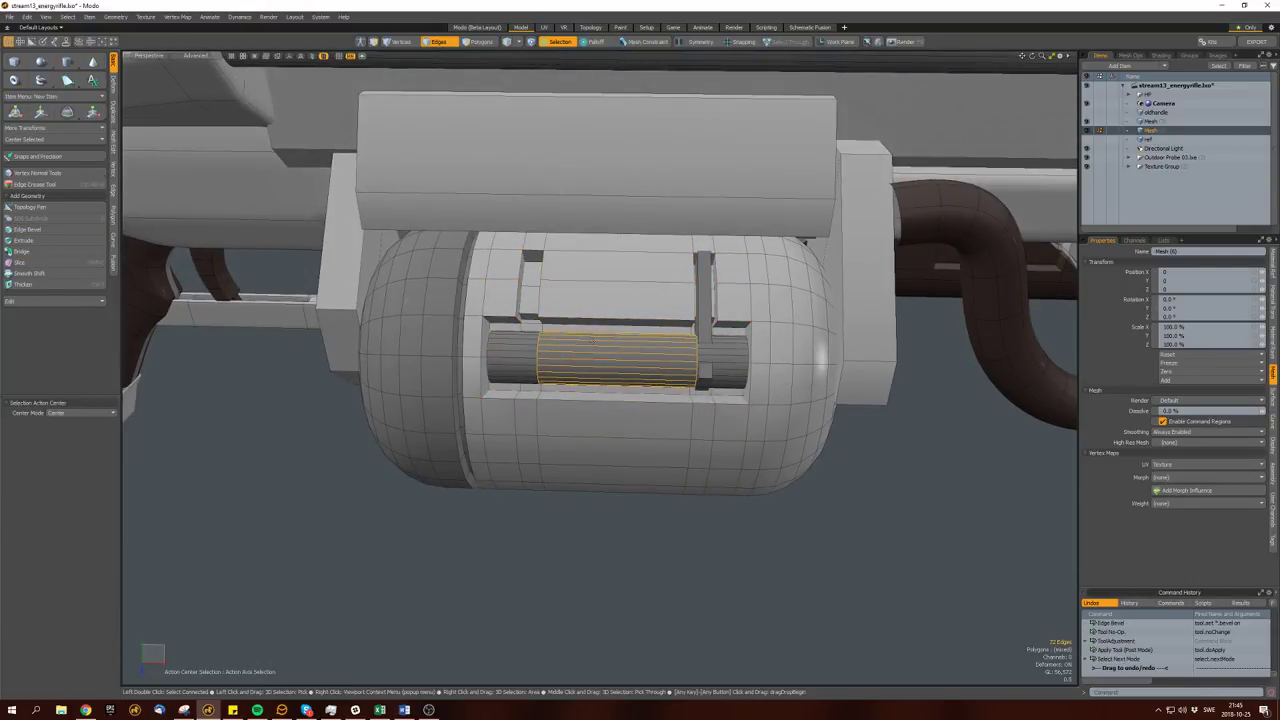
Select the polygon loop of the cylinder's middle band and assign it the dark brown hose material.
key(space)
click(641, 348)
key(l)
scroll(811, 325, down, 3)
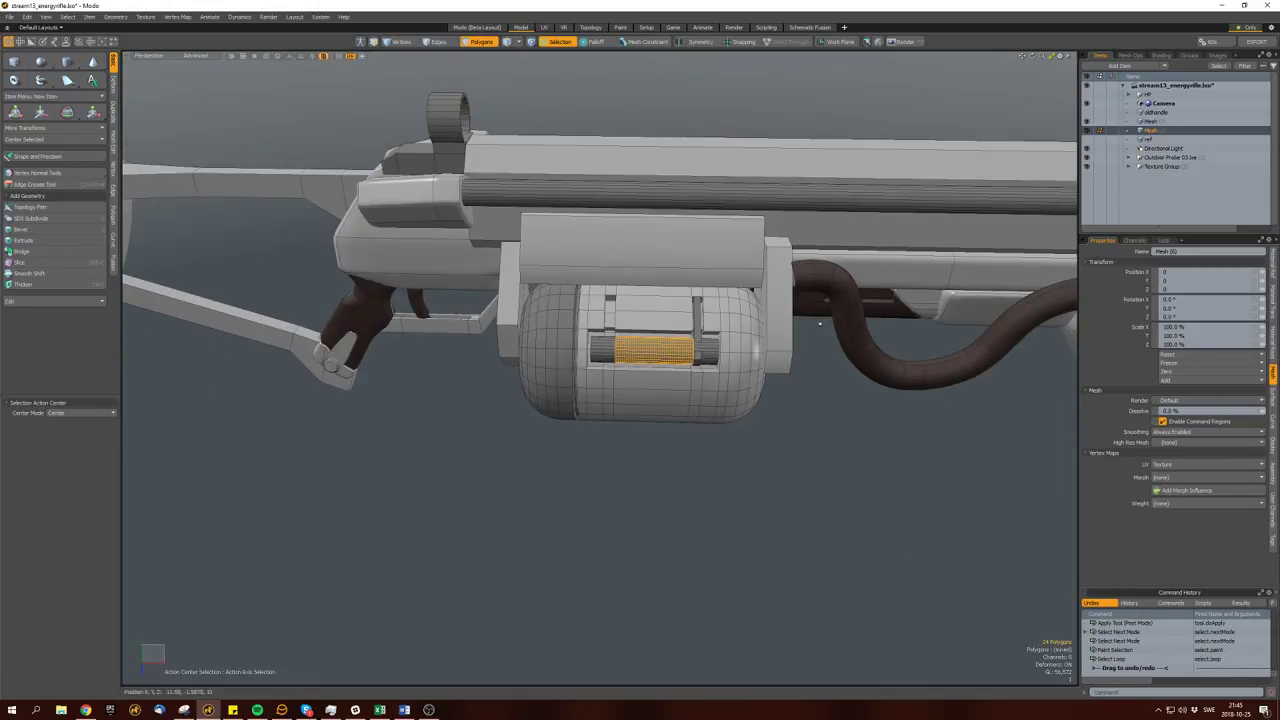
key(shift+a)
click(780, 290)
Copy and paste the clip and move the copy along Z into the other slot.
alt+drag(765, 308, 800, 290)
key(ctrl+c)
key(ctrl+v)
key(w)
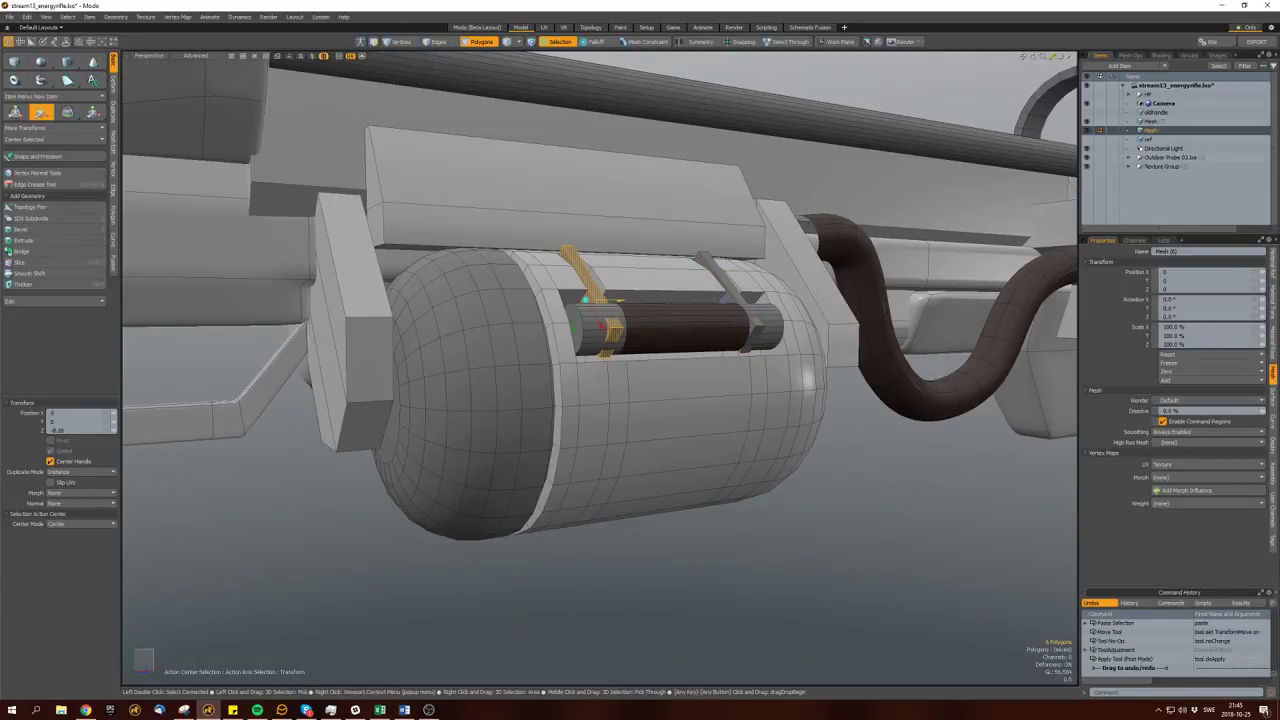
Create a 24-sided cylinder with a 3.3125 radius at the tank's front bracket.
scroll(608, 302, down, 5)
alt+drag(608, 302, 560, 330)
click(491, 394)
scroll(570, 365, up, 3)
scroll(570, 365, down, 5)
scroll(560, 330, up, 4)
double_click(720, 400)
alt+drag(720, 400, 600, 365)
key(3)
key(r)
key(w)
key(c)
key(3)
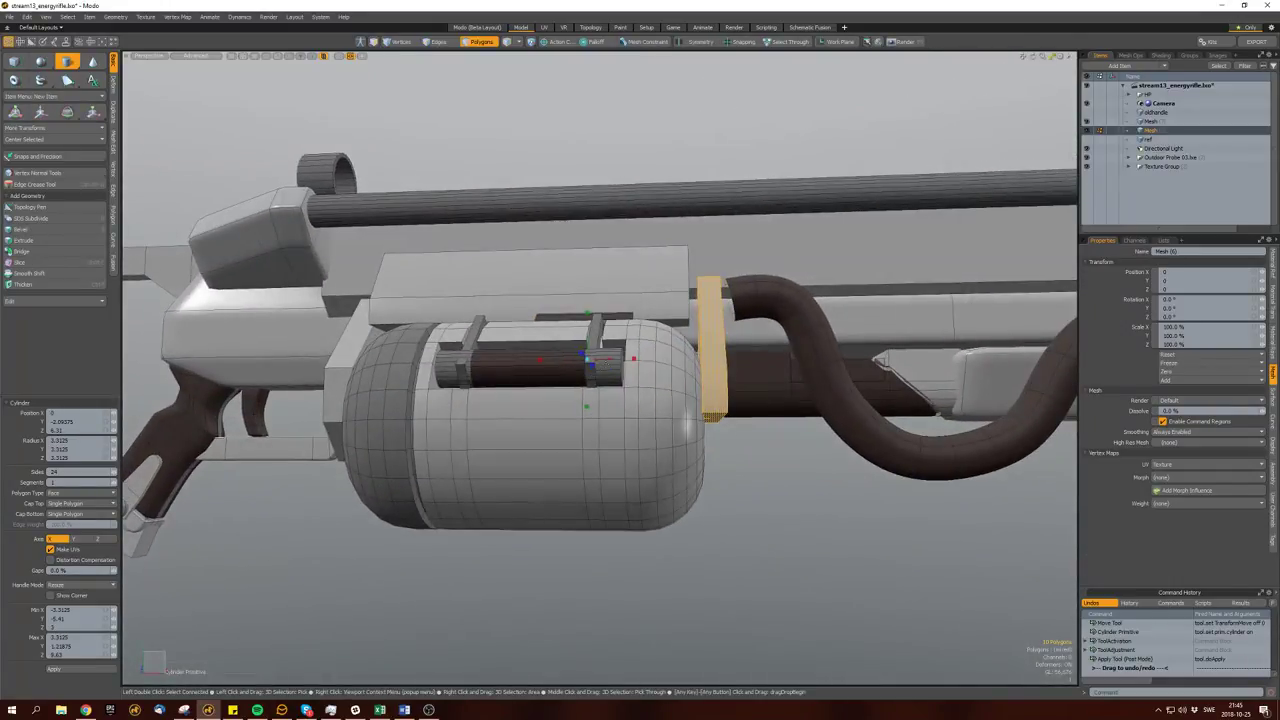
key(space)
click(769, 355)
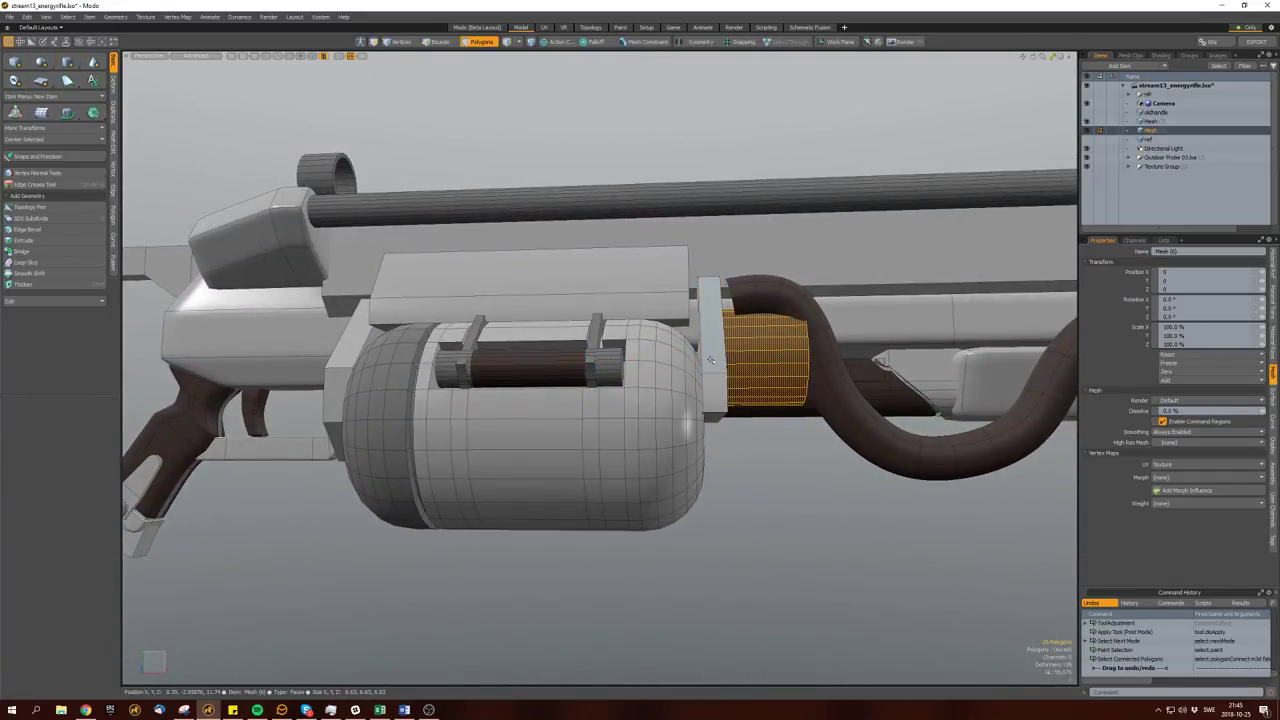
Transform the new cylinder into place at the tank's front end and bevel it.
key(y)
mouse_move(710, 360)
mouse_down()
mouse_move(725, 420)
mouse_move(776, 432)
mouse_move(680, 410)
mouse_move(648, 380)
mouse_move(735, 405)
mouse_move(700, 407)
mouse_move(700, 430)
mouse_up()
key(w)
key(q)
click(700, 405)
key(ctrl+b)
key(b)
key(q)
Select the parts around the tank's front bracket and move their polygons and edges to fit the round end.
key(3)
double_click(729, 371)
double_click(686, 357)
mouse_move(686, 357)
alt+mouse_down()
mouse_move(660, 370)
mouse_move(547, 326)
alt+mouse_up()
click(648, 381)
key(w)
mouse_move(580, 374)
mouse_down()
mouse_move(724, 376)
mouse_move(666, 490)
mouse_move(707, 326)
mouse_move(700, 450)
mouse_move(620, 312)
mouse_move(650, 290)
mouse_move(640, 320)
mouse_move(690, 330)
mouse_move(718, 290)
mouse_move(640, 310)
mouse_move(552, 423)
mouse_move(486, 471)
mouse_up()
key(q)
key(2)
click(666, 490)
key(w)
Copy and paste polygons at the tank's front end, and scale and move the copy into a collar for the hose.
key(3)
click(700, 450)
key(ctrl+c)
key(ctrl+v)
key(r)
key(w)
key(3)
Try to move the hose together with its rear collar, and undo the move.
scroll(486, 471, up, 3)
click(601, 394)
double_click(601, 394)
mouse_move(601, 394)
alt+mouse_down()
mouse_move(560, 380)
mouse_move(600, 400)
alt+mouse_up()
scroll(560, 380, up, 5)
key(w)
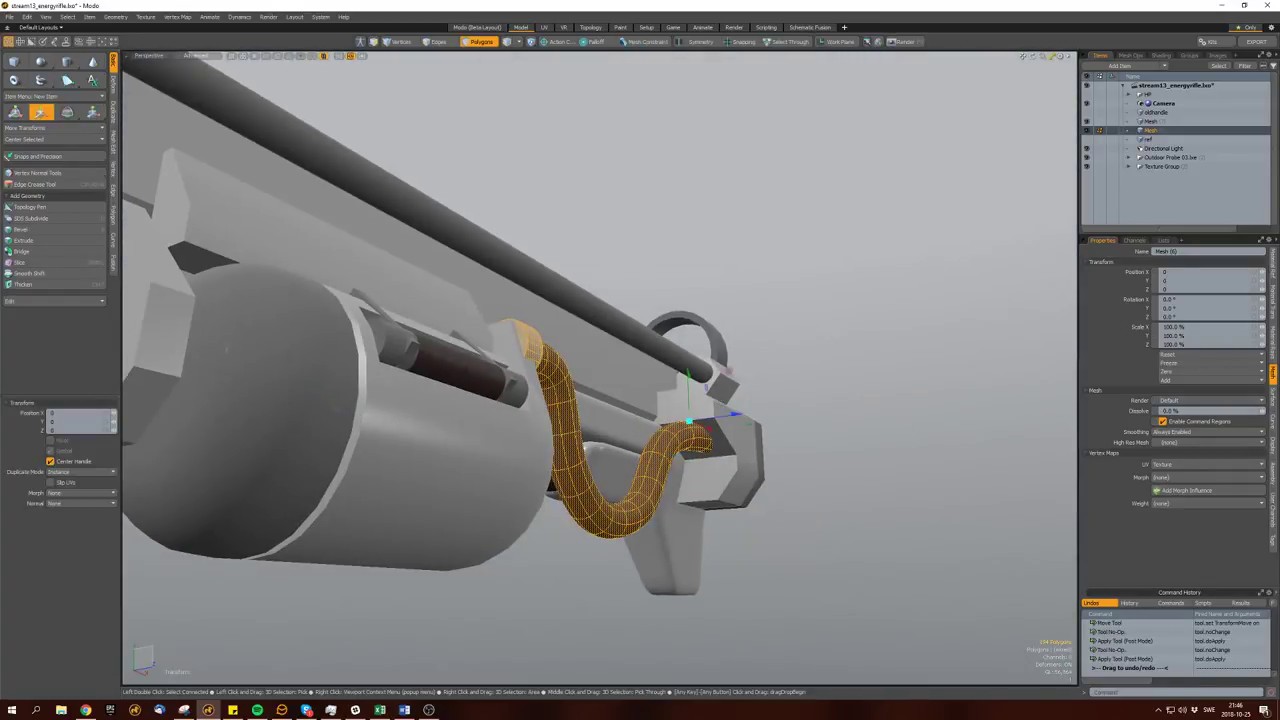
drag(707, 412, 437, 467)
key(ctrl+z)
key(ctrl+z)
key(ctrl+z)
key(3)
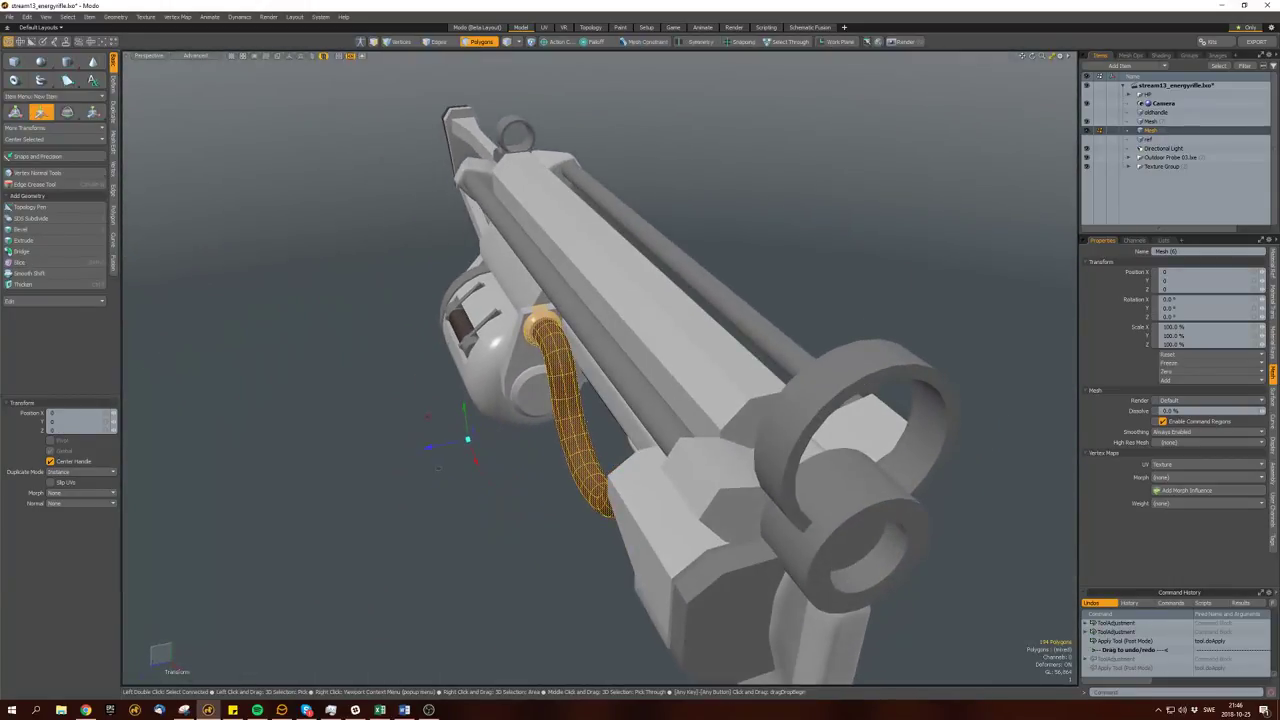
Save the scene and review the rifle from several angles in the render preview.
alt+drag(566, 430, 583, 453)
key(ctrl+s)
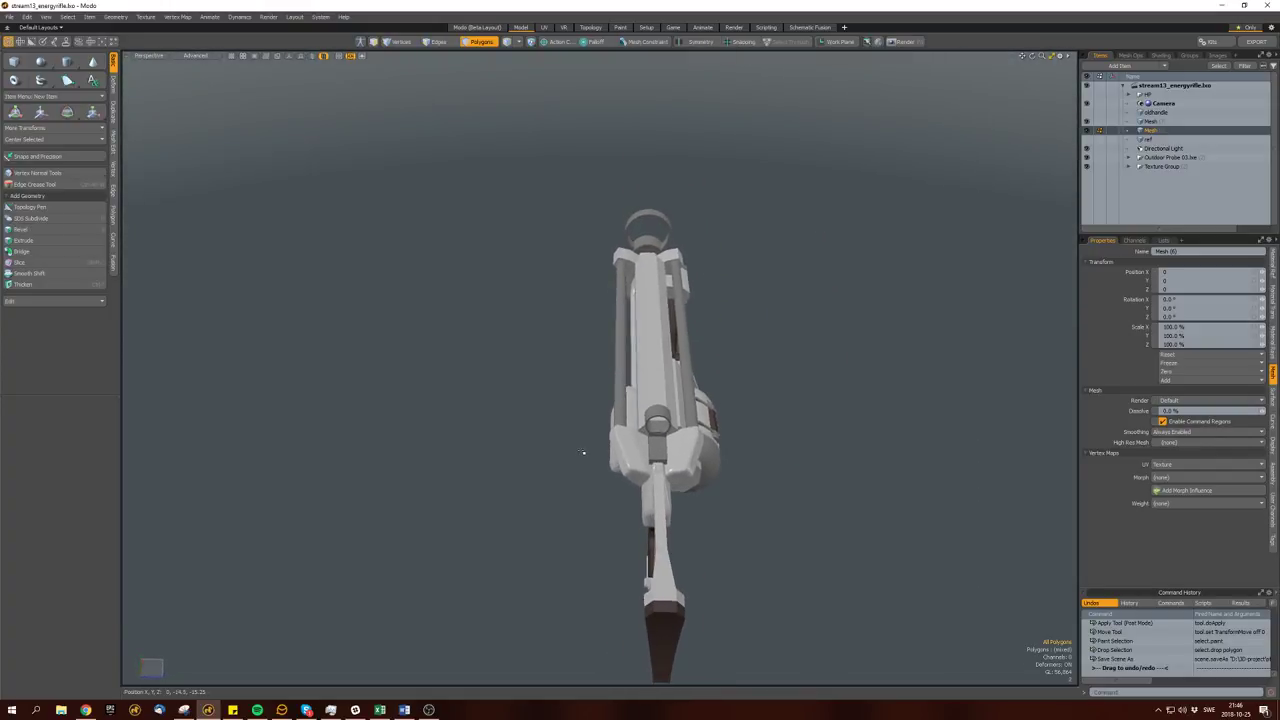
key(F8)
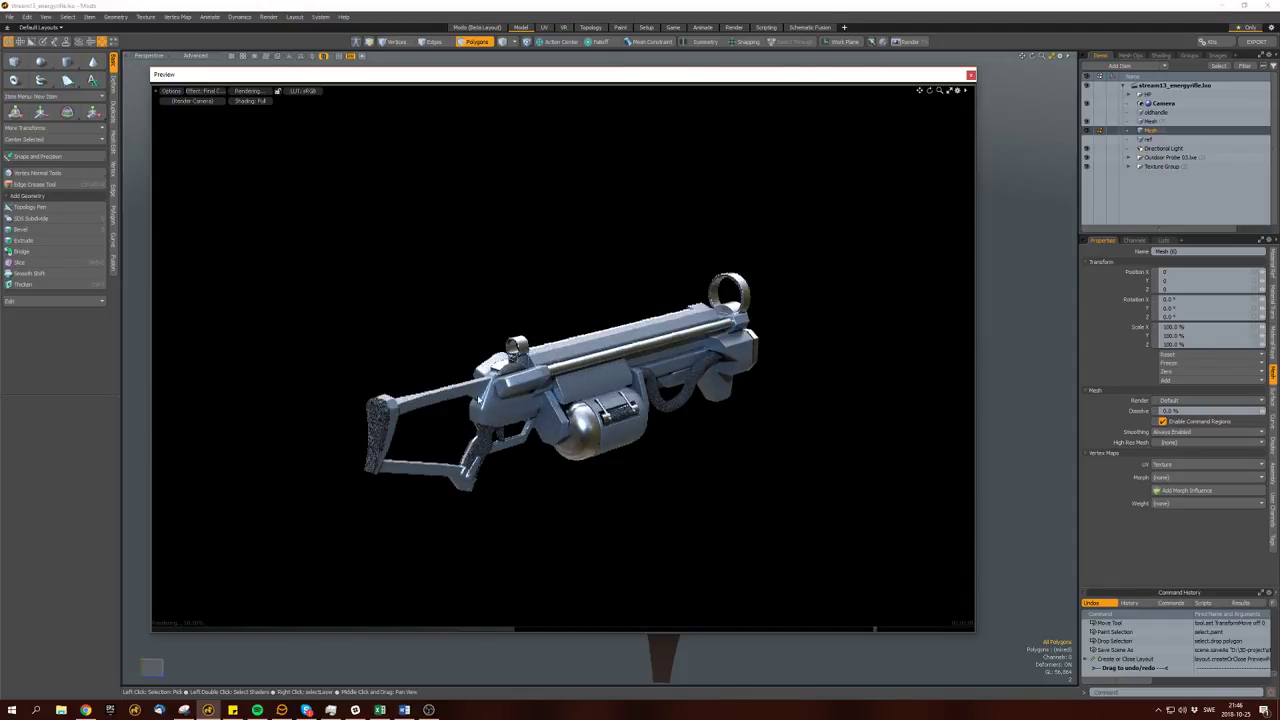
alt+drag(600, 400, 442, 331)
key(3)
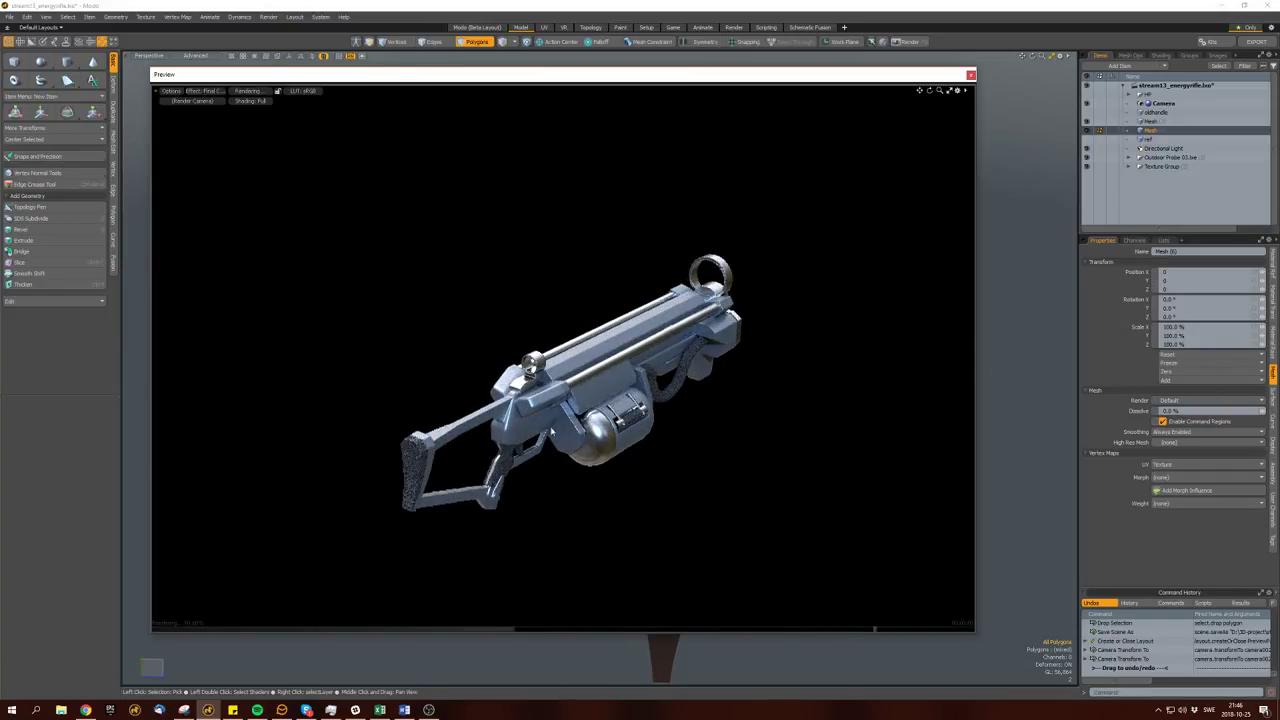
alt+drag(605, 404, 722, 380)
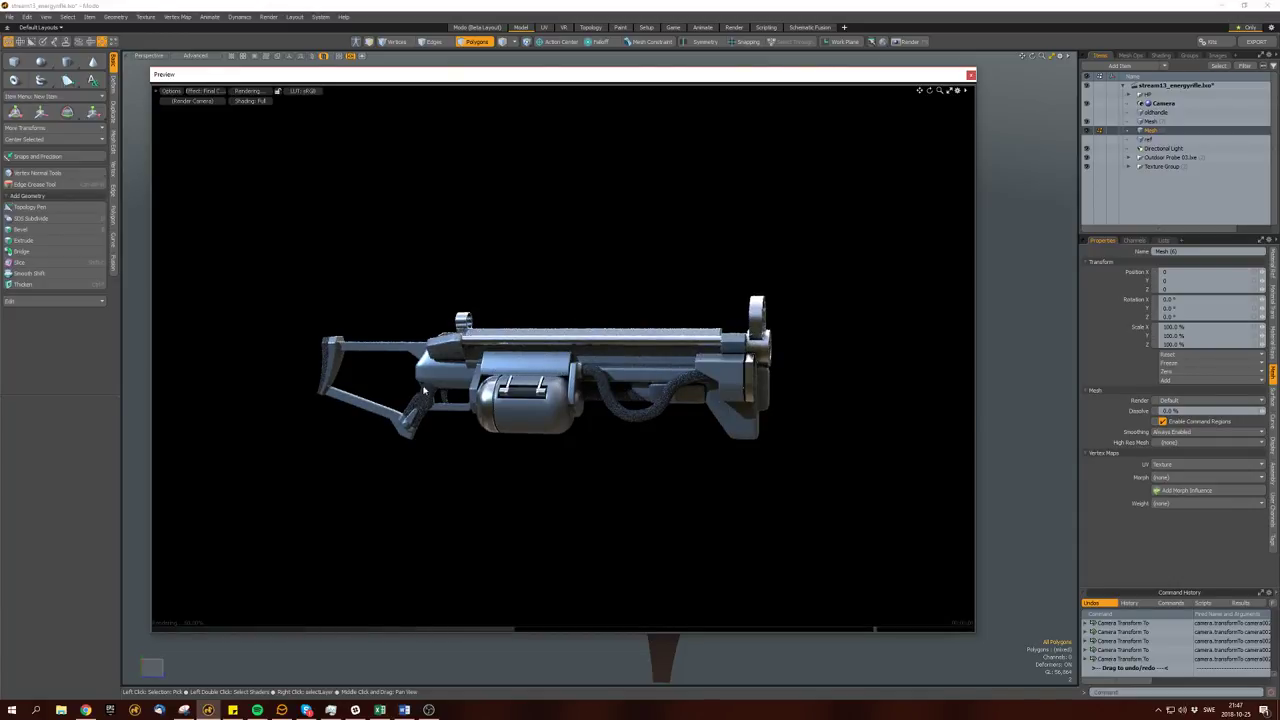
Check the rifle's opposite side and rear three-quarter view in the render preview, and close the preview.
alt+drag(515, 354, 640, 405)
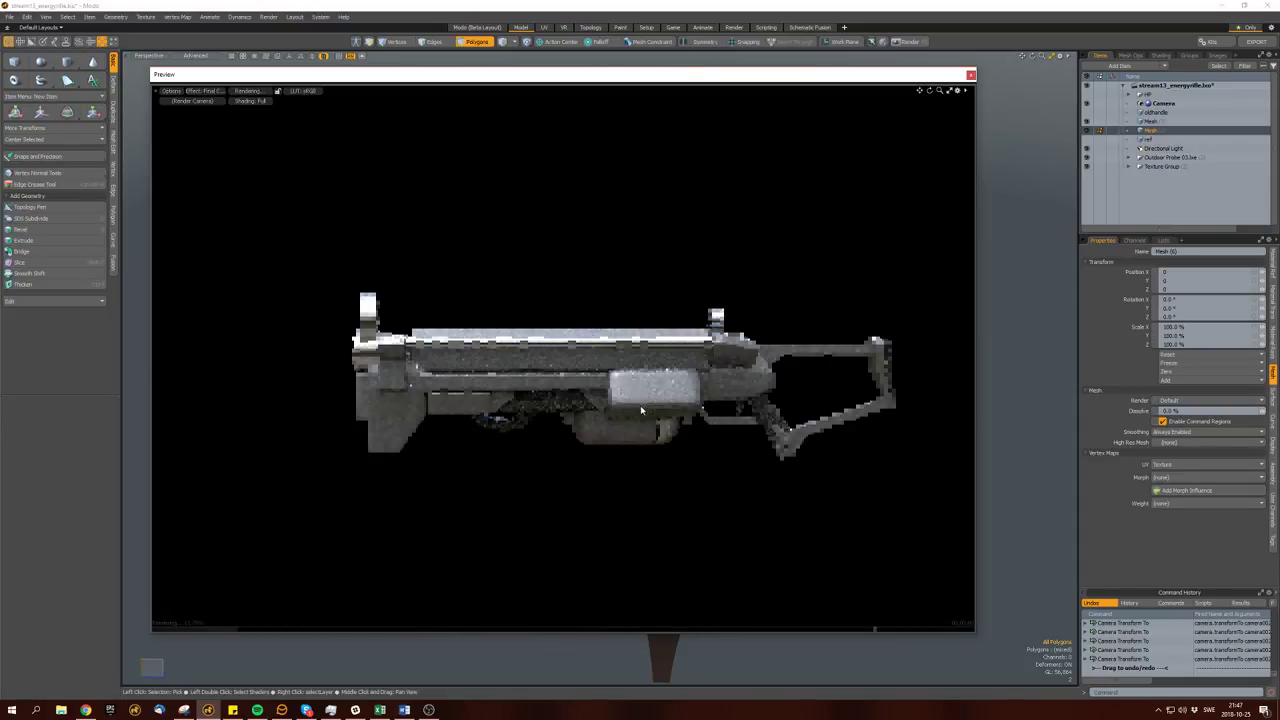
alt+drag(402, 406, 362, 472)
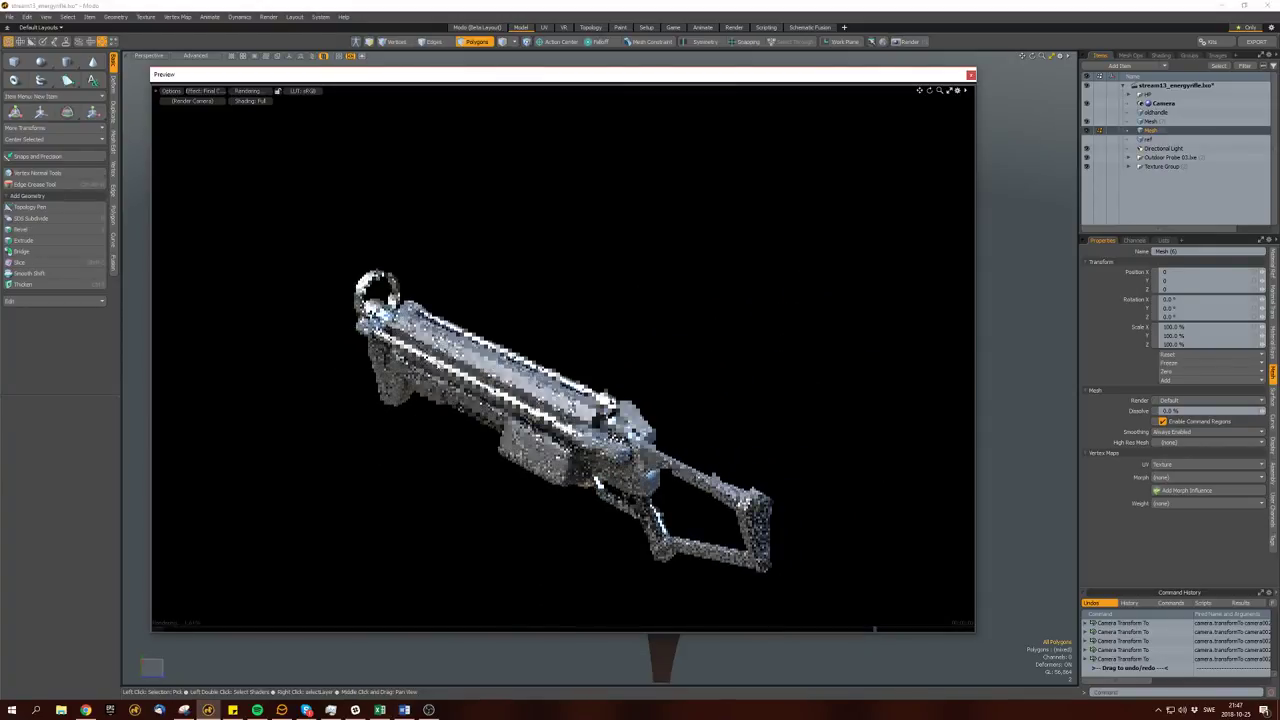
click(970, 74)
Select the connected parts at the rifle's front end, including the ring, barrel and bracket blocks, and move them into a new mesh item.
mouse_move(660, 300)
alt+mouse_down()
mouse_move(631, 251)
mouse_move(600, 320)
mouse_move(520, 372)
mouse_move(540, 380)
mouse_move(520, 390)
mouse_move(545, 400)
mouse_move(560, 380)
mouse_move(551, 314)
mouse_move(671, 277)
alt+mouse_up()
scroll(679, 263, up, 5)
scroll(600, 320, up, 5)
key(3)
key(bracketright)
shift+click(553, 408)
key(bracketright)
shift+click(557, 302)
key(bracketright)
key(ctrl+x)
key(n)
key(ctrl+v)
Isolate the separated front parts and bridge the facing polygons of the two bracket blocks into one piece.
alt+drag(597, 325, 504, 391)
key(shift+h)
key(3)
click(520, 385)
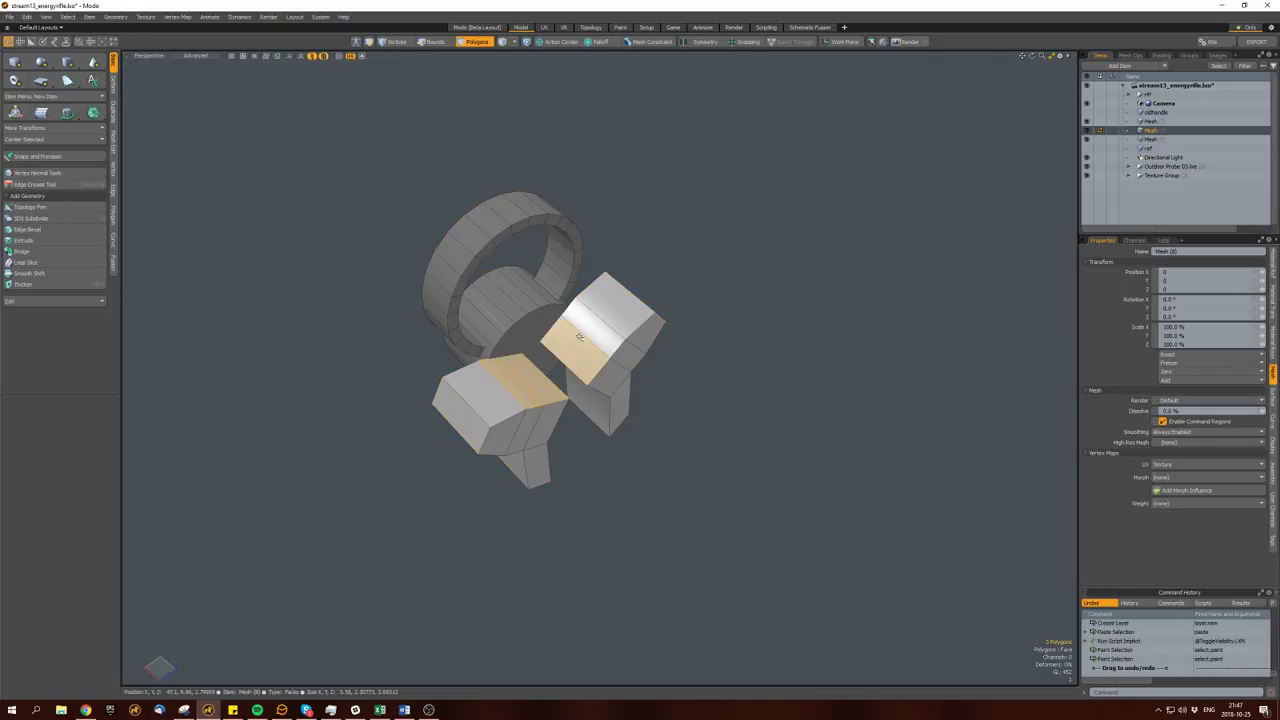
key(b)
click(537, 339)
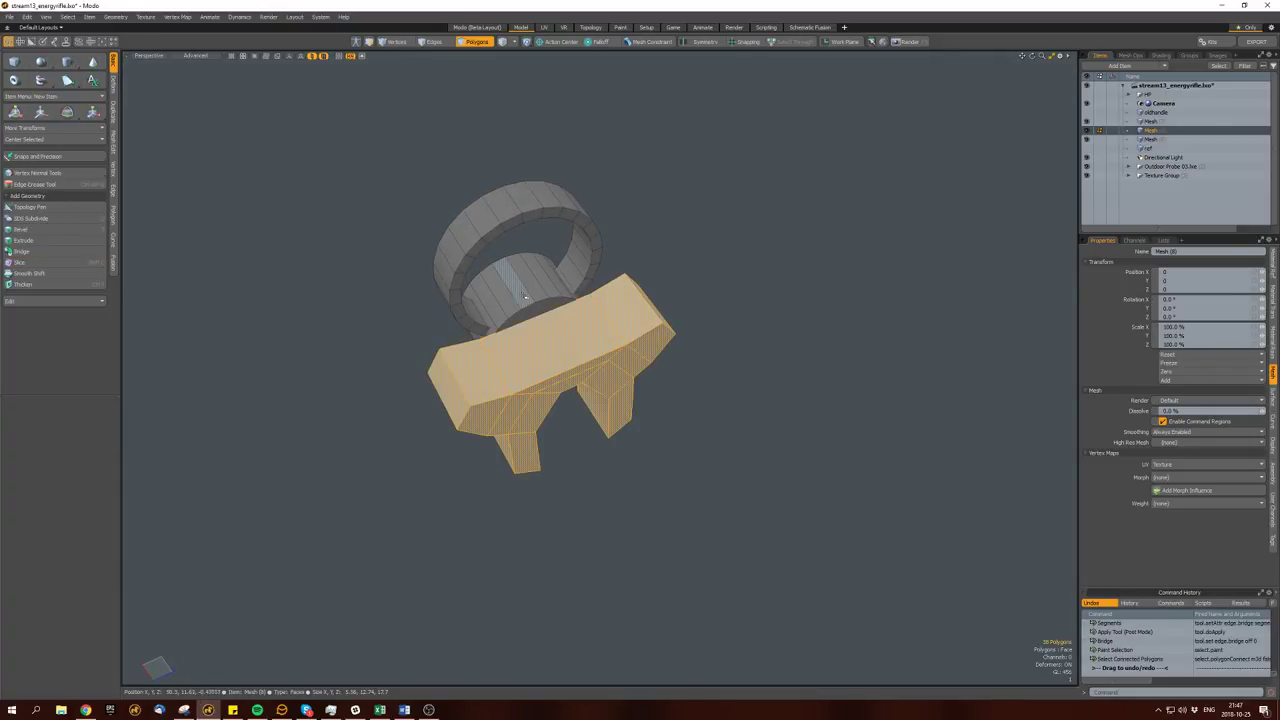
Smooth the bridged bracket with rounded subdivision edges and set up a small cylinder beside it.
mouse_move(522, 353)
alt+mouse_down()
mouse_move(571, 363)
mouse_move(500, 348)
mouse_move(590, 383)
mouse_move(640, 370)
mouse_move(754, 374)
alt+mouse_up()
key(space)
click(487, 346)
shift+click(507, 349)
click(595, 386)
click(686, 357)
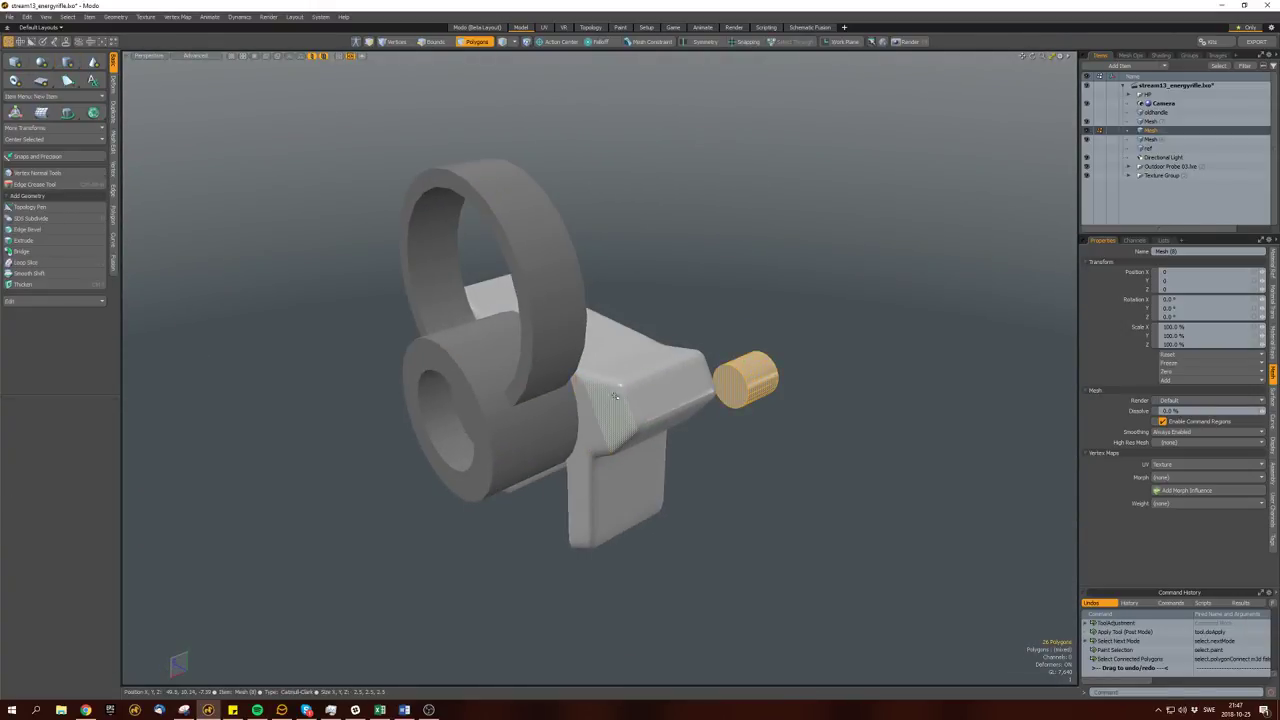
Mirror the small cylinder to the bracket's other side and move both cylinders against the bracket's front.
key(ctrl+m)
key(ctrl+shift+m)
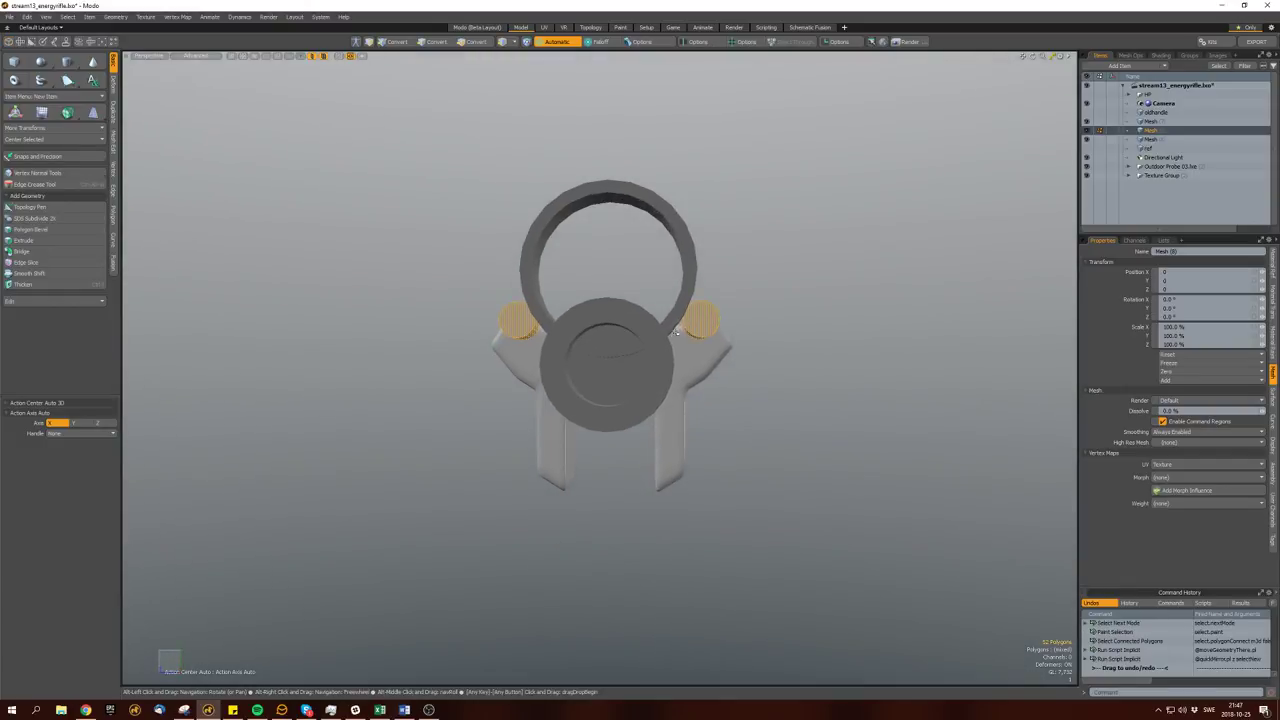
key(w)
click(700, 330)
alt+drag(743, 329, 551, 414)
key(space)
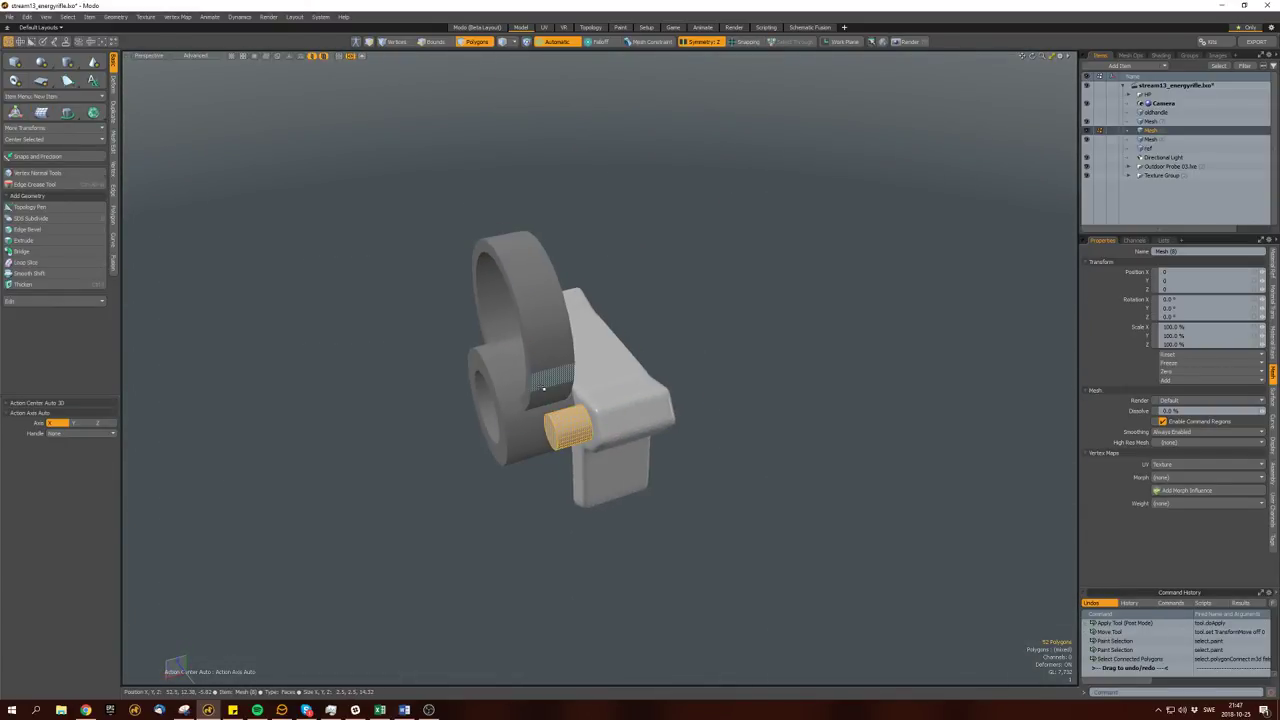
Copy the ring's inner faces, flip them and cap the open ends to form a solid disc.
double_click(543, 388)
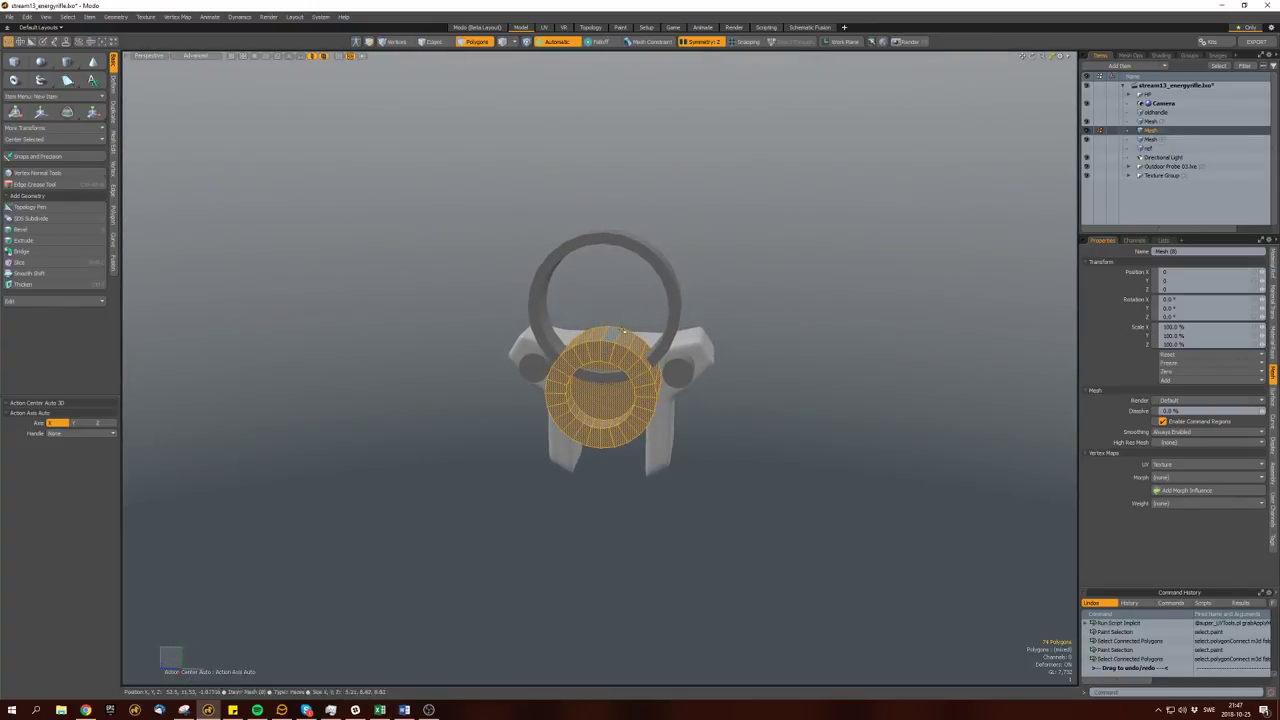
double_click(615, 346)
alt+drag(641, 307, 690, 330)
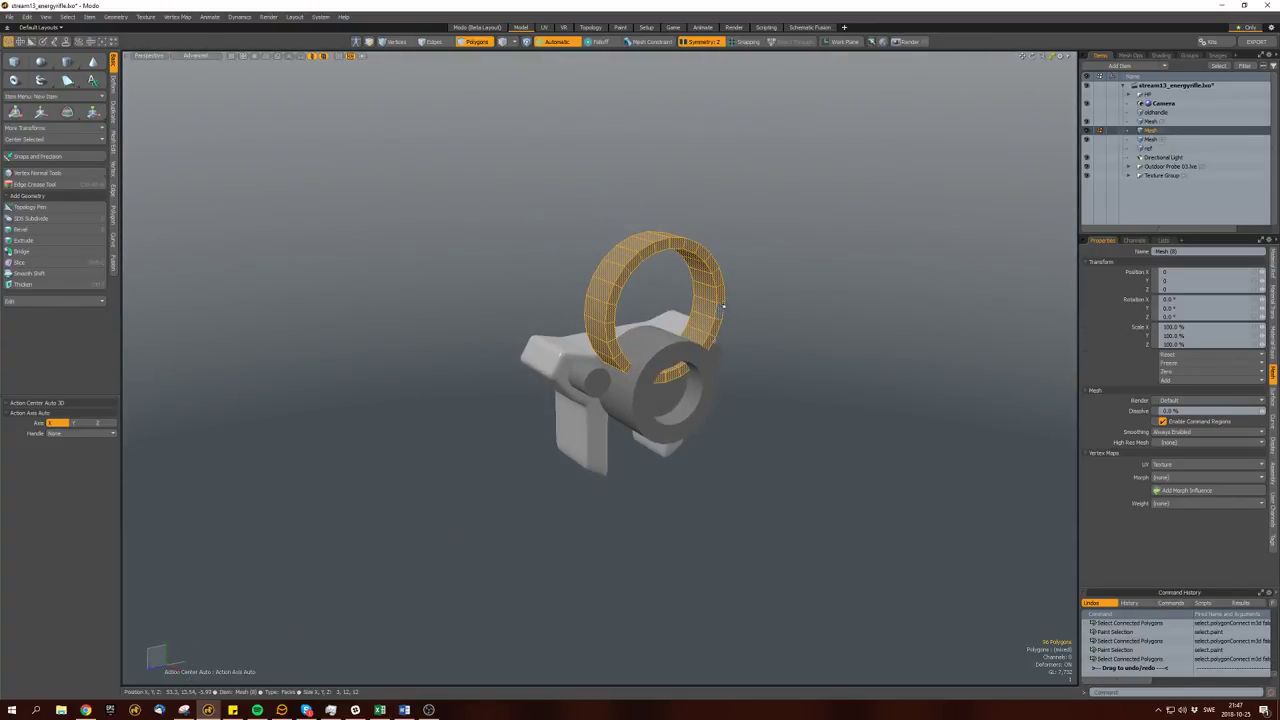
click(695, 335)
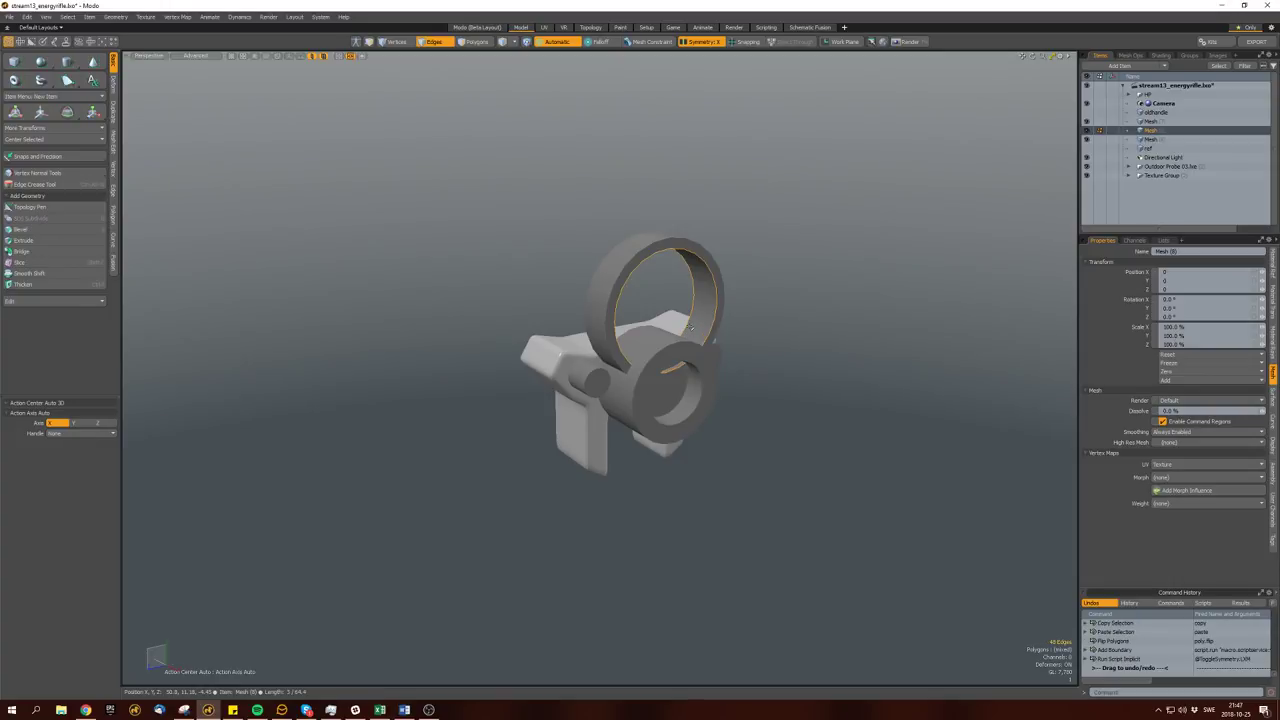
key(p)
mouse_move(688, 323)
alt+mouse_down()
mouse_move(660, 320)
mouse_move(700, 318)
mouse_move(640, 322)
alt+mouse_up()
Isolate the disc, scale it lengthwise past both faces of the ring, and unhide the other parts.
double_click(690, 290)
key(h)
click(651, 318)
double_click(651, 318)
key(r)
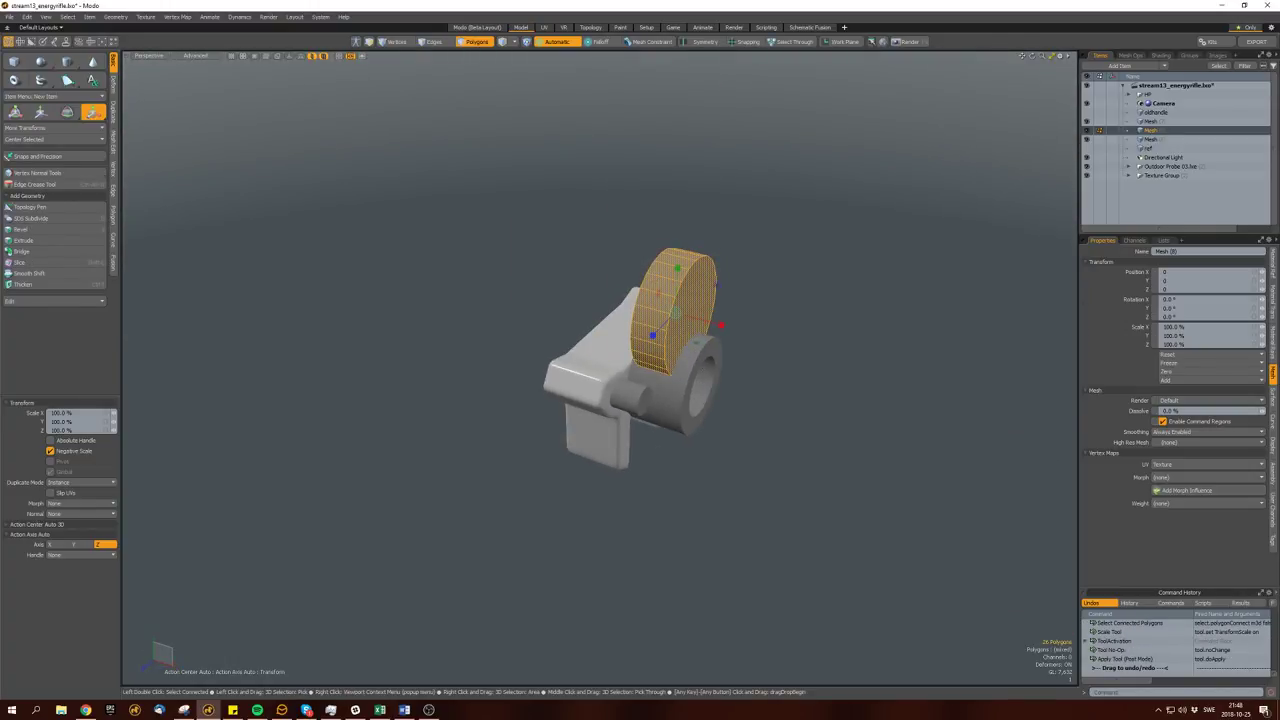
key(q)
key(u)
Narrow the bore in the barrel's front end by scaling its polygons to 64% in Y and Z.
double_click(645, 385)
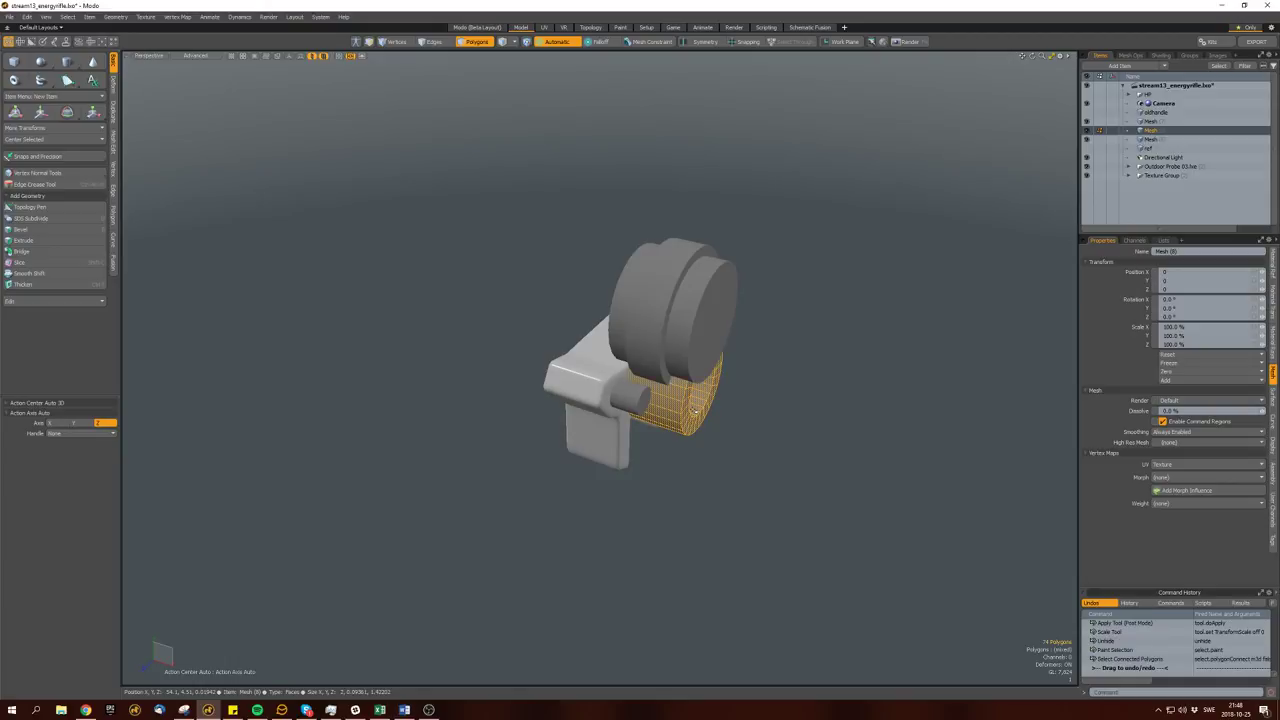
key(shift+h)
key(w)
alt+drag(645, 385, 561, 328)
key(r)
key(shift+Up)
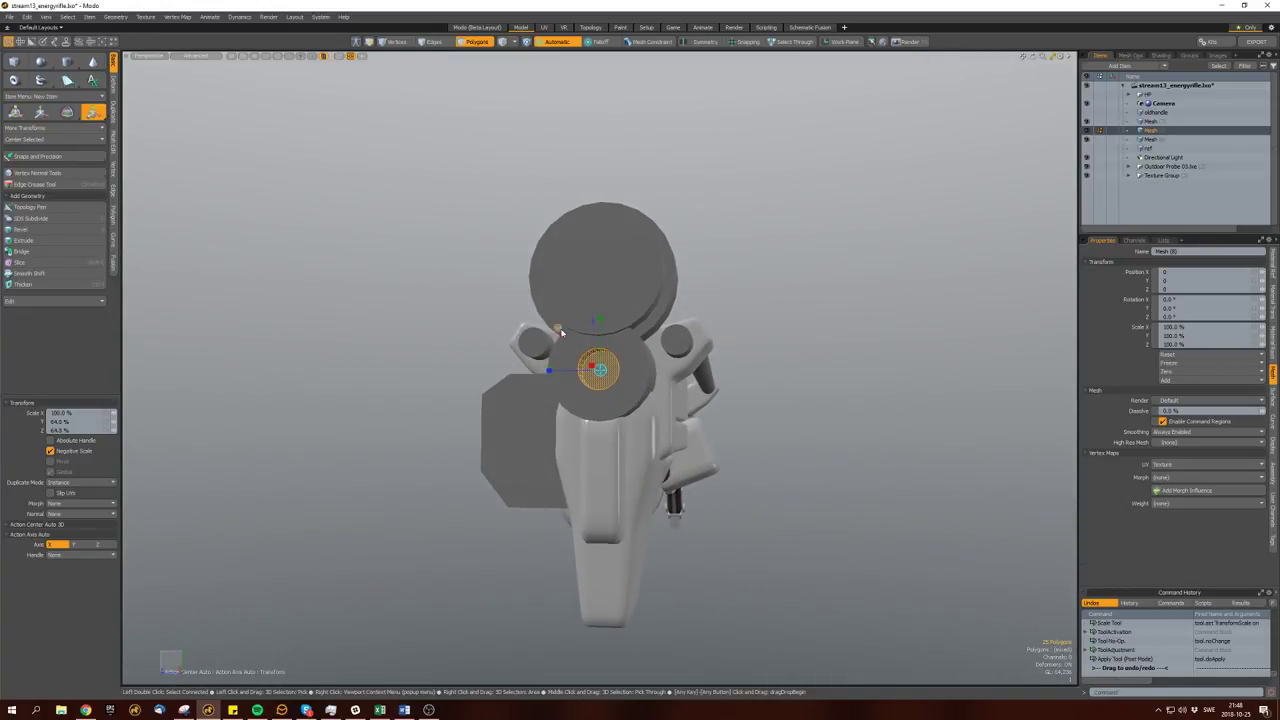
key(space)
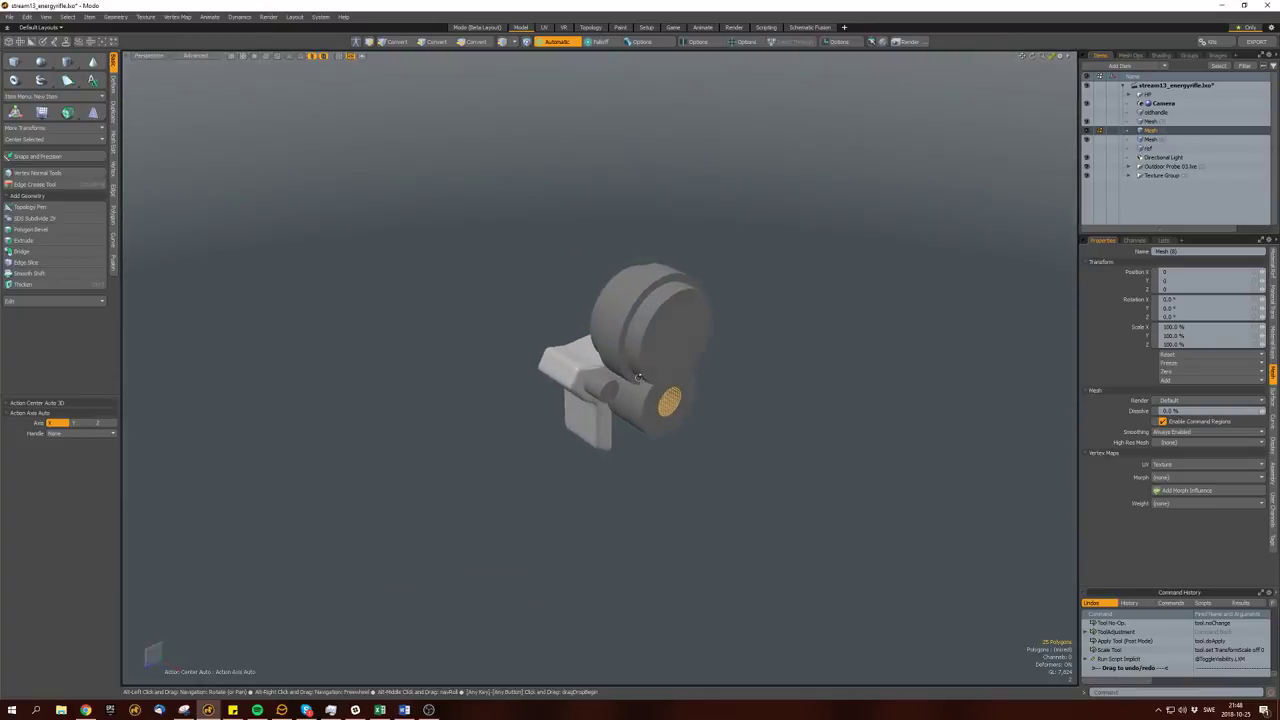
Subtract the disc from the barrel cylinder to clear the ring's opening.
click(650, 380)
key(bracketright)
key(h)
alt+drag(650, 395, 671, 349)
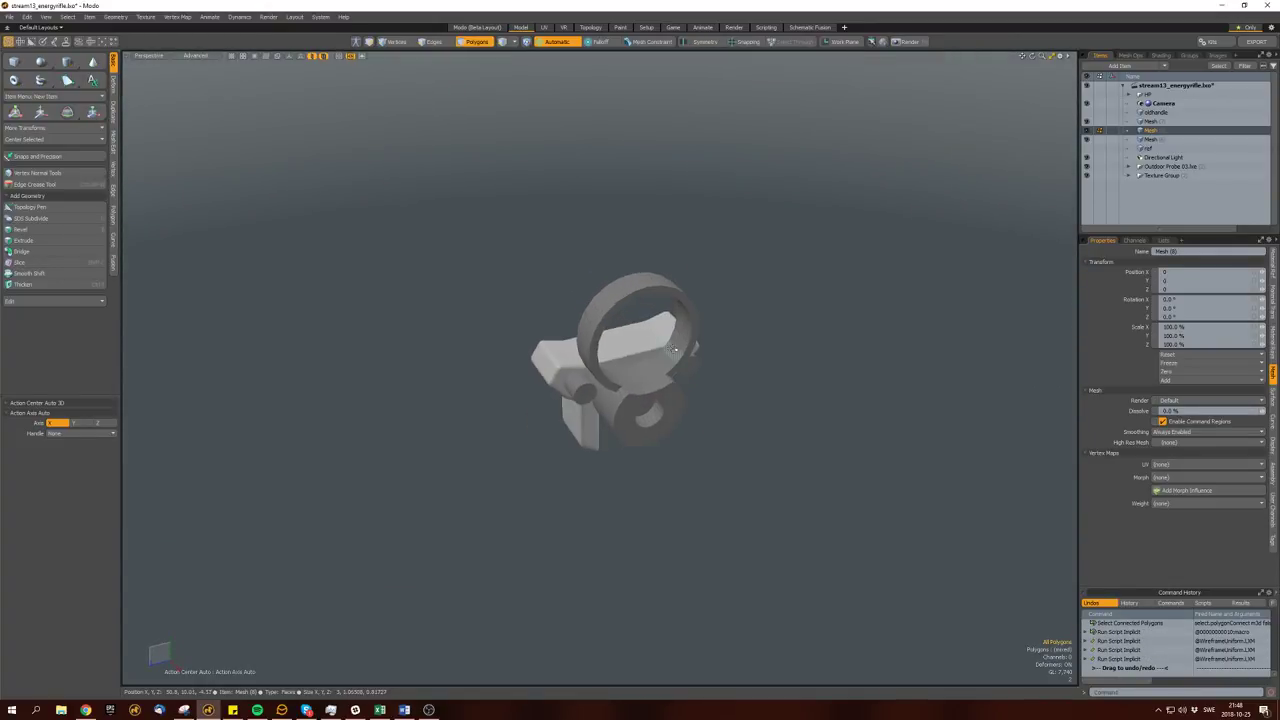
Bevel the ring's inner edge loop, and bevel the loop of inner polygons to form a step inside the ring.
key(b)
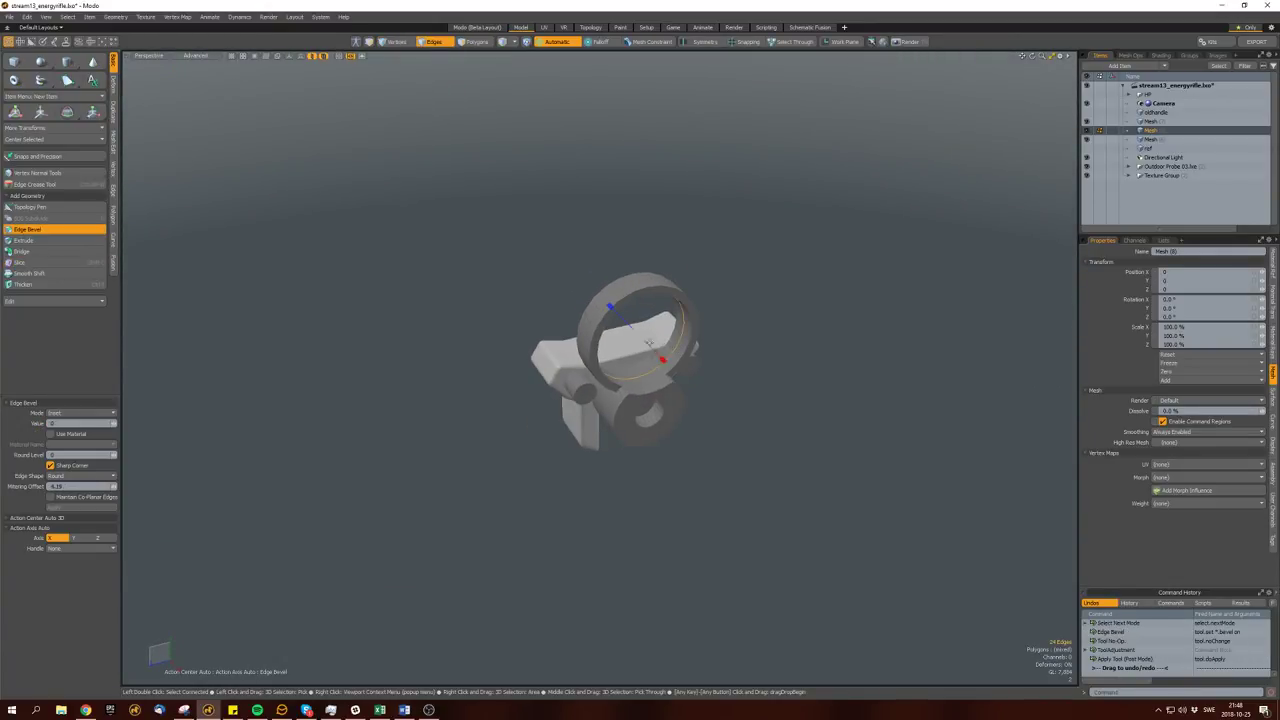
key(space)
key(space)
scroll(660, 340, up, 5)
click(683, 340)
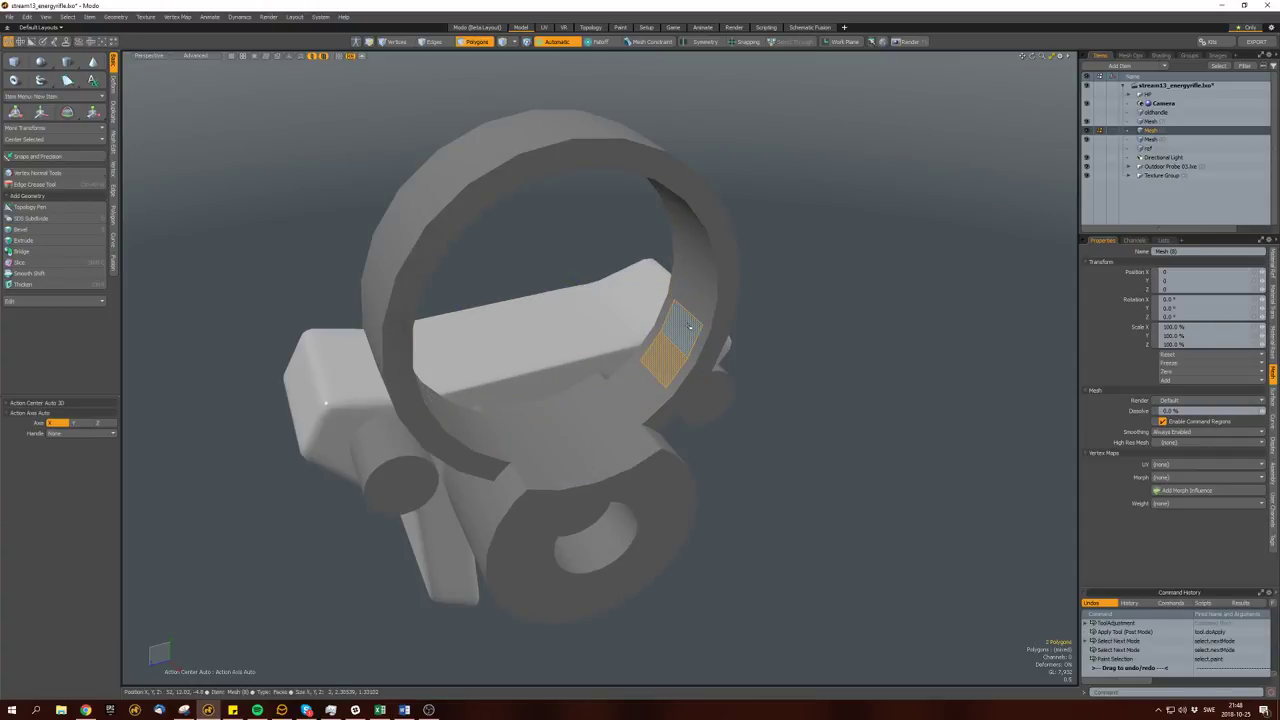
scroll(689, 327, down, 4)
key(l)
key(b)
alt+drag(660, 340, 580, 300)
key(space)
Loop slice the ring around its outer rim.
key(alt+c)
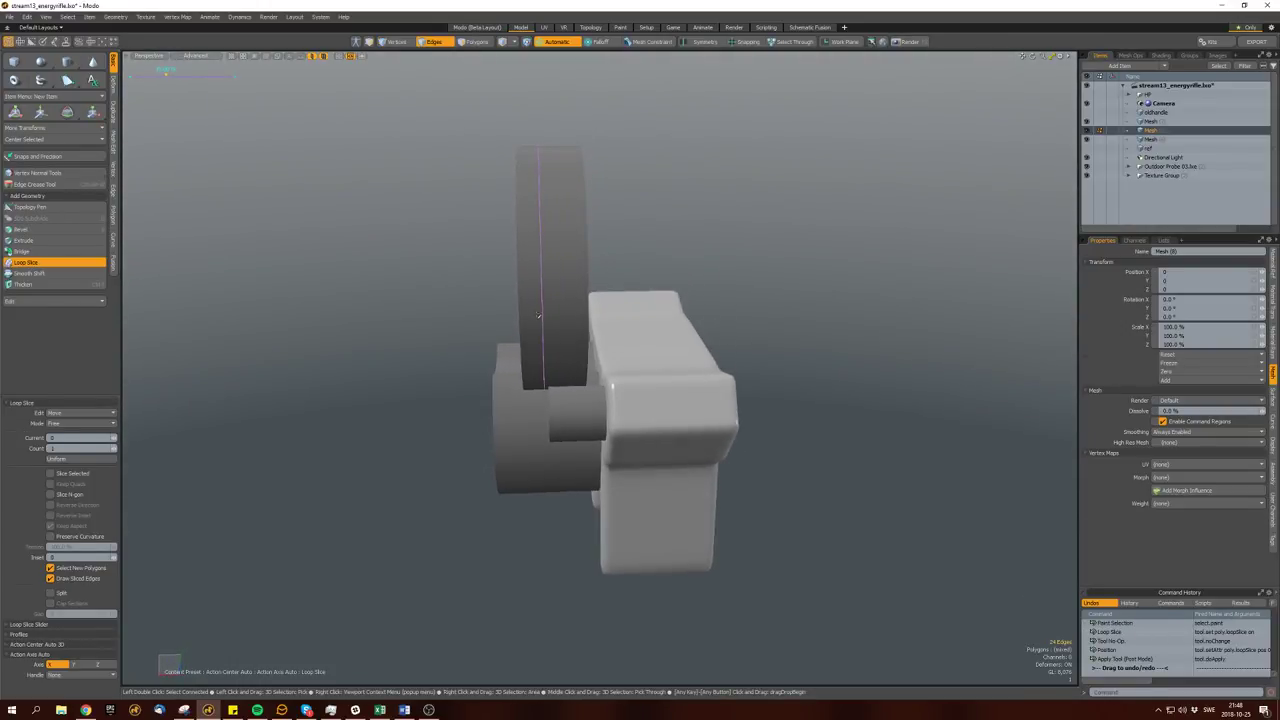
key(space)
key(space)
Select the ring's outer polygons except for spaced gaps along the front, and bevel them outward to leave notches.
key(l)
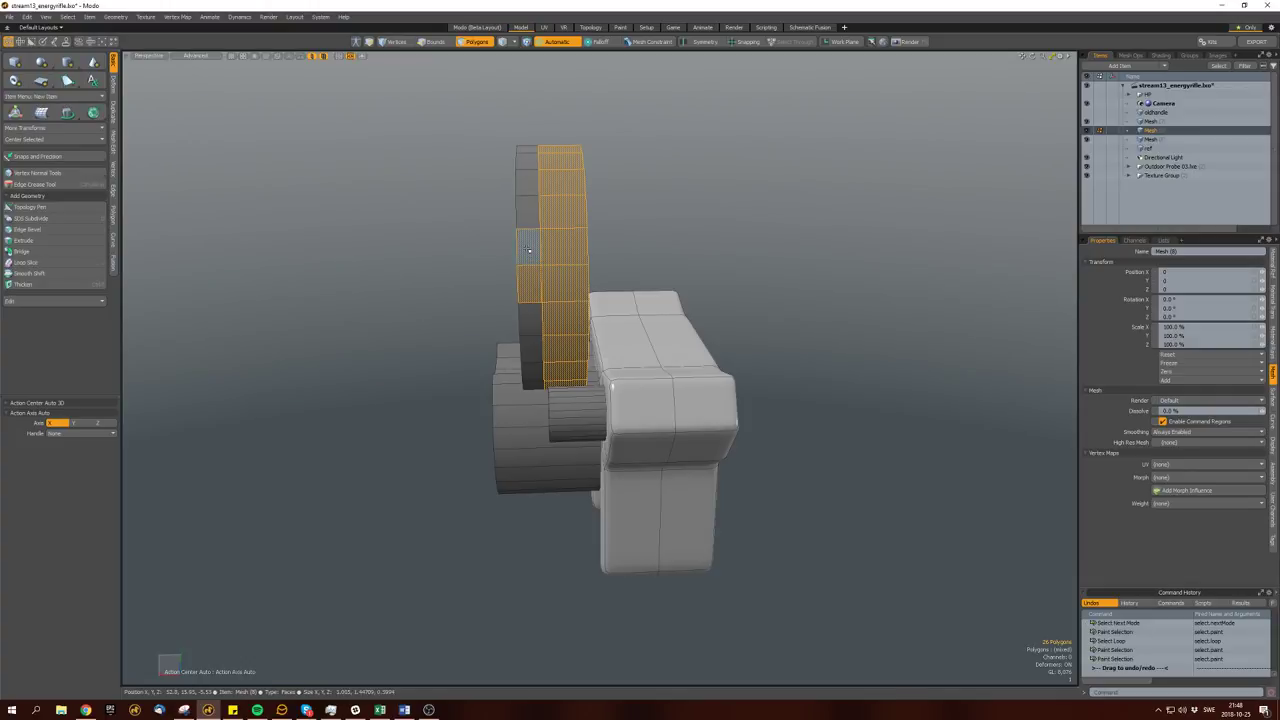
key(l)
alt+drag(528, 287, 607, 335)
alt+drag(603, 280, 640, 300)
key(b)
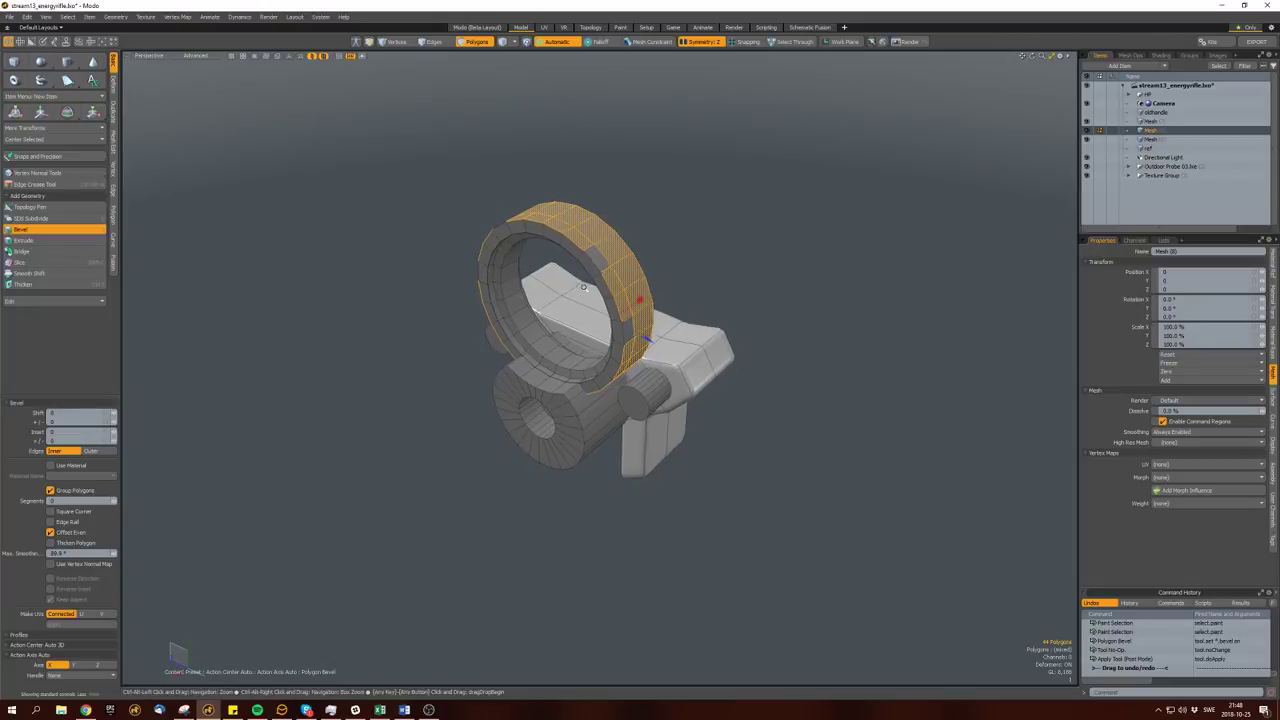
drag(652, 346, 628, 370)
key(space)
Shorten the two side cylinders and bevel their front faces into wider cylinders with stepped, chamfered tips.
click(628, 370)
key(w)
scroll(519, 358, up, 5)
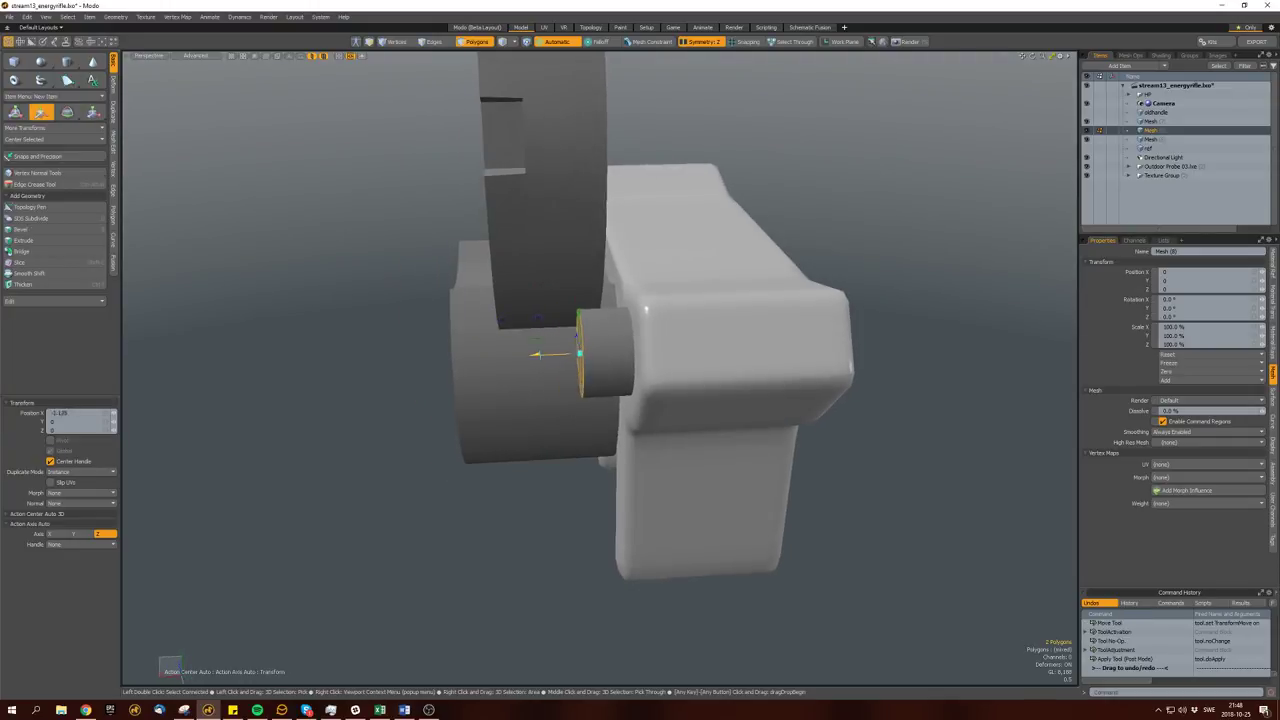
key(b)
drag(604, 375, 511, 297)
mouse_move(576, 358)
mouse_down()
mouse_move(488, 360)
mouse_move(580, 382)
mouse_up()
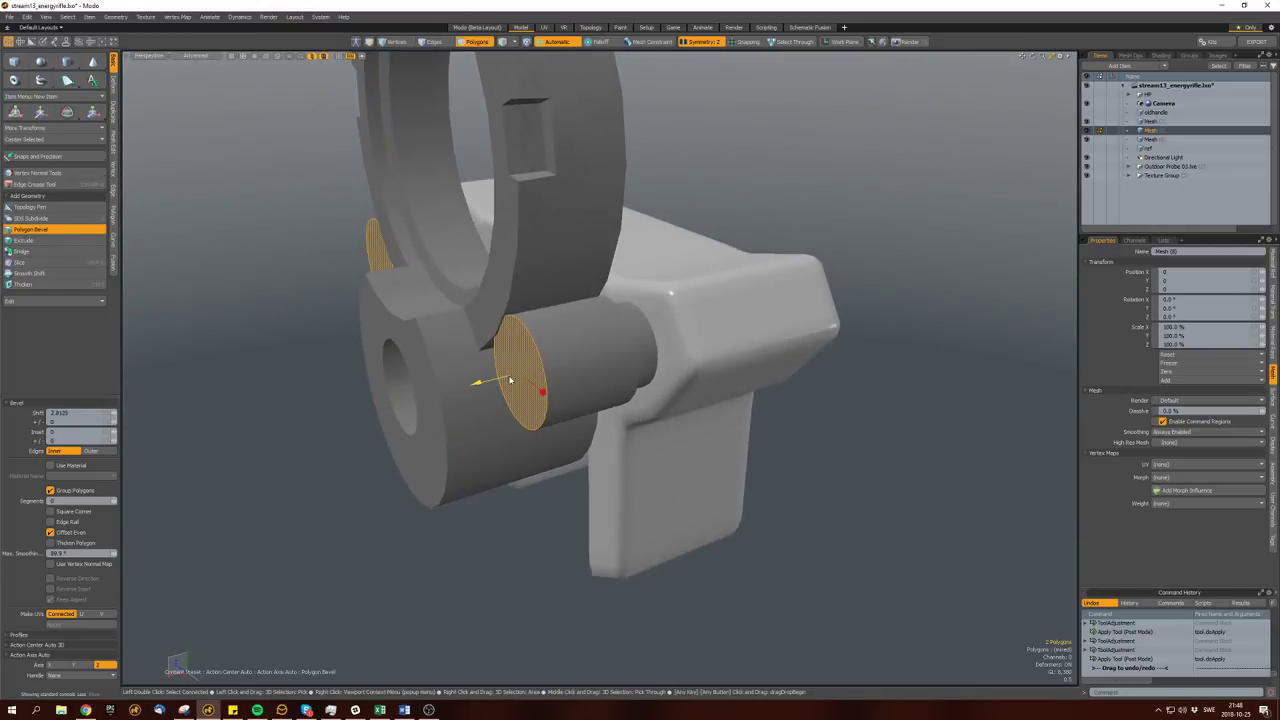
alt+drag(497, 374, 600, 370)
click(615, 364)
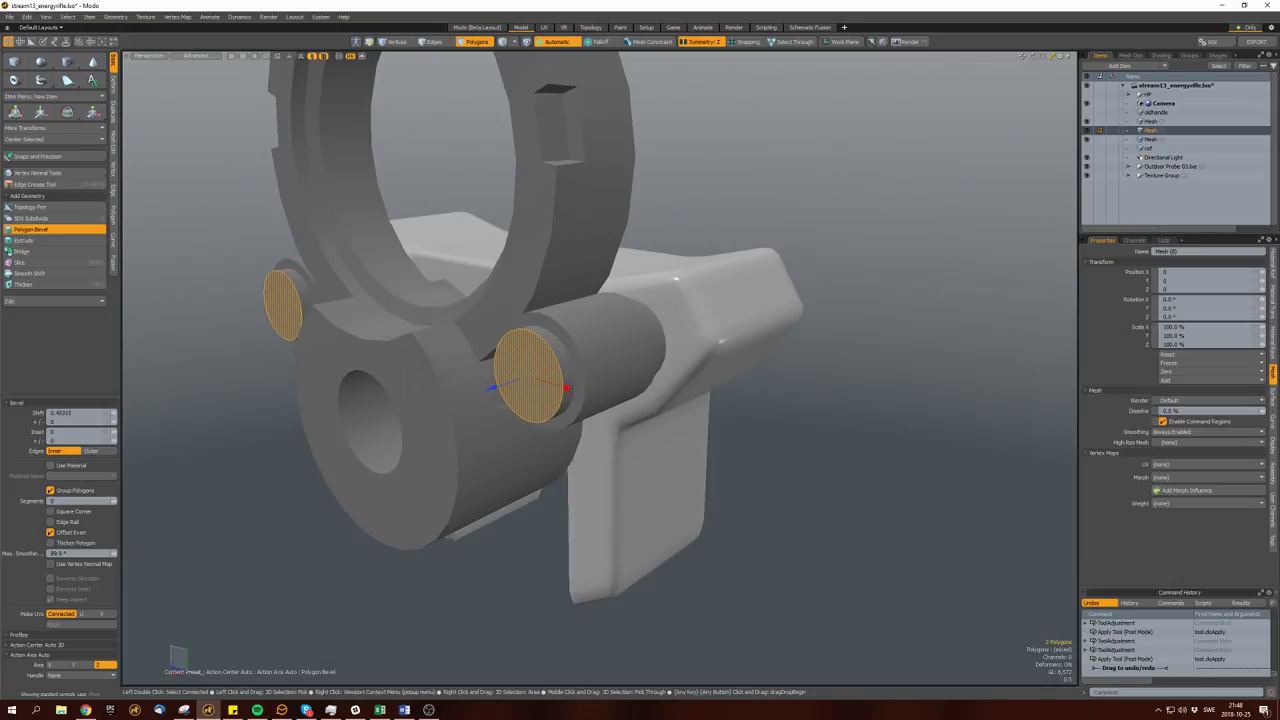
key(space)
Bevel the rim edges of the barrel's front bore into a wide chamfer.
mouse_move(520, 400)
alt+mouse_down()
mouse_move(470, 395)
mouse_move(515, 393)
alt+mouse_up()
key(3)
click(551, 382)
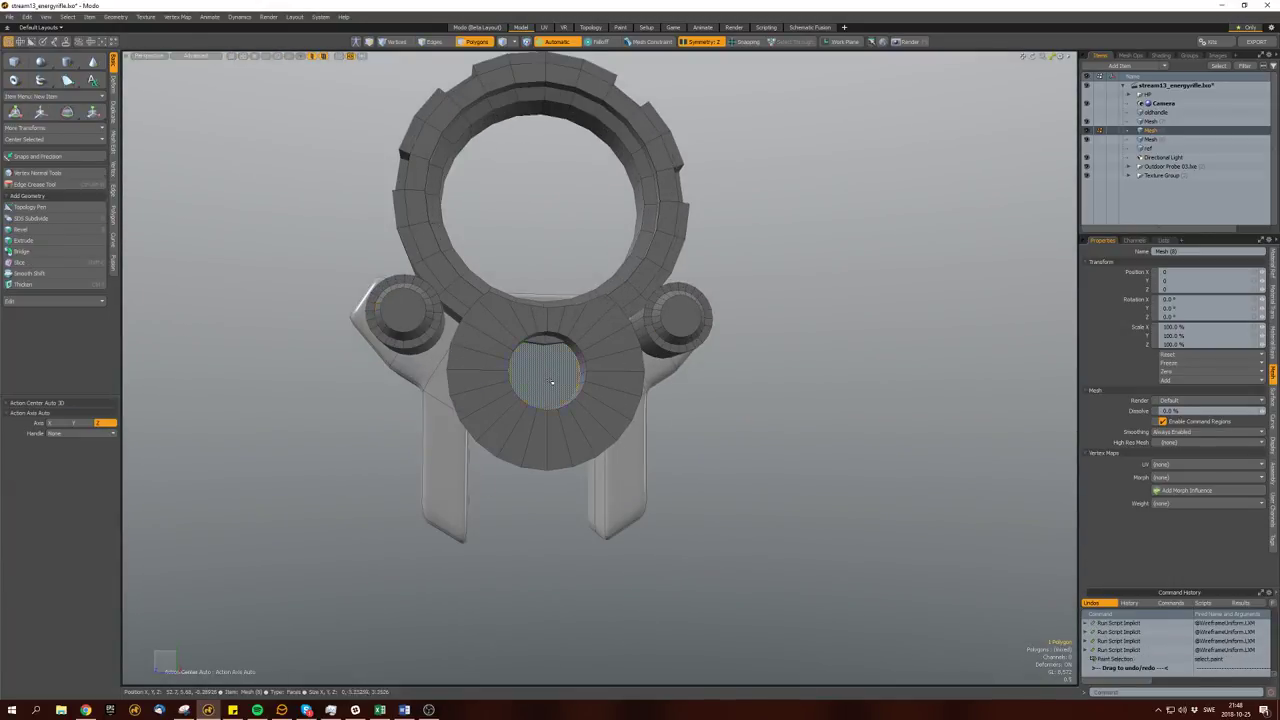
key(2)
key(b)
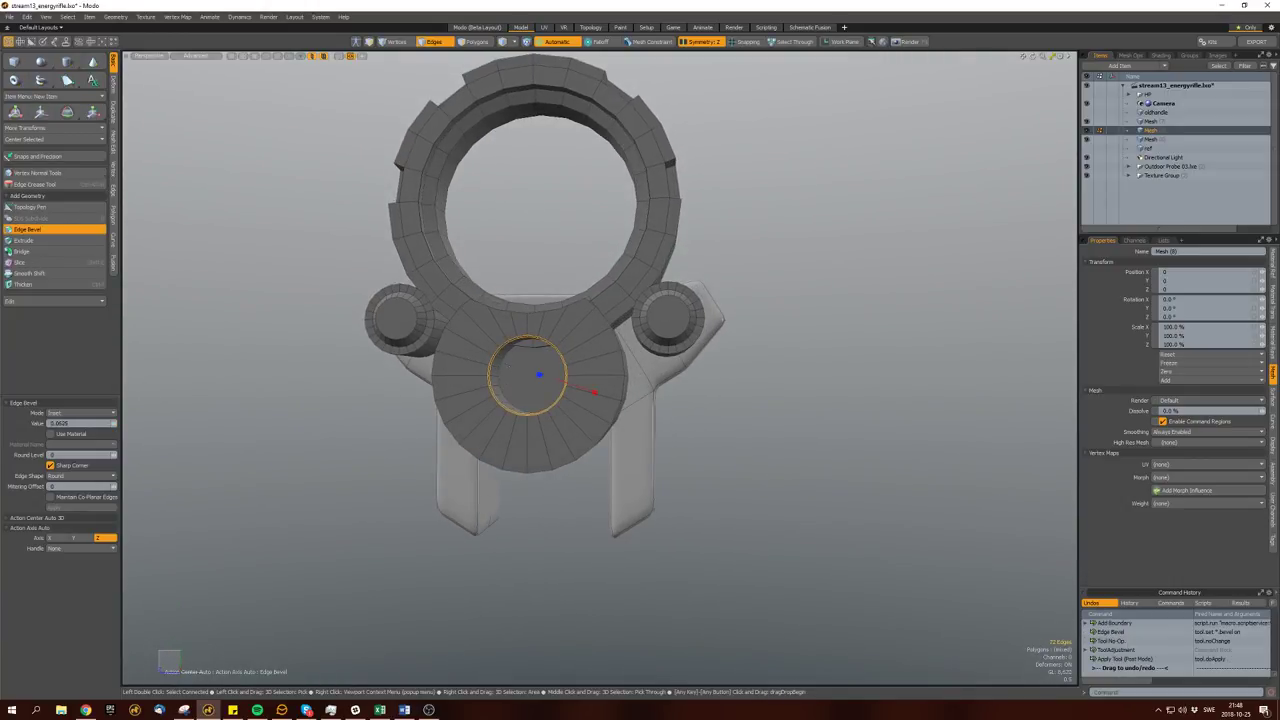
scroll(504, 351, up, 3)
key(space)
key(space)
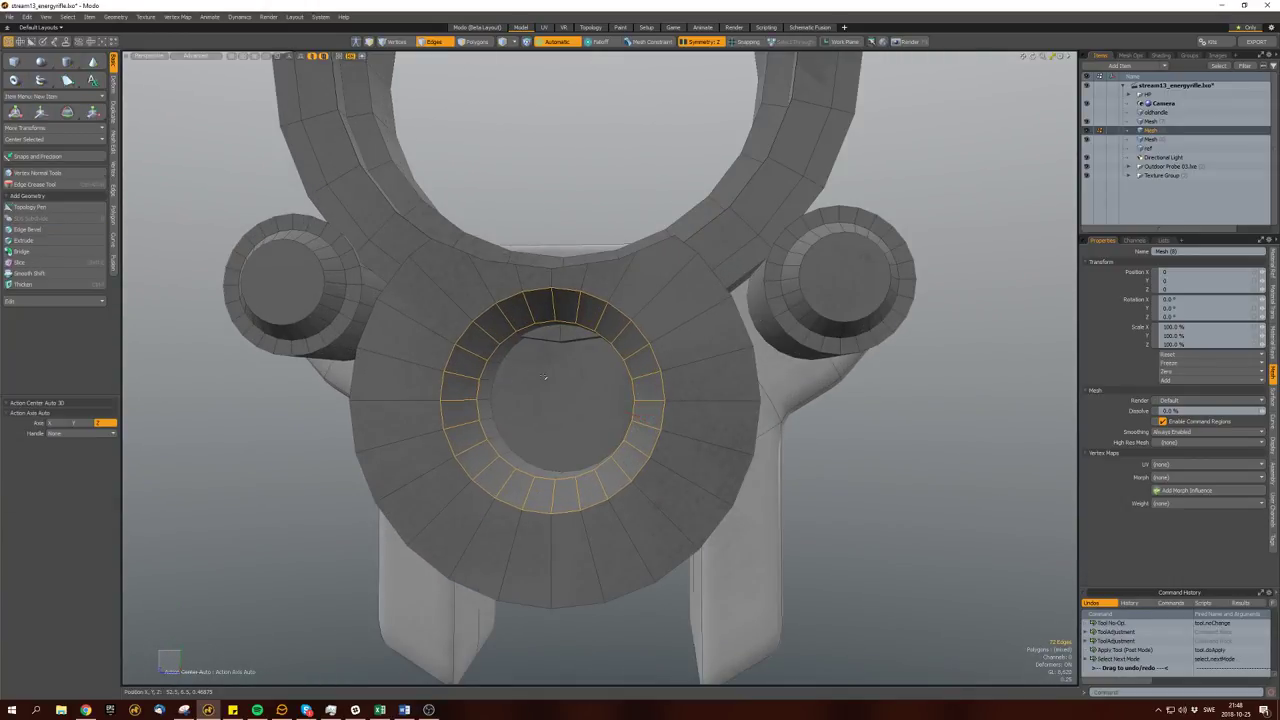
Select the end face inside the barrel's bore and move it along the bore to adjust the depth.
scroll(546, 400, down, 5)
alt+drag(520, 400, 555, 445)
key(w)
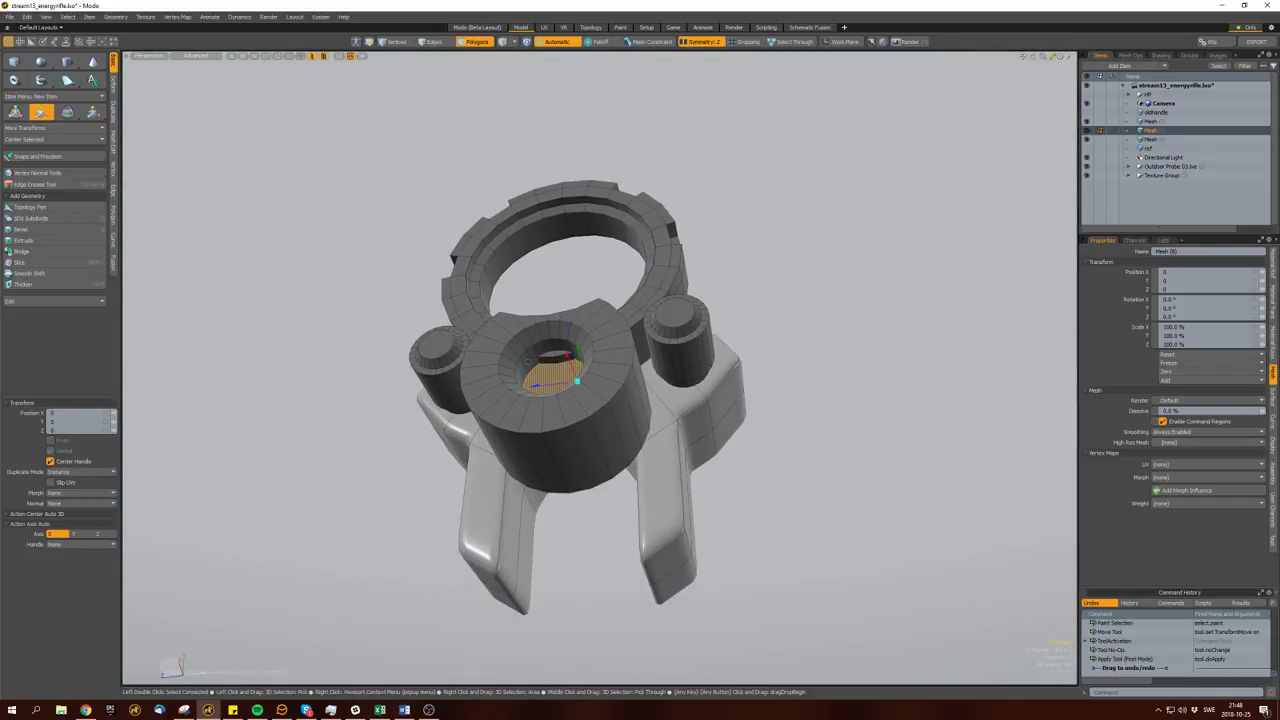
mouse_move(578, 394)
alt+mouse_down()
mouse_move(527, 451)
mouse_move(672, 365)
mouse_move(657, 343)
mouse_move(620, 367)
alt+mouse_up()
scroll(560, 420, down, 3)
Switch the bracket back to plain faces and move its middle edge loop toward the front.
double_click(675, 358)
scroll(673, 362, up, 3)
key(1)
key(2)
double_click(651, 337)
key(b)
key(w)
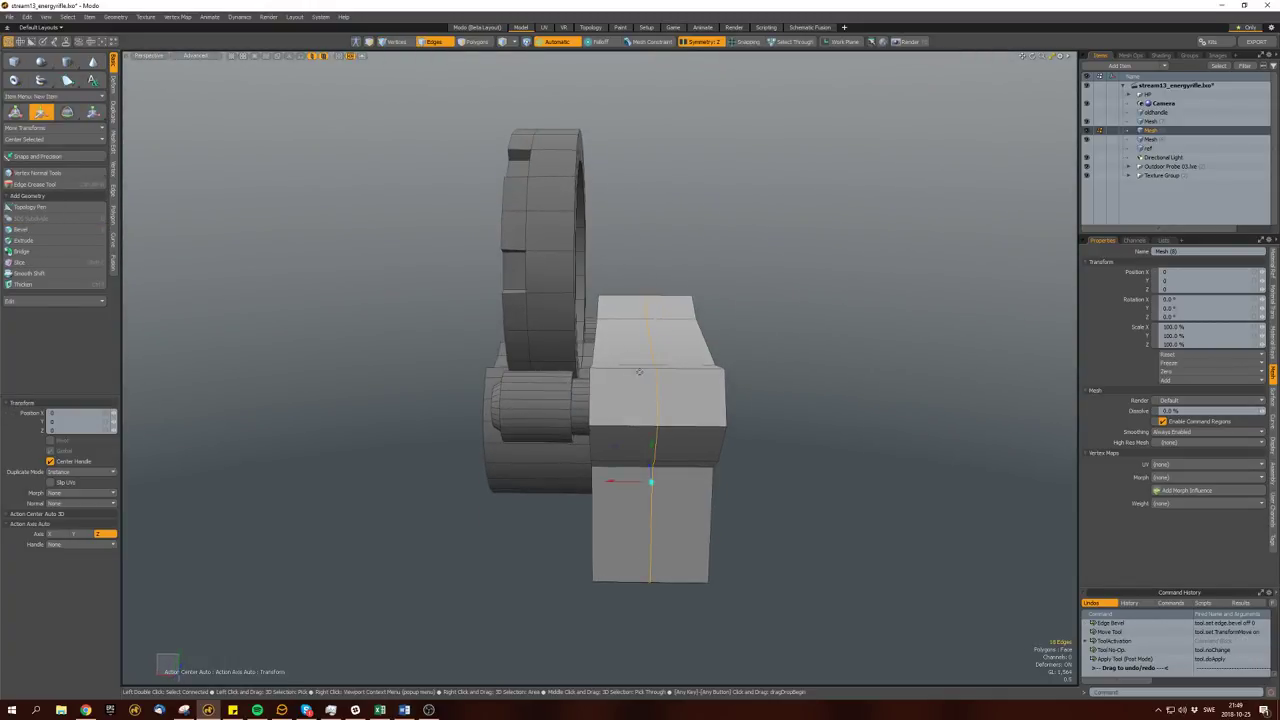
key(space)
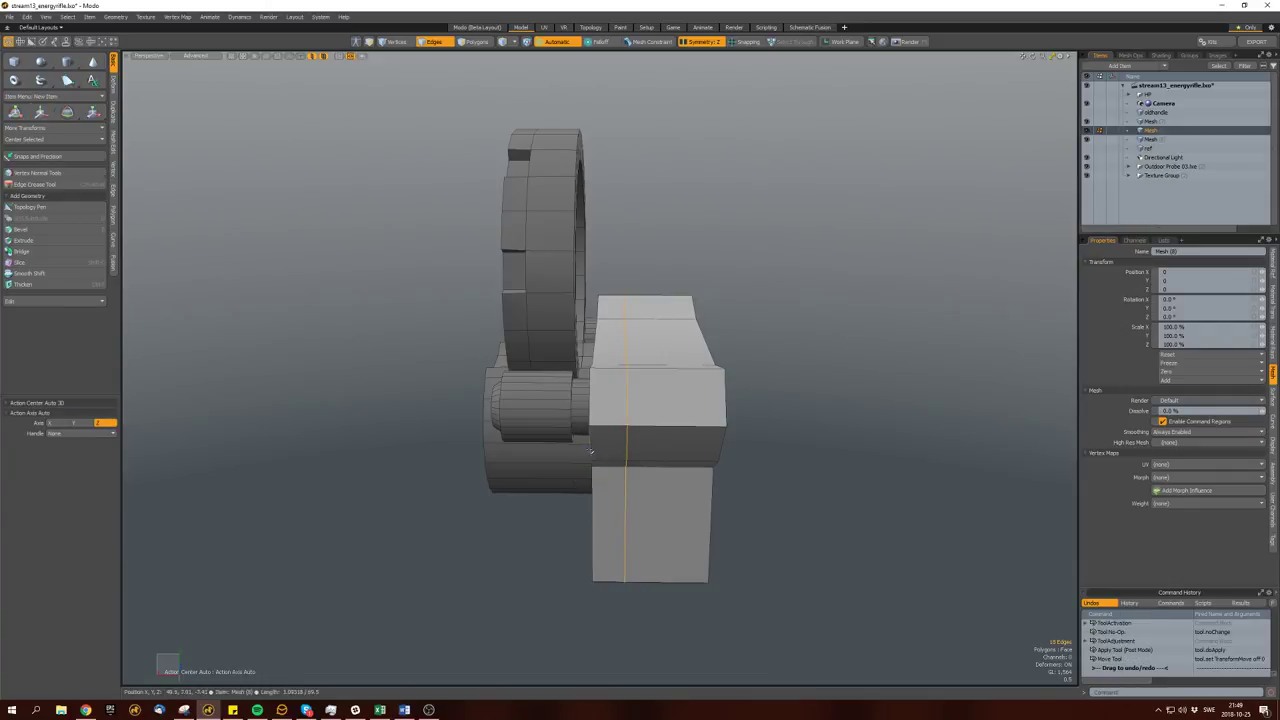
Widen the bracket's edge loop into a narrow strip of polygons and bevel the strip inward into a groove.
key(space)
click(626, 438)
key(b)
alt+drag(626, 419, 616, 503)
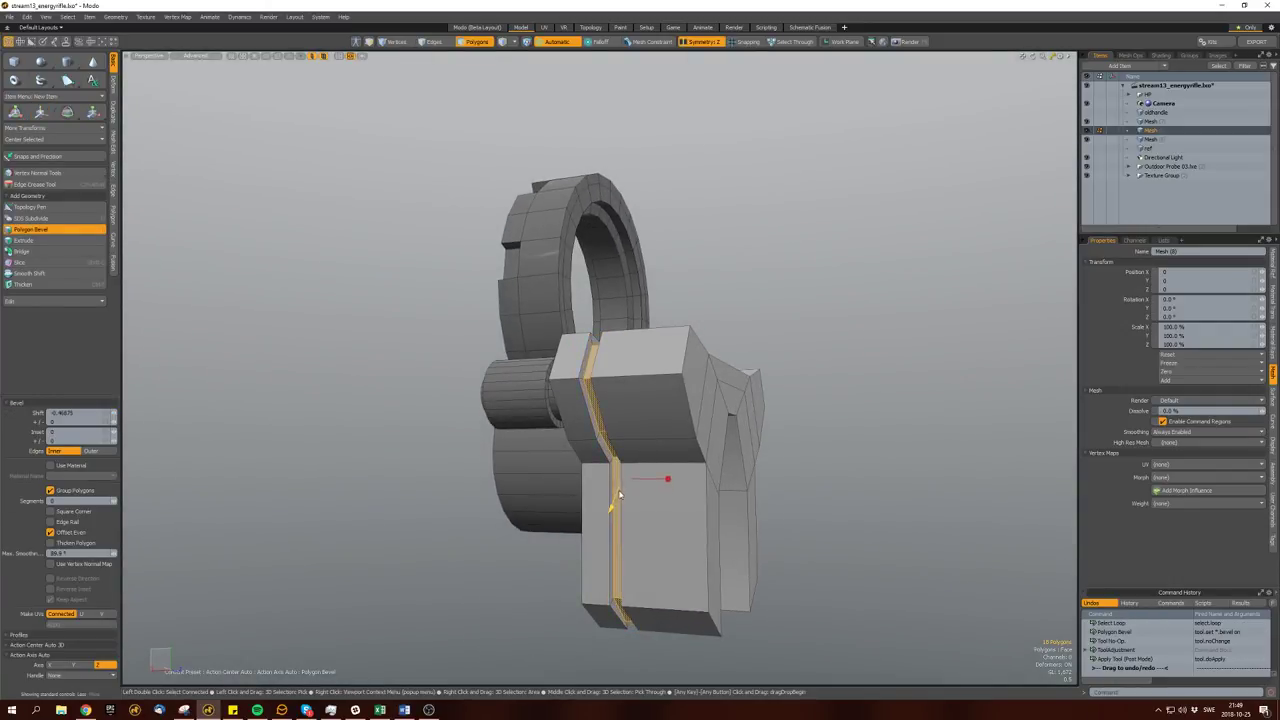
key(space)
Compare the bracket with the whole rifle, and loop slice its lower legs with a horizontal edge loop levelled in Y.
key(u)
alt+drag(642, 481, 540, 517)
scroll(600, 500, up, 8)
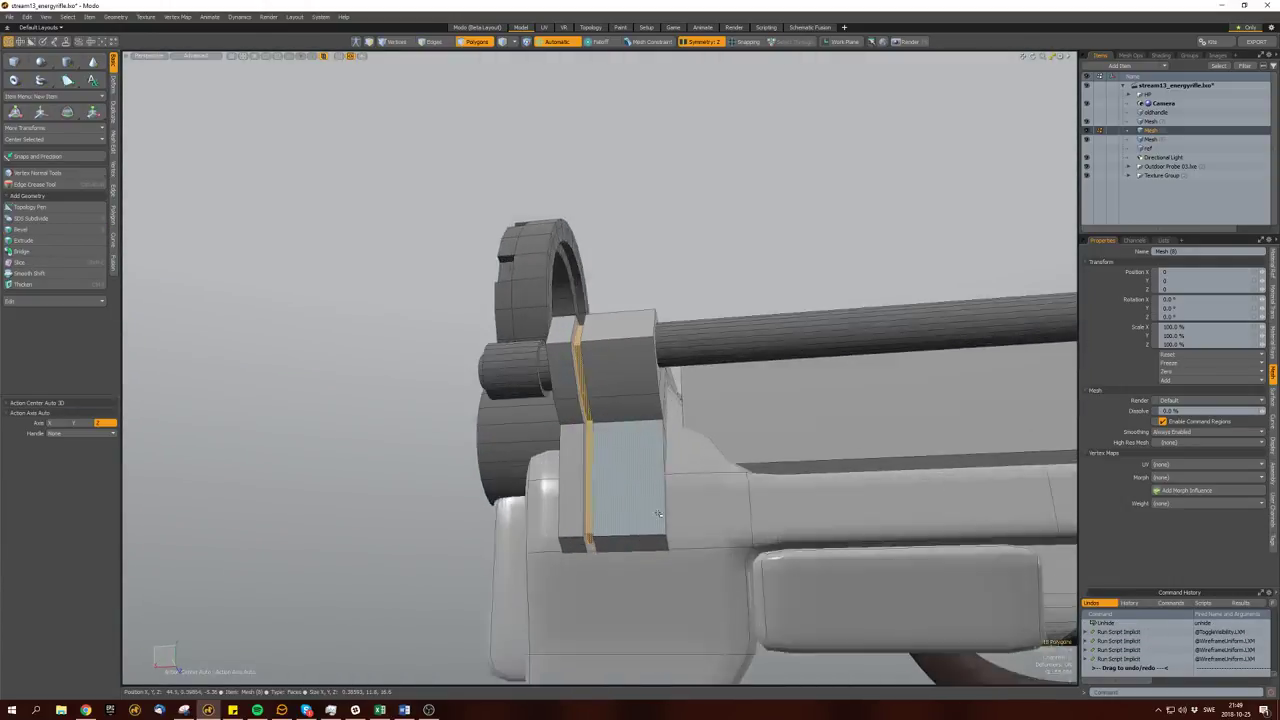
key(space)
key(shift+h)
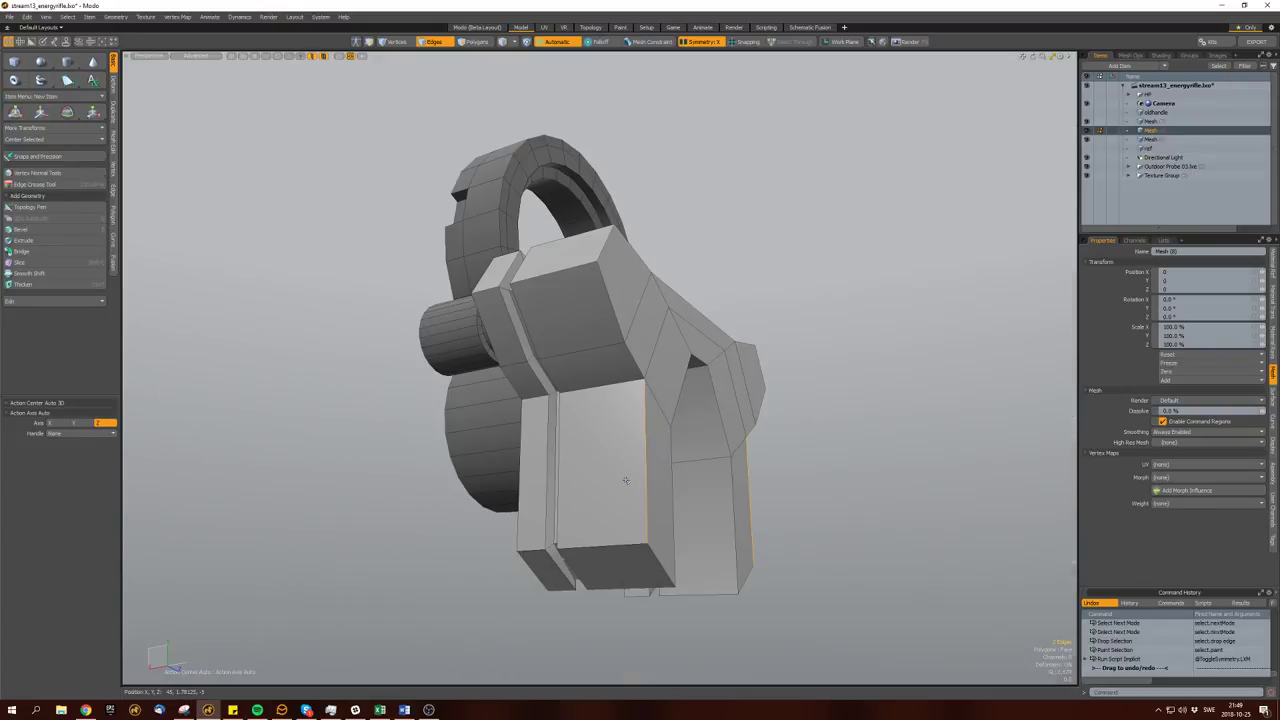
key(alt+c)
alt+drag(603, 481, 720, 475)
key(space)
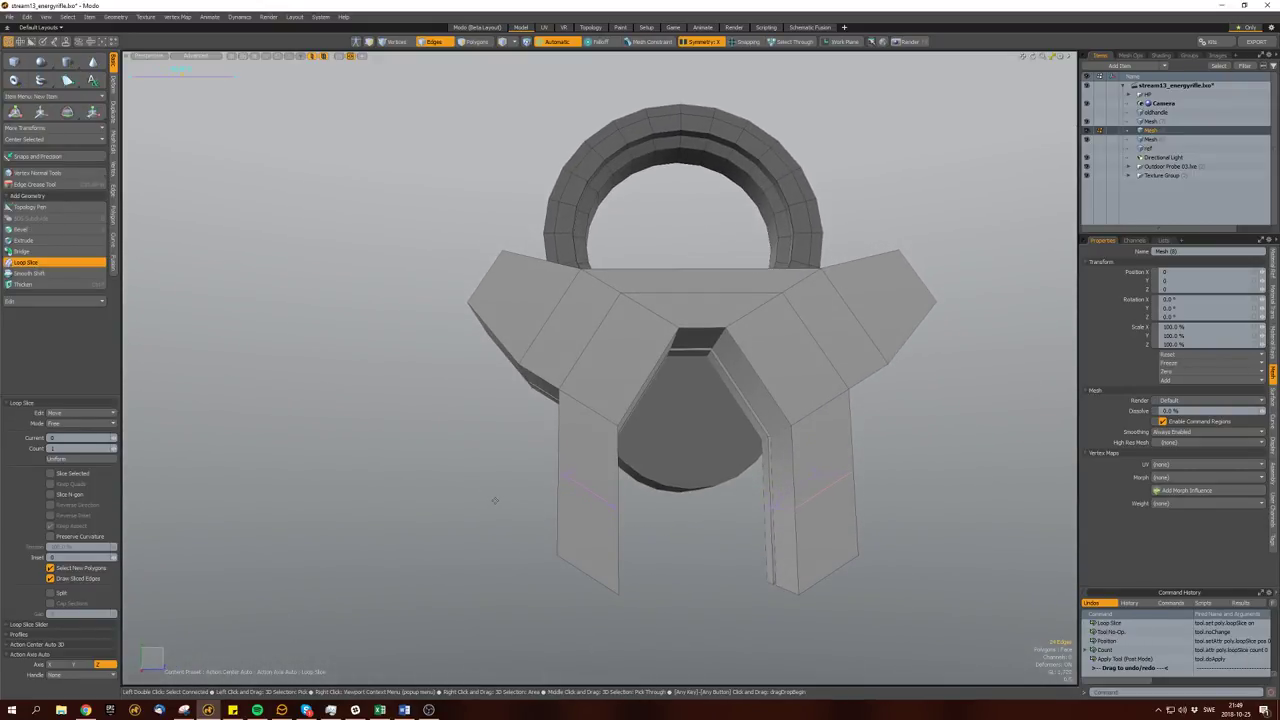
key(w)
alt+drag(494, 500, 631, 498)
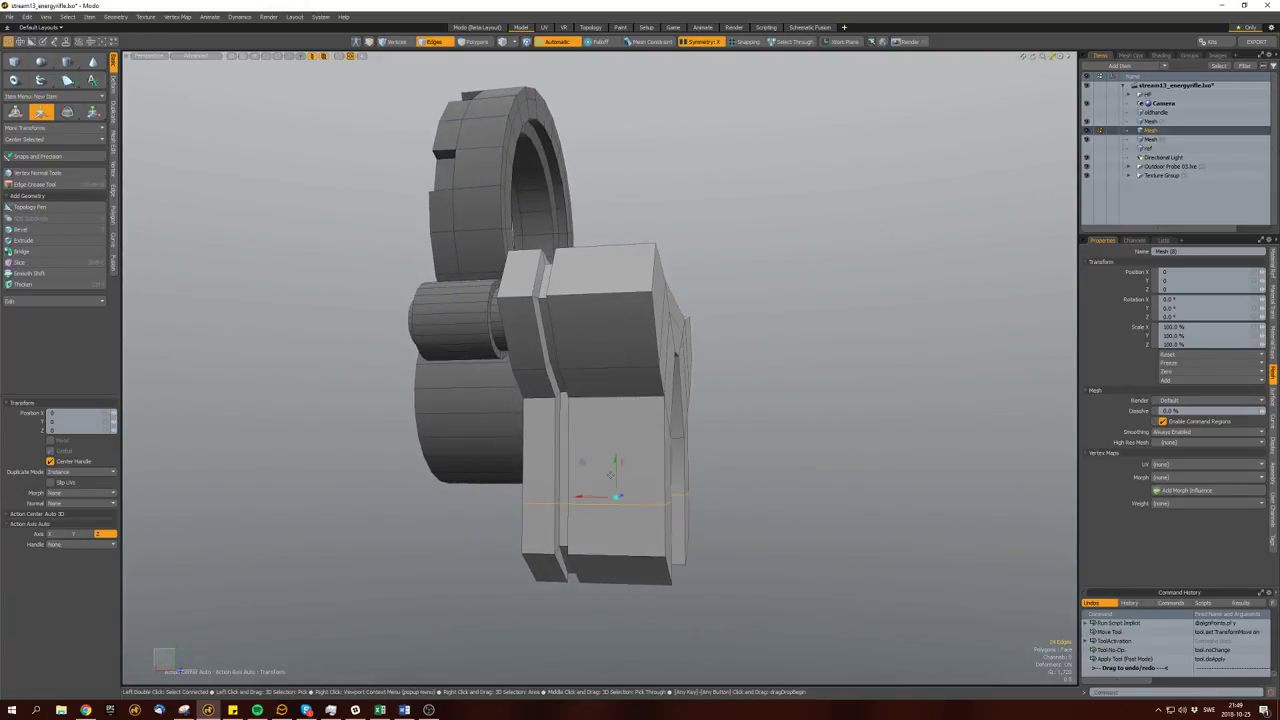
Bevel the horizontal edge loop on the bracket's lower legs into a wide band.
key(space)
key(b)
drag(582, 462, 600, 486)
key(space)
alt+drag(500, 488, 592, 489)
Bevel the rear polygon on the side of the bracket's lower leg inward and delete the adjoining face to open a notch.
key(space)
key(space)
key(space)
click(588, 489)
key(b)
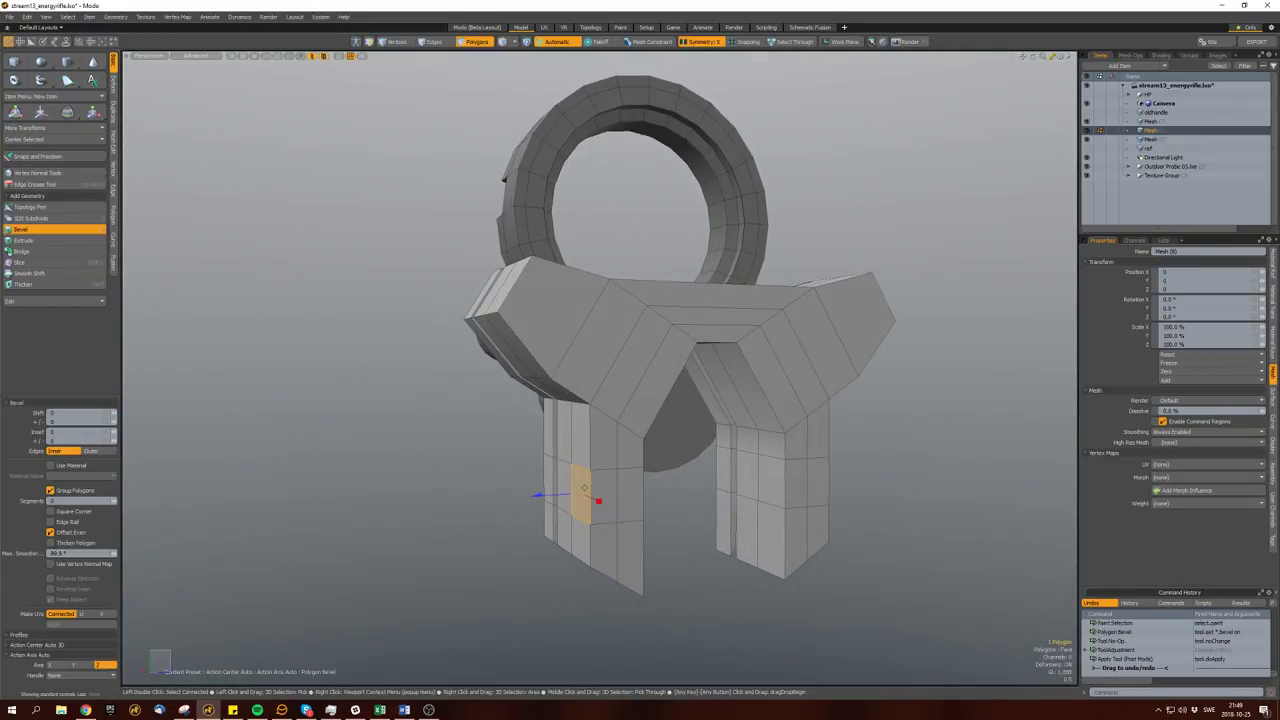
key(space)
key(ctrl+1)
key(space)
key(space)
click(603, 494)
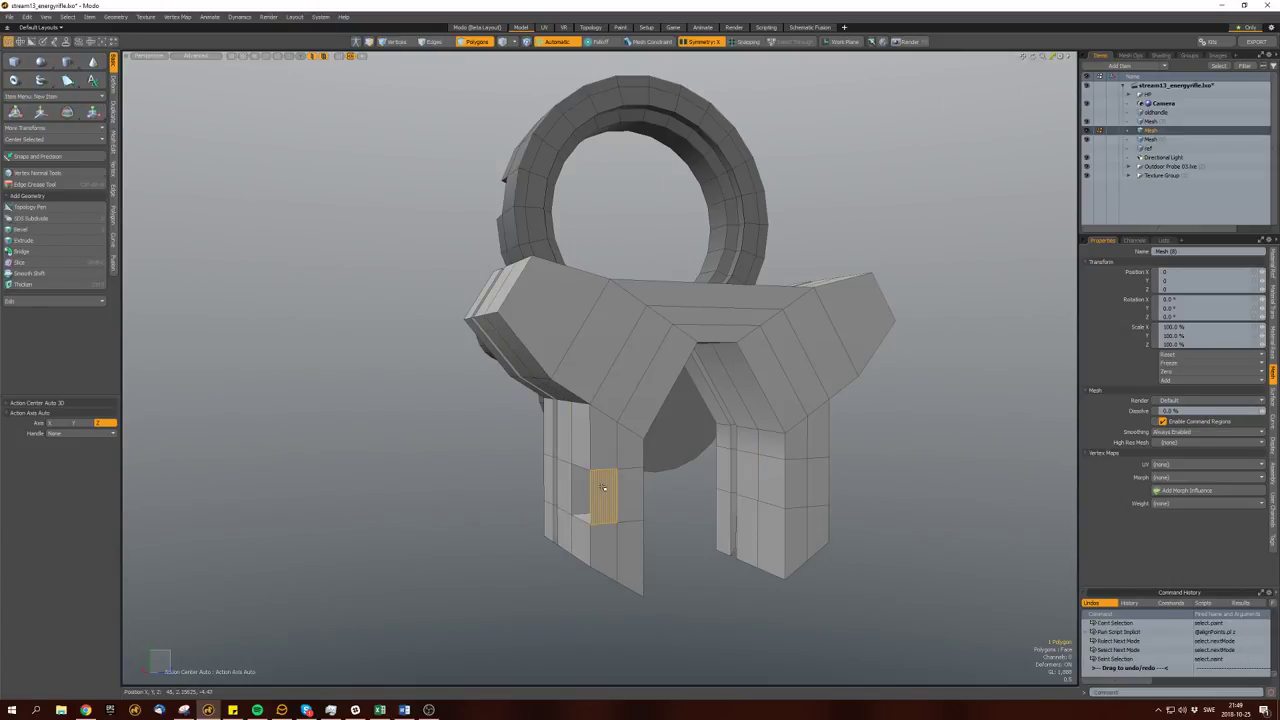
alt+drag(603, 494, 709, 484)
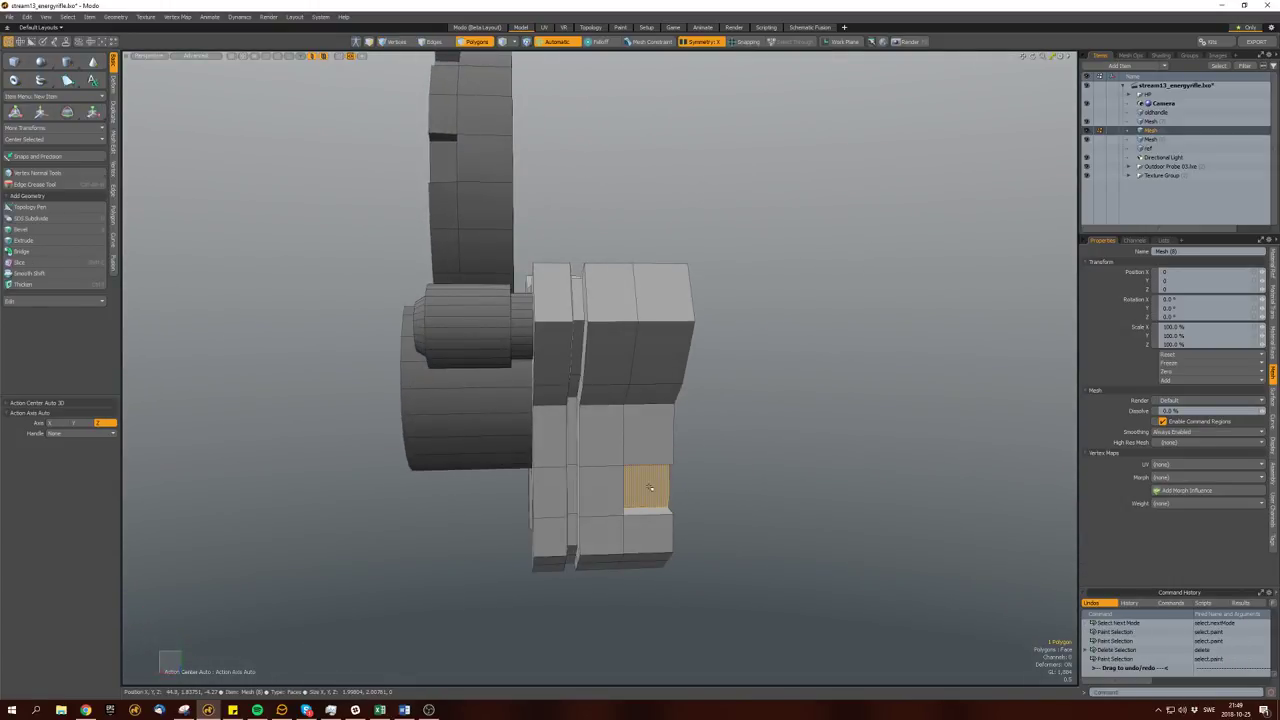
Reshape the notch's inner faces in the bracket leg and loop slice the bracket down its centre with symmetry off.
key(bracketright)
key(ctrl+m)
click(649, 486)
key(bracketright)
alt+drag(649, 486, 737, 251)
click(625, 505)
scroll(625, 495, up, 5)
key(r)
key(w)
key(2)
click(606, 492)
key(alt+c)
key(space)
Delete the bracket's un-notched half, mirror the notched half across the centre and turn subdivision back on.
double_click(726, 300)
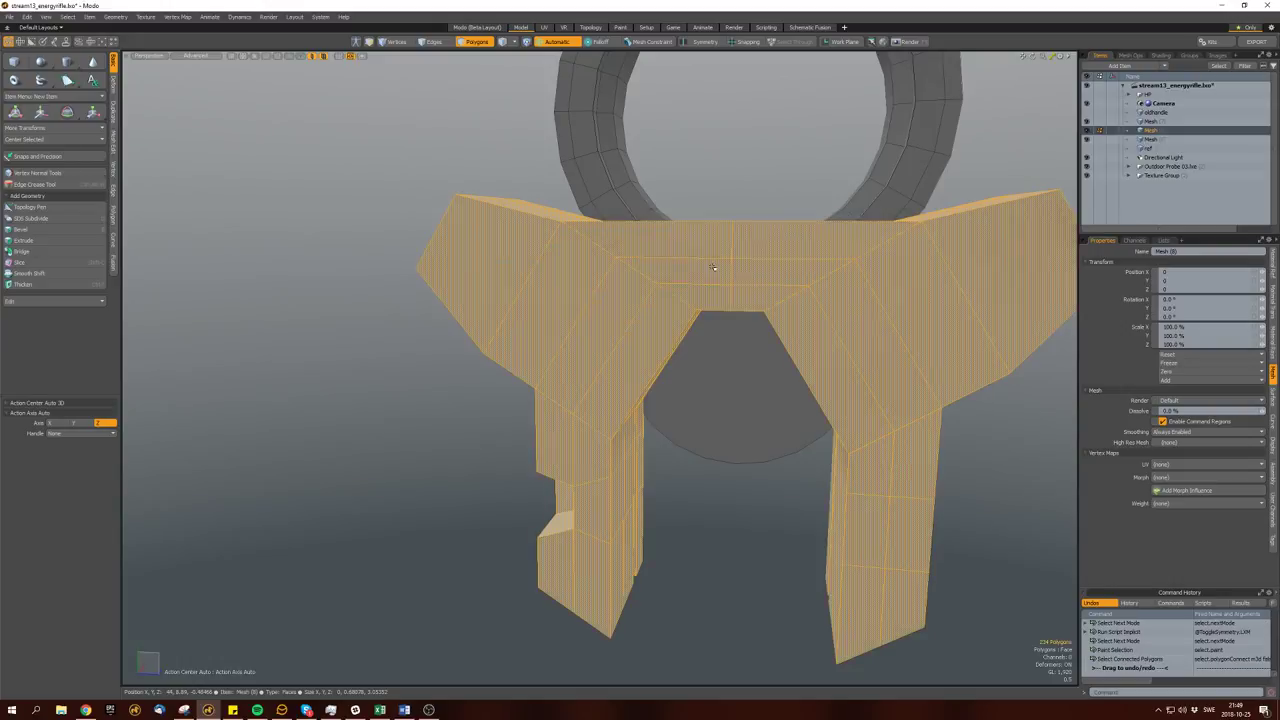
scroll(726, 300, down, 4)
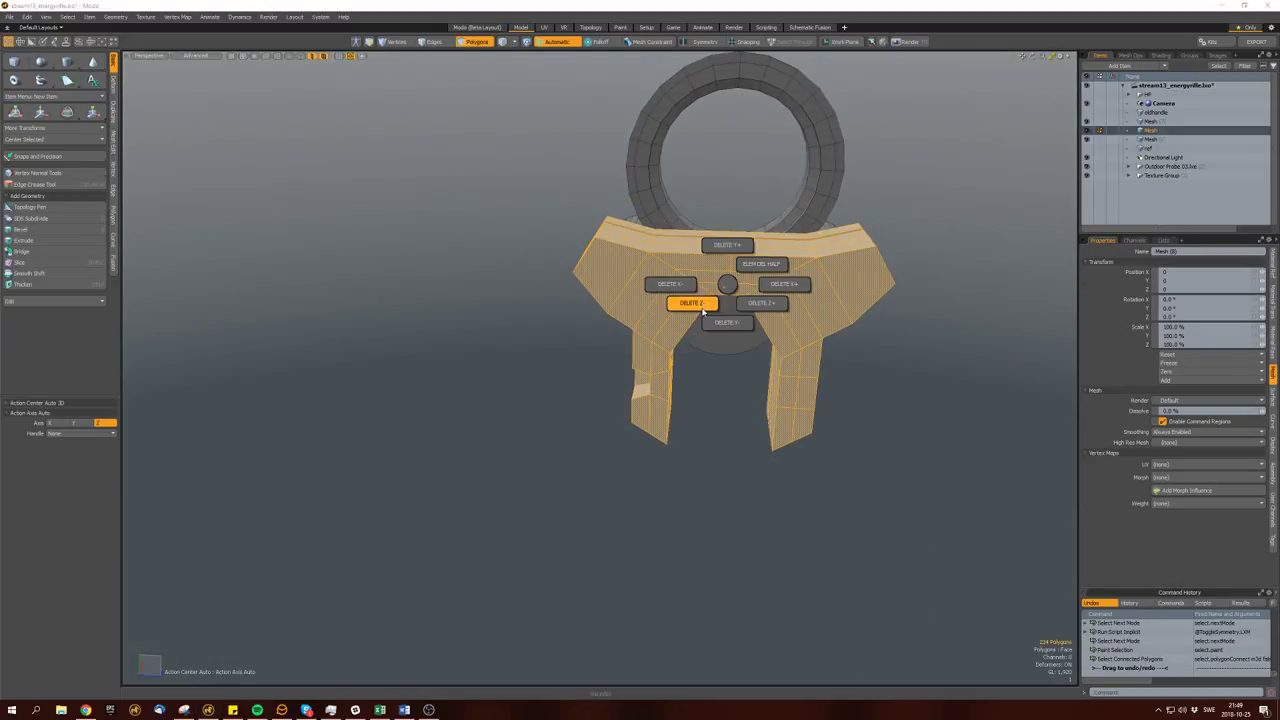
click(690, 303)
double_click(646, 322)
key(shift+v)
key(Tab)
key(space)
key(space)
Select the whole ring sight and convert it to Catmull-Clark subdivision.
mouse_move(646, 322)
alt+mouse_down()
mouse_move(622, 346)
mouse_move(674, 374)
mouse_move(661, 395)
mouse_move(640, 372)
mouse_move(709, 391)
mouse_move(621, 353)
mouse_move(545, 360)
mouse_move(606, 370)
mouse_move(557, 357)
alt+mouse_up()
key(w)
key(u)
key(a)
key(w)
key(w)
alt+drag(674, 344, 602, 322)
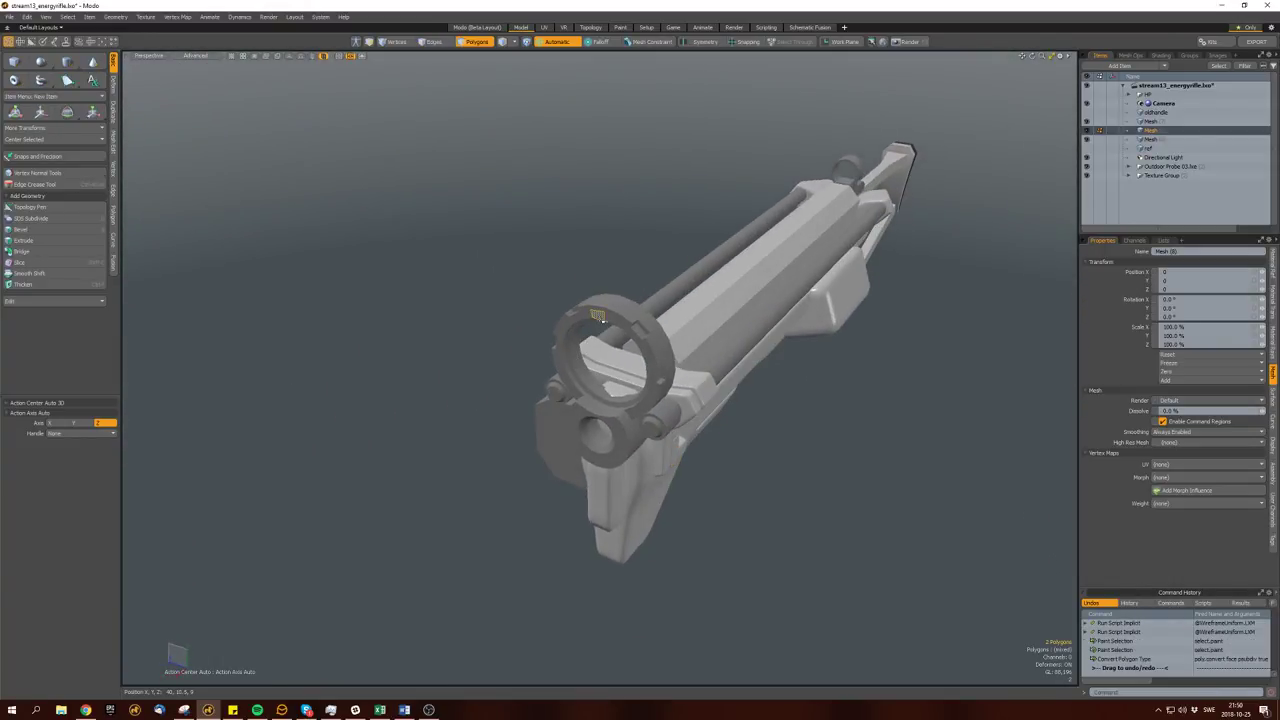
double_click(619, 320)
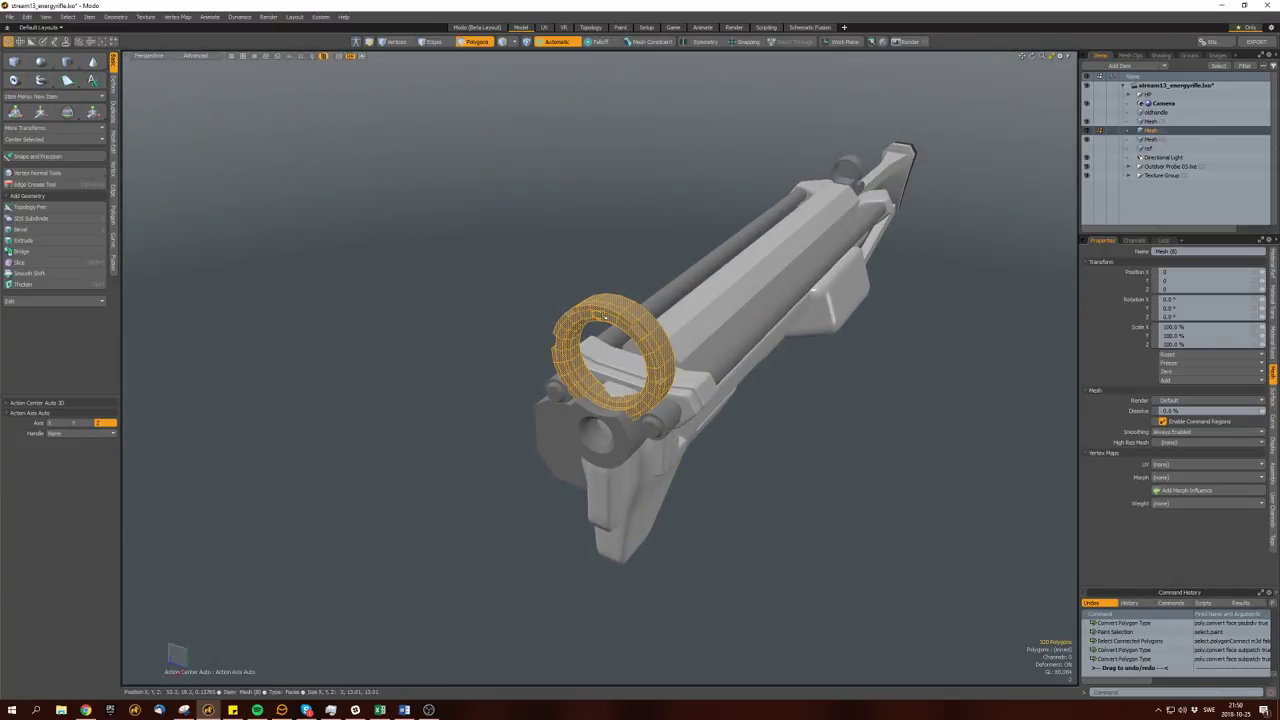
scroll(600, 317, up, 5)
click(608, 271)
scroll(610, 275, up, 2)
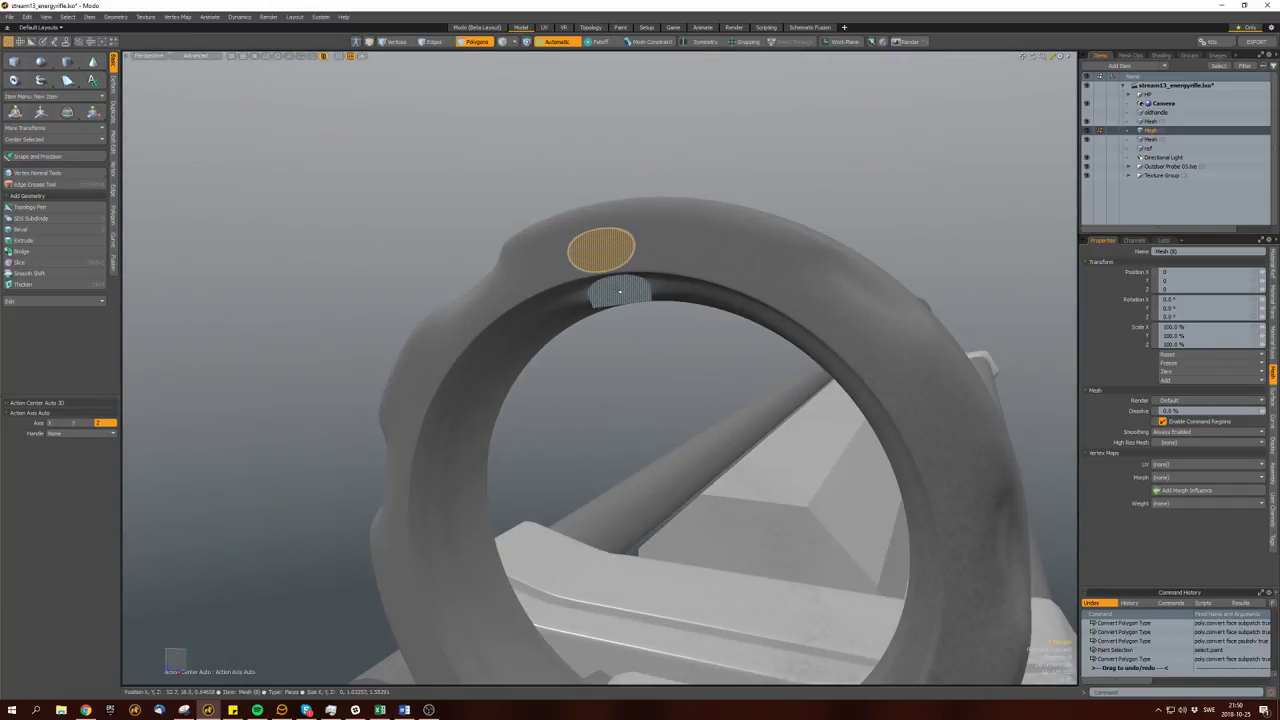
Try hardening the vertex normals on the ring sight's flat front faces.
mouse_move(604, 263)
mouse_down()
mouse_move(607, 306)
mouse_move(470, 358)
mouse_move(709, 298)
mouse_move(649, 330)
mouse_up()
scroll(610, 285, down, 4)
key(w)
key(space)
double_click(674, 323)
click(674, 323)
key(ctrl+z)
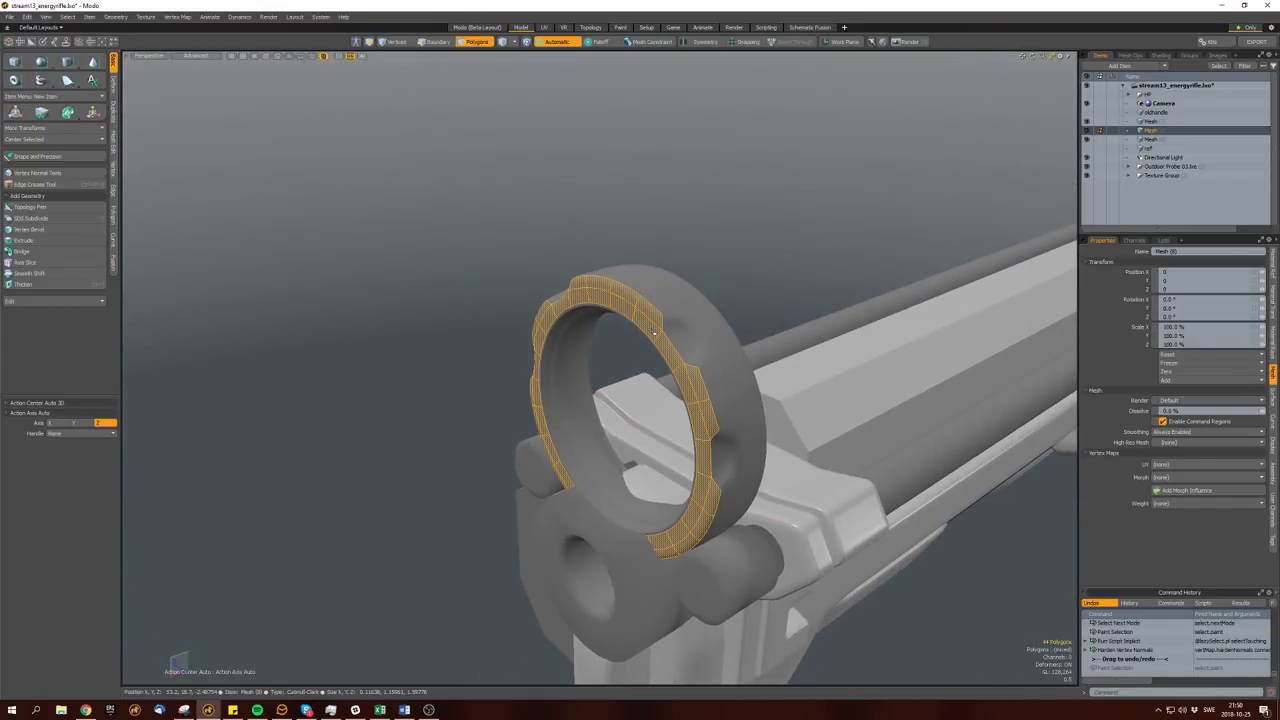
Check the shading of the ring sight and front end, drop the selection and save the scene.
click(640, 323)
double_click(641, 324)
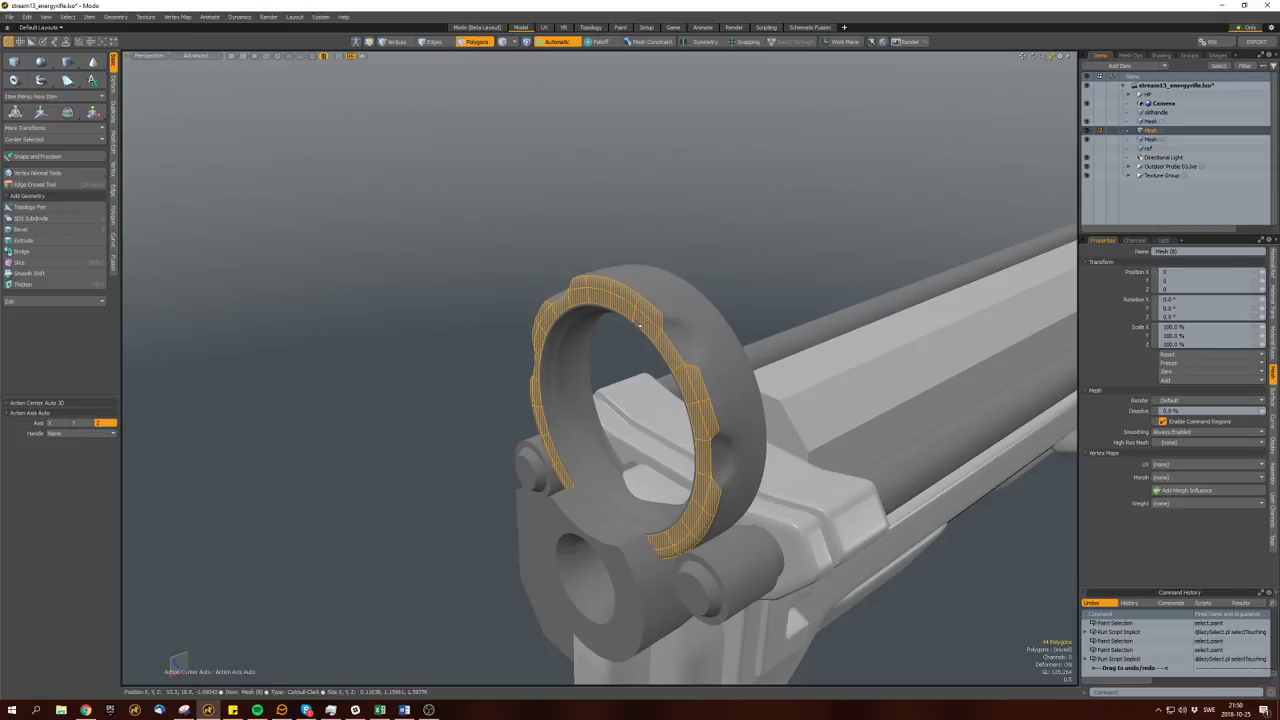
click(641, 324)
alt+drag(641, 324, 533, 340)
key(shift+w)
scroll(657, 398, up, 5)
key(space)
key(space)
click(663, 365)
alt+drag(667, 363, 587, 367)
key(shift+w)
key(shift+w)
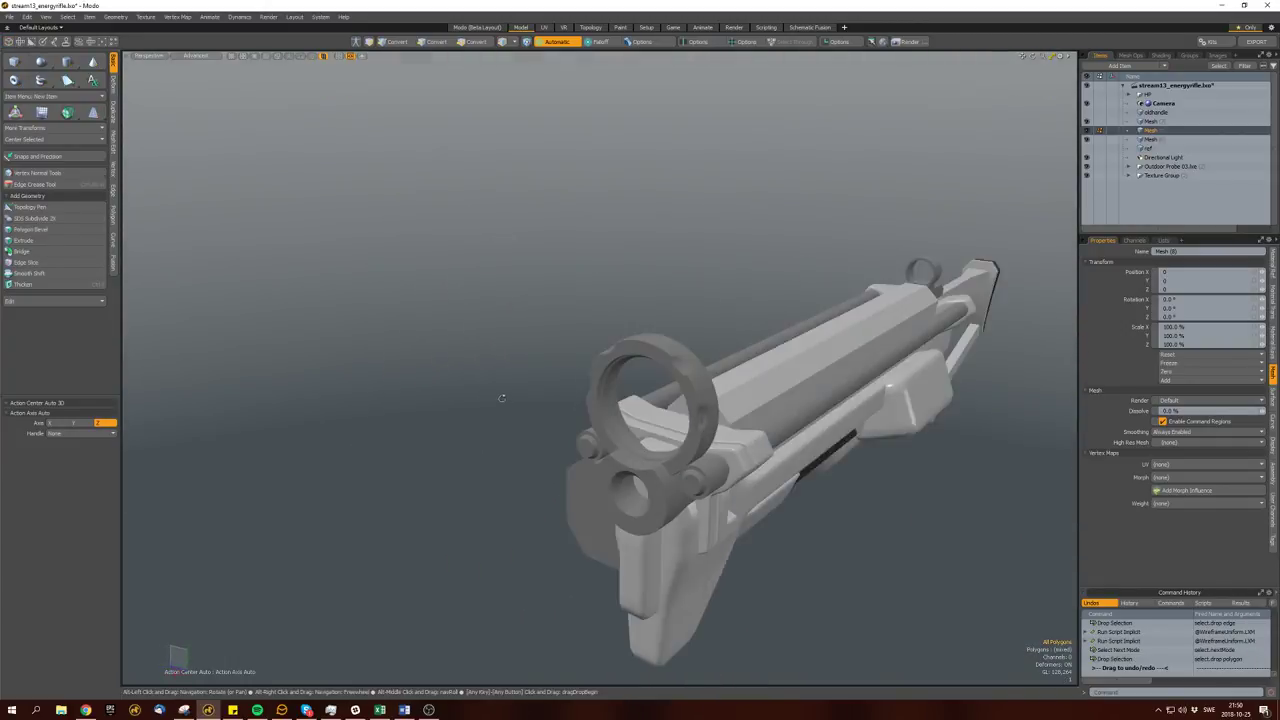
key(ctrl+s)
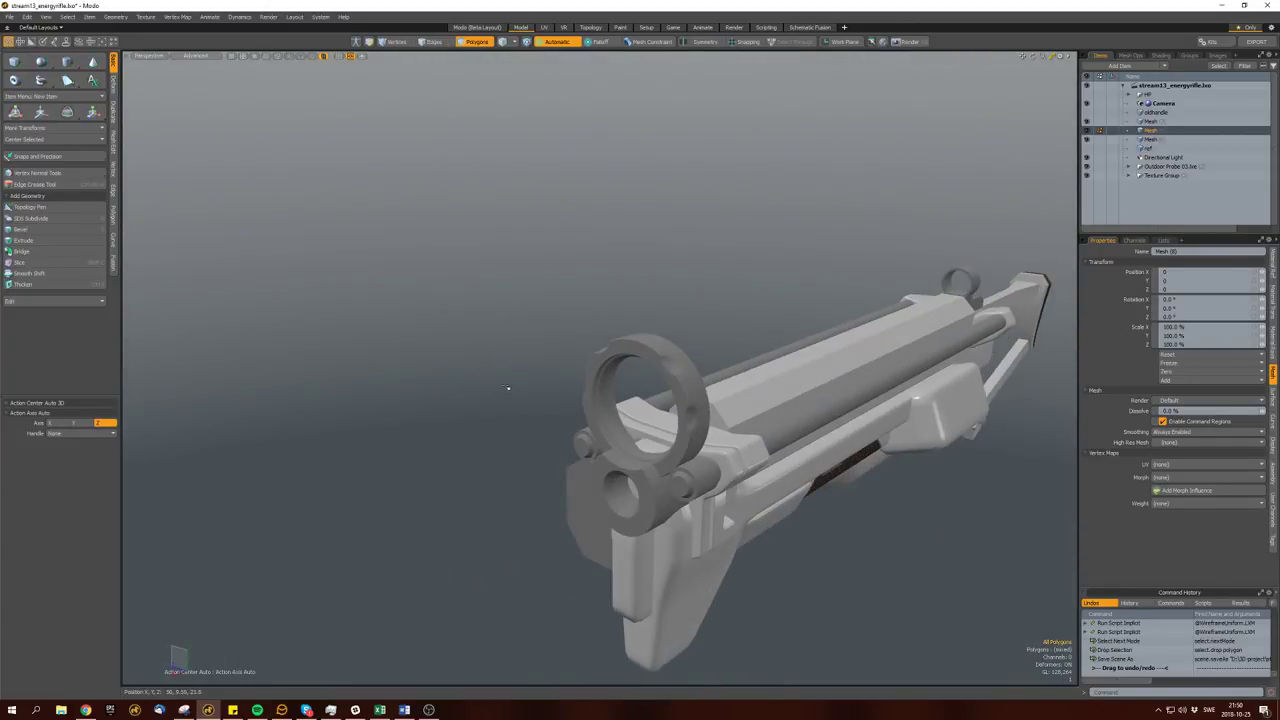
Examine the rifle in the render preview from the rear, front and side, then close the preview.
key(F8)
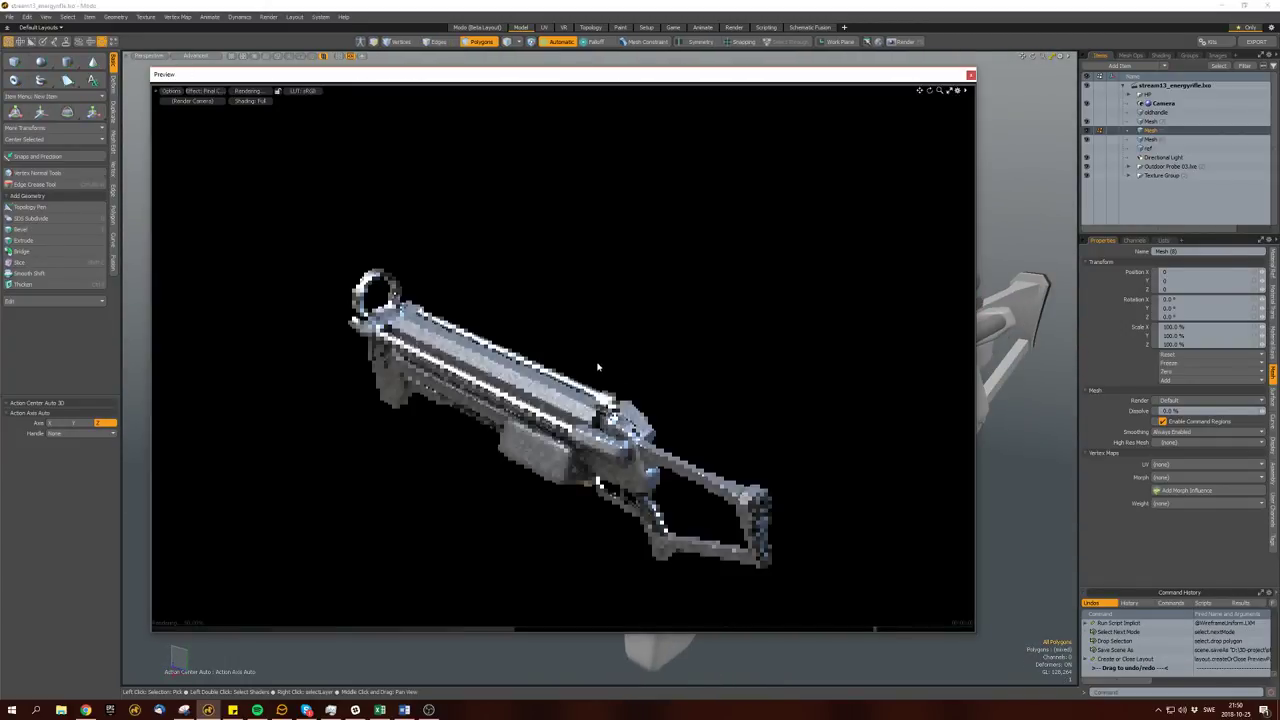
alt+drag(530, 380, 549, 366)
alt+drag(700, 320, 727, 298)
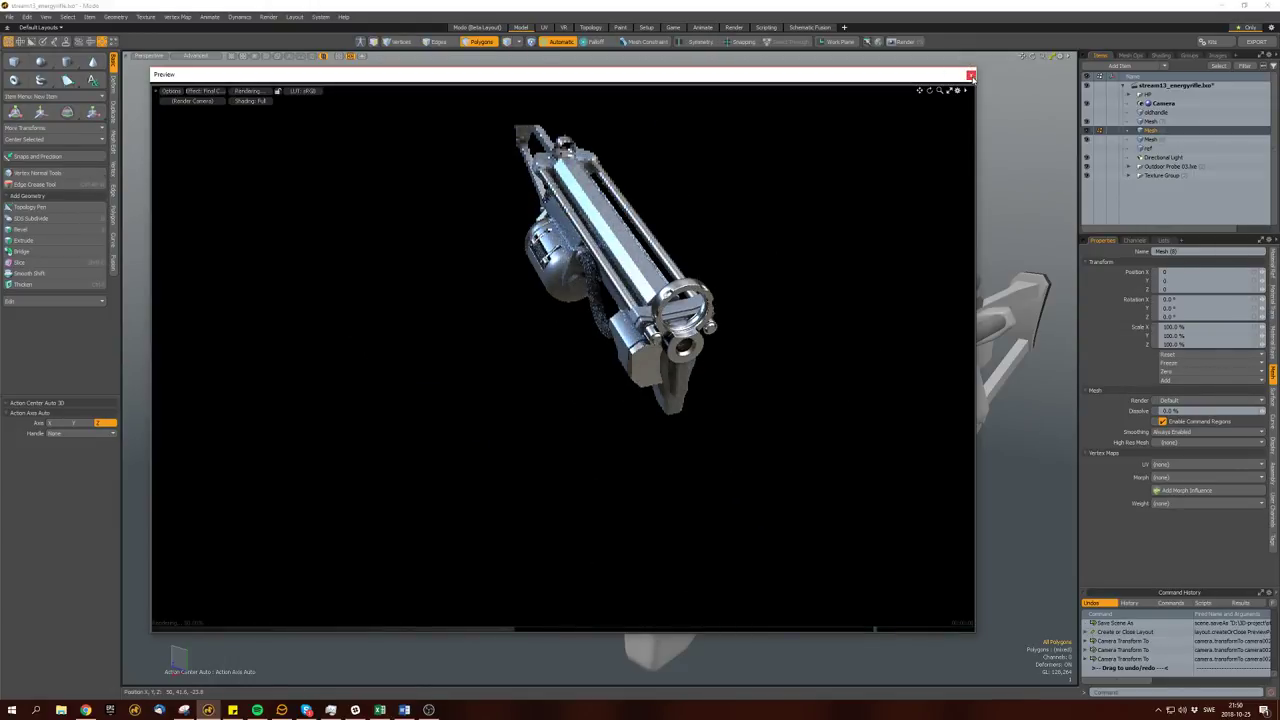
alt+drag(870, 162, 476, 280)
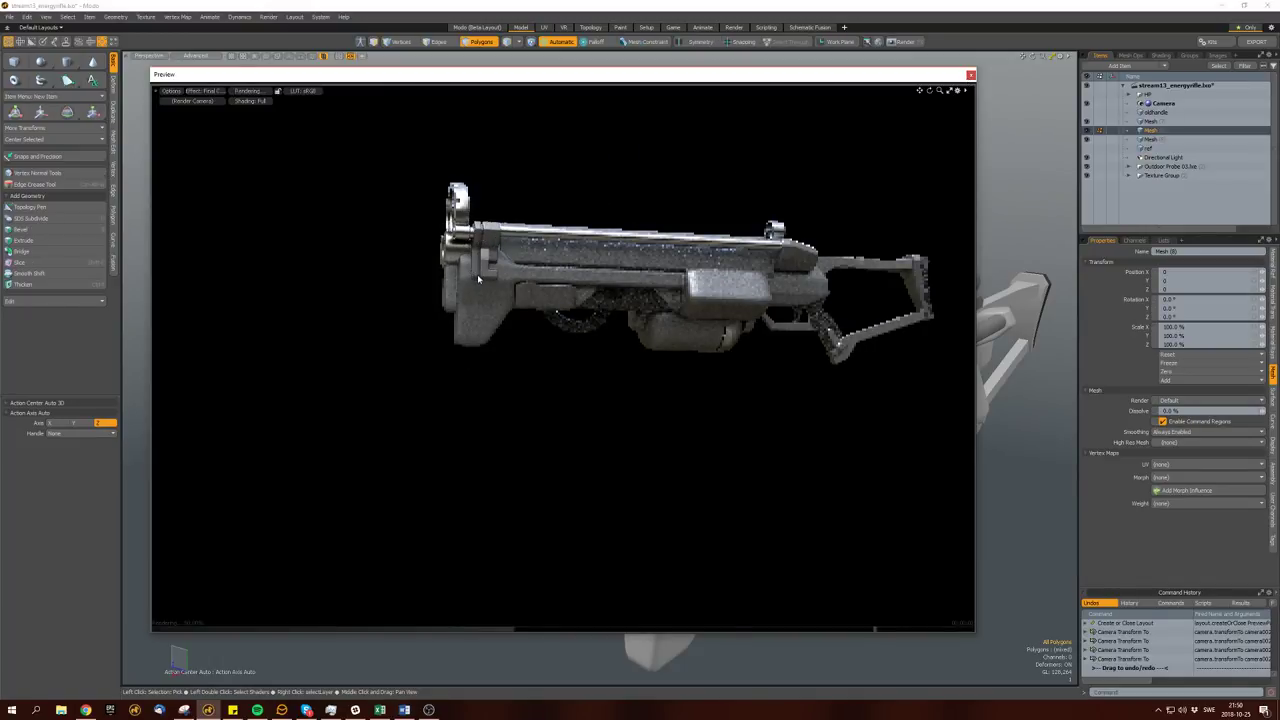
click(970, 74)
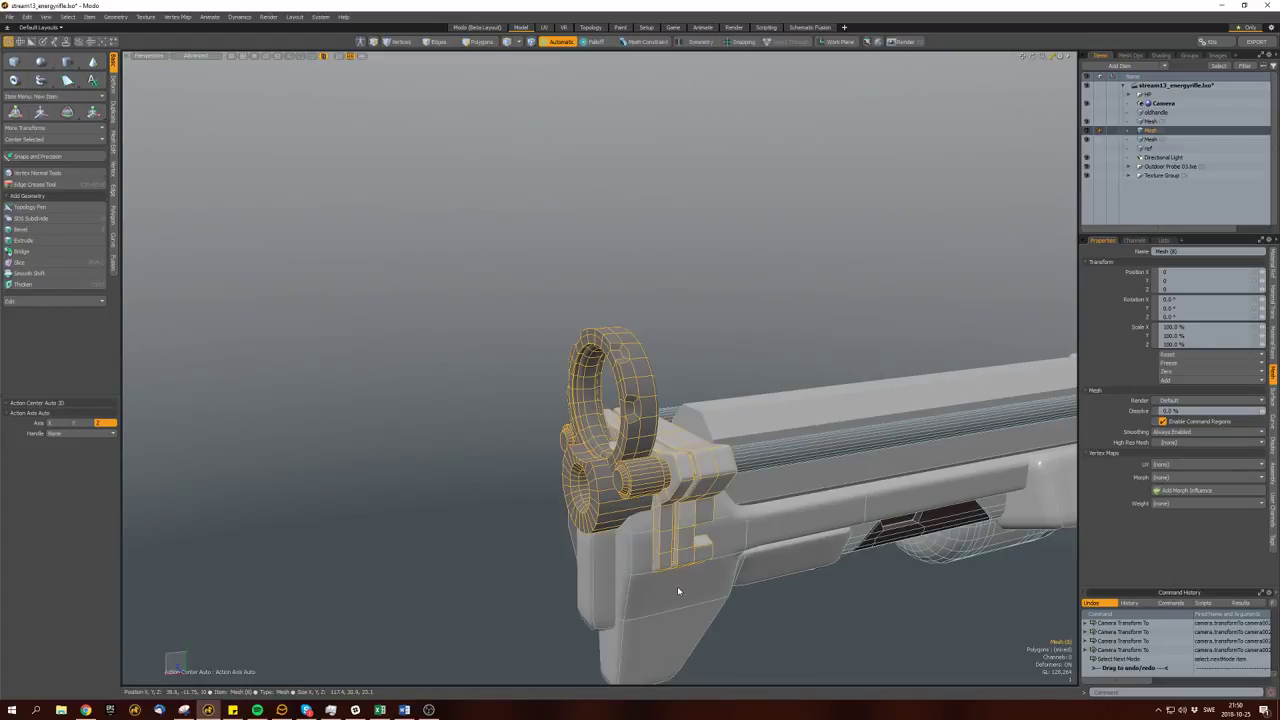
Switch to the rifle body mesh, show it as plain faces and loop slice its front block.
double_click(652, 480)
alt+drag(652, 480, 534, 470)
key(Tab)
key(space)
key(alt+c)
key(space)
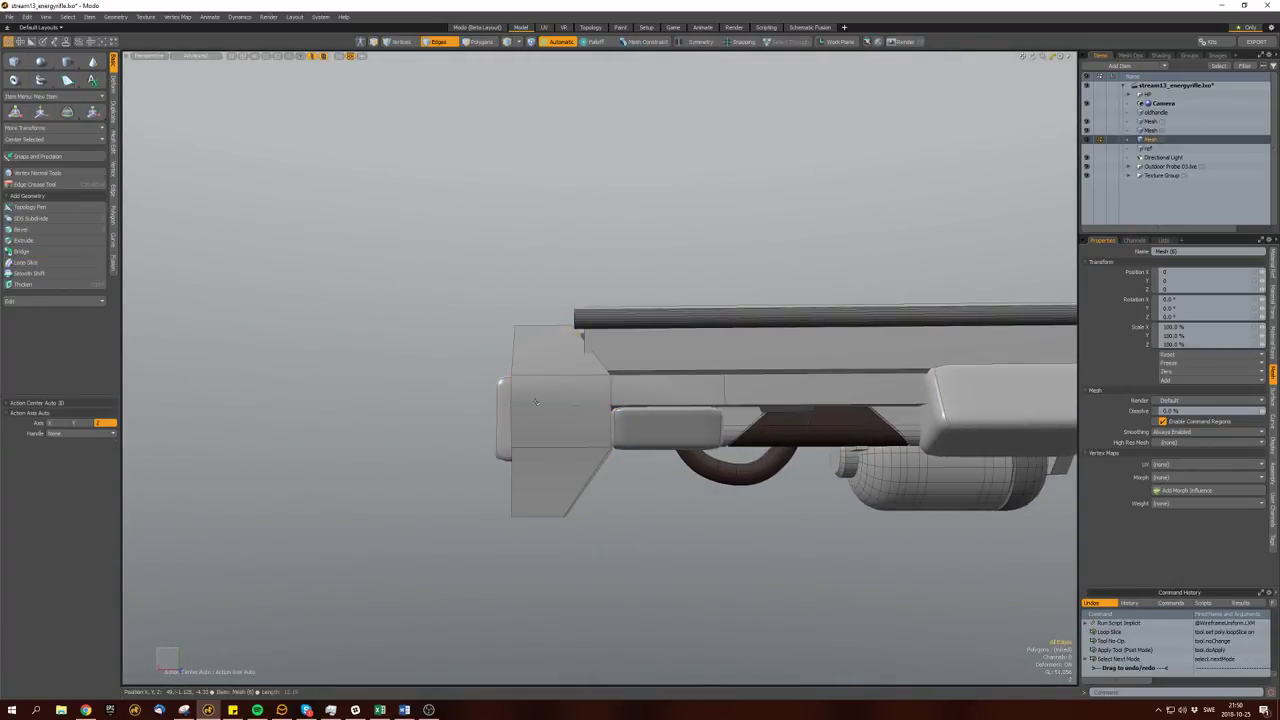
Select the connected main body and reposition its edges with the Move tool.
key(w)
mouse_move(544, 413)
alt+mouse_down()
mouse_move(548, 438)
mouse_move(570, 432)
mouse_move(509, 427)
mouse_move(560, 432)
mouse_move(490, 463)
mouse_move(651, 455)
mouse_move(688, 468)
alt+mouse_up()
key(space)
key(space)
key(space)
key(space)
double_click(546, 449)
key(space)
key(space)
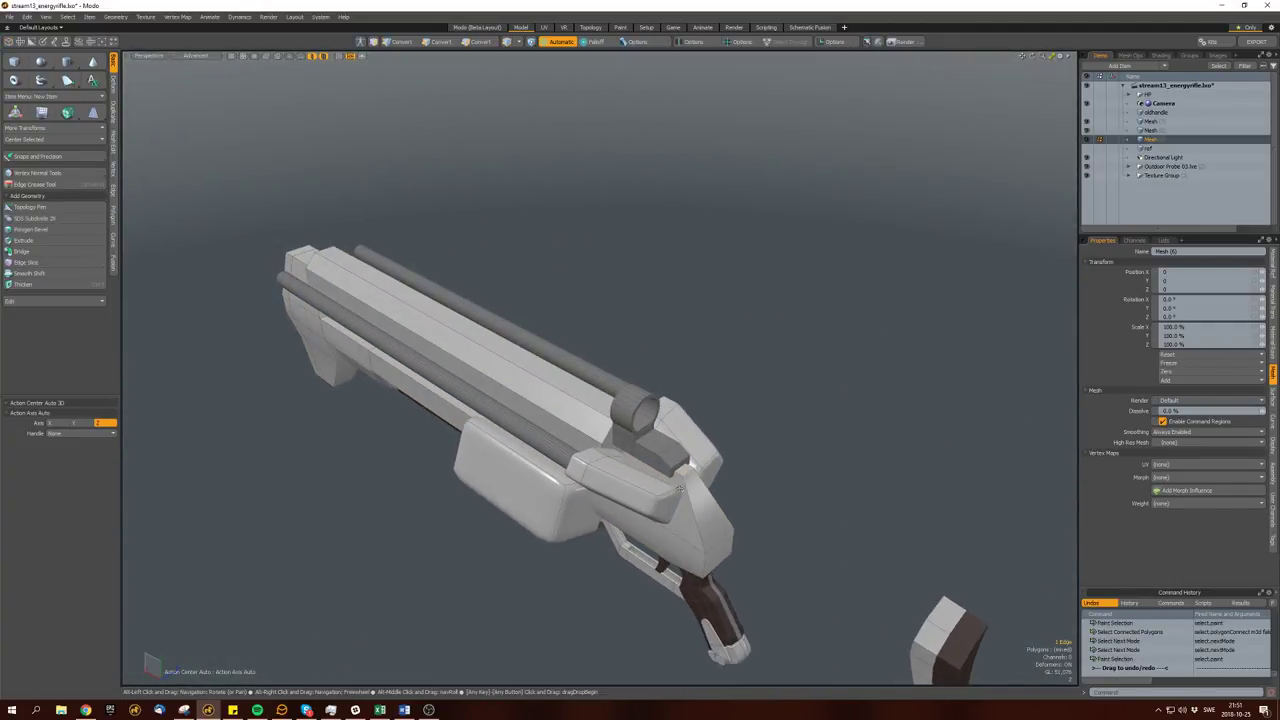
key(w)
key(space)
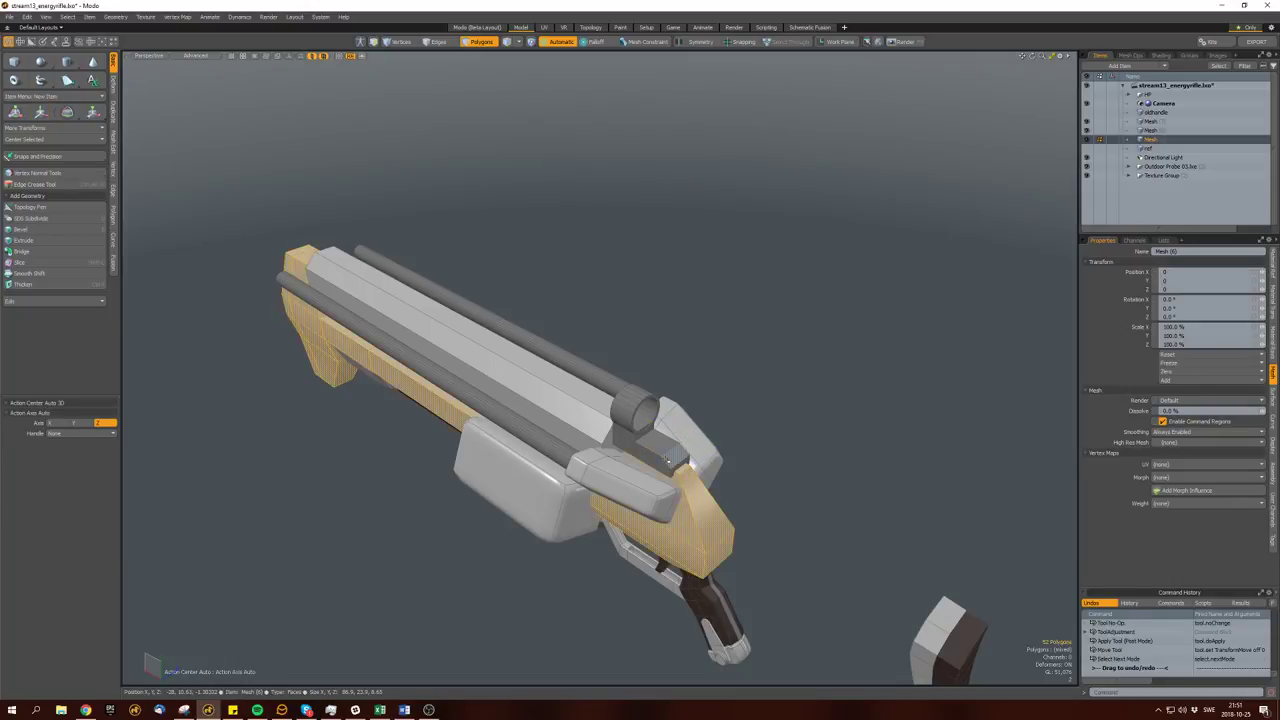
Frame the rear sight's mount and move its underside faces upward.
double_click(636, 455)
key(shift+a)
click(616, 449)
double_click(616, 449)
alt+drag(616, 449, 545, 397)
click(540, 410)
key(w)
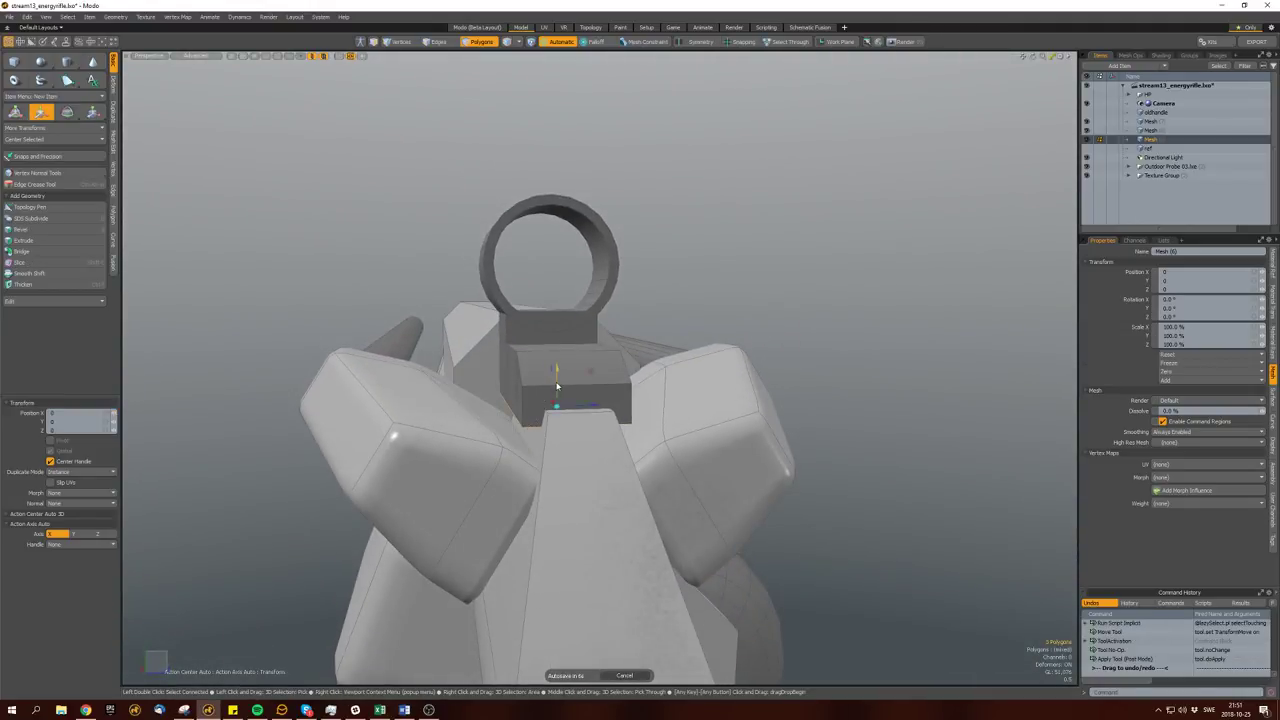
Loop slice the rear sight mount lengthwise and bevel the new loop into separate side loops.
key(space)
key(space)
key(space)
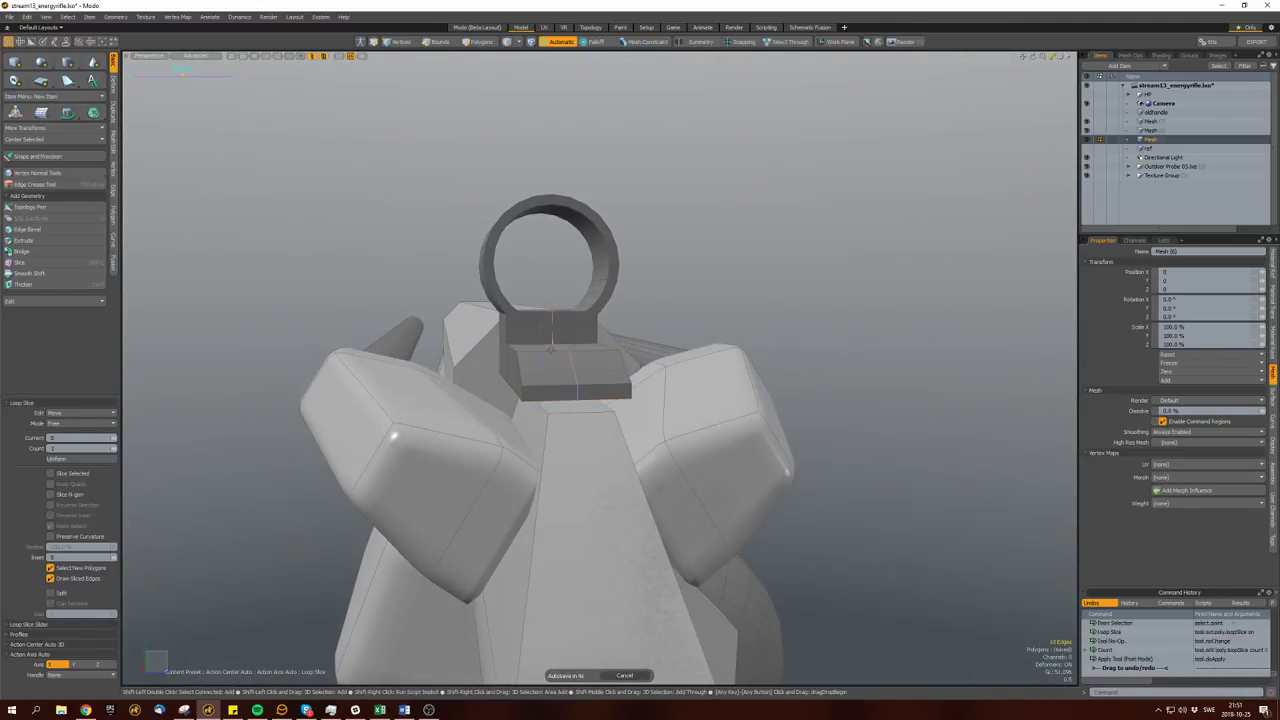
alt+drag(554, 354, 556, 400)
key(b)
key(space)
key(space)
Reshape the underside polygons of the rear sight mount into two legs straddling the body.
alt+drag(560, 450, 605, 400)
click(607, 398)
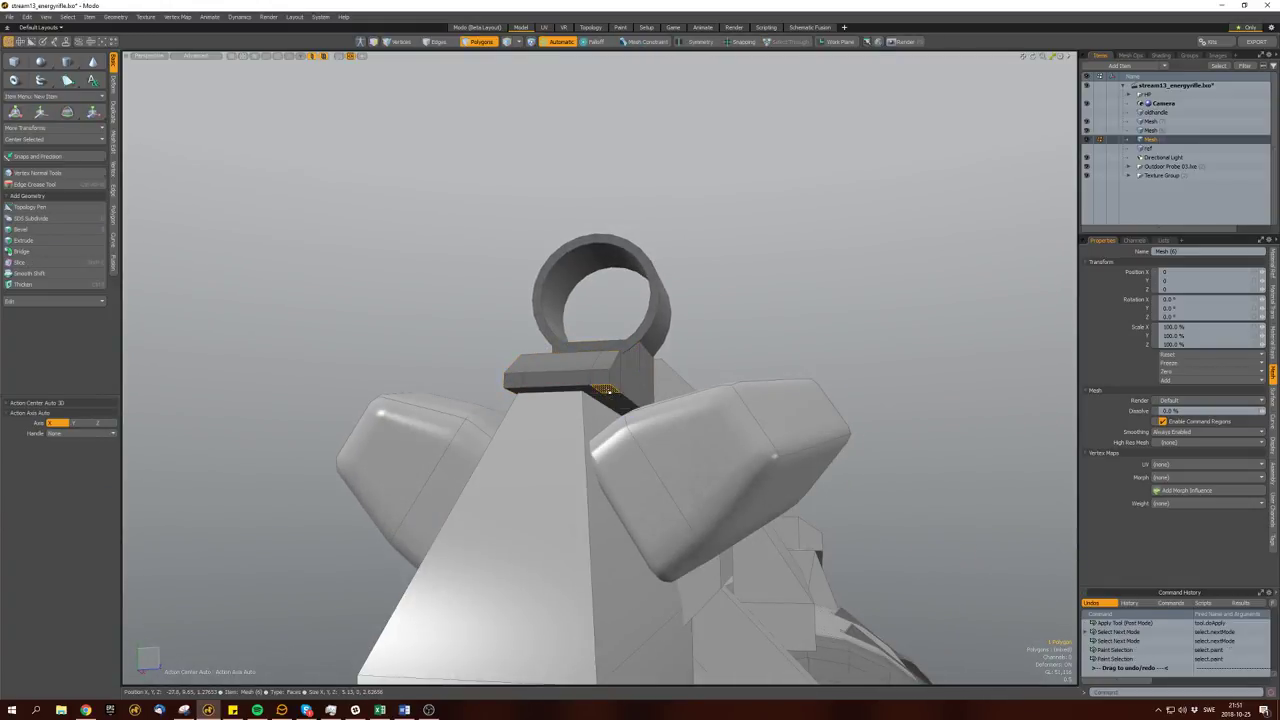
alt+drag(611, 398, 566, 407)
key(w)
key(space)
key(space)
Move the centre edge of the rear sight inside its ring downward with Z symmetry on.
key(space)
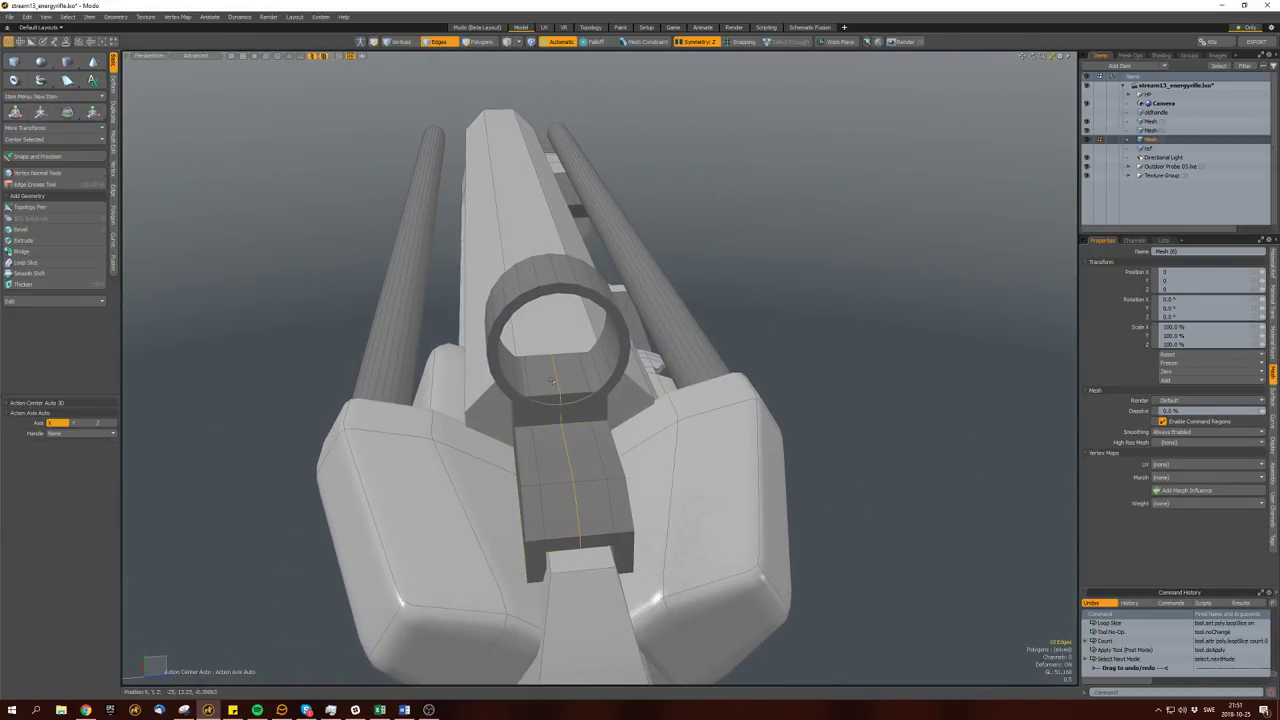
key(w)
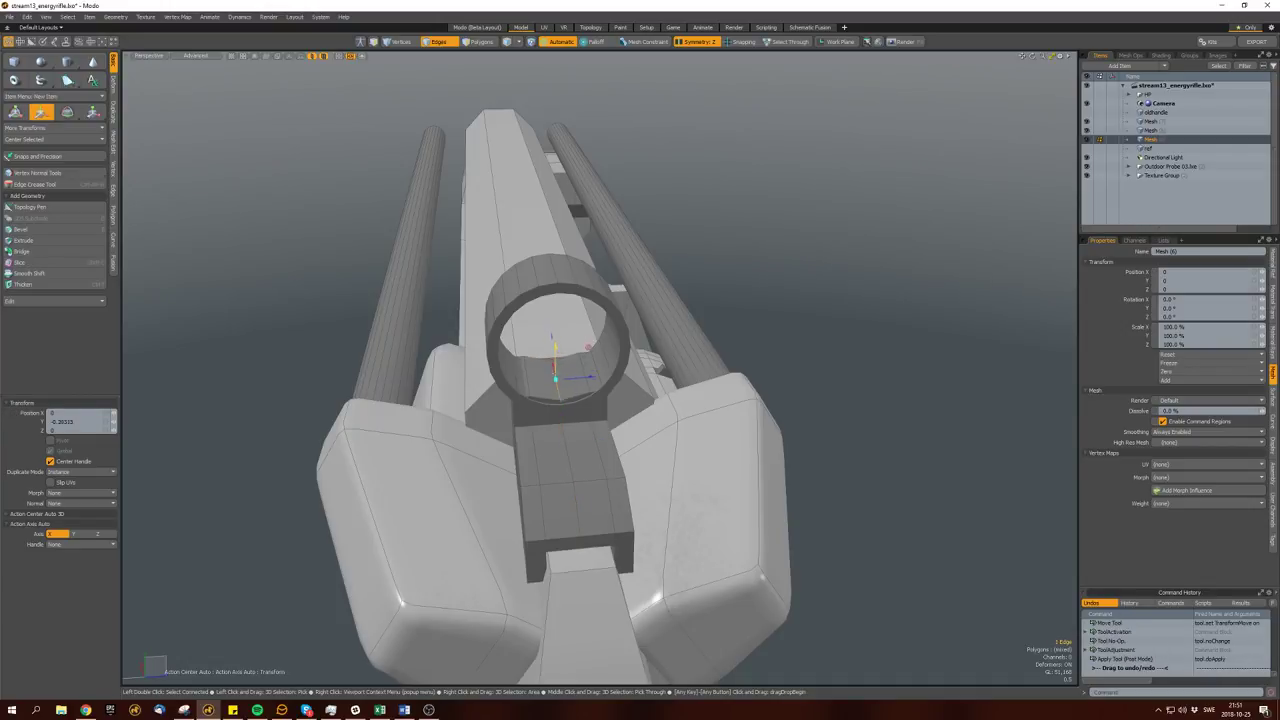
mouse_move(540, 376)
mouse_down()
mouse_move(585, 371)
mouse_move(586, 392)
mouse_up()
key(w)
key(space)
Loop slice the rear sight tube around its middle and bevel the front band of polygons outward into a collar.
double_click(568, 460)
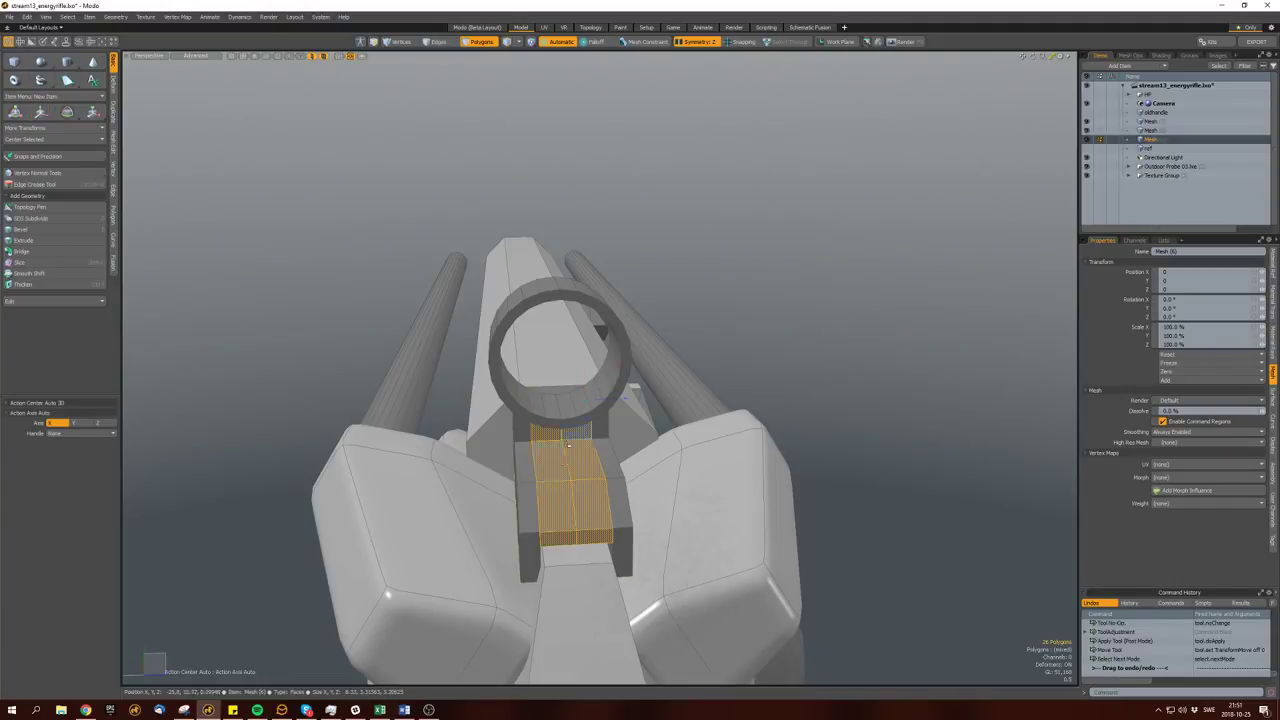
alt+drag(568, 470, 566, 322)
click(563, 478)
key(space)
key(space)
key(alt+c)
key(space)
key(space)
click(565, 395)
key(l)
key(b)
key(space)
Move the edge loops at the collar's step along the axis of the rear sight tube.
key(space)
key(space)
key(w)
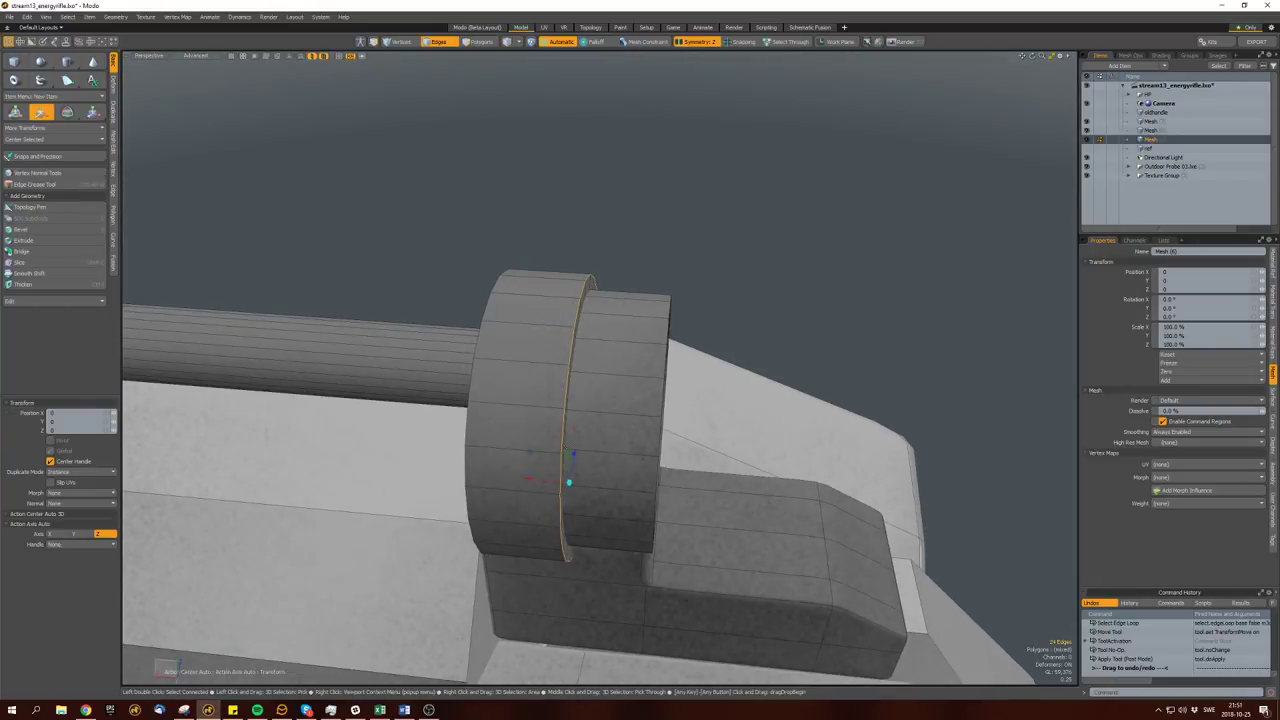
key(space)
key(space)
key(space)
alt+drag(550, 485, 543, 378)
key(w)
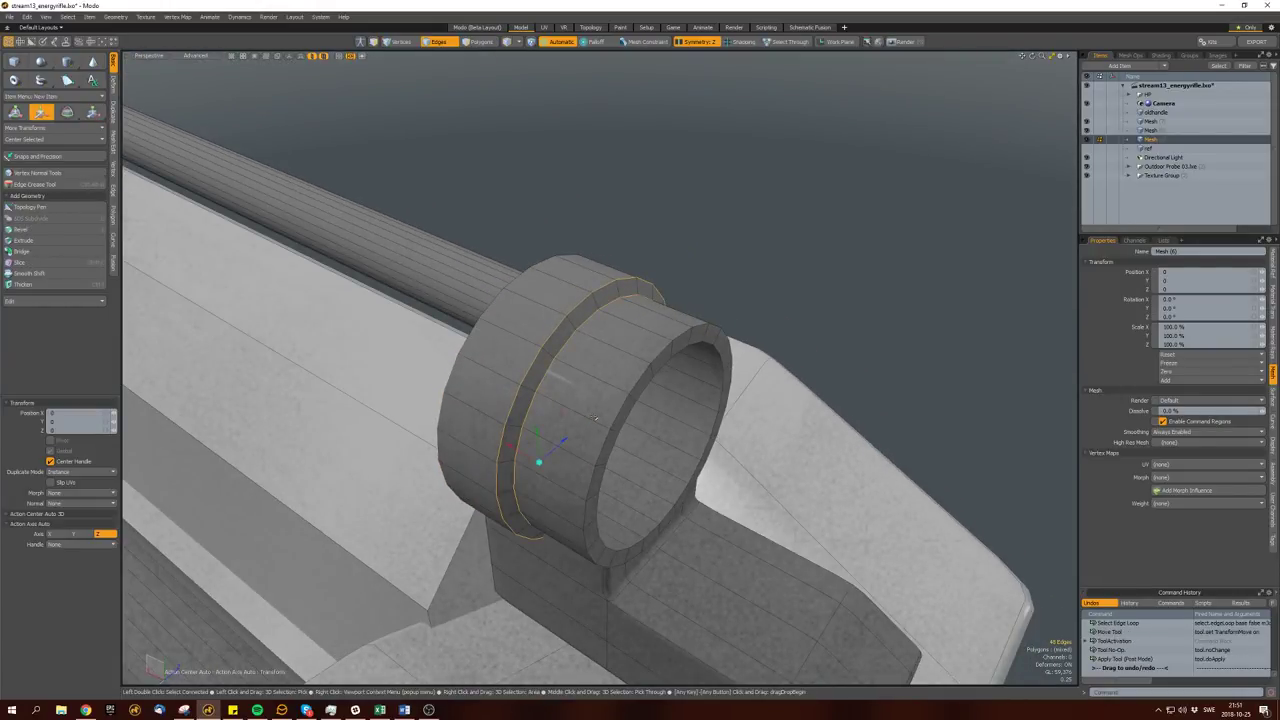
alt+drag(525, 458, 591, 428)
Select the outer polygon loop of the rear sight tube's front rim and move it forward.
key(space)
key(space)
click(591, 428)
key(l)
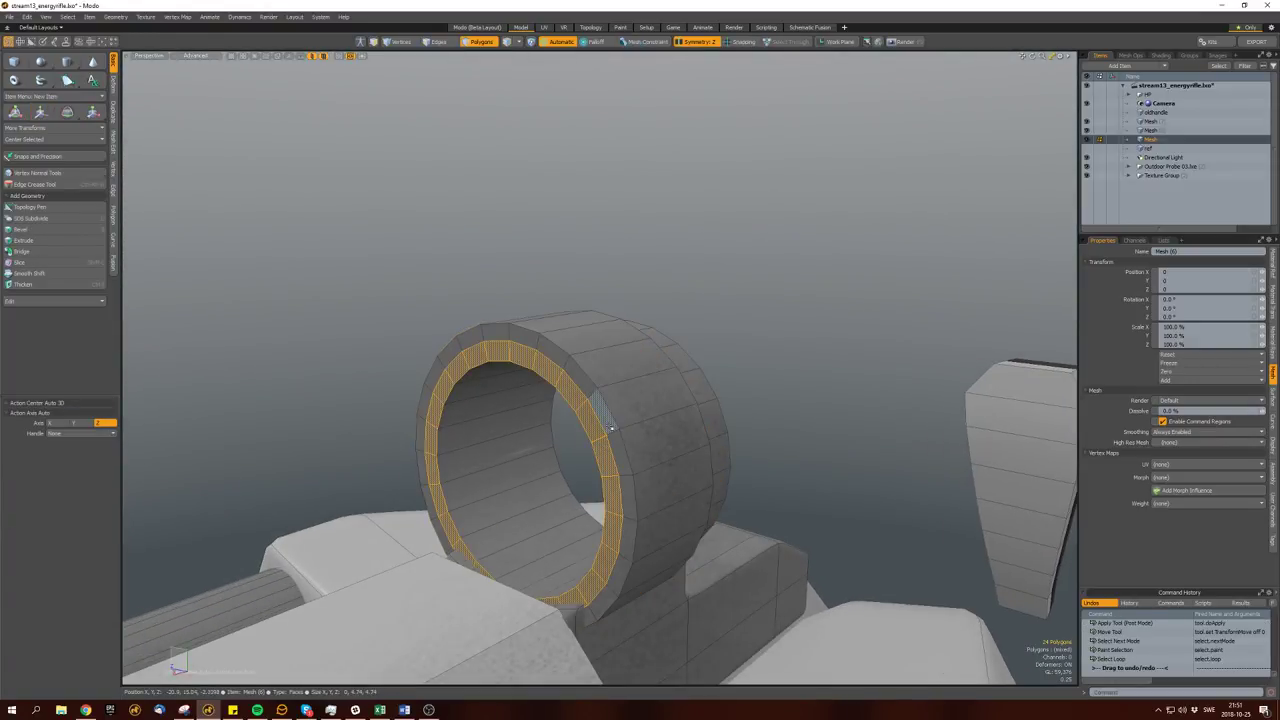
click(617, 442)
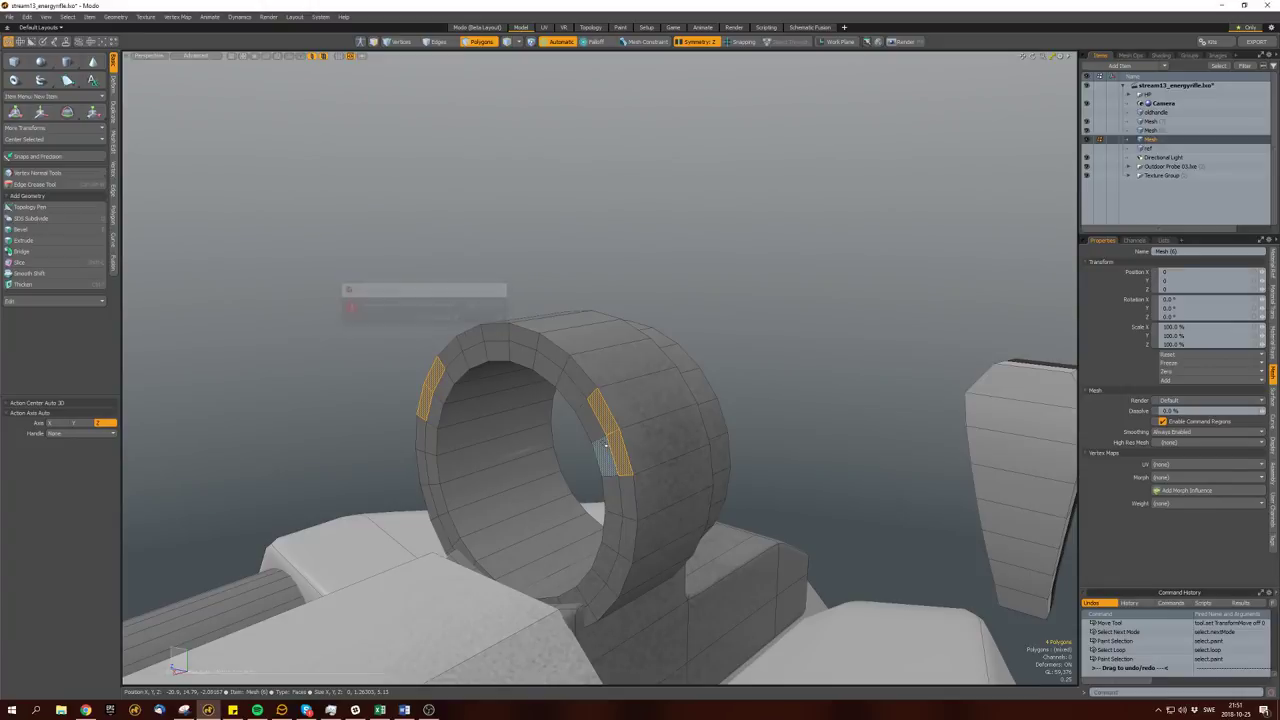
key(l)
key(w)
mouse_move(601, 445)
alt+mouse_down()
mouse_move(530, 515)
mouse_move(640, 462)
mouse_move(590, 440)
alt+mouse_up()
Select all polygons of the rear sight's front collar and apply the body's light material to them.
key(space)
click(650, 458)
key(bracketright)
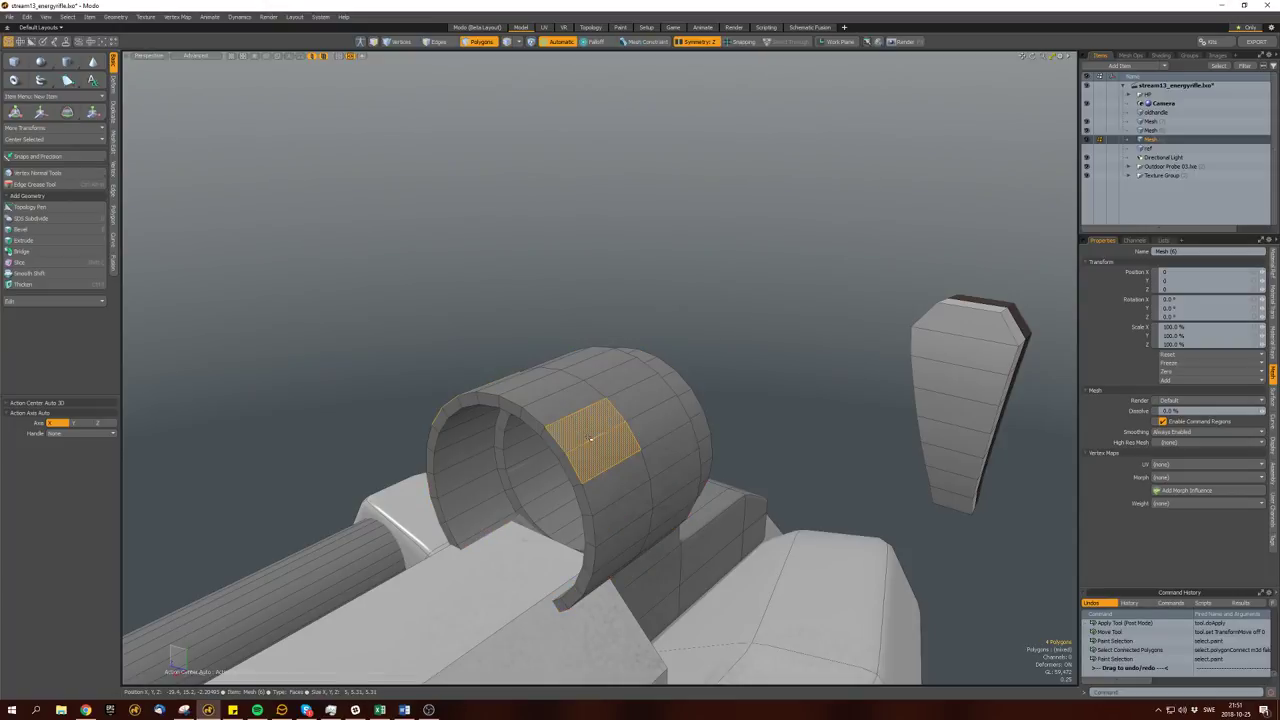
click(570, 462)
key(l)
key(shift+Up)
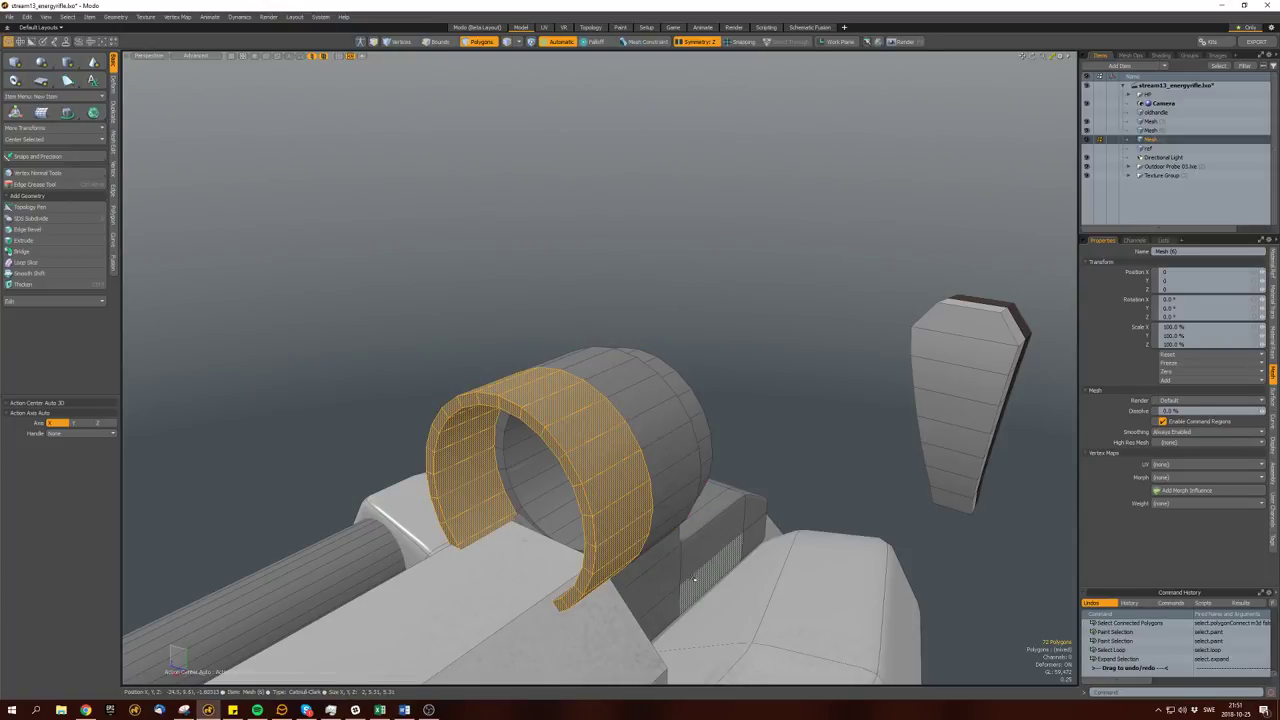
alt+drag(750, 614, 660, 580)
Cut the connected faceted barrel cover out of the body mesh and paste it into its own mesh.
mouse_move(700, 540)
mouse_down()
mouse_move(624, 563)
mouse_move(539, 412)
mouse_up()
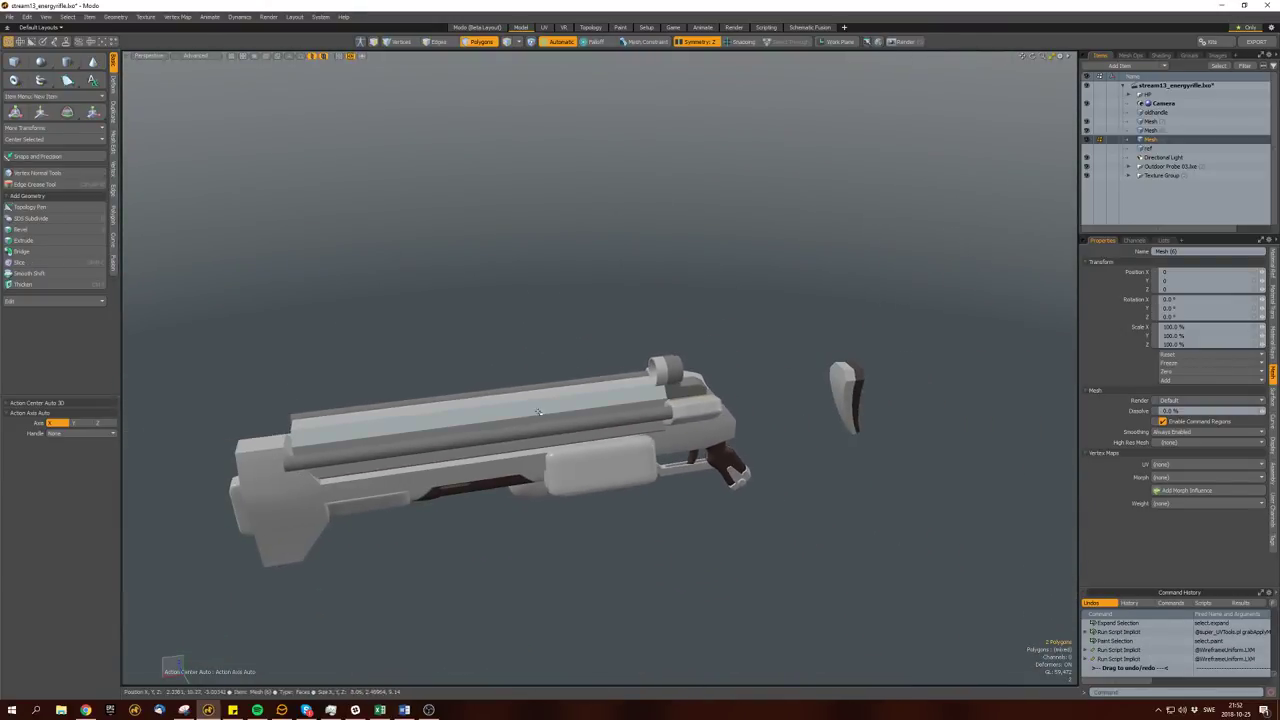
key(bracketright)
key(ctrl+x)
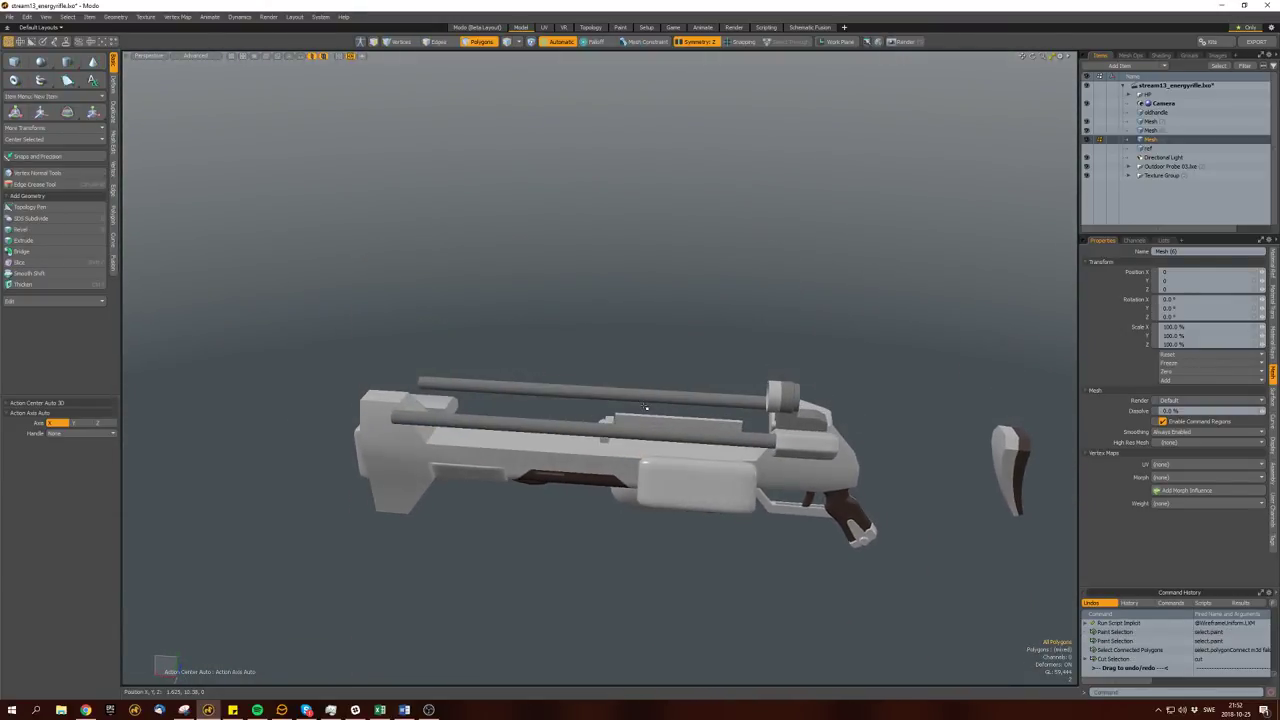
key(ctrl+v)
Draw a large box with symmetry across the rear part of the barrel cover and delete one mirrored half.
key(h)
key(c)
mouse_move(646, 380)
alt+mouse_down()
mouse_move(768, 513)
mouse_move(822, 470)
alt+mouse_up()
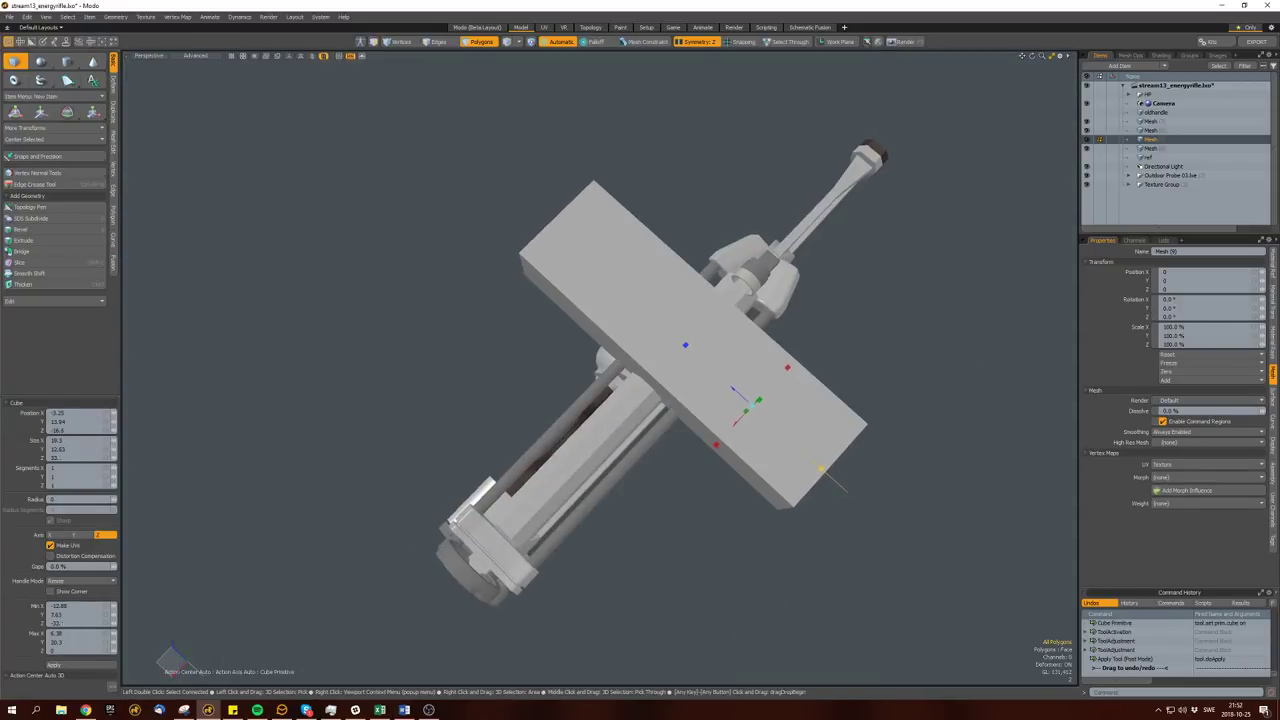
key(space)
click(757, 470)
key(bracketright)
key(Delete)
Select the remaining box, center it on the Z axis and subtract it from the barrel cover as a MOP boolean.
click(633, 338)
key(bracketright)
click(681, 359)
alt+drag(681, 359, 555, 386)
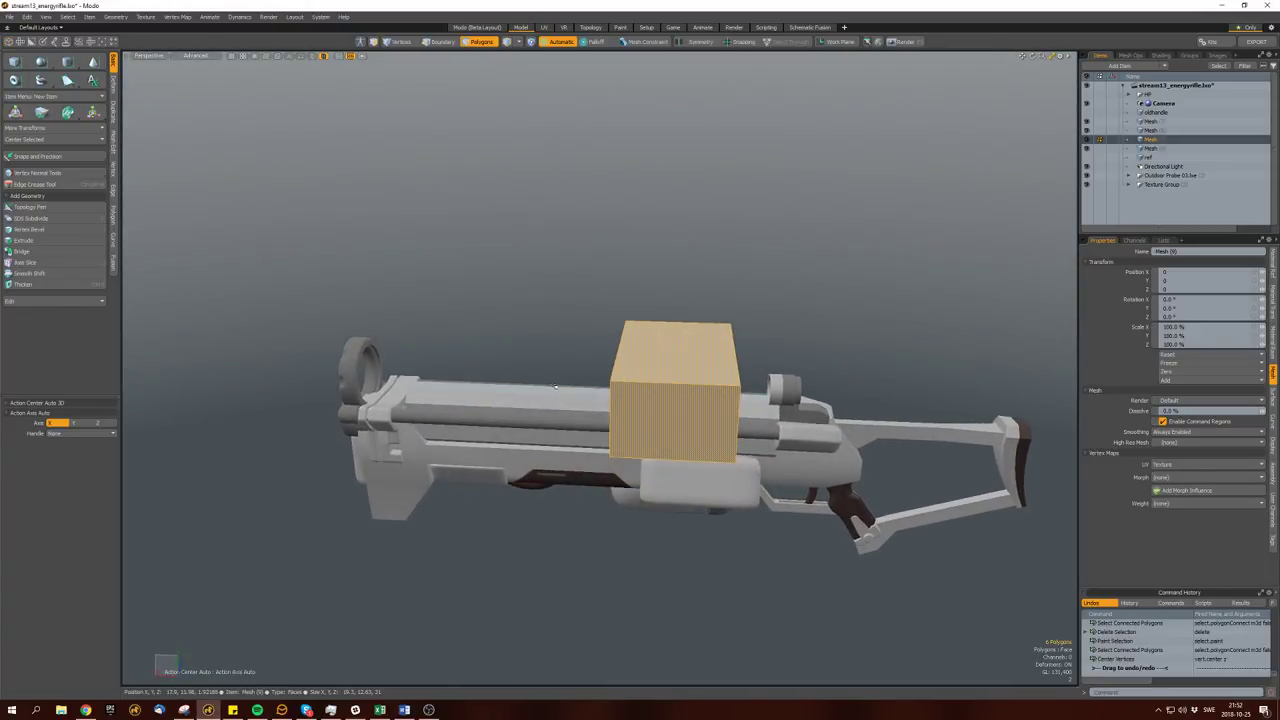
key(ctrl+b)
scroll(544, 391, up, 5)
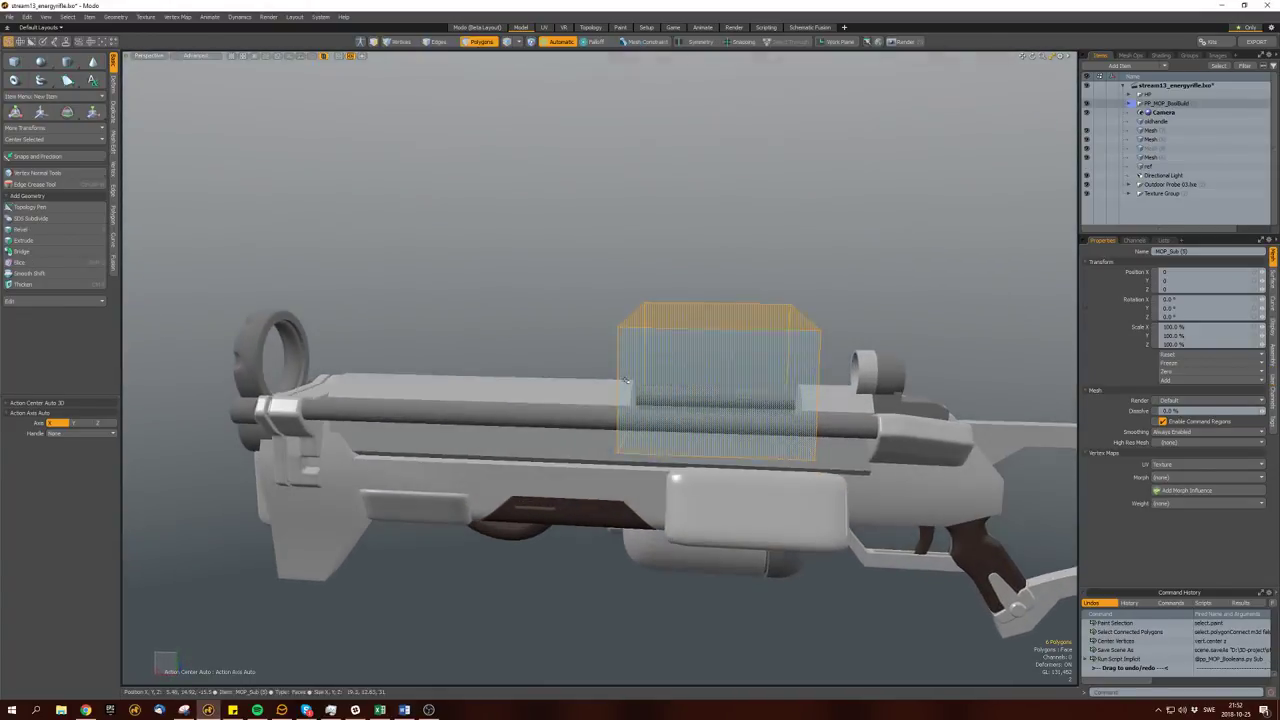
Position and scale a cylindrical cutter in the subtraction mesh to cut a long slot into the barrel cover's side.
key(y)
mouse_move(600, 380)
alt+mouse_down()
mouse_move(720, 400)
mouse_move(584, 404)
mouse_move(650, 416)
alt+mouse_up()
key(r)
key(space)
middle_drag(650, 416, 652, 421)
alt+drag(652, 421, 753, 458)
key(r)
key(space)
Mirror the slot cutter to the opposite side of the barrel cover.
key(space)
key(space)
key(shift+v)
key(Escape)
key(space)
key(space)
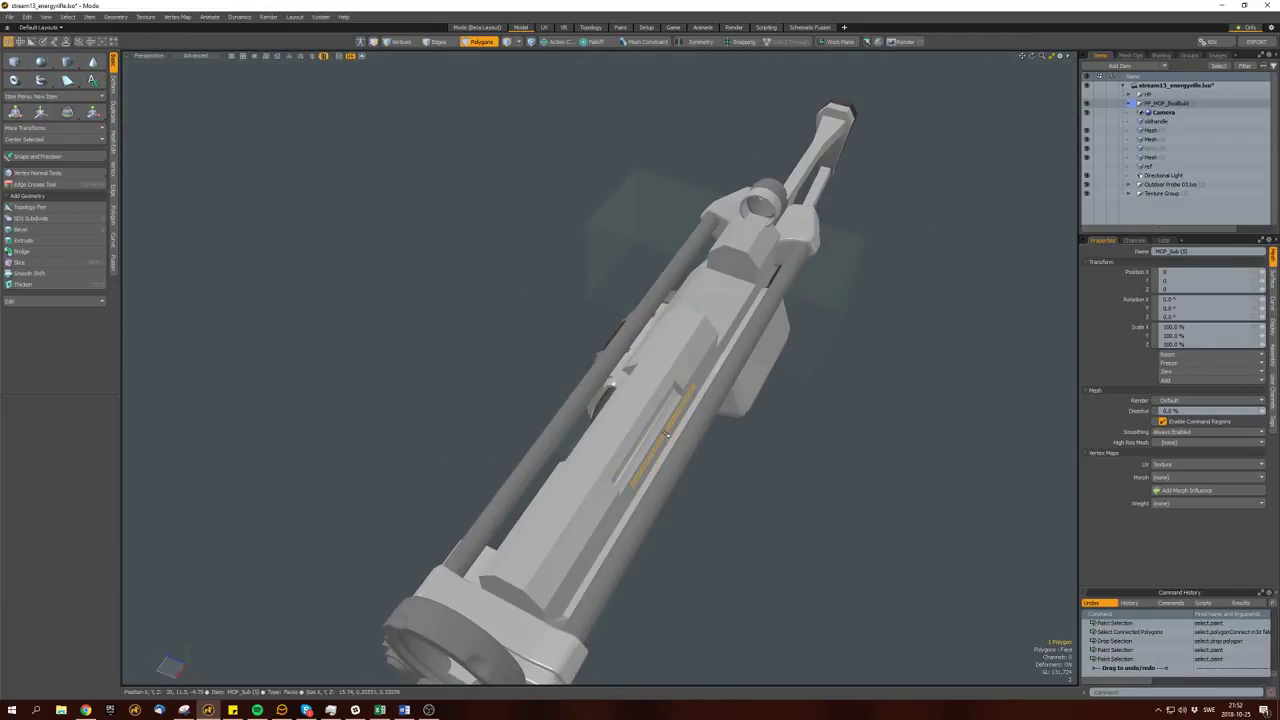
Raise the copied slot cylinder about 2.25 on Y and set its boolean mode to Intersect.
alt+drag(717, 437, 605, 398)
key(w)
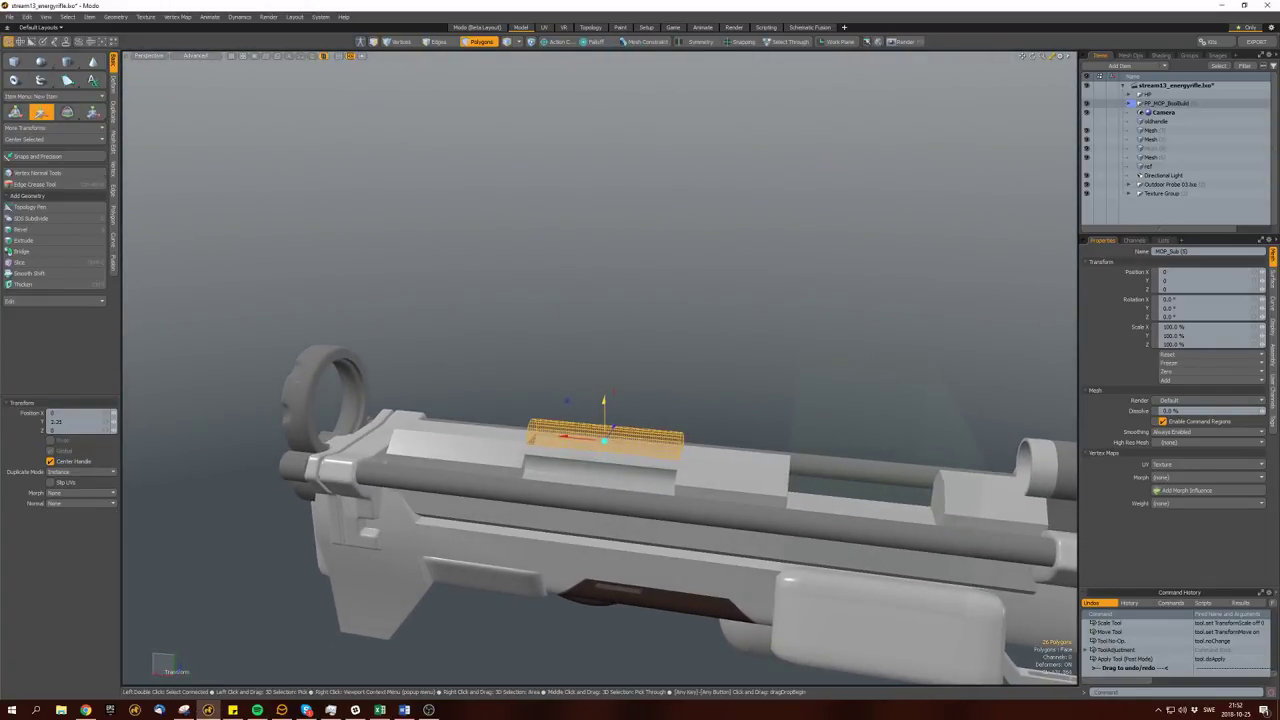
key(space)
alt+drag(507, 408, 485, 441)
key(ctrl+shift+b)
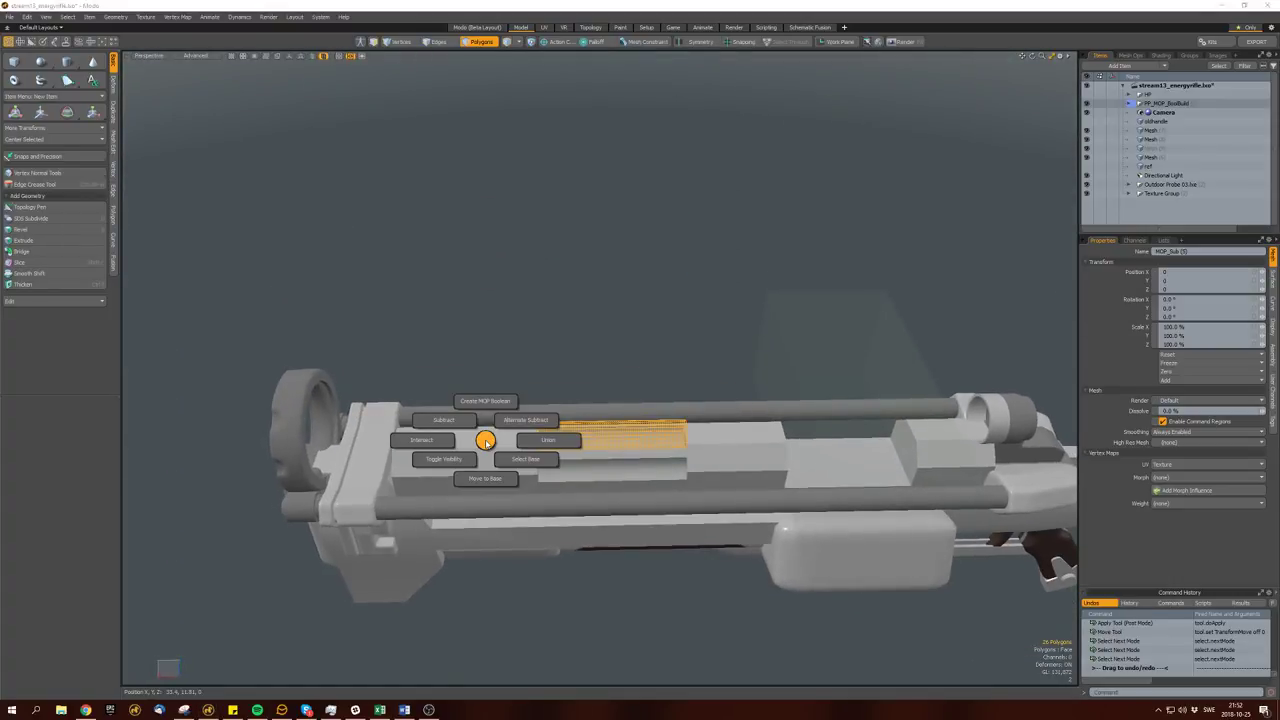
click(530, 443)
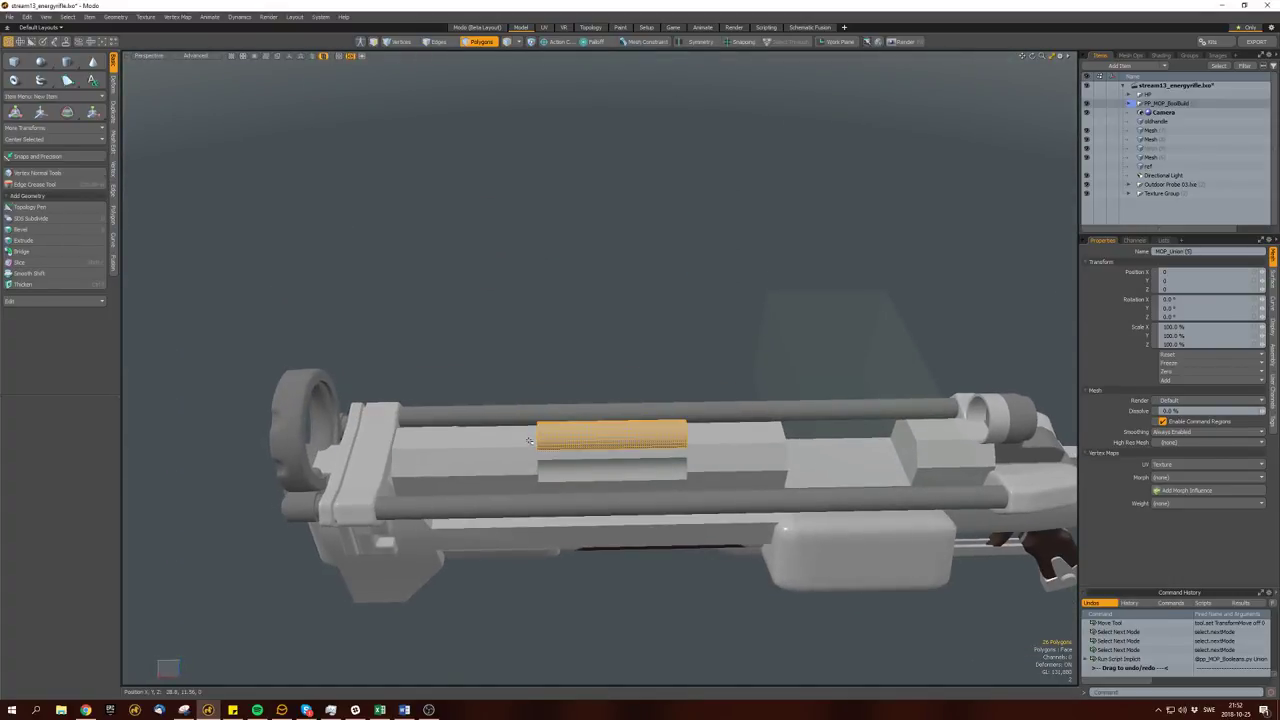
key(ctrl+shift+b)
click(494, 443)
Scale the intersect cylinder to enclose the whole barrel cover and lower it about 4.08 on Y.
alt+drag(494, 443, 530, 405)
key(r)
key(w)
key(r)
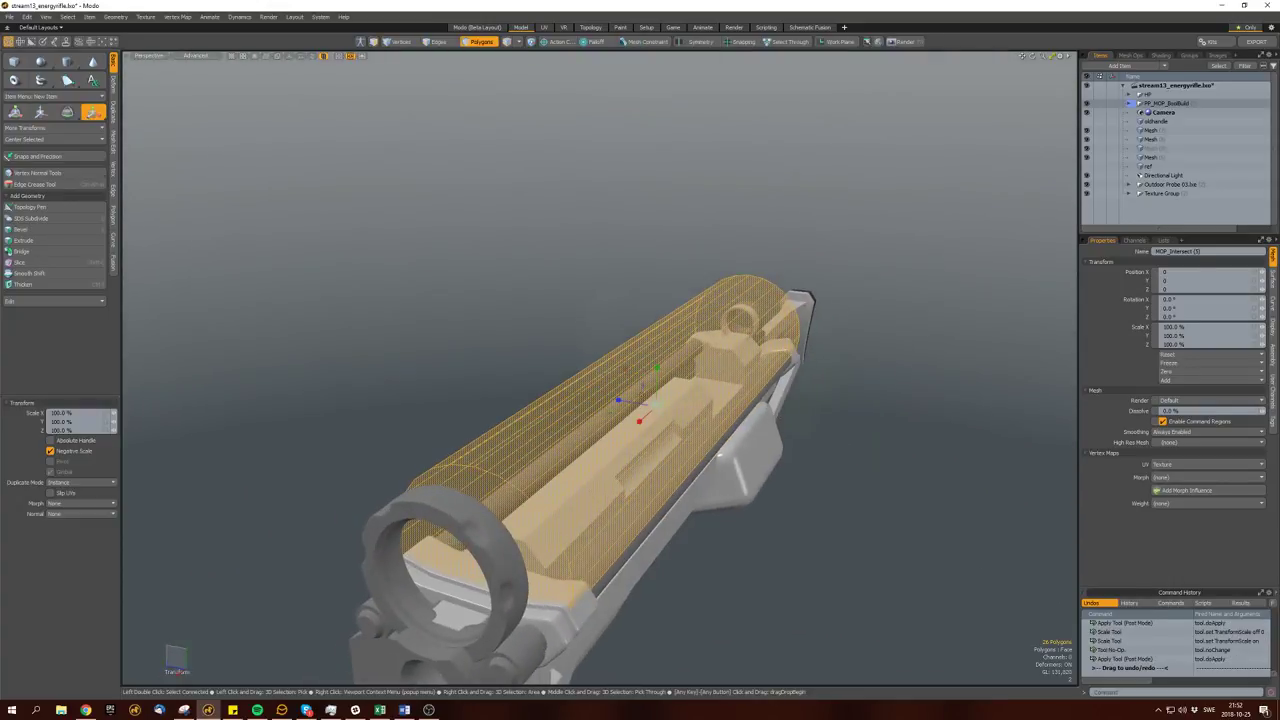
drag(626, 376, 616, 395)
alt+drag(616, 395, 595, 410)
key(space)
key(space)
key(w)
key(space)
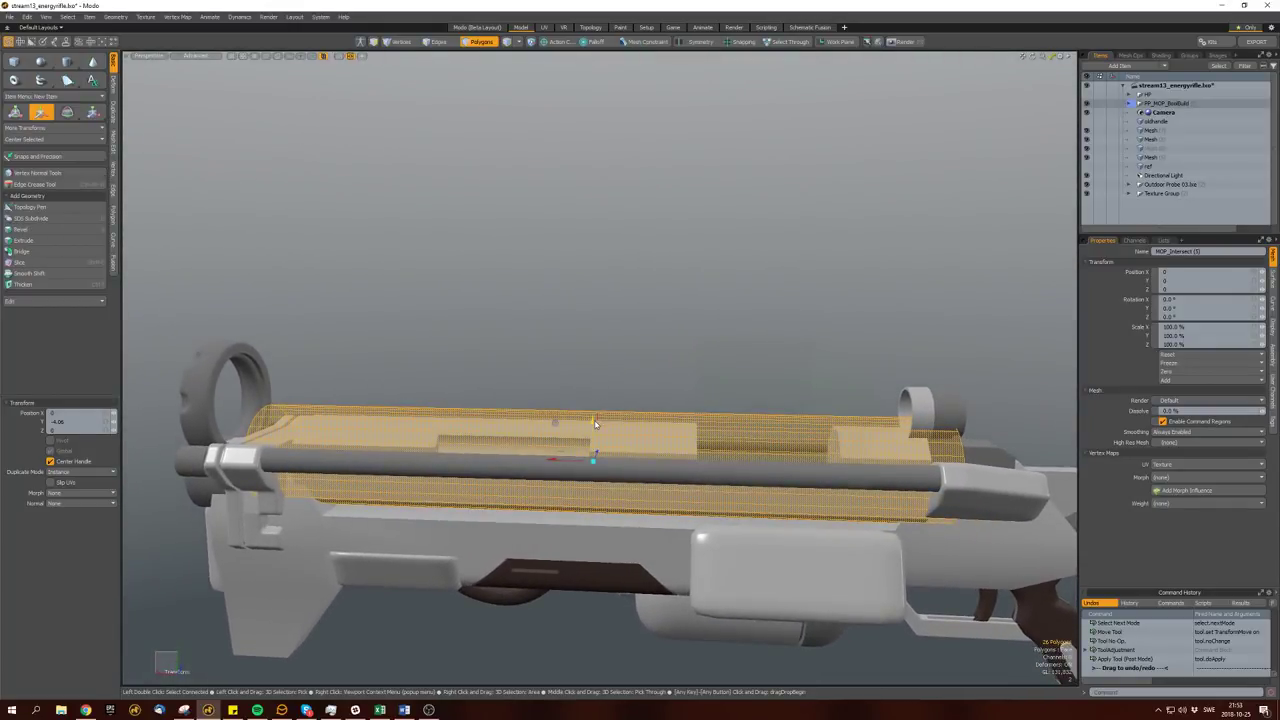
Select the intersect cylinder's front cap polygon and move it about 2.69 backward along X.
key(shift+Down)
alt+drag(676, 522, 475, 423)
key(w)
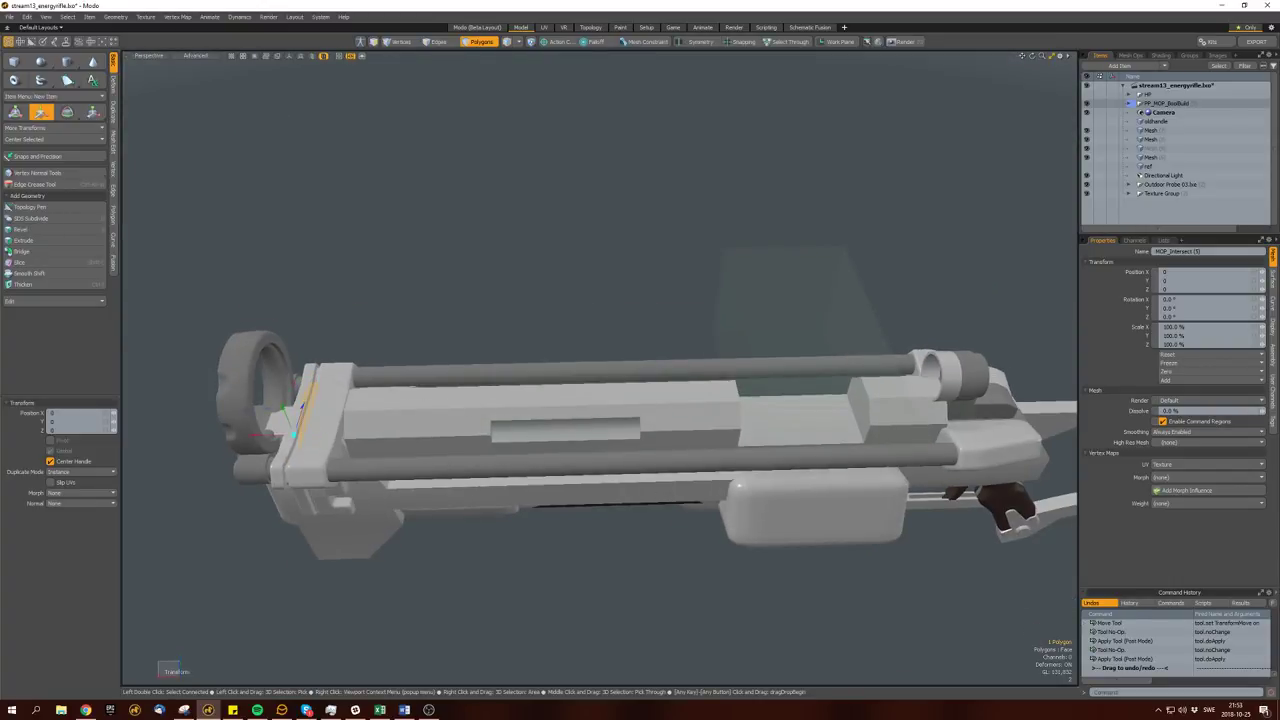
drag(357, 432, 381, 432)
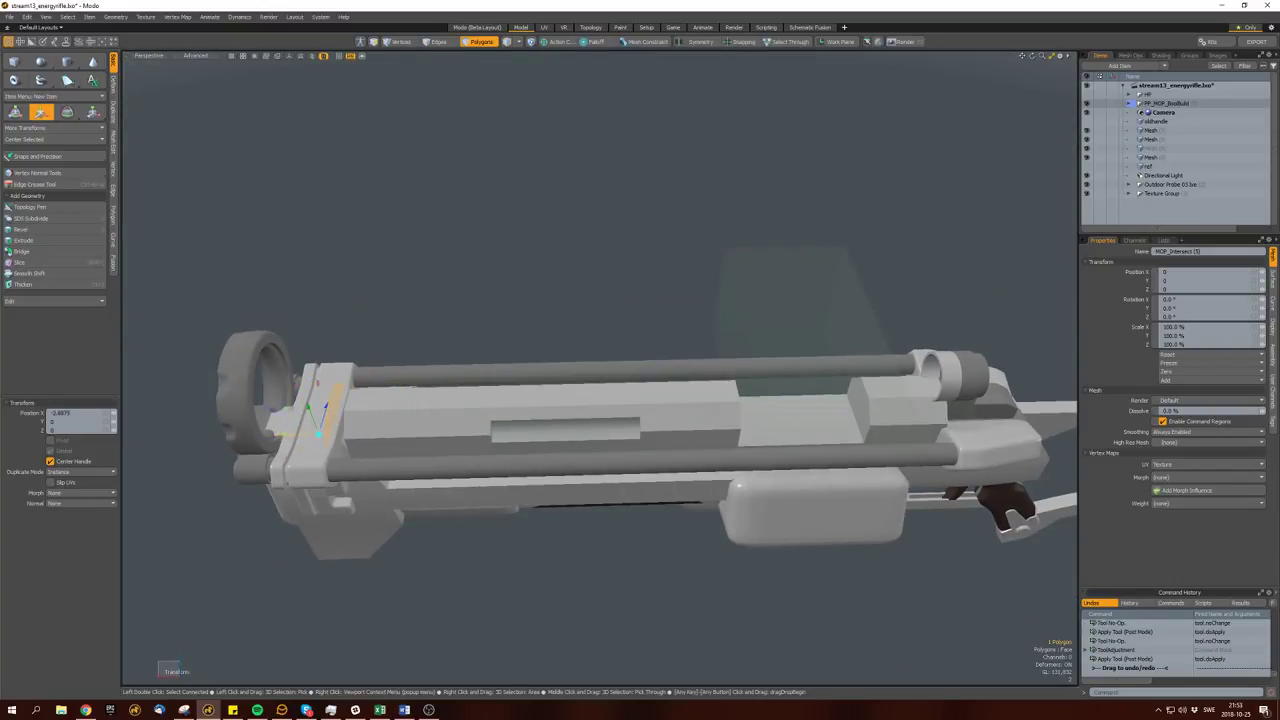
key(space)
Select the connected intersect cylinder and switch from it to the boolean's base mesh.
alt+drag(481, 425, 650, 408)
click(700, 402)
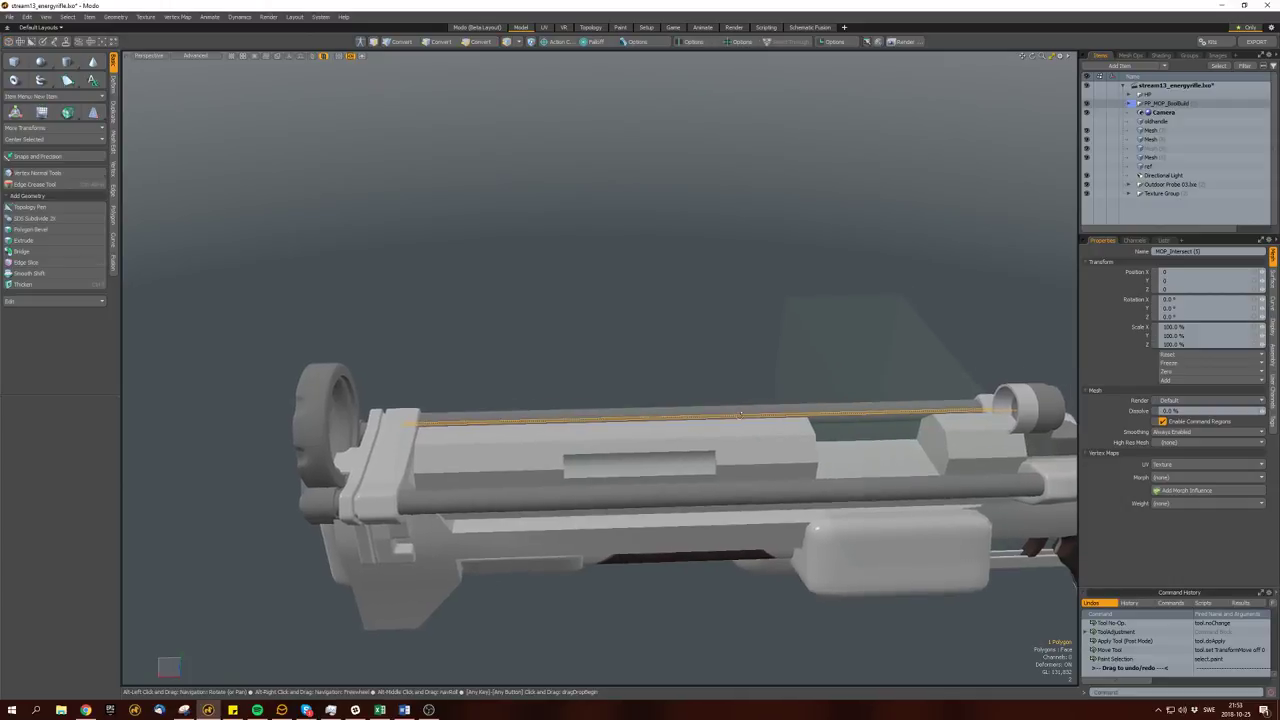
scroll(798, 424, up, 3)
alt+drag(798, 424, 802, 397)
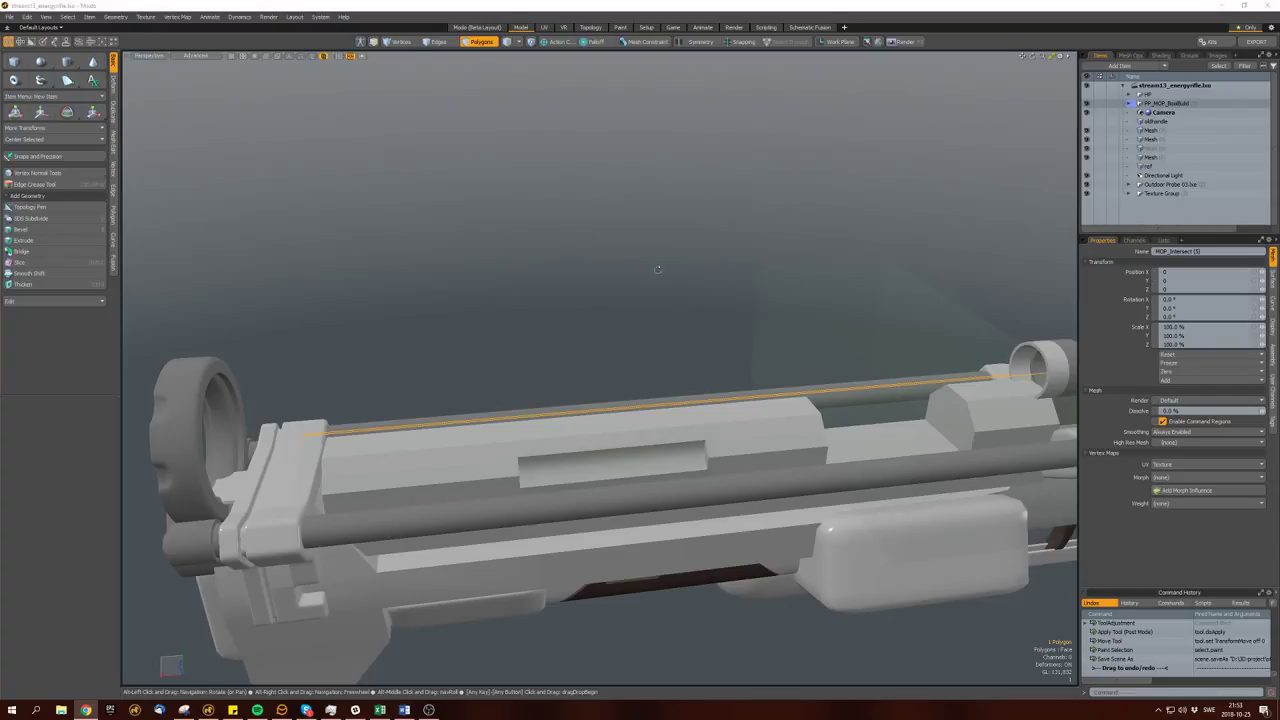
alt+drag(656, 268, 720, 380)
double_click(720, 380)
scroll(760, 410, down, 3)
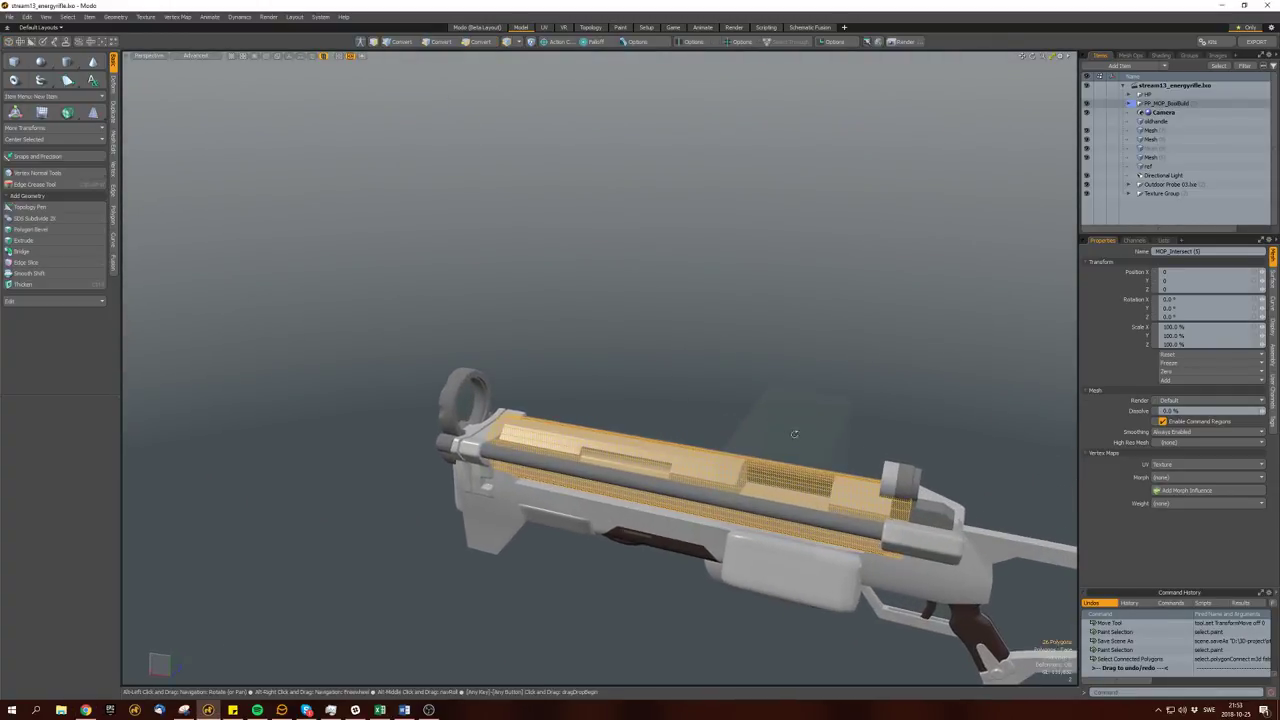
key(3)
key(shift+b)
click(645, 467)
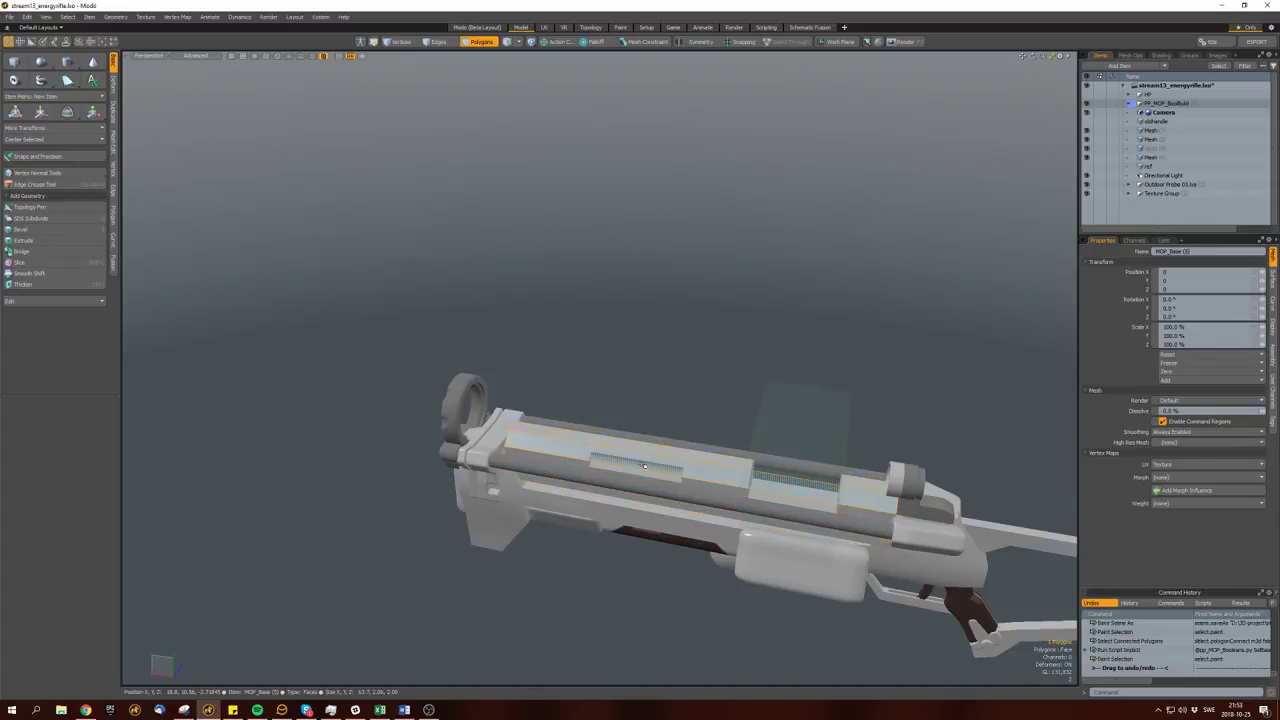
Select the base cover's front end polygon and move it about 6.63 backward along X.
double_click(660, 440)
mouse_move(960, 380)
ctrl+right_down()
mouse_move(791, 606)
mouse_move(693, 503)
ctrl+right_up()
key(shift+Down)
alt+drag(693, 503, 637, 478)
key(w)
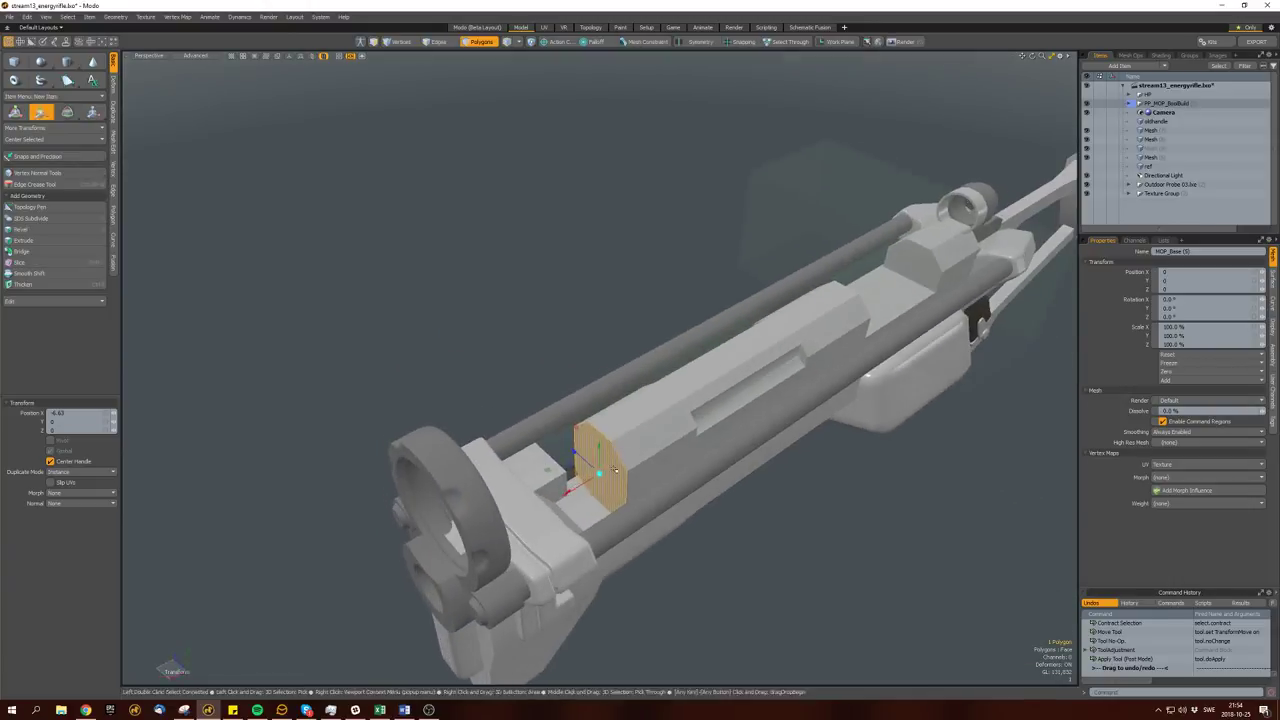
Bevel the cover's front end polygon inward and extend it forward as a narrow neck with a wider front block.
key(b)
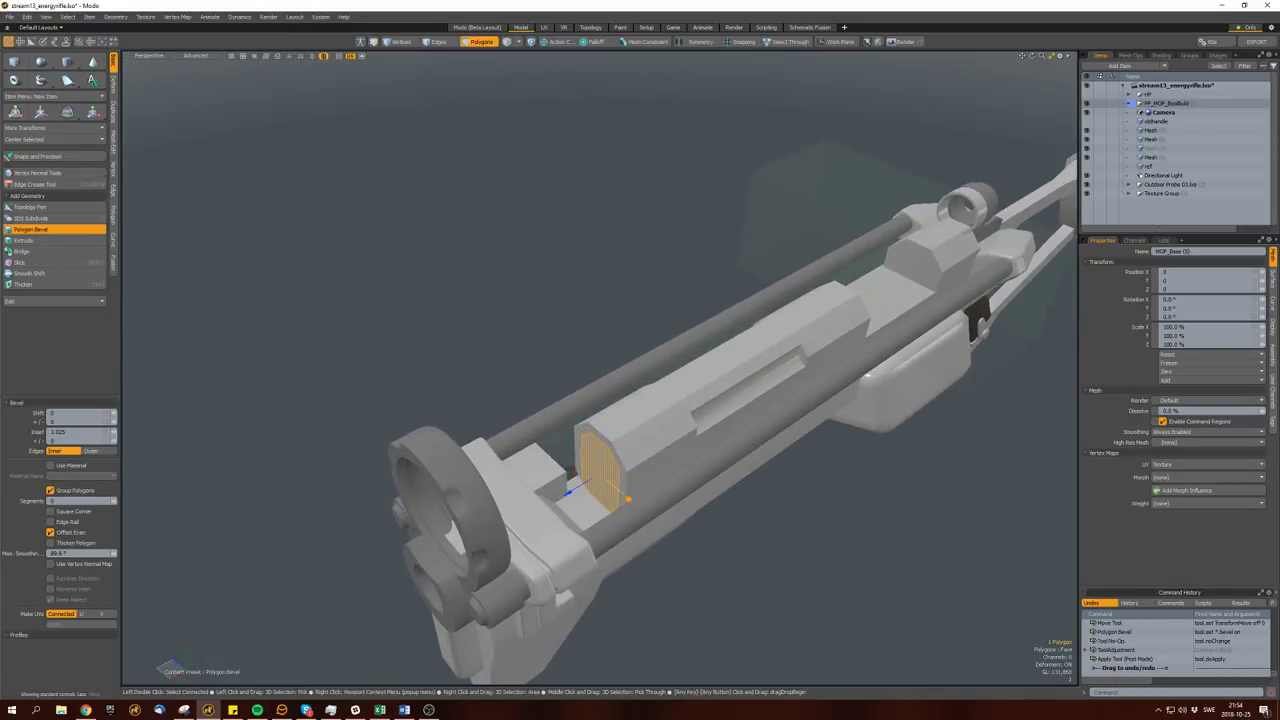
alt+drag(609, 485, 580, 465)
key(space)
key(3)
key(3)
scroll(575, 453, up, 3)
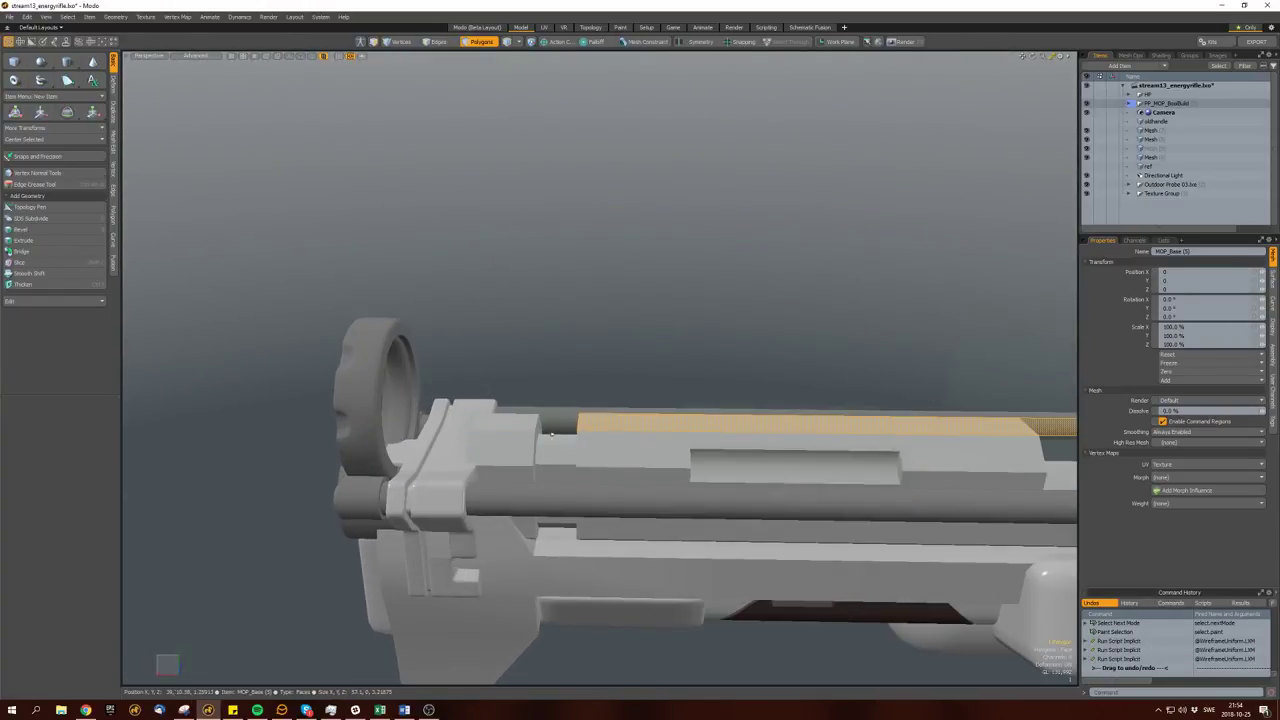
key(shift+d)
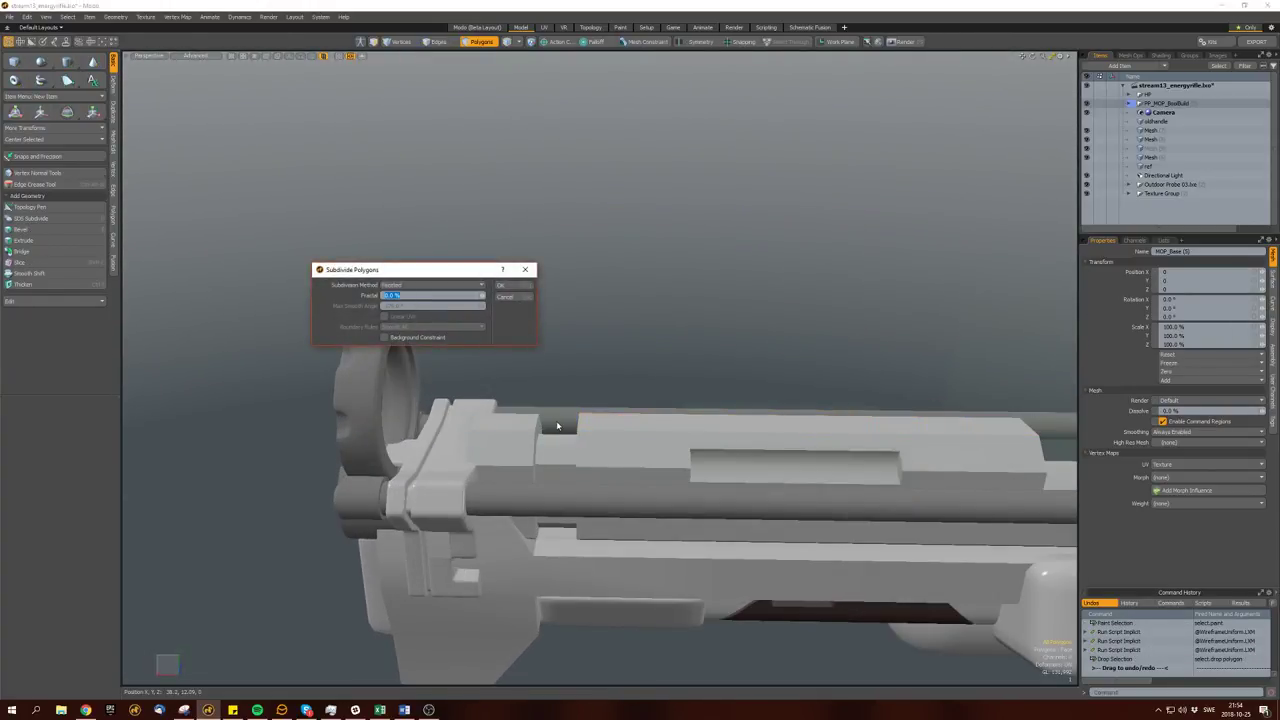
key(Escape)
key(shift+g)
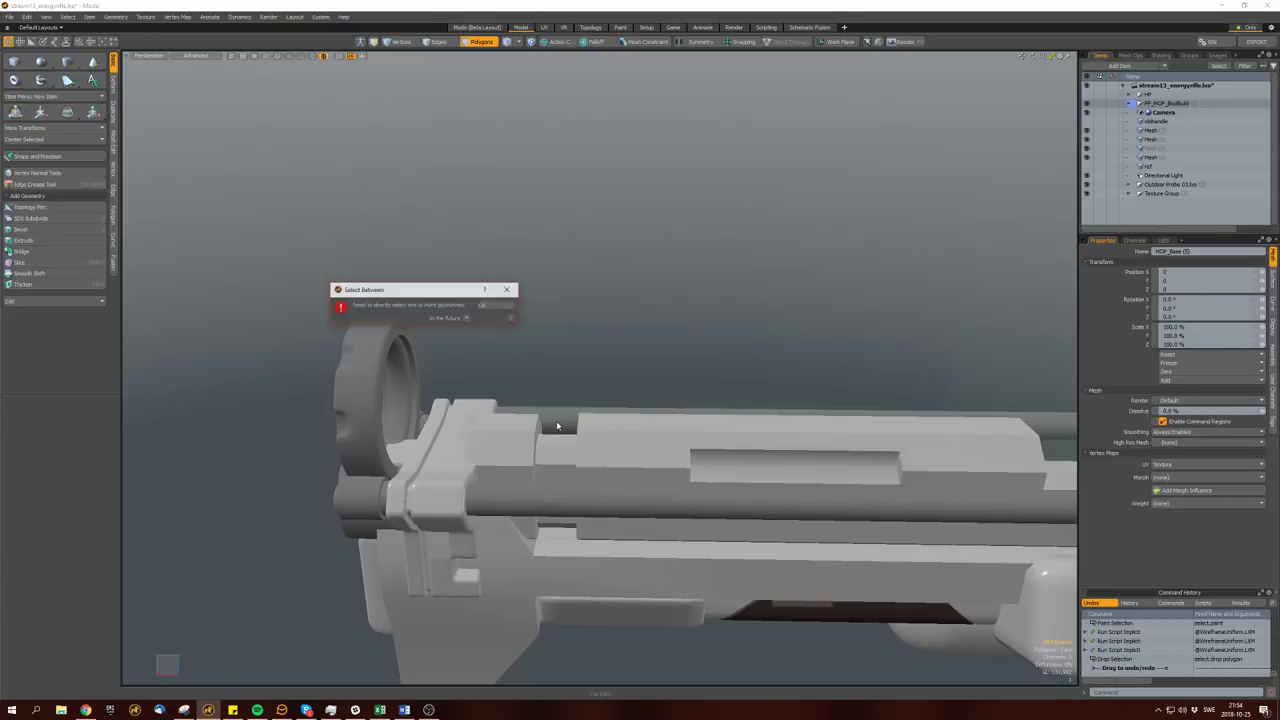
click(507, 289)
Select the intersect cylinder's front cap polygon and move it backward to the front shoulder of the barrel cover.
click(551, 436)
click(551, 436)
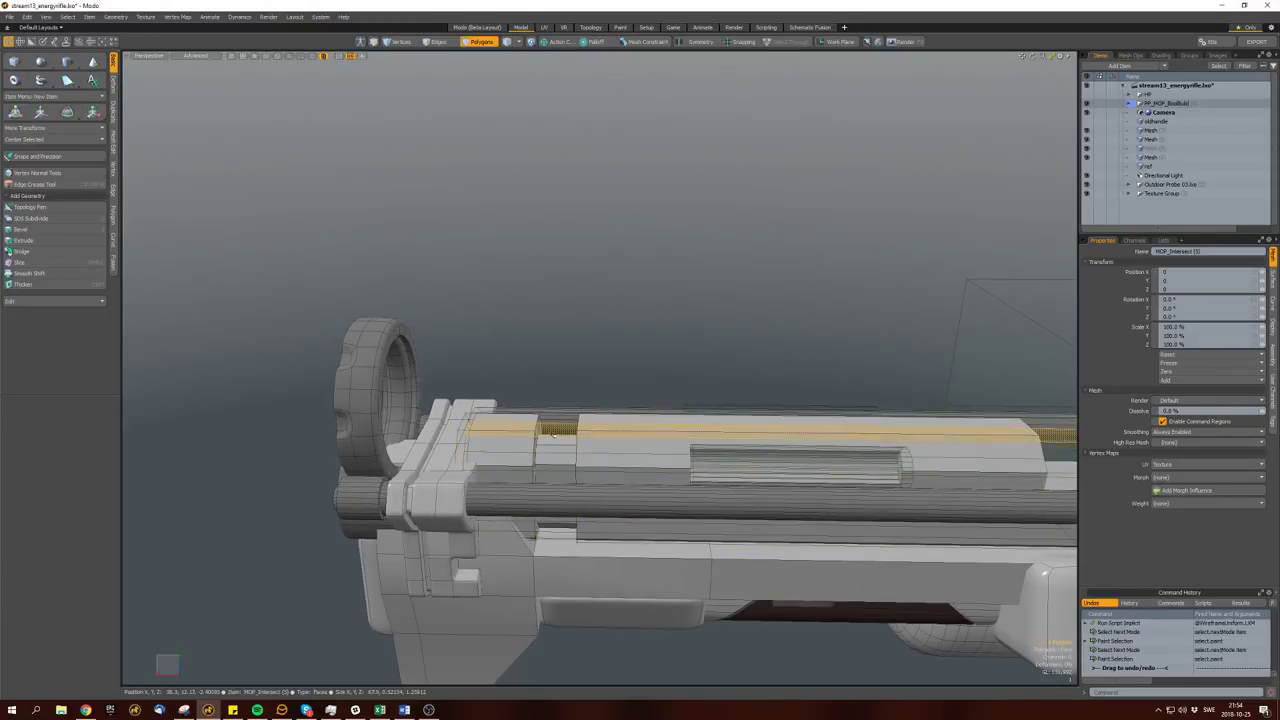
double_click(553, 431)
alt+drag(553, 431, 535, 470)
click(518, 466)
key(w)
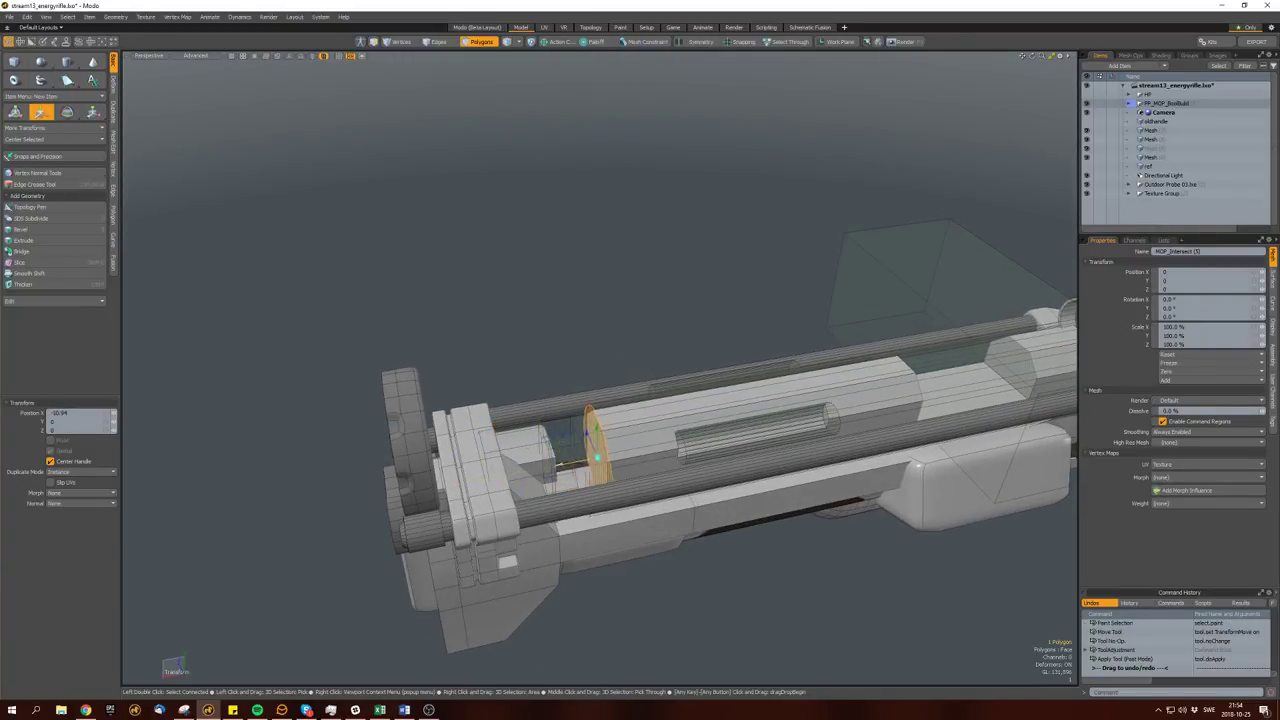
drag(615, 479, 637, 478)
Bevel the intersect cylinder's front cap forward in stages into a narrower stepped neck ending in a wider disc.
key(b)
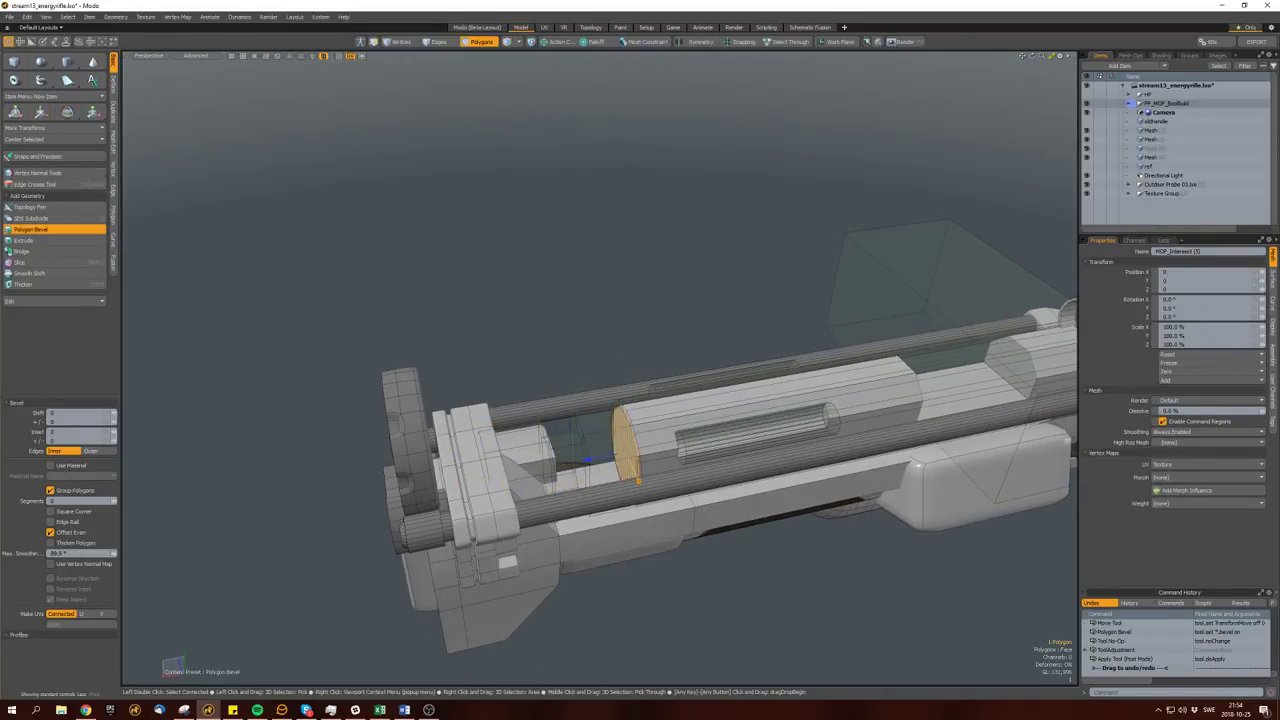
click(596, 461)
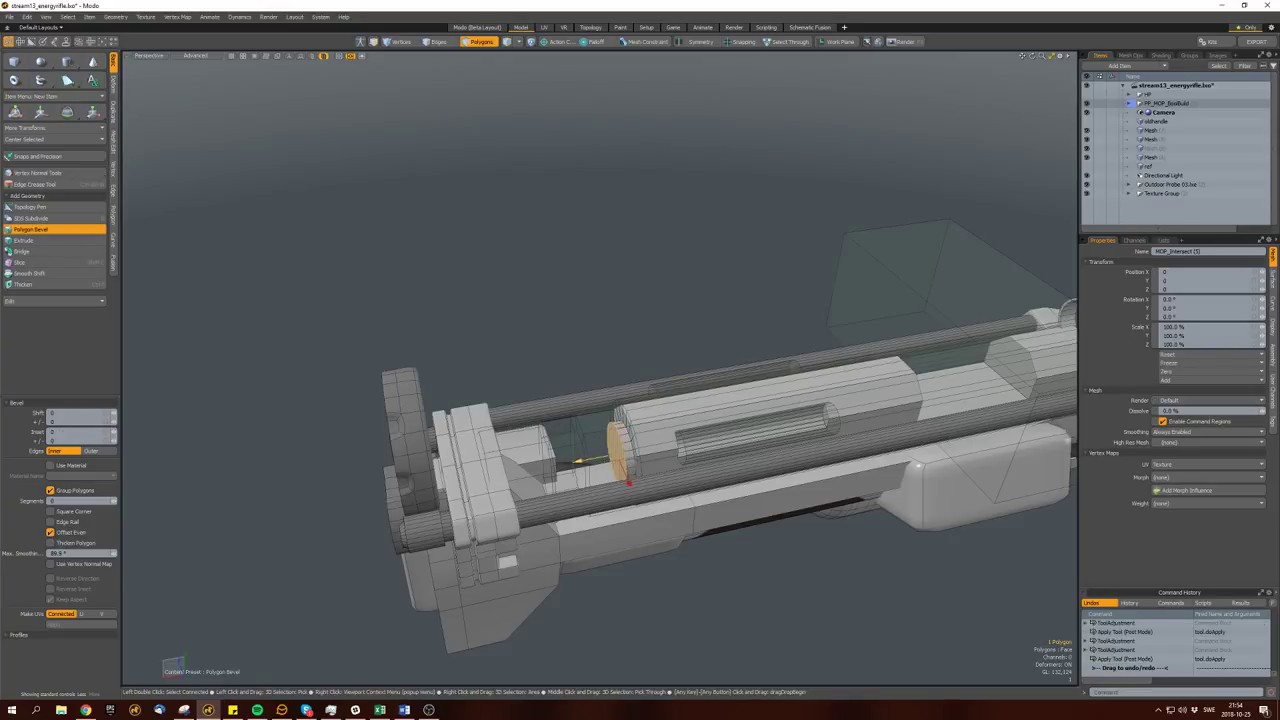
drag(598, 462, 560, 468)
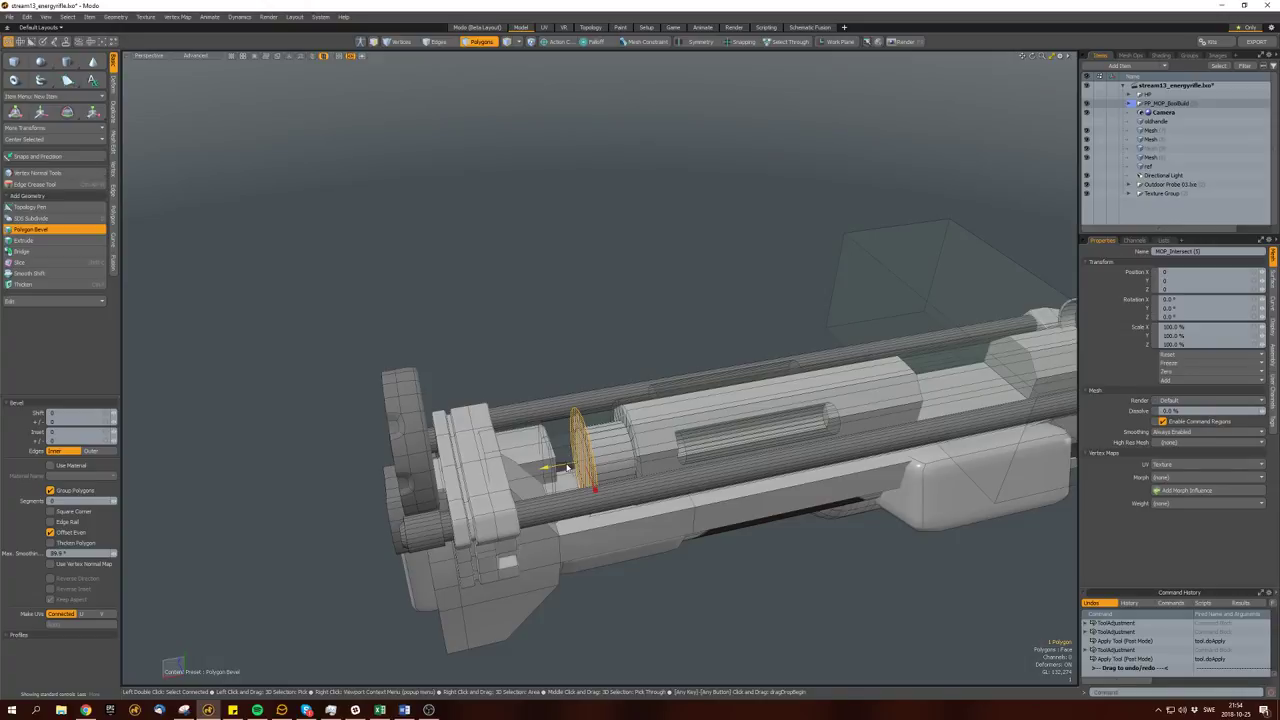
key(space)
Select the box cutter at the cover's rear, move it back toward the rear sight and scale it narrower.
alt+drag(595, 478, 630, 418)
key(space)
double_click(657, 377)
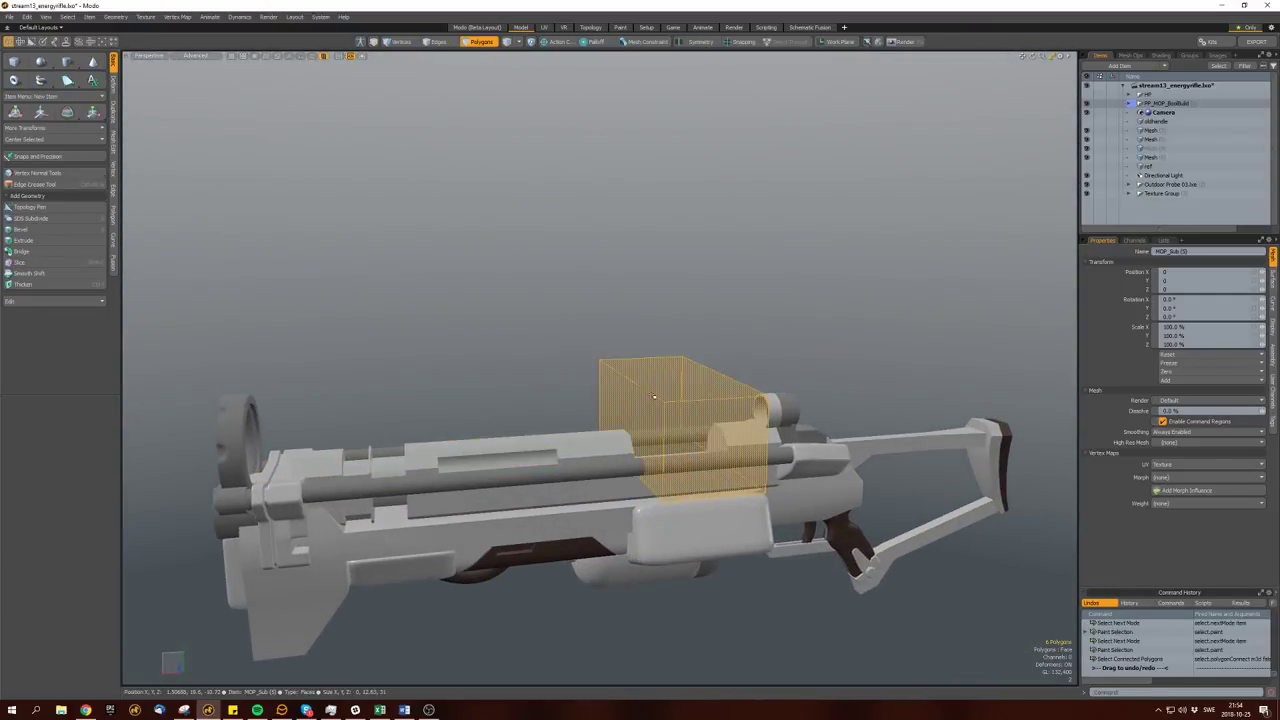
key(w)
mouse_move(690, 428)
mouse_down()
mouse_move(779, 385)
mouse_move(701, 440)
mouse_up()
scroll(794, 390, up, 3)
key(r)
drag(743, 356, 796, 381)
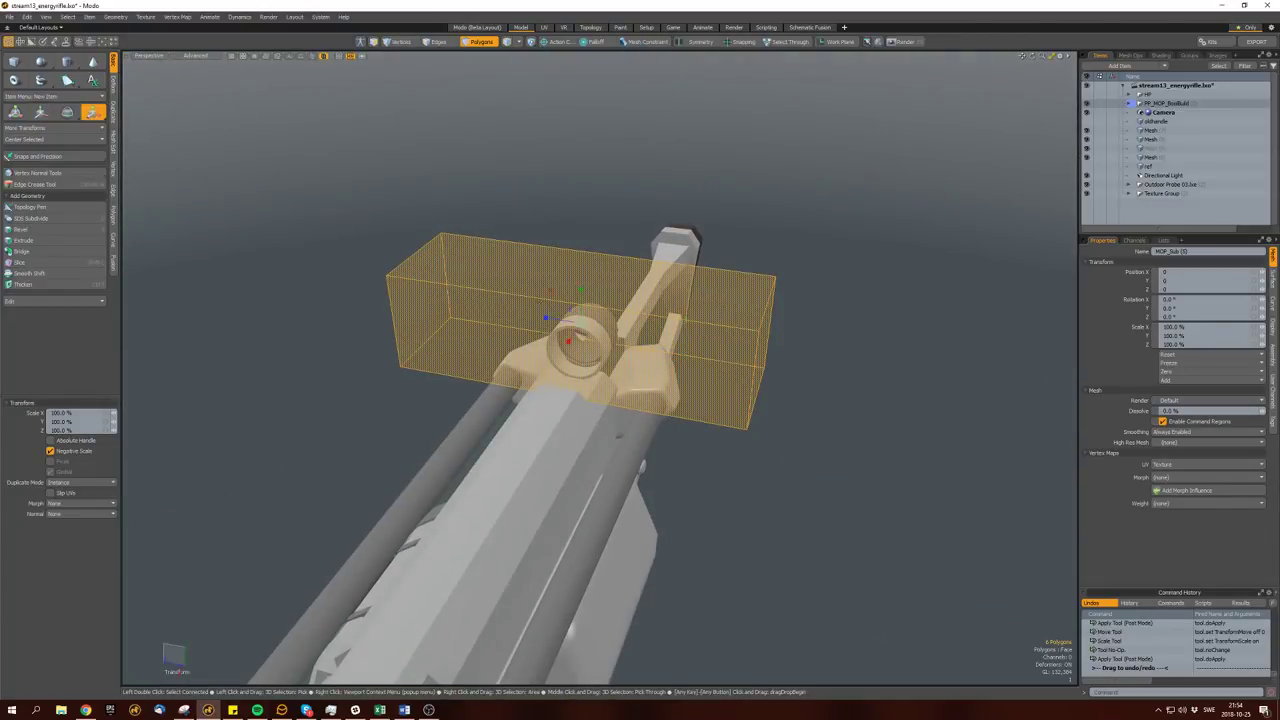
drag(560, 323, 700, 335)
Add a lengthwise center edge loop to the box cutter and bevel it into two parallel loops.
key(w)
alt+drag(500, 400, 470, 352)
key(2)
key(alt+c)
key(space)
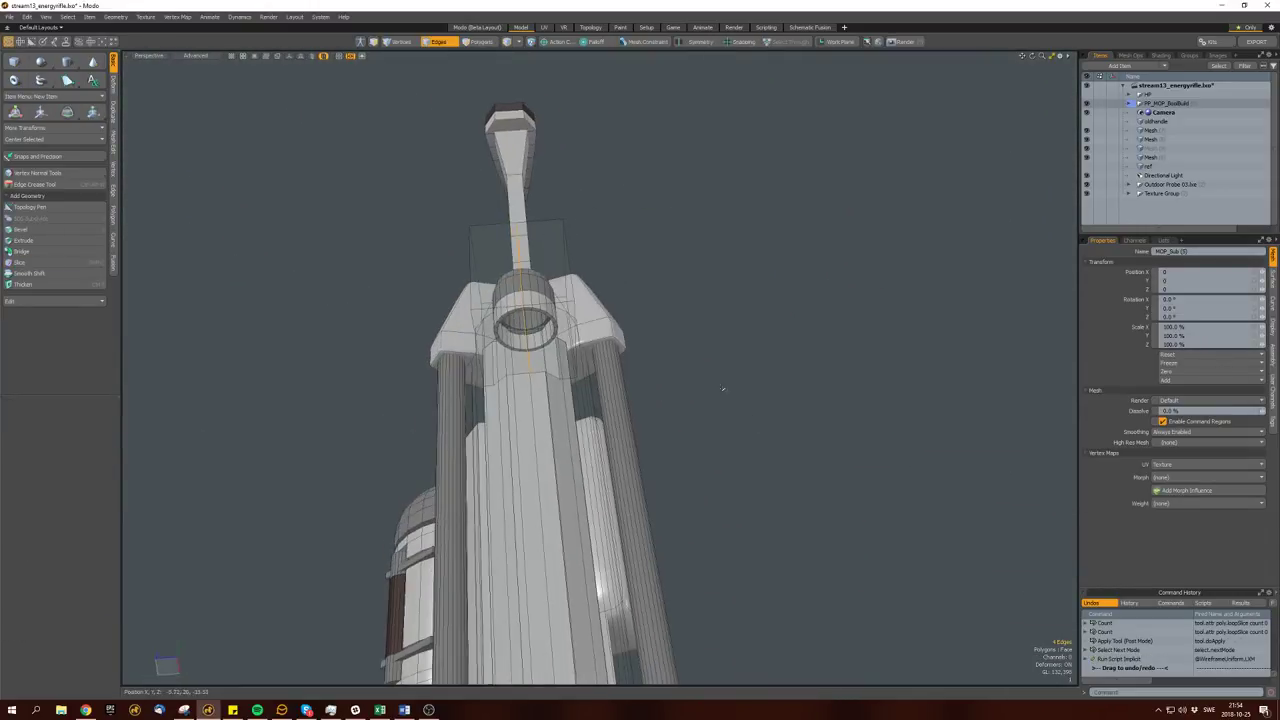
key(b)
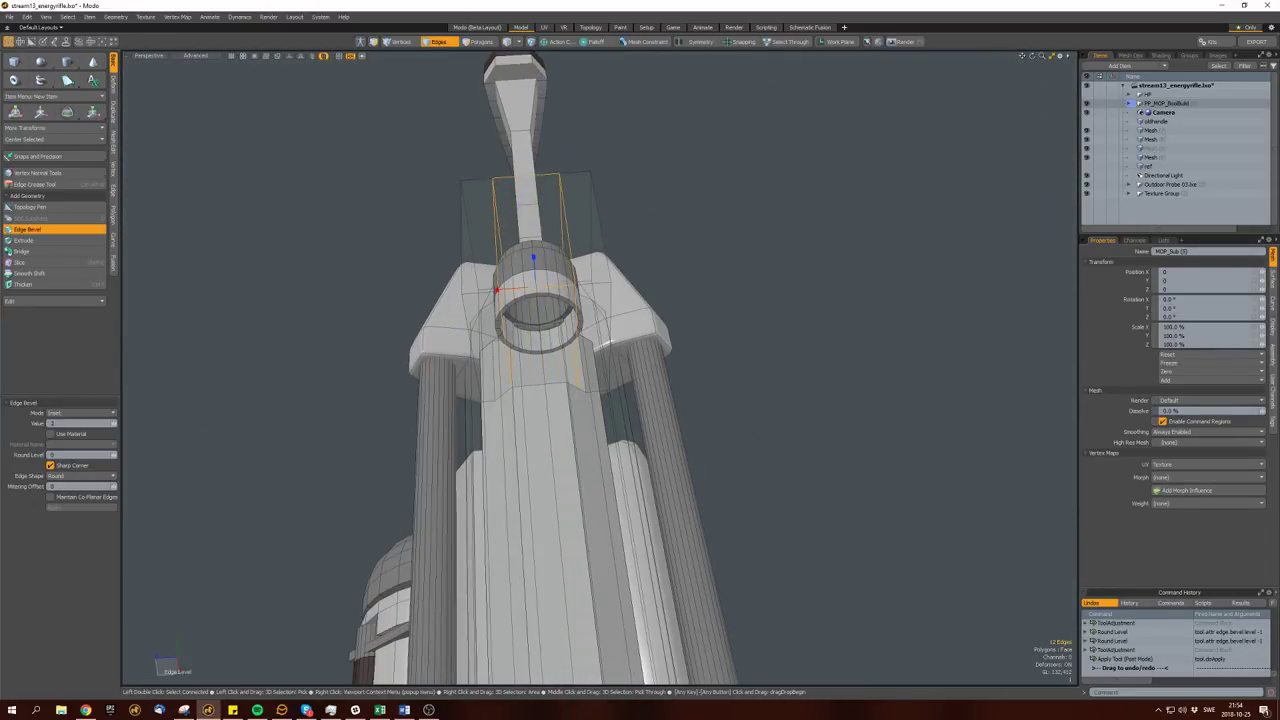
key(space)
Select the box cutter's two lengthwise edge loops and bevel each into a narrow strip.
click(530, 212)
double_click(565, 218)
key(b)
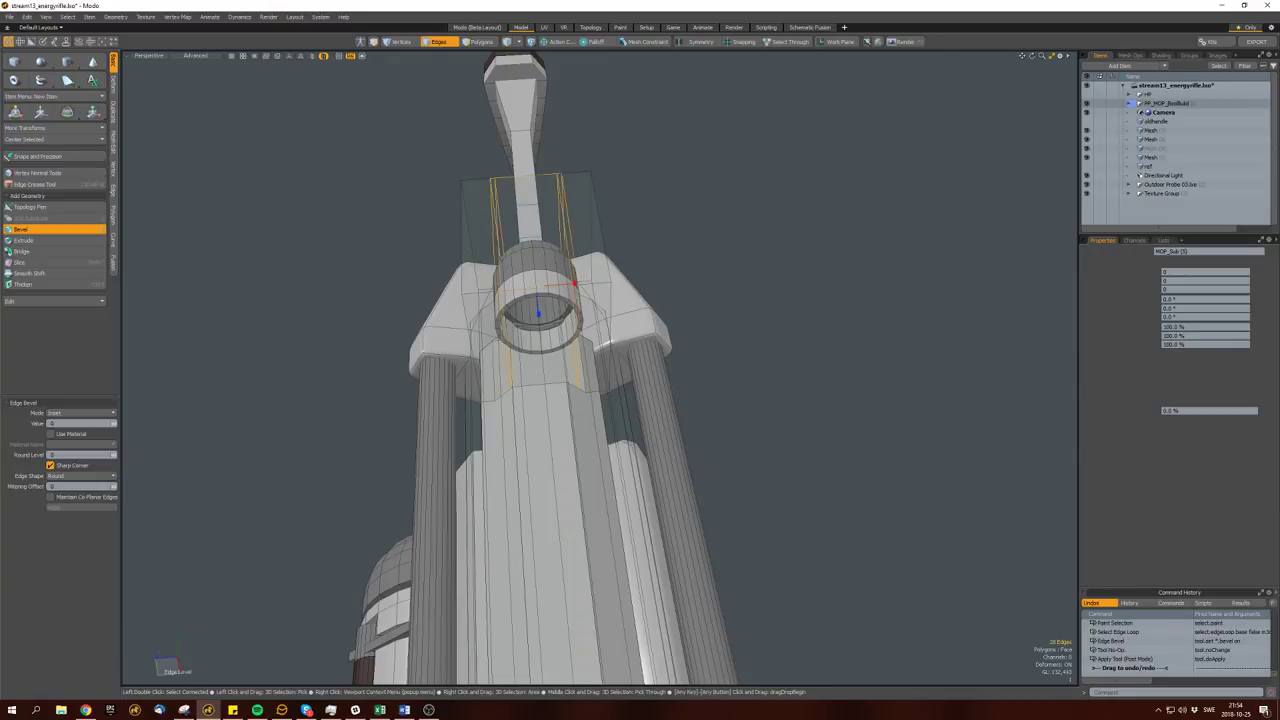
alt+drag(565, 218, 544, 459)
key(space)
Isolate the box cutter, select the strip polygons on its underside and move them.
key(shift+h)
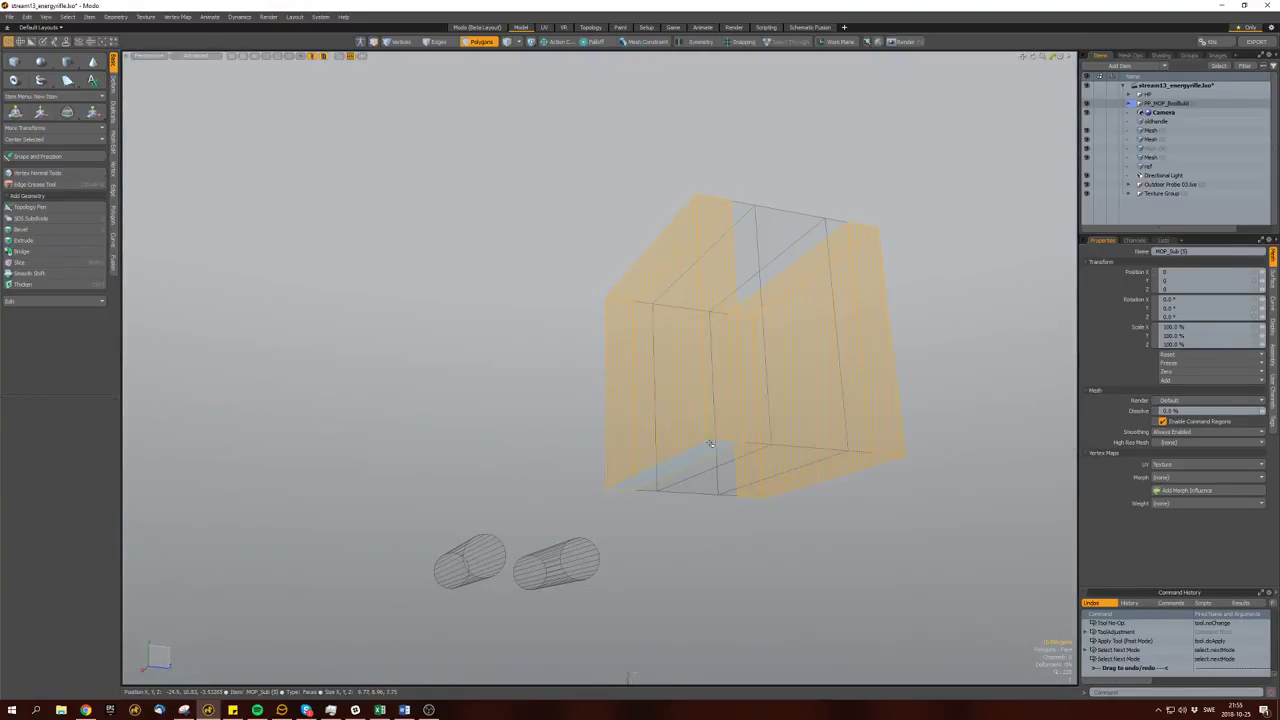
click(700, 465)
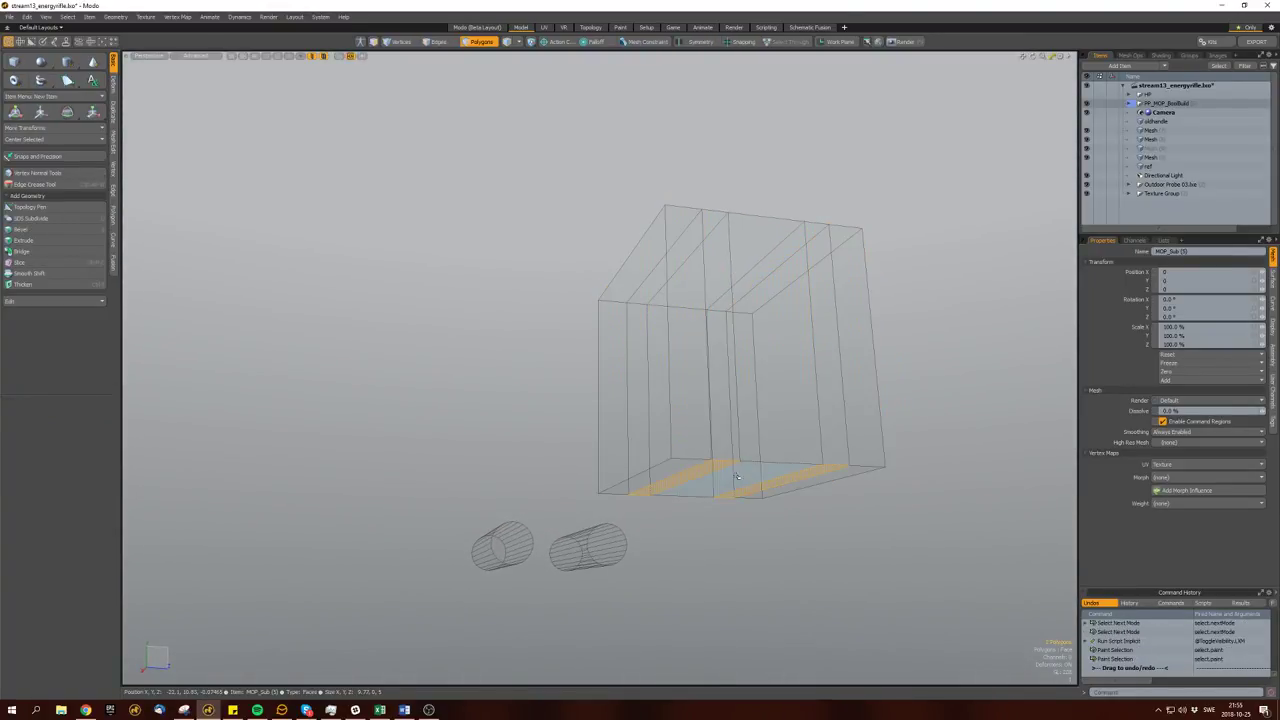
key(w)
click(723, 480)
key(space)
Show the other geometry again, select the whole box cutter and center its vertices on the rifle's mid-plane.
key(shift+h)
double_click(716, 479)
alt+drag(716, 479, 660, 508)
key(ctrl+shift+c)
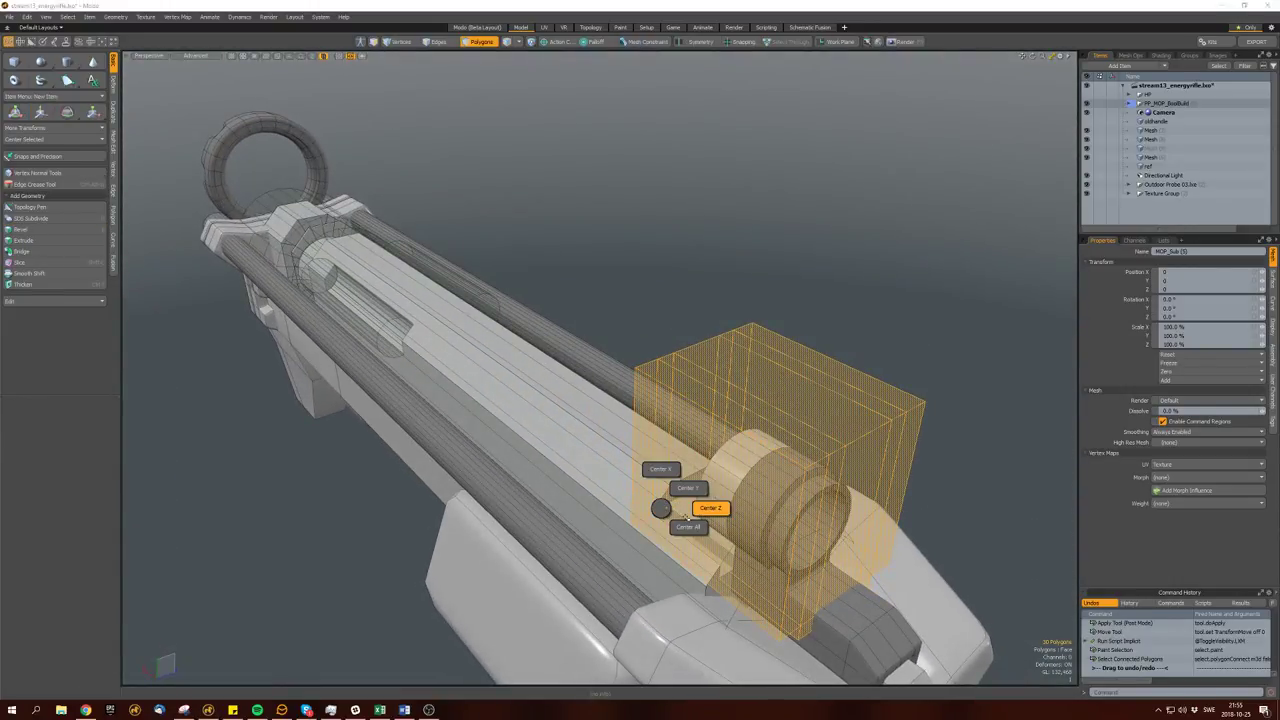
click(664, 471)
key(ctrl+z)
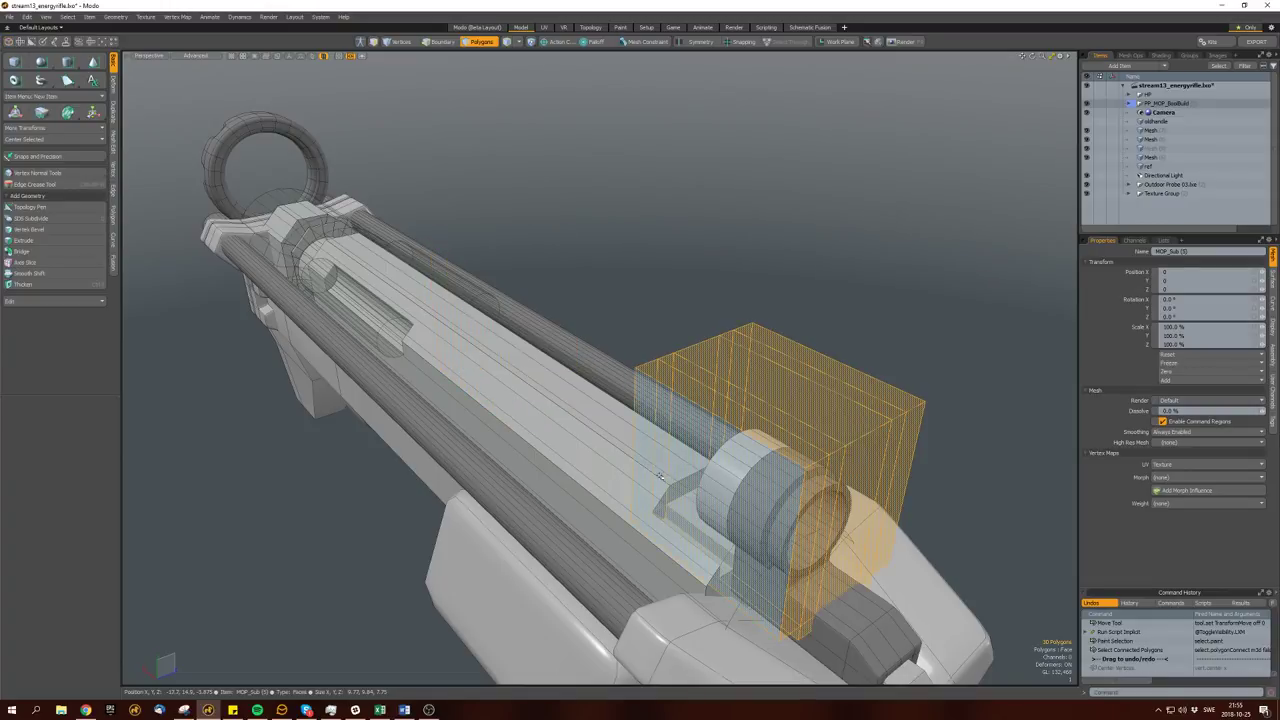
key(ctrl+shift+c)
click(673, 484)
Select all connected polygons of the barrel cover and center them on the rifle's mid-plane.
mouse_move(673, 484)
alt+mouse_down()
mouse_move(687, 497)
mouse_move(443, 449)
mouse_move(400, 423)
mouse_move(462, 454)
mouse_move(466, 429)
mouse_move(471, 449)
mouse_move(663, 363)
mouse_move(627, 361)
mouse_move(513, 374)
mouse_move(659, 427)
mouse_move(751, 363)
mouse_move(602, 437)
mouse_move(345, 413)
mouse_move(574, 346)
alt+mouse_up()
key(Escape)
key(space)
click(663, 363)
key(space)
click(345, 413)
click(574, 346)
key(bracketright)
scroll(594, 356, down, 5)
key(ctrl+shift+c)
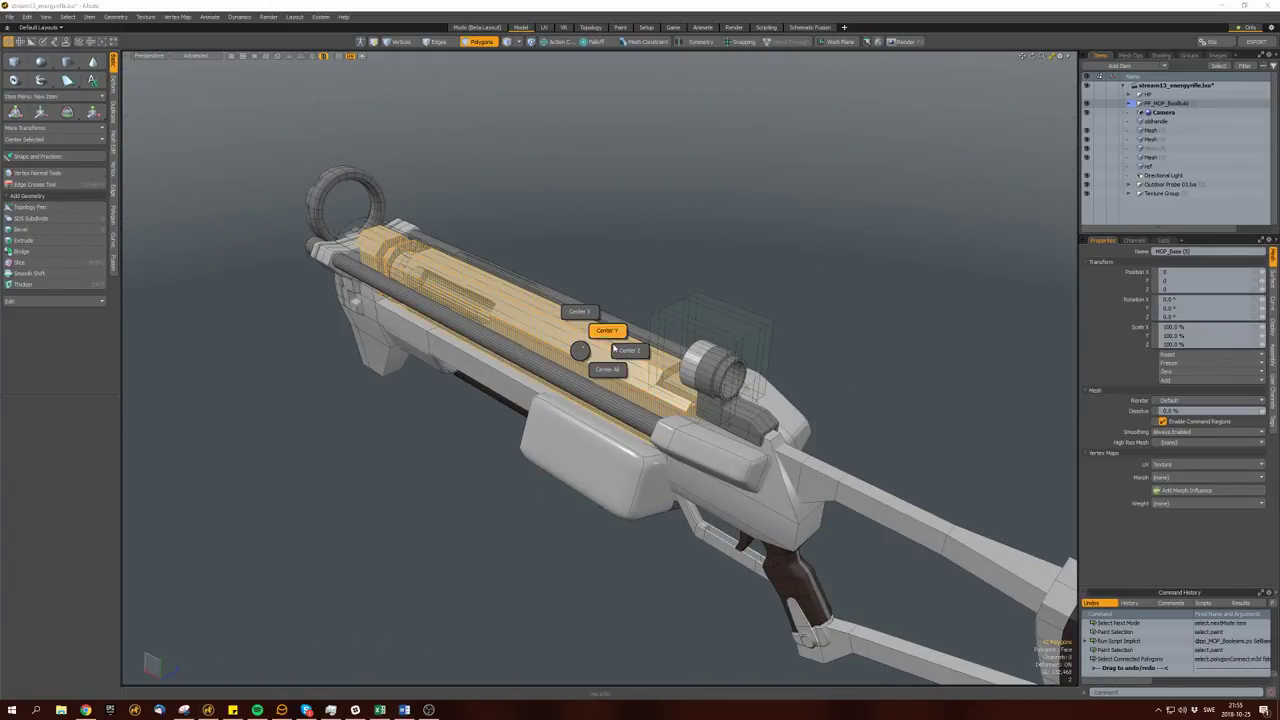
click(607, 338)
Select the connected geometry on the cover's upper side and center it across the rifle.
key(space)
alt+drag(487, 318, 606, 345)
click(614, 327)
key(bracketright)
key(ctrl+shift+c)
click(628, 330)
Scale the whole box cutter around the rear sight and add an edge loop to it with Loop Slice.
key(space)
click(666, 300)
key(space)
click(645, 317)
key(bracketright)
key(r)
key(space)
key(space)
click(605, 345)
key(alt+c)
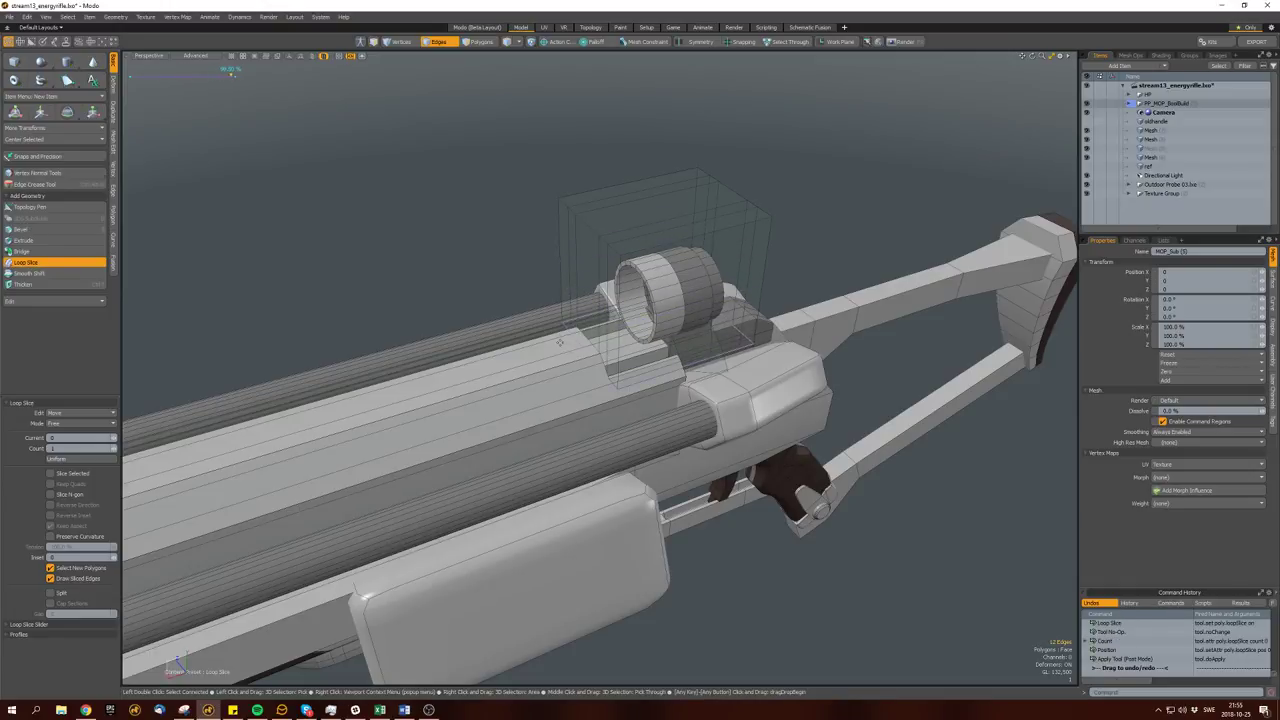
key(space)
Select the box cutter's edges near its front end and bevel them.
key(space)
mouse_move(578, 320)
mouse_down()
mouse_move(542, 295)
mouse_move(575, 310)
mouse_move(561, 277)
mouse_move(540, 355)
mouse_move(564, 292)
mouse_move(470, 320)
mouse_move(432, 253)
mouse_move(369, 260)
mouse_up()
key(b)
key(space)
click(423, 297)
alt+drag(423, 297, 660, 362)
Move the narrow side polygon at the box cutter's front end and save the scene.
key(3)
click(548, 313)
key(w)
key(q)
key(ctrl+s)
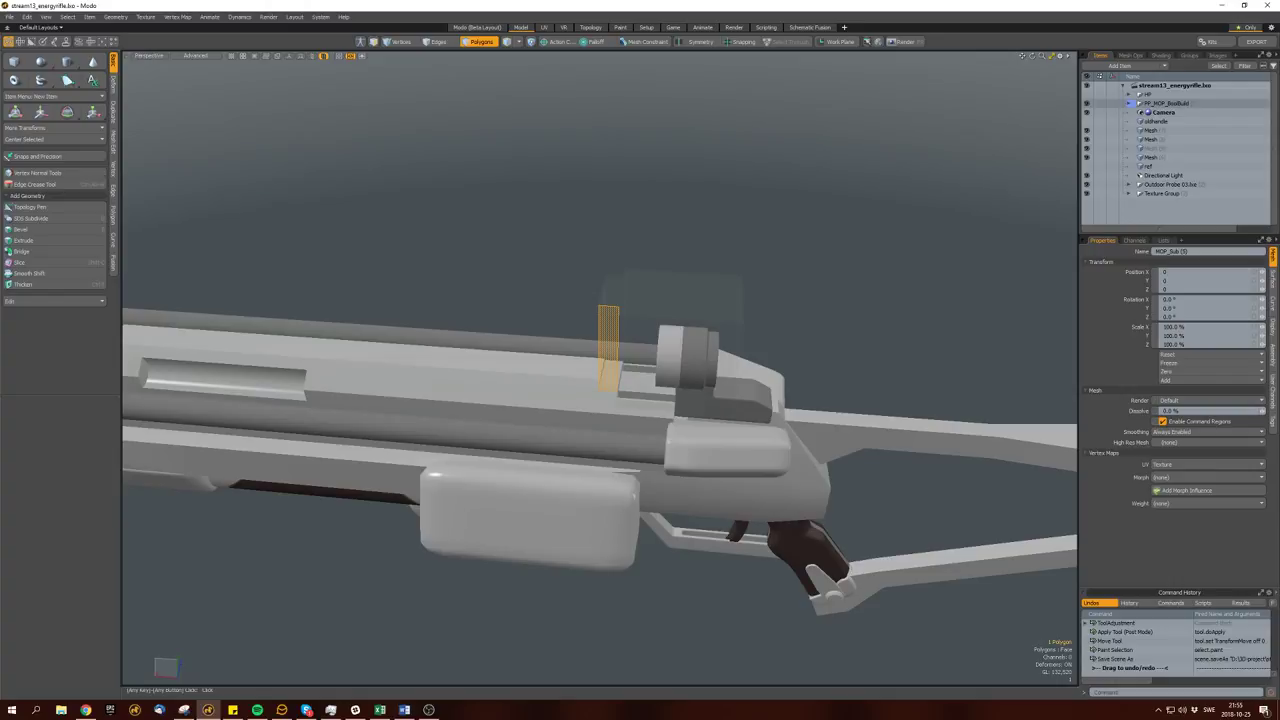
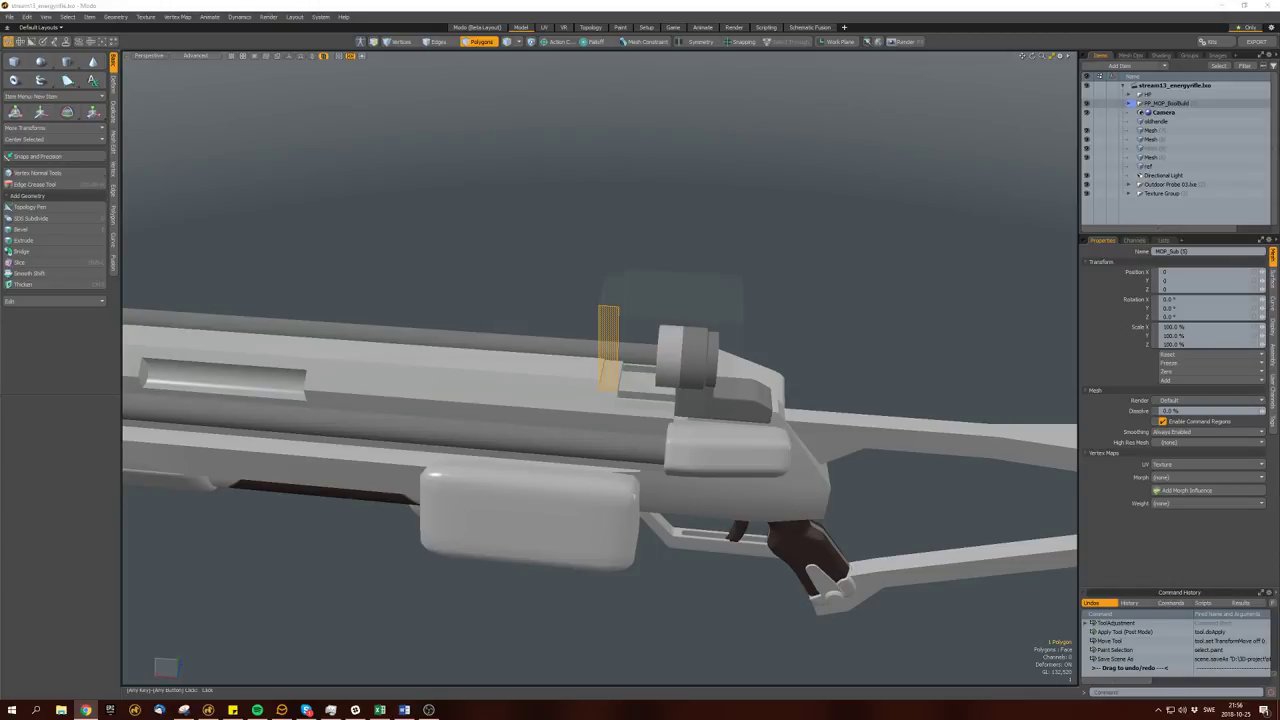
Create a cube cutter in the subtract mesh, spanning the barrel cover just ahead of the rear sight.
alt+drag(356, 230, 560, 331)
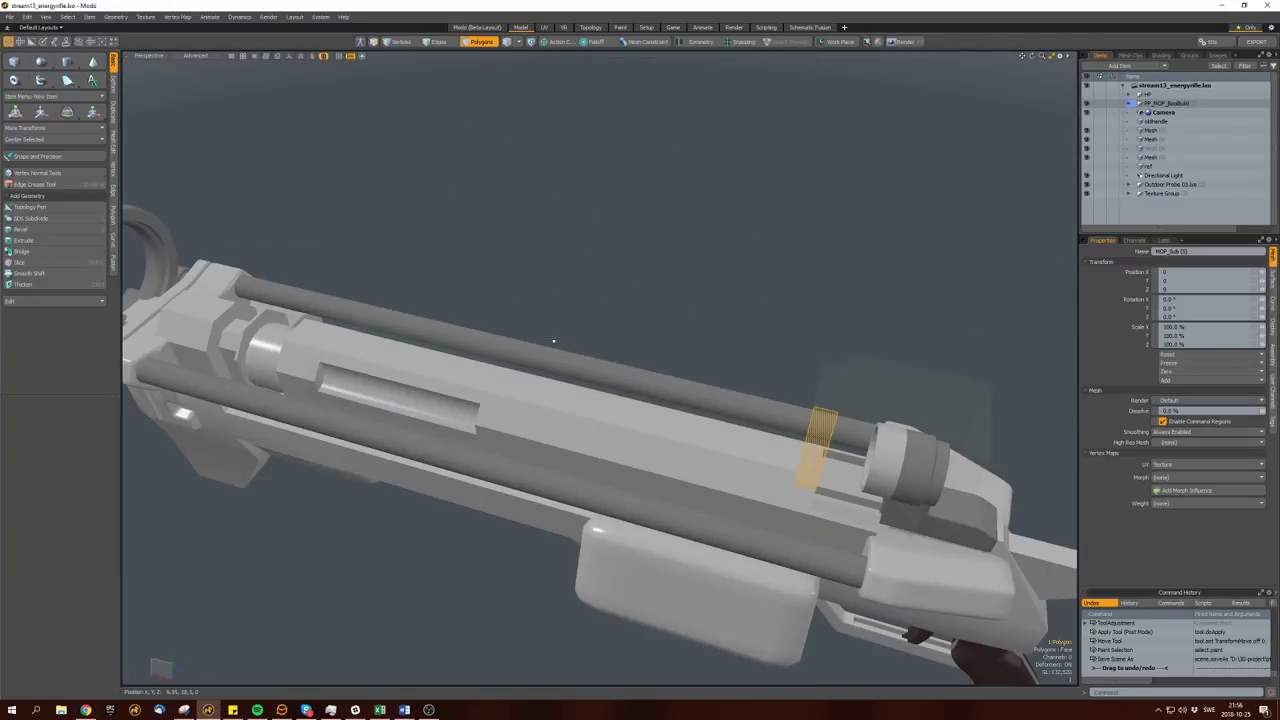
mouse_move(654, 417)
alt+mouse_down()
mouse_move(708, 365)
mouse_move(690, 300)
alt+mouse_up()
key(space)
click(708, 365)
double_click(600, 370)
key(space)
click(818, 316)
alt+drag(600, 370, 700, 340)
key(space)
click(13, 61)
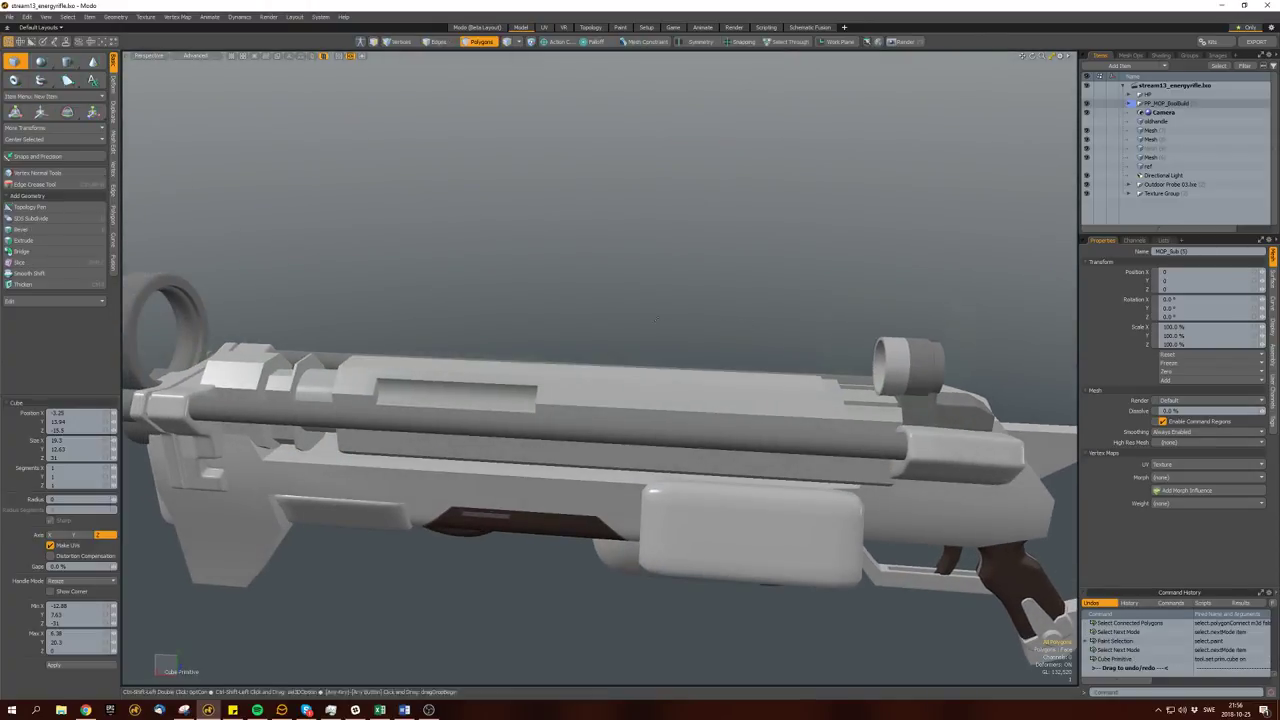
alt+drag(610, 330, 610, 318)
mouse_move(720, 330)
mouse_down()
mouse_move(900, 414)
mouse_move(760, 300)
mouse_move(700, 330)
mouse_move(745, 395)
mouse_move(747, 333)
mouse_up()
Cut out the new cube's end walls and bottom, delete the remaining faces and paste the cut ones back.
key(w)
key(space)
key(shift+Up)
key(ctrl+x)
double_click(747, 333)
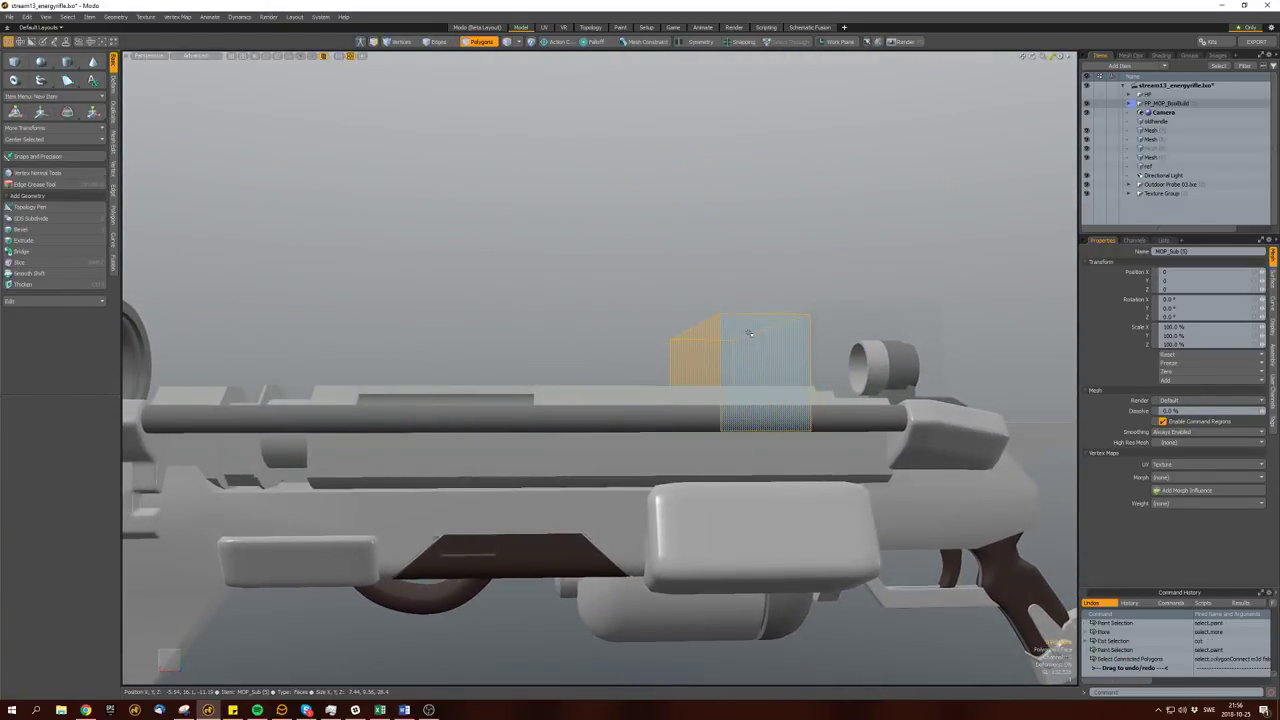
key(Delete)
key(ctrl+v)
Thicken the pasted U-shaped faces into a thin shell that cuts panel seams into the barrel cover.
click(22, 284)
drag(745, 400, 732, 475)
scroll(717, 378, up, 2)
key(space)
key(space)
key(space)
Select the lower edge loops of the U-shaped seam cutter and bevel them into chamfered corners.
click(732, 475)
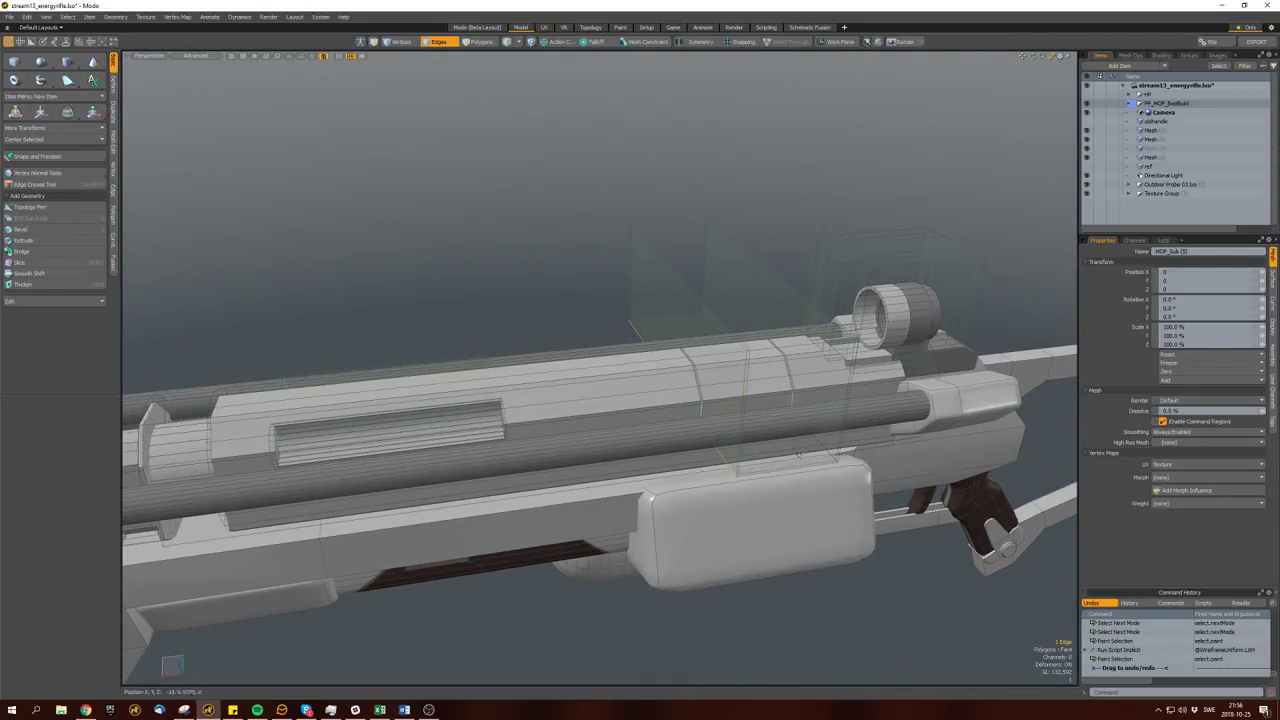
double_click(795, 446)
key(b)
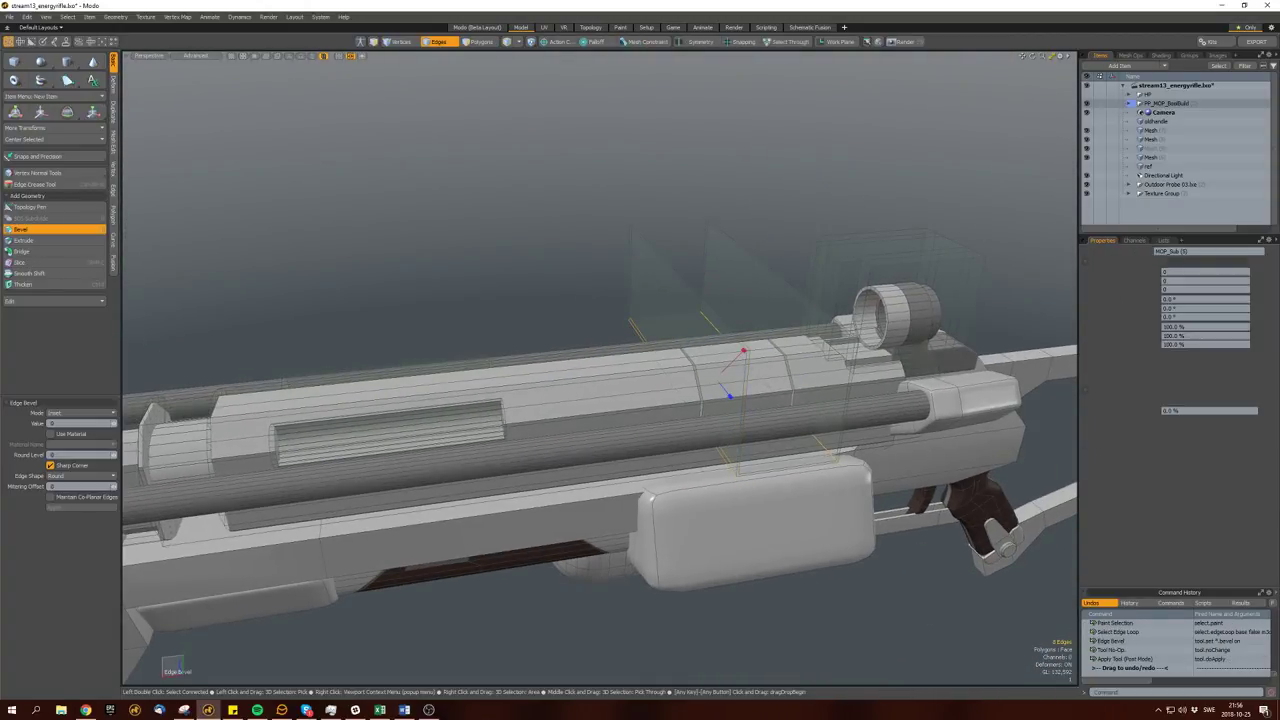
alt+drag(712, 444, 750, 352)
key(space)
key(space)
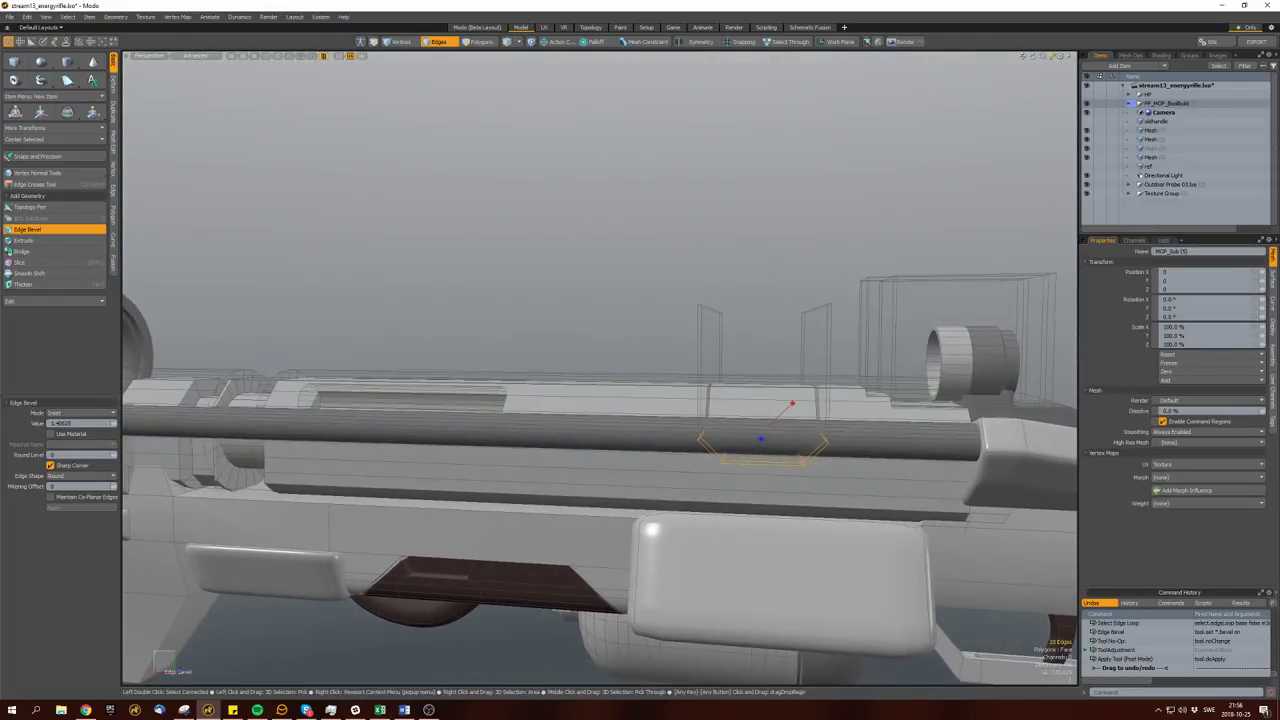
Select the front wall of the U-shaped seam cutter and move it forward along the barrel cover.
key(w)
drag(818, 327, 815, 543)
key(space)
alt+drag(773, 490, 765, 437)
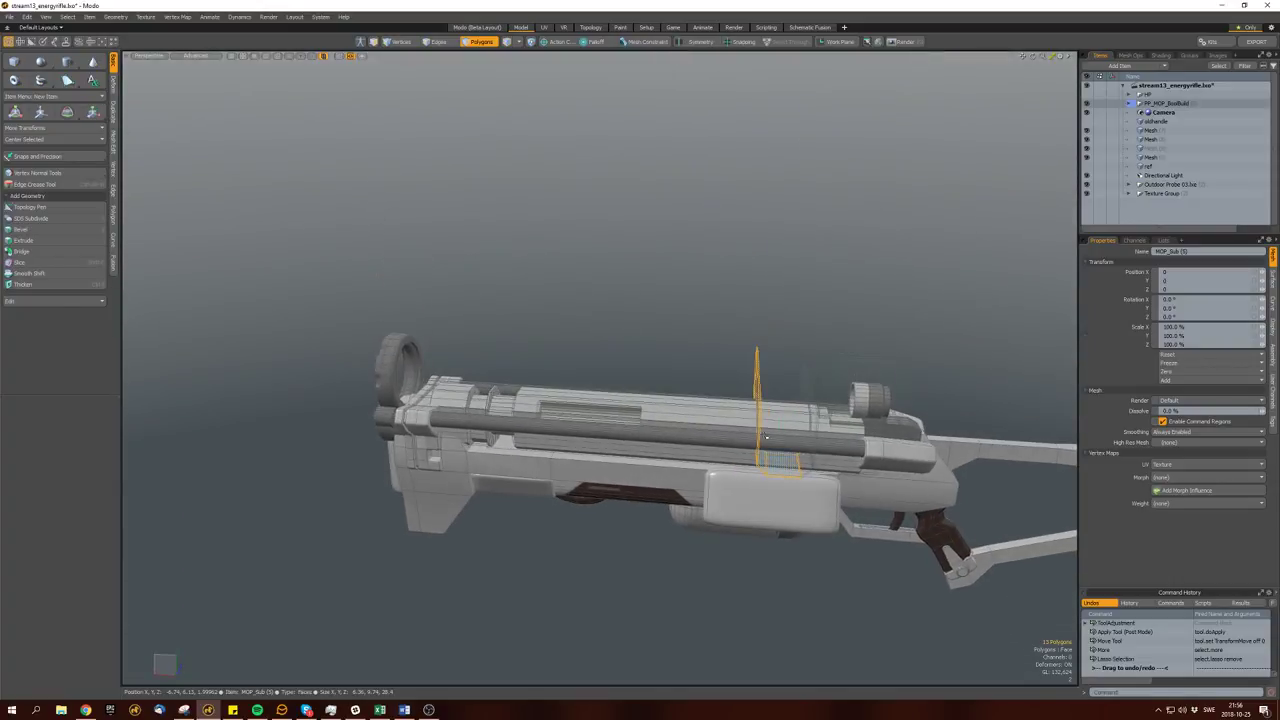
key(shift+Down)
key(w)
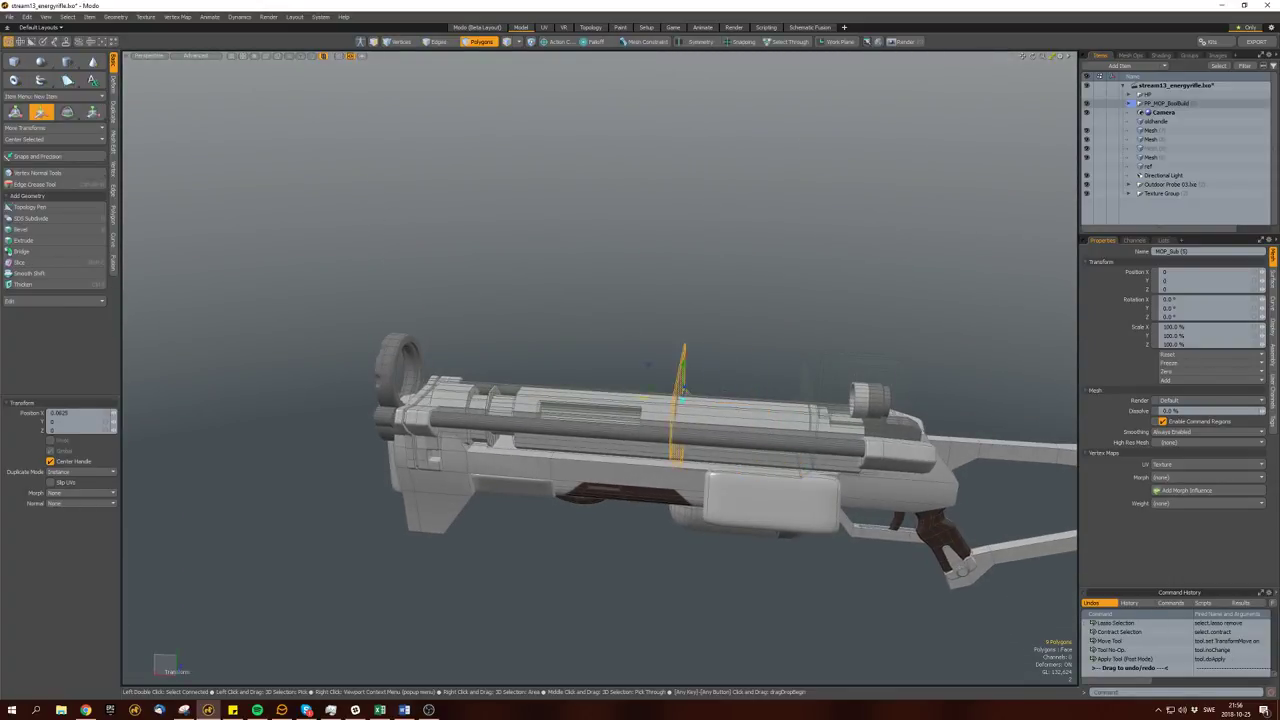
mouse_move(560, 391)
alt+mouse_down()
mouse_move(371, 391)
mouse_move(376, 320)
mouse_move(815, 430)
mouse_move(760, 410)
mouse_move(600, 400)
mouse_move(679, 350)
mouse_move(640, 362)
mouse_move(660, 358)
mouse_move(529, 320)
mouse_move(736, 477)
mouse_move(763, 415)
mouse_move(703, 364)
alt+mouse_up()
Set up a long box as an AltSub cutter on the cover's middle section, scaling and moving it between the seams.
key(3)
key(shift+c)
key(space)
double_click(663, 357)
key(w)
key(ctrl+b)
key(shift+w)
key(r)
key(w)
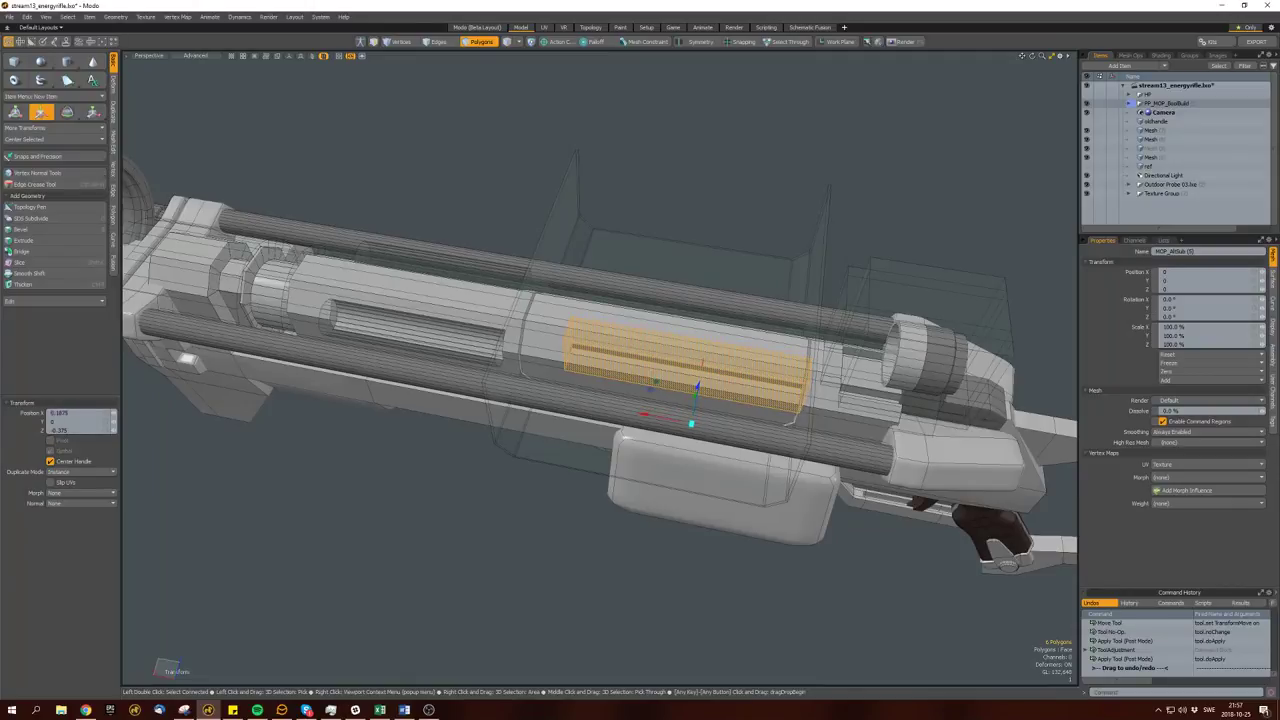
key(w)
alt+drag(695, 425, 578, 390)
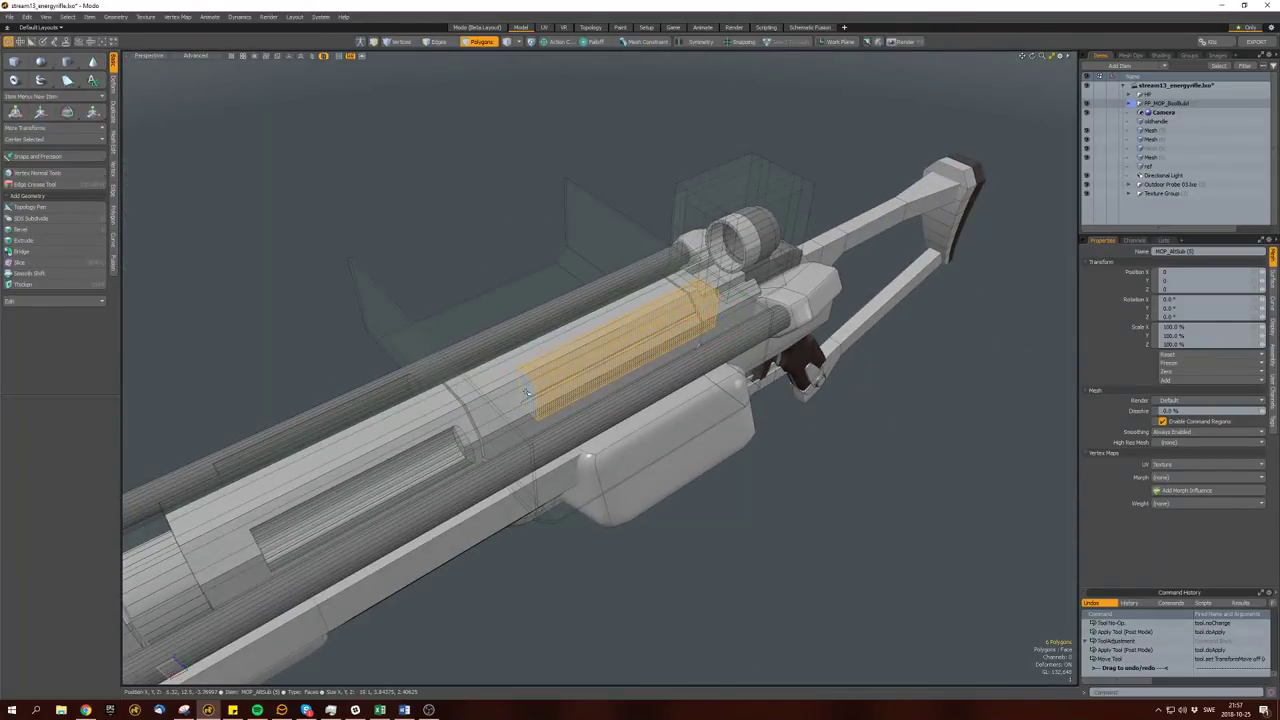
Move the AltSub box's front end face toward the front seam and adjust its underside polygon.
click(527, 393)
key(w)
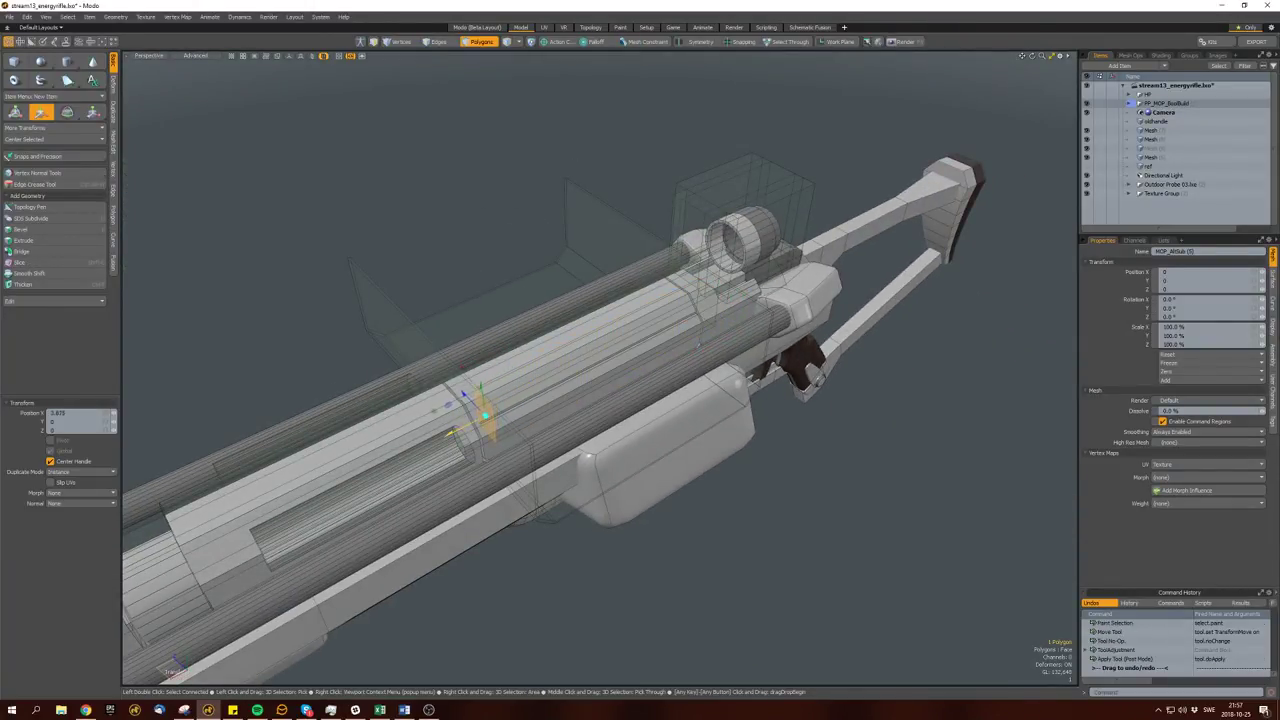
key(w)
scroll(478, 420, up, 10)
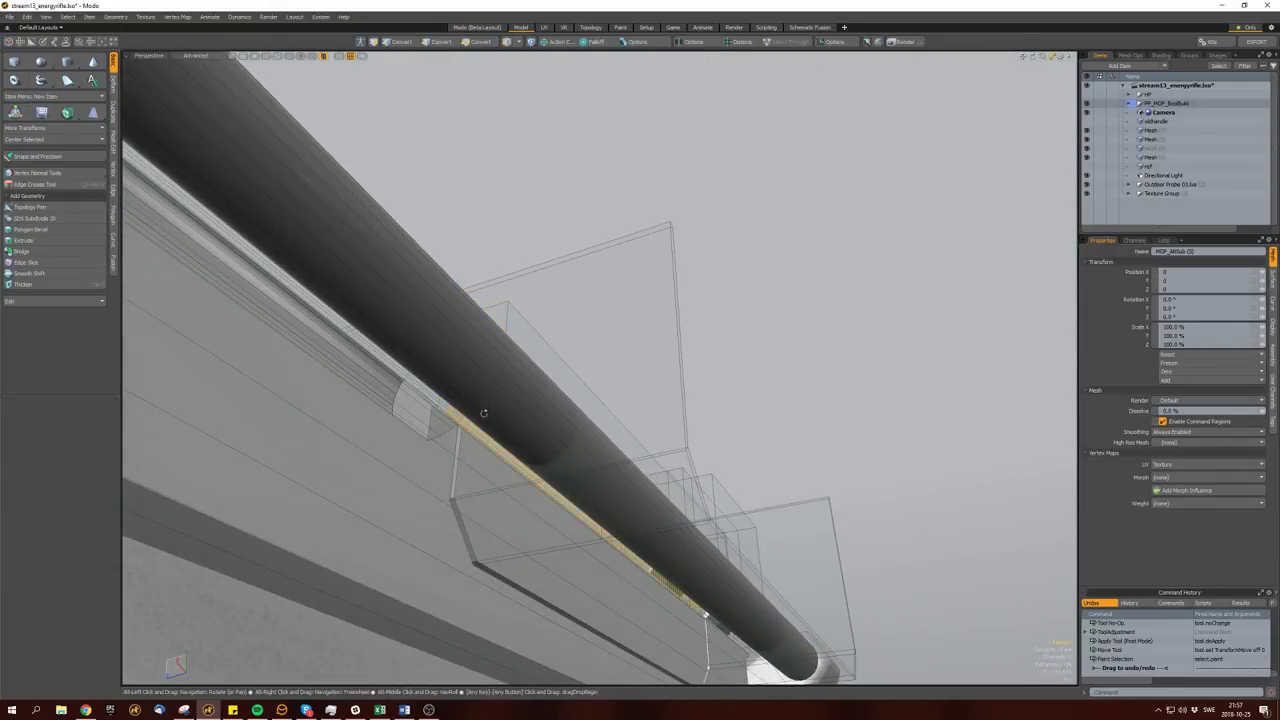
scroll(483, 412, down, 8)
key(w)
alt+drag(483, 412, 737, 366)
key(w)
Add an edge loop to the AltSub box with Loop Slice and move its rear underside polygon down.
key(3)
key(space)
scroll(713, 464, up, 3)
key(alt+c)
key(space)
key(space)
mouse_move(757, 429)
alt+mouse_down()
mouse_move(631, 363)
mouse_move(659, 414)
mouse_move(640, 405)
mouse_move(656, 484)
alt+mouse_up()
click(614, 400)
key(w)
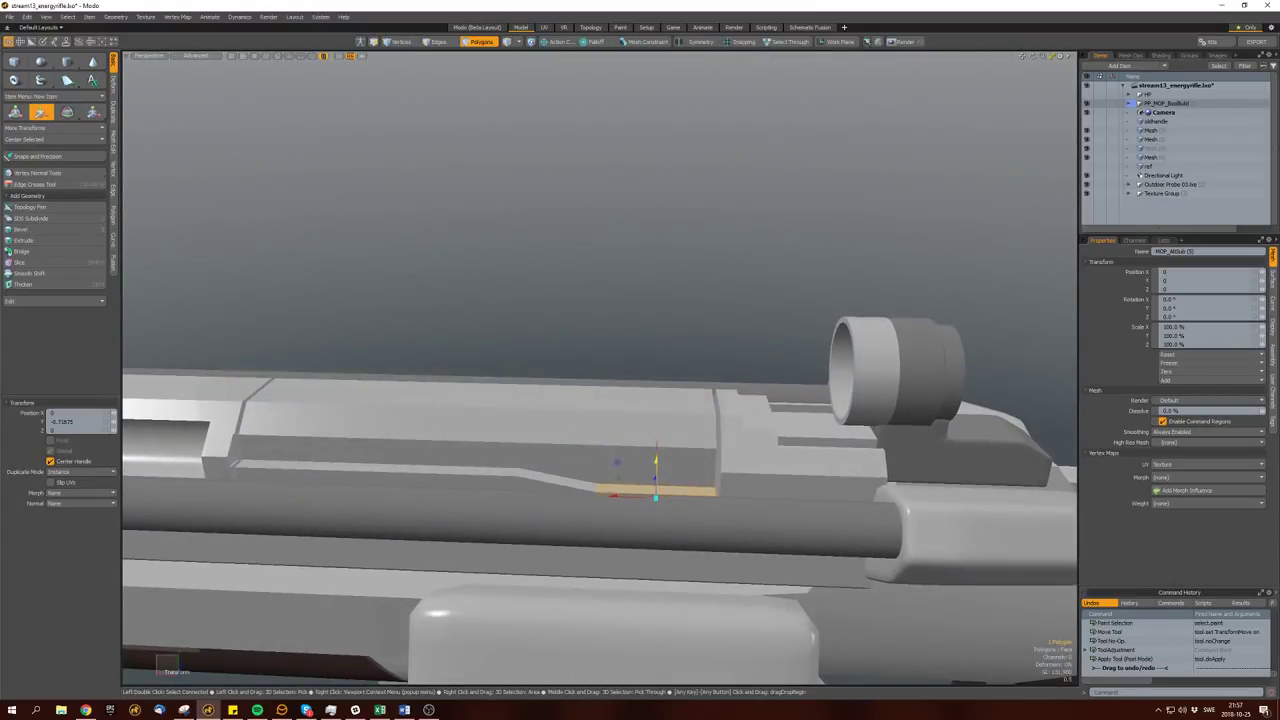
Select the whole cylindrical cutter and move it over the barrel cover's middle section.
mouse_move(656, 484)
alt+mouse_down()
mouse_move(690, 425)
mouse_move(766, 463)
mouse_move(690, 420)
mouse_move(616, 441)
mouse_move(600, 430)
mouse_move(629, 400)
mouse_move(500, 443)
mouse_move(500, 310)
mouse_move(470, 330)
mouse_move(430, 410)
mouse_move(430, 440)
alt+mouse_up()
key(space)
key(space)
key(space)
click(688, 400)
key(bracketright)
scroll(640, 430, down, 3)
click(616, 441)
scroll(508, 432, up, 3)
key(bracketright)
key(w)
key(space)
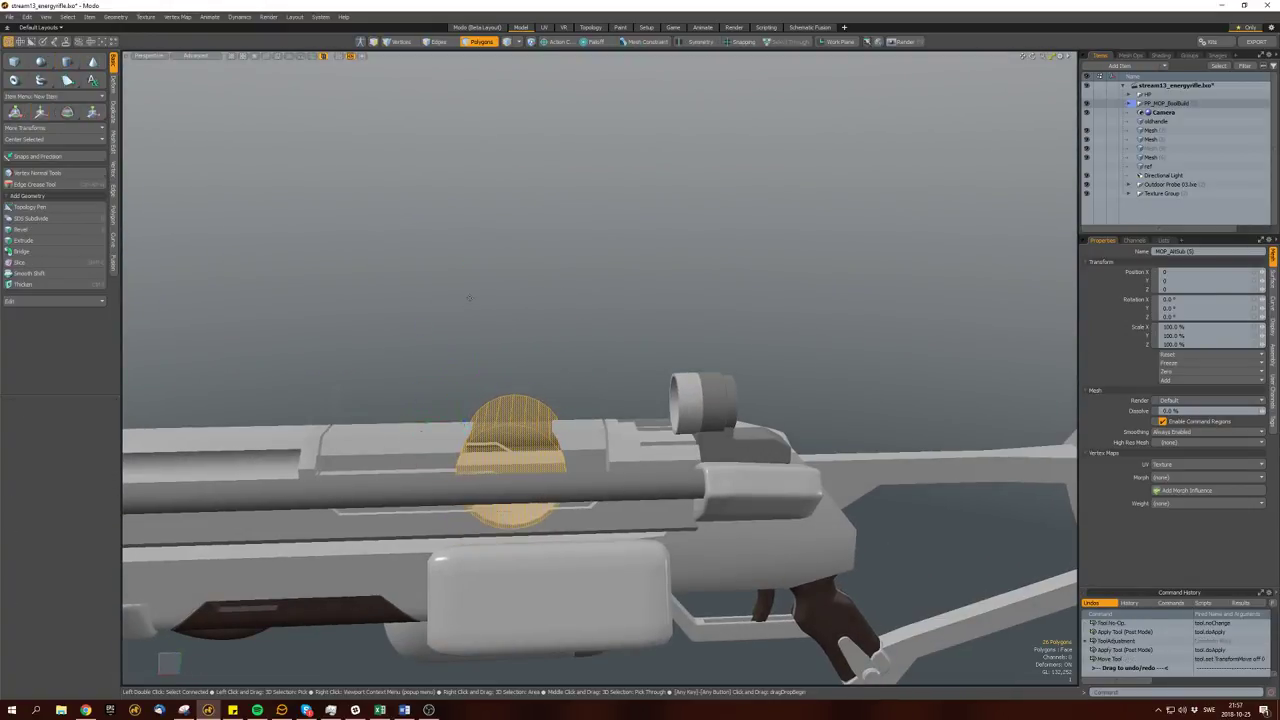
Make the cylinder a Subtract cutter and scale it lengthwise across the rifle's width.
alt+drag(469, 297, 508, 410)
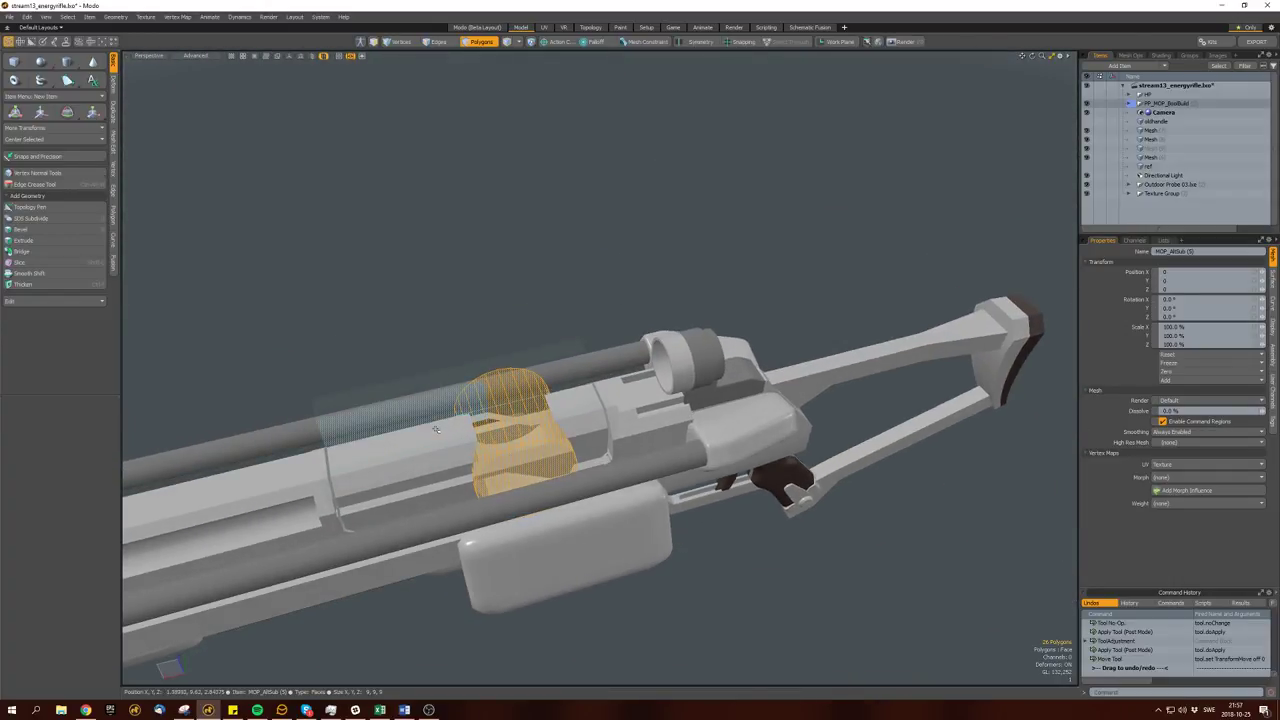
key(r)
scroll(470, 424, up, 2)
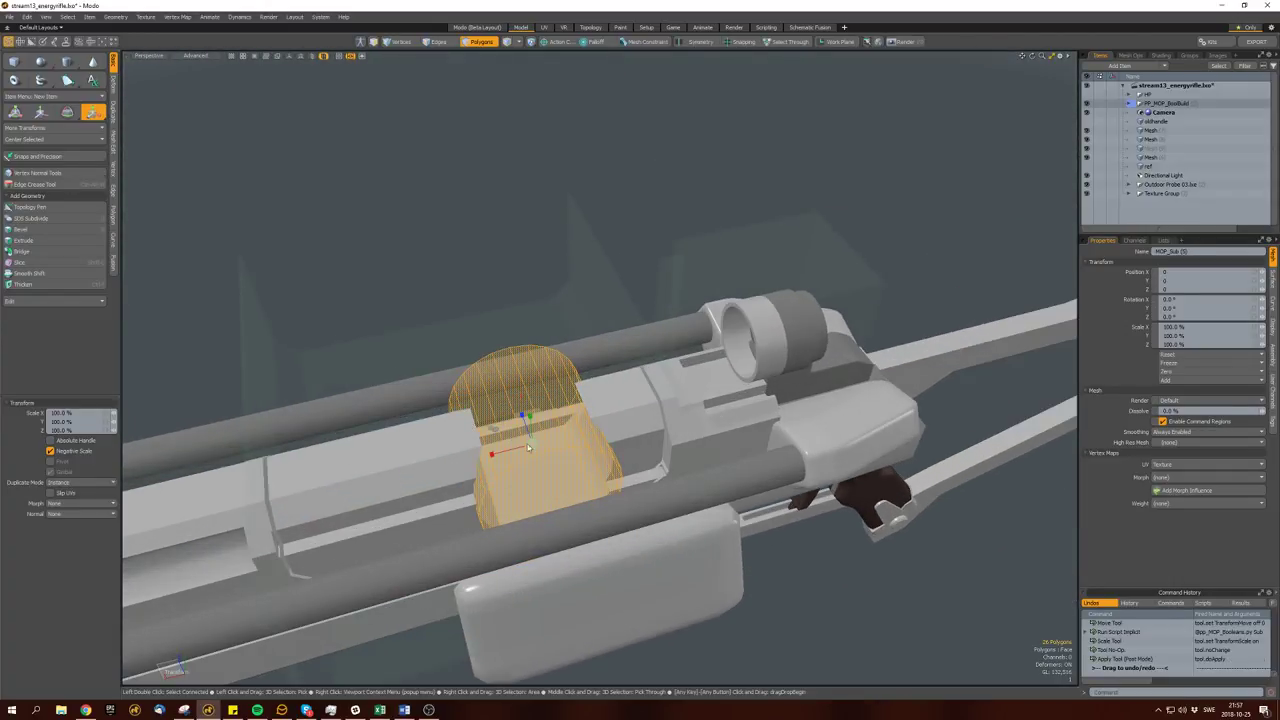
mouse_move(502, 429)
mouse_down()
mouse_move(564, 398)
mouse_move(525, 418)
mouse_up()
key(space)
key(space)
key(r)
key(space)
key(r)
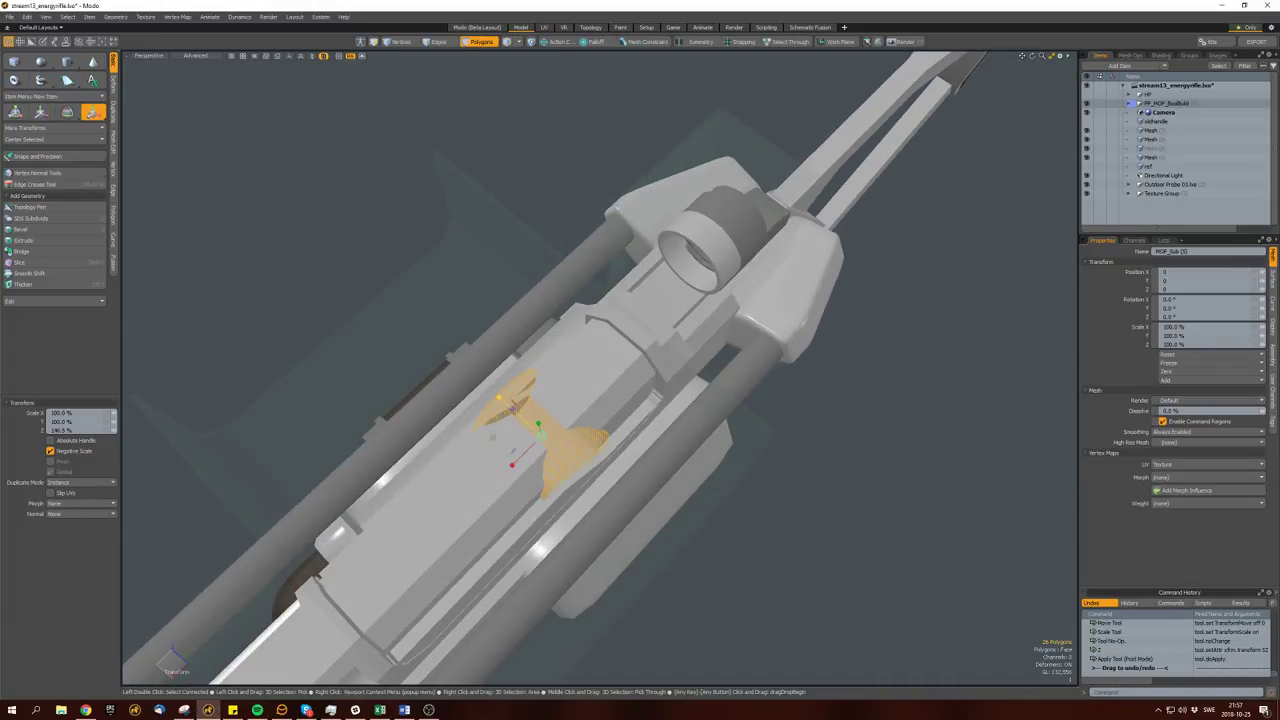
Scale the cylindrical cutter down and move it into place on the side of the barrel cover.
key(space)
key(space)
alt+drag(515, 405, 597, 354)
key(space)
scroll(471, 423, up, 5)
click(525, 430)
key(r)
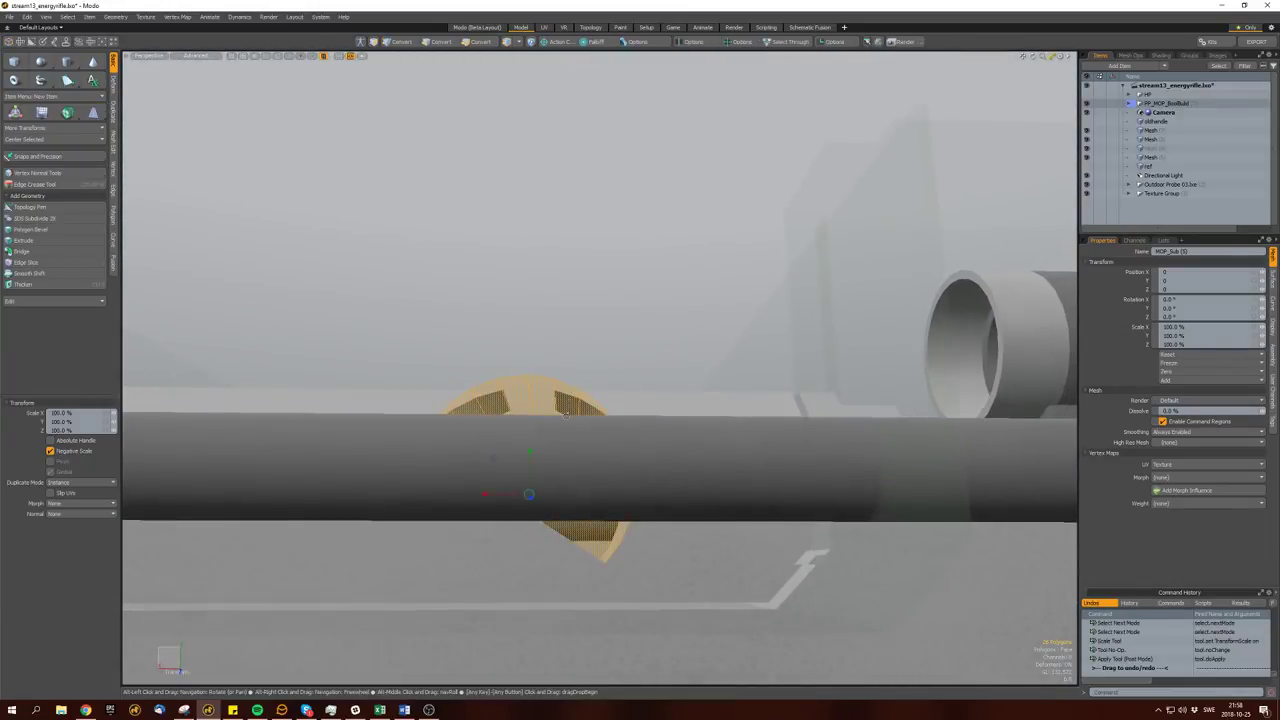
drag(494, 447, 540, 315)
key(w)
key(space)
key(space)
key(space)
key(space)
Copy the cylindrical cutter, paste it into the separate detail mesh and scale the copy to fit the hole.
scroll(465, 347, down, 5)
mouse_move(529, 383)
alt+mouse_down()
mouse_move(575, 431)
mouse_move(600, 420)
alt+mouse_up()
key(ctrl+c)
key(ctrl+c)
key(ctrl+c)
click(569, 436)
key(space)
key(space)
key(ctrl+v)
mouse_move(691, 609)
alt+mouse_down()
mouse_move(575, 401)
mouse_move(600, 472)
alt+mouse_up()
scroll(575, 401, up, 4)
key(r)
Select the round end caps of the cylindrical barrel cover detail and bevel them outward on both sides.
key(space)
click(709, 523)
alt+drag(709, 523, 676, 428)
key(b)
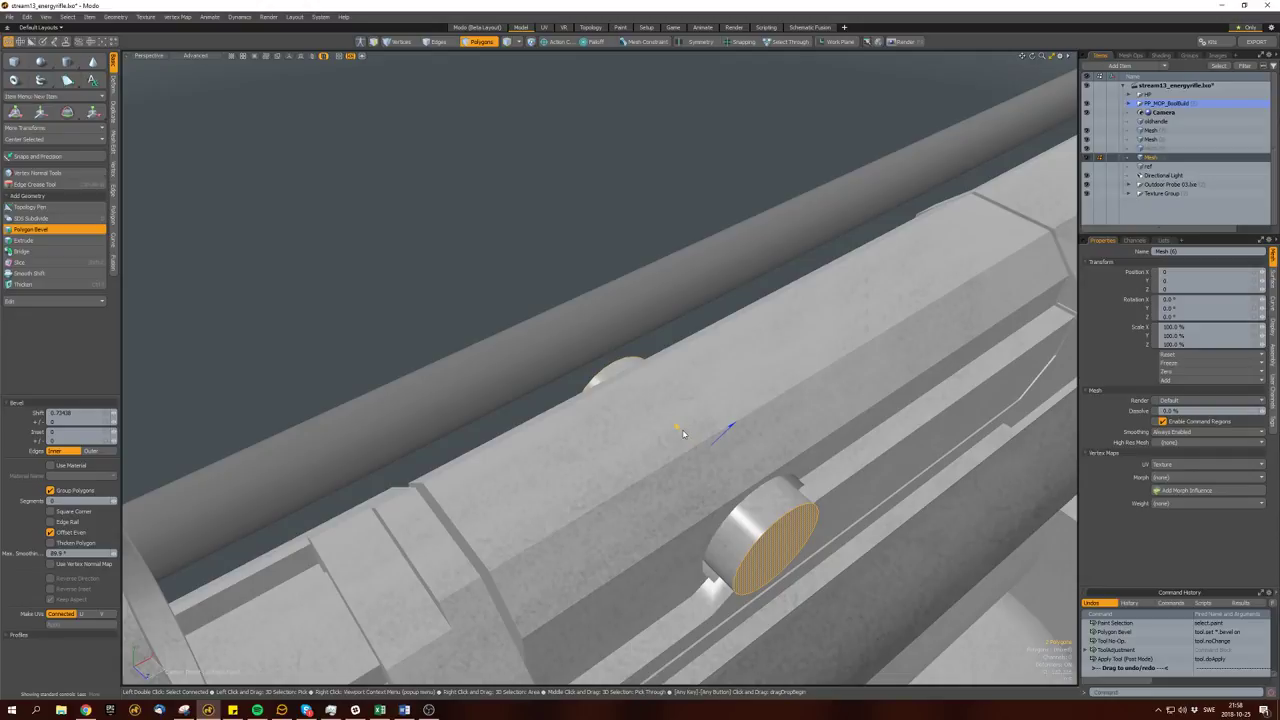
key(space)
alt+drag(676, 428, 848, 343)
scroll(780, 480, down, 5)
key(w)
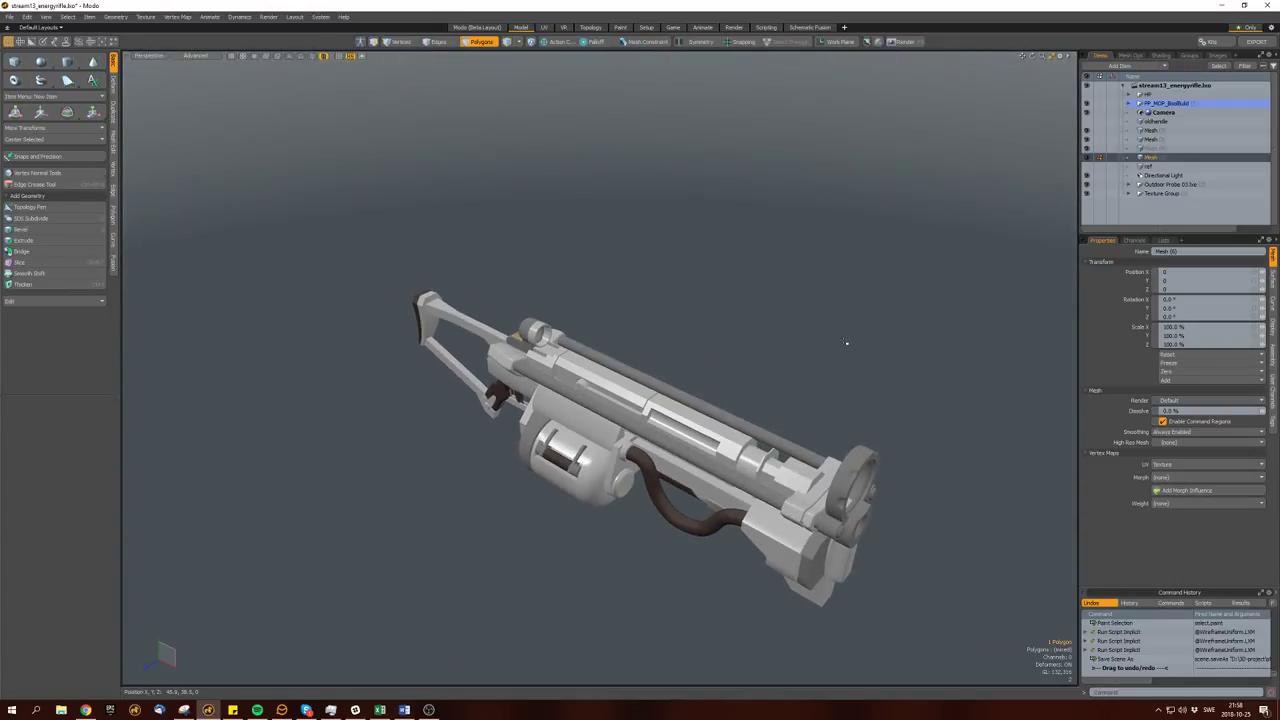
Open the render preview and examine the whole rifle from several angles.
key(F8)
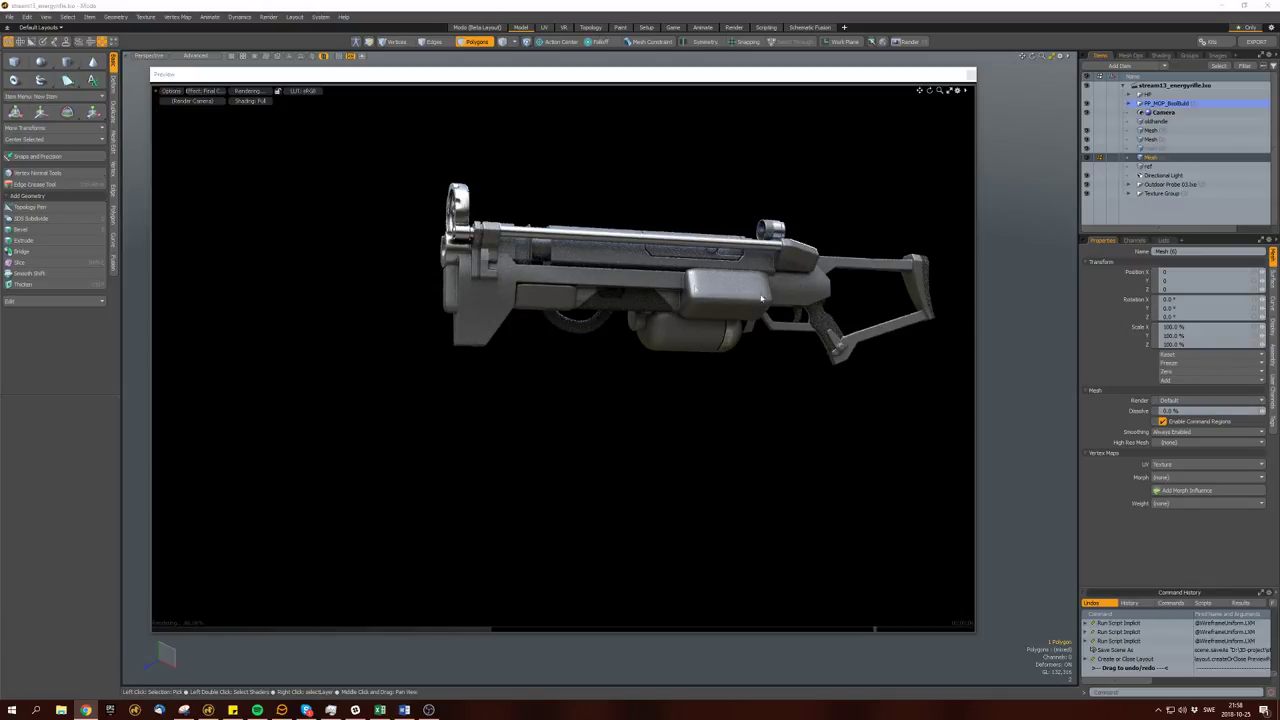
alt+drag(655, 295, 697, 298)
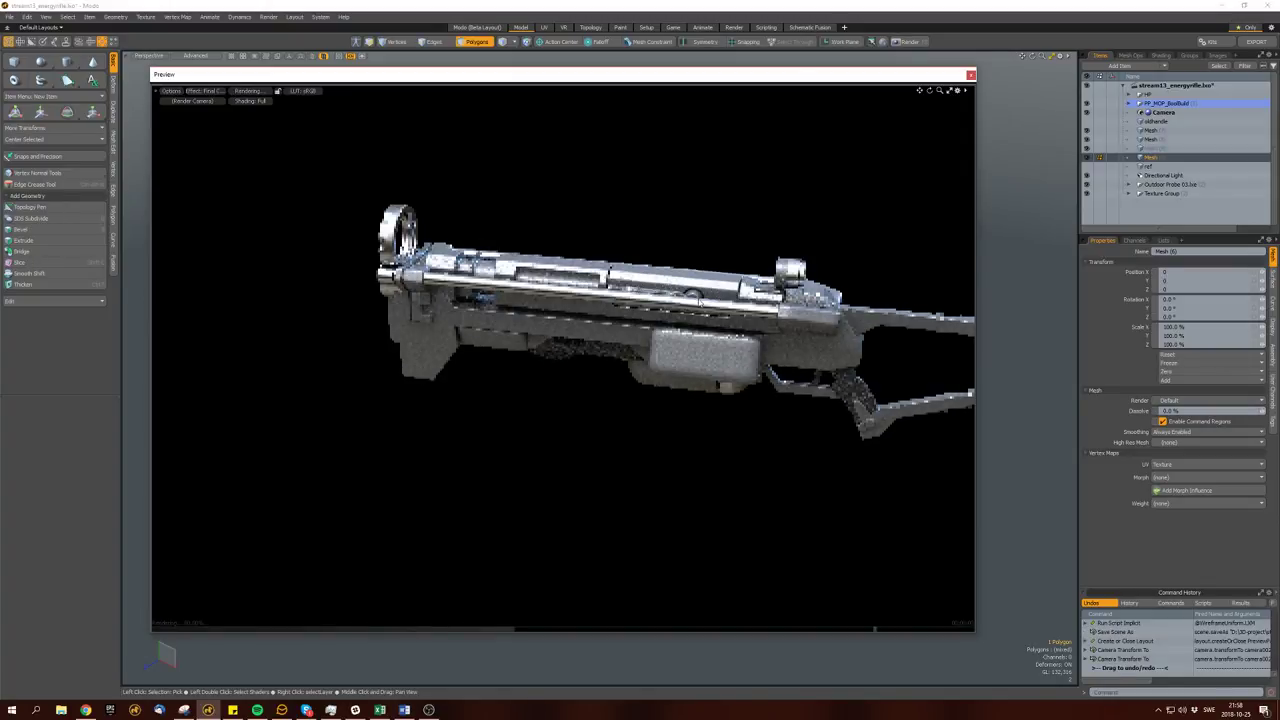
alt+drag(630, 341, 714, 371)
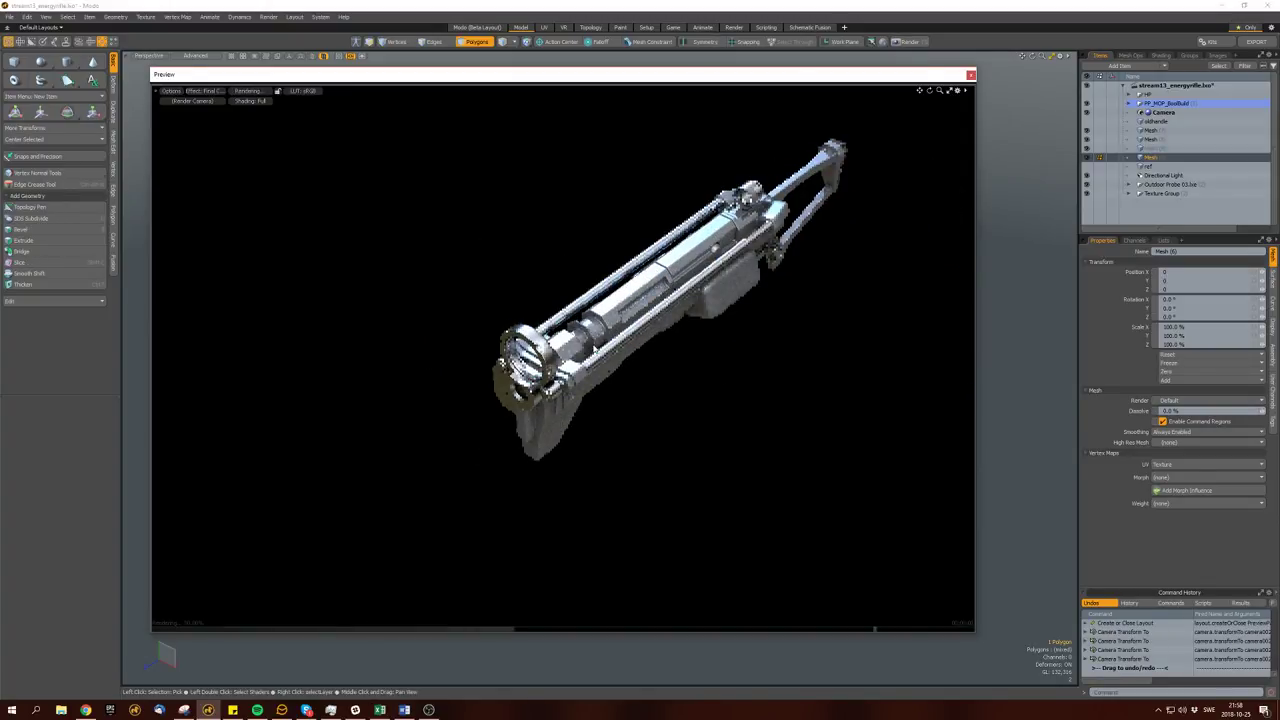
alt+drag(621, 312, 737, 383)
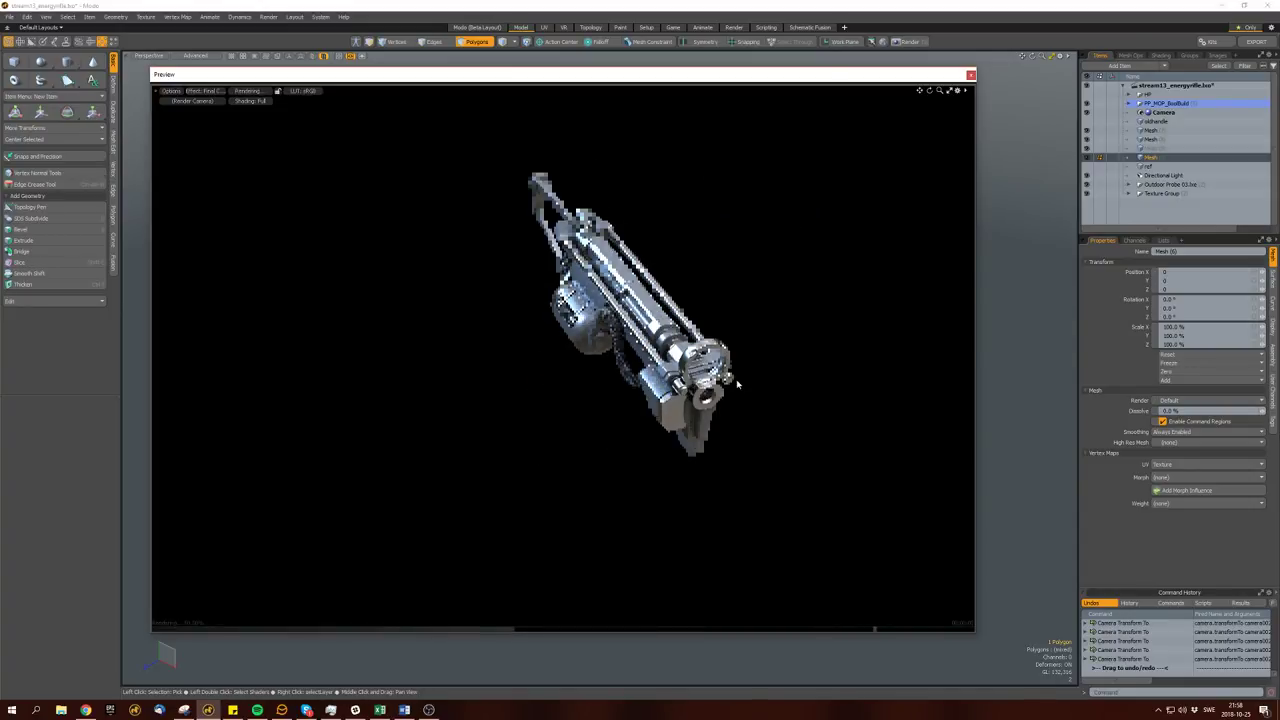
alt+drag(737, 383, 946, 251)
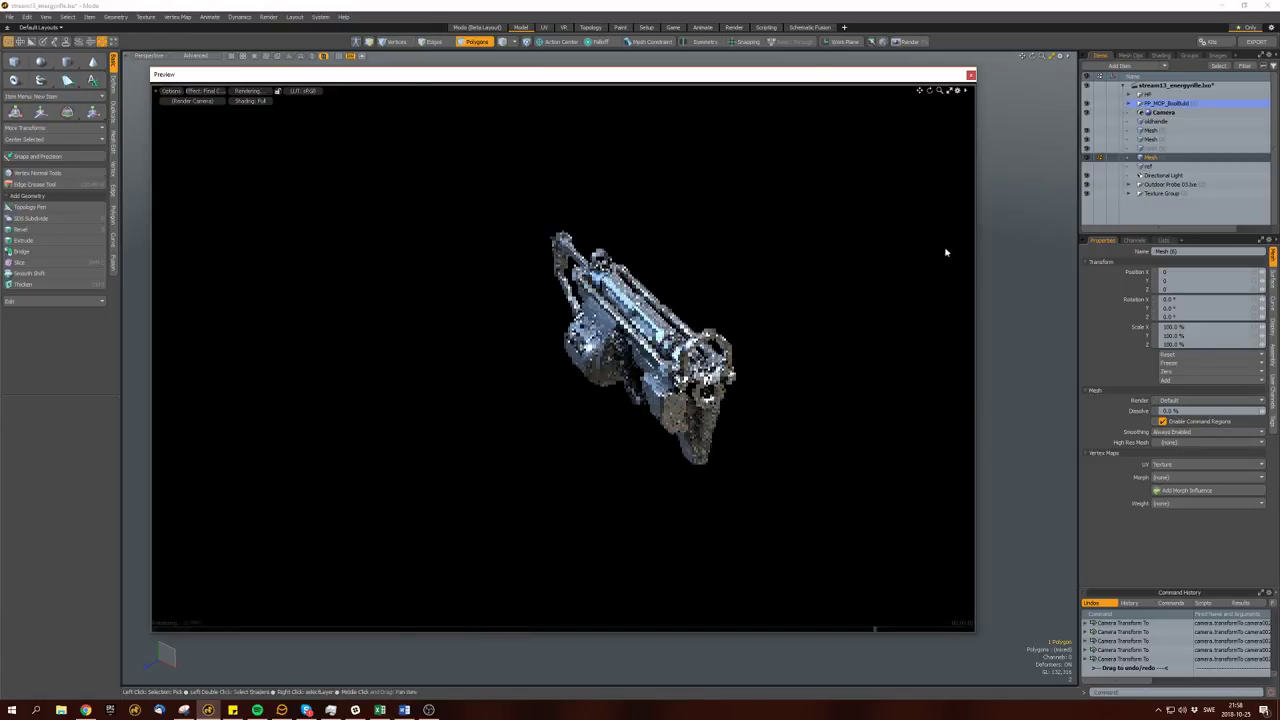
Select the Default group's material in the shader tree and set its diffuse color to light turquoise (0.56, 0.86, 0.85).
click(1162, 56)
click(1134, 160)
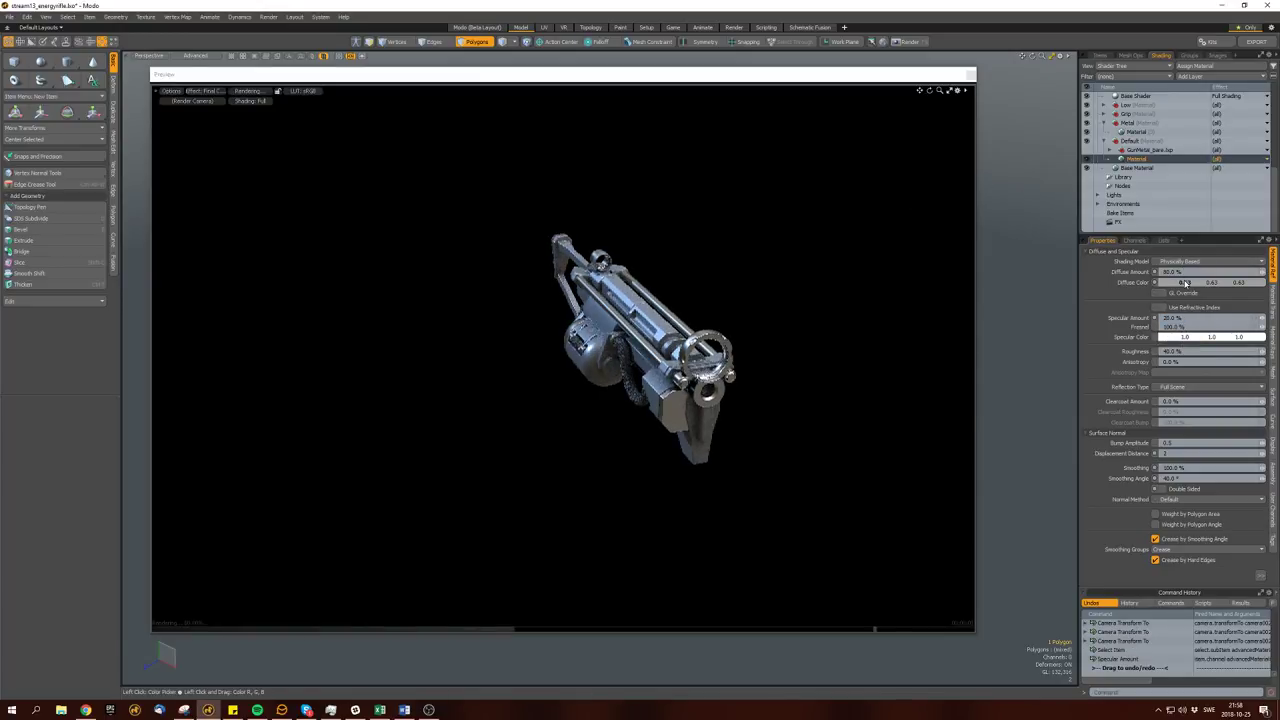
click(1184, 283)
mouse_move(913, 222)
mouse_down()
mouse_move(945, 250)
mouse_move(963, 229)
mouse_move(902, 207)
mouse_move(872, 226)
mouse_up()
scroll(872, 222, up, 5)
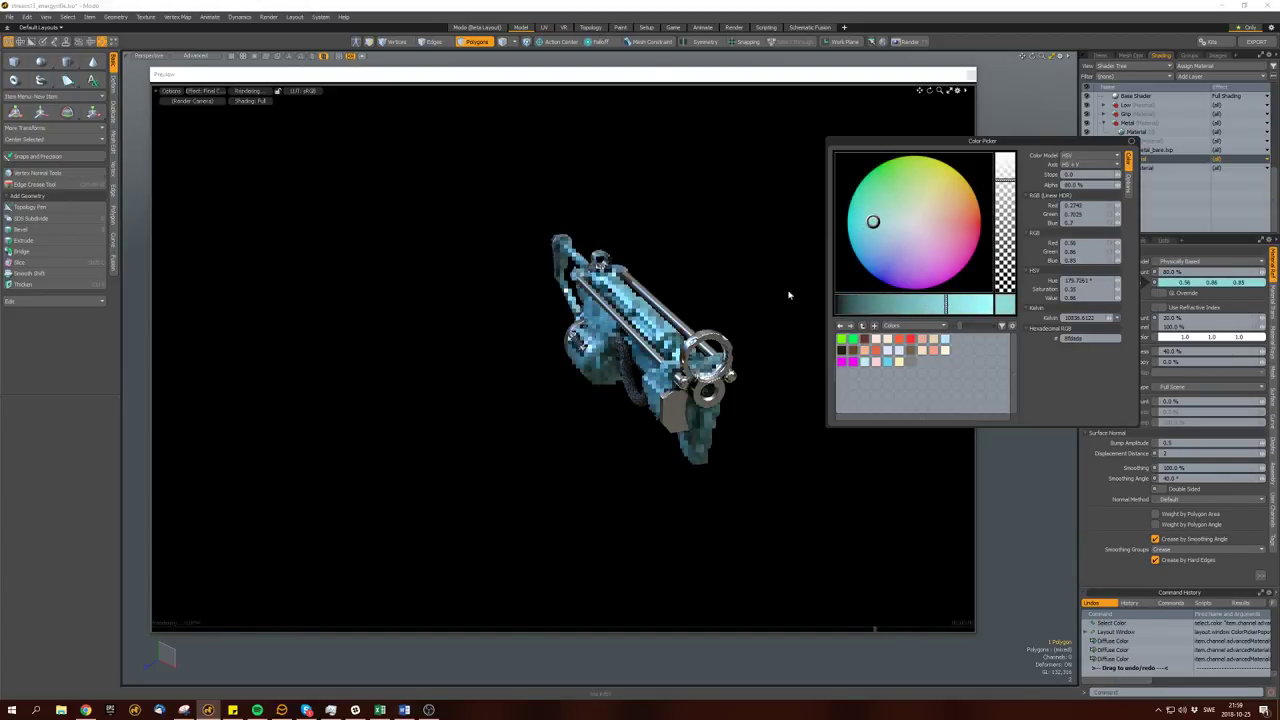
Try a magenta diffuse color on the Default material, and settle on saturated blue (0.0, 0.67, 0.86).
drag(589, 85, 585, 160)
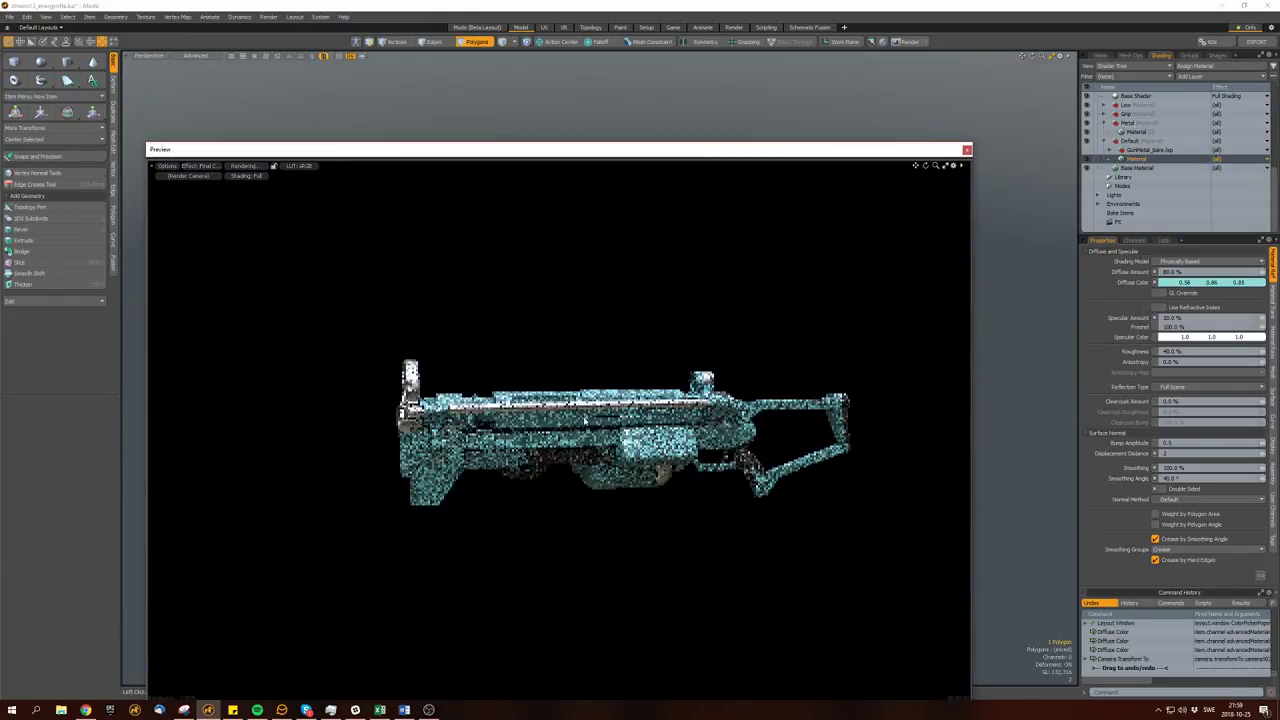
key(3)
click(1194, 281)
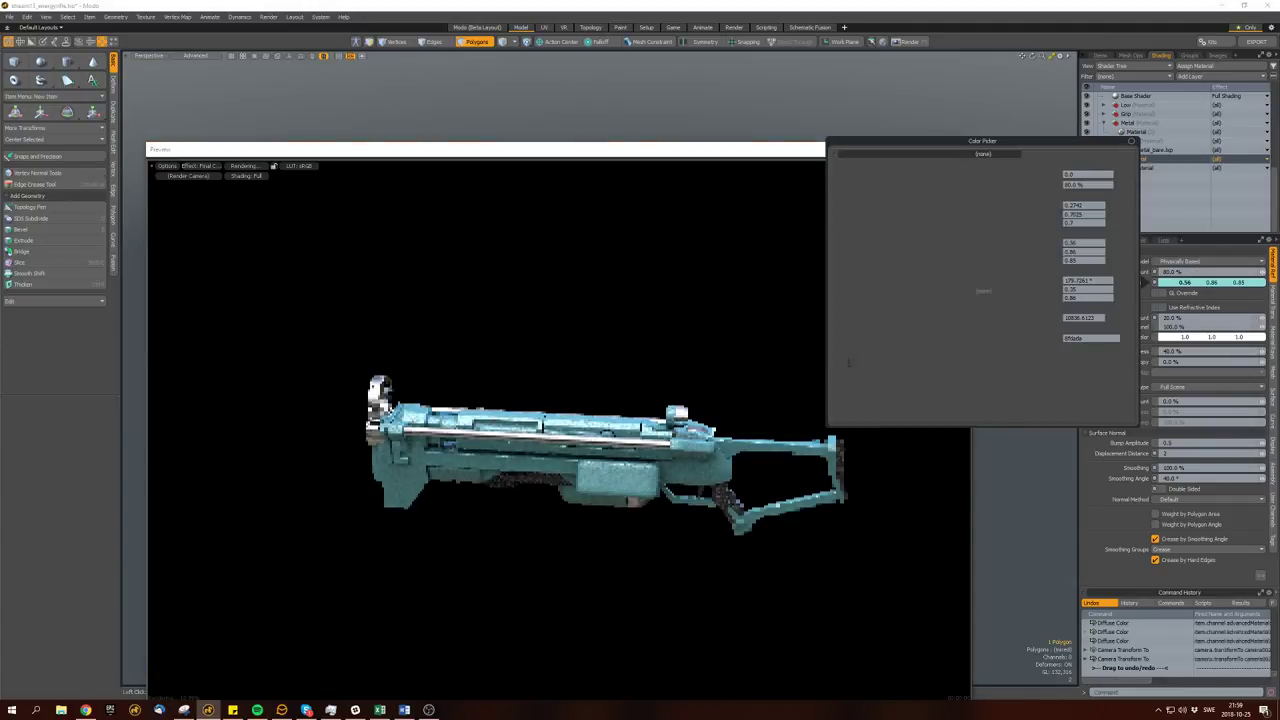
click(915, 221)
drag(916, 221, 962, 266)
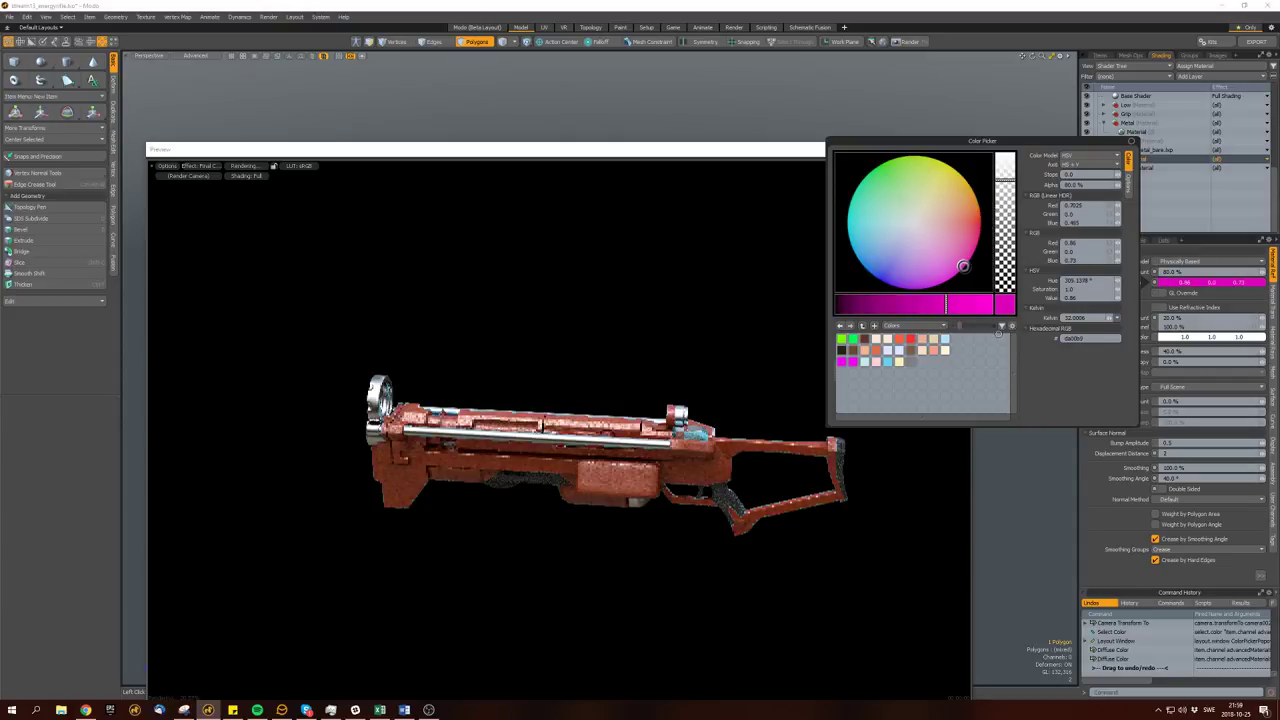
drag(997, 335, 665, 256)
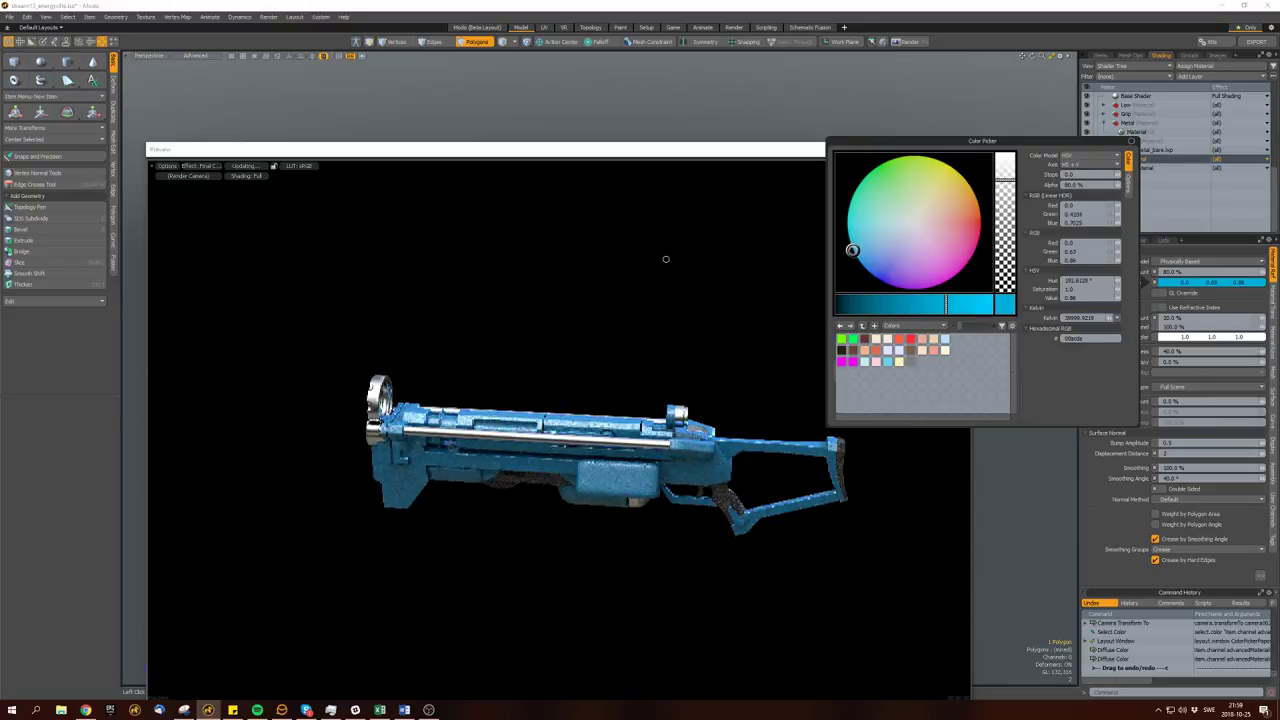
Examine the recolored rifle in the render preview from several angles and close the preview.
drag(419, 143, 410, 100)
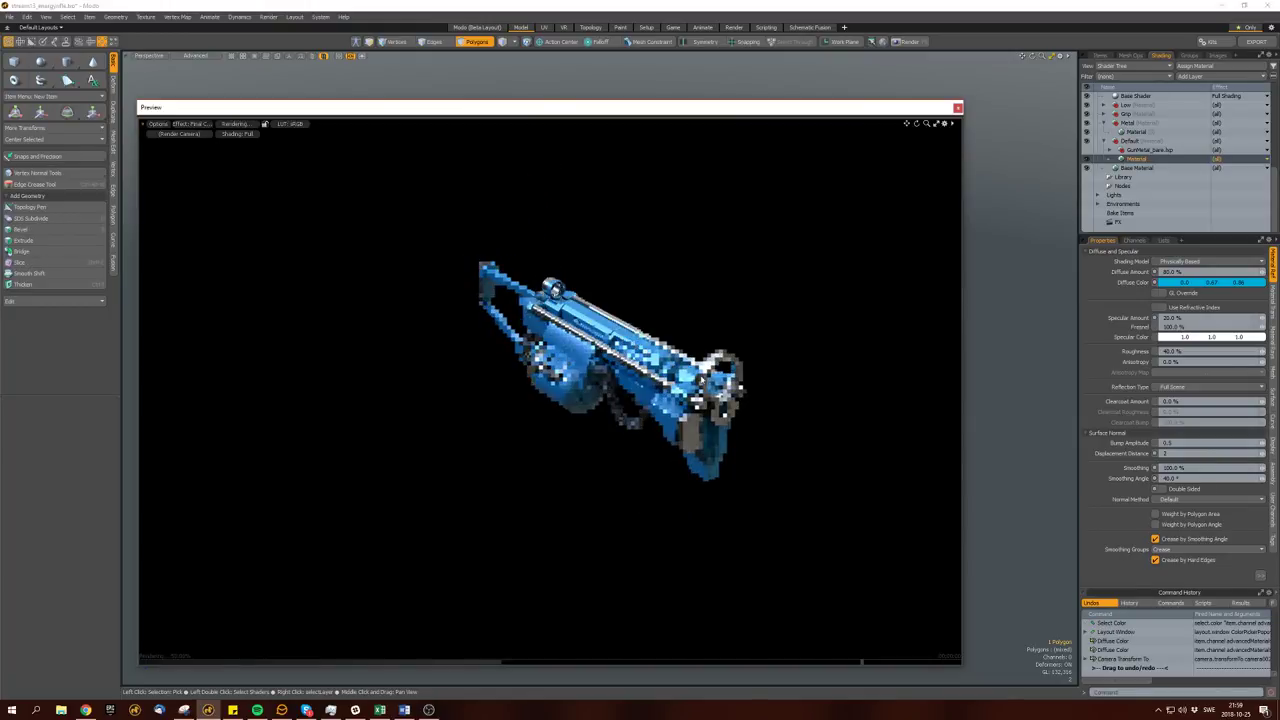
alt+drag(603, 410, 470, 345)
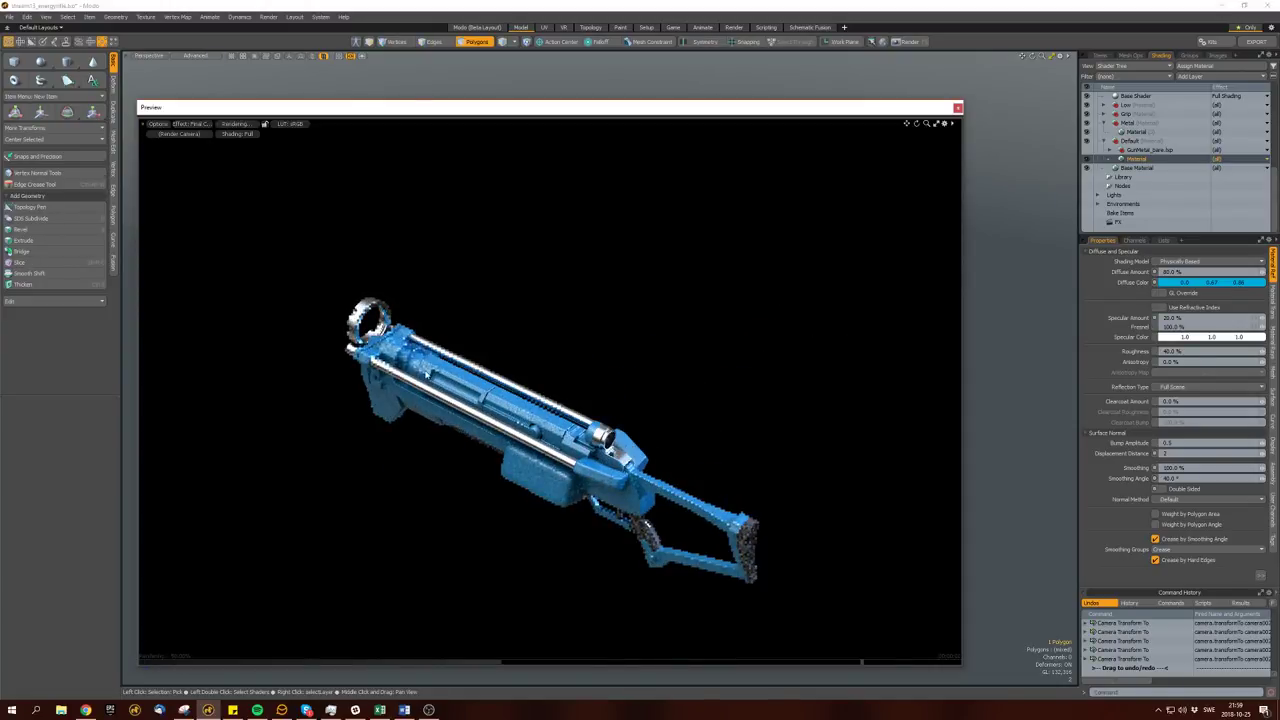
alt+drag(591, 372, 690, 350)
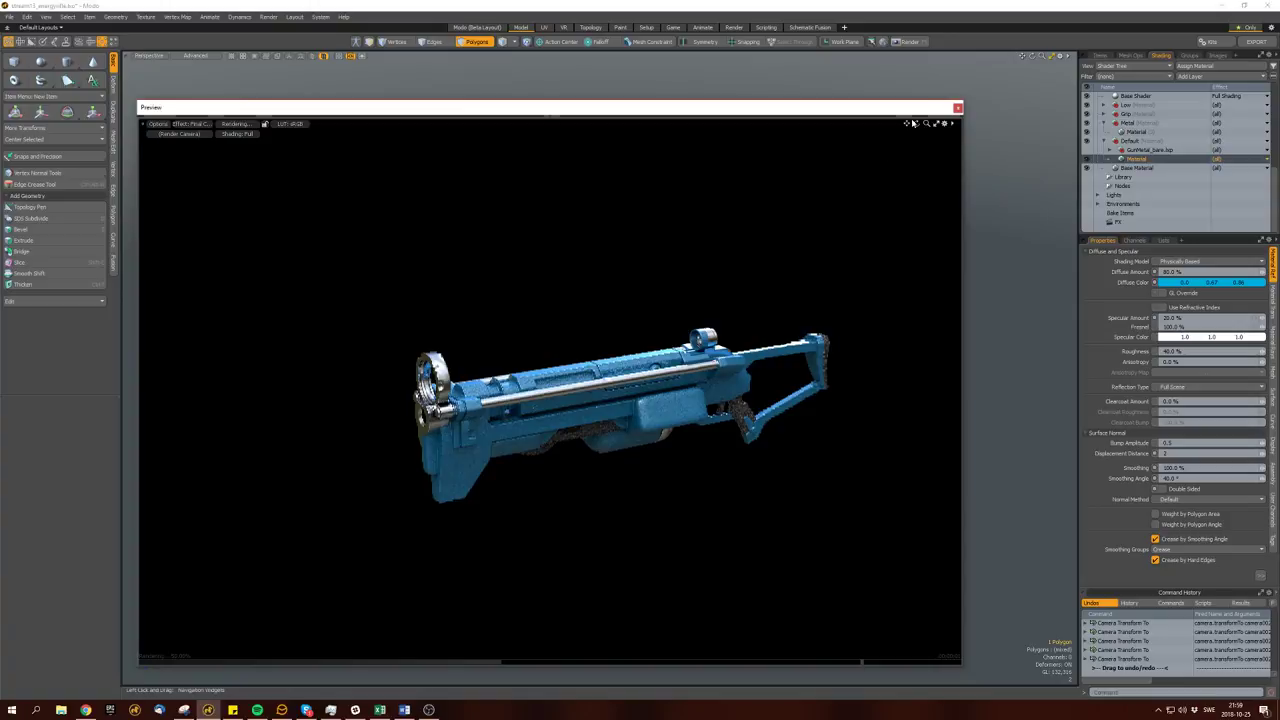
click(957, 108)
Select the polygon loop on the scope tube's front rim and move it along the barrel direction.
scroll(560, 320, up, 8)
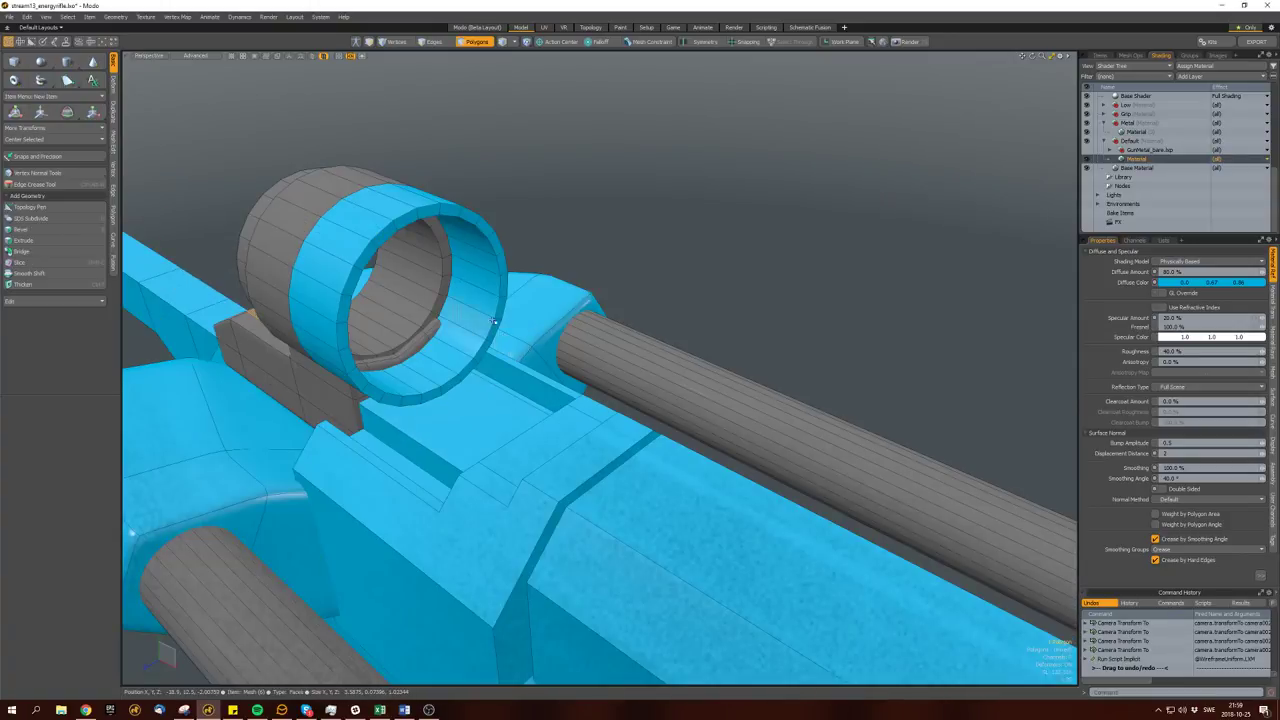
click(504, 319)
key(l)
scroll(499, 316, down, 4)
alt+drag(500, 320, 551, 341)
key(w)
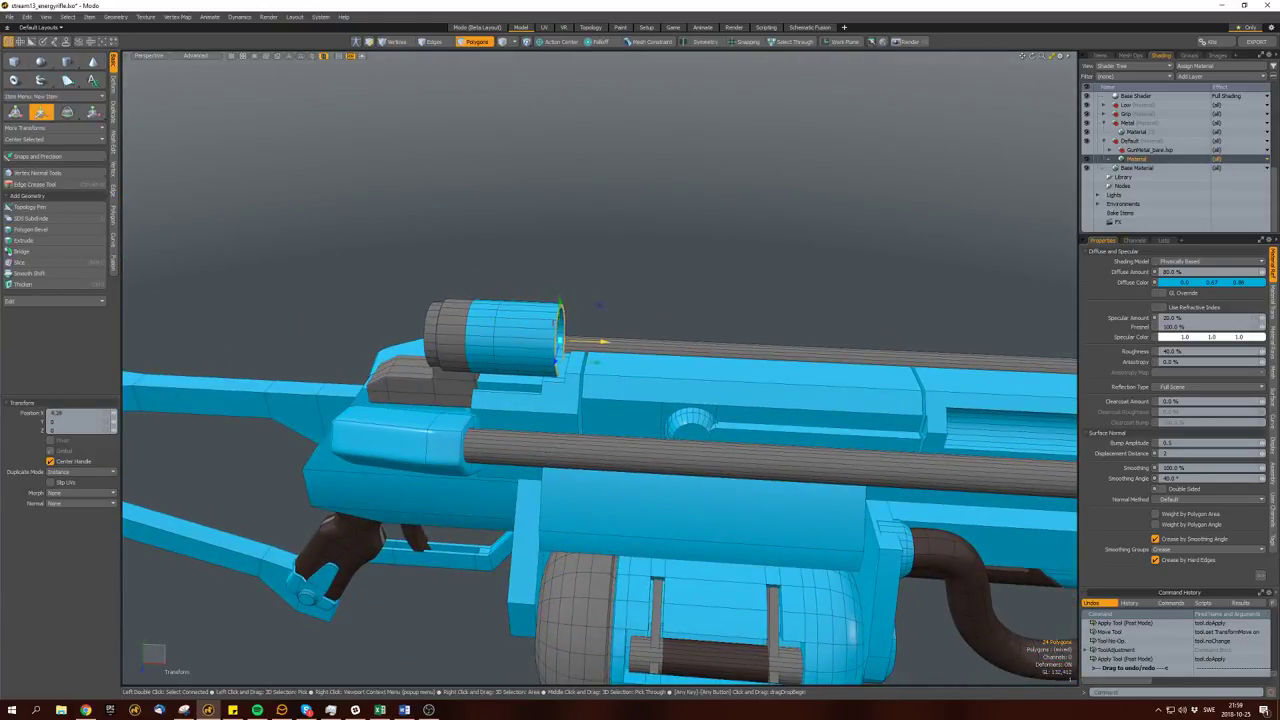
key(space)
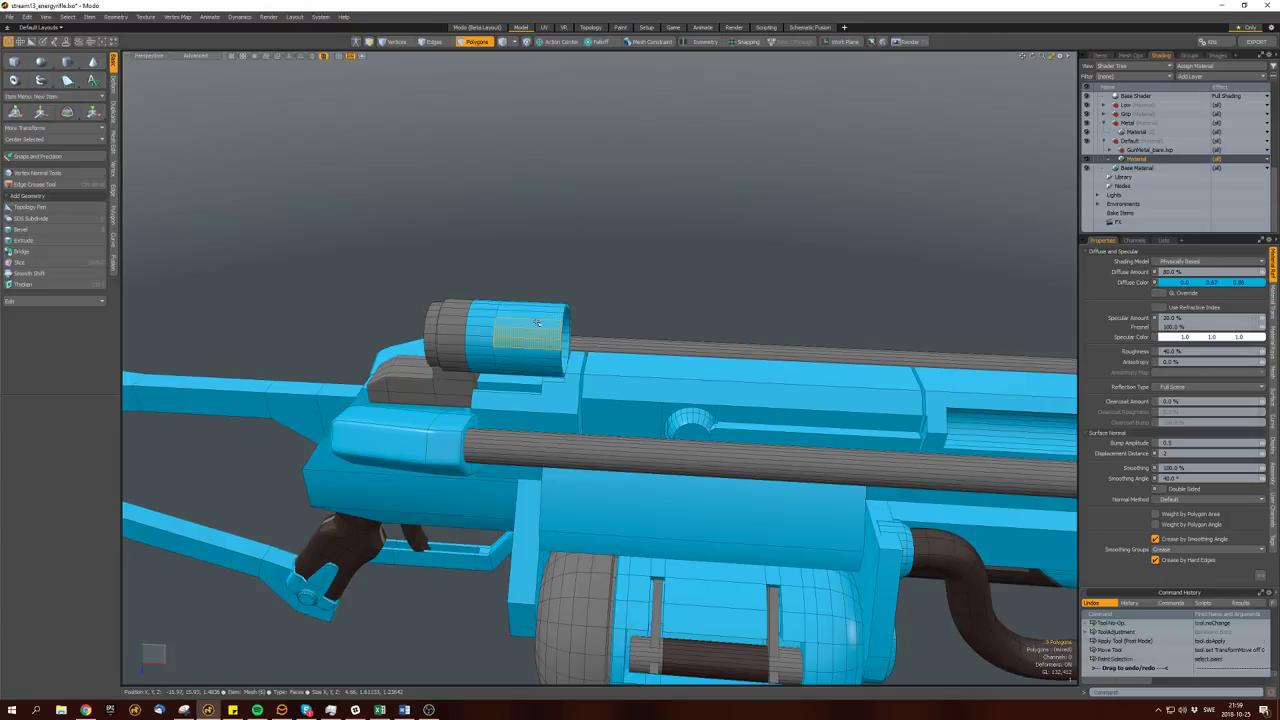
Bevel the polygon loop around the scope's front section outward and bevel its boundary edges into a rounded bulge.
click(537, 322)
key(l)
key(b)
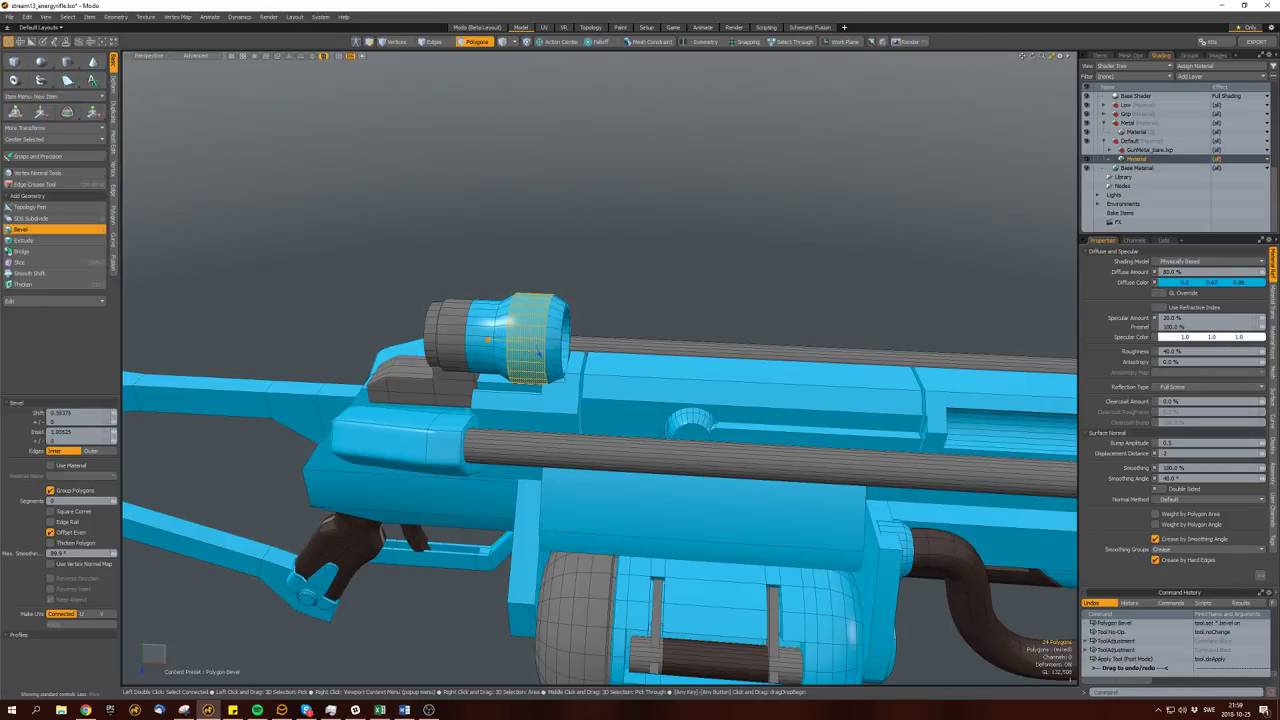
key(2)
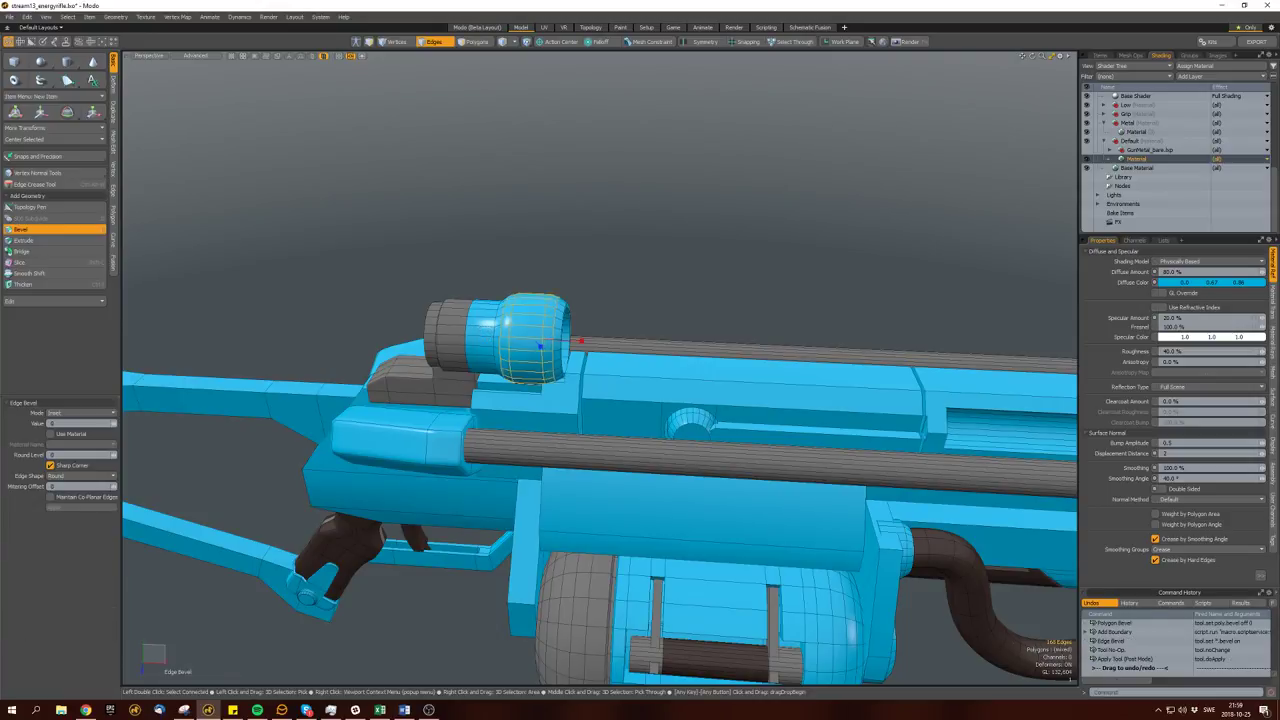
alt+drag(600, 400, 710, 400)
key(space)
mouse_move(560, 360)
alt+mouse_down()
mouse_move(620, 345)
mouse_move(588, 330)
mouse_move(479, 357)
alt+mouse_up()
Select the scope's front rim loop without its lowest polygons, bevel it and move it forward into an open-bottomed hood.
key(space)
key(l)
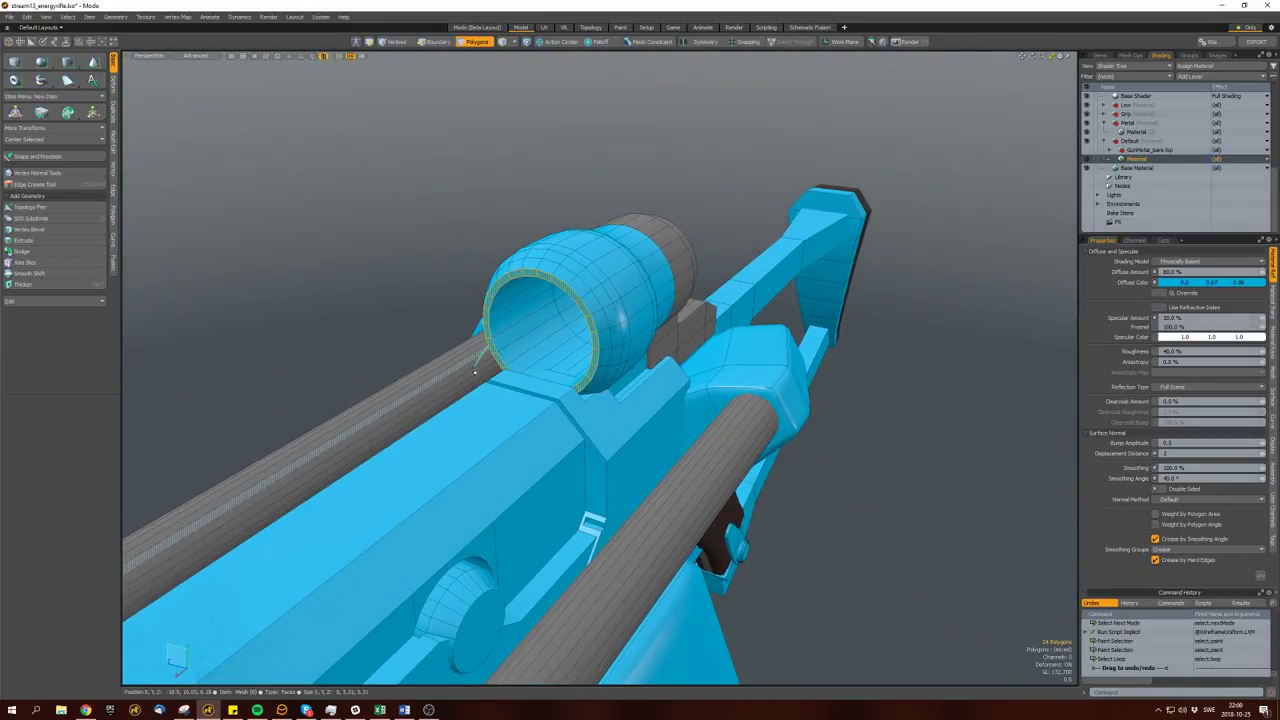
alt+drag(580, 350, 620, 340)
key(b)
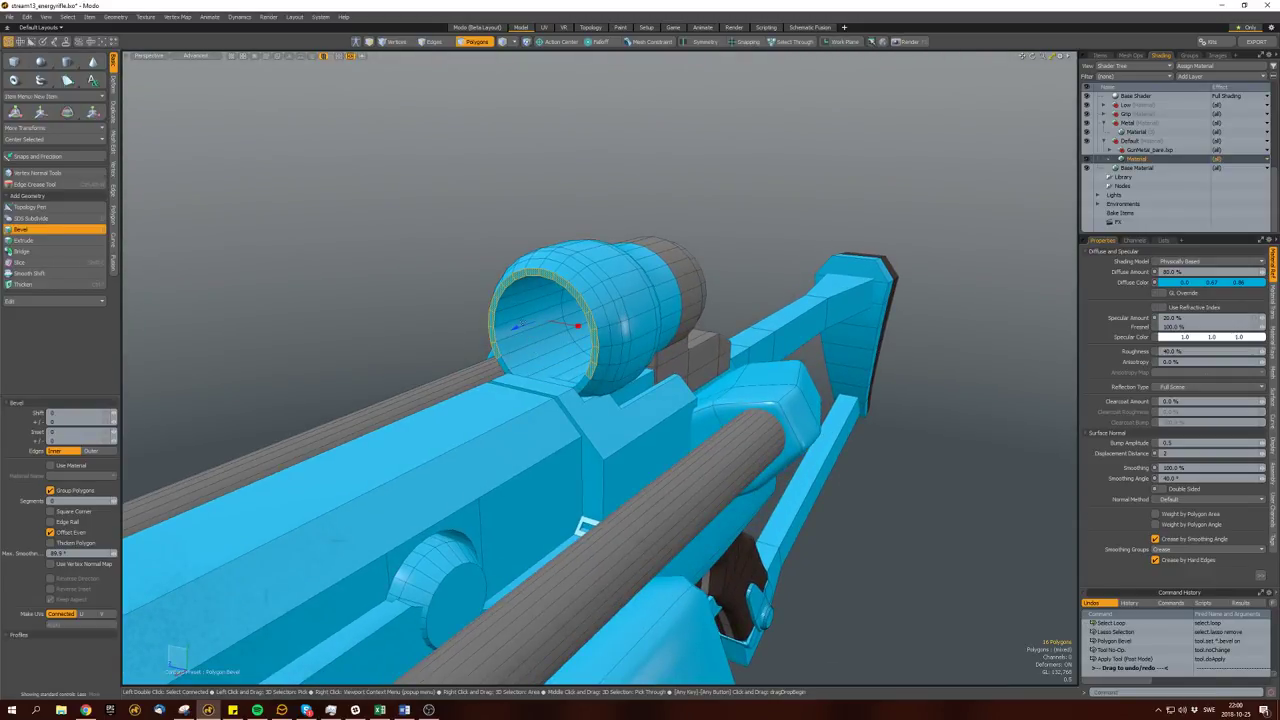
key(w)
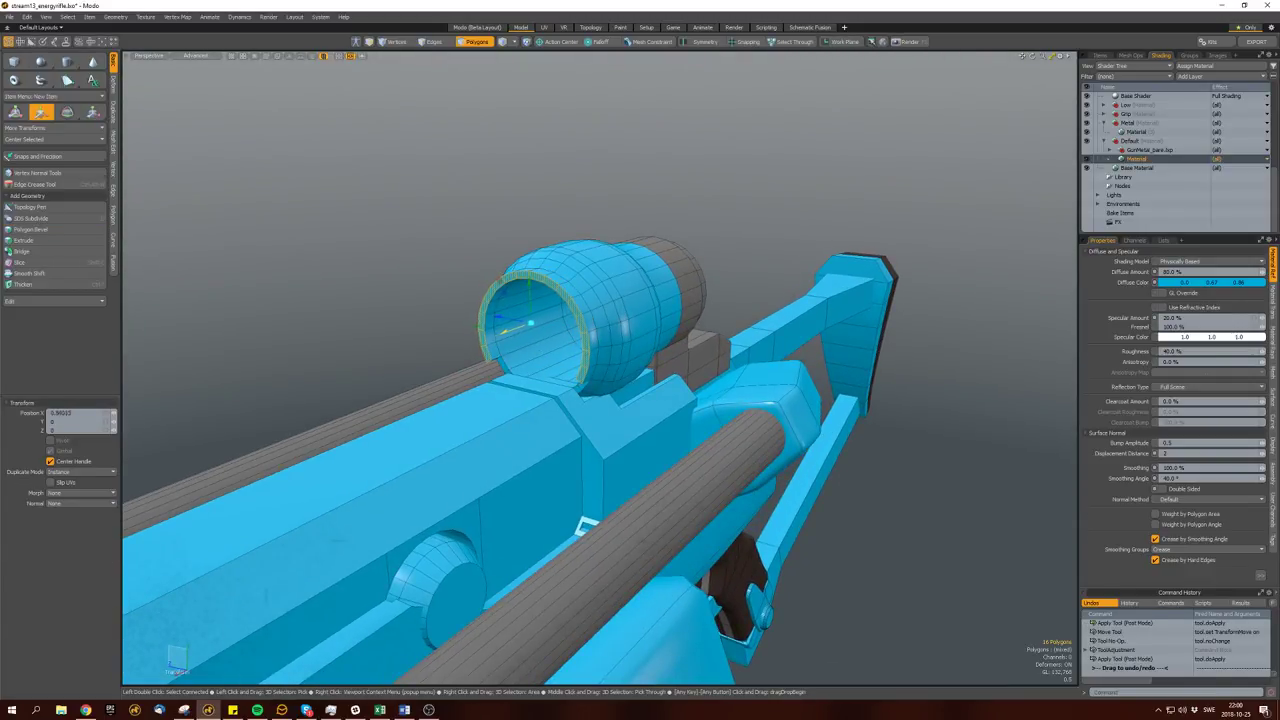
Select alternating lengthwise strips around the scope's front hood and bulge, and bevel them outward into raised ribs.
mouse_move(491, 343)
alt+mouse_down()
mouse_move(560, 360)
mouse_move(745, 348)
mouse_move(650, 300)
mouse_move(597, 392)
alt+mouse_up()
click(575, 370)
key(Up)
key(Up)
key(Up)
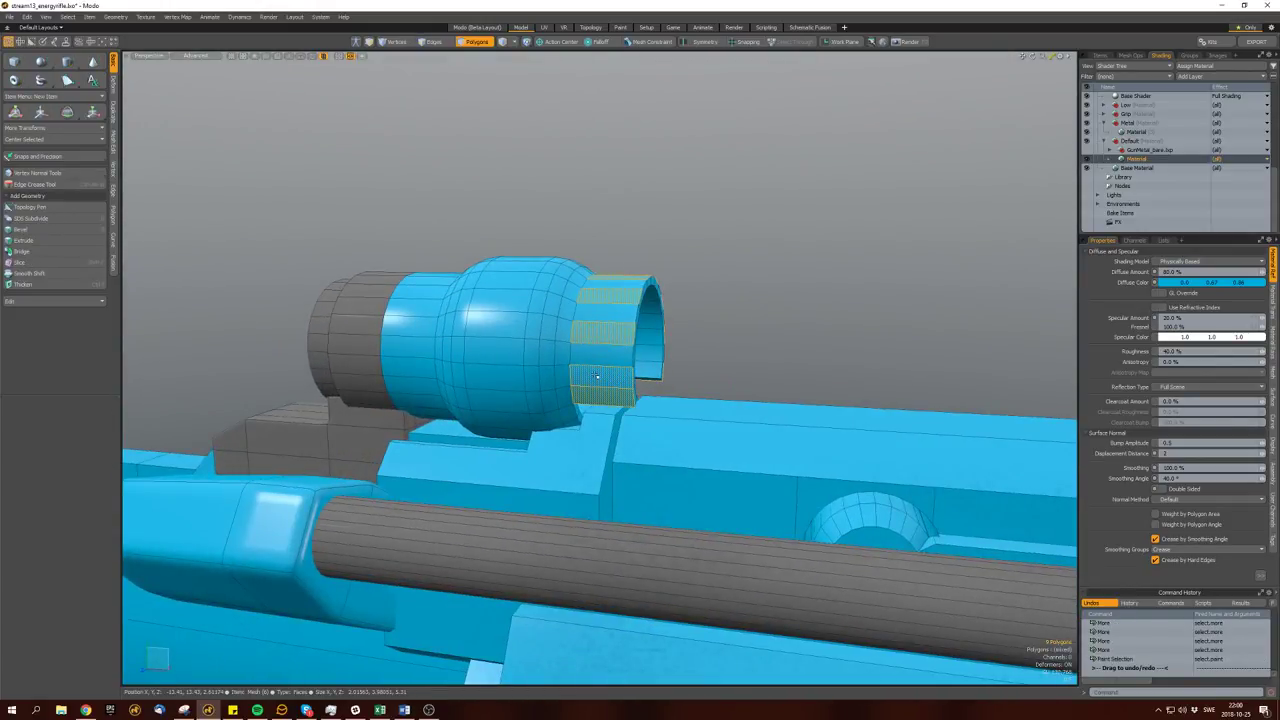
alt+drag(608, 309, 521, 320)
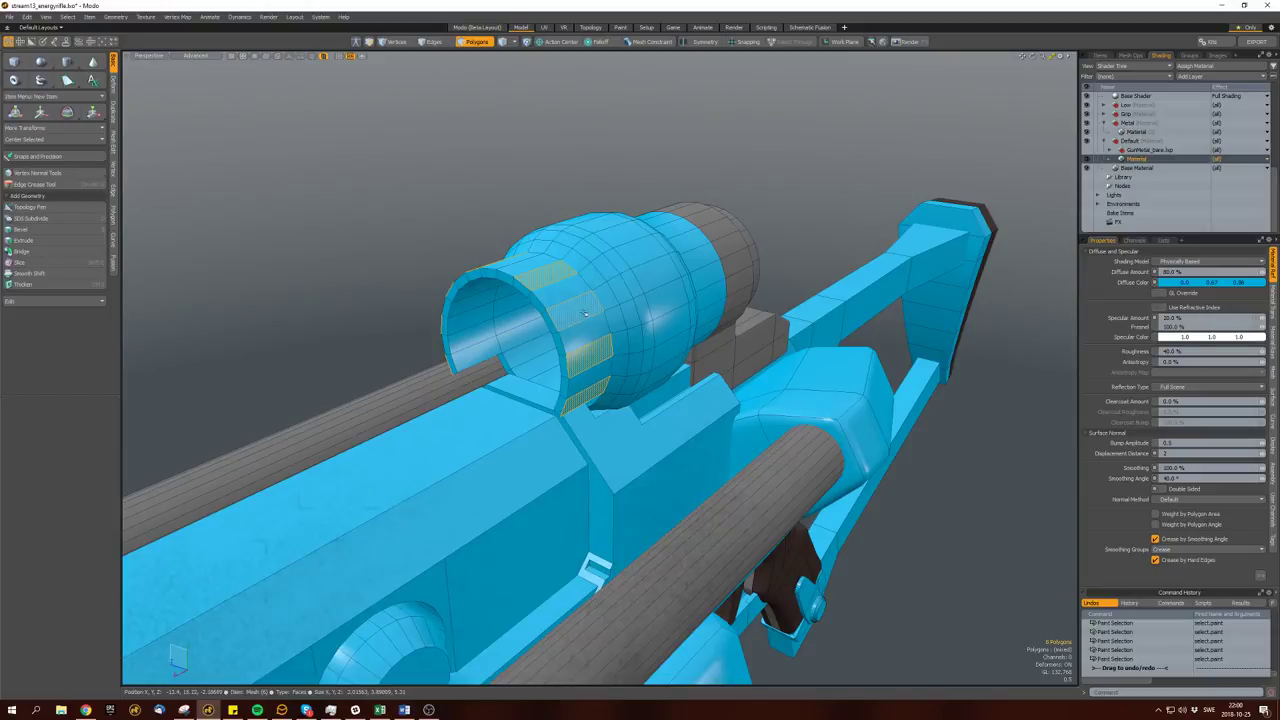
alt+drag(614, 380, 575, 312)
alt+drag(503, 293, 506, 325)
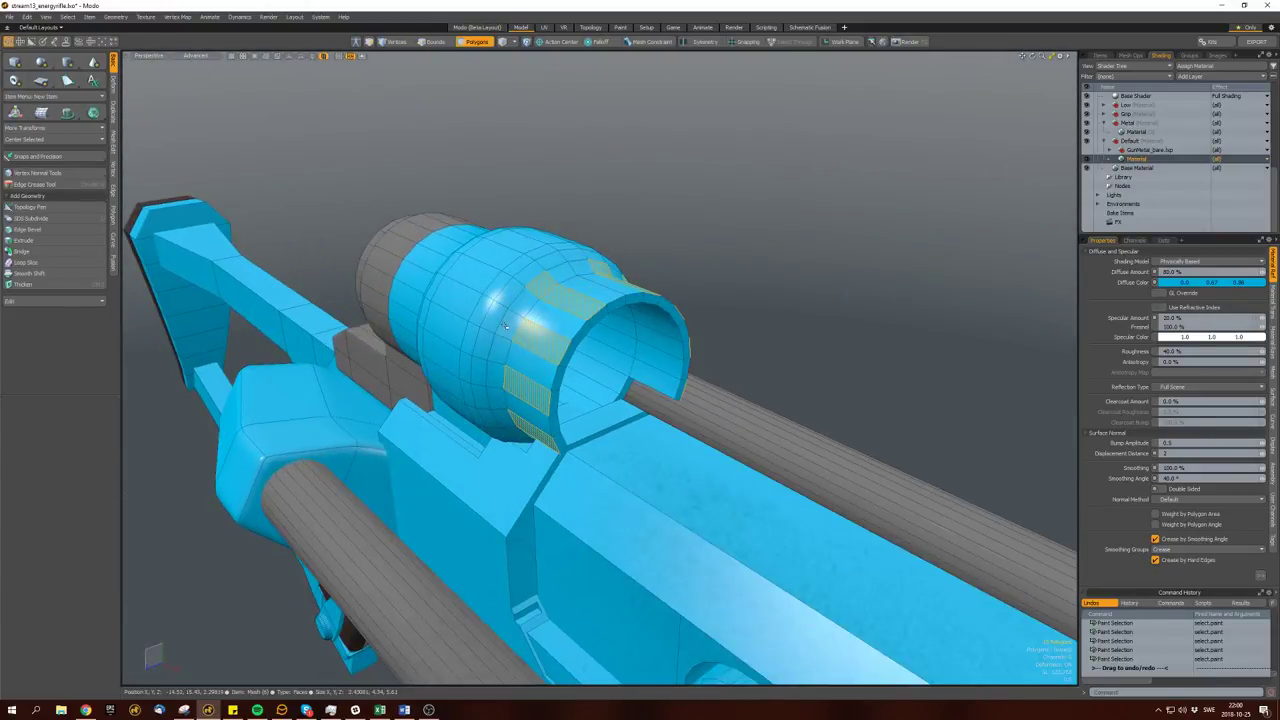
alt+drag(506, 413, 577, 323)
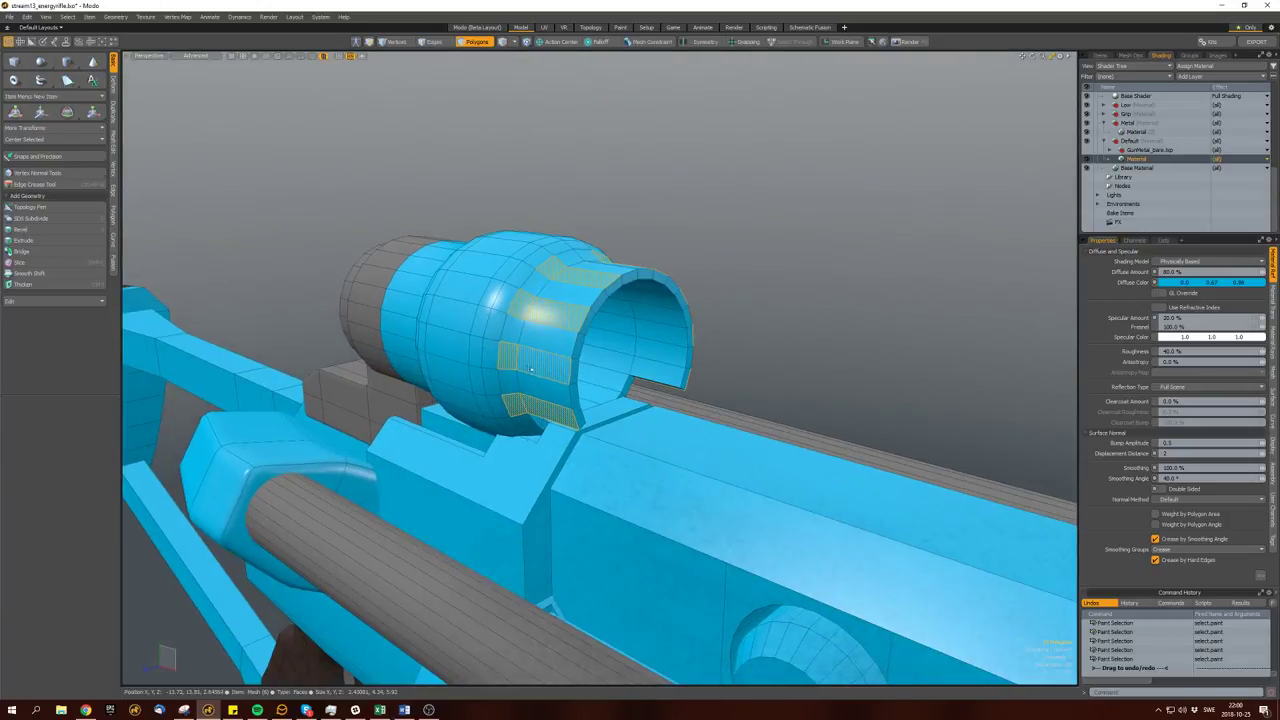
key(b)
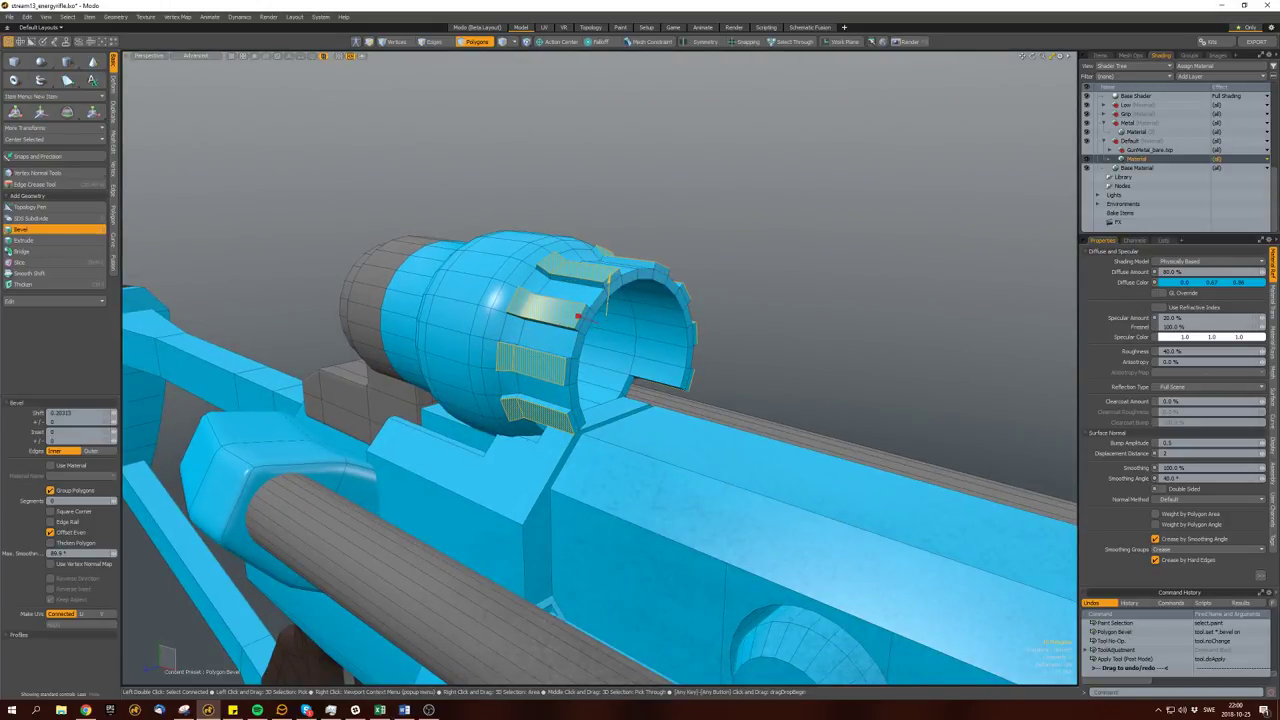
key(space)
Select the whole scope tube and convert it to a Catmull-Clark subdivision surface.
alt+drag(608, 293, 420, 300)
key(3)
double_click(660, 380)
mouse_move(660, 380)
alt+mouse_down()
mouse_move(642, 398)
mouse_move(600, 380)
mouse_move(657, 364)
mouse_move(660, 375)
alt+mouse_up()
key(Tab)
Add edge weight to edge loops on the subdivided scope tube to sharpen them, and save the scene.
click(620, 387)
key(w)
key(space)
key(space)
click(660, 375)
key(w)
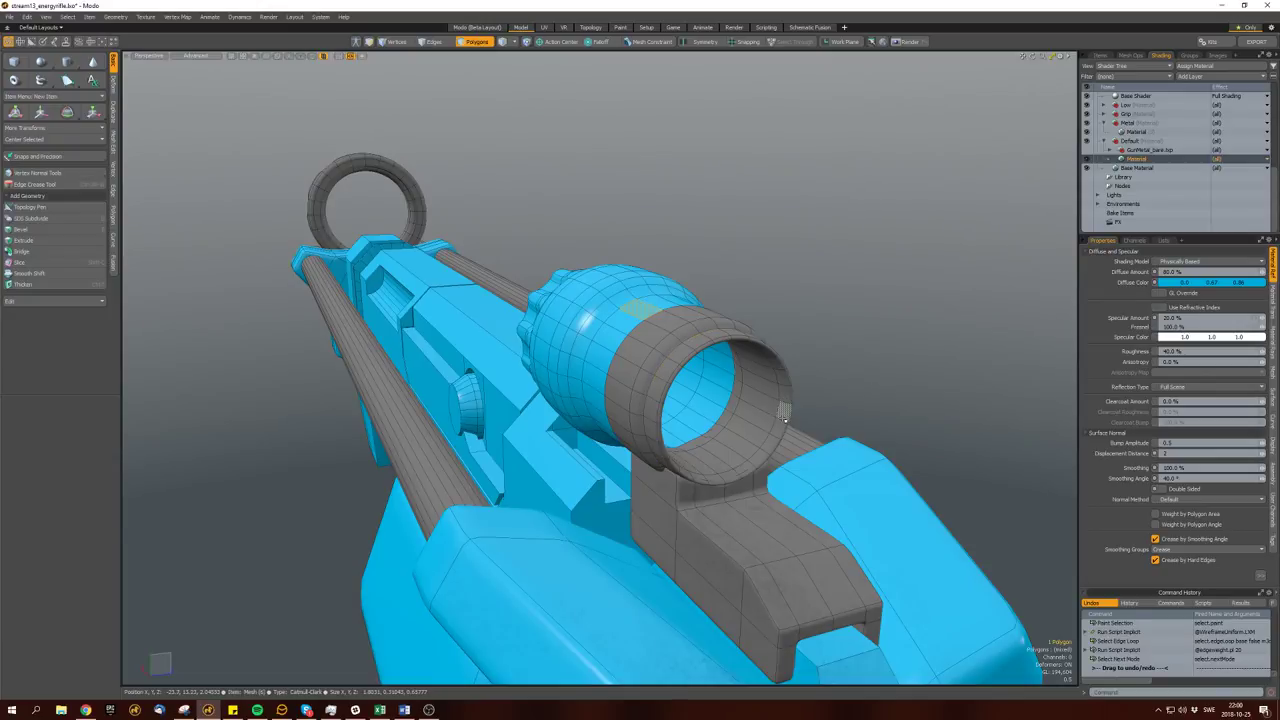
mouse_move(769, 410)
alt+mouse_down()
mouse_move(742, 438)
mouse_move(716, 410)
mouse_move(720, 357)
mouse_move(774, 363)
mouse_move(797, 396)
mouse_move(700, 390)
alt+mouse_up()
key(w)
key(3)
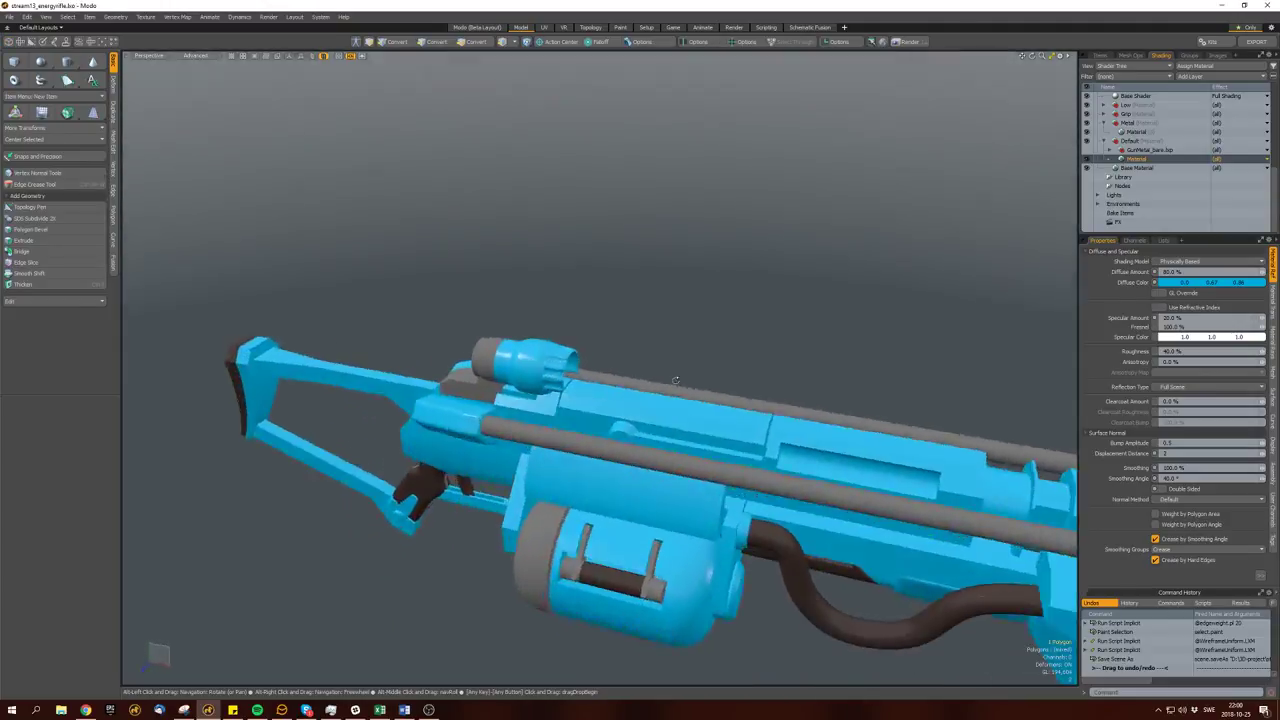
key(ctrl+s)
Select the scope's mounting block and create a box about 4.36 × 2.44 × 0.88 in size beside it.
scroll(575, 381, up, 3)
click(575, 381)
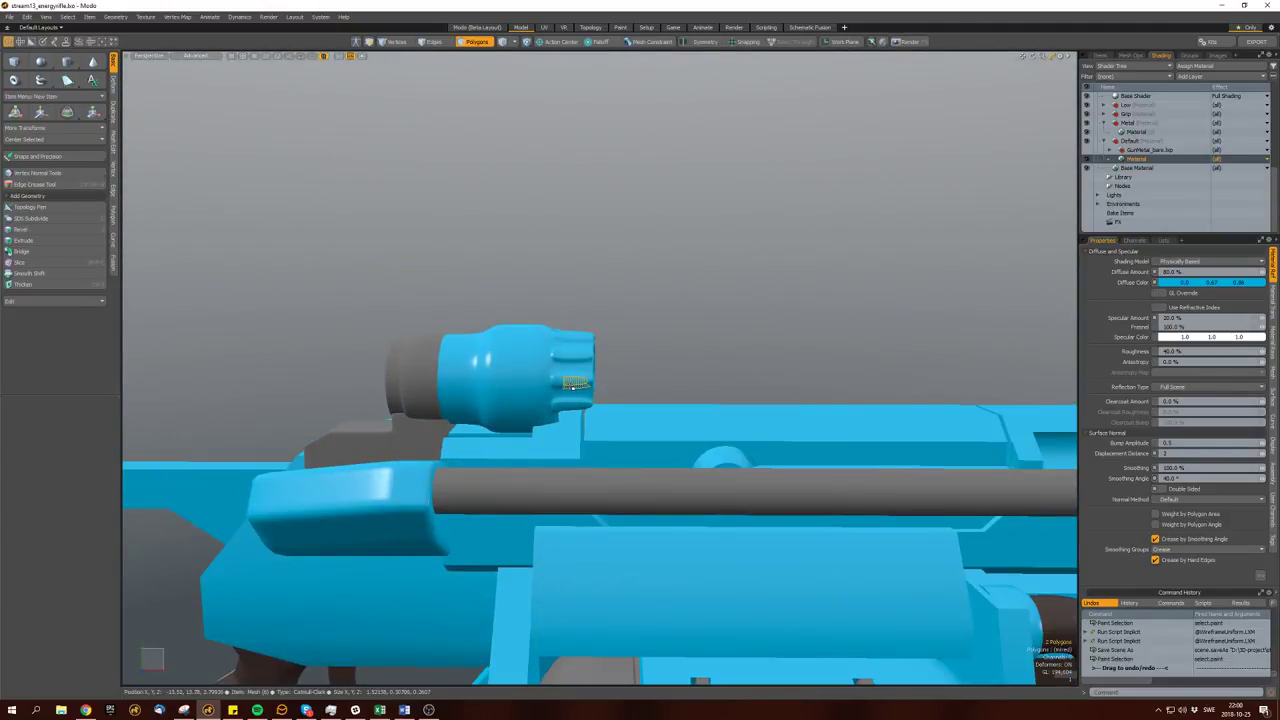
click(575, 383)
mouse_move(575, 383)
alt+mouse_down()
mouse_move(428, 433)
mouse_move(470, 435)
mouse_move(450, 450)
mouse_move(587, 476)
mouse_move(575, 455)
mouse_move(634, 413)
mouse_move(642, 391)
mouse_move(755, 495)
alt+mouse_up()
key(])
key(shift+c)
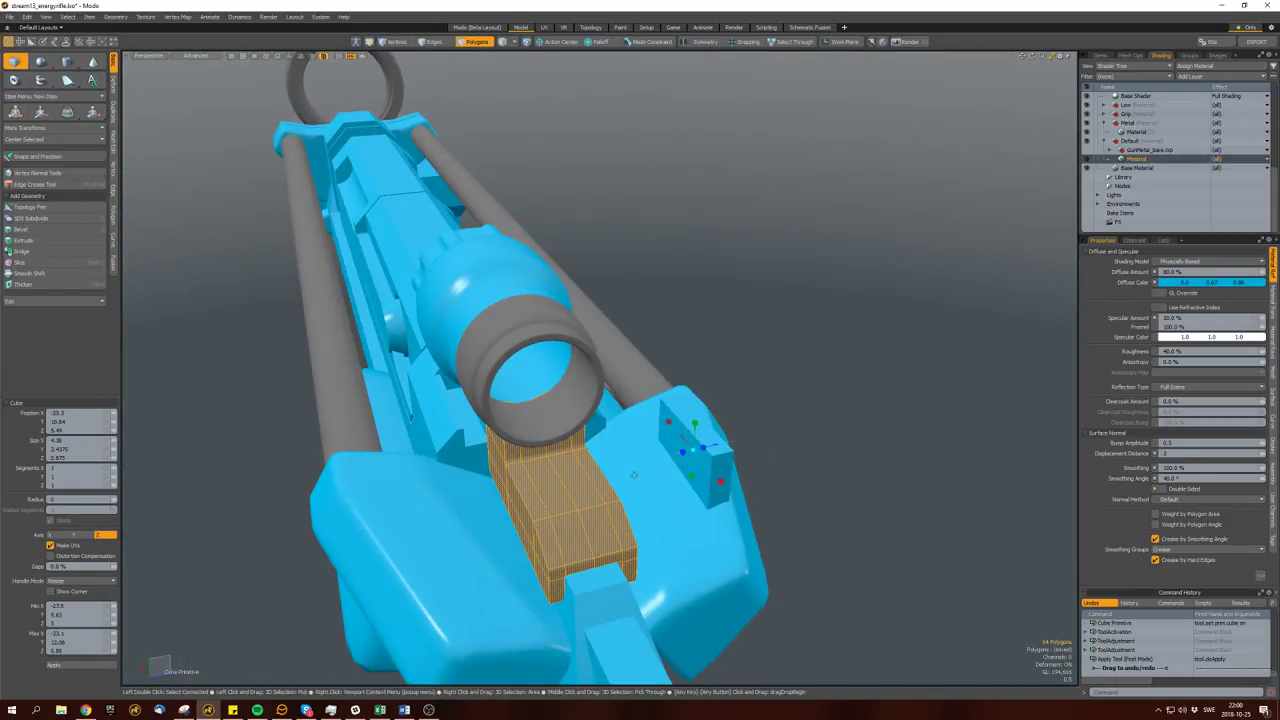
key(space)
Mirror the box to the other side of the scope mount and move both boxes using Z symmetry.
double_click(690, 450)
key(shift+m)
alt+drag(592, 476, 548, 372)
key(shift+x)
key(w)
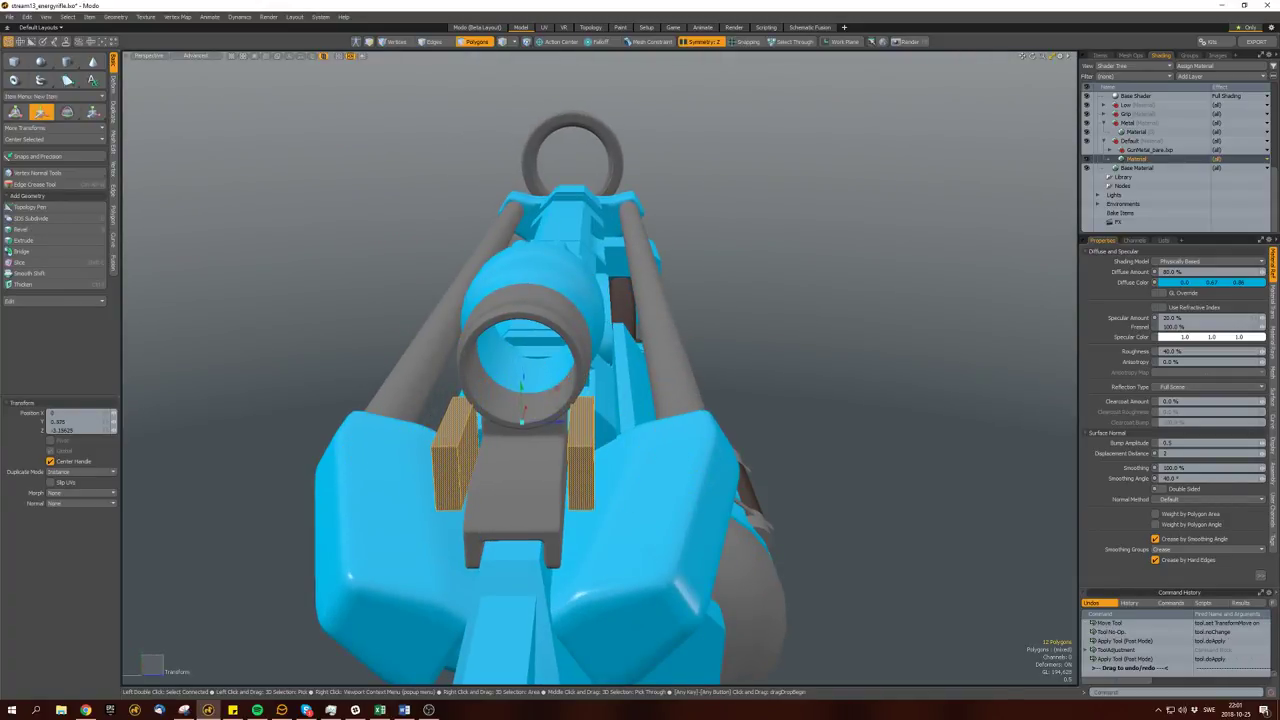
Rotate and move the two mirrored boxes to sit tilted along the sides of the scope mount.
key(e)
mouse_move(601, 408)
mouse_down()
mouse_move(639, 357)
mouse_move(604, 387)
mouse_move(607, 377)
mouse_move(616, 415)
mouse_move(585, 432)
mouse_move(574, 419)
mouse_move(550, 481)
mouse_move(478, 485)
mouse_move(466, 435)
mouse_up()
key(w)
key(e)
key(w)
key(ctrl+z)
key(ctrl+z)
Bevel and move parts of the two mirrored boxes beside the scope mount to shape them into sloped side plates.
key(q)
key(b)
key(w)
key(2)
click(466, 435)
click(503, 418)
Select the end polygons of the side plates and move them to fit against the scope mount.
key(space)
click(591, 401)
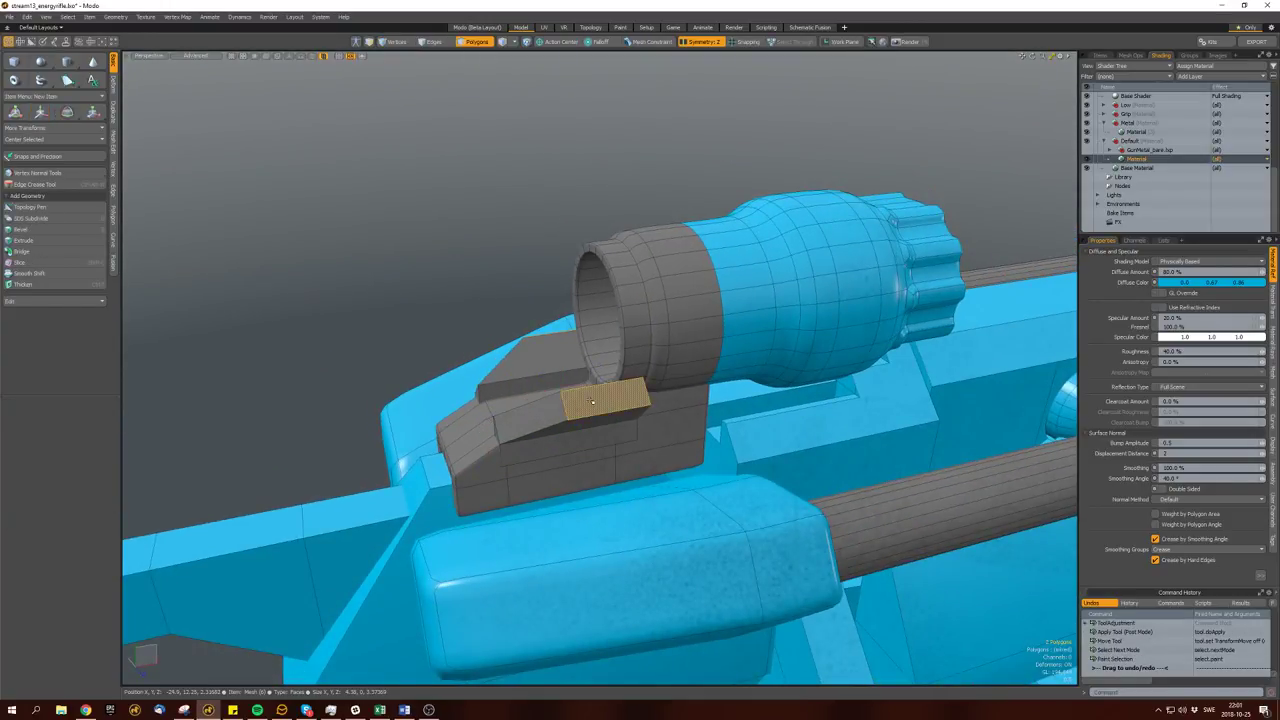
alt+drag(598, 398, 557, 406)
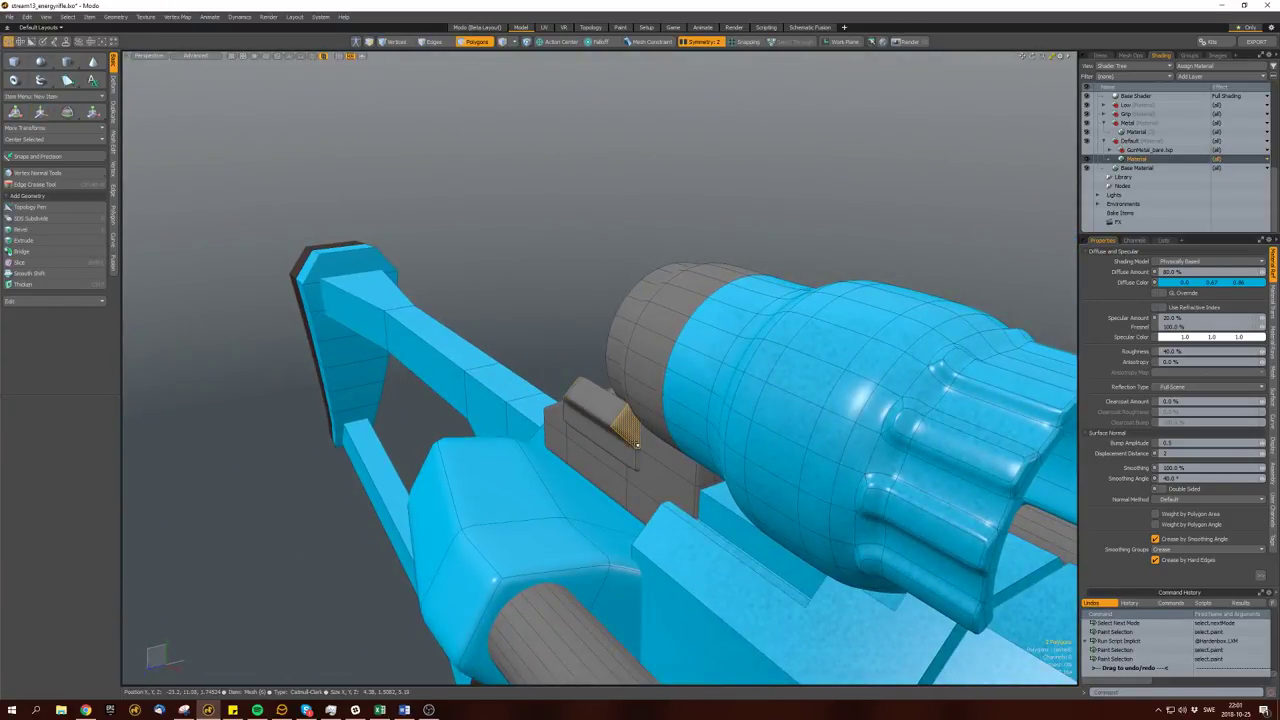
alt+drag(638, 453, 736, 432)
key(w)
key(2)
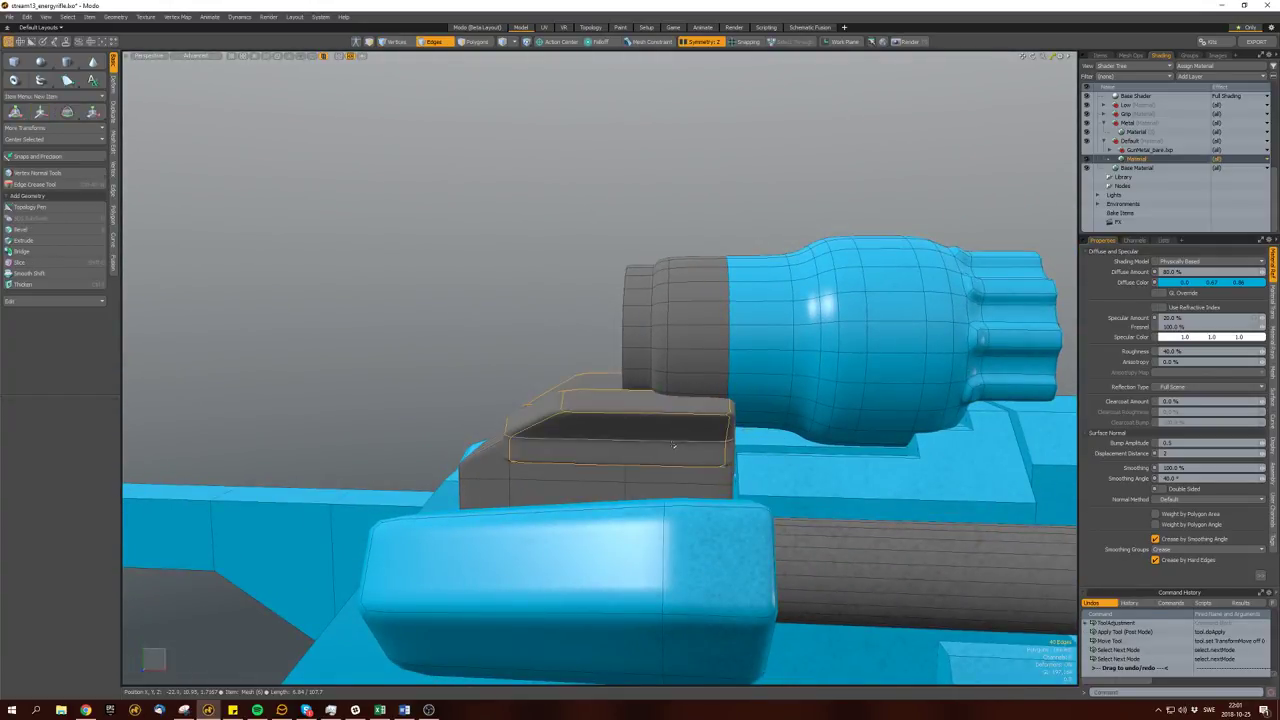
Loop slice the side plates along the scope mount to add supporting edge loops.
key(alt+c)
click(600, 430)
alt+drag(600, 434, 570, 466)
Select the narrow strip of polygons on the mount's sides just below the side plates and move it.
key(space)
double_click(611, 446)
double_click(565, 480)
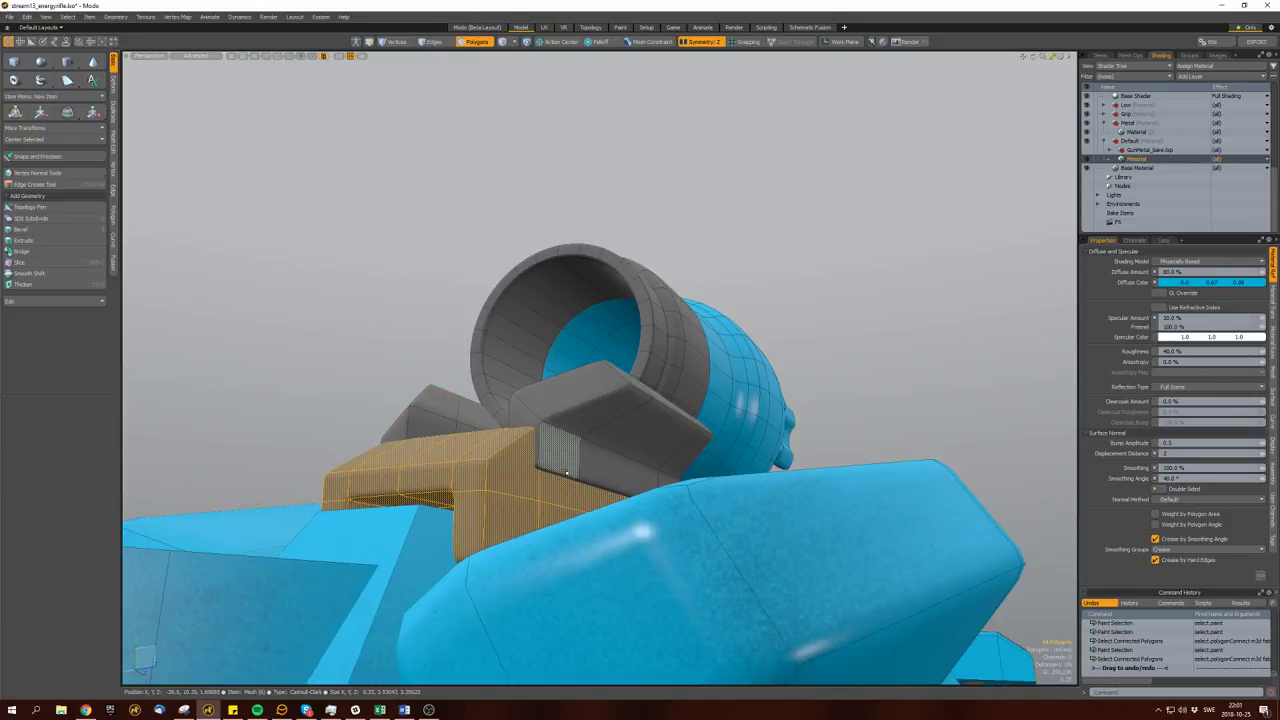
click(566, 475)
alt+drag(565, 478, 768, 462)
key(w)
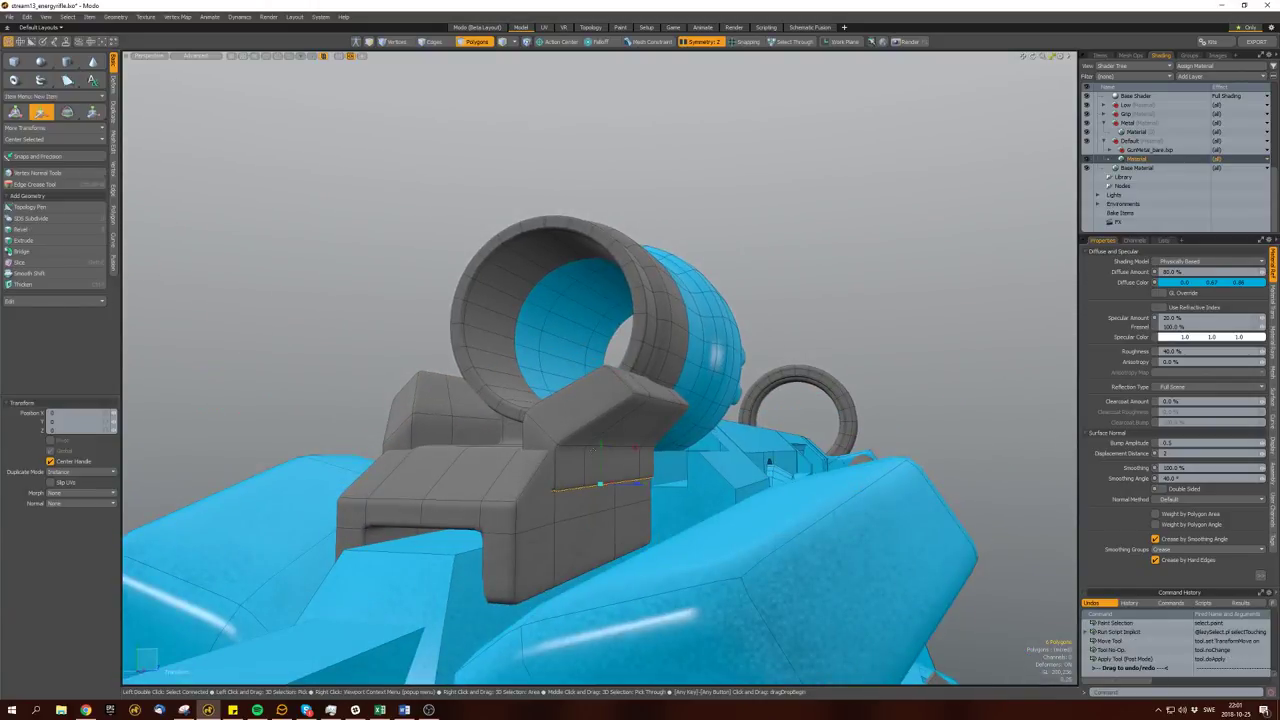
mouse_move(587, 479)
alt+mouse_down()
mouse_move(500, 452)
mouse_move(551, 445)
mouse_move(561, 467)
mouse_move(513, 410)
mouse_move(571, 481)
mouse_move(560, 420)
mouse_move(540, 400)
mouse_move(600, 470)
alt+mouse_up()
Select an edge loop on the scope mount and scale and move it to refine the shape.
key(space)
key(space)
key(space)
click(551, 446)
double_click(551, 437)
key(r)
key(w)
key(r)
Inset the end face of the small cylinder on the scope mount, bevel it inward, and move it into place.
key(space)
click(586, 449)
click(605, 485)
key(b)
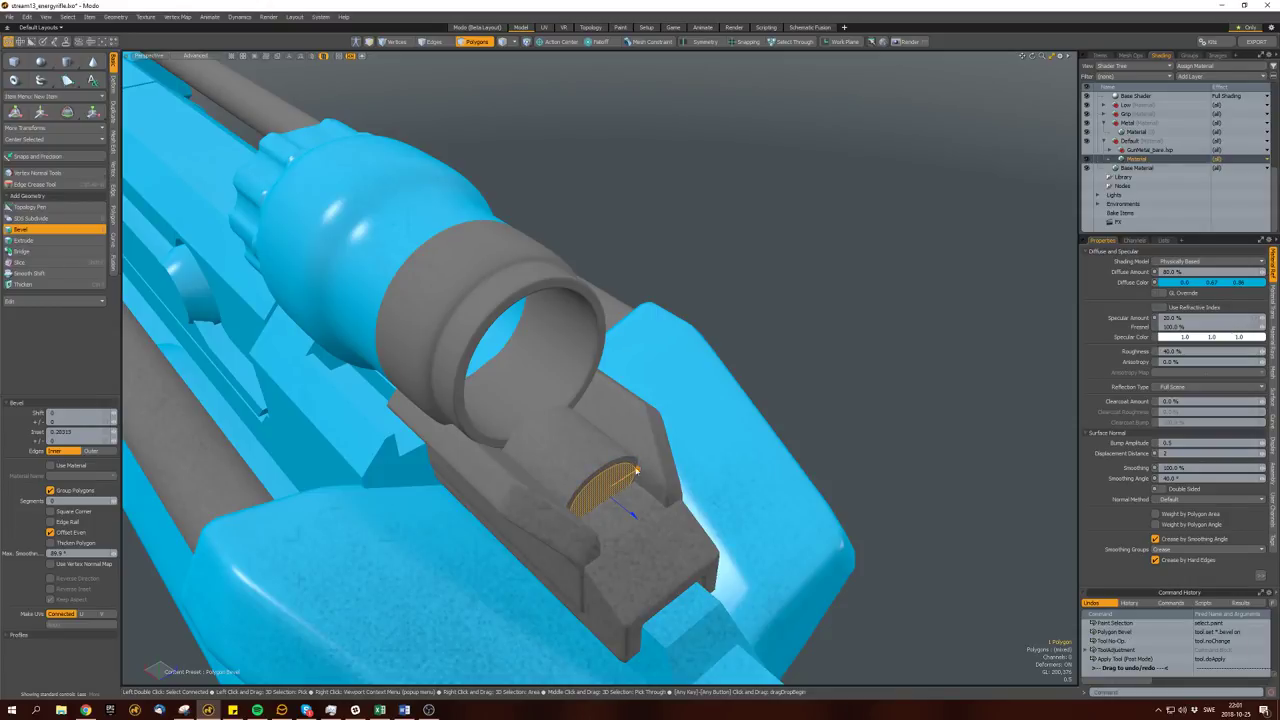
drag(605, 485, 612, 492)
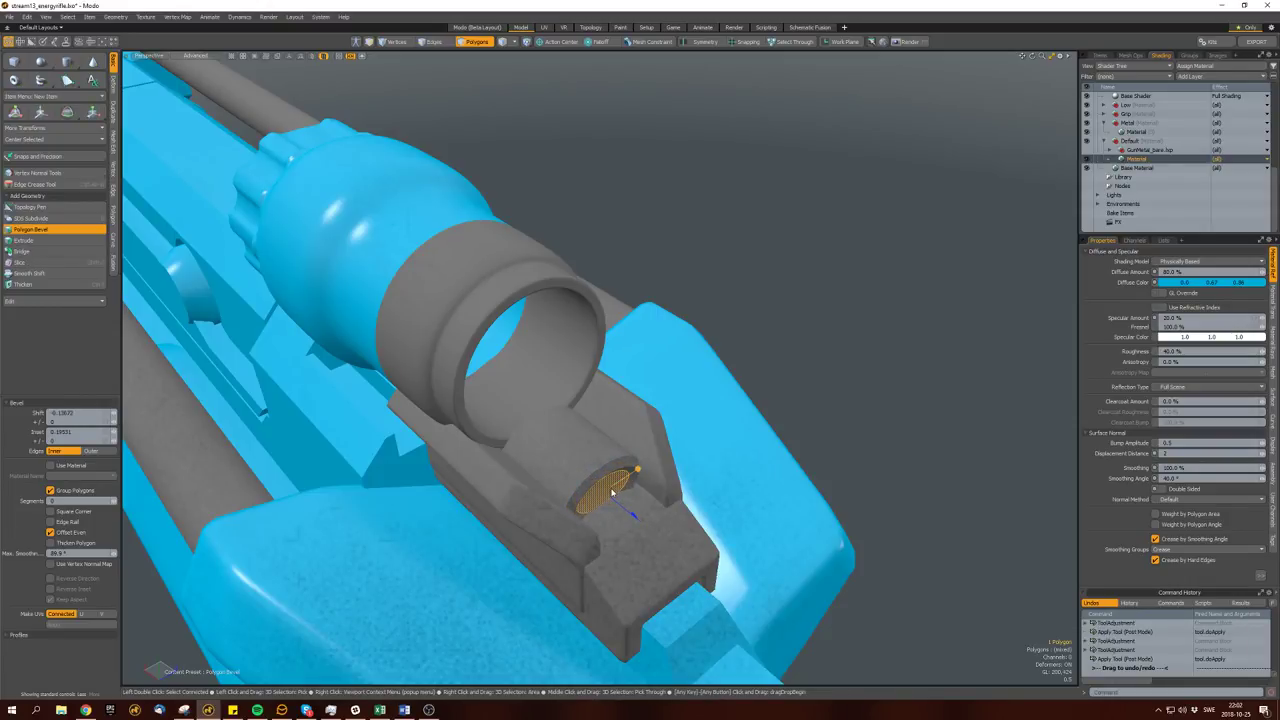
key(w)
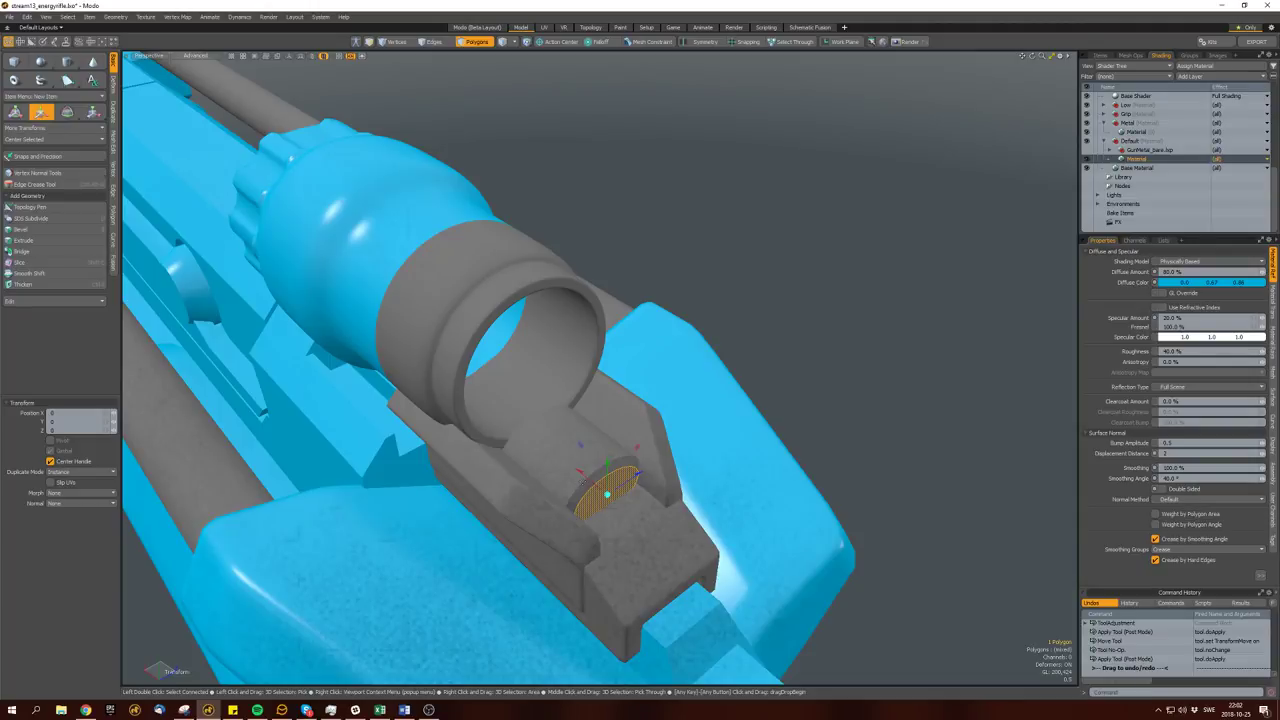
key(space)
Add an edge loop inside the scope's rear tube and bevel it into a wider band.
alt+drag(560, 480, 604, 405)
key(2)
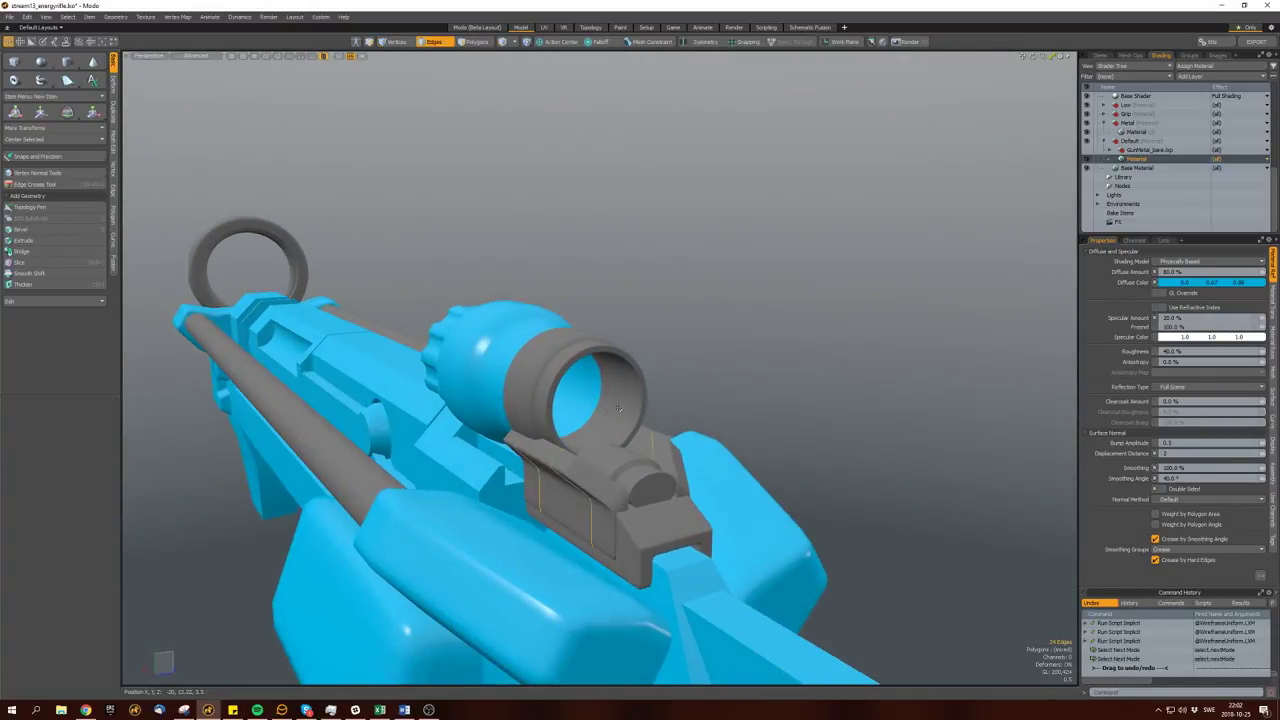
key(alt+c)
scroll(606, 403, up, 3)
click(598, 418)
key(space)
key(w)
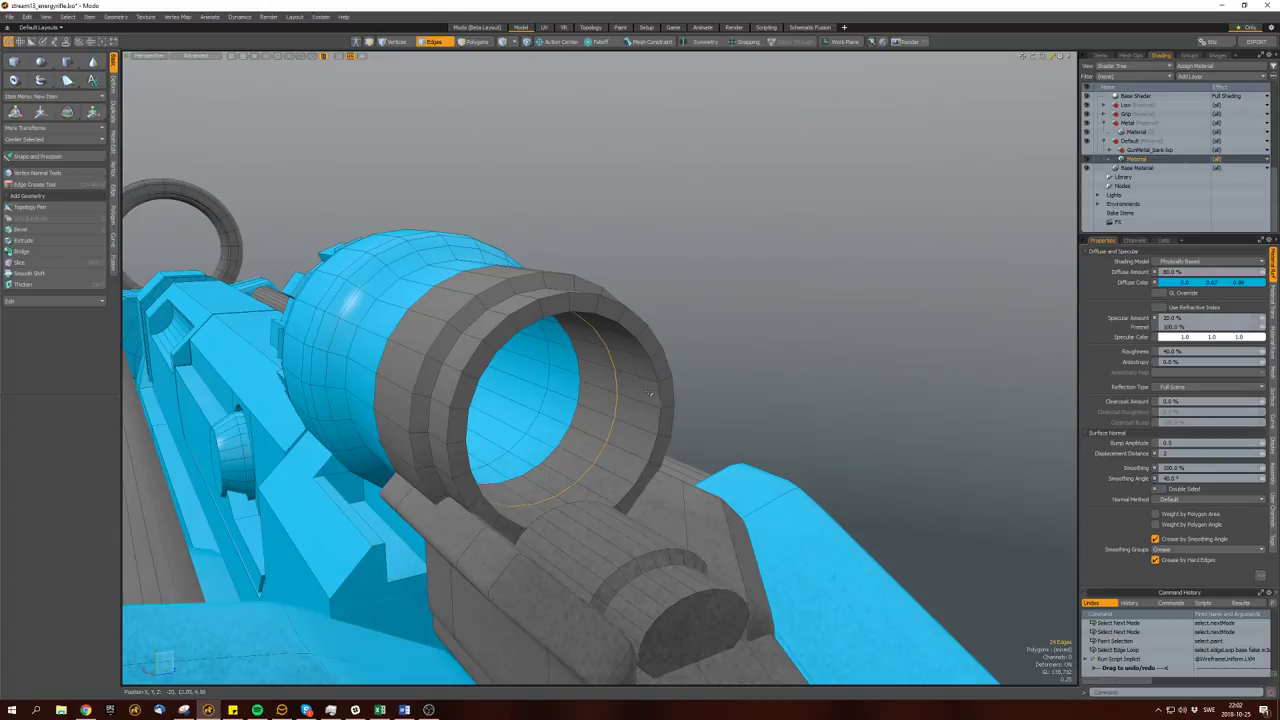
key(b)
key(space)
key(space)
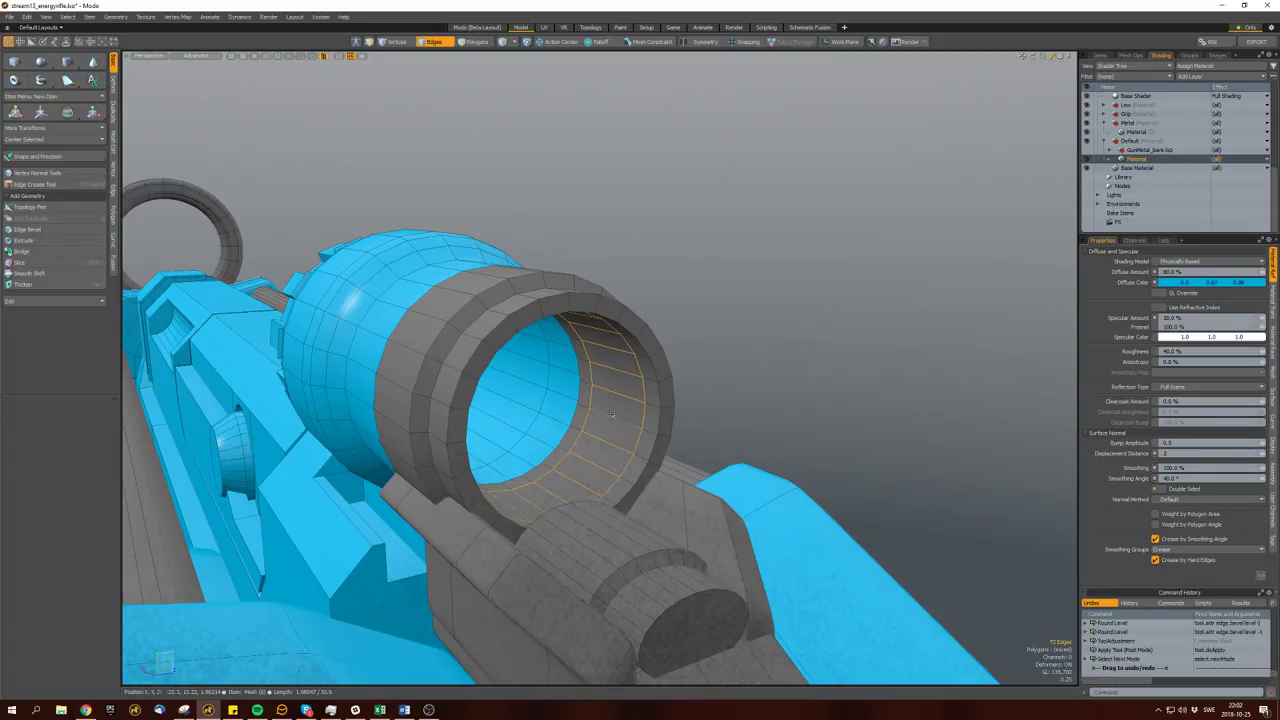
Bevel the band of polygons inside the scope tube with a shift of about 0.2 and toggle subdivision on the tube.
click(626, 415)
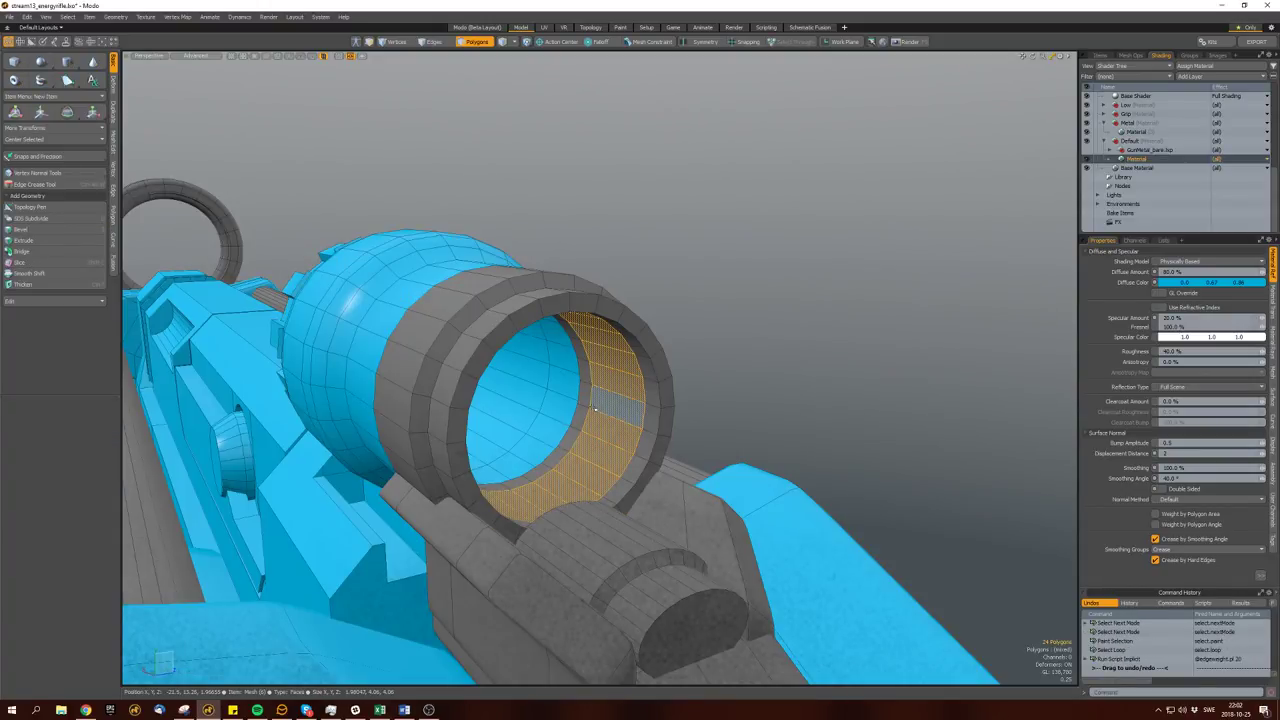
key(b)
alt+drag(595, 410, 590, 380)
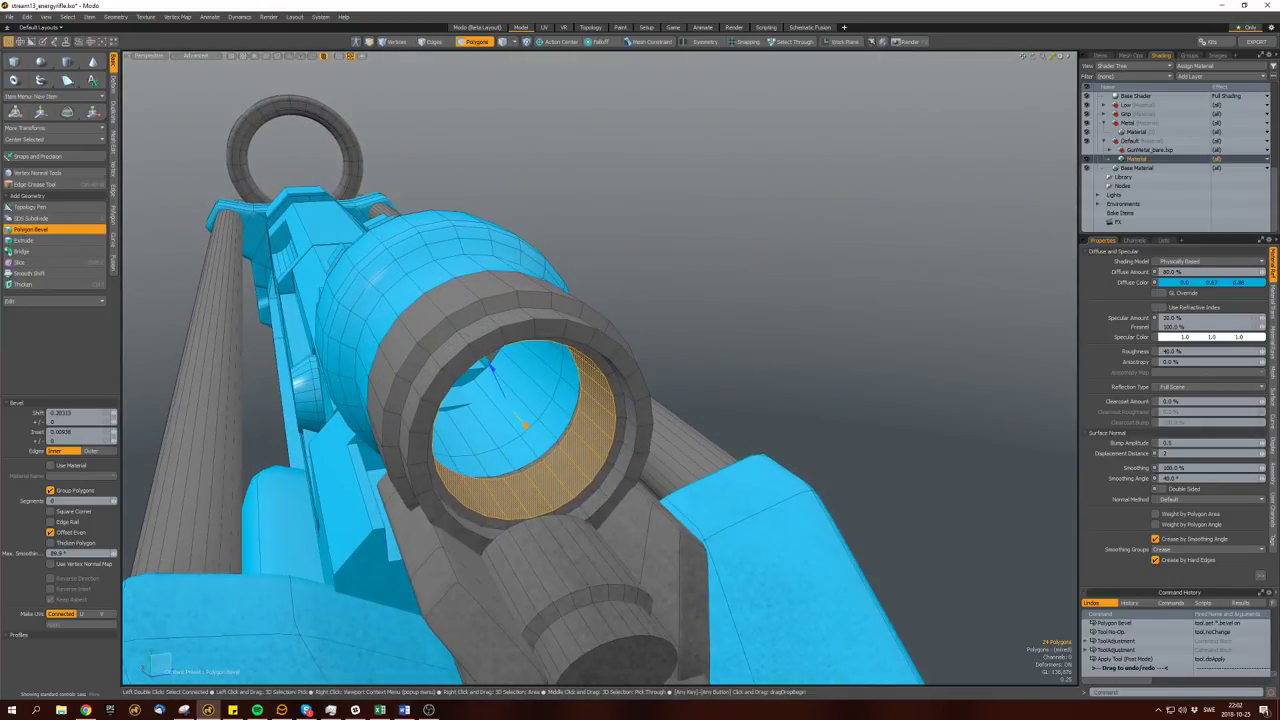
key(space)
key(bracketright)
key(Tab)
Select the two slot cutters in the MOP_Sub mesh beside the barrel cover and assign them the Metal material.
click(590, 450)
mouse_move(626, 438)
alt+mouse_down()
mouse_move(466, 462)
mouse_move(757, 497)
mouse_move(556, 419)
mouse_move(500, 437)
mouse_move(503, 482)
mouse_move(530, 515)
mouse_move(578, 443)
mouse_move(536, 483)
mouse_move(437, 364)
mouse_move(400, 460)
mouse_move(611, 415)
mouse_move(603, 427)
mouse_move(619, 443)
alt+mouse_up()
key(space)
click(503, 482)
key(])
shift+double_click(640, 405)
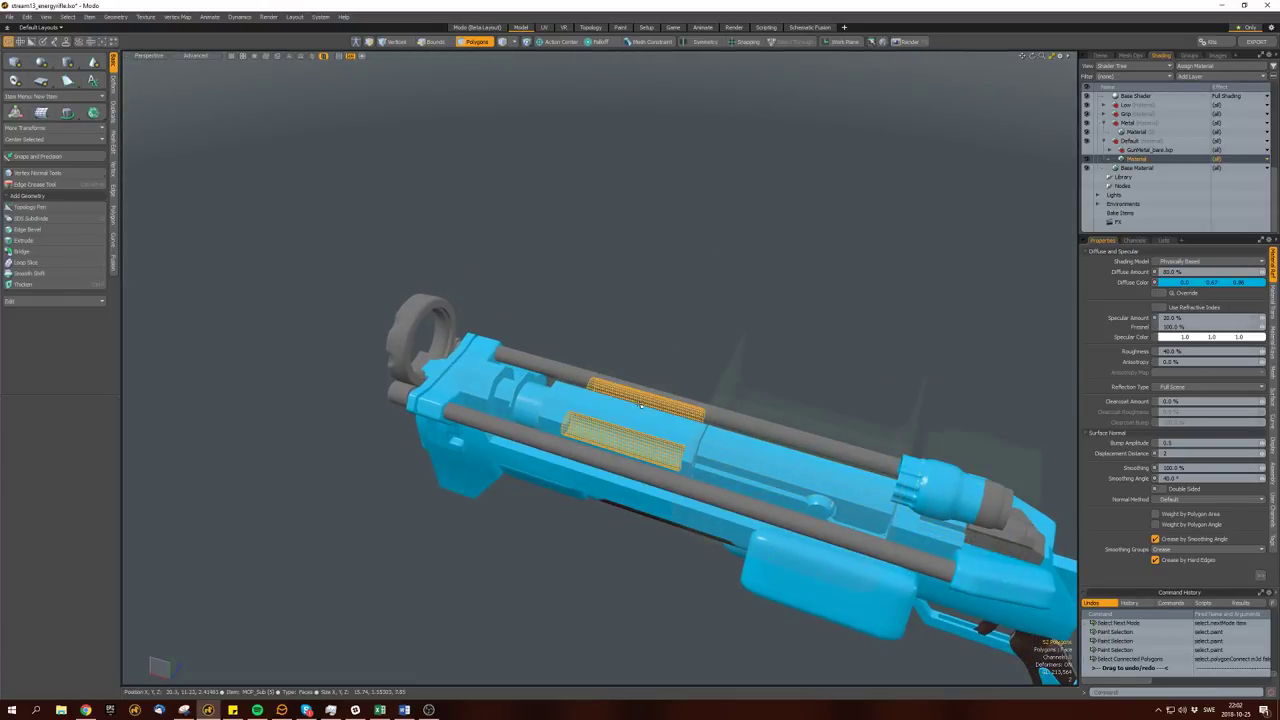
key(m)
click(511, 272)
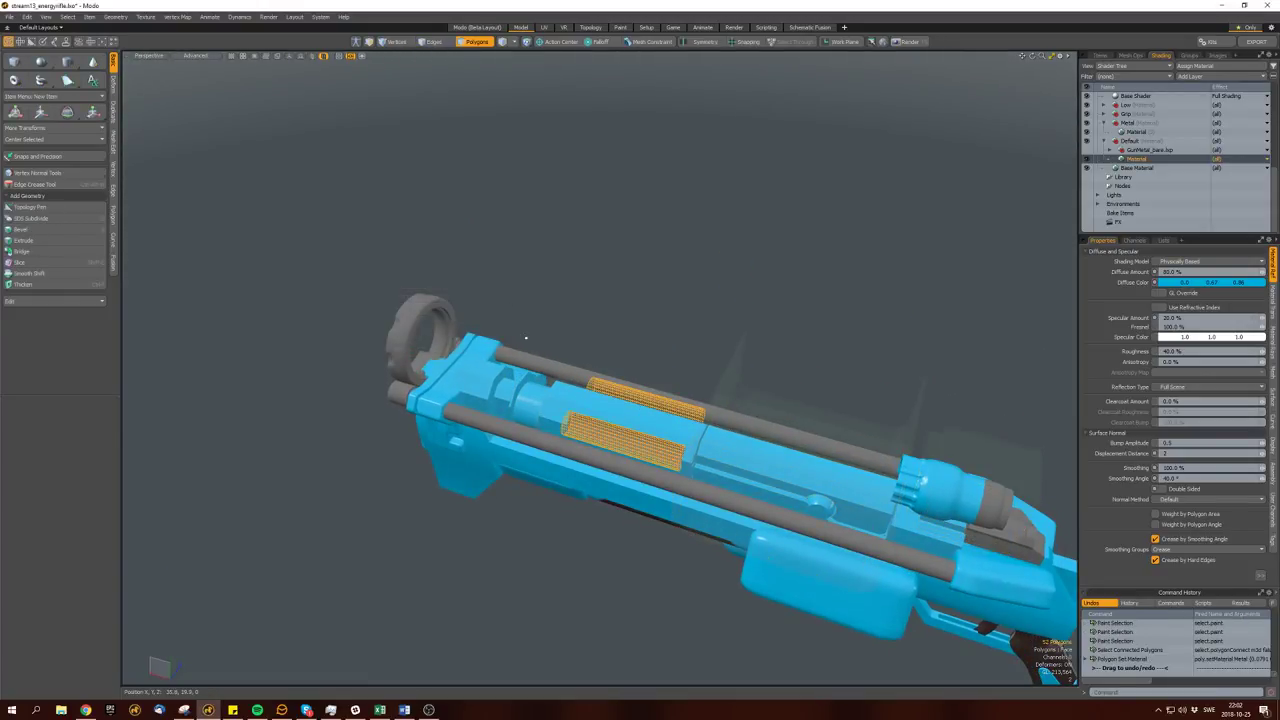
Select the connected polygons of the MOP_Intersect mesh along the barrel cover and assign them the Metal material.
alt+drag(560, 450, 595, 365)
click(523, 399)
double_click(523, 399)
scroll(520, 420, down, 3)
key(space)
double_click(505, 400)
scroll(520, 380, up, 3)
key(m)
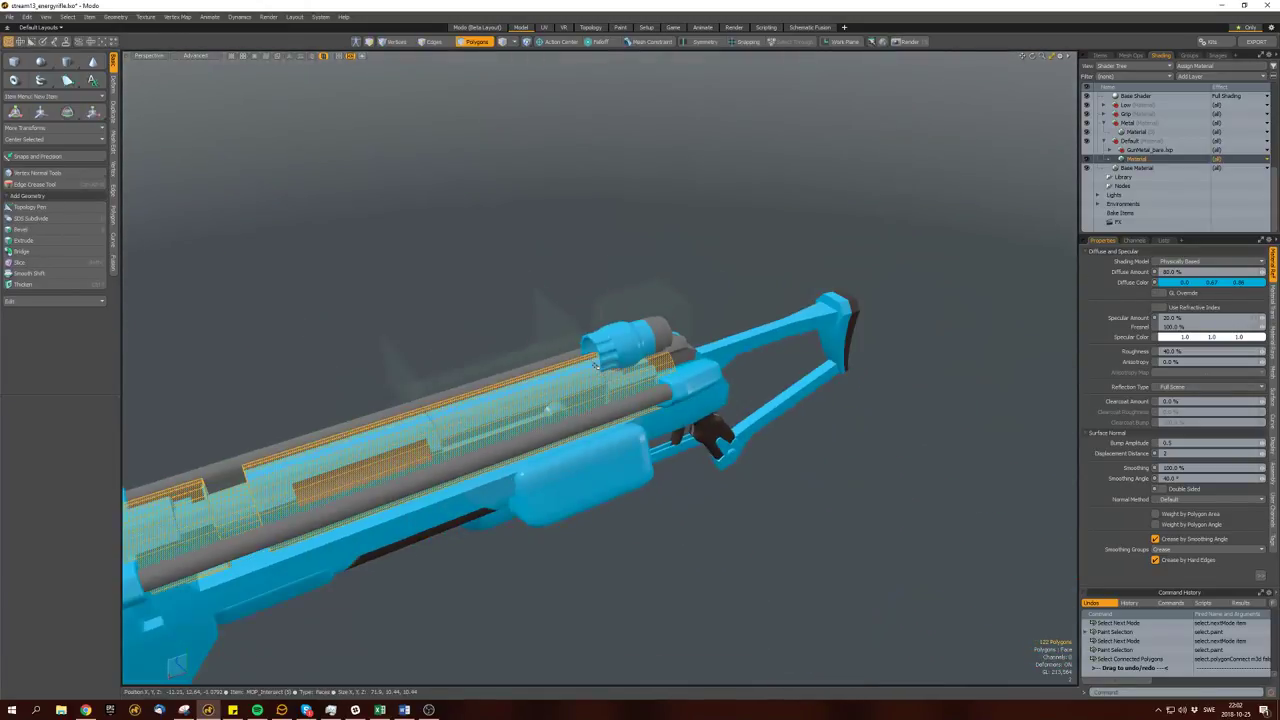
key(Return)
Select the two upright cutting planes beside the barrel cover and assign them the Metal material.
click(476, 355)
mouse_move(476, 355)
alt+mouse_down()
mouse_move(461, 347)
mouse_move(540, 375)
mouse_move(512, 362)
alt+mouse_up()
key(3)
scroll(591, 391, up, 5)
click(591, 391)
double_click(575, 287)
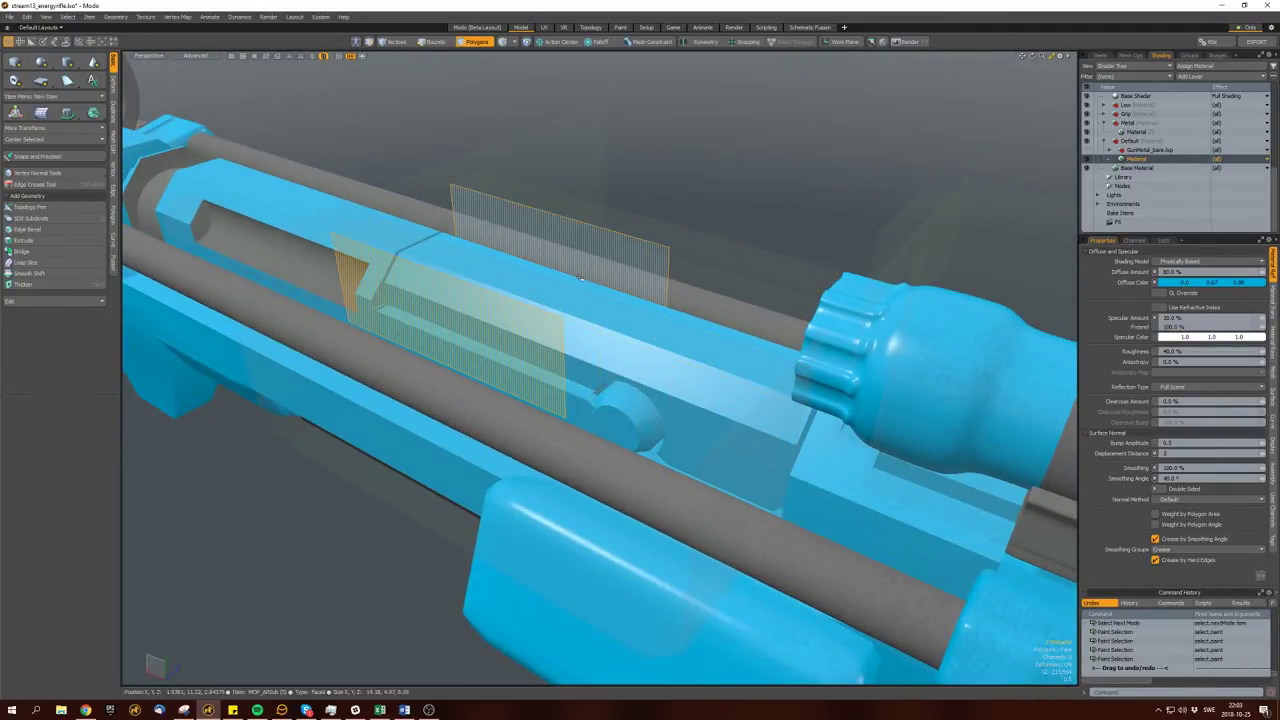
key(m)
key(space)
Save the scene and open a render preview of the rifle.
alt+drag(556, 284, 508, 300)
key(ctrl+s)
scroll(519, 311, up, 2)
key(F9)
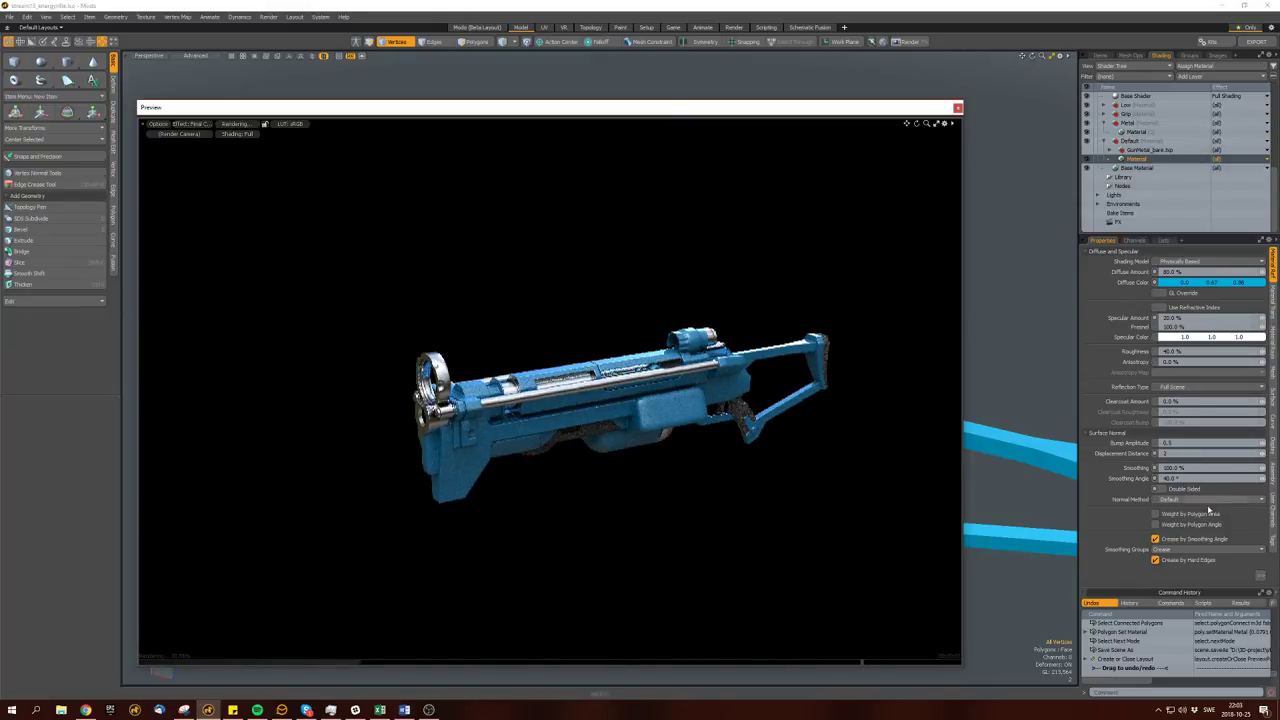
Try a rounded edge width of 0.6 on the blue material and set it to 1 instead.
click(1260, 577)
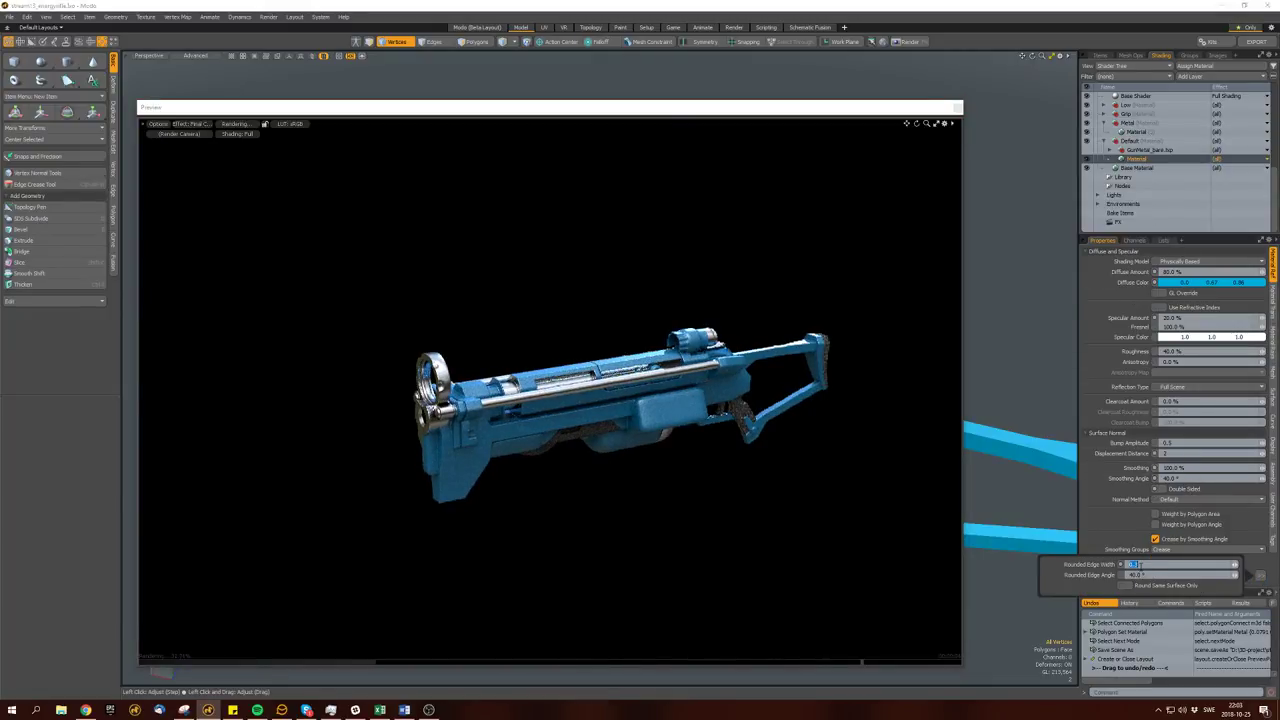
text(0.6)
key(Return)
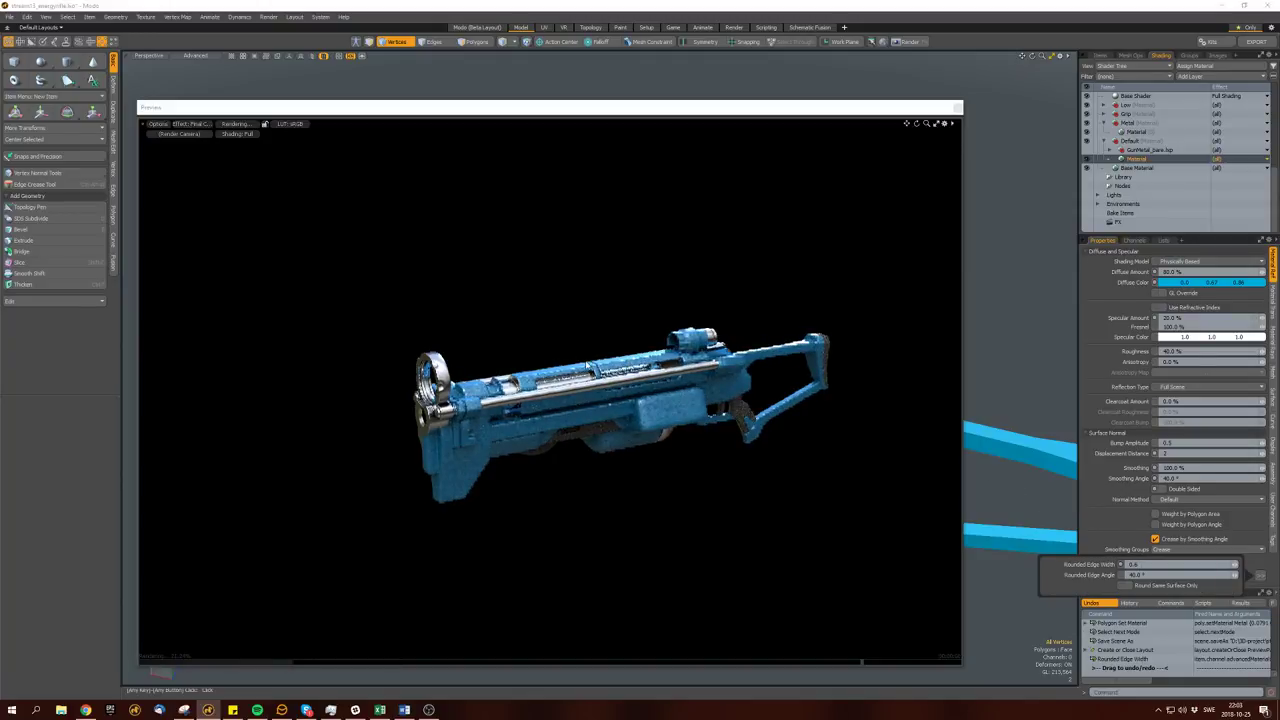
click(544, 114)
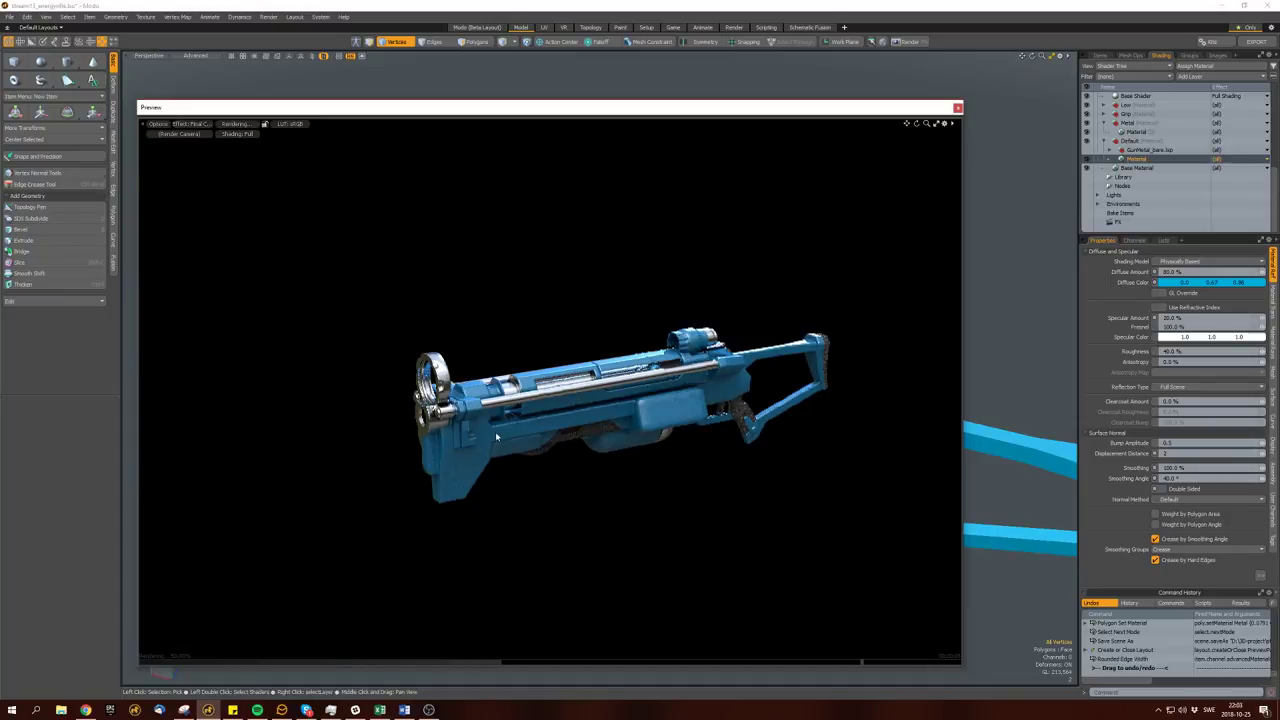
click(1256, 575)
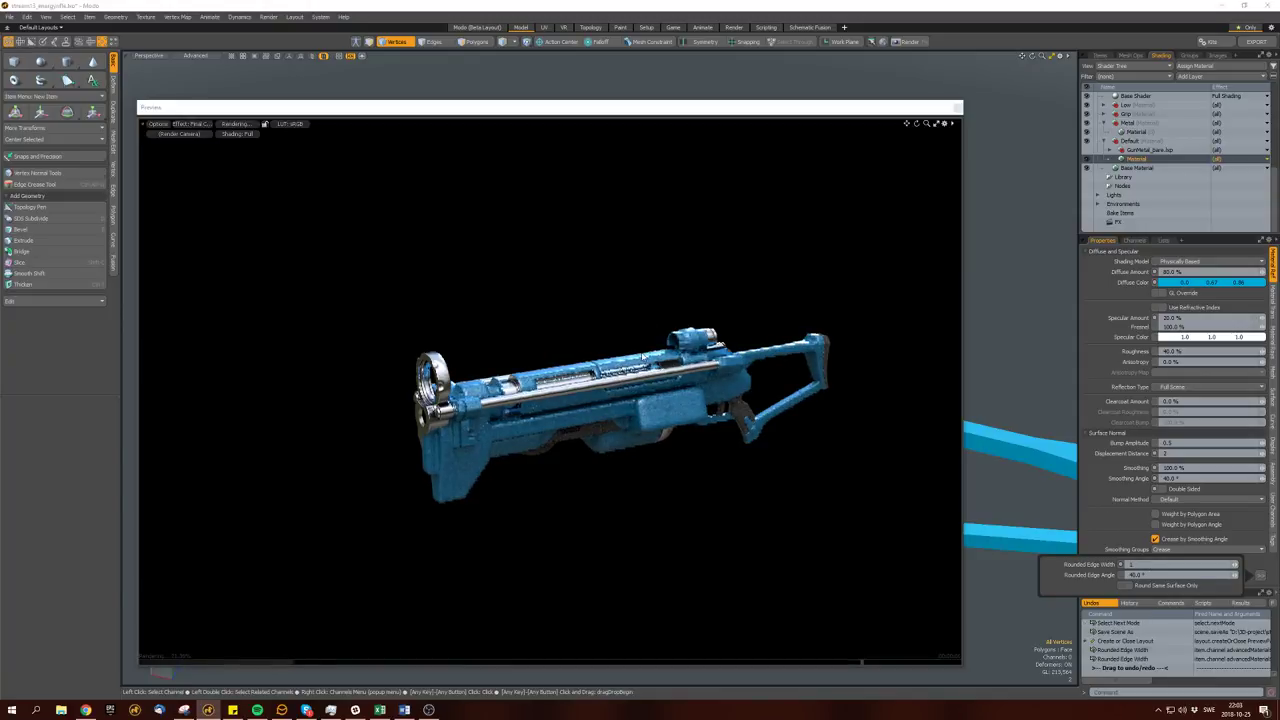
Inspect the rifle from both sides in the render preview and save the scene.
alt+drag(574, 260, 680, 295)
alt+drag(500, 403, 422, 393)
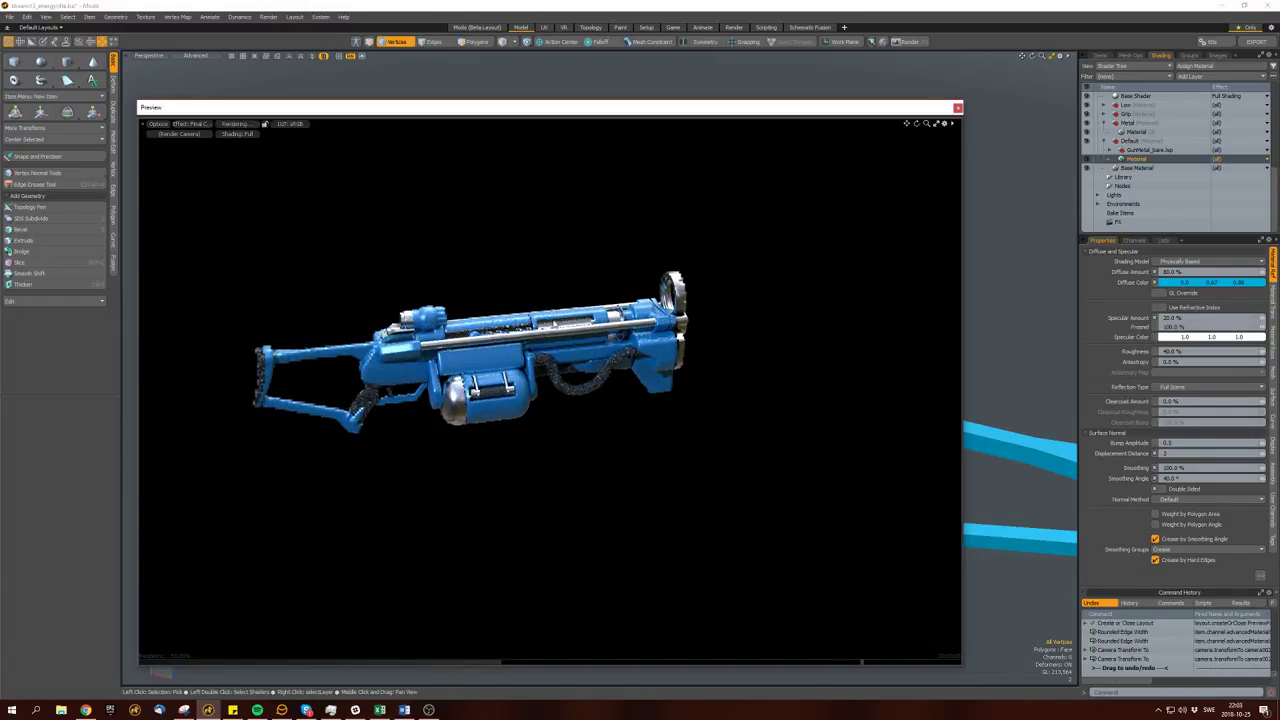
alt+drag(422, 393, 818, 316)
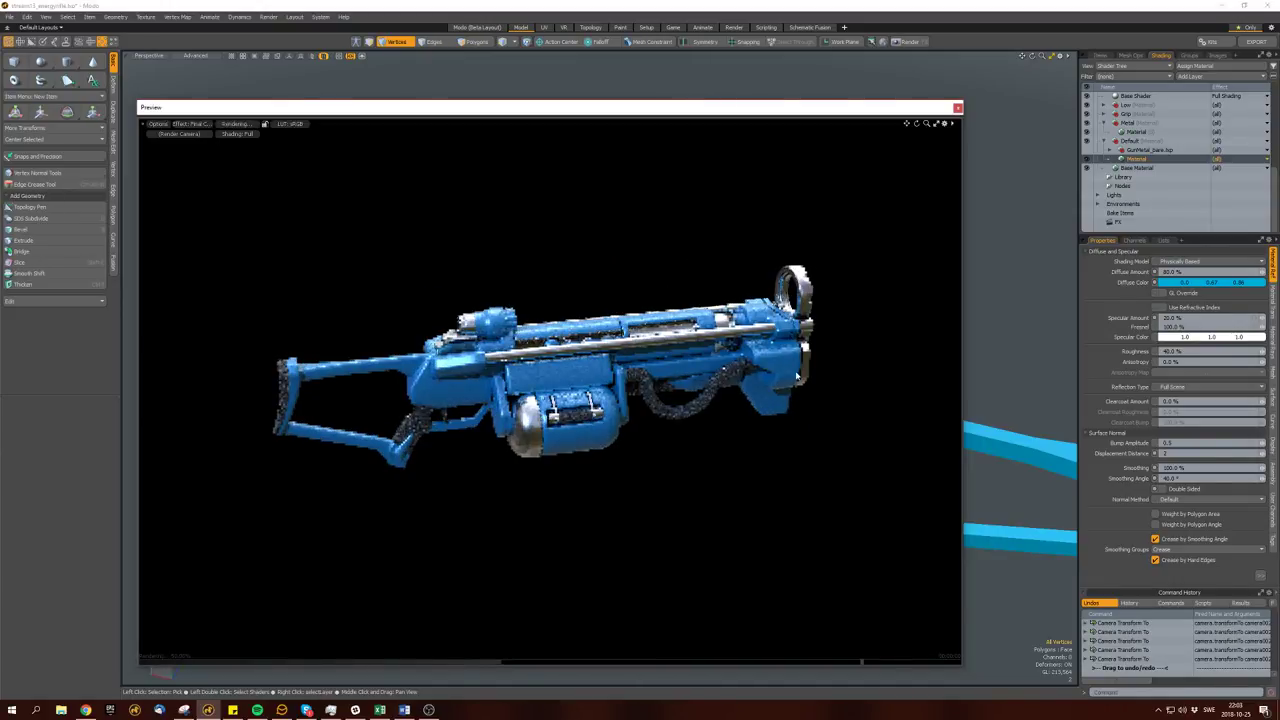
alt+drag(700, 330, 748, 342)
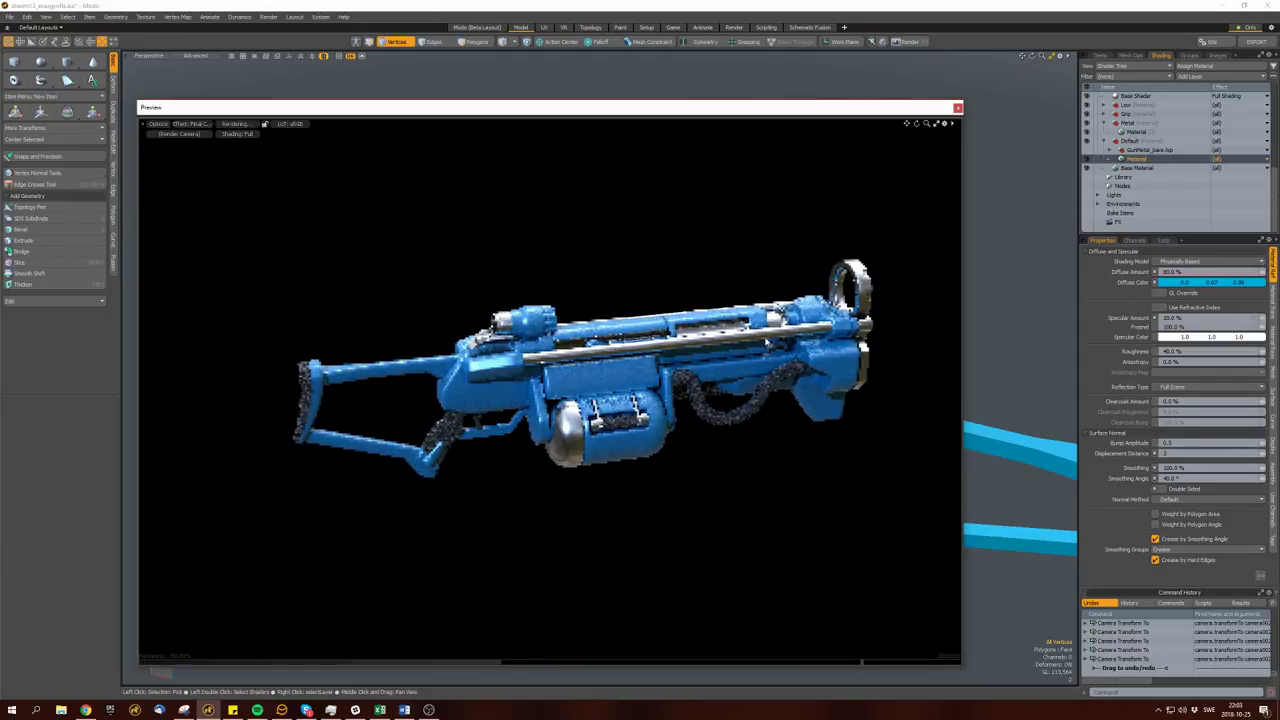
key(ctrl+s)
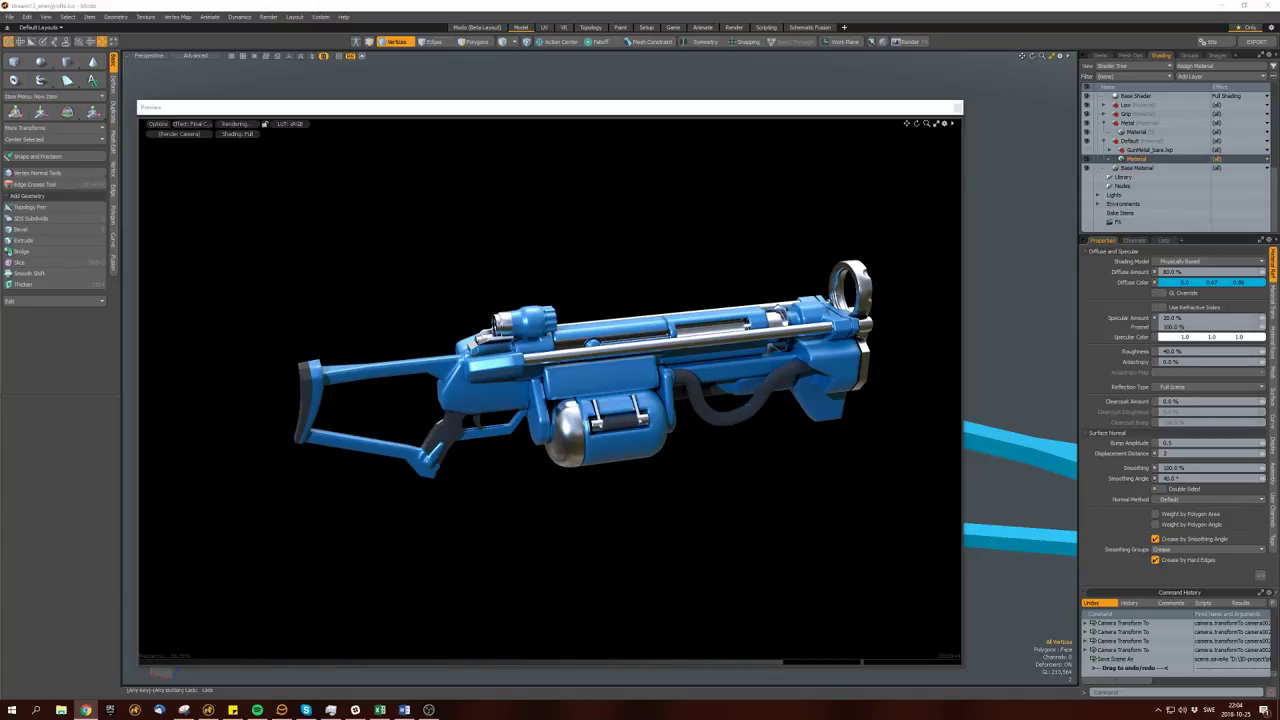
alt+drag(677, 300, 506, 437)
alt+drag(455, 337, 500, 460)
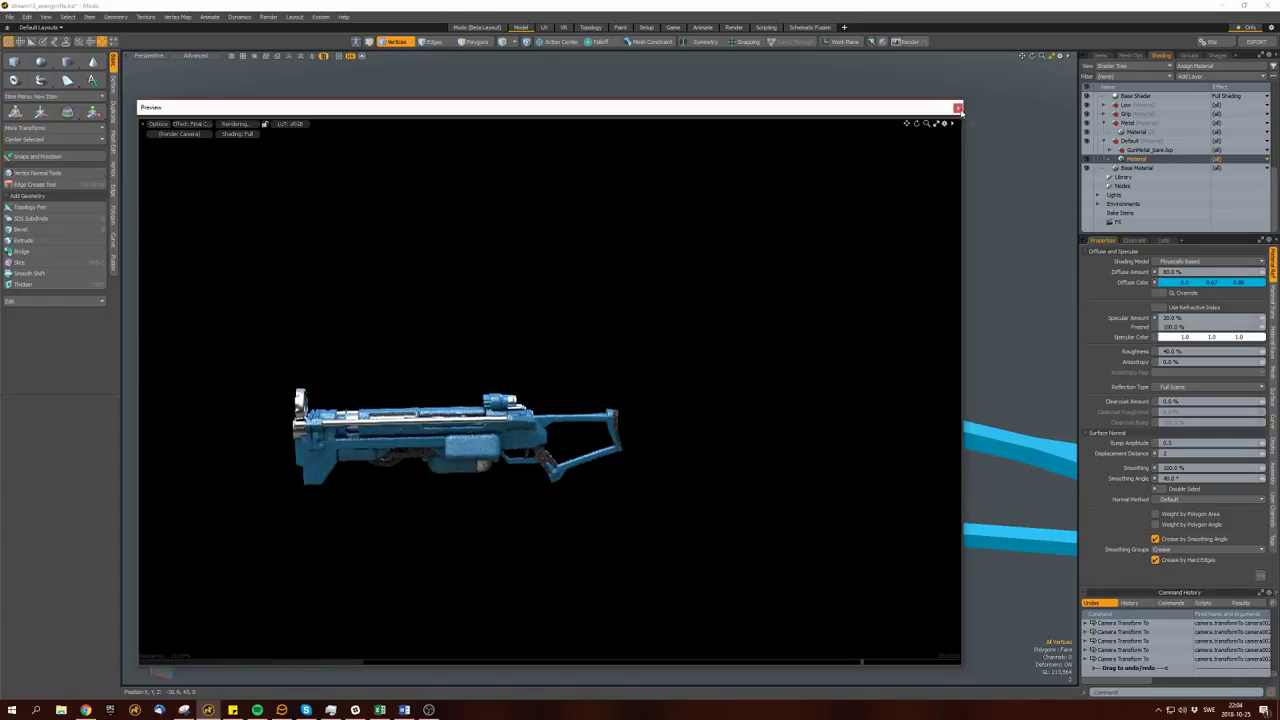
click(958, 107)
Cut the connected polygons of the large side box above the tank and paste them into a new mesh.
alt+drag(620, 400, 700, 453)
key(space)
key(space)
key(space)
double_click(690, 444)
alt+drag(690, 444, 605, 432)
key(w)
key(ctrl+x)
key(n)
key(ctrl+v)
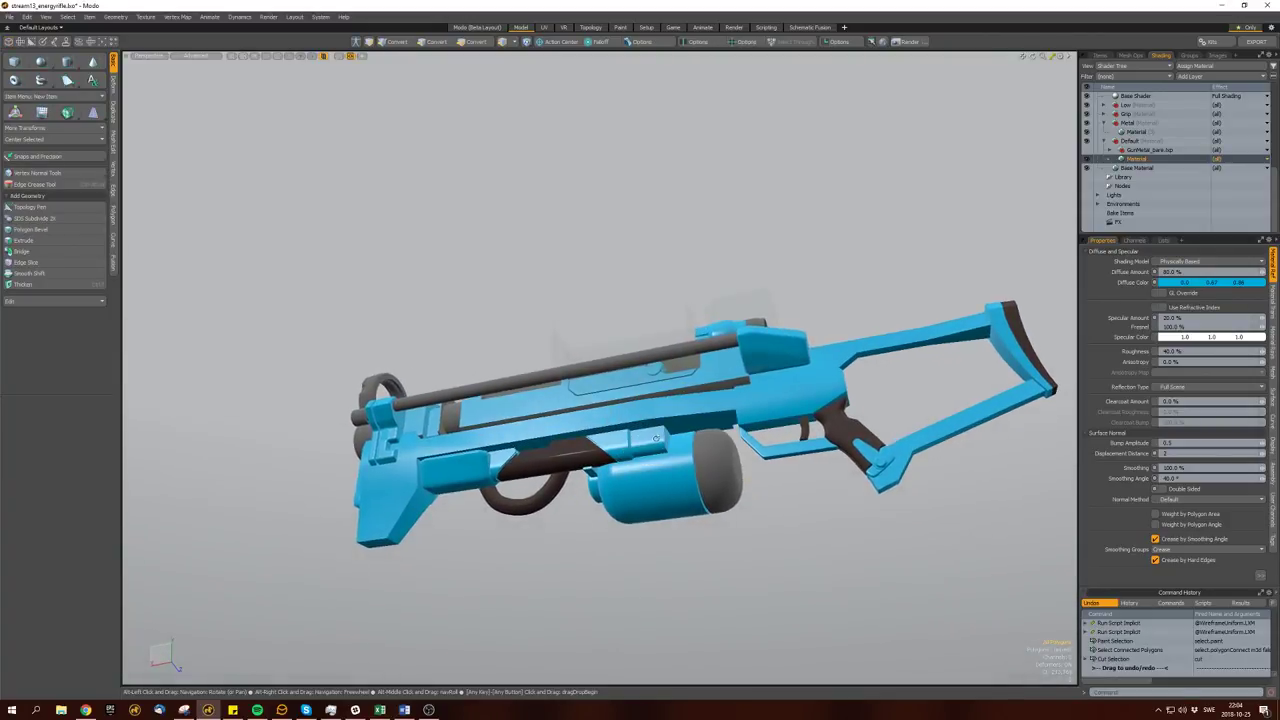
Loop slice the edges of the pasted side box, select its connected polygons and toggle its subdivision.
double_click(682, 433)
key(2)
mouse_move(682, 433)
alt+mouse_down()
mouse_move(660, 420)
mouse_move(690, 405)
mouse_move(690, 441)
mouse_move(669, 376)
alt+mouse_up()
key(alt+c)
key(space)
key(space)
double_click(690, 441)
key(Tab)
Delete the unneeded polygons from the pasted side box and isolate its mesh.
key(3)
double_click(662, 384)
click(665, 370)
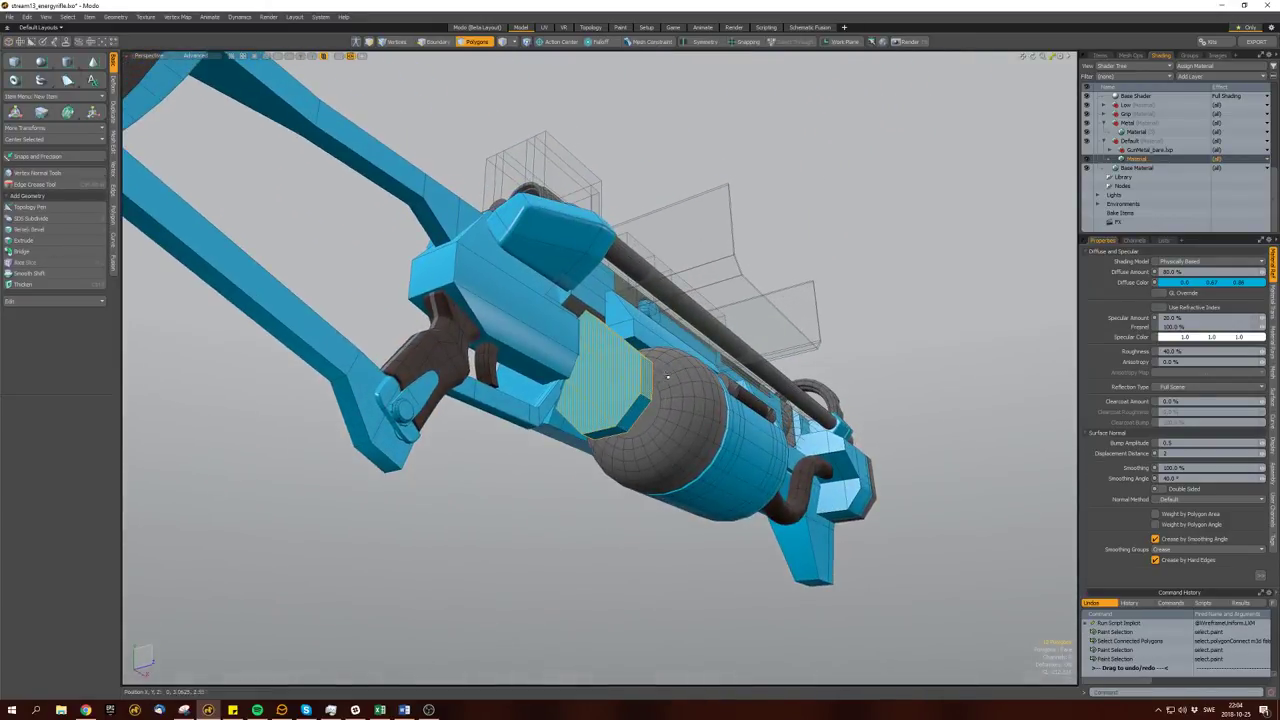
click(651, 377)
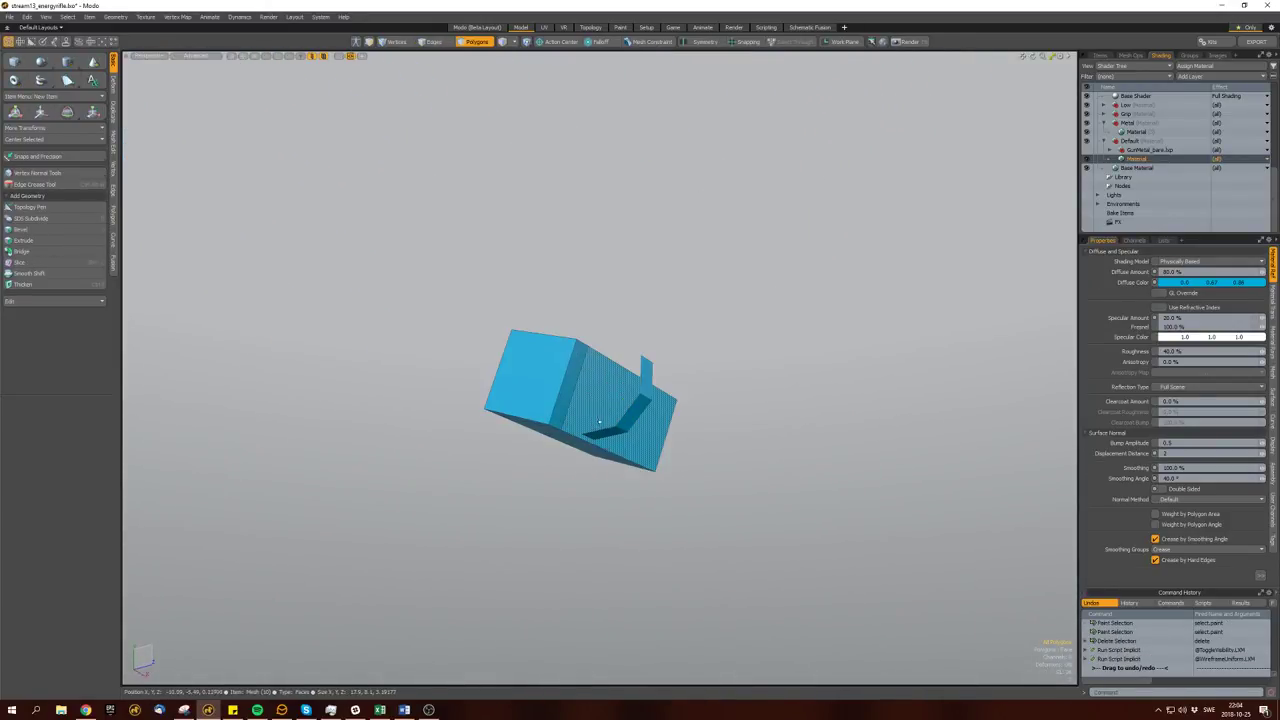
Loop slice the isolated box lengthwise with a count of 2.
key(2)
key(alt+c)
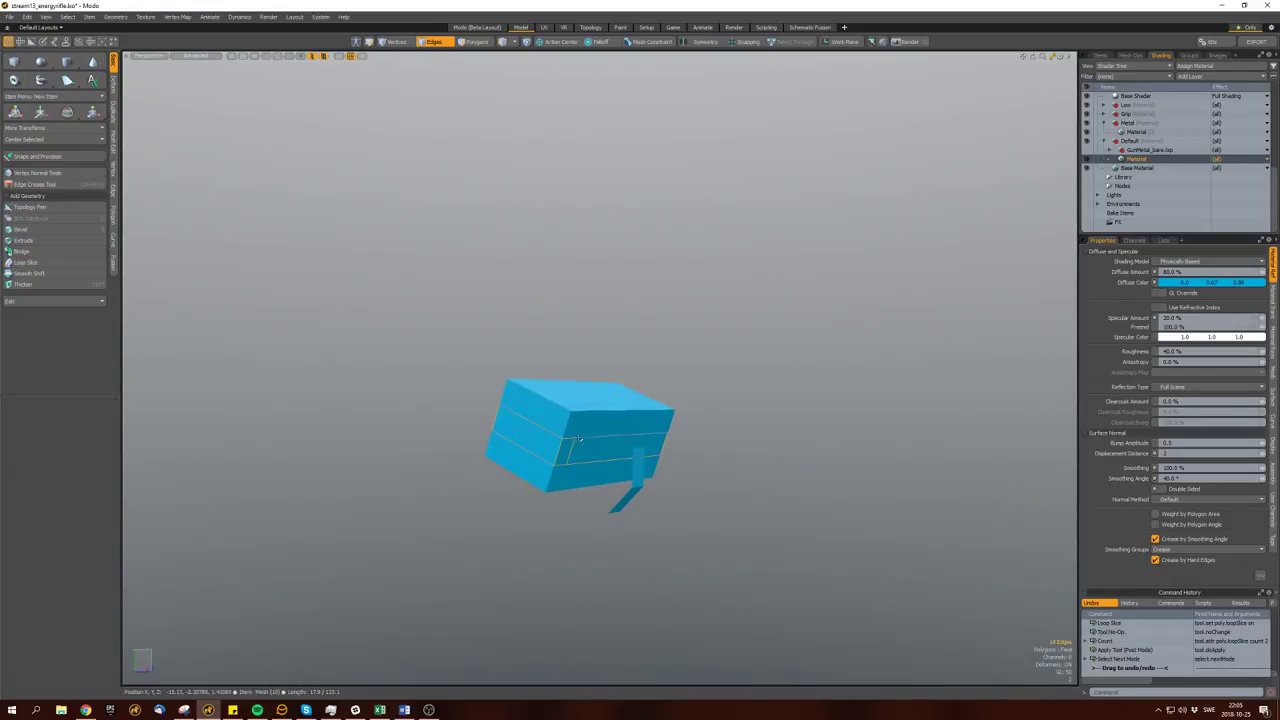
key(space)
Delete the narrow strip of polygons along the box's corner and bridge the open edge loop.
click(566, 473)
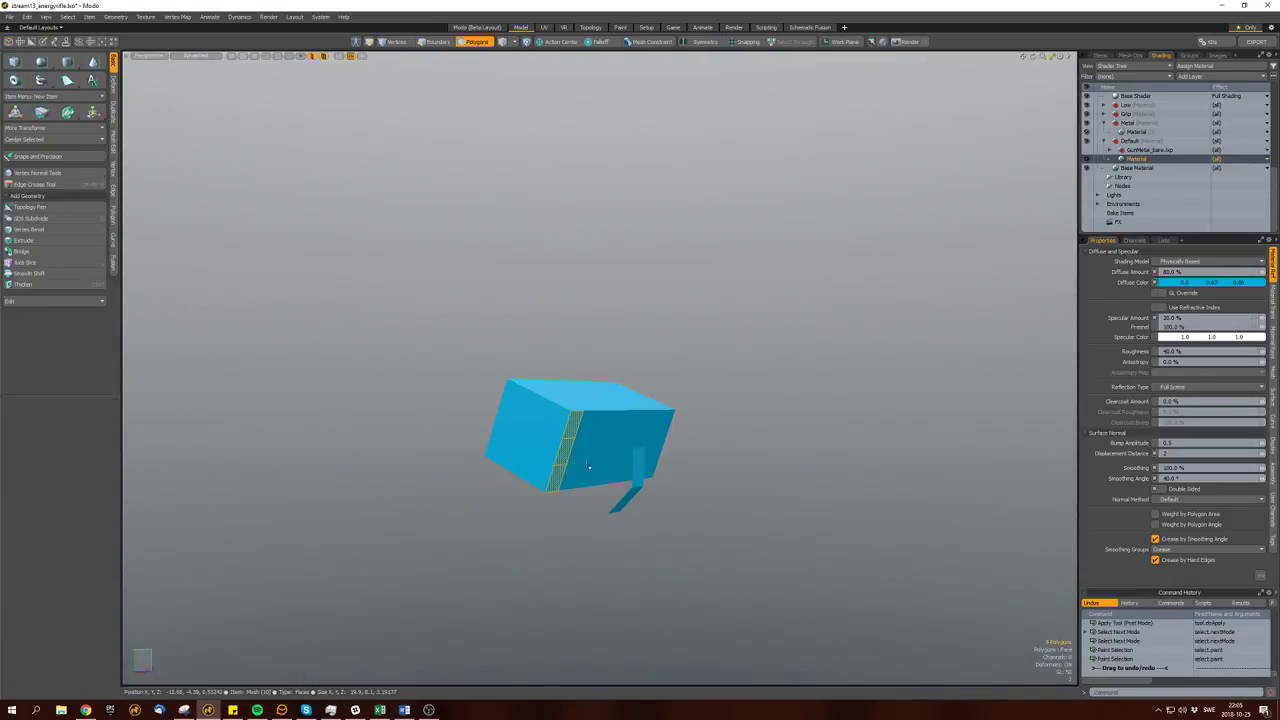
double_click(573, 443)
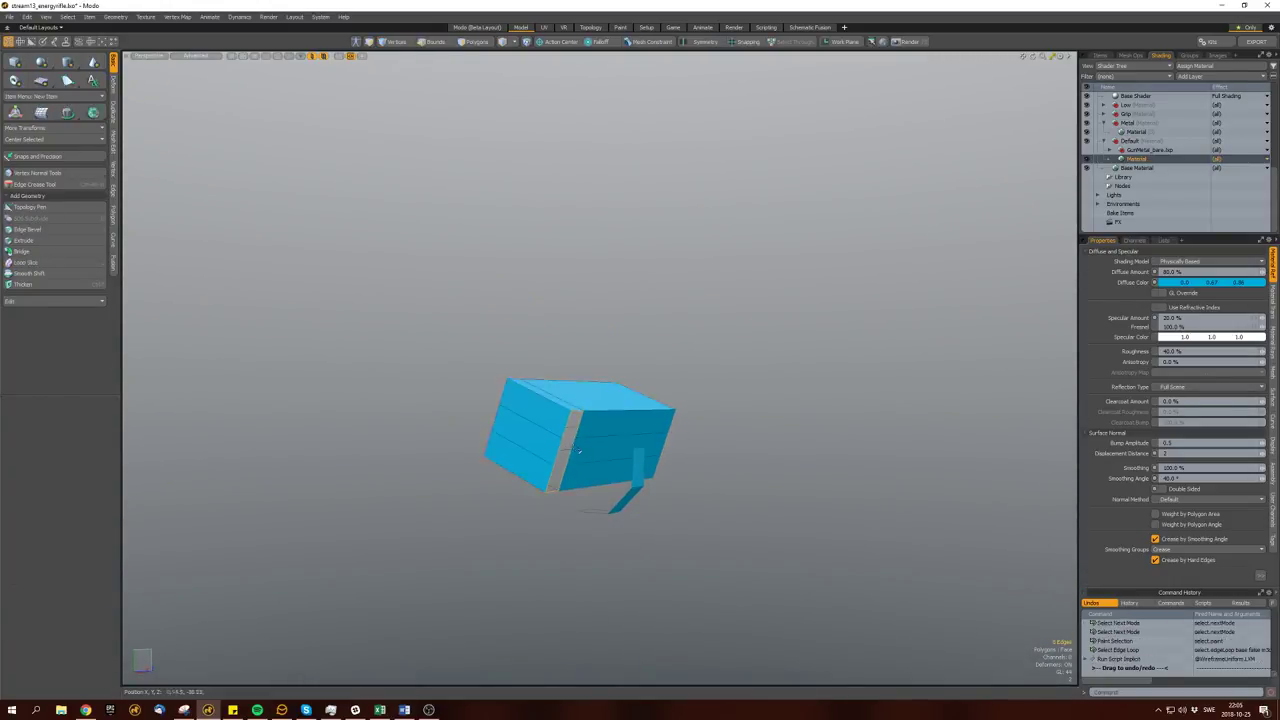
key(ctrl+b)
key(space)
mouse_move(633, 479)
alt+mouse_down()
mouse_move(614, 428)
mouse_move(582, 441)
mouse_move(656, 405)
mouse_move(649, 461)
alt+mouse_up()
Unhide the rest of the rifle and select the polygons on the side box's outer face.
key(h)
key(space)
key(space)
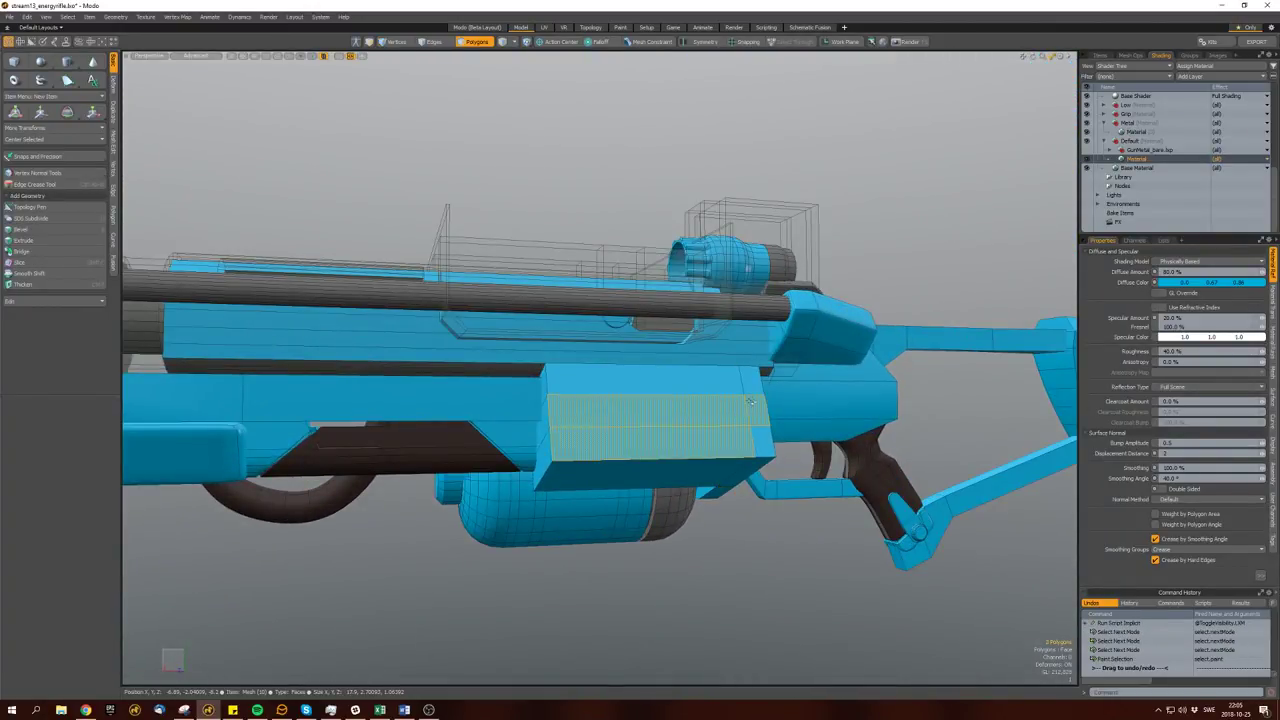
alt+drag(745, 387, 612, 425)
key(alt+c)
key(space)
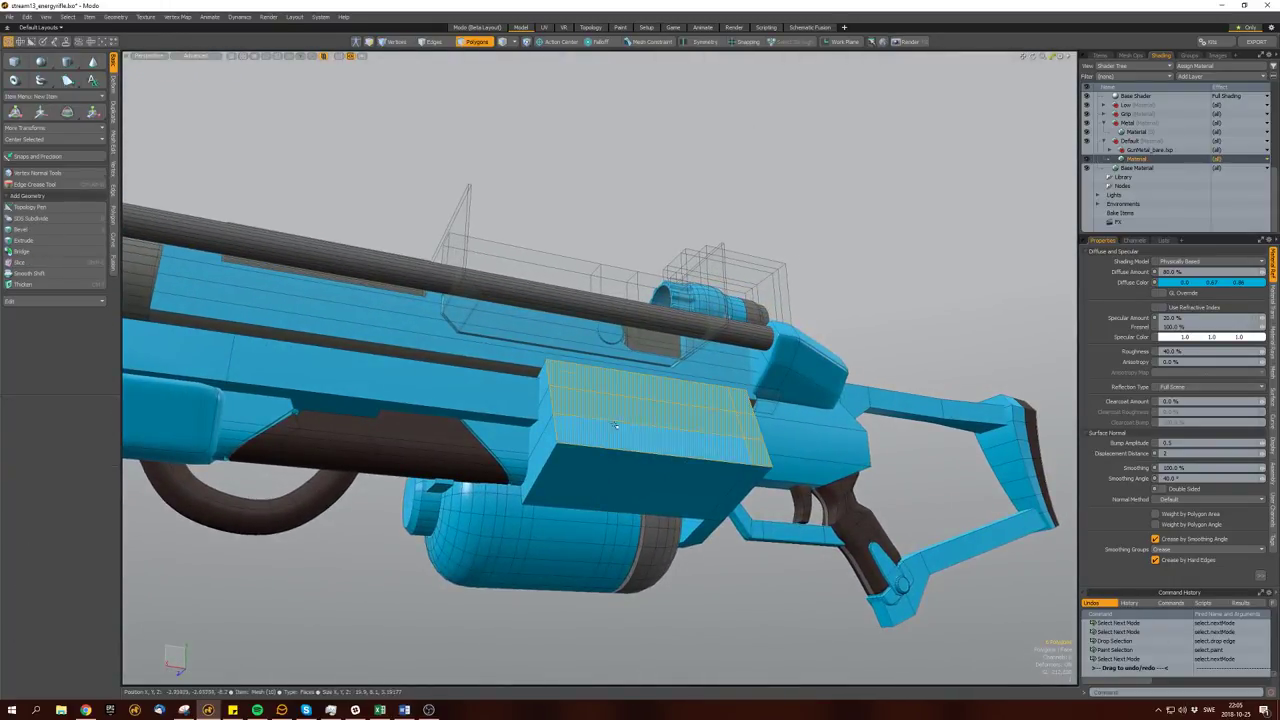
Bevel the boundary edges of the side box's selected faces with a Square edge shape.
key(space)
key(b)
key(space)
alt+drag(547, 459, 490, 330)
key(space)
click(532, 320)
key(shift+b)
key(b)
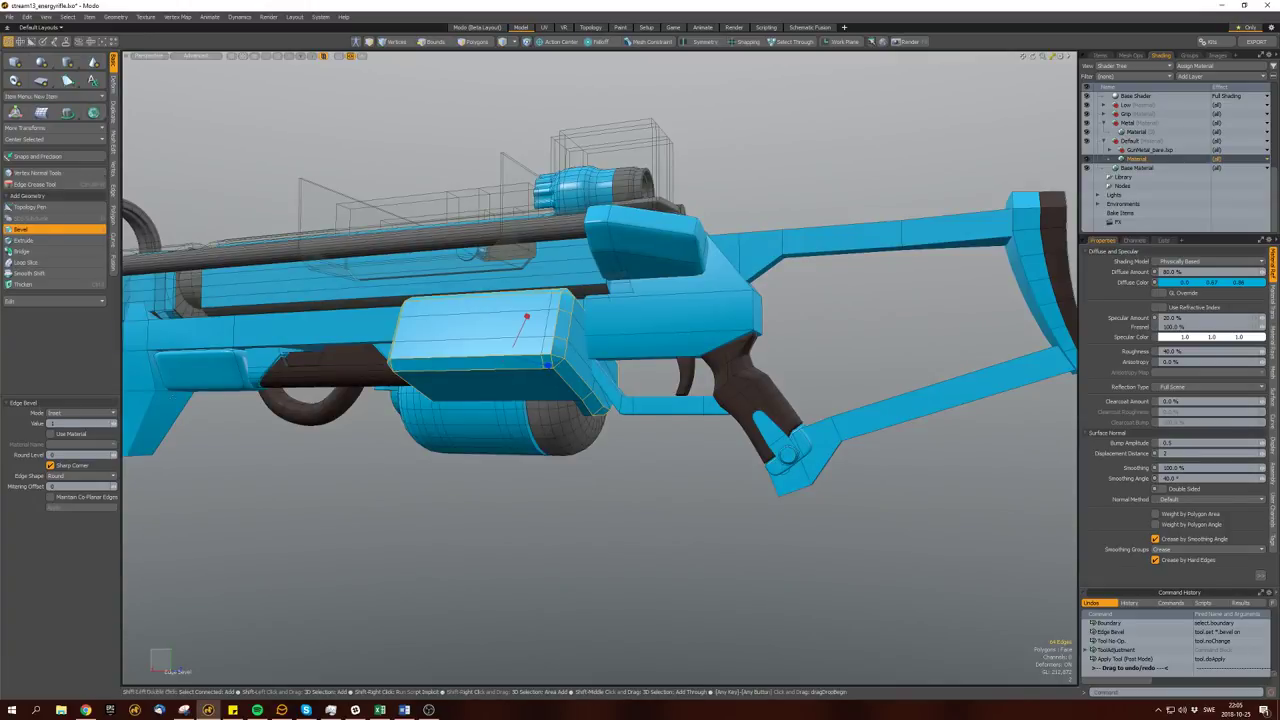
click(66, 484)
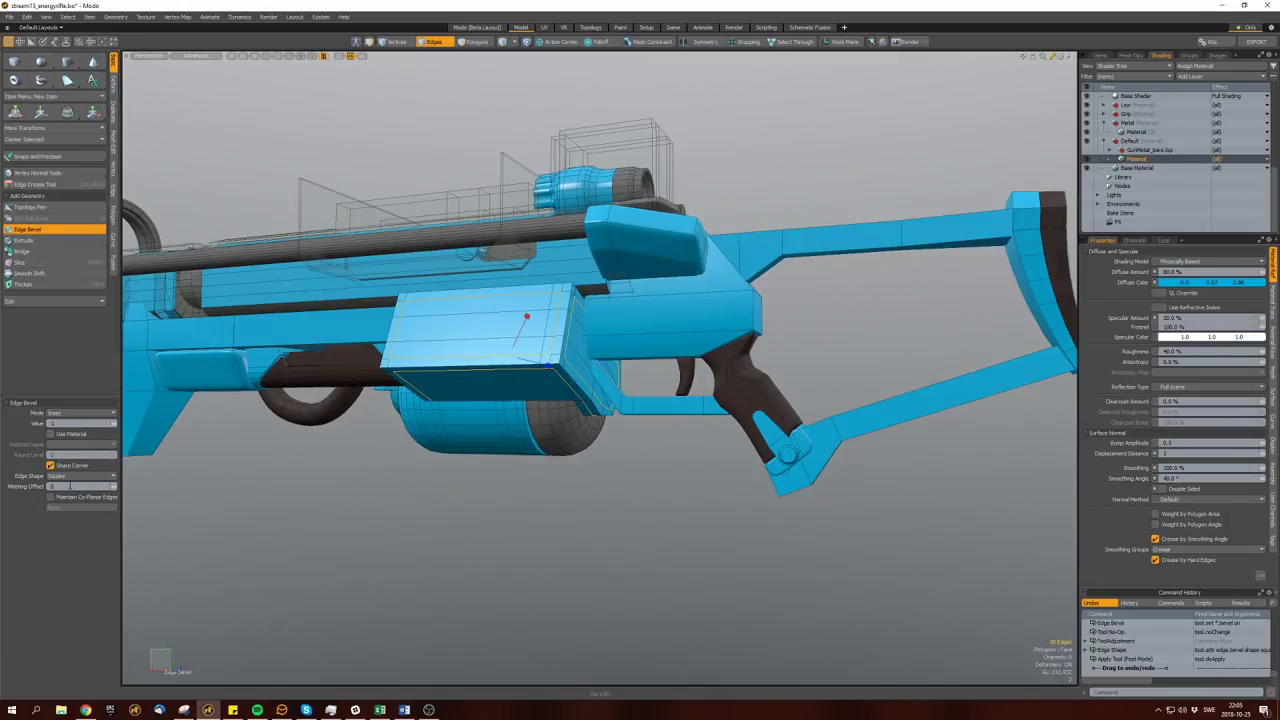
Convert the side box's connected polygons to a subdivision surface and isolate the box's mesh.
alt+drag(490, 330, 525, 318)
key(space)
double_click(525, 316)
key(Tab)
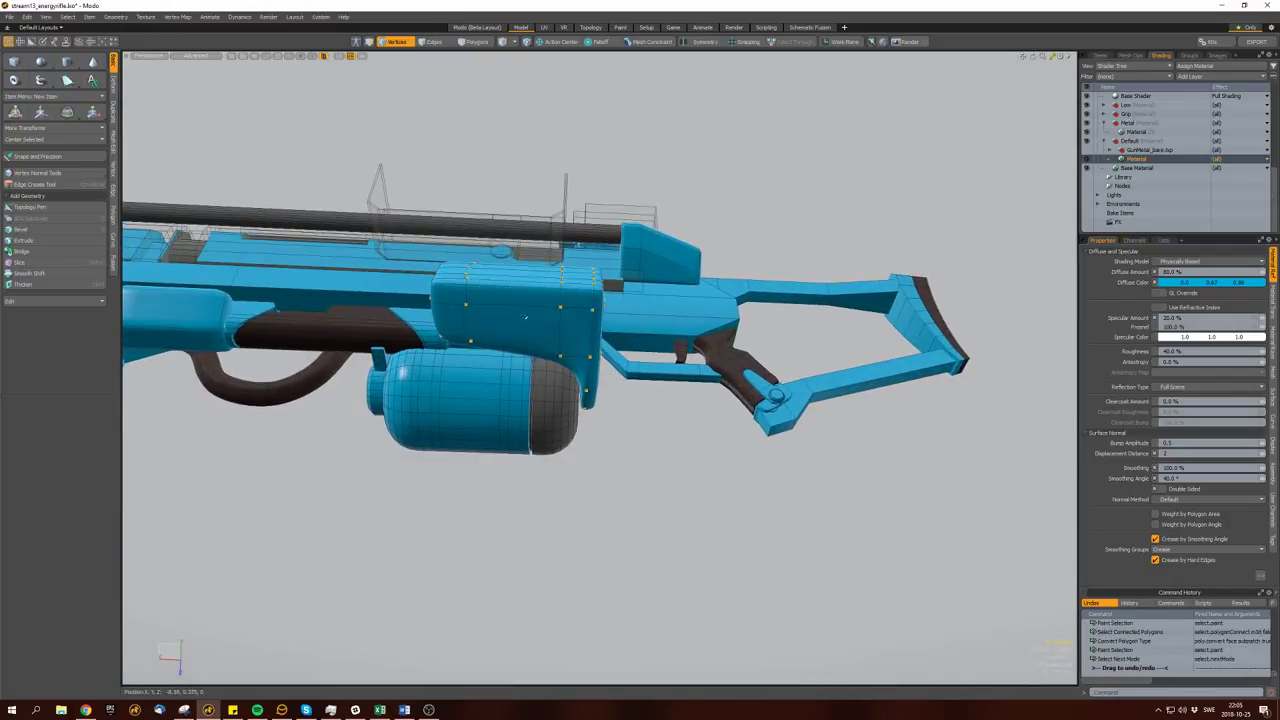
key(2)
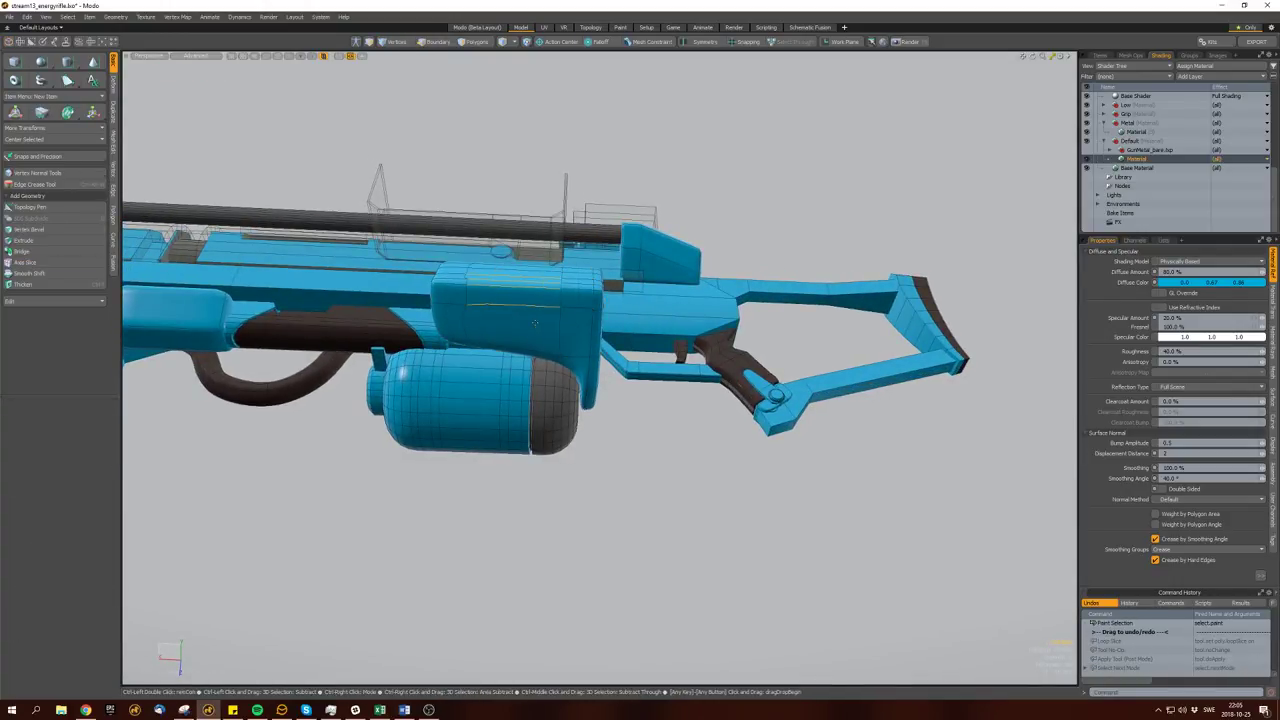
key(shift+h)
key(space)
alt+drag(535, 322, 694, 352)
Edge slice new edges lengthwise across the isolated box's long side, linking the cuts at both ends.
key(Escape)
key(c)
click(694, 352)
key(3)
click(697, 390)
alt+drag(712, 398, 694, 375)
key(space)
key(c)
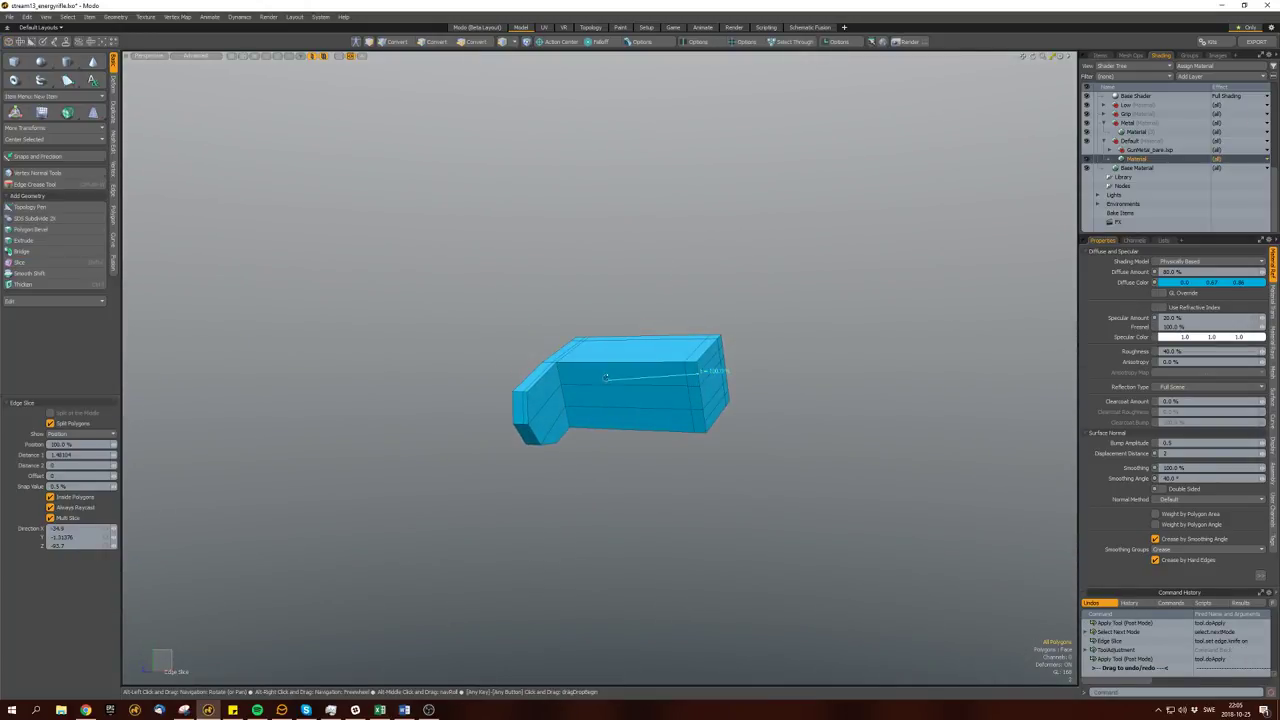
click(706, 355)
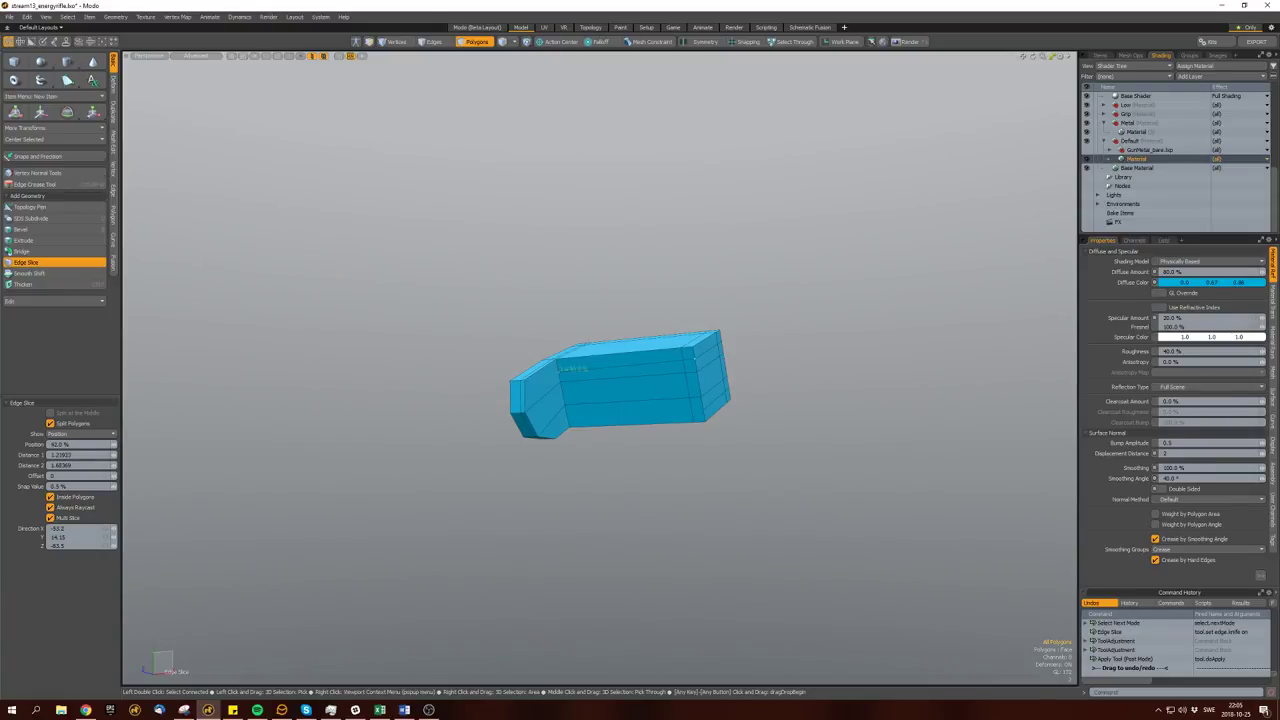
alt+drag(682, 394, 676, 389)
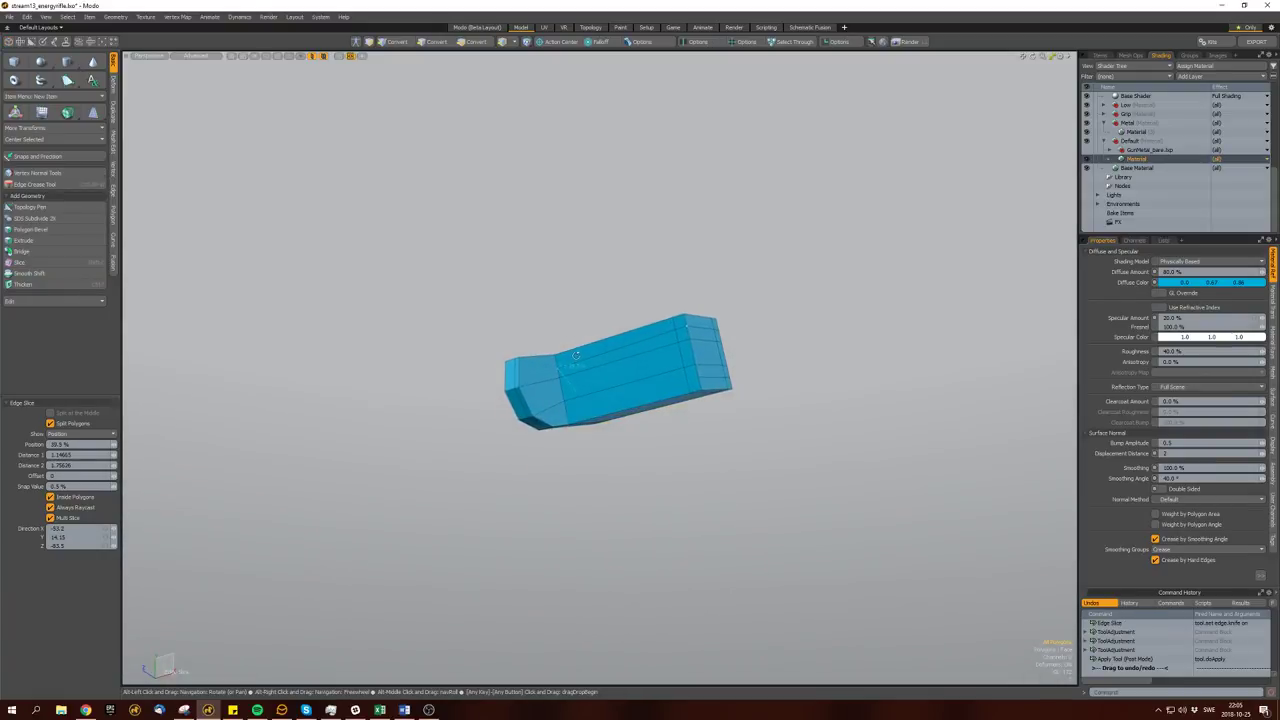
key(space)
key(c)
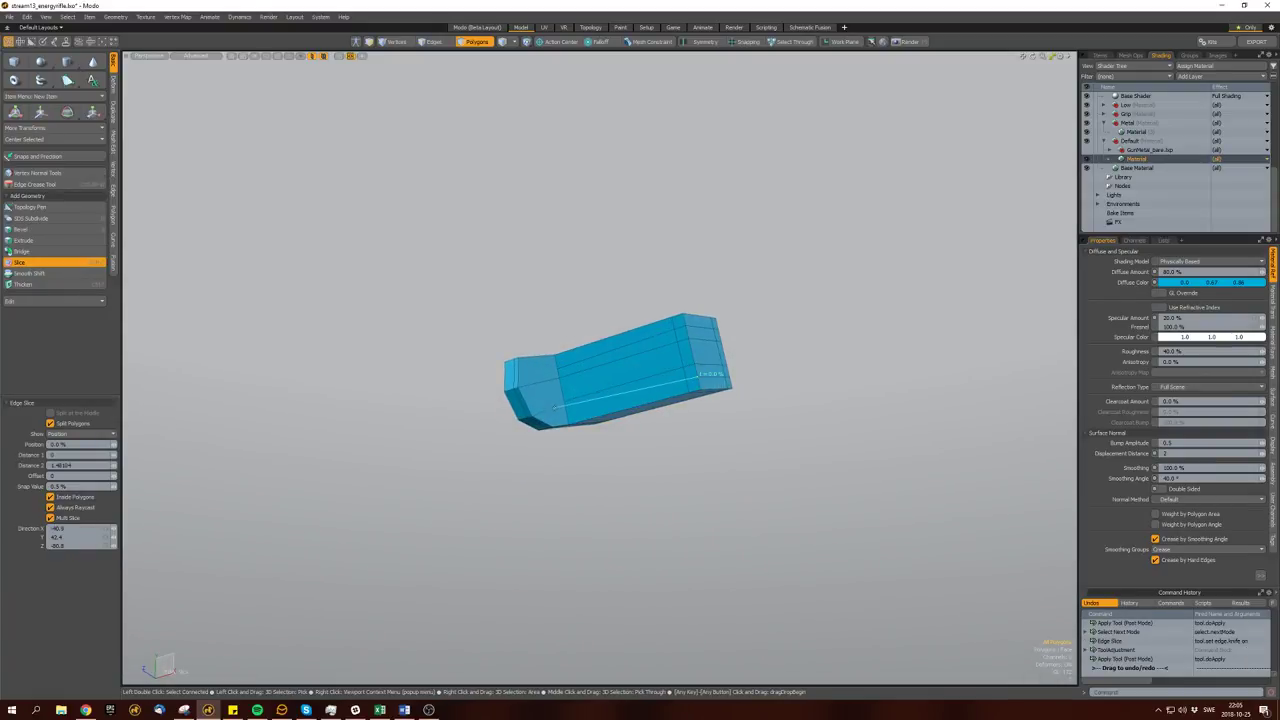
key(space)
Preview the isolated box as a subdivision surface and switch it back to plain polygons.
double_click(566, 410)
key(Tab)
alt+drag(566, 410, 662, 440)
click(566, 420)
double_click(566, 421)
key(Tab)
Slice straight across the isolated box and turn its subdivision back on.
key(shift+c)
drag(660, 341, 613, 483)
drag(619, 438, 619, 438)
drag(614, 486, 597, 489)
key(space)
alt+drag(618, 404, 371, 337)
key(Tab)
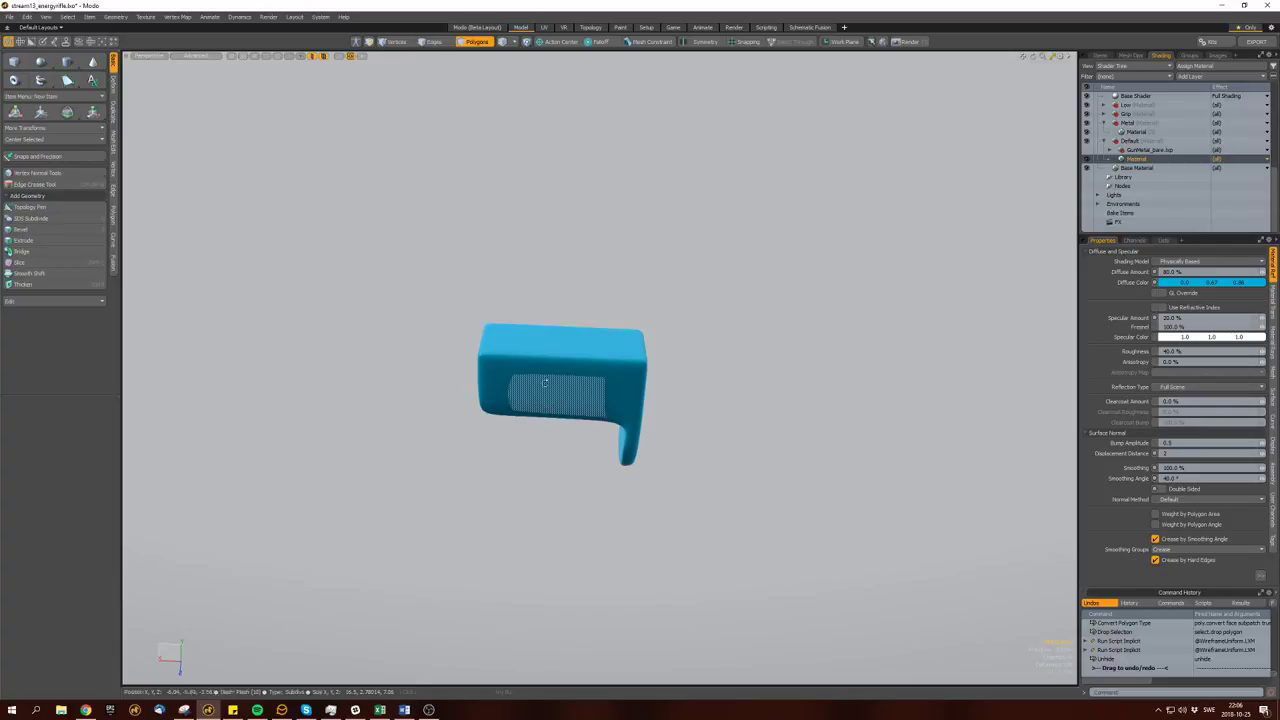
Unhide the full rifle and select all connected polygons of the side box.
key(h)
alt+drag(545, 383, 560, 400)
scroll(560, 400, down, 2)
double_click(580, 420)
scroll(613, 441, up, 3)
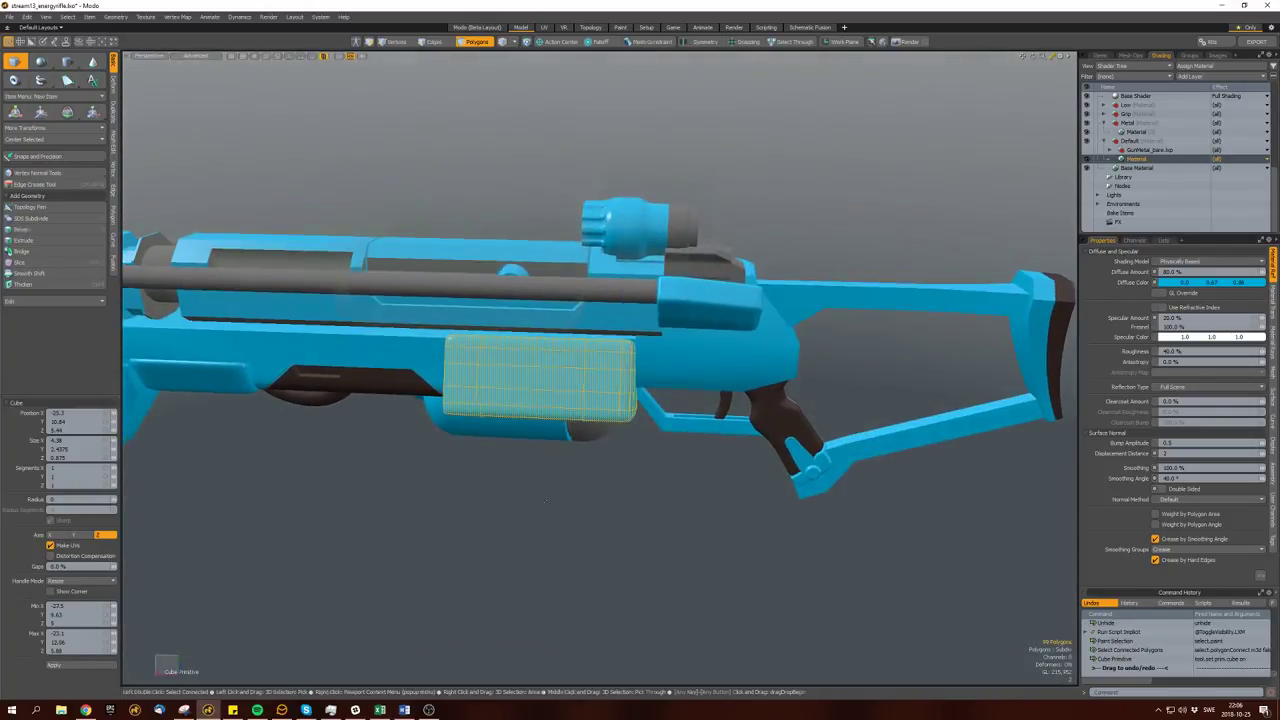
Create a cube over the side box's outer face and subtract it from the box as a boolean.
mouse_move(510, 500)
mouse_down()
mouse_move(672, 570)
mouse_move(600, 520)
mouse_move(628, 530)
mouse_move(600, 420)
mouse_move(553, 408)
mouse_move(590, 372)
mouse_move(630, 376)
mouse_up()
click(628, 530)
key(w)
key(q)
key(ctrl+minus)
Move and scale the subtracting cube to shape the recess in the side box.
key(w)
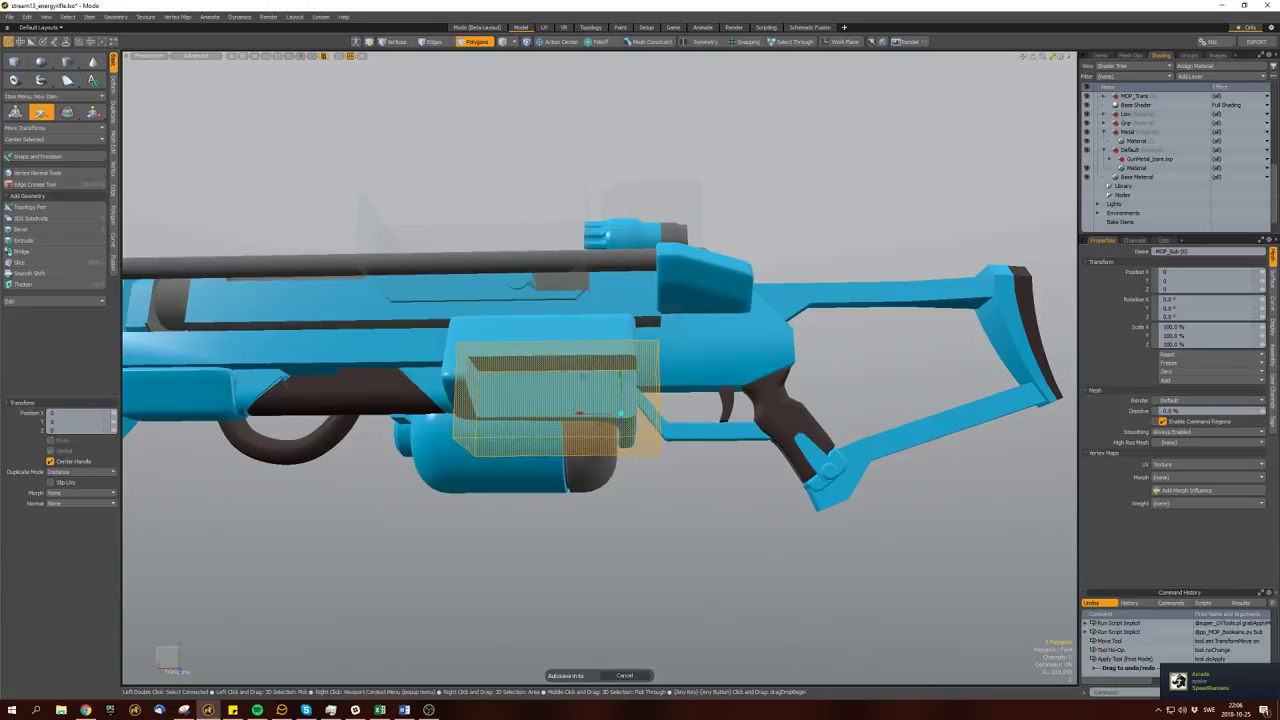
key(r)
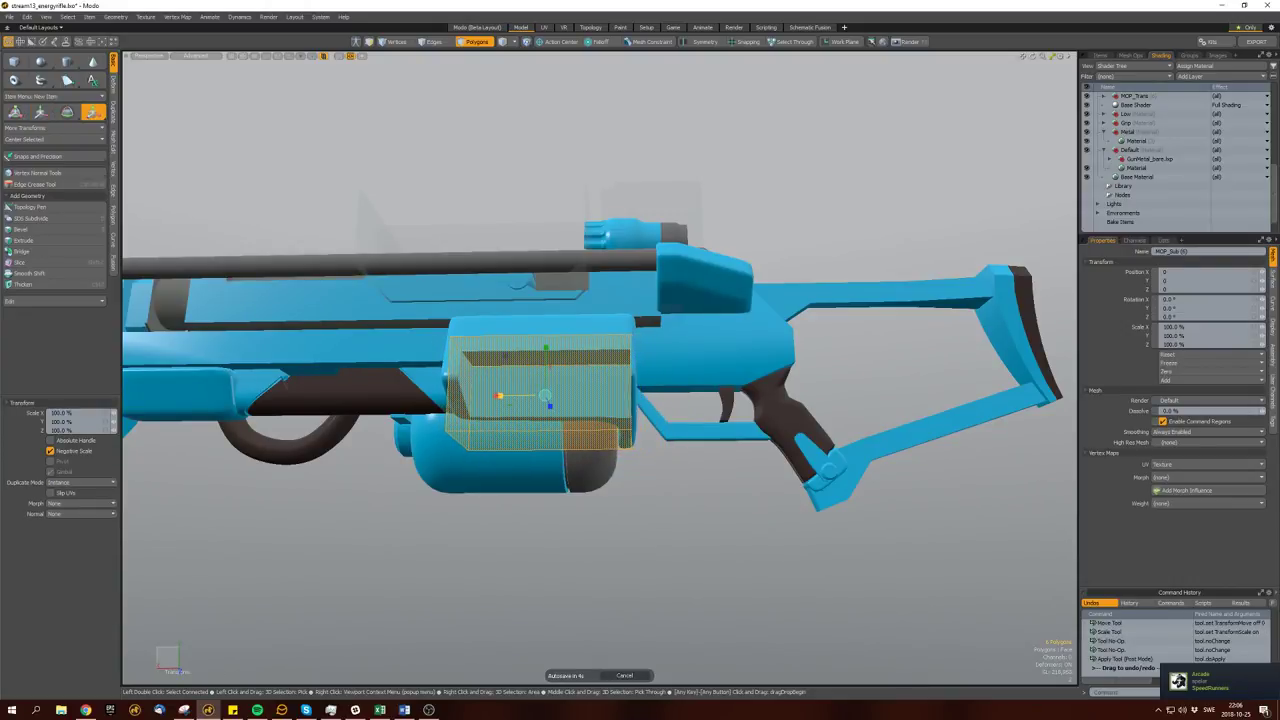
alt+drag(513, 395, 470, 330)
alt+drag(470, 400, 600, 420)
key(space)
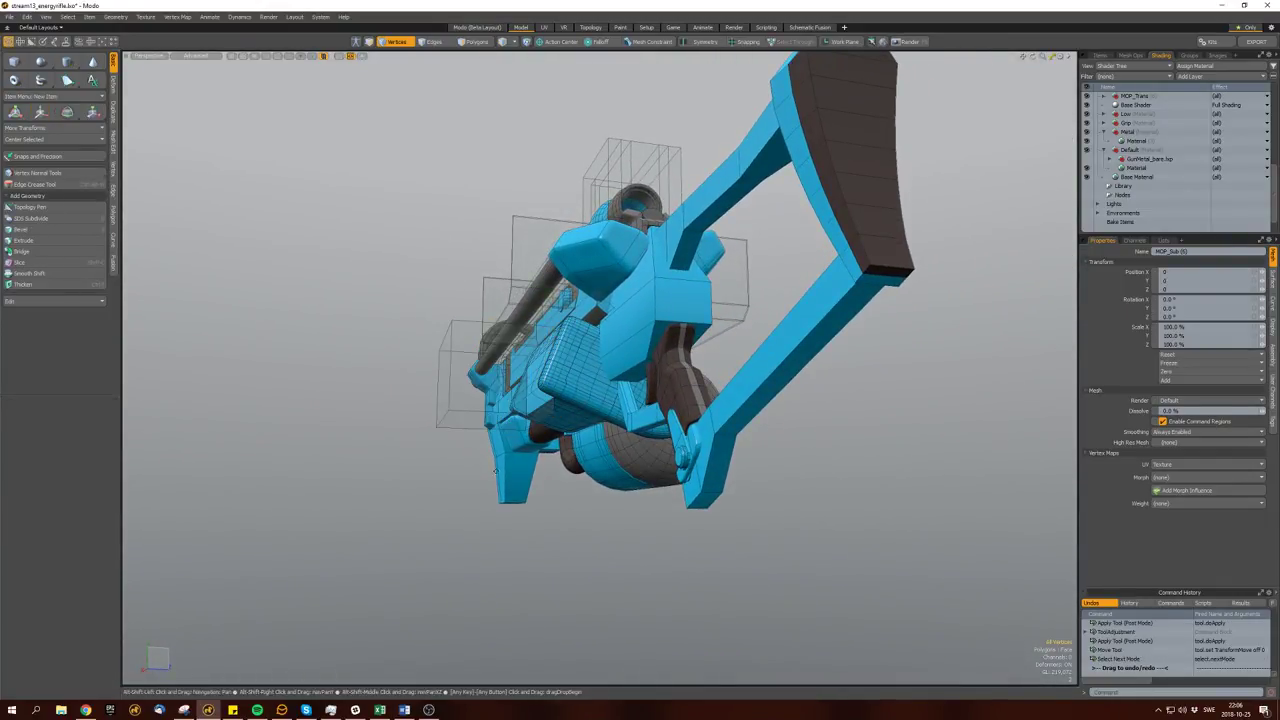
Reposition the subtracting cube against the side box's outer face to adjust the cut and drop the selection.
alt+drag(494, 470, 560, 455)
scroll(604, 443, up, 5)
key(space)
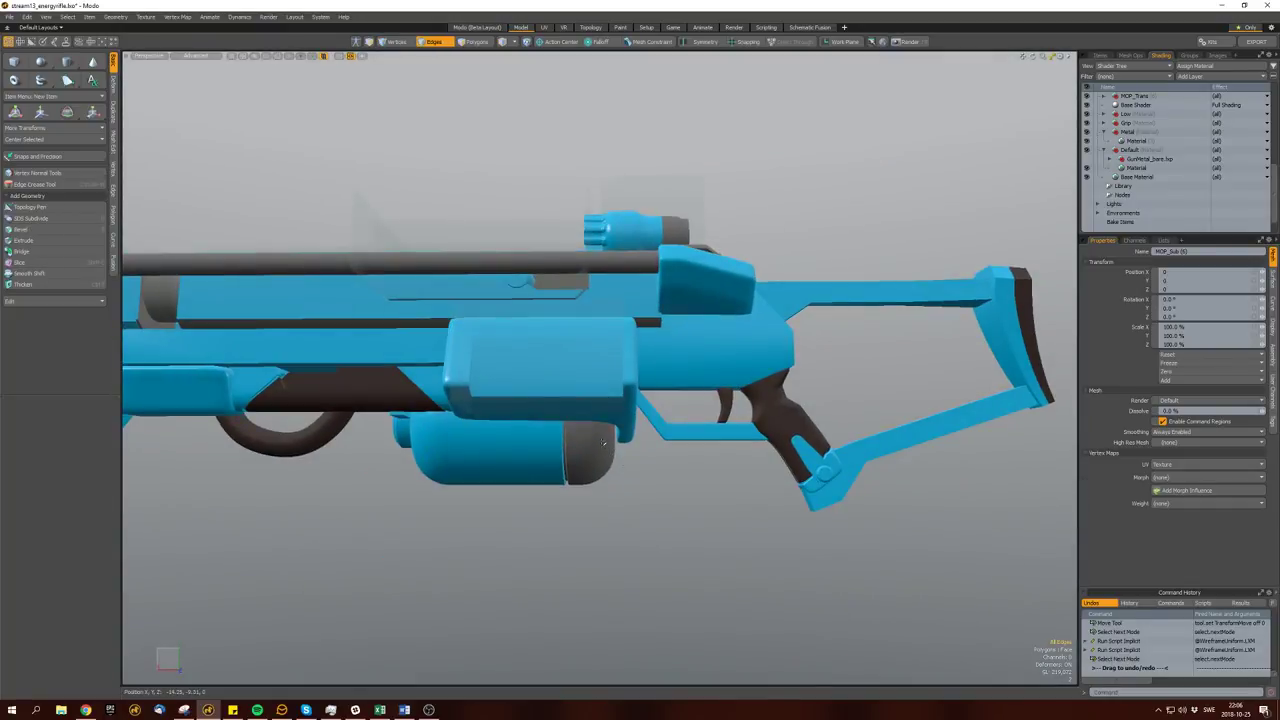
key(space)
alt+drag(604, 443, 640, 430)
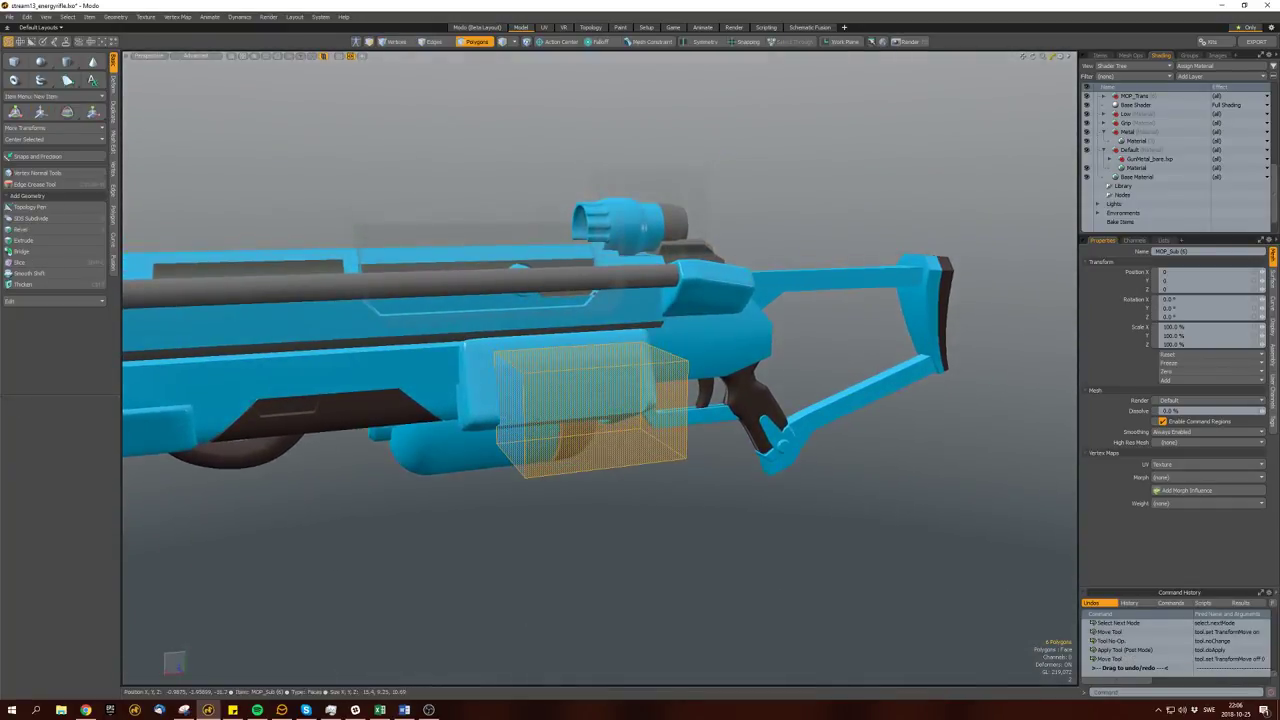
key(w)
alt+drag(560, 440, 470, 452)
click(505, 430)
key(space)
click(509, 534)
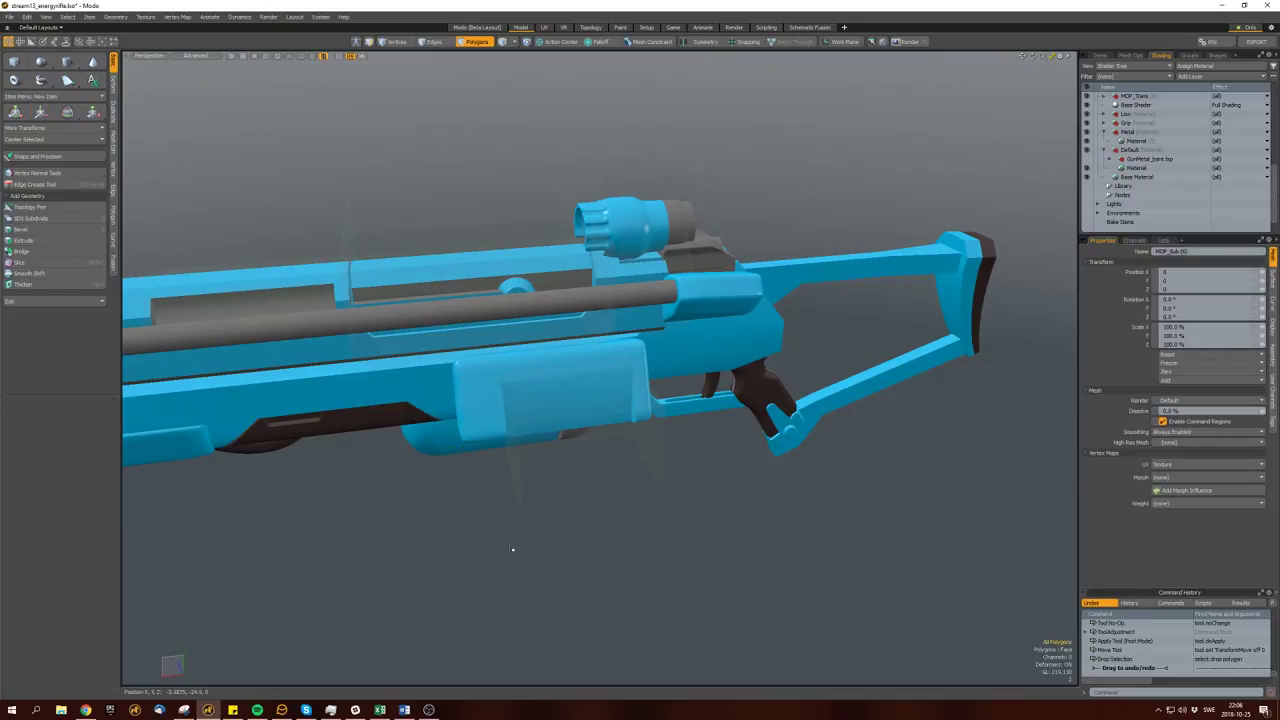
alt+drag(509, 534, 497, 407)
key(space)
key(space)
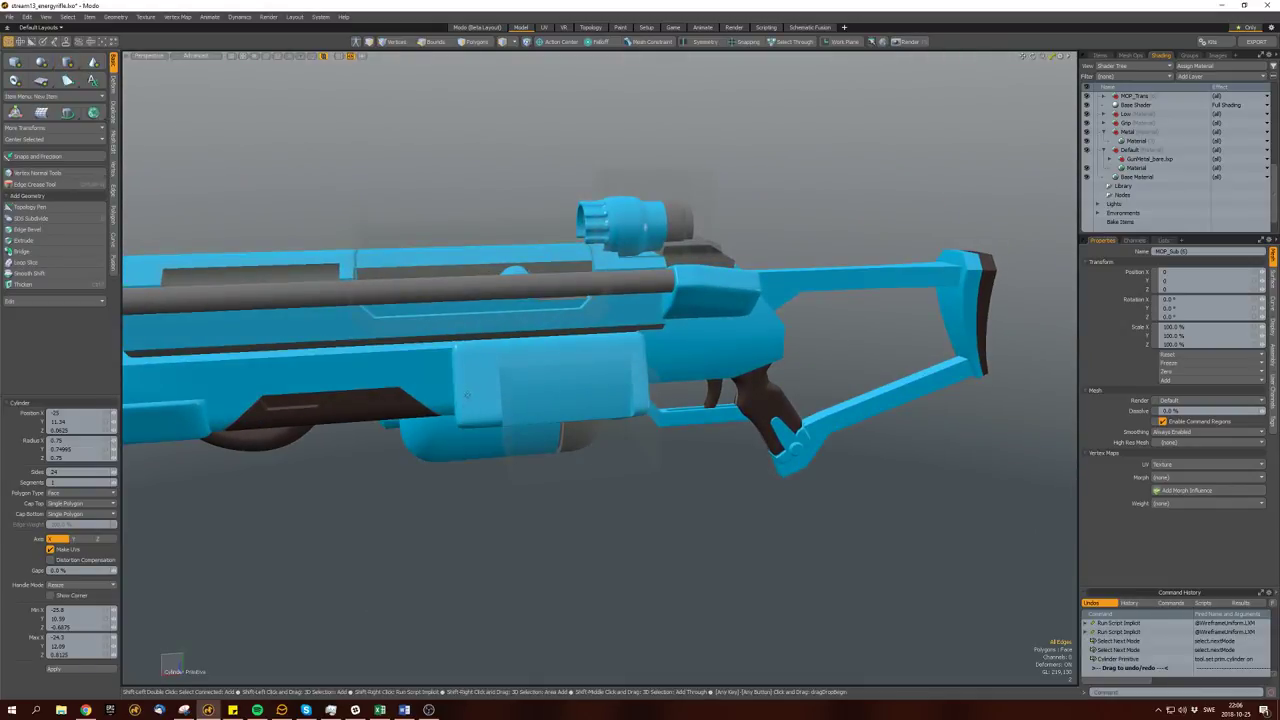
key(b)
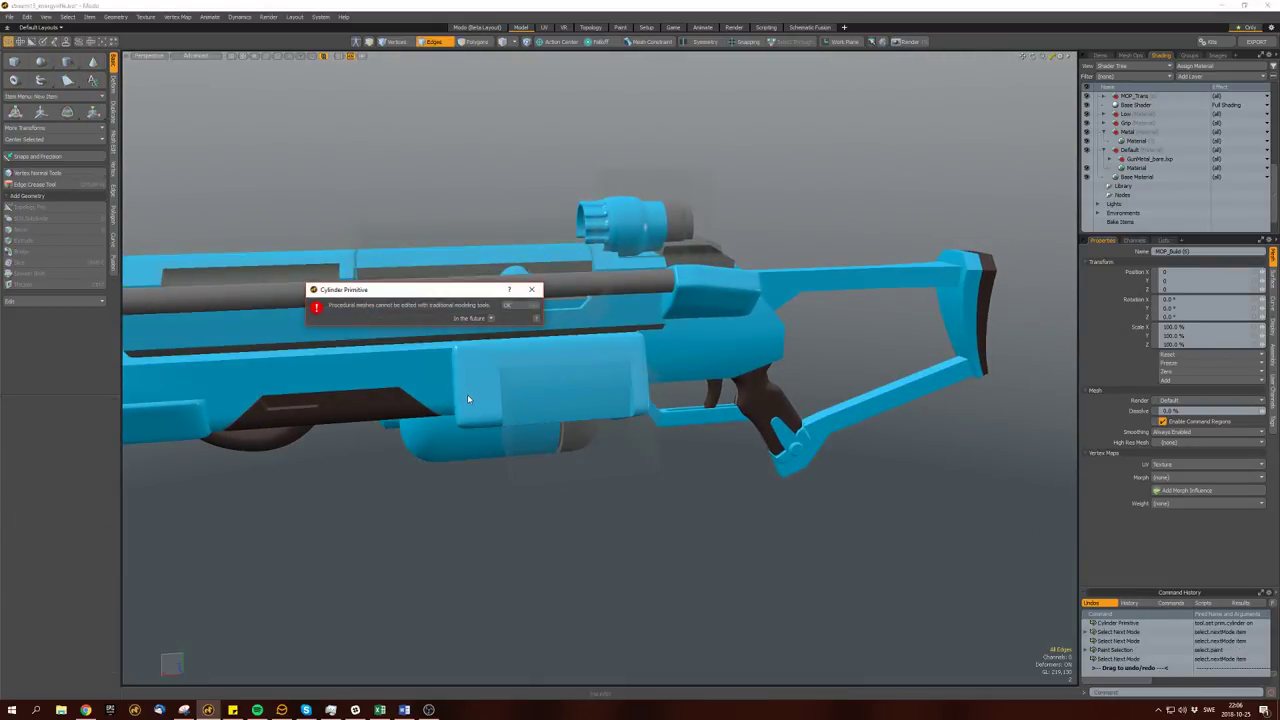
click(532, 290)
alt+drag(505, 380, 481, 410)
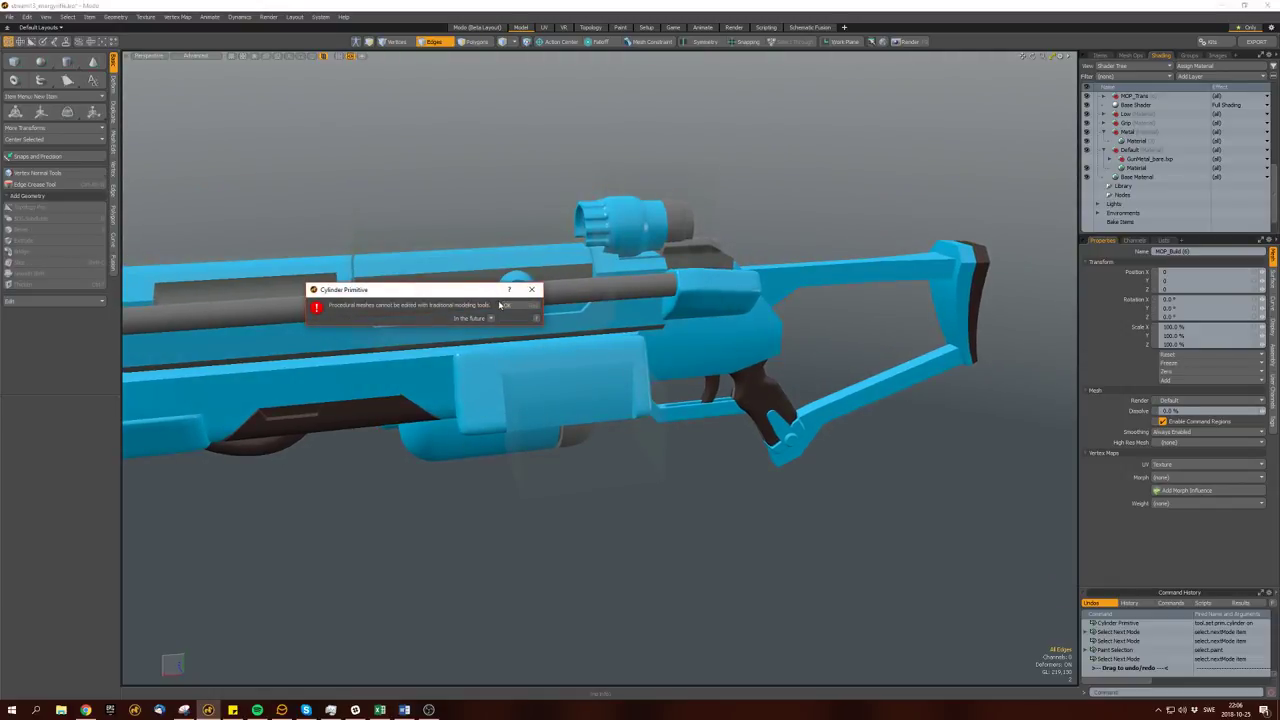
click(500, 305)
Add a cylinder at the front end of the side box and scale and move it into place.
alt+drag(480, 380, 600, 390)
key(w)
key(r)
key(space)
key(3)
key(w)
key(space)
Paste a copy of the cylinder at the side box's rear end and merge it in as a boolean union.
key(ctrl+c)
key(ctrl+v)
key(w)
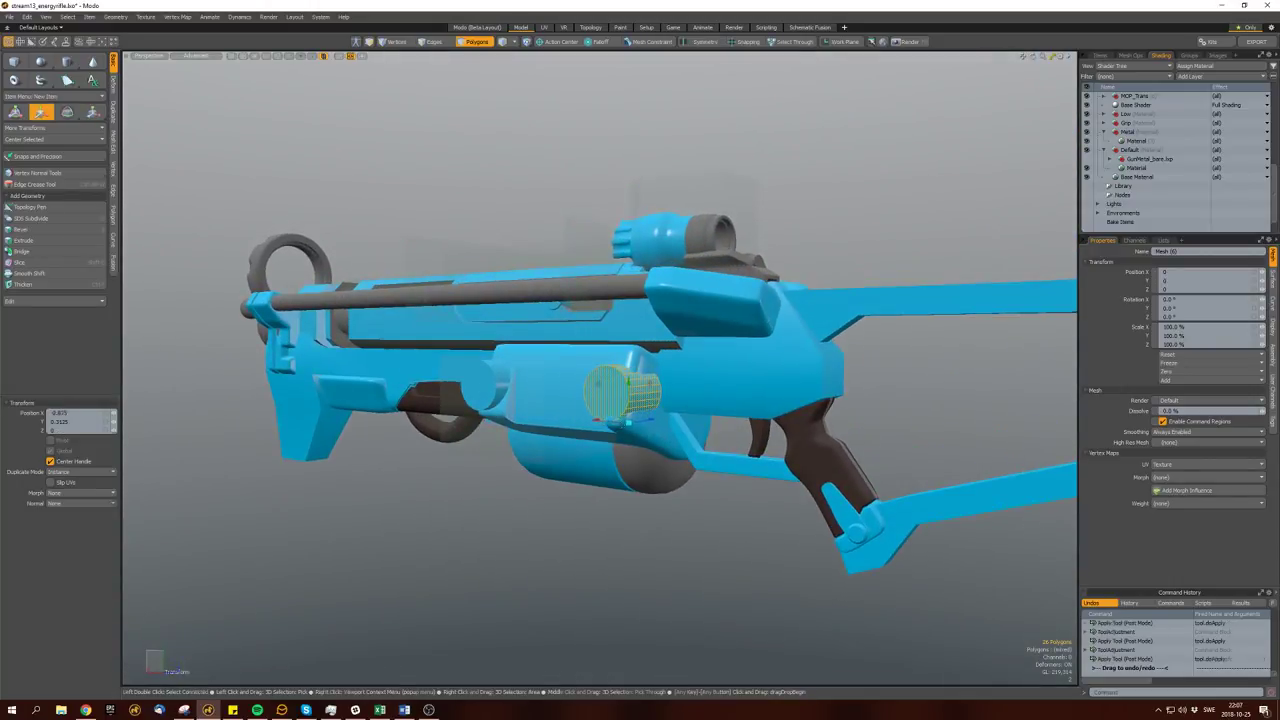
key(e)
key(r)
alt+drag(593, 416, 643, 391)
key(ctrl+z)
key(q)
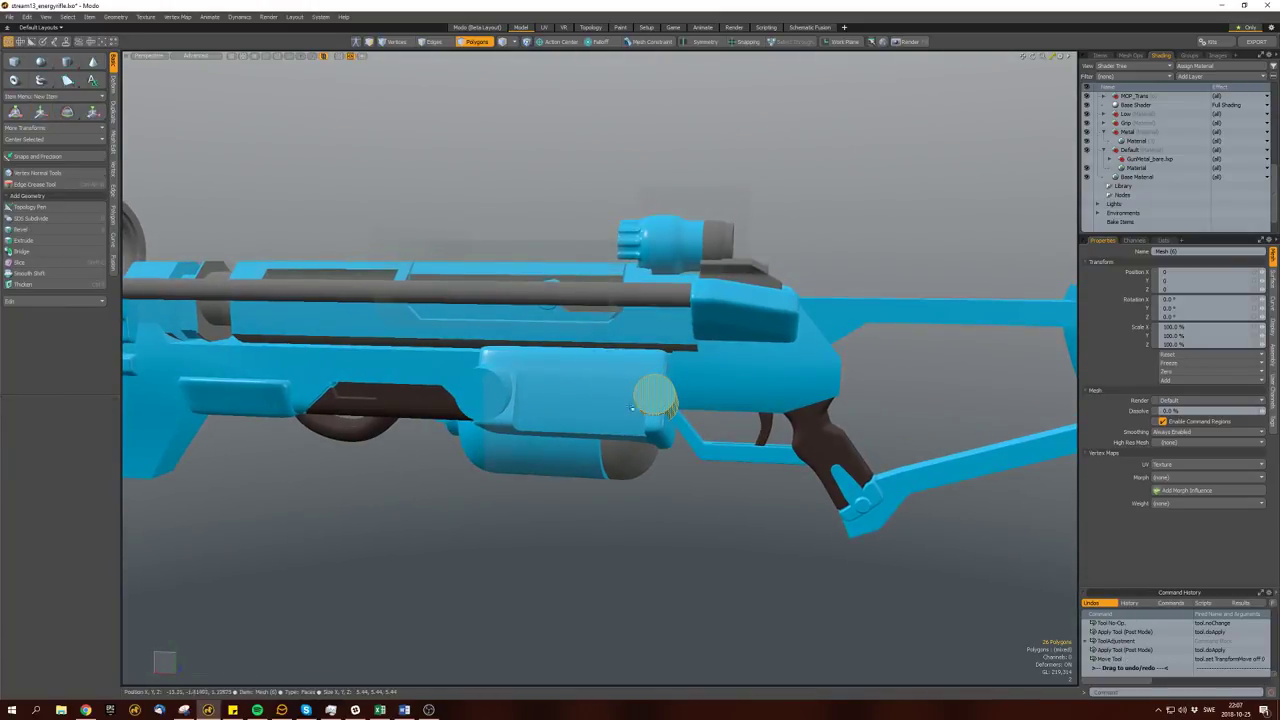
key(ctrl+alt+b)
click(650, 394)
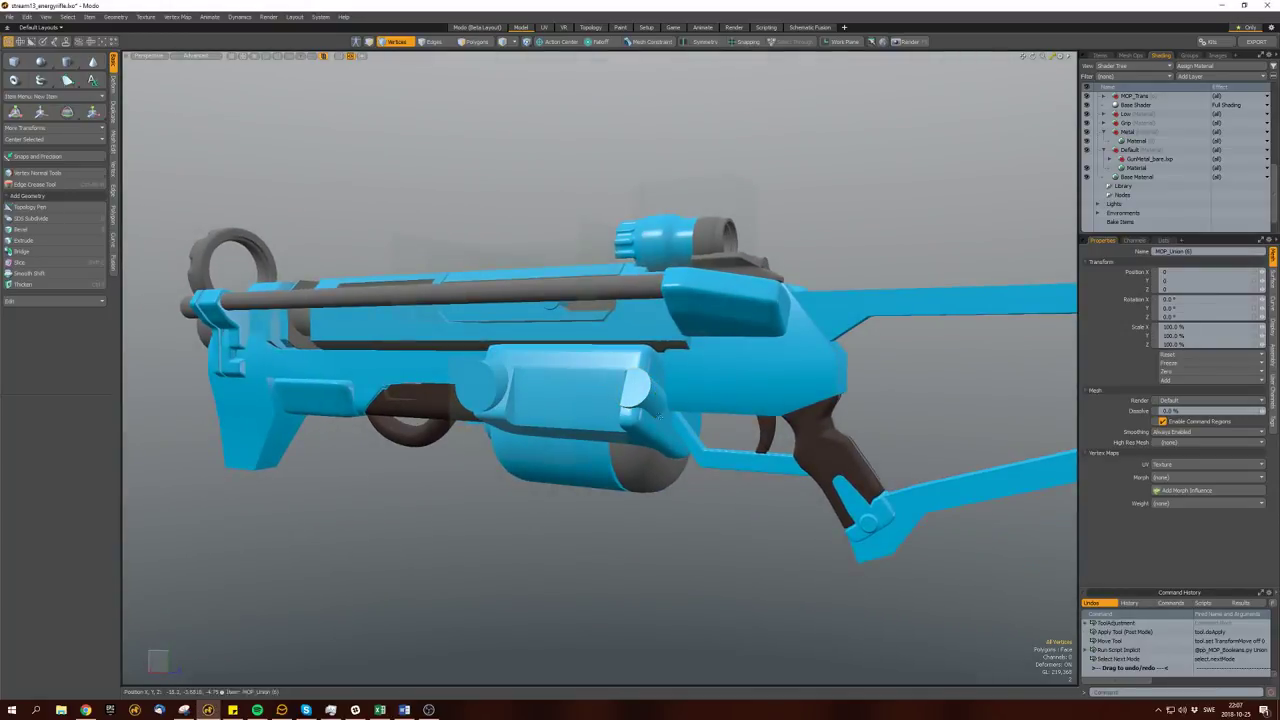
Bevel the rear cylinder's end-cap edge with a Round edge shape and a round level of 1.
key(space)
scroll(634, 391, up, 3)
key(space)
click(634, 389)
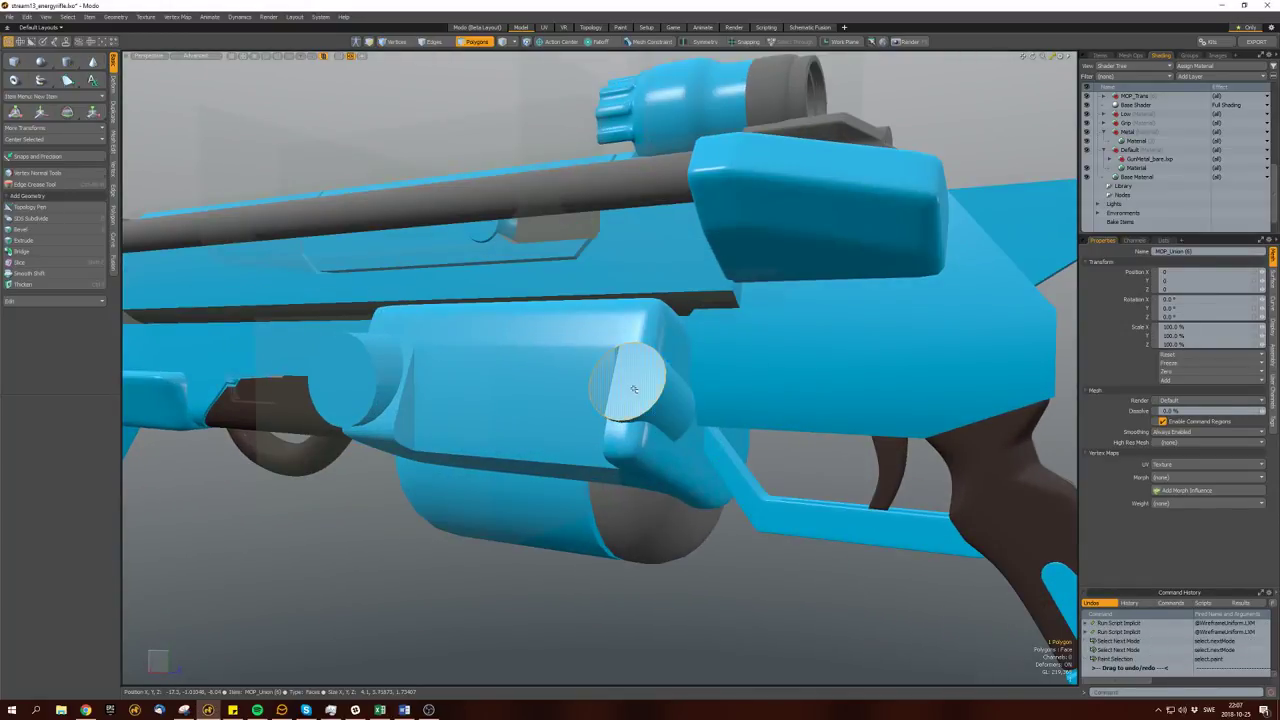
key(b)
click(595, 383)
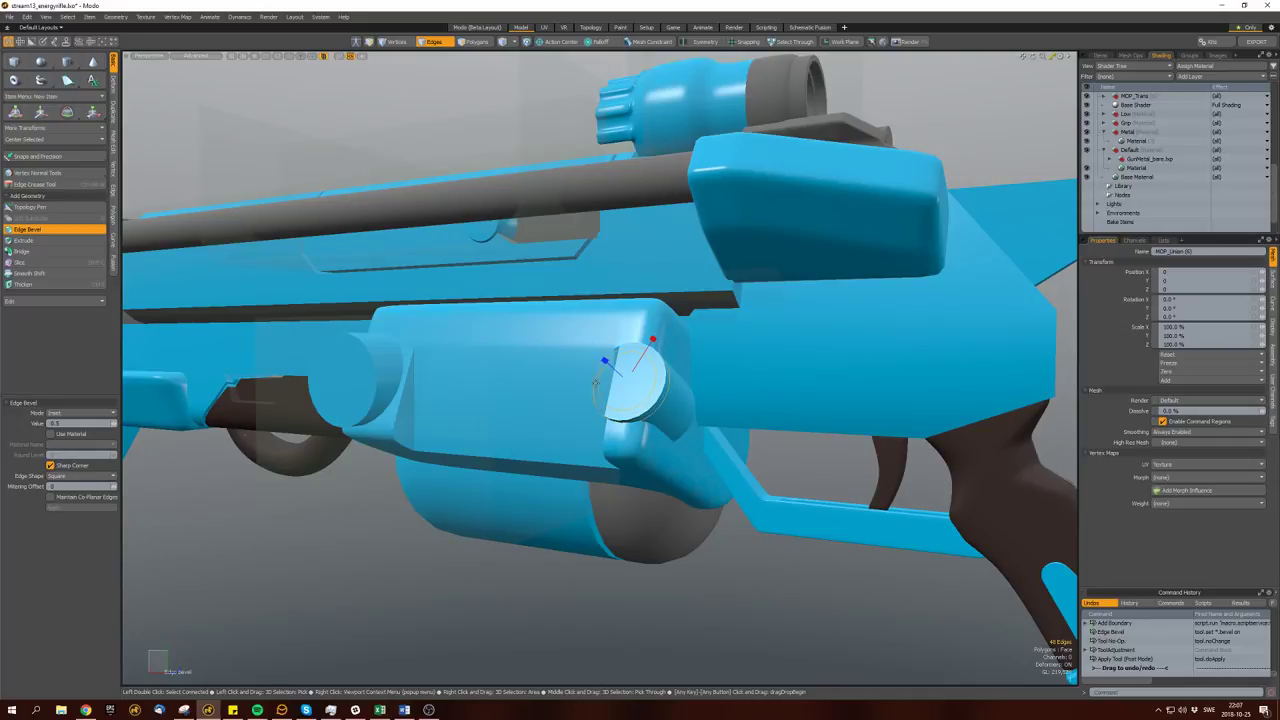
click(80, 455)
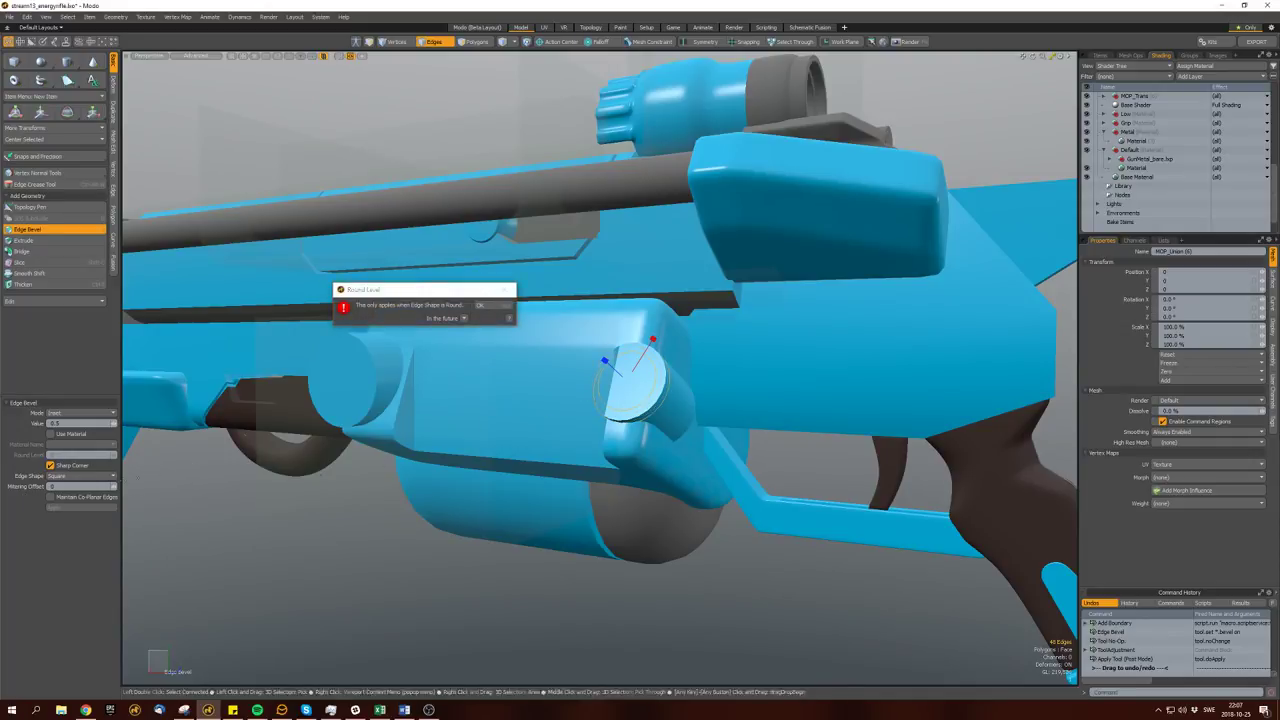
click(80, 455)
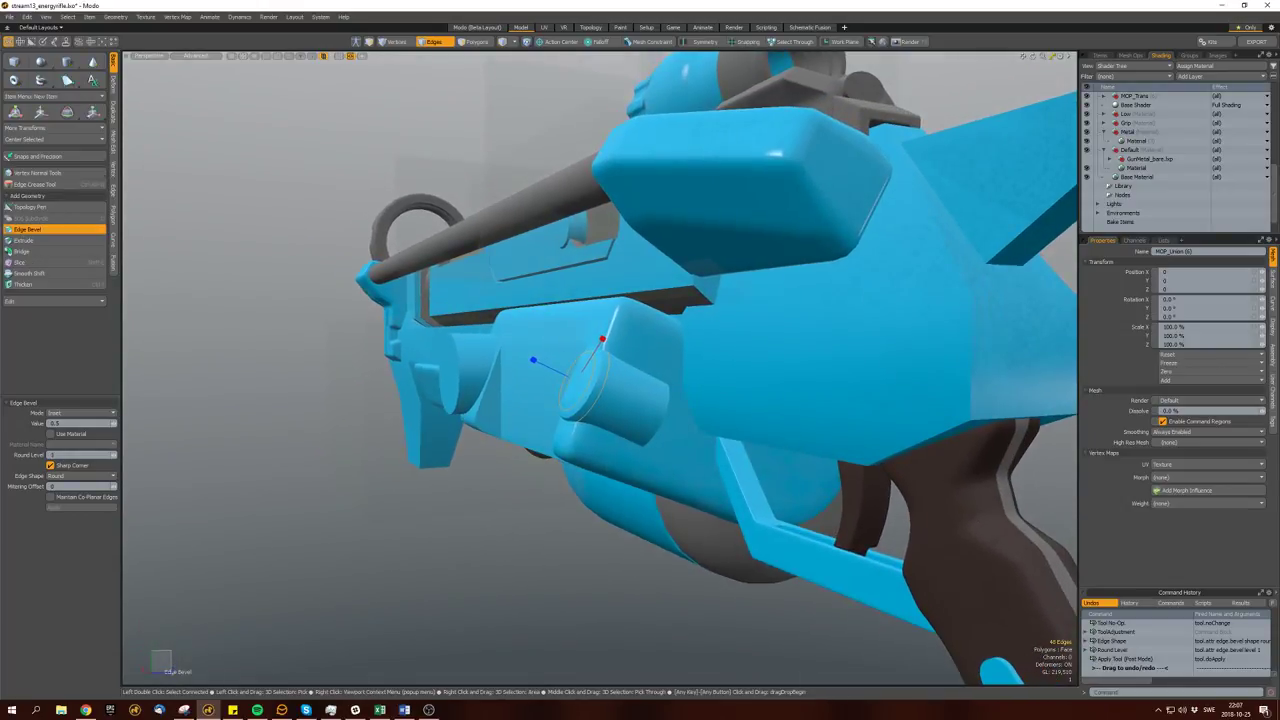
key(space)
Select the rear cylinder's connected polygons and rotate and move it into the side box's rear corner.
key(space)
double_click(625, 405)
mouse_move(625, 405)
alt+mouse_down()
mouse_move(571, 349)
mouse_move(620, 390)
mouse_move(605, 385)
mouse_move(700, 430)
mouse_move(610, 410)
alt+mouse_up()
key(e)
key(space)
scroll(612, 384, down, 5)
click(622, 374)
key(w)
double_click(660, 410)
key(e)
click(632, 440)
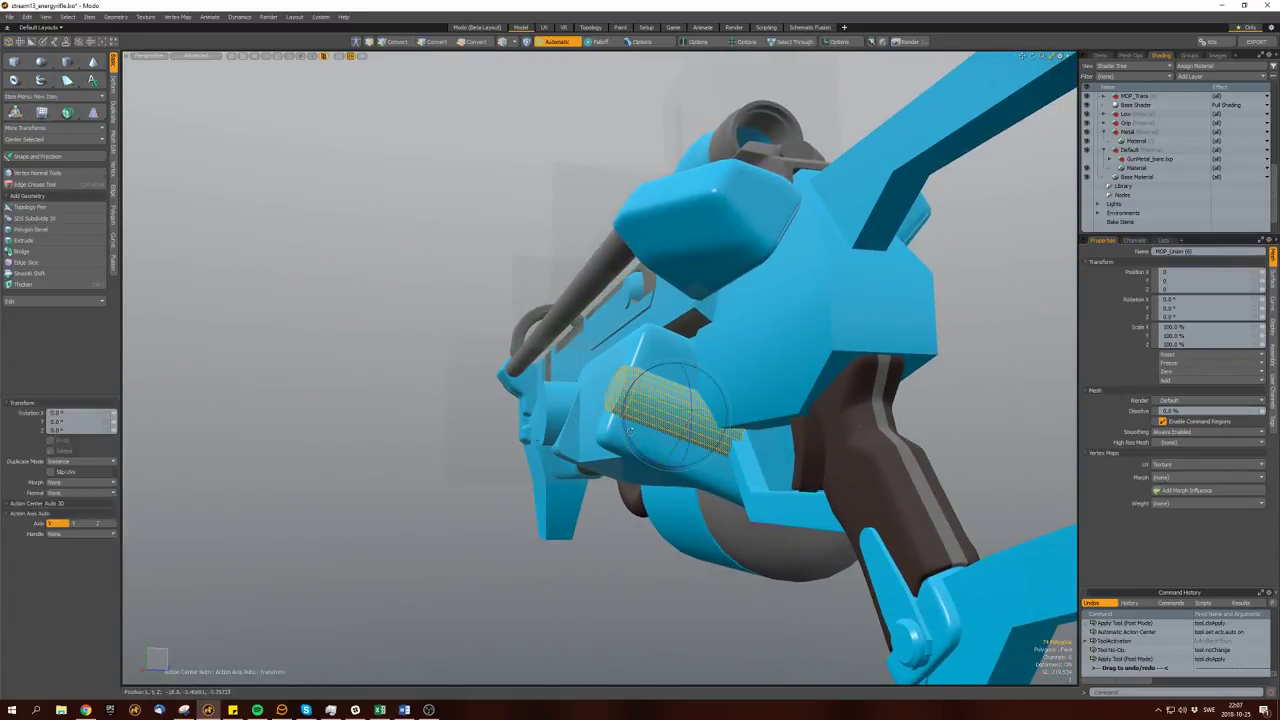
Scale the rear cylinder down and move it against the lower rear part of the side box.
key(w)
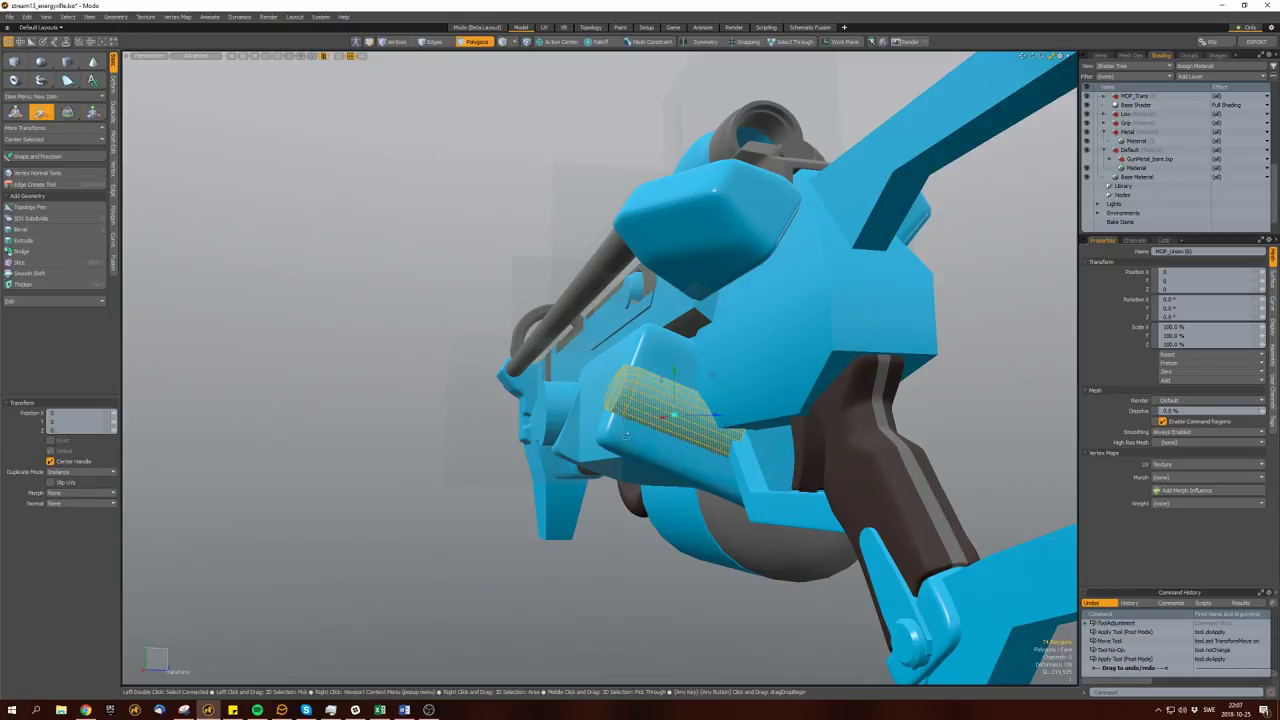
alt+drag(630, 441, 596, 441)
alt+drag(586, 392, 620, 434)
key(r)
key(w)
key(space)
Convert the rear cylinder to Catmull-Clark subdivision and apply the 95 edge weight script to its contracted selection.
key(Tab)
click(531, 420)
double_click(642, 430)
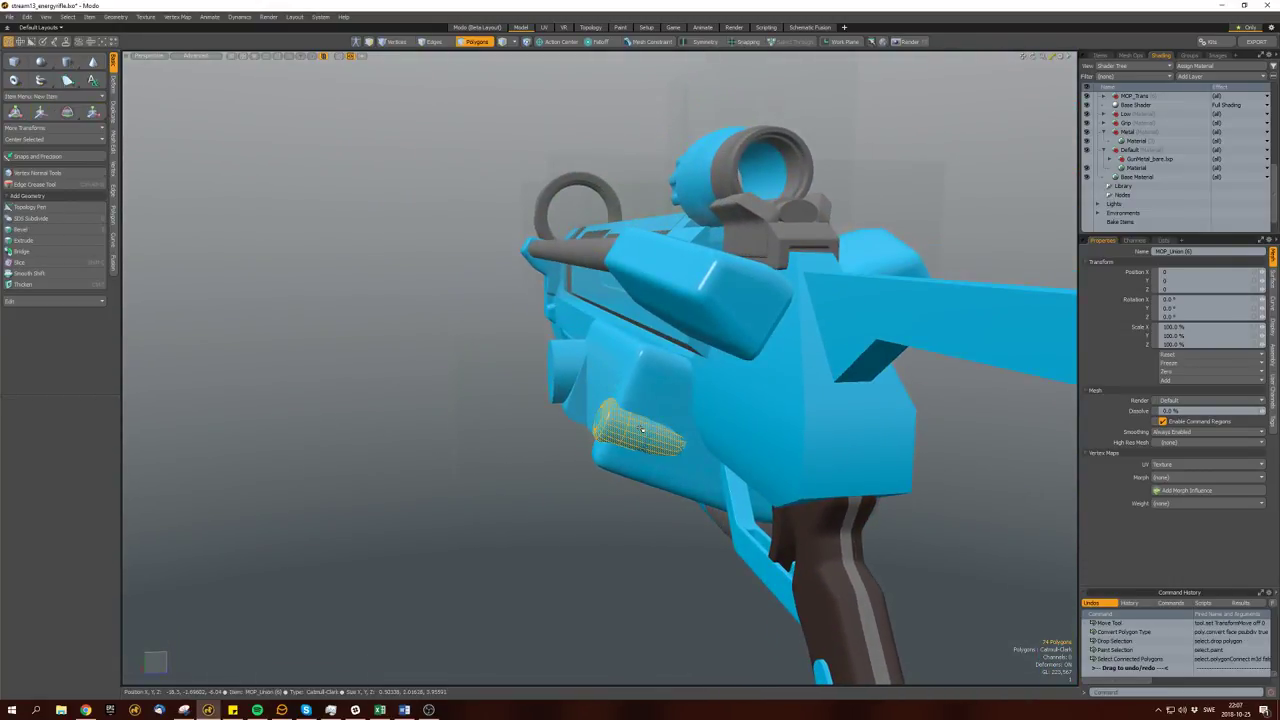
ctrl+right_drag(563, 405, 613, 492)
ctrl+right_drag(617, 372, 620, 378)
key(Escape)
Zoom to the front cylinder and rotate and move it so it sits angled in the side box's front corner.
alt+drag(582, 408, 514, 406)
key(q)
key(shift+a)
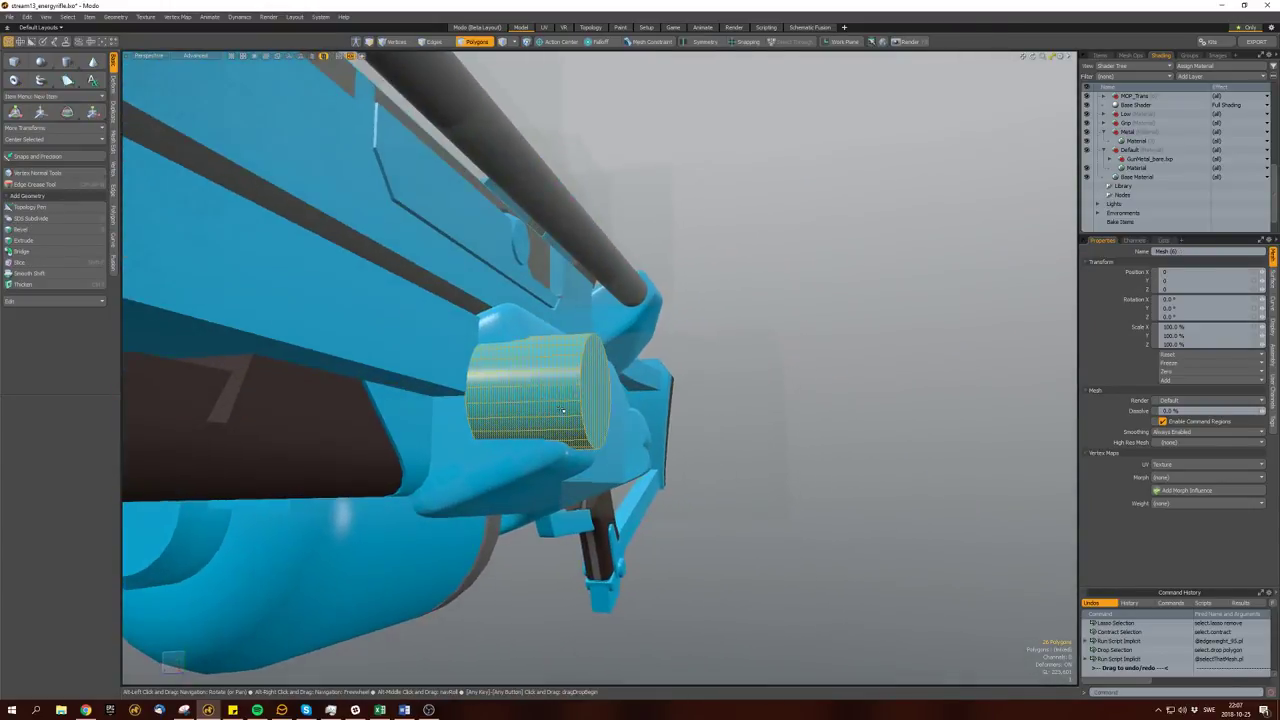
key(e)
drag(591, 407, 591, 430)
alt+drag(595, 383, 470, 360)
key(w)
key(space)
alt+drag(540, 400, 572, 396)
Select the boundary edges of the front cylinder's end cap.
key(2)
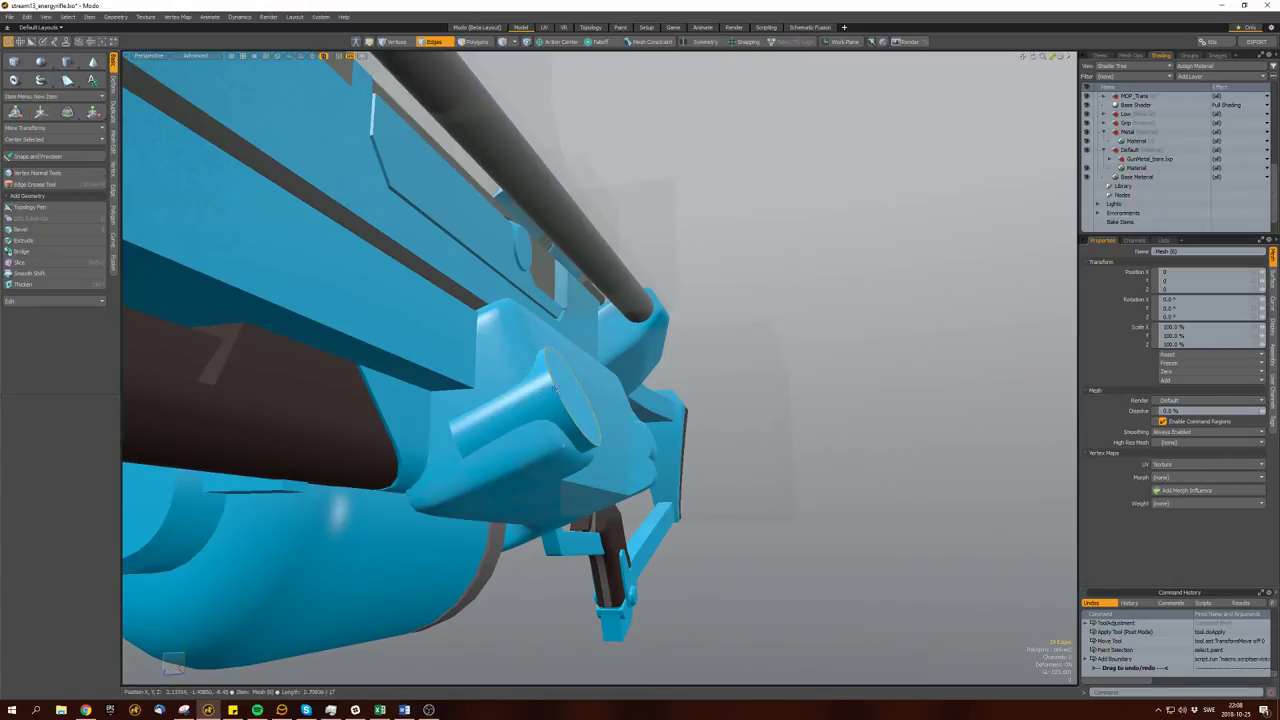
Bevel the end edges of the side-mounted cylinder, then move and rotate it into place against the rifle body.
key(b)
key(space)
key(space)
alt+drag(565, 398, 520, 504)
key(w)
double_click(520, 420)
key(e)
key(e)
key(space)
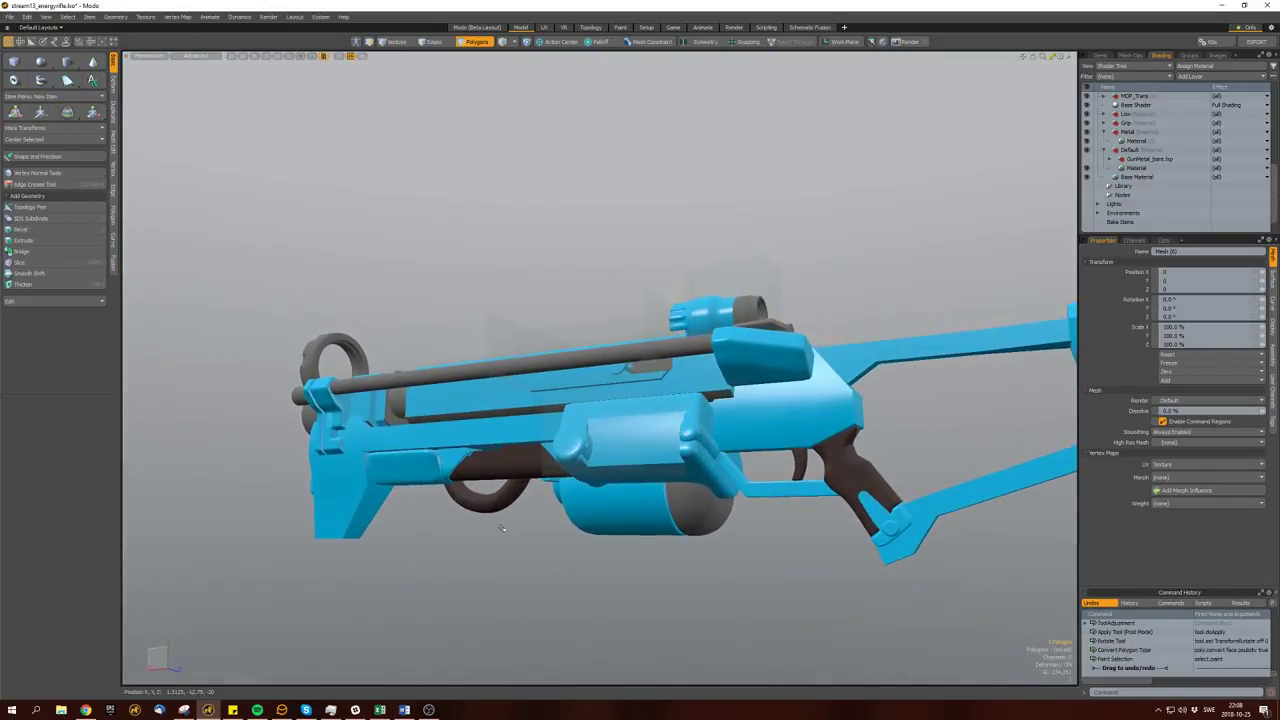
Examine the rifle from several angles in the render preview and save the scene.
key(F8)
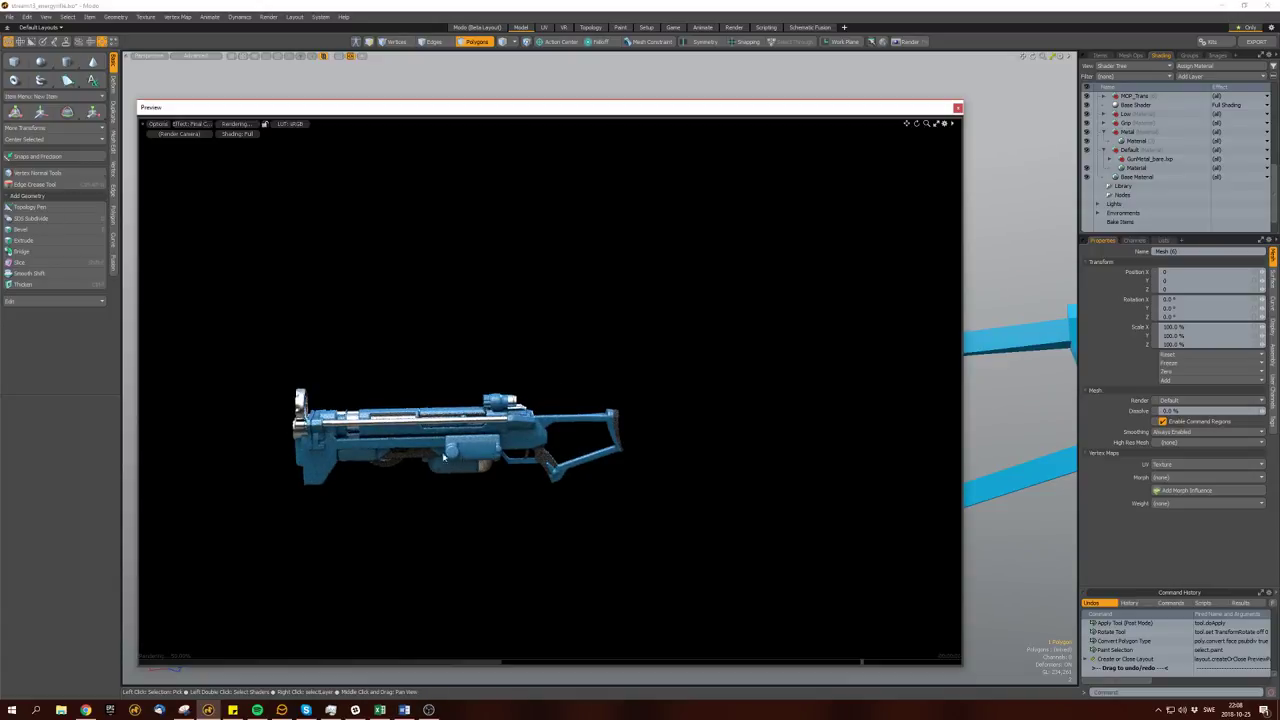
alt+drag(448, 455, 467, 441)
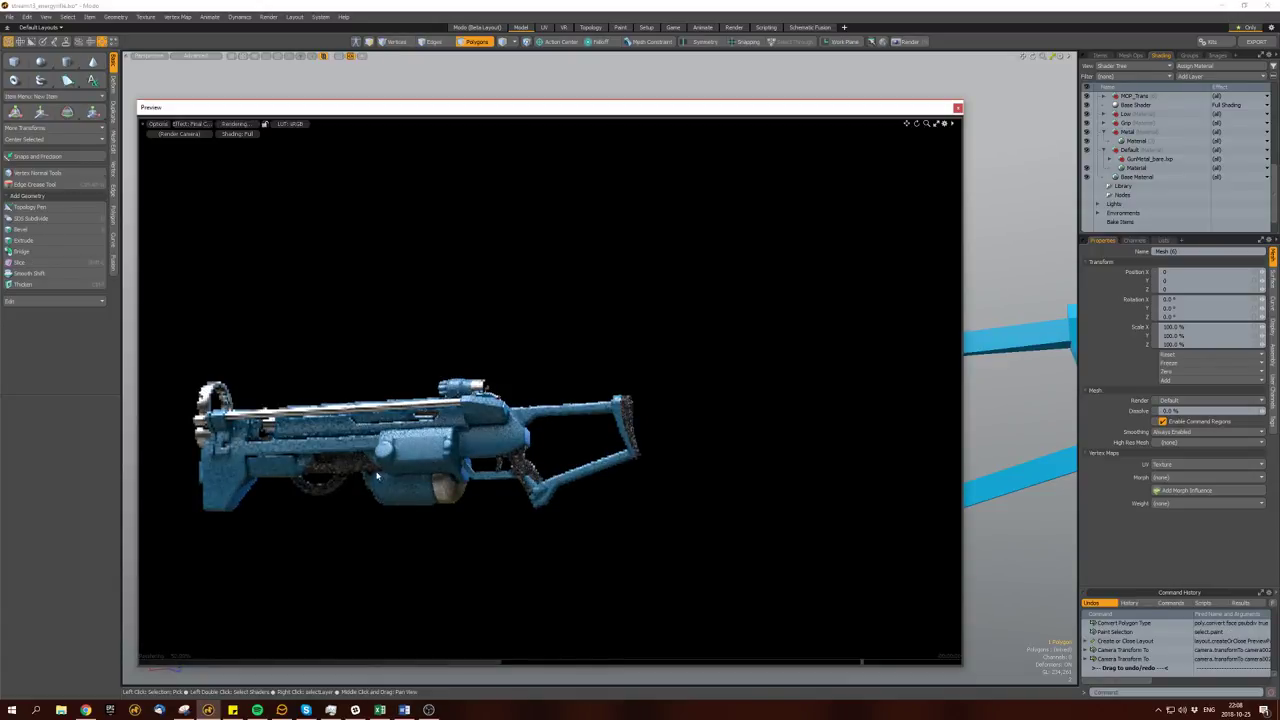
alt+drag(373, 470, 518, 428)
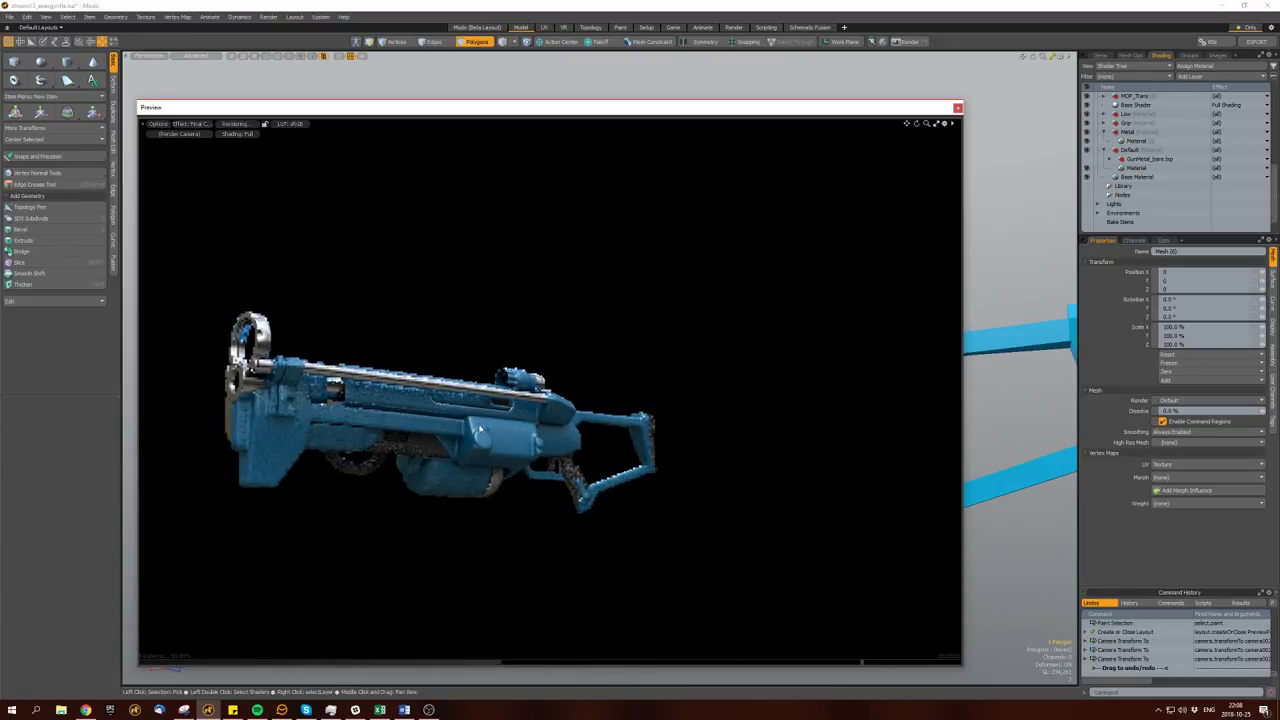
alt+drag(442, 454, 446, 376)
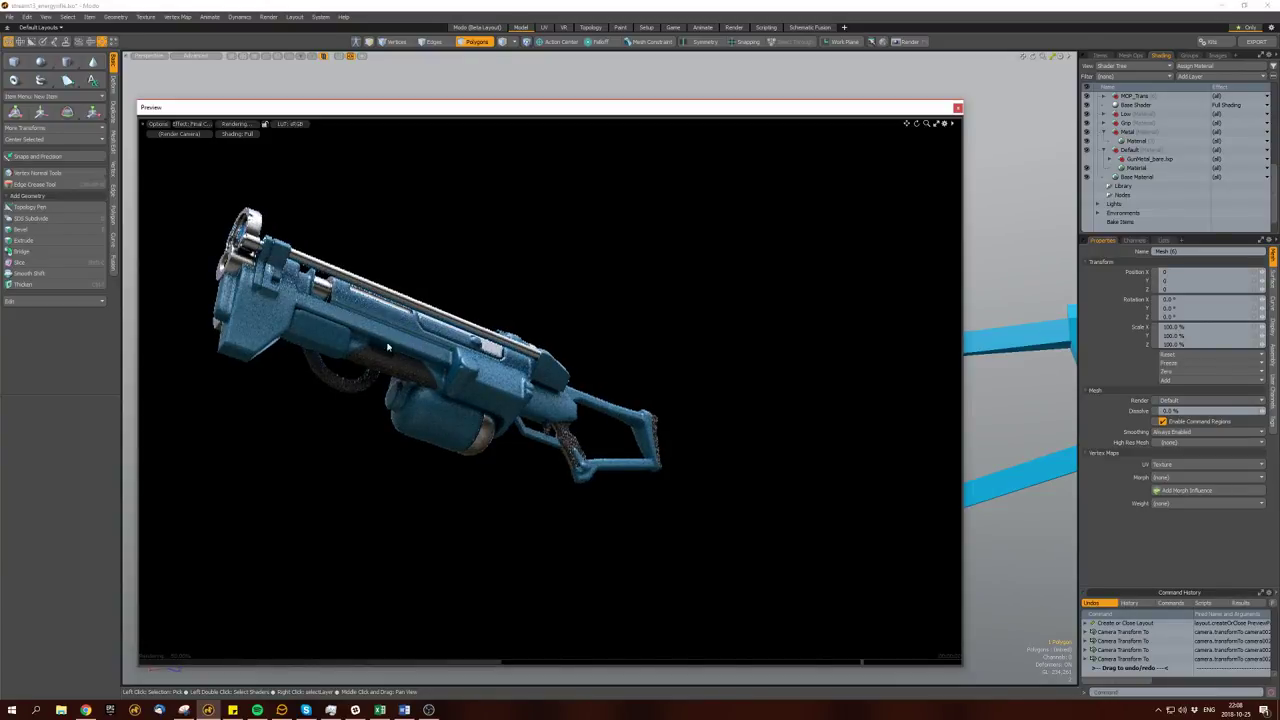
alt+drag(265, 345, 601, 437)
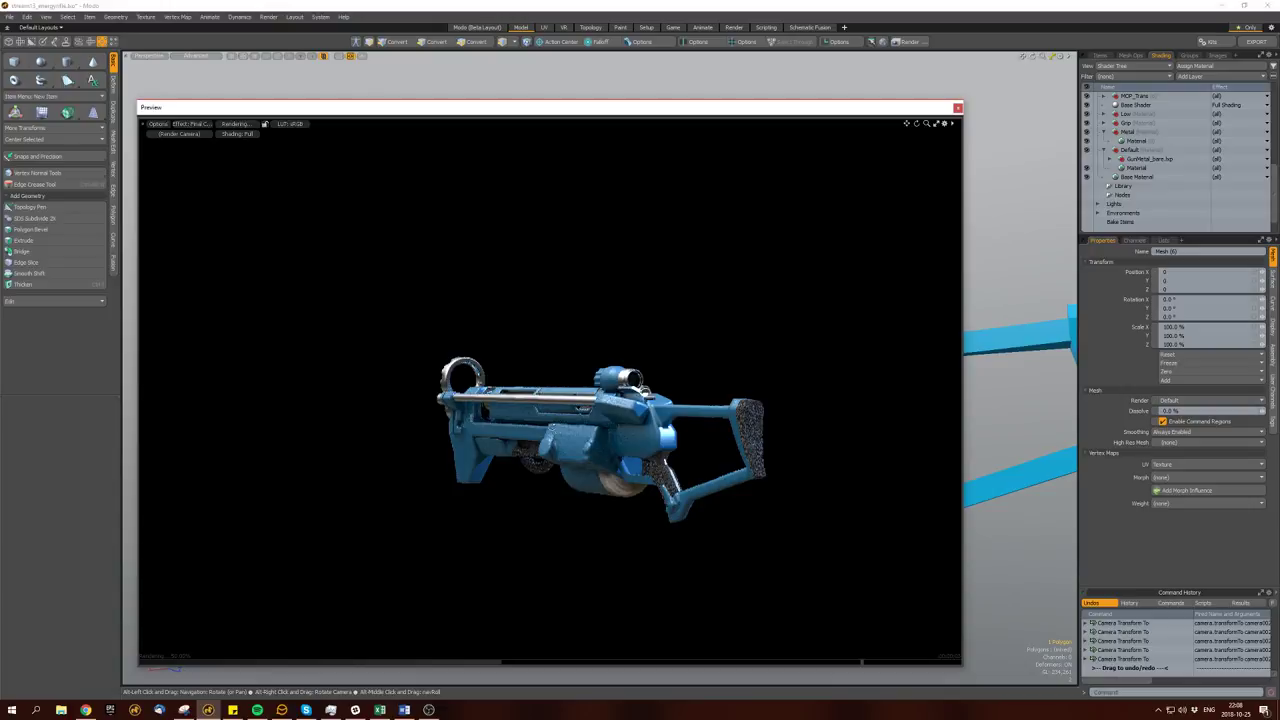
alt+drag(600, 475, 662, 388)
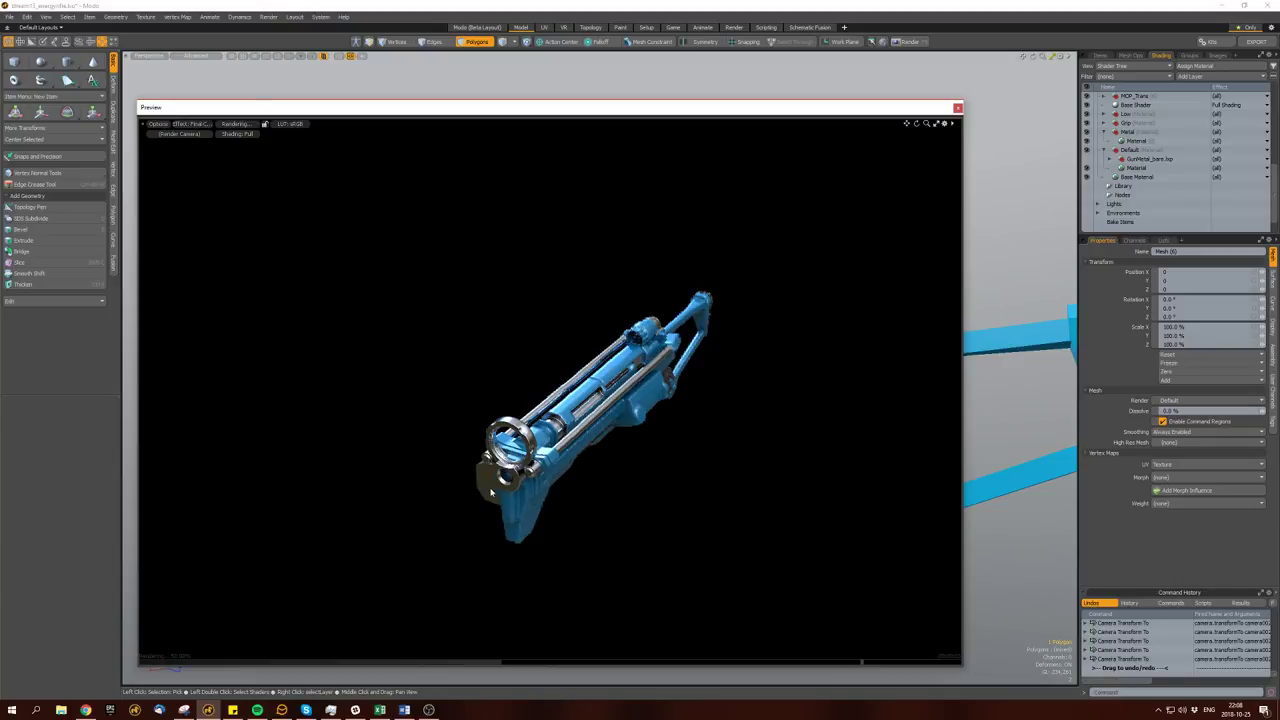
alt+drag(662, 388, 964, 87)
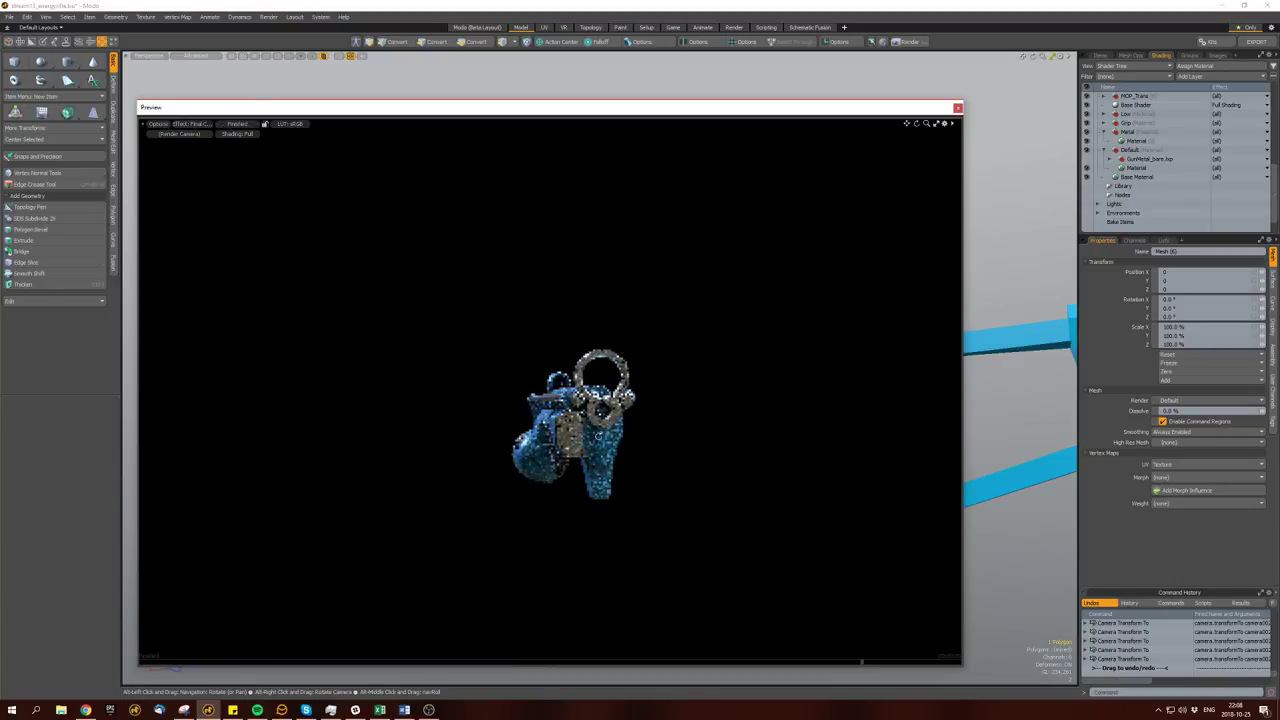
click(957, 109)
key(ctrl+s)
Convert the narrow plate below the muzzle to plain faces and reposition it.
mouse_move(640, 300)
alt+mouse_down()
mouse_move(600, 380)
mouse_move(637, 442)
mouse_move(560, 430)
mouse_move(520, 380)
mouse_move(555, 428)
mouse_move(565, 410)
alt+mouse_up()
key(space)
click(555, 428)
double_click(555, 428)
ctrl+right_drag(600, 470, 600, 400)
key(shift+Down)
double_click(571, 385)
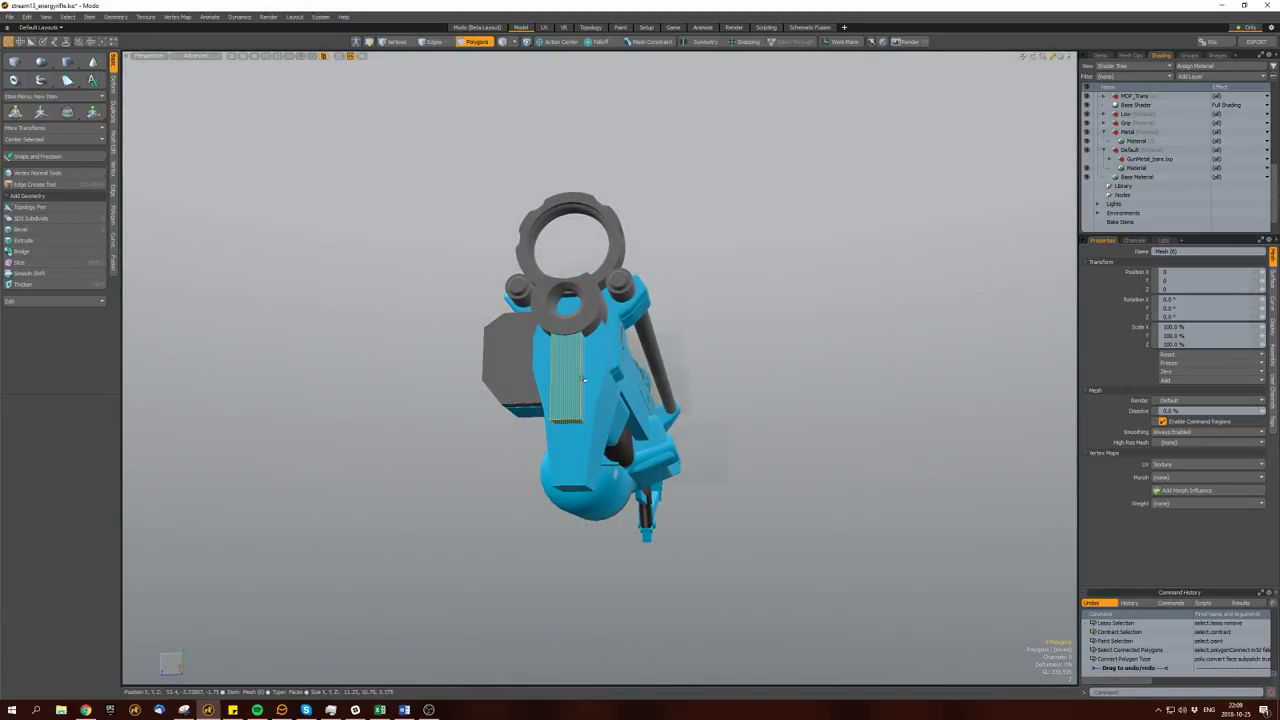
key(w)
alt+drag(566, 400, 535, 371)
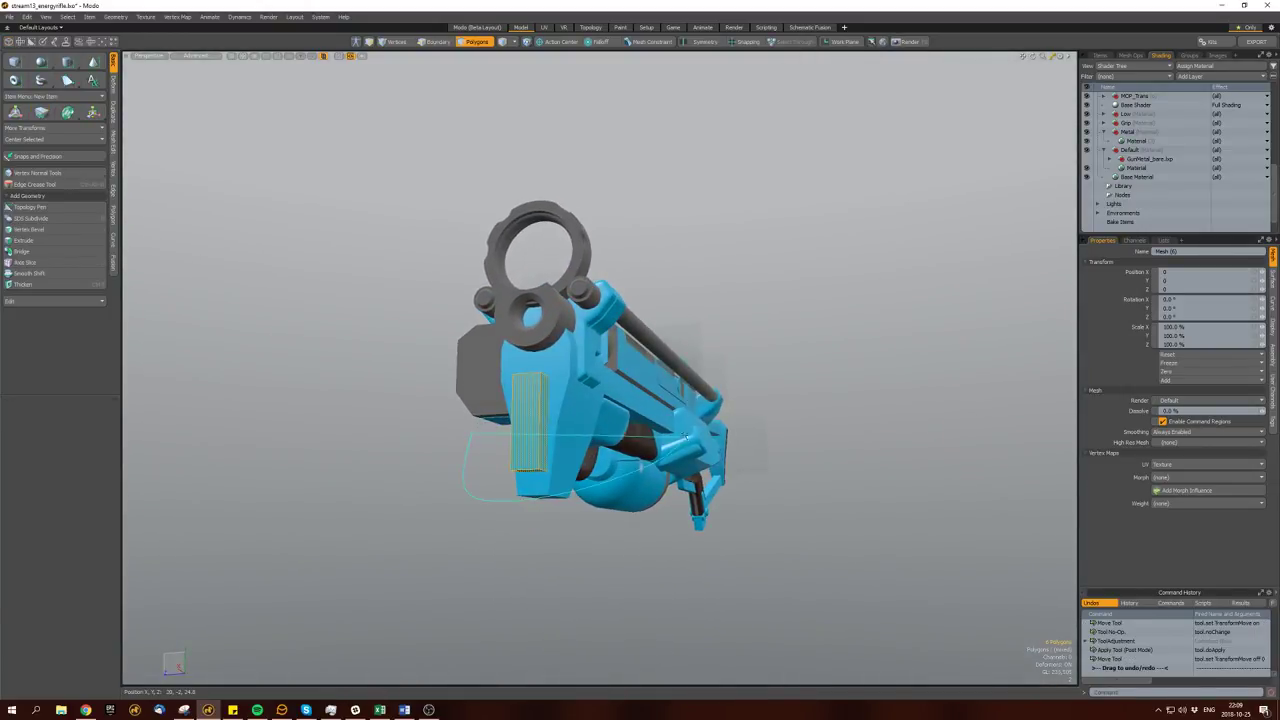
Contract the selection to the plate's front face and reshape it with Move, Bevel and Scale.
key(w)
key(shift+Down)
key(w)
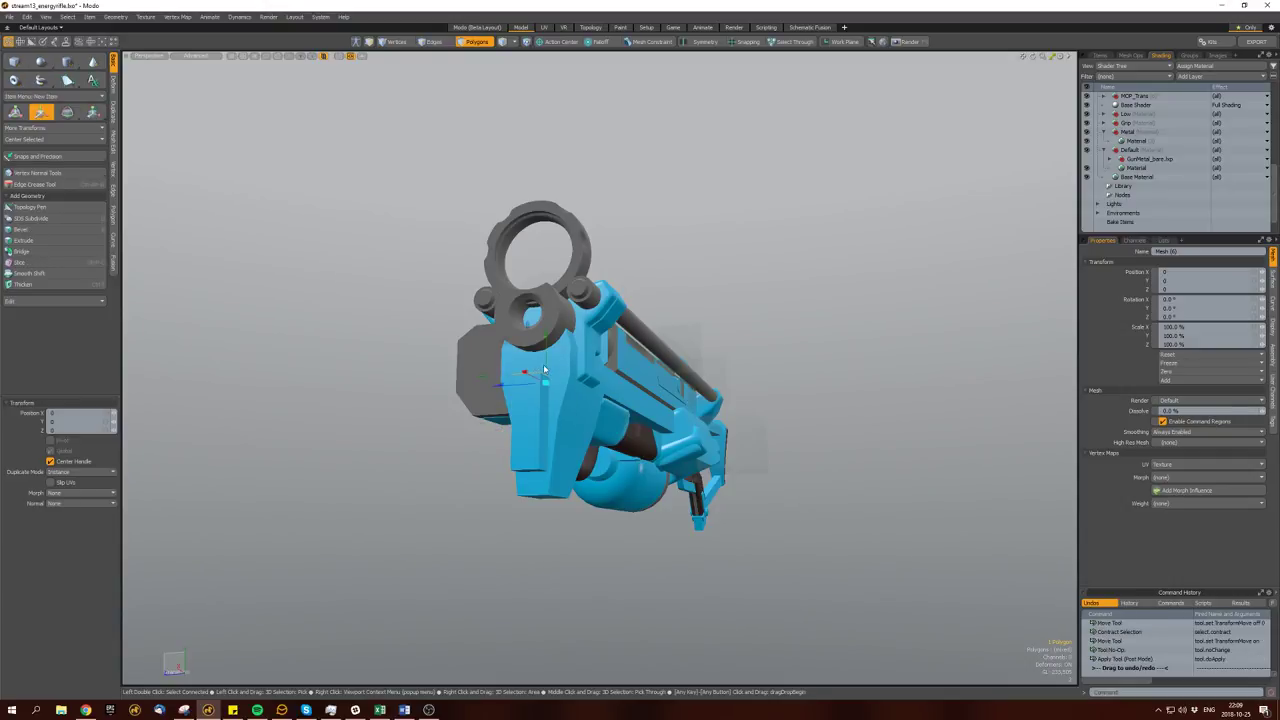
alt+drag(522, 412, 604, 385)
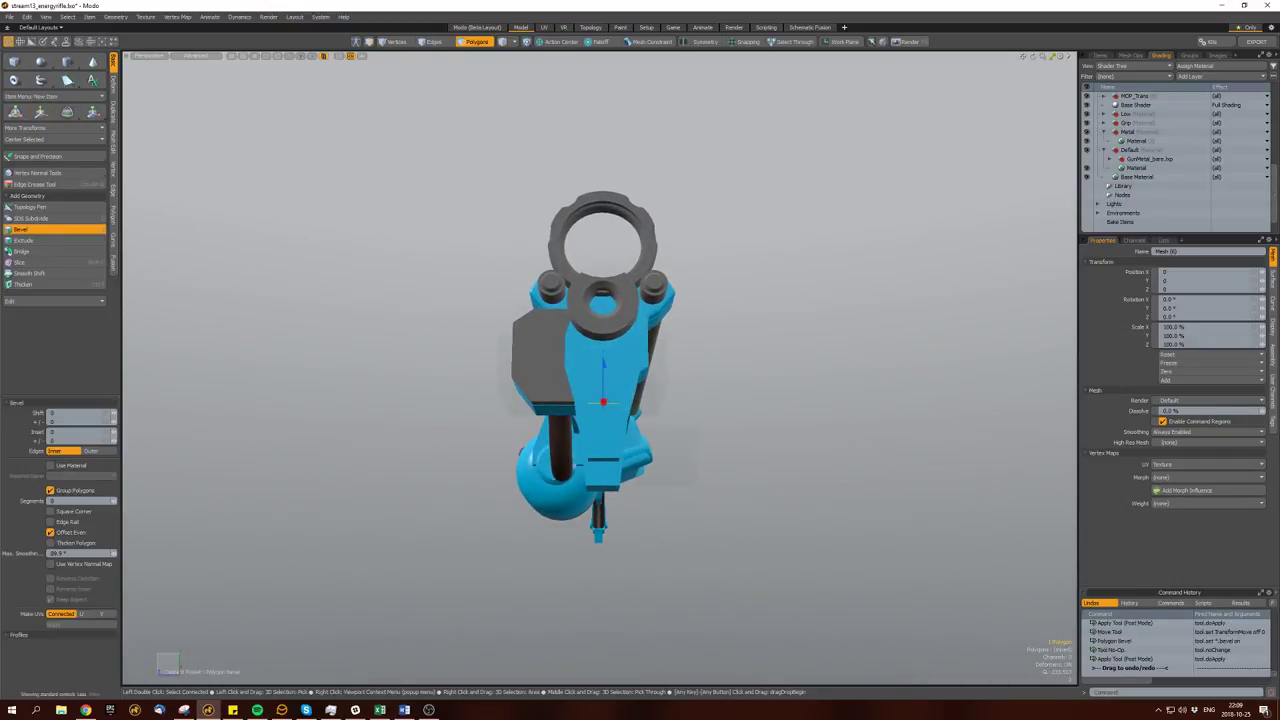
key(r)
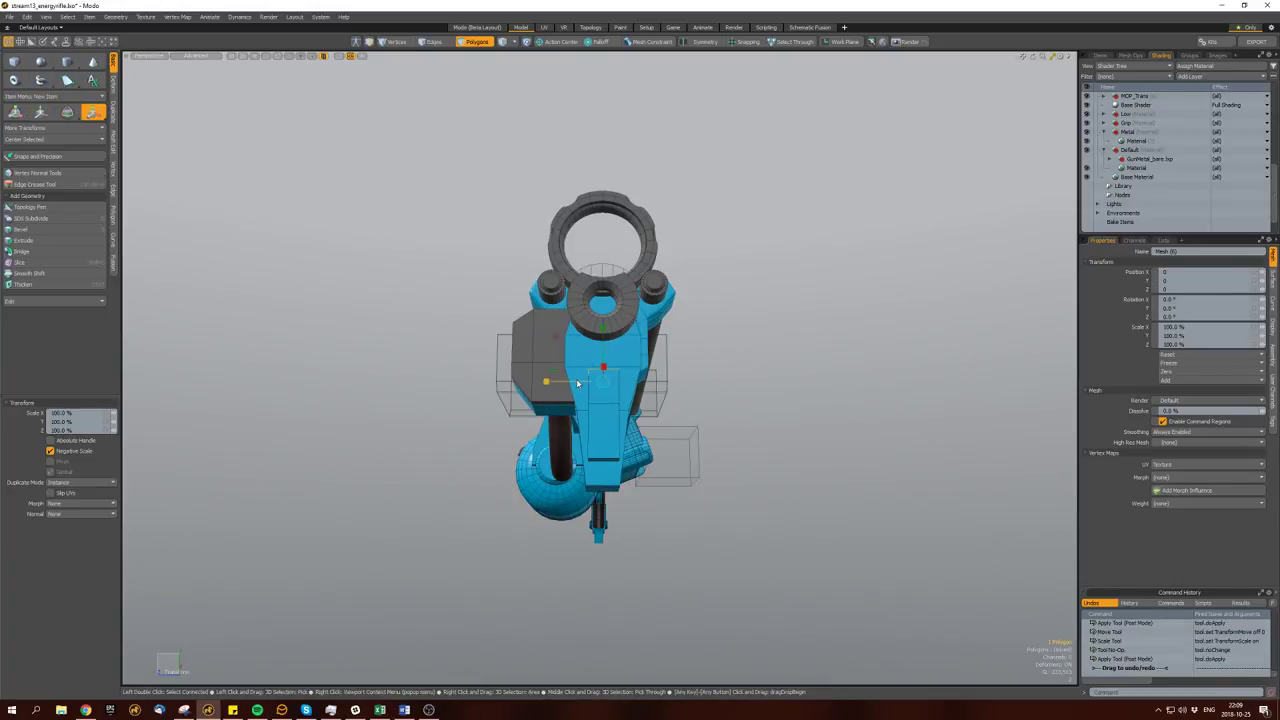
Scale the whole front plate to about half its size along X and move it against the rifle's front.
alt+drag(600, 420, 780, 385)
key(w)
double_click(596, 400)
key(r)
key(w)
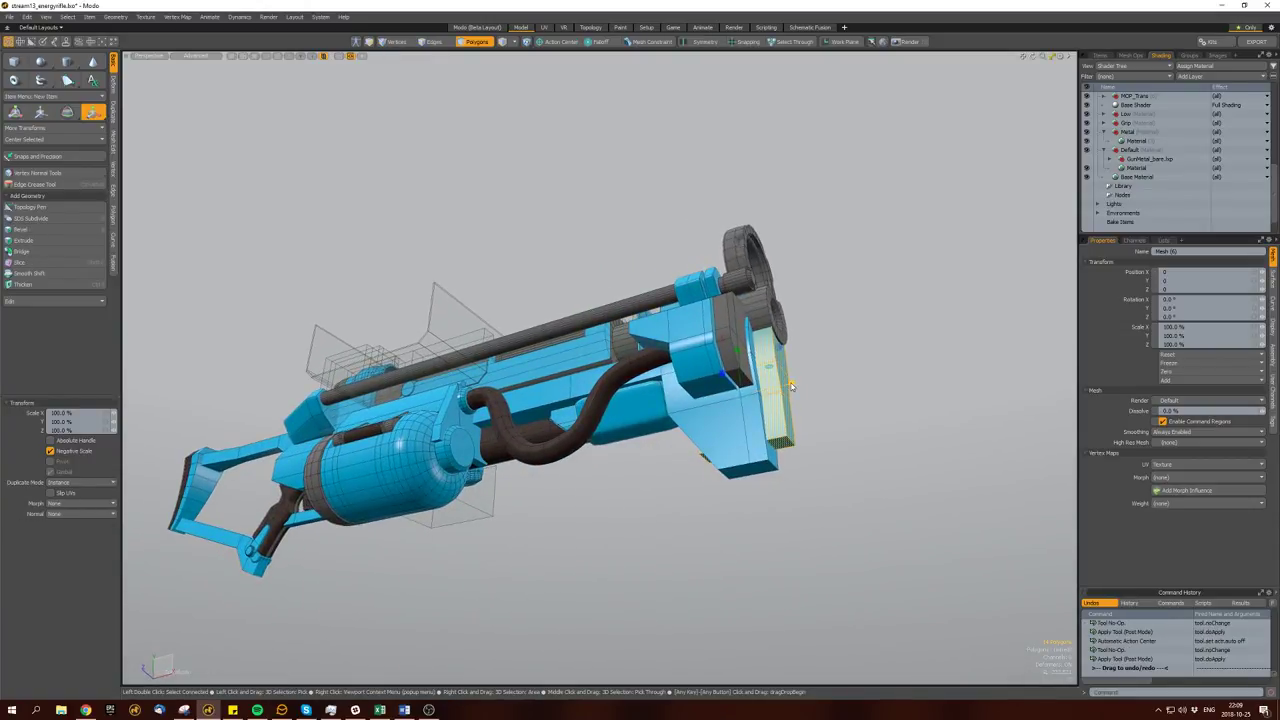
click(787, 385)
key(r)
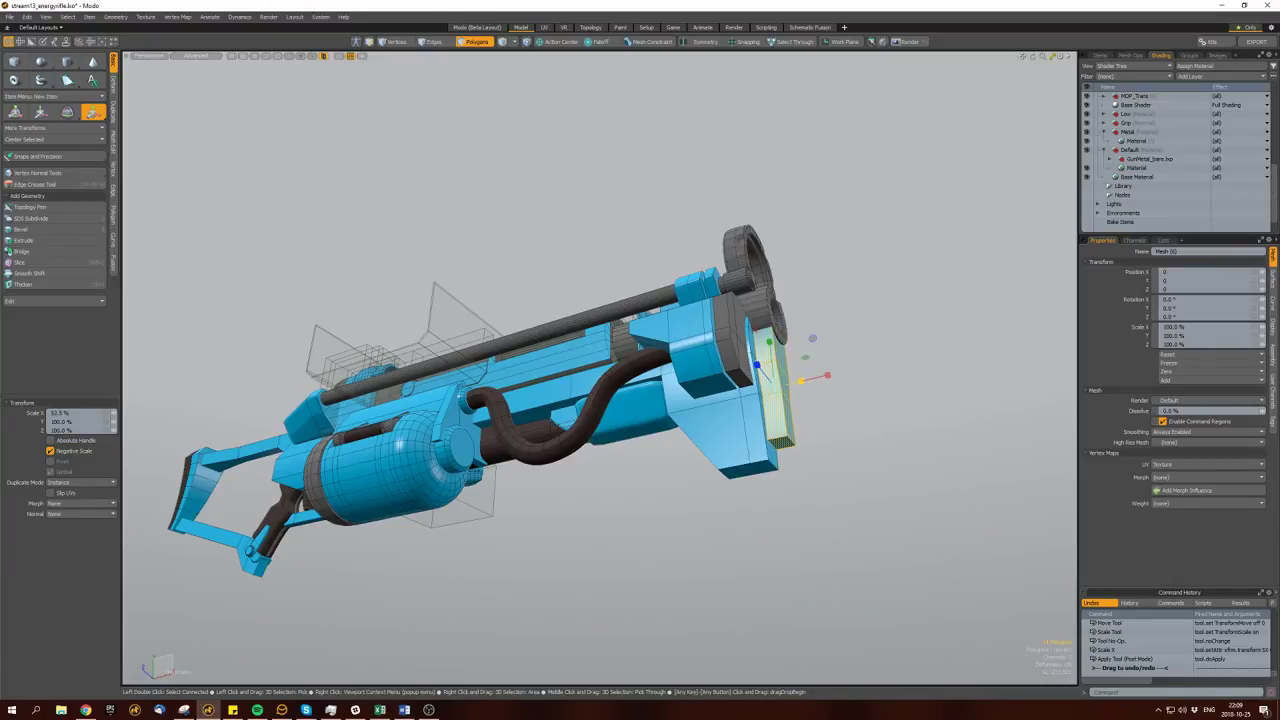
key(w)
click(808, 382)
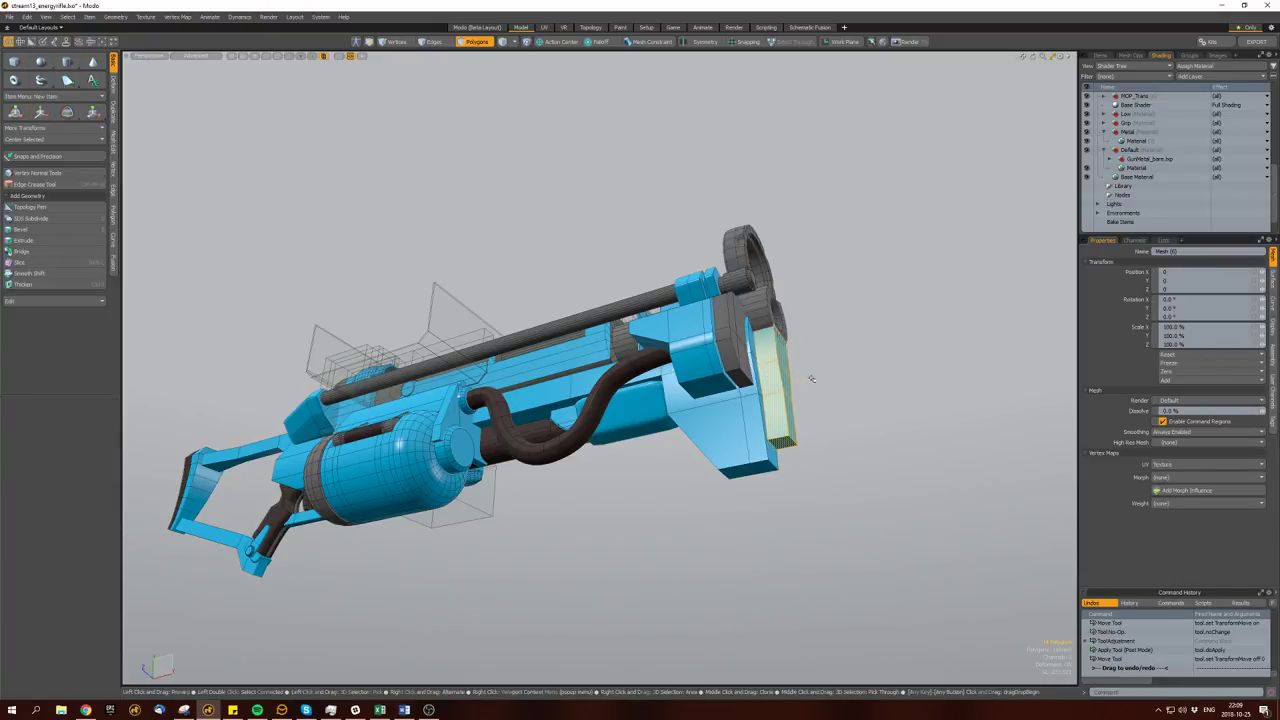
key(space)
Isolate the main receiver body, inspect it from the side and rear, and show all parts again.
mouse_move(600, 440)
alt+mouse_down()
mouse_move(720, 430)
mouse_move(766, 395)
mouse_move(731, 443)
alt+mouse_up()
double_click(766, 395)
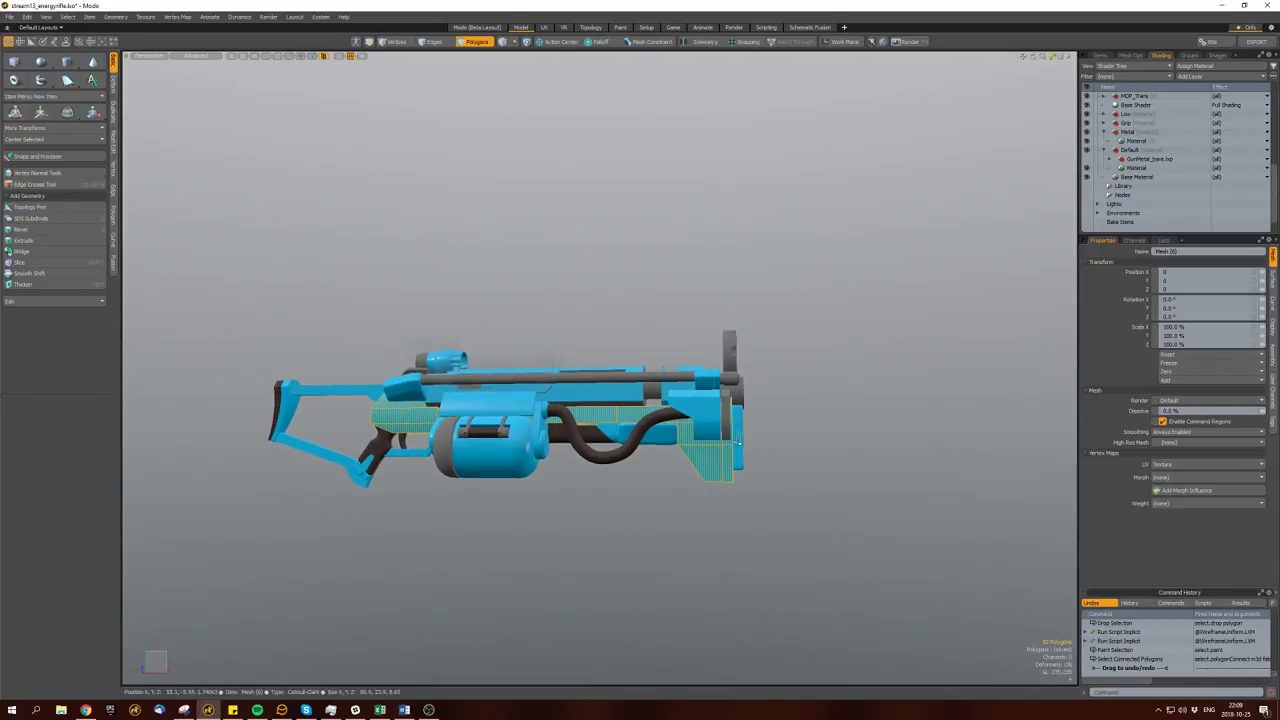
key(h)
click(771, 418)
mouse_move(771, 418)
alt+mouse_down()
mouse_move(455, 391)
mouse_move(717, 368)
mouse_move(560, 380)
mouse_move(640, 370)
mouse_move(600, 300)
mouse_move(586, 390)
alt+mouse_up()
key(u)
Turn on Z symmetry and bevel the selected polygons beside the rear side pods.
click(614, 286)
key(])
scroll(524, 382, up, 3)
click(524, 382)
key(bracketright)
scroll(597, 352, up, 3)
key(b)
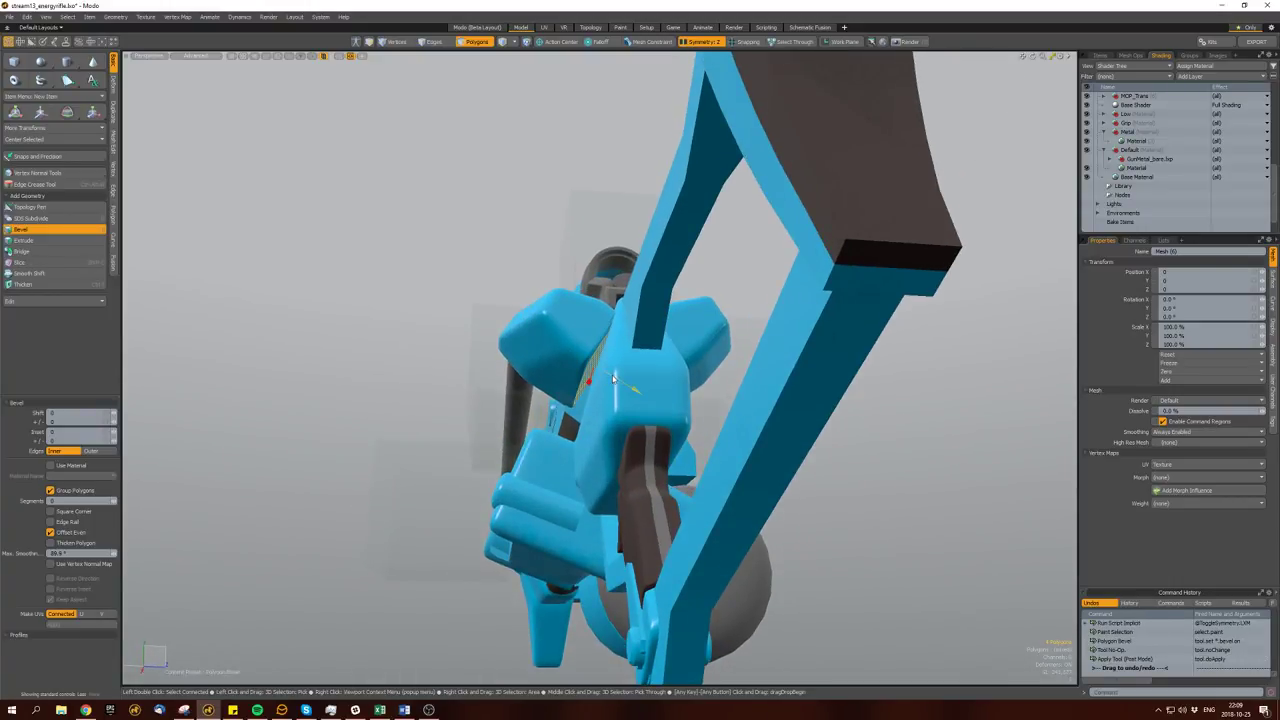
key(space)
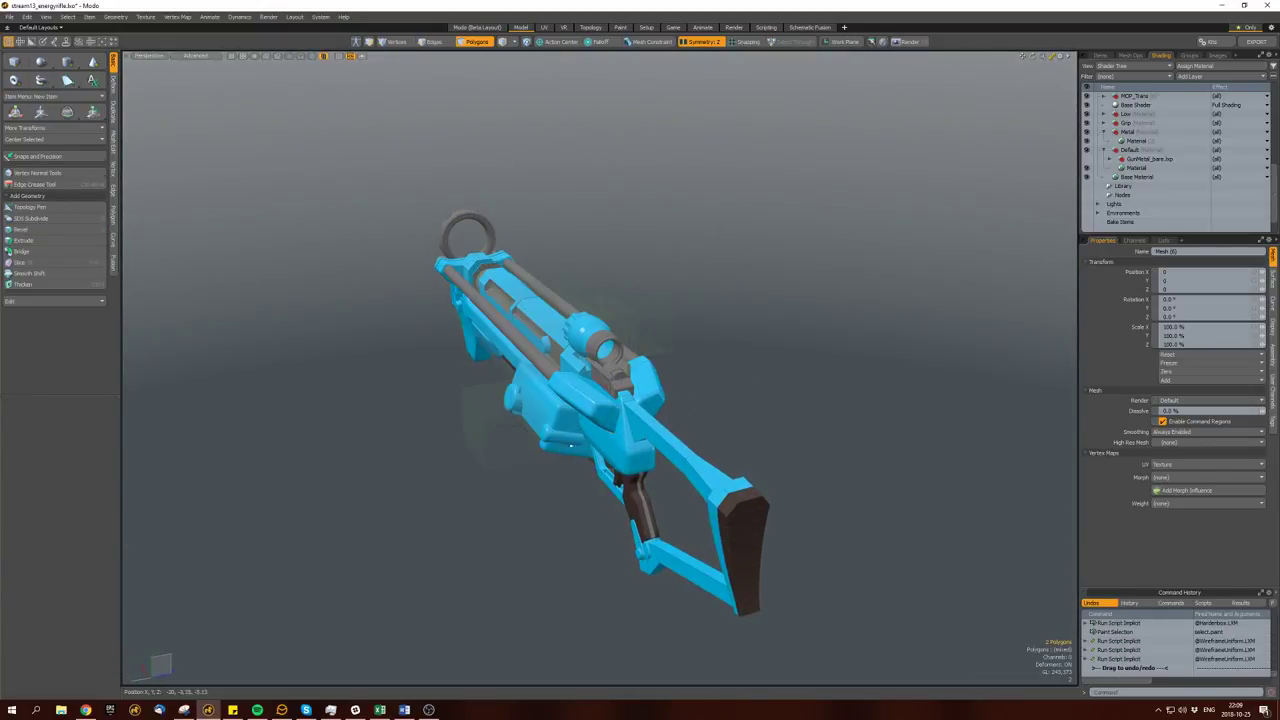
Isolate the two mirrored rear side pods and add a single loop slice through them.
mouse_move(470, 300)
alt+mouse_down()
mouse_move(492, 468)
mouse_move(640, 380)
mouse_move(729, 280)
mouse_move(533, 399)
mouse_move(684, 439)
alt+mouse_up()
double_click(590, 420)
key(bracketleft)
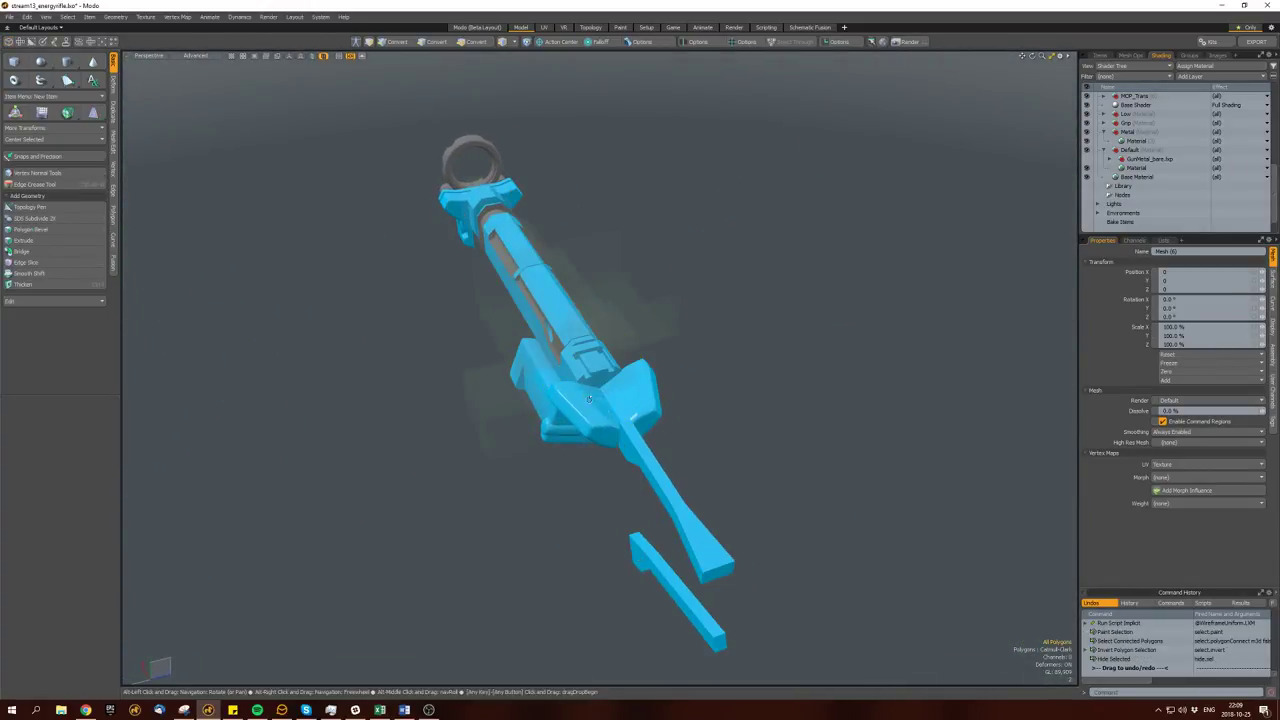
key(h)
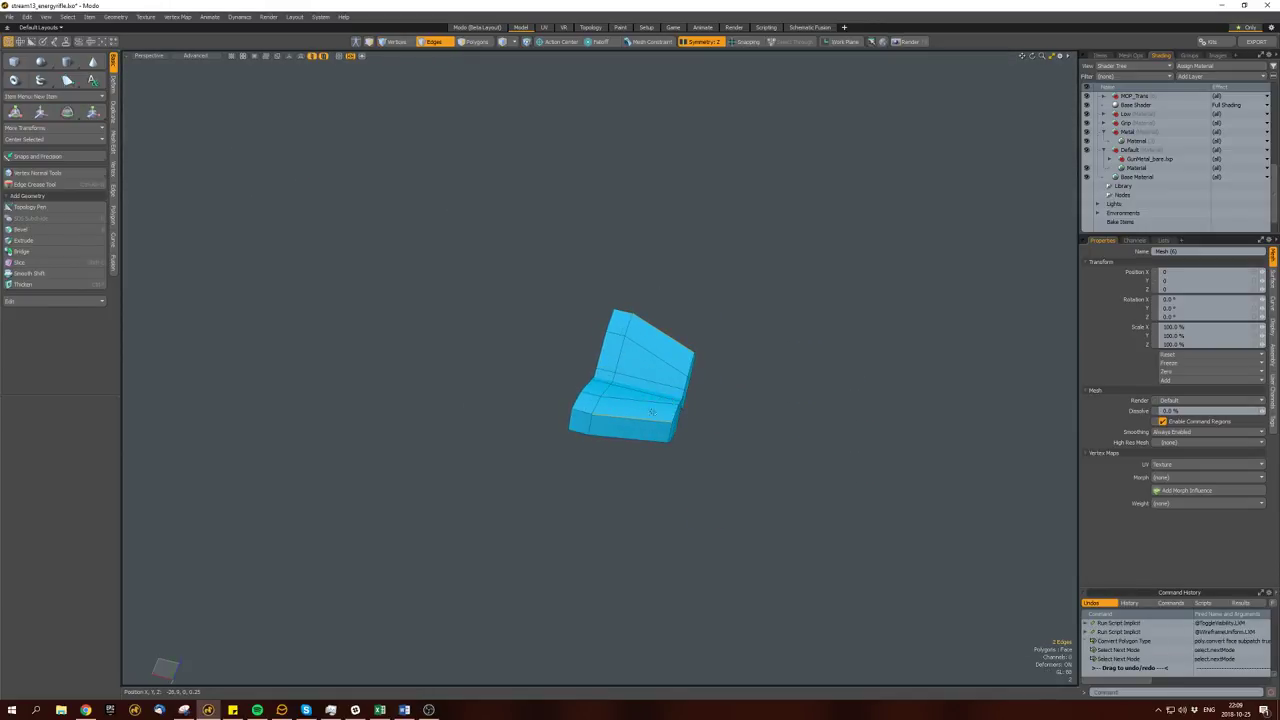
key(alt+c)
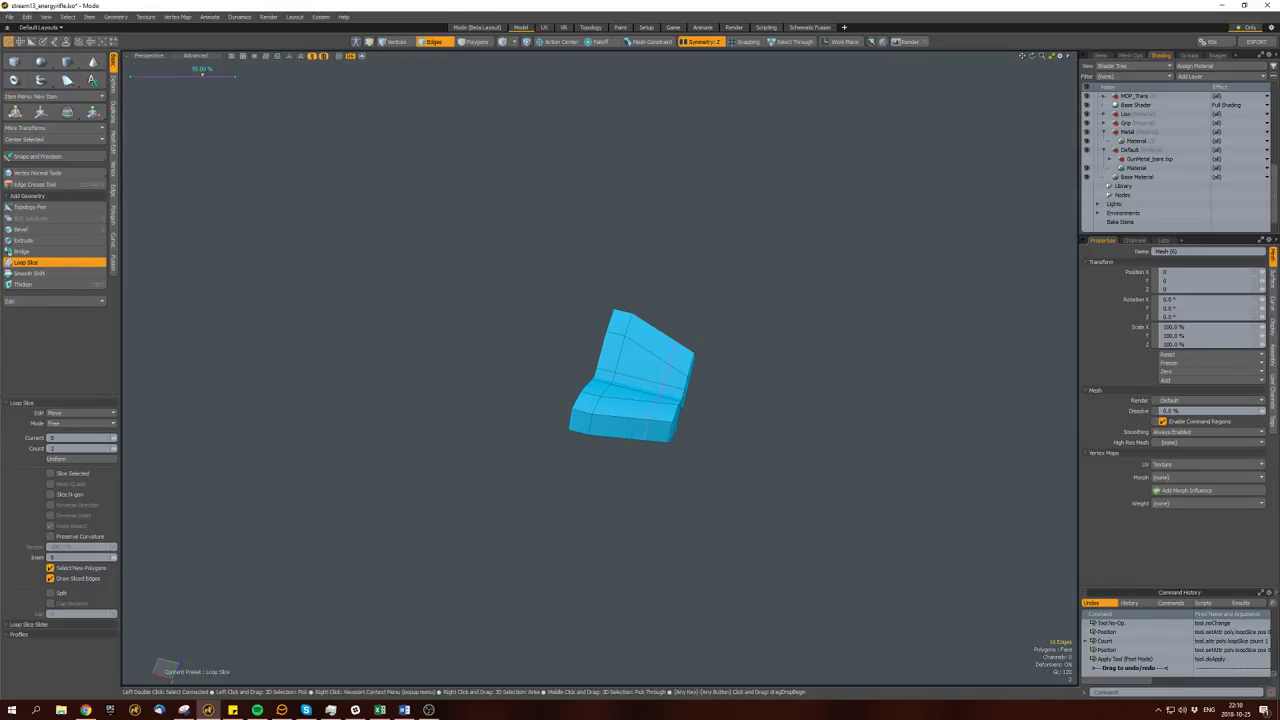
key(space)
key(space)
Add a second loop slice along the length of both side pods.
alt+drag(600, 380, 565, 360)
key(space)
key(space)
key(F5)
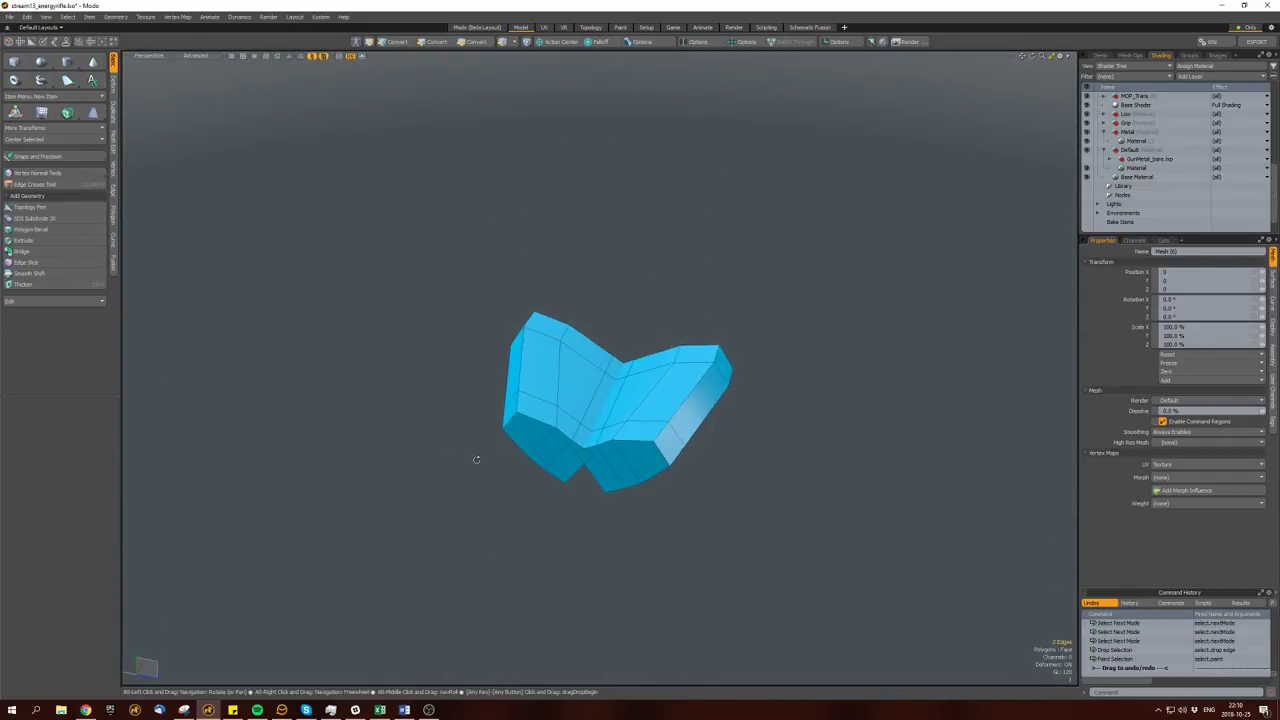
key(F5)
key(F5)
key(2)
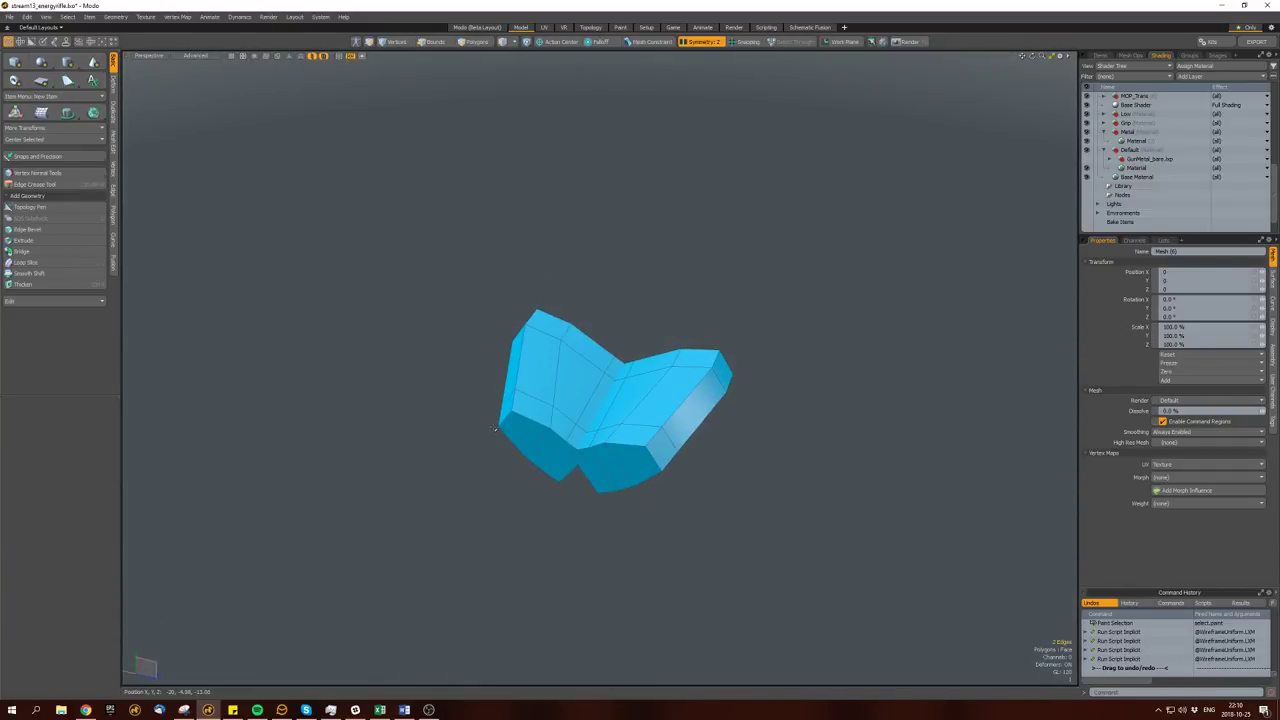
key(alt+c)
key(space)
key(space)
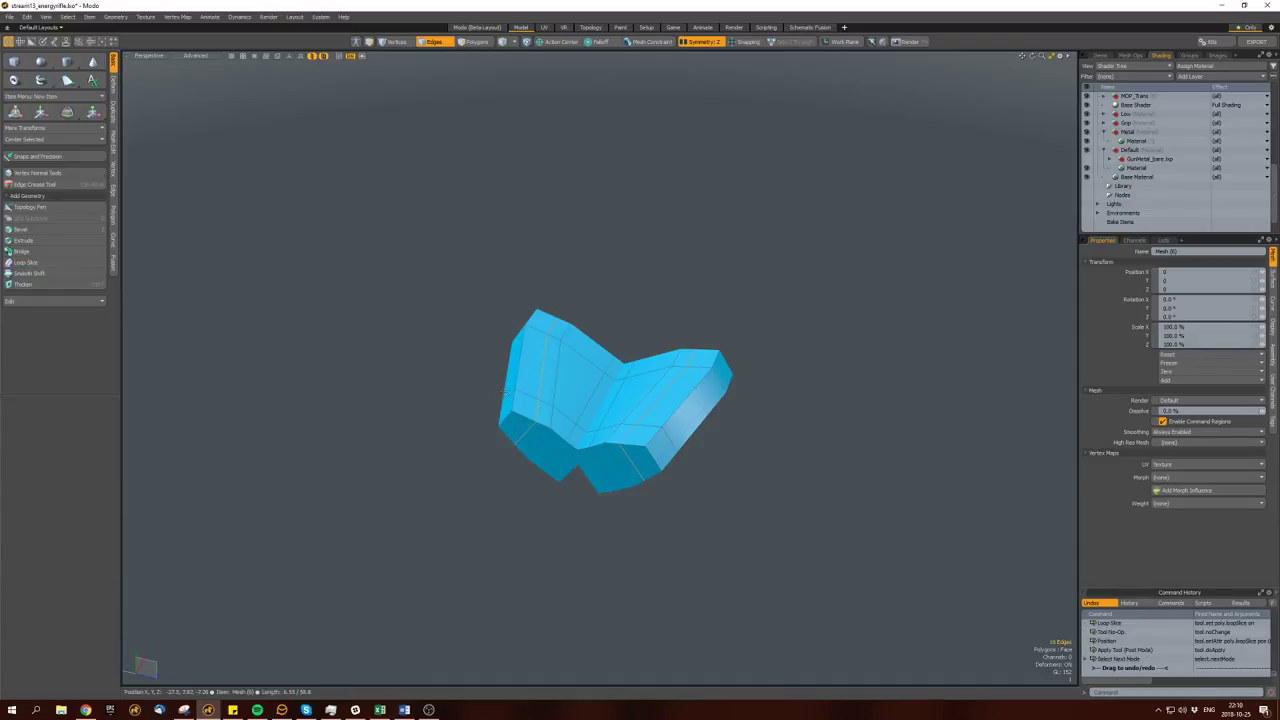
Select the inner polygons of both side pods and inset them by about 0.21 with Polygon Bevel.
double_click(560, 390)
alt+drag(560, 390, 487, 385)
mouse_move(487, 385)
ctrl+right_down()
mouse_move(563, 517)
mouse_move(470, 360)
ctrl+right_up()
ctrl+right_drag(500, 402, 481, 343)
click(552, 297)
mouse_move(552, 297)
alt+mouse_down()
mouse_move(641, 331)
mouse_move(694, 297)
mouse_move(680, 434)
mouse_move(655, 370)
mouse_move(660, 386)
alt+mouse_up()
key(b)
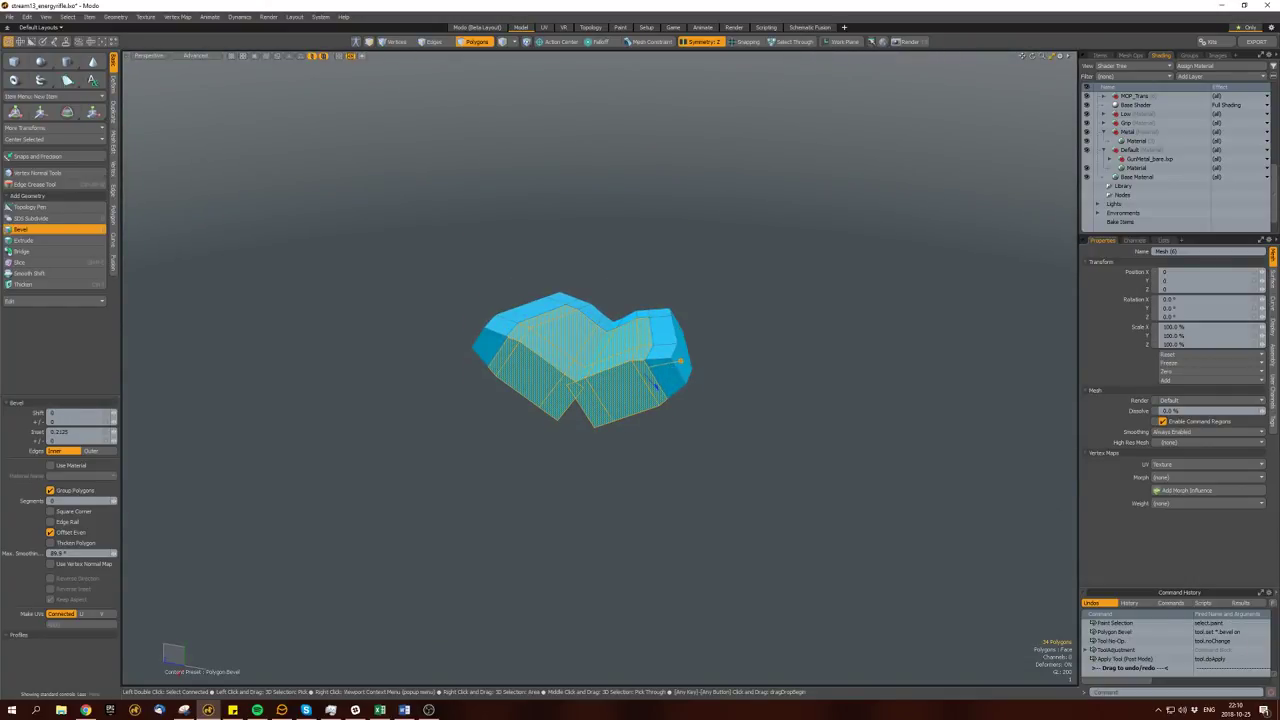
scroll(660, 386, up, 6)
key(space)
Select the narrow polygon loop around the side pods and bevel it with a shift of about -0.375 to form a groove.
double_click(655, 345)
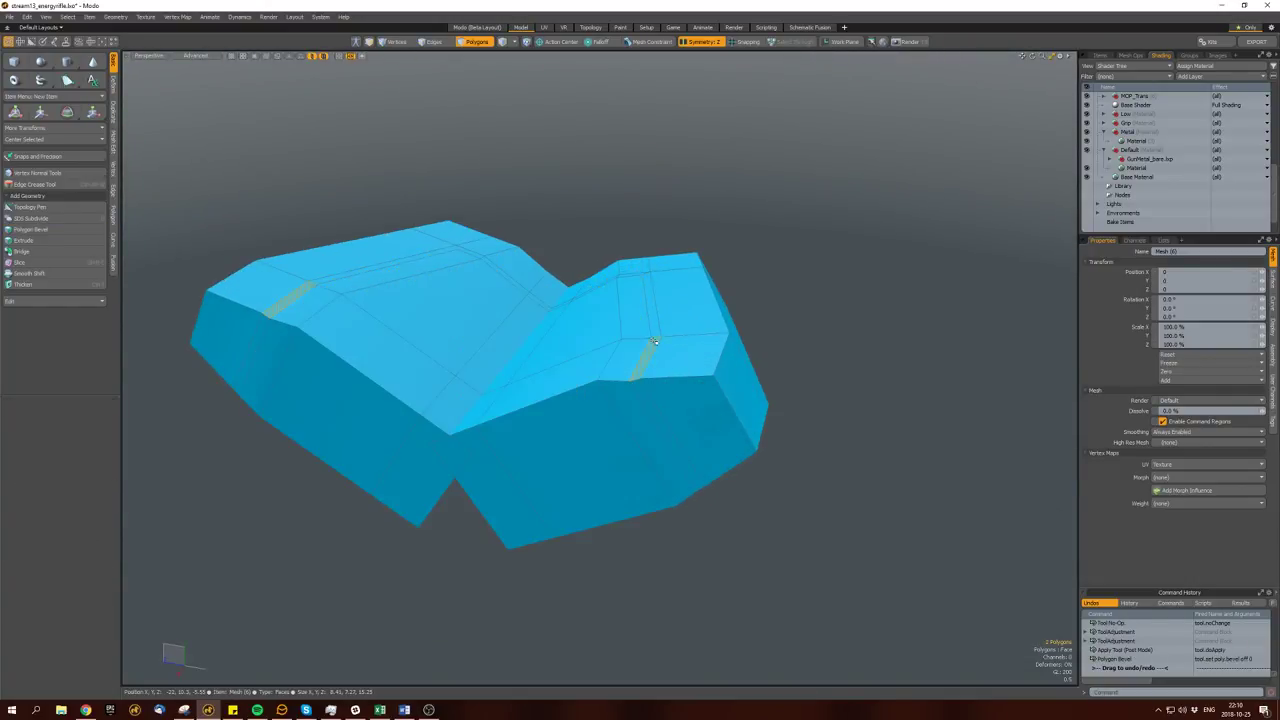
scroll(655, 338, down, 3)
key(b)
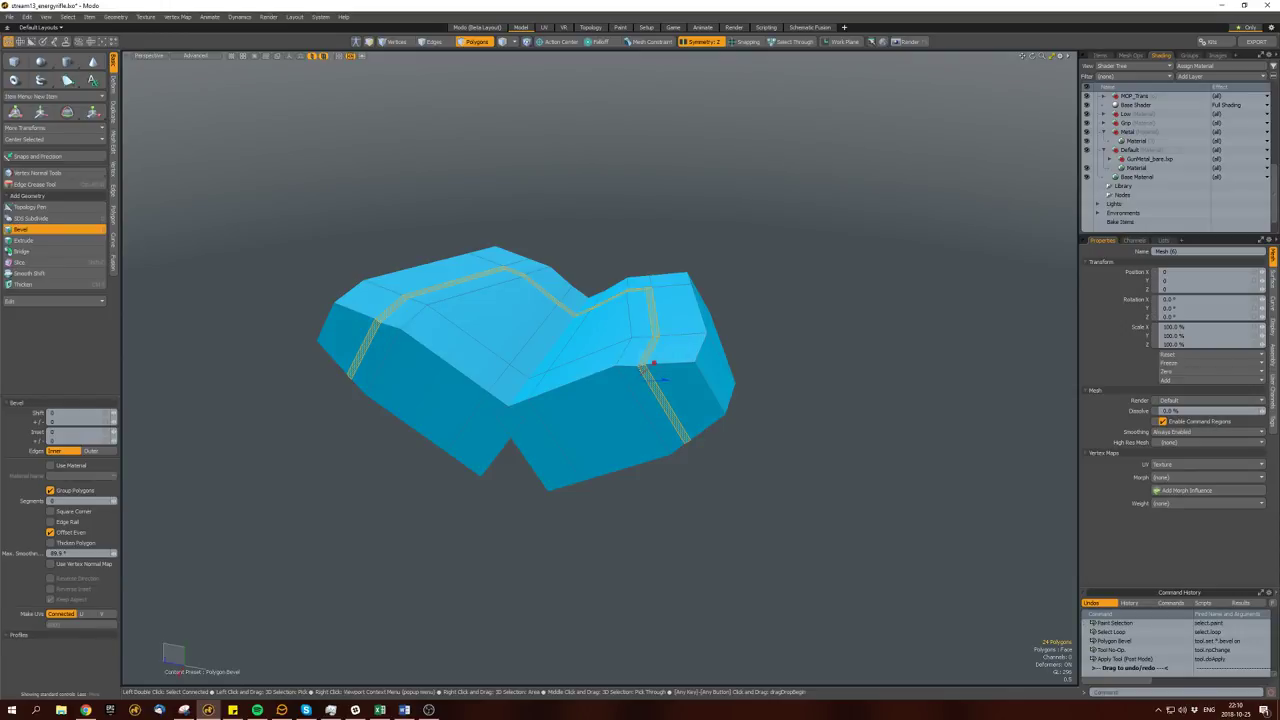
drag(652, 378, 648, 377)
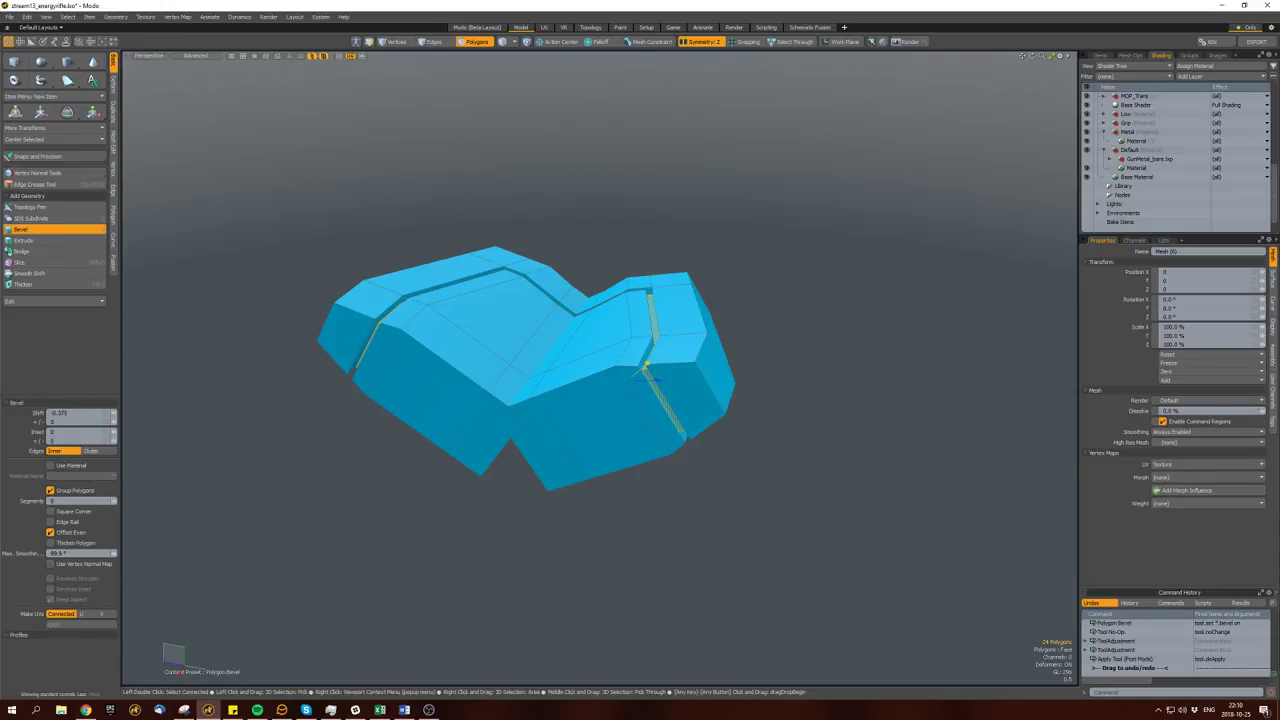
key(space)
Flood-select the inner section of the side pods, unhide the other parts, and give the section the grey material.
key(f)
key(u)
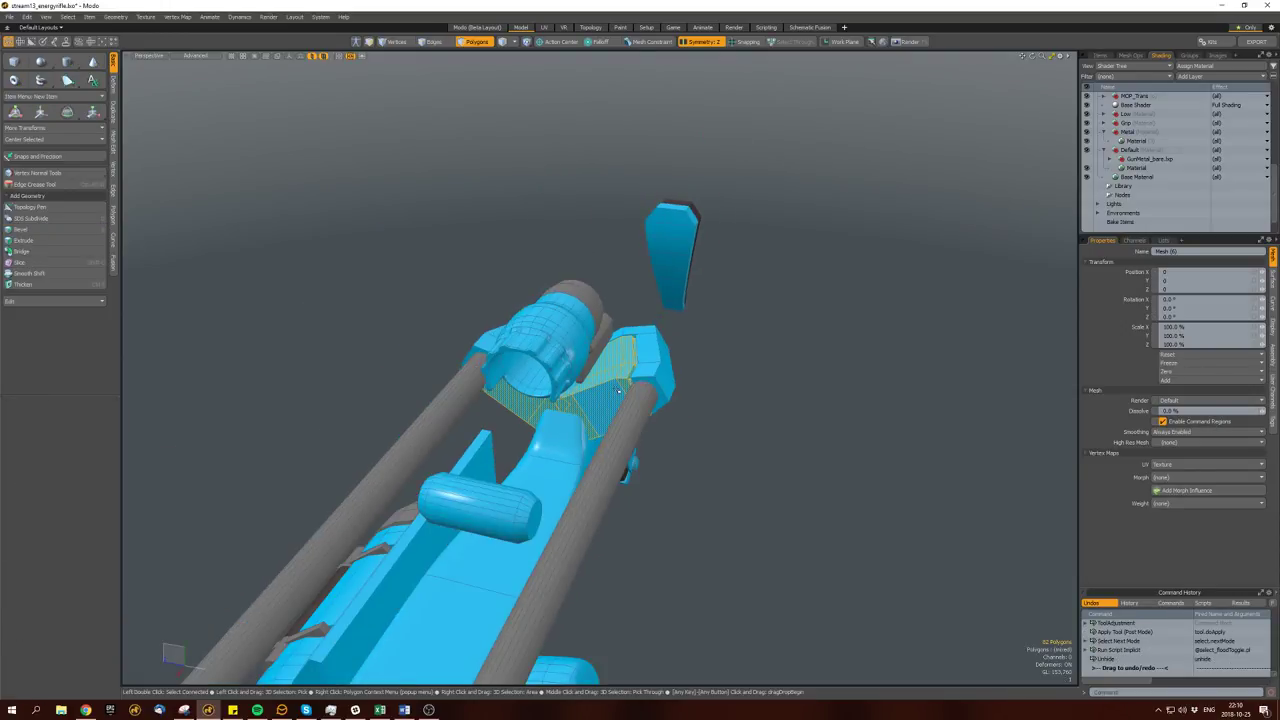
click(598, 377)
alt+drag(598, 377, 592, 424)
key(space)
Copy the side-mounted cylinder, turn symmetry off, and paste a duplicate.
double_click(477, 462)
scroll(477, 462, up, 3)
key(ctrl+c)
scroll(480, 460, down, 3)
key(x)
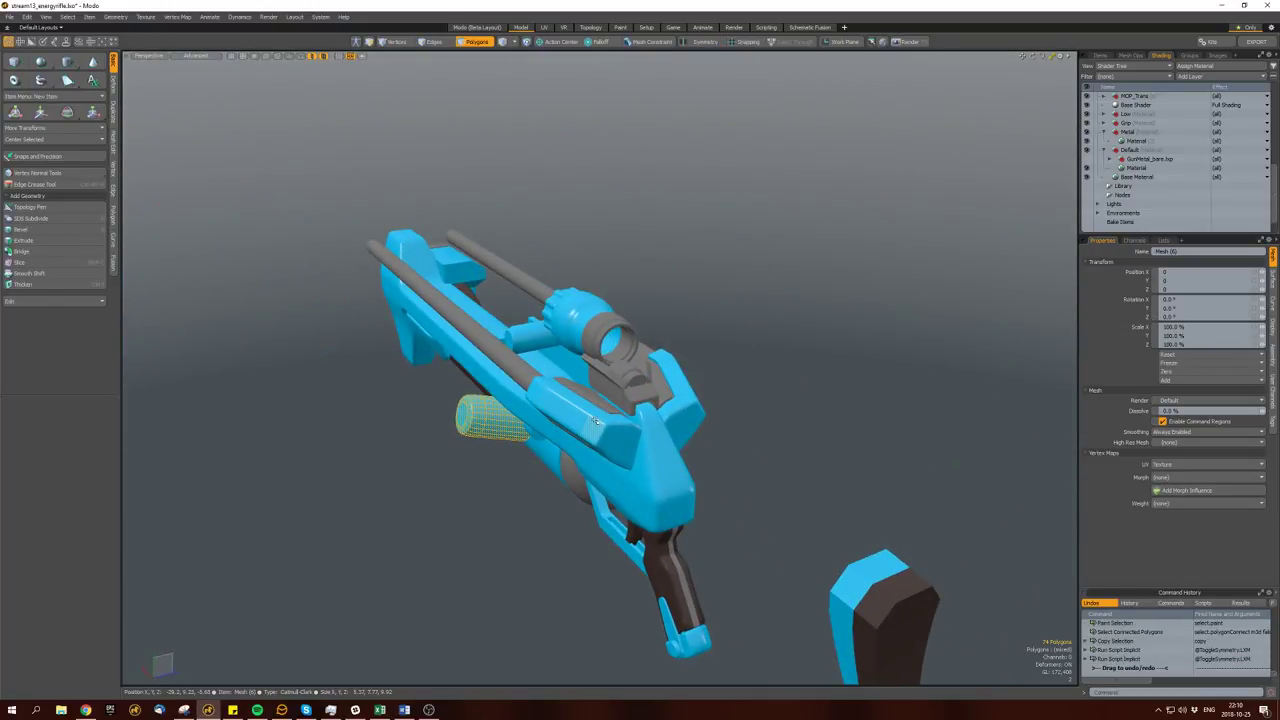
key(ctrl+v)
Rotate the duplicated cylinder, move it to the rear end of the side pod, and scale it down.
key(e)
drag(601, 418, 700, 360)
key(w)
drag(714, 314, 720, 320)
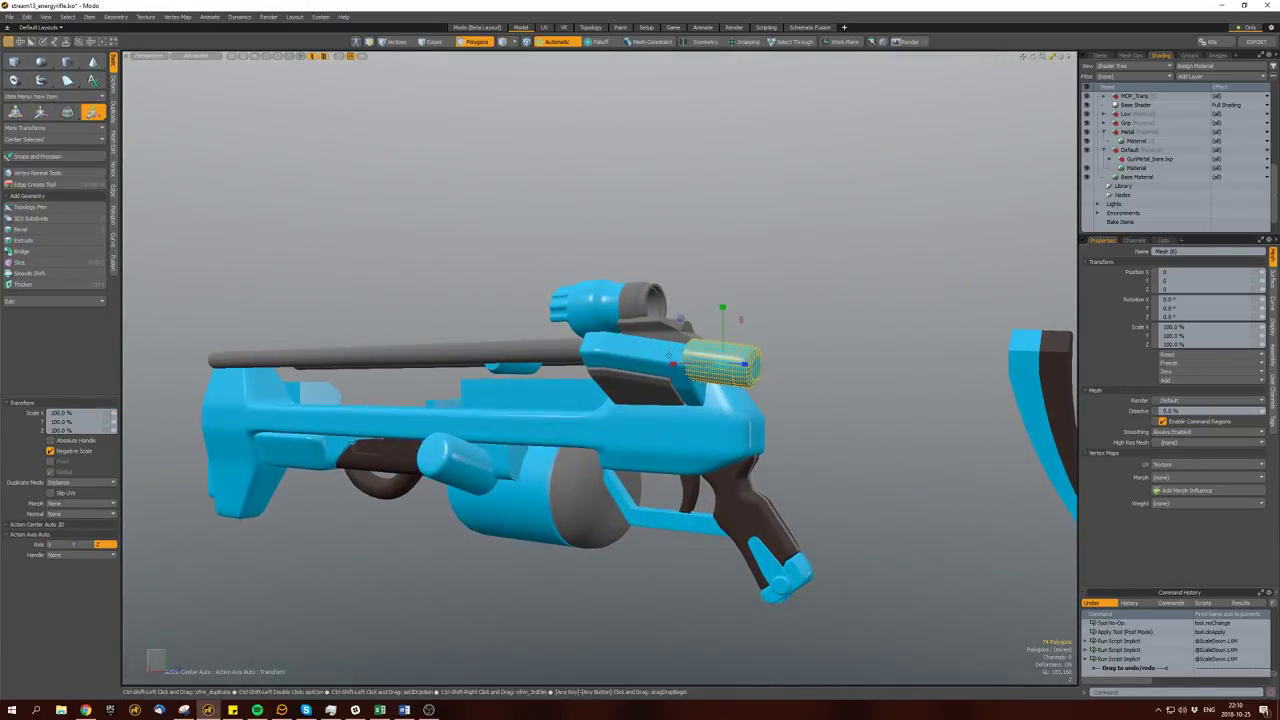
scroll(700, 360, up, 2)
Fit the small cylinder into the rear of the side pod by adjusting its rotation, scale and position.
key(shift+a)
scroll(600, 370, down, 5)
key(e)
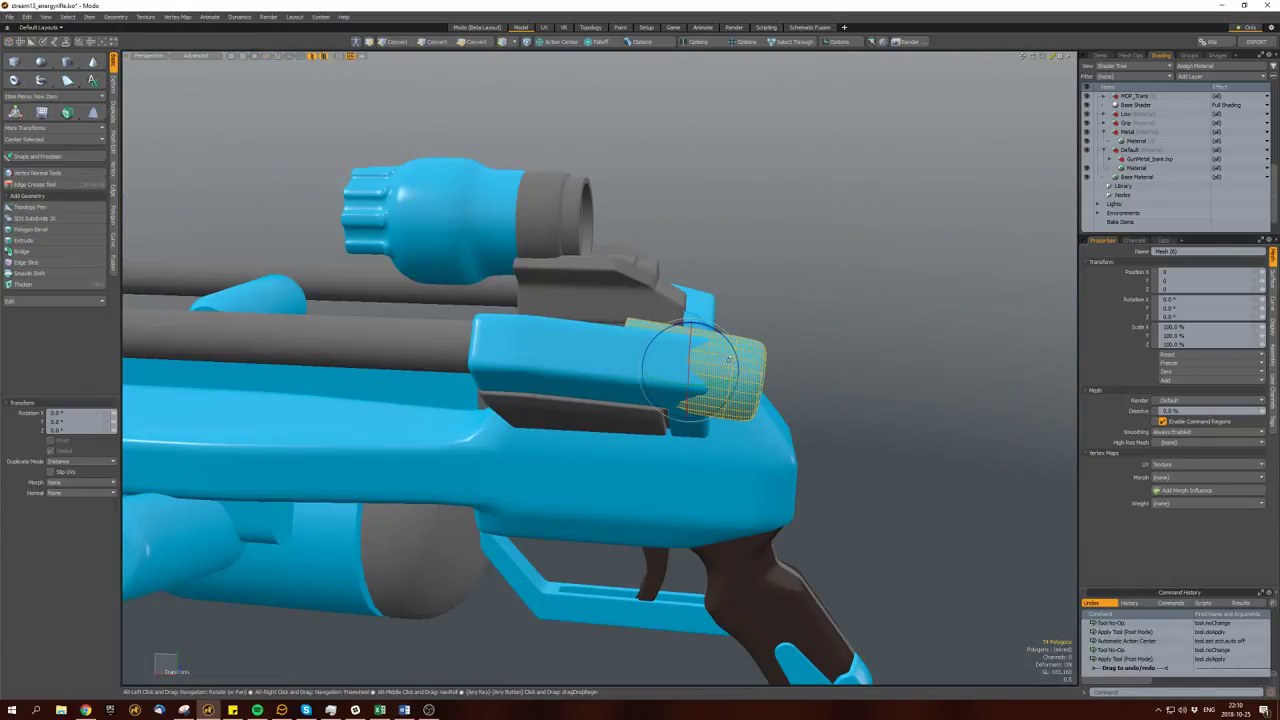
alt+drag(690, 345, 686, 424)
key(r)
key(w)
scroll(700, 415, up, 3)
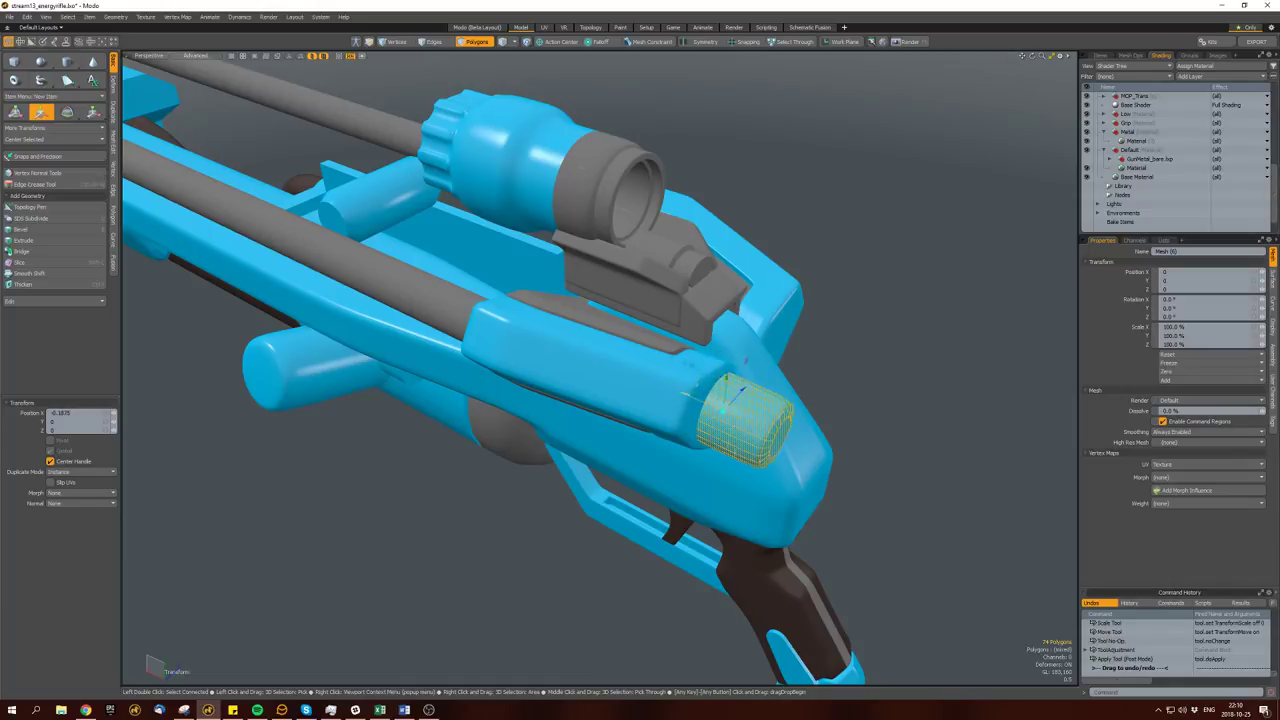
Convert the small cylinder at the pod's rear to a subdivision surface.
key(Tab)
alt+drag(737, 387, 754, 413)
key(Tab)
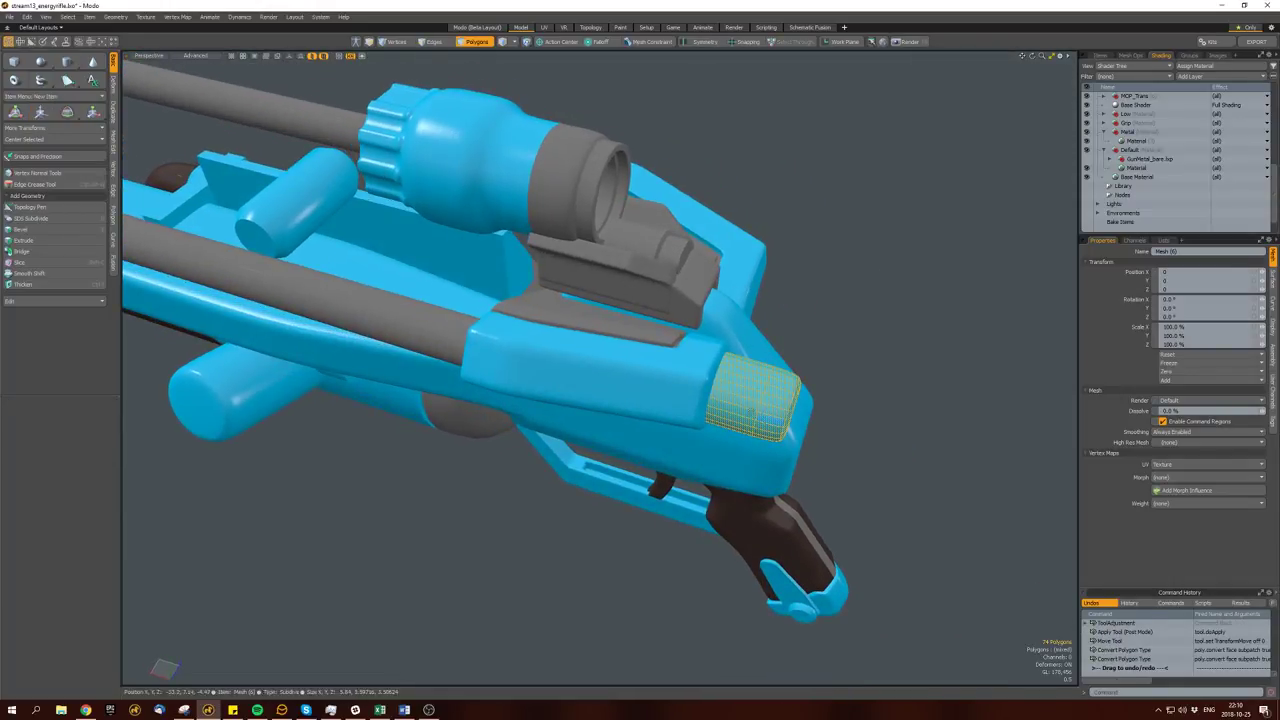
Move the small cylinder's end face and adjust the cylinder's position in the rear of the side pod.
mouse_move(766, 349)
ctrl+right_down()
mouse_move(809, 471)
mouse_move(770, 440)
ctrl+right_up()
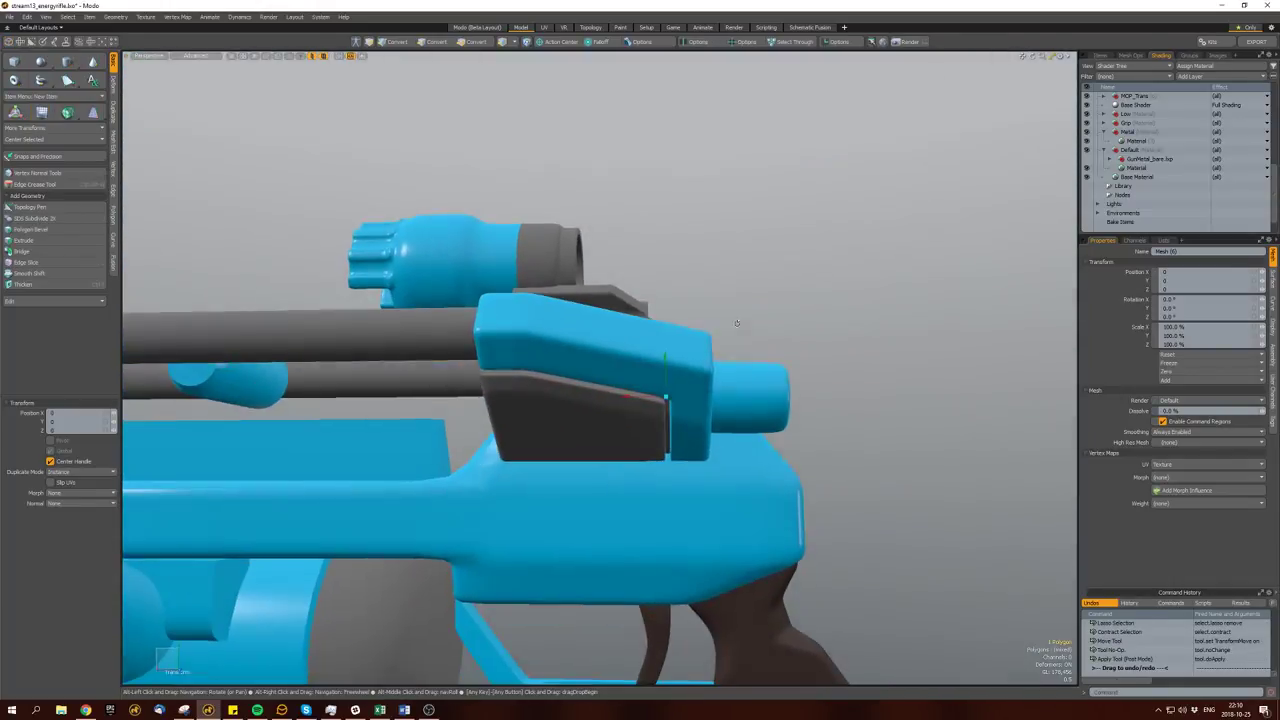
key(3)
click(722, 390)
double_click(722, 390)
key(w)
alt+drag(722, 392, 658, 495)
key(space)
Raise the mesh's subdivision level and save the scene.
key(ctrl+m)
scroll(600, 460, down, 5)
mouse_move(531, 443)
alt+mouse_down()
mouse_move(576, 397)
mouse_move(549, 463)
mouse_move(524, 476)
mouse_move(762, 427)
mouse_move(741, 384)
mouse_move(734, 445)
mouse_move(700, 443)
alt+mouse_up()
key(ctrl+z)
key(ctrl+s)
click(762, 427)
click(741, 384)
key(ctrl+s)
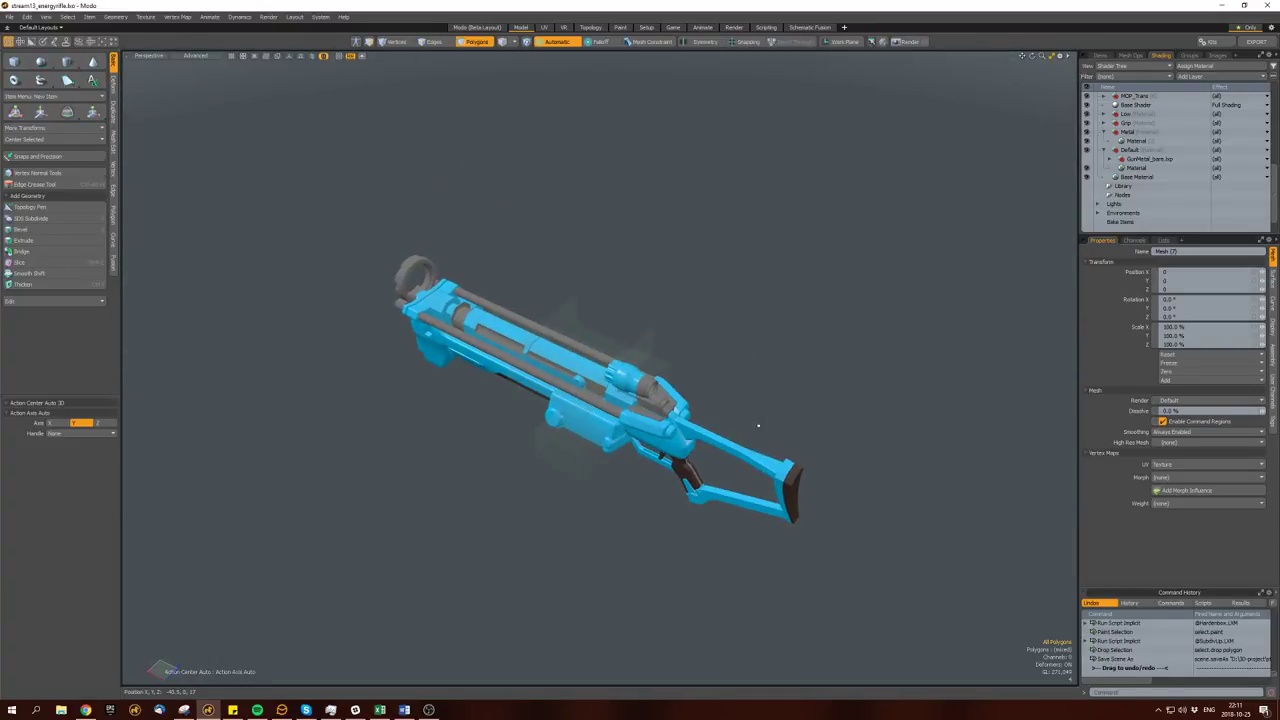
Start a render preview of the rifle and examine its materials and shape from several angles.
key(F8)
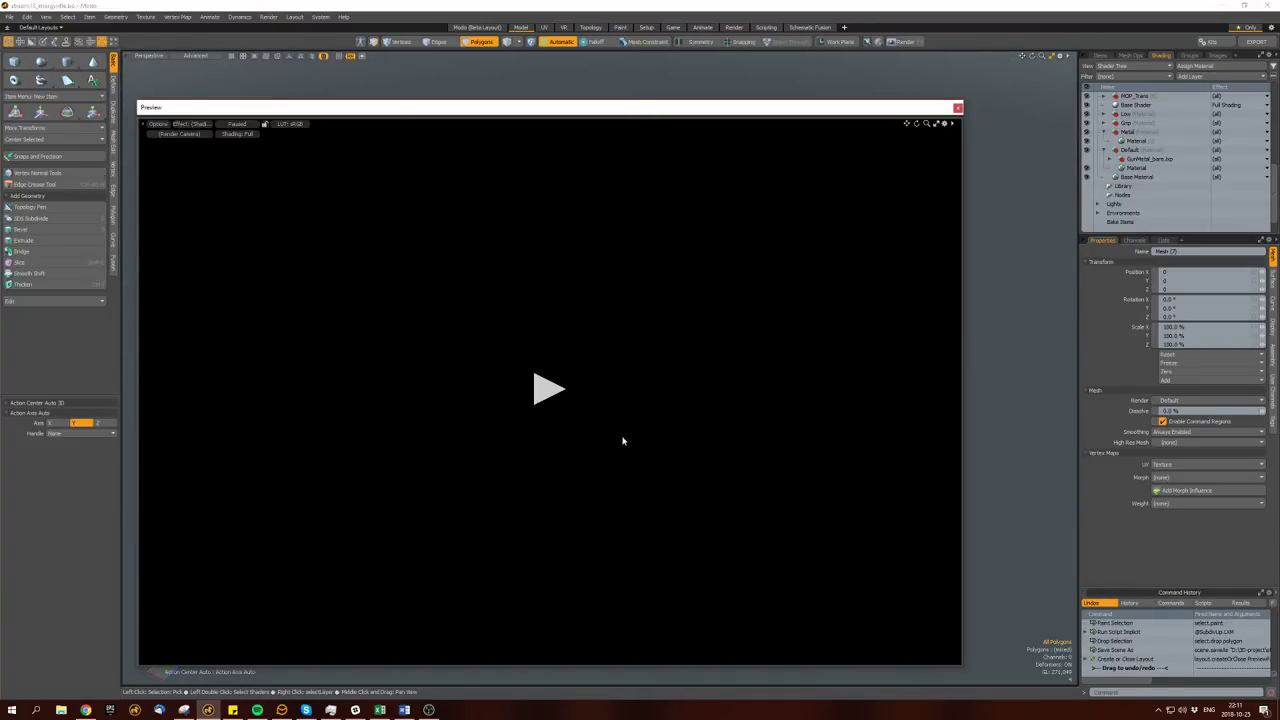
click(578, 387)
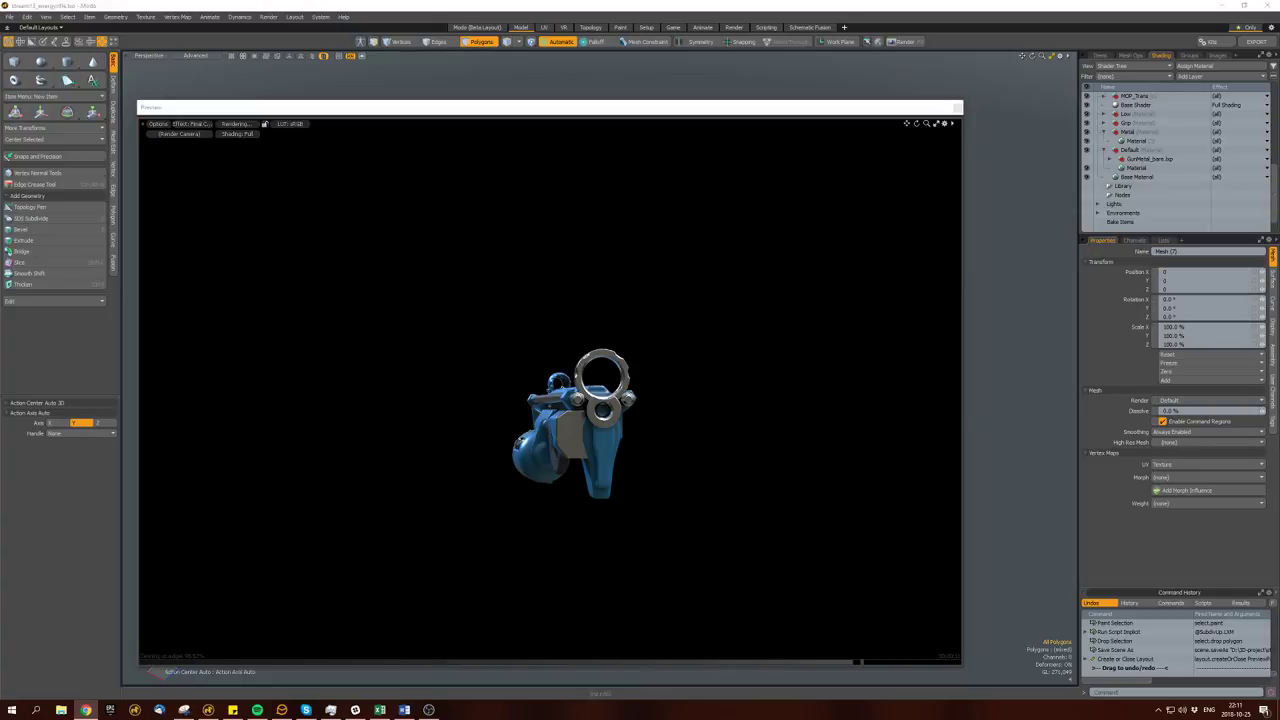
key(a)
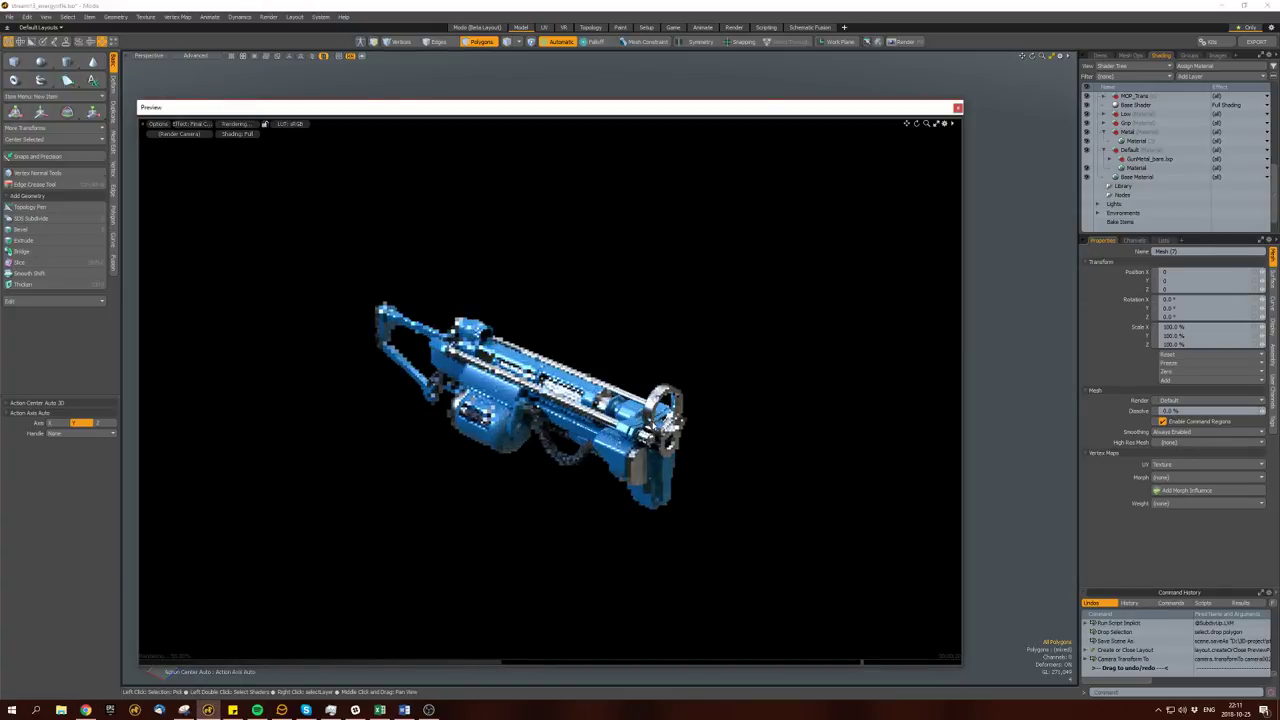
key(a)
key(a)
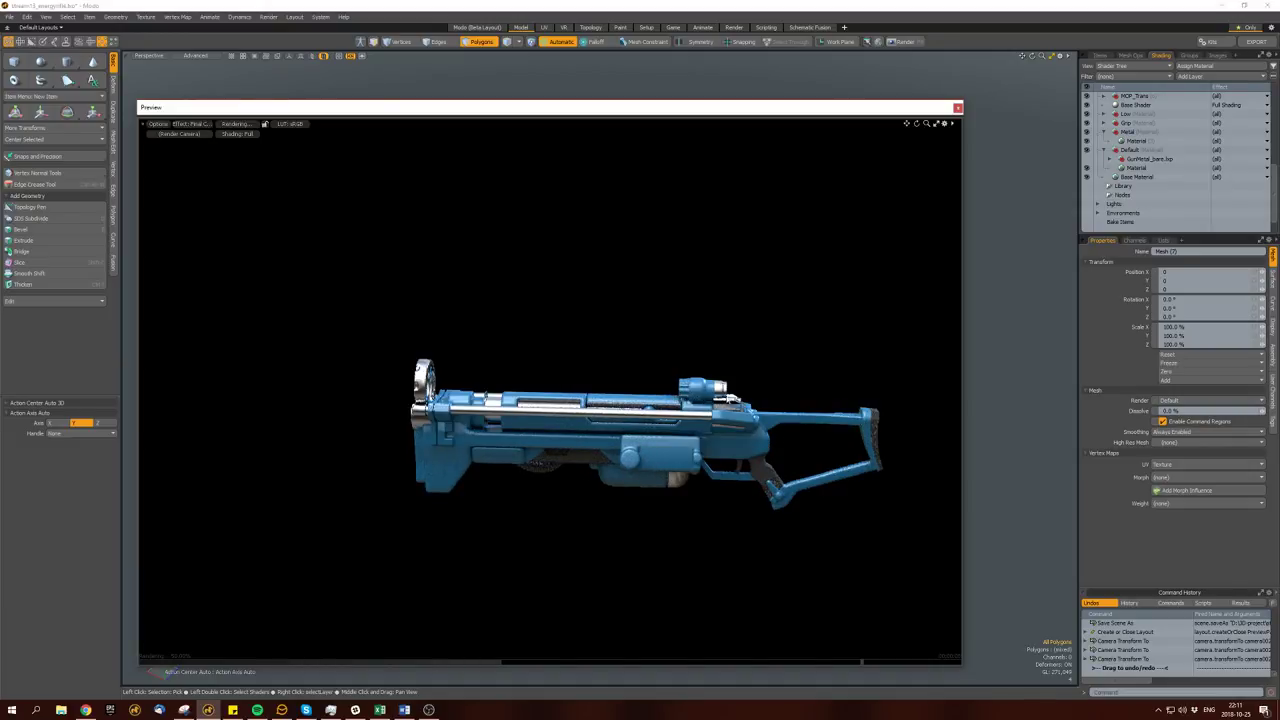
alt+drag(516, 489, 340, 420)
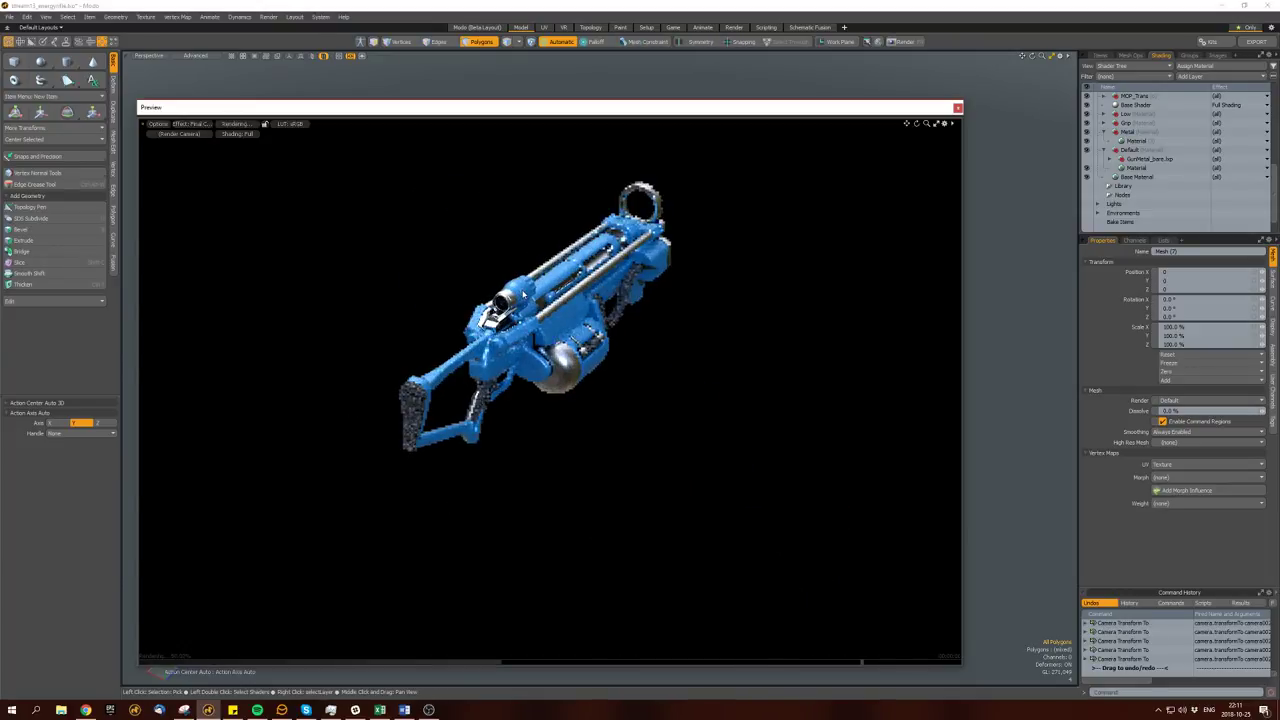
click(503, 304)
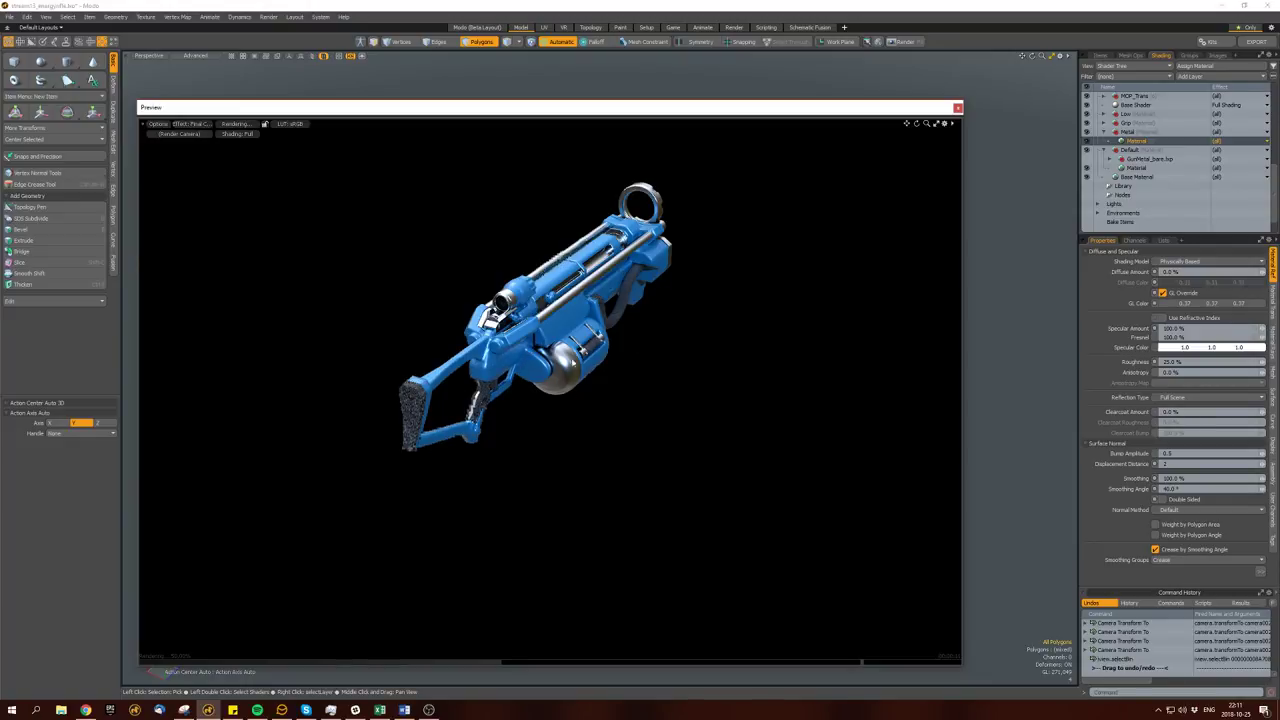
alt+drag(397, 408, 781, 404)
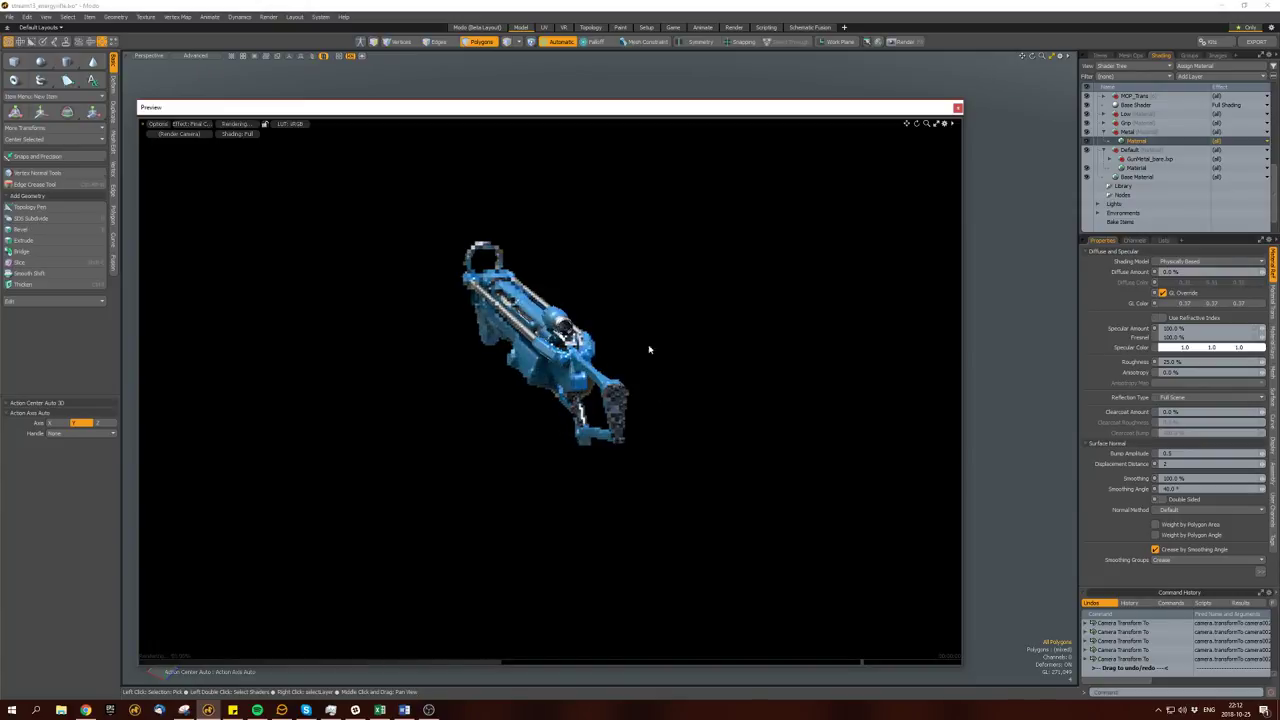
key(alt+Tab)
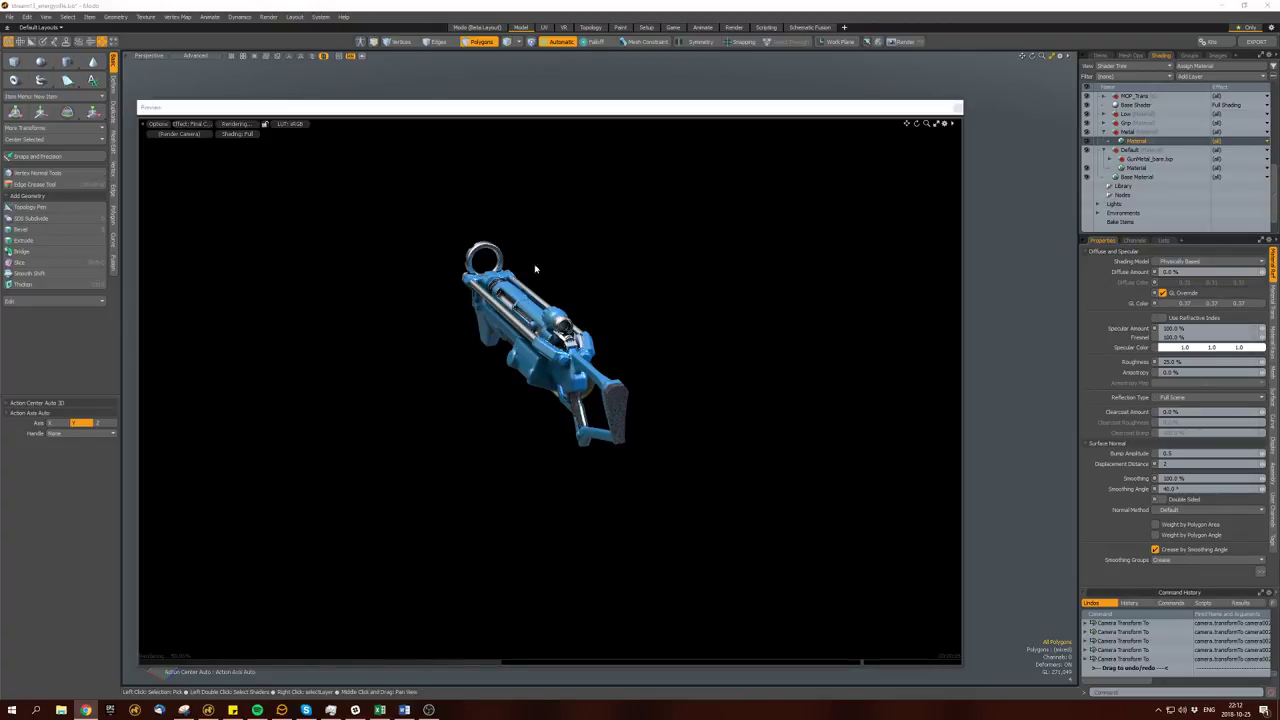
click(517, 120)
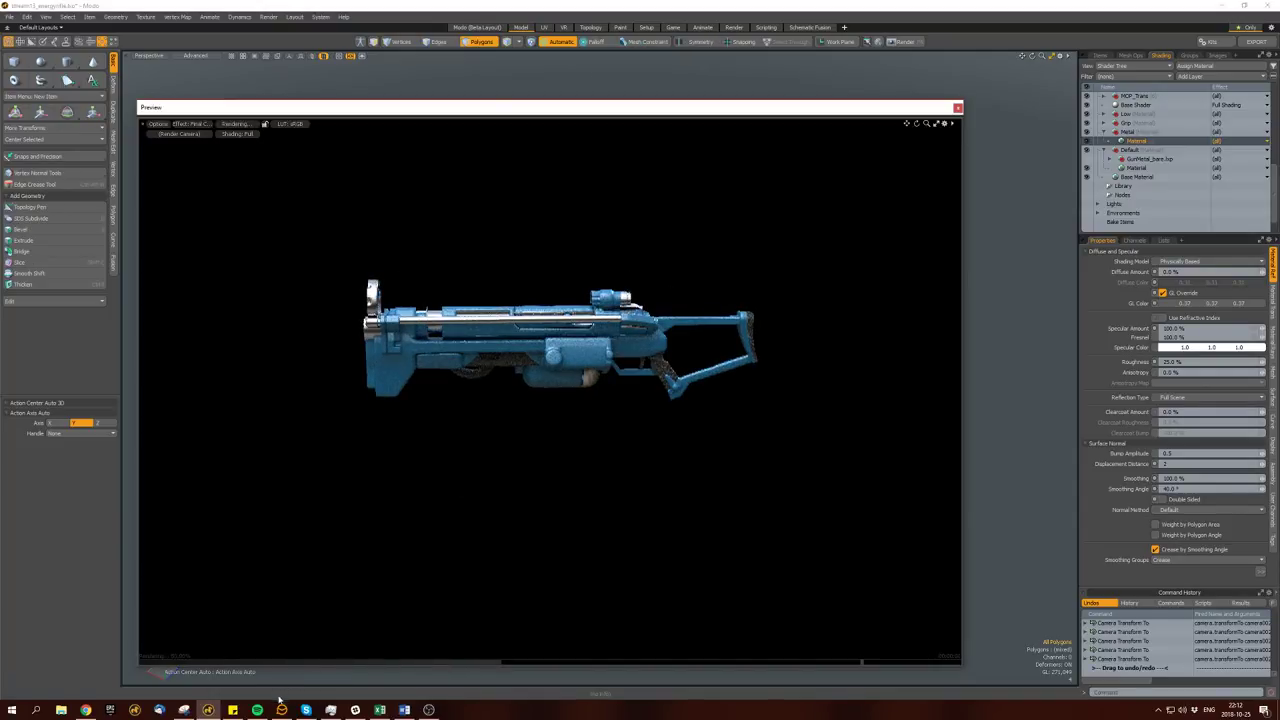
click(428, 709)
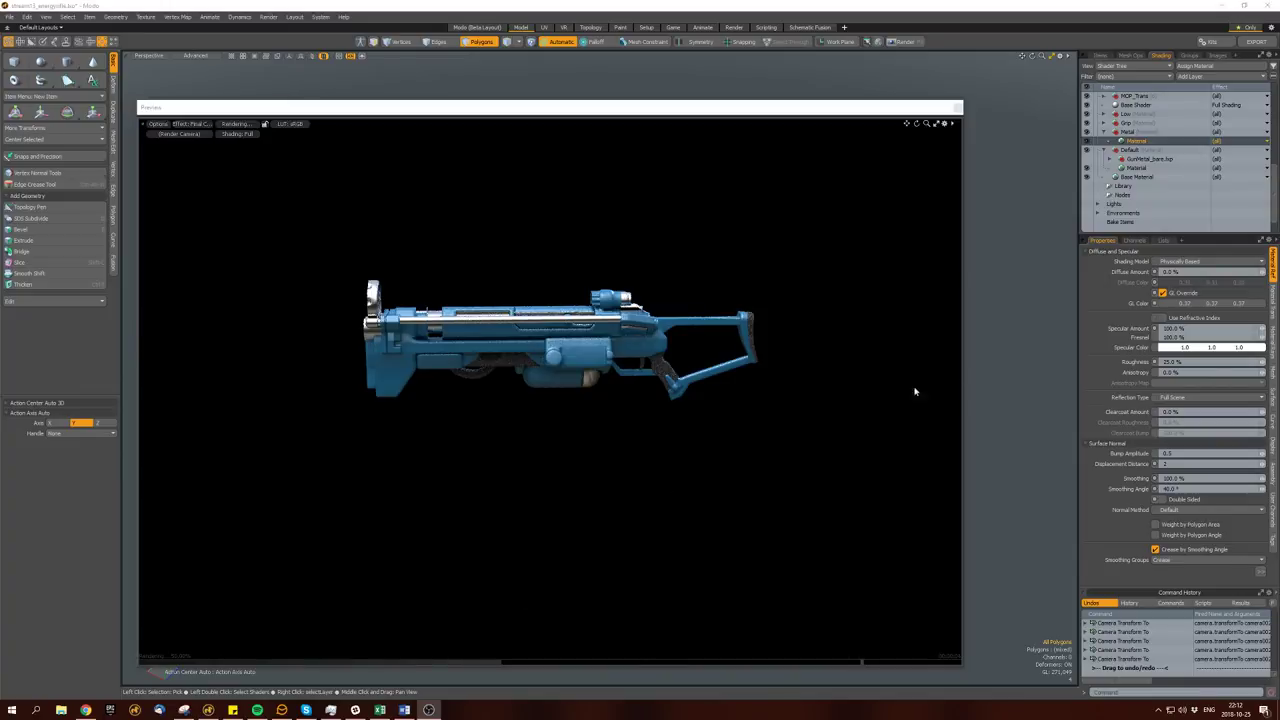
click(86, 710)
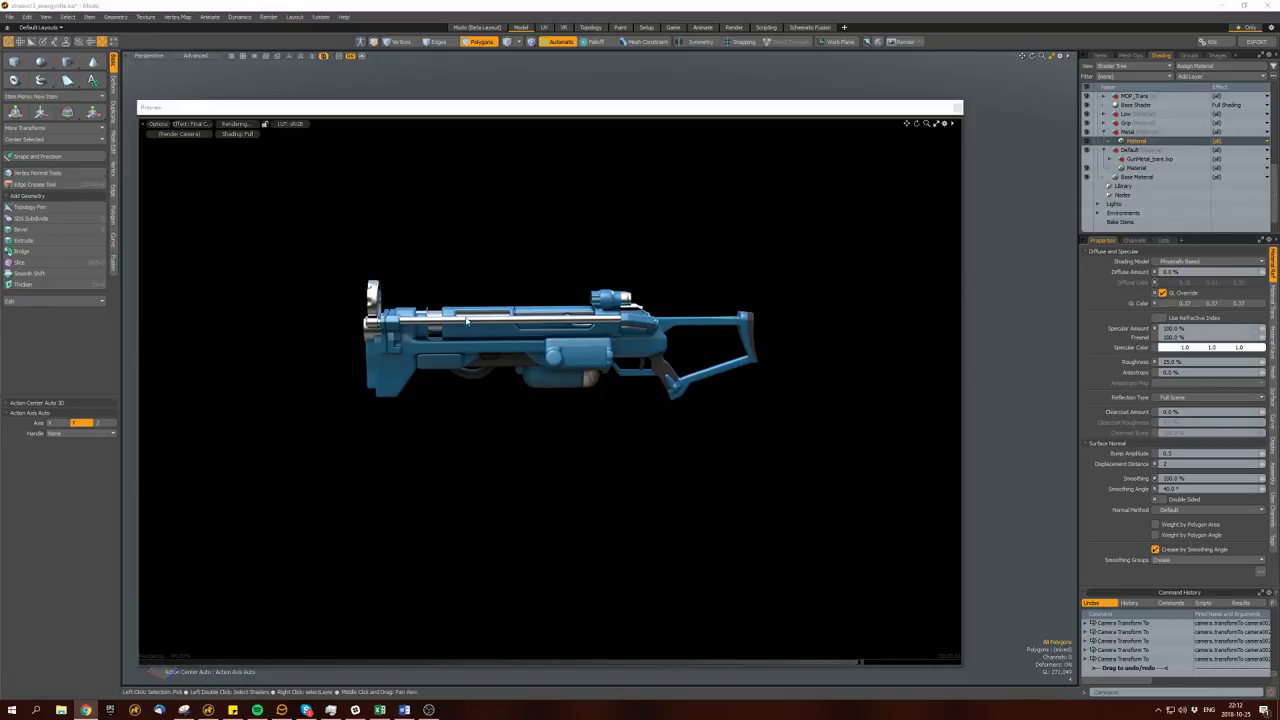
Check the rifle's side and underside in the render preview and close the preview.
alt+drag(434, 318, 434, 405)
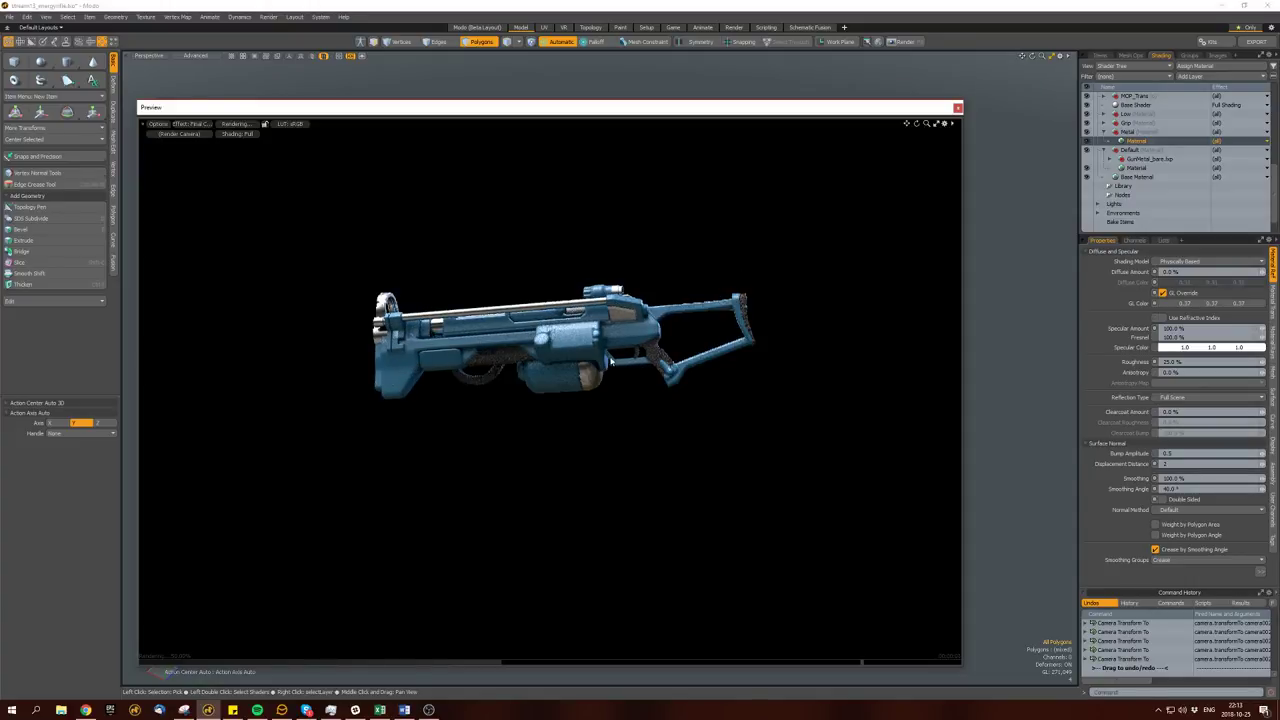
click(957, 107)
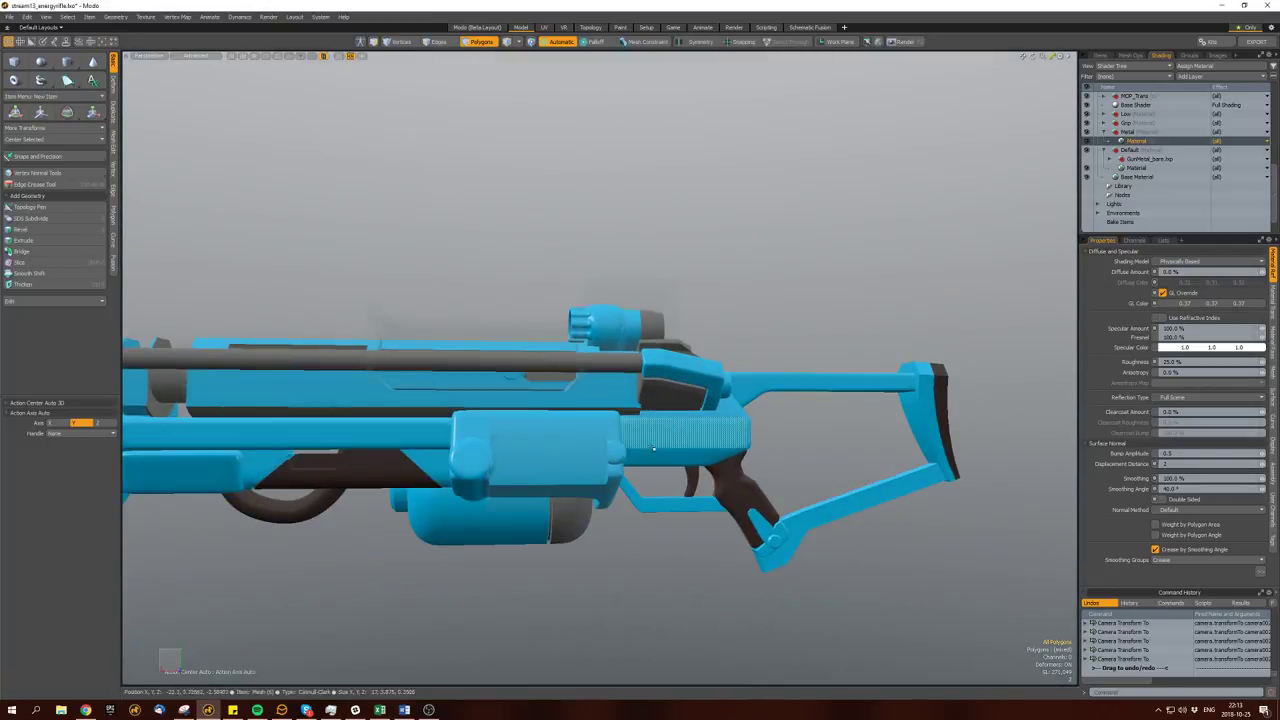
Select the mounting block between the receiver and the drum and convert it from subdivision to plain faces.
double_click(655, 511)
mouse_move(652, 512)
alt+mouse_down()
mouse_move(593, 512)
mouse_move(708, 498)
mouse_move(718, 472)
mouse_move(686, 514)
mouse_move(706, 520)
mouse_move(706, 500)
alt+mouse_up()
key(shift+Down)
key(w)
key(space)
double_click(718, 472)
key(h)
key(h)
key(Tab)
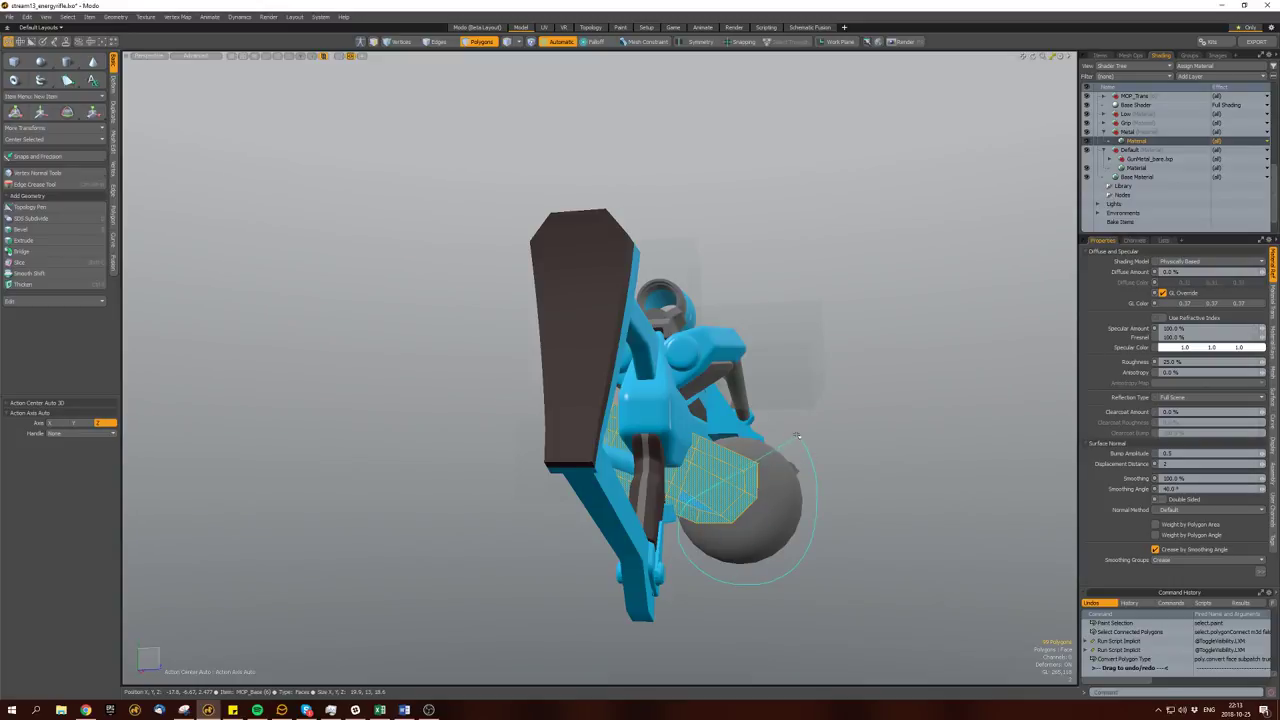
Select the mounting block's outer faces and move them downward and outward over the drum.
right_drag(799, 437, 790, 470)
mouse_move(790, 470)
alt+mouse_down()
mouse_move(620, 470)
mouse_move(760, 470)
alt+mouse_up()
key(w)
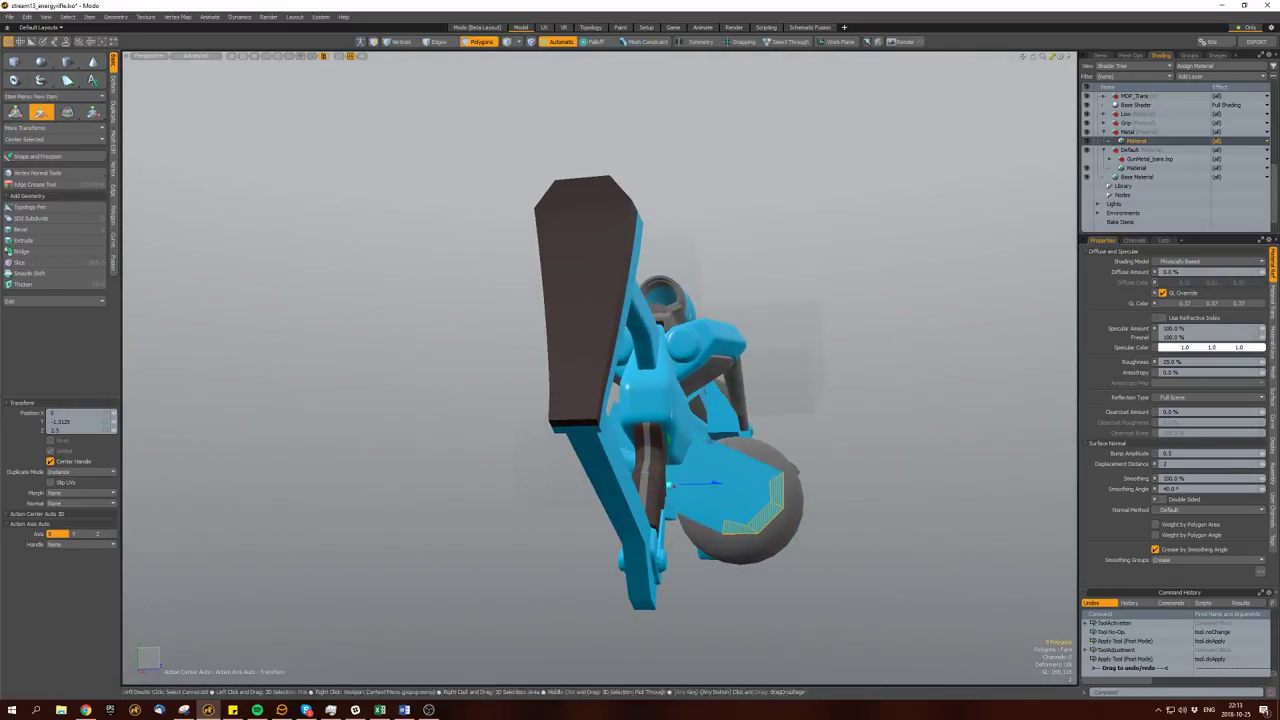
key(space)
click(705, 483)
key(bracketright)
alt+drag(705, 483, 703, 456)
Reposition selected faces of the block above the drum to adjust its fit.
mouse_move(729, 471)
alt+mouse_down()
mouse_move(737, 452)
mouse_move(745, 493)
mouse_move(631, 513)
mouse_move(725, 447)
mouse_move(669, 503)
mouse_move(661, 400)
alt+mouse_up()
key(3)
double_click(661, 400)
key(space)
alt+drag(572, 405, 572, 410)
ctrl+right_drag(570, 485, 516, 298)
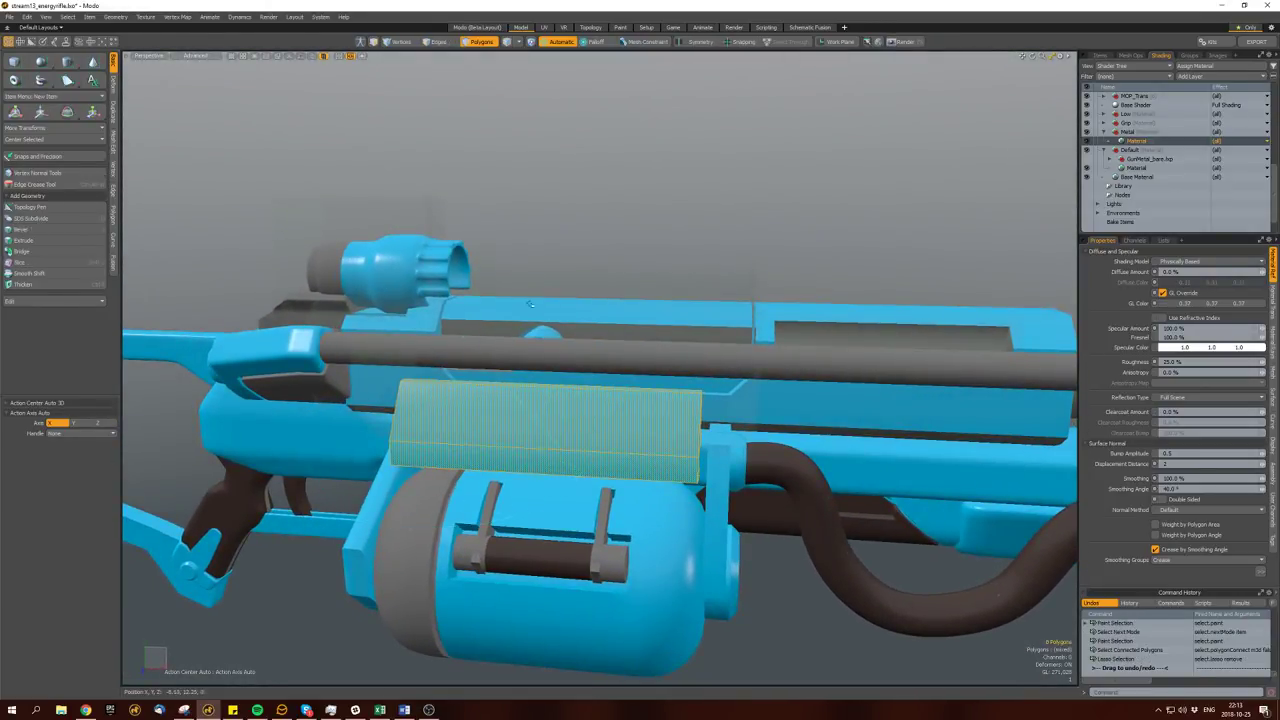
key(shift+Down)
key(w)
mouse_move(662, 427)
alt+mouse_down()
mouse_move(717, 454)
mouse_move(659, 460)
mouse_move(695, 405)
mouse_move(701, 432)
alt+mouse_up()
Add a loop slice across the block above the drum and save the scene.
double_click(660, 440)
key(space)
key(space)
key(alt+c)
key(space)
key(space)
key(ctrl+s)
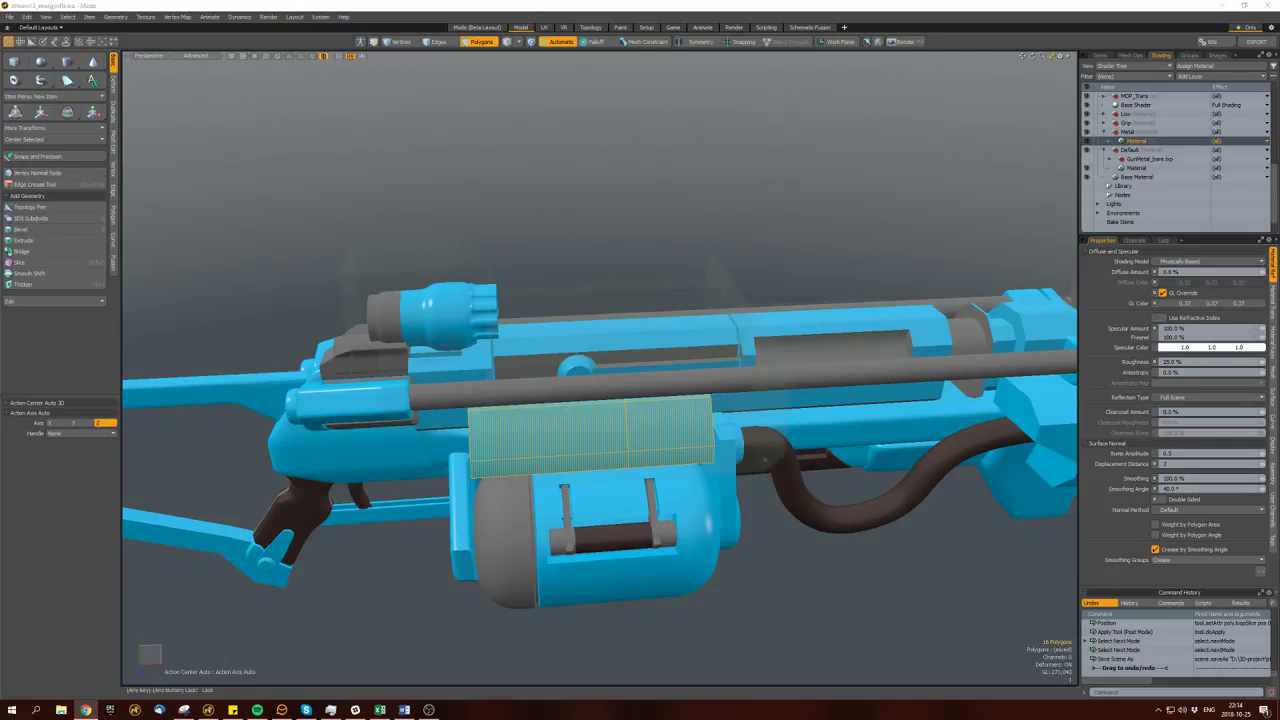
Display the uniform wireframe and slide the block's middle edge loop toward the stock.
drag(740, 385, 960, 382)
key(F5)
key(F5)
key(F5)
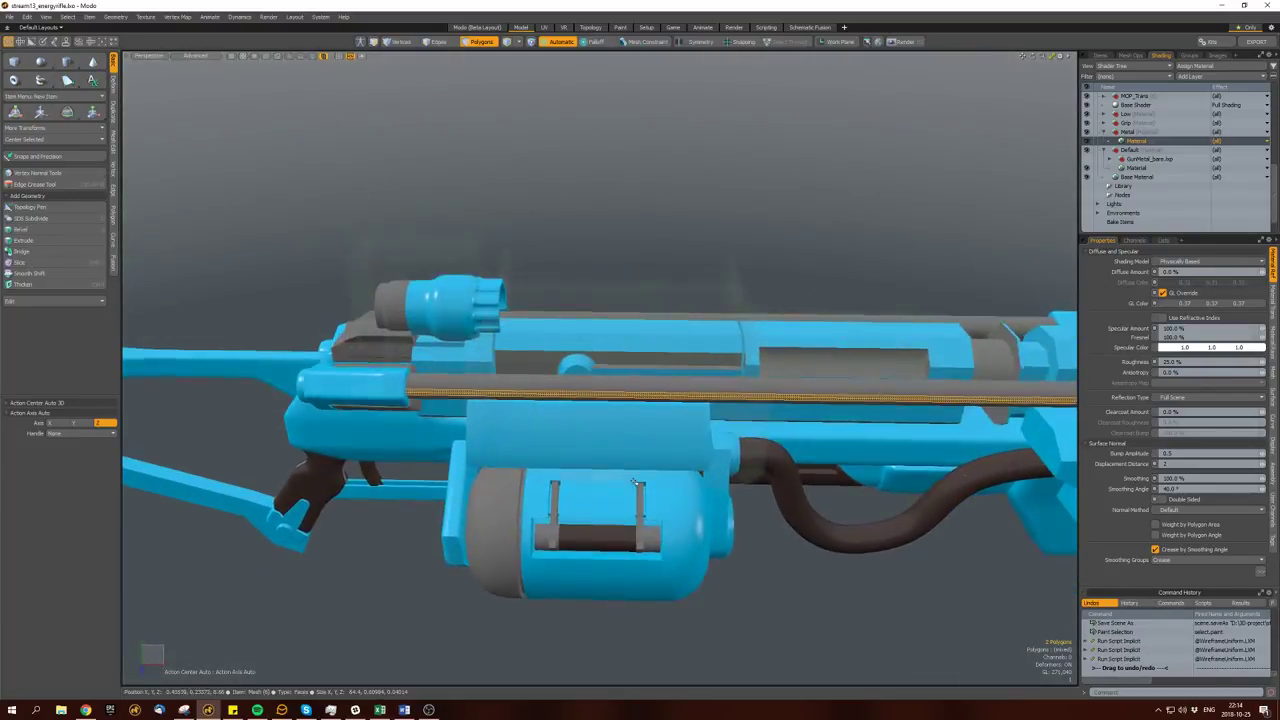
key(2)
double_click(636, 434)
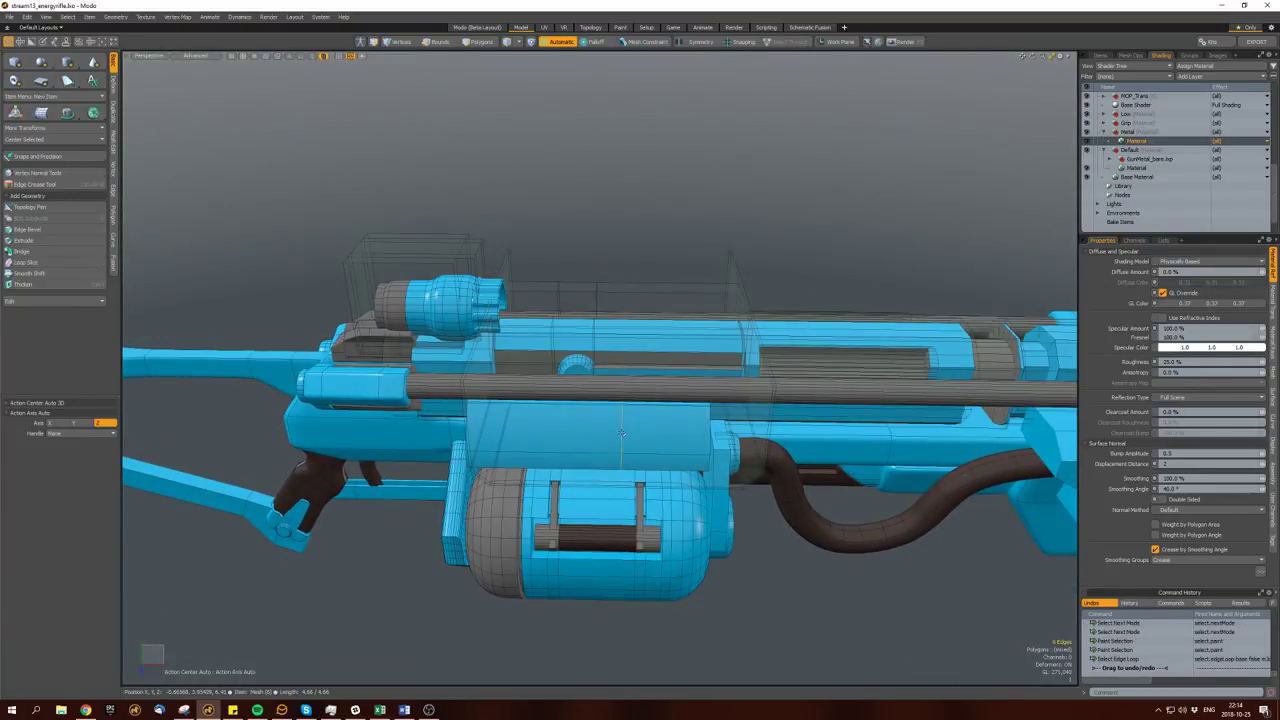
key(w)
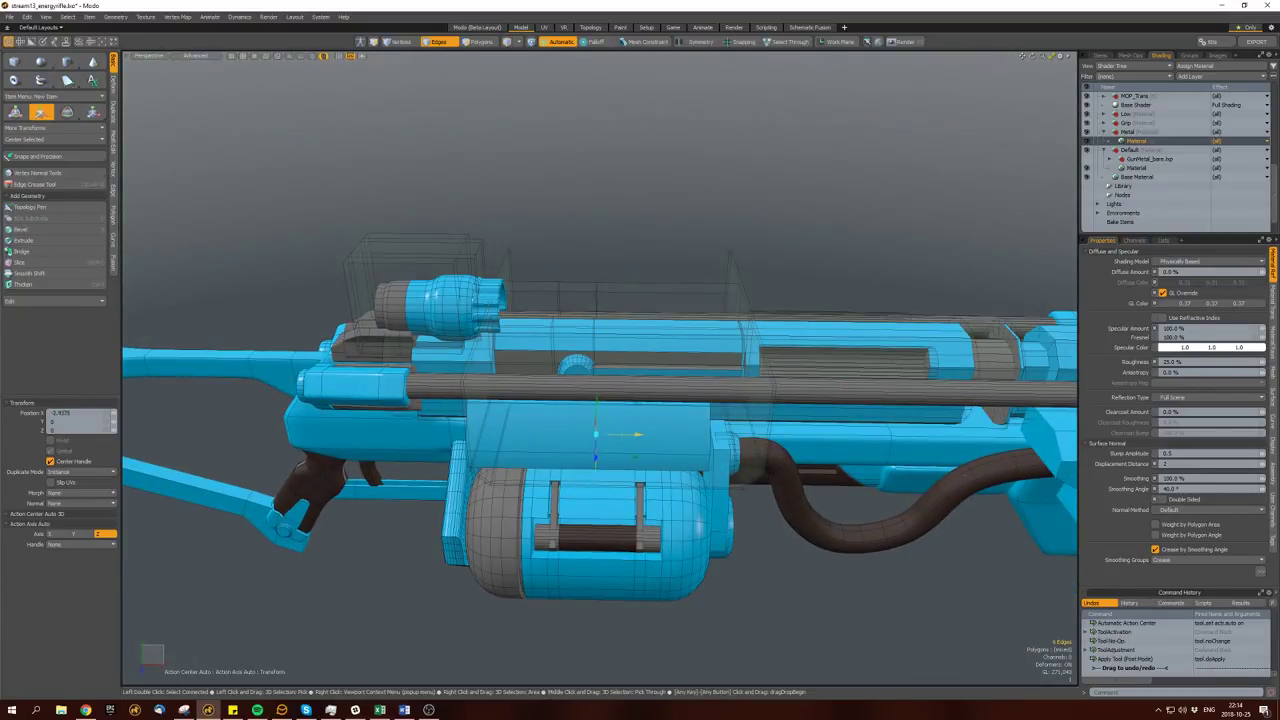
Bevel the block's middle edge loop into two widely spaced loops and bevel those into narrow bands.
key(b)
drag(600, 440, 650, 500)
key(space)
alt+drag(543, 424, 593, 418)
double_click(675, 428)
key(b)
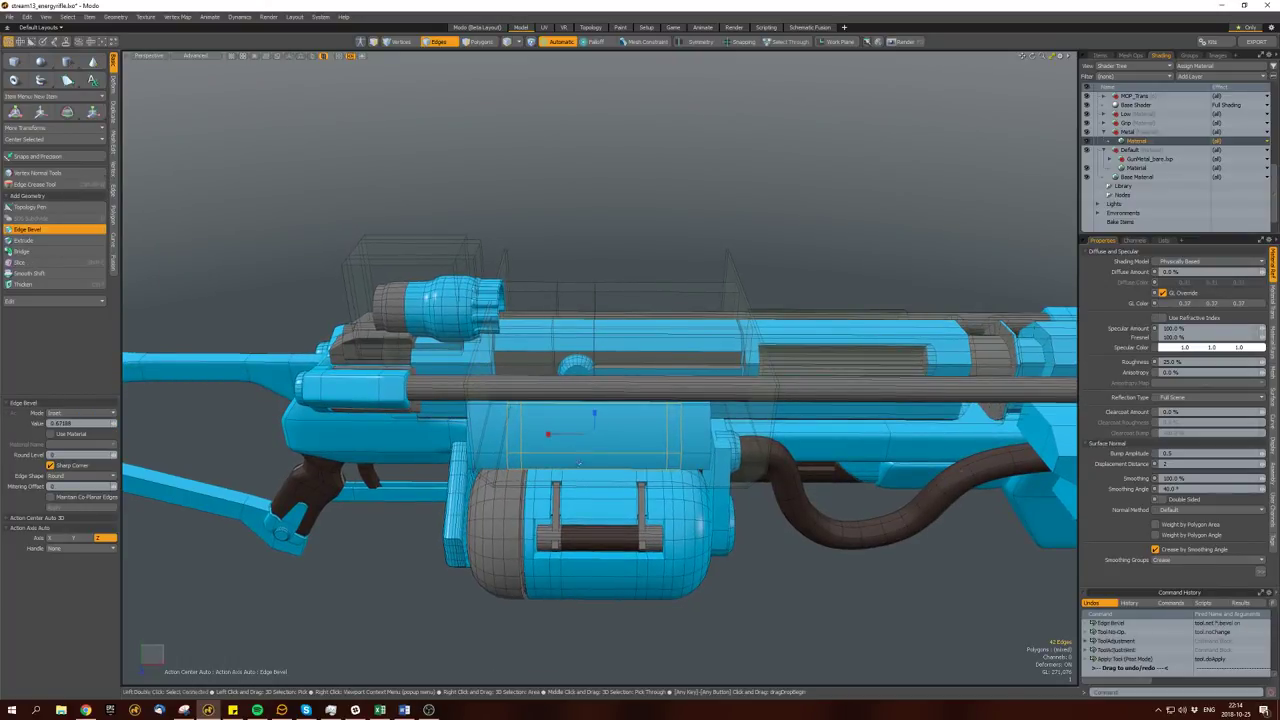
key(space)
Move the faces between the two bands outward to form a raised middle section on the block.
key(3)
alt+drag(593, 418, 665, 428)
key(w)
key(space)
key(space)
key(space)
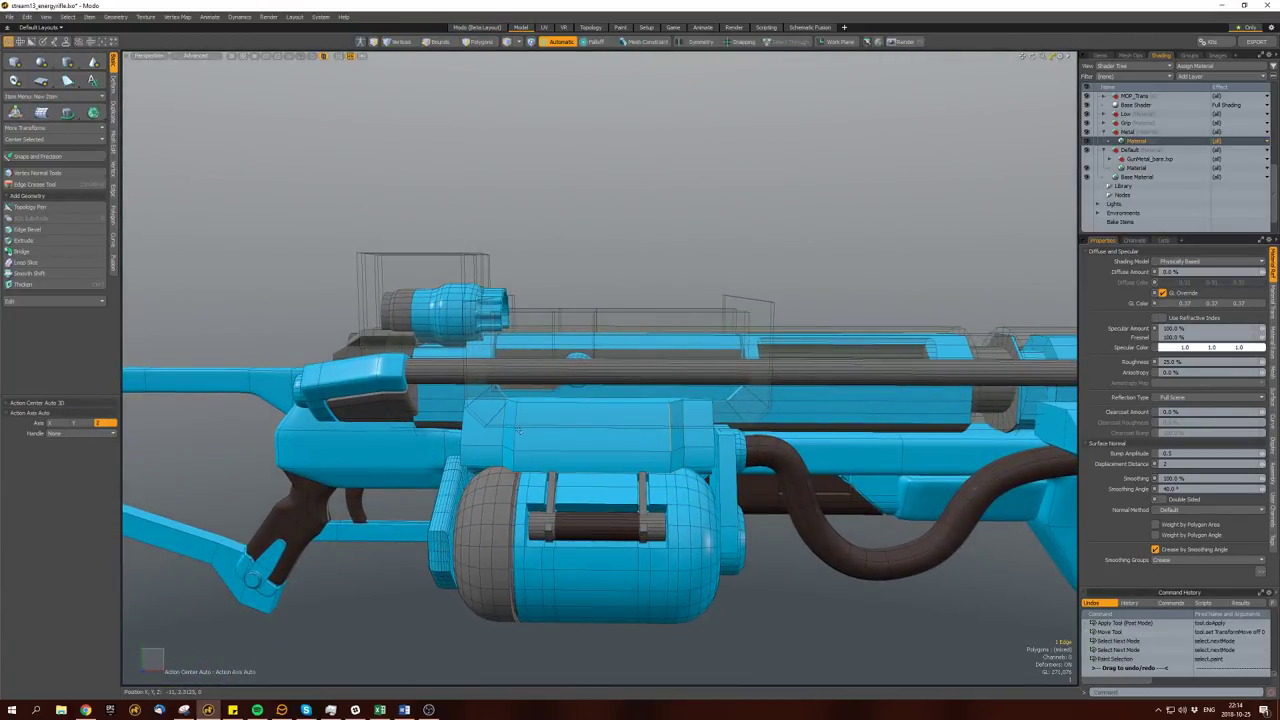
Scale the raised section's edge loops along the block and bevel them.
key(r)
alt+drag(518, 430, 545, 425)
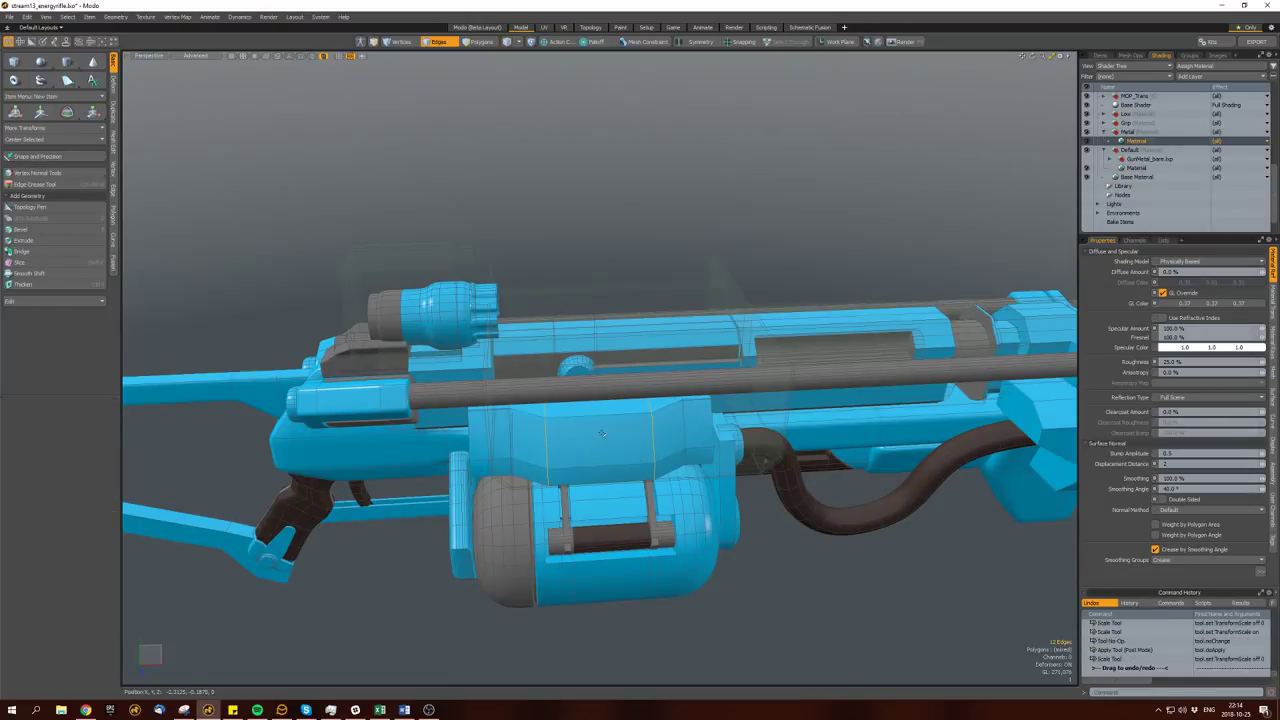
key(b)
key(space)
alt+drag(545, 425, 640, 430)
key(space)
click(515, 418)
scroll(726, 428, up, 3)
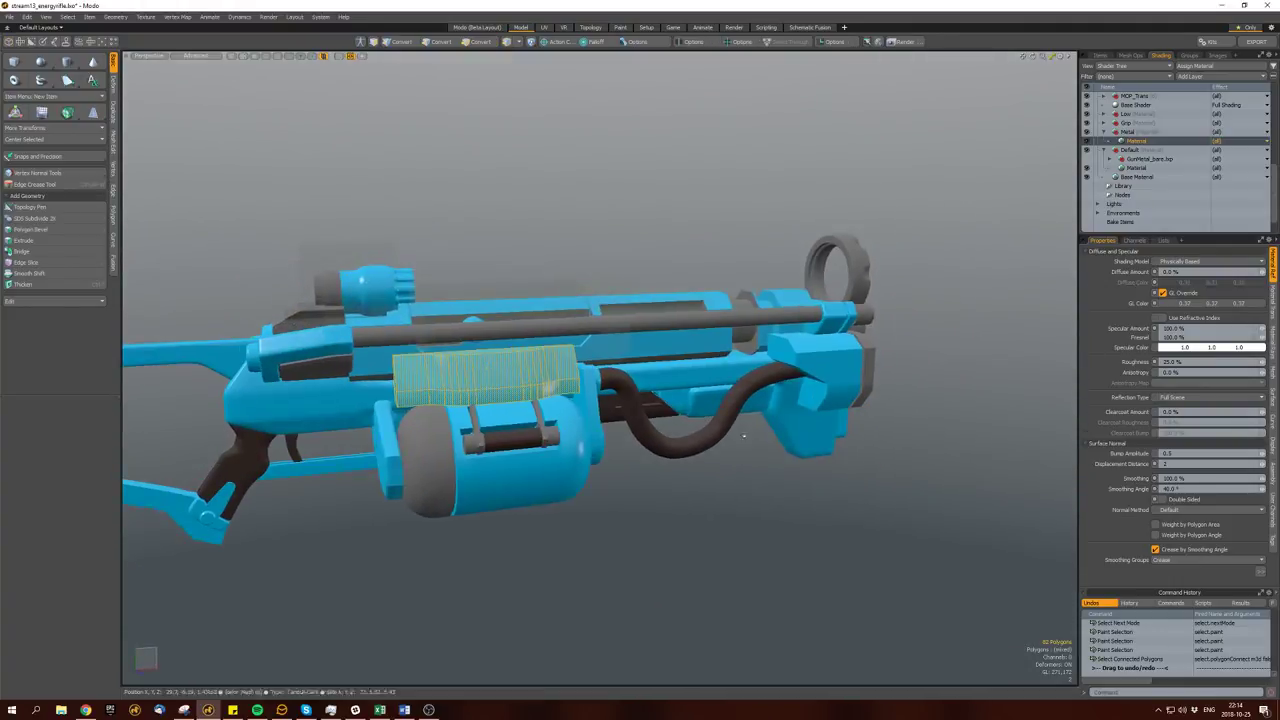
Create a 24-sided cylinder along the X axis at the hose's front end and subtract it from the front block.
click(876, 383)
scroll(760, 410, up, 3)
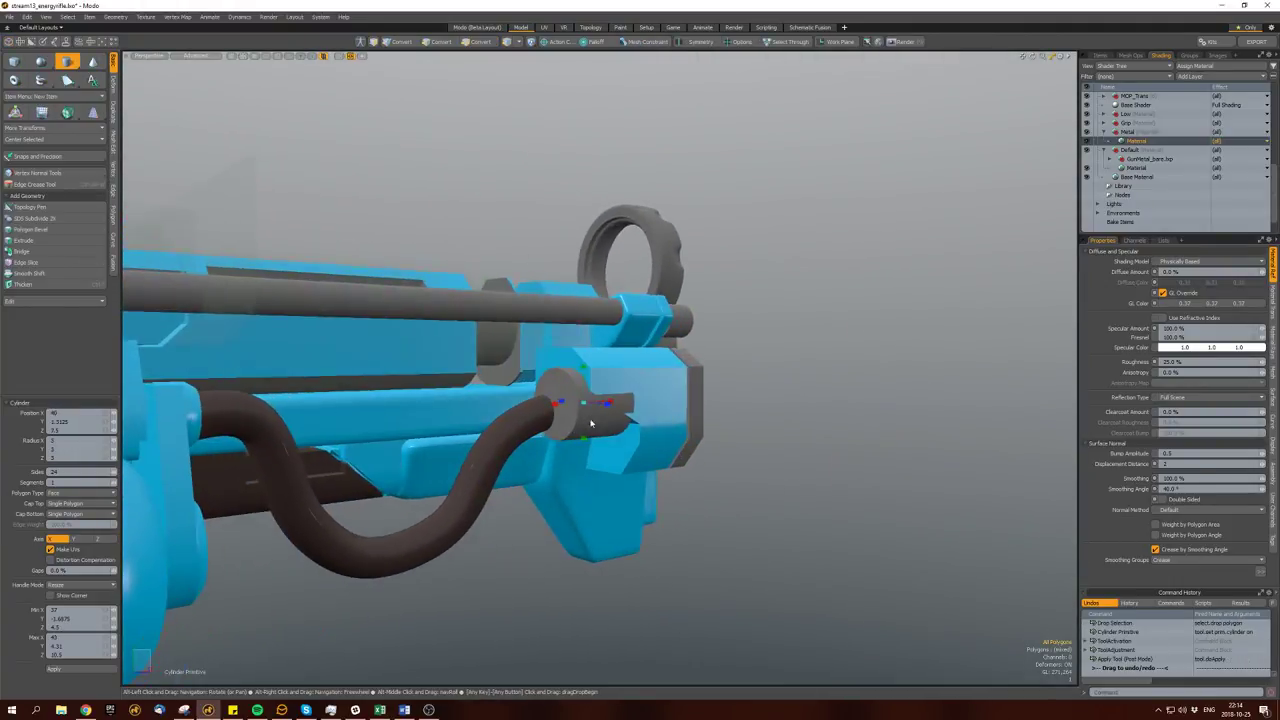
click(600, 409)
key(ctrl+shift+b)
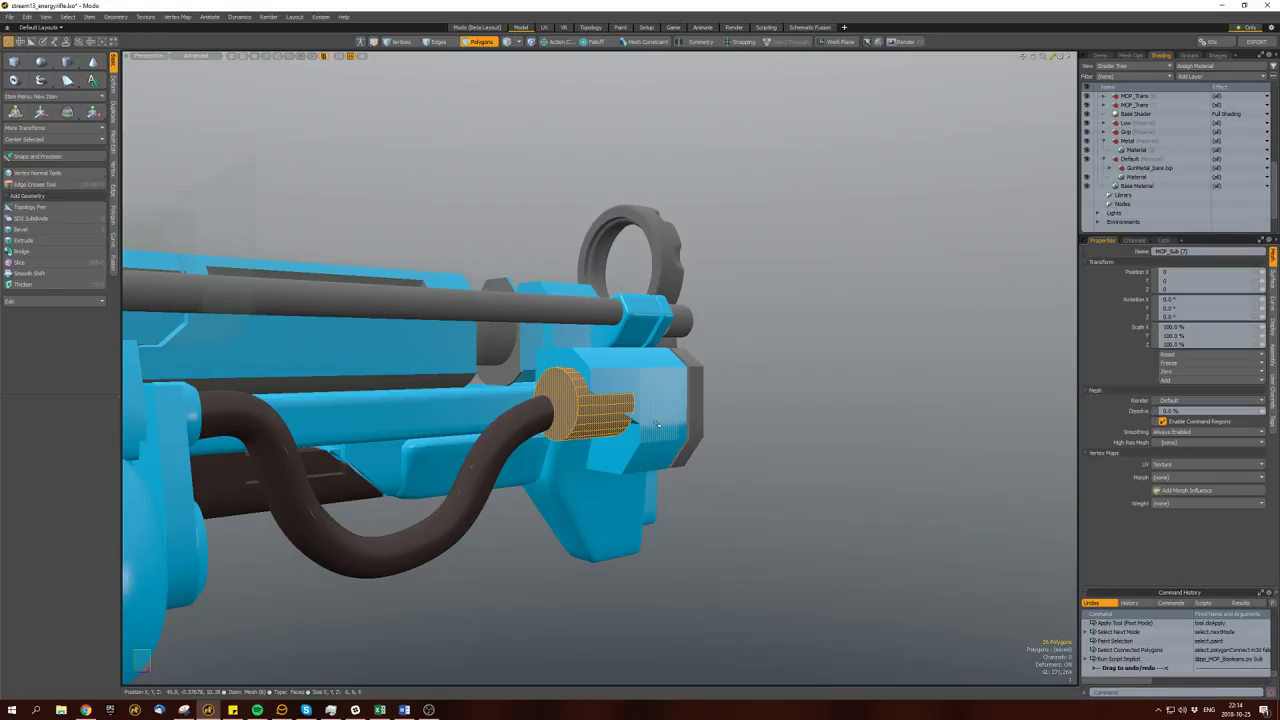
Move the subtracting cylinder to position the hose recess in the front block.
alt+drag(575, 413, 866, 412)
key(w)
click(866, 412)
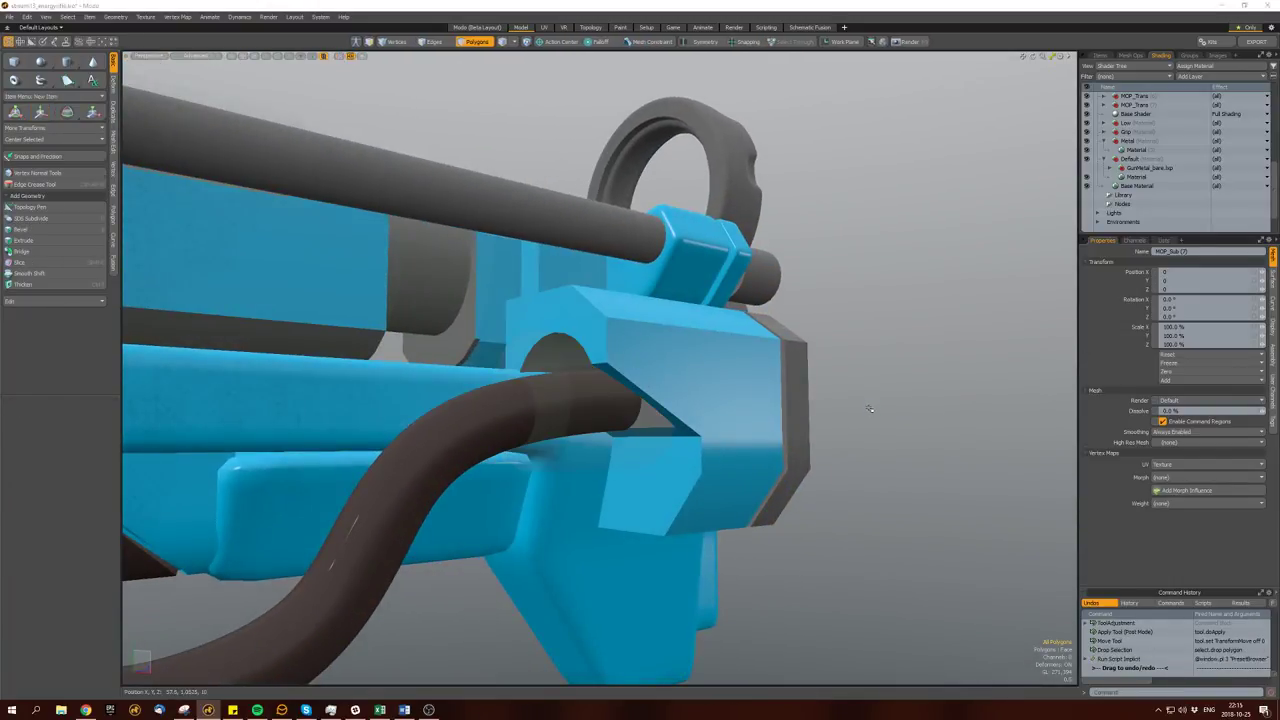
Save the scene and add a hose connector mesh from the preset browser beside the front block.
alt+drag(961, 348, 945, 335)
key(ctrl+s)
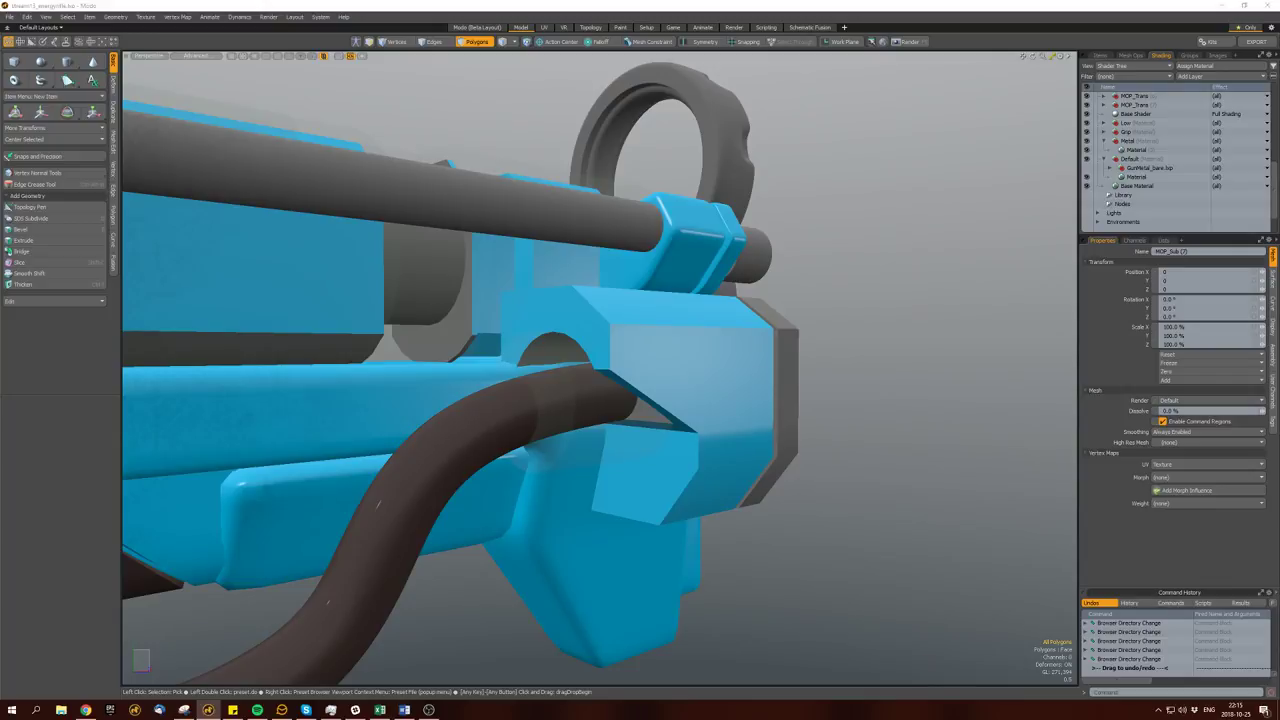
drag(1279, 470, 734, 473)
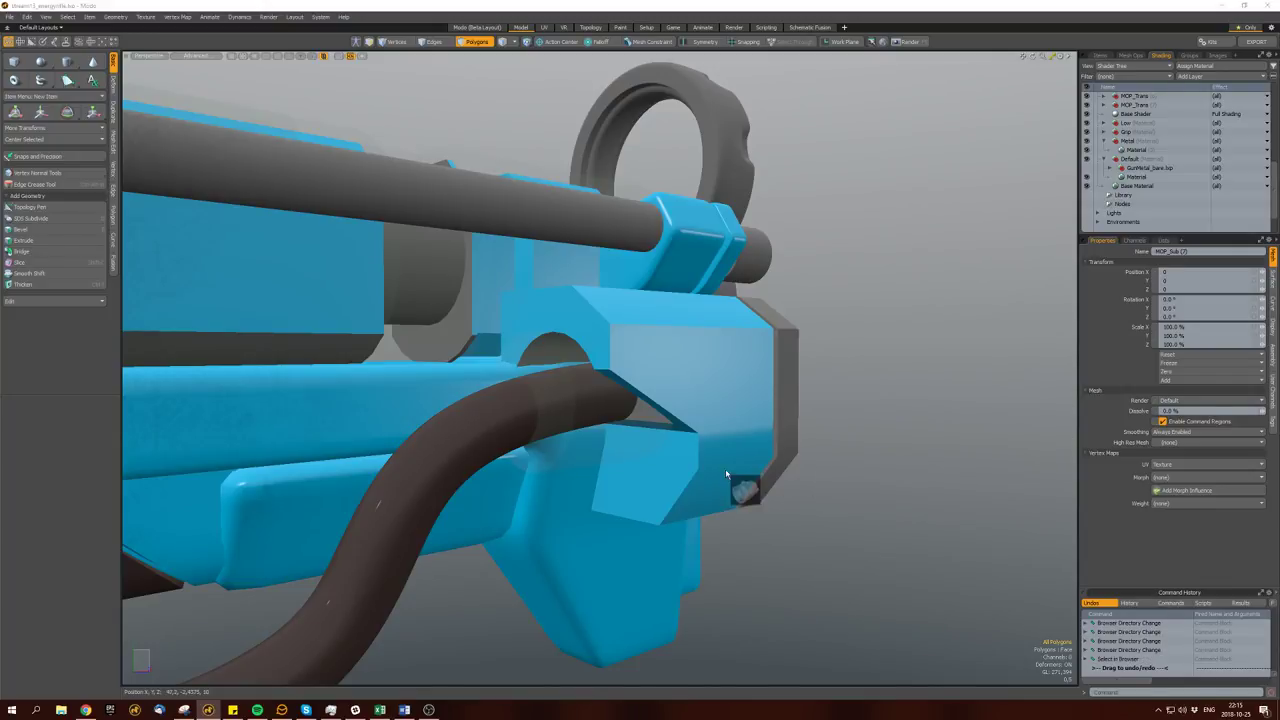
drag(903, 399, 853, 379)
Cut the connector from its own layer and paste it into the rifle's mesh.
double_click(914, 418)
key(minus)
key(minus)
key(minus)
key(minus)
key(ctrl+x)
key(space)
key(ctrl+v)
key(w)
key(shift+a)
key(ctrl+x)
key(ctrl+v)
Scale, rotate and move the connector so it sits in the recess at the hose's front end.
key(w)
alt+drag(748, 401, 640, 376)
key(shift+a)
key(r)
key(w)
key(e)
key(w)
drag(715, 305, 582, 396)
key(r)
key(w)
Select the whole hose and adjust its thickness with the Push tool.
key(space)
key(space)
key(space)
click(570, 400)
double_click(570, 400)
key(p)
alt+drag(582, 396, 547, 370)
key(space)
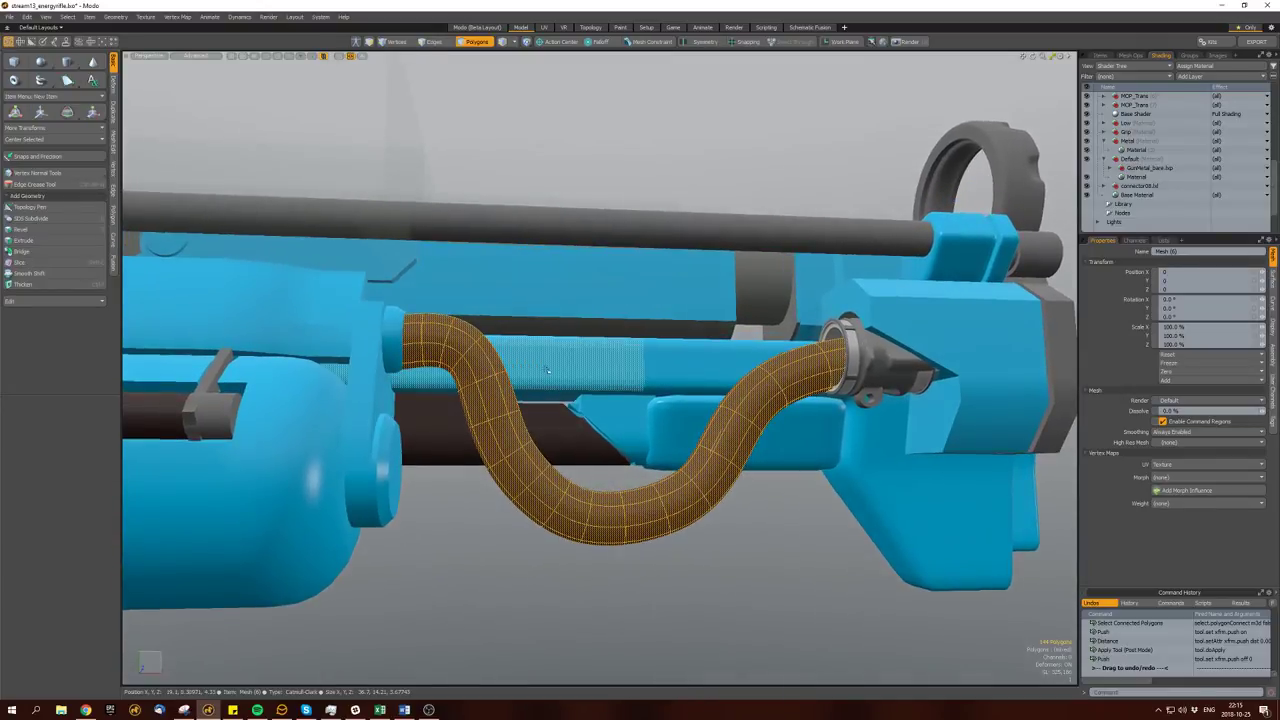
Select the hose's front end section and move it into line with the connector.
ctrl+right_drag(837, 591, 830, 585)
key(shift+Down)
alt+drag(760, 540, 741, 518)
key(shift+Down)
key(w)
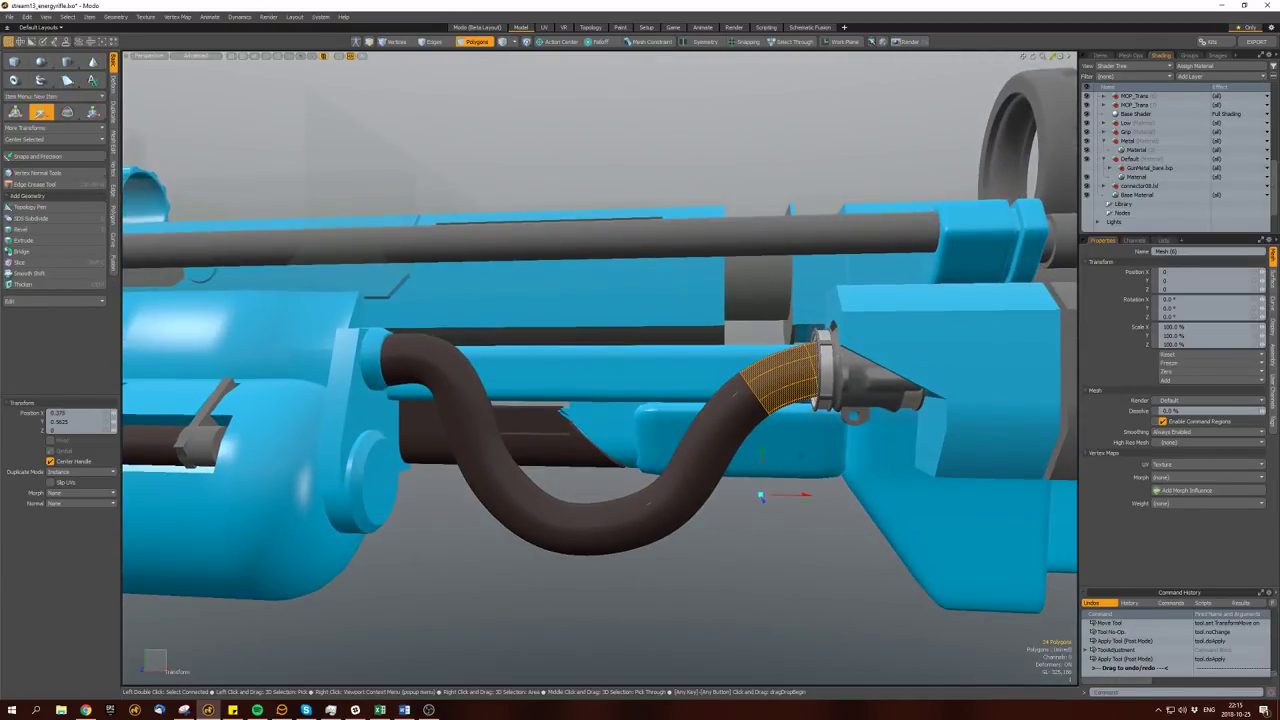
key(space)
Push the entire hose's surface again to fit its thickness to the connector, and clear the selection.
key(shift+Down)
double_click(763, 403)
key(ctrl+p)
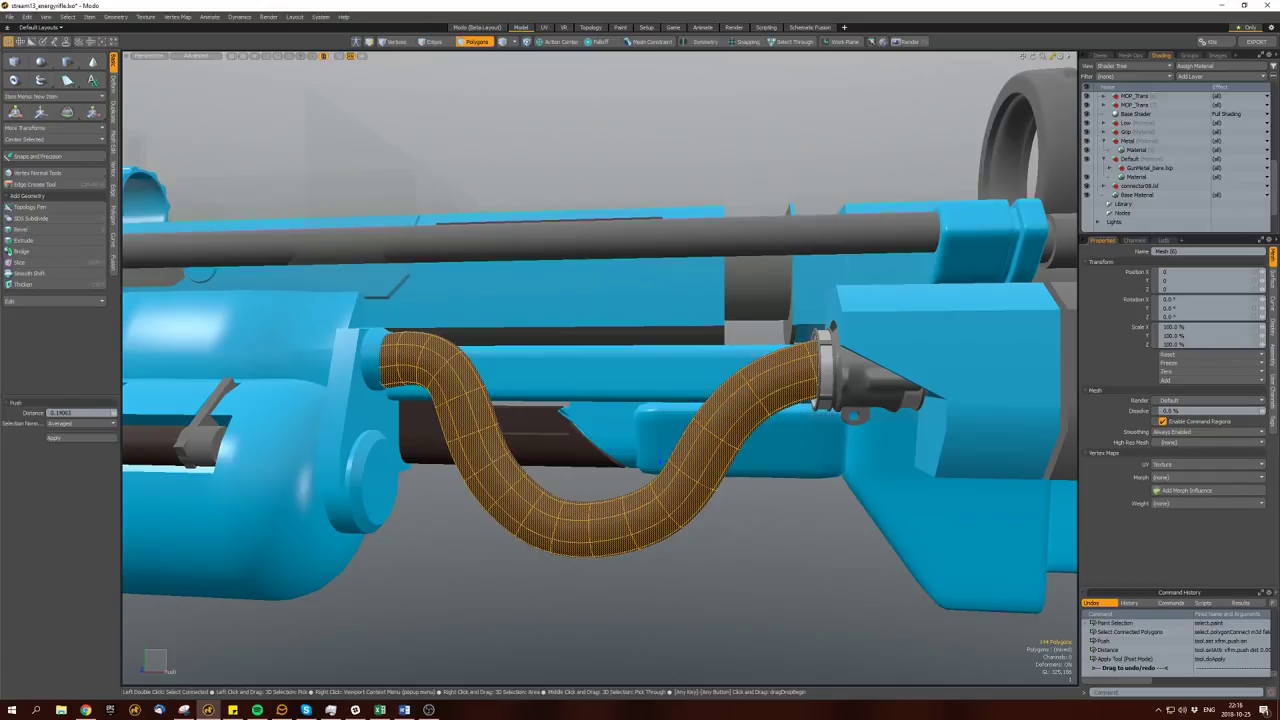
key(space)
key(space)
key(space)
scroll(600, 400, down, 5)
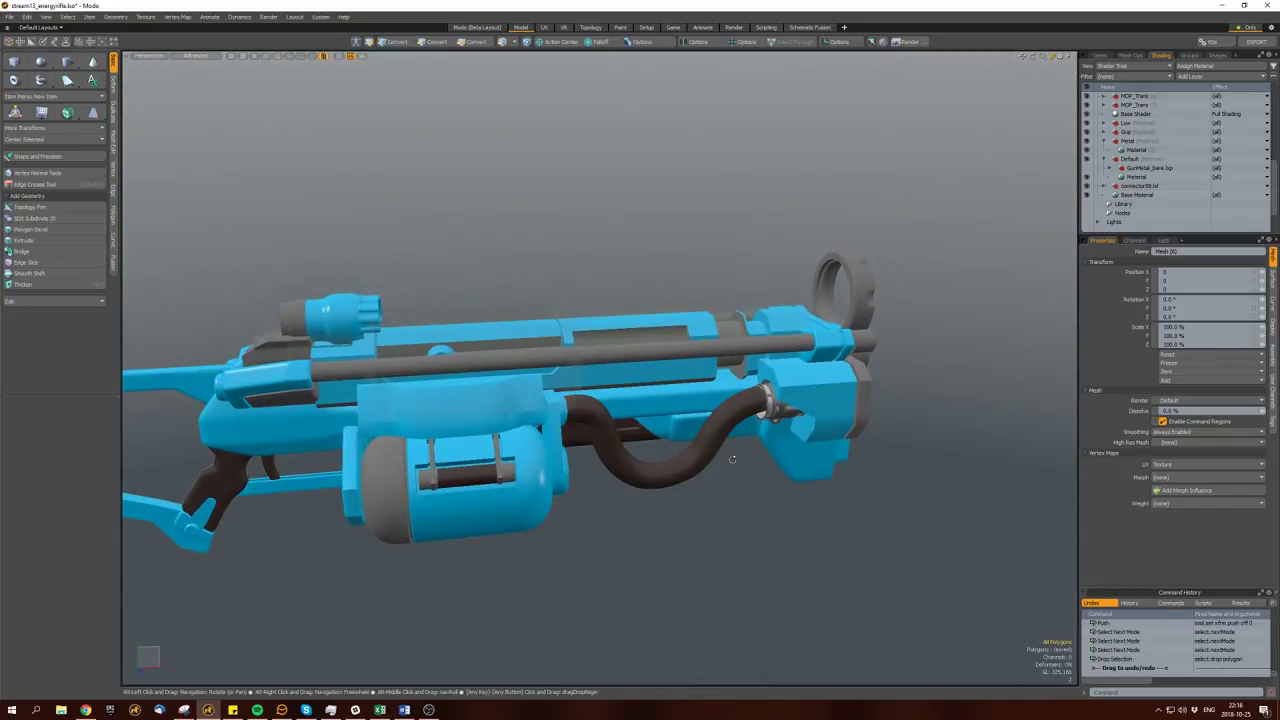
Select the end polygons of the hose's front section again and shift them to meet the connector ring.
alt+drag(600, 400, 718, 395)
click(690, 395)
key(ctrl+z)
key(w)
scroll(600, 400, up, 4)
alt+drag(600, 400, 640, 390)
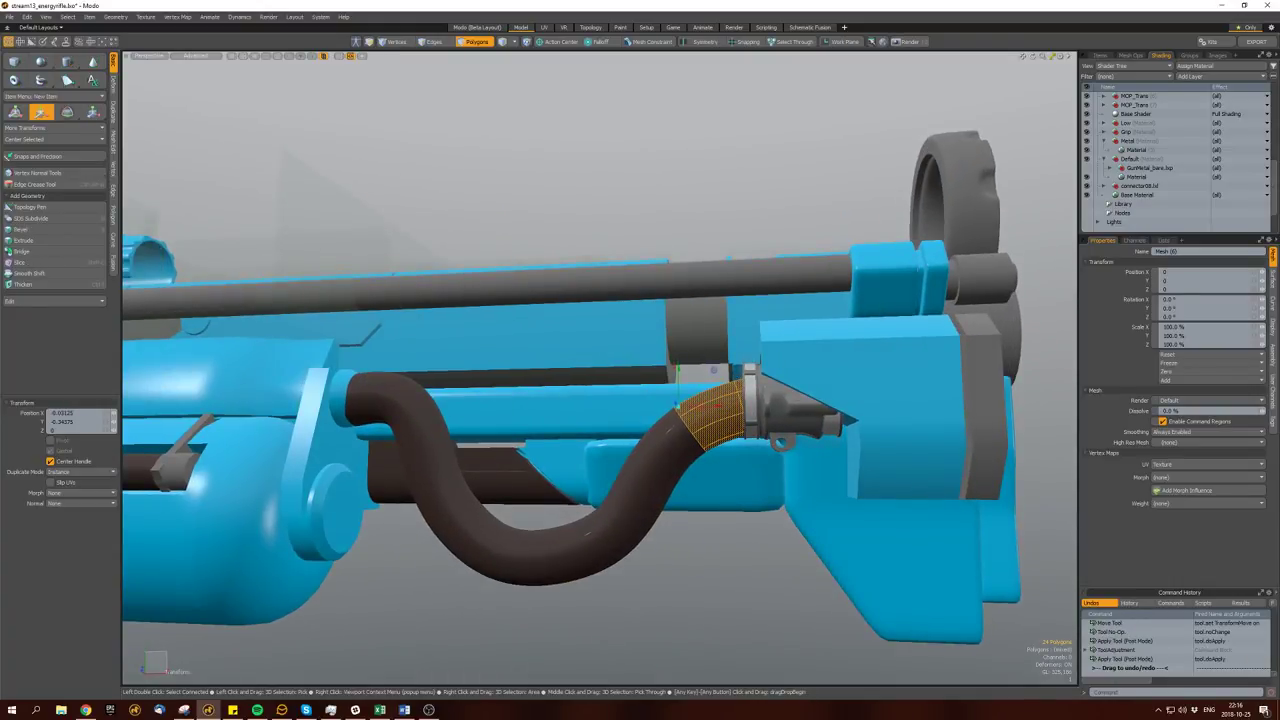
key(space)
mouse_move(715, 370)
alt+mouse_down()
mouse_move(620, 420)
mouse_move(743, 508)
mouse_move(662, 381)
mouse_move(595, 408)
mouse_move(622, 482)
mouse_move(630, 470)
mouse_move(668, 510)
mouse_move(650, 510)
mouse_move(615, 420)
mouse_move(631, 318)
mouse_move(600, 330)
alt+mouse_up()
Fine-tune the rotation and position of the joint at the hose's front end, clear the selection and save the scene.
click(662, 381)
double_click(662, 381)
scroll(662, 381, up, 3)
key(e)
key(w)
key(Escape)
scroll(631, 318, down, 5)
key(ctrl+s)
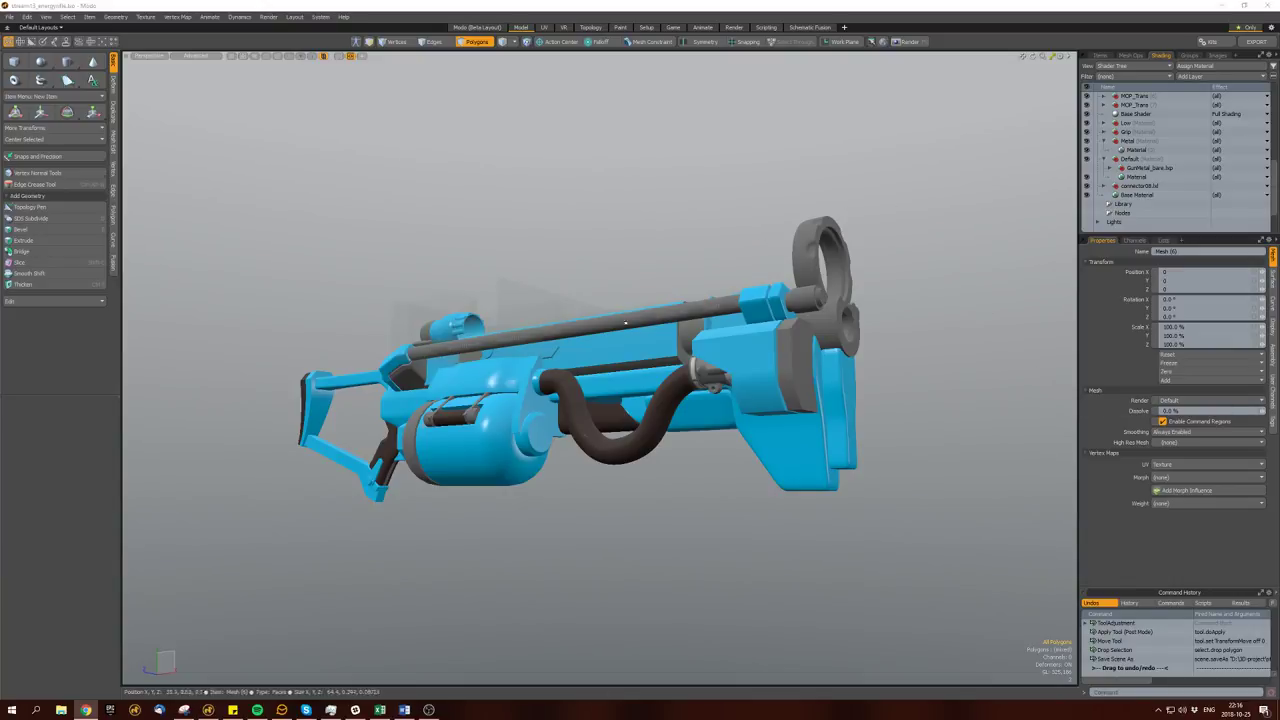
Load the floater02 hex bolt preset into the scene ahead of the muzzle and scale it down.
click(649, 308)
alt+drag(649, 308, 704, 368)
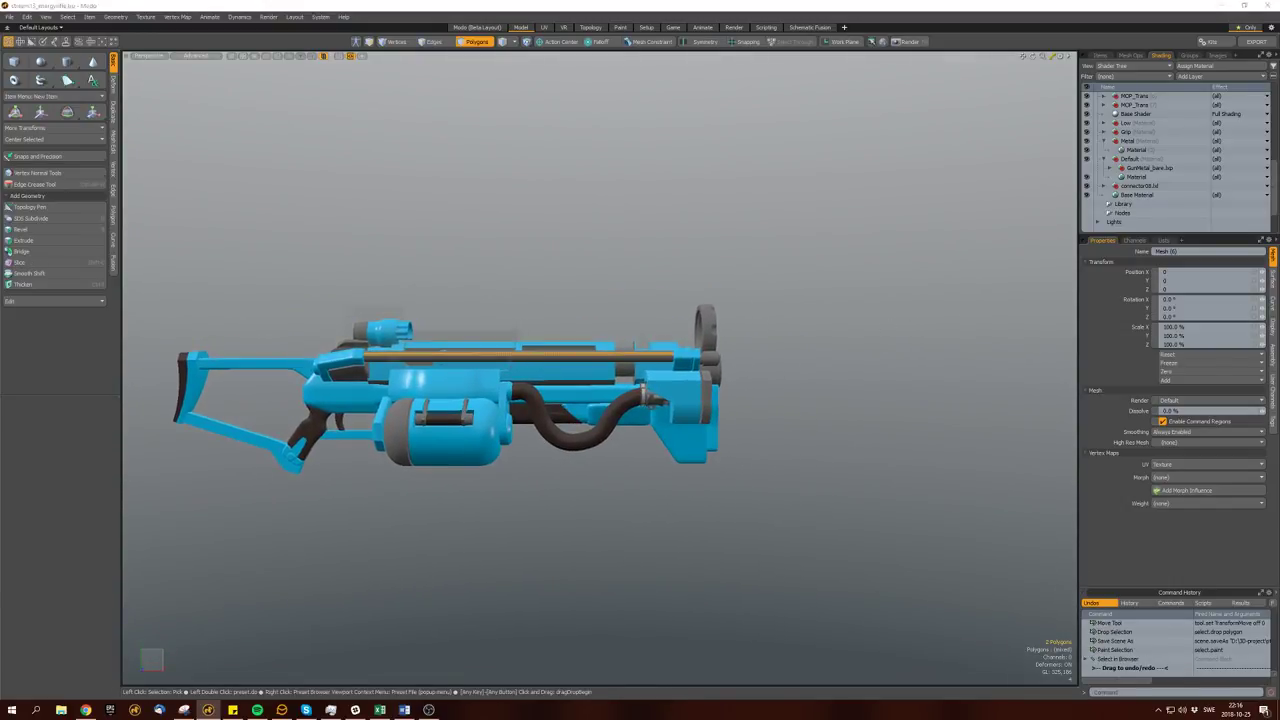
scroll(776, 364, up, 5)
double_click(778, 355)
alt+drag(778, 355, 661, 374)
key(r)
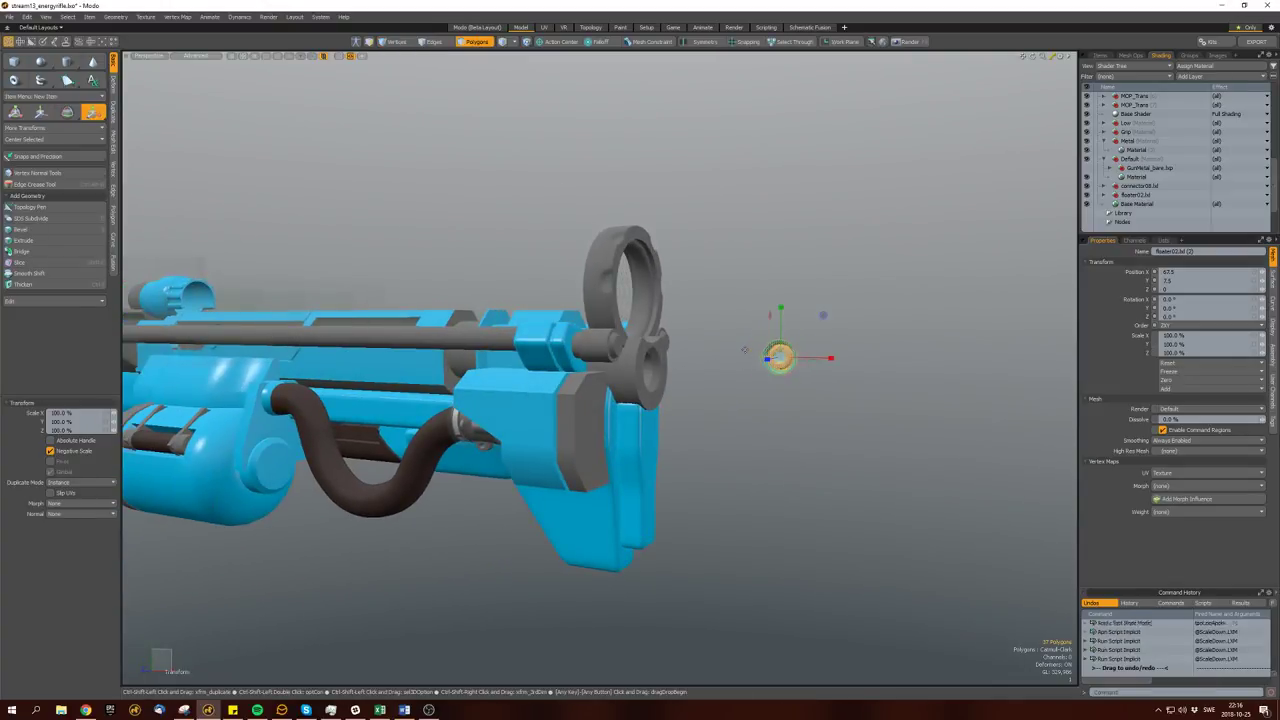
Select all connected polygons of the hex bolt and reduce its size further.
key(space)
scroll(780, 357, up, 5)
click(784, 357)
click(784, 357)
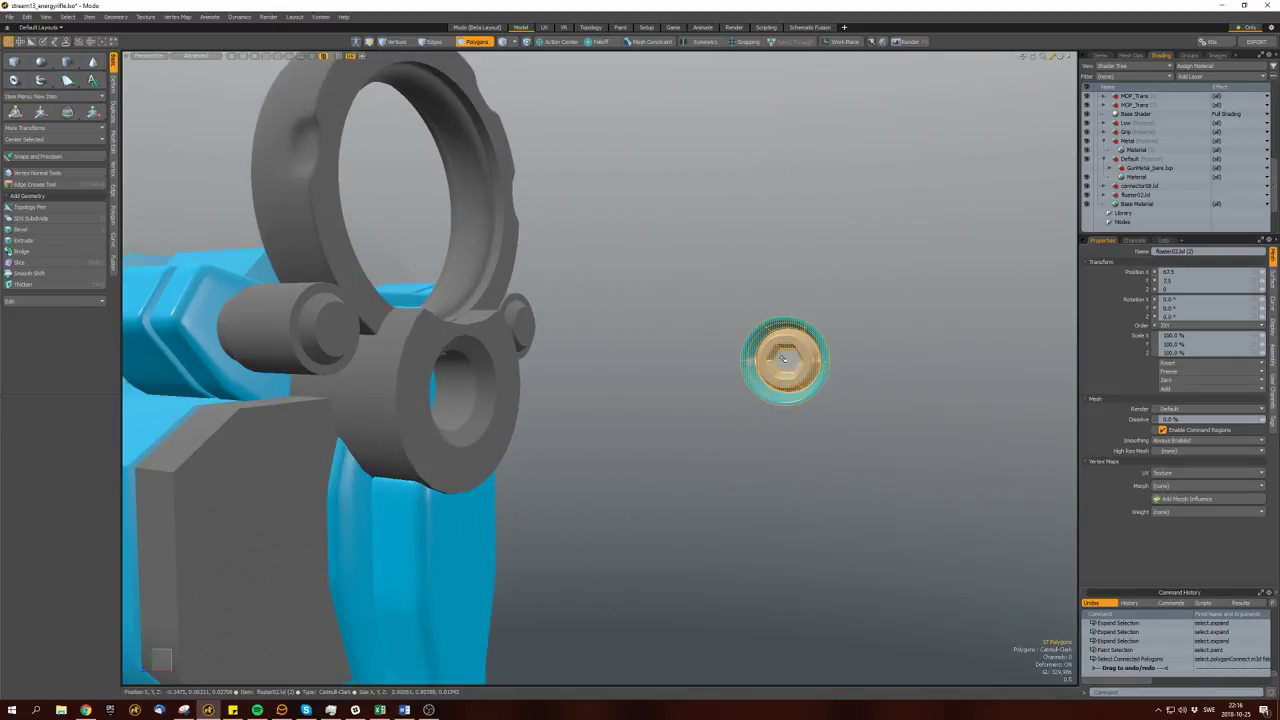
scroll(784, 357, down, 5)
key(r)
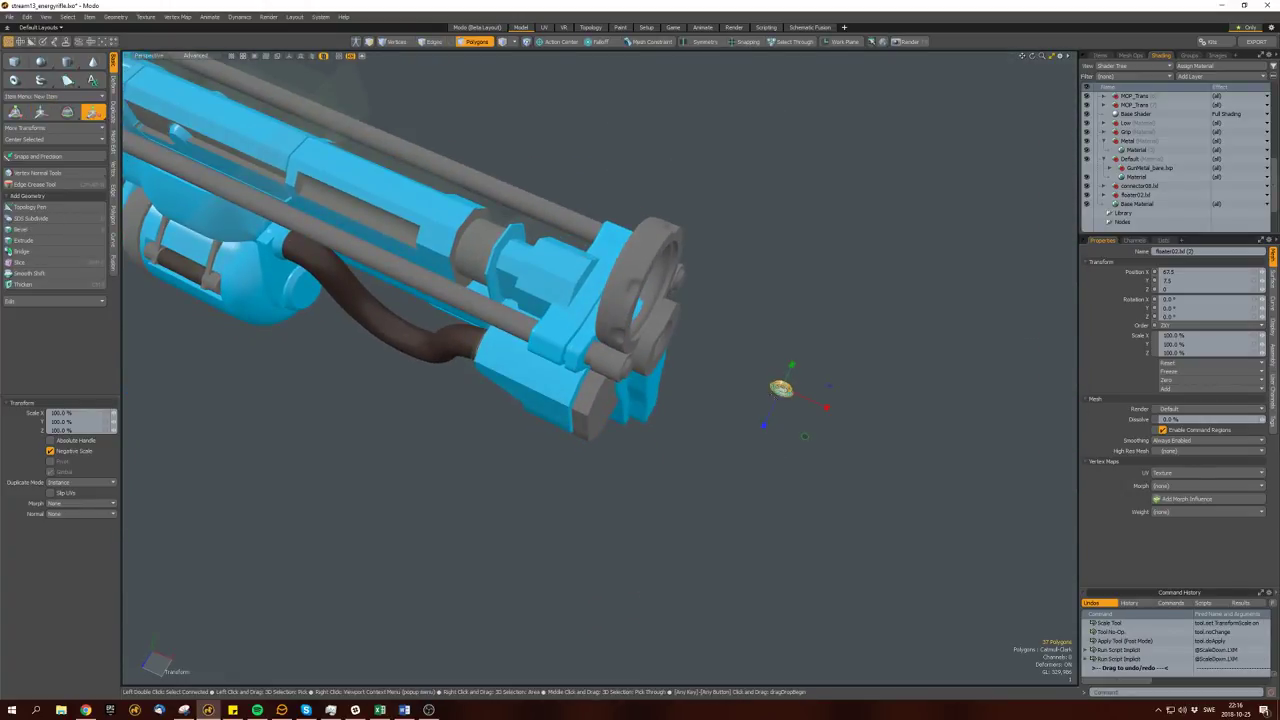
Cut the hex bolt from its item and paste it into a new mesh.
key(space)
key(space)
key(space)
key(space)
alt+drag(750, 398, 772, 370)
scroll(772, 360, up, 5)
key(ctrl+x)
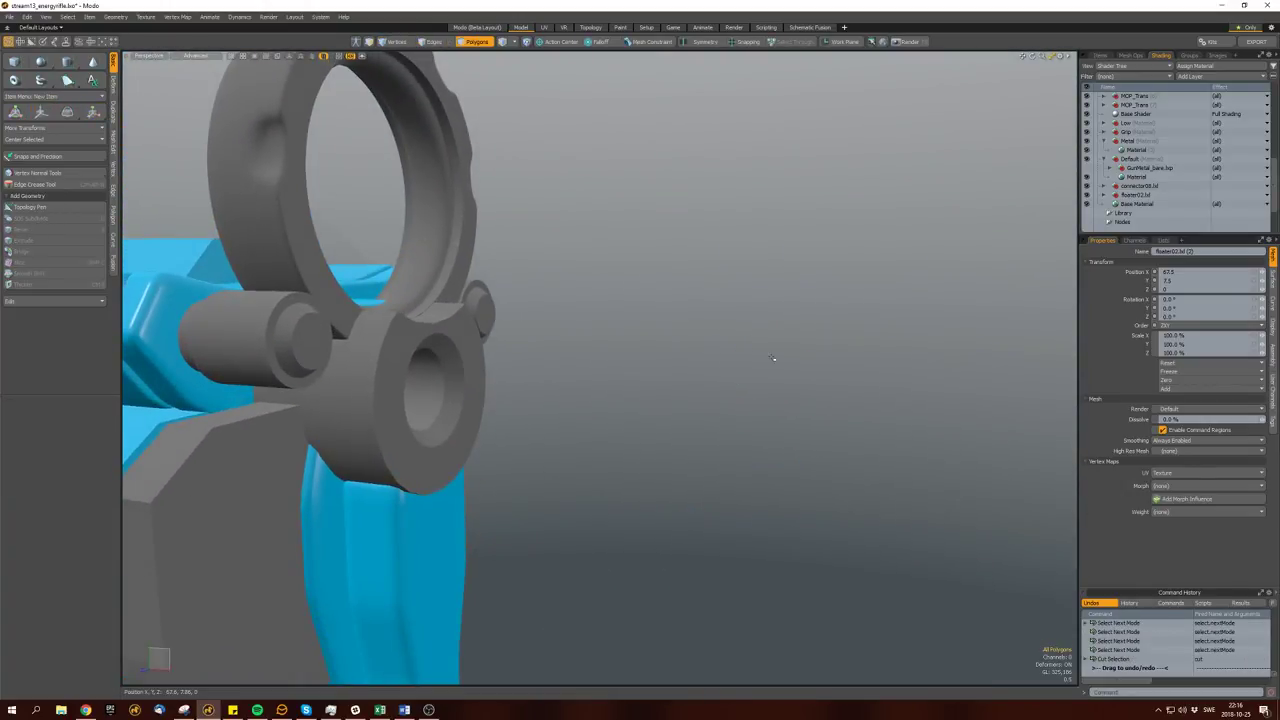
key(n)
key(ctrl+v)
Select the edge loop of the hex socket on the pasted bolt.
key(space)
key(space)
scroll(797, 362, up, 4)
key(space)
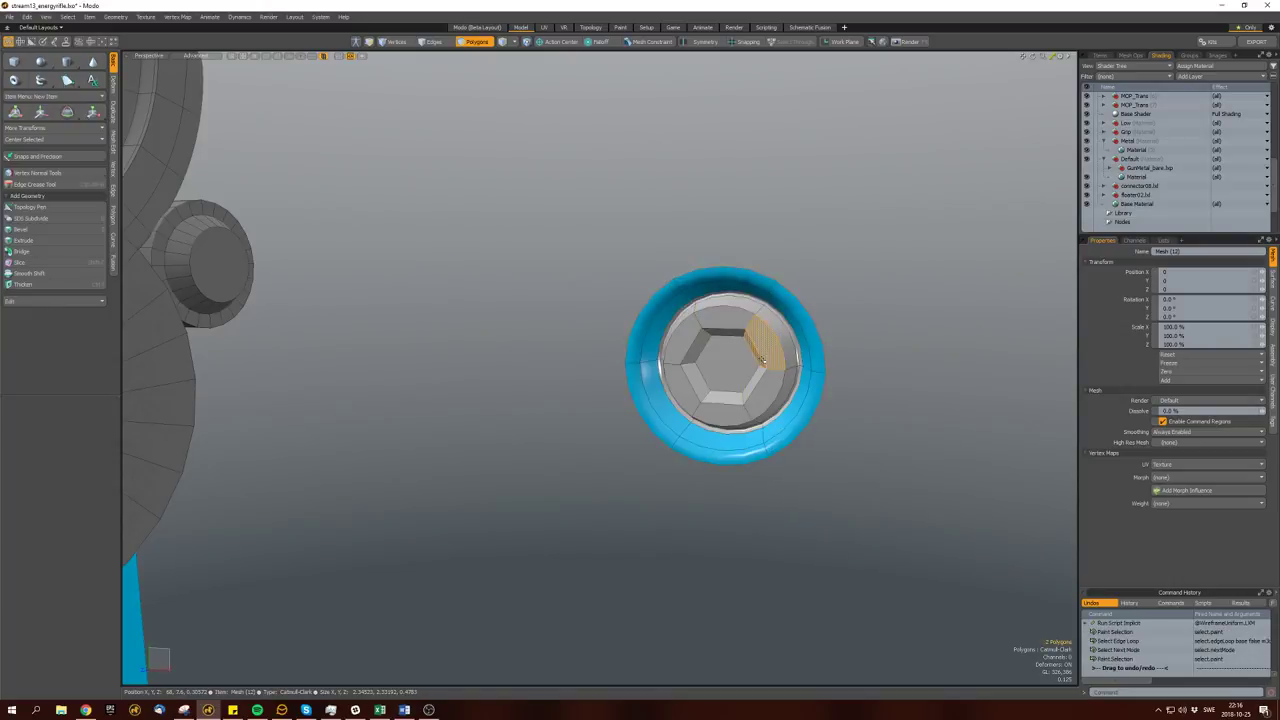
scroll(805, 350, down, 5)
alt+drag(805, 350, 964, 198)
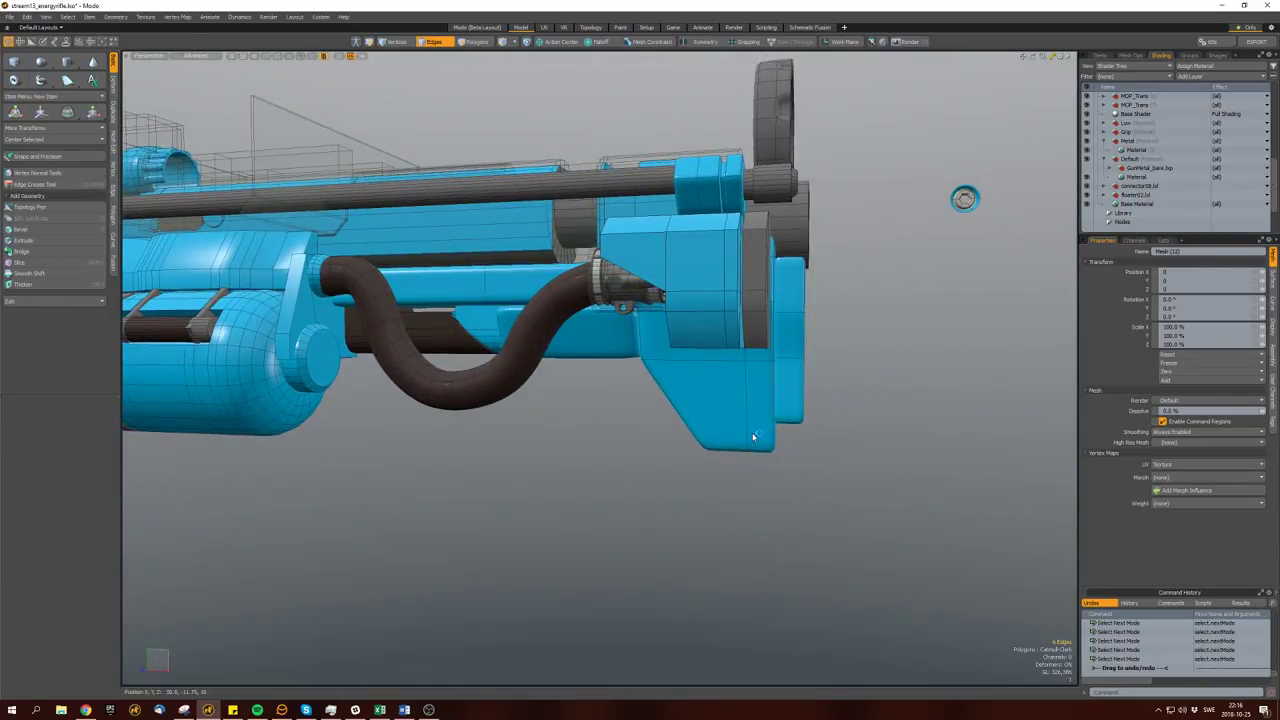
Adjust the bolt's size and place copies of it on the lower front corners of both front fins.
key(space)
key(r)
key(space)
key(space)
key(space)
key(space)
key(w)
key(space)
mouse_move(964, 198)
ctrl+alt+mouse_down()
mouse_move(833, 308)
mouse_move(958, 208)
ctrl+alt+mouse_up()
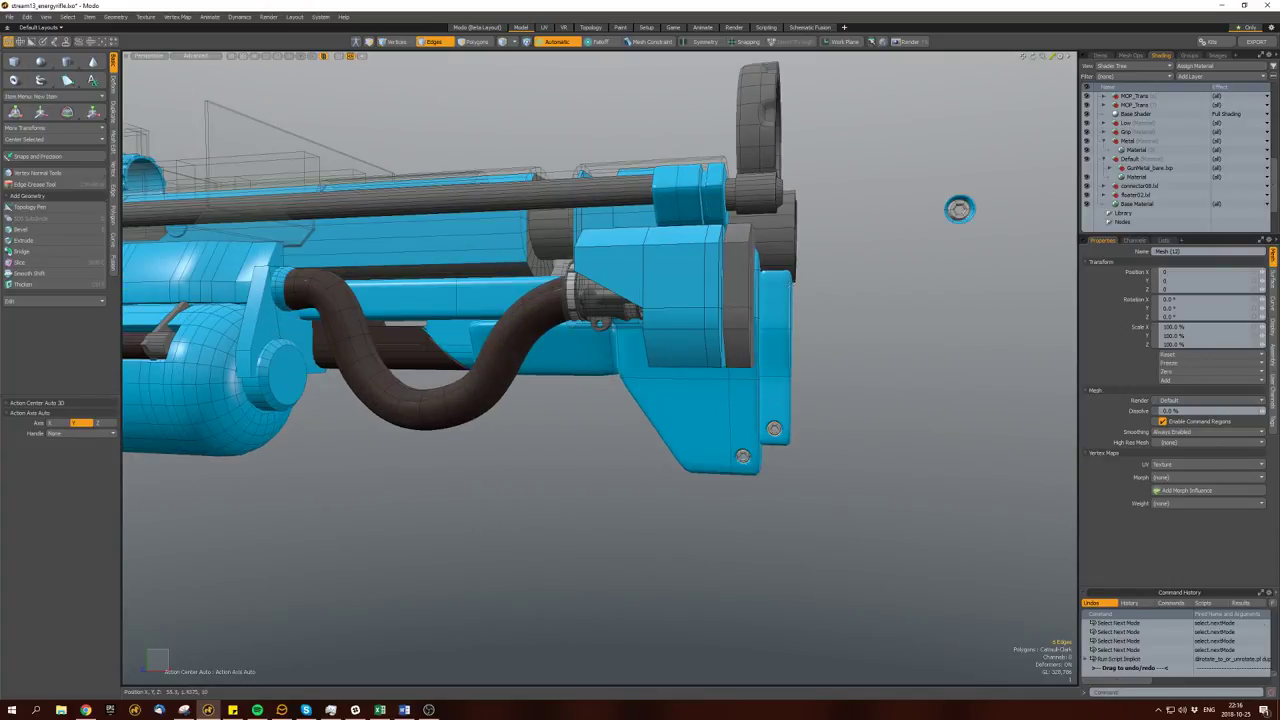
Place bolt copies on the stock's upper and lower arms near the butt and on the upper arm's front end.
ctrl+alt+drag(958, 208, 529, 310)
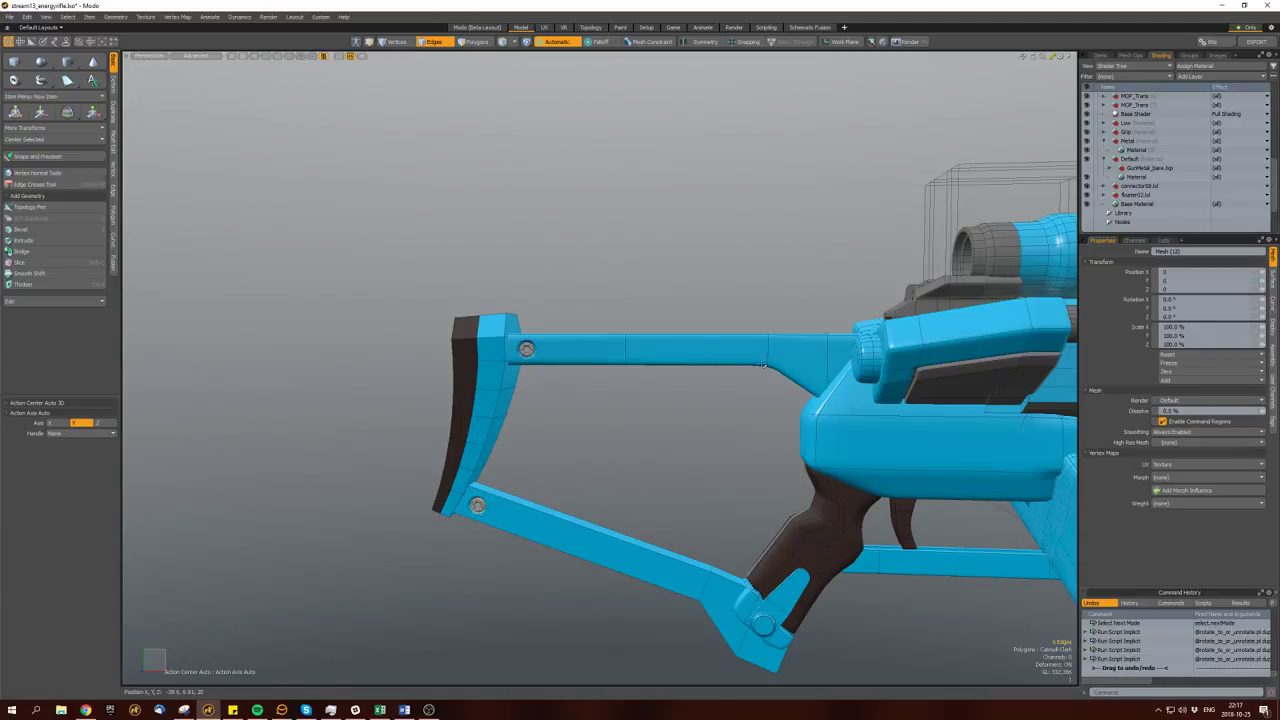
alt+drag(816, 349, 680, 330)
key(space)
scroll(580, 275, up, 6)
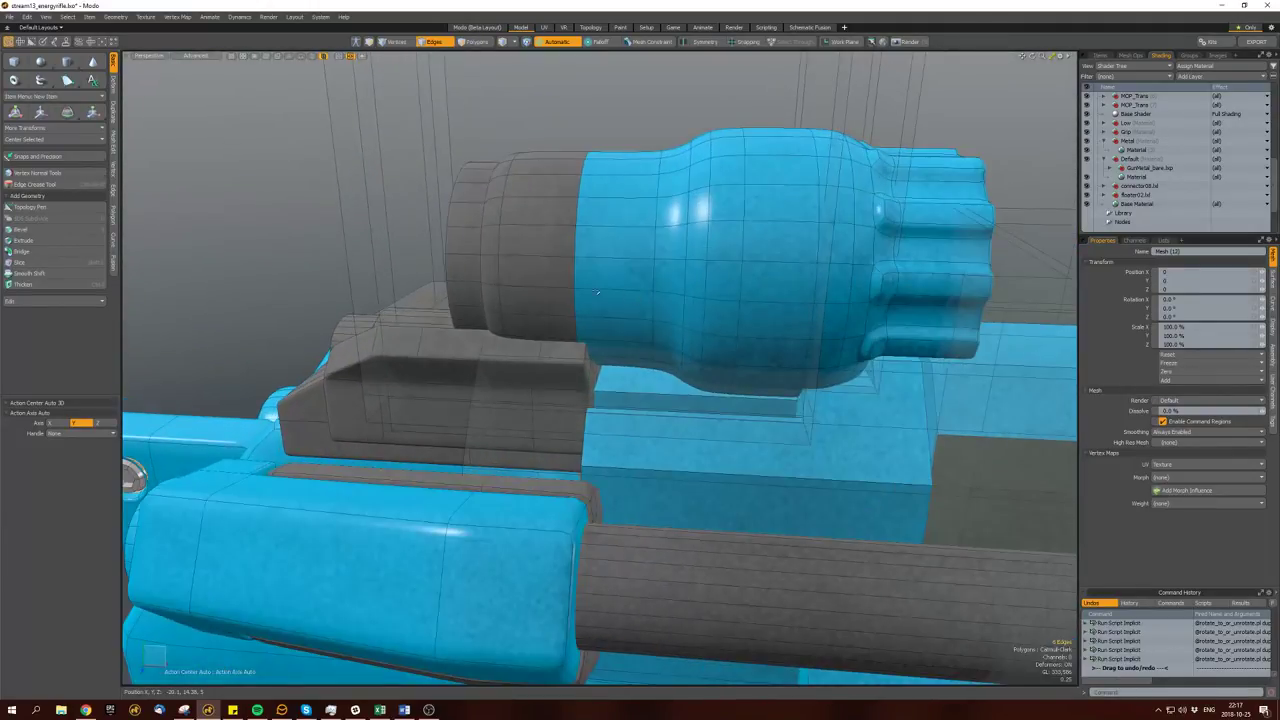
Place a bolt on the side of the scope, scale it down and set it on the blue section.
key(r)
click(591, 288)
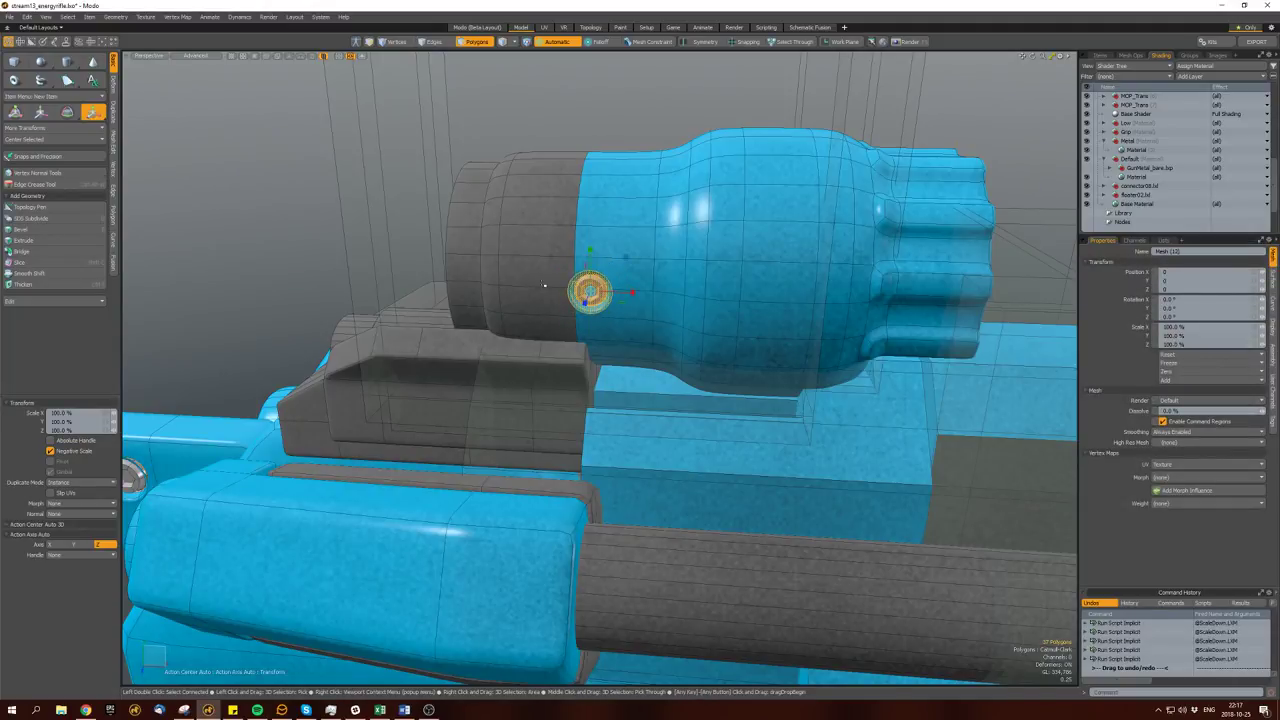
key(w)
key(space)
key(space)
key(space)
key(space)
key(space)
key(space)
scroll(530, 284, down, 5)
alt+drag(540, 290, 540, 346)
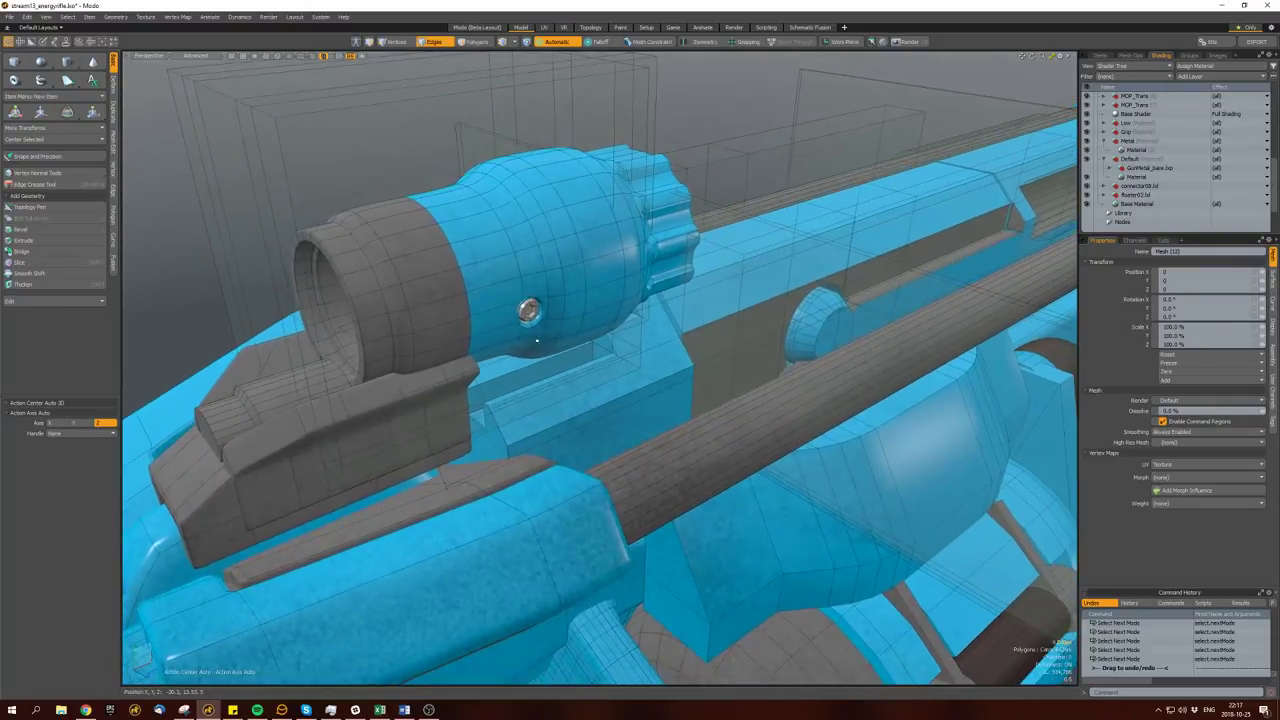
Try a second bolt beside the first one on the scope and delete it.
key(alt+1)
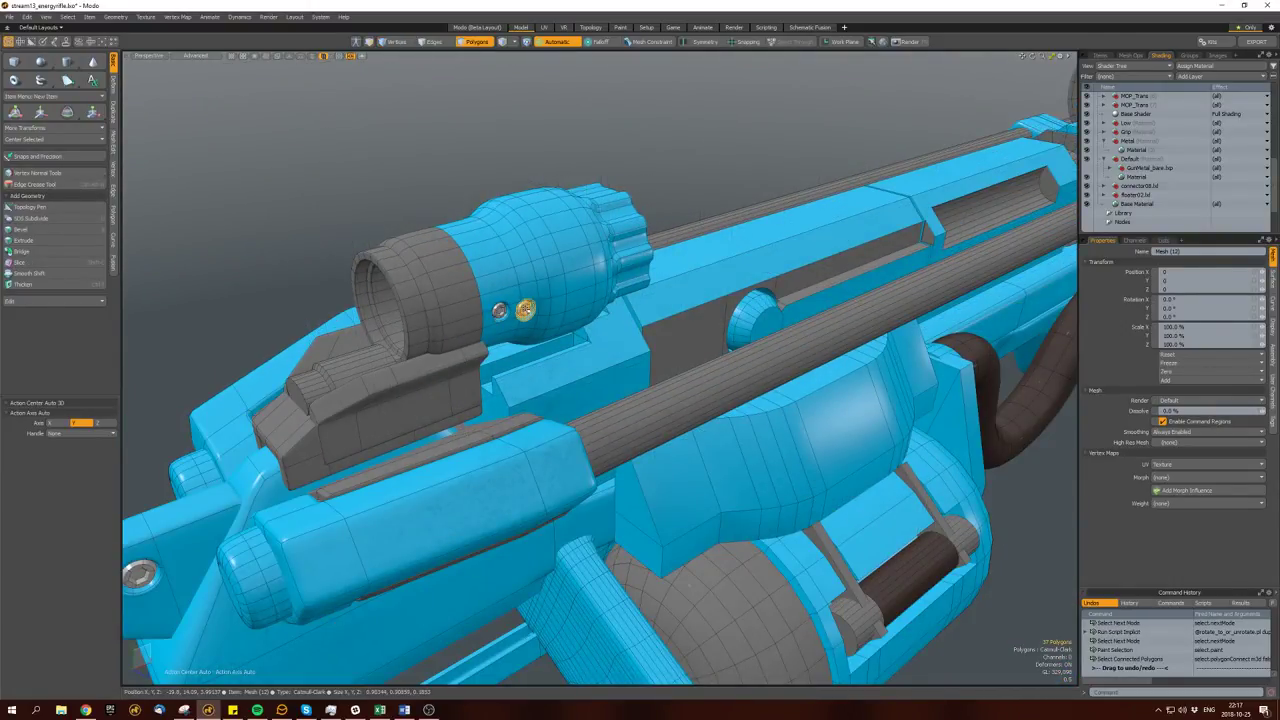
key(Delete)
scroll(524, 310, down, 5)
alt+drag(540, 300, 600, 305)
scroll(536, 303, up, 6)
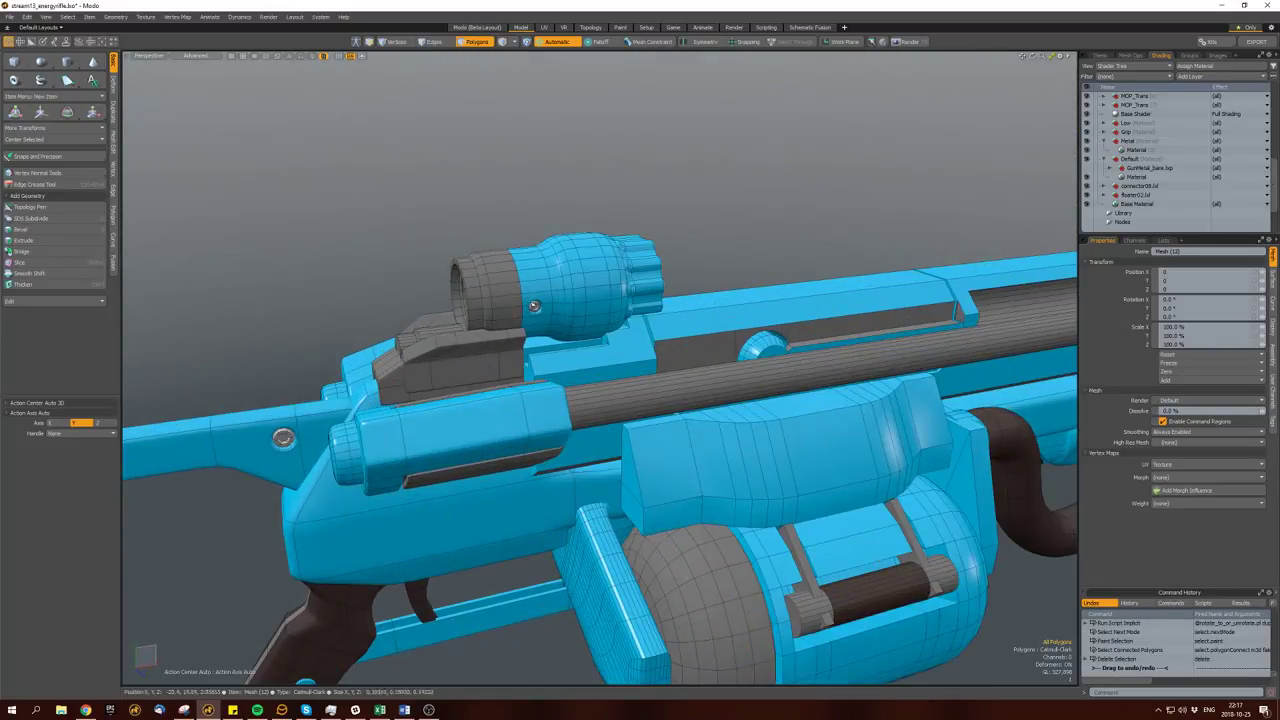
Use the scope bolt as source for further copies, including one on the grey rear plate beside the side pod.
click(536, 303)
key(space)
scroll(536, 303, up, 5)
double_click(560, 289)
key(space)
key(space)
scroll(560, 289, down, 8)
scroll(586, 276, up, 3)
key(space)
scroll(586, 276, down, 5)
mouse_move(586, 276)
alt+mouse_down()
mouse_move(500, 315)
mouse_move(570, 320)
mouse_move(658, 300)
mouse_move(640, 320)
mouse_move(650, 300)
alt+mouse_up()
scroll(475, 323, up, 5)
key(r)
key(r)
key(space)
scroll(636, 321, up, 8)
Select the outer rim of the bolt on the grey rear plate and give it the plate's grey material.
middle_drag(655, 258, 686, 272)
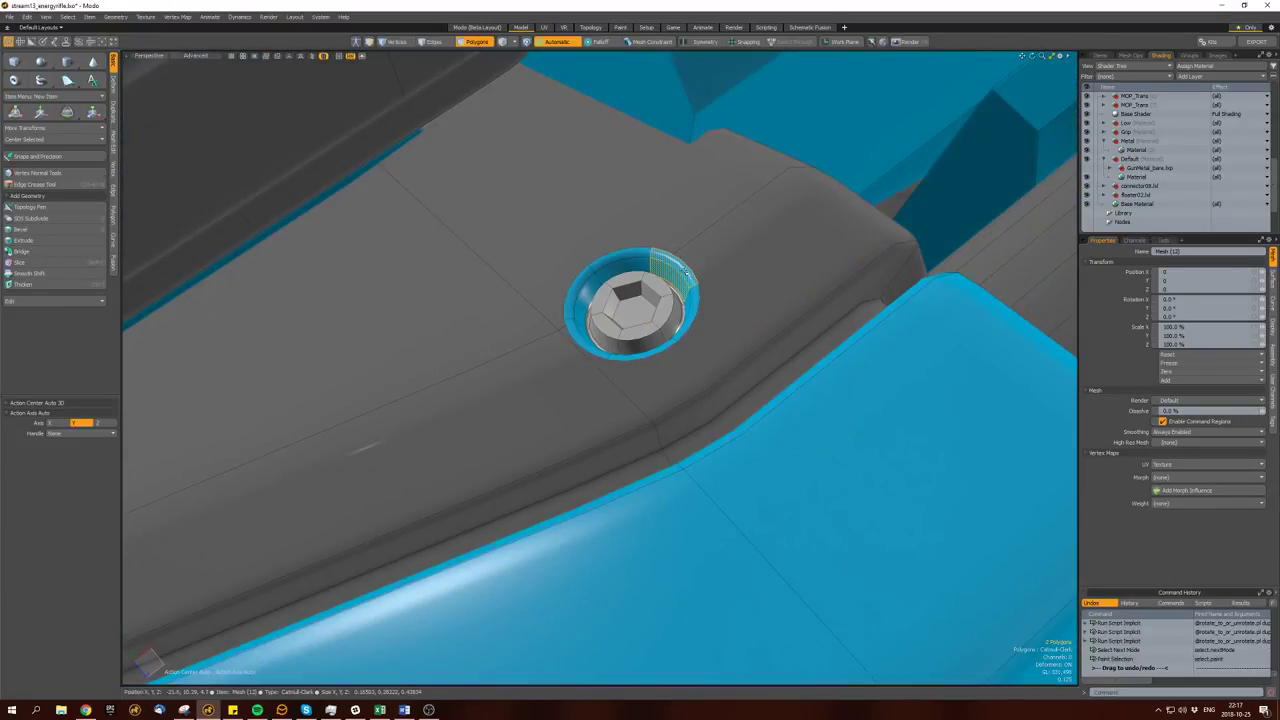
key(l)
key(shift+Up)
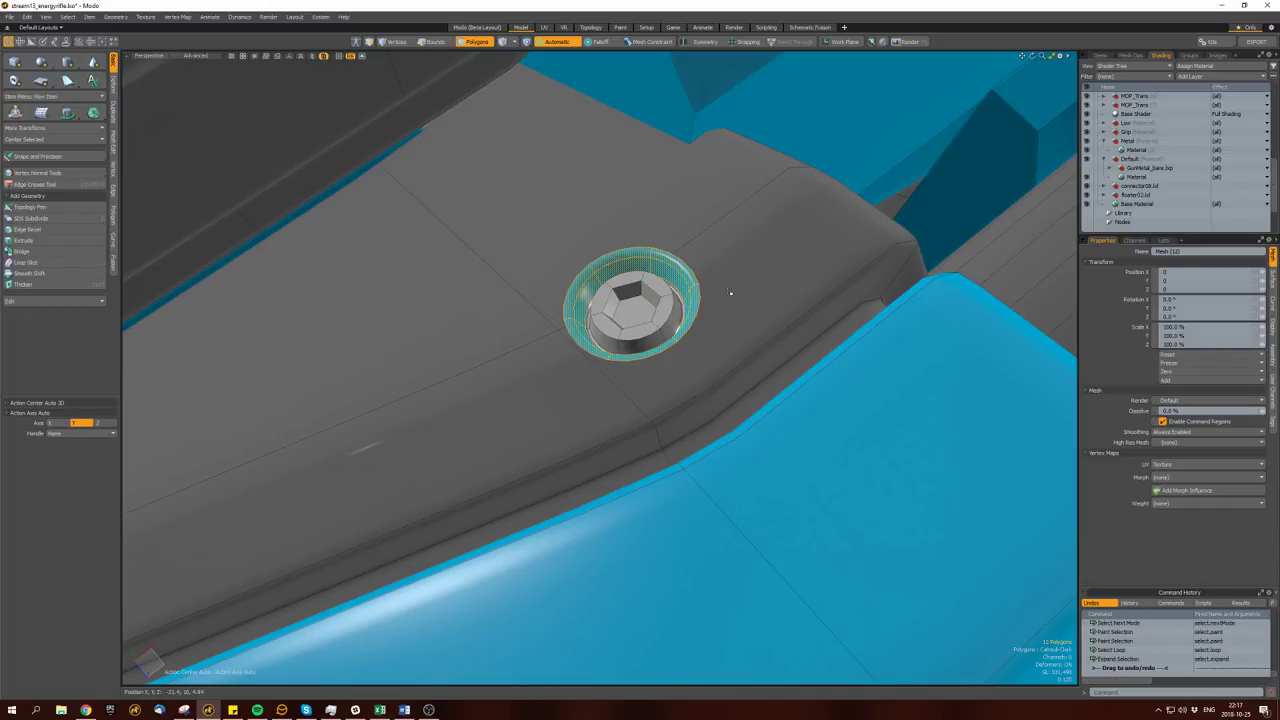
key(r)
Try to copy the grey-rimmed bolt across the rear plate and delete the incomplete copies that contain only the rim.
scroll(733, 292, down, 5)
key(space)
key(space)
key(space)
key(space)
alt+drag(733, 292, 710, 300)
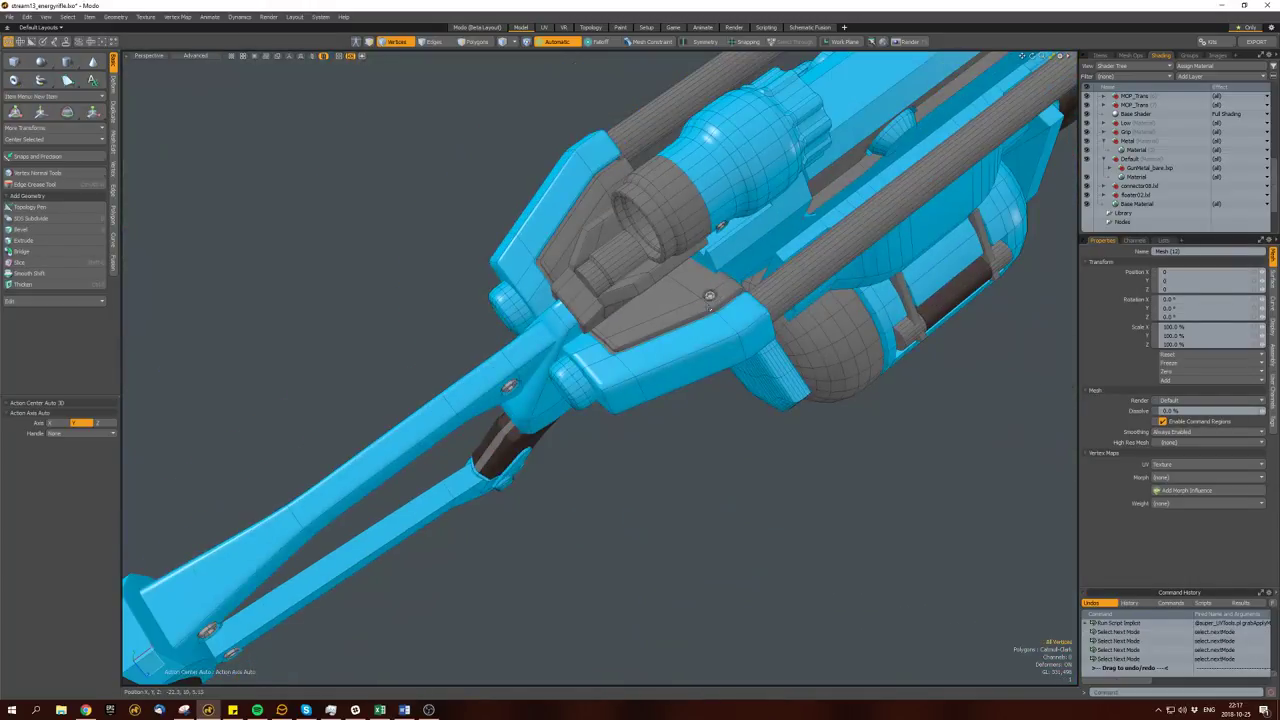
key(space)
scroll(620, 340, up, 2)
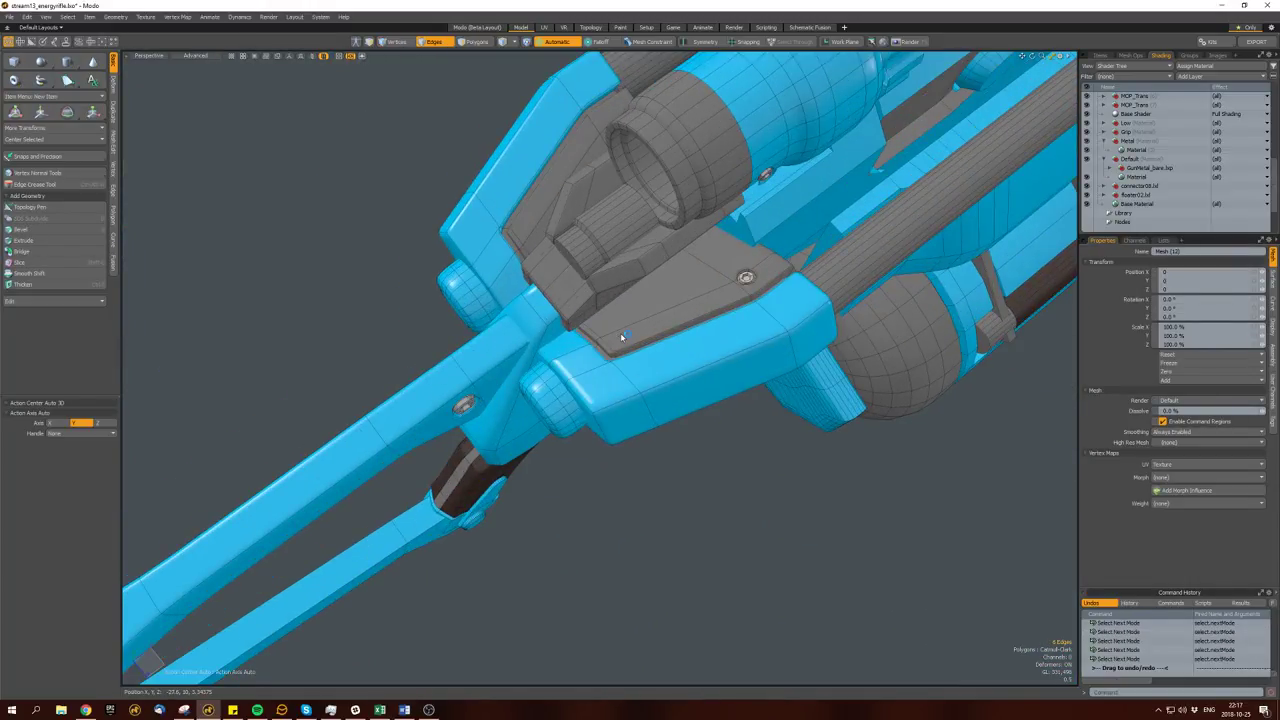
alt+drag(620, 337, 570, 305)
key(ctrl+z)
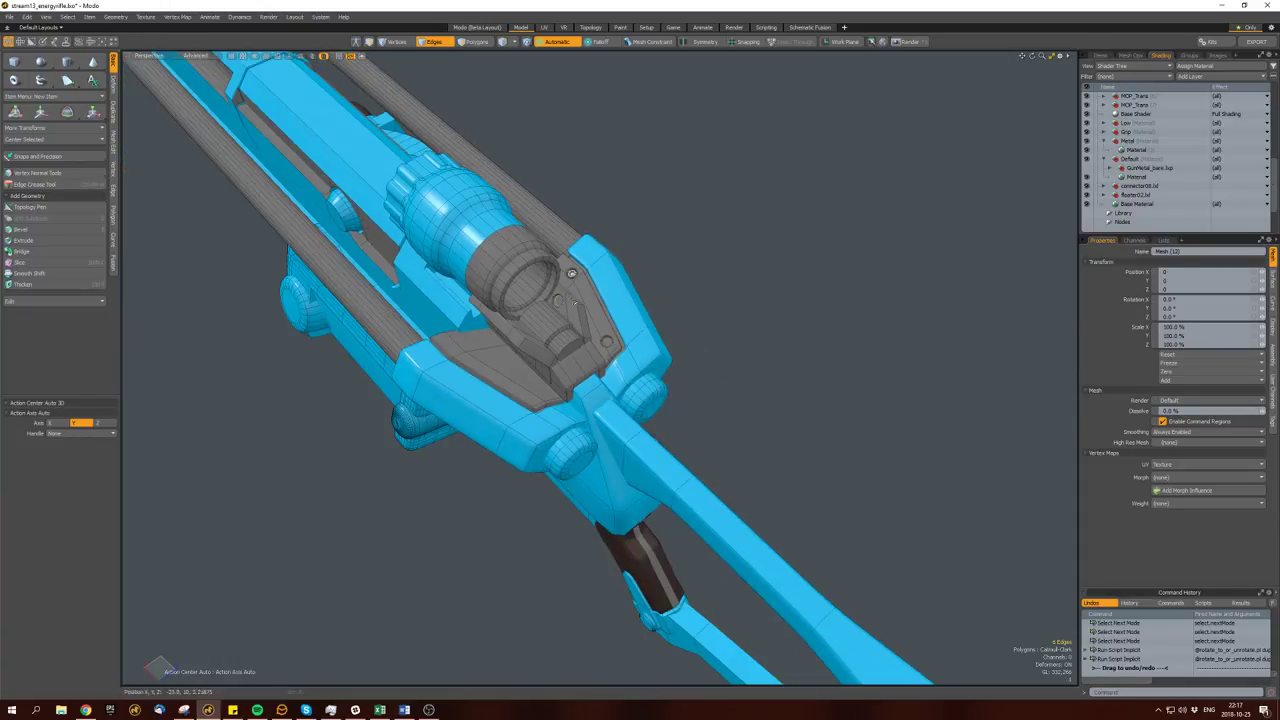
key(space)
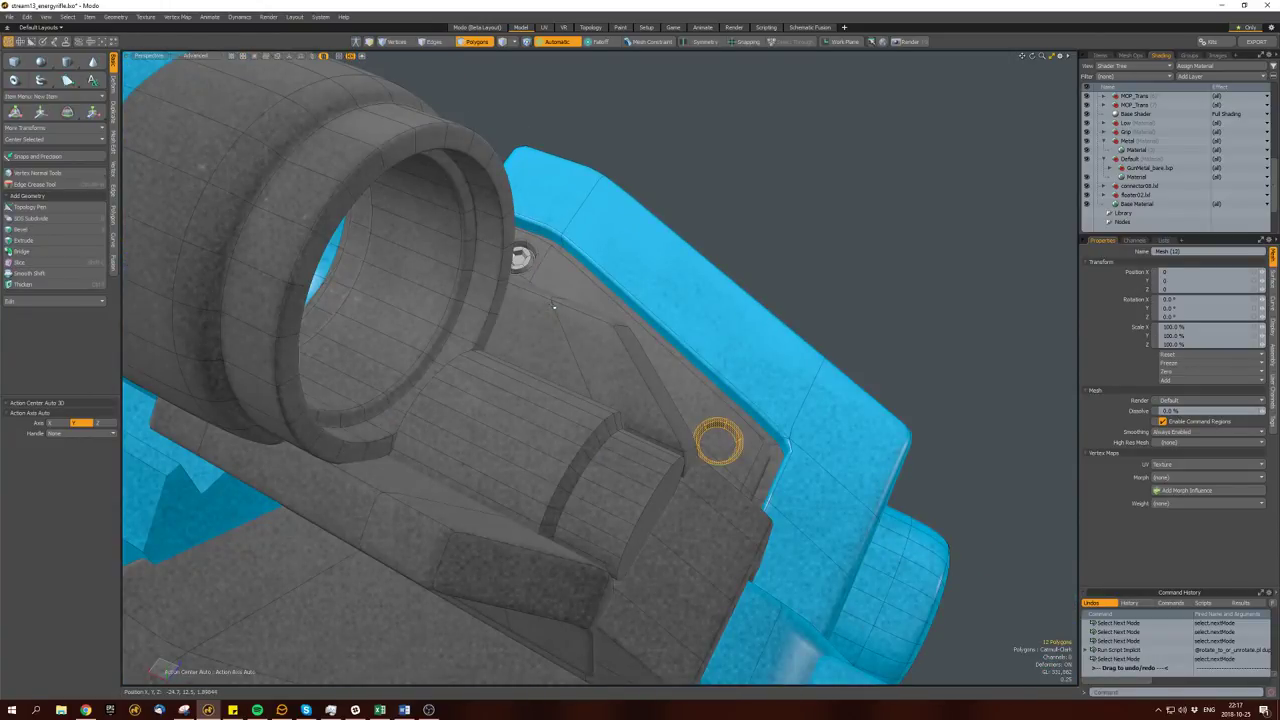
alt+drag(642, 328, 673, 352)
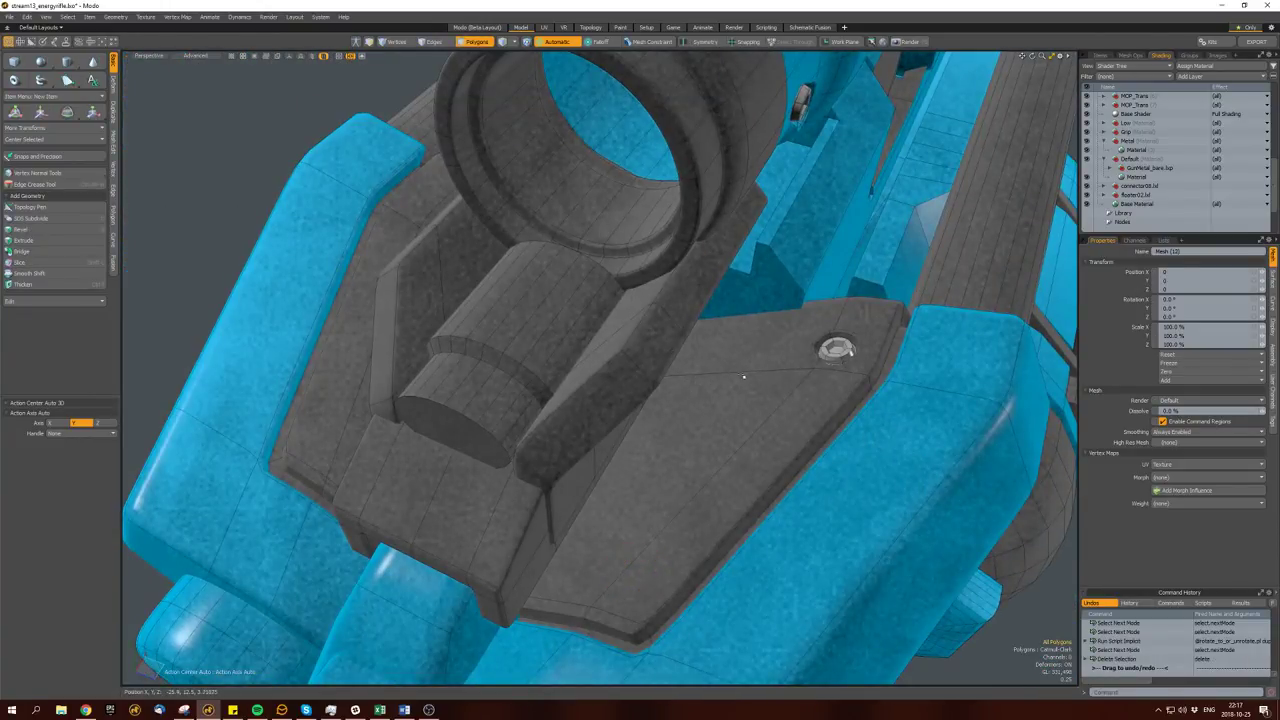
Reselect the complete grey-rimmed bolt and place copies on the rear plate's back corner and on the scope mount's side.
scroll(836, 348, up, 5)
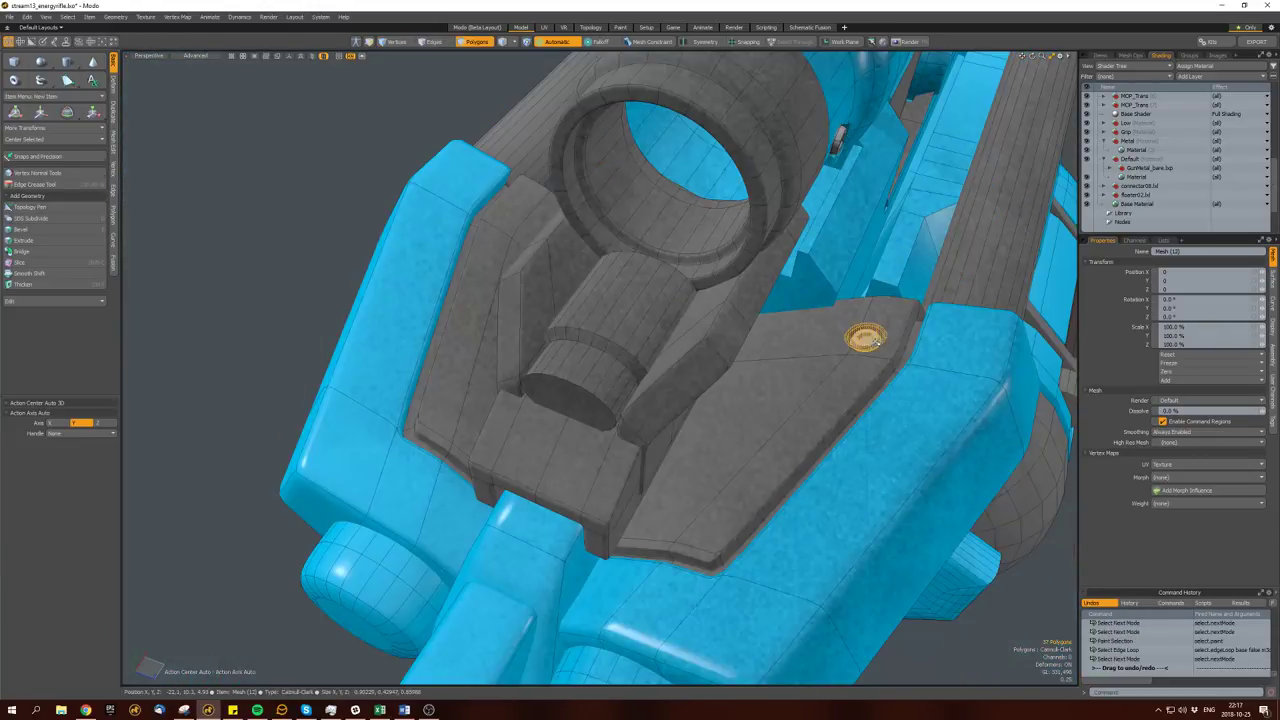
key(space)
key(space)
alt+drag(620, 330, 656, 324)
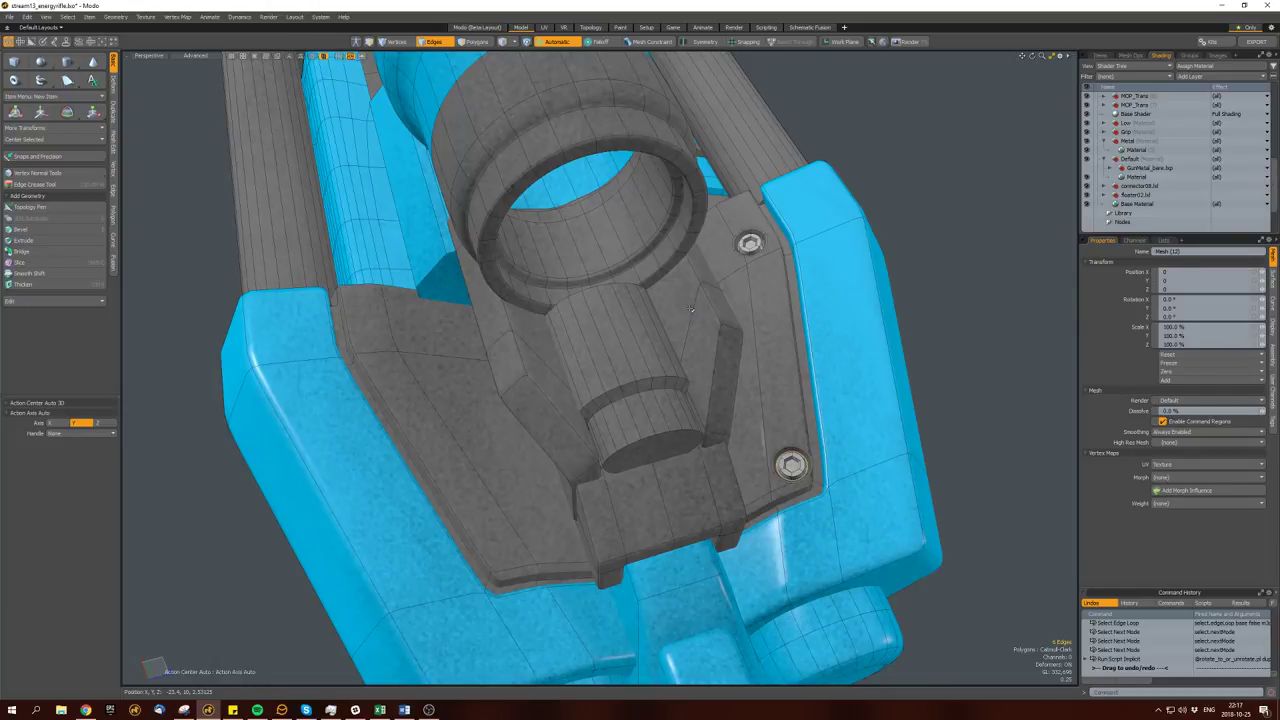
double_click(688, 308)
key(space)
Rename the bolt mesh as "floaters yoo".
key(F2)
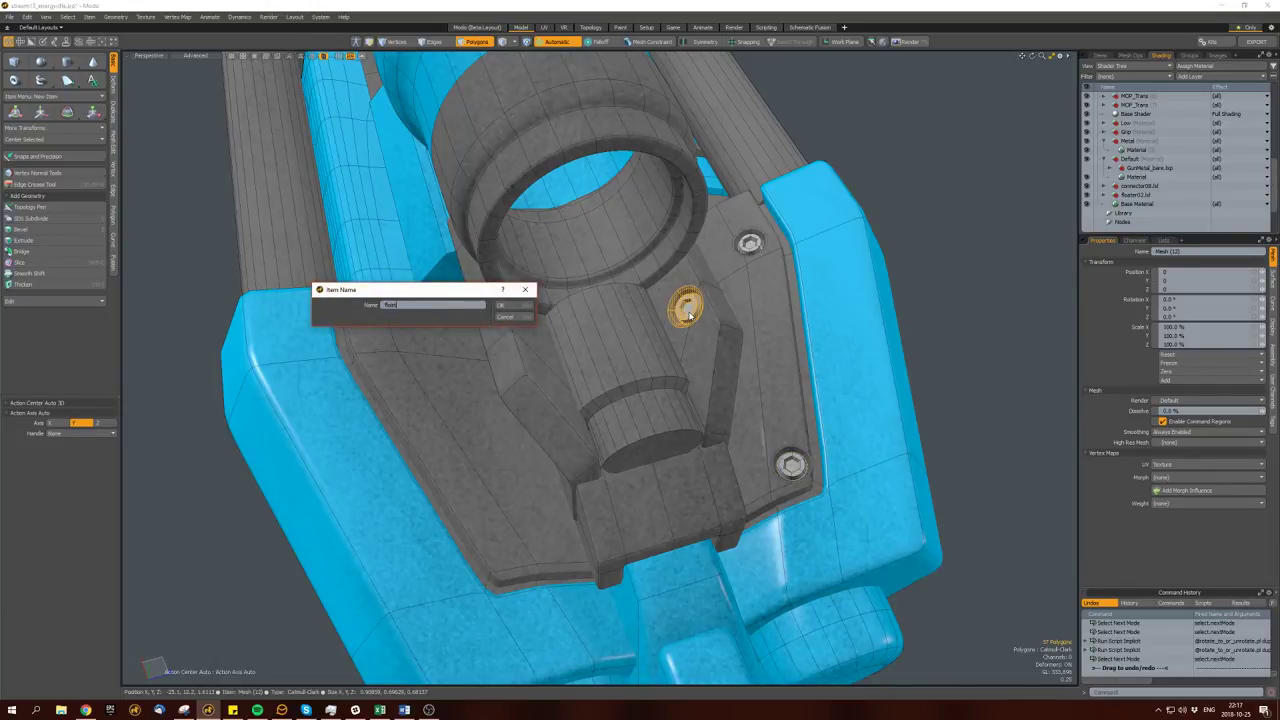
text(floaters yoo)
key(Return)
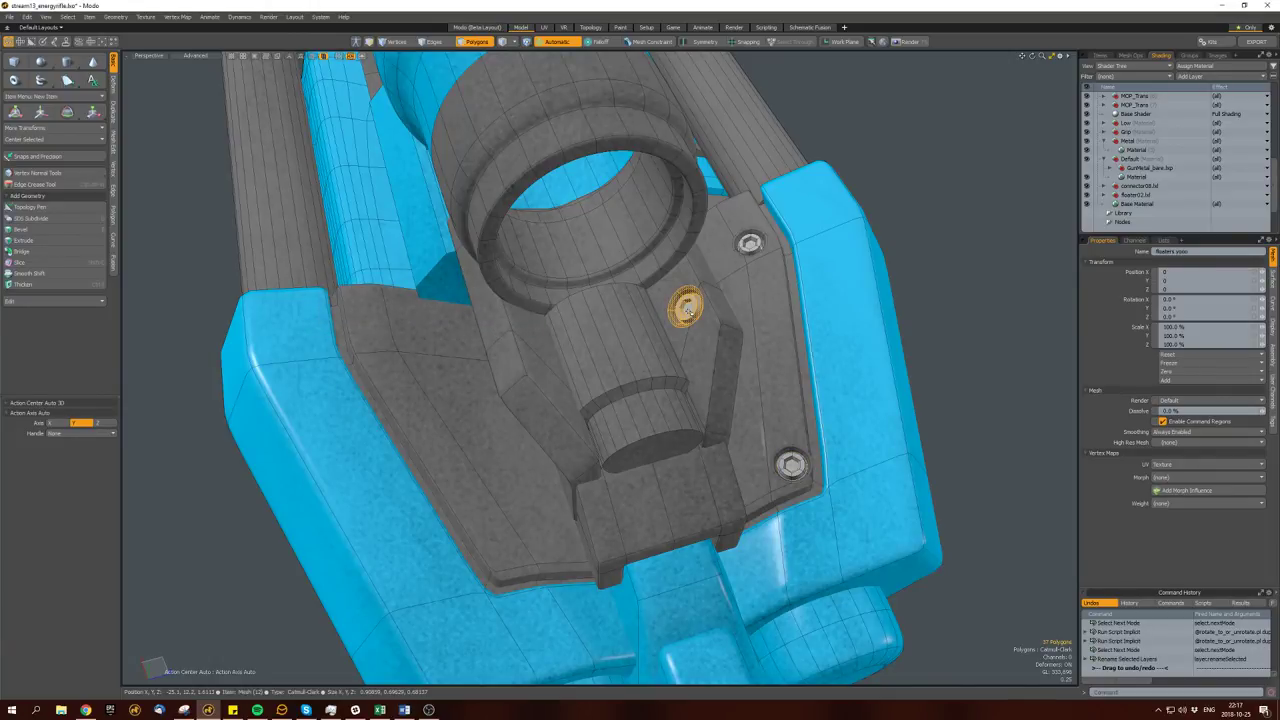
Mirror the bolt mesh to the rifle's other side as an instance scaled -100% in Z.
key(w)
key(ctrl+d)
alt+drag(640, 330, 451, 342)
key(ctrl+w)
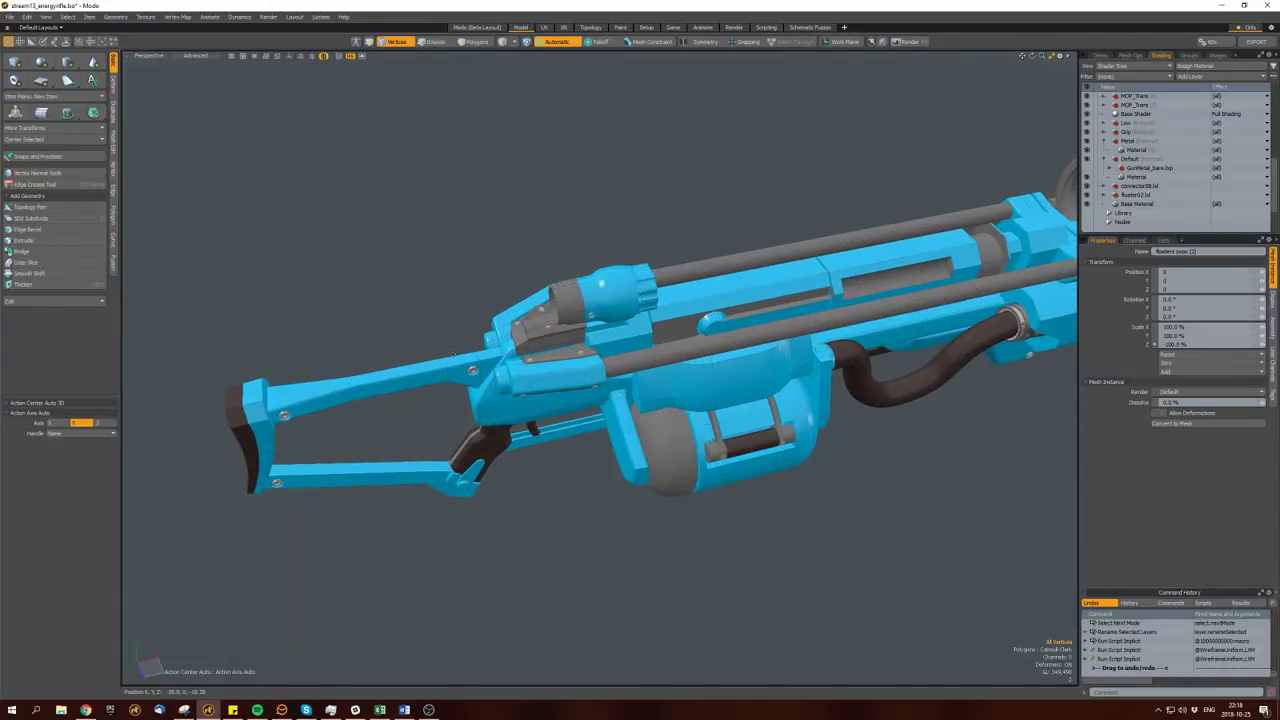
Pick the grey-rimmed bolt on the rear plate and its edges as the source for more copies.
scroll(451, 342, up, 10)
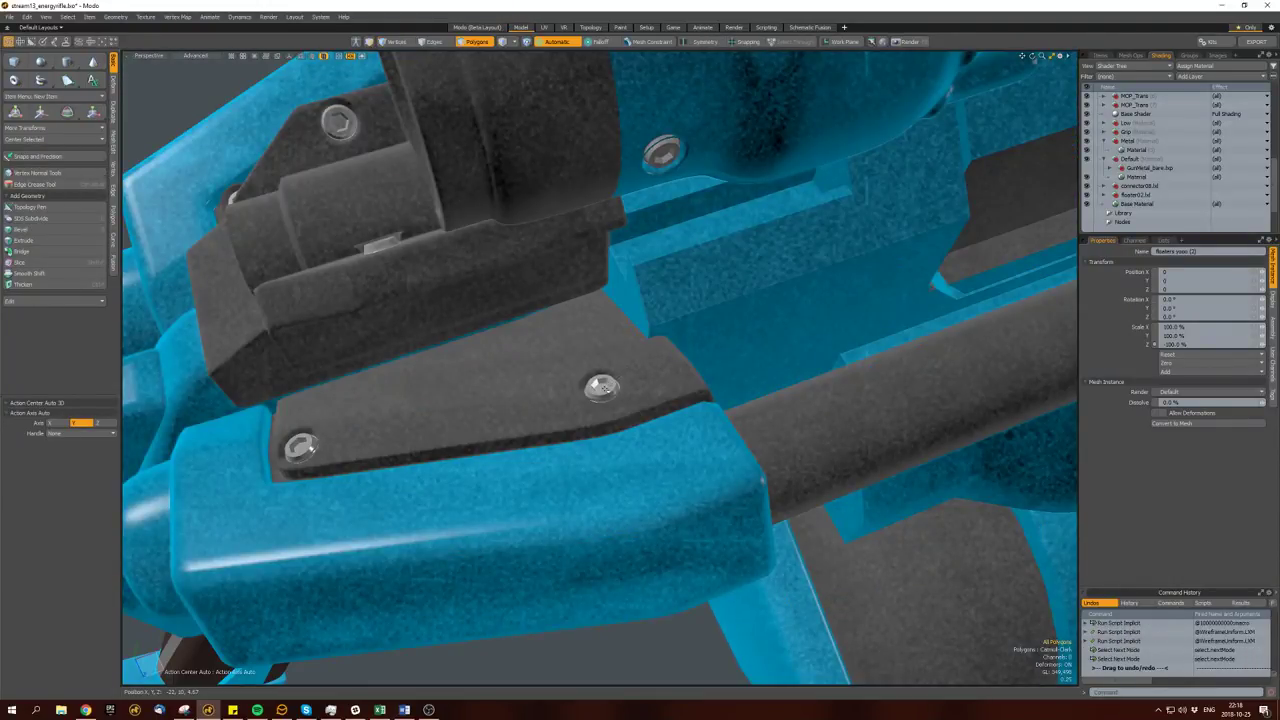
double_click(601, 386)
scroll(601, 388, up, 5)
key(space)
key(space)
click(633, 385)
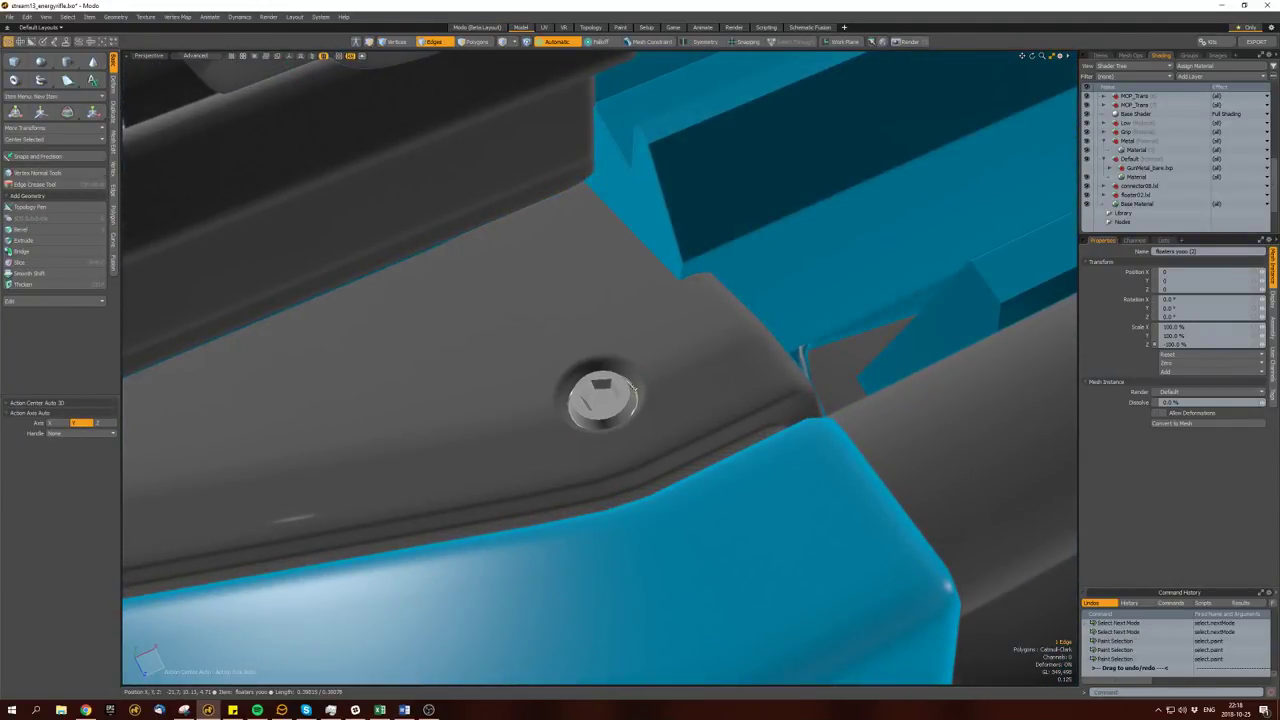
Place bolt copies on the outer side of the large front ring and on the smaller ring below it.
scroll(625, 388, down, 10)
alt+drag(600, 377, 807, 325)
scroll(610, 380, down, 5)
scroll(851, 313, up, 8)
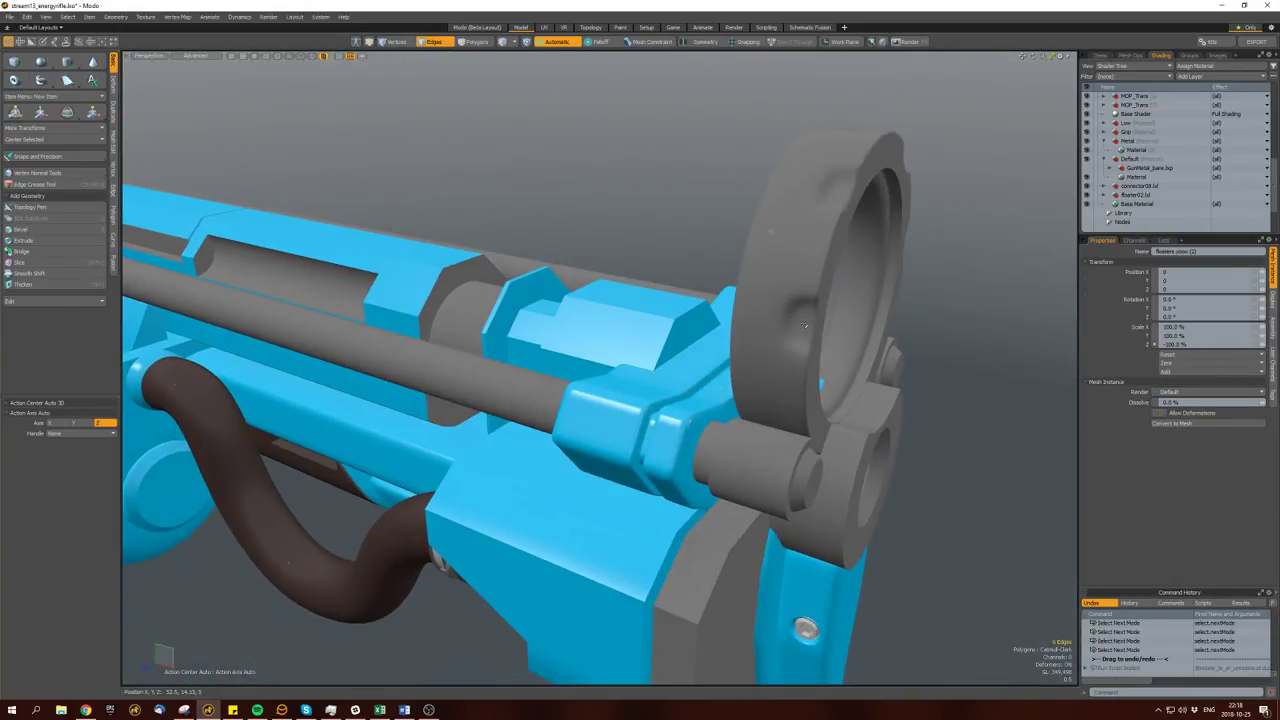
alt+drag(769, 270, 462, 375)
right_drag(365, 313, 366, 313)
alt+drag(366, 313, 866, 313)
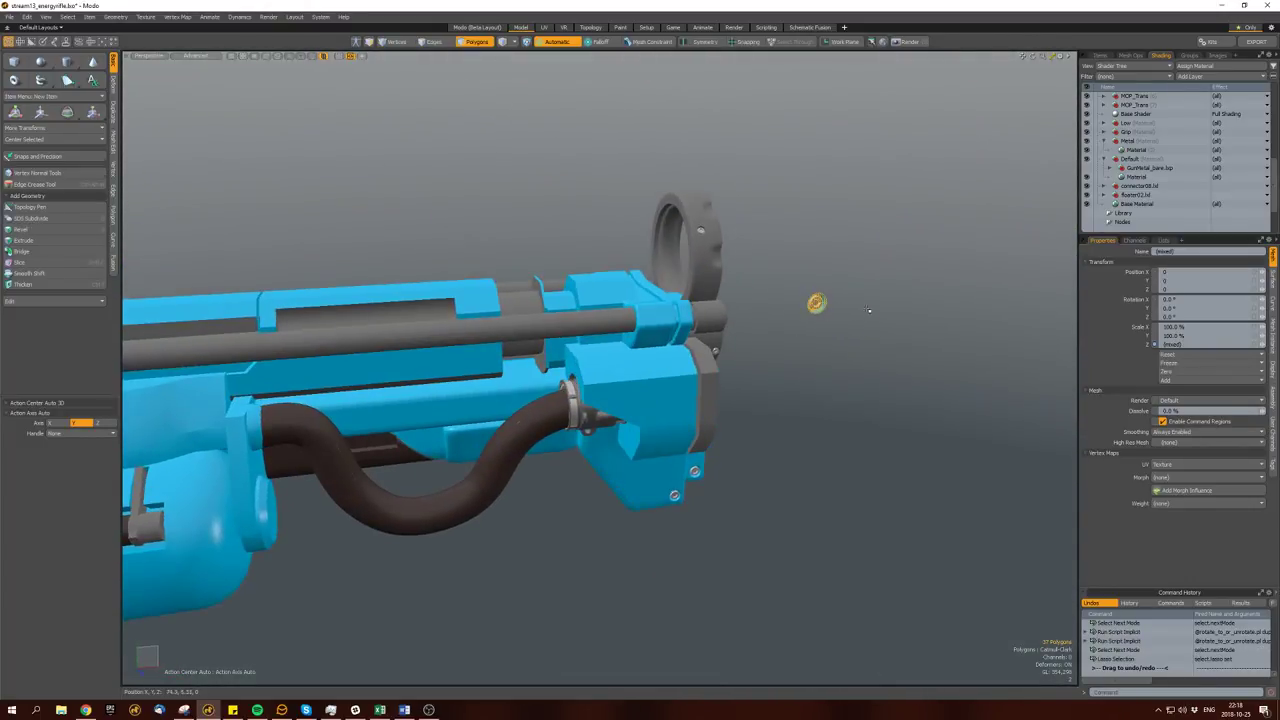
Lasso the leftover source bolt floating ahead of the muzzle and delete it.
right_drag(859, 286, 817, 303)
alt+drag(817, 303, 783, 357)
key(space)
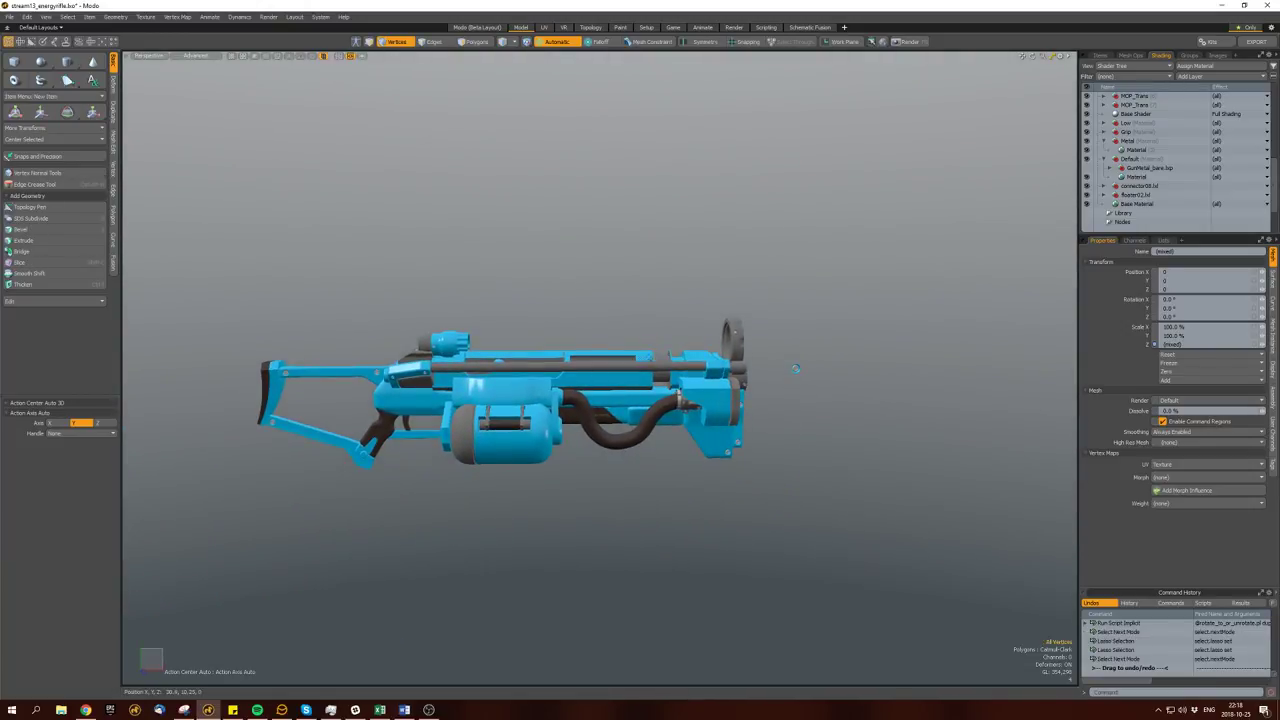
Select the bolt on the outer face of the large front ring, with its edges, as the source for more copies.
click(731, 357)
key(shift+a)
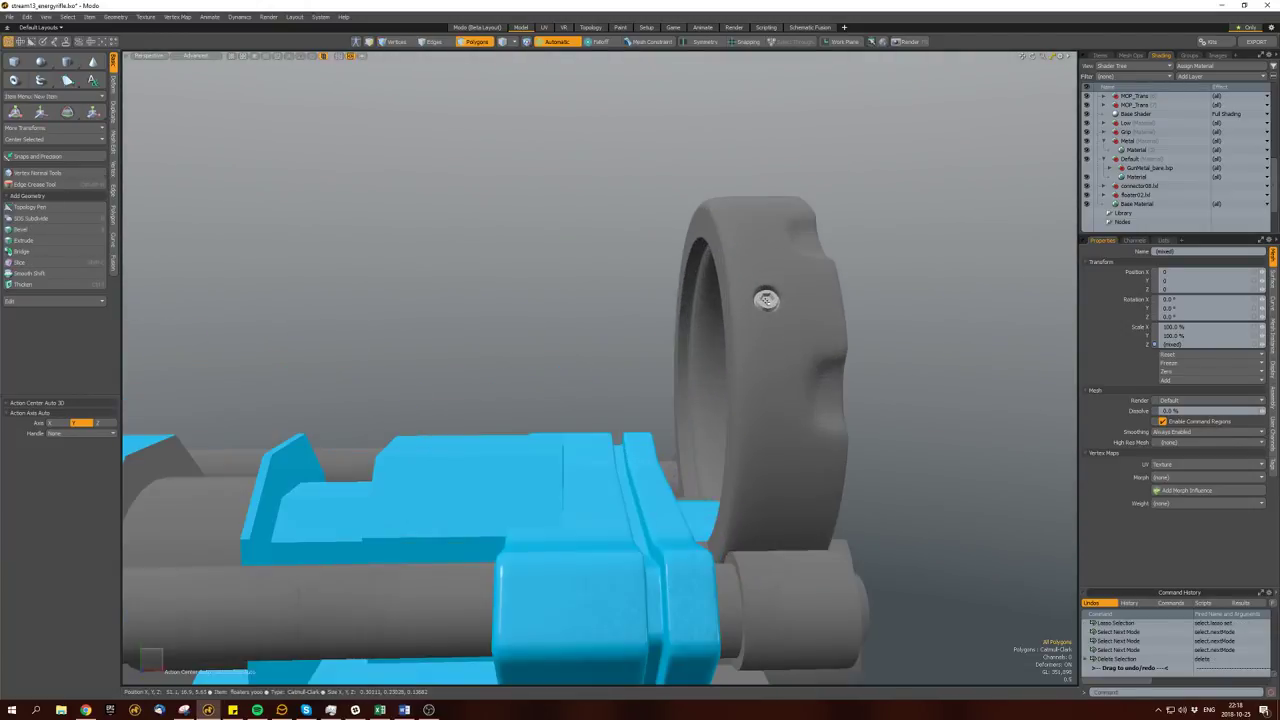
key(space)
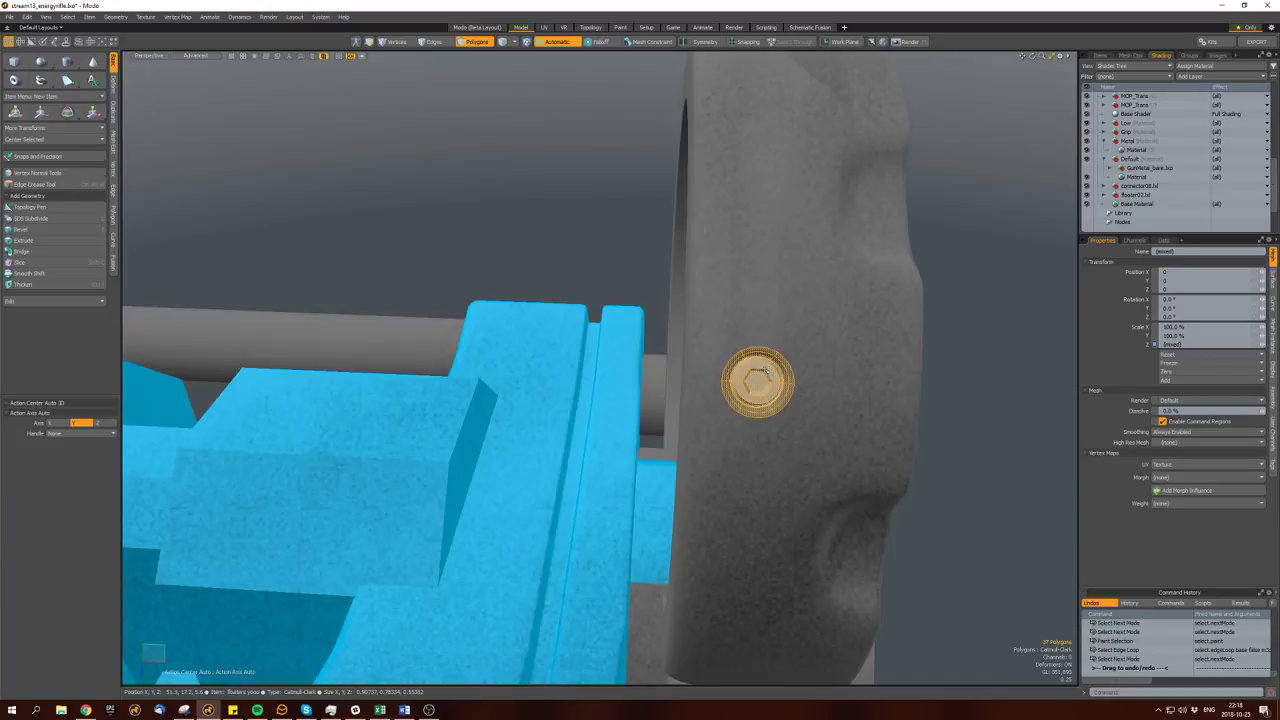
scroll(783, 372, down, 5)
alt+drag(736, 373, 789, 305)
key(shift+a)
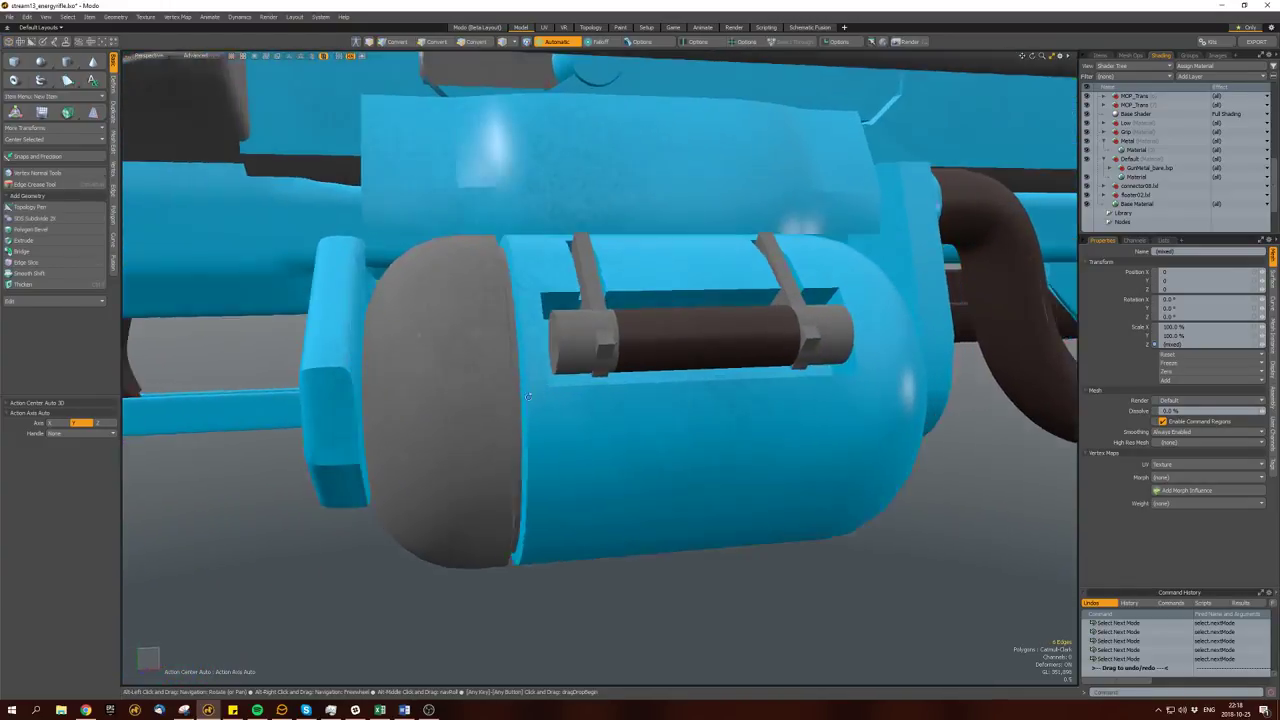
Place three bolt copies around the grey end cap of the cylindrical tank.
alt+drag(528, 396, 489, 396)
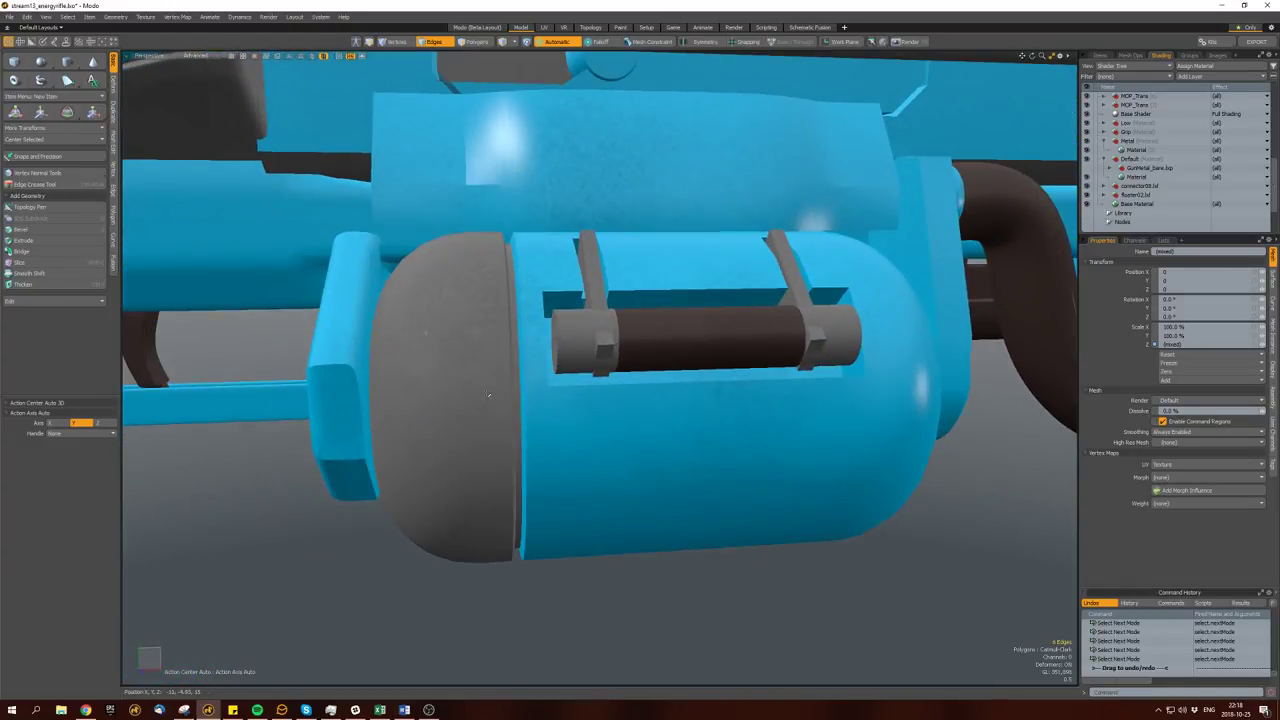
key(space)
key(space)
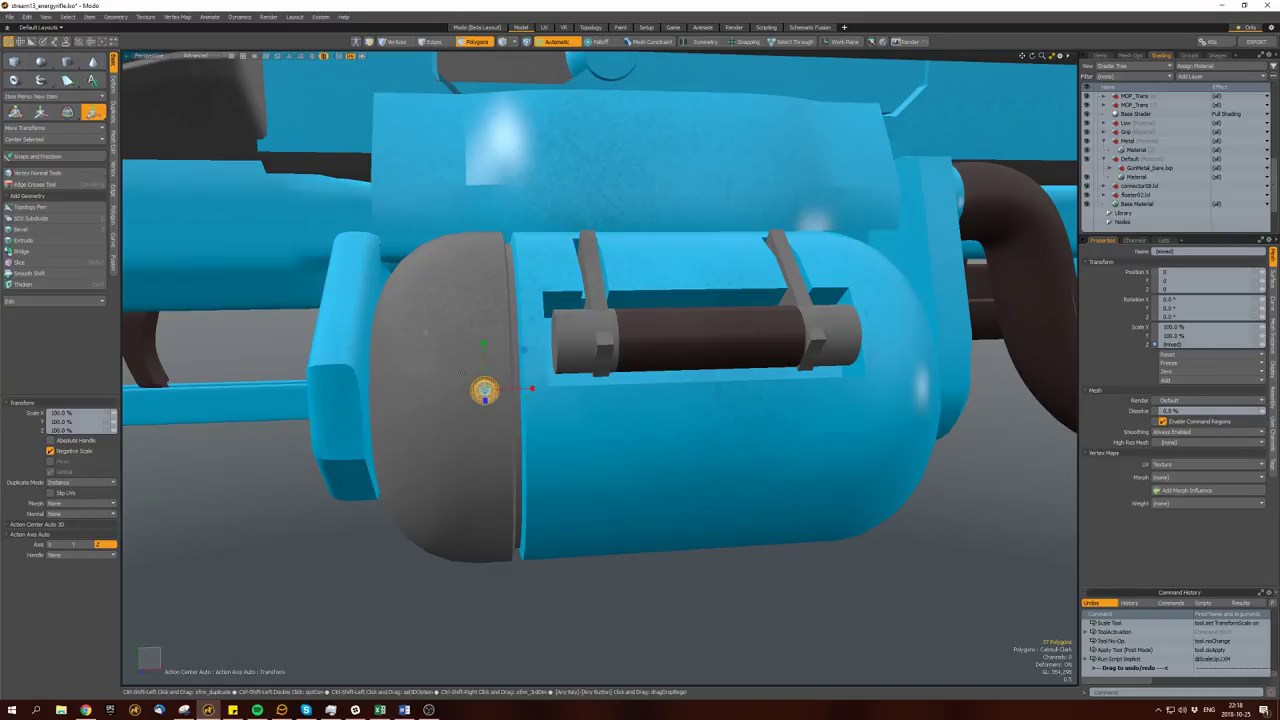
key(space)
alt+drag(486, 393, 492, 432)
key(w)
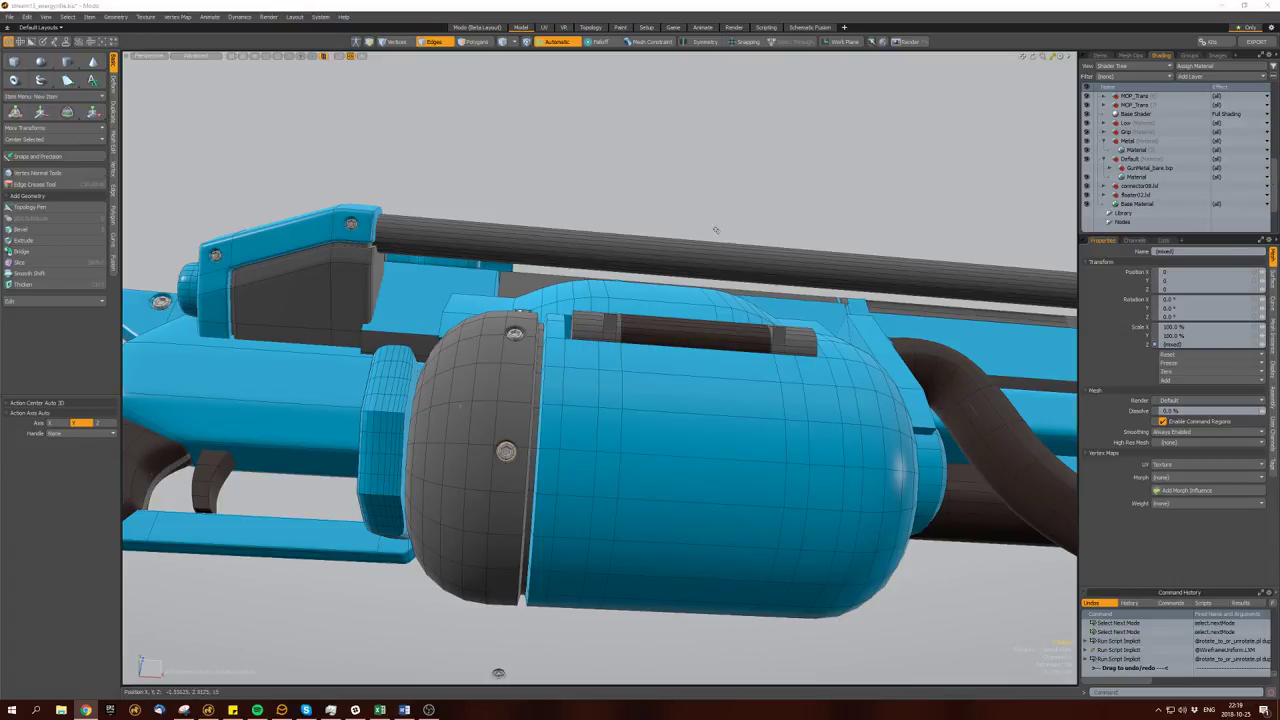
scroll(716, 229, down, 5)
scroll(601, 425, up, 4)
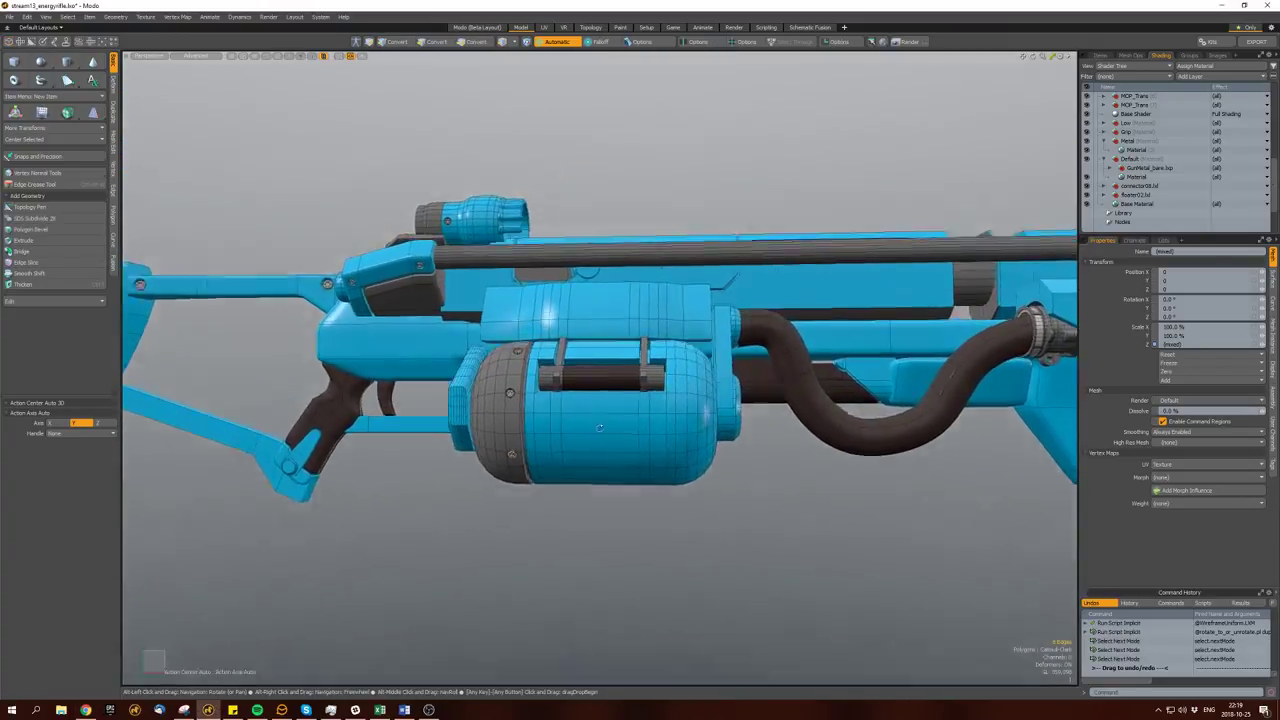
Place a bolt copy on the tank's blue body below the handle and apply the body's blue material to its outer rim.
scroll(601, 425, down, 3)
key(space)
key(space)
scroll(630, 415, up, 5)
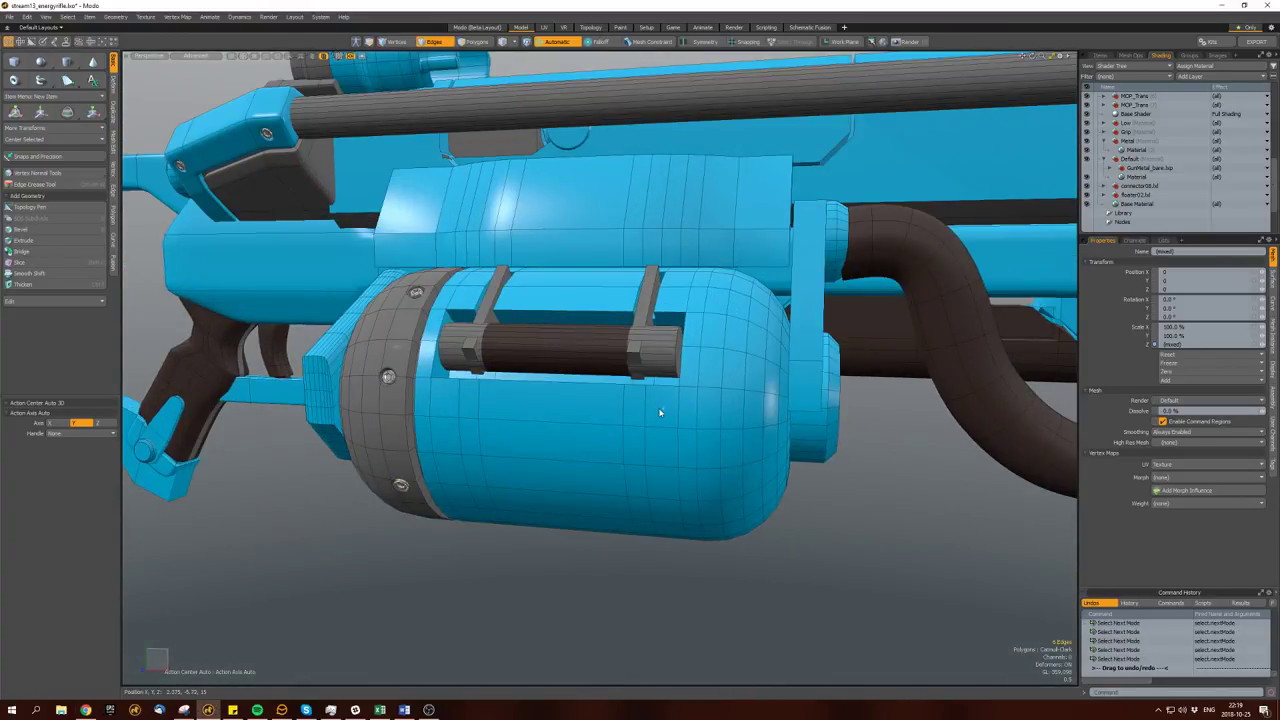
scroll(657, 408, up, 3)
click(655, 411)
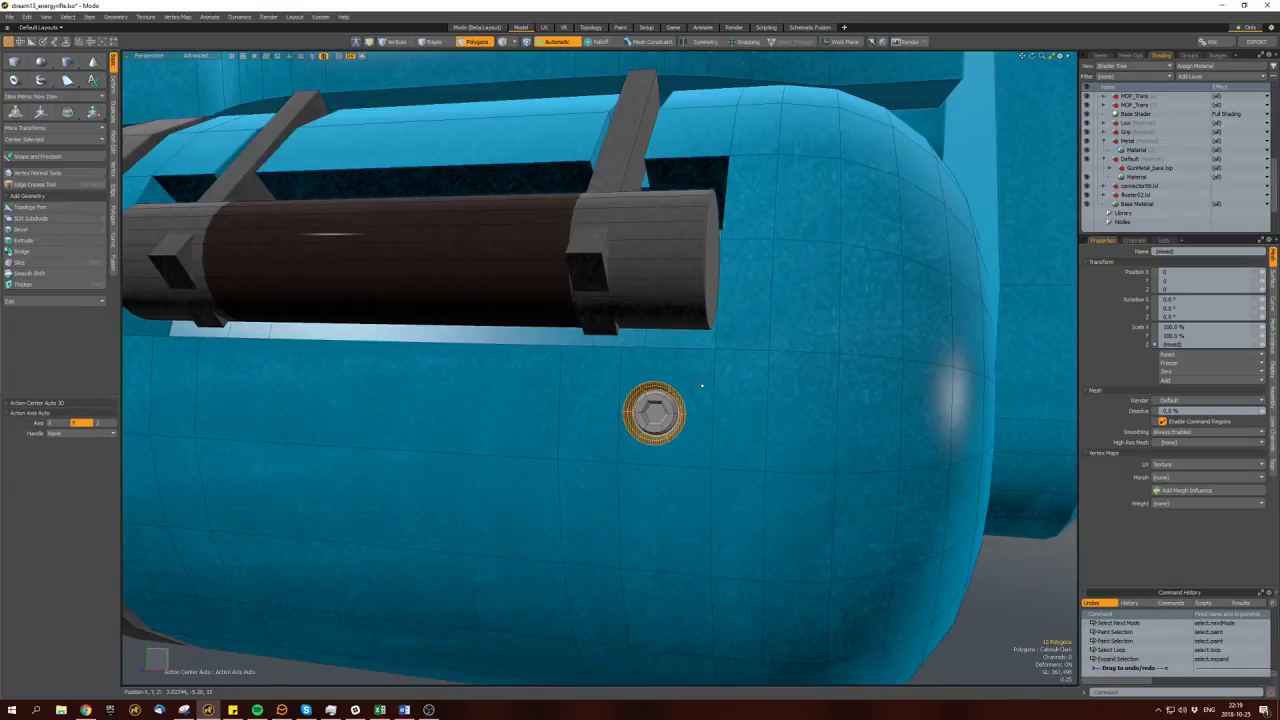
scroll(700, 385, down, 3)
Isolate the floaters, lasso the tank's bolts, and move them into a new mesh layer by cutting and pasting.
key(shift+h)
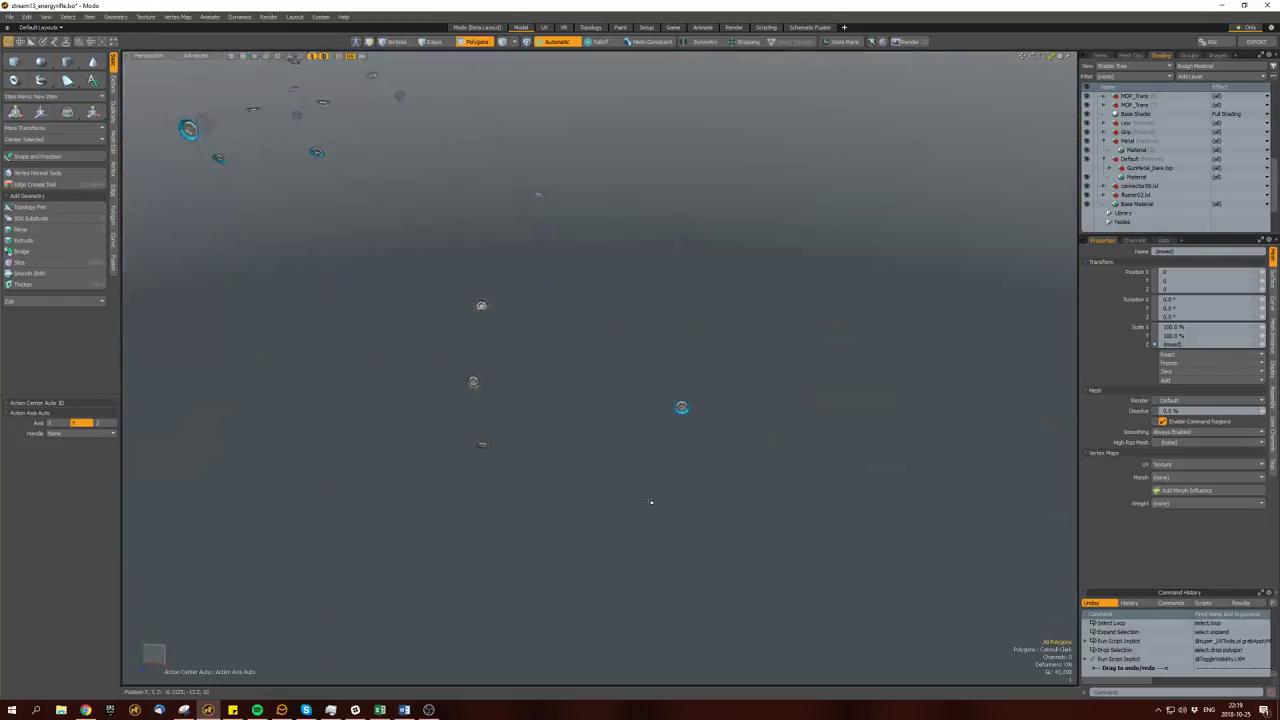
right_drag(236, 410, 200, 260)
key(shift+h)
key(ctrl+x)
key(n)
key(ctrl+v)
scroll(794, 491, down, 5)
alt+drag(646, 514, 840, 222)
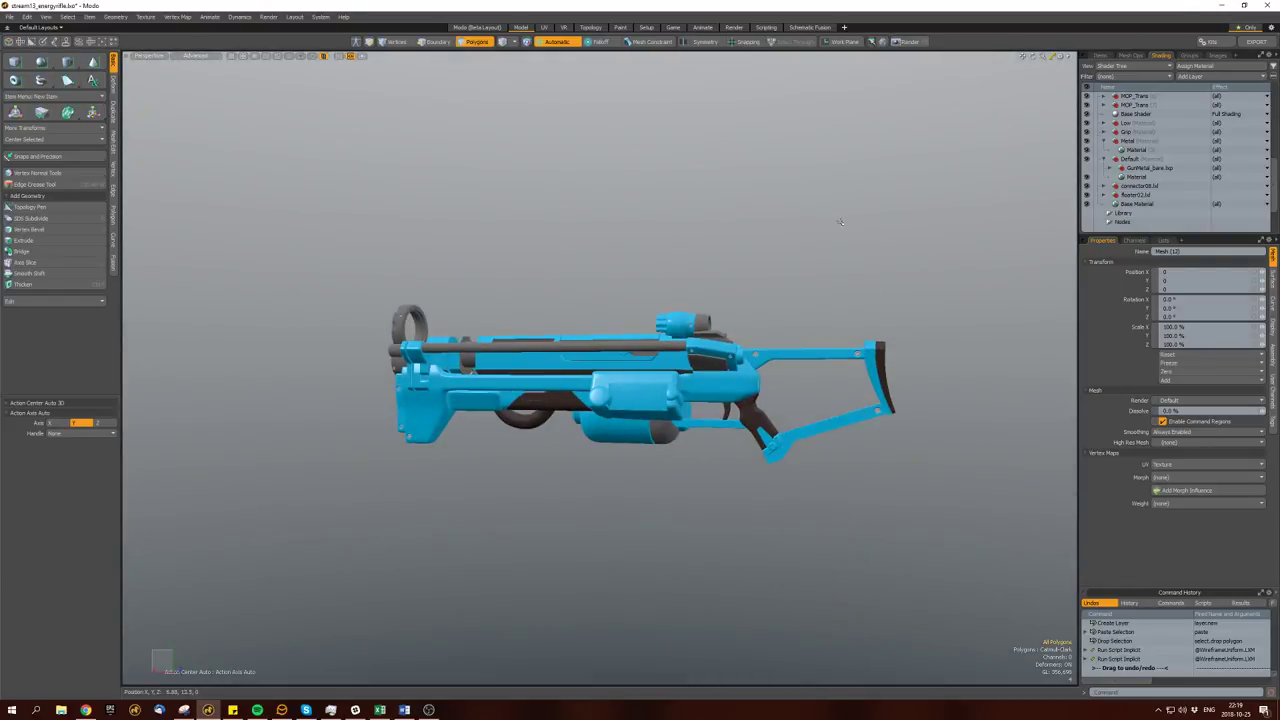
Select the rounded slot and the small floater beside it in the FLOATERS YO mesh and copy them.
click(1104, 55)
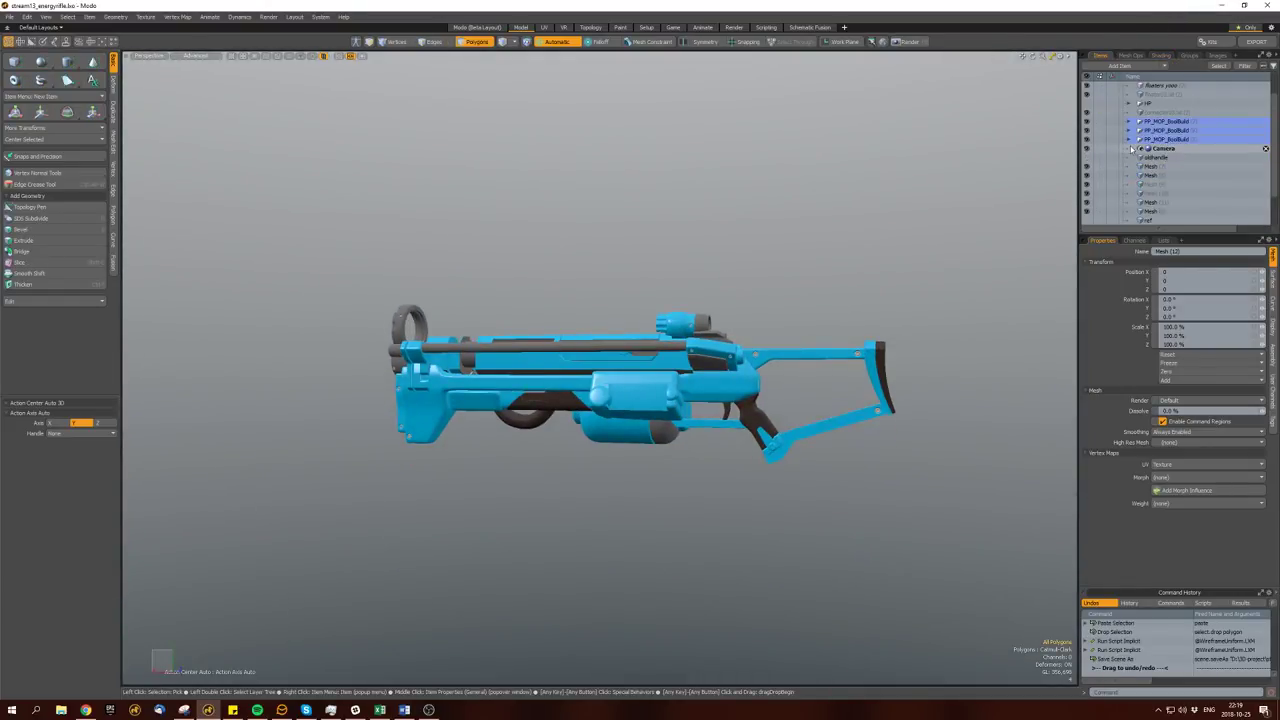
scroll(1158, 183, up, 5)
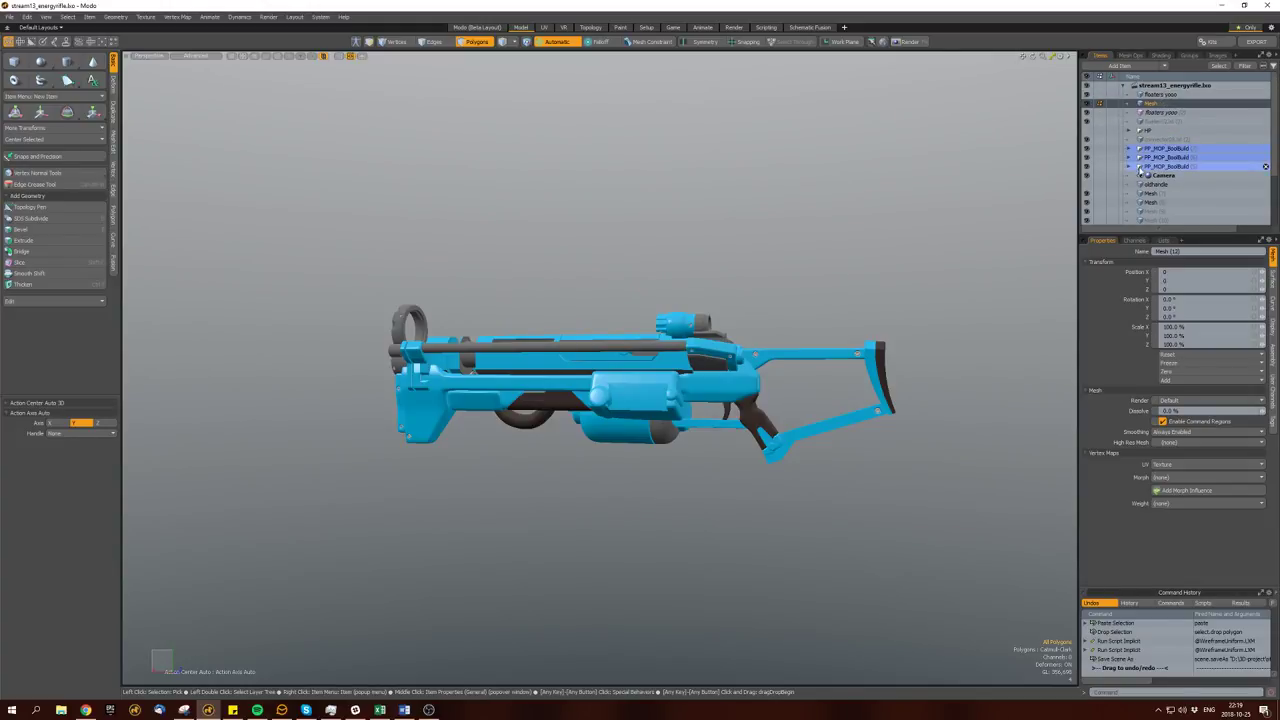
scroll(1150, 156, down, 2)
click(1163, 113)
key(shift+a)
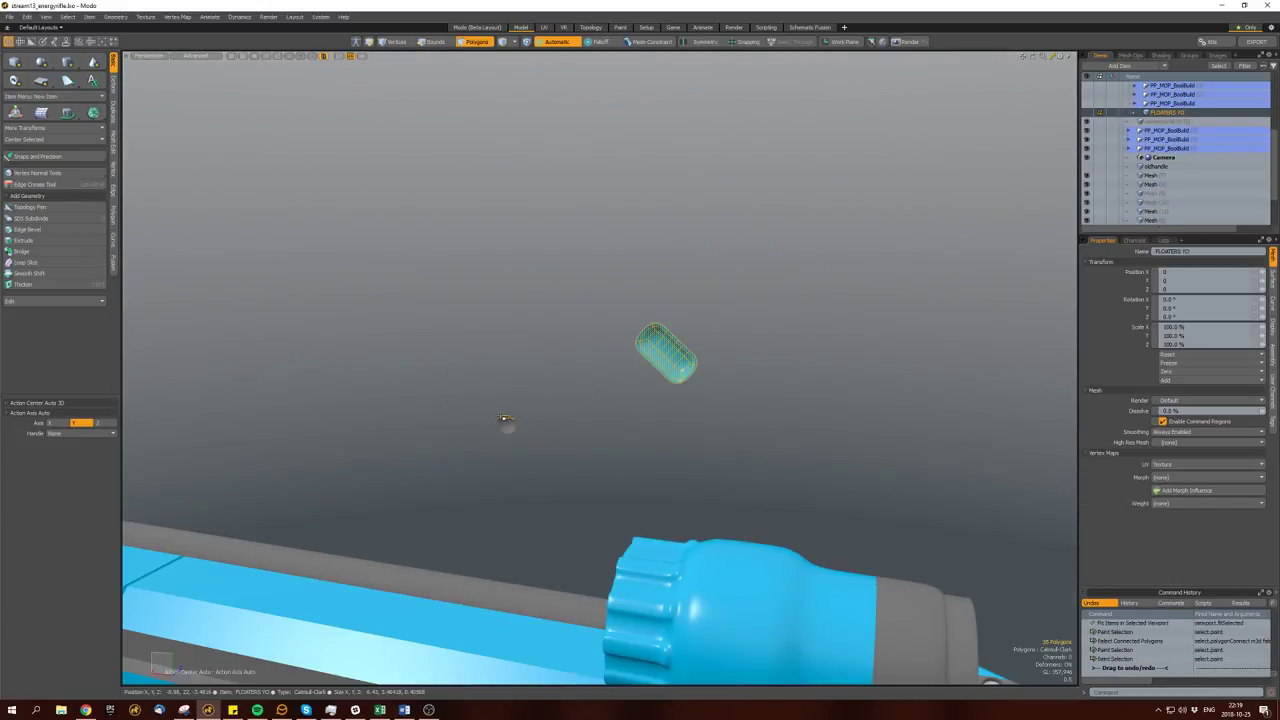
key(ctrl+c)
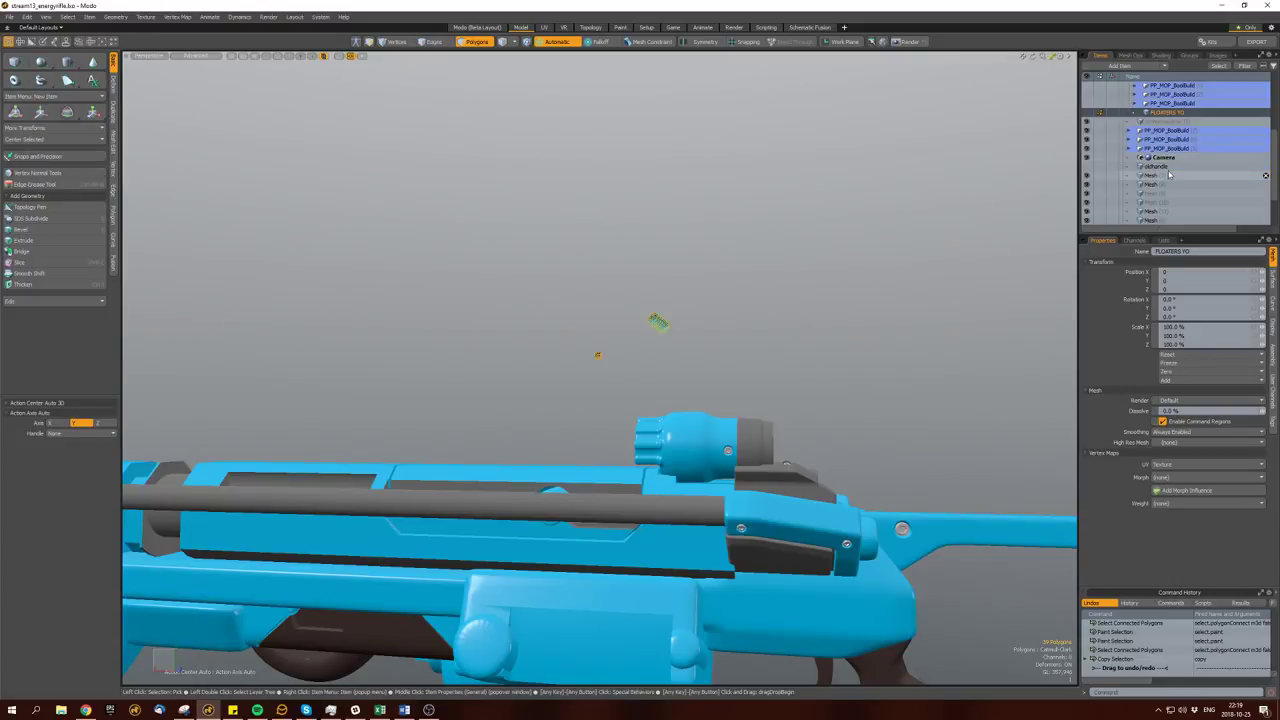
Paste the copied floaters into the third mesh item below oldhandle and toggle its visibility.
click(1165, 193)
key(ctrl+v)
key(h)
key(h)
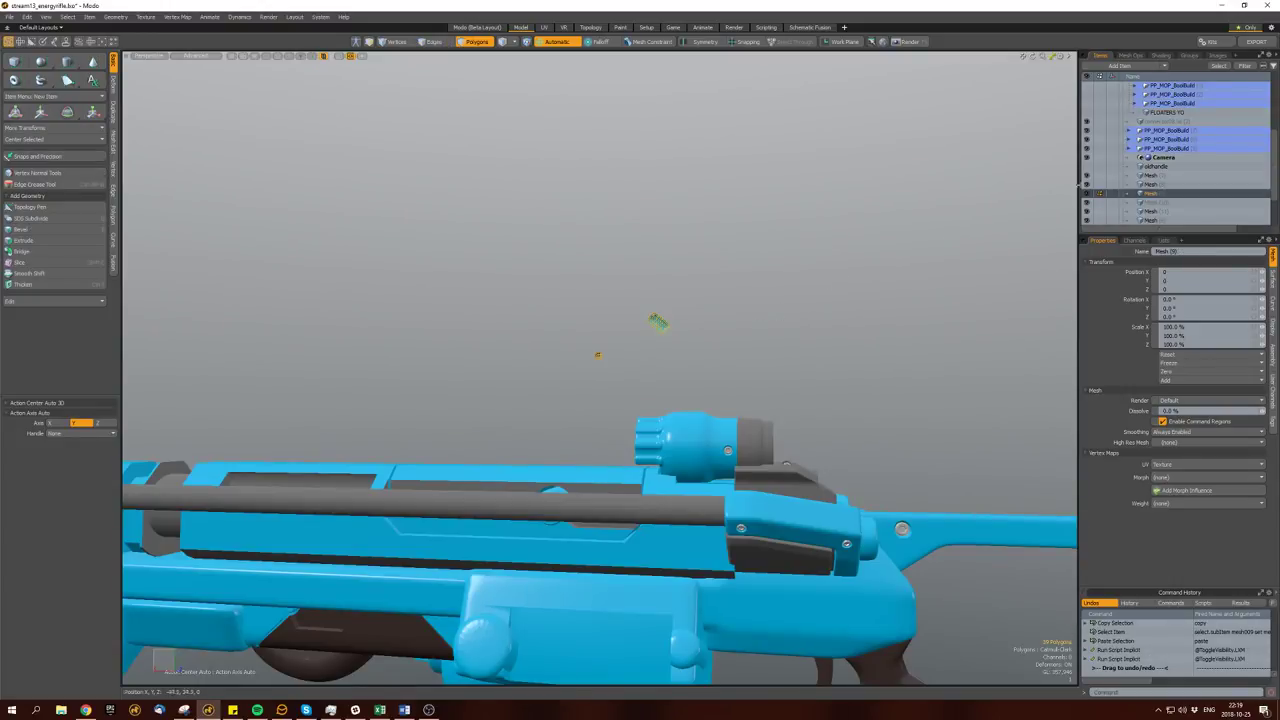
scroll(700, 330, down, 5)
scroll(714, 330, up, 8)
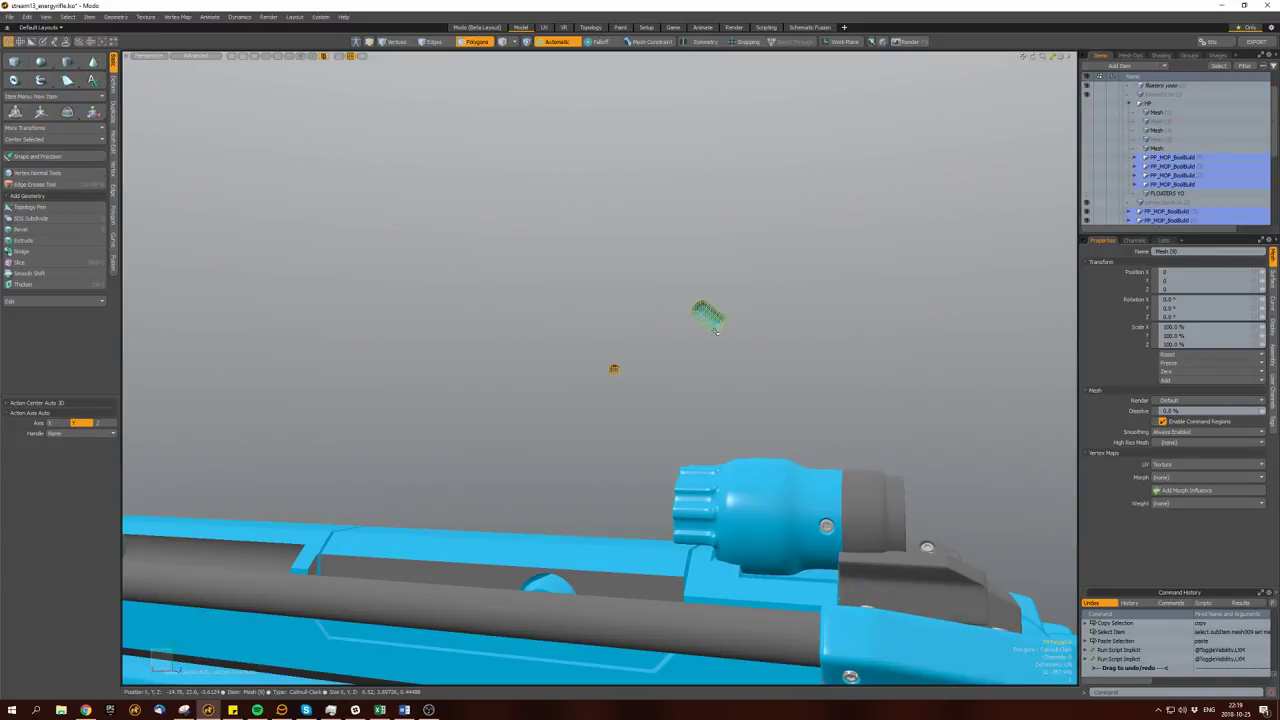
Select the rounded slot floater above the scope and its edges as the source for copies.
scroll(714, 330, up, 5)
double_click(709, 316)
key(space)
key(space)
scroll(718, 340, down, 6)
key(space)
key(space)
key(space)
alt+drag(663, 378, 690, 300)
key(space)
key(space)
key(space)
Place a slot copy on the side box beside the large round knob and rotate it diagonally.
scroll(687, 435, up, 5)
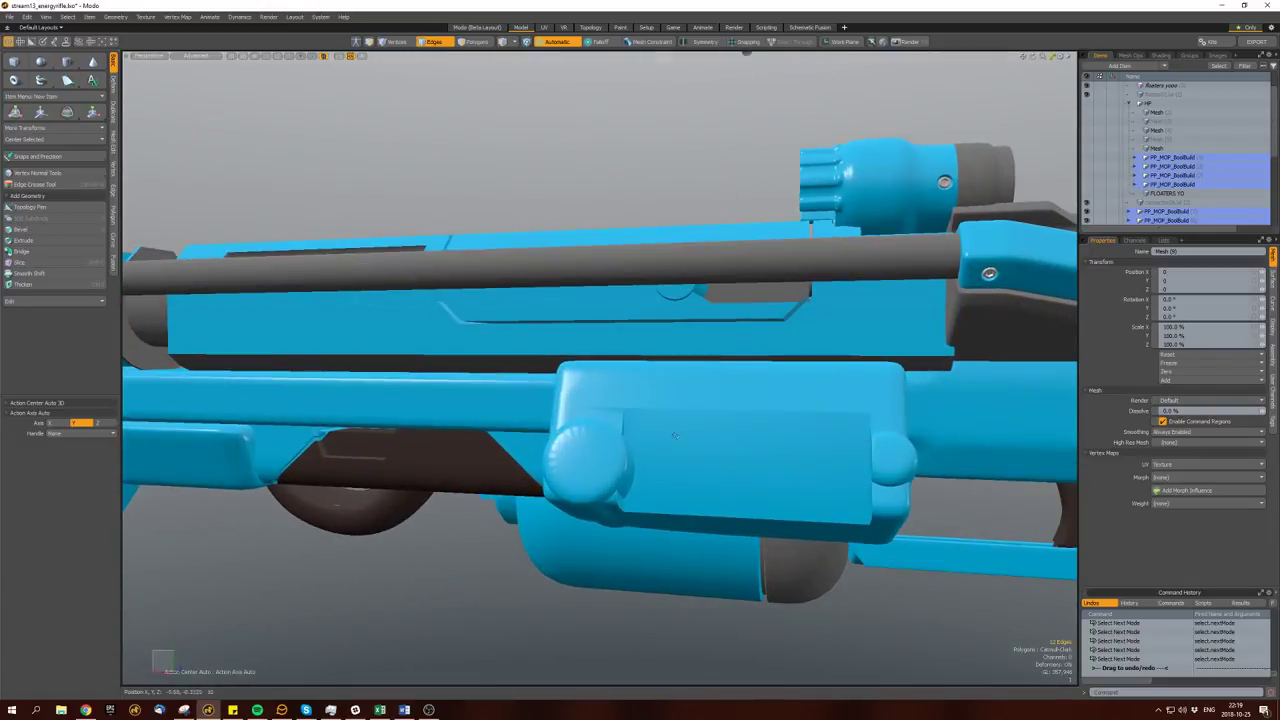
scroll(641, 427, up, 5)
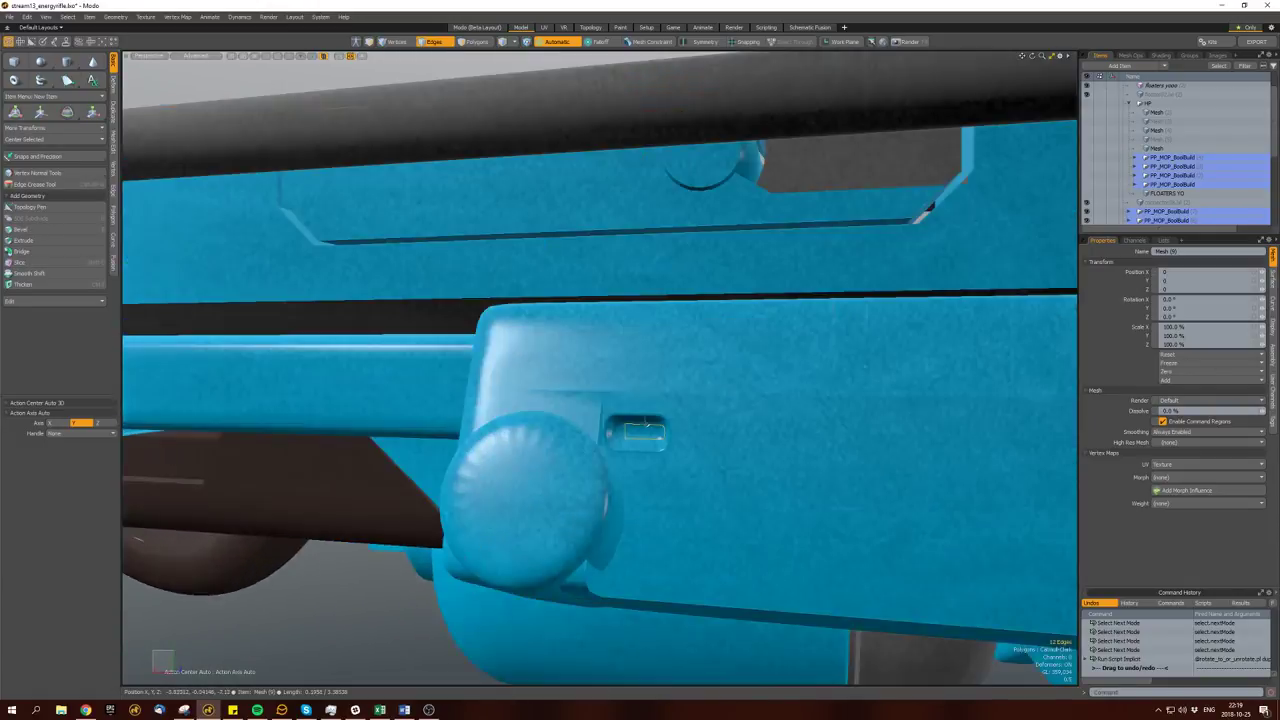
key(space)
key(y)
key(e)
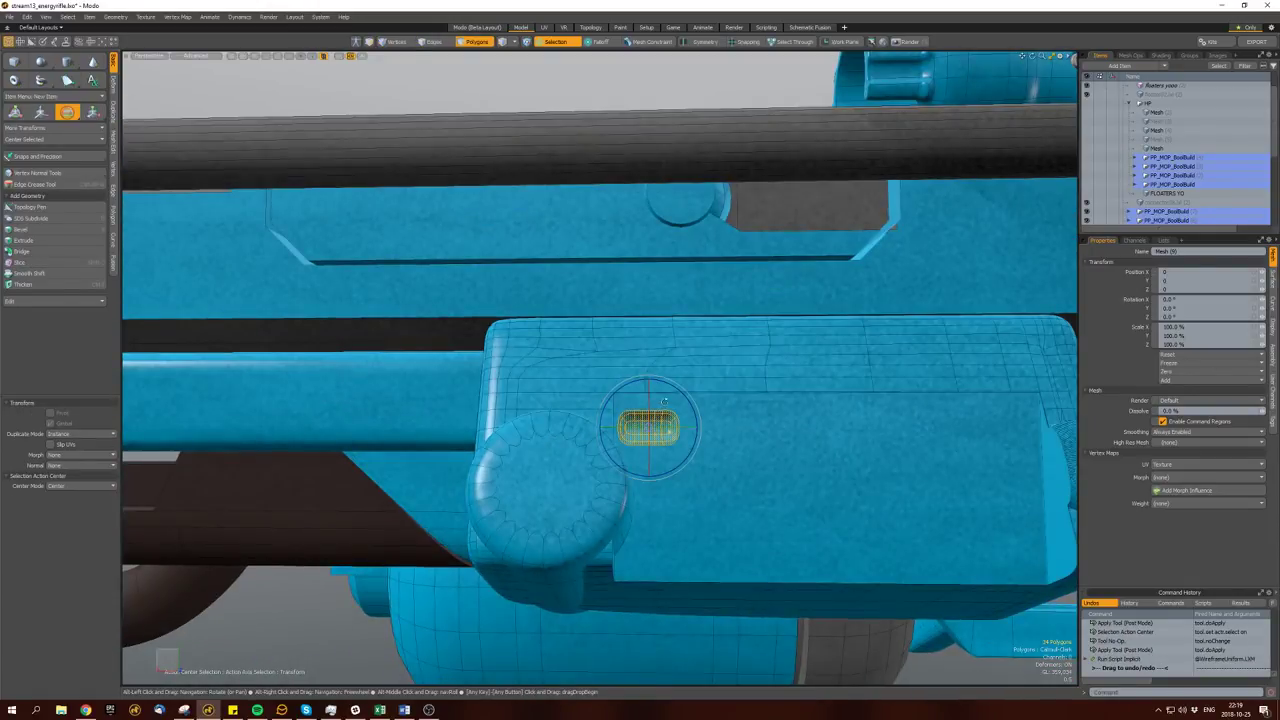
alt+drag(660, 400, 680, 397)
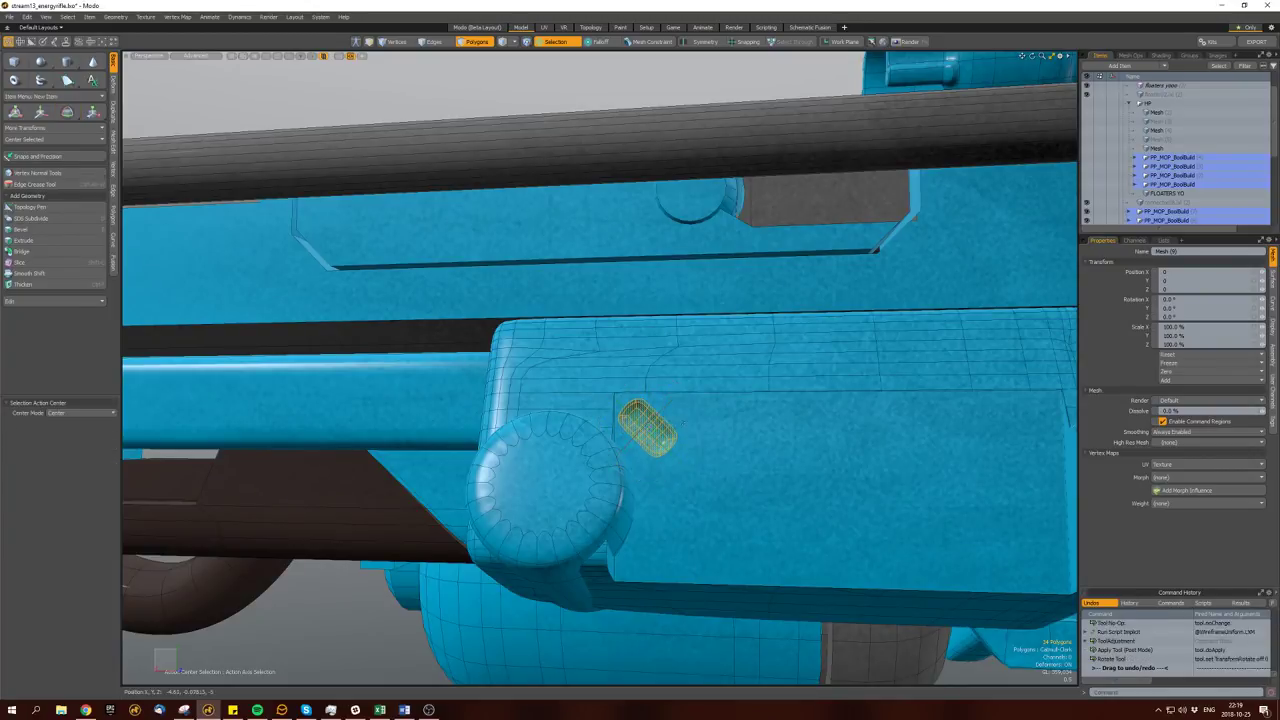
Place a second slot copy near the side box's smaller knob and tilt it in the opposite direction to the first.
key(space)
key(space)
key(space)
key(space)
scroll(640, 420, down, 8)
key(space)
key(space)
scroll(695, 420, up, 4)
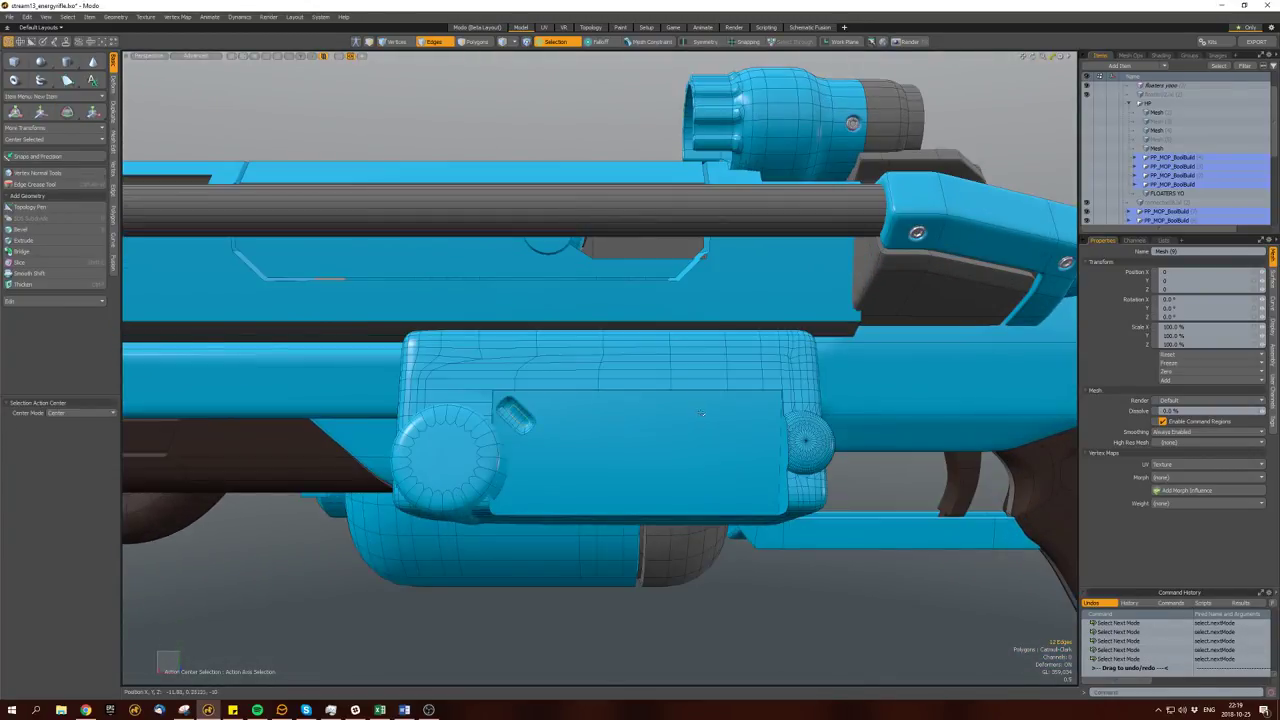
key(space)
key(e)
scroll(765, 407, up, 5)
drag(757, 393, 752, 395)
key(w)
key(space)
key(space)
scroll(768, 437, down, 8)
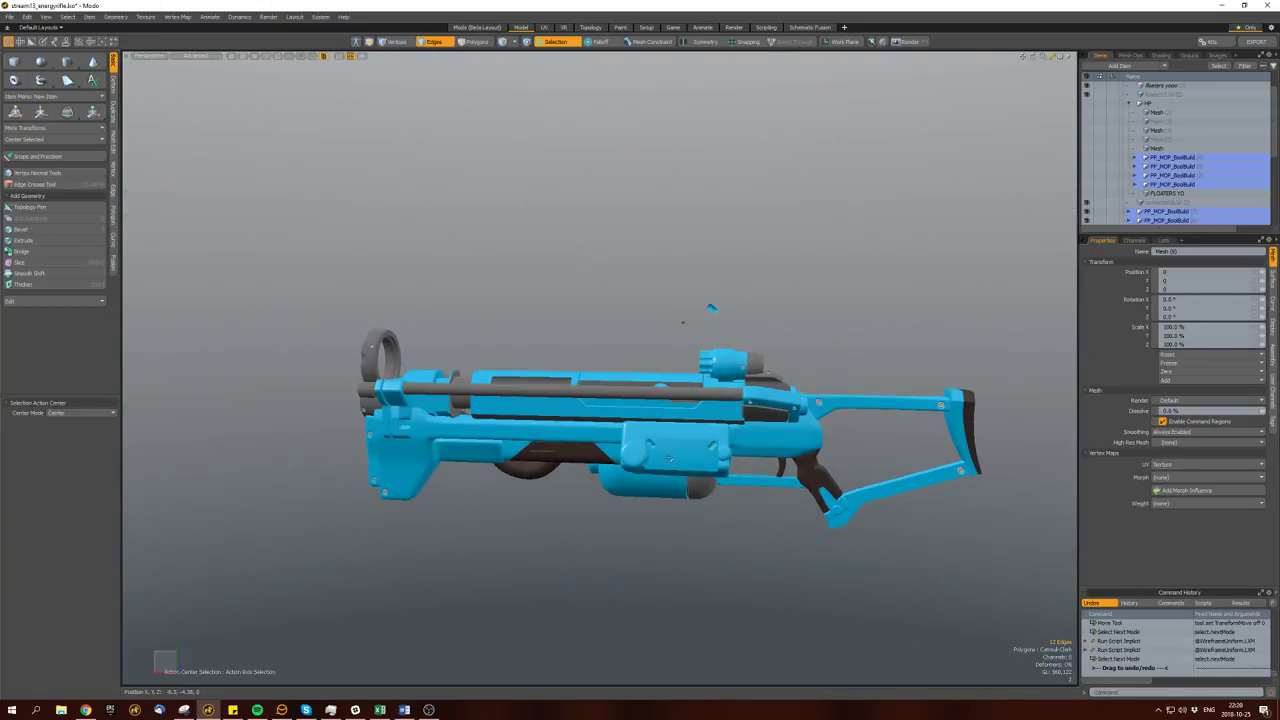
Place a slot copy on the top corner of the blue muzzle block and adjust its position.
scroll(712, 447, up, 5)
scroll(712, 447, down, 4)
alt+drag(712, 447, 668, 482)
key(2)
alt+drag(824, 264, 737, 471)
scroll(467, 372, up, 3)
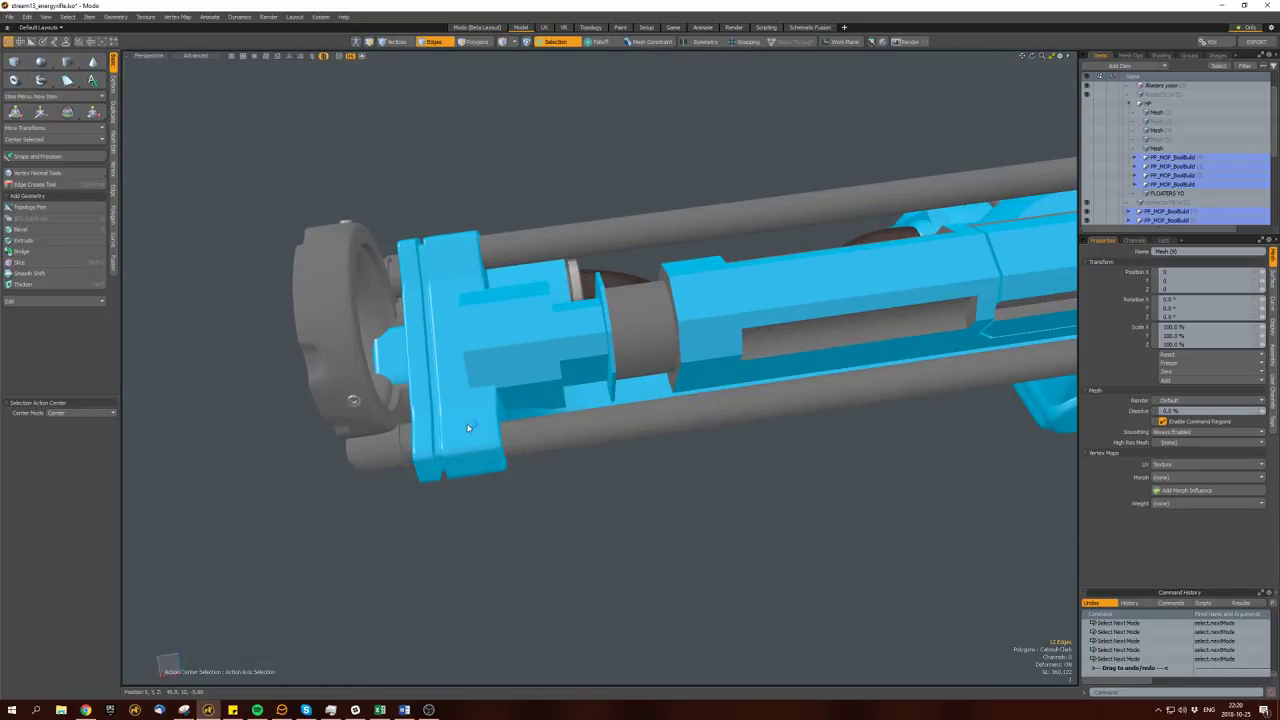
key(ctrl+r)
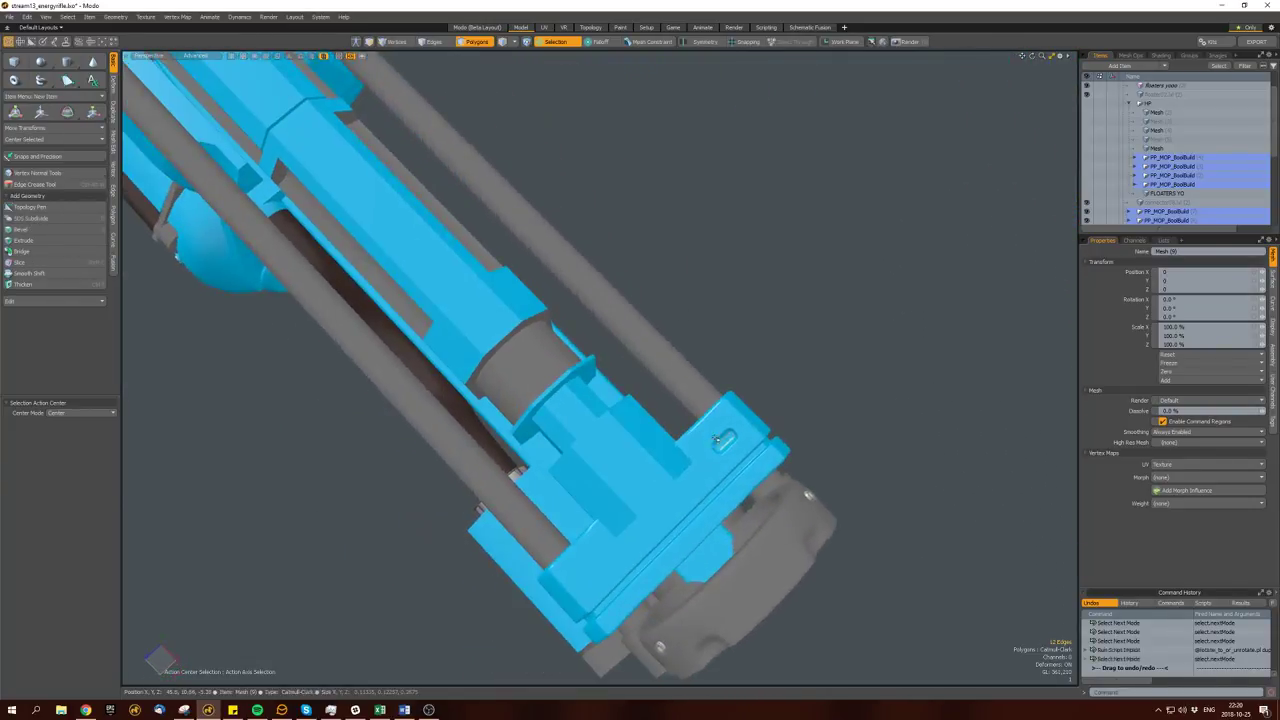
key(space)
key(w)
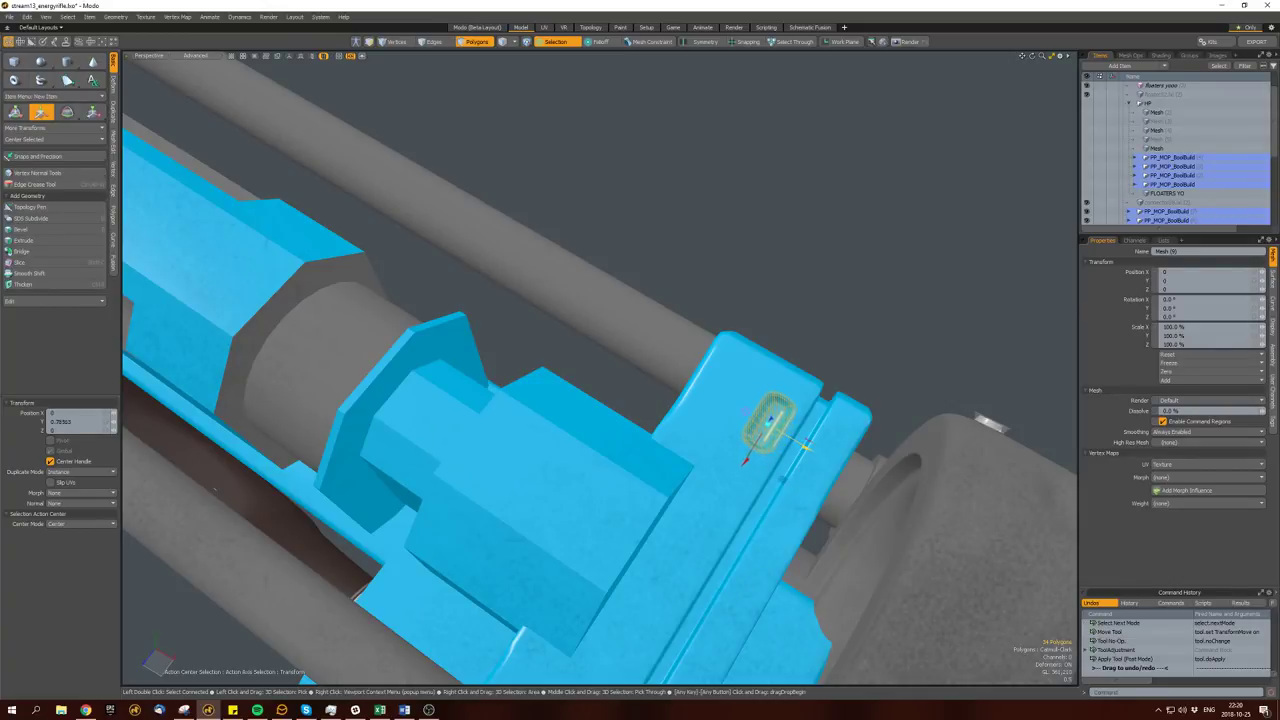
key(r)
key(w)
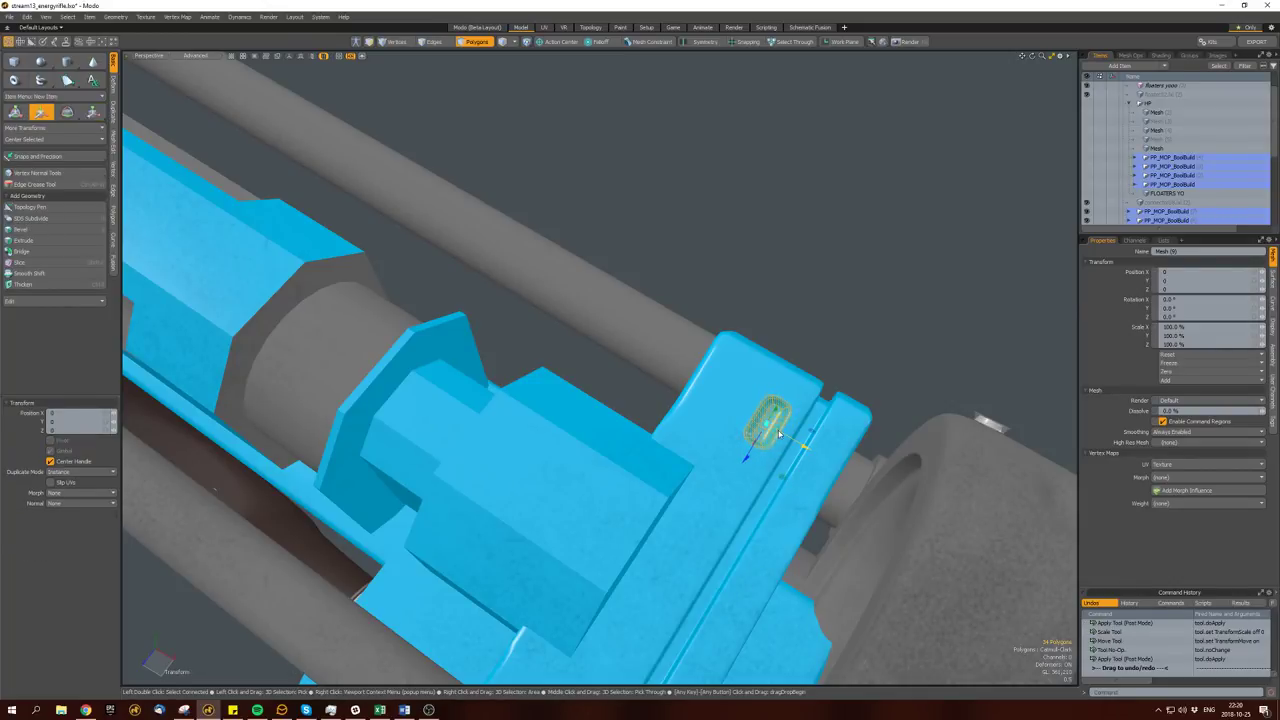
Duplicate the muzzle block slot alongside the original and mirror the pair to the block's opposite corner.
key(ctrl+c)
key(ctrl+v)
key(w)
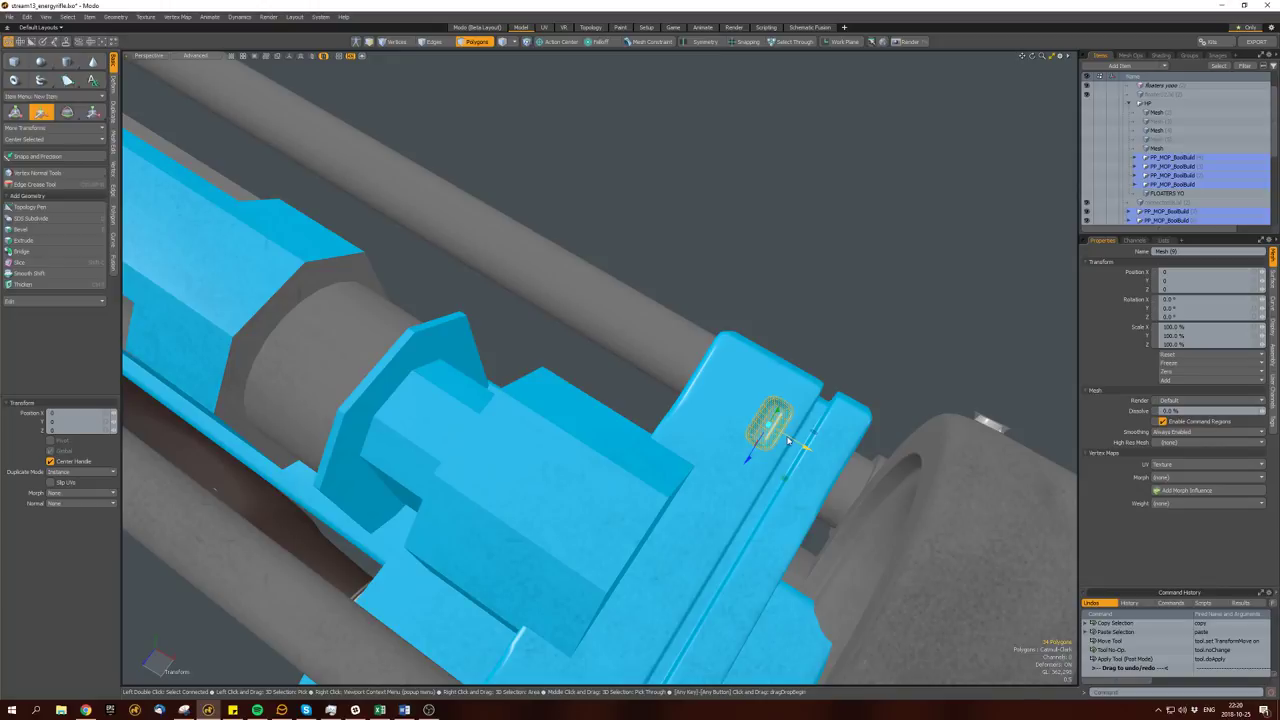
key(space)
shift+double_click(767, 421)
alt+drag(767, 421, 418, 364)
click(714, 271)
Select one of the mirrored muzzle block slots and its edges as the source for another copy.
double_click(424, 389)
scroll(428, 390, up, 5)
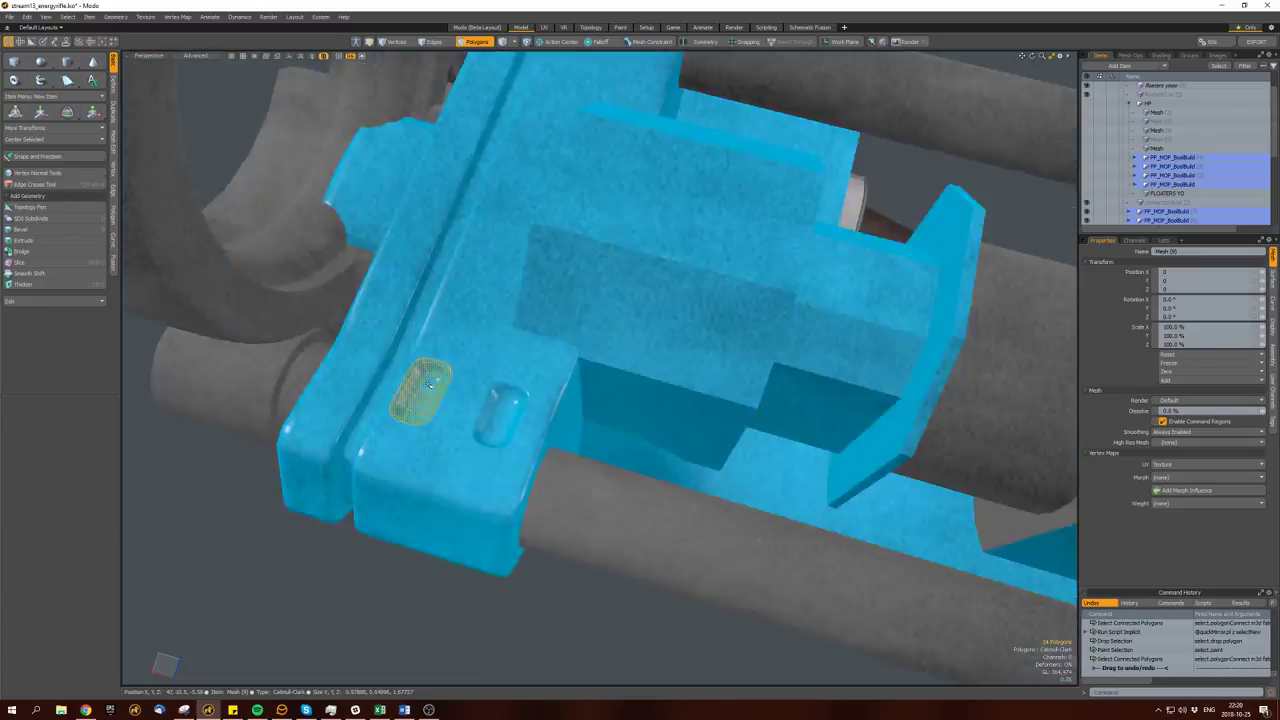
key(space)
key(space)
scroll(428, 390, down, 5)
key(space)
key(space)
key(space)
key(space)
key(space)
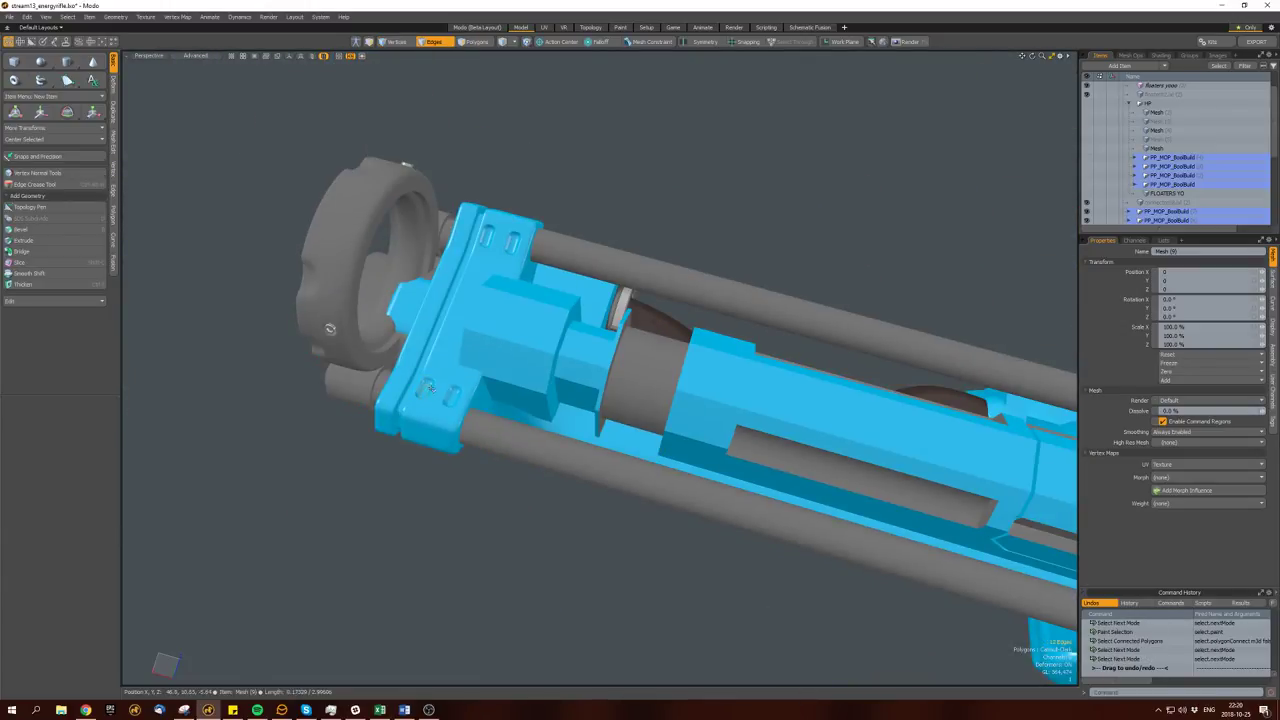
Place a slot copy on the blue scope barrel above its side bolt.
scroll(505, 385, down, 2)
scroll(505, 385, down, 3)
alt+drag(505, 385, 535, 396)
scroll(535, 396, up, 5)
alt+drag(647, 425, 655, 320)
scroll(652, 380, up, 4)
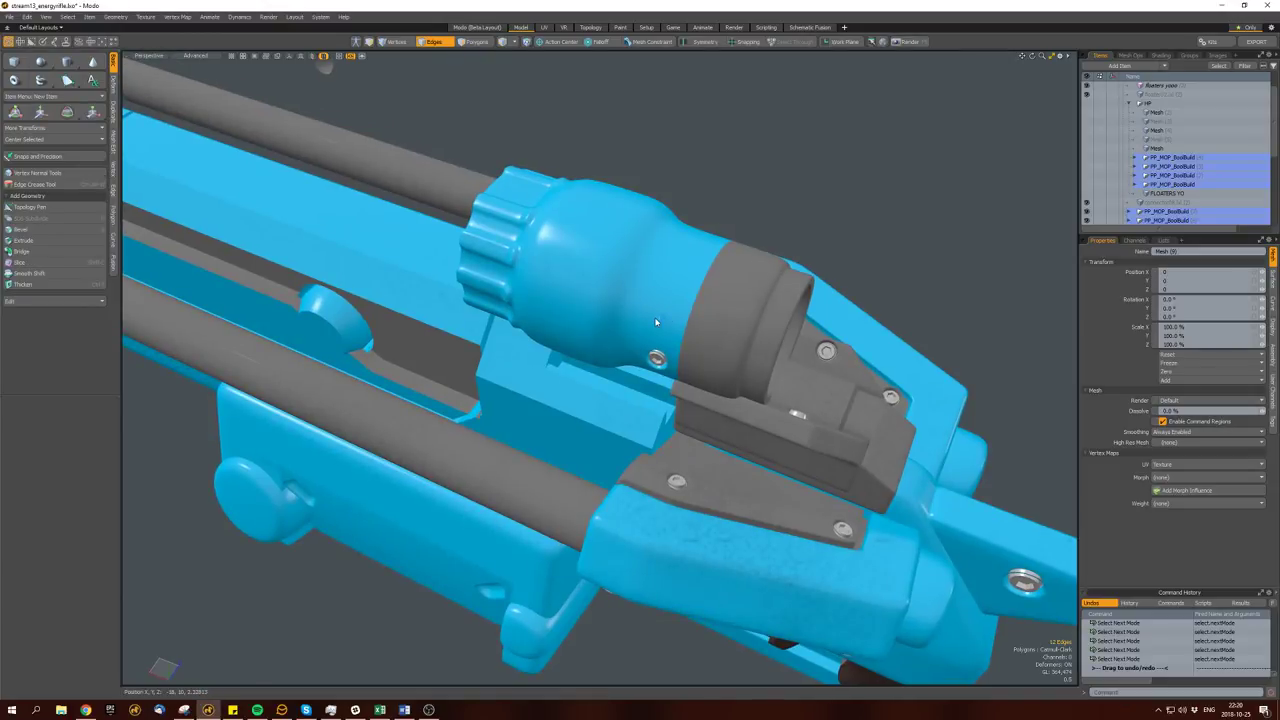
key(space)
scroll(655, 323, up, 2)
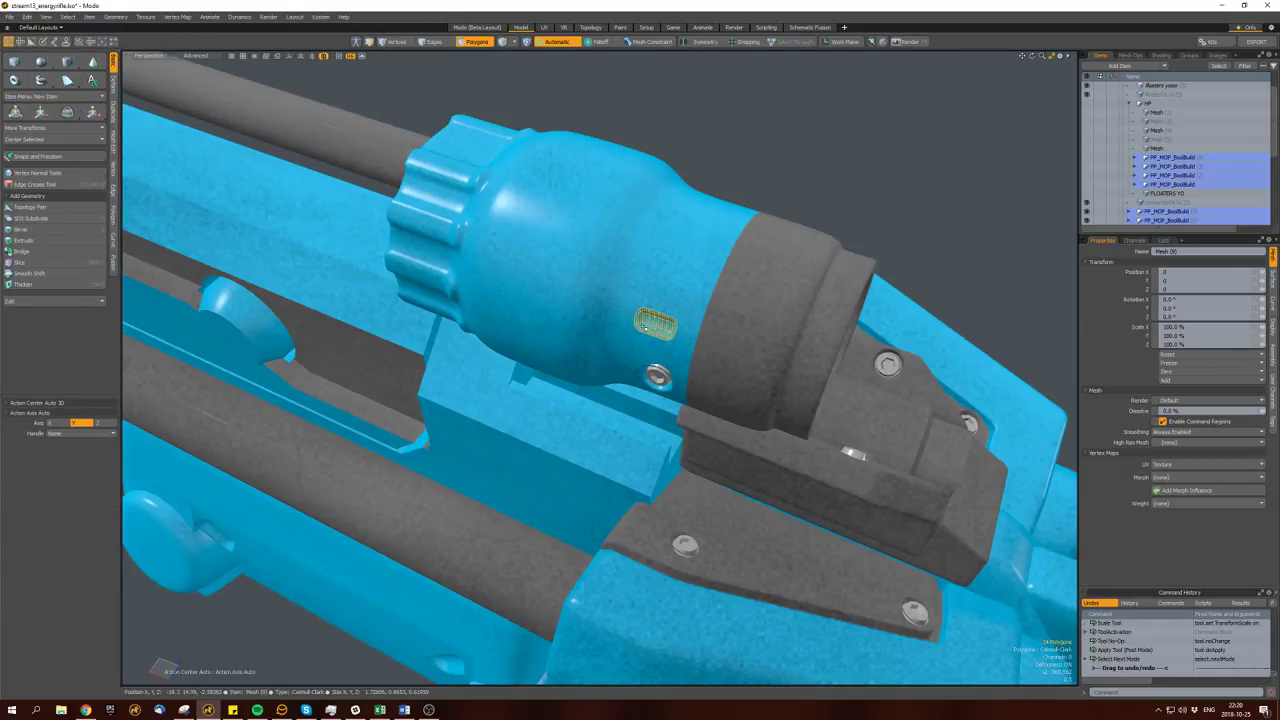
Lengthen the scope's slot along the barrel by moving part of its polygons.
alt+drag(646, 325, 673, 302)
scroll(647, 333, up, 3)
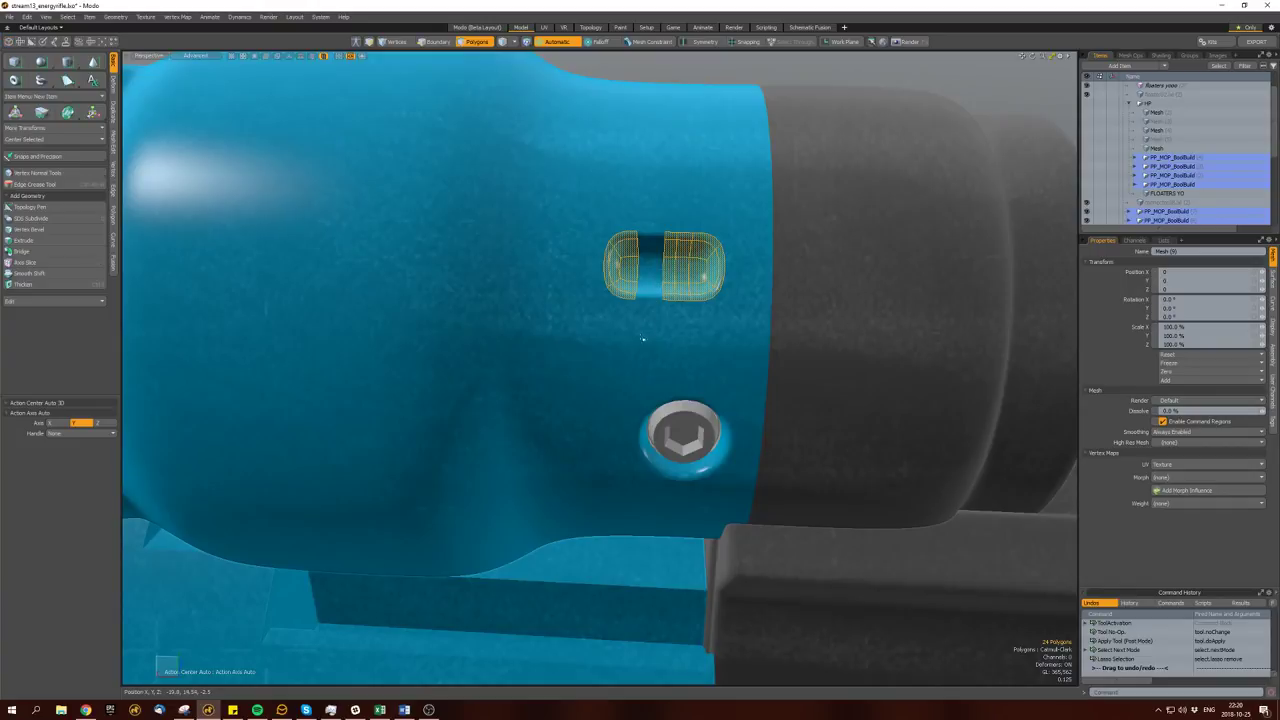
scroll(659, 192, down, 4)
key(w)
drag(672, 253, 540, 260)
key(q)
scroll(625, 259, down, 3)
Turn off subdivision smoothing on the scope body's connected polygons and pick an edge on it.
click(607, 265)
key(space)
click(611, 254)
key(bracketright)
key(Tab)
key(space)
key(space)
click(505, 263)
key(w)
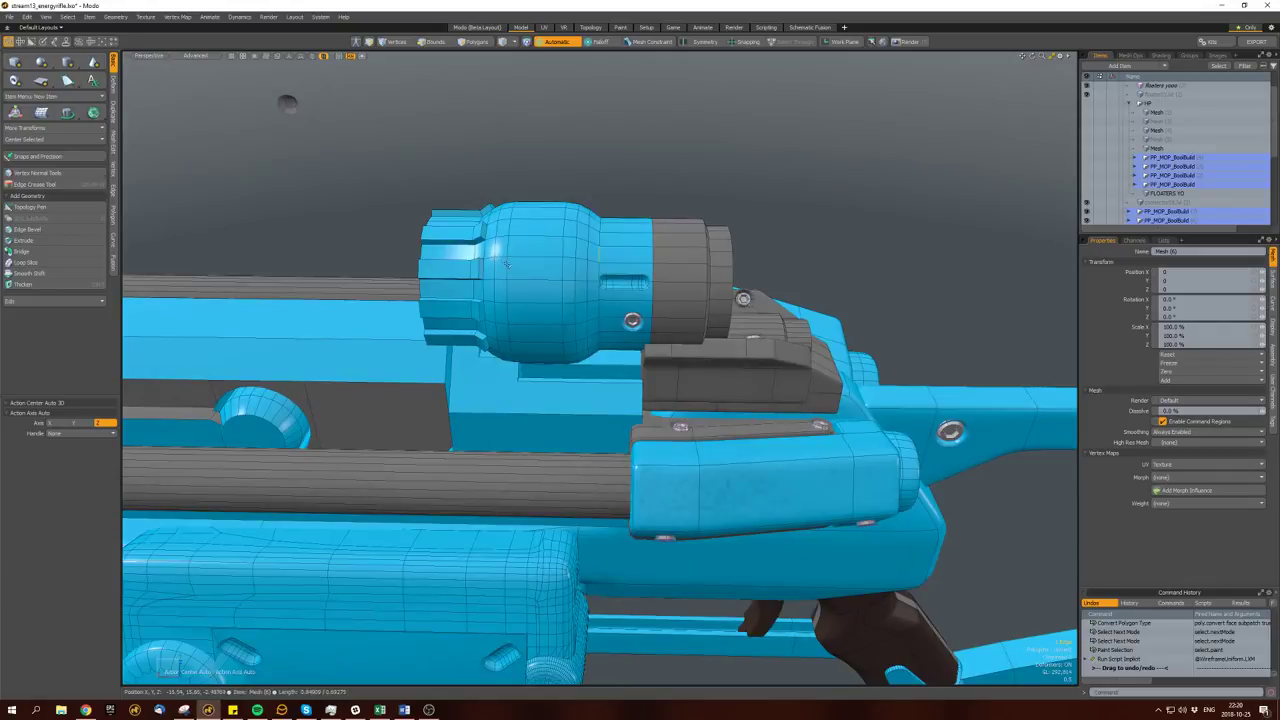
Restore Catmull-Clark subdivision on the scope body's connected polygons and drop the selection.
key(l)
key(space)
key(bracketright)
key(Tab)
key(Tab)
key(Tab)
click(586, 178)
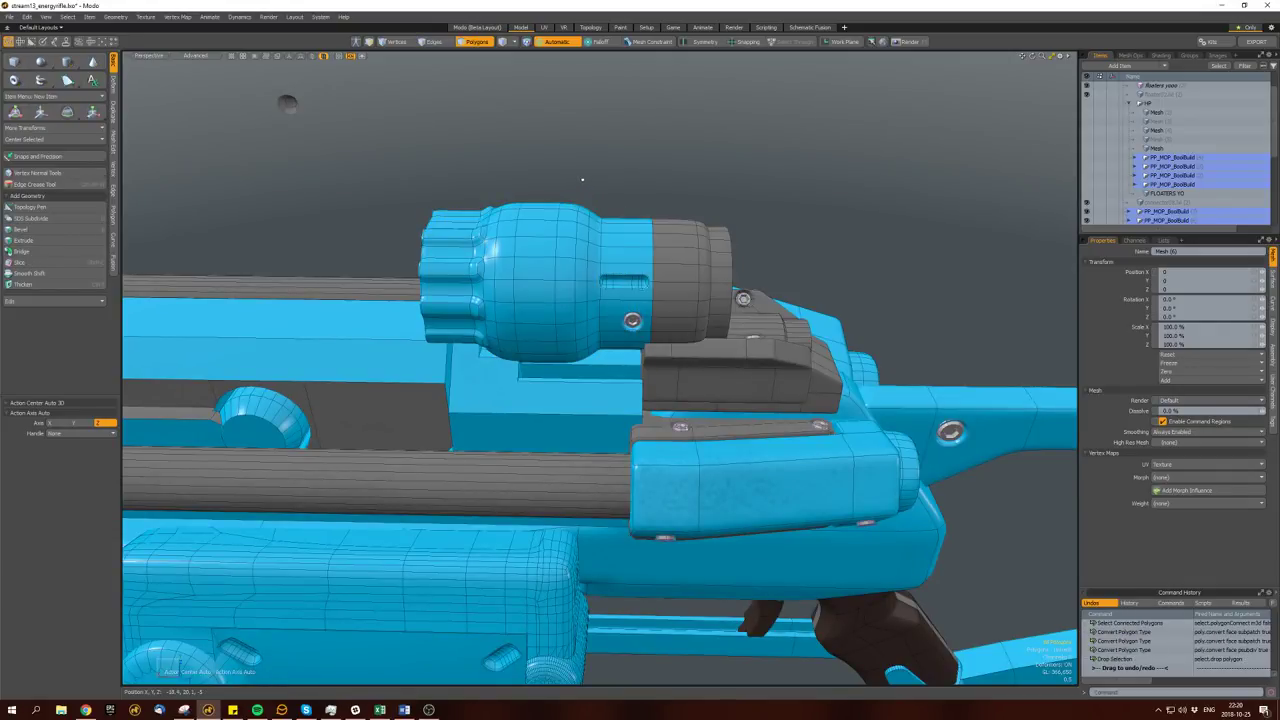
Save the scene and delete the stray polygons lassoed near the spare hole floater above the rifle.
key(w)
alt+drag(582, 180, 589, 261)
key(ctrl+s)
key(bracketleft)
key(Tab)
mouse_move(561, 217)
right_down()
mouse_move(599, 261)
mouse_move(526, 277)
right_up()
key(Delete)
Select the spare hole floater's boundary edges and move its rim along the X axis.
scroll(521, 278, up, 5)
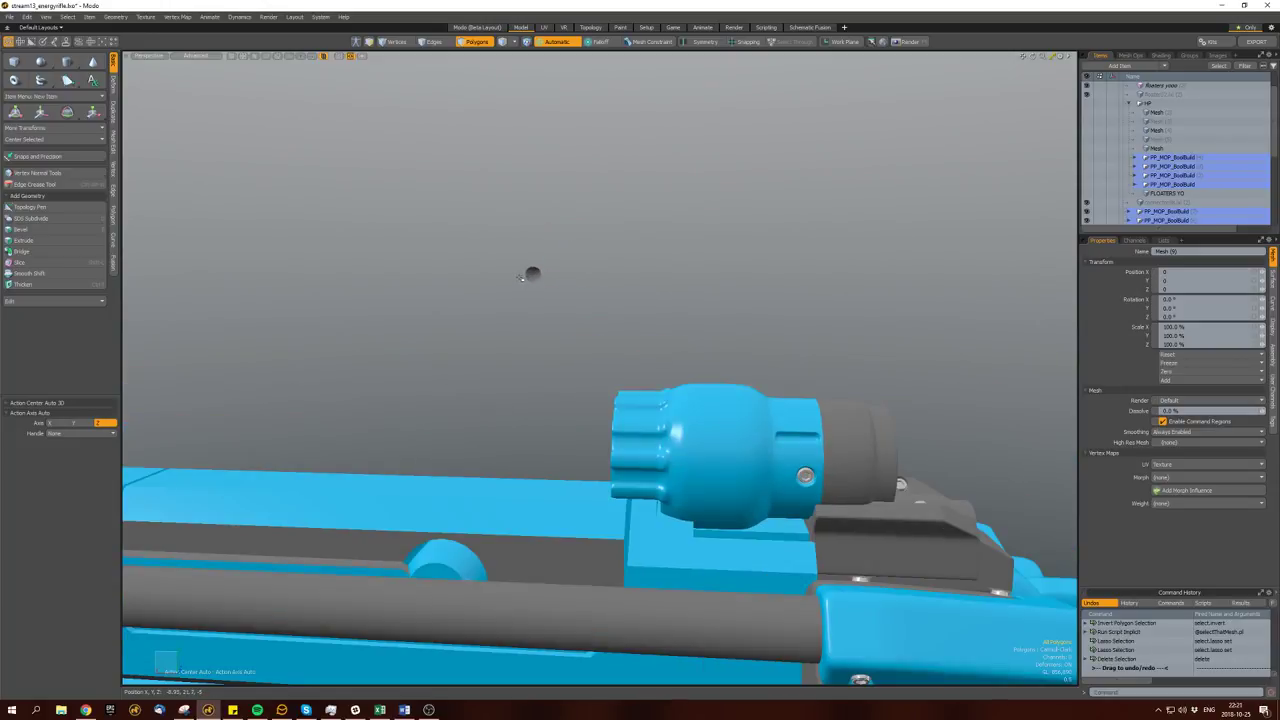
scroll(533, 273, up, 4)
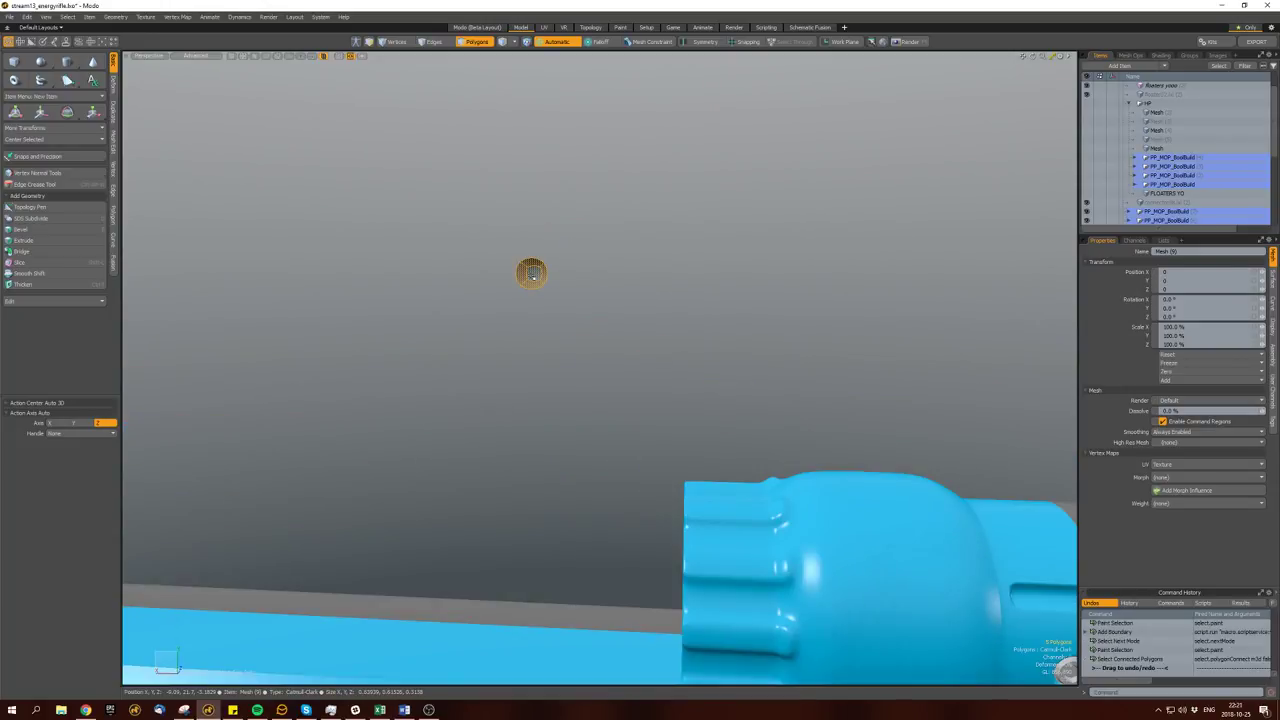
key(2)
scroll(531, 273, up, 5)
alt+drag(540, 286, 600, 330)
key(w)
key(w)
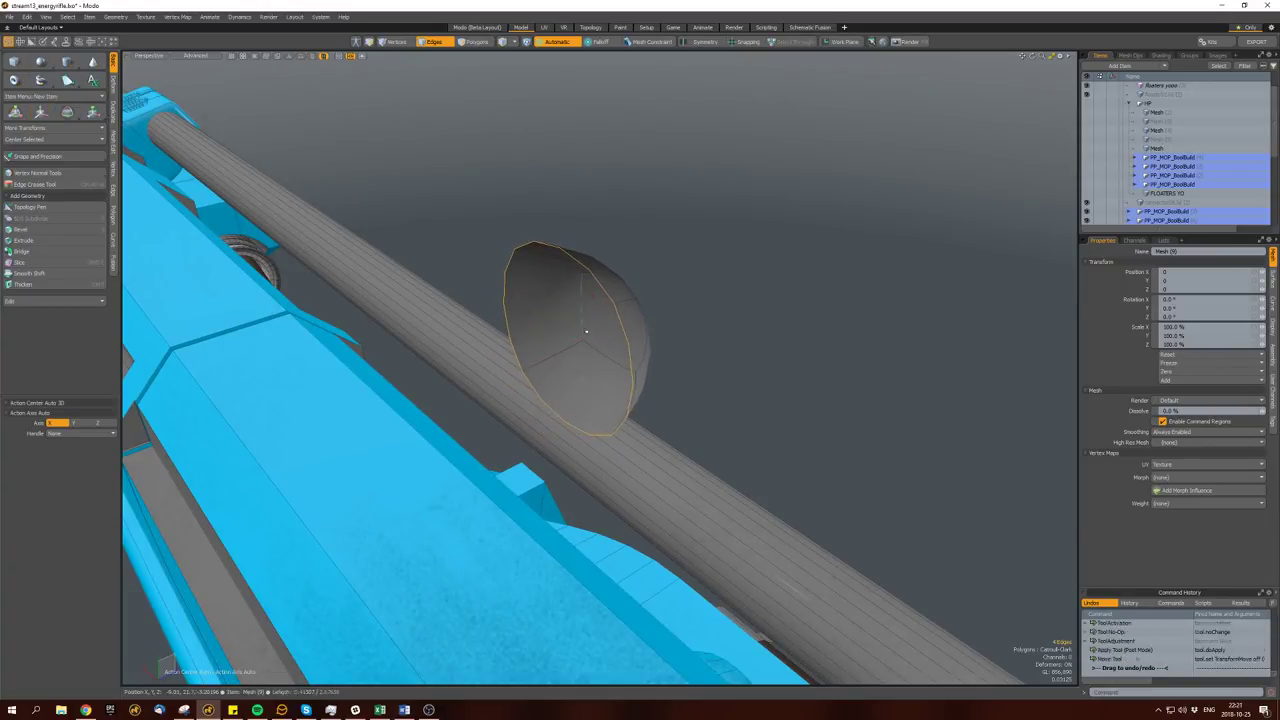
key(space)
click(616, 316)
scroll(616, 316, down, 10)
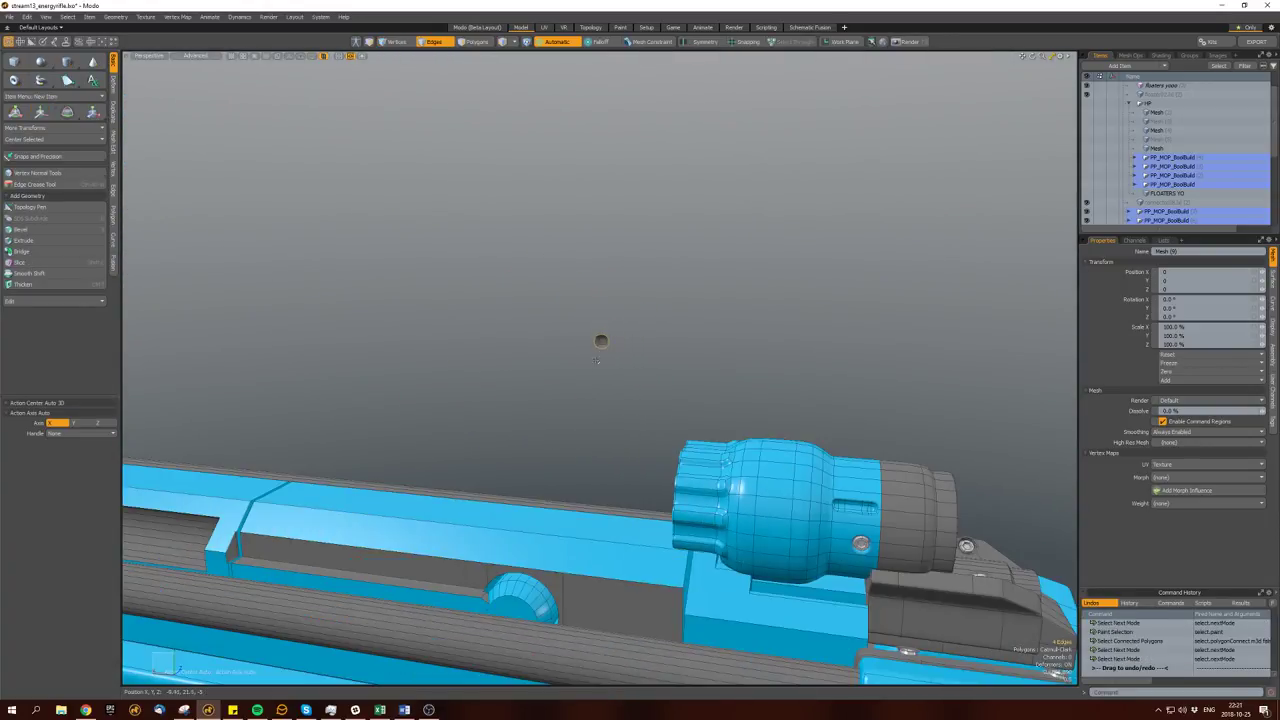
Reselect the spare hole floater's polygons and convert the selection to its boundary edges.
key(space)
key(space)
key(space)
key(space)
key(space)
key(space)
scroll(566, 370, up, 5)
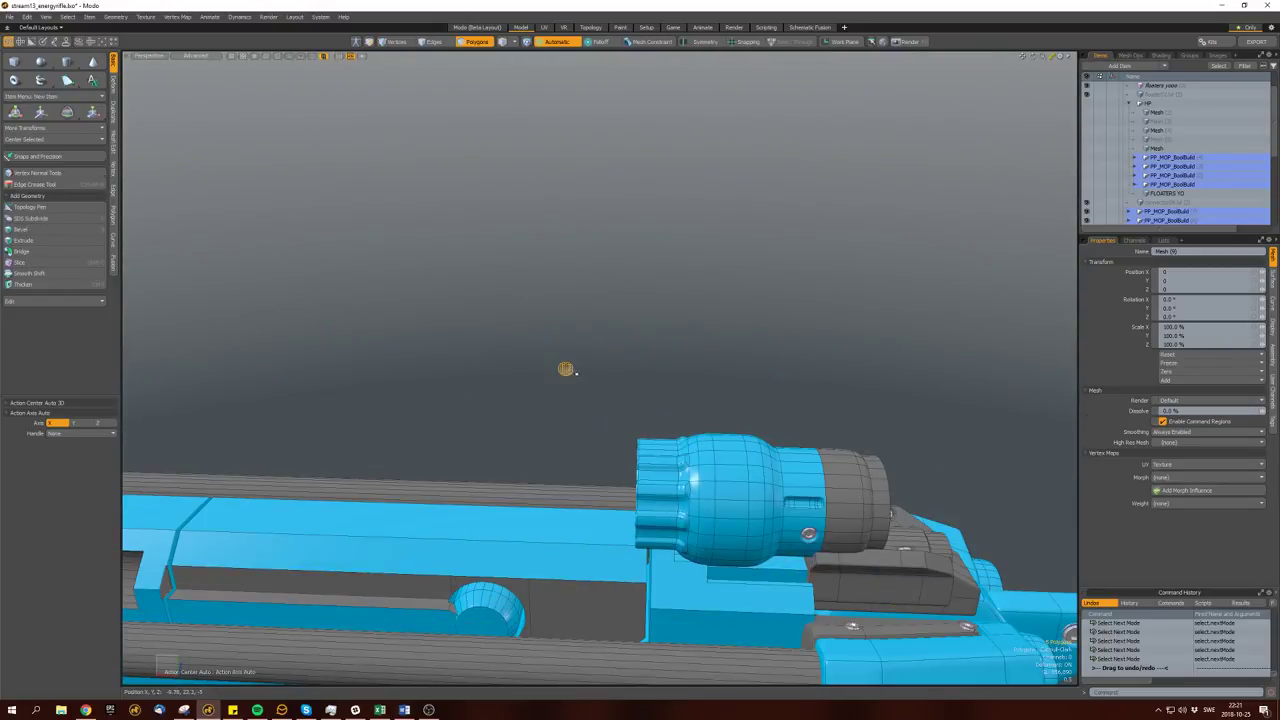
scroll(566, 370, up, 2)
double_click(568, 370)
key(space)
key(space)
key(space)
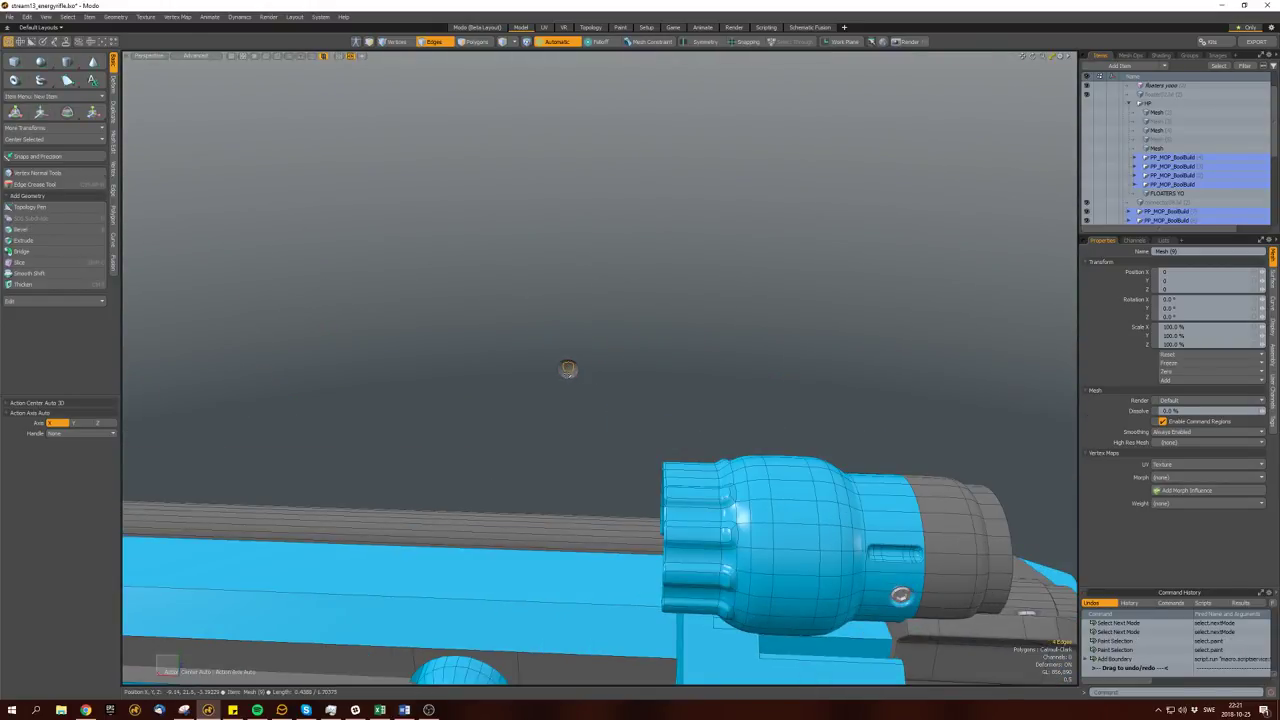
Place copies of the round hole floater on the muzzle-side rod end and in the front ring's notches.
scroll(567, 368, down, 8)
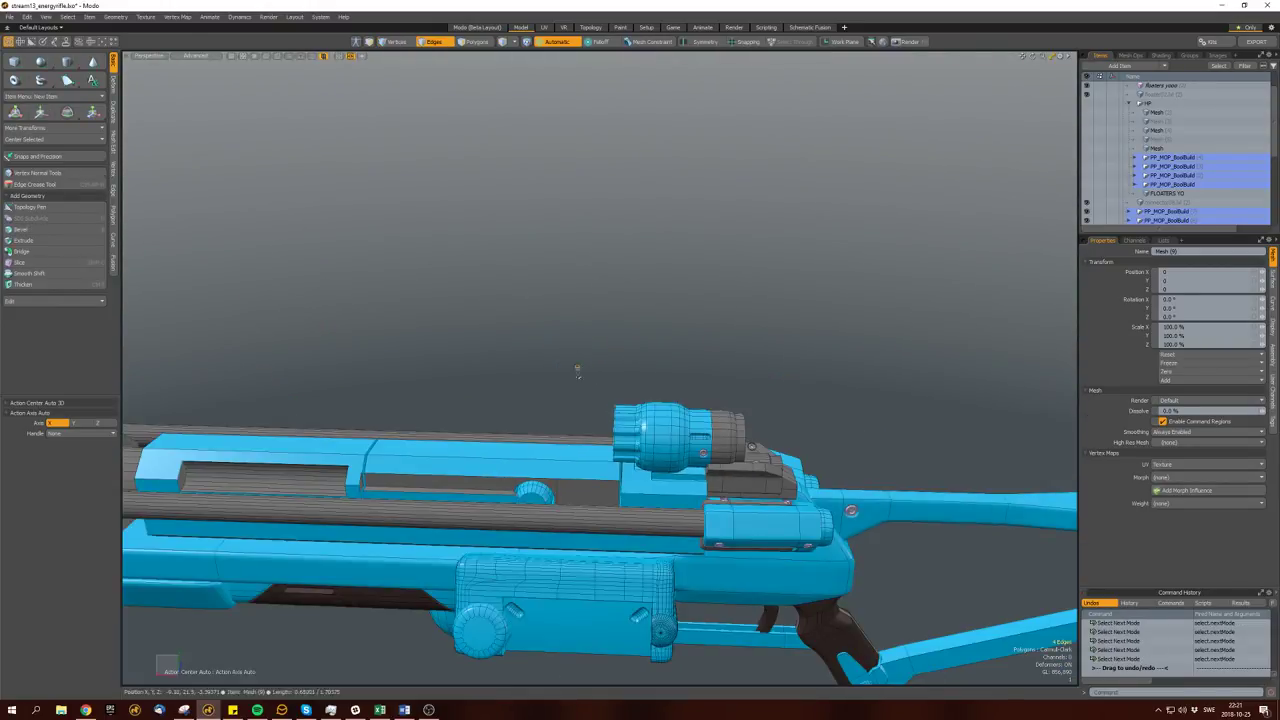
alt+drag(577, 371, 940, 243)
scroll(506, 414, up, 4)
alt+drag(506, 414, 522, 392)
key(2)
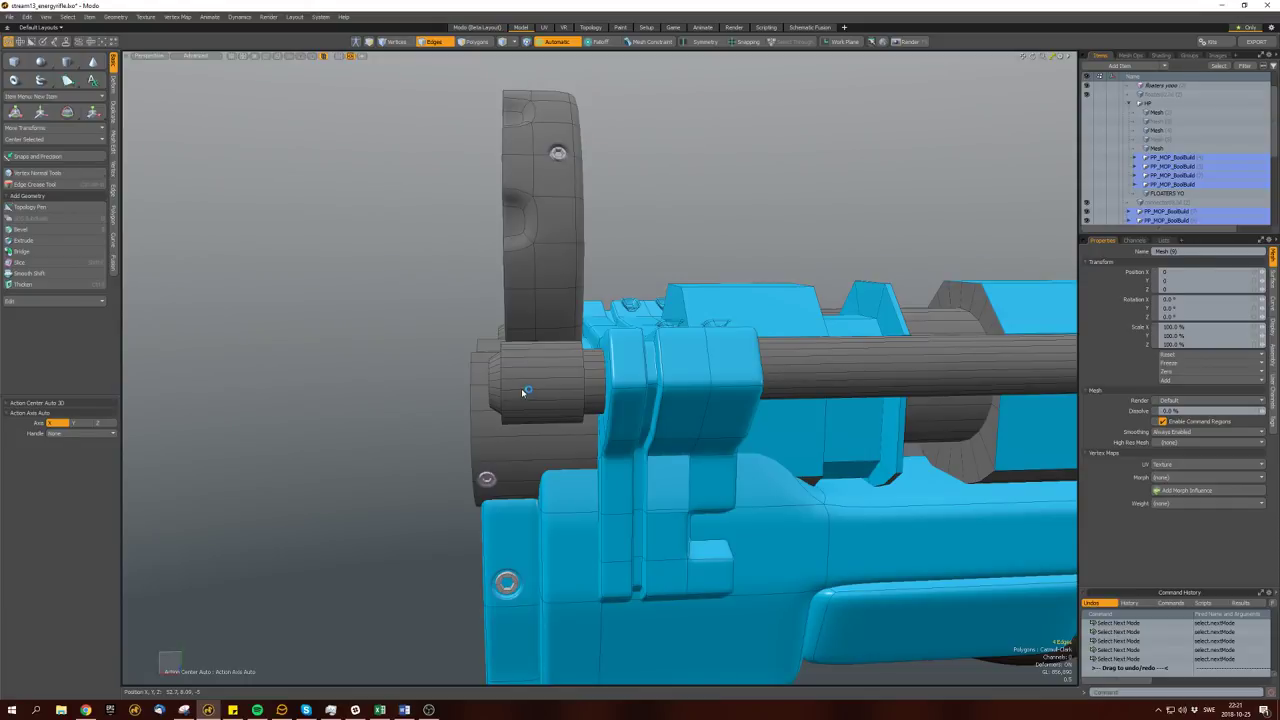
key(shift+a)
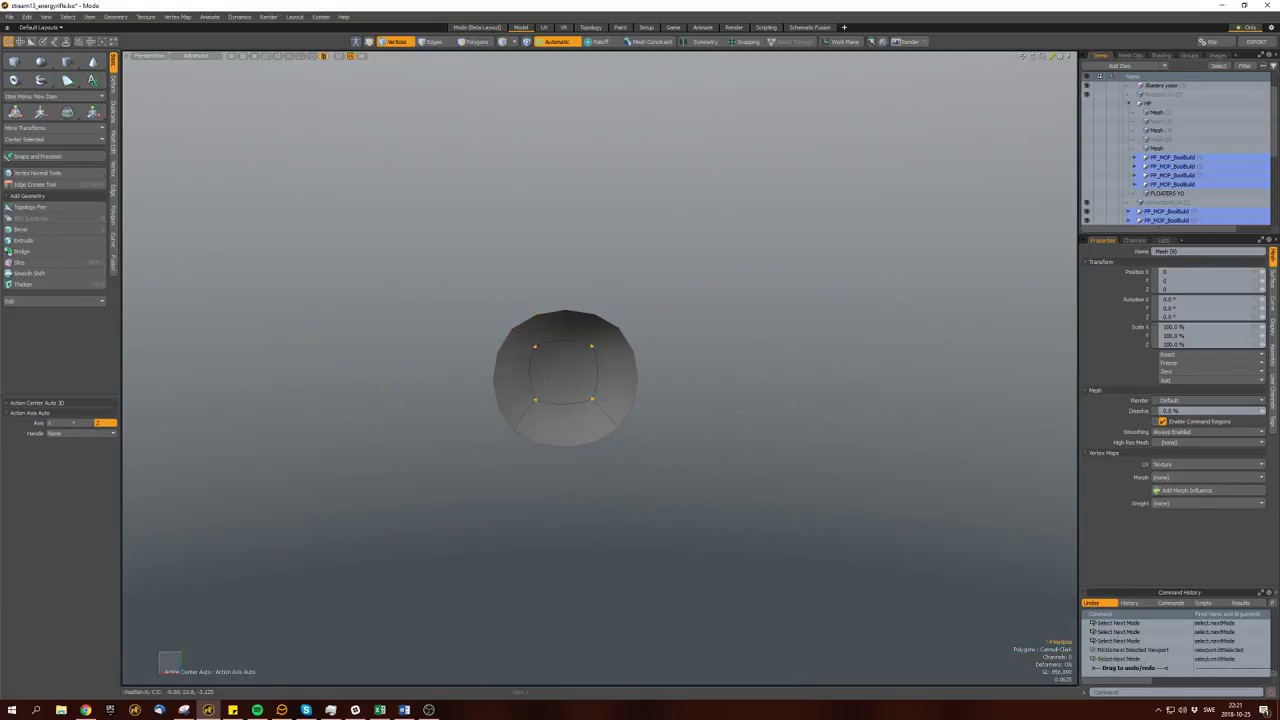
scroll(550, 377, down, 5)
scroll(546, 378, down, 5)
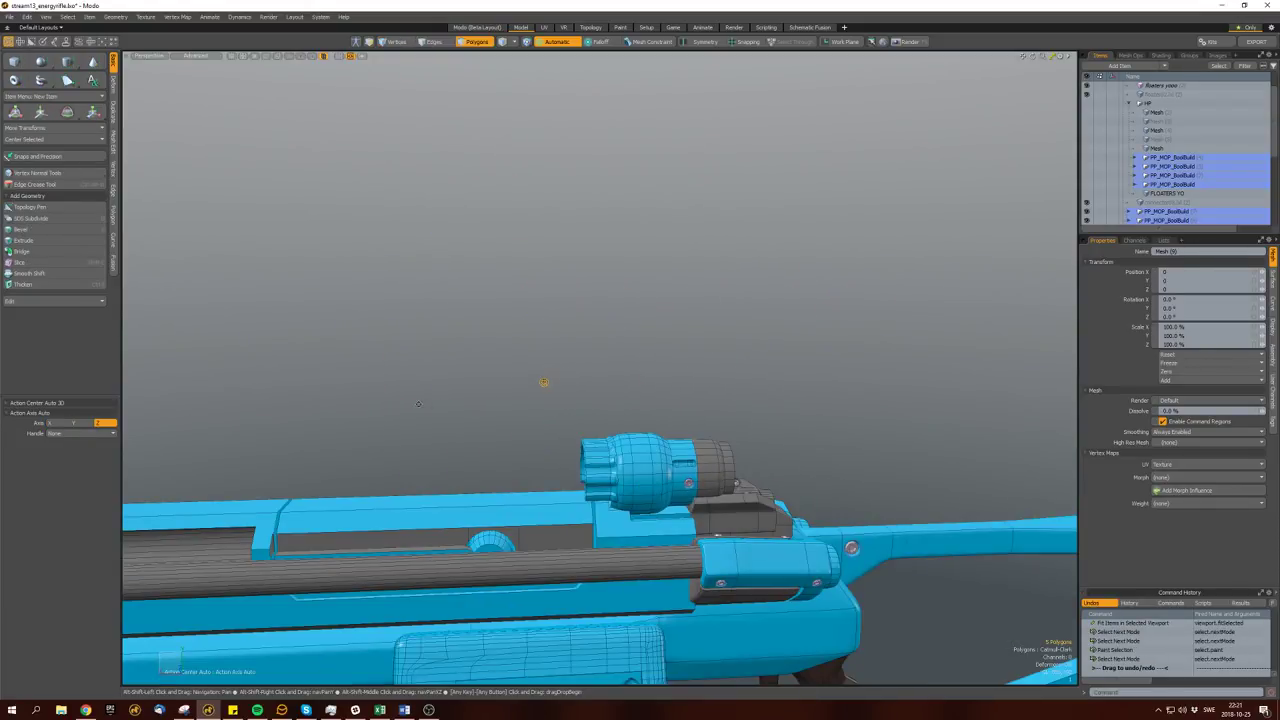
alt+shift+drag(543, 380, 874, 283)
scroll(826, 297, down, 2)
scroll(608, 380, up, 5)
scroll(536, 377, up, 3)
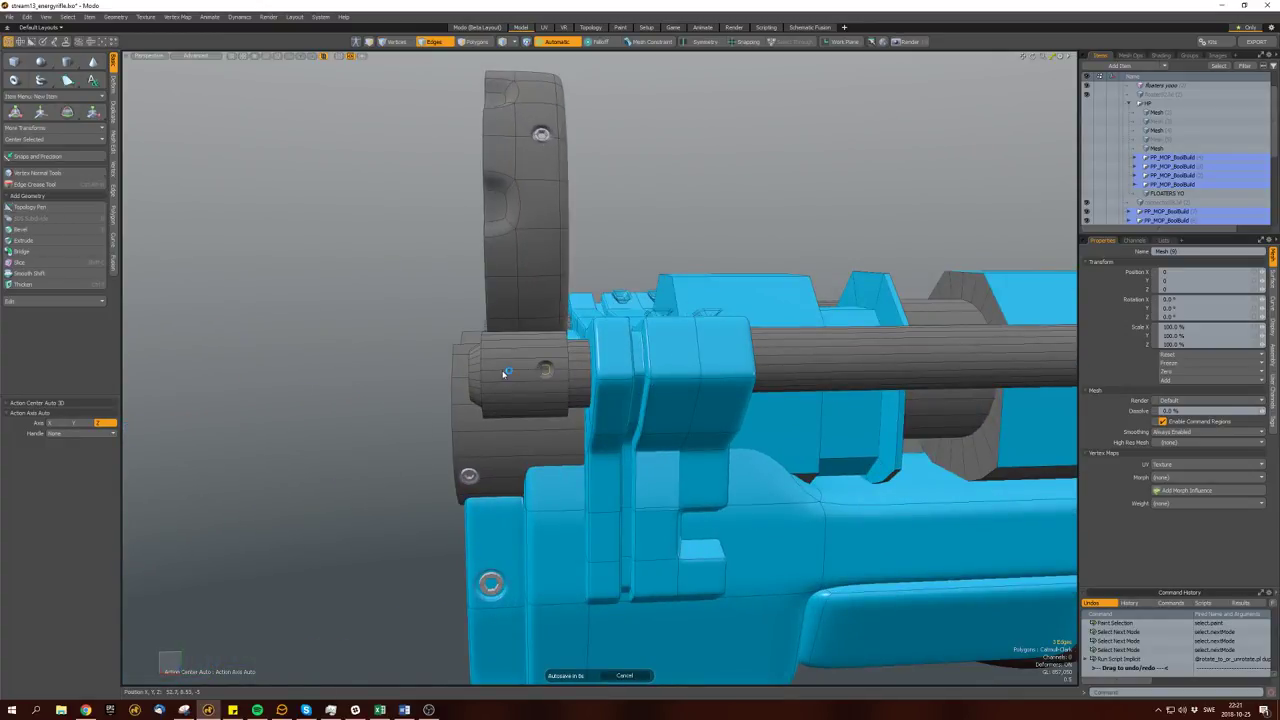
alt+drag(497, 205, 489, 157)
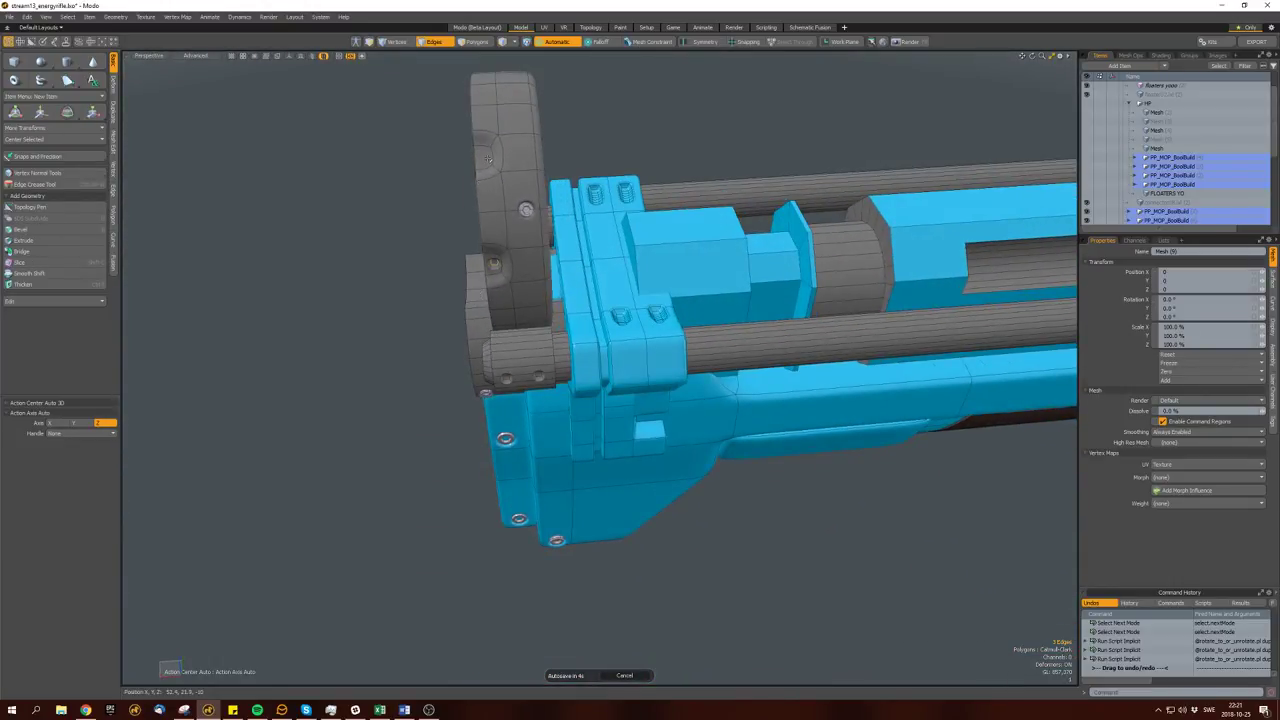
Place two hole copies on the side box's round knob and one on the long blue body panel's front corner.
alt+drag(548, 230, 536, 345)
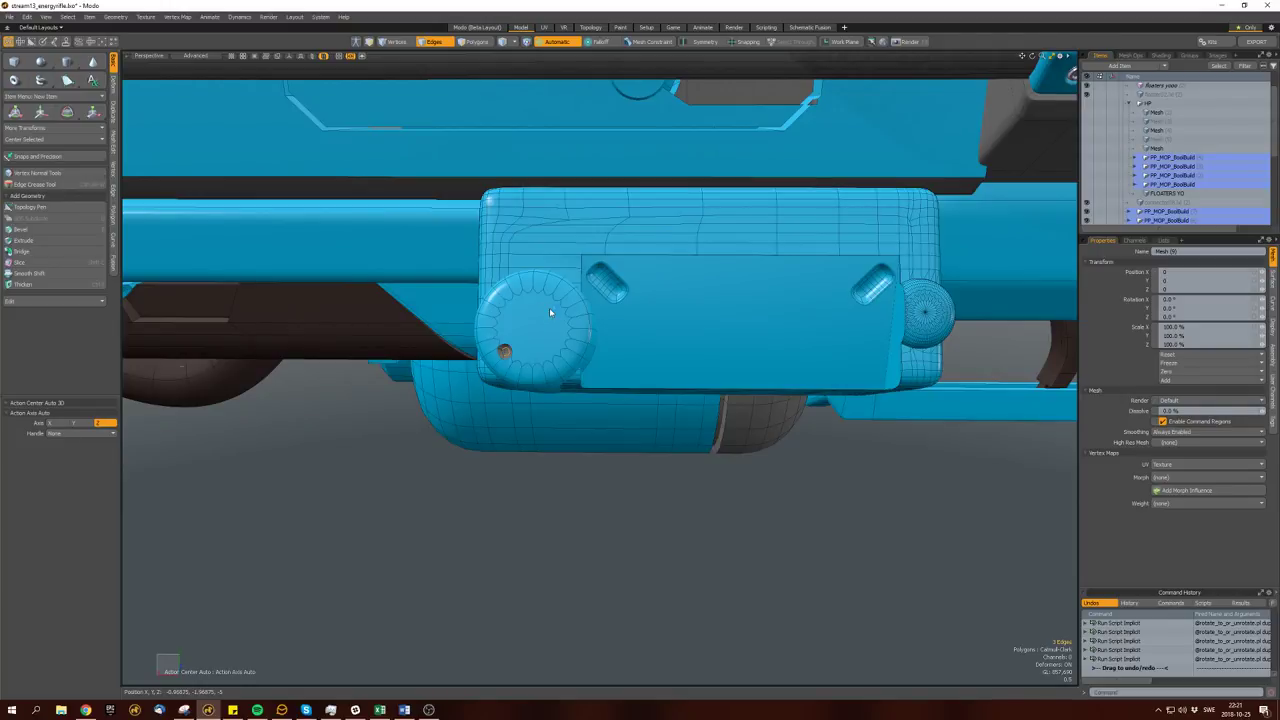
ctrl+alt+drag(550, 313, 577, 316)
ctrl+alt+drag(439, 79, 662, 358)
key(space)
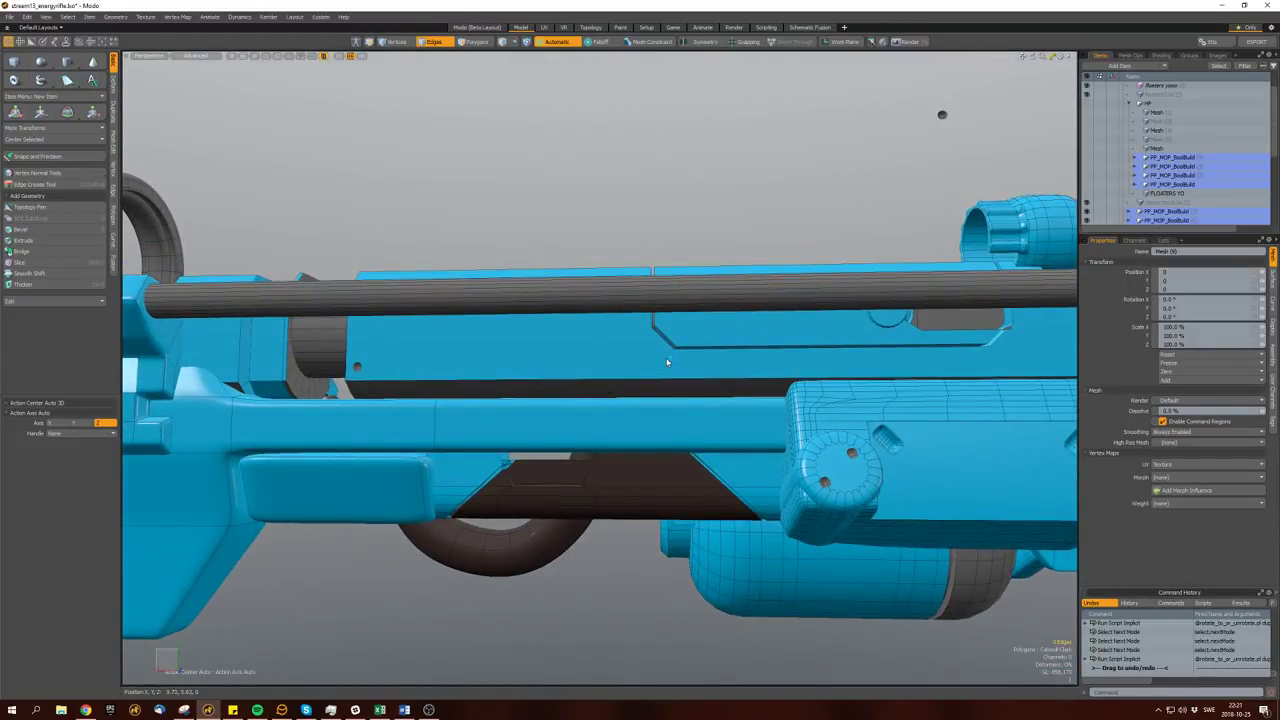
Place more hole copies on the long body panel and in the corners of the rounded cover behind the muzzle.
alt+drag(665, 325, 635, 292)
scroll(624, 381, up, 6)
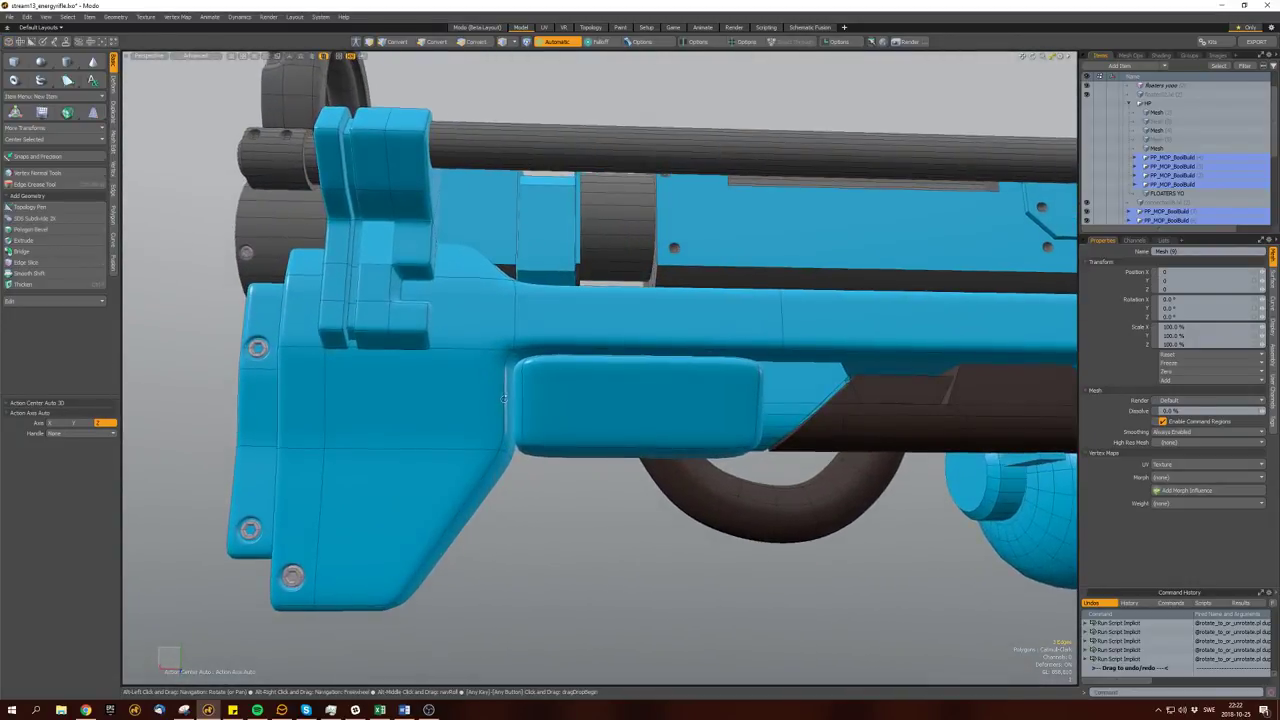
alt+drag(624, 381, 650, 333)
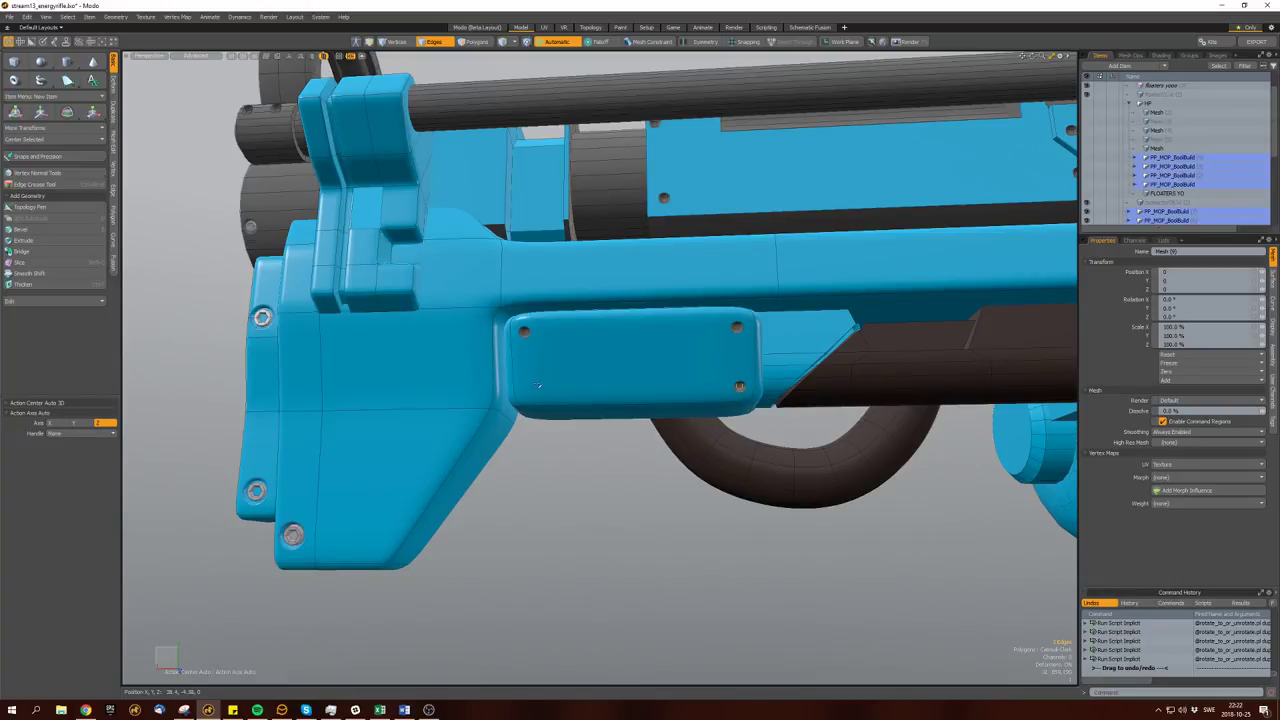
Isolate the mesh holding the floaters and lasso-select its round hole copies.
key(space)
key(a)
key(shift+h)
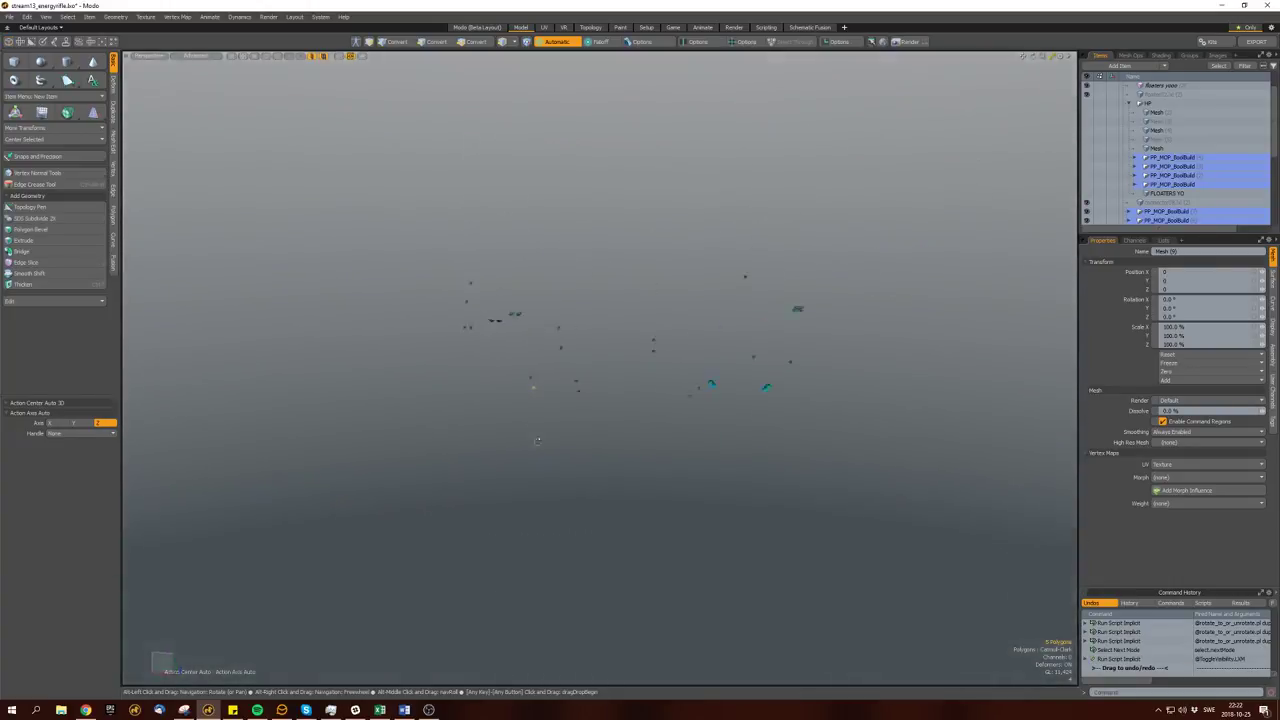
key(bracketleft)
mouse_move(480, 484)
alt+mouse_down()
mouse_move(481, 418)
mouse_move(545, 350)
alt+mouse_up()
mouse_move(594, 329)
right_down()
mouse_move(610, 242)
mouse_move(684, 311)
right_up()
mouse_move(684, 311)
alt+mouse_down()
mouse_move(674, 337)
mouse_move(690, 325)
alt+mouse_up()
key(shift+h)
key(shift+h)
Remove unwanted floaters from the lasso selection, keeping the round holes of the muzzle, ring, panel and cover.
mouse_move(697, 322)
right_down()
mouse_move(538, 426)
mouse_move(365, 340)
mouse_move(376, 311)
mouse_move(477, 266)
right_up()
mouse_move(526, 316)
right_down()
mouse_move(481, 323)
mouse_move(509, 301)
right_up()
mouse_move(509, 301)
alt+mouse_down()
mouse_move(668, 296)
mouse_move(688, 323)
alt+mouse_up()
key(shift+h)
key(shift+h)
key(3)
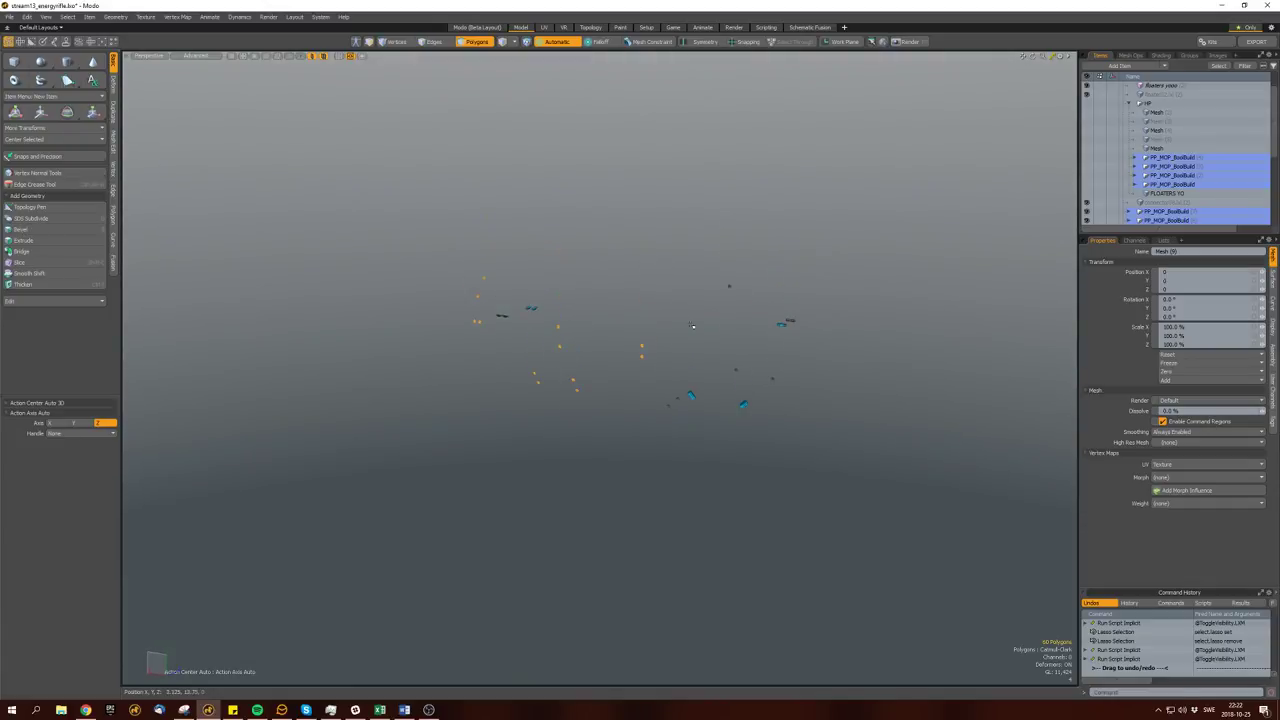
key(shift+h)
key(shift+h)
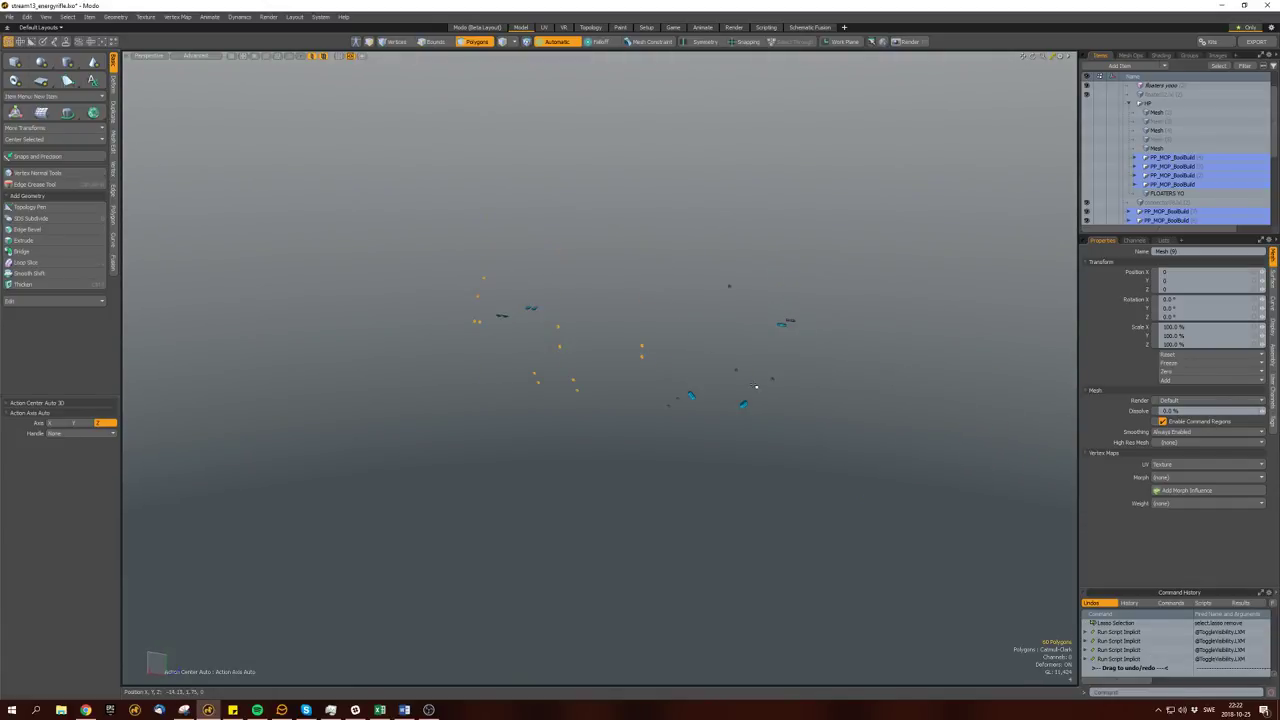
Add the remaining hole copies to the selection, cut them, and delete the lassoed leftover source floater.
shift+right_drag(835, 398, 835, 398)
key(ctrl+x)
key(shift+h)
right_drag(765, 247, 763, 250)
key(Delete)
Paste the cut hole floaters into the rifle's existing floaters mesh and drop the selection.
mouse_move(763, 250)
alt+mouse_down()
mouse_move(508, 377)
mouse_move(375, 393)
alt+mouse_up()
scroll(508, 377, up, 3)
key(space)
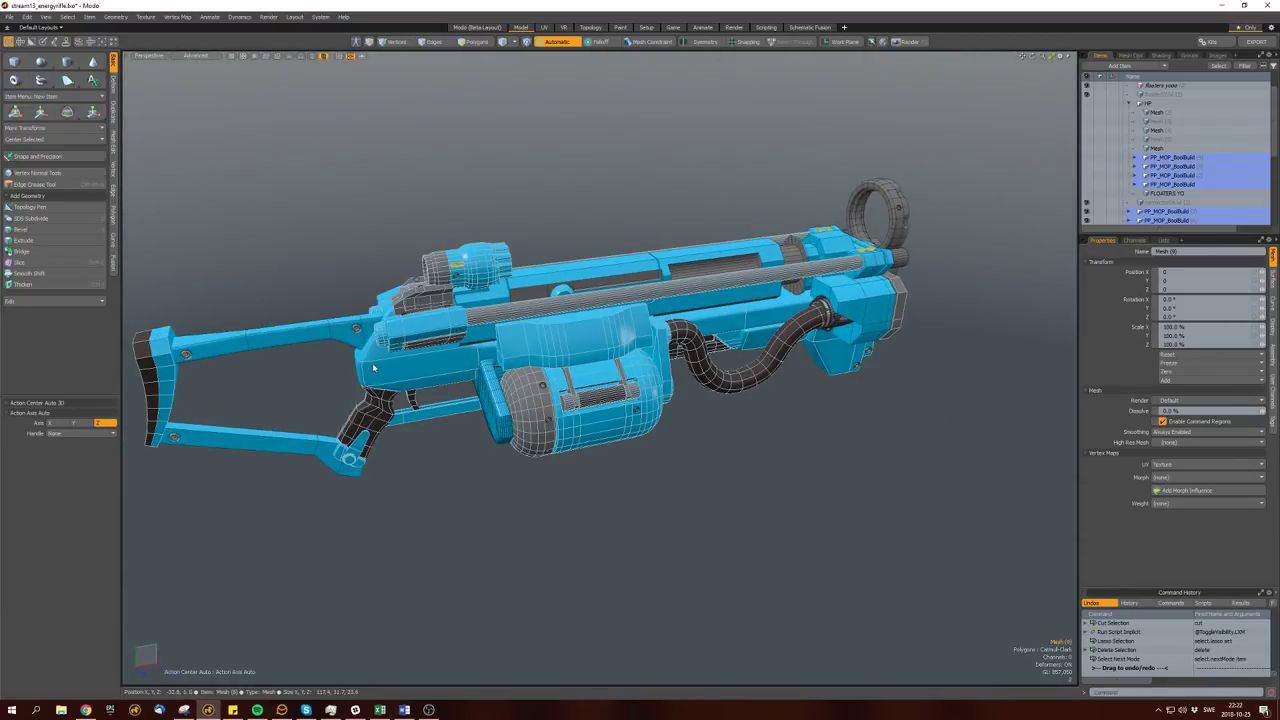
click(396, 347)
mouse_move(396, 347)
alt+mouse_down()
mouse_move(329, 343)
mouse_move(471, 370)
mouse_move(434, 375)
mouse_move(482, 408)
alt+mouse_up()
key(space)
key(ctrl+v)
click(461, 382)
Save the scene and open the render preview.
key(ctrl+s)
key(F9)
click(540, 393)
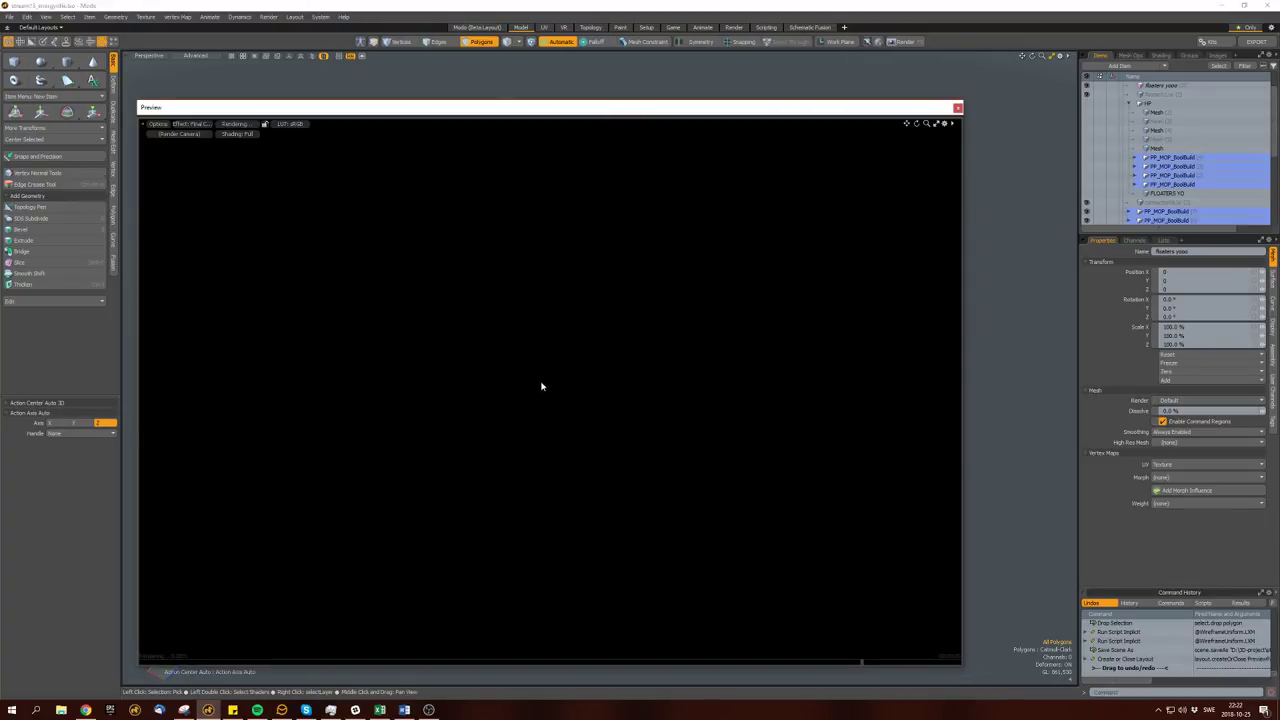
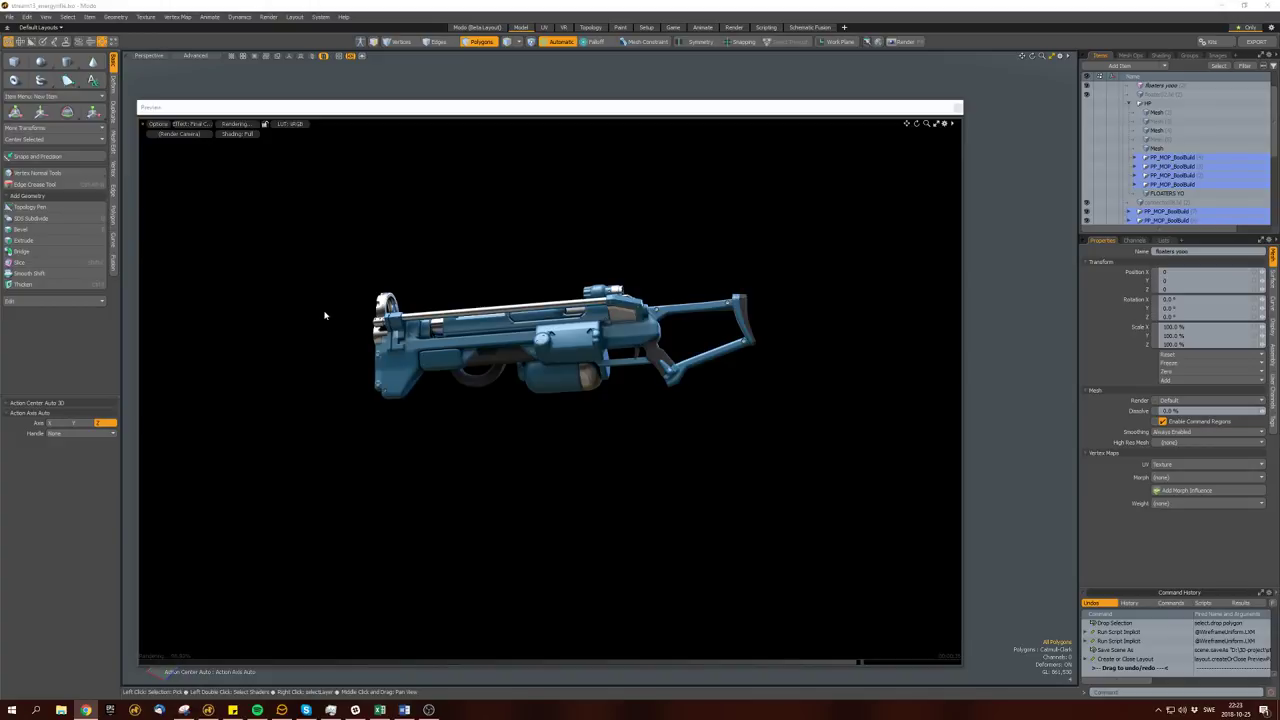
Orbit the render preview to examine the detailed rifle from the front and both sides.
key(ctrl+F3)
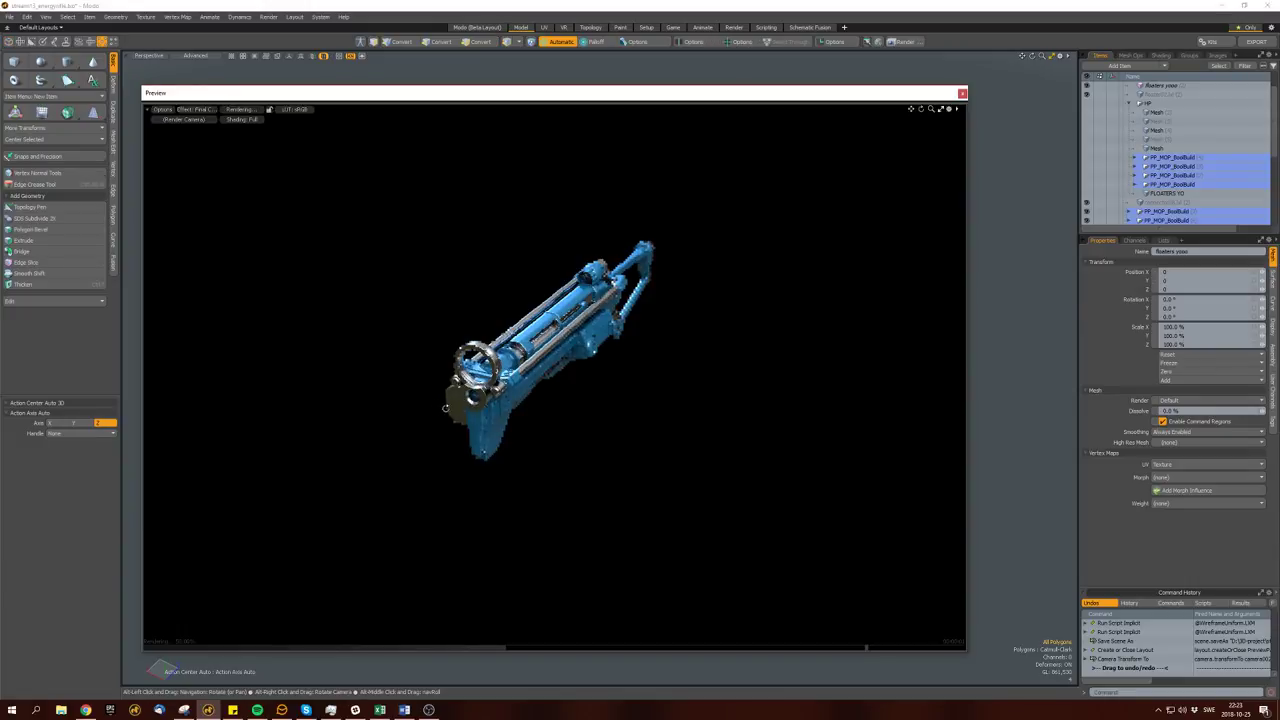
key(ctrl+F3)
key(ctrl+F3)
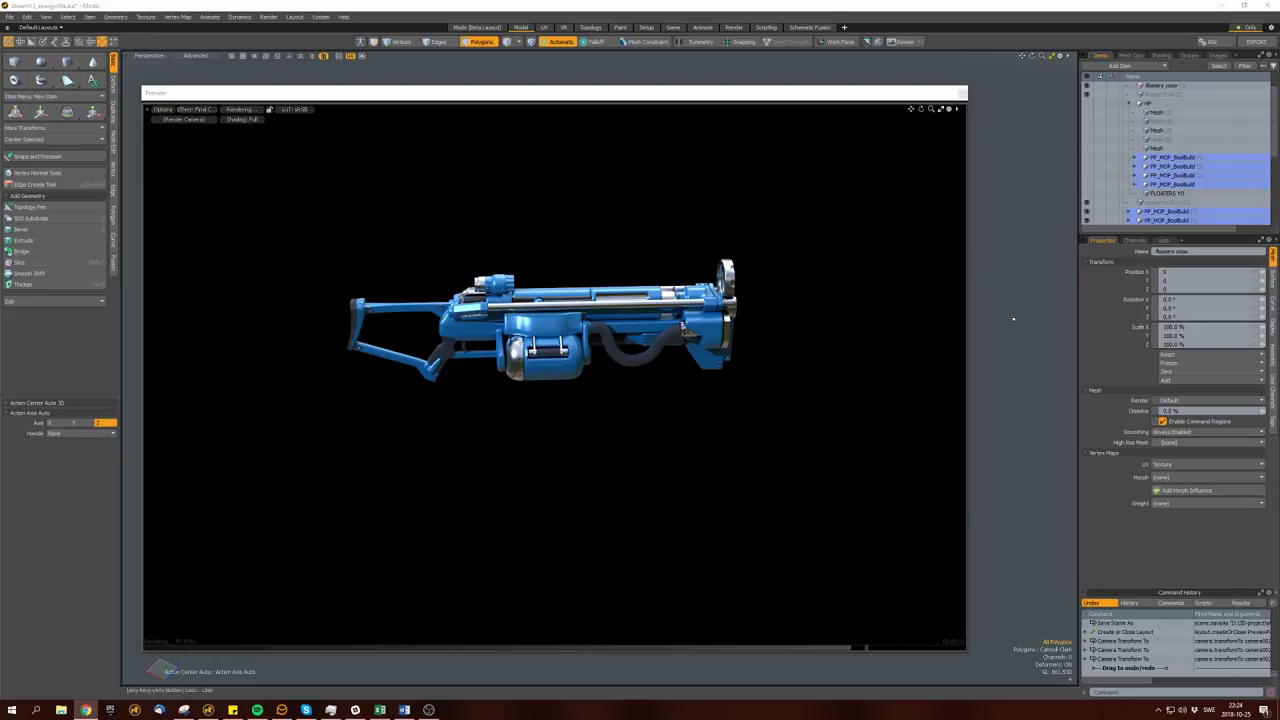
drag(420, 94, 412, 88)
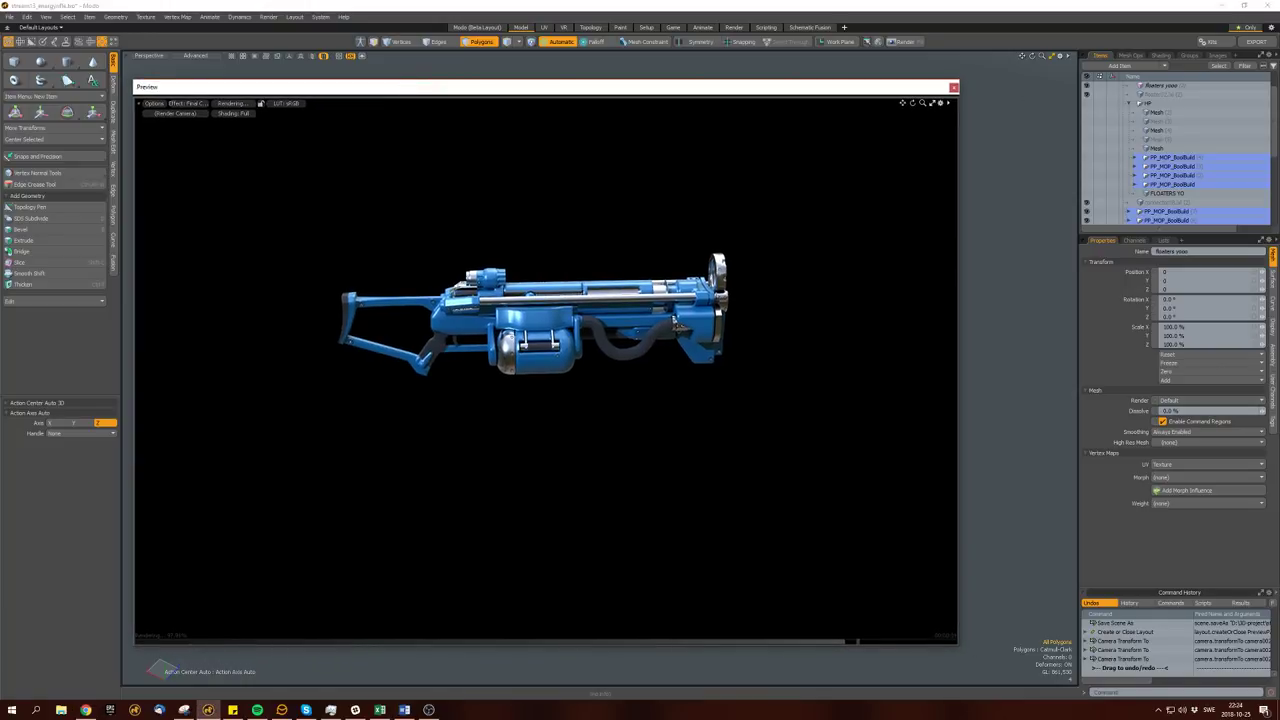
key(alt+Tab)
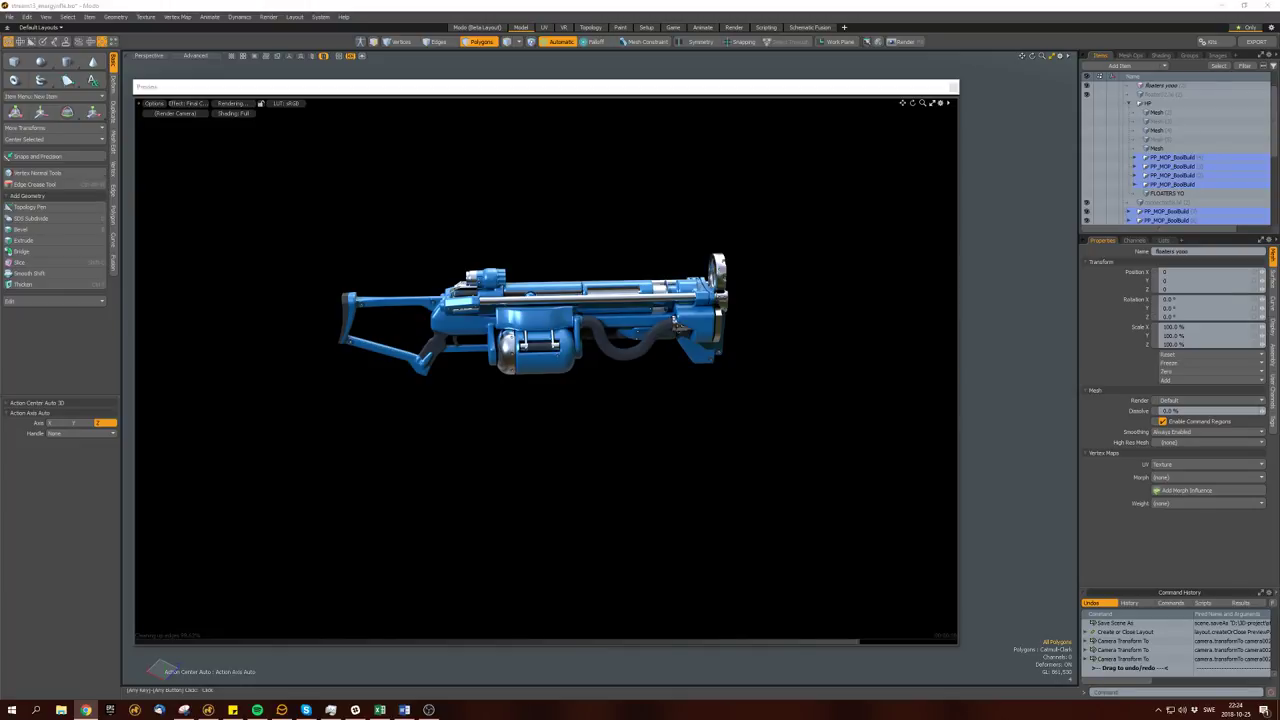
alt+drag(449, 332, 566, 296)
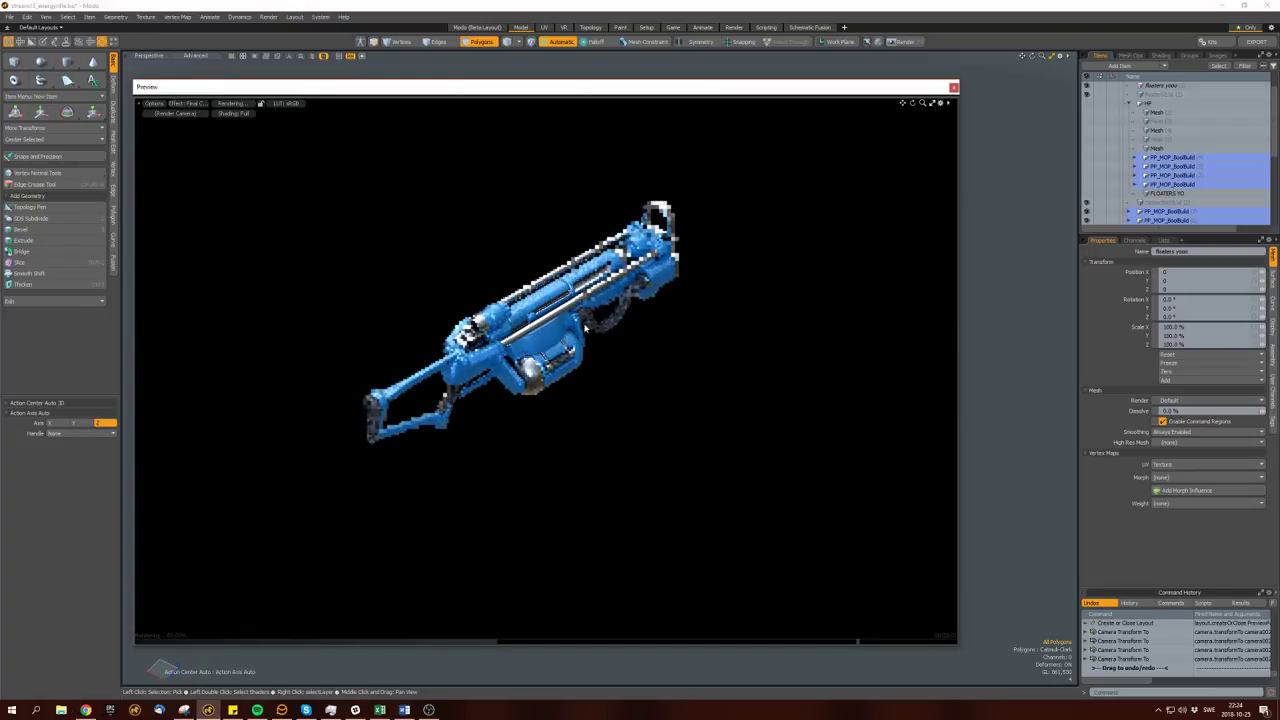
Convert the curved blue cover above the tank to subdivision surfaces and isolate it.
drag(729, 87, 660, 456)
key(space)
alt+drag(355, 313, 574, 330)
scroll(574, 330, up, 3)
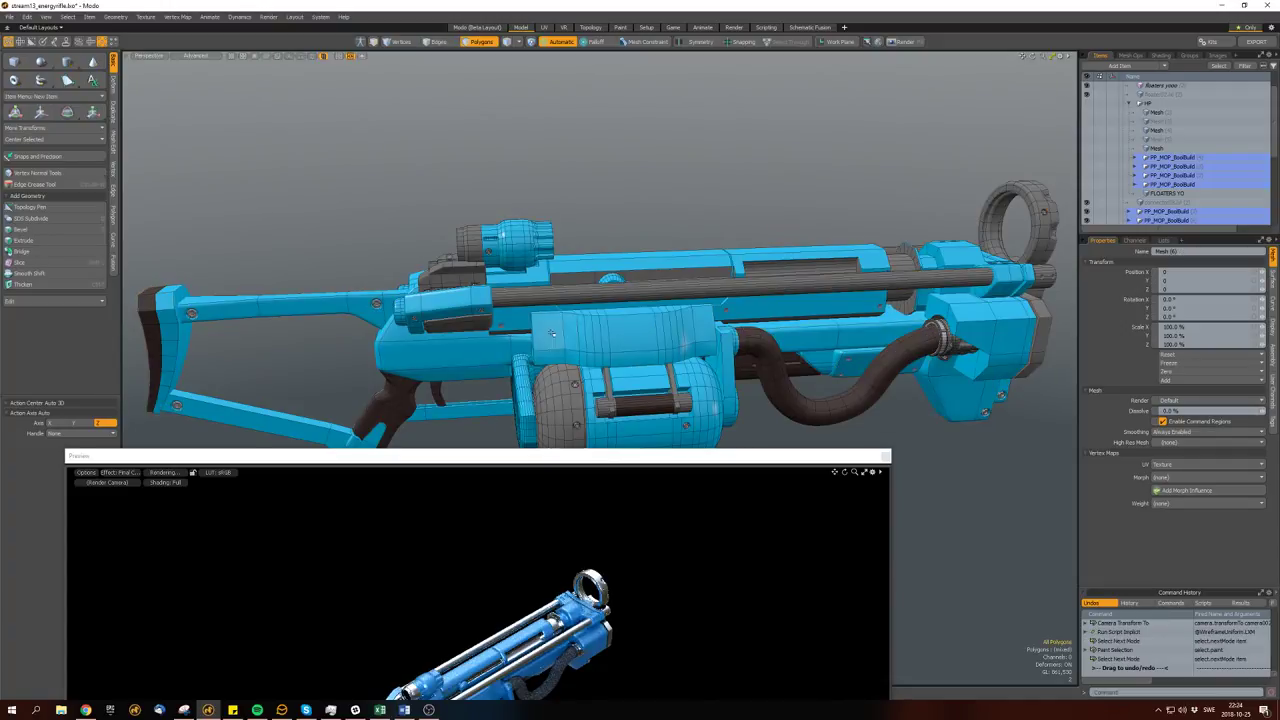
double_click(551, 333)
key(bracketleft)
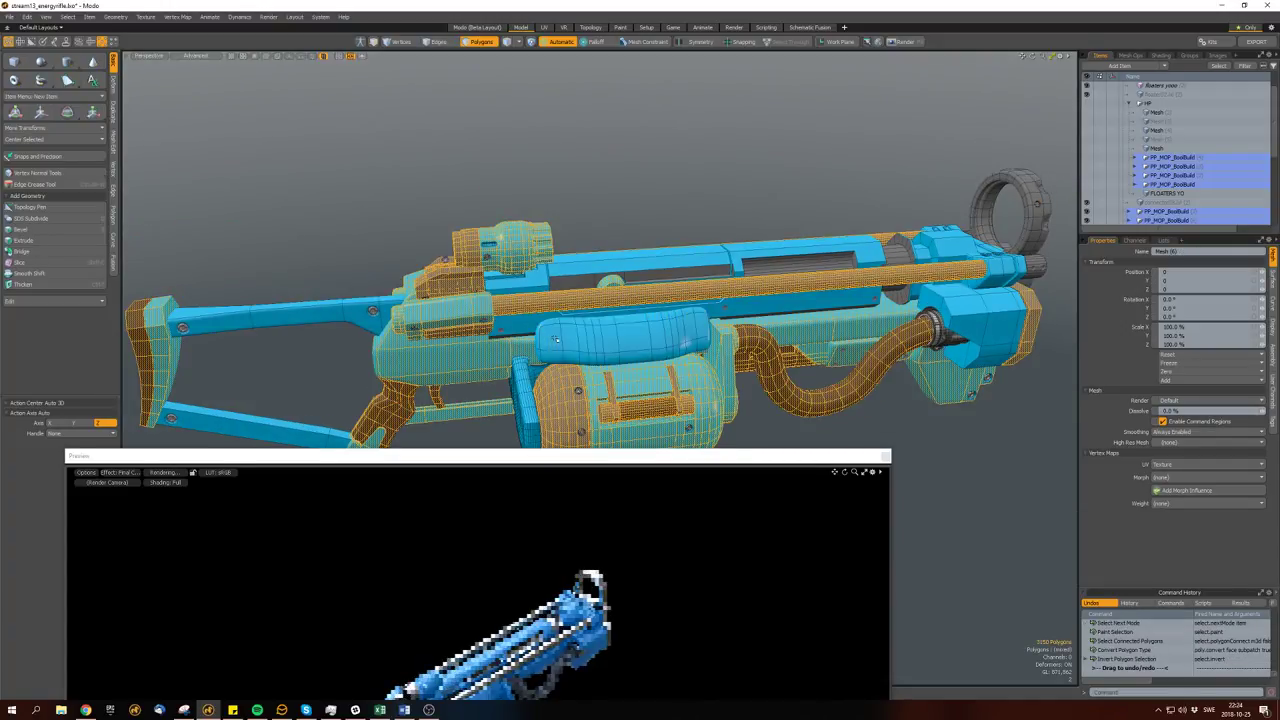
key(h)
click(551, 338)
Select touching faces on the isolated cover, apply an edge weight of 20, and toggle its subdivision type.
mouse_move(560, 340)
alt+mouse_down()
mouse_move(620, 365)
mouse_move(548, 362)
alt+mouse_up()
click(630, 370)
key(l)
key(l)
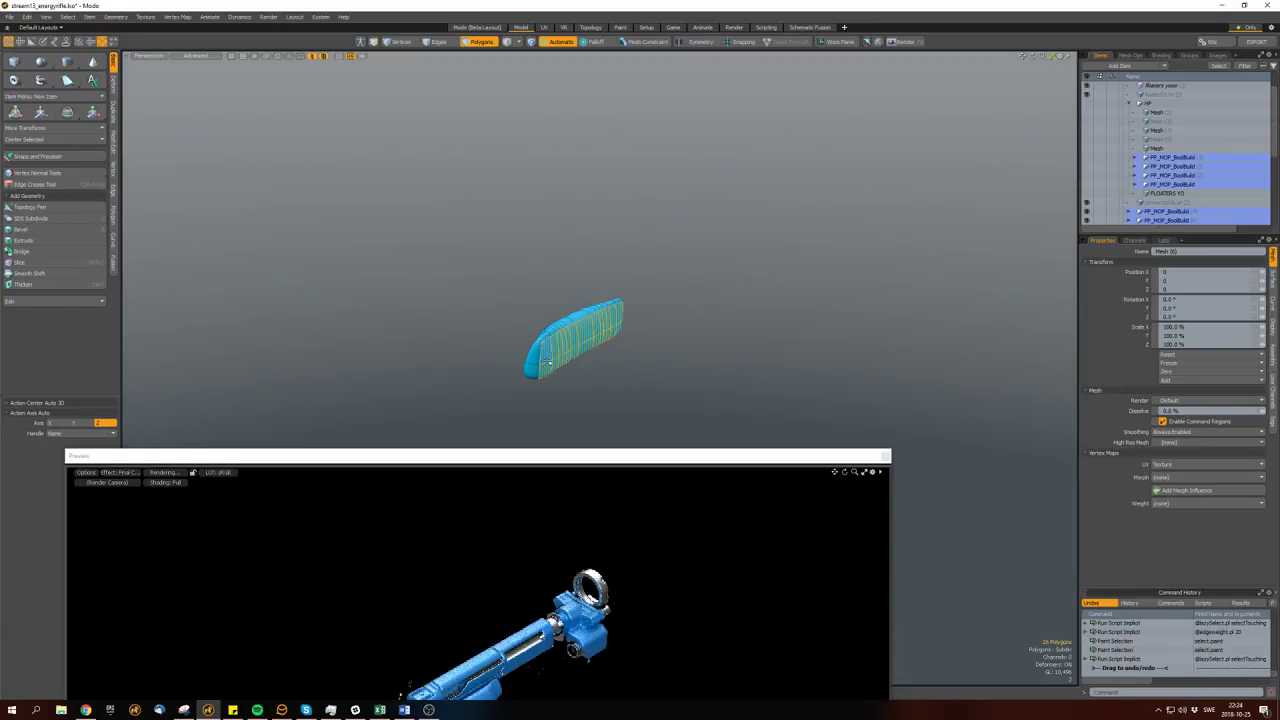
key(Tab)
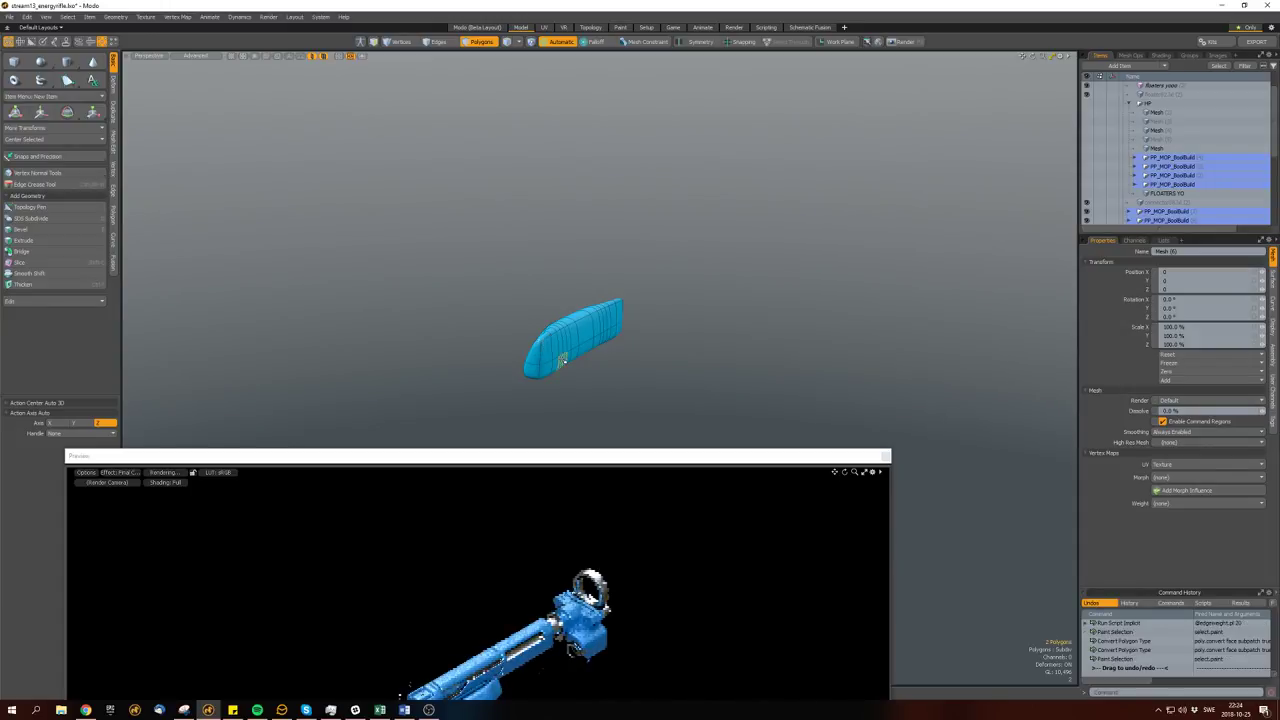
Drop the cover's polygon selection and unhide the rest of the rifle.
mouse_move(562, 357)
alt+mouse_down()
mouse_move(628, 320)
mouse_move(651, 390)
mouse_move(561, 445)
alt+mouse_up()
click(628, 320)
click(628, 320)
key(w)
click(434, 334)
key(ctrl+z)
Examine the whole rifle from both sides in the render preview and close the preview.
drag(457, 458, 543, 155)
mouse_move(640, 377)
alt+mouse_down()
mouse_move(406, 357)
mouse_move(645, 376)
alt+mouse_up()
alt+drag(540, 400, 545, 410)
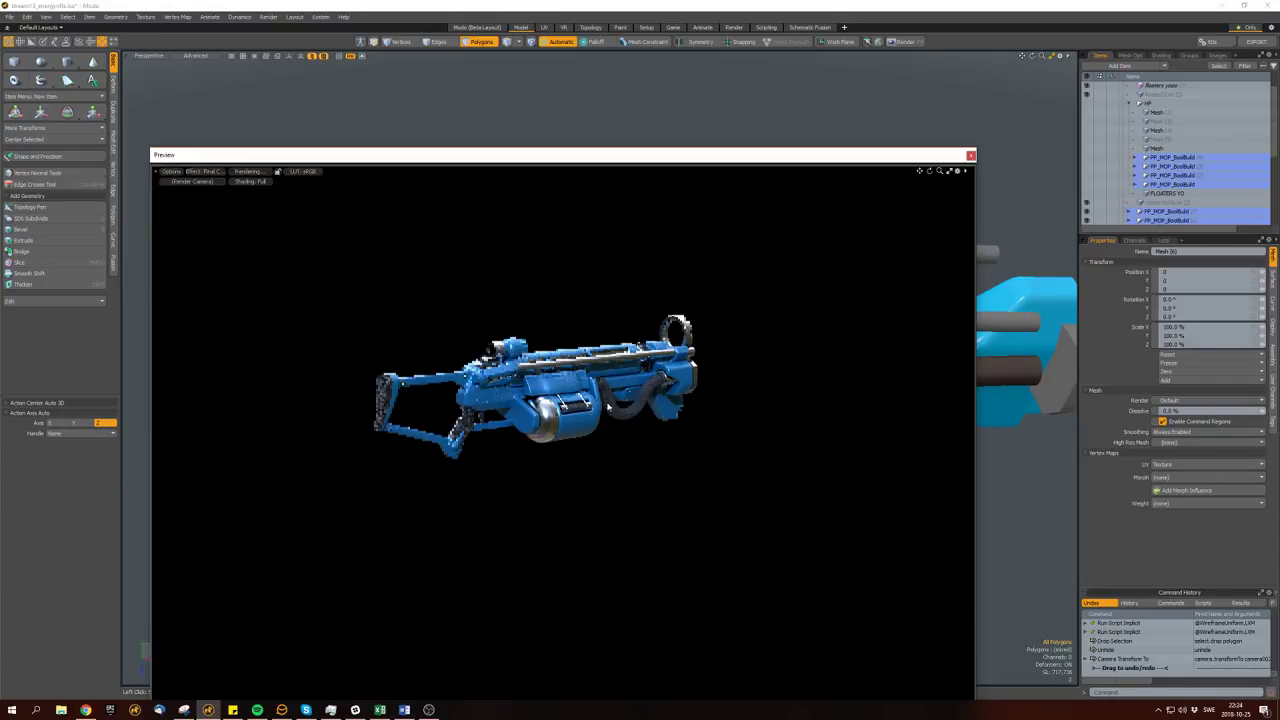
alt+drag(684, 377, 688, 389)
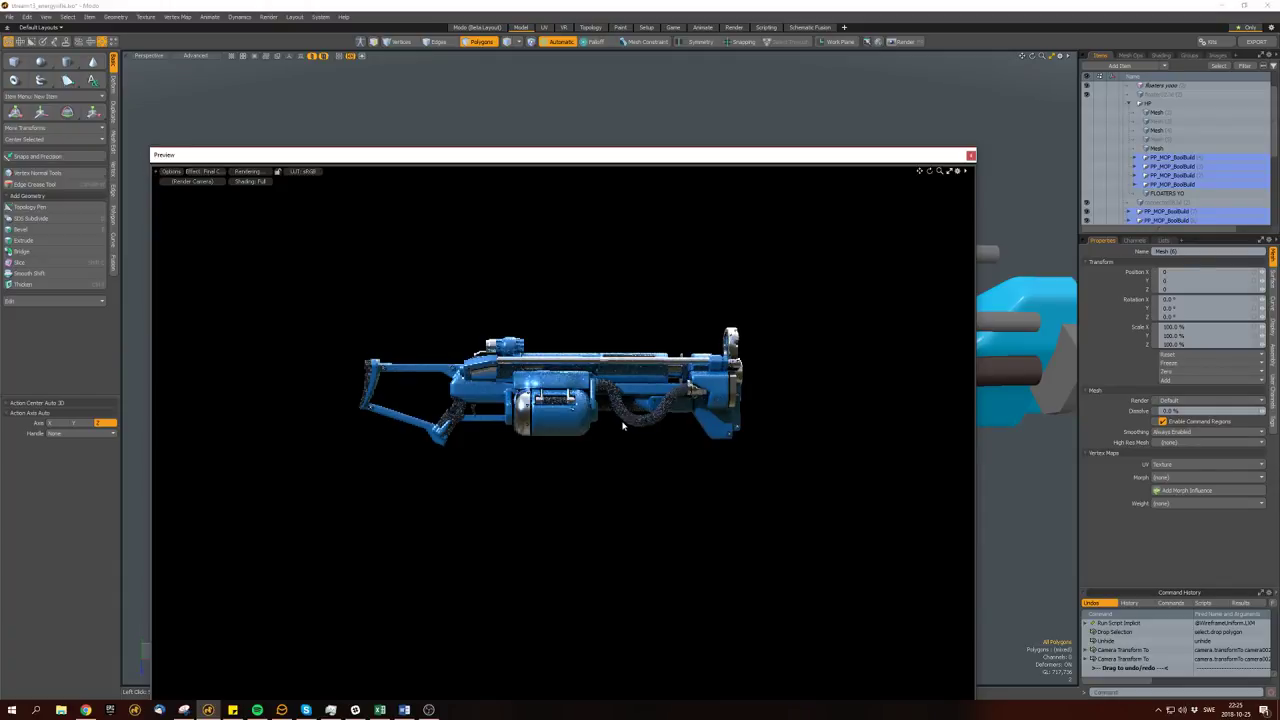
alt+drag(562, 445, 240, 486)
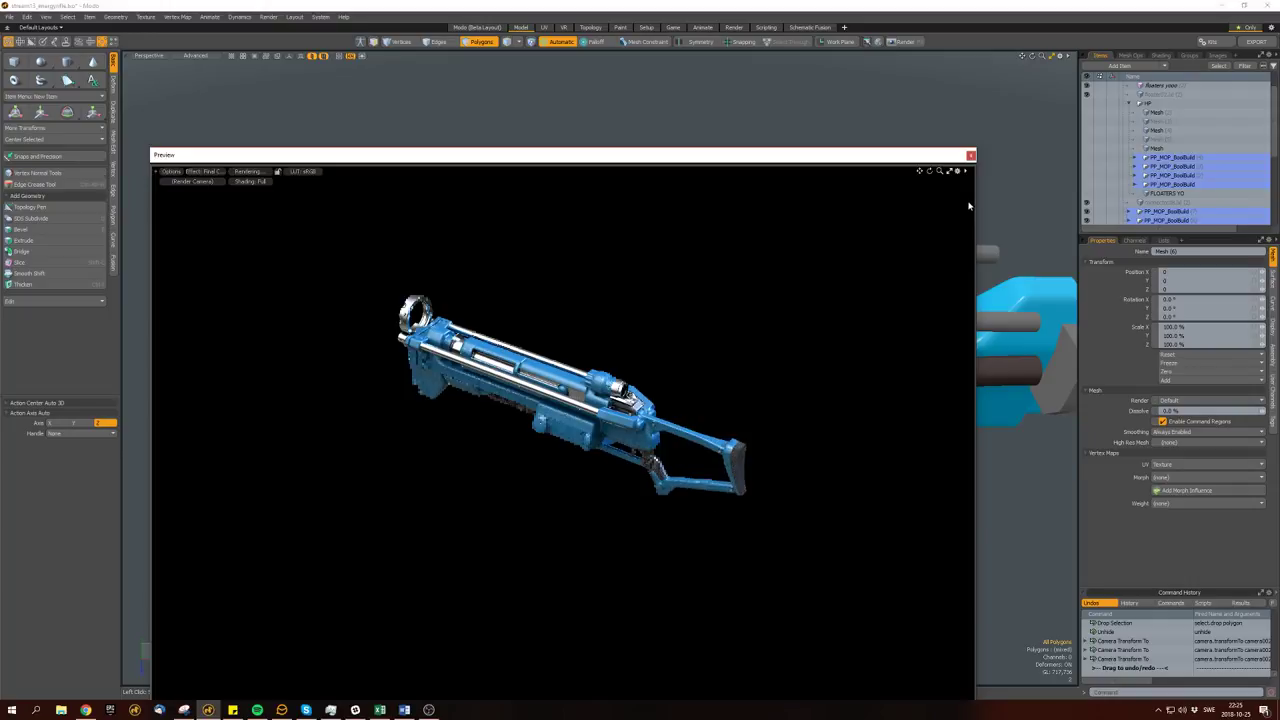
key(F8)
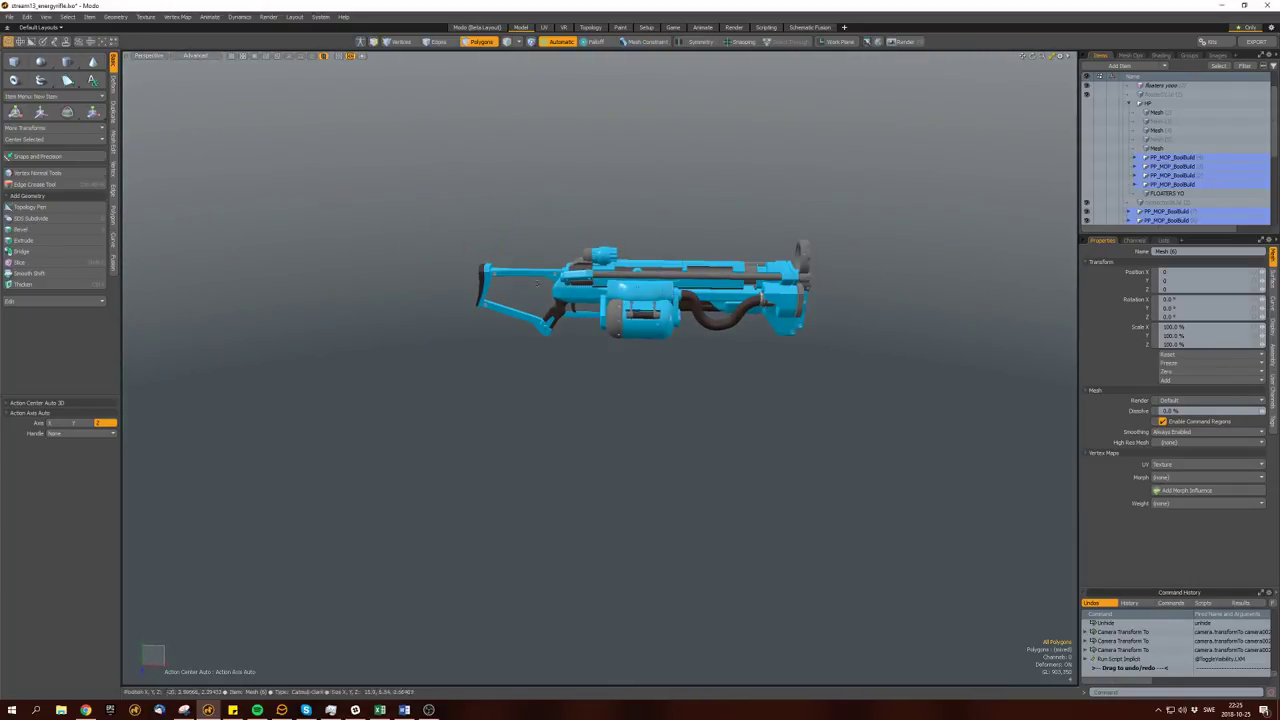
Slide the edge loop between the stock butt's dark pad and blue frame rearward to make the pad thinner.
scroll(651, 289, up, 5)
double_click(722, 300)
scroll(735, 268, up, 3)
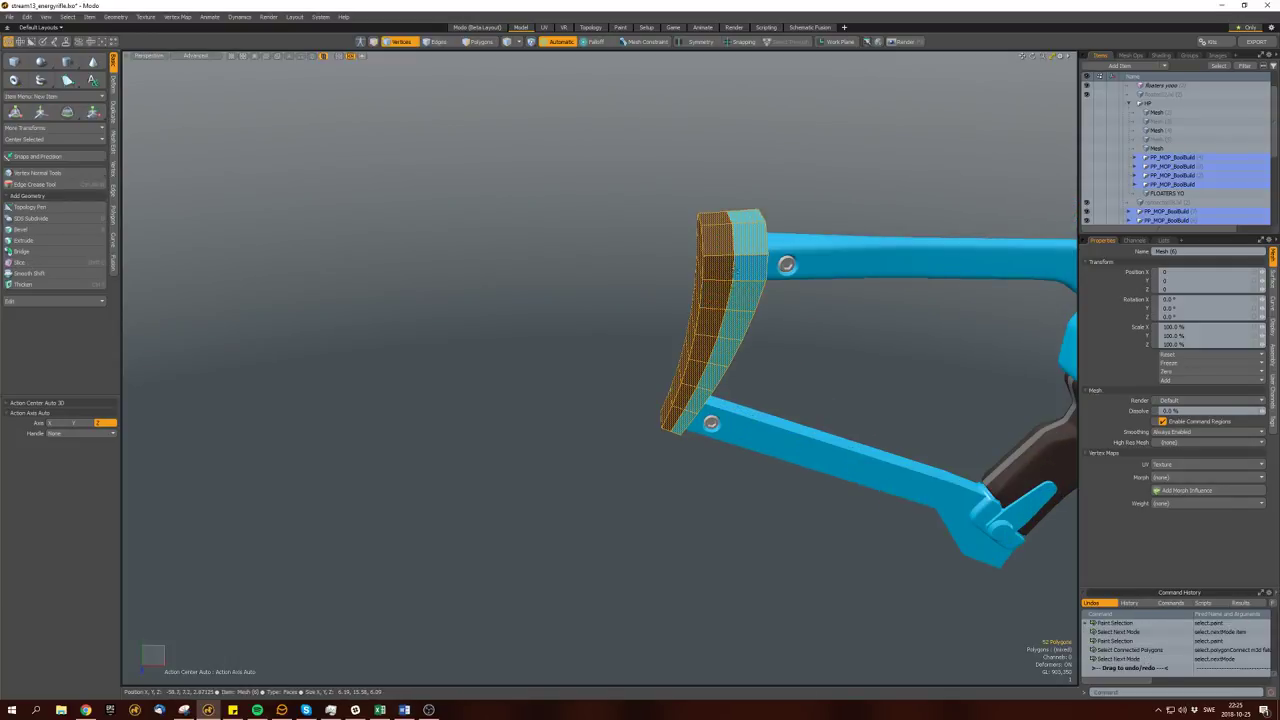
key(space)
key(space)
double_click(731, 270)
key(alt+s)
drag(731, 270, 780, 272)
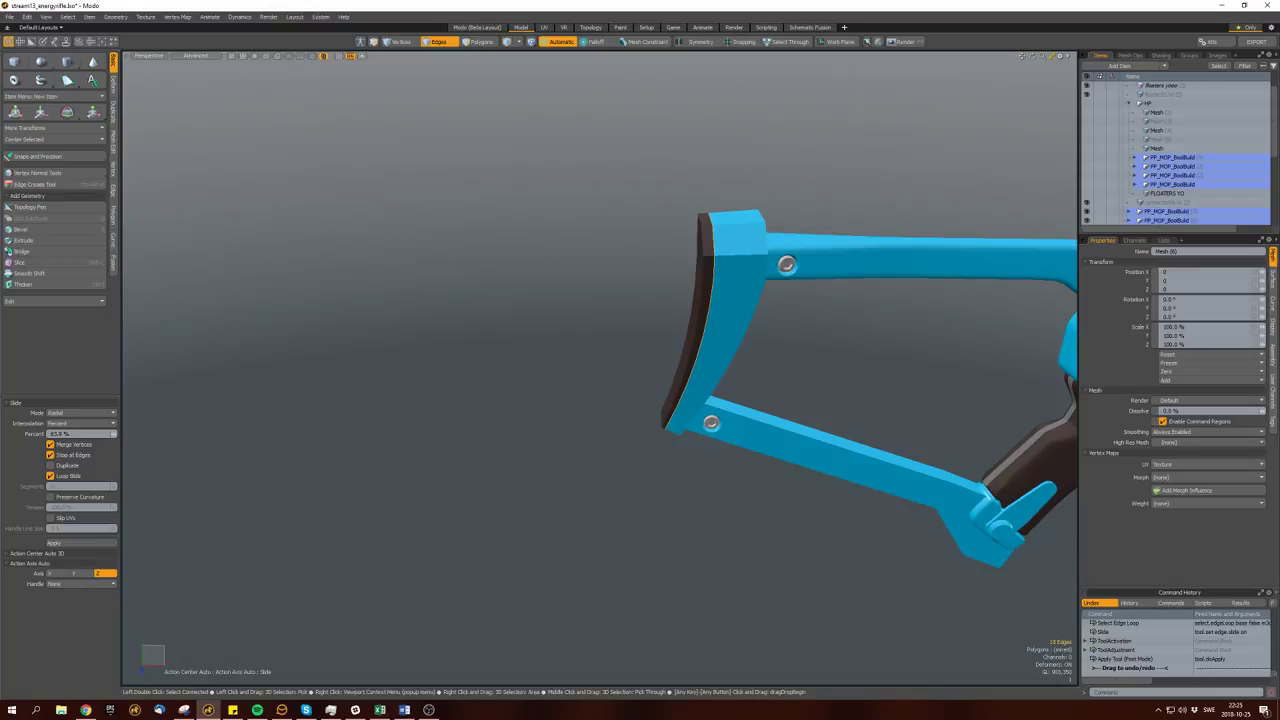
key(space)
Cut the butt's connected polygons and paste them into their own mesh.
click(725, 275)
key(])
key(ctrl+x)
key(ctrl+z)
key(ctrl+z)
key(ctrl+z)
Bevel the edge loop between the butt's dark pad and blue frame into a narrow band.
key(space)
double_click(690, 340)
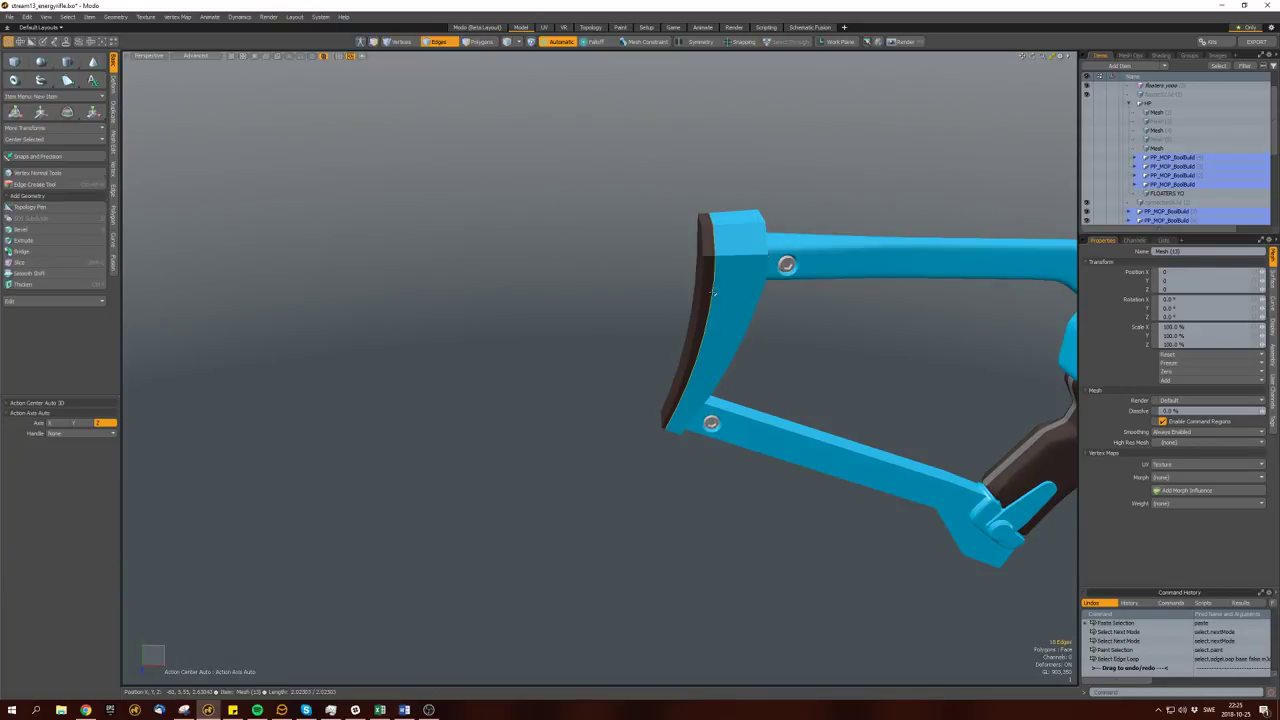
key(b)
key(Down)
key(Down)
drag(700, 283, 674, 283)
scroll(674, 283, up, 4)
key(space)
key(space)
key(space)
key(space)
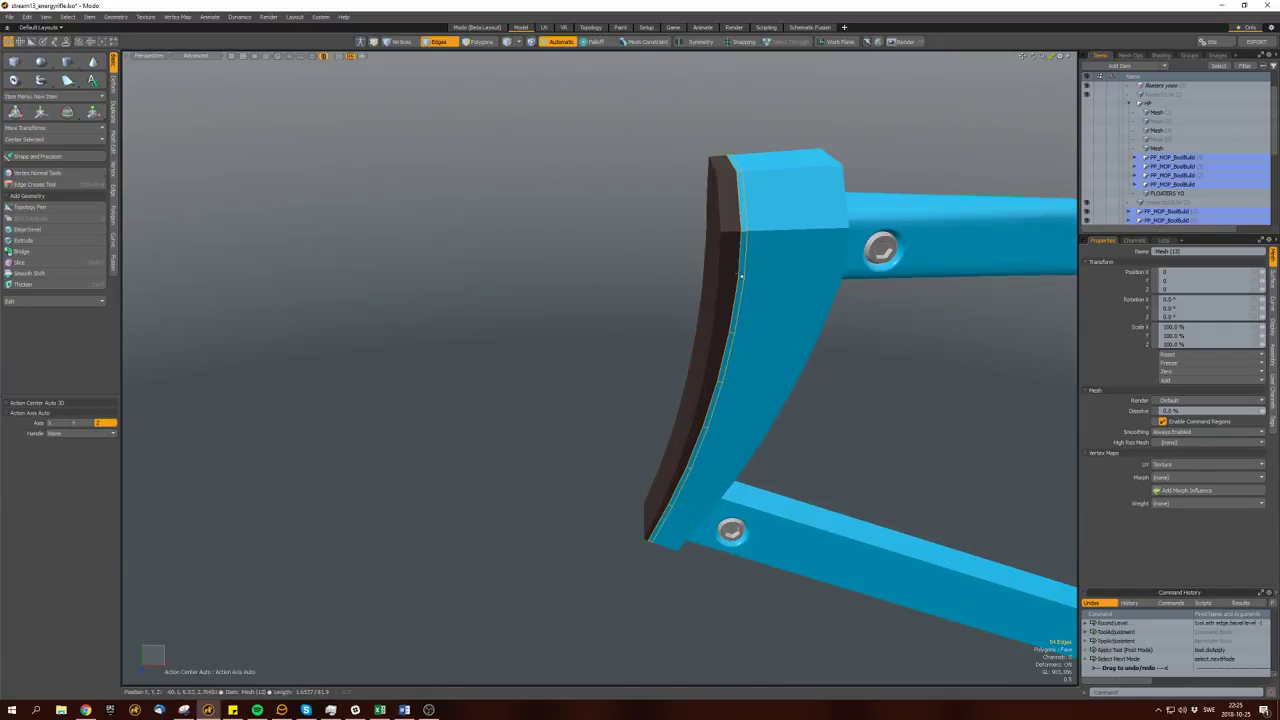
Slide the band's two bordering edge loops forward along the butt to reposition the narrow strip.
key(alt+s)
drag(746, 262, 760, 262)
key(space)
double_click(740, 300)
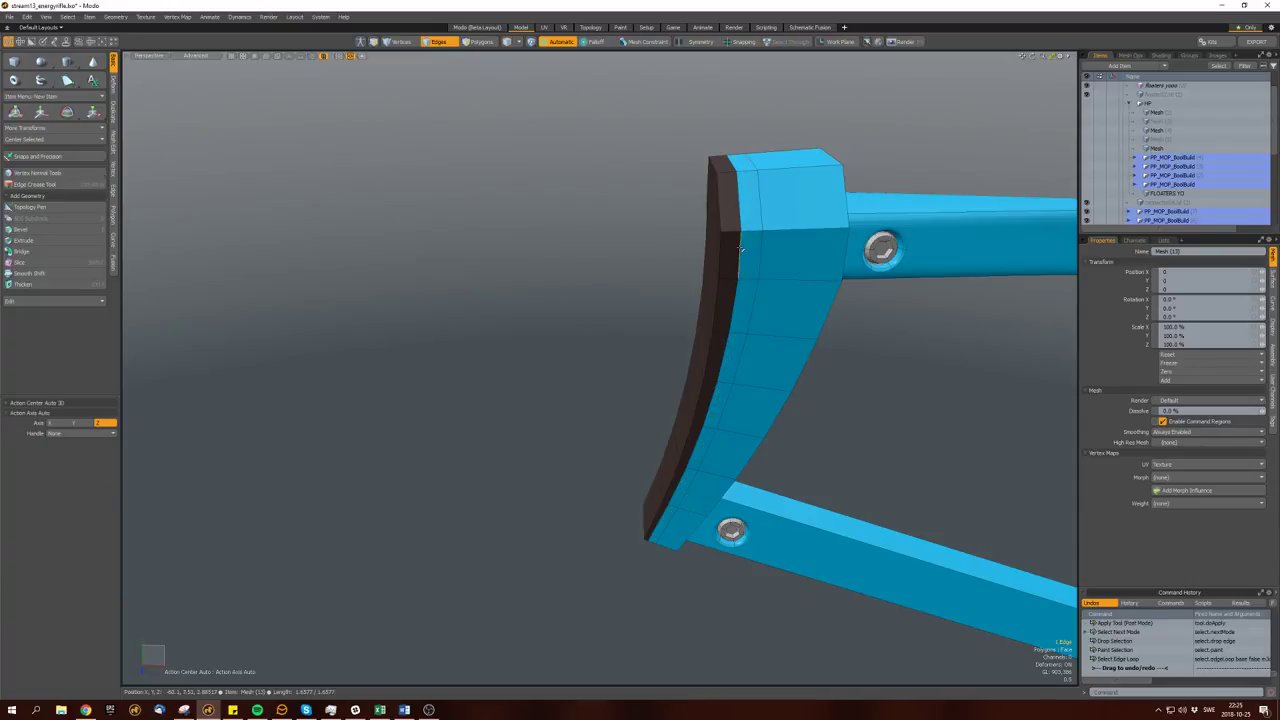
key(alt+s)
key(space)
key(space)
Select the narrow polygon loop around the butt and bevel it inward to form a groove.
click(760, 226)
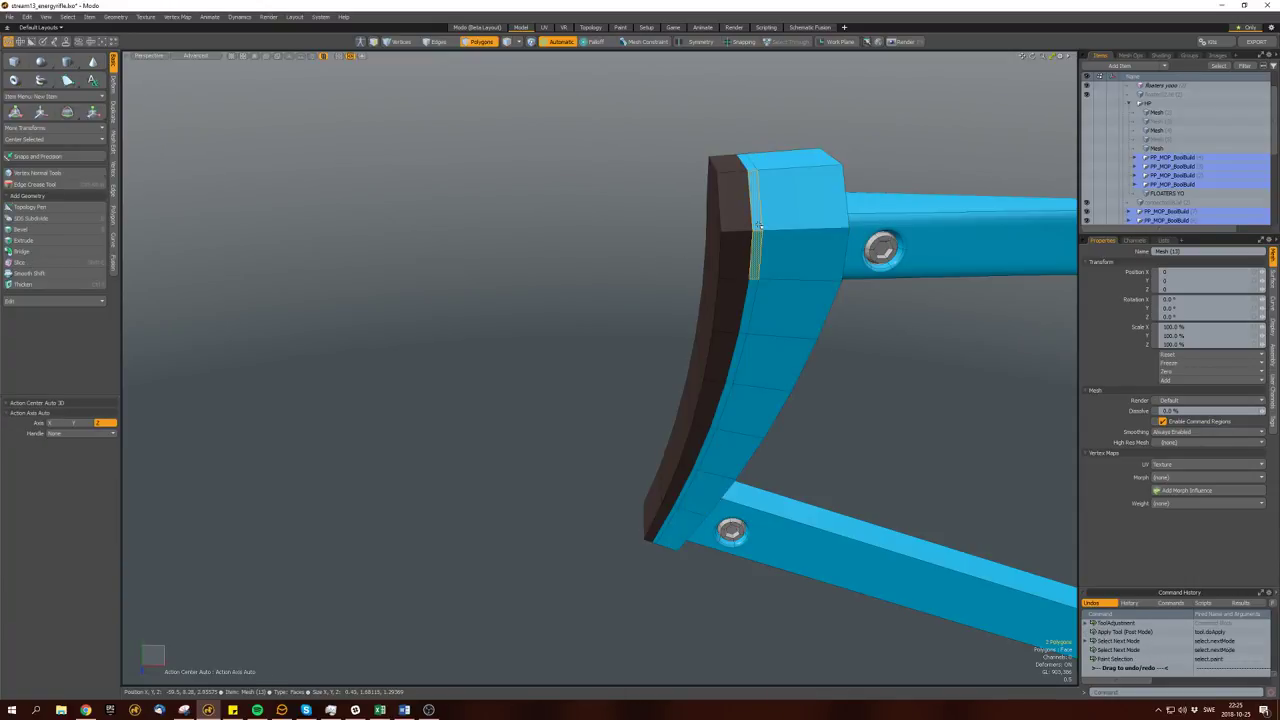
key(l)
key(b)
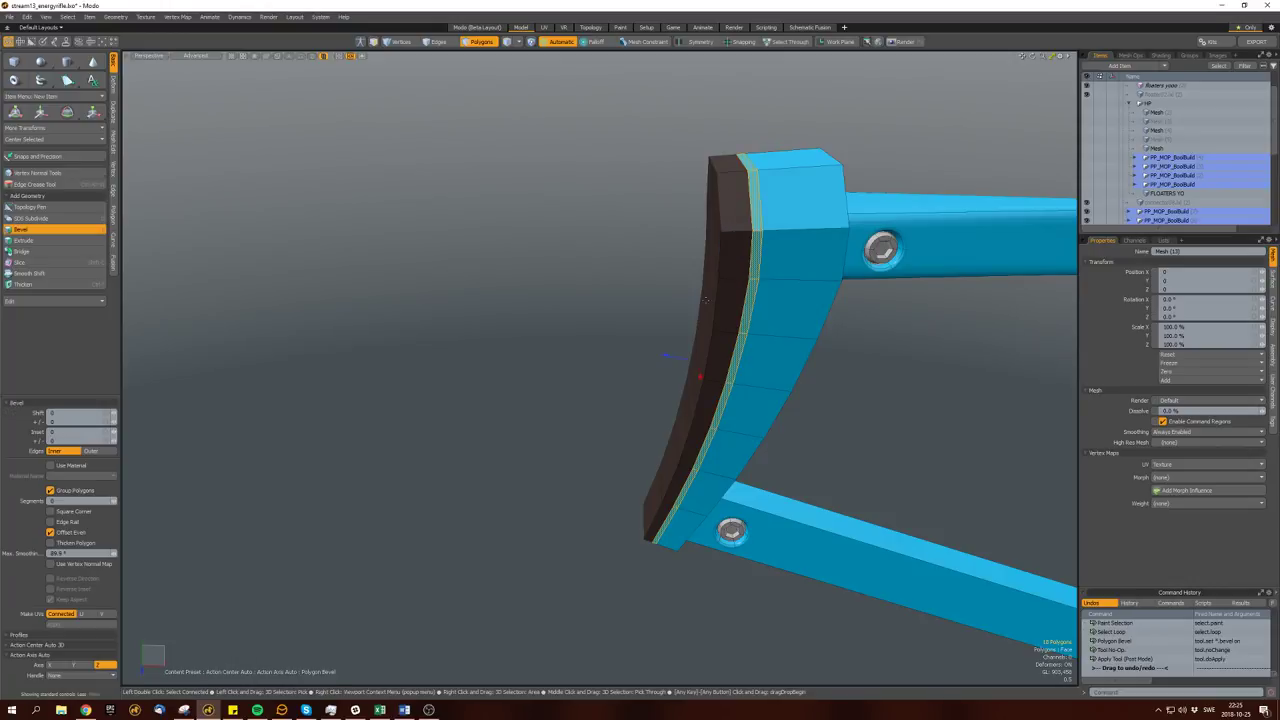
scroll(755, 226, up, 2)
drag(706, 373, 737, 399)
key(space)
Select the thin polygon loop between the groove and the butt pad and give it the pad's dark material.
scroll(748, 374, up, 2)
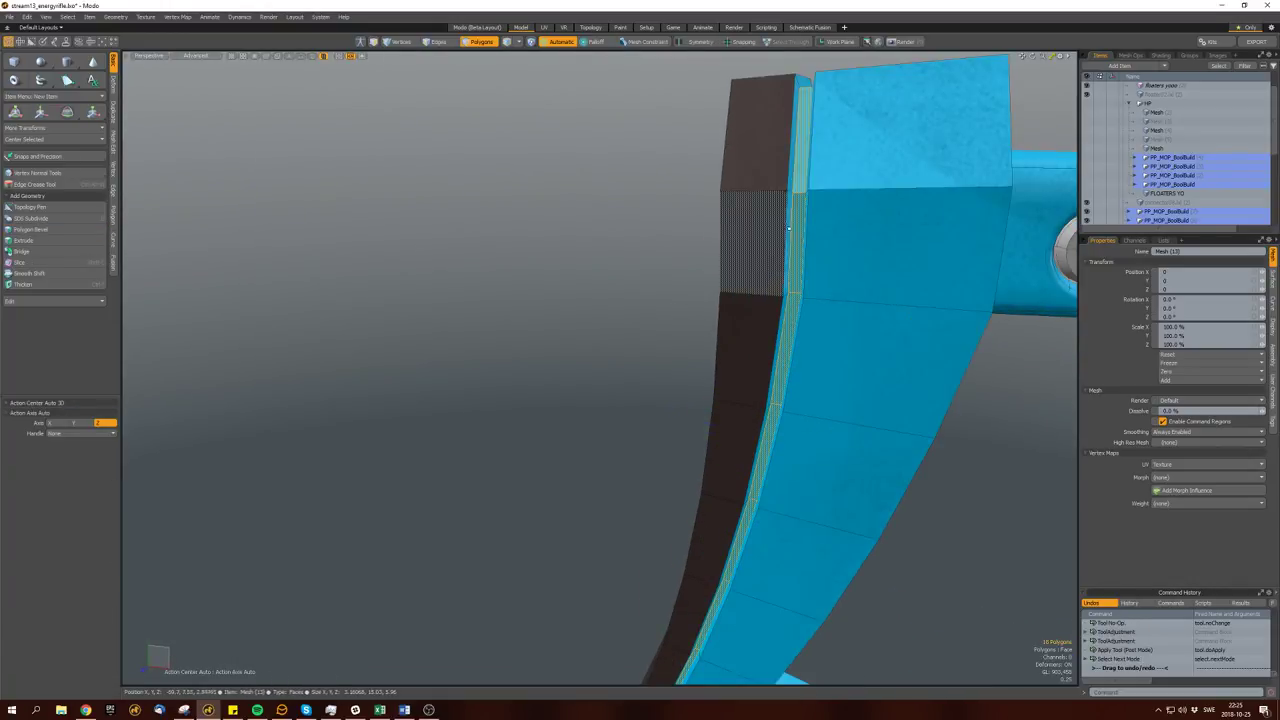
click(769, 204)
key(l)
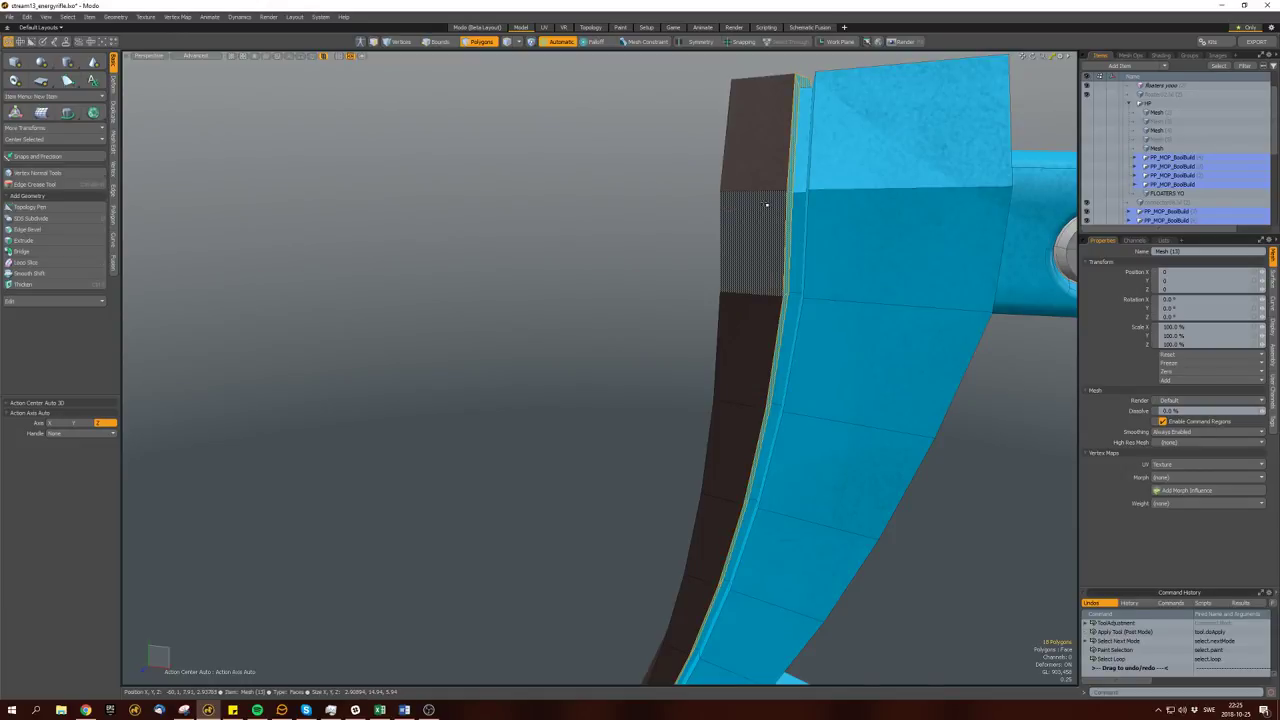
key(m)
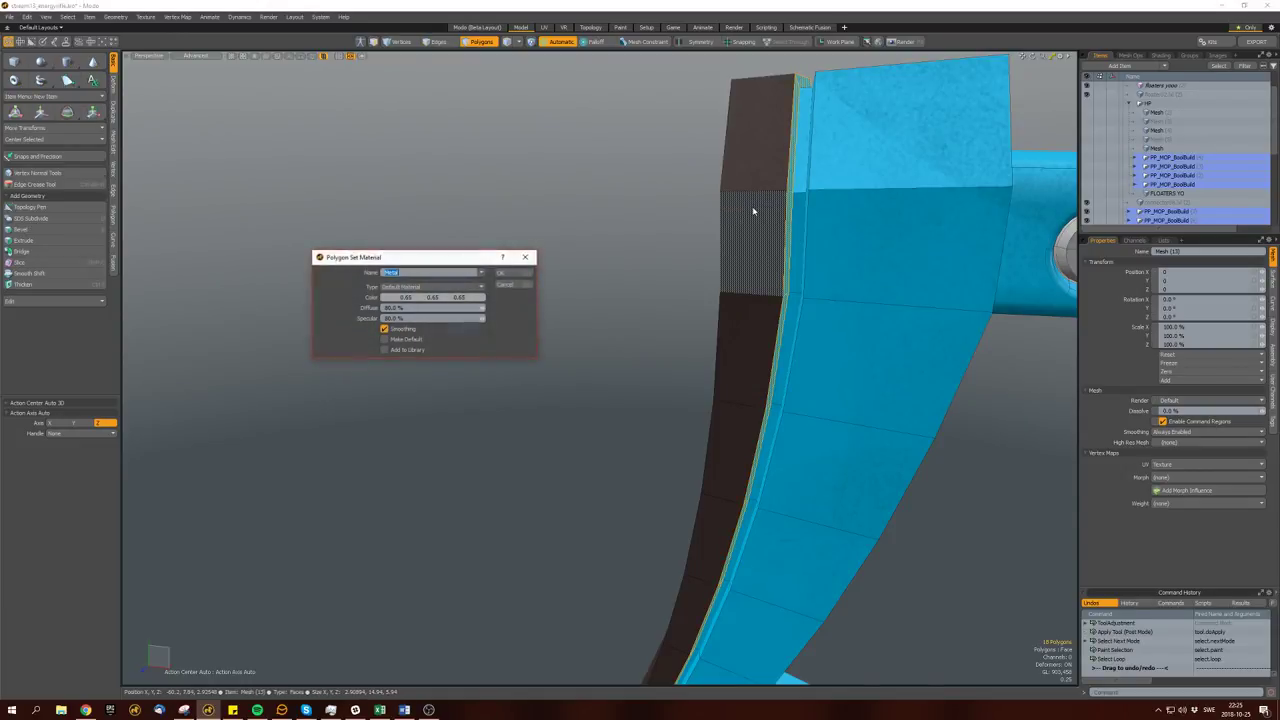
key(Return)
click(748, 239)
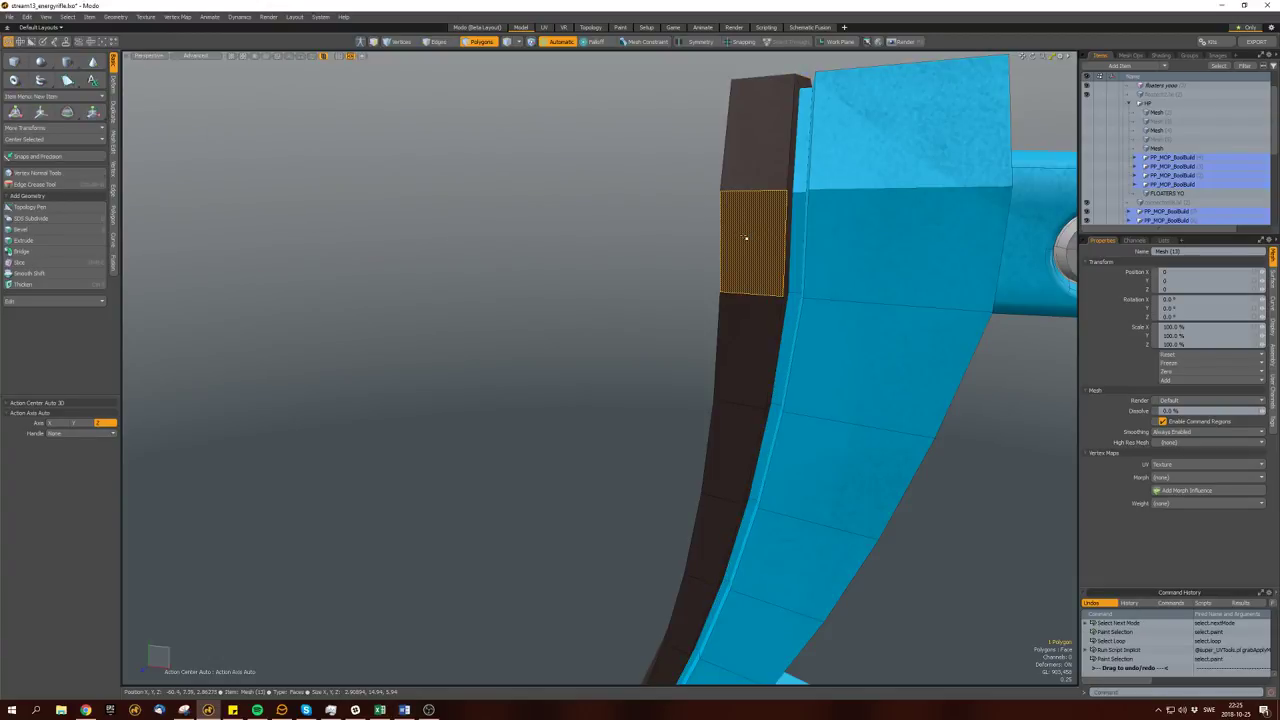
Bevel the butt's inner faces just above the lower arm outward into a bump and convert the butt to Catmull-Clark subdivision.
alt+drag(748, 239, 640, 300)
scroll(640, 300, down, 1)
mouse_move(610, 500)
mouse_down()
mouse_move(669, 190)
mouse_move(668, 220)
mouse_move(642, 250)
mouse_move(552, 321)
mouse_move(558, 297)
mouse_move(543, 540)
mouse_move(534, 476)
mouse_move(513, 499)
mouse_up()
key(b)
key(shift+a)
key(space)
key(space)
double_click(600, 480)
alt+drag(600, 480, 644, 492)
click(612, 518)
key(Up)
key(Up)
key(Up)
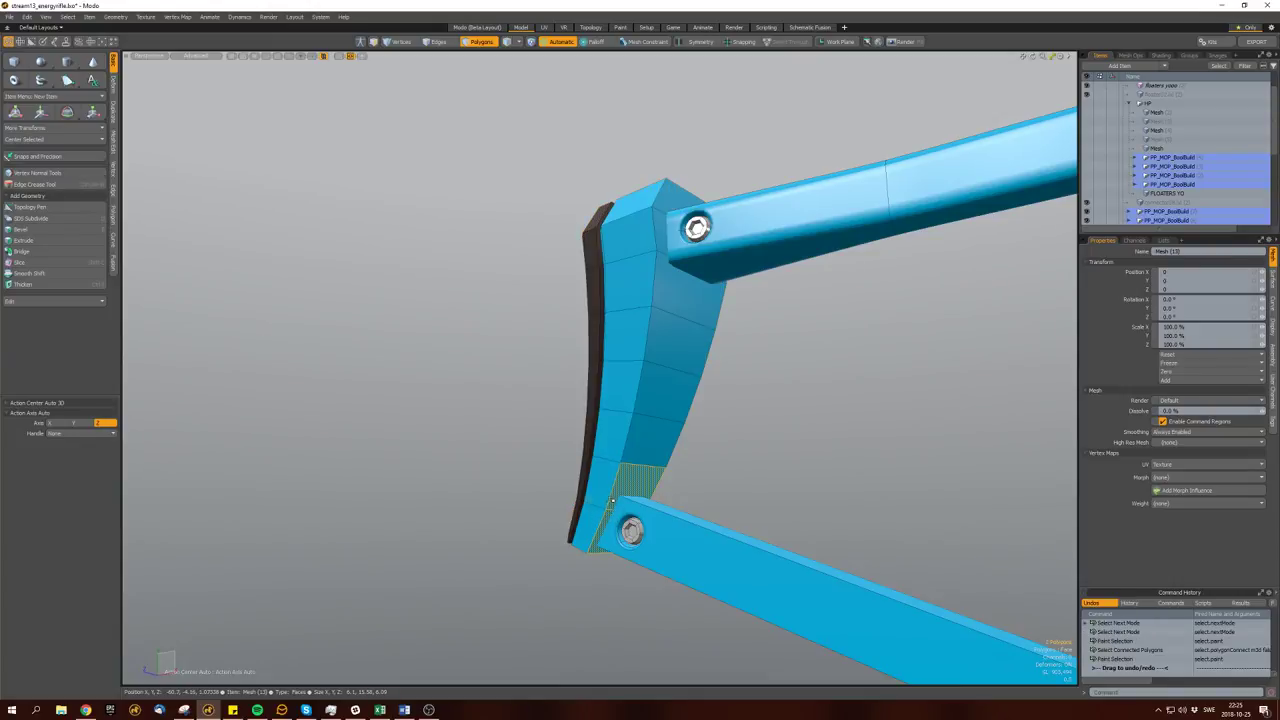
mouse_move(607, 517)
mouse_down()
mouse_move(660, 354)
mouse_move(652, 200)
mouse_up()
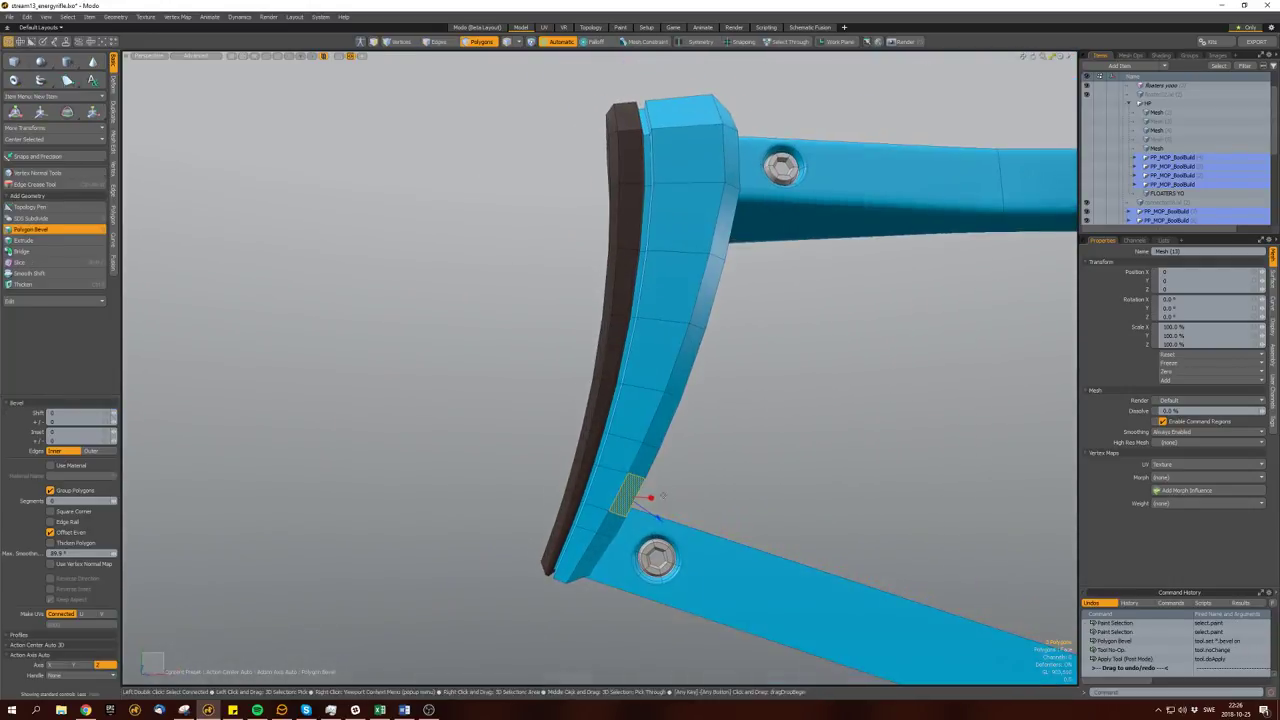
drag(625, 490, 655, 476)
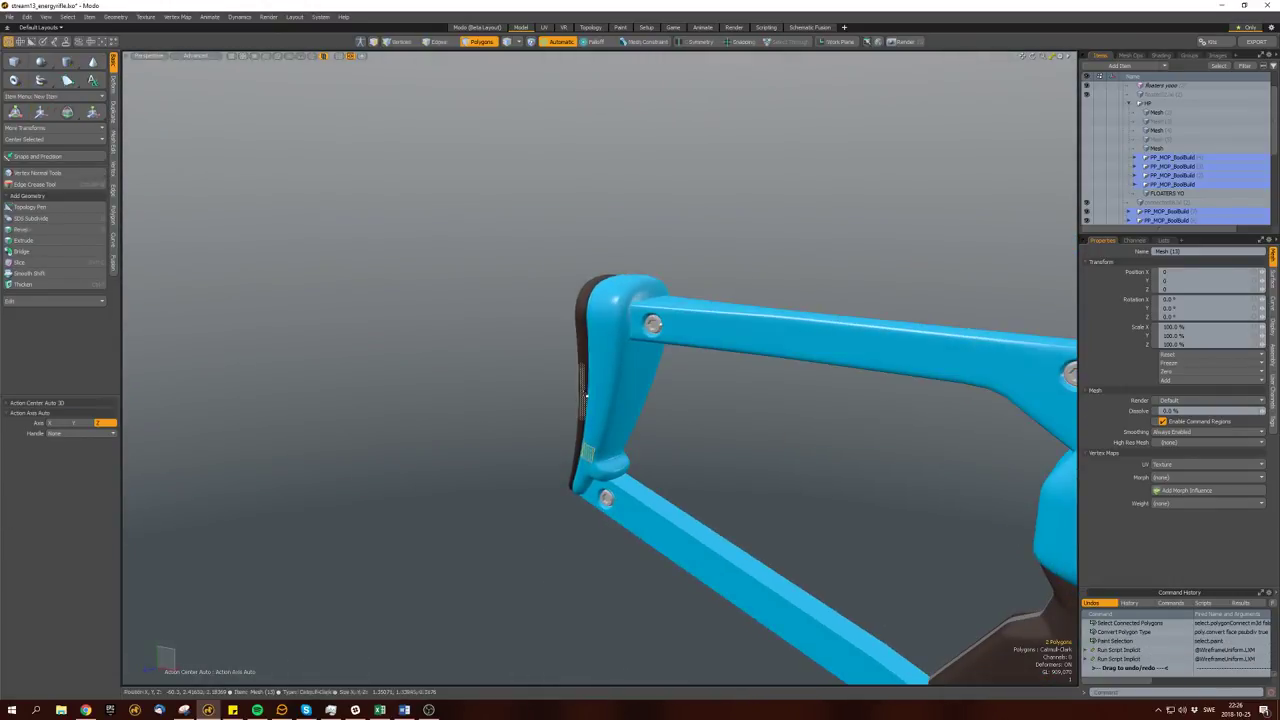
Select face loops and faces on the subdivided butt and apply an edge weight of 20 to sharpen its shape.
double_click(617, 298)
drag(617, 298, 594, 300)
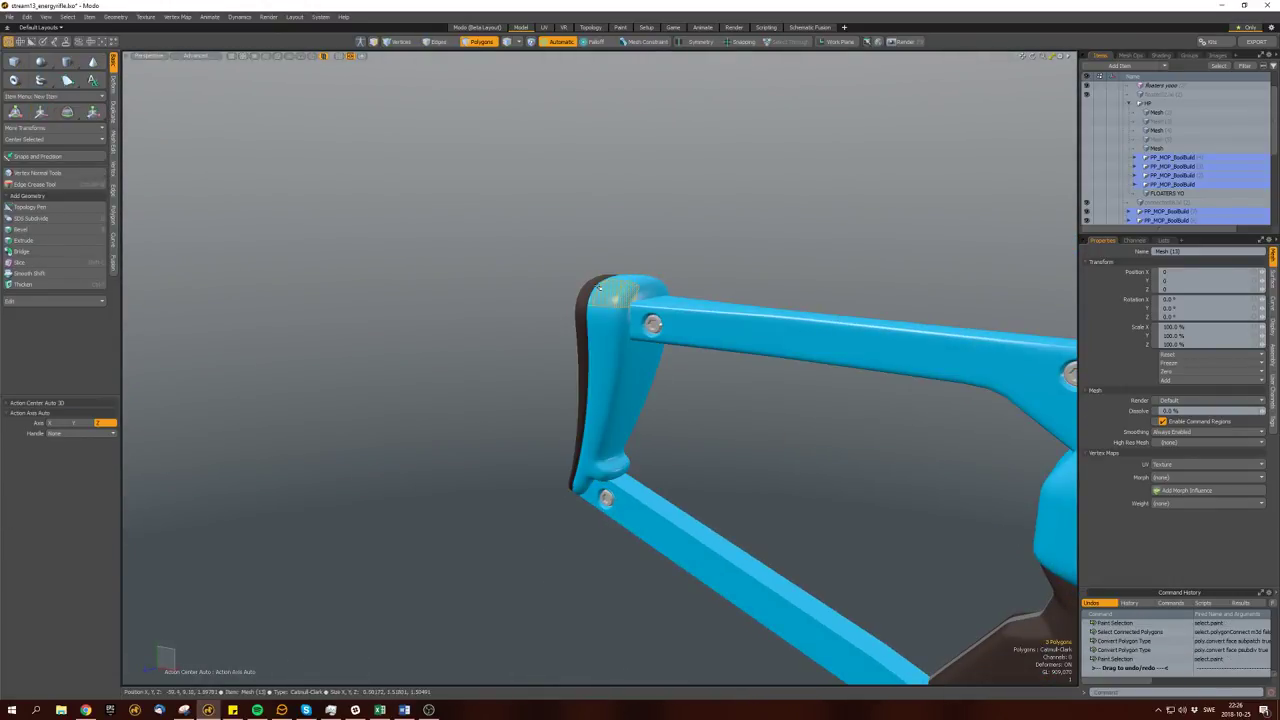
key(l)
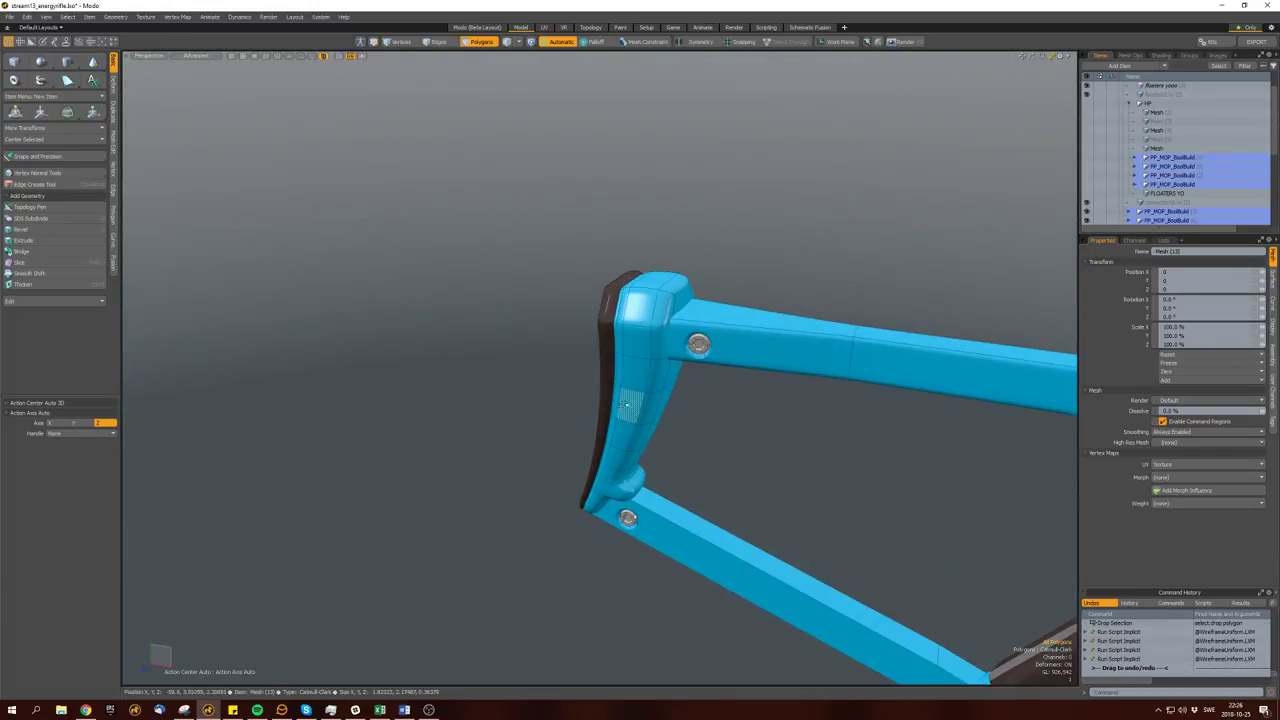
mouse_move(624, 405)
mouse_down()
mouse_move(630, 445)
mouse_move(611, 488)
mouse_up()
key(l)
click(619, 478)
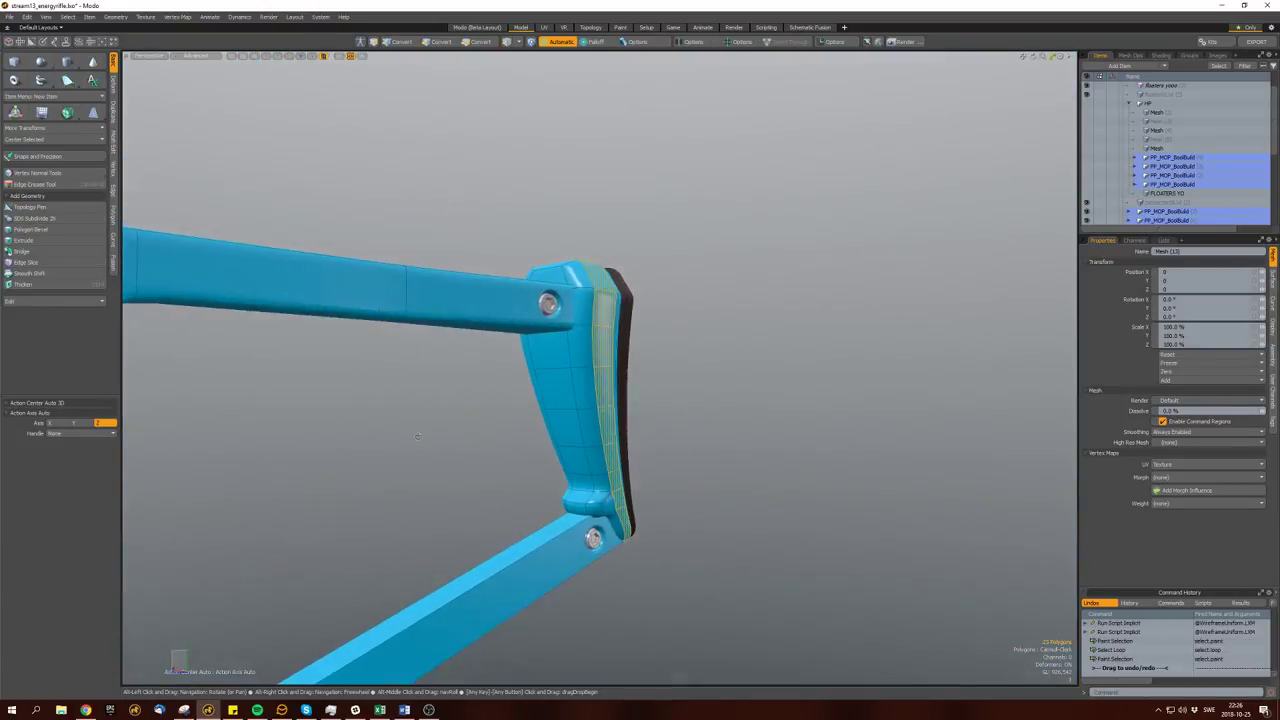
click(611, 488)
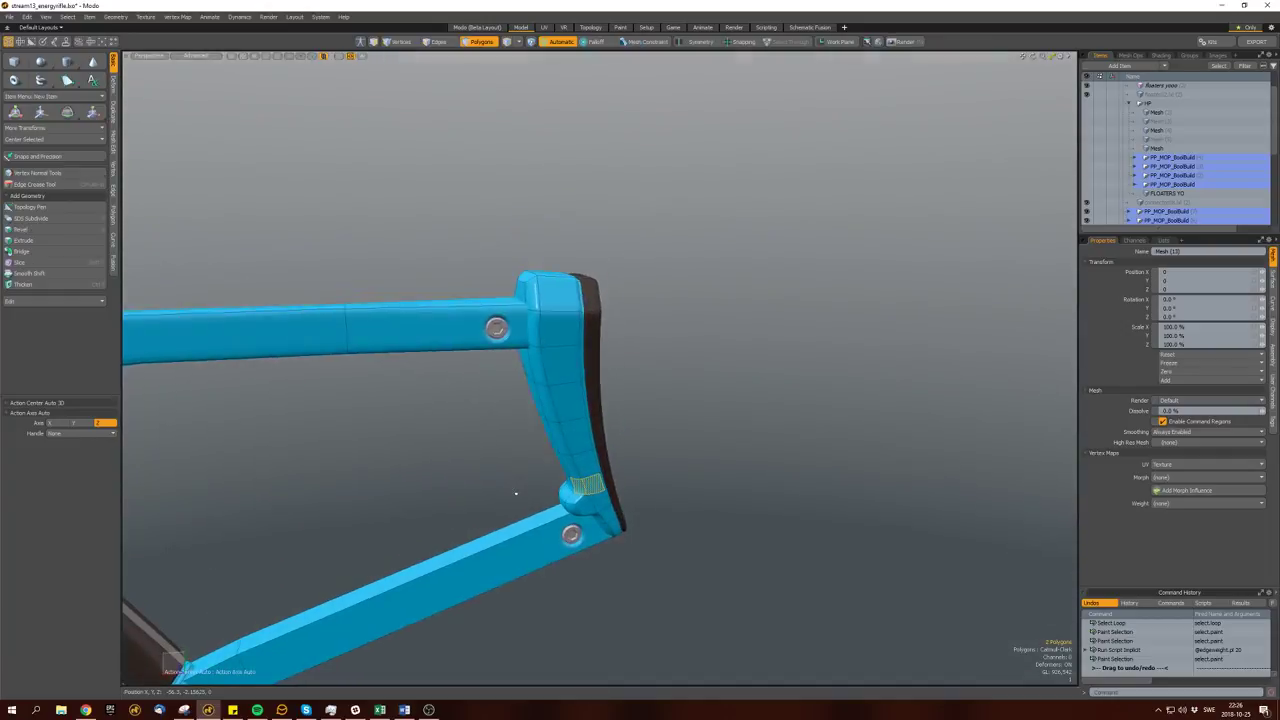
With Z symmetry enabled, convert both round rear caps back to plain polygons and select their end faces.
alt+drag(490, 433, 670, 330)
double_click(600, 346)
scroll(674, 325, up, 5)
middle_drag(681, 322, 586, 343)
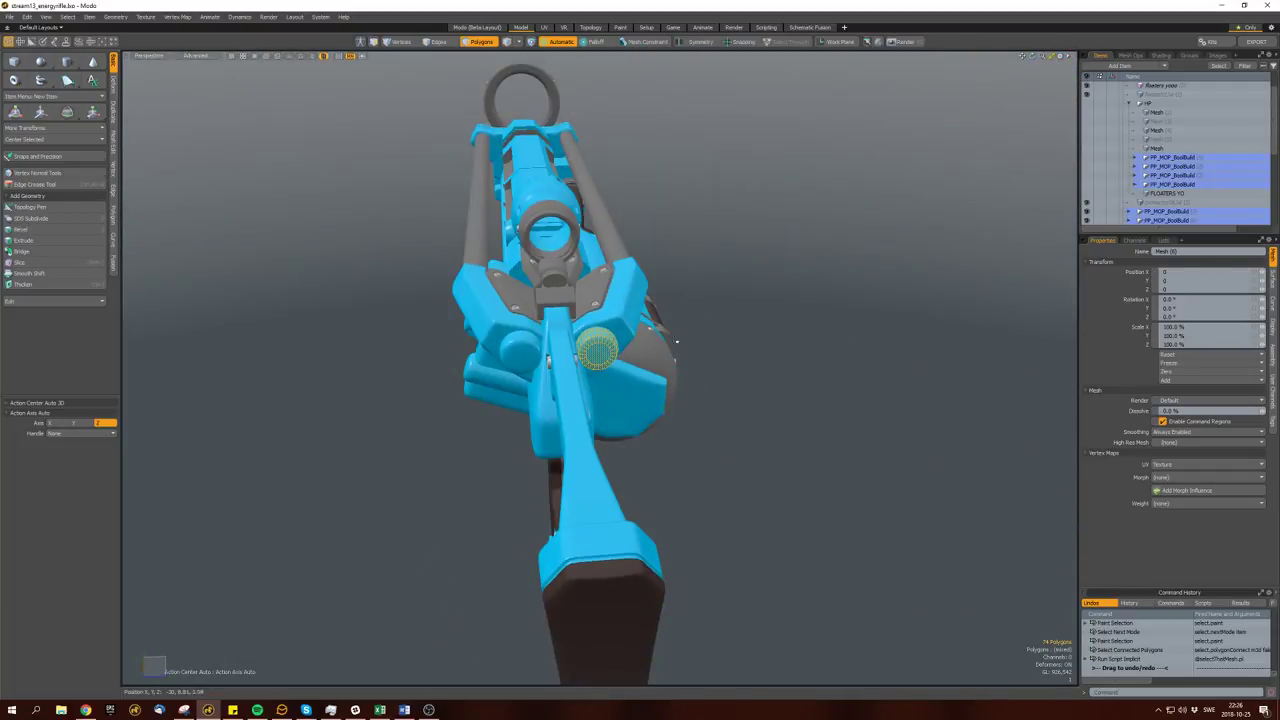
key(x)
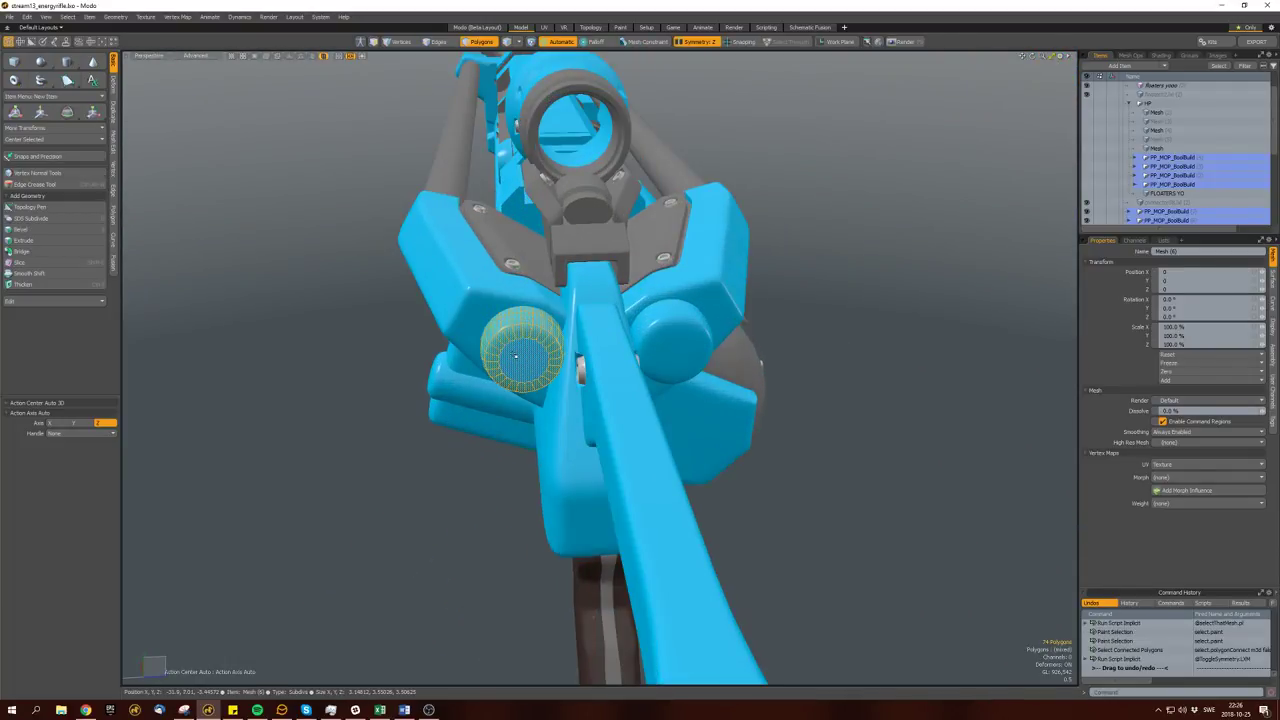
click(524, 356)
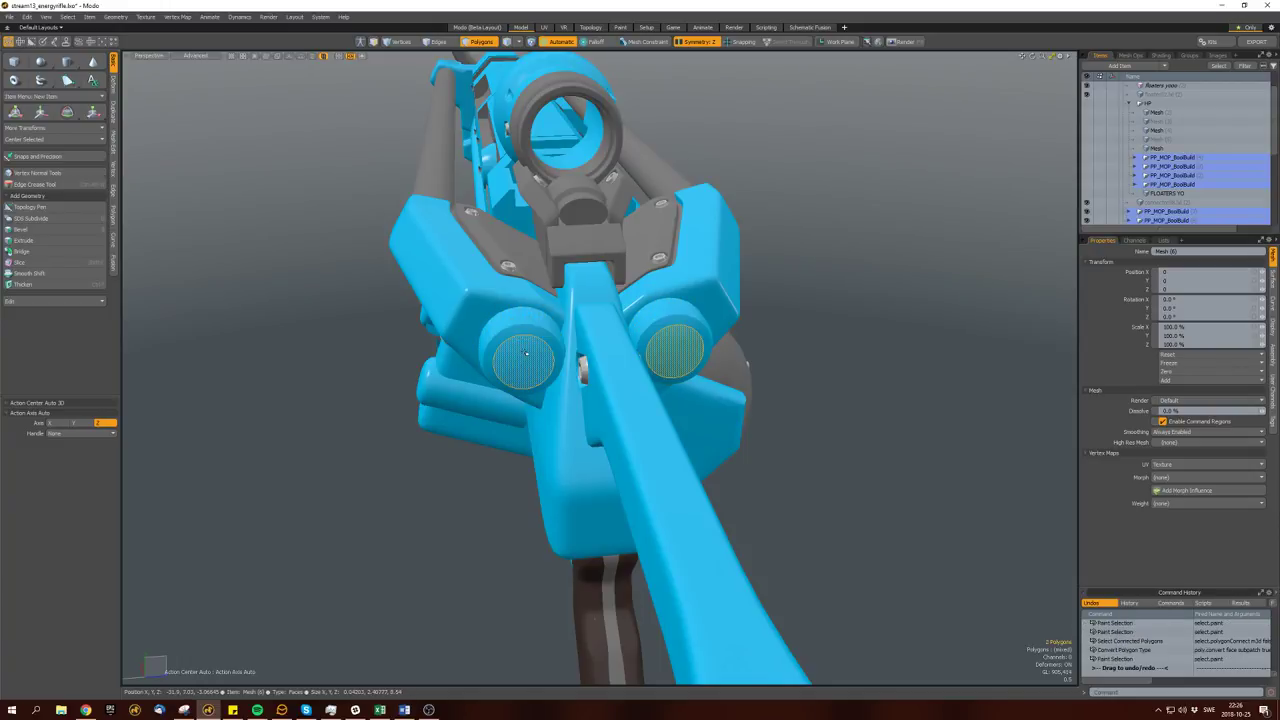
Bevel both caps' end faces repeatedly, insetting them, recessing them about 0.2 and shifting them back out 0.125.
key(b)
middle_drag(600, 360, 640, 380)
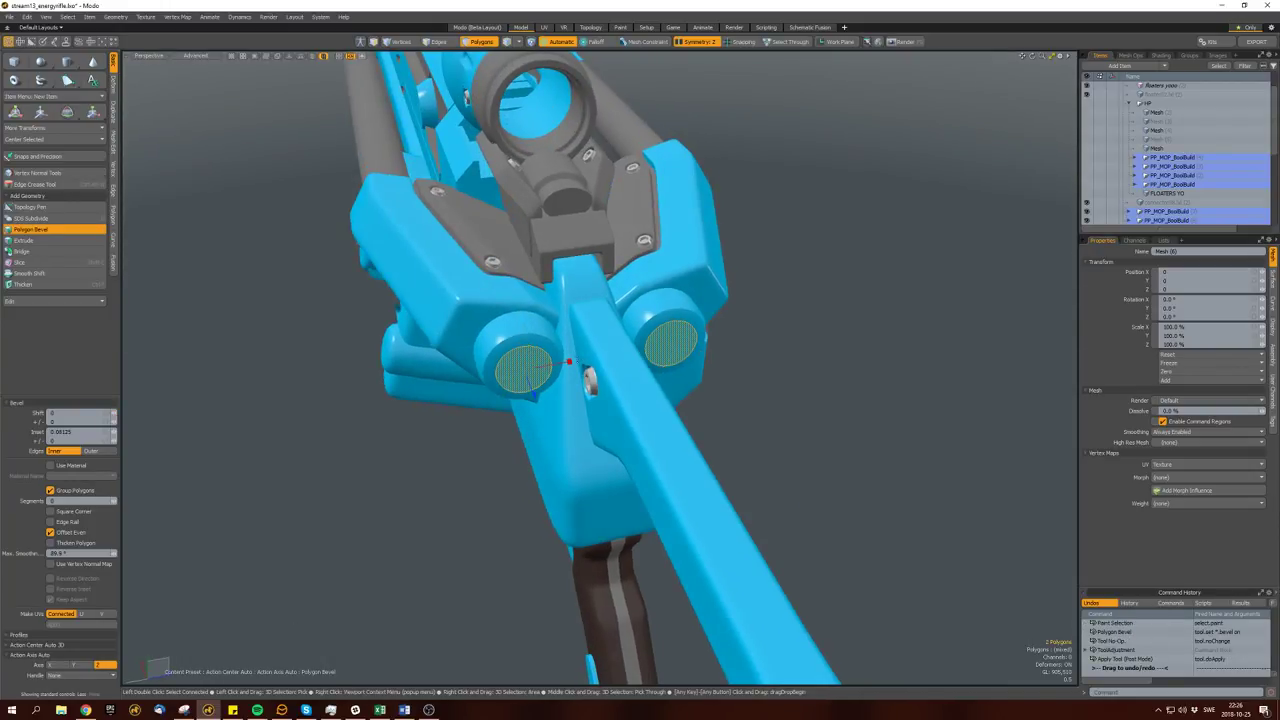
click(567, 362)
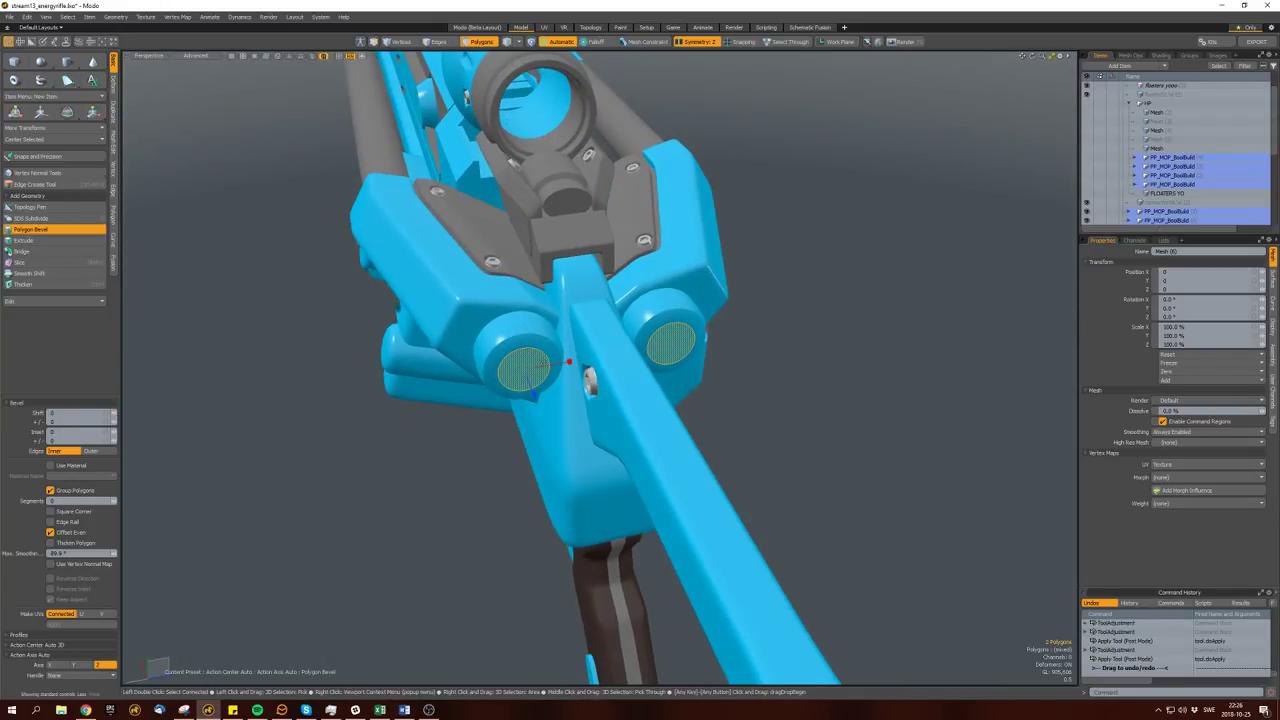
scroll(567, 362, up, 4)
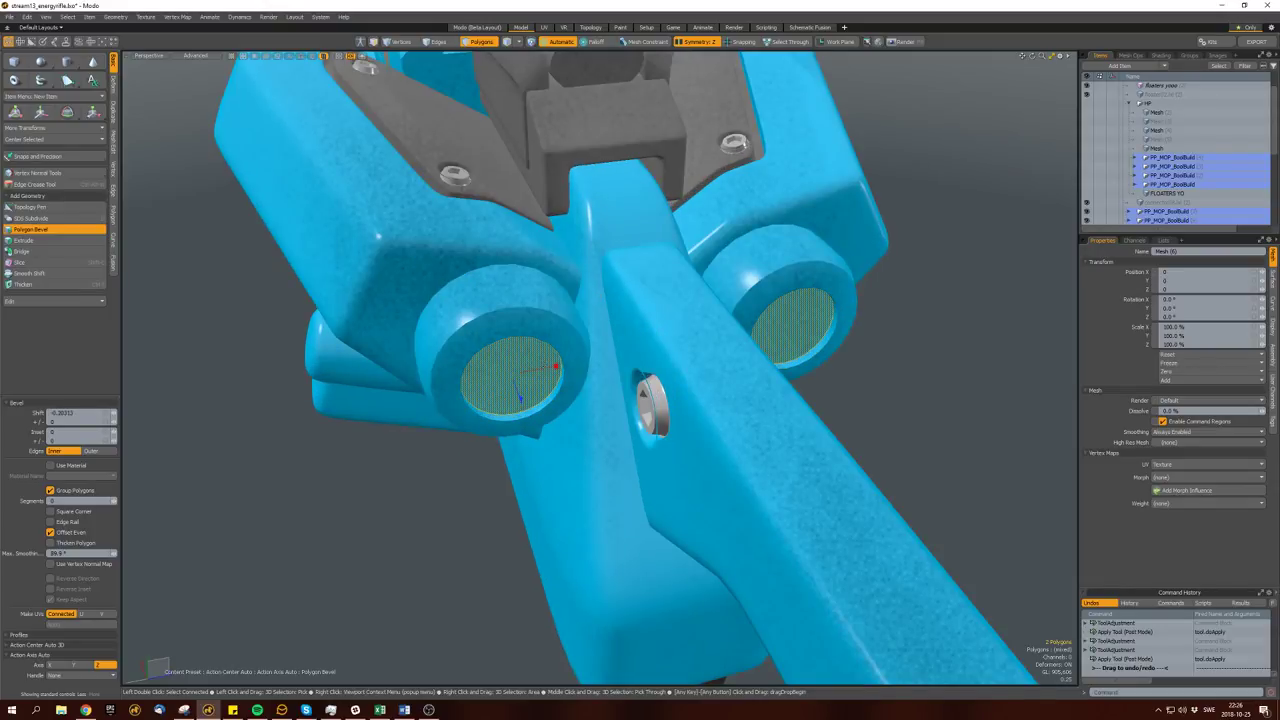
drag(557, 367, 556, 368)
click(556, 367)
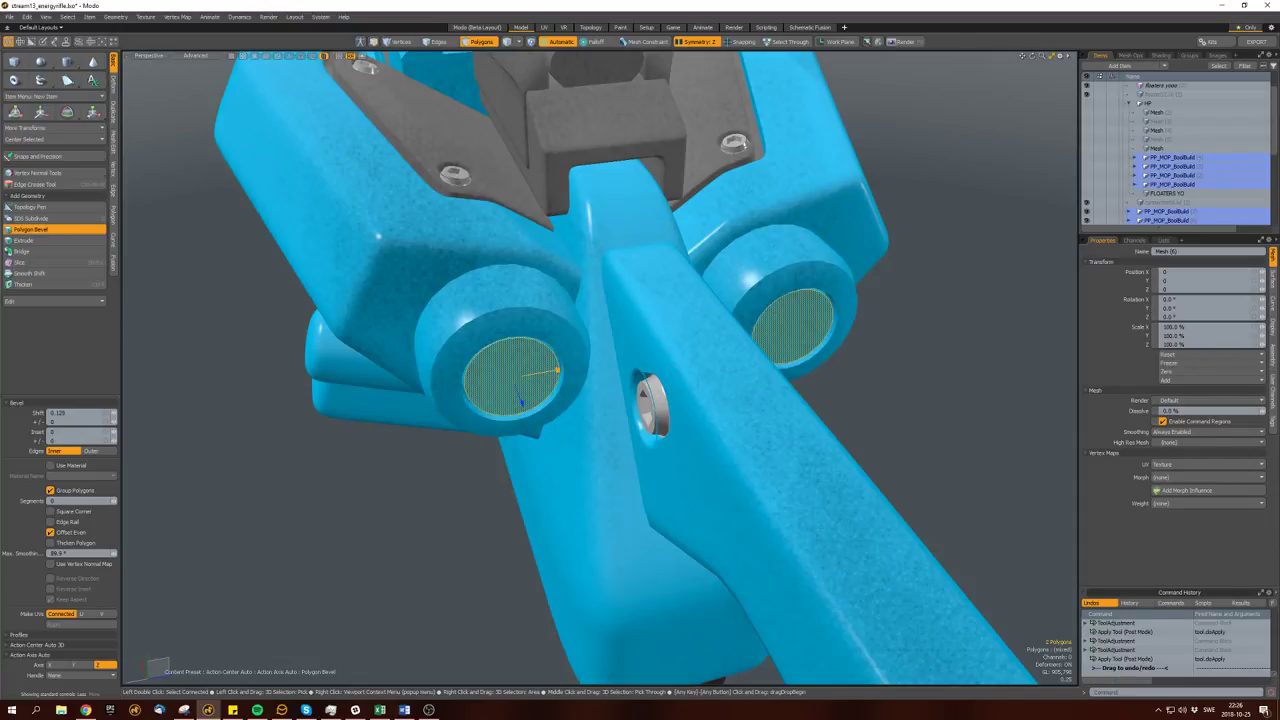
key(space)
Expand the selection around both caps' inner discs and apply the grey material of the neighbouring plate.
key(shift+Up)
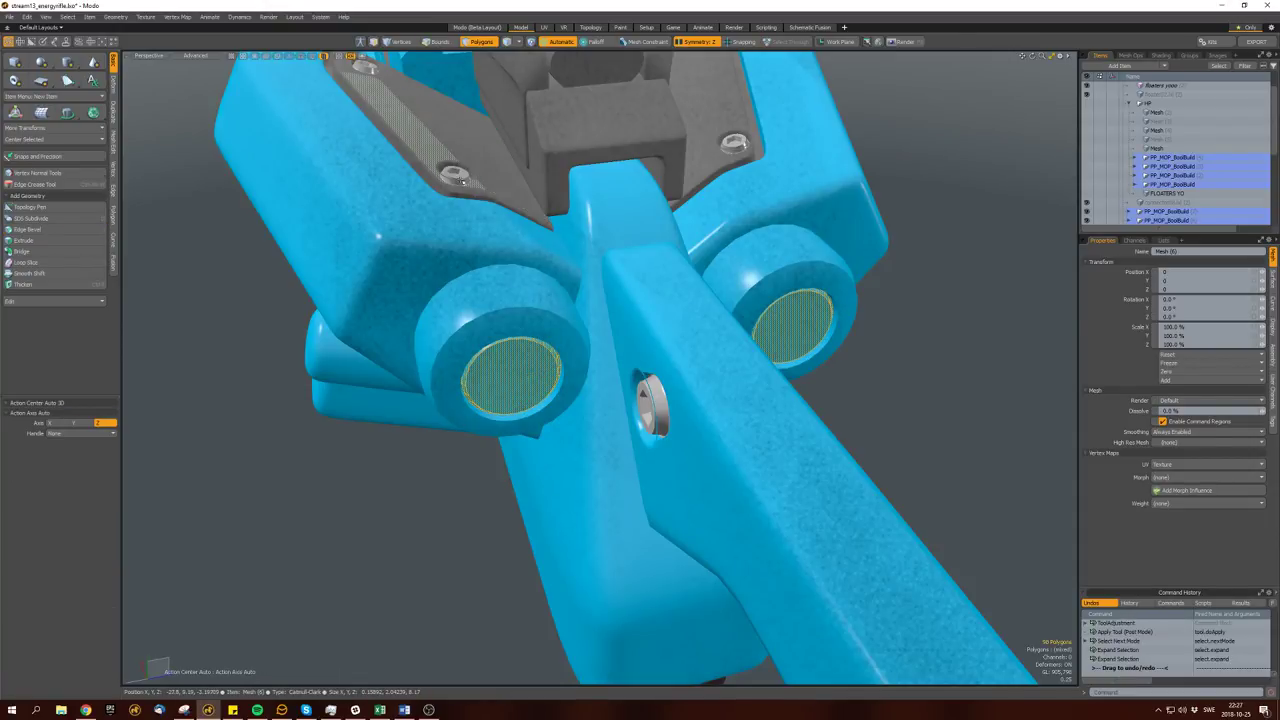
key(u)
click(585, 298)
alt+drag(585, 298, 560, 400)
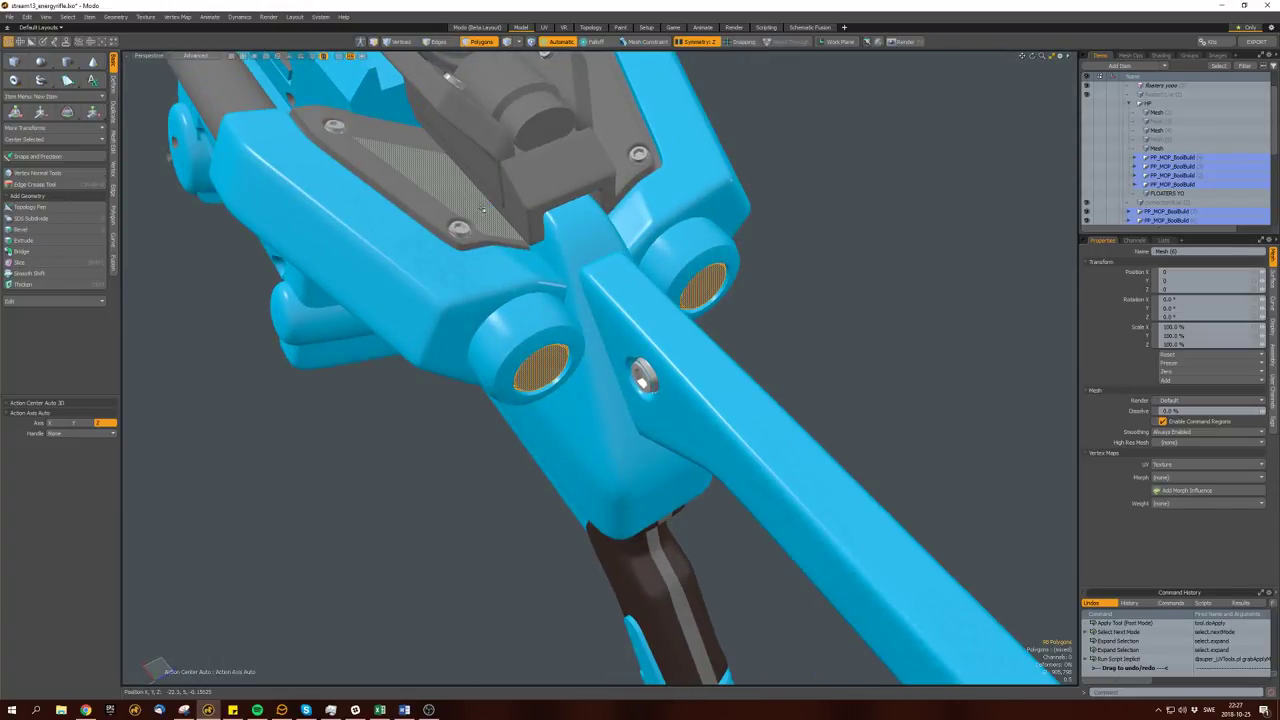
Convert both rear caps to Catmull-Clark subdivision and bevel their end faces.
alt+drag(520, 350, 423, 320)
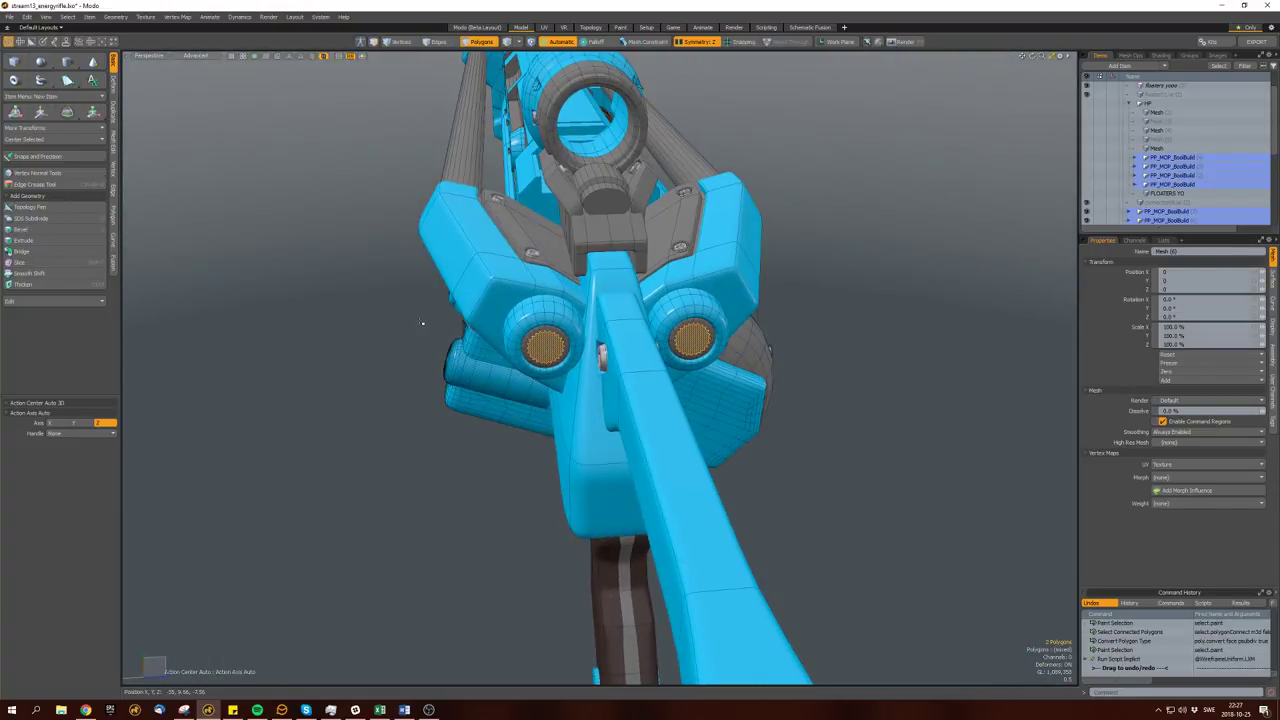
key(b)
key(space)
Select both long grey rods beside the barrel, toggle their subdivision on and off, and invert the selection.
mouse_move(572, 349)
alt+mouse_down()
mouse_move(458, 437)
mouse_move(600, 360)
mouse_move(781, 294)
mouse_move(700, 330)
mouse_move(650, 380)
alt+mouse_up()
click(600, 420)
key(bracketright)
alt+drag(565, 385, 658, 390)
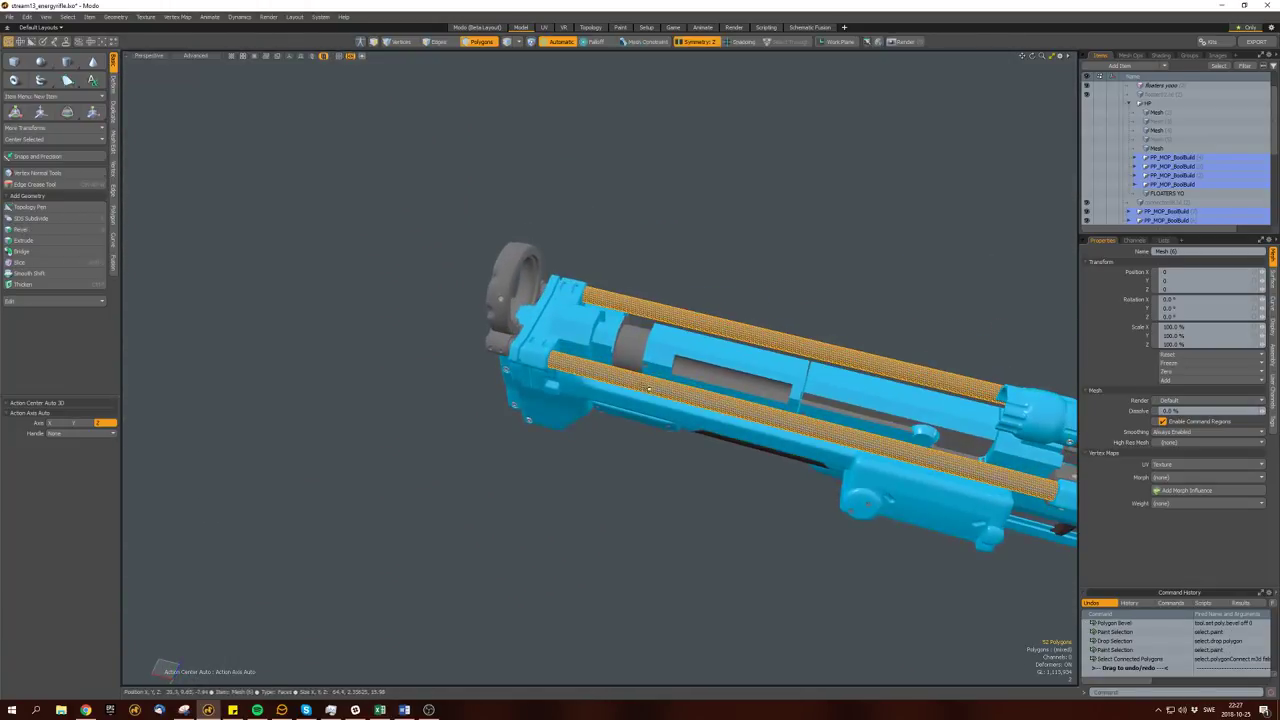
key(Tab)
key(Tab)
key(bracketleft)
key(bracketleft)
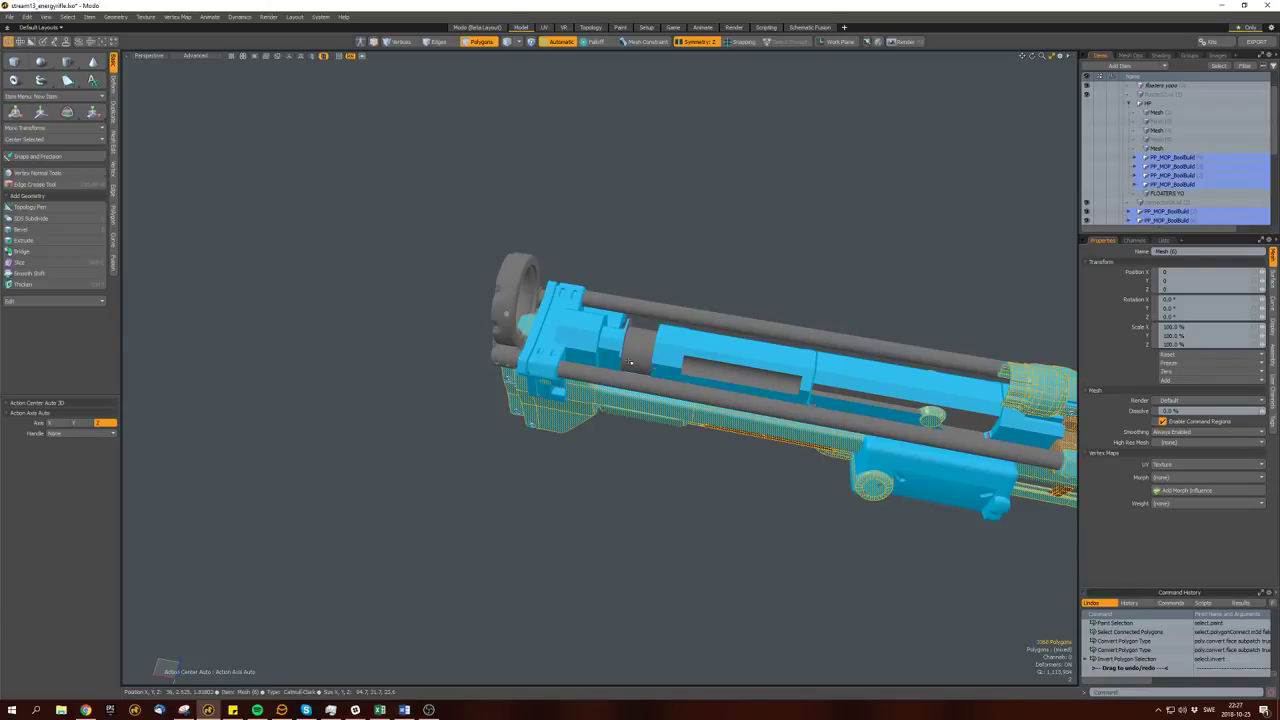
Move both rods into their own mesh and bevel a loop slice around their middles out toward the rod ends.
key(space)
click(677, 381)
key(alt+c)
key(2)
scroll(700, 330, down, 3)
key(b)
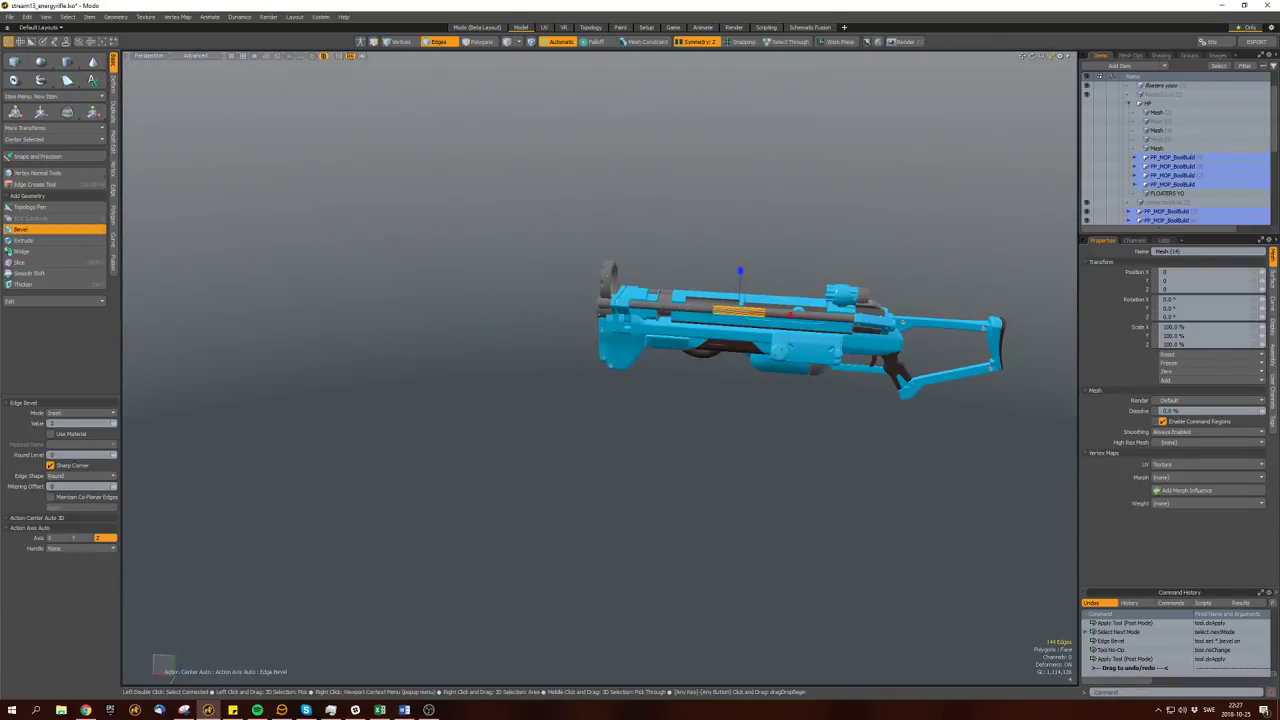
key(space)
Select the long middle section of both rods and apply an edge bevel to its edges.
scroll(630, 301, up, 6)
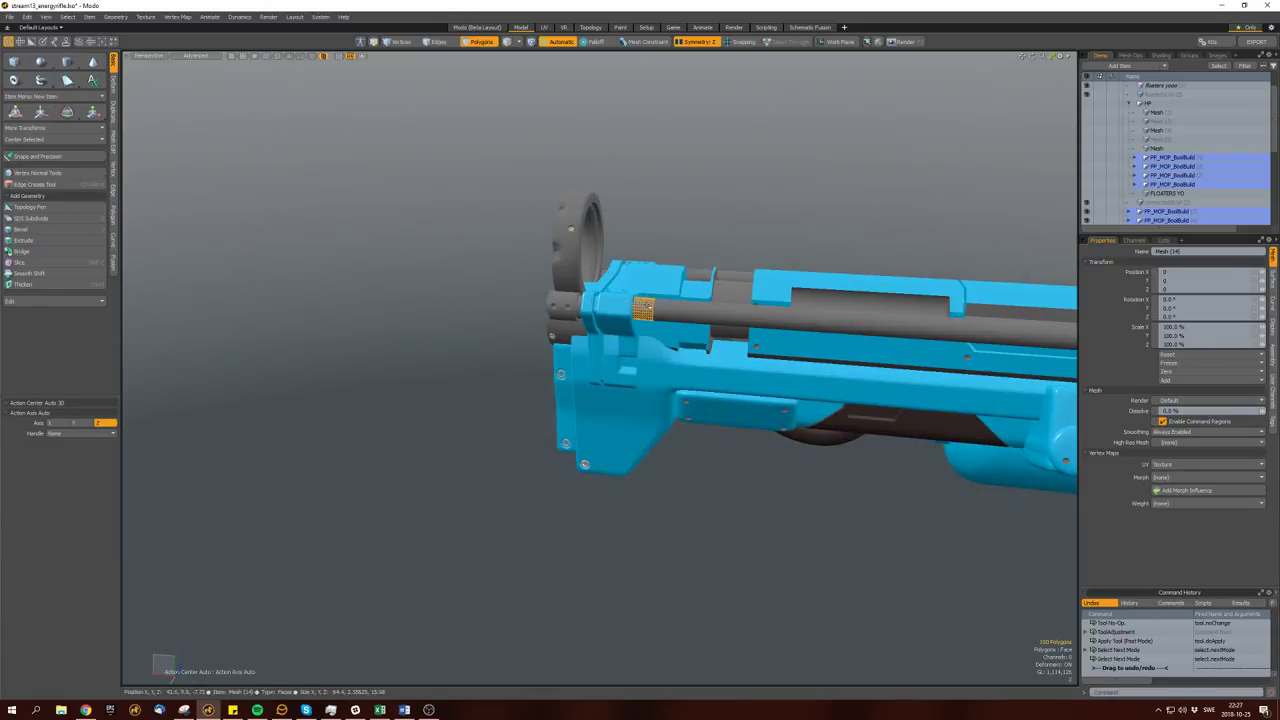
key(space)
drag(669, 325, 698, 314)
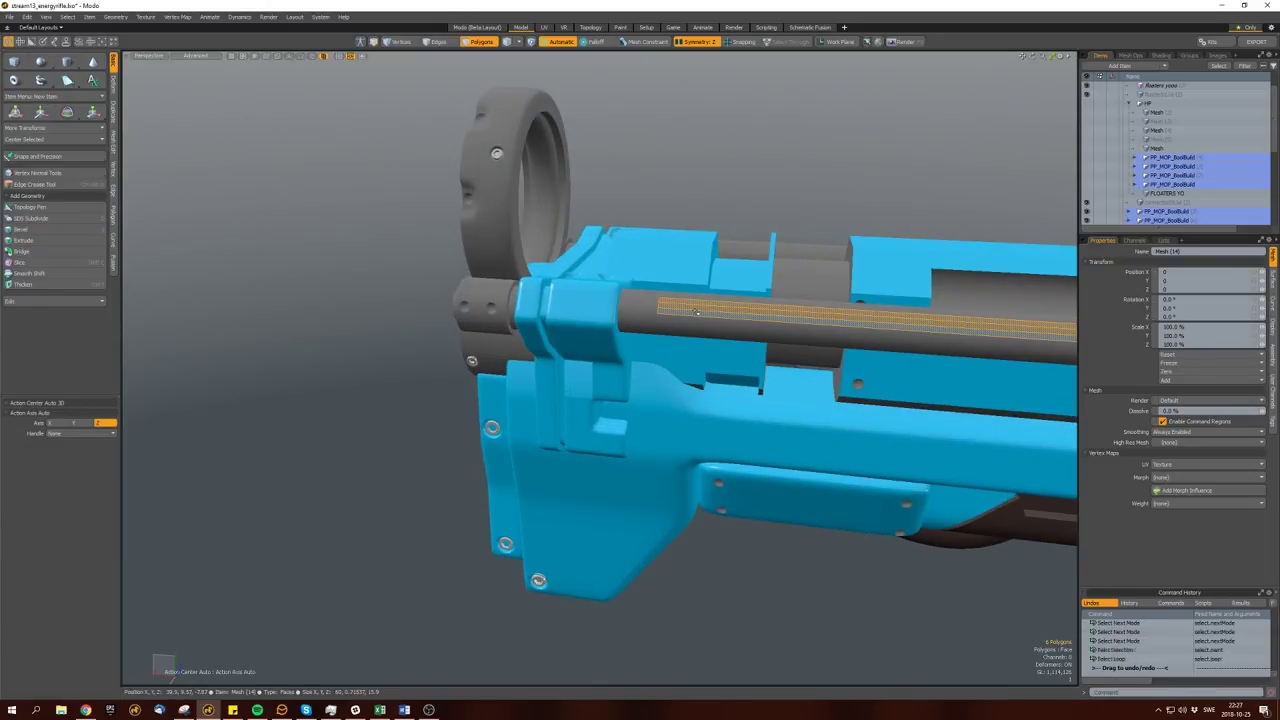
key(l)
scroll(697, 313, down, 3)
key(b)
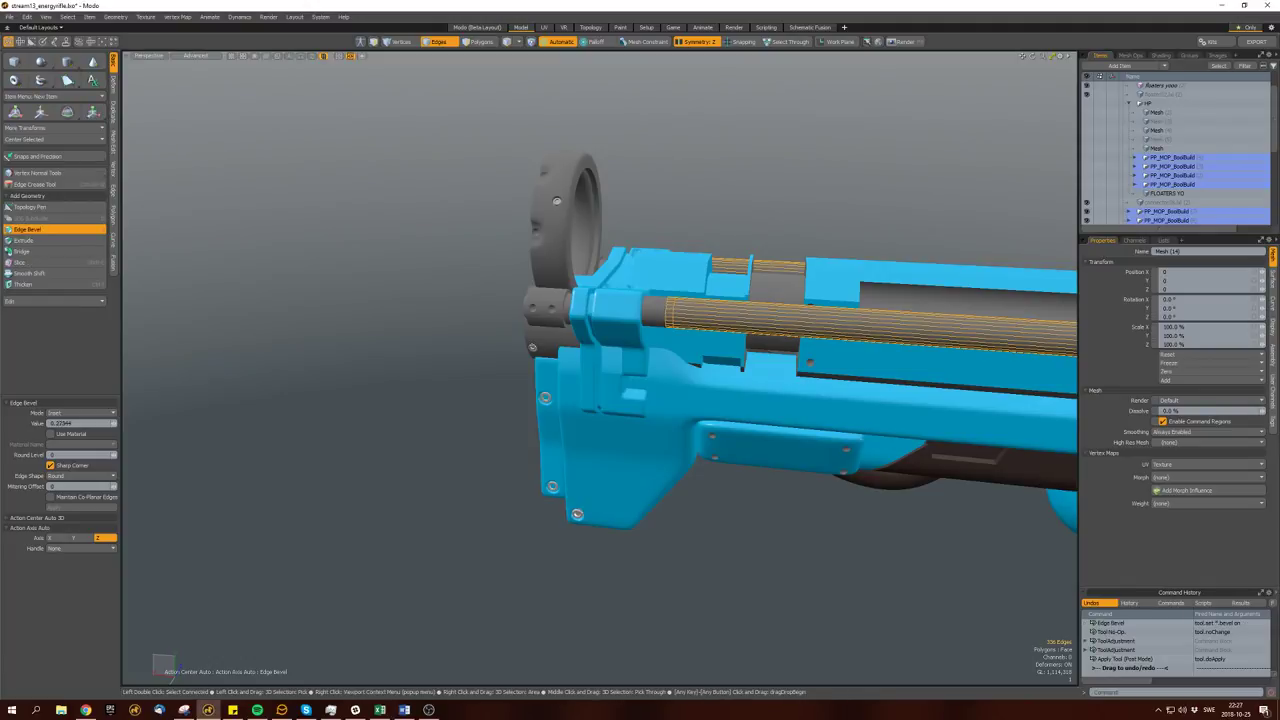
scroll(706, 302, up, 3)
key(space)
Select the narrow polygon rings near both ends of the two rods and bevel them inward with a shift of -0.1875.
click(682, 304)
scroll(682, 304, down, 3)
middle_drag(682, 304, 640, 350)
scroll(691, 371, up, 3)
click(691, 371)
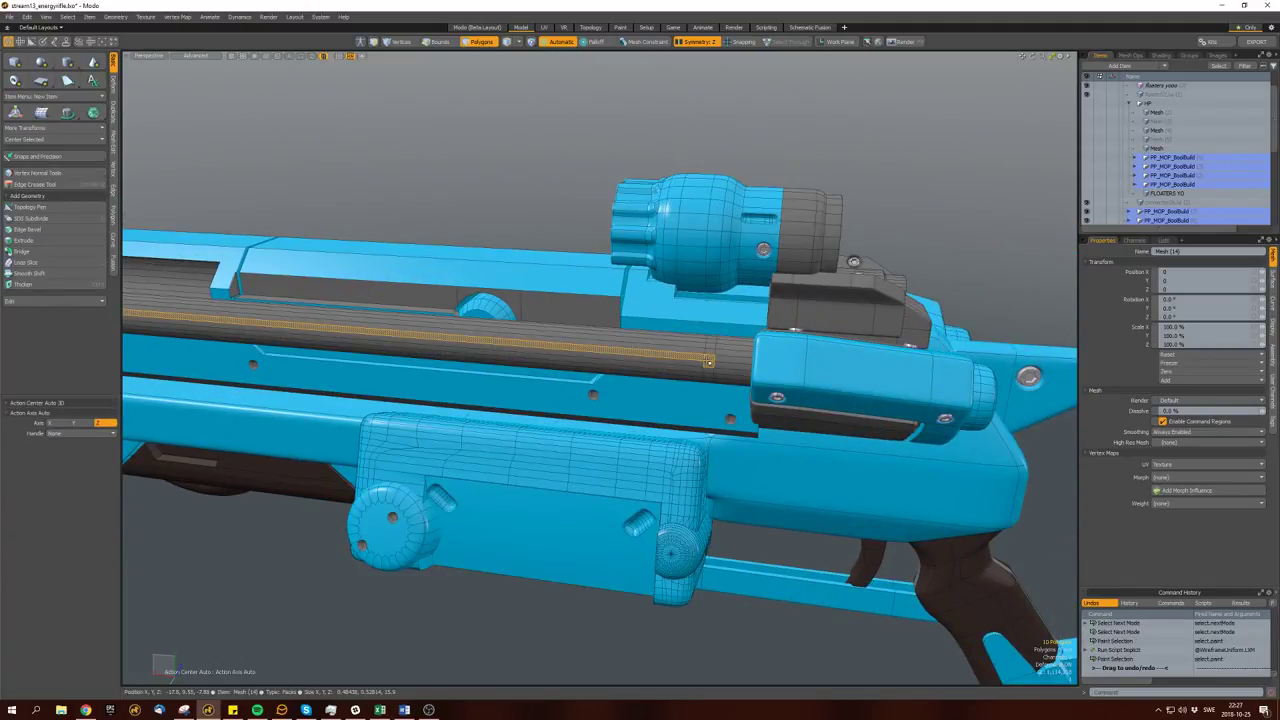
click(707, 362)
click(652, 353)
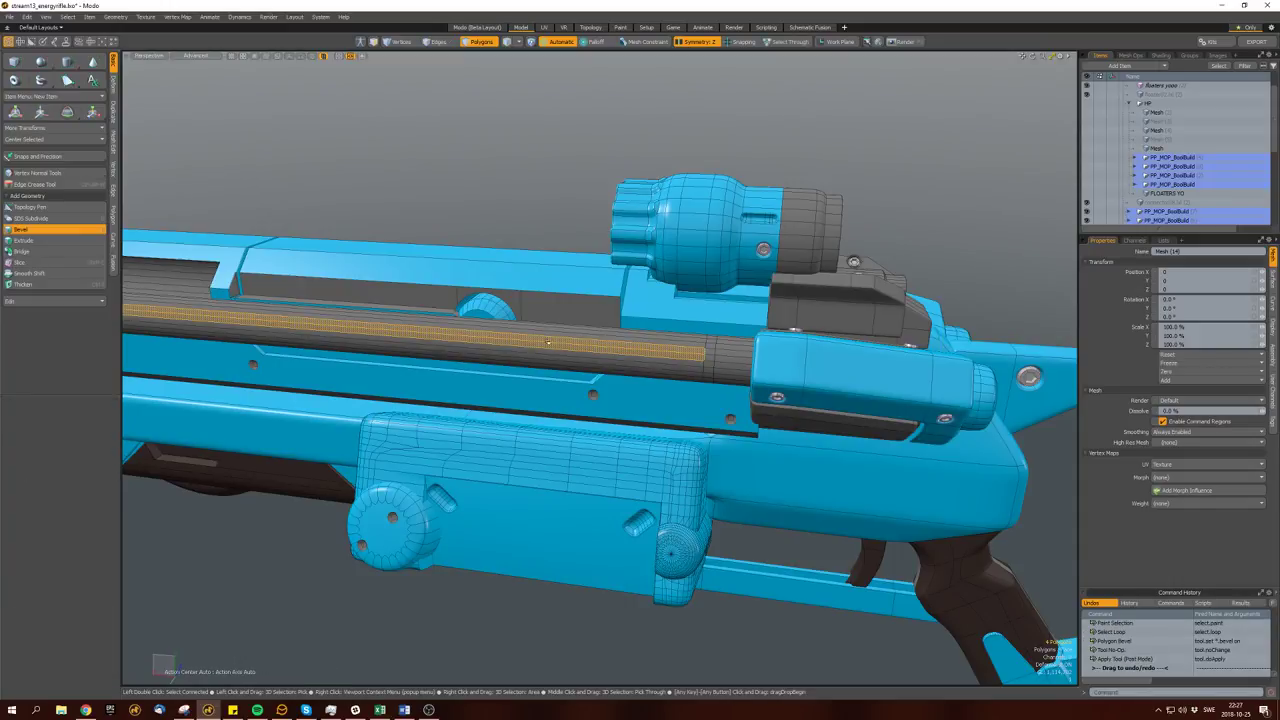
key(ctrl+z)
alt+drag(652, 353, 475, 295)
key(space)
scroll(475, 295, up, 3)
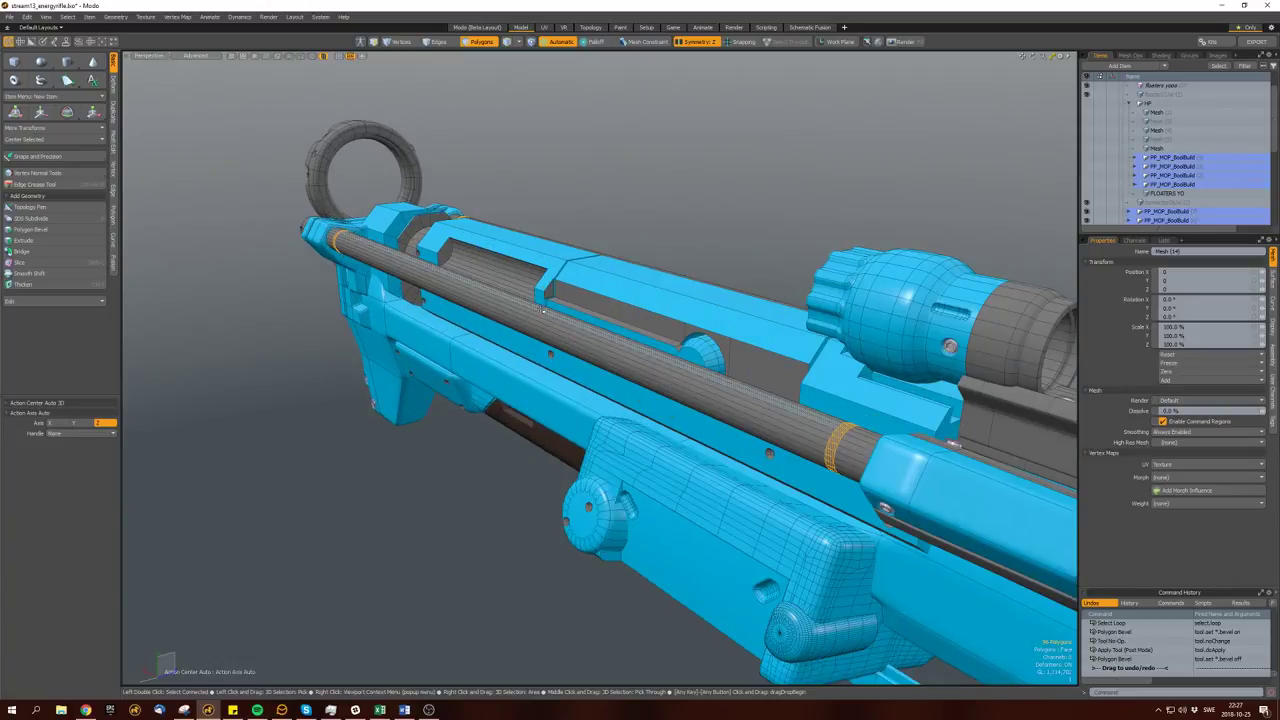
key(b)
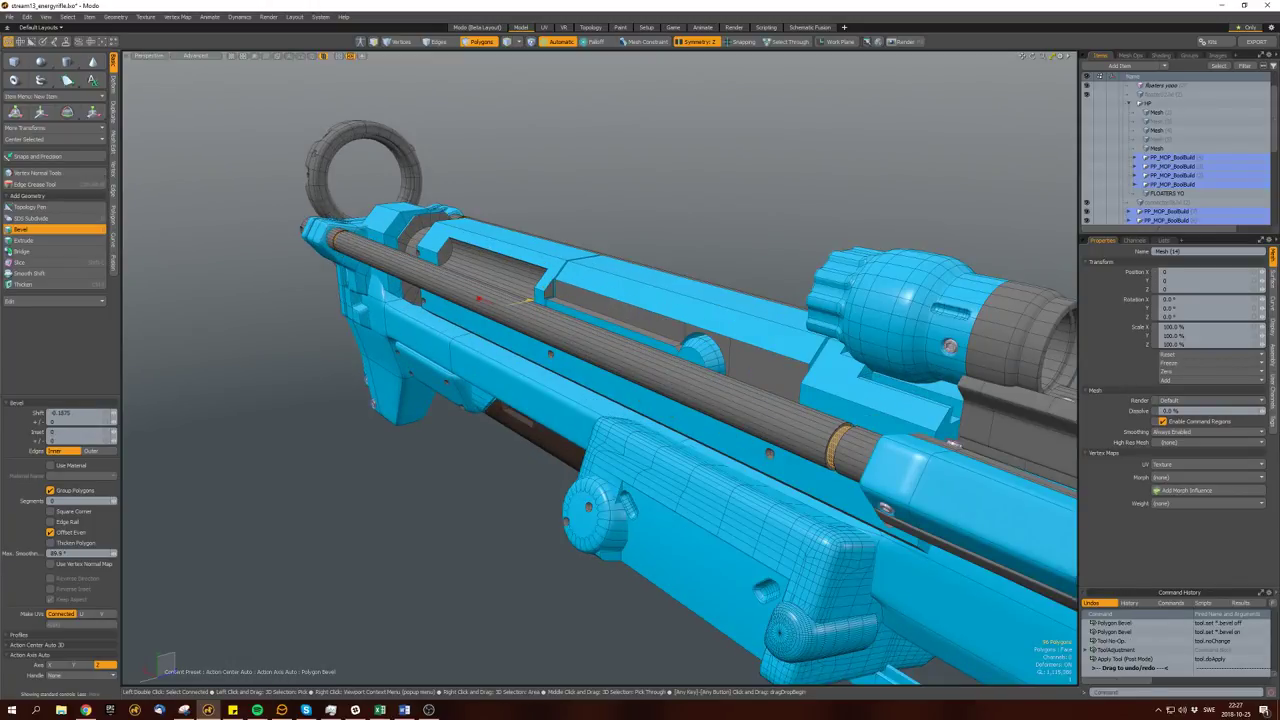
key(space)
Merge the rods' overlapping vertices and cut a loop slice around both rods just behind the front grooves.
double_click(490, 310)
key(ctrl+m)
alt+drag(500, 314, 561, 321)
key(2)
scroll(561, 321, up, 3)
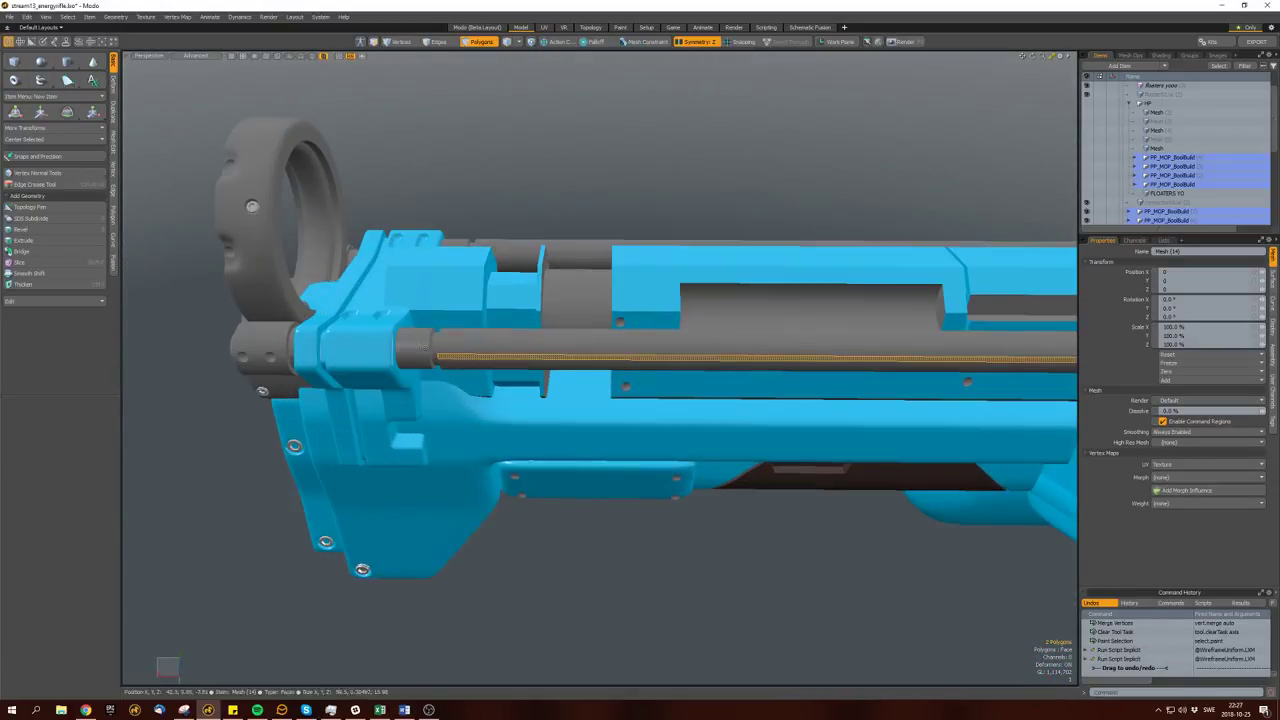
key(alt+c)
scroll(600, 340, down, 1)
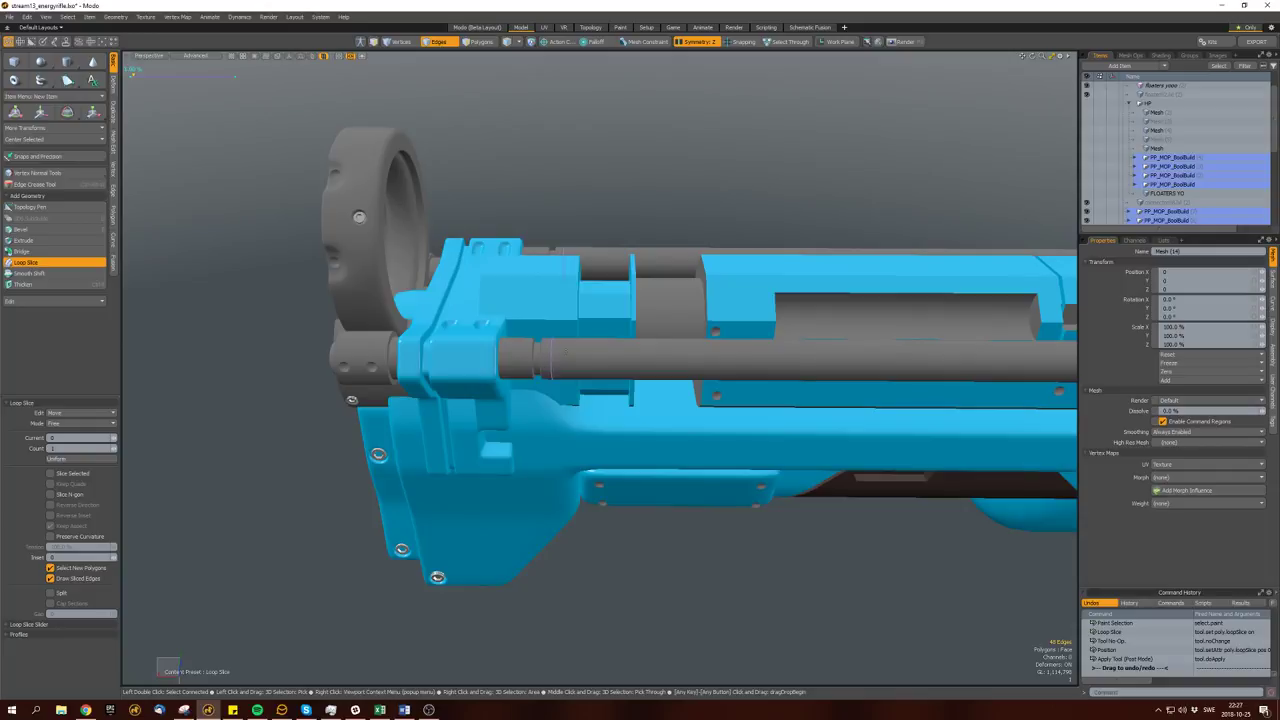
Edge-bevel the new slice on both rods with extra round levels to form a row of evenly spaced loops.
key(space)
key(b)
drag(589, 330, 615, 330)
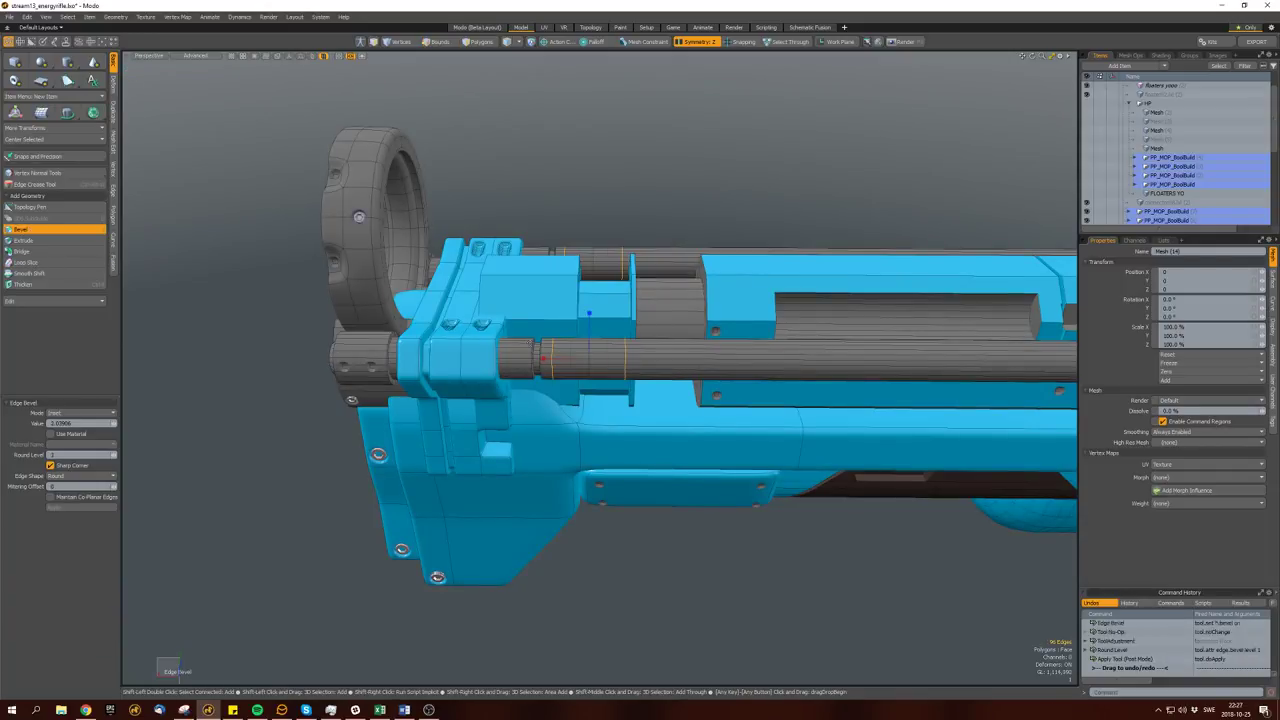
key(shift)
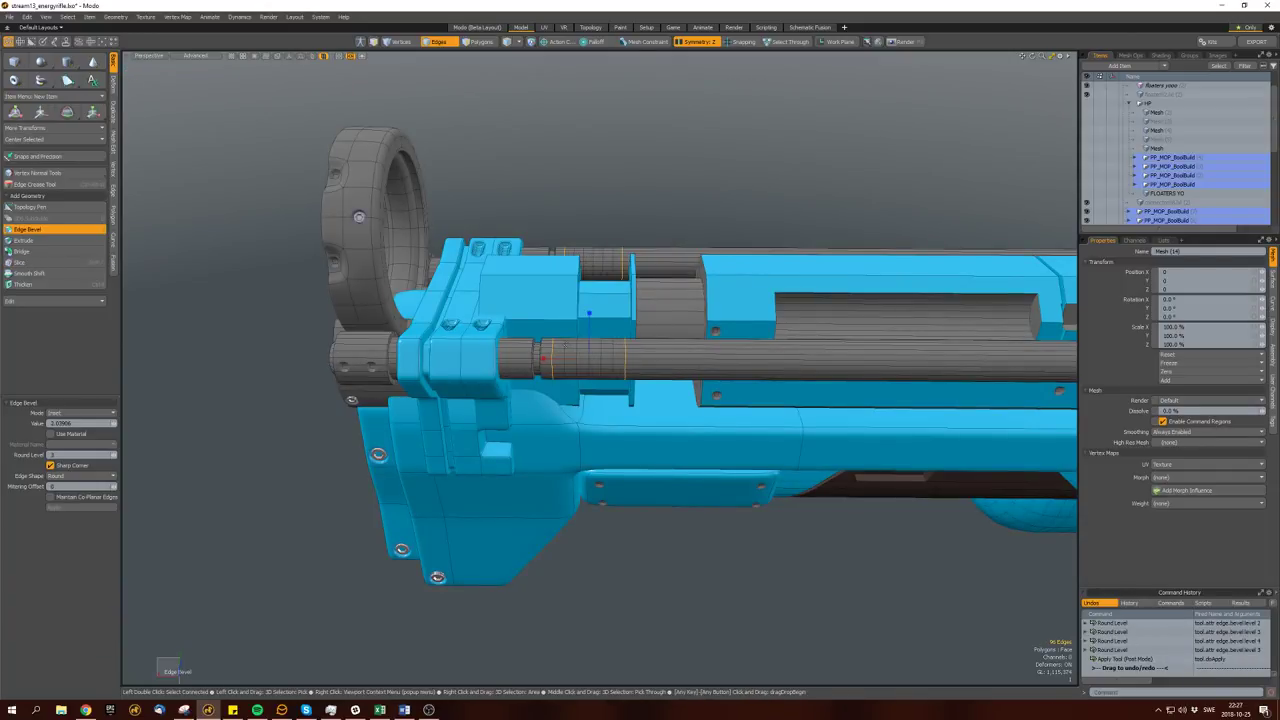
key(space)
Select the evenly spaced edge loops near the rods' front ends and apply a narrow edge bevel to them.
scroll(540, 362, up, 2)
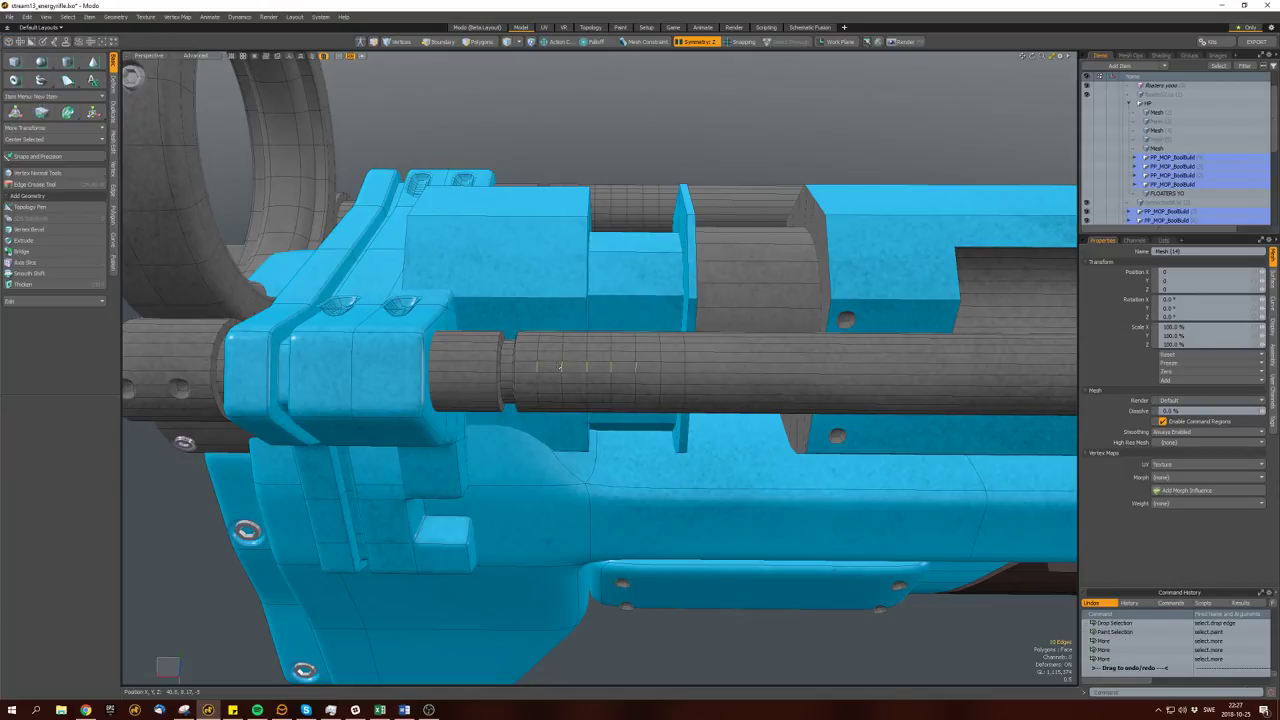
shift+double_click(697, 371)
key(ctrl+z)
key(ctrl+shift+z)
key(ctrl+z)
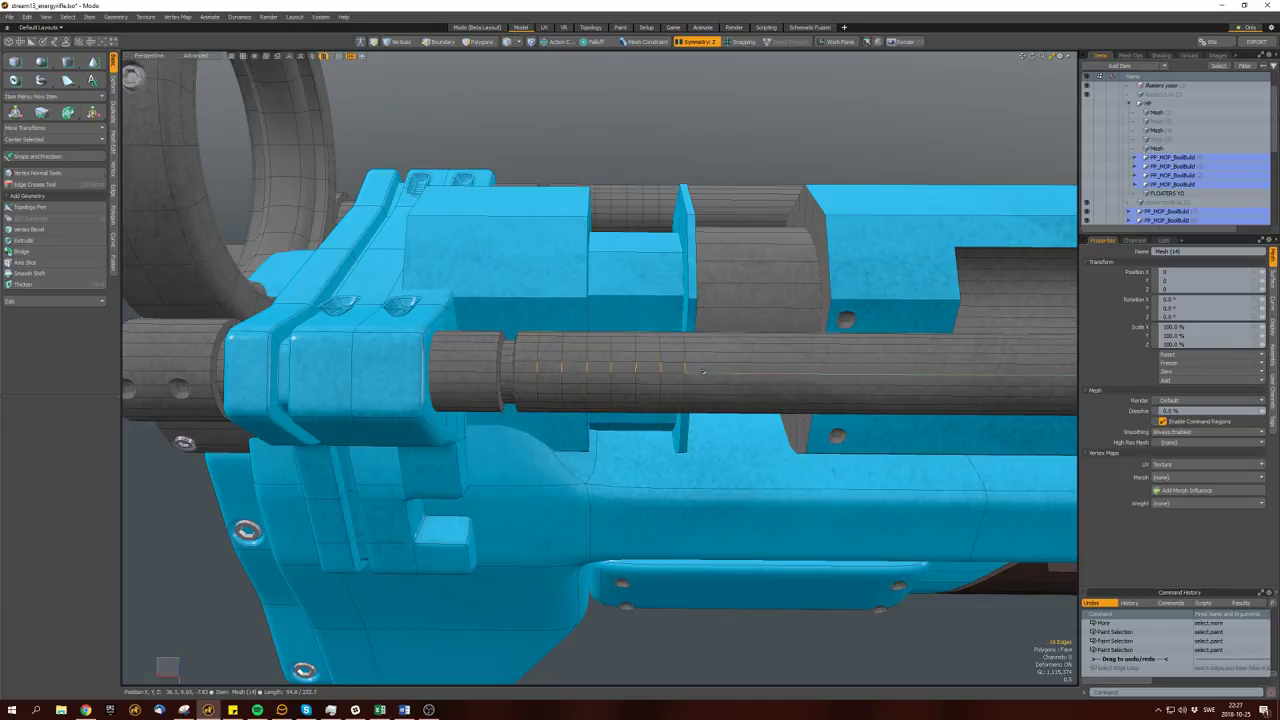
key(b)
drag(586, 337, 600, 337)
key(space)
Select the thin polygon bands between the beveled loops around both rods and bevel them into ring grooves.
scroll(549, 367, up, 5)
key(space)
mouse_move(513, 337)
mouse_down()
mouse_move(578, 348)
mouse_move(570, 378)
mouse_up()
drag(652, 338, 652, 372)
drag(722, 338, 722, 372)
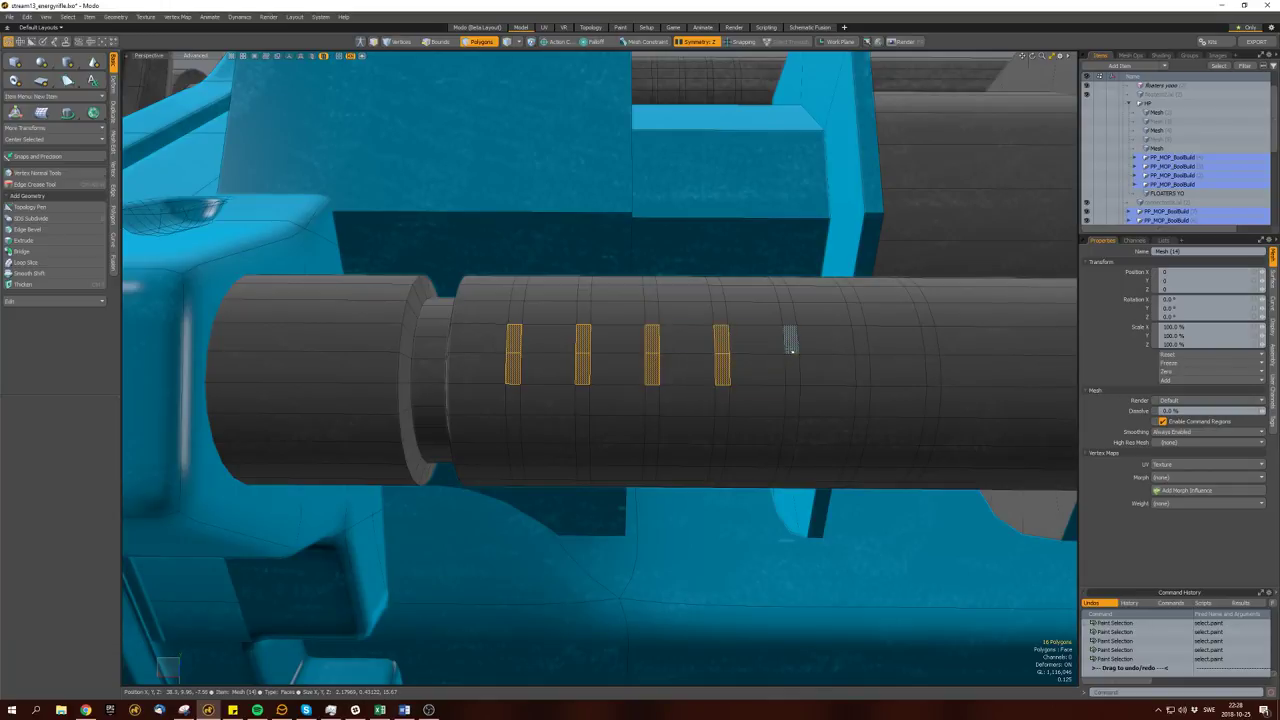
drag(791, 338, 791, 372)
mouse_move(860, 338)
mouse_down()
mouse_move(860, 372)
mouse_move(765, 345)
mouse_move(798, 413)
mouse_move(640, 400)
mouse_up()
key(l)
key(b)
key(space)
Select the short end sections of both rods, outside the large grooves at the front and rear.
click(480, 365)
key(l)
scroll(480, 365, down, 3)
alt+drag(480, 365, 980, 342)
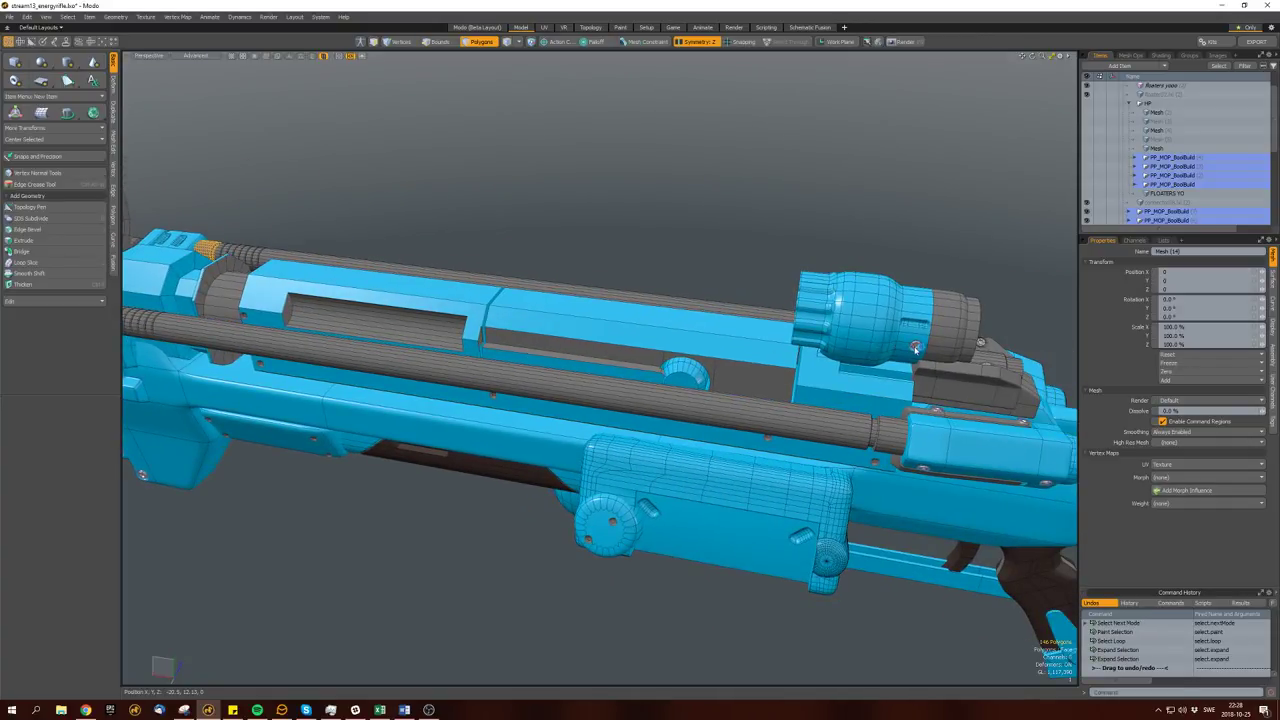
alt+drag(915, 348, 820, 340)
mouse_move(805, 283)
alt+mouse_down()
mouse_move(551, 345)
mouse_move(712, 346)
alt+mouse_up()
scroll(551, 345, up, 3)
click(712, 346)
key(l)
key(shift+Up)
Move the edge loop beside the rear groove along both rods.
scroll(708, 340, up, 3)
key(2)
double_click(703, 345)
key(w)
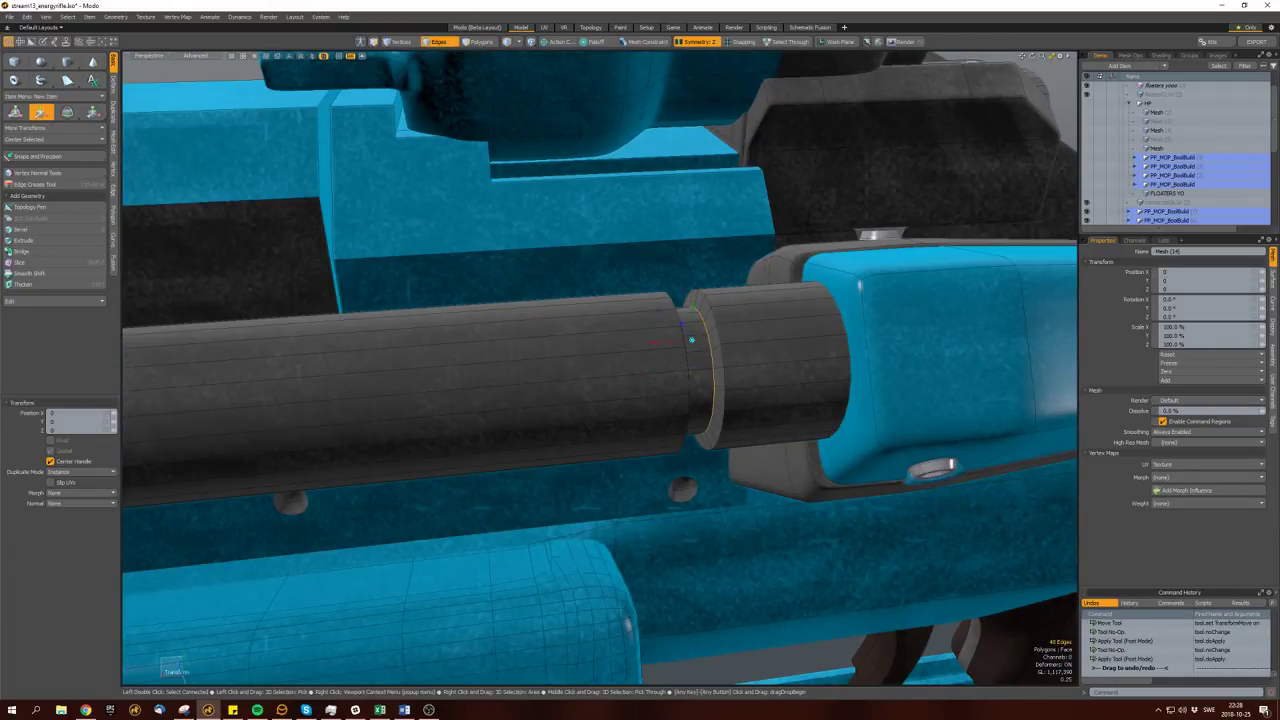
key(space)
Apply the white material to the rods' short end sections and clear the selection.
key(space)
scroll(689, 340, down, 3)
alt+drag(689, 340, 627, 367)
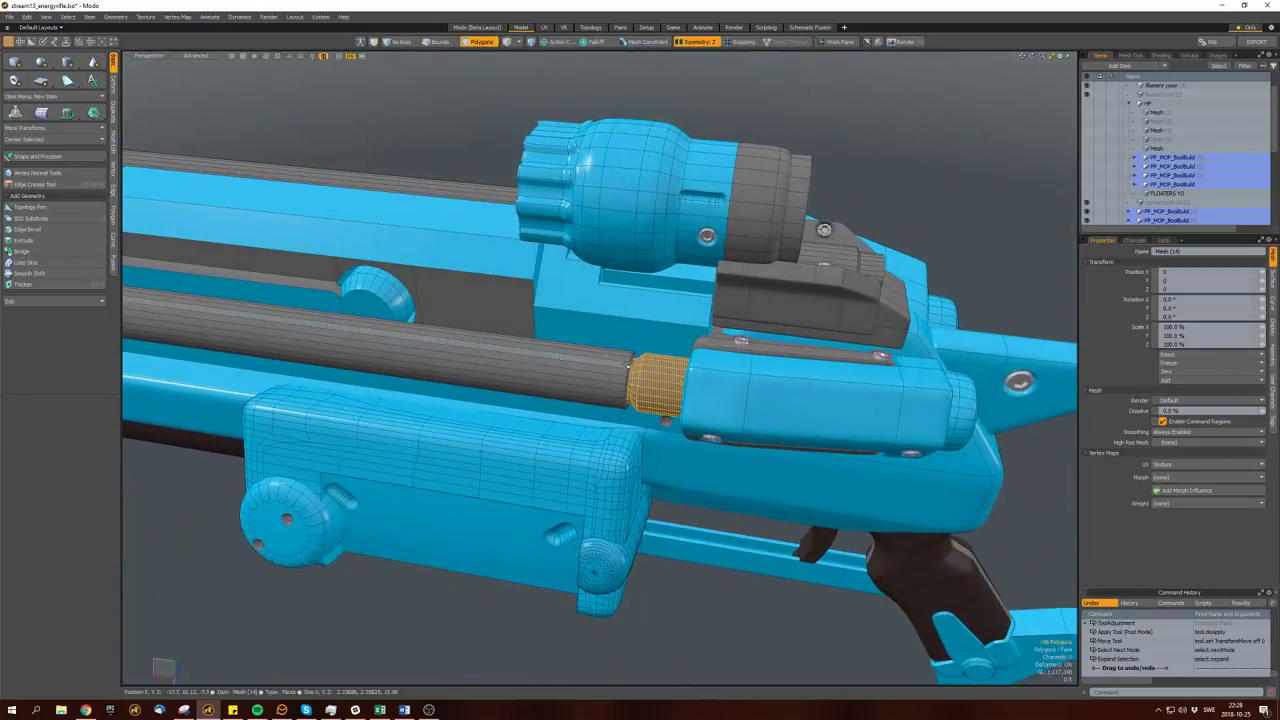
key(Escape)
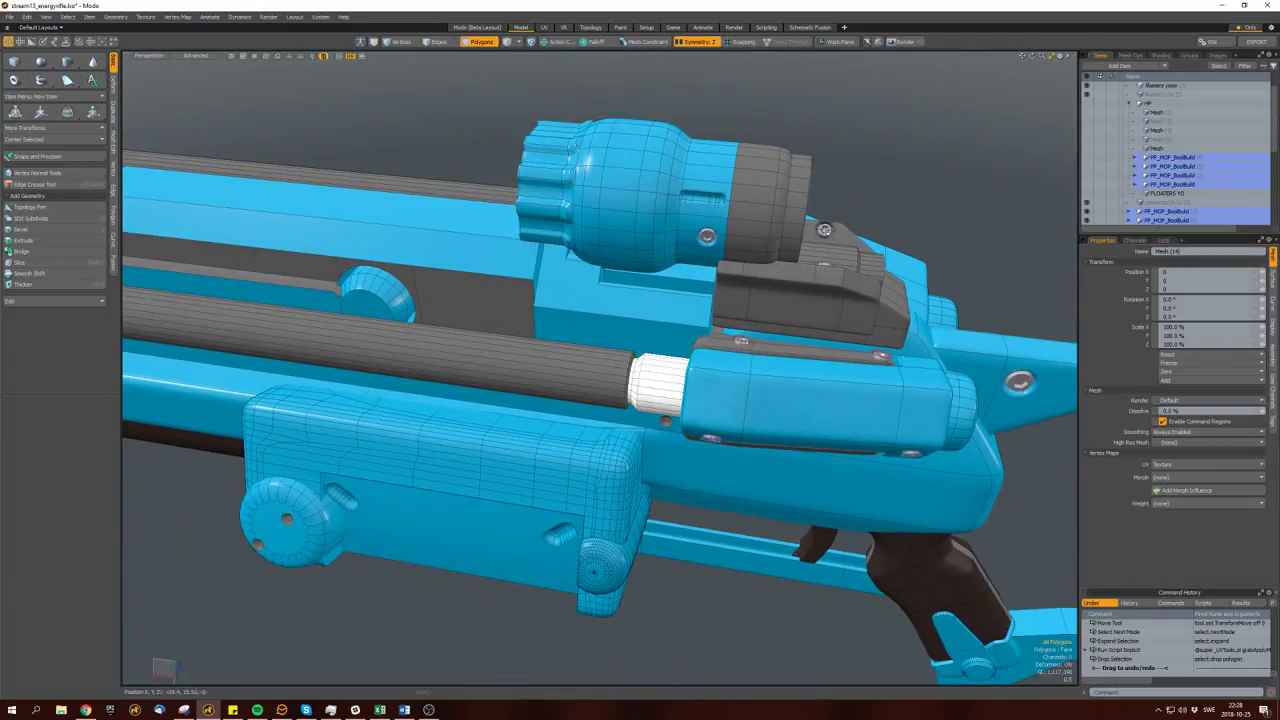
Open a render preview, examine the whole rifle from several angles, and close the preview.
scroll(824, 232, down, 5)
alt+drag(760, 330, 389, 363)
scroll(600, 362, up, 5)
key(3)
key(F9)
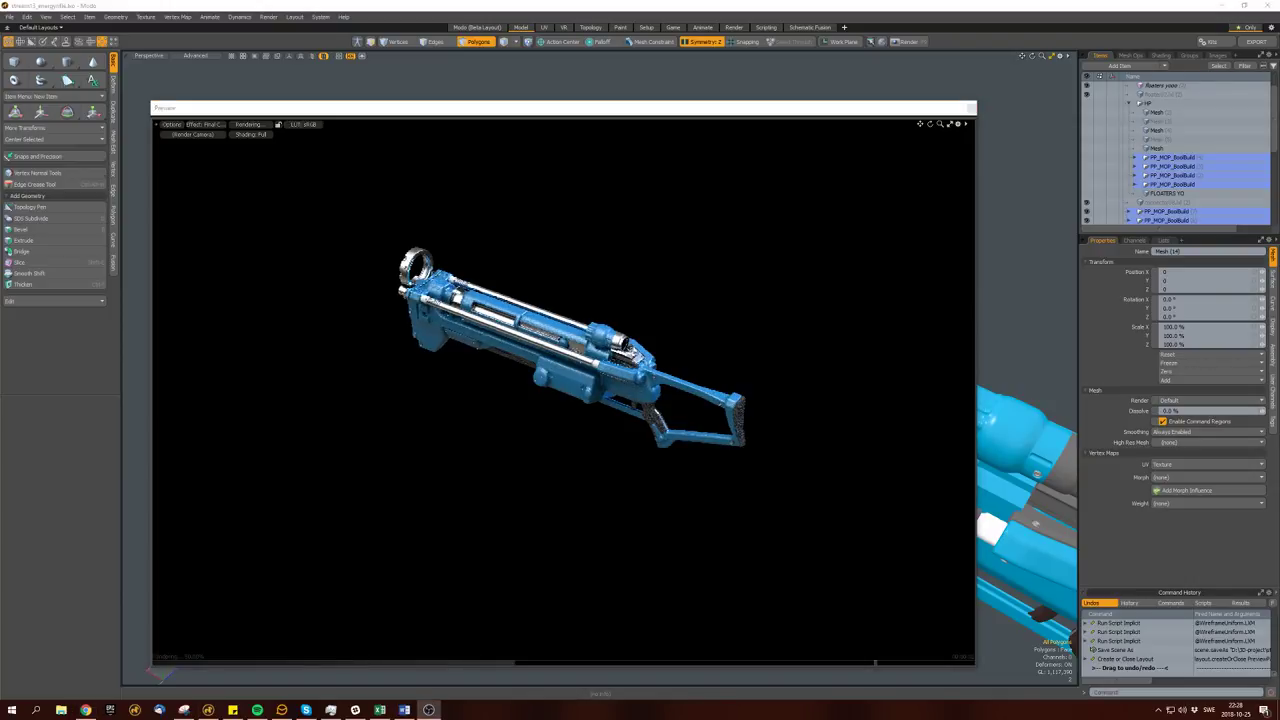
click(624, 371)
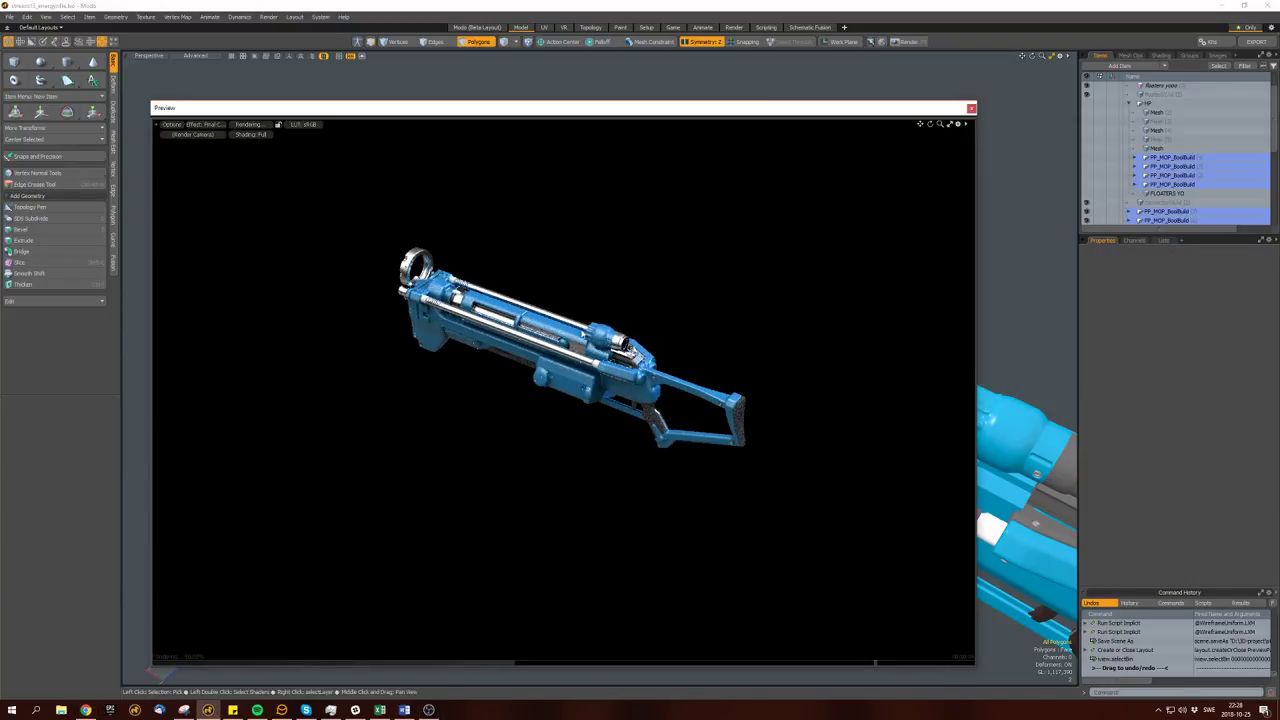
alt+drag(588, 336, 450, 380)
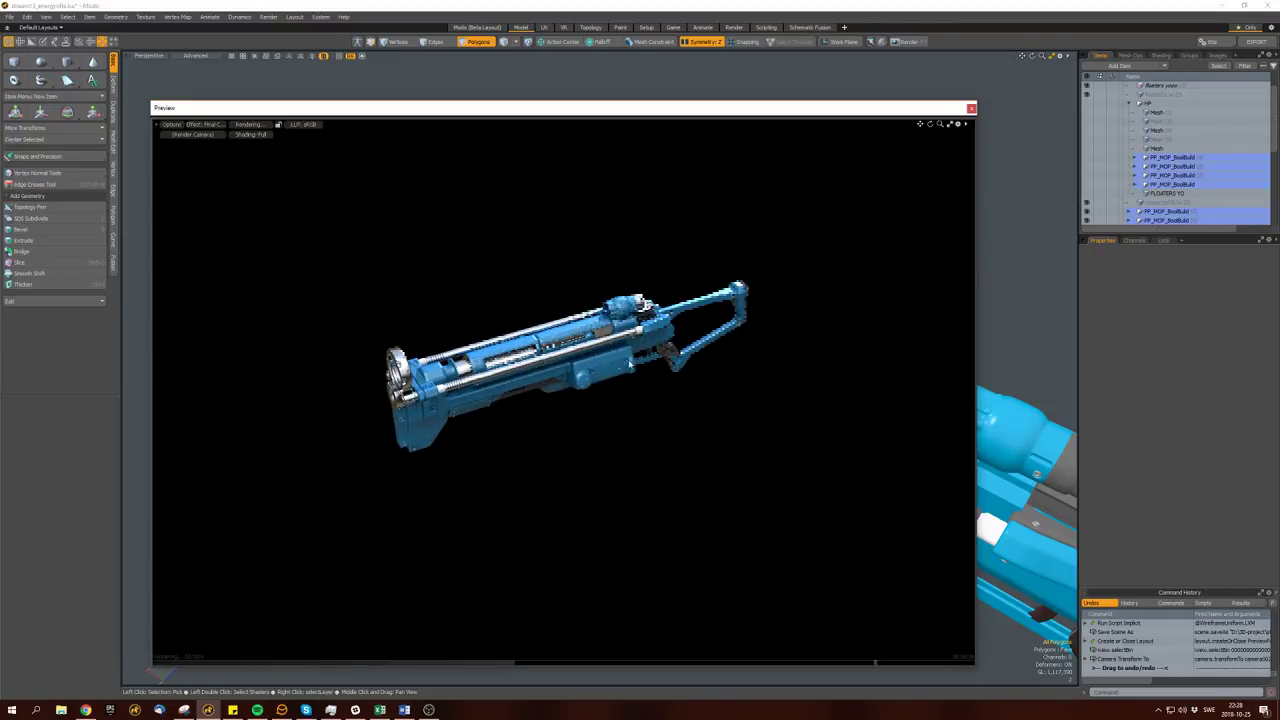
alt+drag(624, 367, 735, 290)
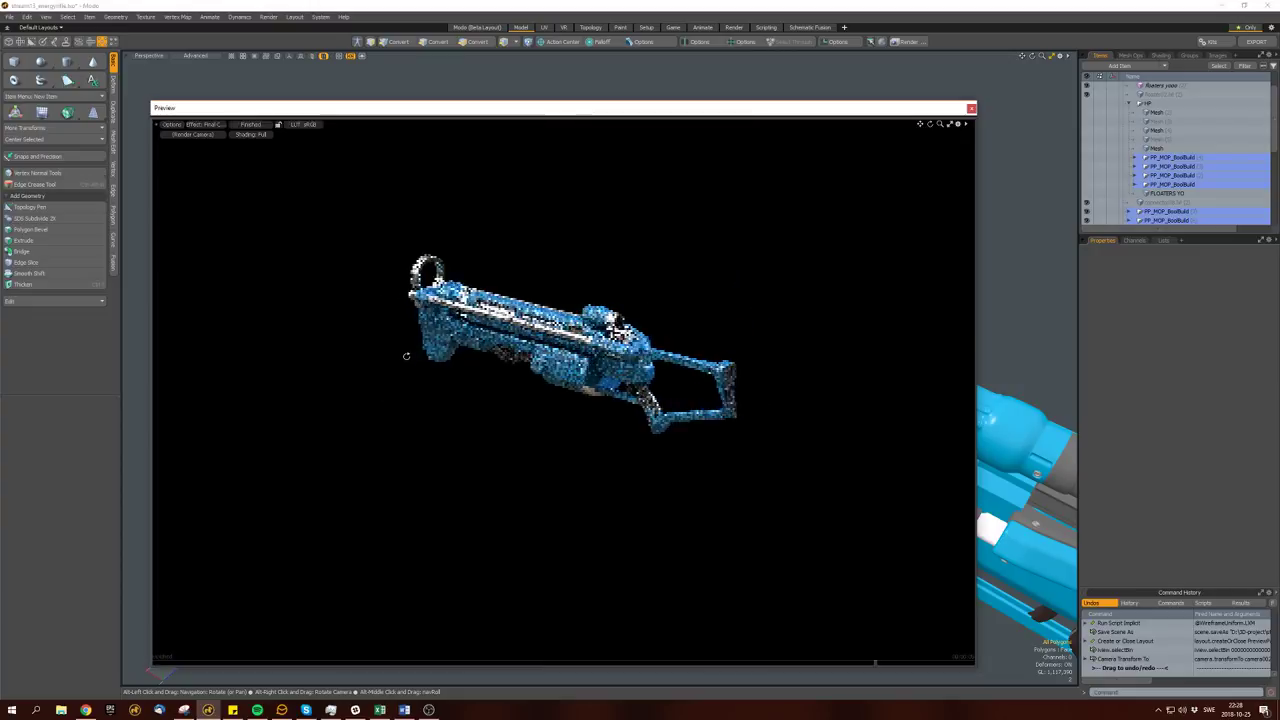
click(971, 107)
Create a new mesh layer in the item list for further details and save the scene.
scroll(1163, 178, down, 3)
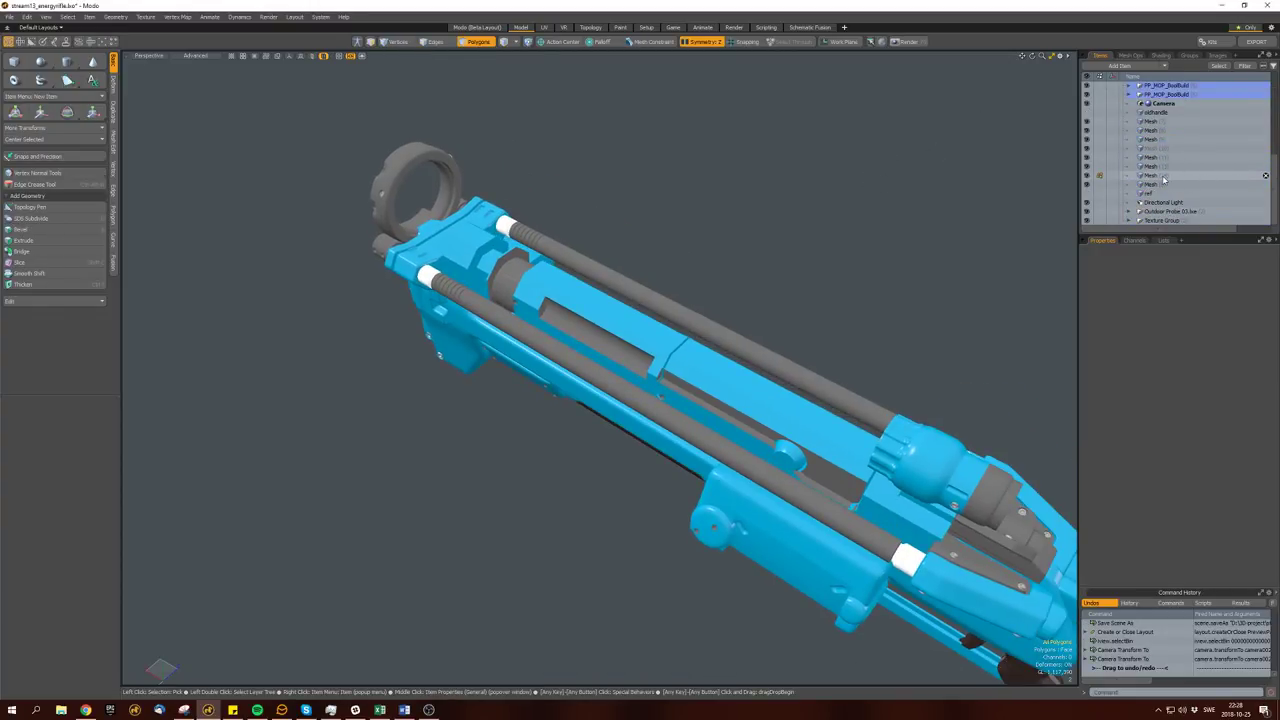
click(1163, 178)
alt+drag(708, 248, 704, 212)
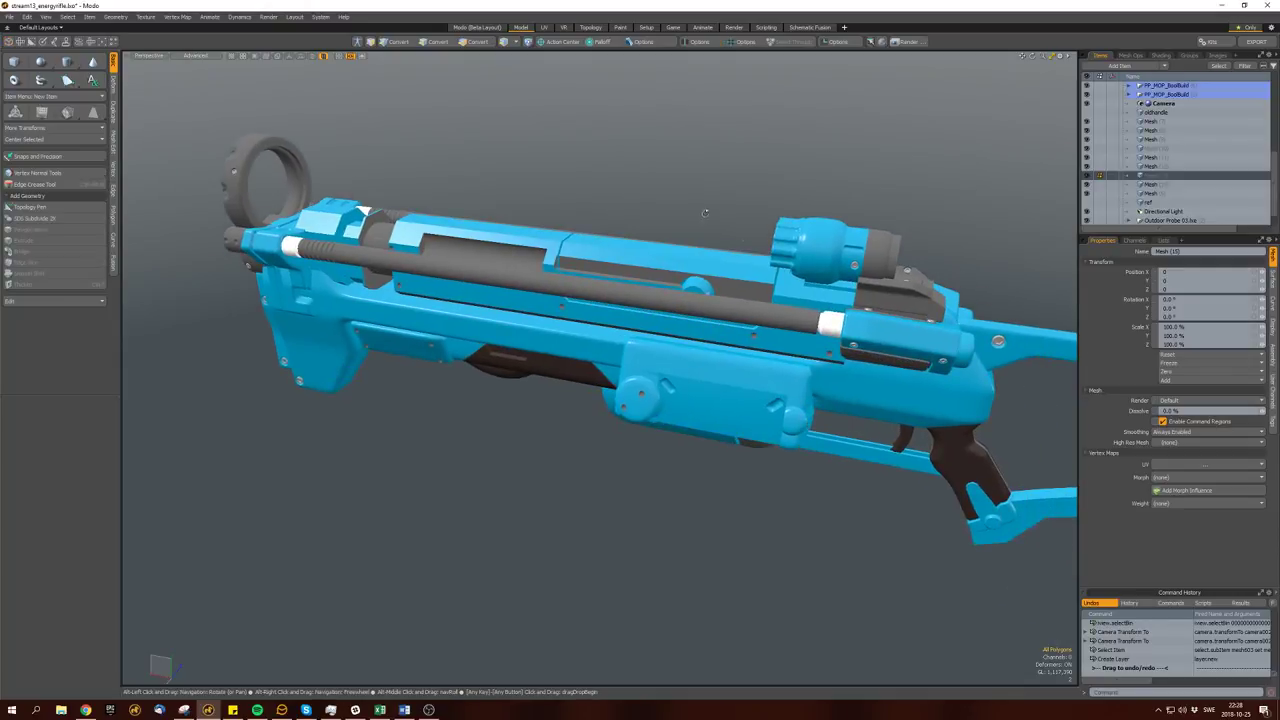
key(ctrl+s)
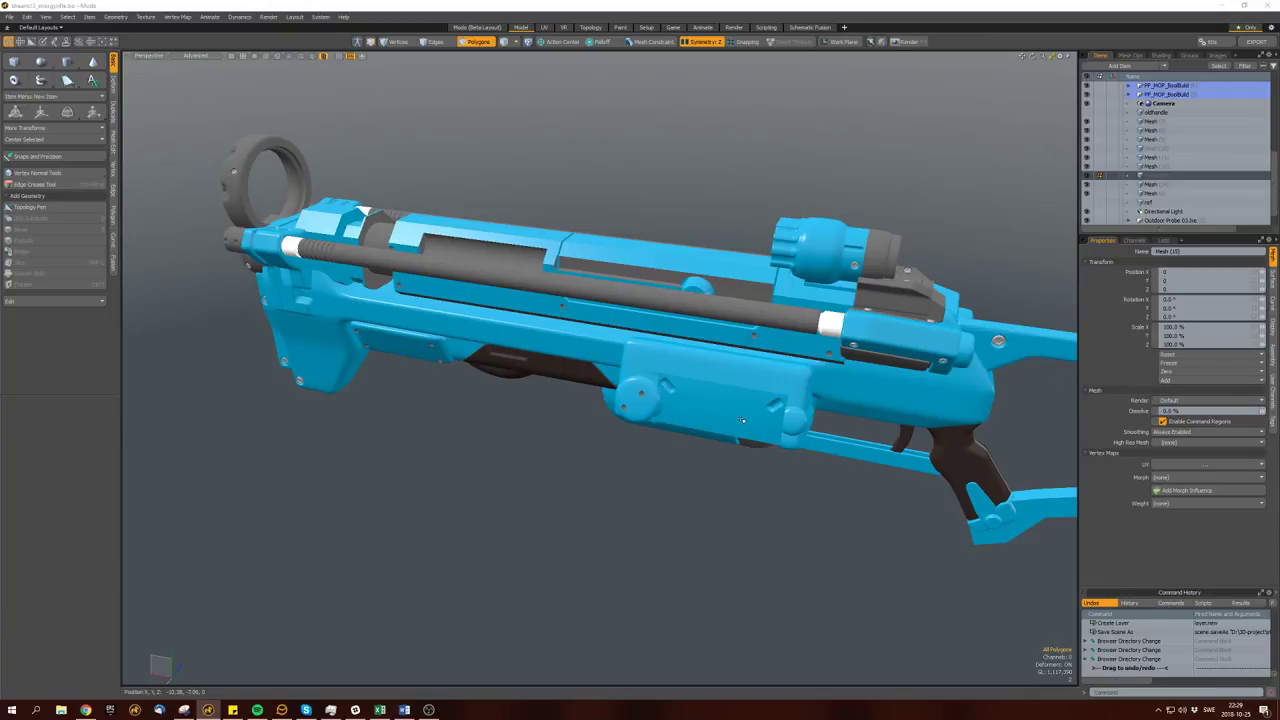
Select the small loose cylinder below the rifle and place it on the side box's face, next to the round boss.
alt+drag(660, 470, 583, 492)
key(space)
scroll(607, 505, up, 3)
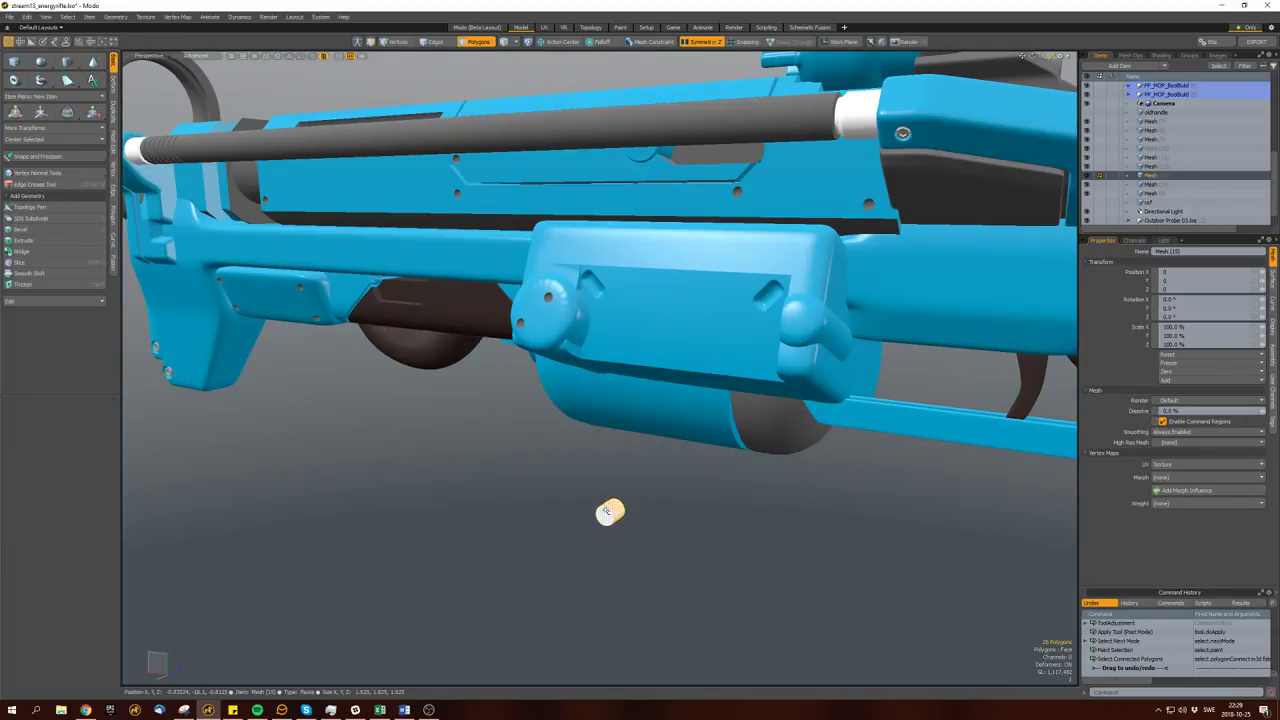
scroll(609, 511, down, 5)
key(w)
scroll(610, 480, up, 6)
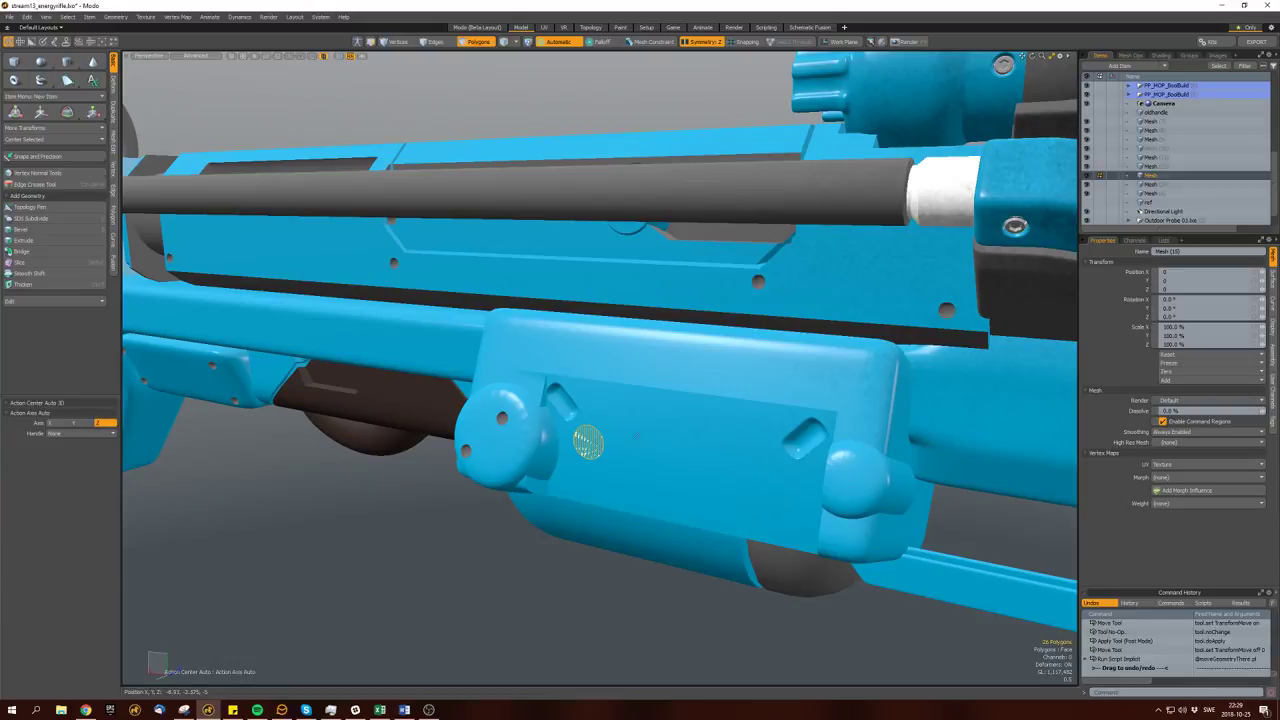
key(r)
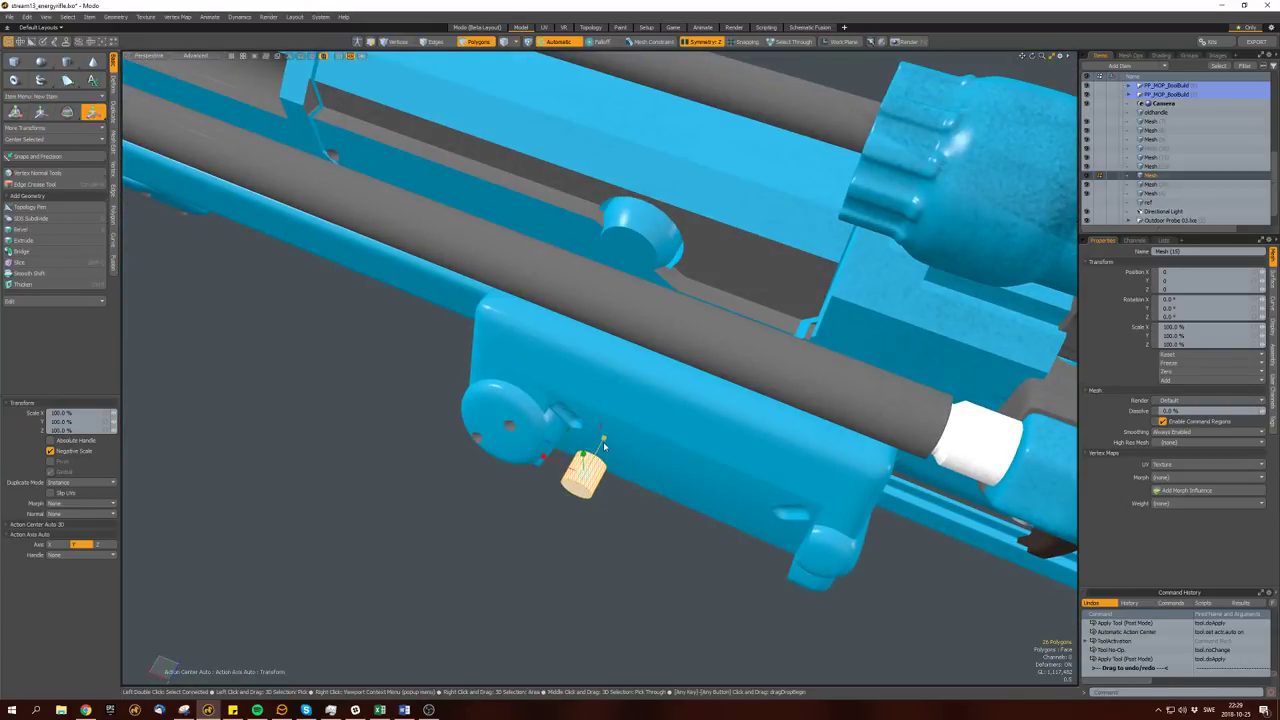
key(ctrl+z)
key(ctrl+z)
key(ctrl+z)
key(ctrl+z)
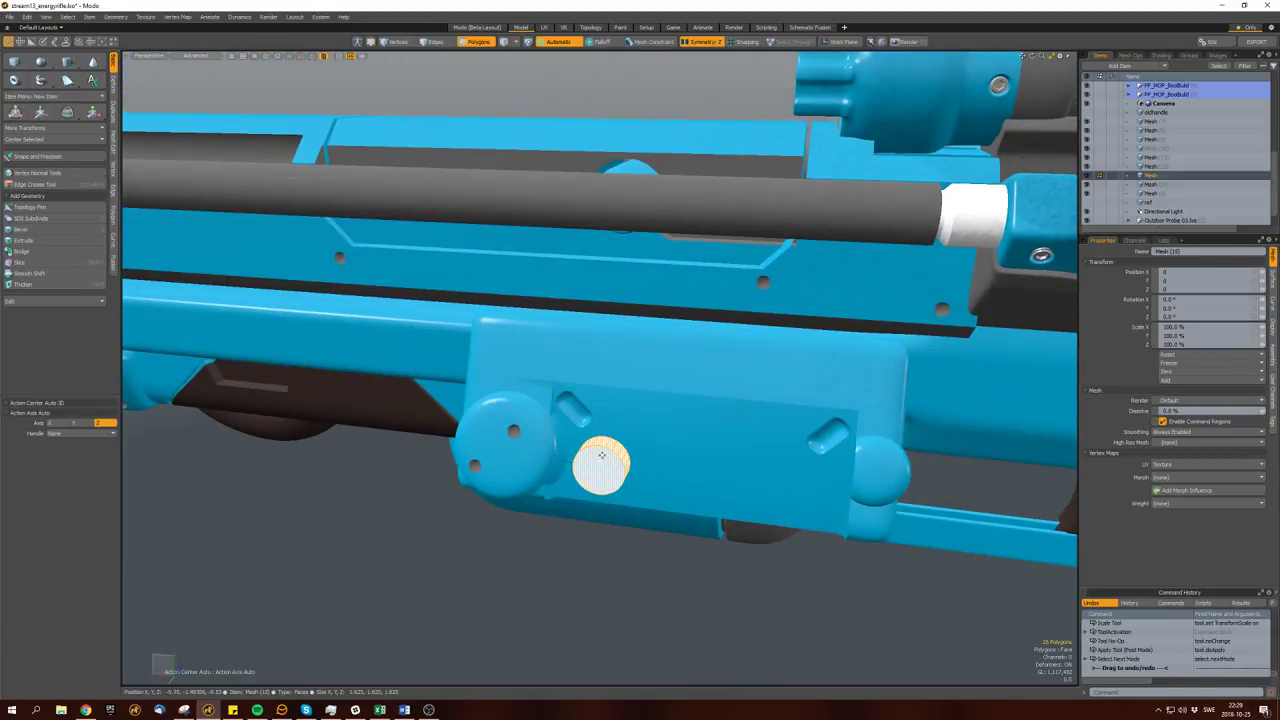
Invert the selection, bring the narrow block over to the cylinder on the side box, and turn symmetry off.
alt+drag(600, 468, 607, 415)
key(space)
key(bracketleft)
alt+drag(563, 363, 519, 415)
key(a)
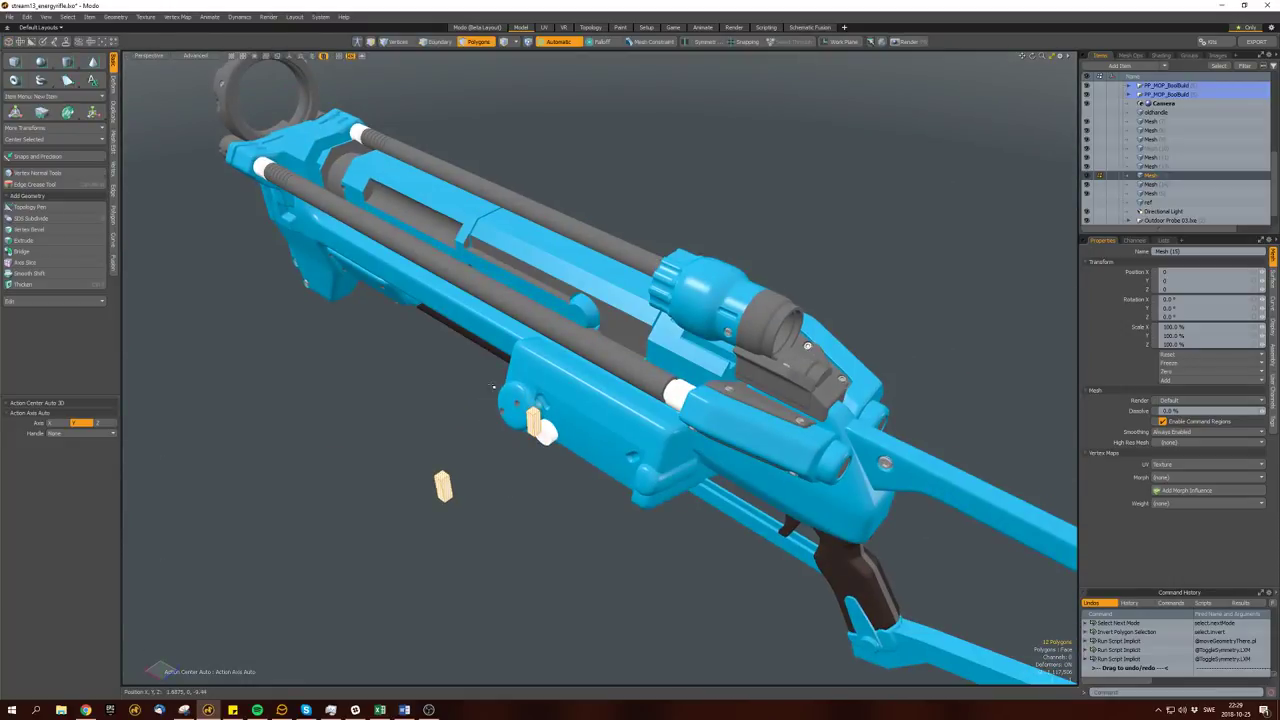
Delete the stray copy of the narrow block and check the remaining pieces in isolation for leftovers.
right_drag(430, 476, 494, 544)
key(shift+h)
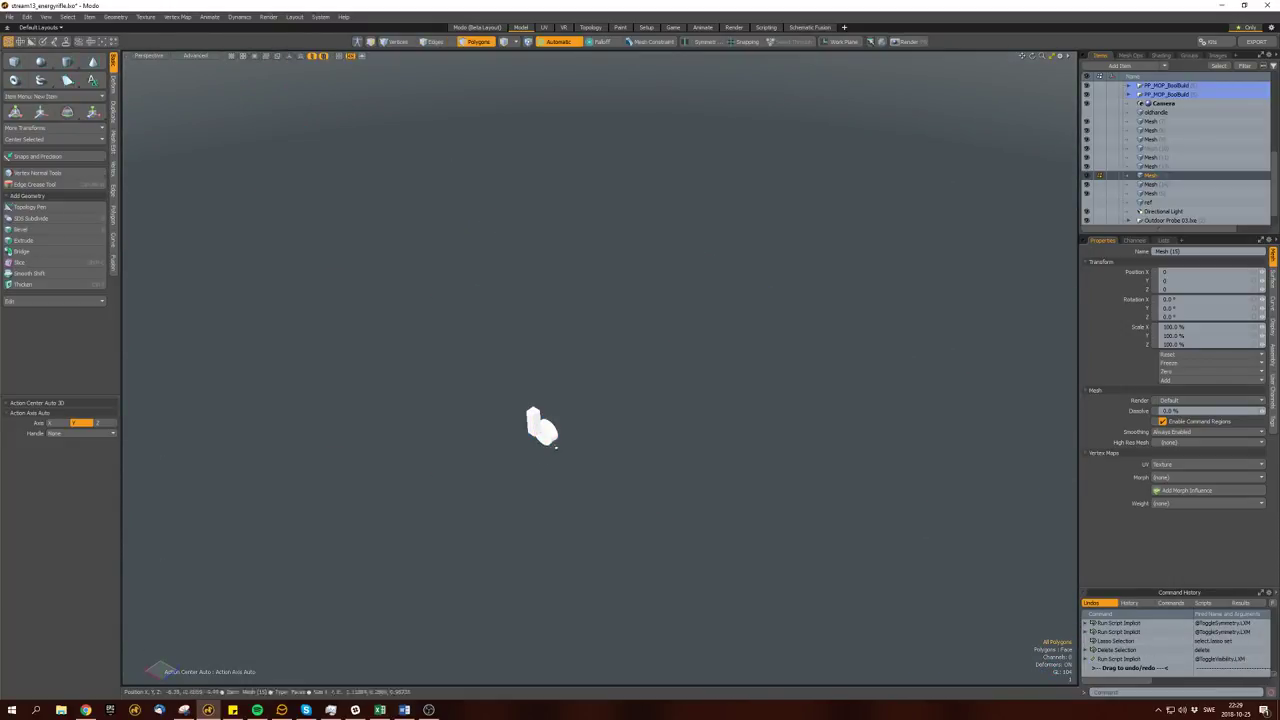
right_drag(641, 310, 603, 349)
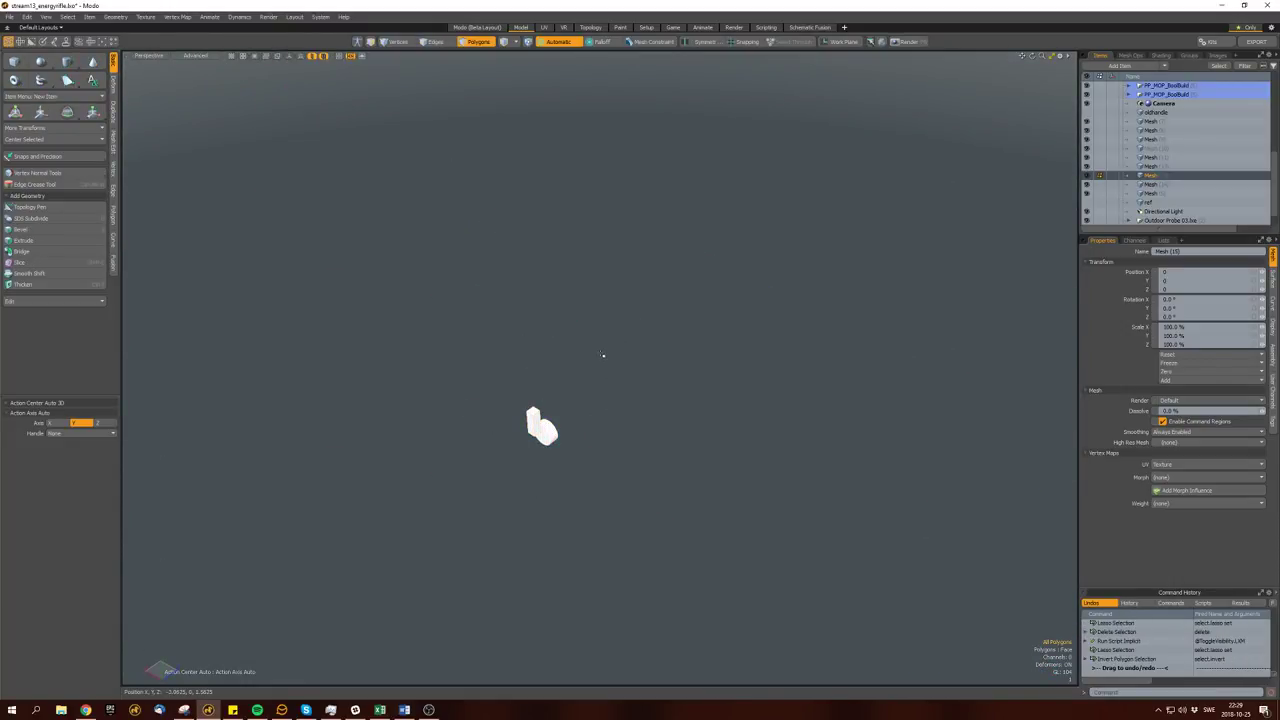
key(u)
scroll(548, 430, up, 5)
Move the narrow block into line with the cylinder on the side box.
double_click(515, 410)
key(w)
alt+drag(515, 410, 836, 472)
key(space)
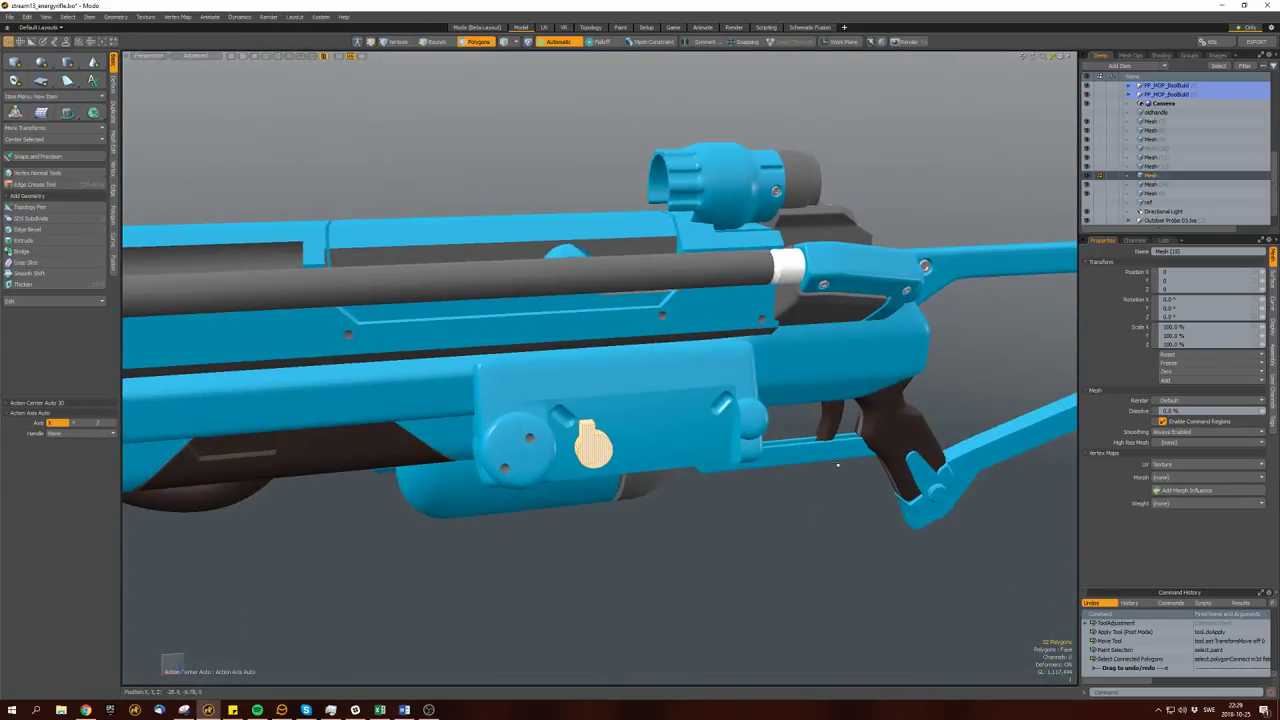
Apply the dark brown material to the cylinder and narrow block and adjust their scale.
key(shift+a)
ctrl+click(630, 380)
alt+drag(630, 380, 436, 393)
key(r)
key(space)
Select the cylinder's outer rim edge loop and bevel it.
key(2)
double_click(600, 380)
key(b)
key(space)
key(space)
Move the narrow block so that it sits across the cylinder's front face.
click(514, 400)
key(w)
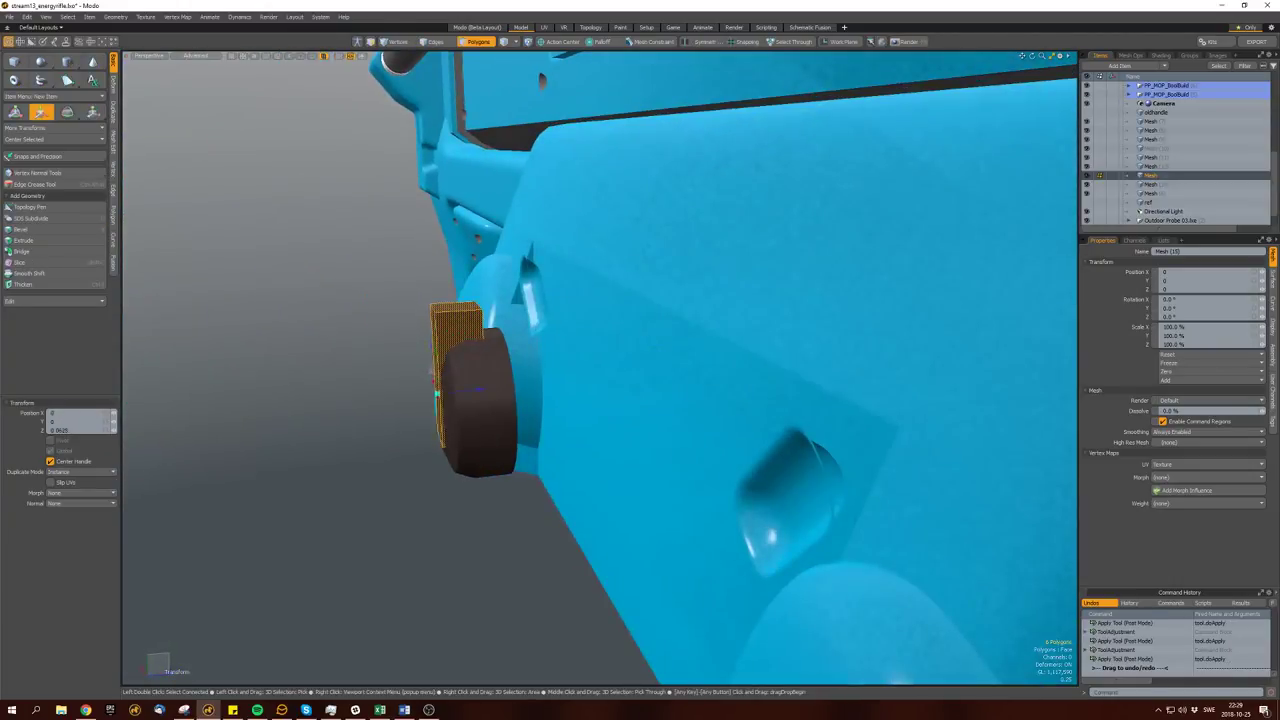
key(space)
key(w)
drag(462, 262, 255, 450)
Recess the cylinder's front face behind the block with a polygon bevel shifted -0.40625.
key(])
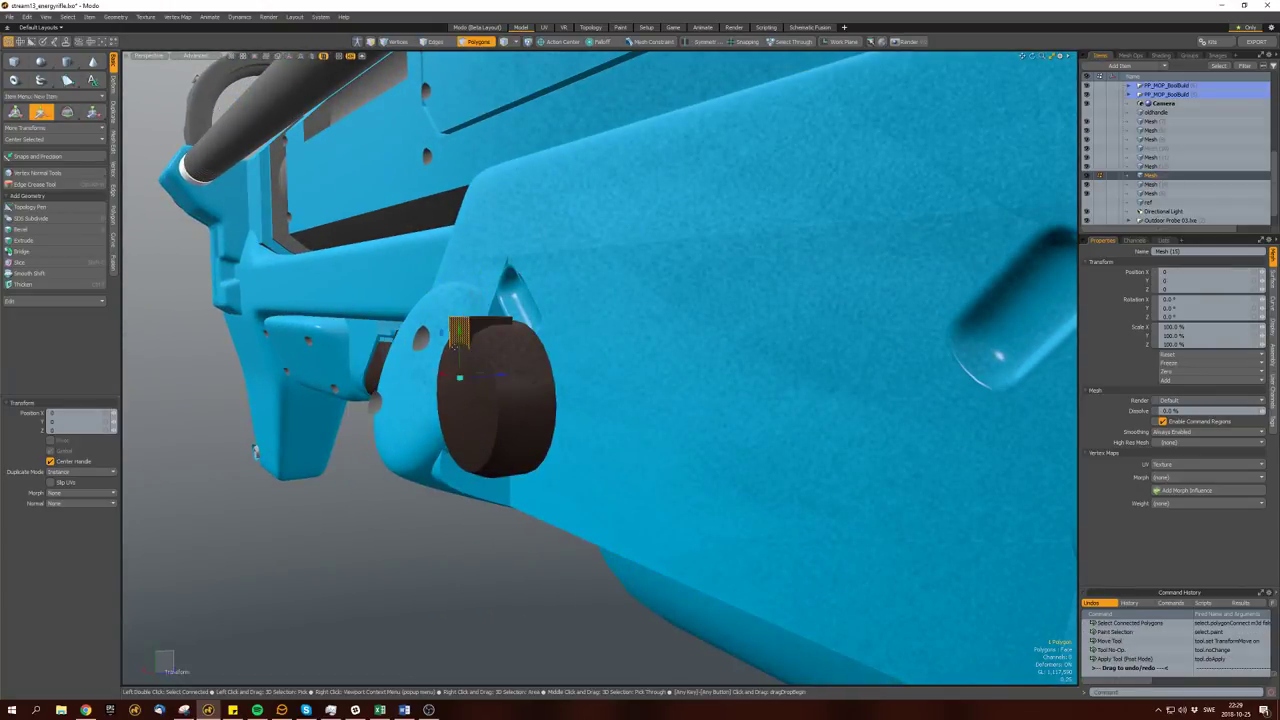
alt+drag(478, 380, 547, 376)
key(b)
click(547, 376)
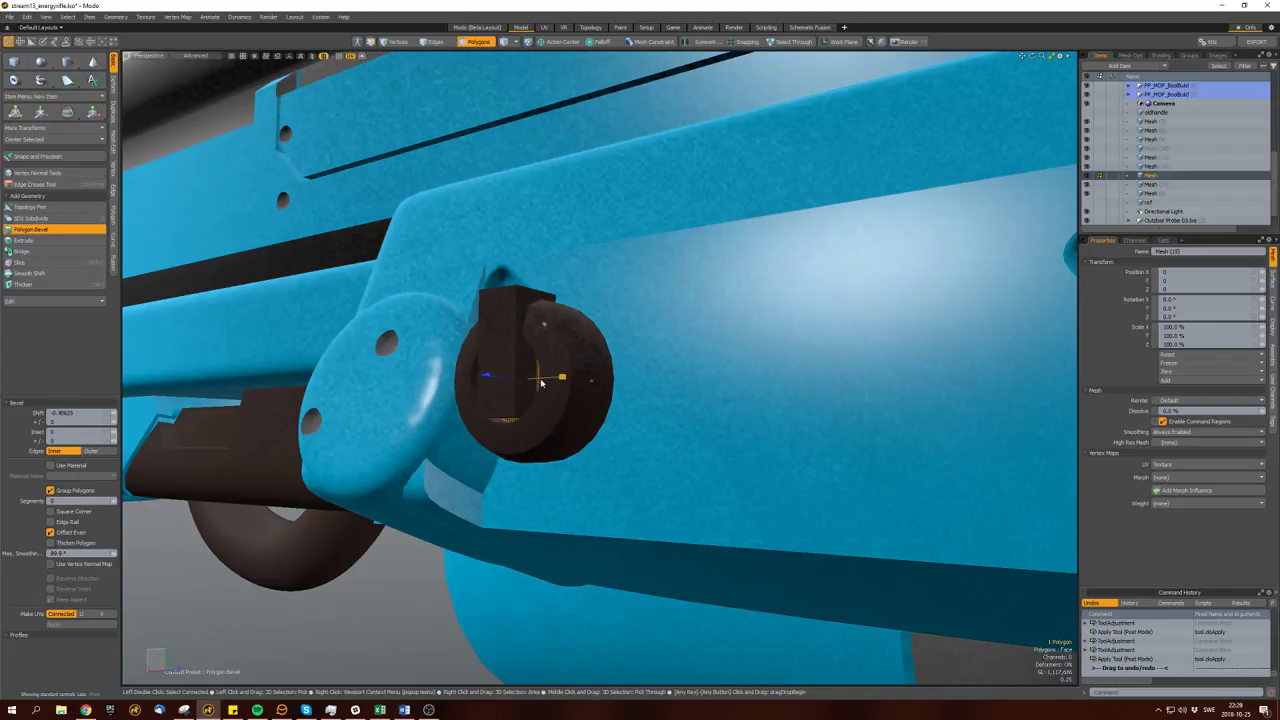
key(space)
key(space)
key(space)
Move the narrow block's end face to adjust its length across the cylinder.
mouse_move(540, 382)
alt+mouse_down()
mouse_move(560, 310)
mouse_move(578, 347)
mouse_move(540, 380)
alt+mouse_up()
key(space)
click(560, 305)
key(w)
key(space)
Scale the narrow block's front face vertically to give the knob's grip tapered ends.
click(505, 330)
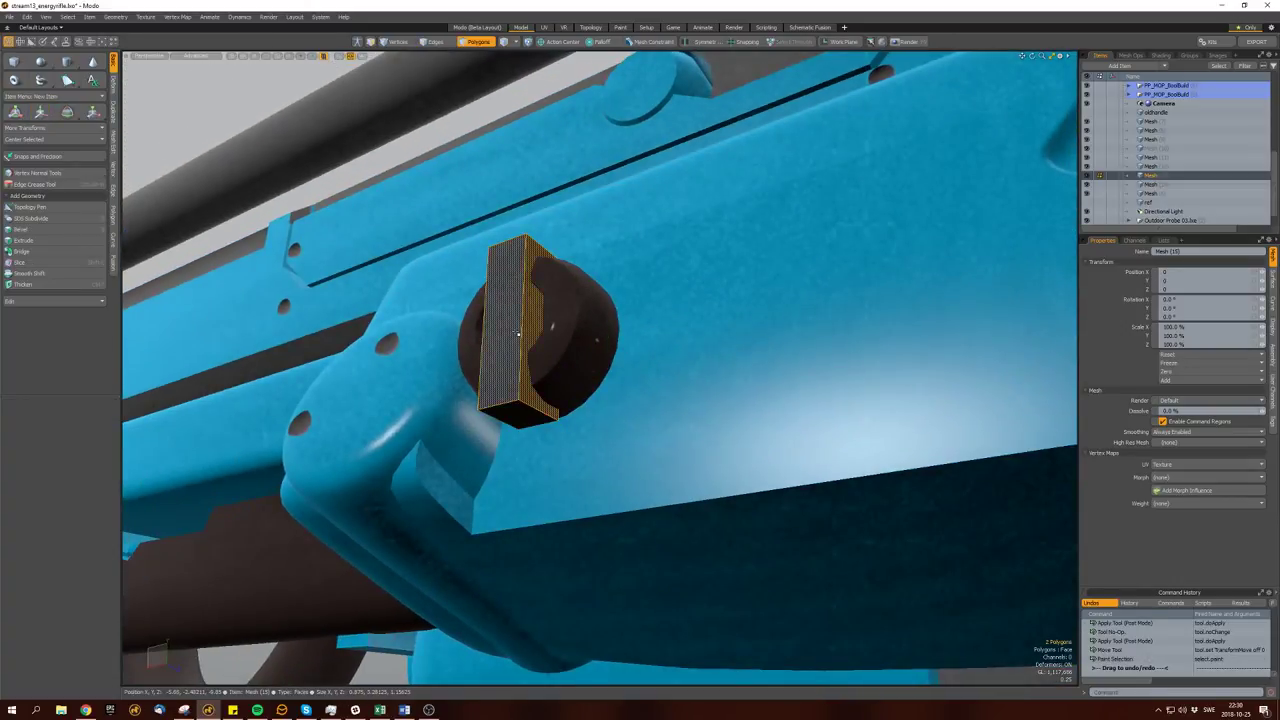
key(b)
key(r)
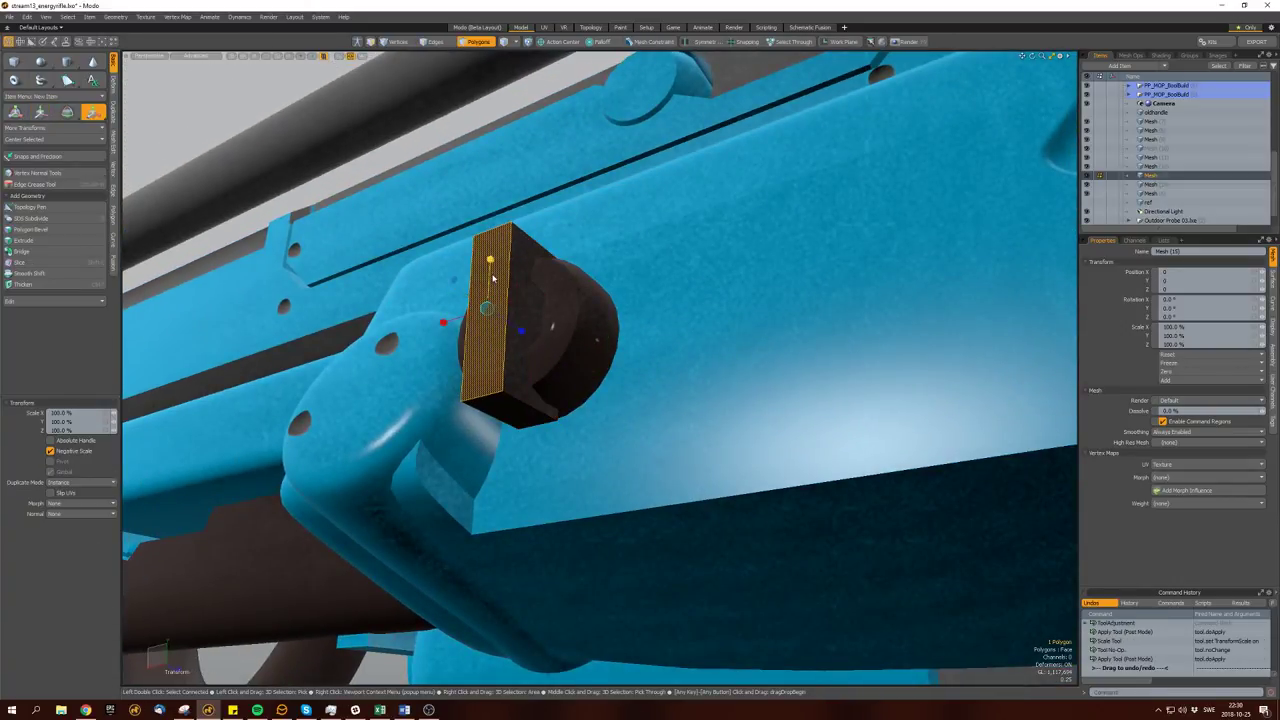
drag(492, 300, 502, 284)
key(space)
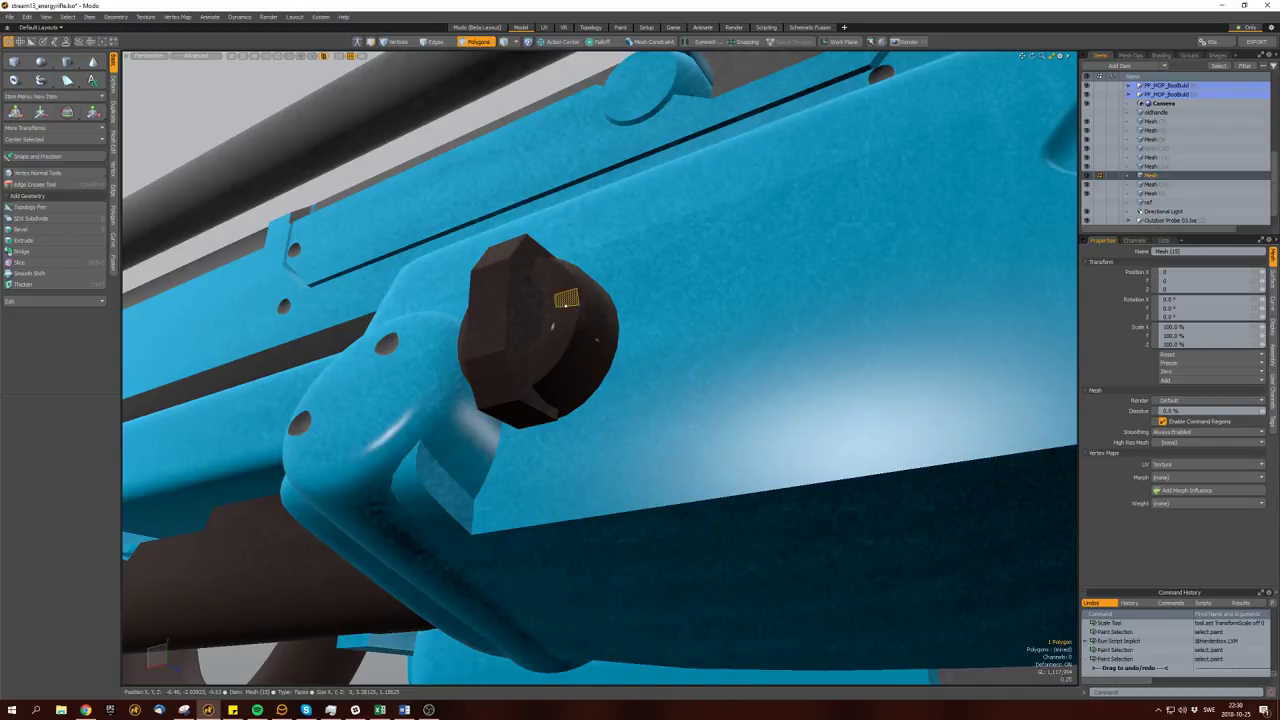
Bevel the knob cylinder's flat back face that points at the side box.
key(Tab)
click(565, 300)
alt+drag(565, 300, 477, 381)
click(477, 381)
key(b)
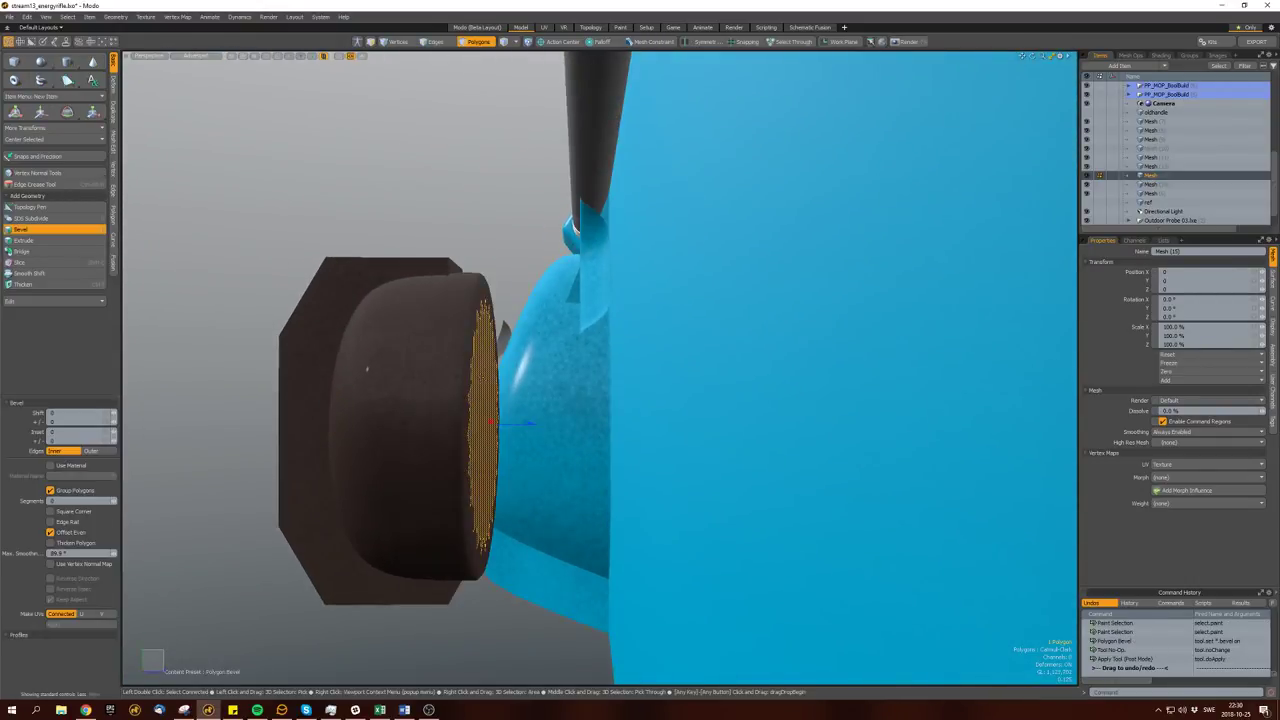
drag(490, 424, 465, 425)
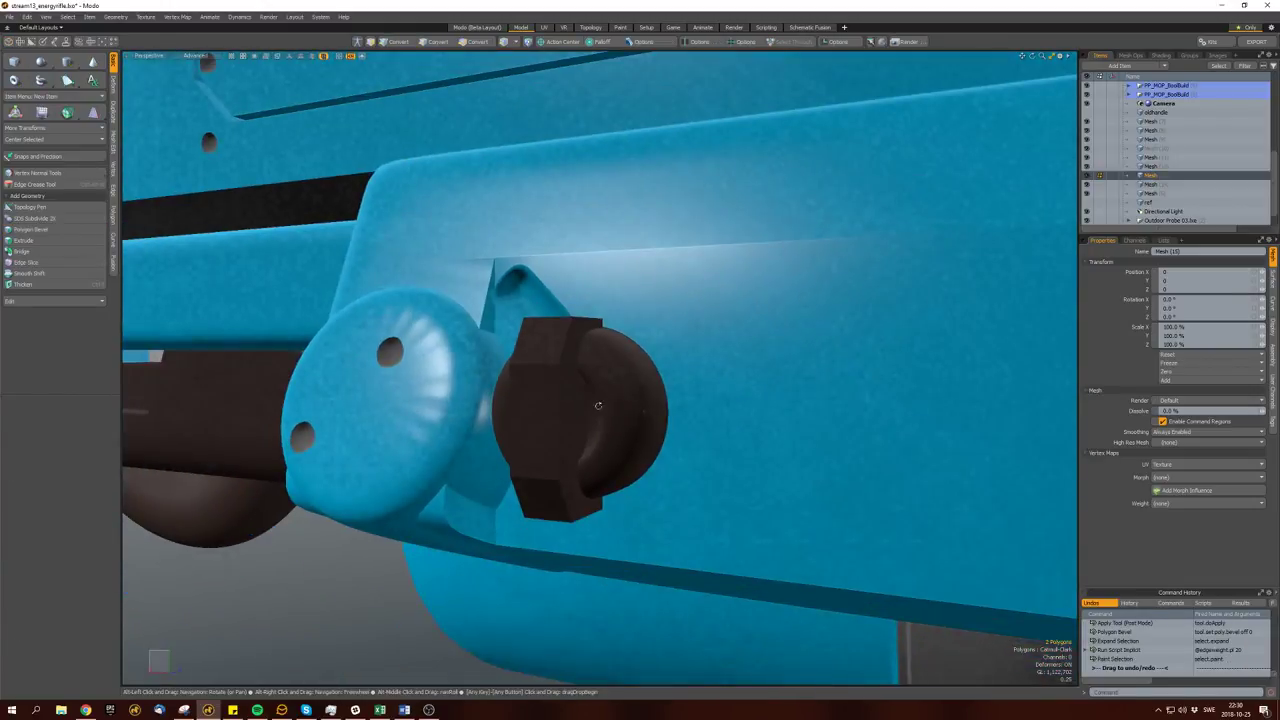
Select the whole narrow grip block and convert it to a smooth subdivision surface.
double_click(598, 405)
alt+drag(598, 405, 655, 376)
key(Tab)
key(space)
alt+drag(551, 337, 578, 335)
key(space)
key(space)
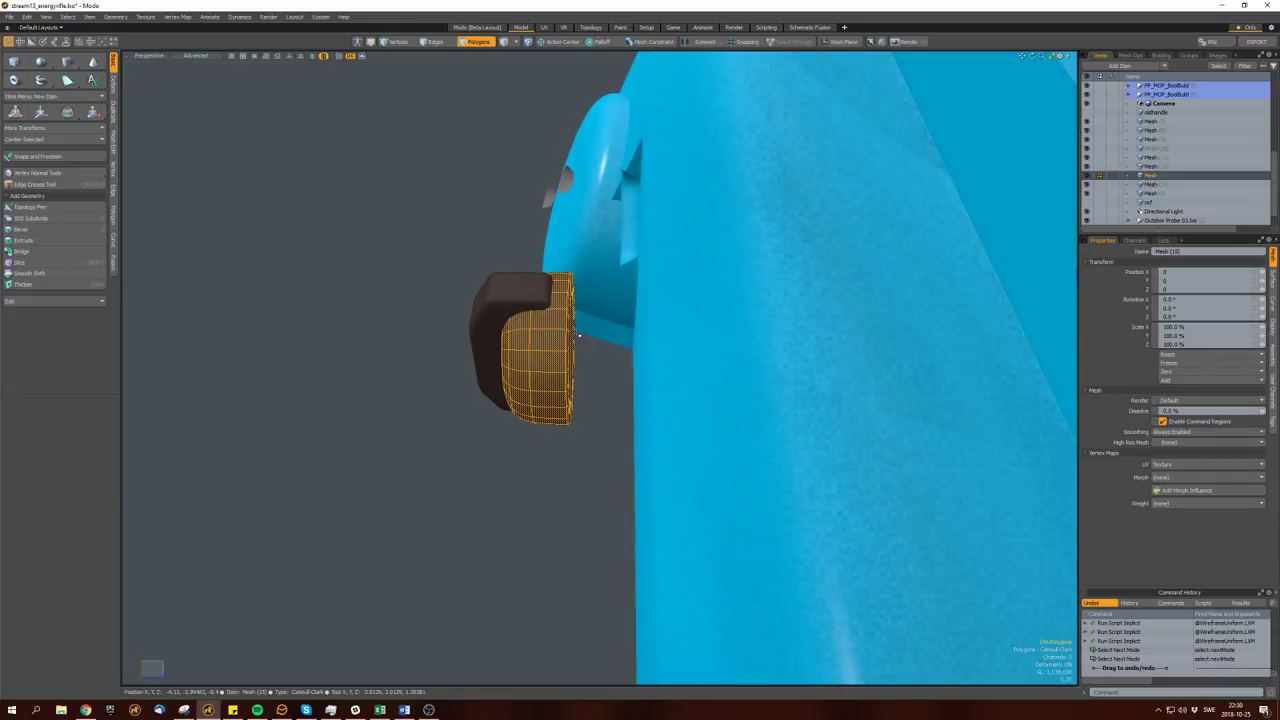
Move the cylinder's back face to adjust the knob's depth against the side box, and save the scene.
click(573, 338)
key(shift+Up)
key(w)
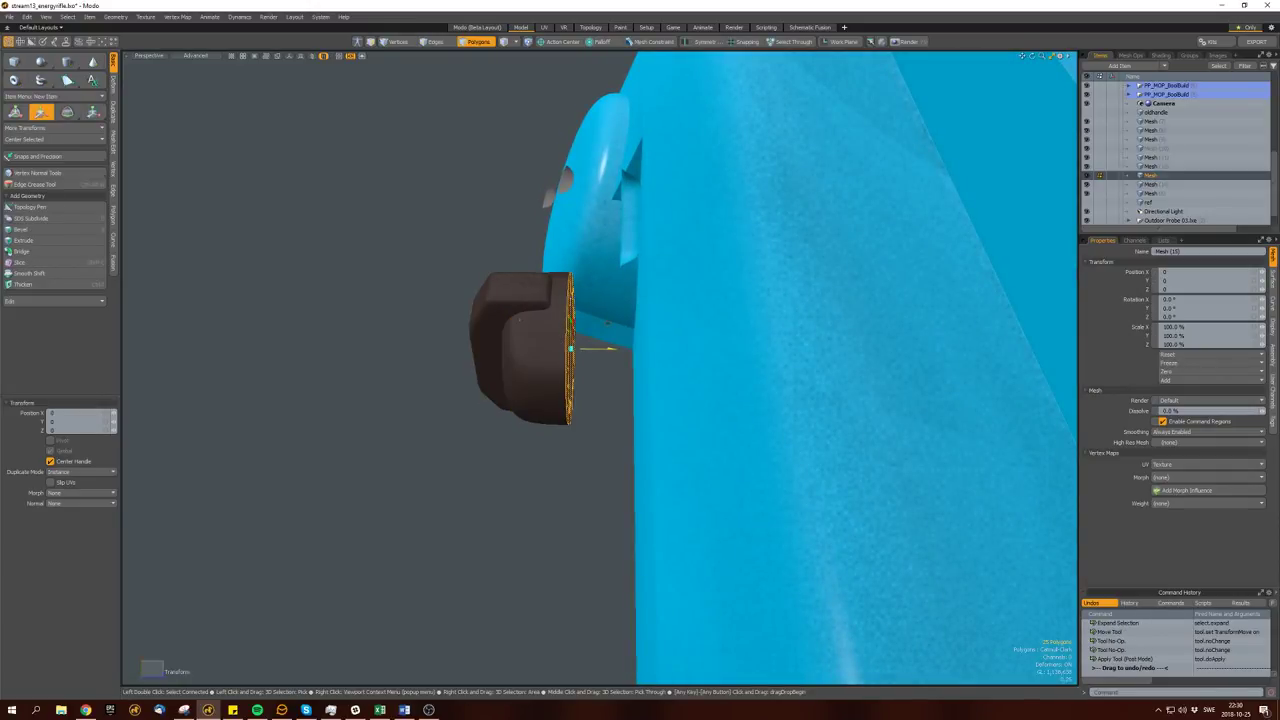
key(w)
double_click(558, 350)
alt+drag(558, 350, 365, 333)
key(ctrl+s)
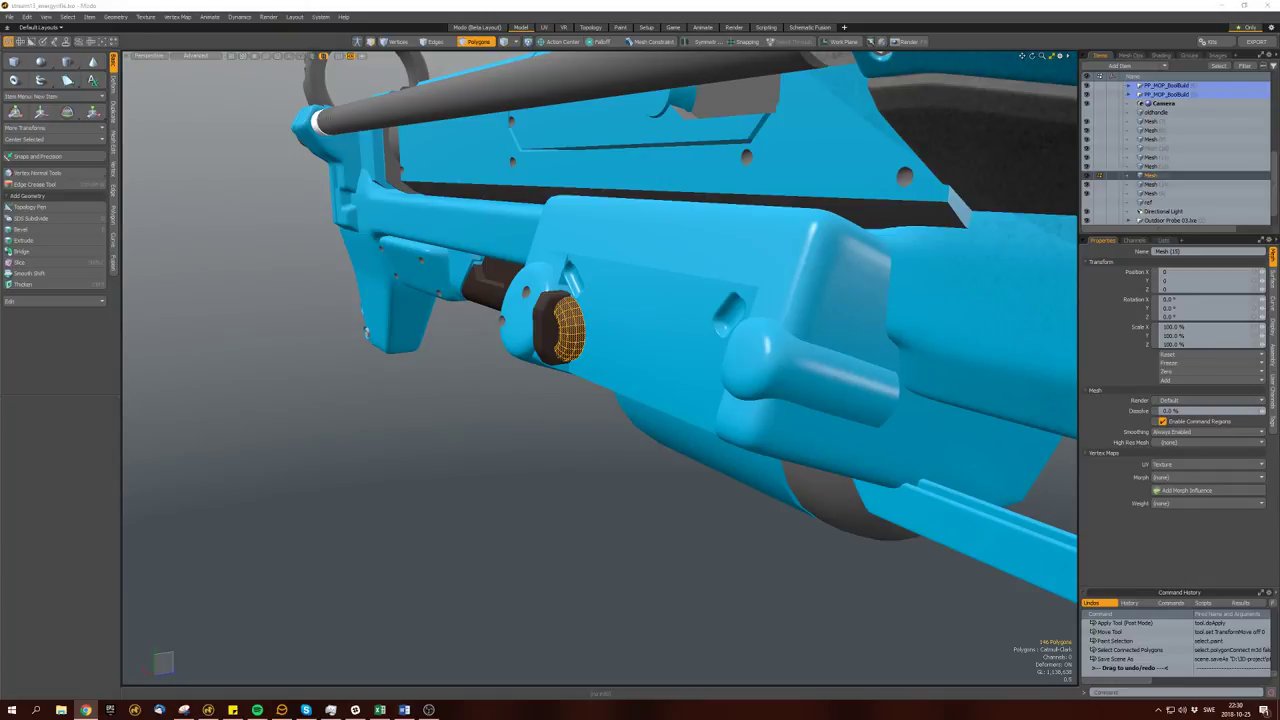
Select the complete knob and transform it into place on the side box's outer face.
alt+drag(367, 331, 700, 340)
double_click(560, 334)
key(e)
key(w)
key(r)
key(w)
key(w)
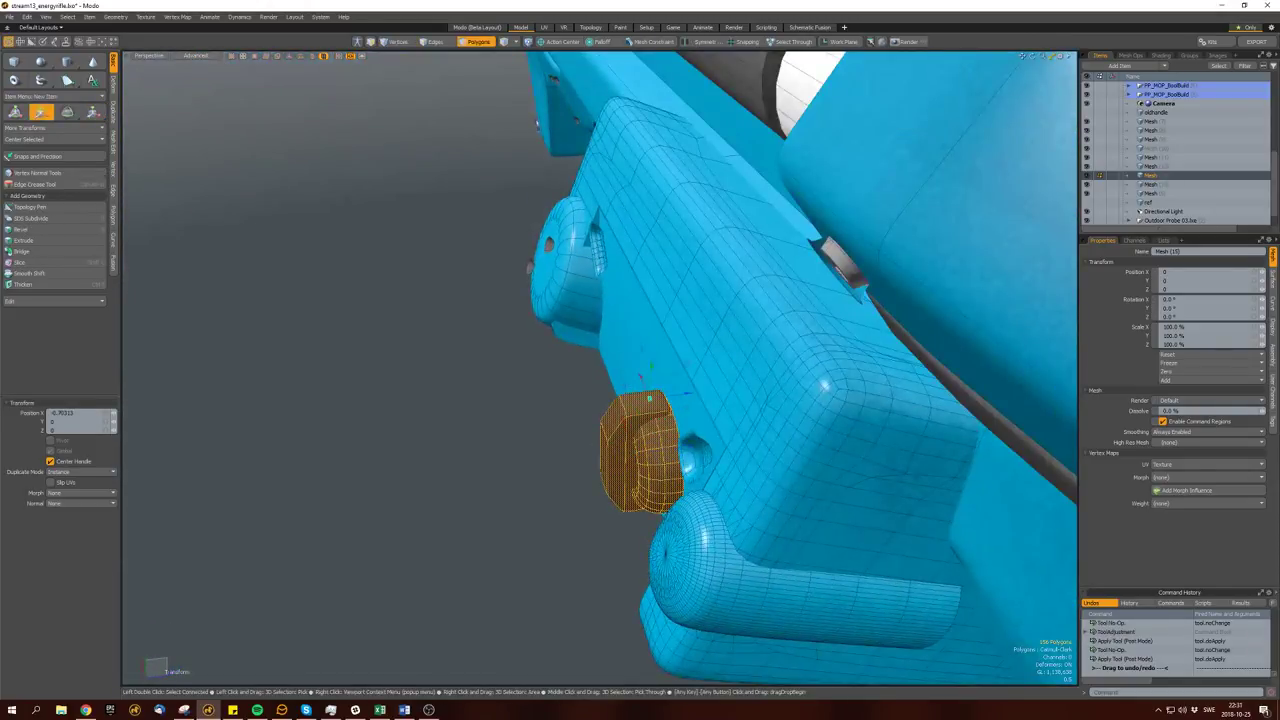
drag(674, 398, 700, 335)
Duplicate the knob alongside the first one and rotate it to a different angle.
key(ctrl+c)
key(ctrl+v)
key(e)
Cut the rectangular screwed plate on the lower front body and paste it into its own mesh.
scroll(600, 400, down, 5)
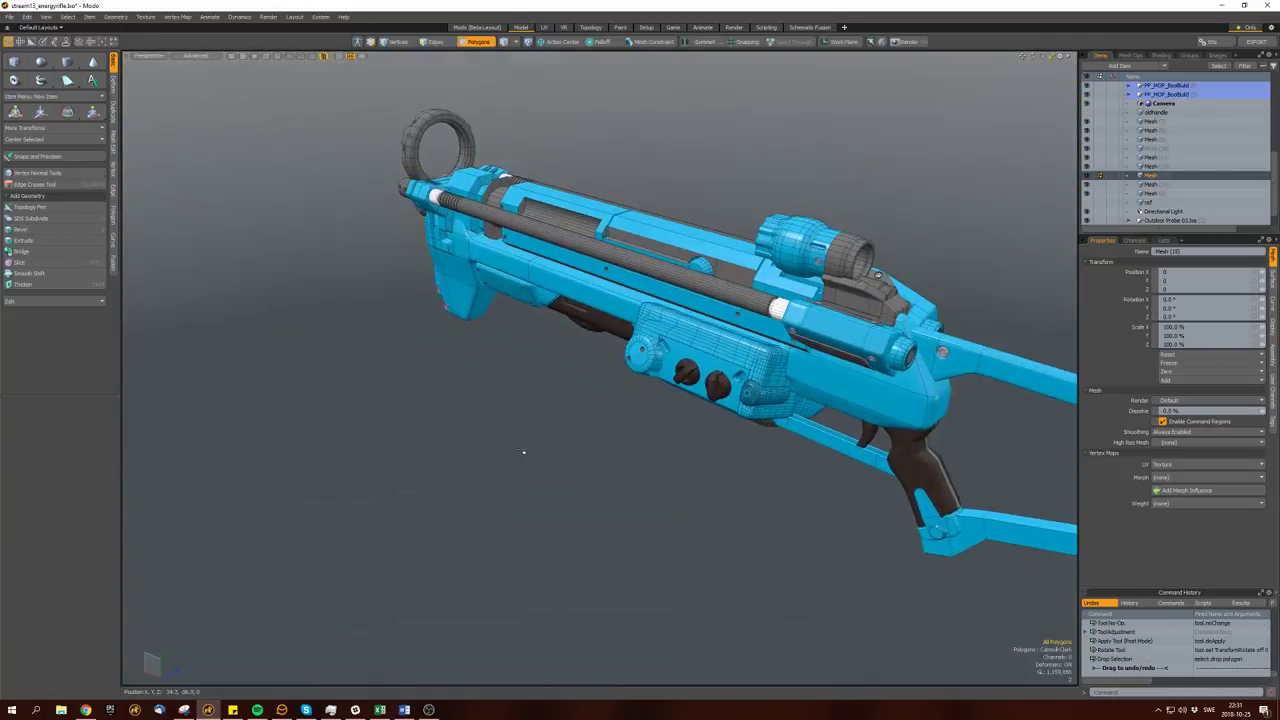
alt+drag(520, 451, 737, 434)
scroll(600, 380, up, 5)
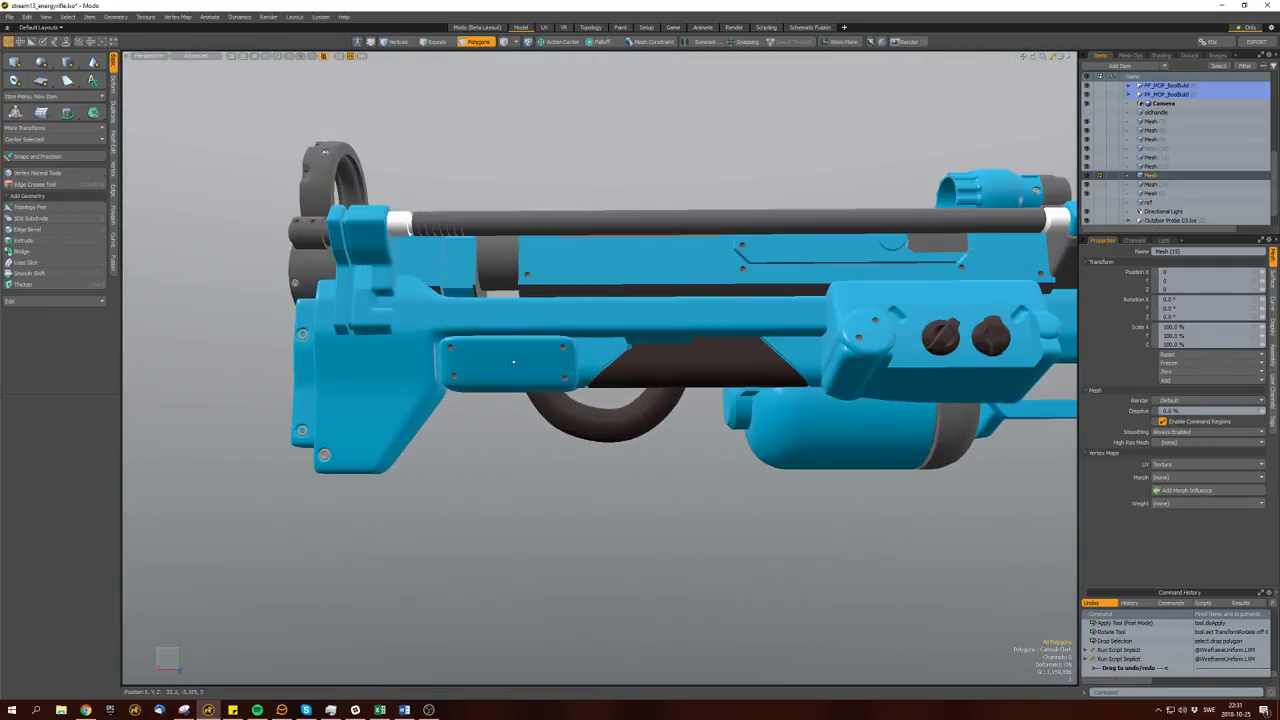
click(509, 363)
key(ctrl+x)
key(ctrl+v)
key(space)
key(space)
double_click(506, 366)
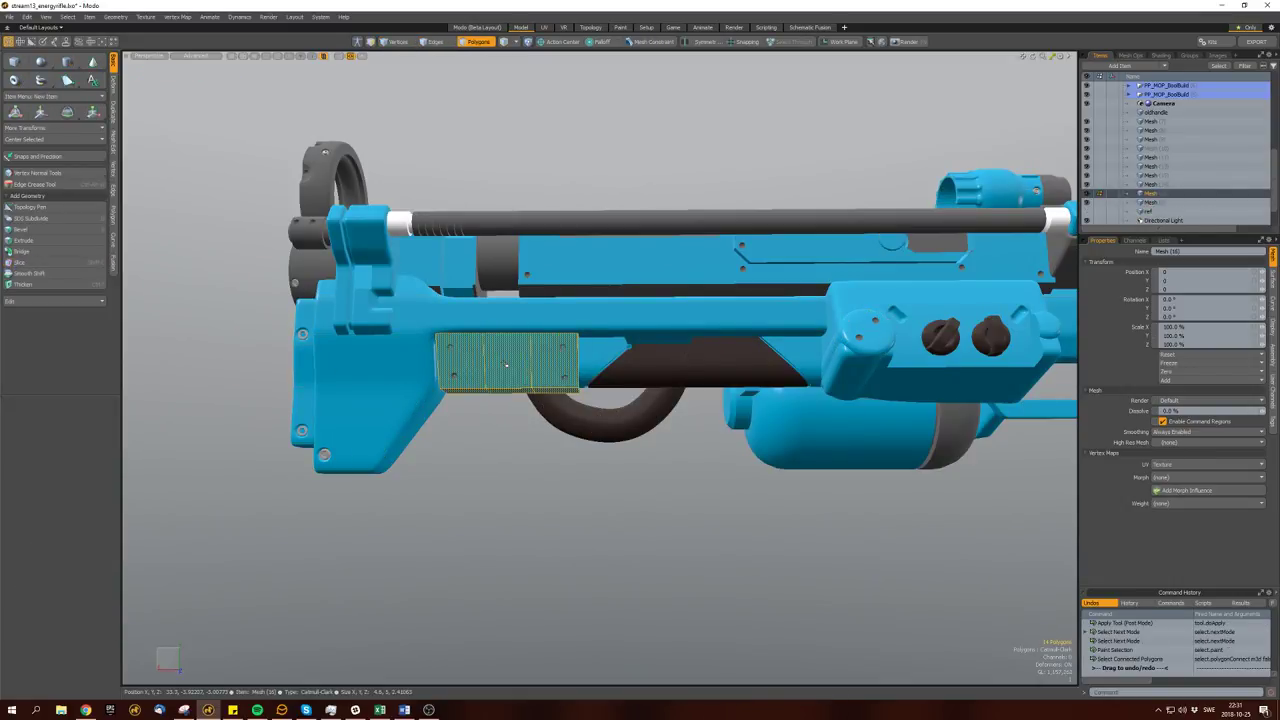
Harden the rectangular plate's edges and convert its polygons to Catmull-Clark subdivision.
key(d)
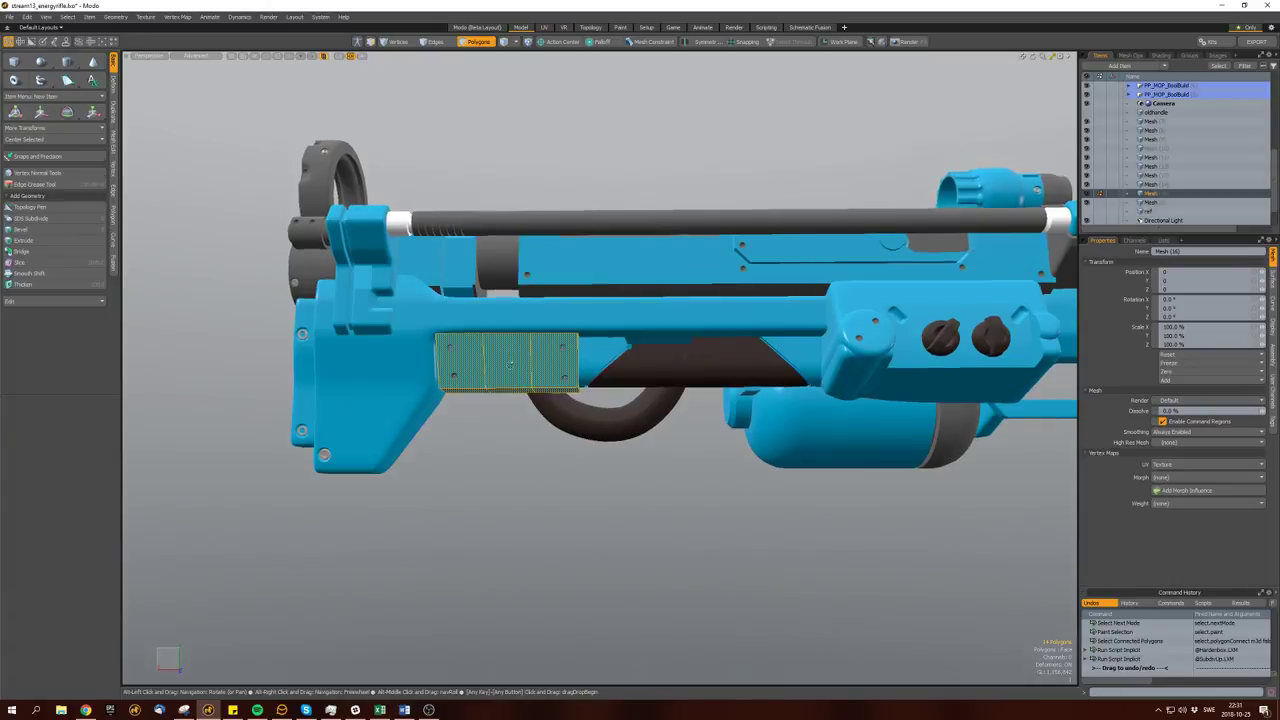
alt+drag(510, 363, 528, 386)
key(shift+Tab)
key(space)
alt+drag(526, 385, 556, 342)
key(space)
key(space)
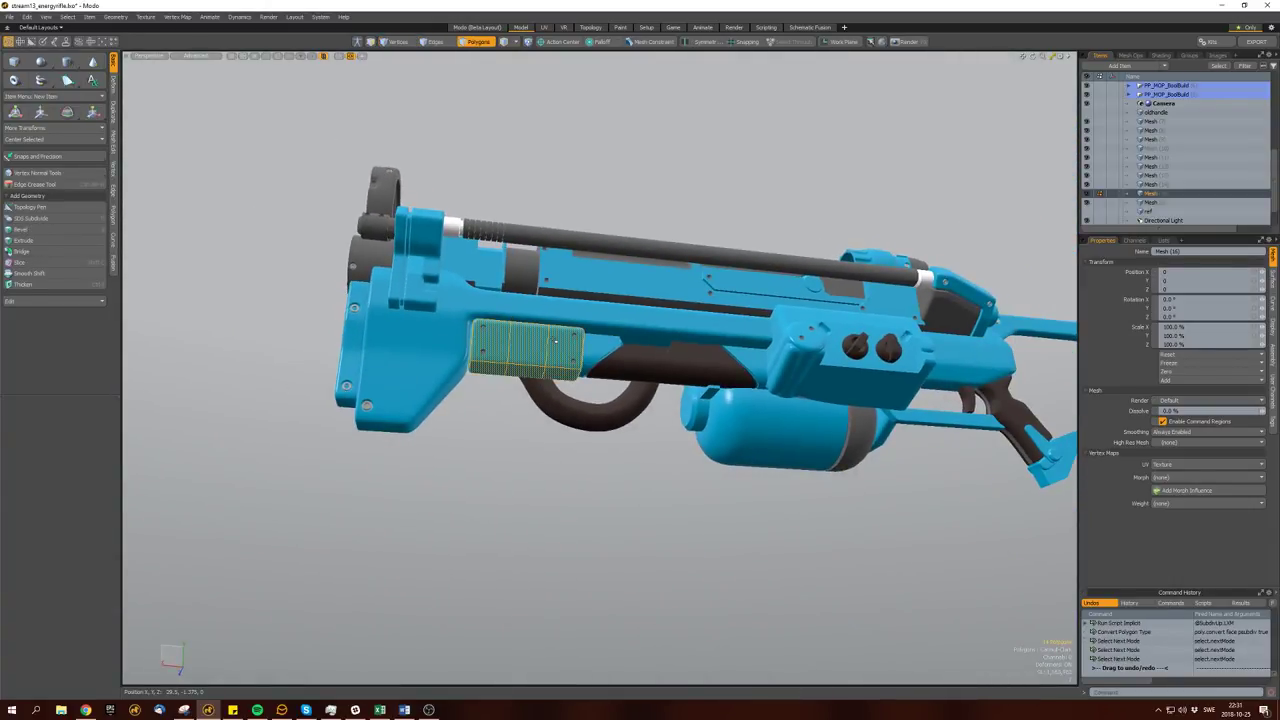
Adjust the rectangular plate's subdivision level.
key(Page_Up)
key(Page_Up)
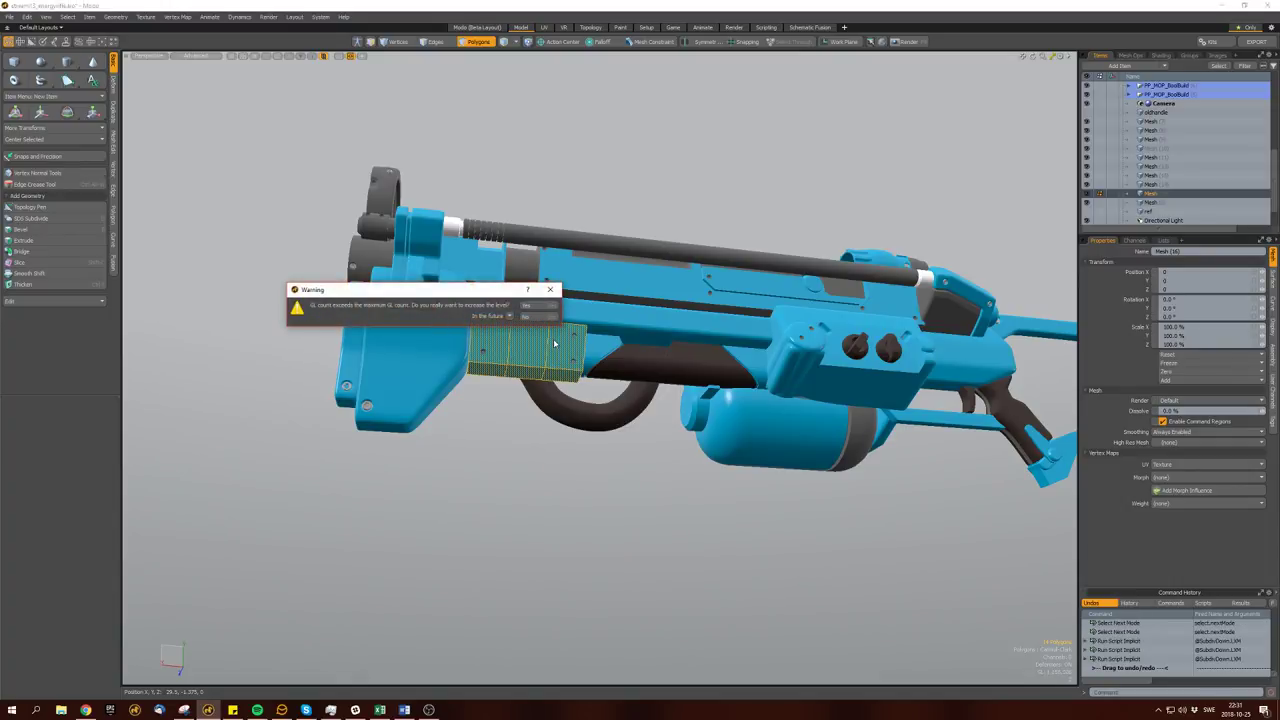
key(space)
key(space)
key(space)
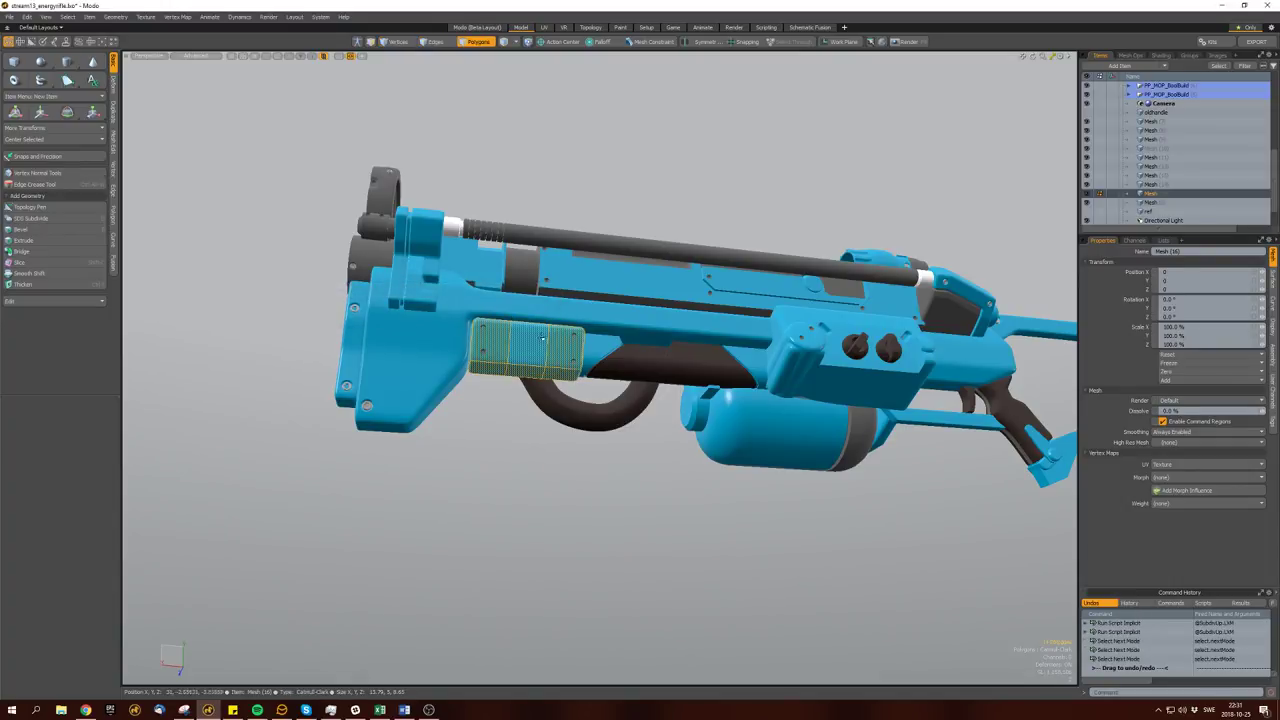
alt+drag(555, 336, 507, 390)
key(space)
key(Home)
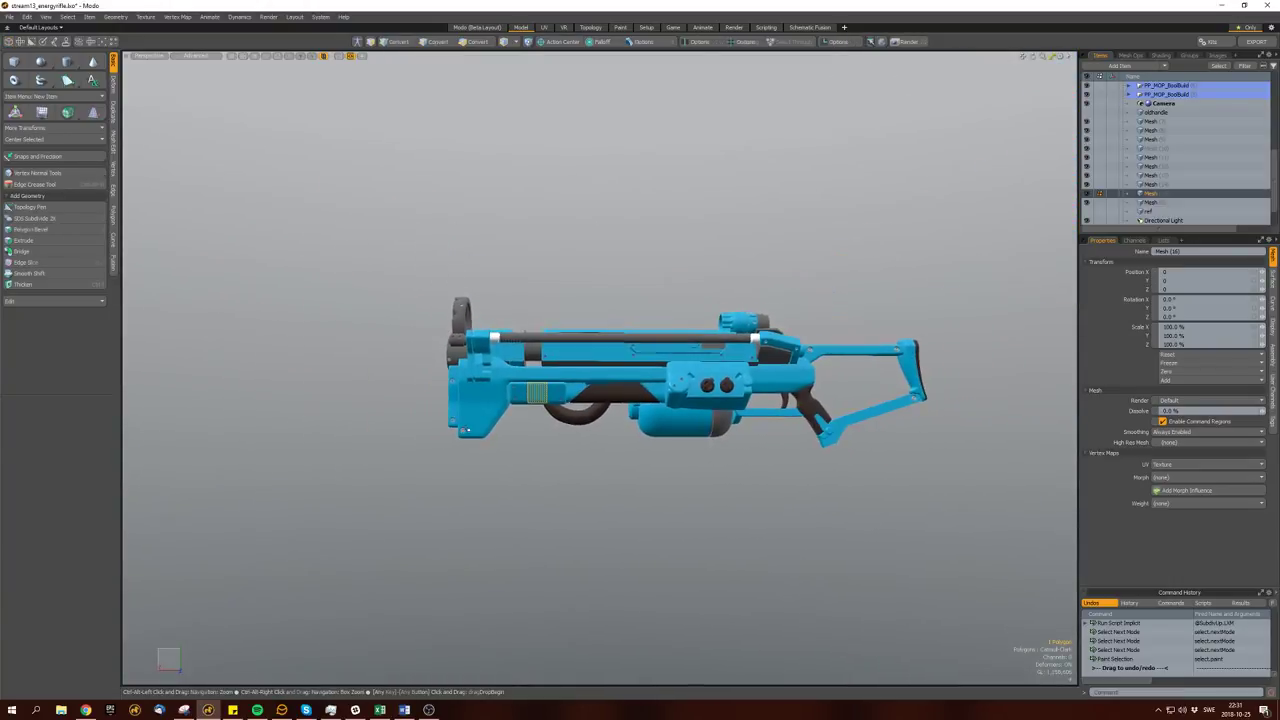
Draw a box over the front end of the main body and scale it to size.
double_click(496, 402)
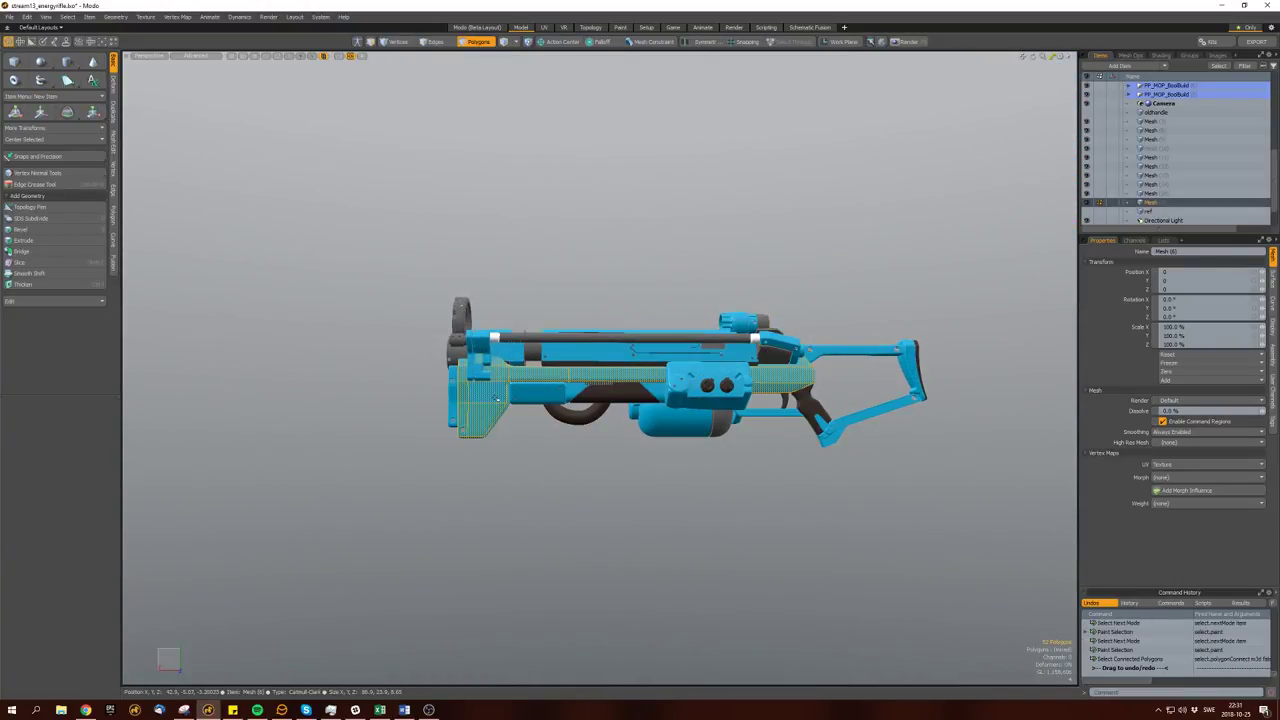
click(493, 396)
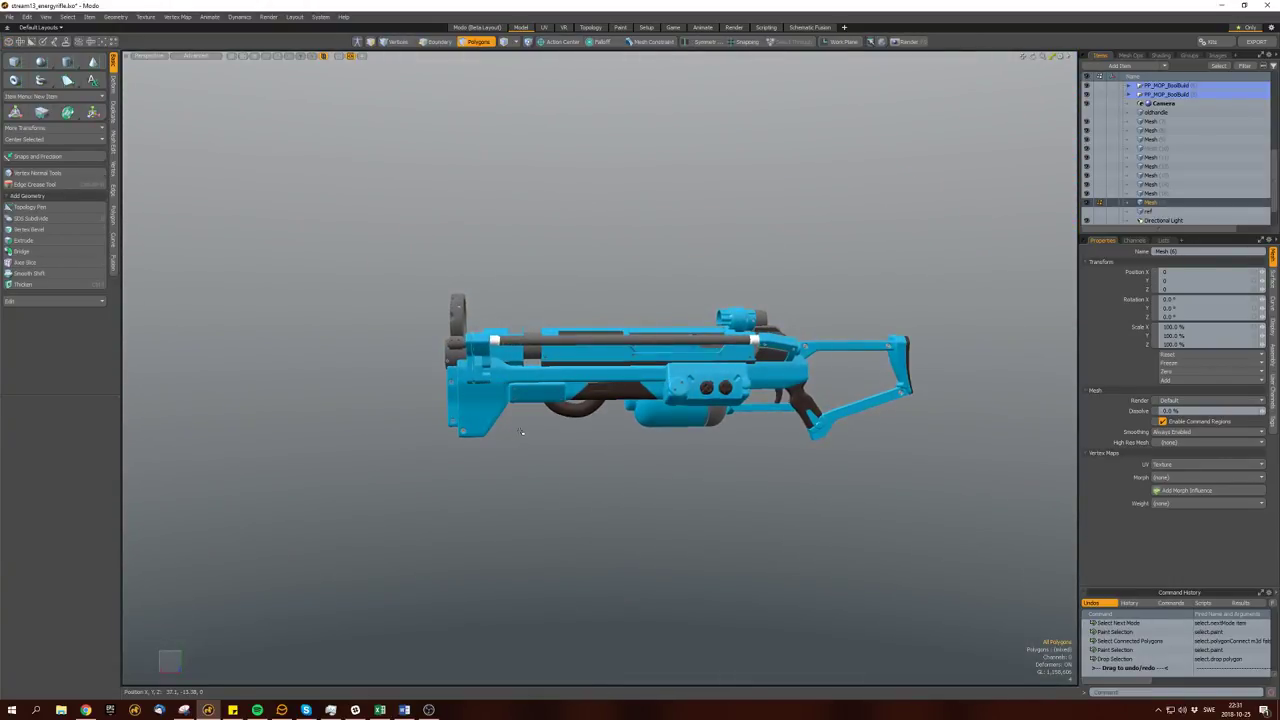
scroll(522, 419, up, 5)
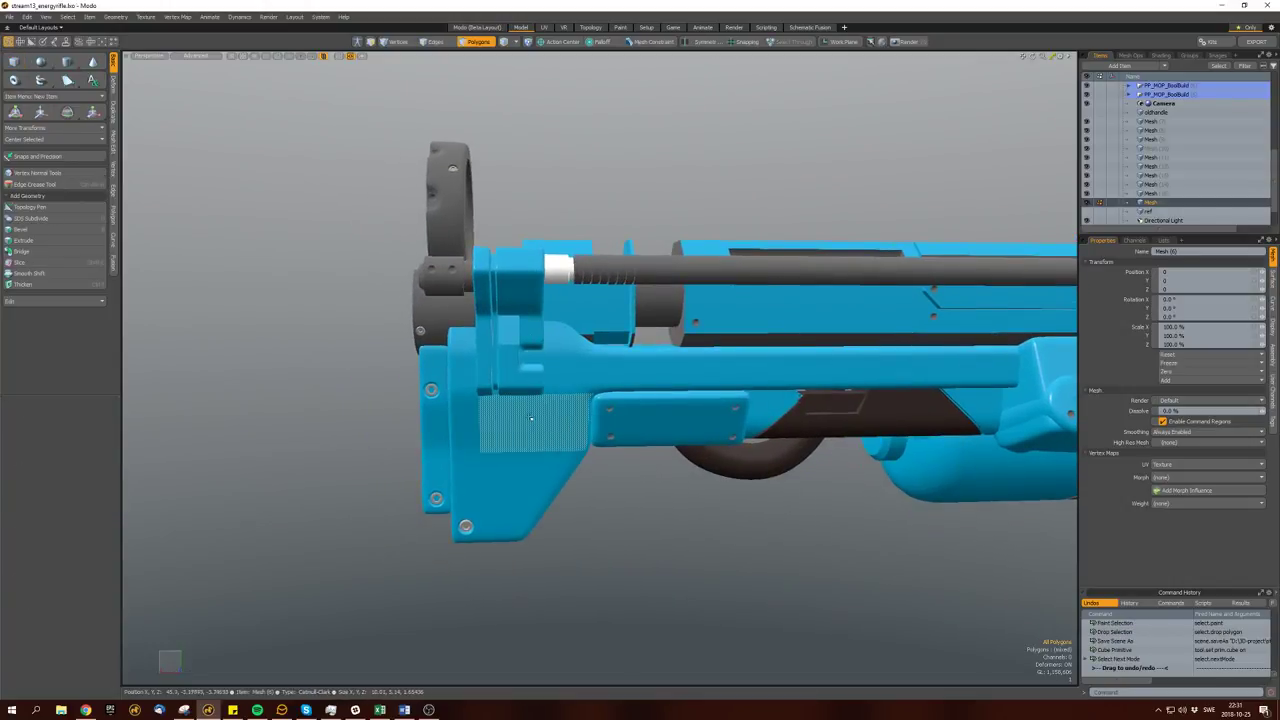
key(c)
mouse_move(548, 442)
mouse_down()
mouse_move(628, 514)
mouse_move(461, 441)
mouse_move(620, 430)
mouse_move(555, 393)
mouse_move(530, 395)
mouse_up()
double_click(550, 430)
key(r)
key(space)
Move and centre the box on the front body section, and rescale it.
alt+drag(482, 462, 560, 425)
key(3)
key(w)
key(space)
key(ctrl+shift+c)
click(561, 453)
key(r)
Set the box up as a boolean cutter subtracted from the front body and adjust its position.
alt+drag(560, 425, 642, 517)
key(space)
key(ctrl+minus)
key(w)
key(space)
alt+drag(540, 440, 450, 406)
key(space)
key(space)
key(space)
Open a render preview of the rifle and examine the model from both sides and the front.
key(F8)
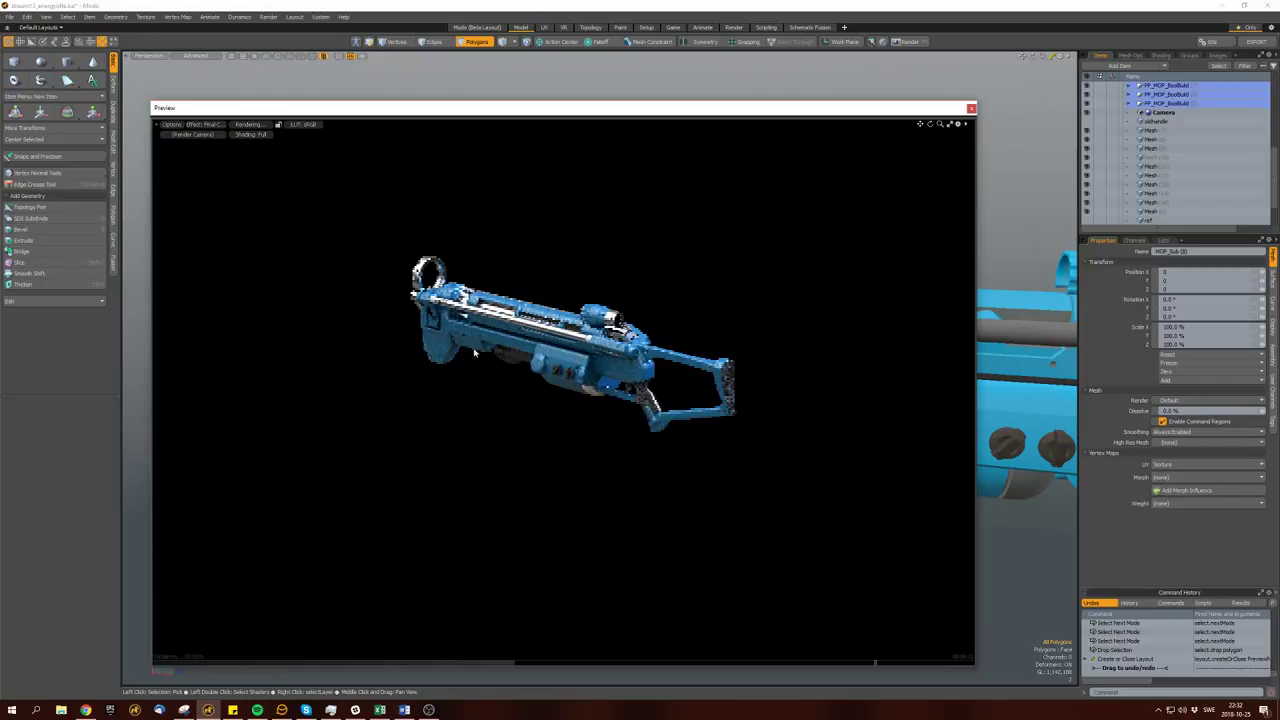
alt+drag(452, 305, 420, 340)
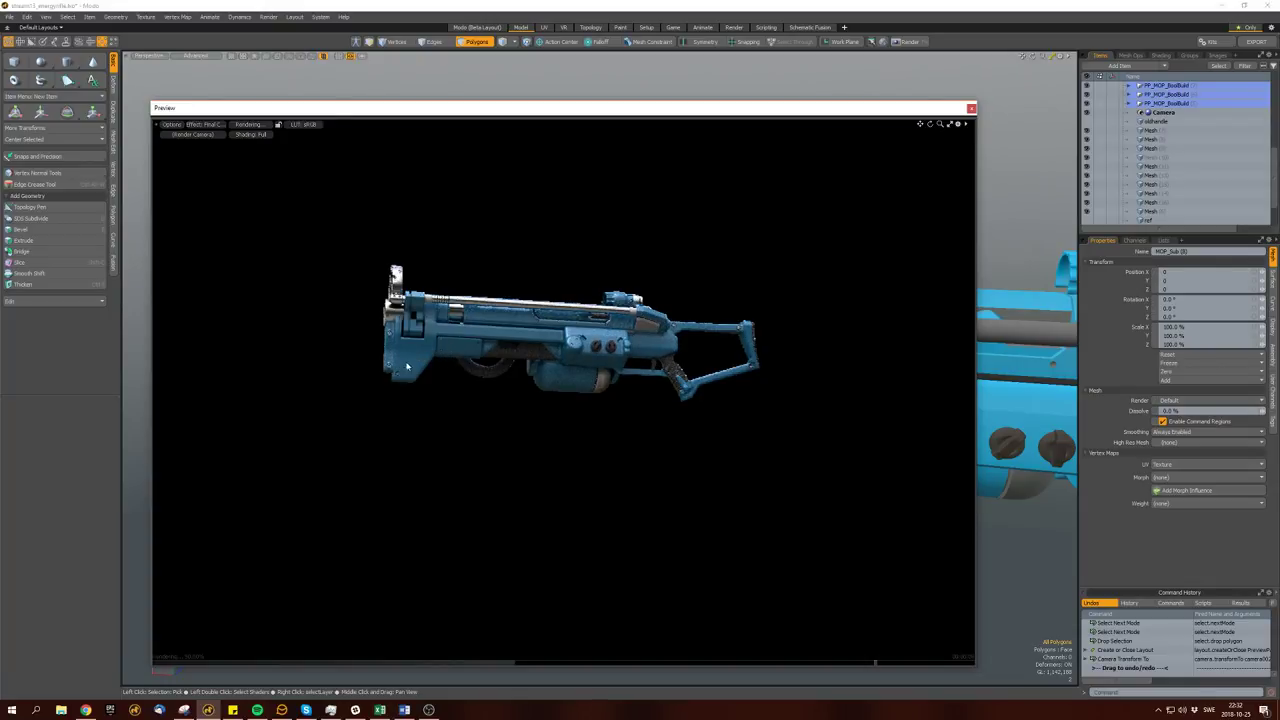
alt+drag(398, 347, 462, 345)
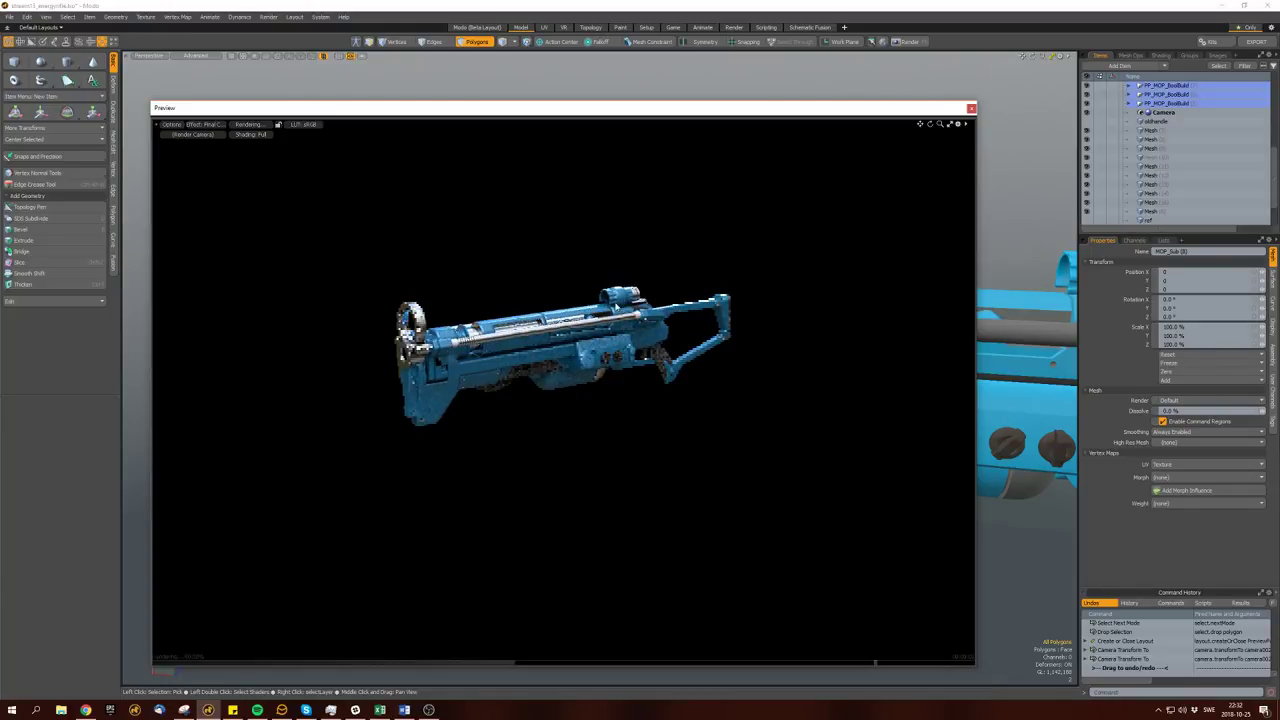
alt+drag(462, 345, 688, 331)
key(alt)
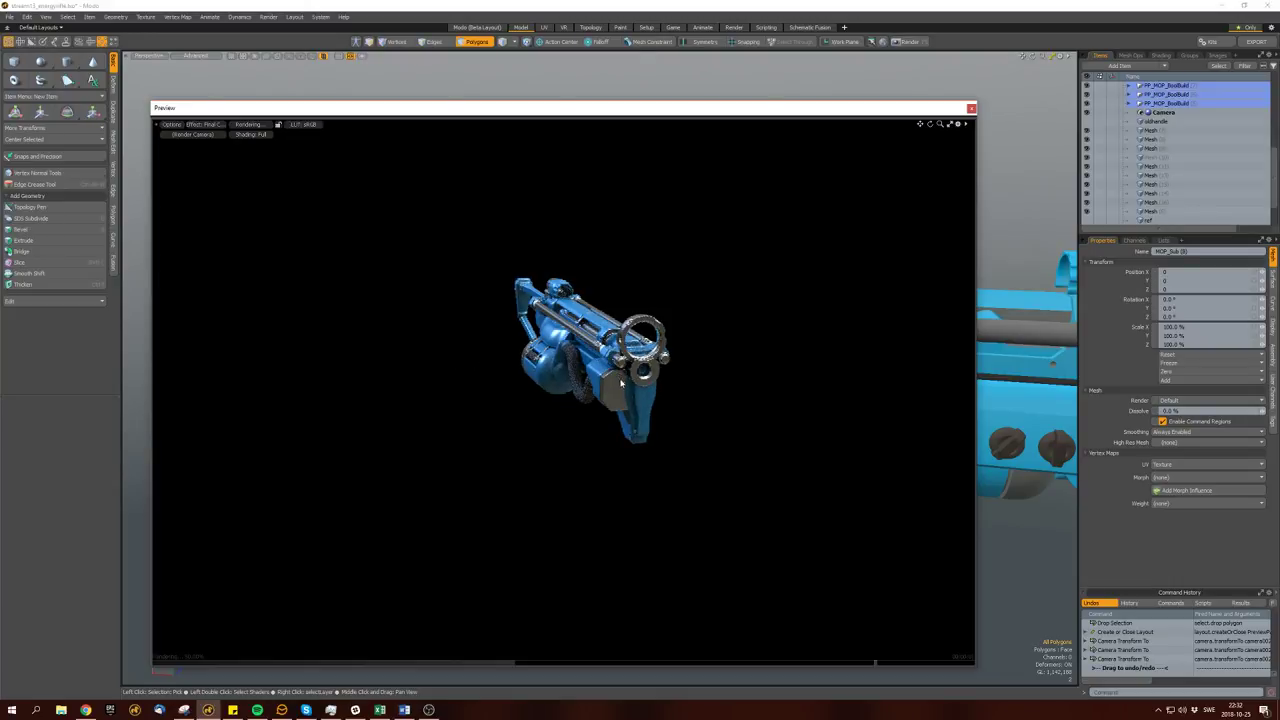
alt+drag(475, 376, 528, 391)
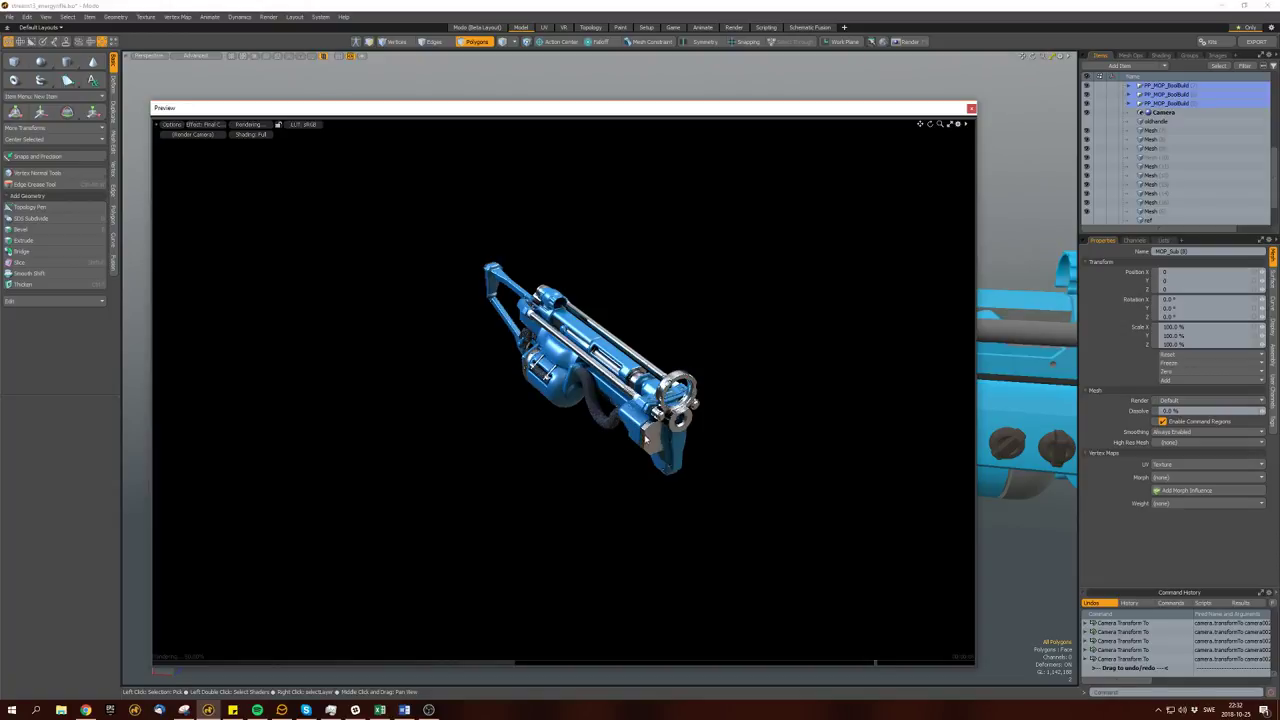
alt+drag(465, 371, 456, 405)
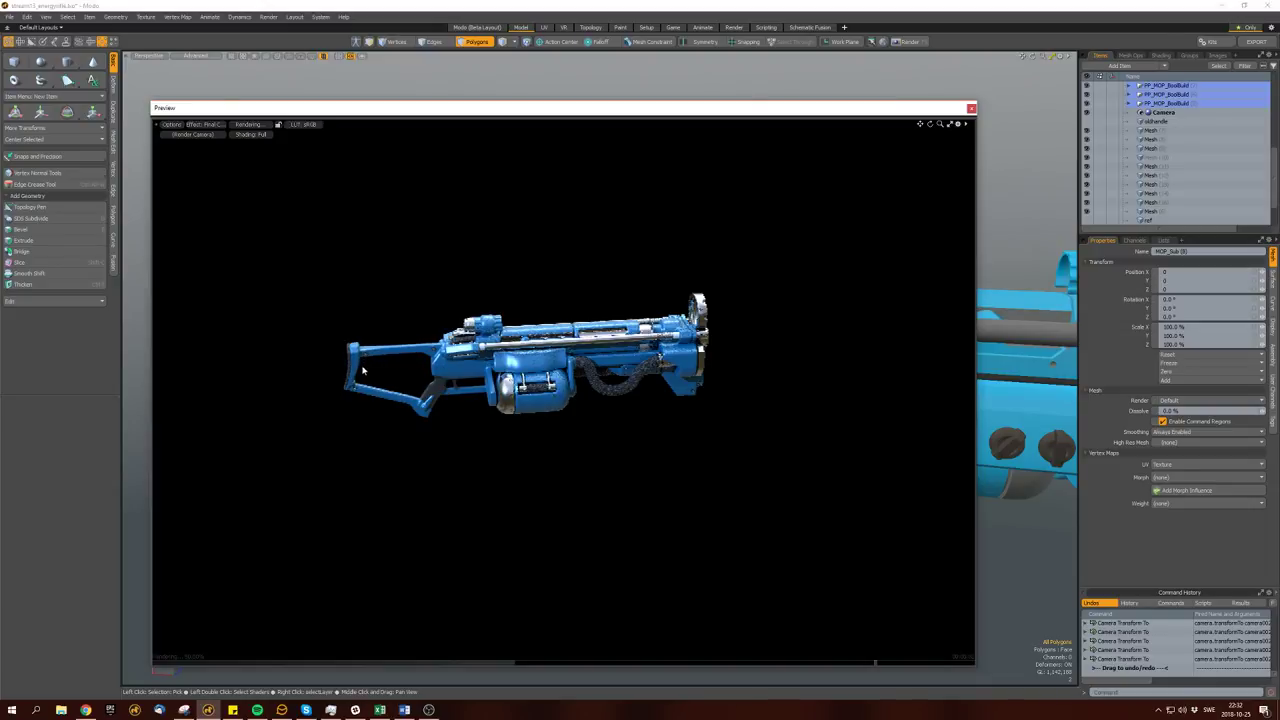
alt+drag(378, 390, 614, 355)
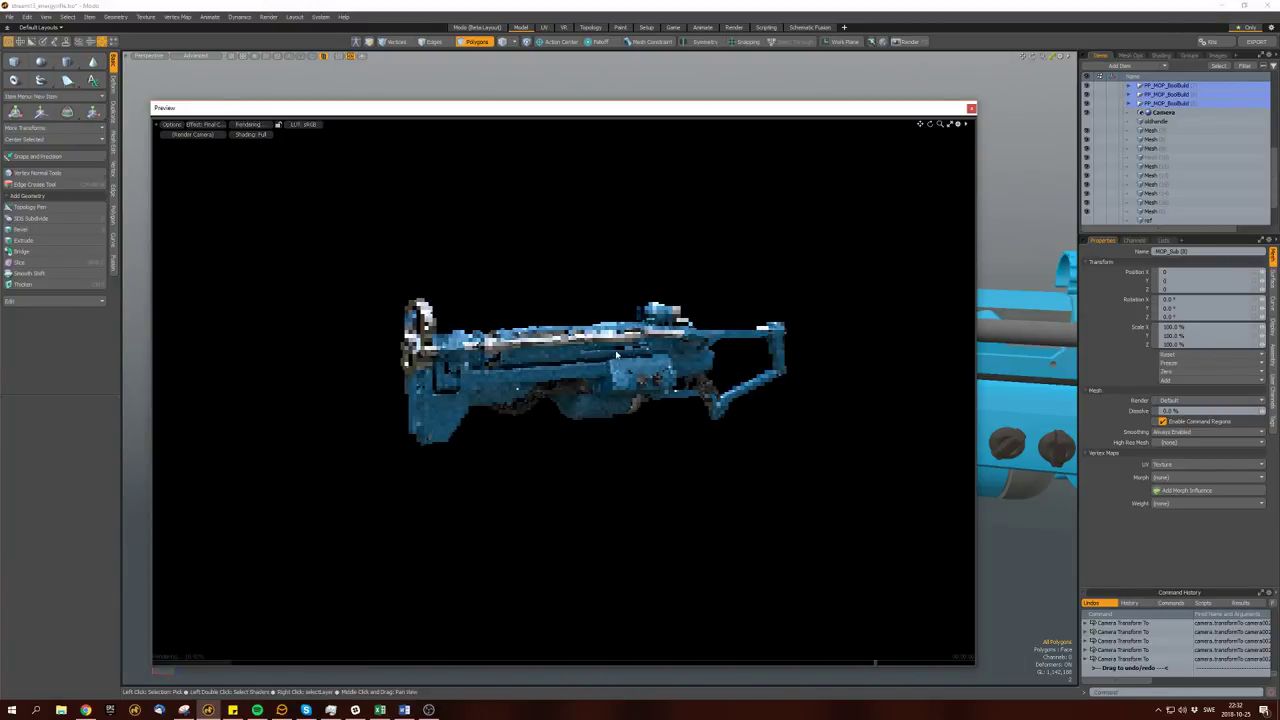
alt+drag(463, 358, 535, 376)
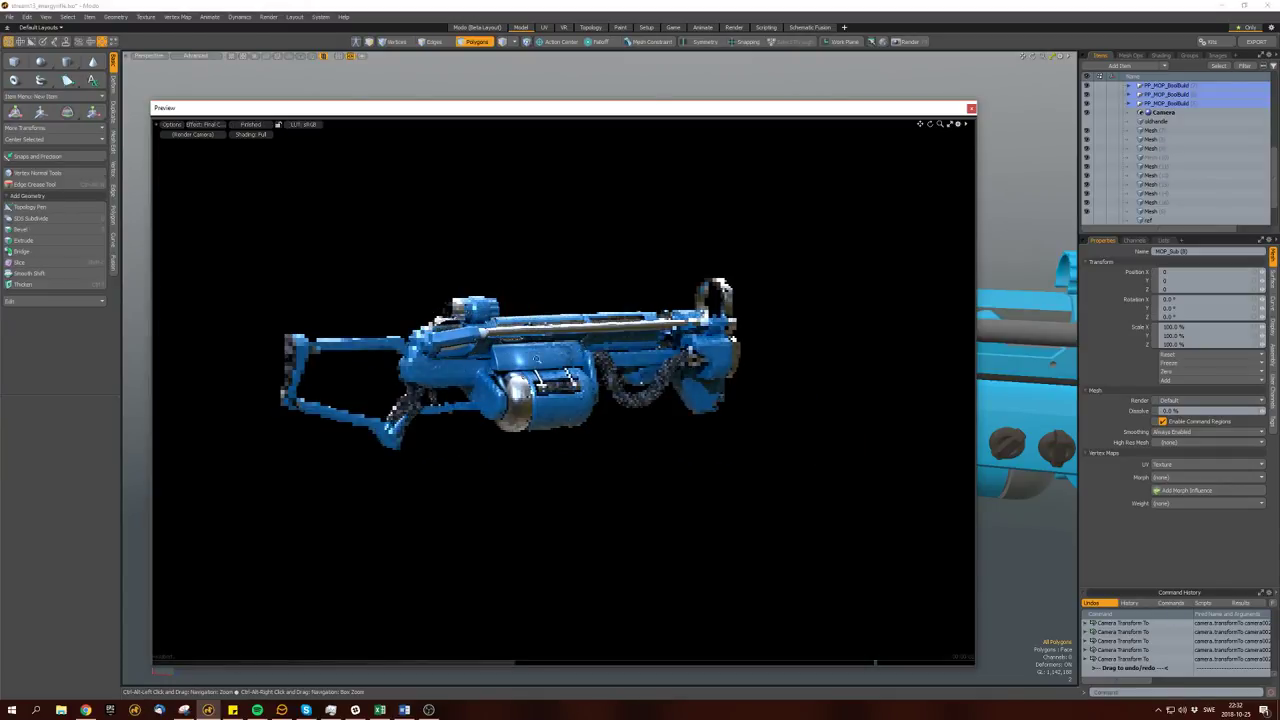
alt+drag(654, 344, 720, 320)
Close the render preview and save the scene.
click(970, 108)
alt+drag(600, 380, 800, 287)
key(ctrl+s)
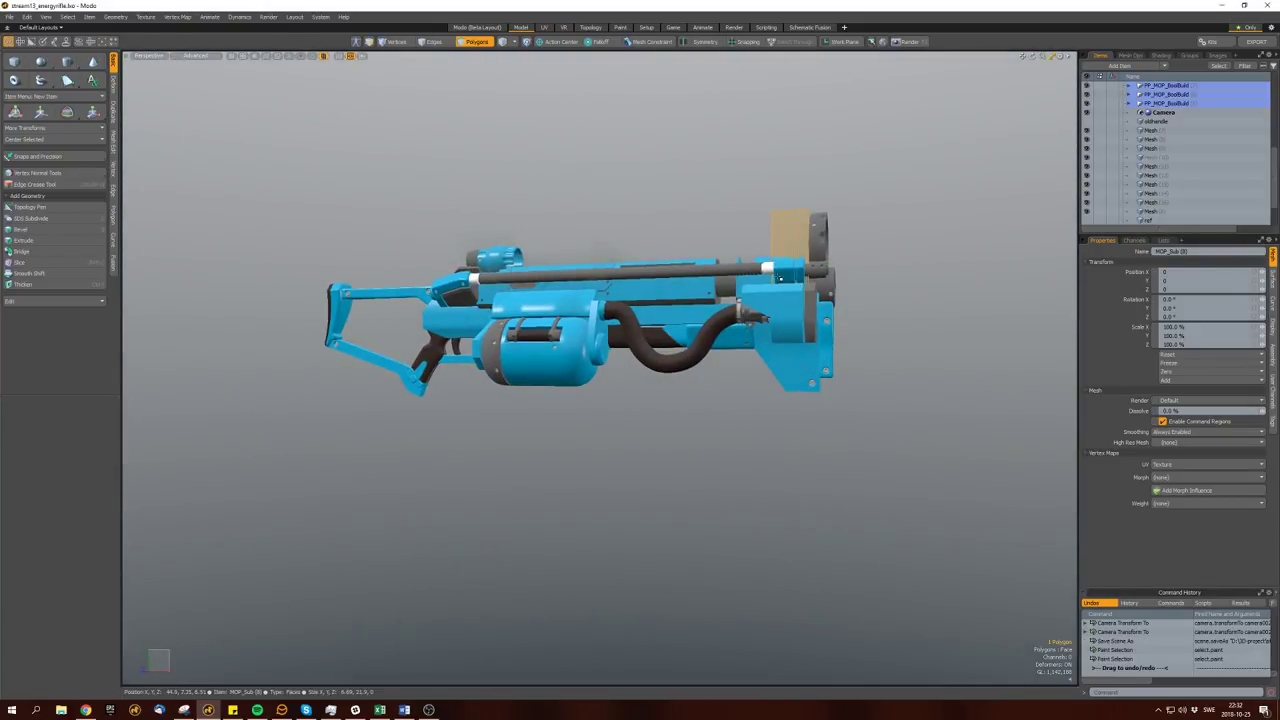
Draw another box across the upper housing just behind the front block, in the boolean cutter mesh.
key(h)
key(h)
alt+drag(480, 240, 593, 234)
scroll(520, 260, up, 4)
key(space)
key(space)
key(space)
alt+drag(520, 260, 487, 269)
scroll(486, 283, down, 2)
key(Escape)
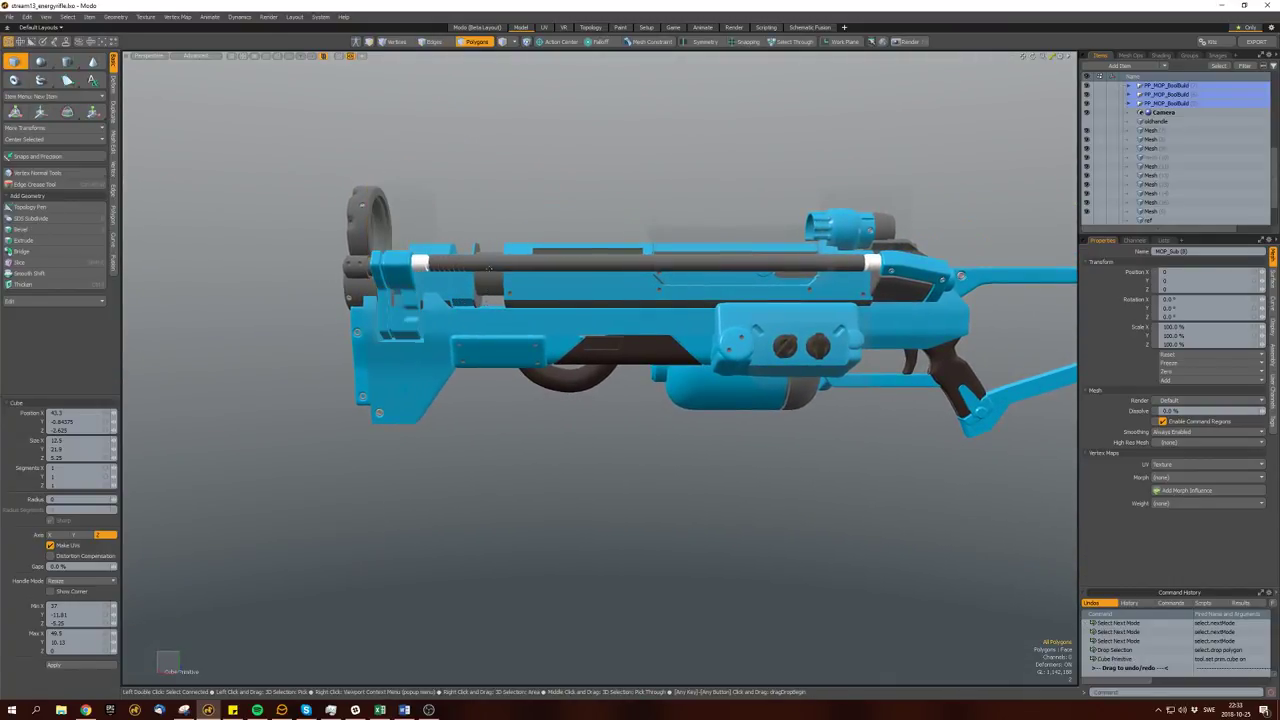
alt+drag(600, 320, 432, 348)
key(space)
key(space)
Select the base mesh of the boolean with the Select Base command.
key(ctrl+alt+b)
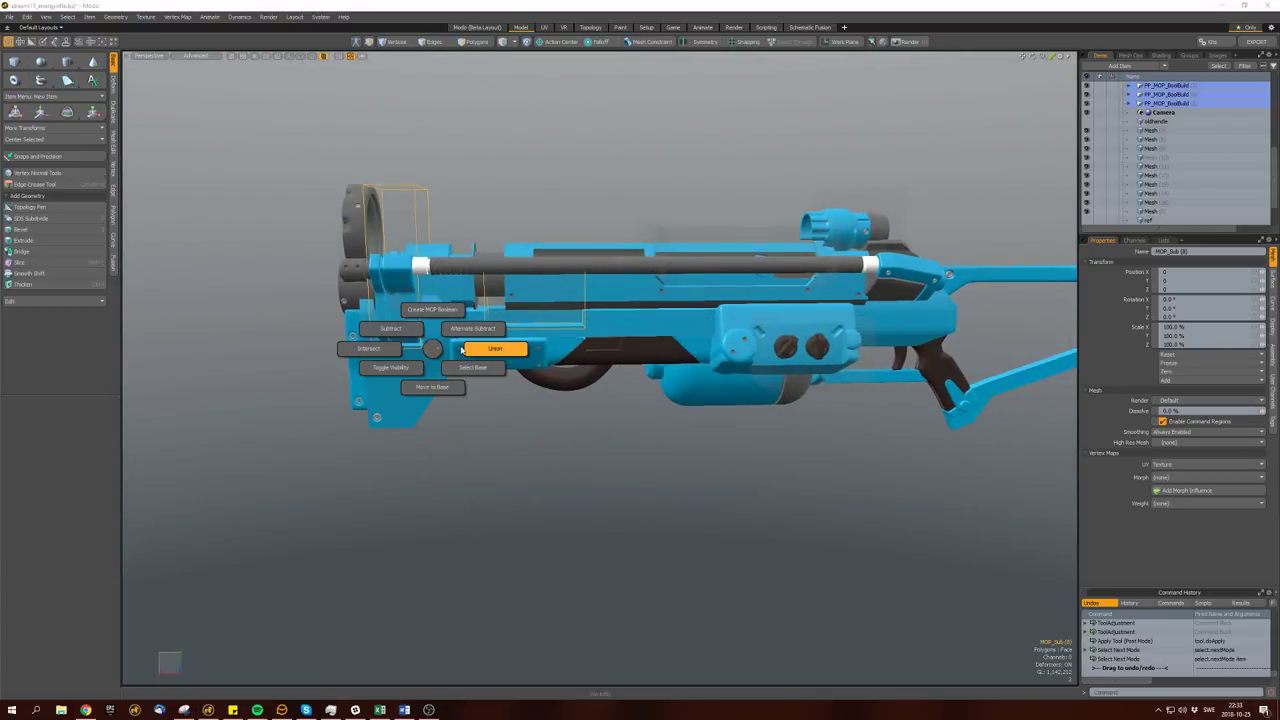
key(Escape)
key(ctrl+alt+b)
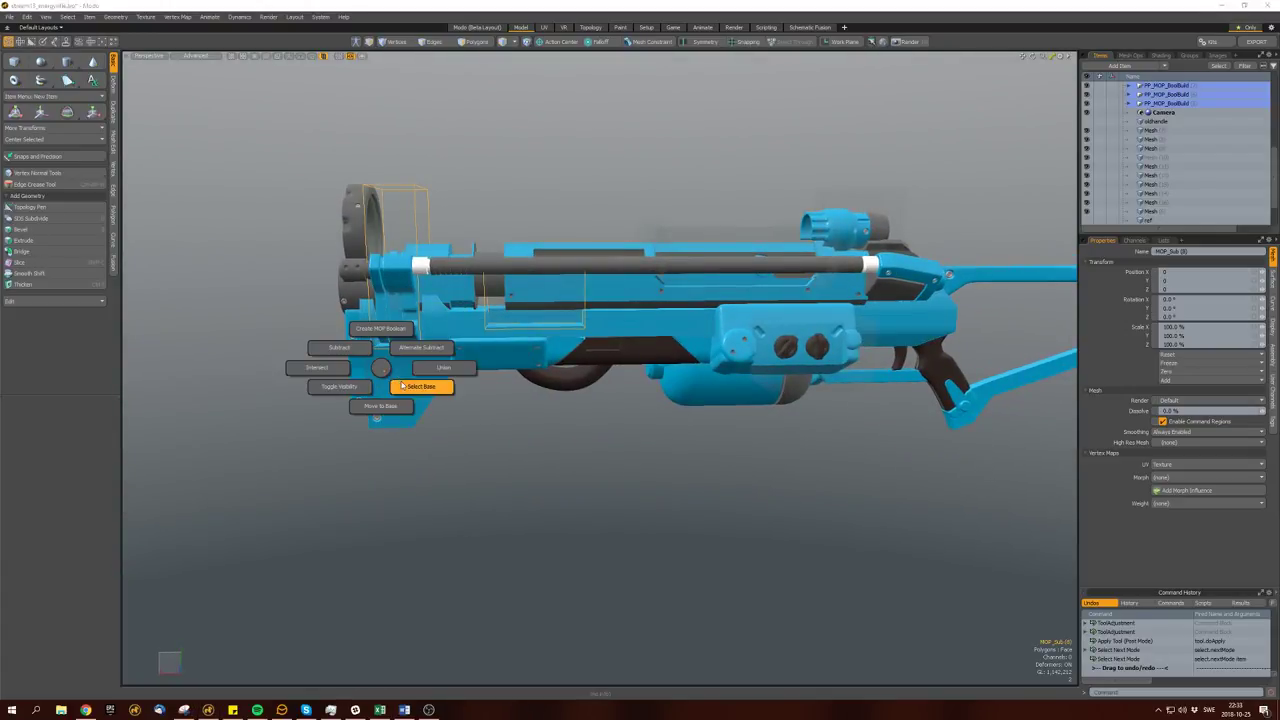
click(402, 385)
alt+drag(402, 385, 470, 390)
Scale and move the new cutter box on the housing, and centre its vertices on the Z axis.
alt+drag(432, 310, 513, 320)
double_click(540, 305)
key(r)
key(3)
key(w)
key(w)
key(alt+c)
click(670, 333)
Check the cutter box in isolation and scale it lengthwise along the barrel housing.
key(h)
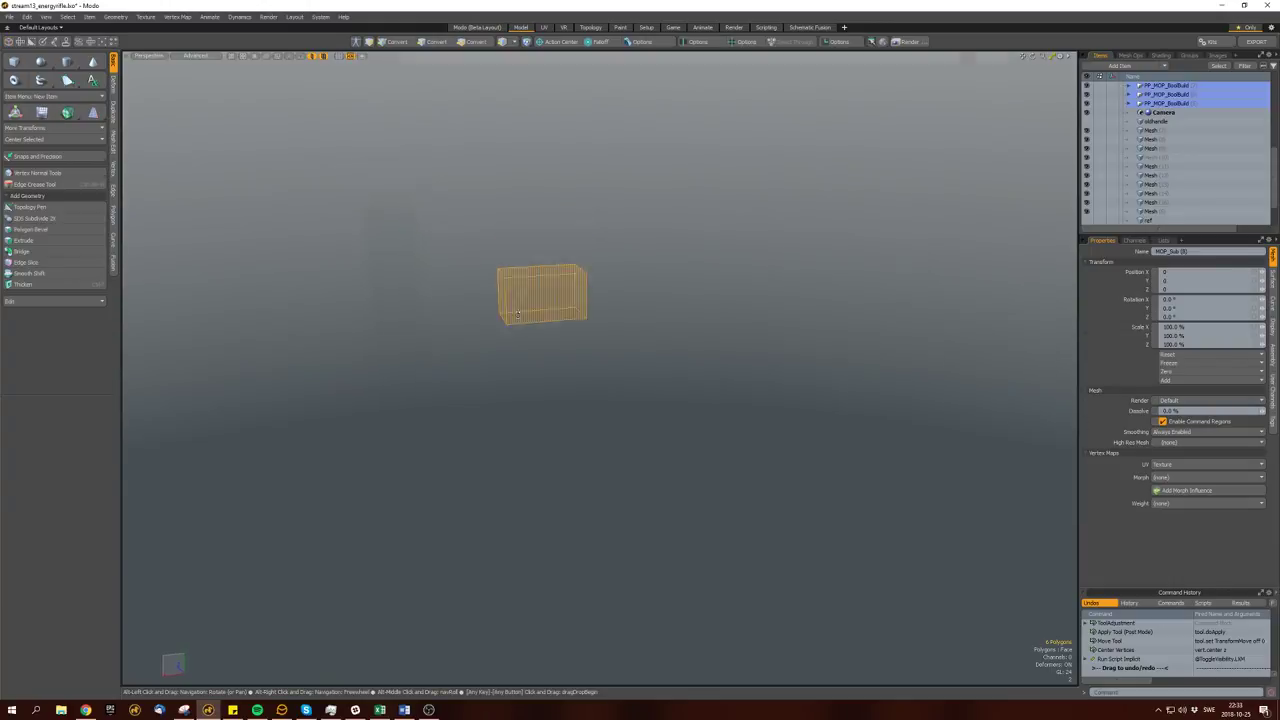
key(h)
key(r)
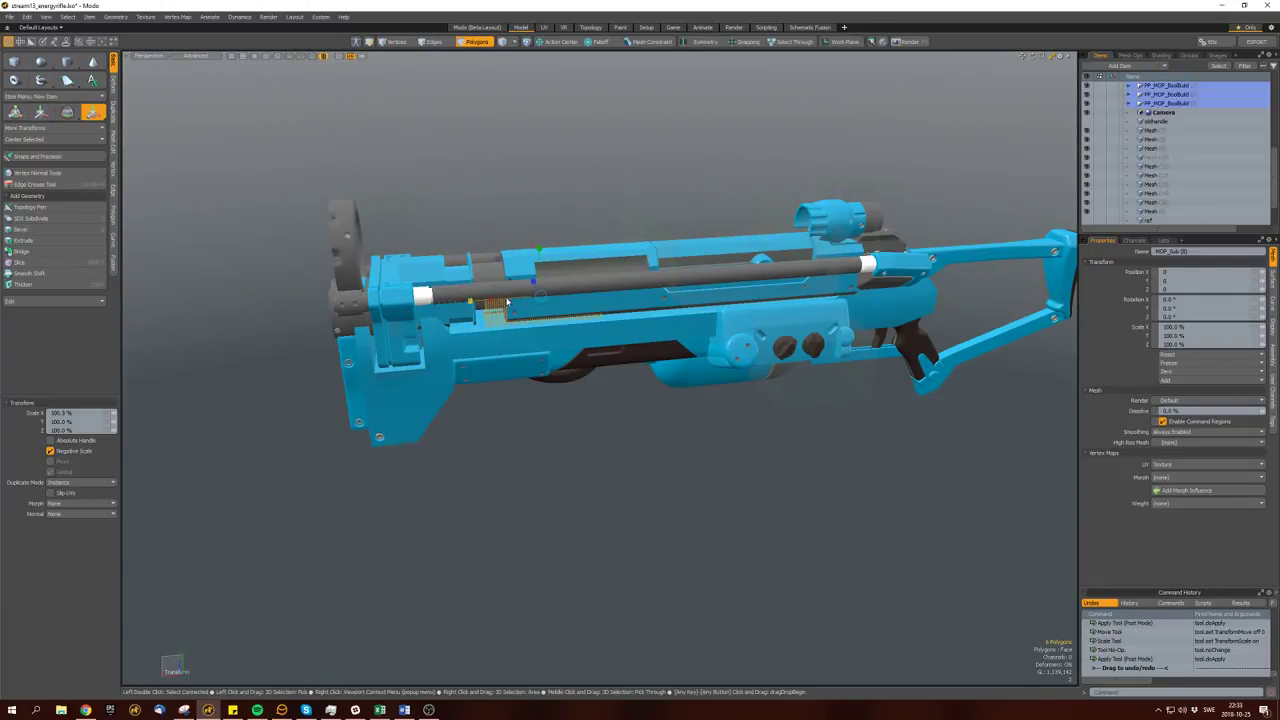
drag(505, 302, 575, 297)
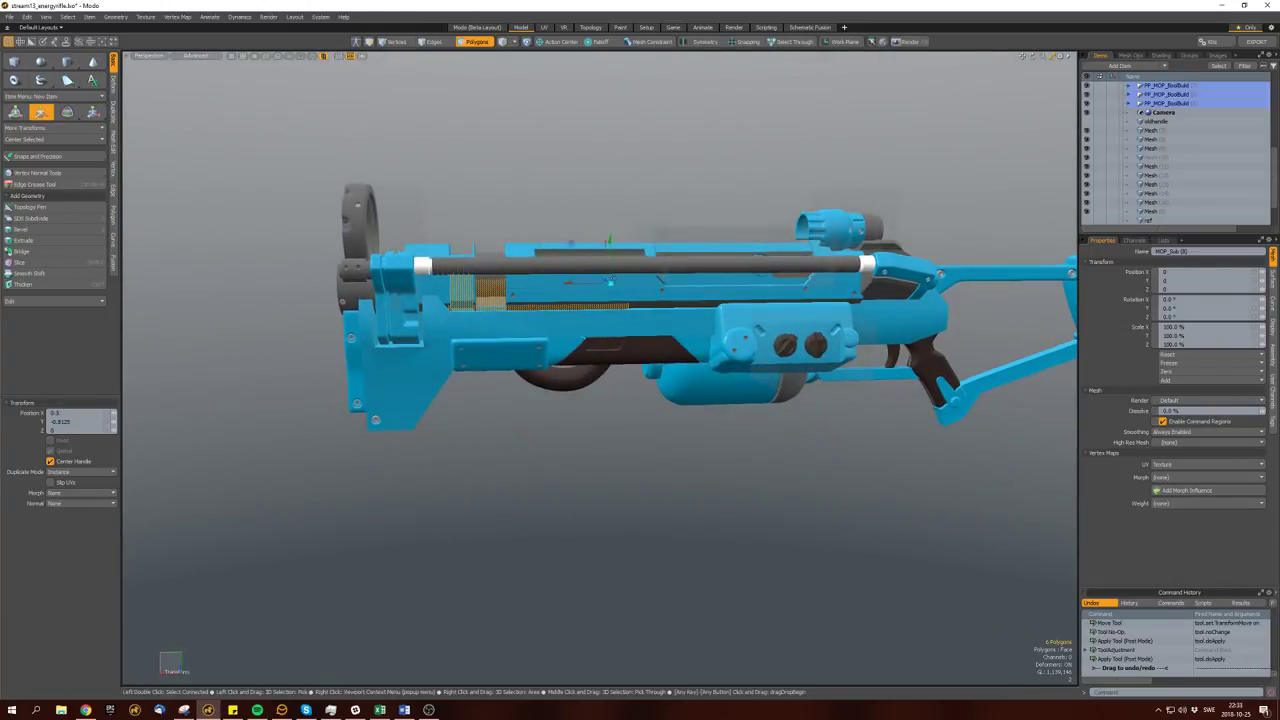
Select a single face of the cutter box on the upper housing by lasso and contracting the selection, and move it.
key(space)
ctrl+right_drag(612, 281, 593, 283)
key(shift+Down)
alt+drag(593, 283, 625, 290)
key(w)
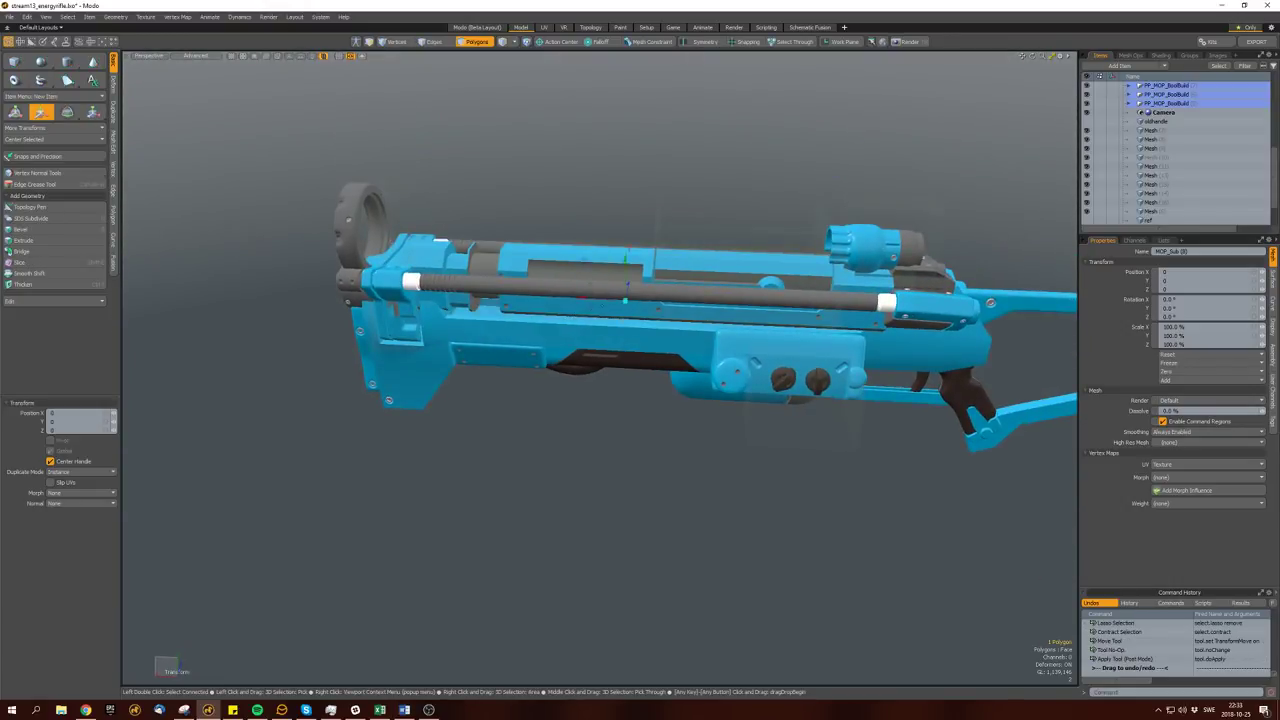
double_click(619, 302)
alt+drag(619, 302, 520, 256)
key(space)
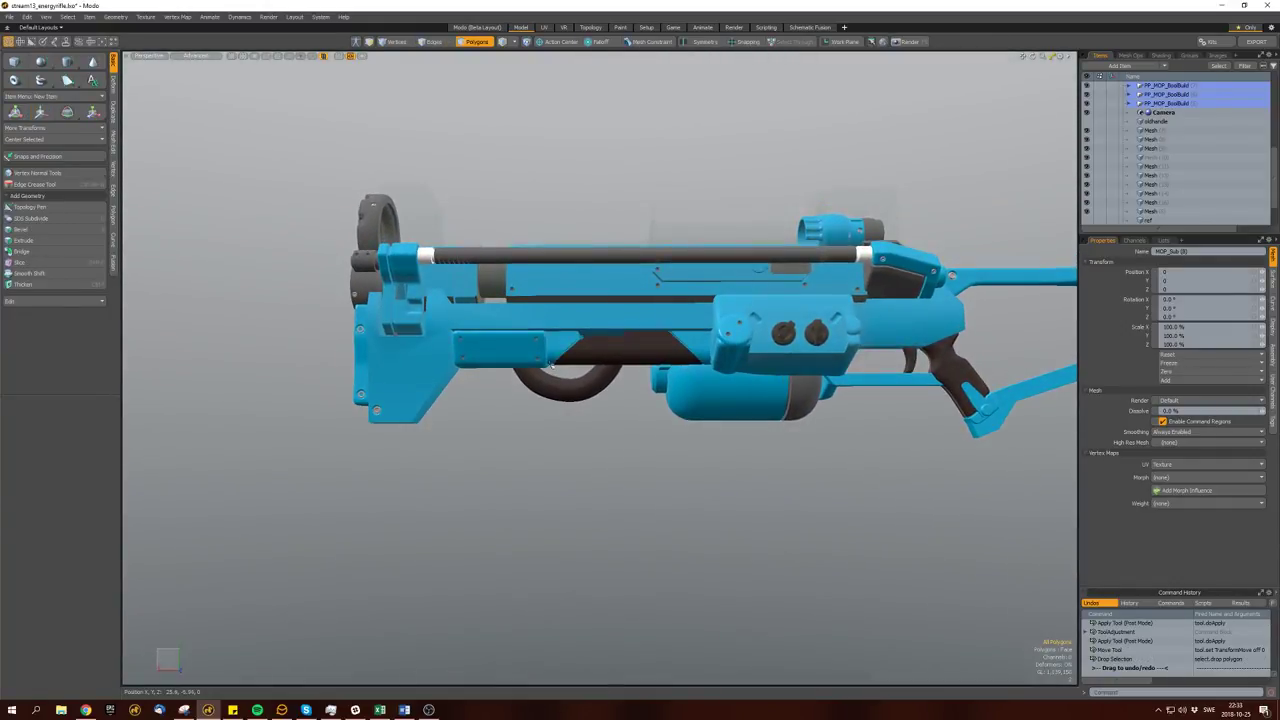
Select the small rounded cutter above the dark insert on the lower body and adjust its scale and position.
click(67, 61)
mouse_move(600, 330)
alt+mouse_down()
mouse_move(707, 374)
mouse_move(600, 250)
mouse_move(528, 126)
mouse_move(620, 300)
mouse_move(655, 305)
mouse_move(603, 303)
mouse_move(650, 295)
mouse_move(785, 318)
mouse_move(691, 297)
alt+mouse_up()
key(space)
key(space)
double_click(648, 317)
key(r)
key(w)
key(space)
key(space)
key(space)
key(space)
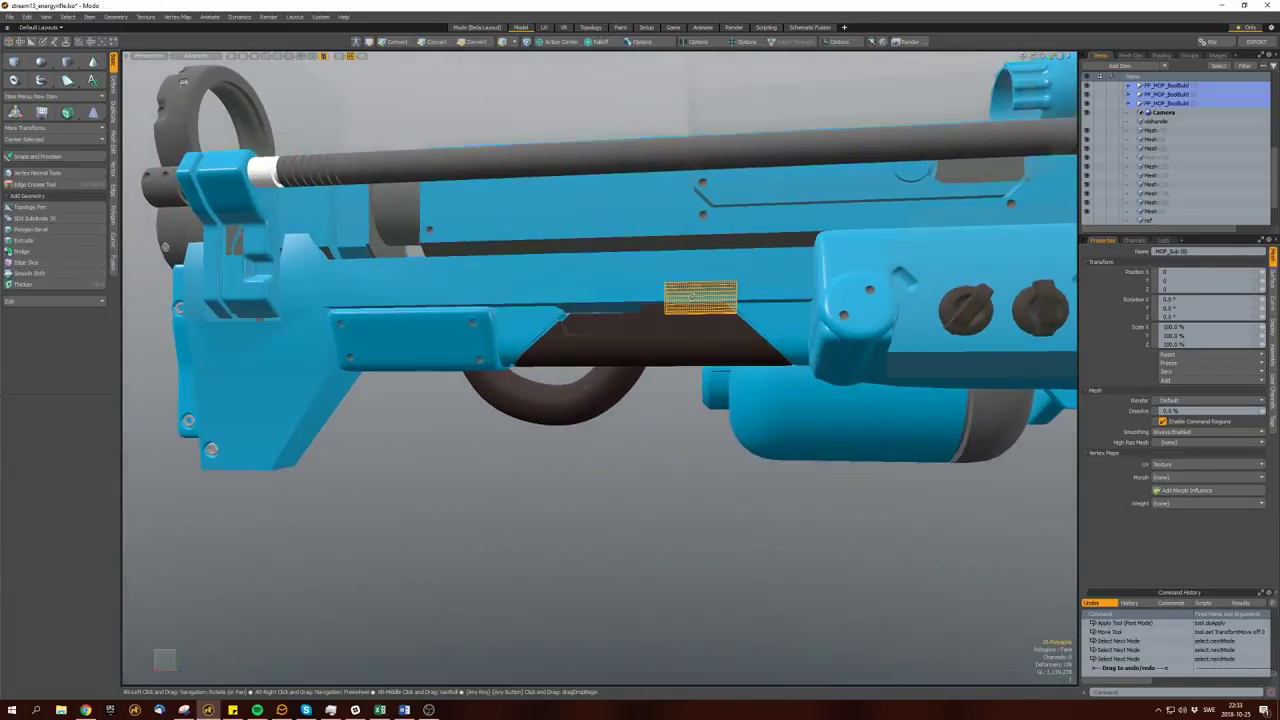
key(ctrl+z)
key(ctrl+z)
key(ctrl+z)
Duplicate the rounded cutter and move the copy about 20.5 units along X to the side plate's upper edge.
scroll(720, 297, down, 2)
key(ctrl+c)
key(ctrl+v)
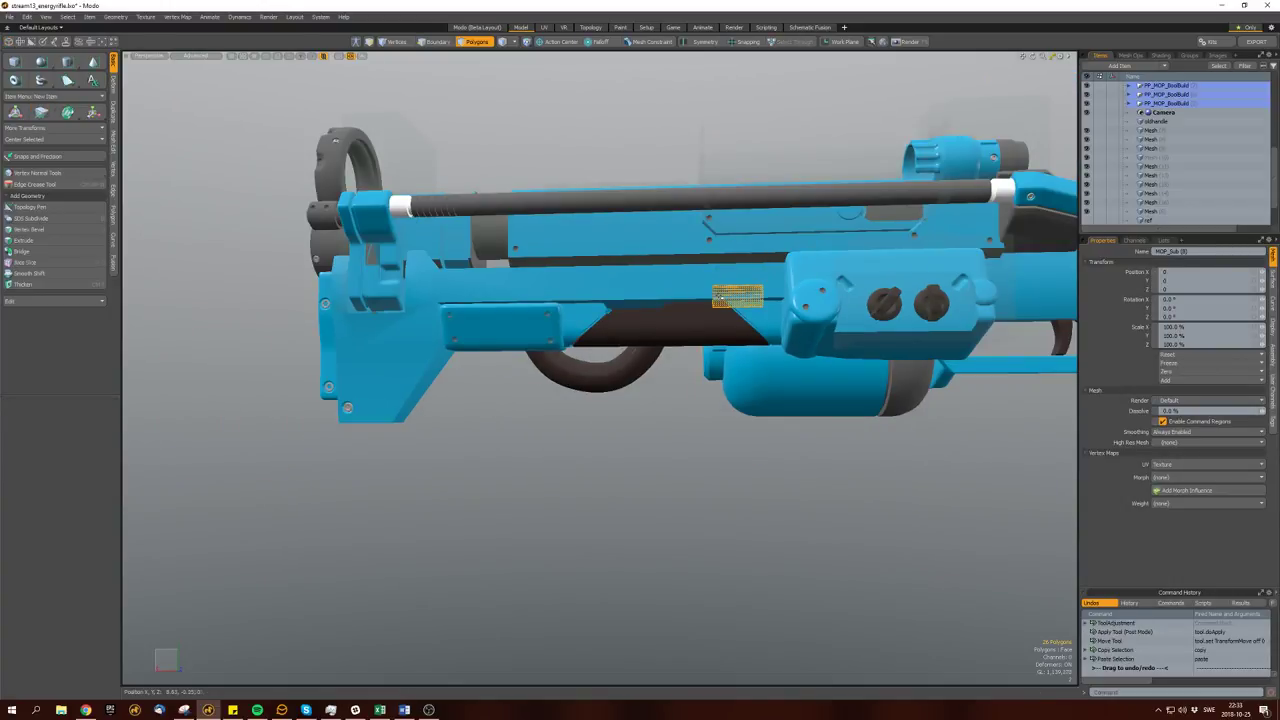
key(w)
drag(718, 296, 703, 300)
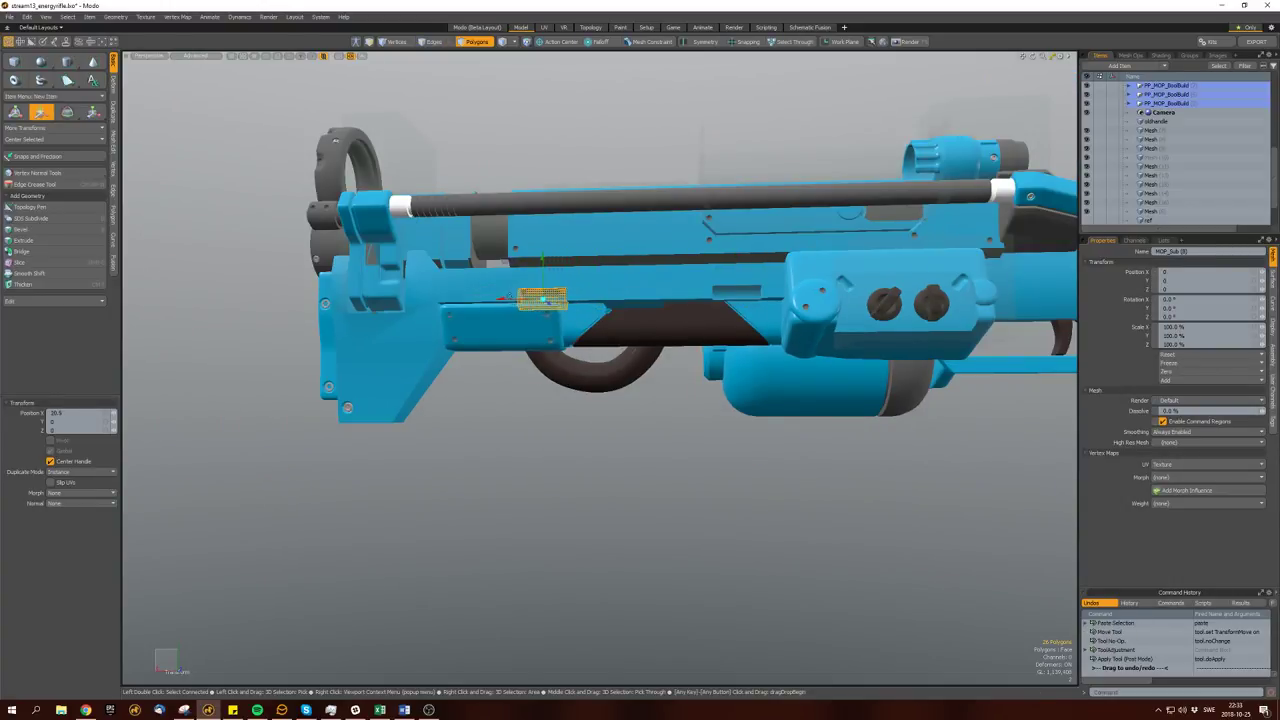
Stretch the copied cutter lengthwise until it spans the full length of the side plate.
key(r)
scroll(543, 300, up, 3)
drag(515, 307, 470, 305)
key(w)
key(r)
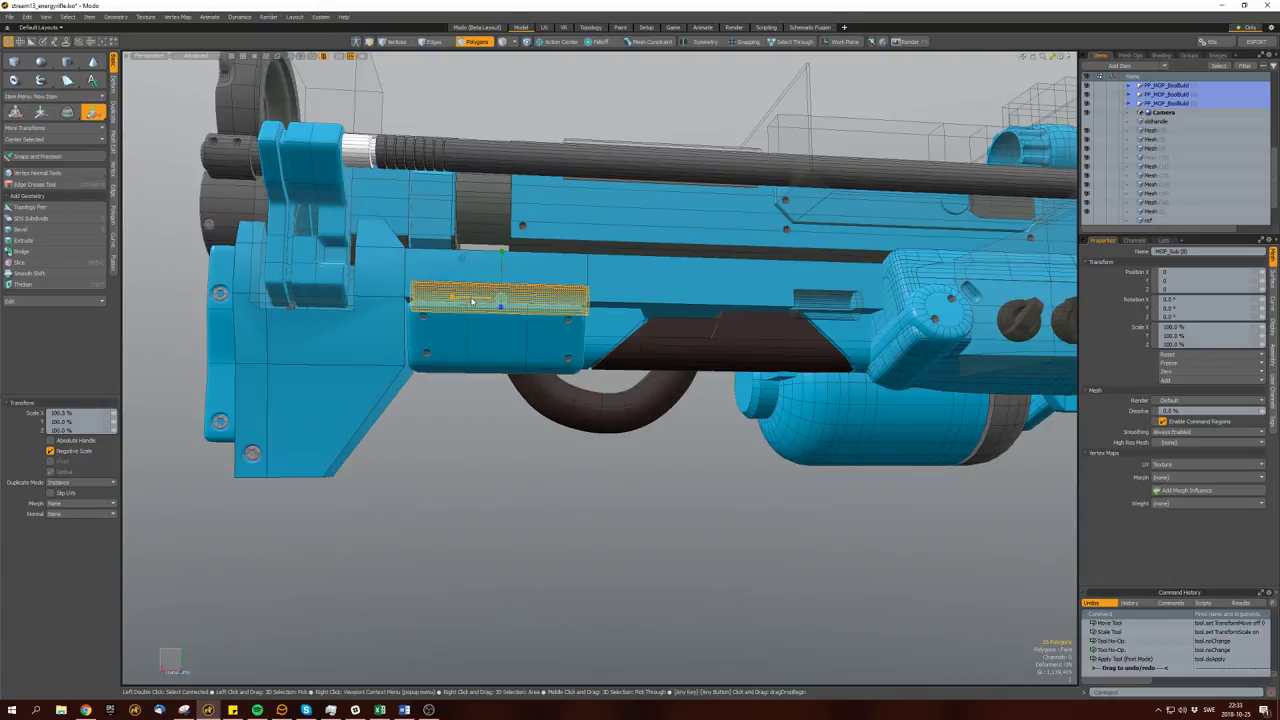
key(w)
key(r)
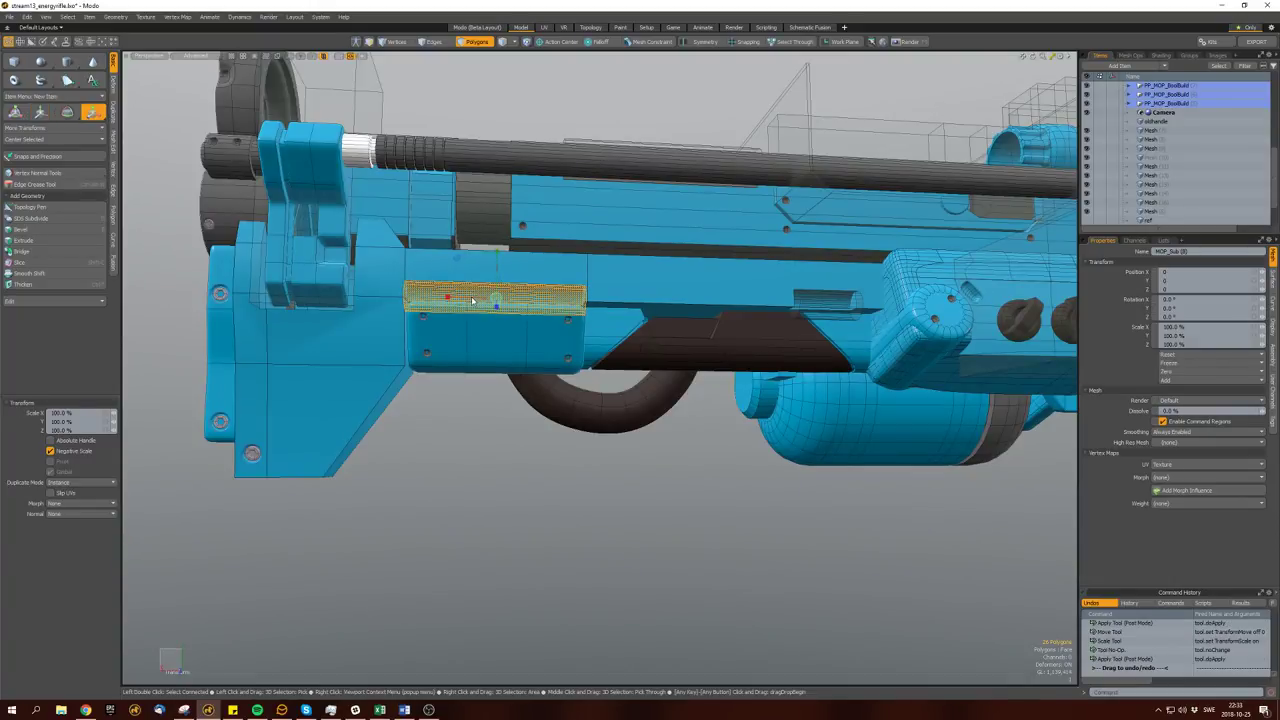
Fine-tune the long cutter's position on the side plate's upper edge and rescale its polygons to shape the recess.
key(w)
mouse_move(475, 300)
mouse_down()
mouse_move(545, 293)
mouse_move(521, 299)
mouse_move(527, 309)
mouse_up()
key(space)
key(space)
double_click(545, 293)
key(r)
Copy the long cutter's connected polygons into the side plate's mesh as a solid tube along the recess.
click(527, 309)
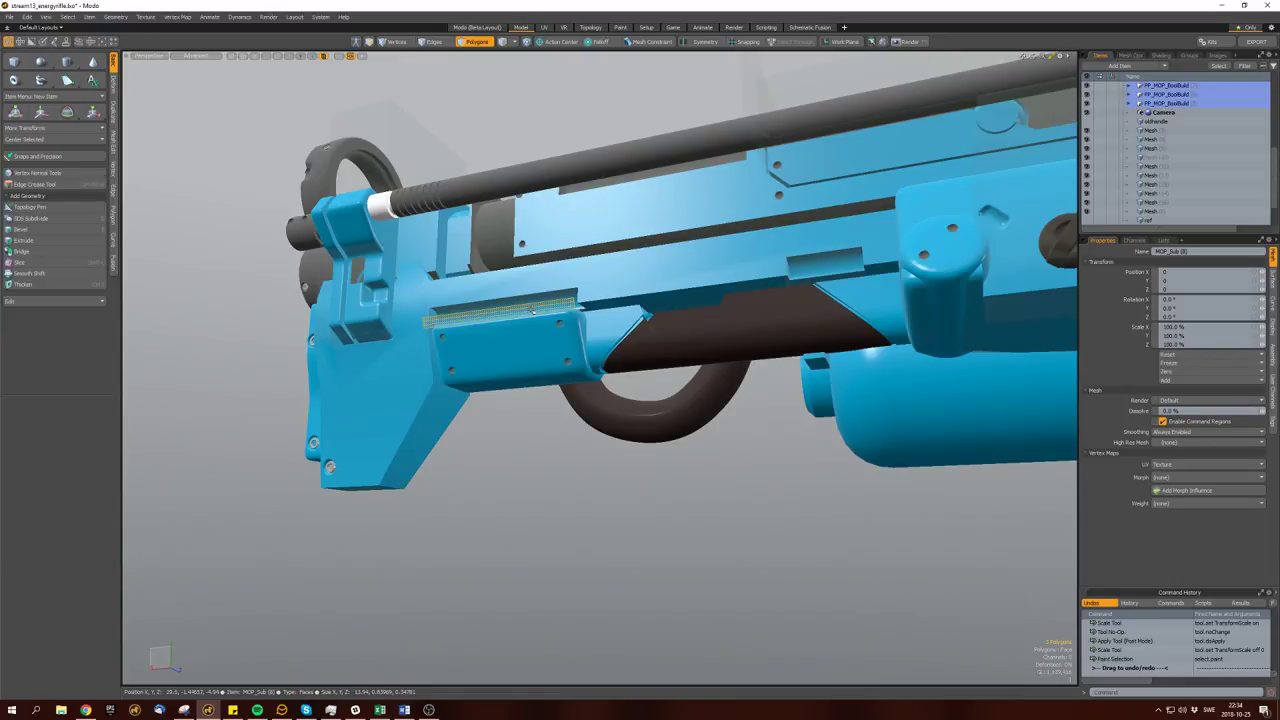
double_click(532, 311)
key(ctrl+c)
key(space)
click(532, 311)
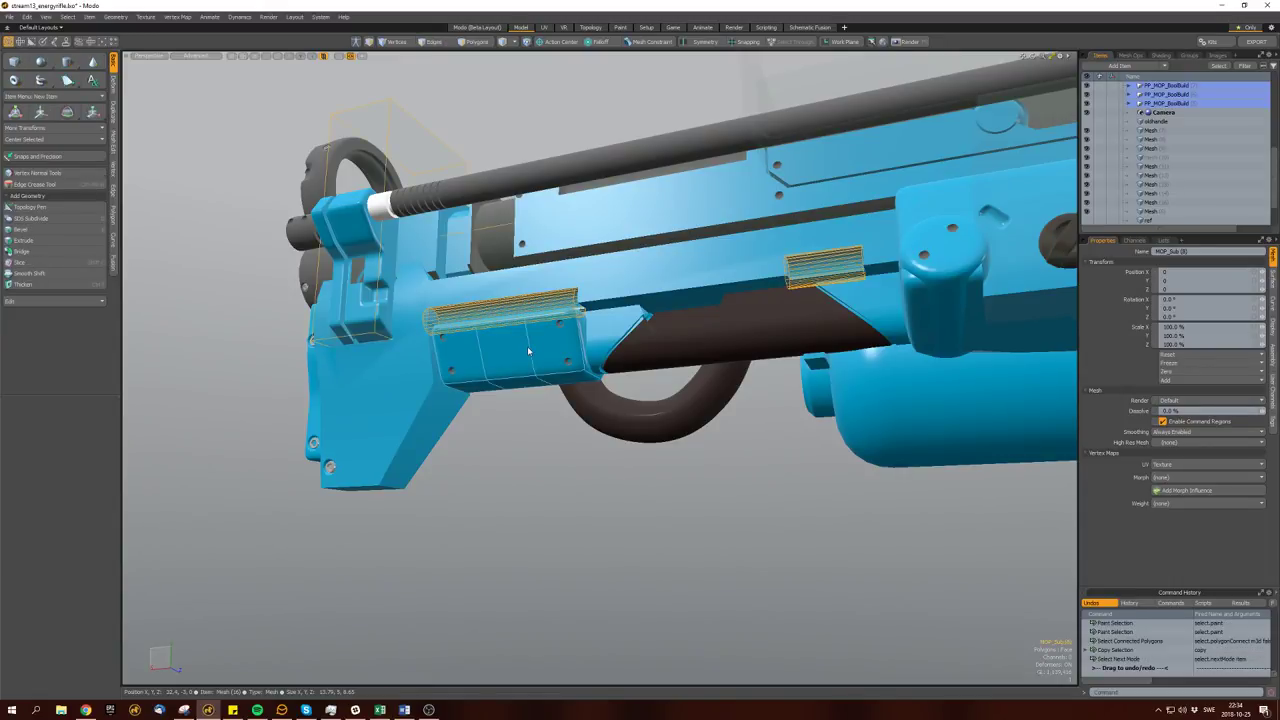
key(space)
key(ctrl+v)
mouse_move(532, 311)
alt+mouse_down()
mouse_move(510, 342)
mouse_move(520, 297)
mouse_move(535, 398)
mouse_move(575, 420)
alt+mouse_up()
key(shift+p)
click(500, 318)
click(584, 427)
Examine the rifle in the render preview from both sides, from above and at an angle from the front.
key(F9)
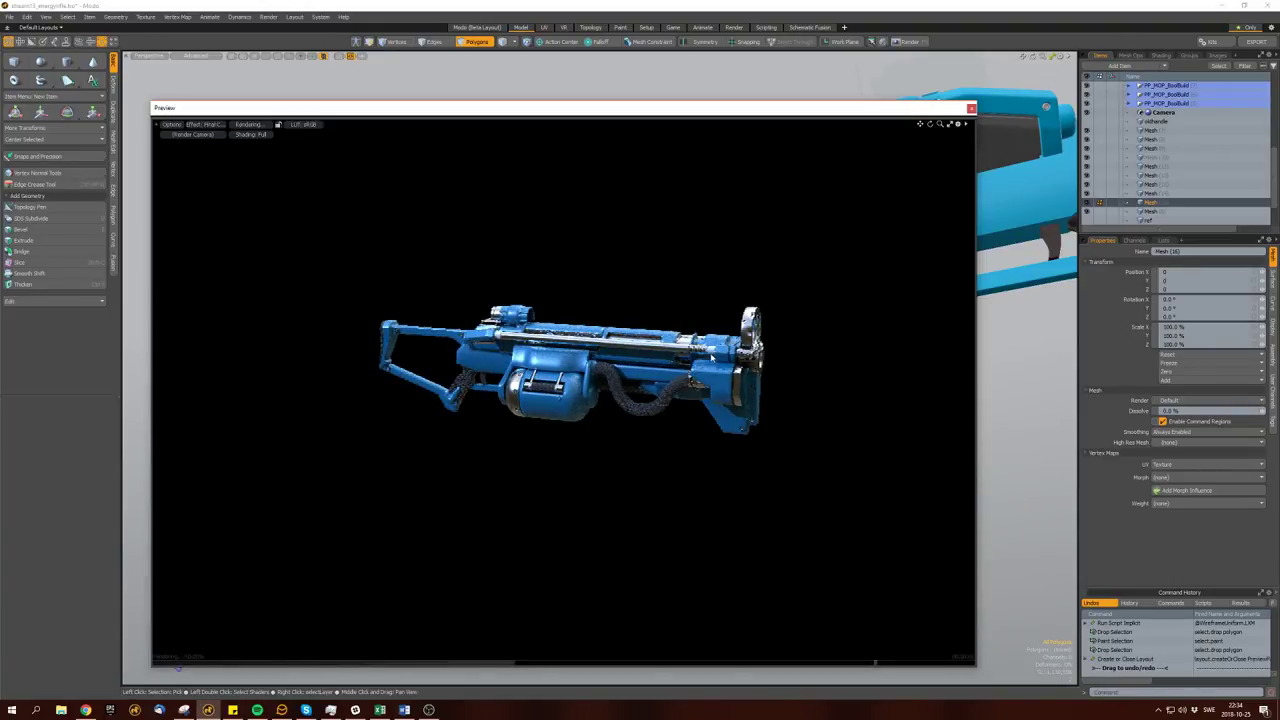
alt+drag(300, 375, 455, 375)
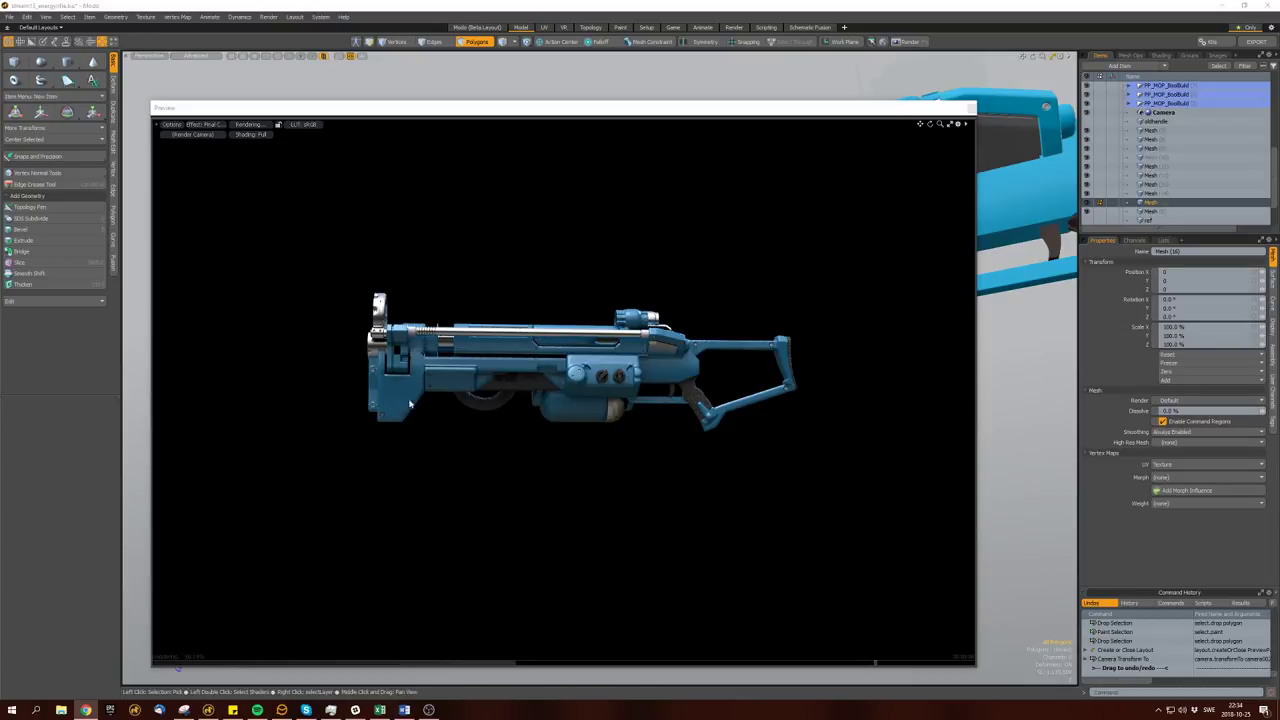
drag(600, 380, 640, 341)
drag(785, 350, 760, 430)
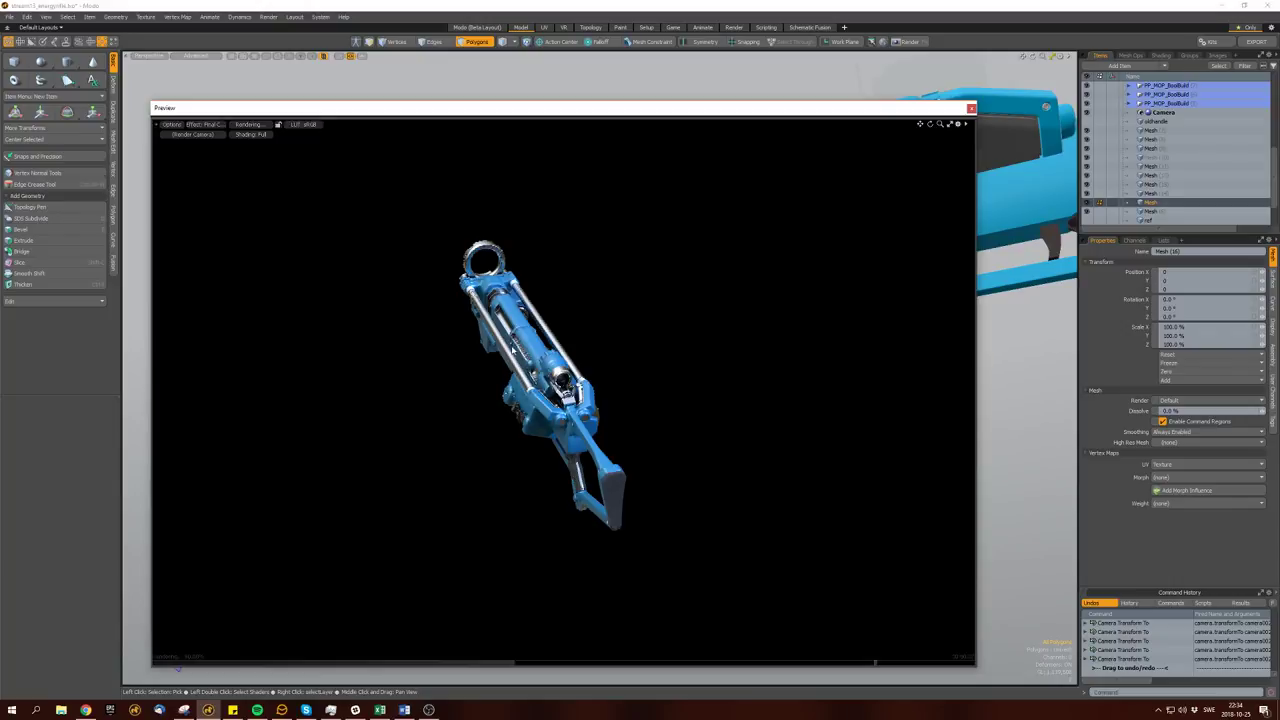
key(ctrl+z)
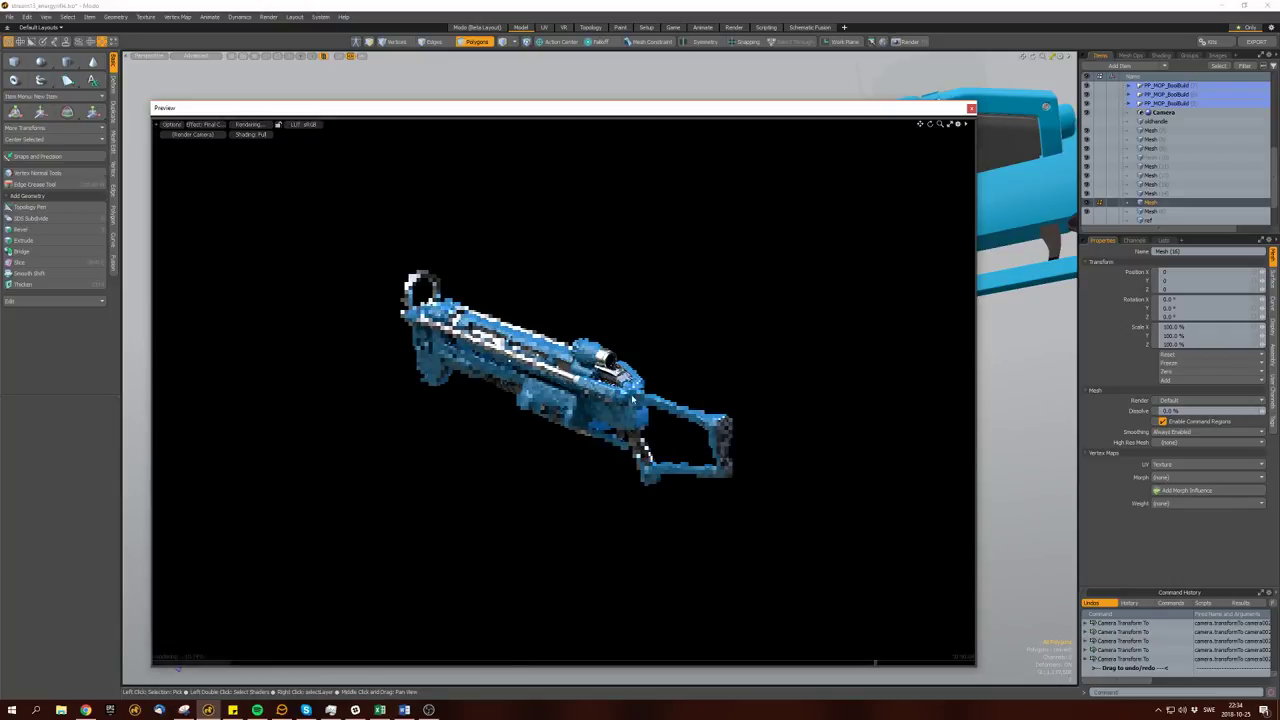
key(ctrl+z)
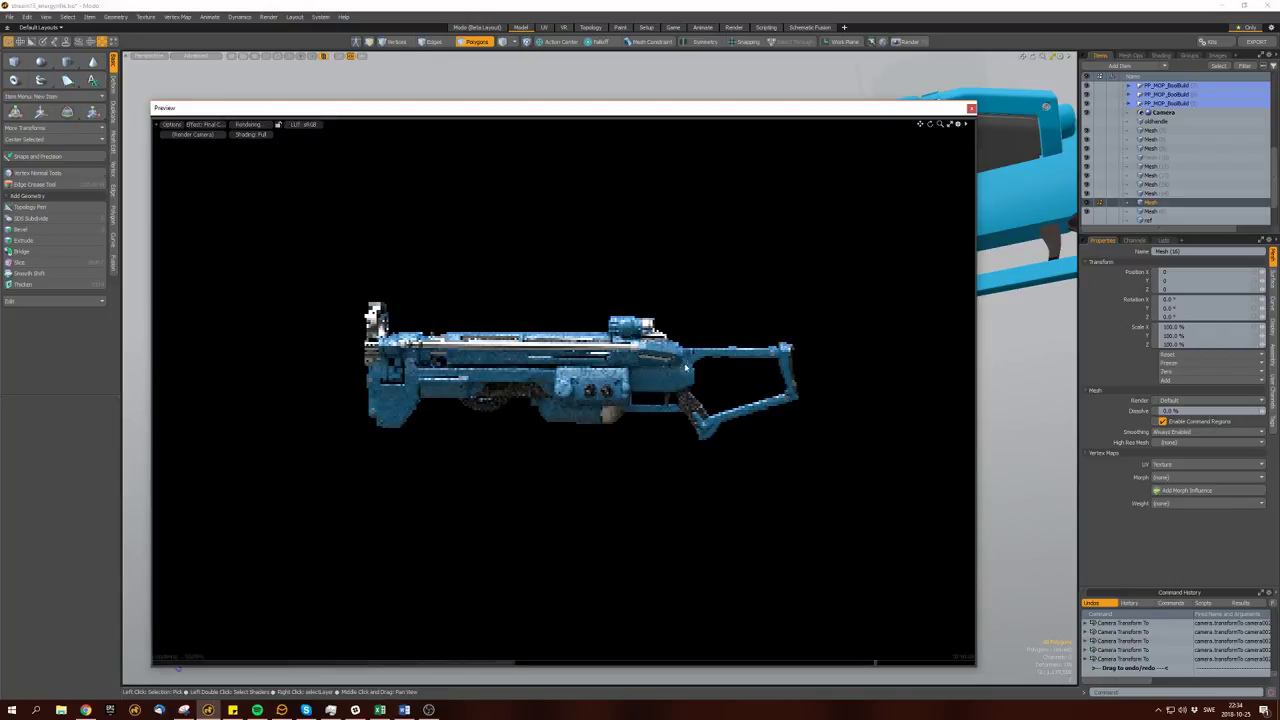
alt+drag(524, 385, 601, 403)
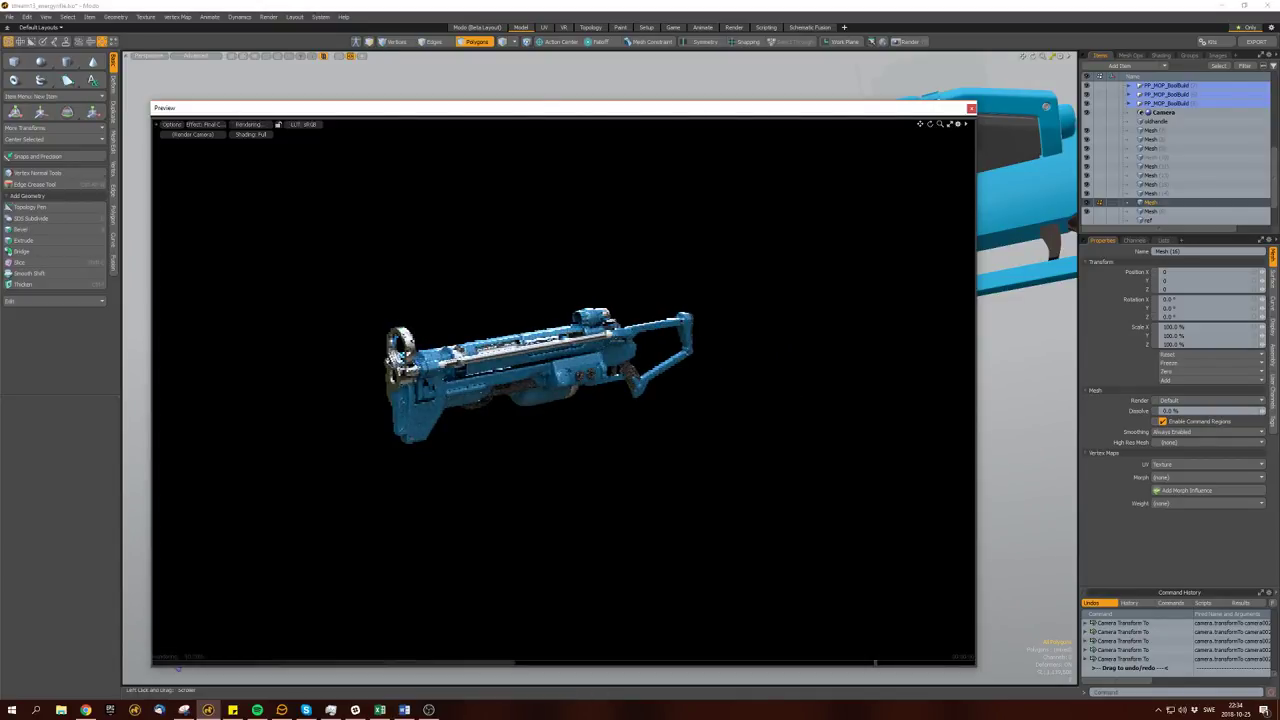
key(alt+Tab)
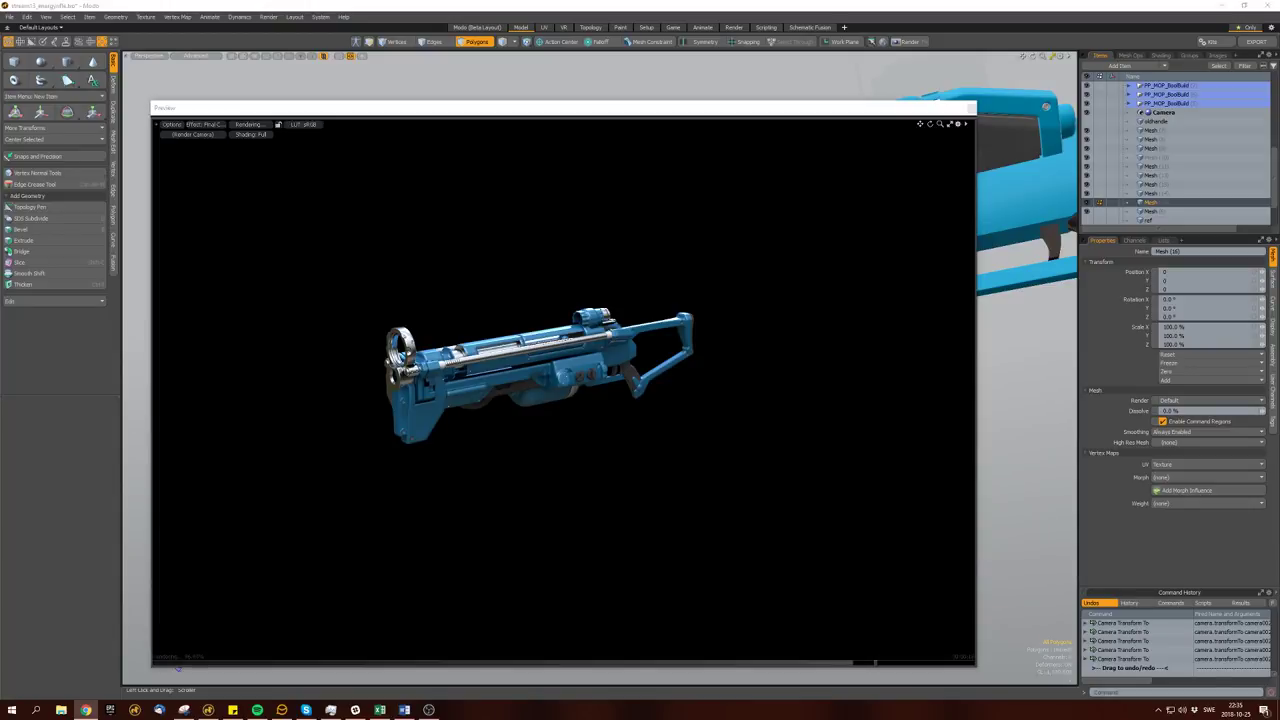
ctrl+alt+drag(196, 600, 196, 633)
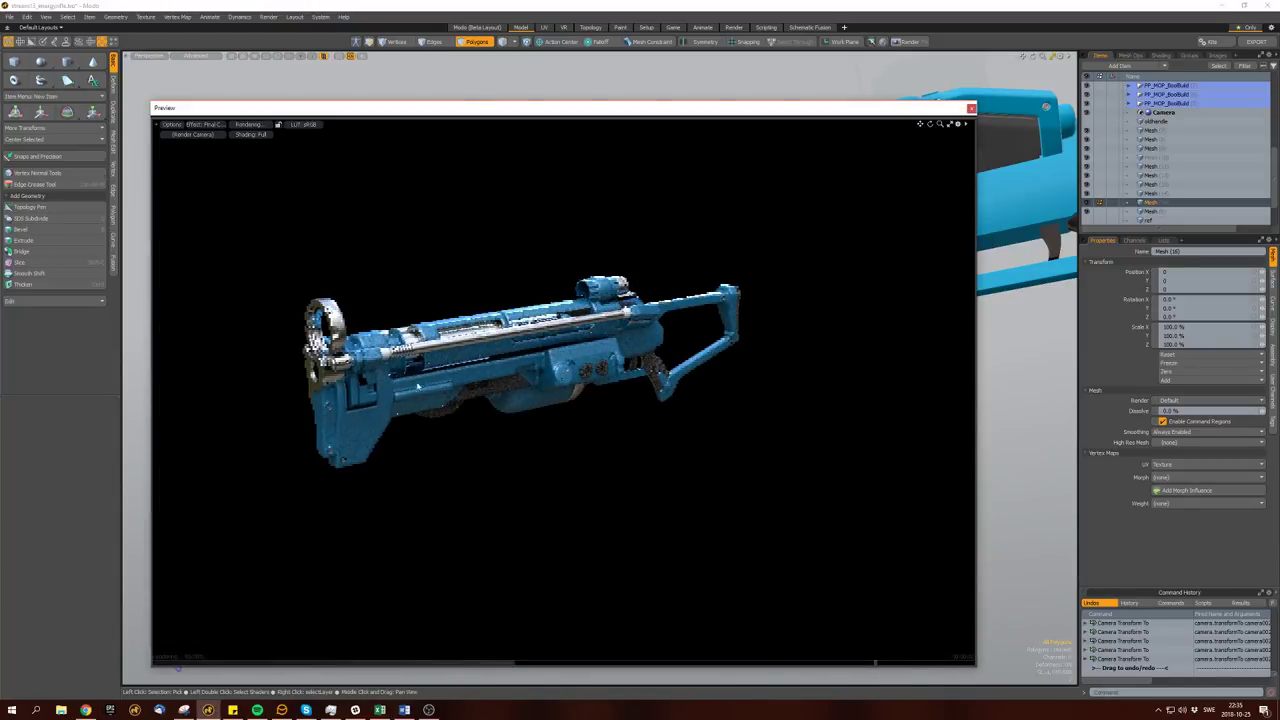
click(971, 108)
Isolate the side plate's main block by hiding the other polygons, and switch off its subdivision.
scroll(534, 286, up, 3)
click(505, 300)
click(517, 297)
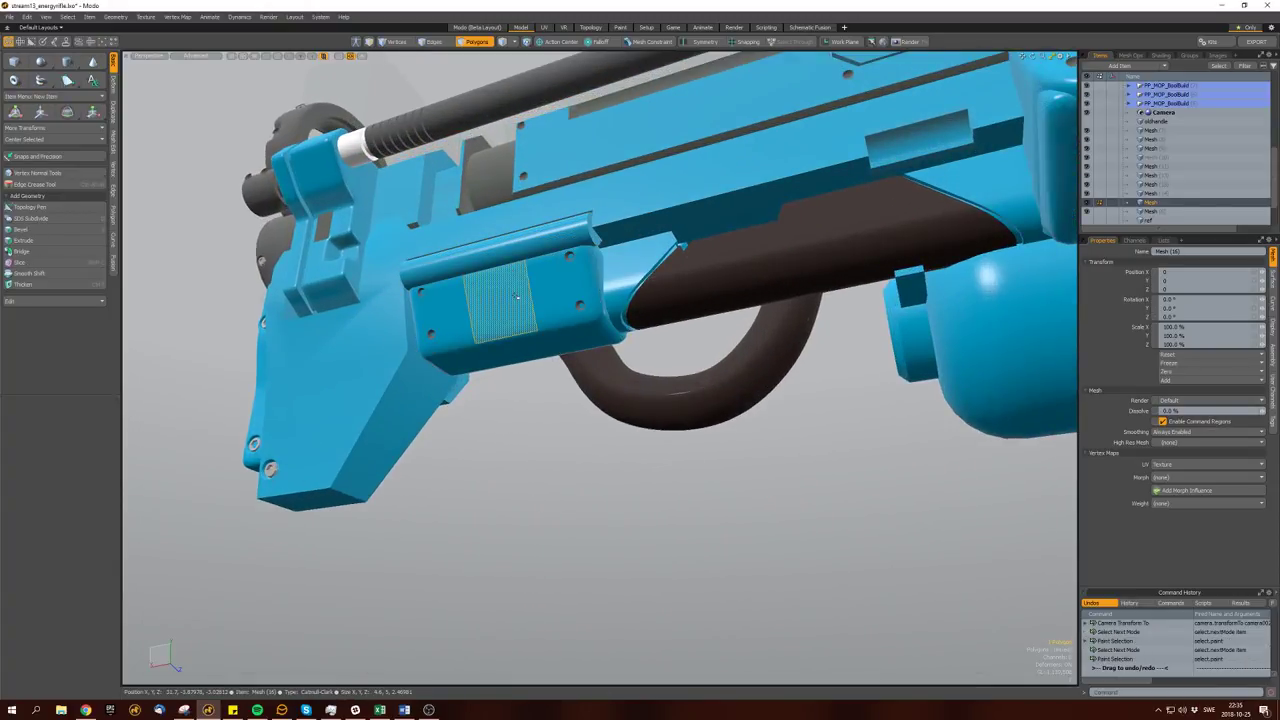
double_click(517, 297)
key(shift+h)
mouse_move(517, 297)
alt+mouse_down()
mouse_move(494, 250)
mouse_move(480, 250)
alt+mouse_up()
double_click(494, 242)
key(h)
double_click(480, 265)
key(Tab)
Bevel the top faces of the side plate's block and turn its subdivision back on.
click(444, 218)
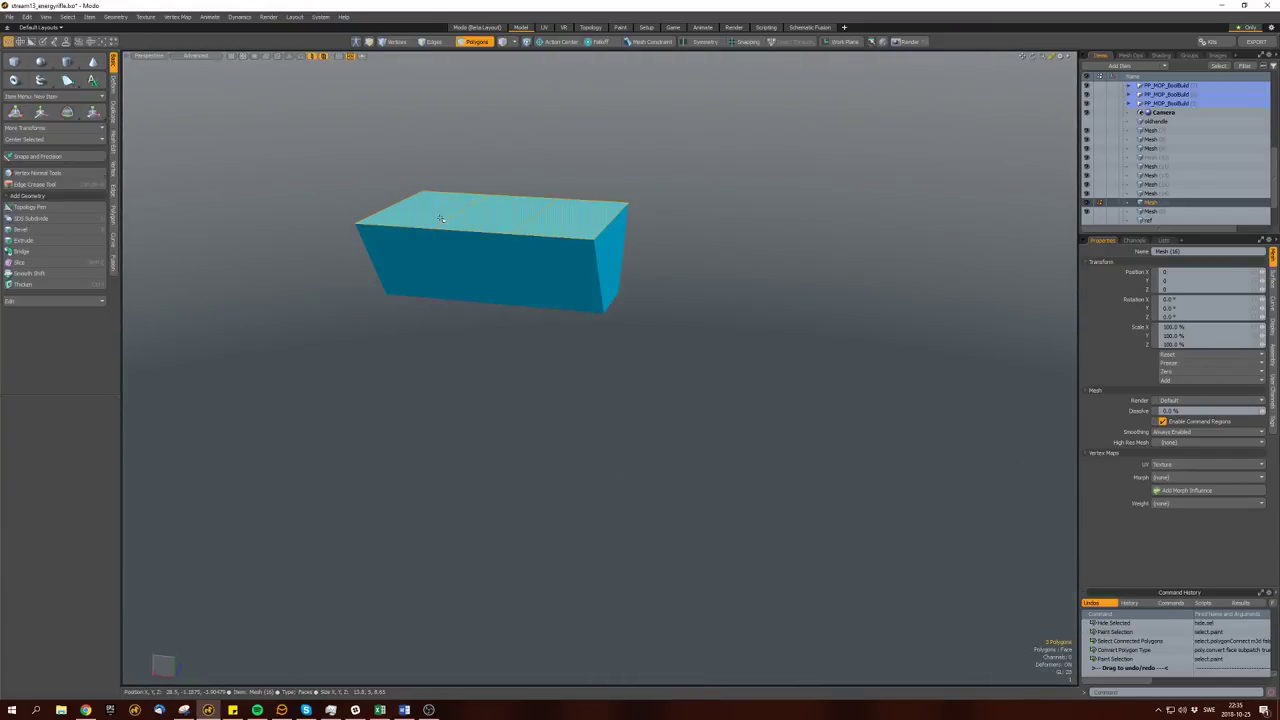
key(shift+h)
key(b)
mouse_move(490, 274)
mouse_down()
mouse_move(490, 262)
mouse_move(538, 252)
mouse_move(420, 258)
mouse_move(496, 268)
mouse_move(490, 240)
mouse_up()
key(space)
key(b)
key(r)
key(space)
double_click(500, 300)
key(Tab)
Apply an edge weight of 20 around the corner polygons at the ends of the side plate.
click(500, 315)
alt+drag(560, 300, 600, 280)
click(617, 272)
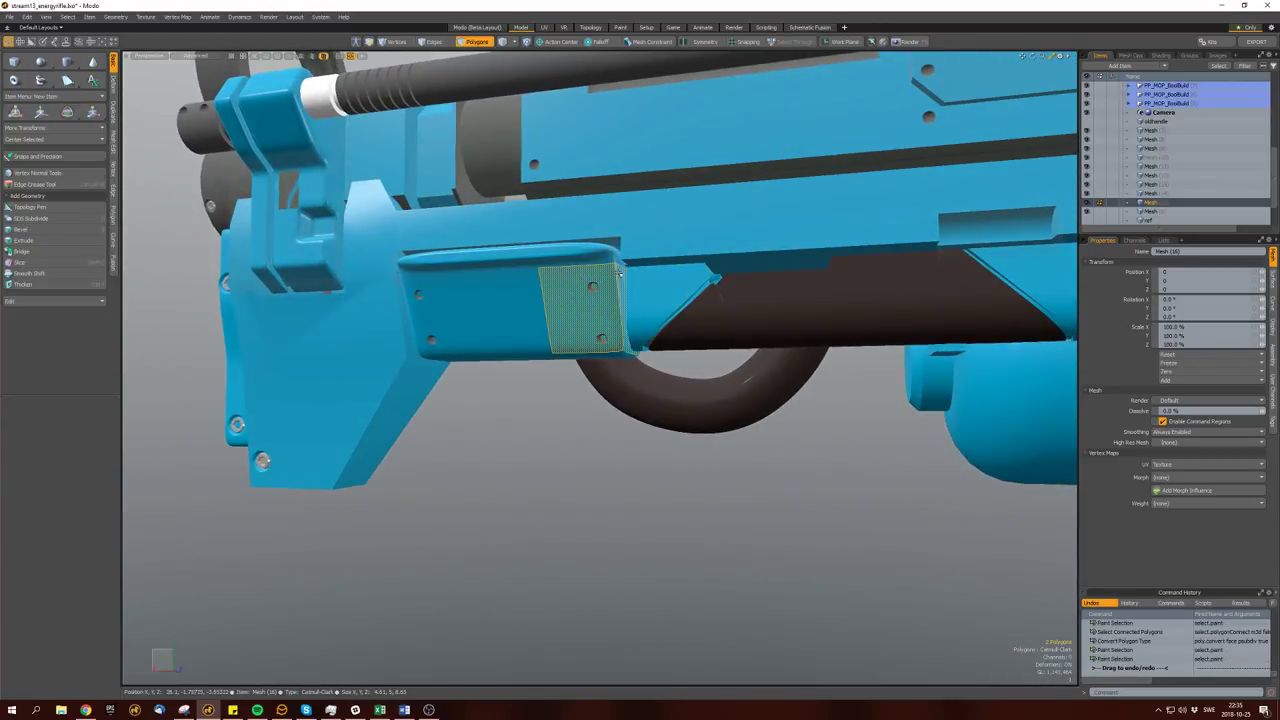
alt+drag(619, 272, 545, 262)
key(l)
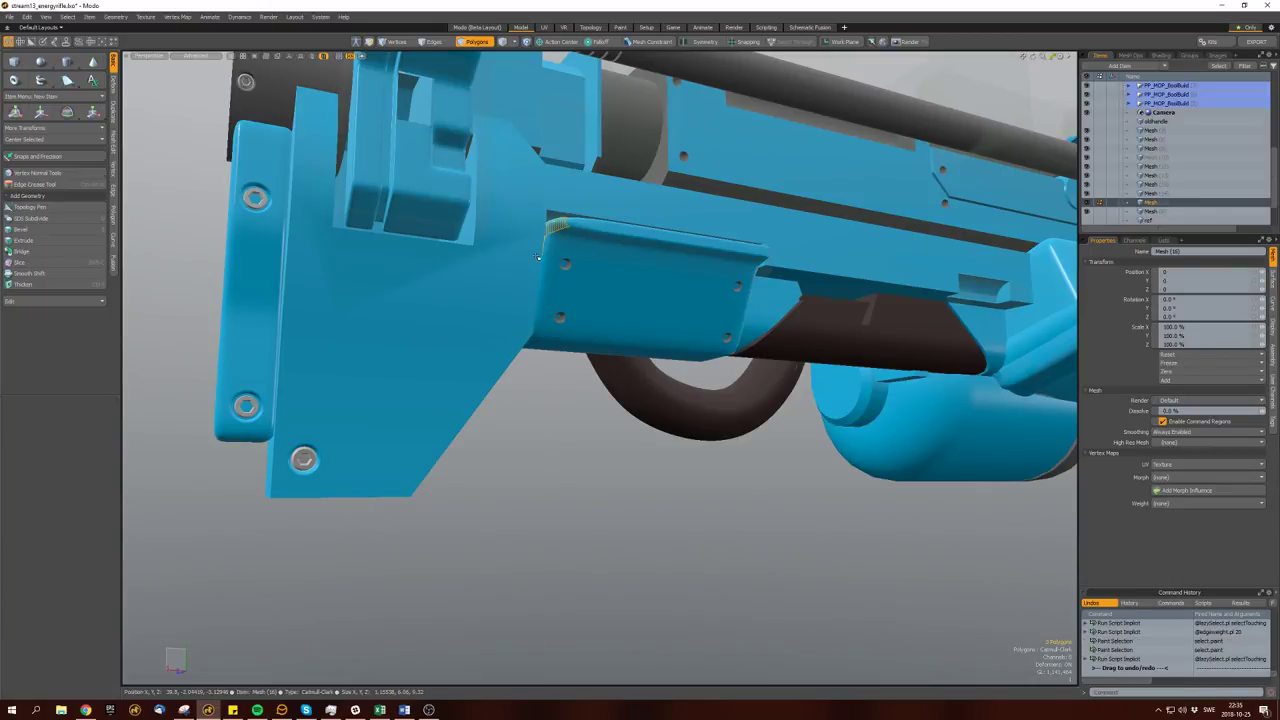
key(space)
key(space)
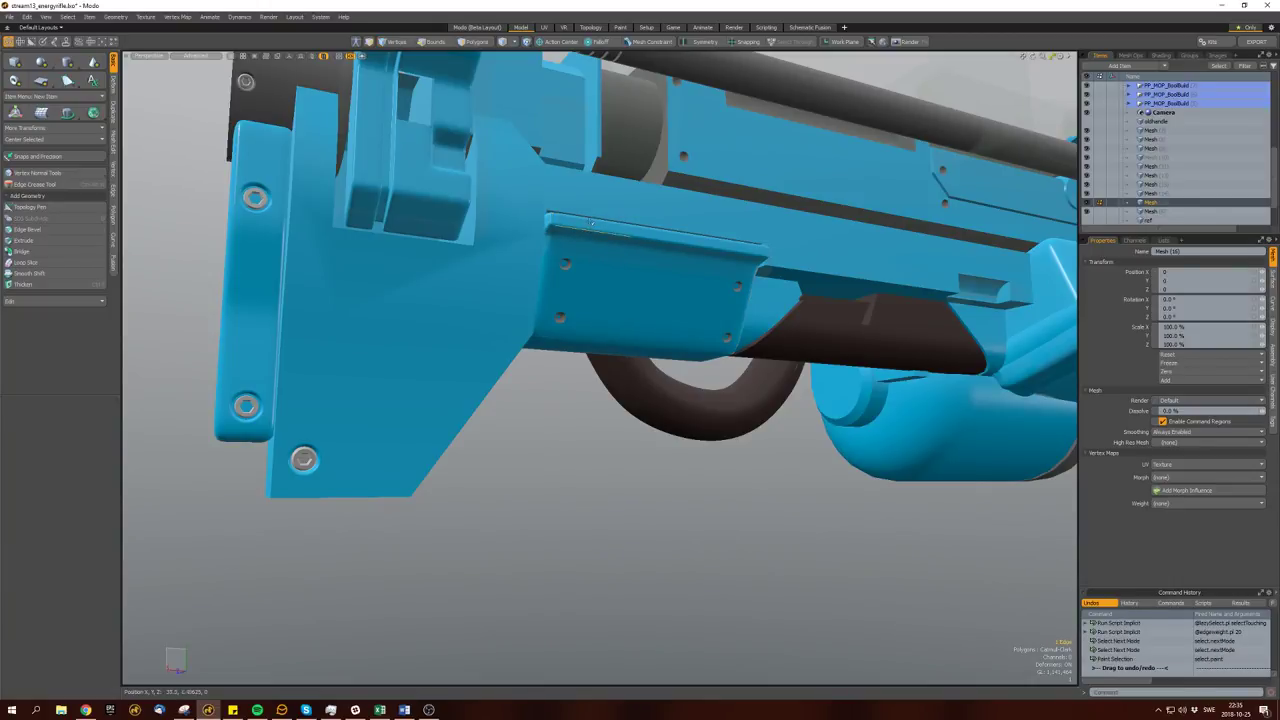
double_click(593, 221)
alt+drag(593, 221, 567, 230)
key(space)
key(space)
key(space)
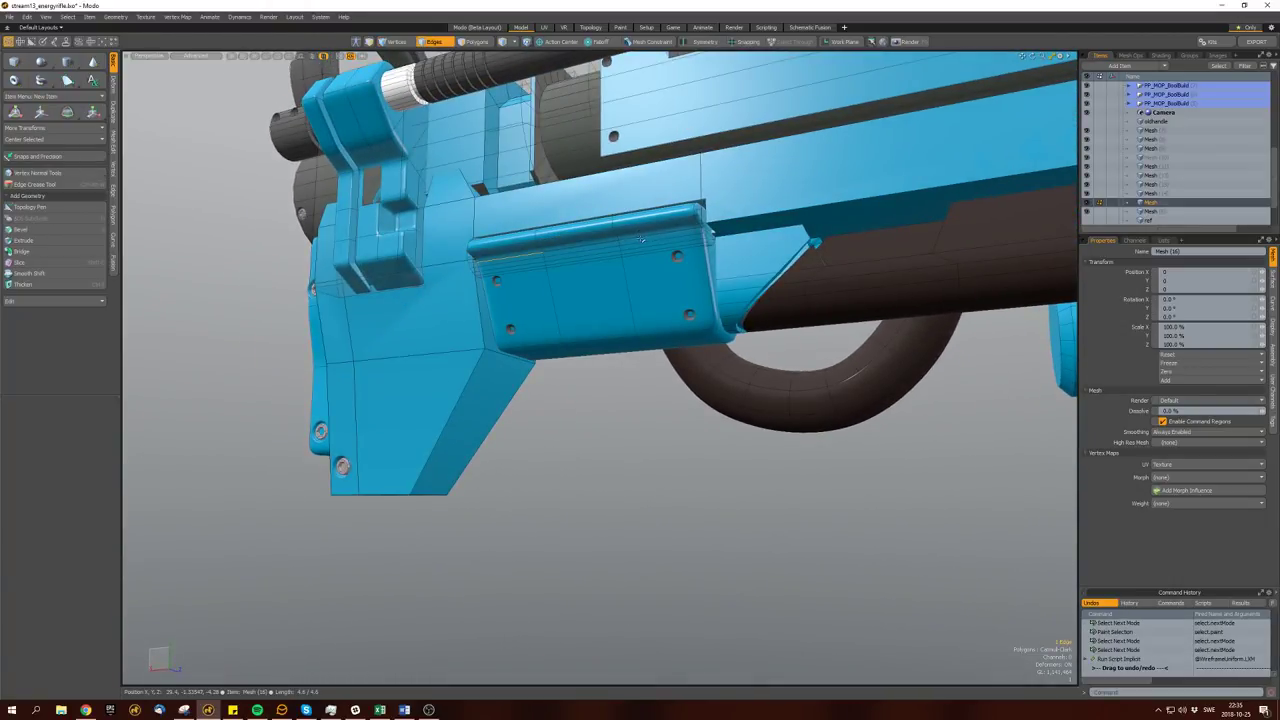
Scale the tube polygons to 102% in Y and Z and shorten them along X into a hinge barrel on the plate.
key(space)
double_click(610, 238)
key(r)
alt+drag(610, 238, 549, 214)
click(562, 219)
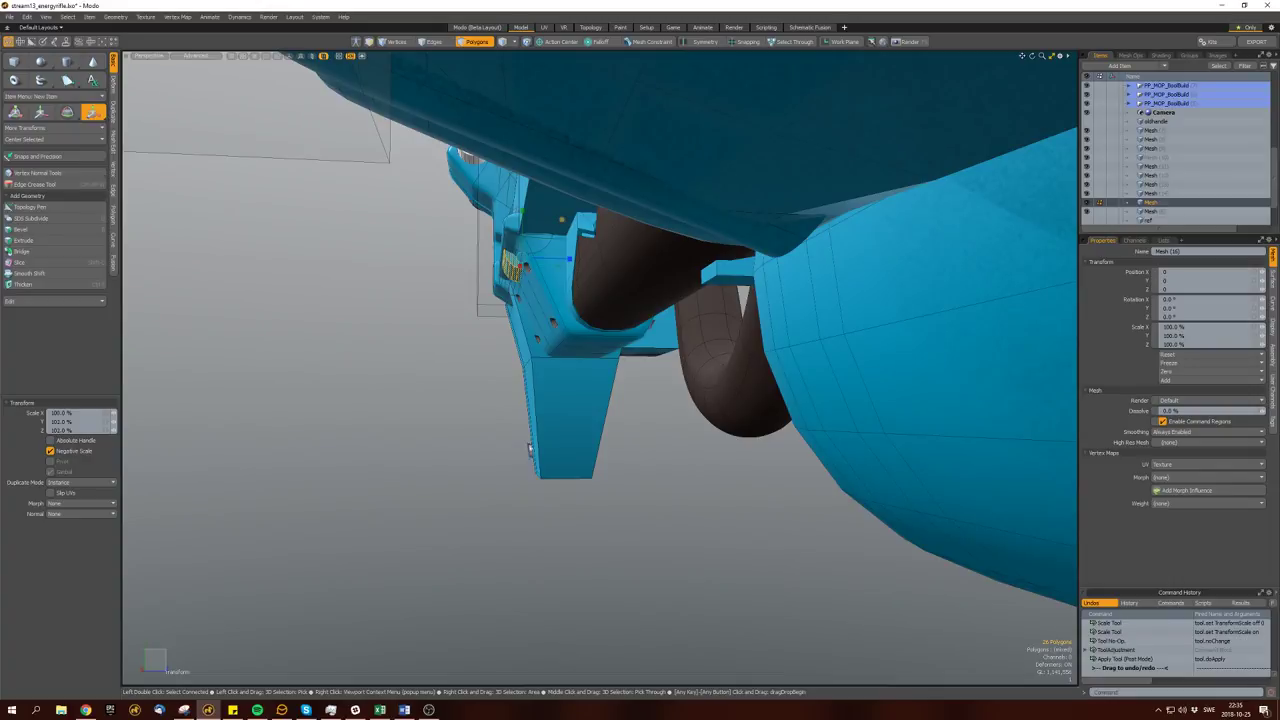
alt+drag(530, 450, 556, 293)
key(w)
key(shift+a)
key(r)
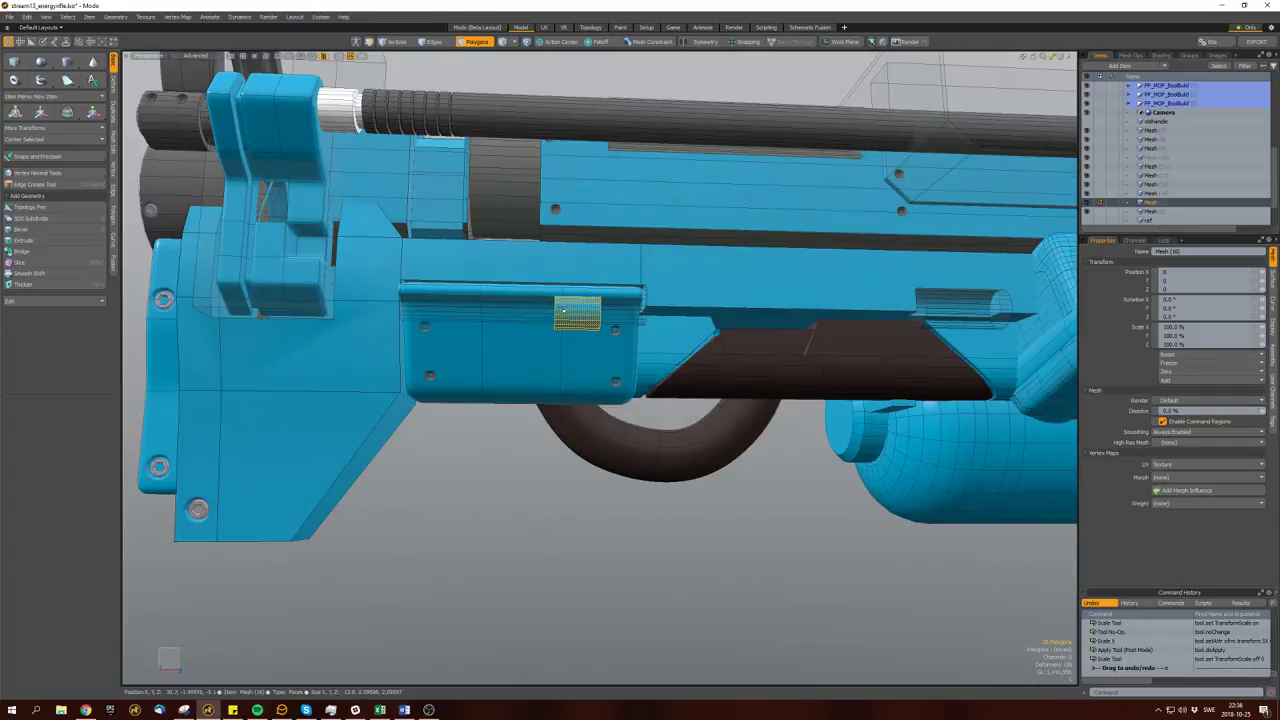
Duplicate the hinge barrel and move the copy about 6.5 units along X towards the plate's front end.
key(ctrl+c)
key(ctrl+v)
key(w)
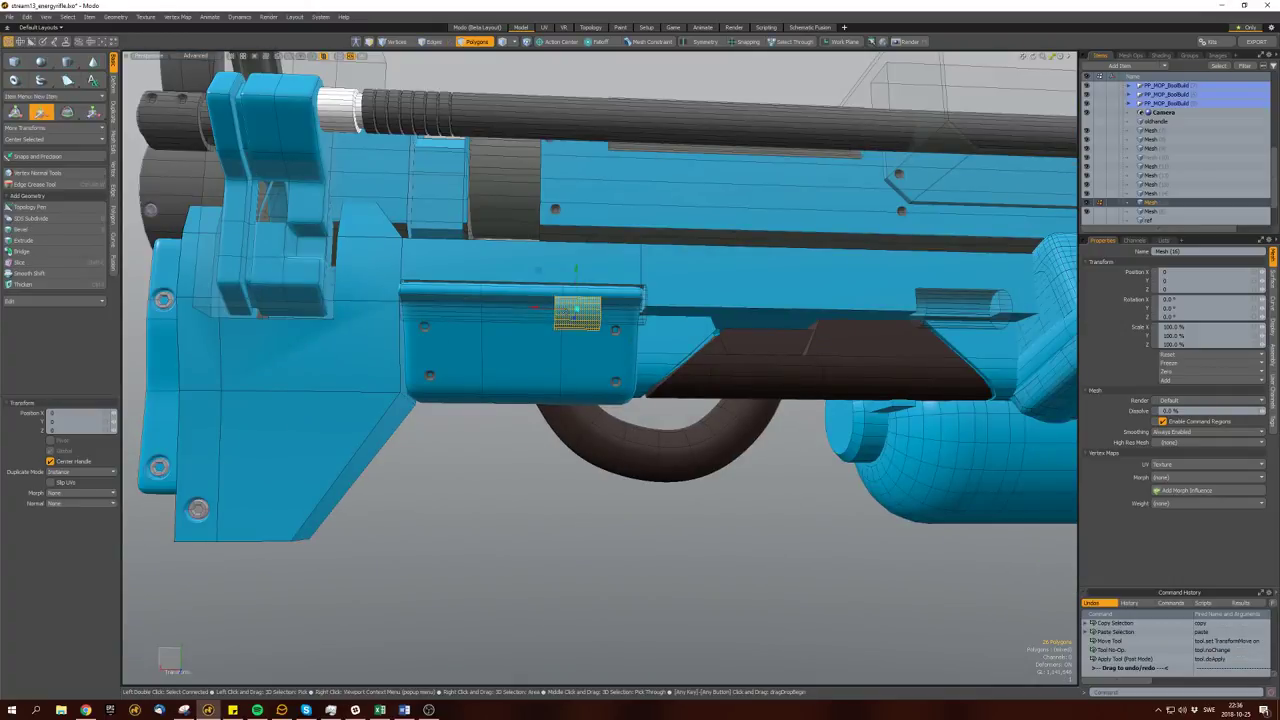
drag(576, 311, 600, 300)
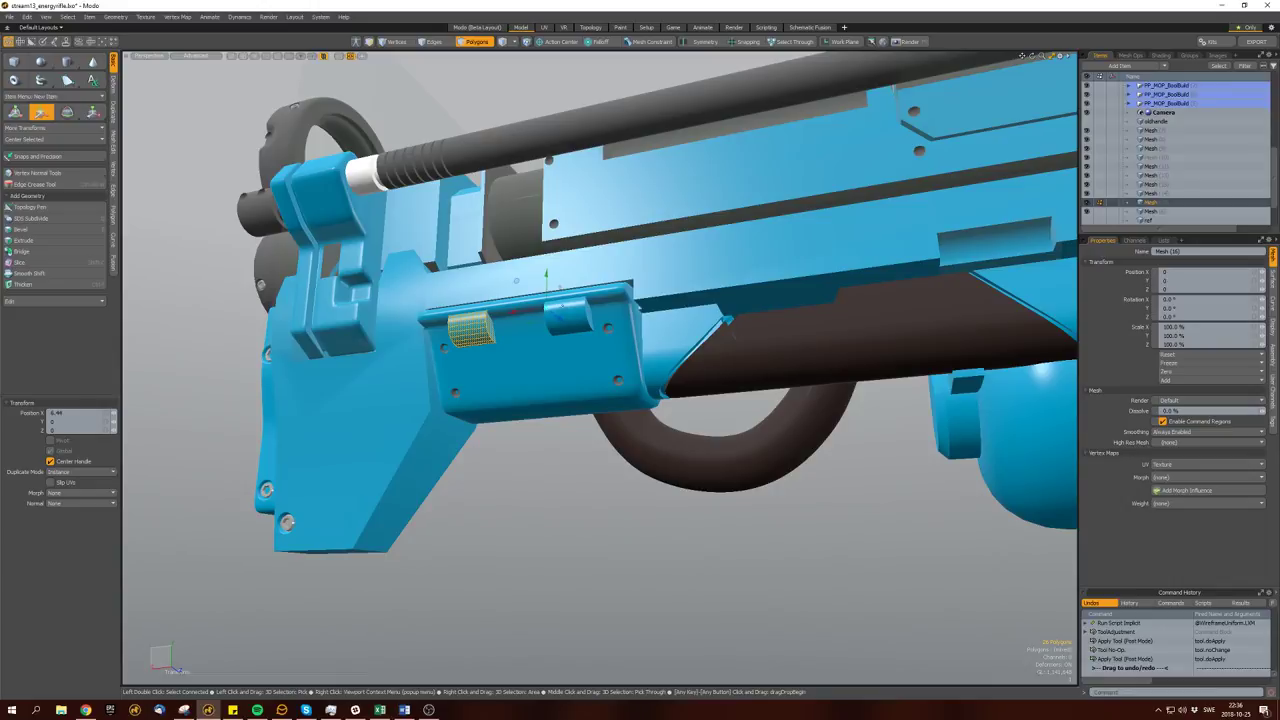
Select the side plate's lengthwise edges beside the hinge barrels and move them -0.40625 in Y and 0.3125 in Z.
key(space)
click(608, 310)
key(space)
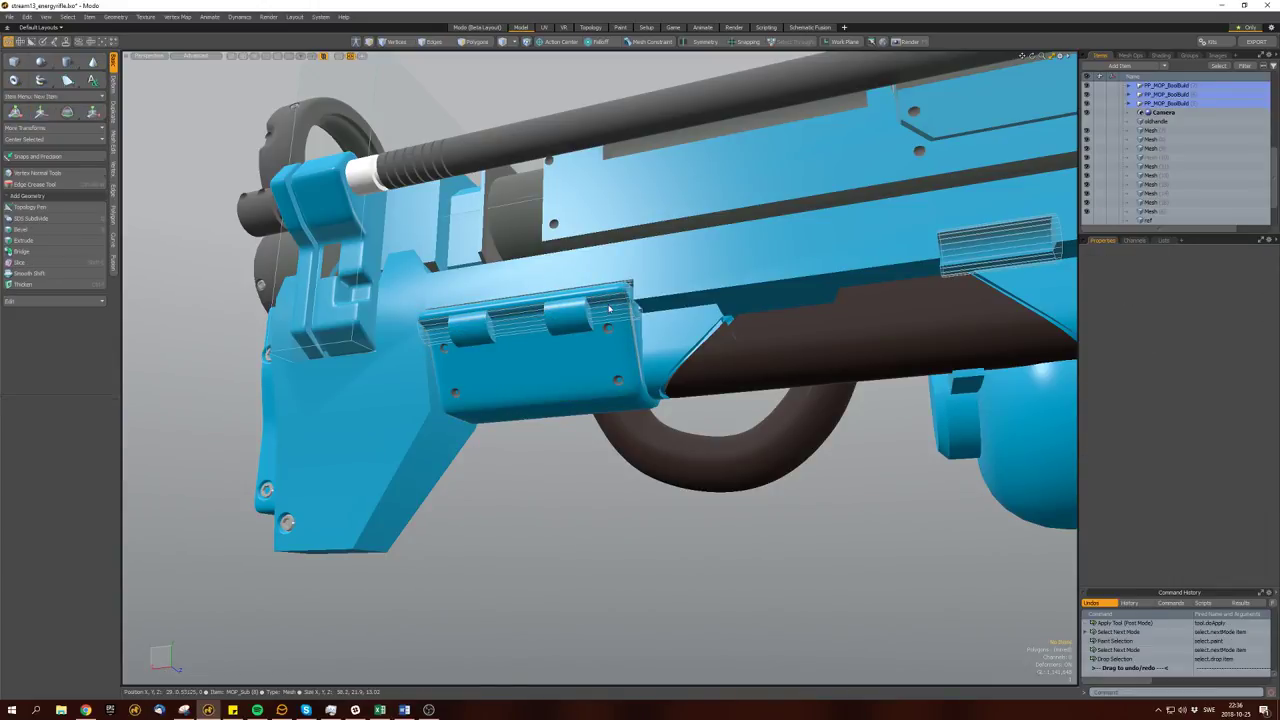
alt+drag(607, 328, 604, 322)
click(607, 320)
key(space)
double_click(607, 320)
key(space)
key(space)
click(490, 318)
key(Up)
key(w)
alt+drag(500, 318, 521, 302)
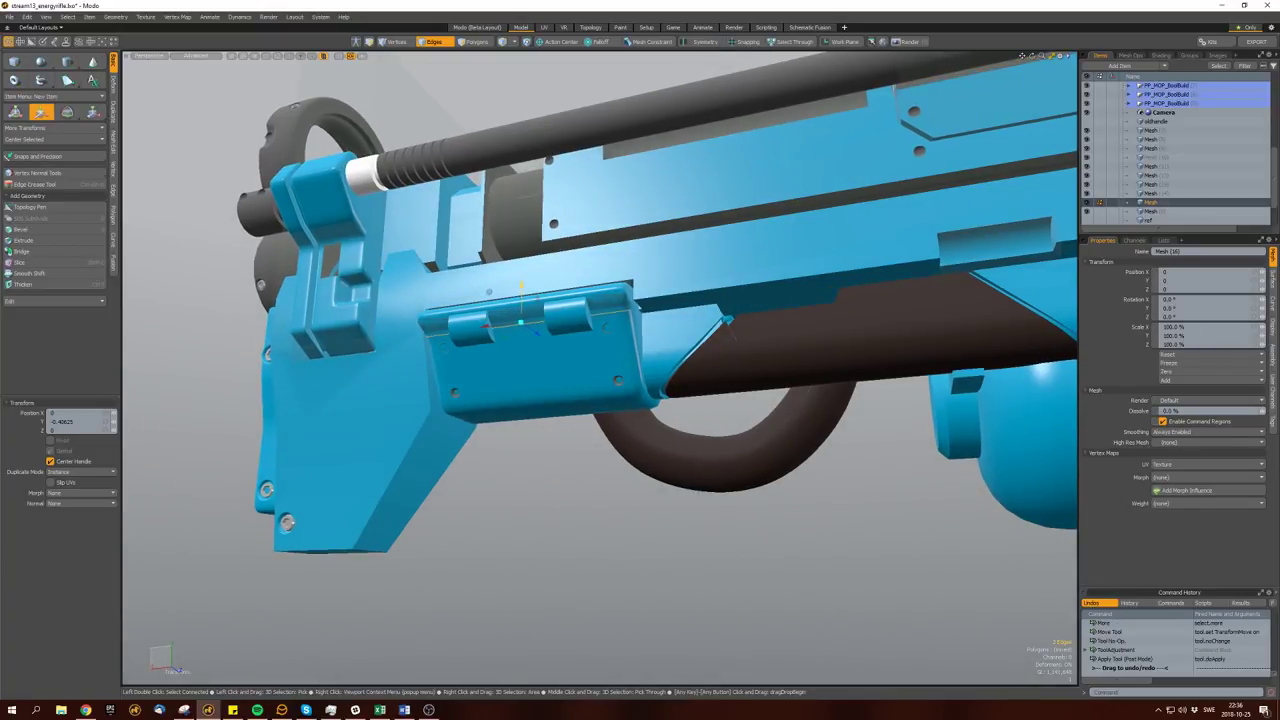
click(533, 330)
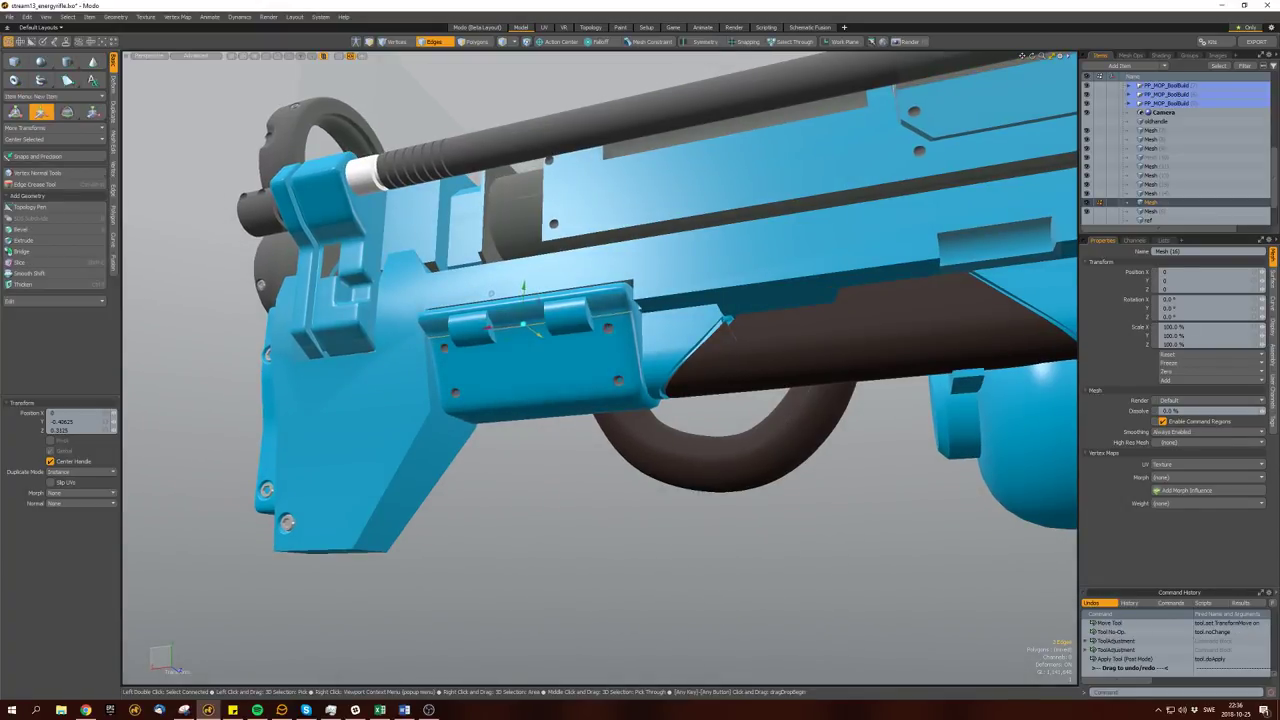
Select the side plate's upper edge loop behind the hinge barrels and move it -0.25 in Y.
key(space)
key(space)
double_click(604, 295)
key(w)
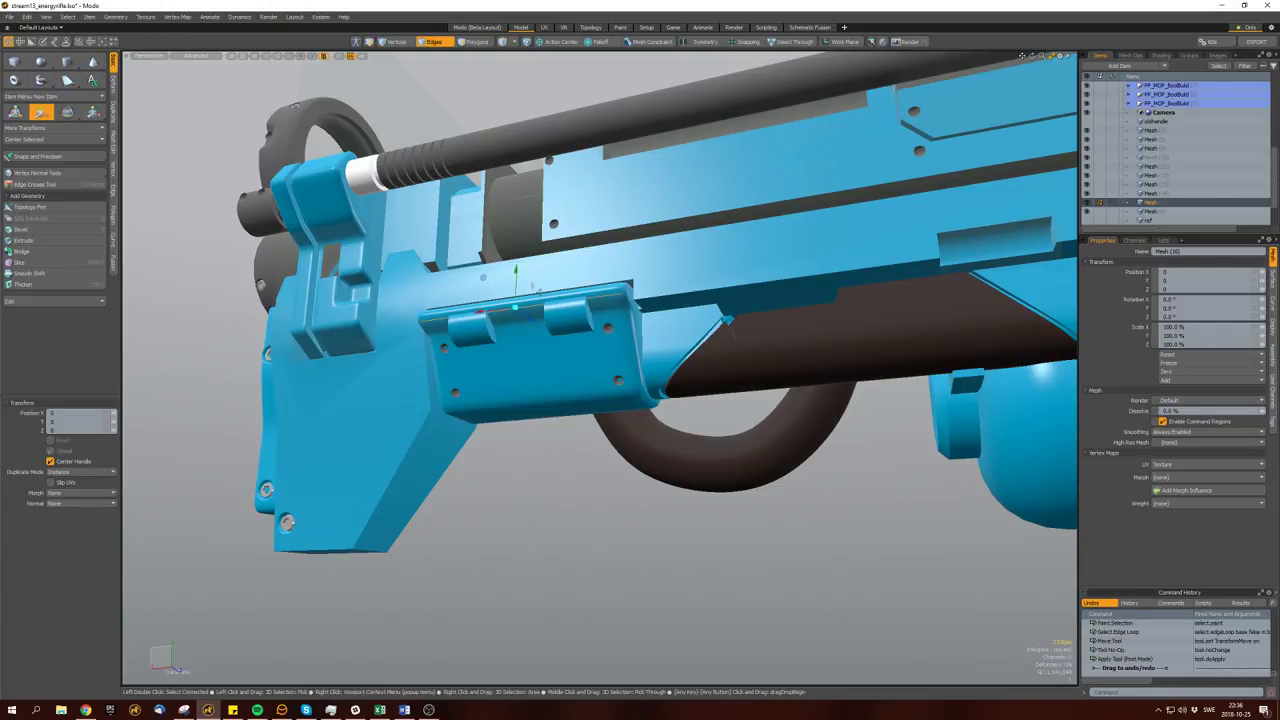
drag(517, 292, 517, 302)
alt+drag(600, 450, 660, 430)
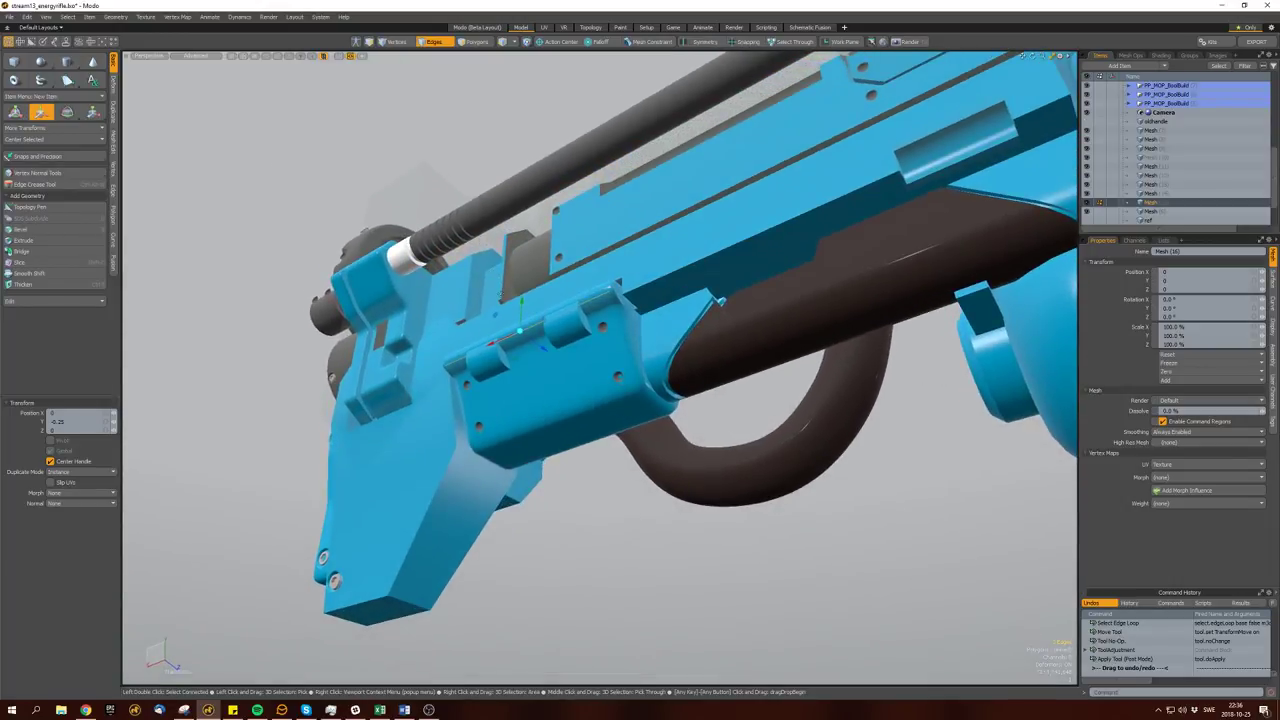
Clear the selection on the hinged side plate and save the scene.
key(space)
key(space)
drag(520, 370, 560, 430)
click(560, 540)
mouse_move(560, 540)
alt+mouse_down()
mouse_move(563, 437)
mouse_move(576, 425)
alt+mouse_up()
key(ctrl+s)
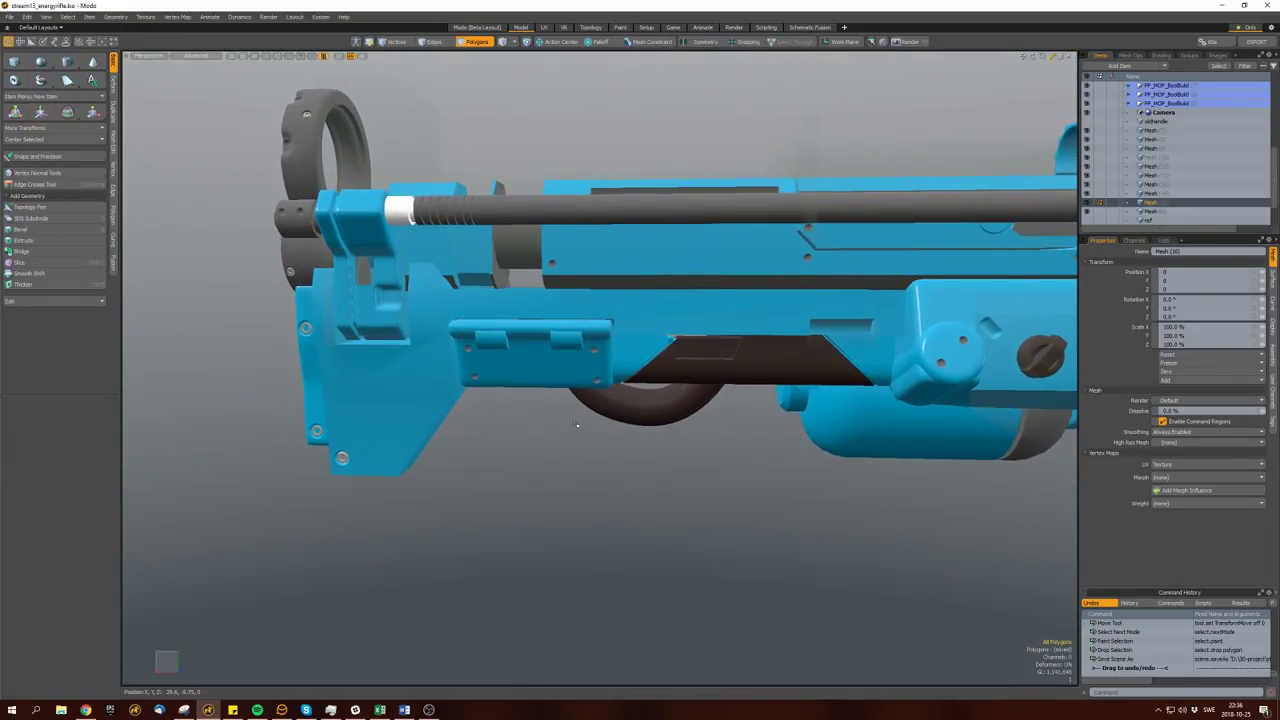
Open the render preview and examine the whole rifle from the side and rear.
key(F8)
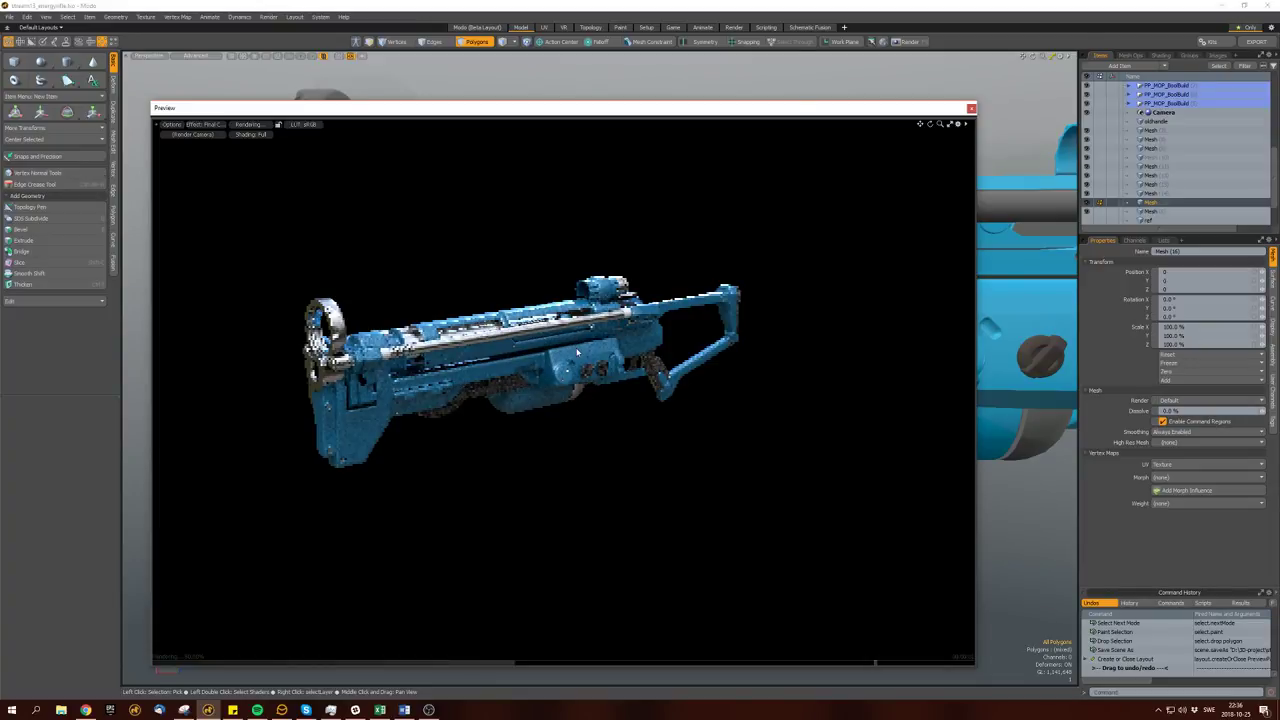
key(a)
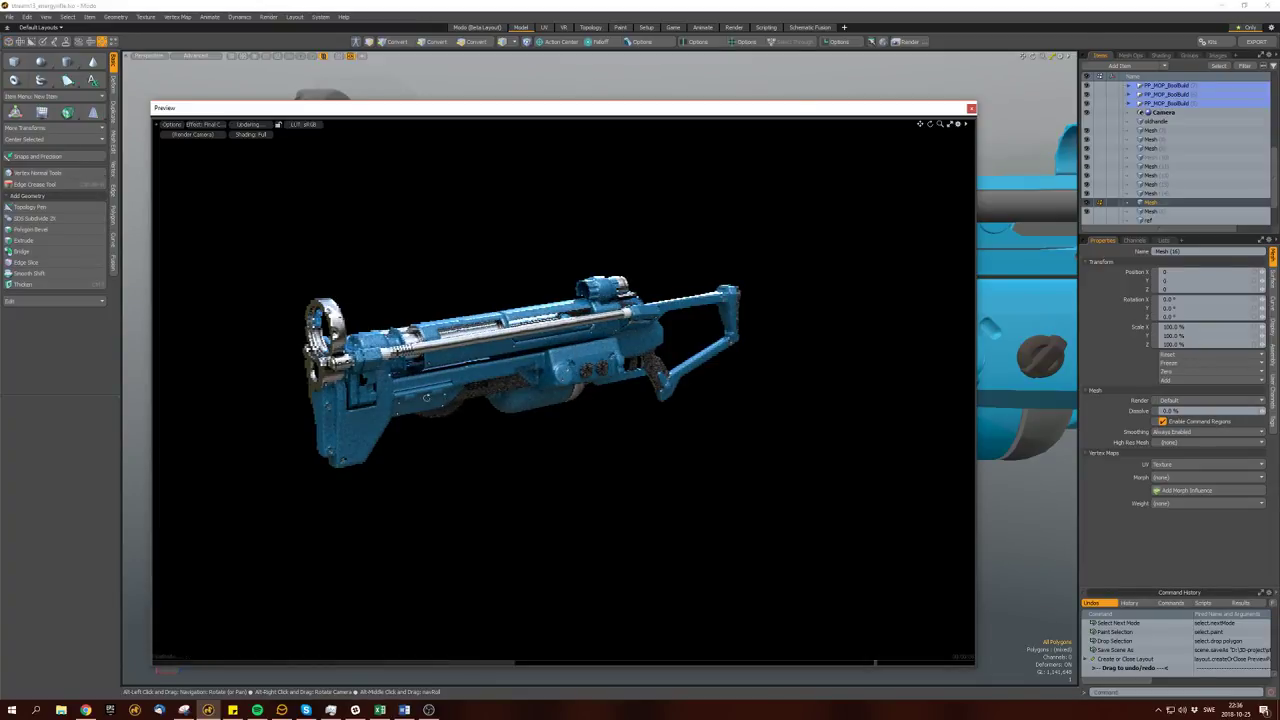
alt+drag(617, 460, 598, 378)
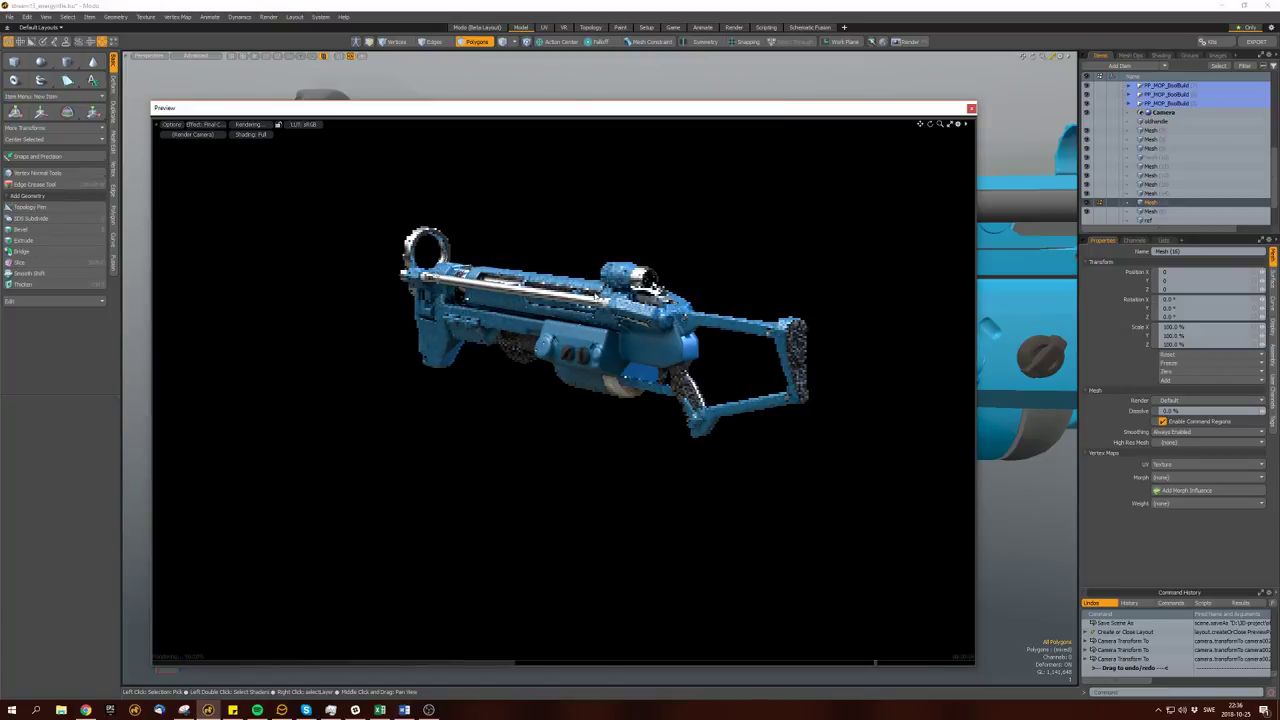
Try the Linear display LUT on the render preview and set it back to sRGB.
click(303, 125)
click(300, 146)
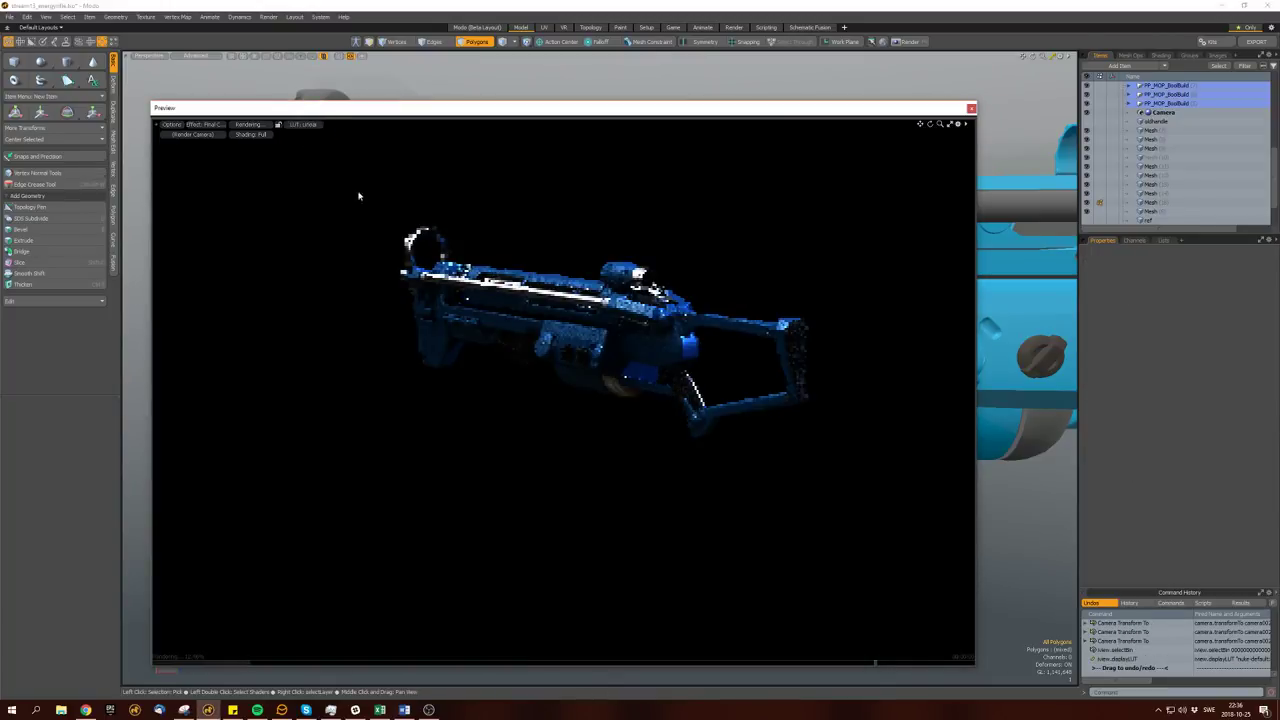
drag(488, 328, 316, 163)
click(303, 125)
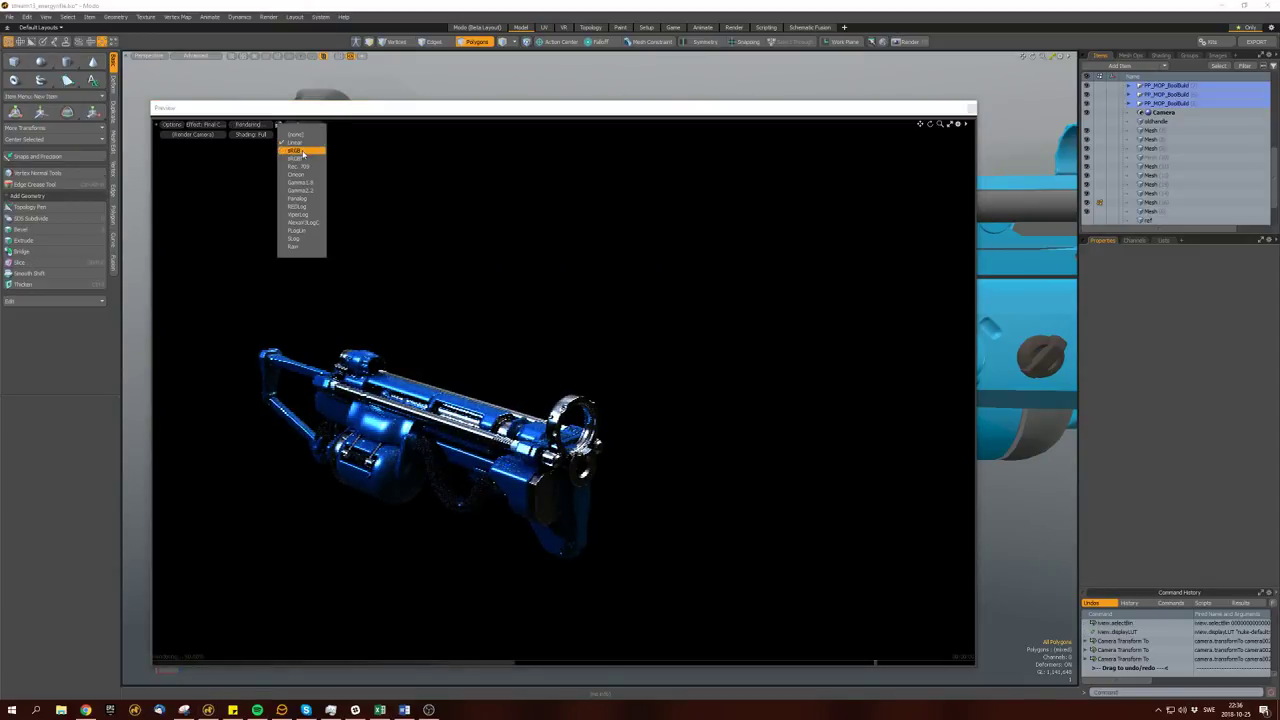
click(300, 152)
Set the diffuse color of the Default group's base material to crimson, RGB 0.86, 0.0, 0.31, keeping the preview clear of the shader list.
drag(686, 107, 640, 103)
click(1160, 55)
scroll(1150, 150, down, 3)
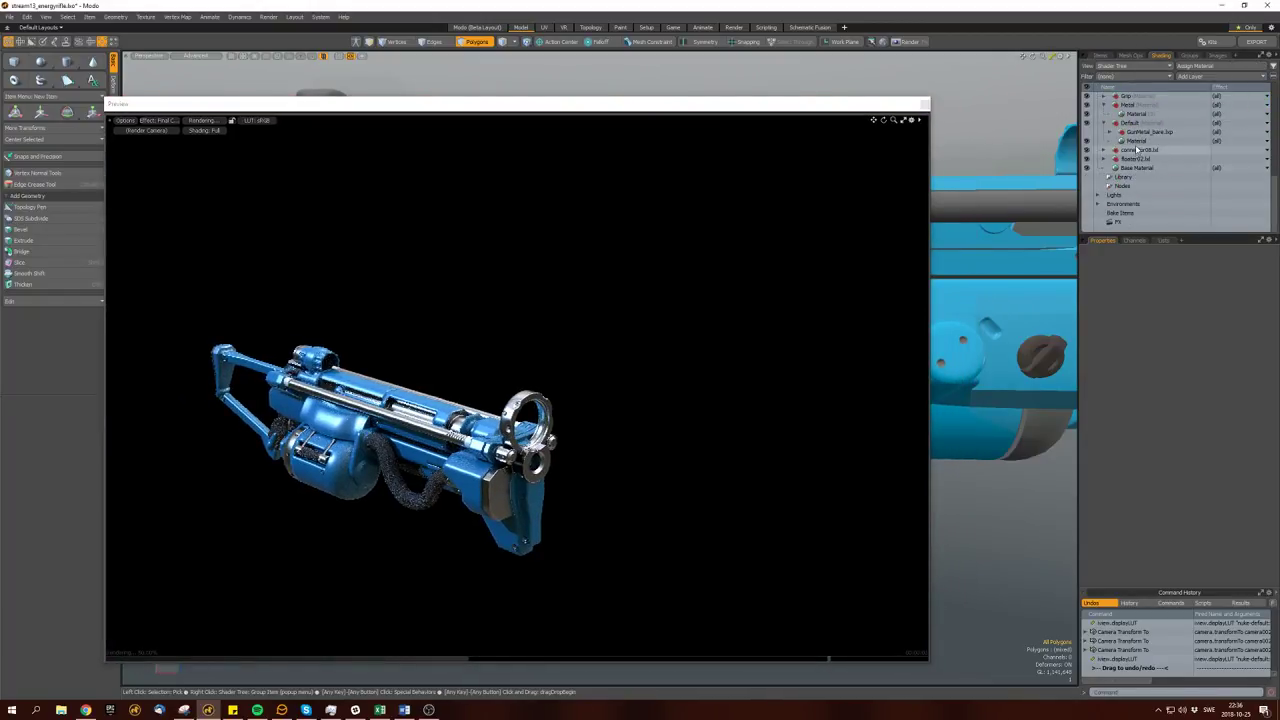
click(1137, 140)
click(1165, 282)
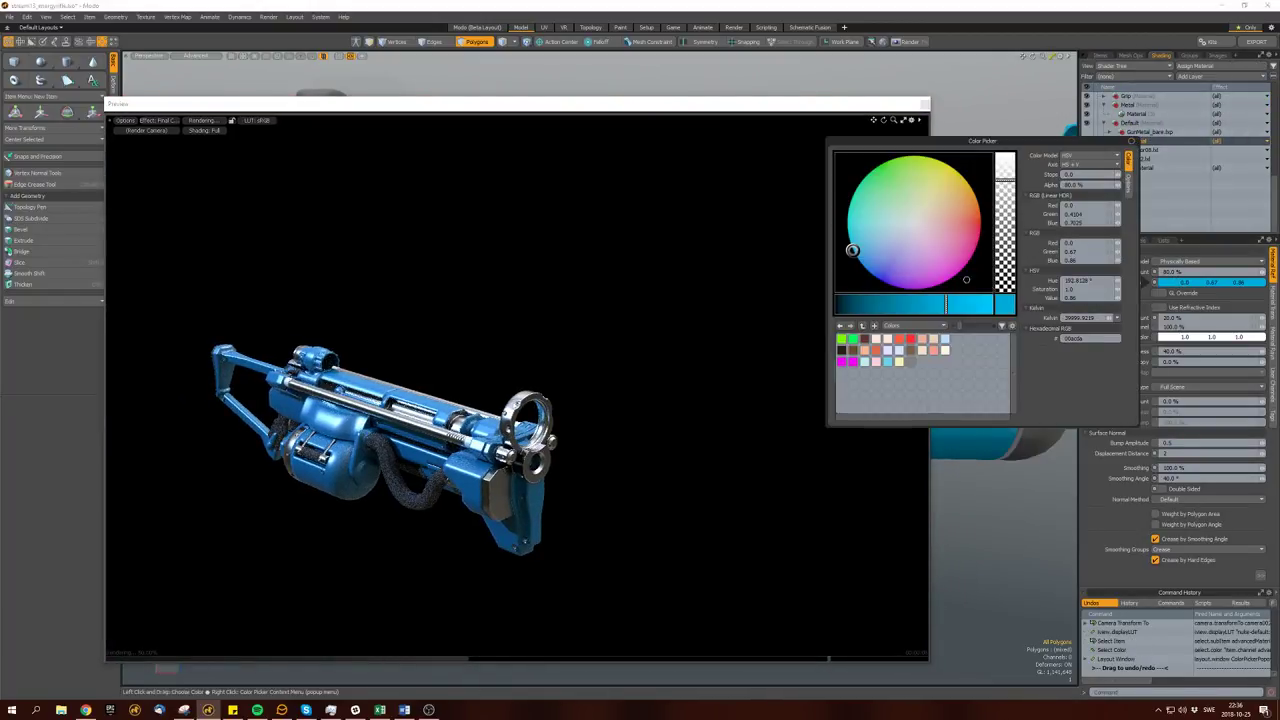
click(977, 240)
drag(977, 240, 978, 224)
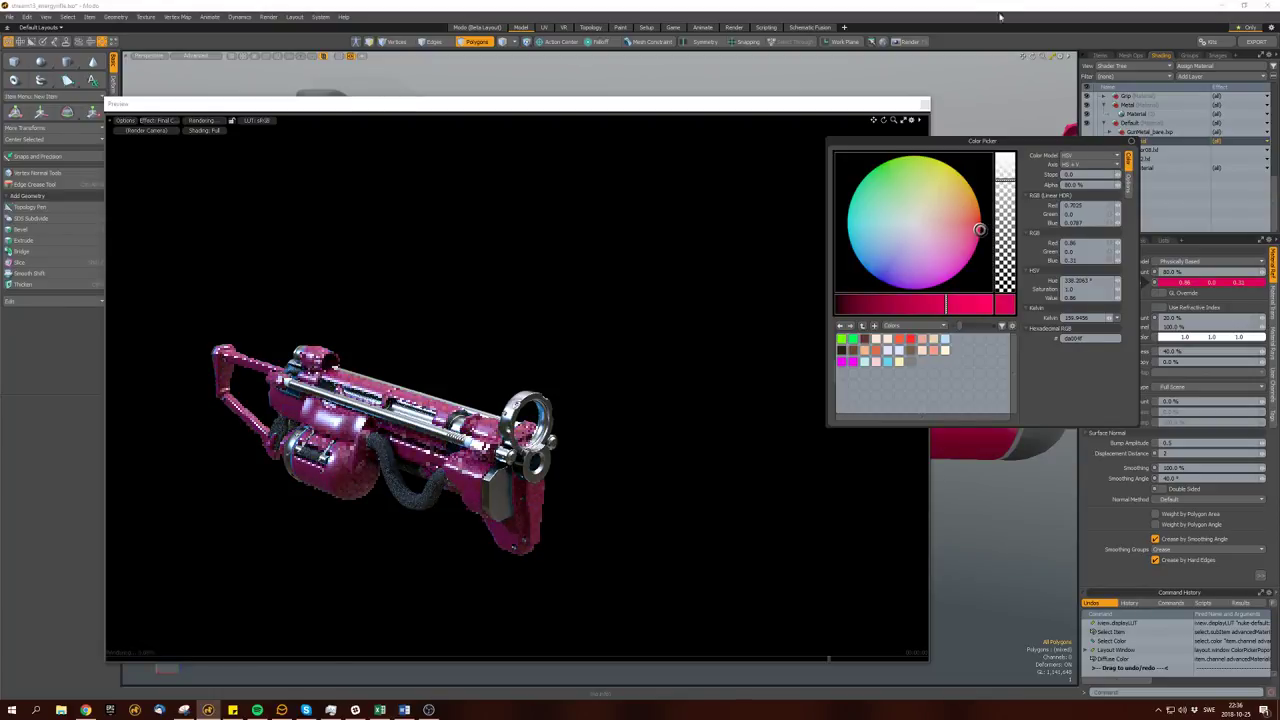
Enable the GunMetal_bare.lxp preset in the Default material group and check its red finish on the rifle in the preview.
click(1086, 132)
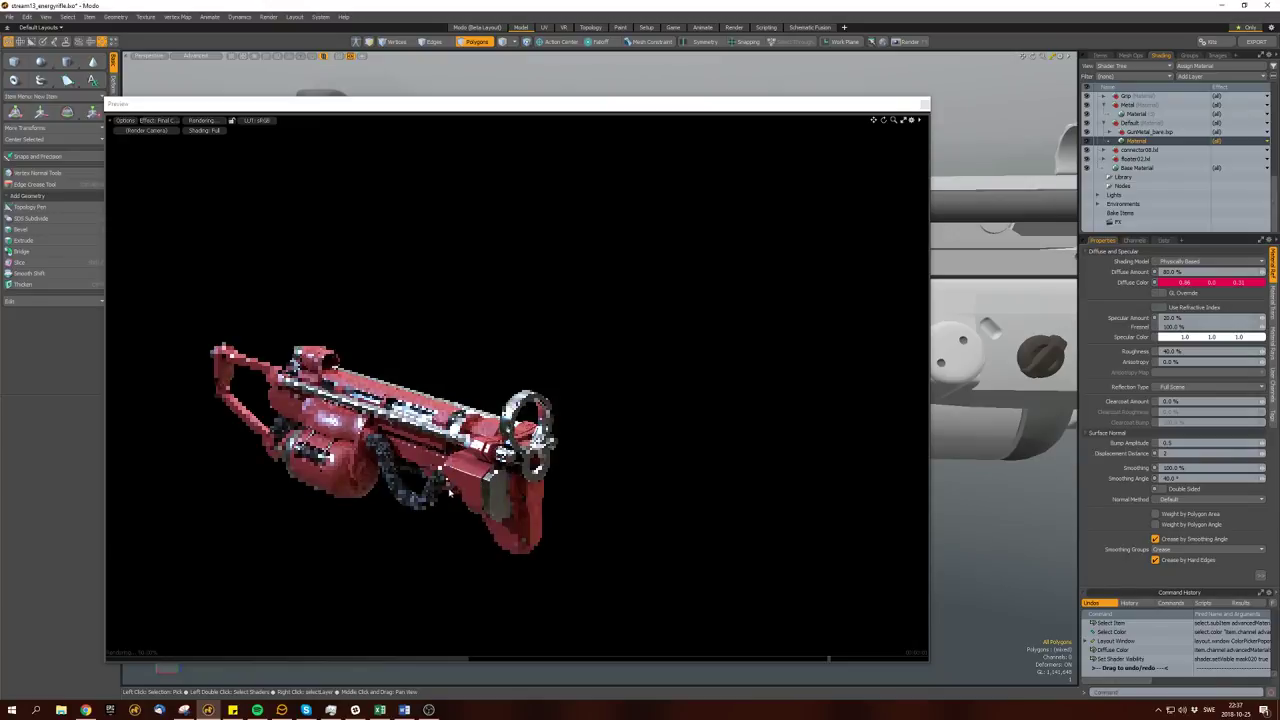
alt+drag(525, 450, 340, 381)
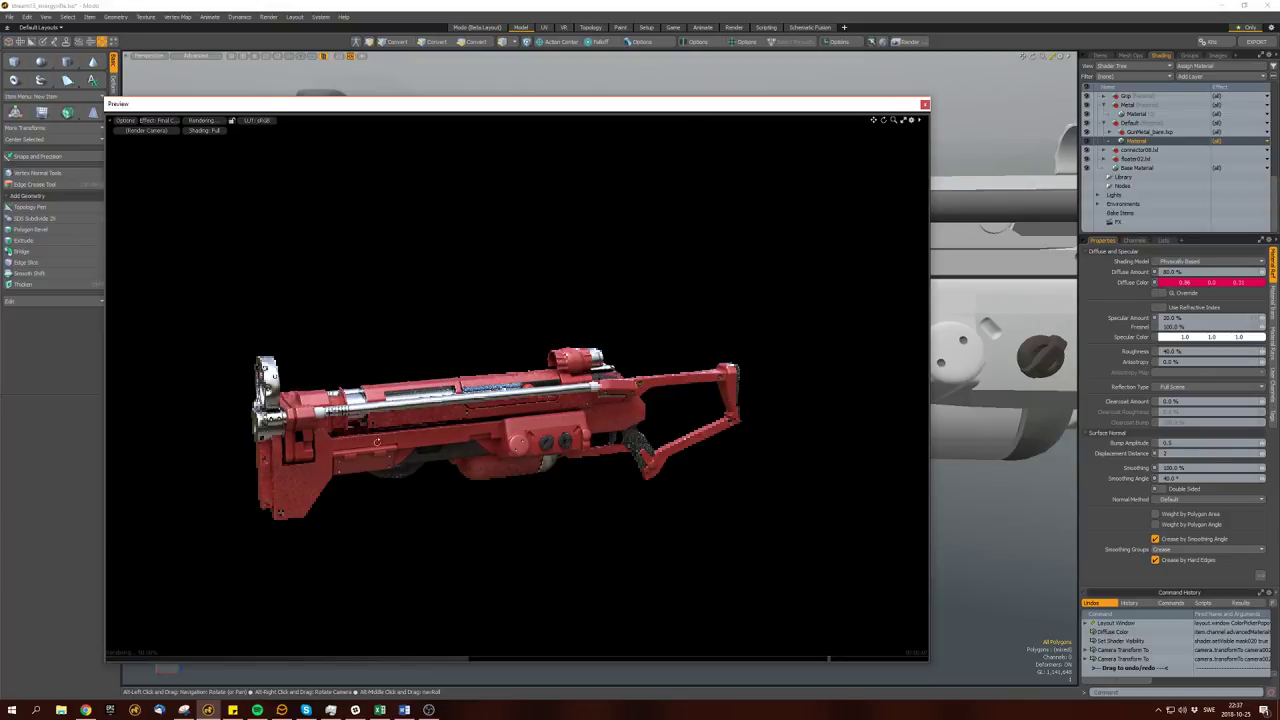
alt+drag(546, 395, 386, 450)
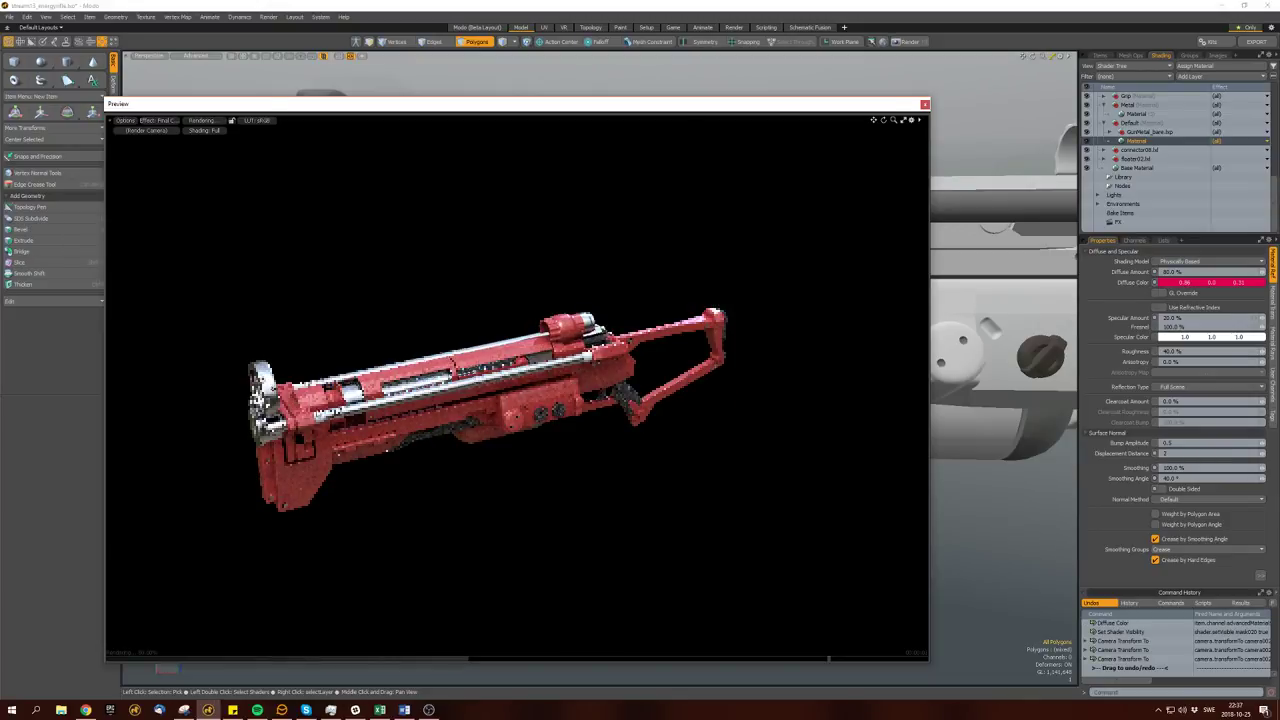
Set the rounded edge width of the material inside the GunMetal_bare.lxp preset to 0.6.
click(1110, 131)
click(1140, 203)
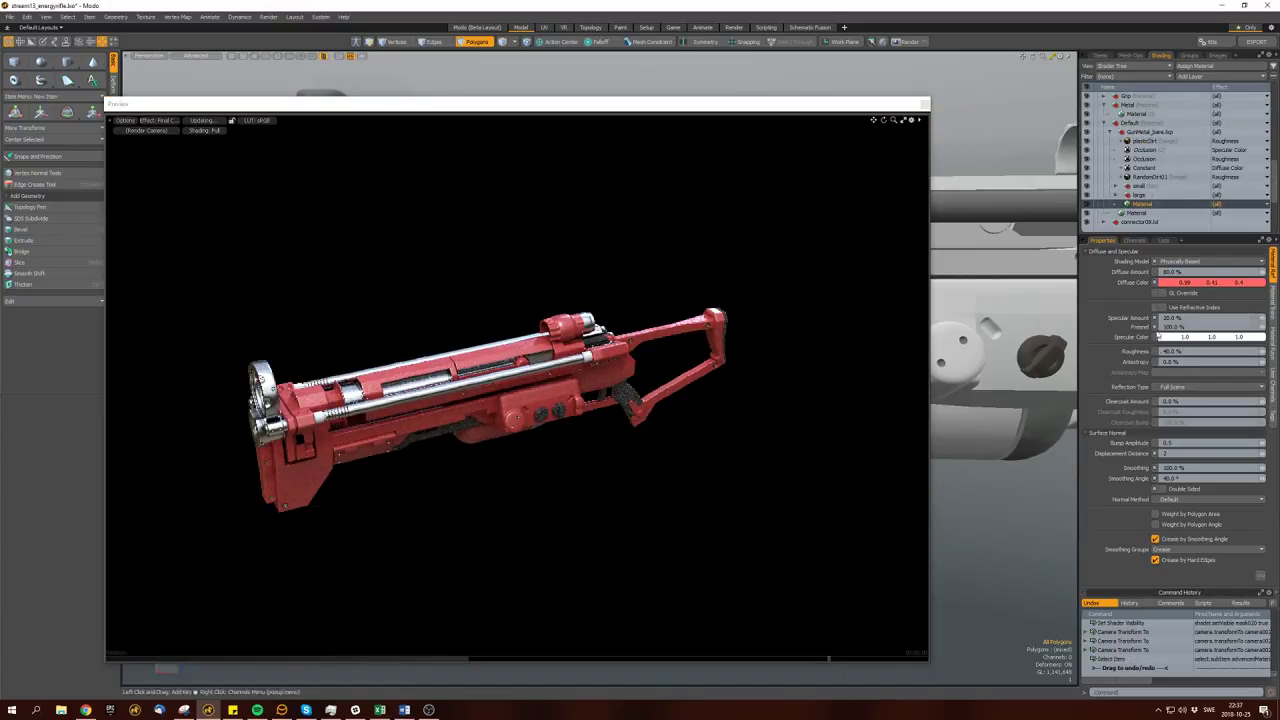
click(1260, 576)
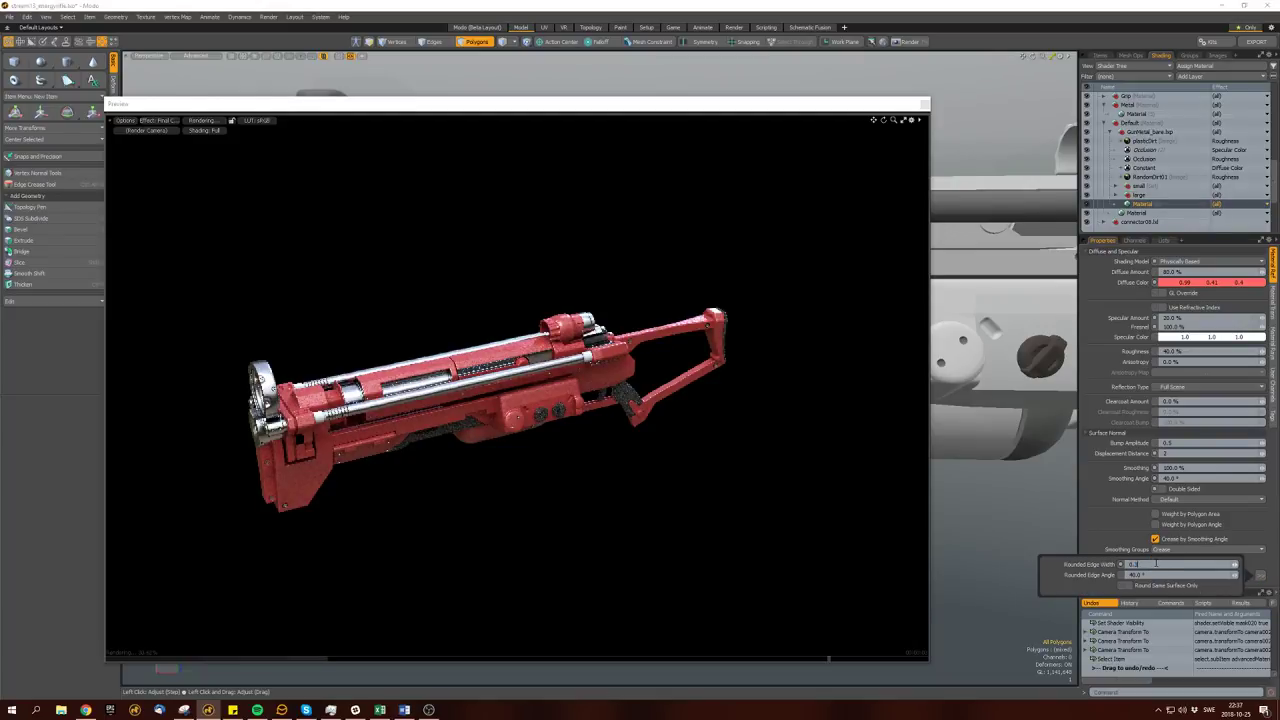
text(6)
key(Return)
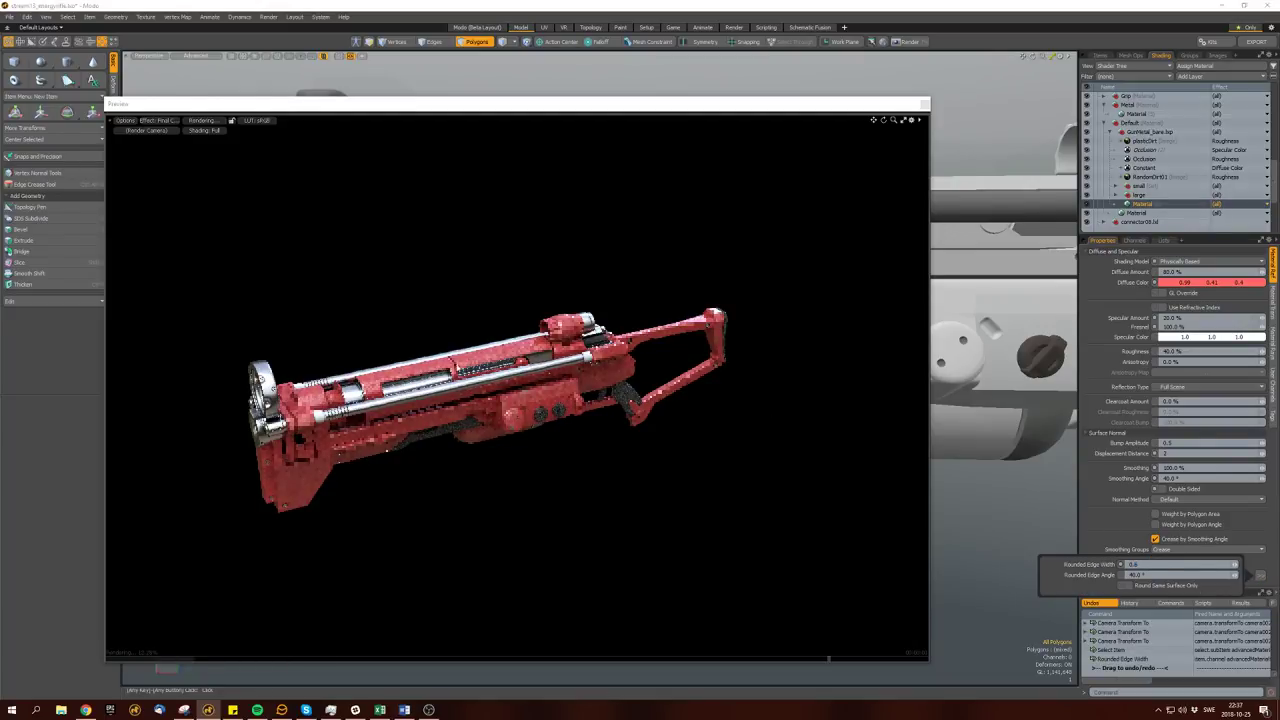
Examine the rifle's rounded edges and red finish from the side in the render preview.
click(459, 107)
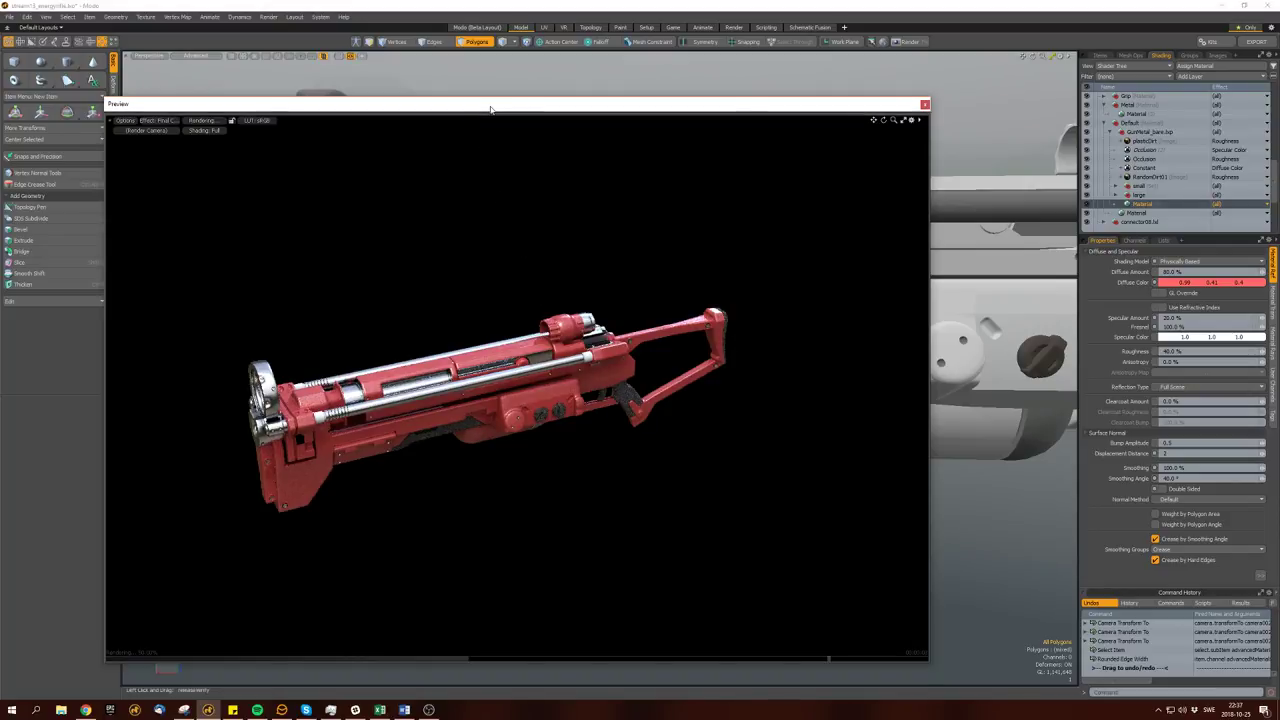
drag(484, 103, 540, 81)
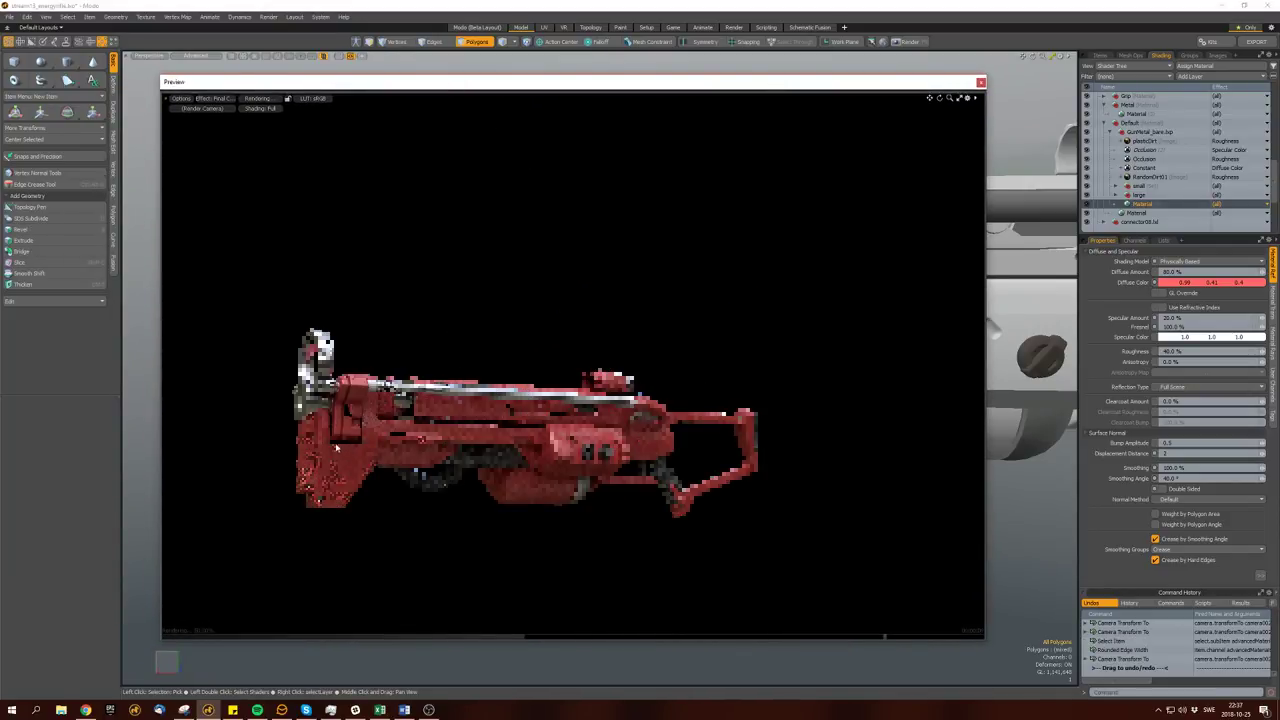
alt+drag(347, 401, 595, 477)
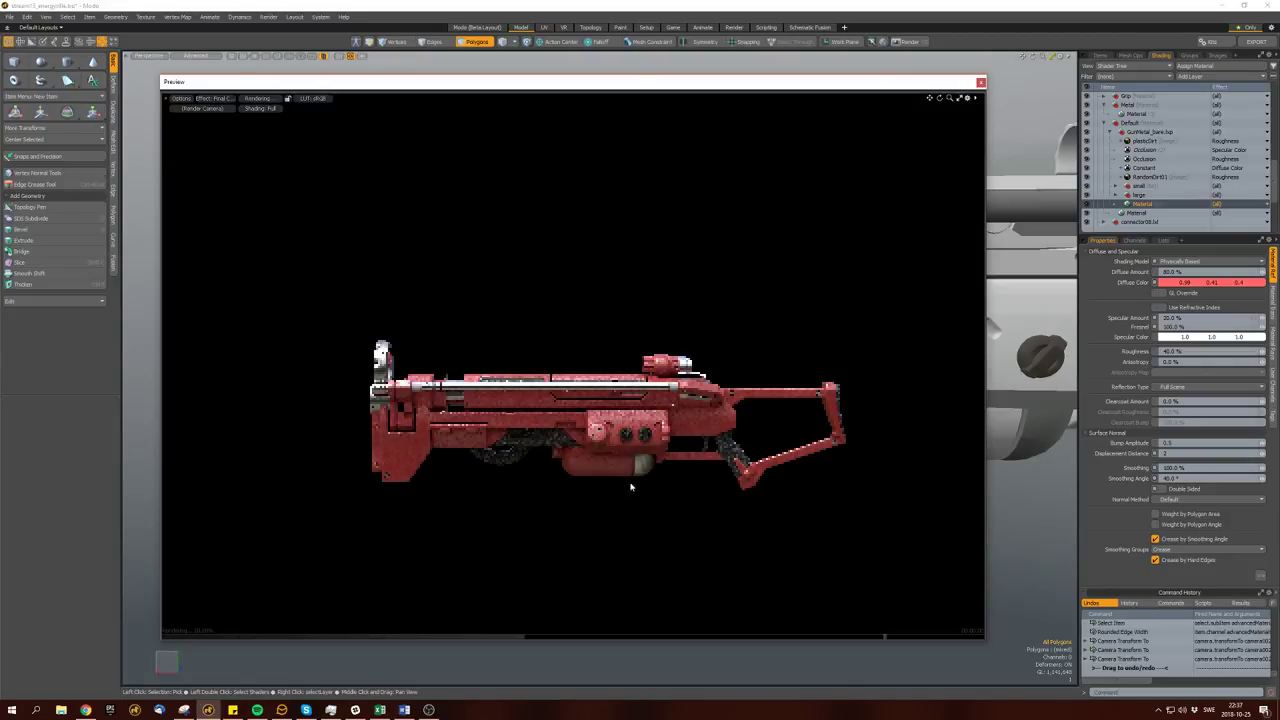
Close the render preview and save the scene with the whole rifle in the modeling view.
click(980, 82)
key(a)
alt+drag(640, 290, 487, 356)
key(ctrl+s)
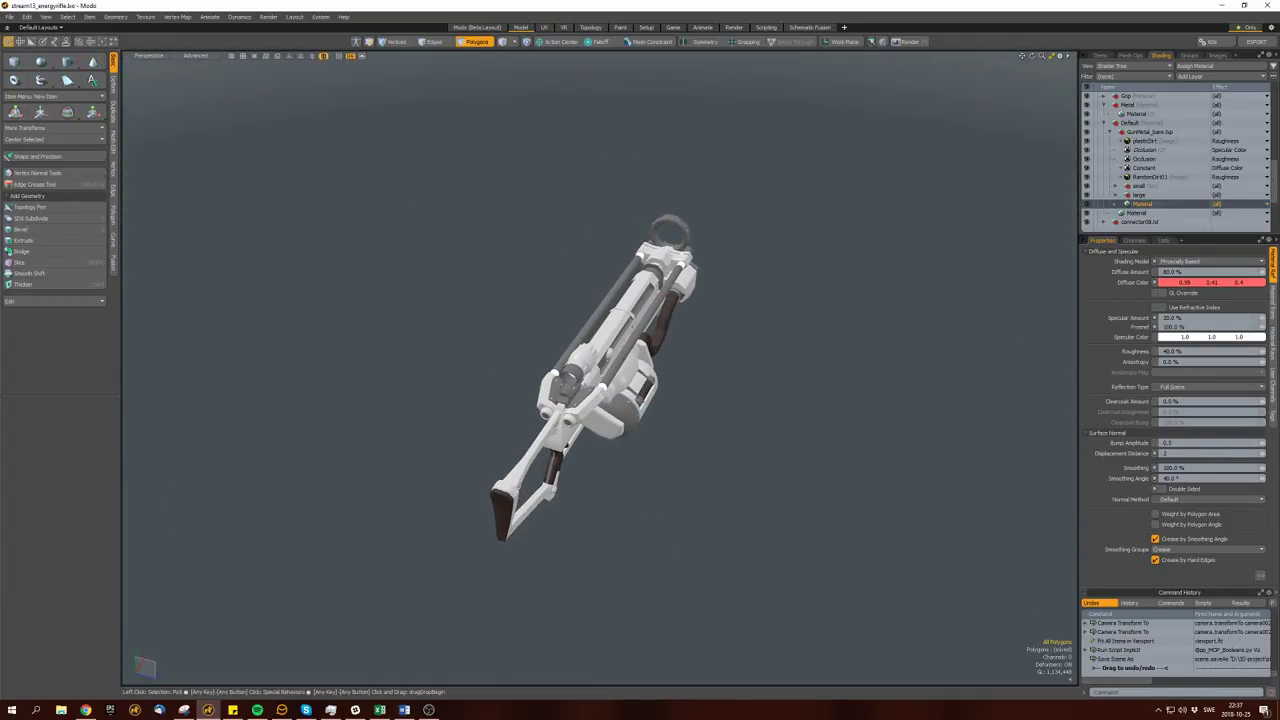